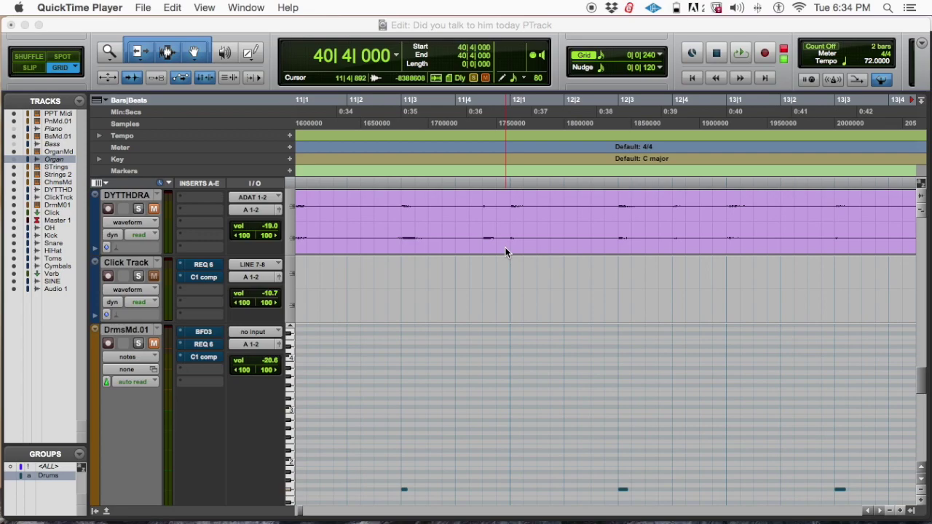
- Switch to Pro Tools and zoom the Edit window timeline out to show the whole song
click(518, 249)
click(554, 300)
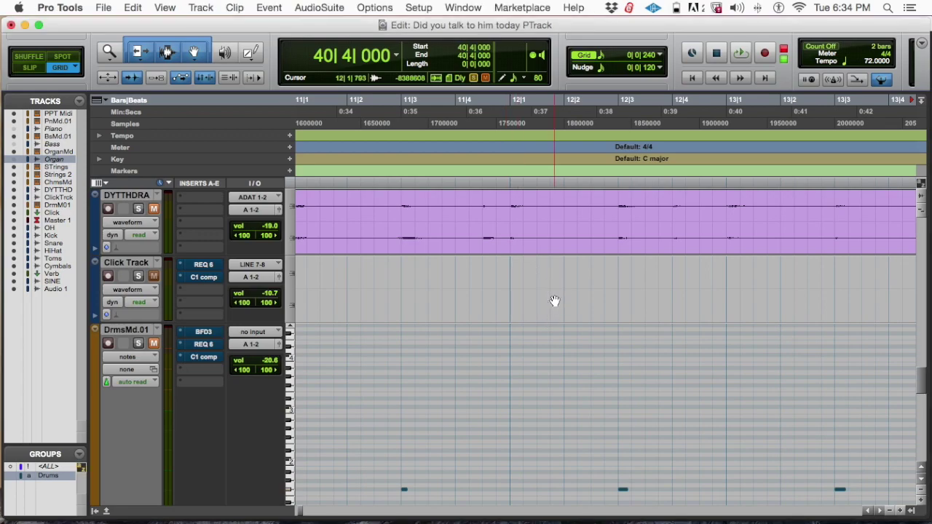
key(super+bracketleft)
key(super+bracketleft)
key(super+bracketleft)
key(super+bracketleft)
key(super+bracketleft)
key(super+bracketleft)
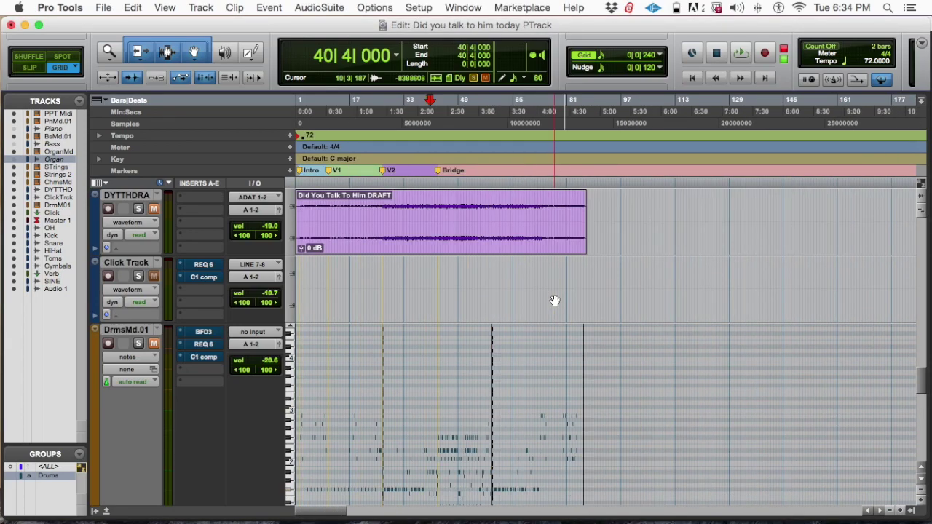
- Look through the session's tracks from the Click Track down to the drum tracks and back up to PianoMid.01
scroll(554, 300, down, 2)
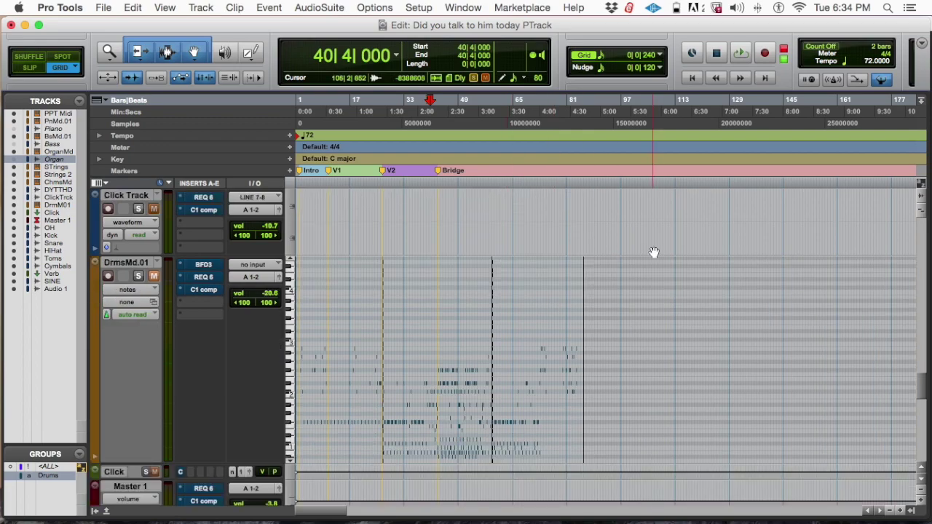
scroll(587, 300, down, 5)
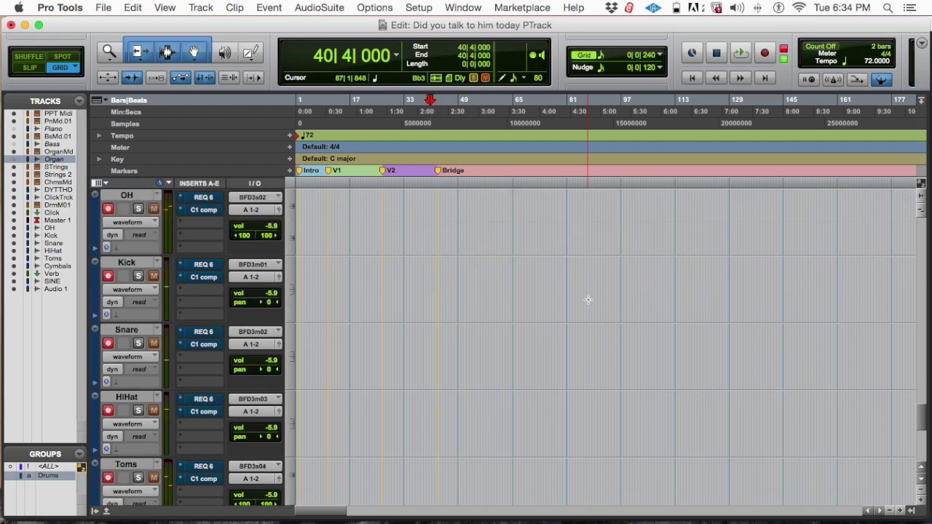
scroll(588, 300, up, 4)
scroll(587, 300, down, 3)
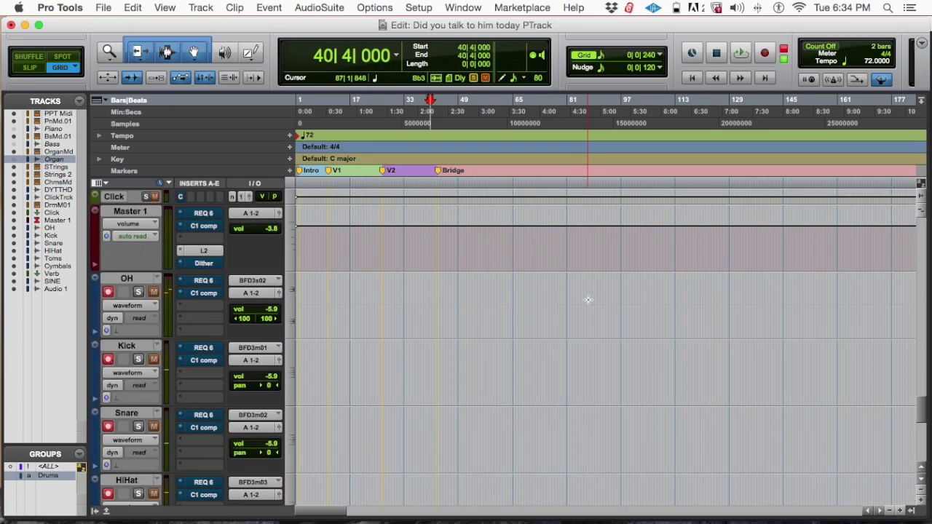
drag(921, 411, 903, 202)
scroll(903, 202, down, 1)
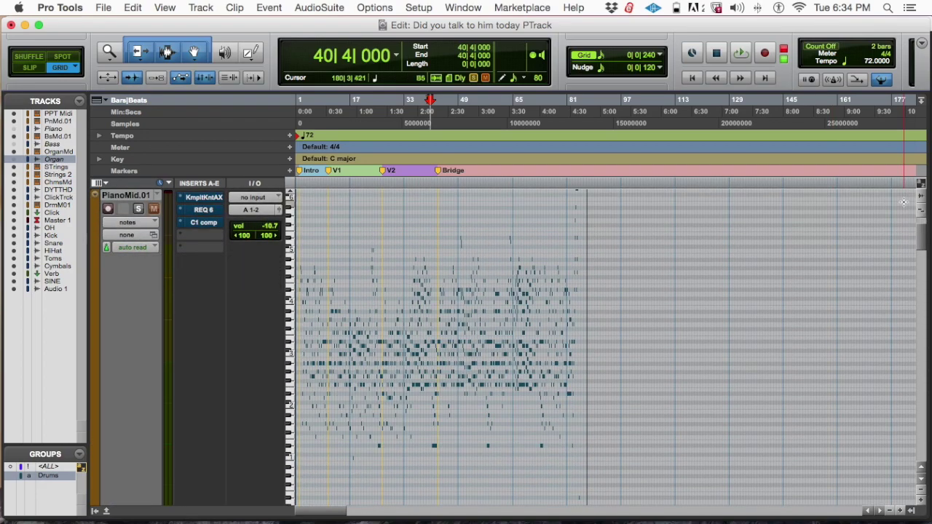
- Zoom in on the piano MIDI notes and select the PPT Midi-01 clip at bar 82
key(super+])
key(super+])
key(super+])
key(super+])
scroll(761, 228, right, 15)
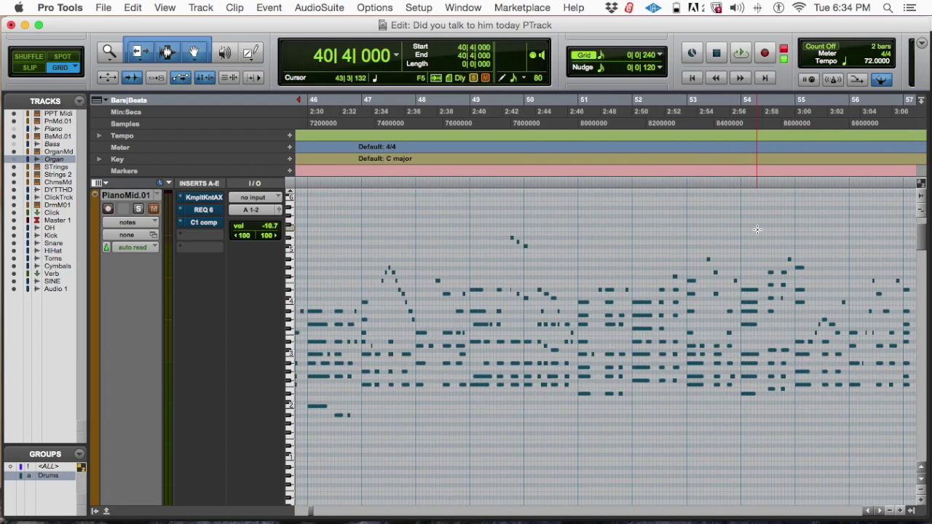
scroll(757, 230, down, 2)
scroll(757, 230, up, 2)
scroll(758, 230, right, 5)
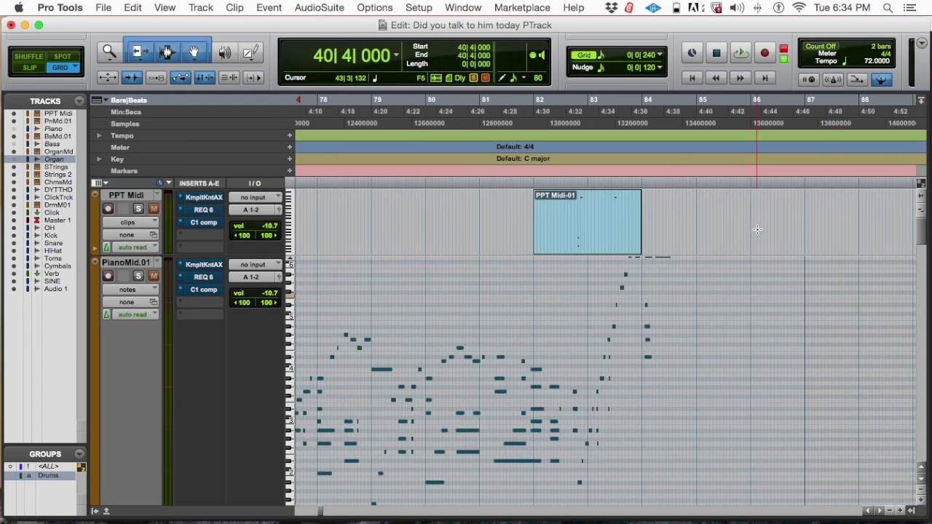
click(580, 231)
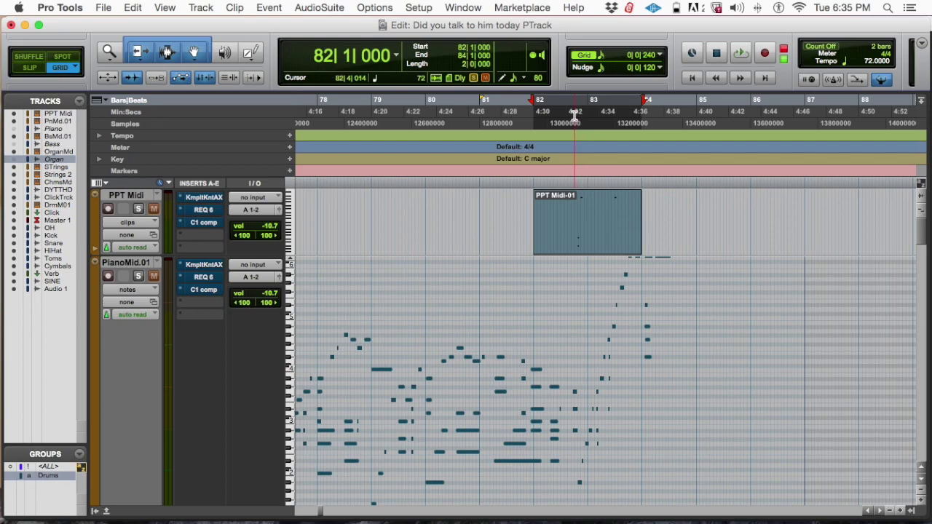
- Return to the start of the song and zoom out to view the full arrangement
key(Home)
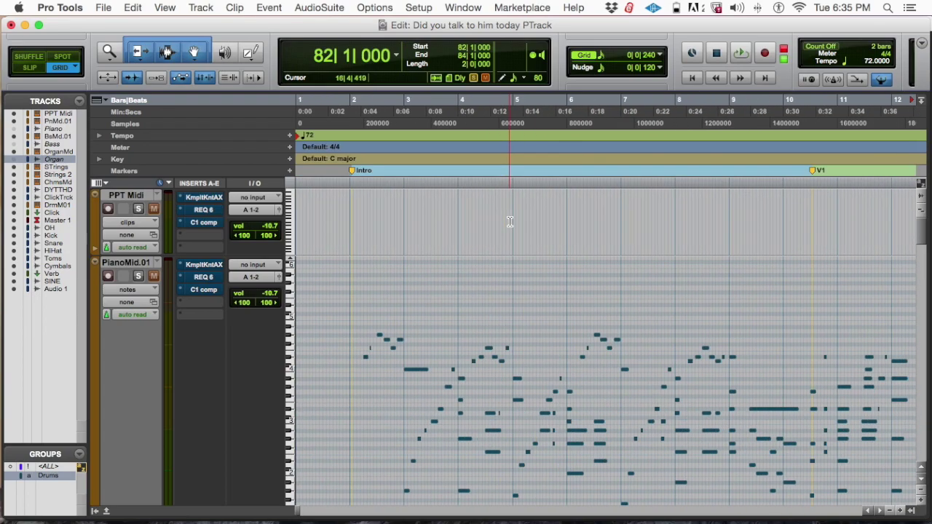
key(super+bracketleft)
key(super+bracketleft)
key(super+bracketleft)
key(super+bracketleft)
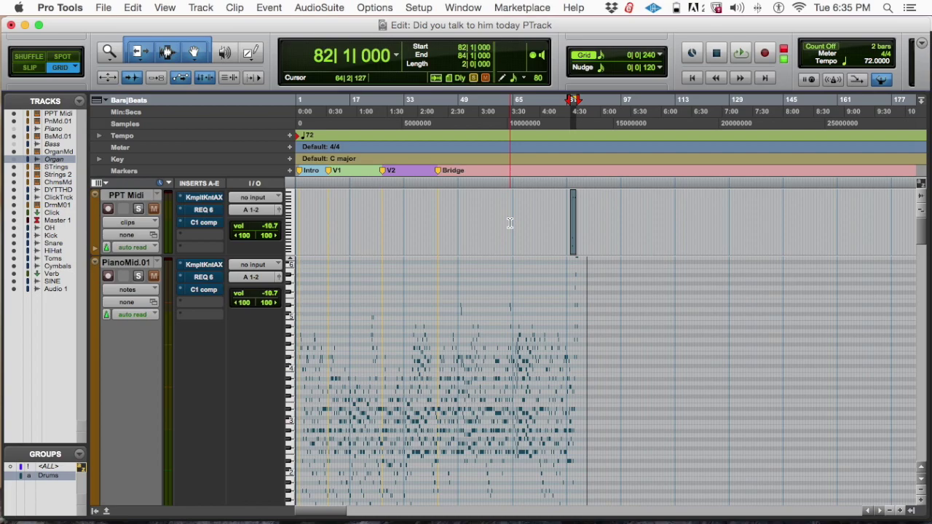
- Place the edit cursor in the empty part of the PPT Midi track at bar 80, and again at bar 12
click(560, 220)
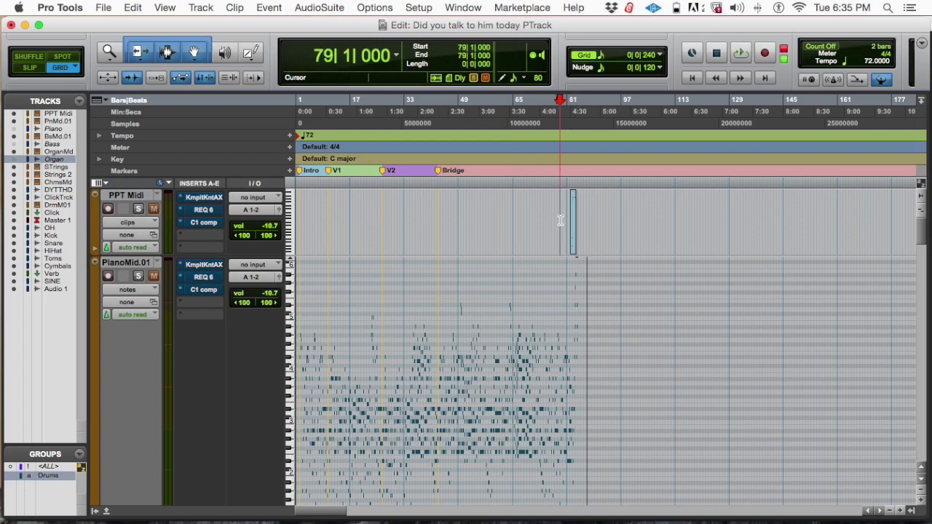
scroll(561, 220, up, 3)
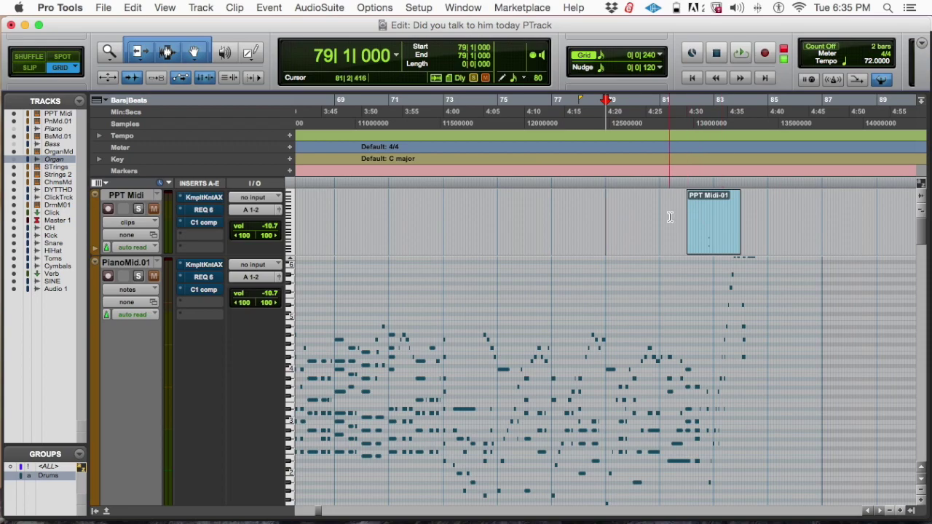
click(640, 216)
click(632, 217)
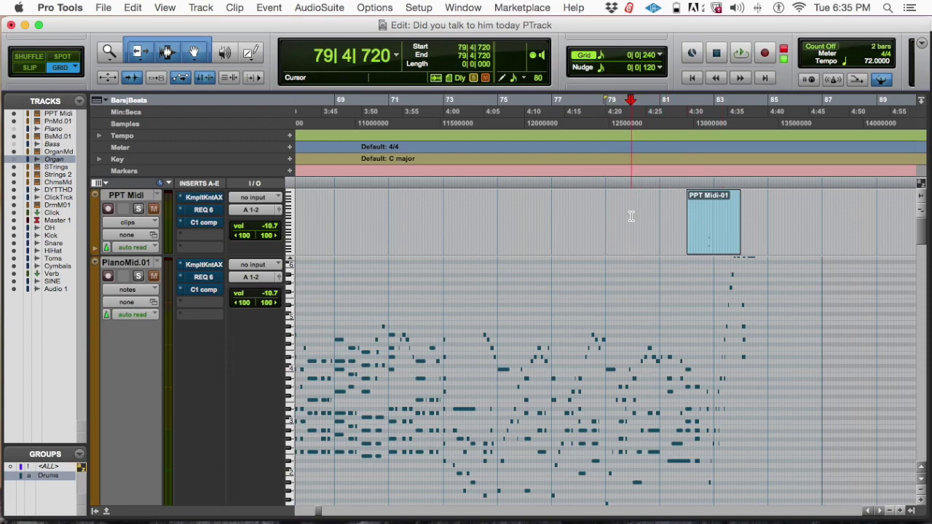
click(634, 216)
click(632, 217)
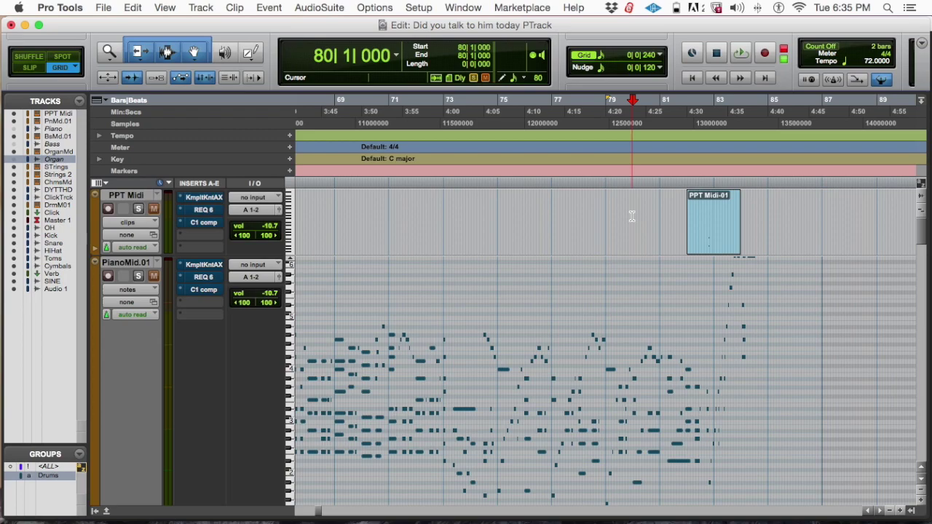
key(Home)
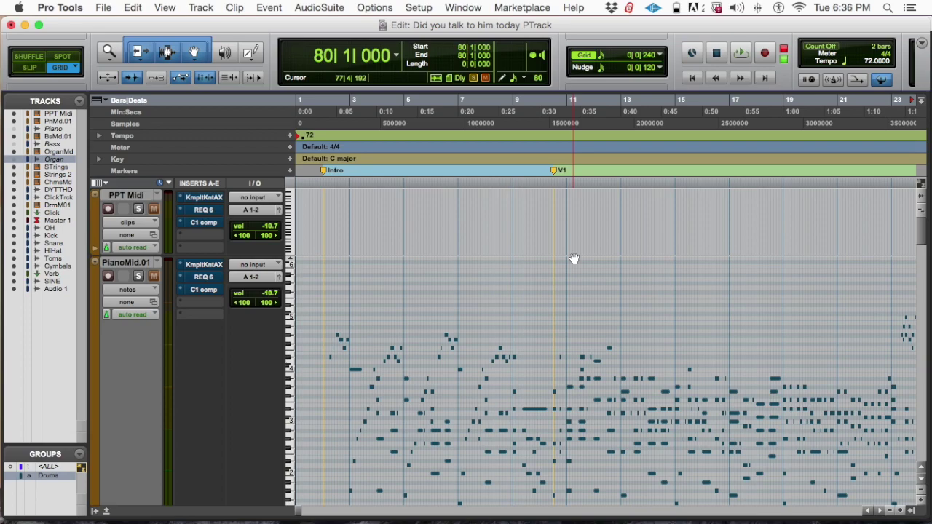
click(594, 209)
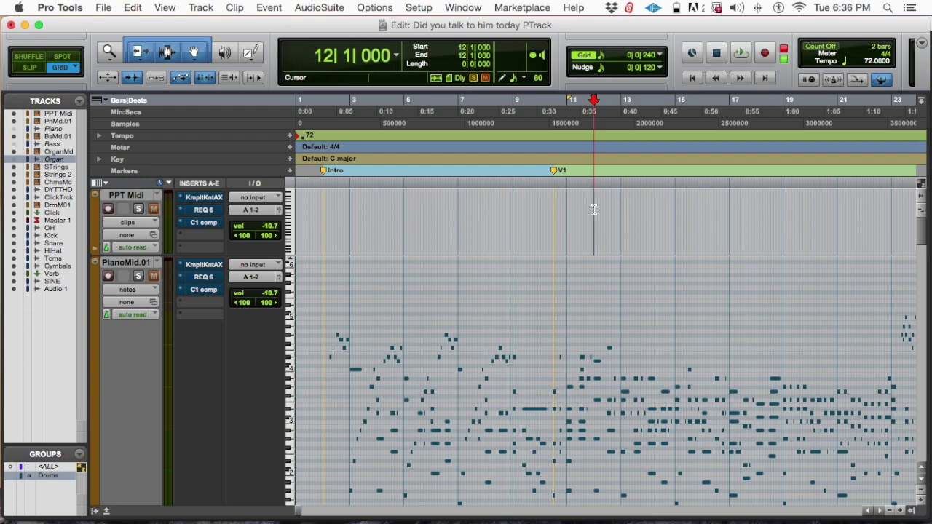
- Examine the lower MIDI and audio tracks across the whole song, including Chimes Midi and the draft audio track
scroll(602, 322, down, 10)
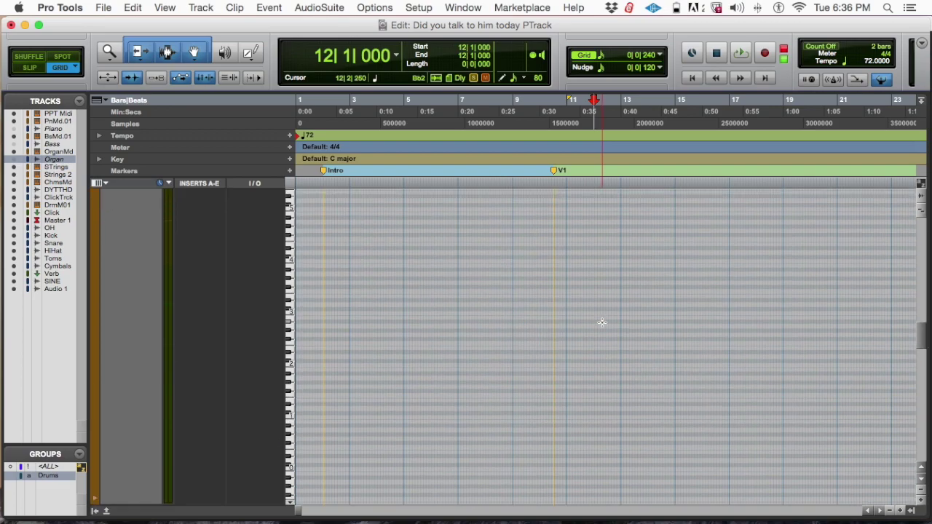
key(super+bracketleft)
key(super+bracketleft)
key(super+bracketleft)
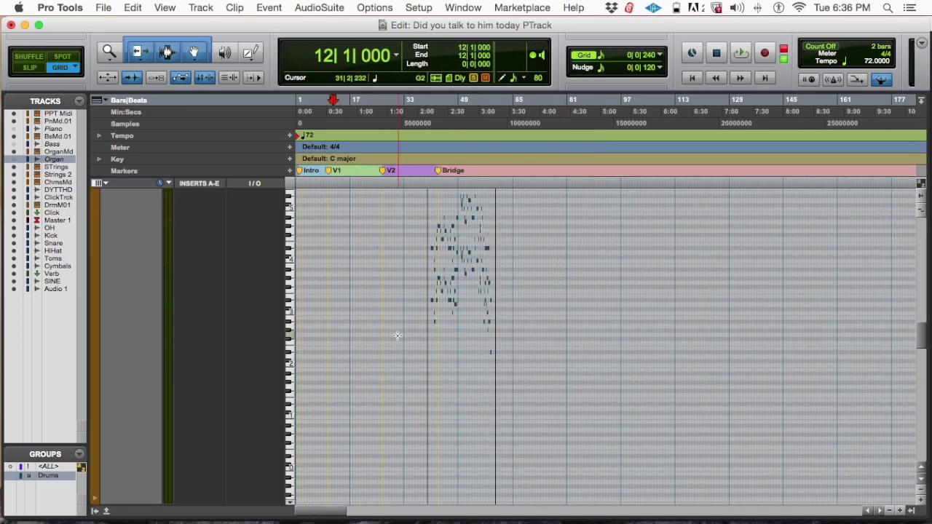
scroll(397, 337, up, 5)
scroll(291, 346, down, 5)
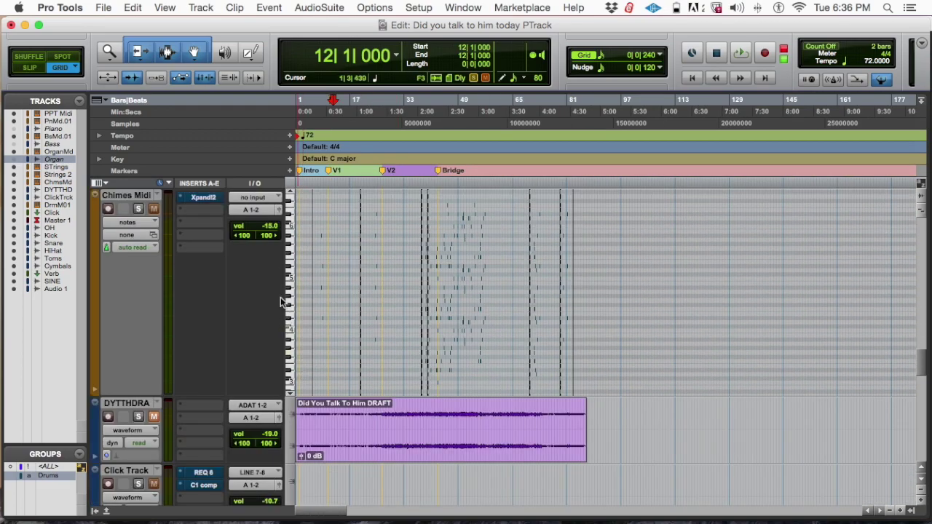
scroll(296, 269, up, 3)
scroll(297, 277, down, 6)
scroll(297, 284, up, 3)
scroll(921, 342, up, 1)
scroll(919, 331, down, 3)
scroll(917, 335, up, 3)
scroll(801, 336, down, 1)
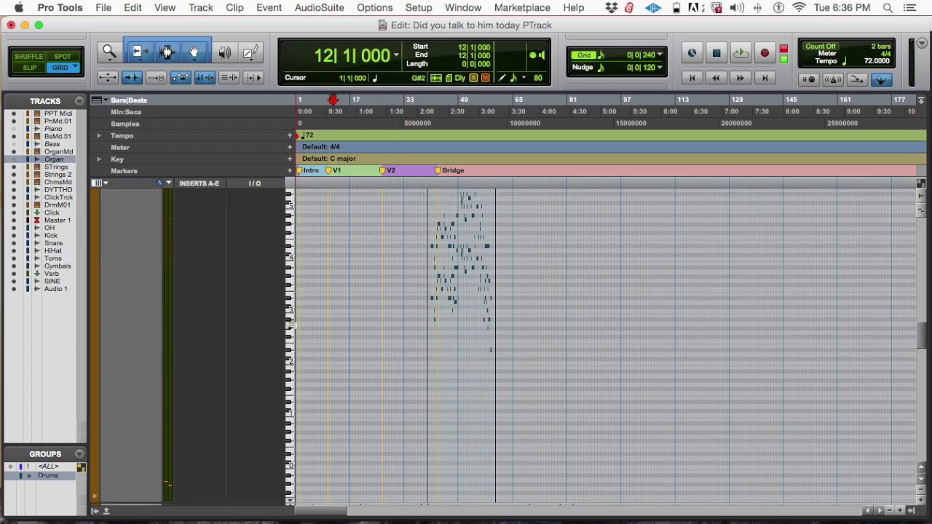
- Set the height of the tall MIDI track above Chimes Midi to medium
right_click(288, 329)
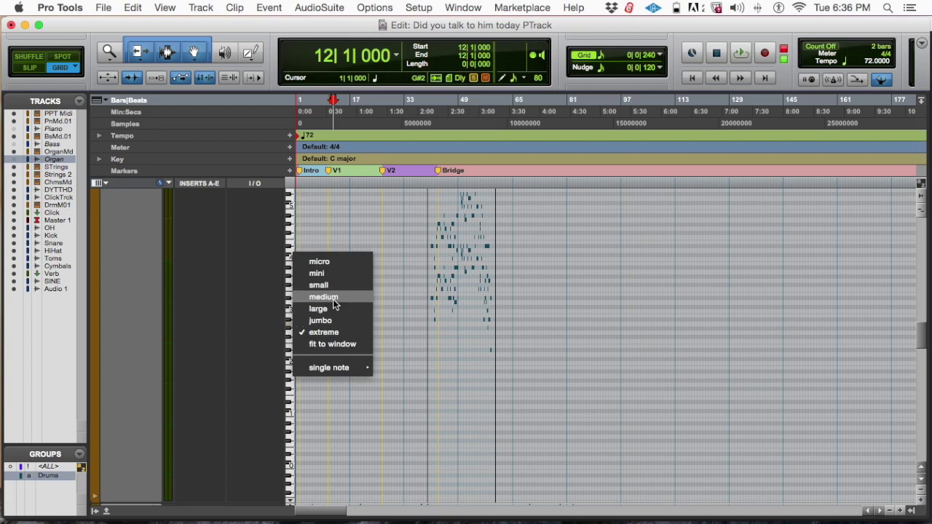
click(326, 298)
drag(920, 354, 923, 244)
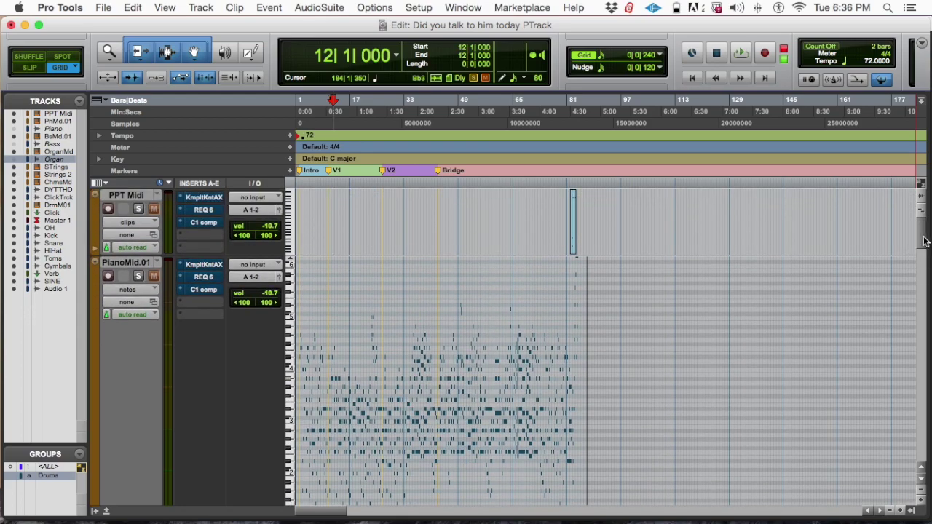
- Show the Mix window and set the PPT Midi channel's volume to -10.2 dB
key(super+equal)
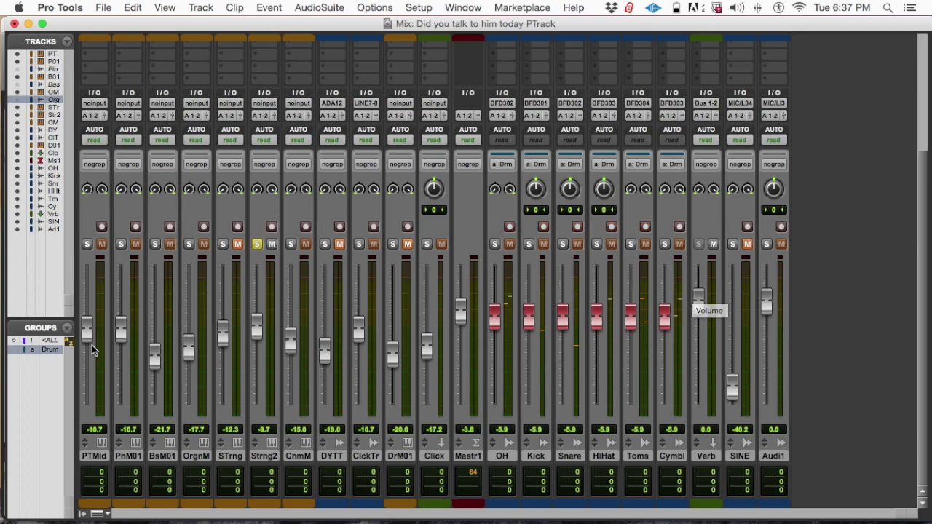
drag(86, 329, 89, 327)
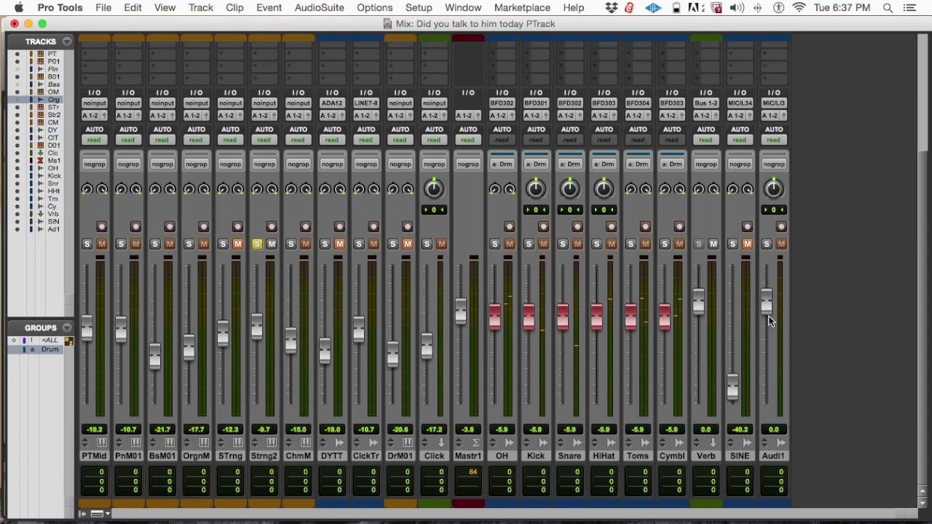
- Examine the mixer channel strips, covering inserts, sends, I/O, automation, groups, pan, solo and mute, and volume faders
scroll(768, 315, up, 3)
scroll(768, 315, up, 3)
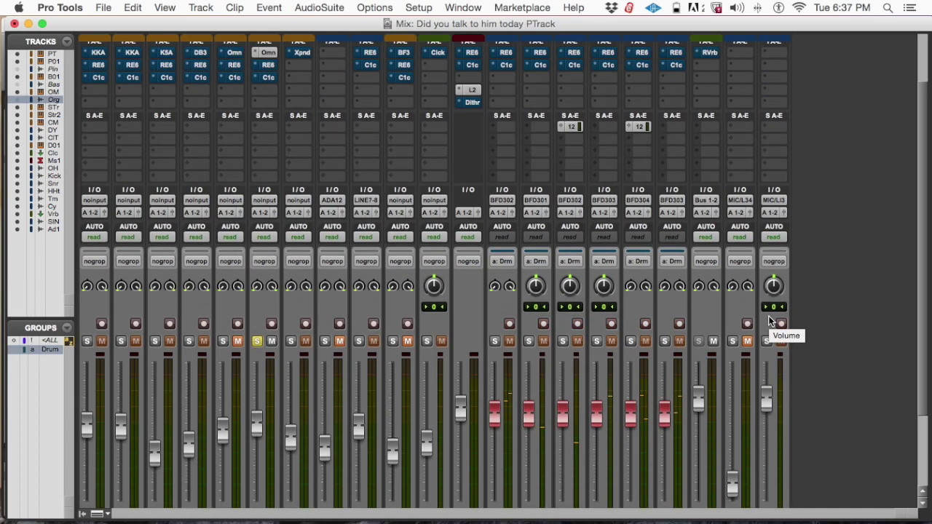
scroll(770, 320, down, 1)
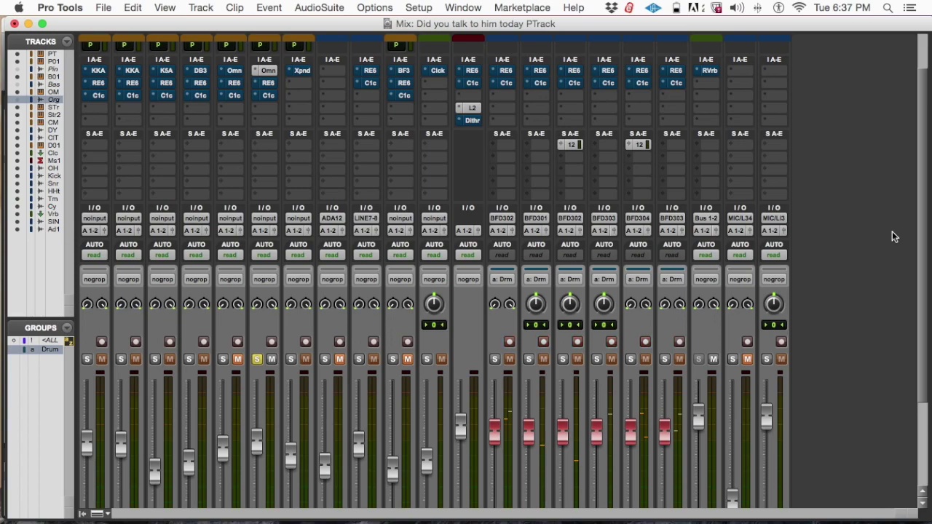
scroll(892, 231, down, 3)
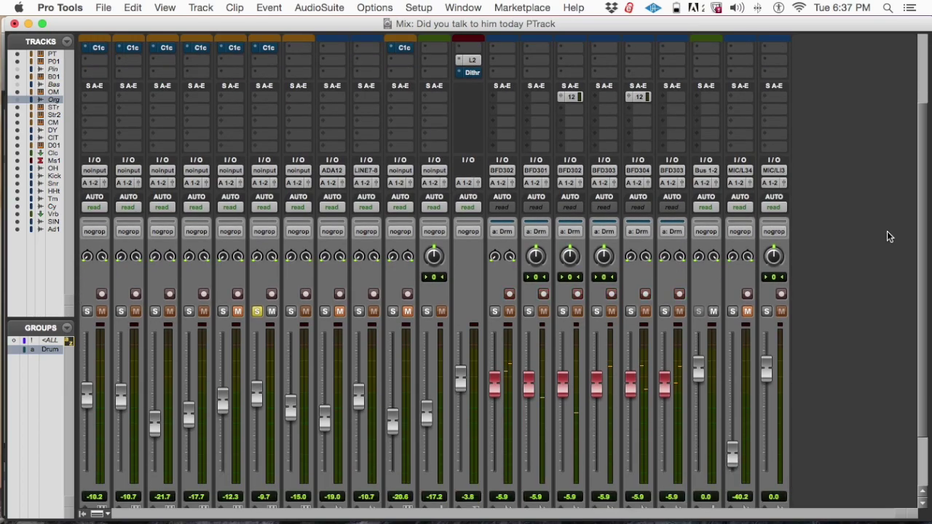
scroll(887, 233, up, 2)
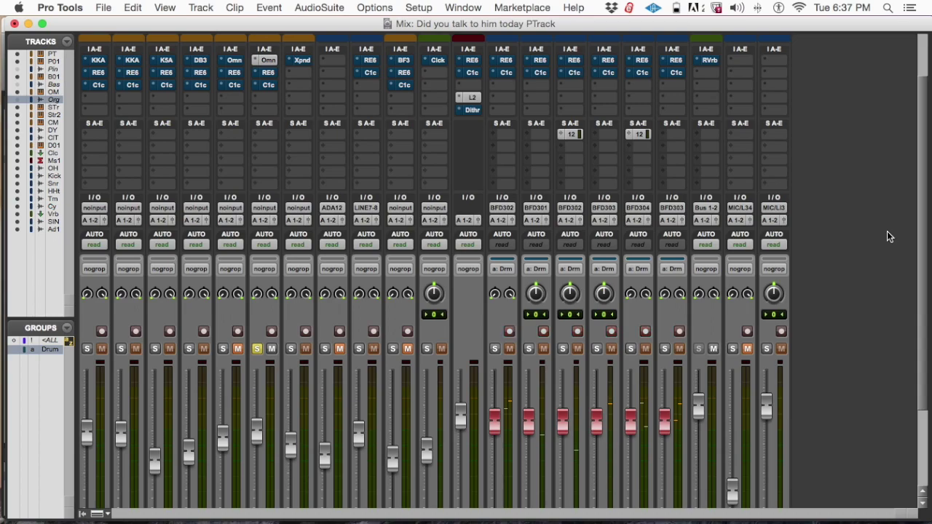
scroll(888, 233, down, 2)
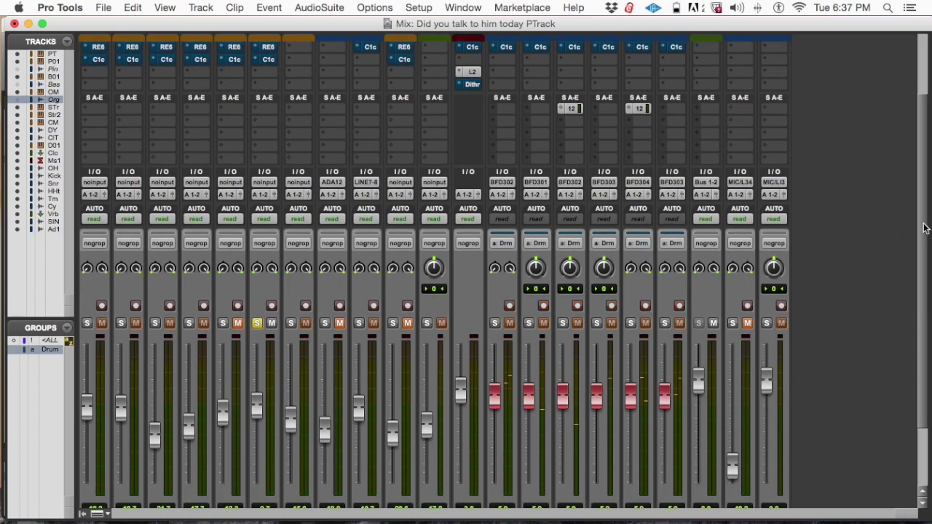
scroll(923, 227, up, 1)
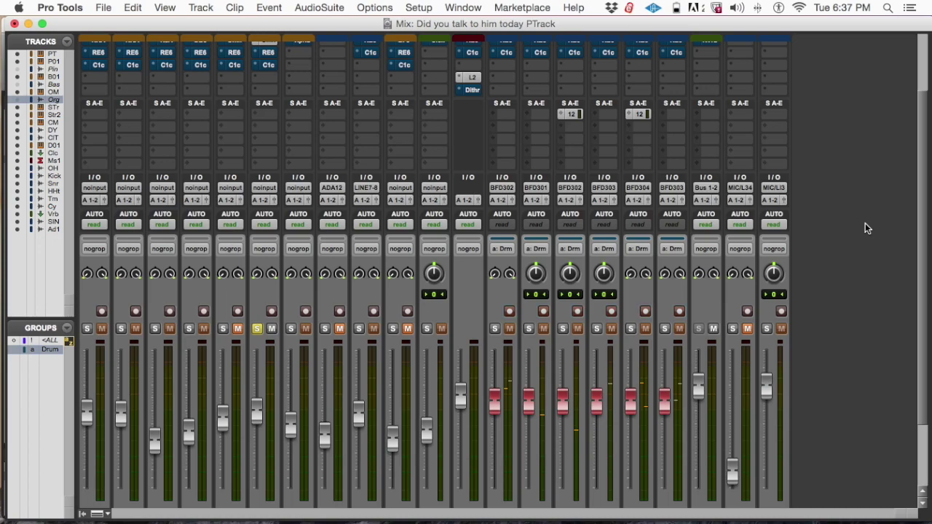
click(923, 226)
mouse_move(923, 226)
mouse_down()
mouse_move(922, 204)
mouse_move(922, 231)
mouse_move(922, 210)
mouse_move(922, 221)
mouse_up()
scroll(820, 394, down, 3)
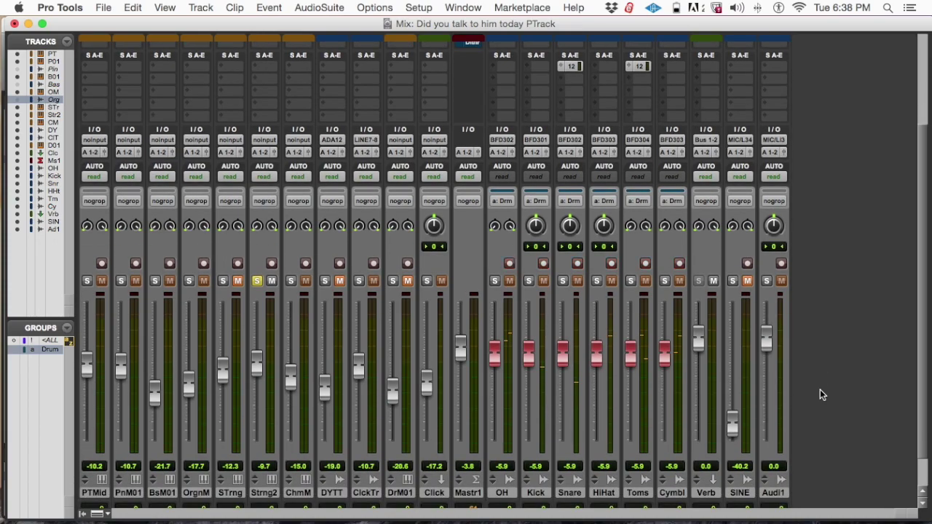
drag(922, 221, 922, 211)
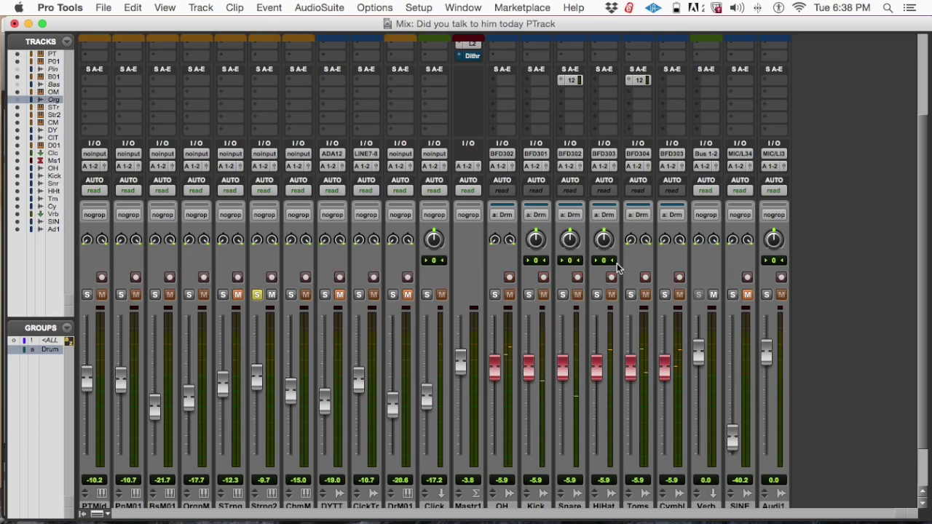
scroll(602, 263, up, 3)
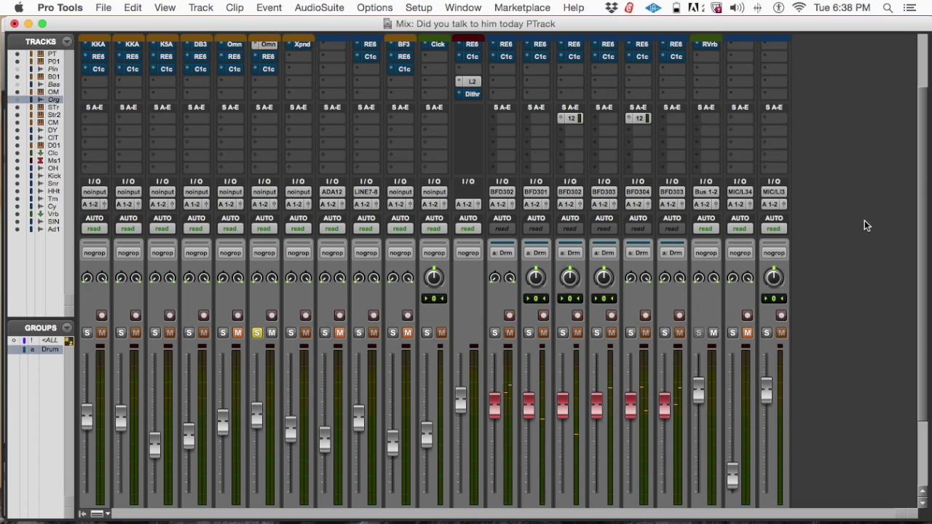
scroll(865, 225, down, 2)
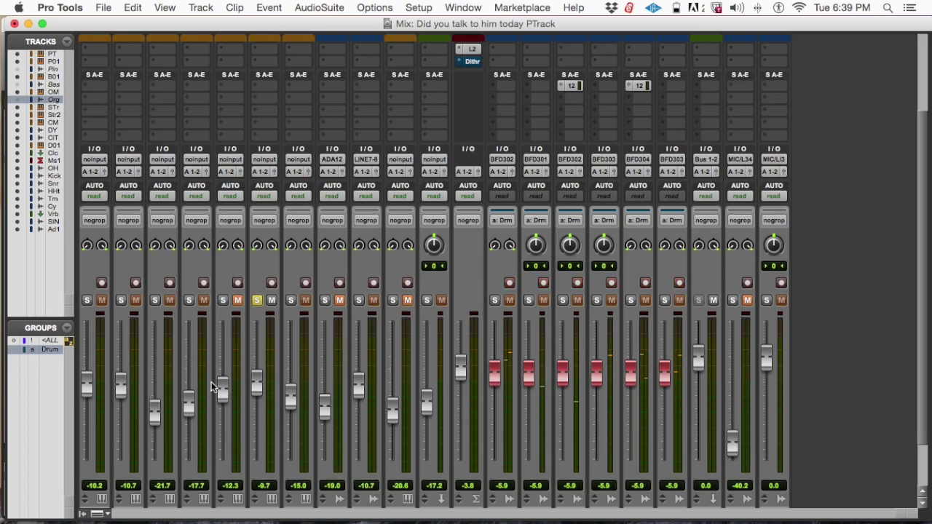
- Examine the mixer channel strips from inserts and sends down to the volume faders and channel names
drag(919, 331, 676, 349)
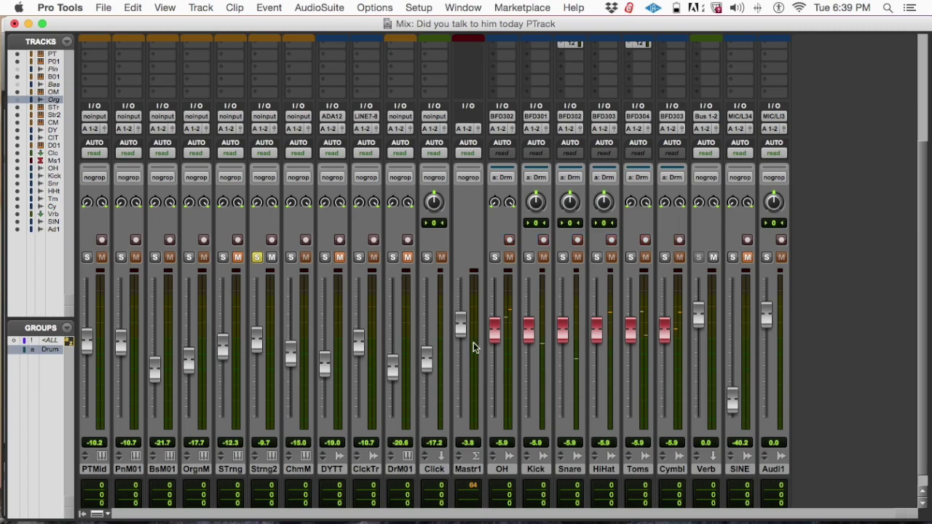
drag(927, 297, 921, 277)
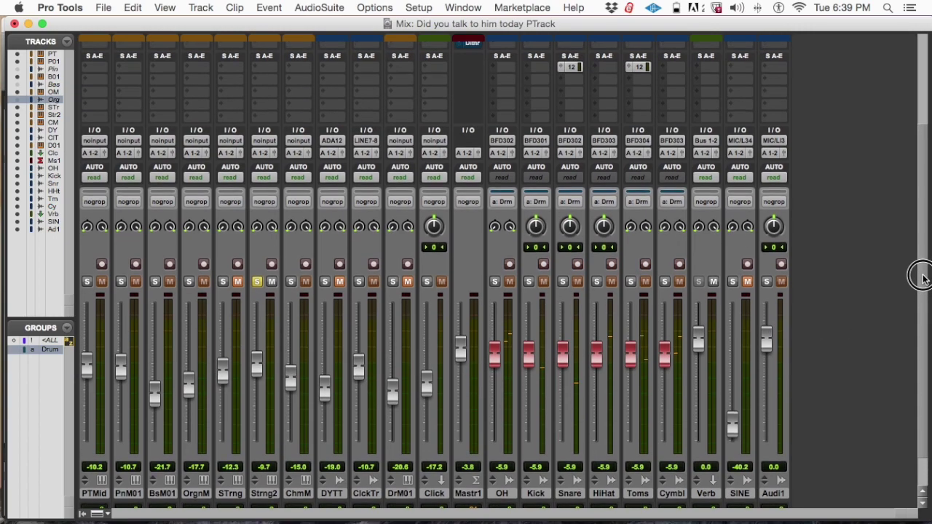
drag(921, 276, 923, 267)
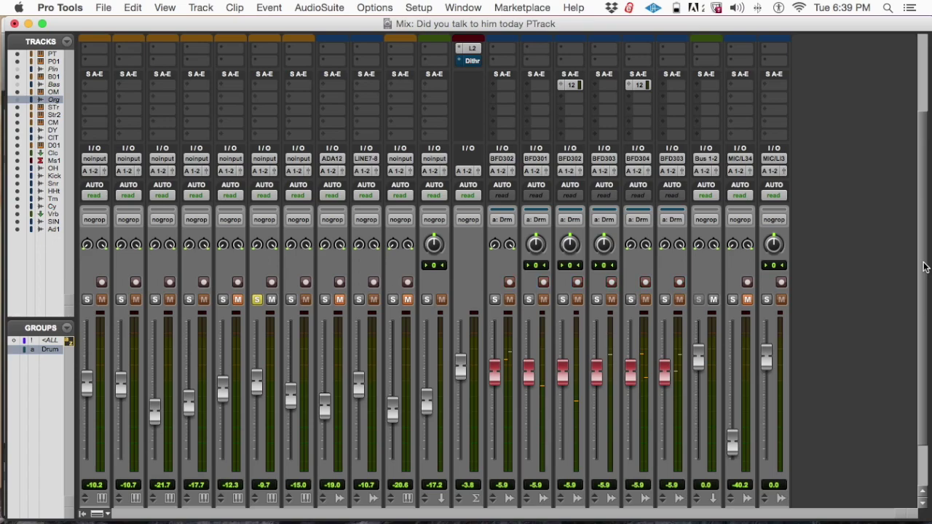
drag(923, 267, 923, 261)
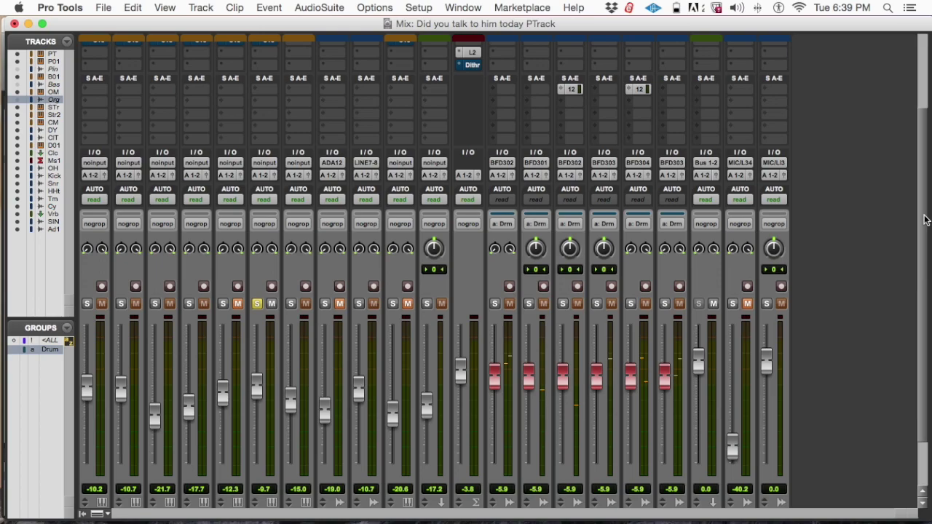
drag(924, 220, 923, 224)
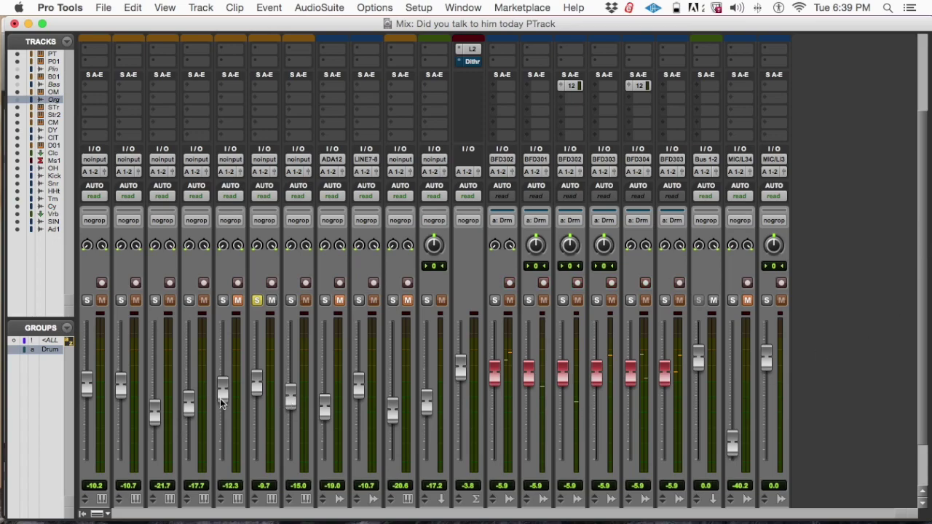
scroll(723, 389, down, 1)
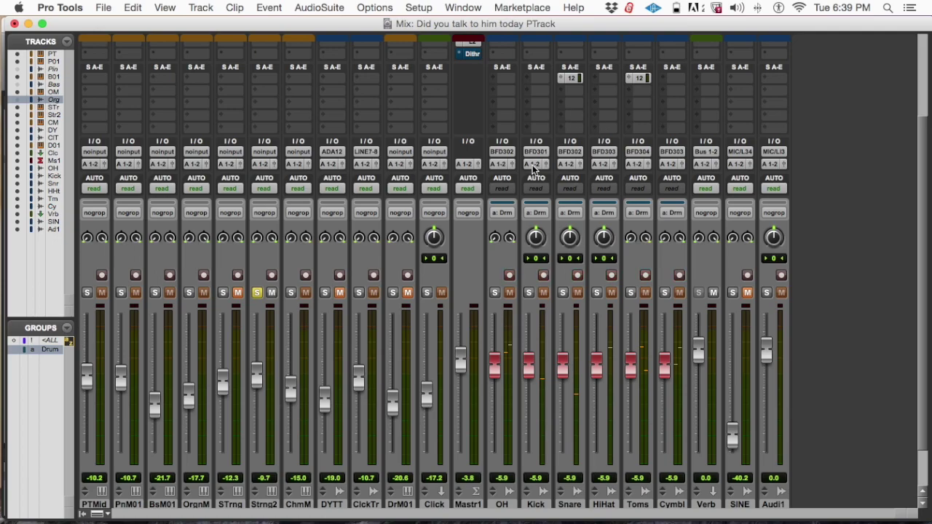
scroll(530, 172, up, 5)
scroll(530, 172, up, 3)
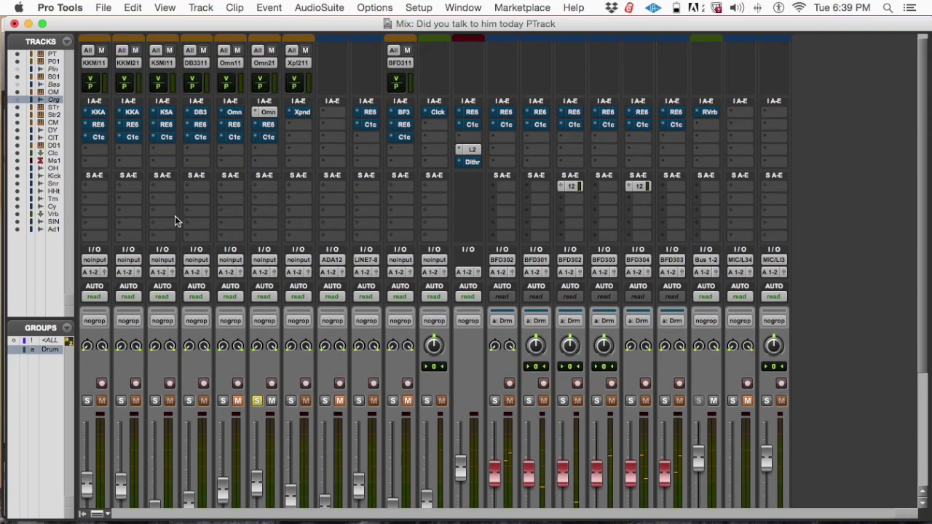
scroll(307, 204, down, 3)
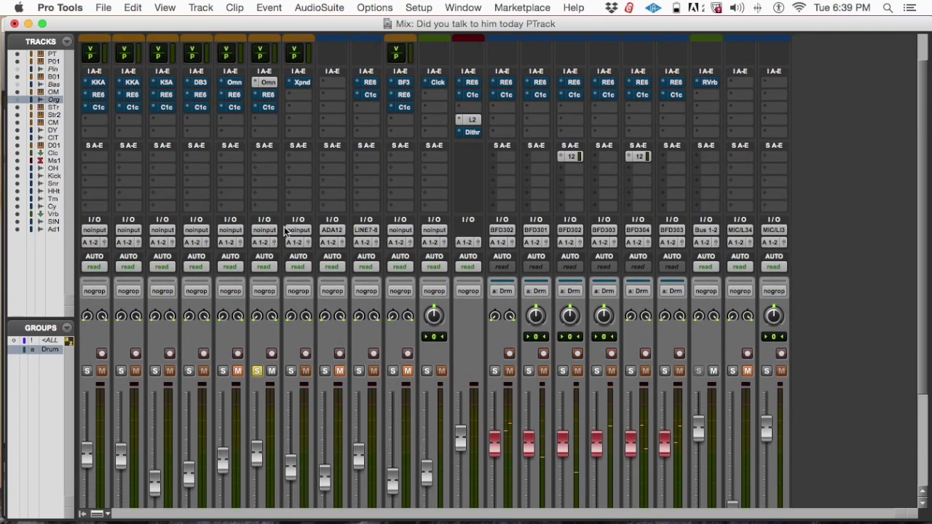
scroll(544, 402, down, 3)
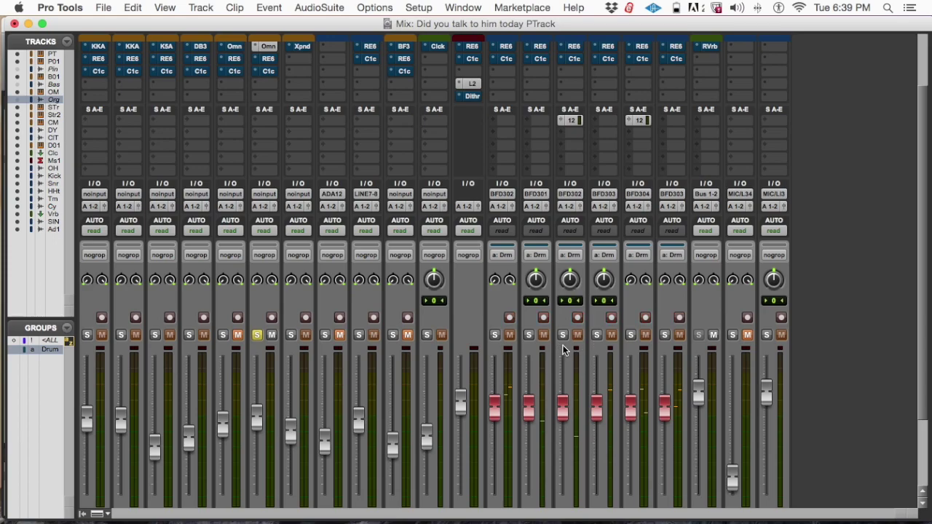
- Pan the Kick channel to the left and the HiHat channel to the right at 46
mouse_move(536, 279)
mouse_down()
mouse_move(541, 351)
mouse_move(537, 235)
mouse_move(540, 314)
mouse_move(536, 280)
mouse_up()
alt+click(535, 277)
drag(921, 256, 920, 280)
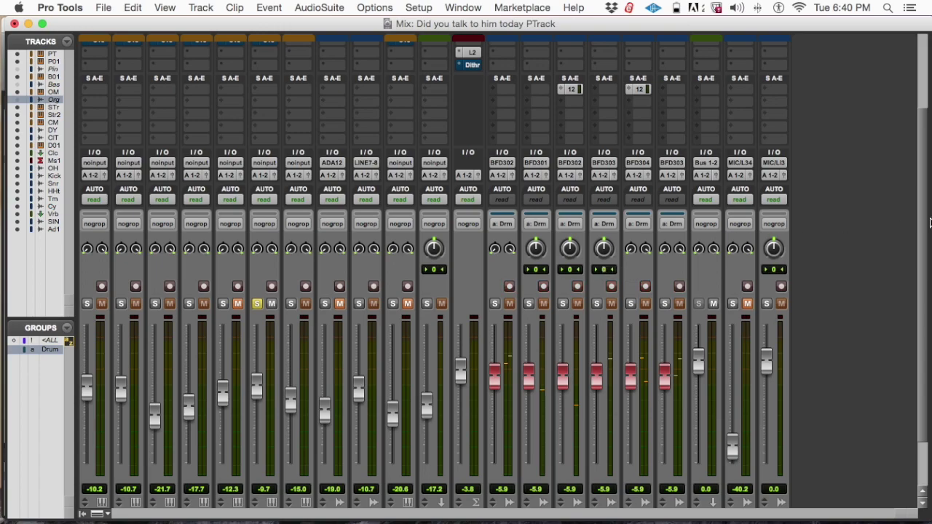
click(603, 269)
drag(603, 269, 603, 246)
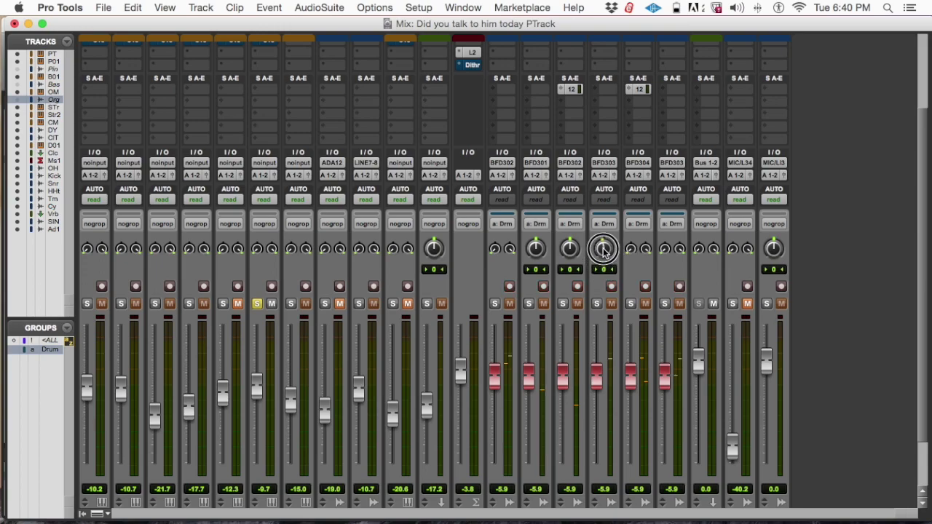
drag(537, 252, 531, 265)
drag(603, 264, 603, 243)
drag(536, 256, 539, 265)
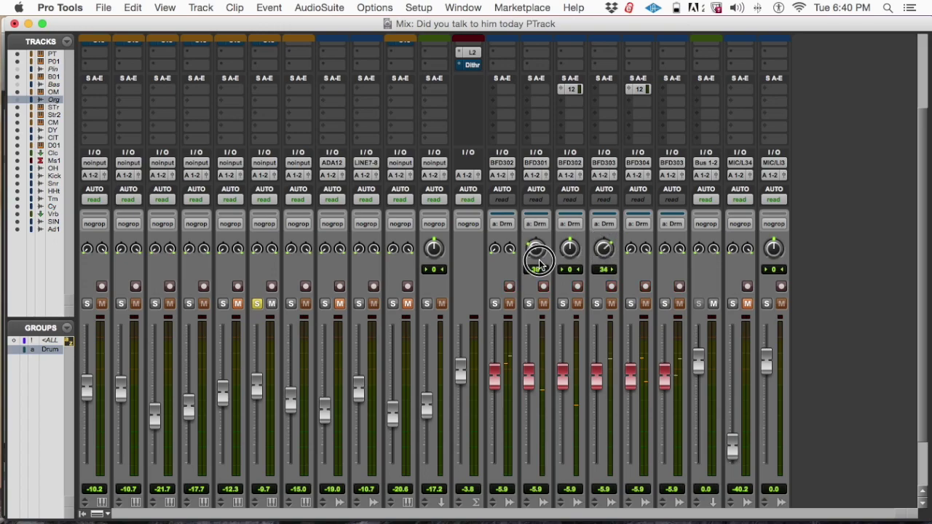
drag(604, 252, 603, 245)
- Reset the Kick and HiHat channels' pan to the center default of 0
alt+click(536, 255)
alt+click(536, 255)
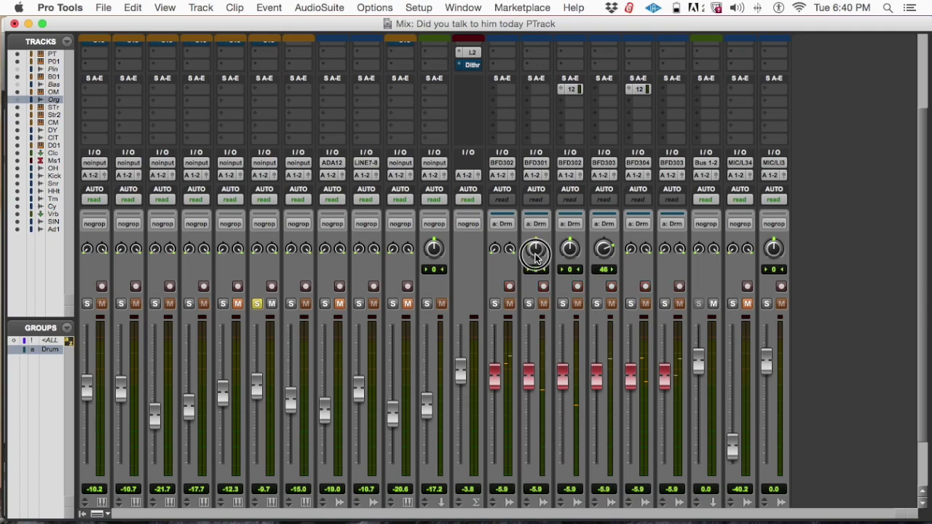
alt+click(604, 250)
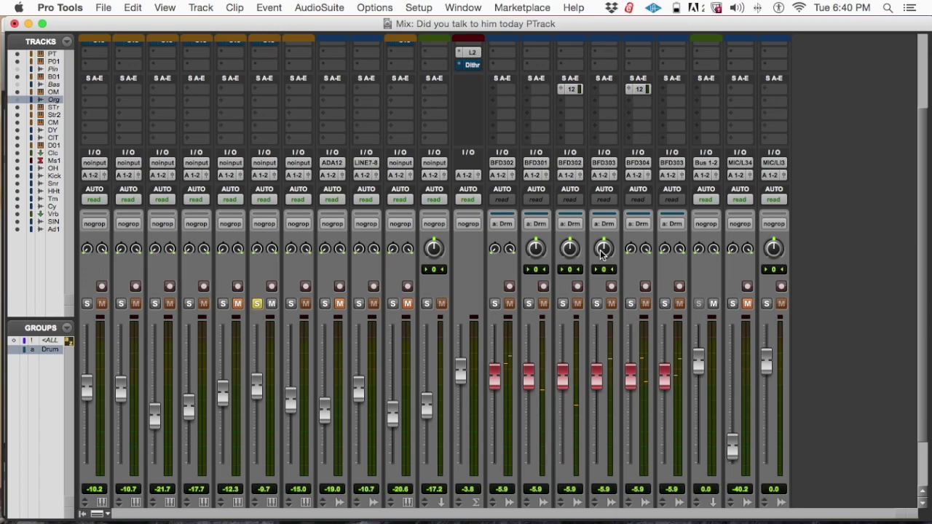
- Take the REQ 6 insert on the ClckTr channel out of bypass and open its plug-in window
click(918, 284)
drag(919, 297, 919, 209)
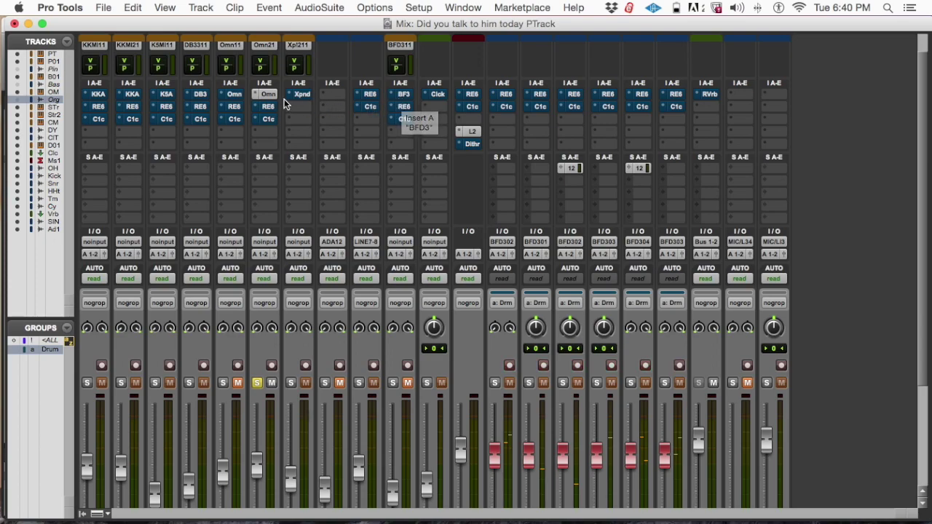
super+click(368, 95)
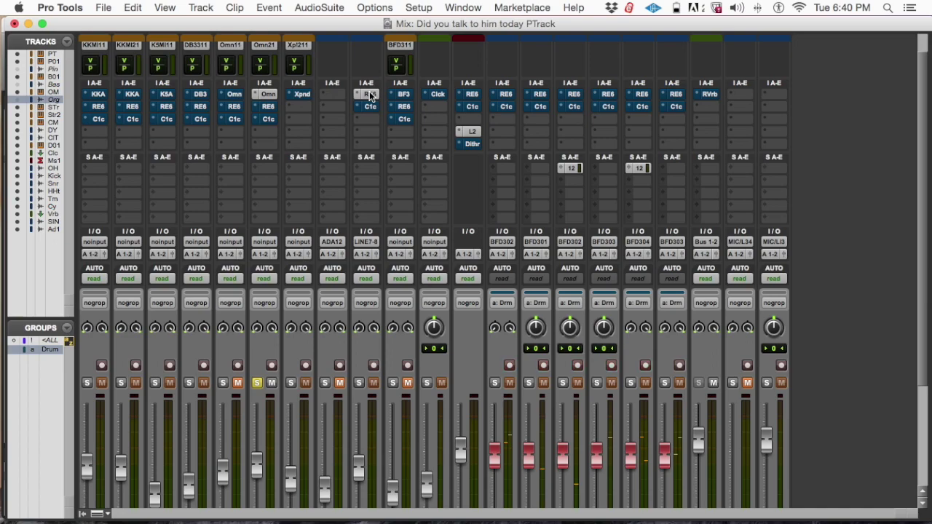
click(369, 94)
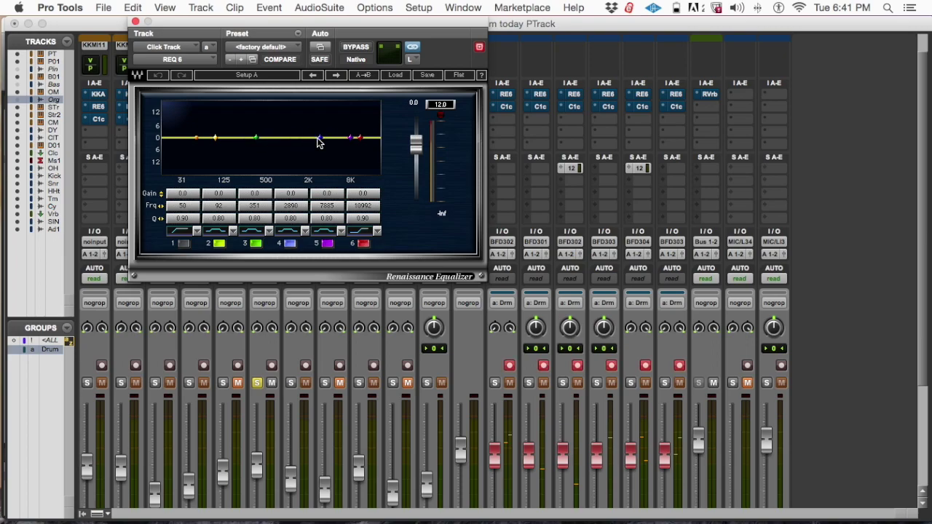
- Boost REQ 6 band 2 by 10.4 at 49 Hz and band 4 by about 9.3 at 3512 Hz
drag(335, 115, 324, 136)
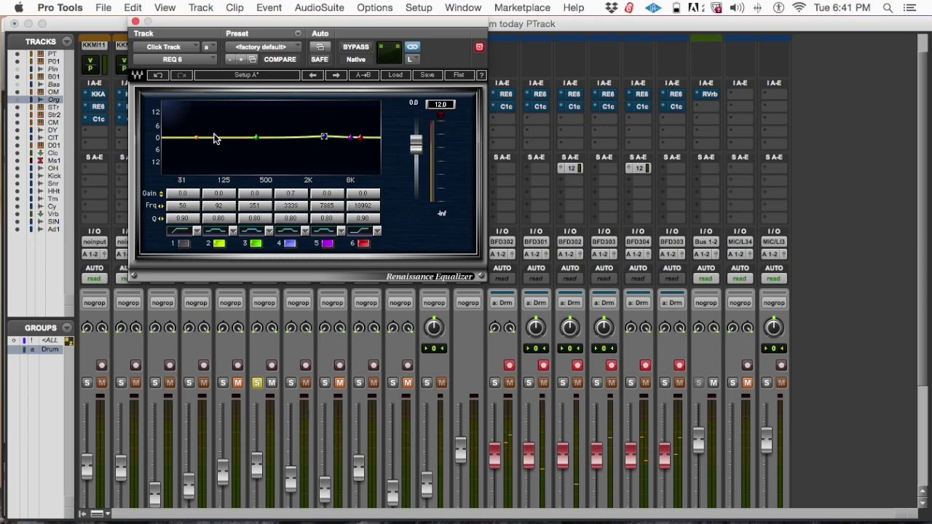
drag(202, 137, 196, 117)
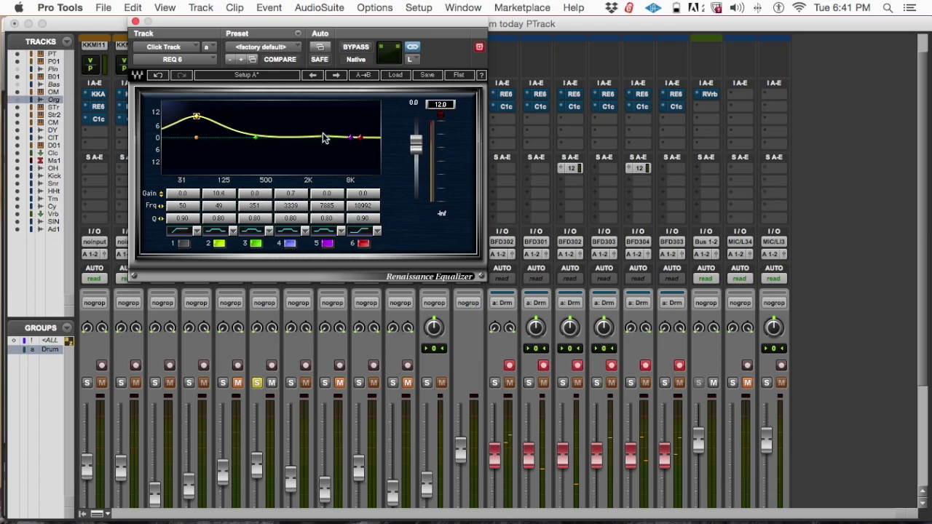
drag(324, 136, 327, 116)
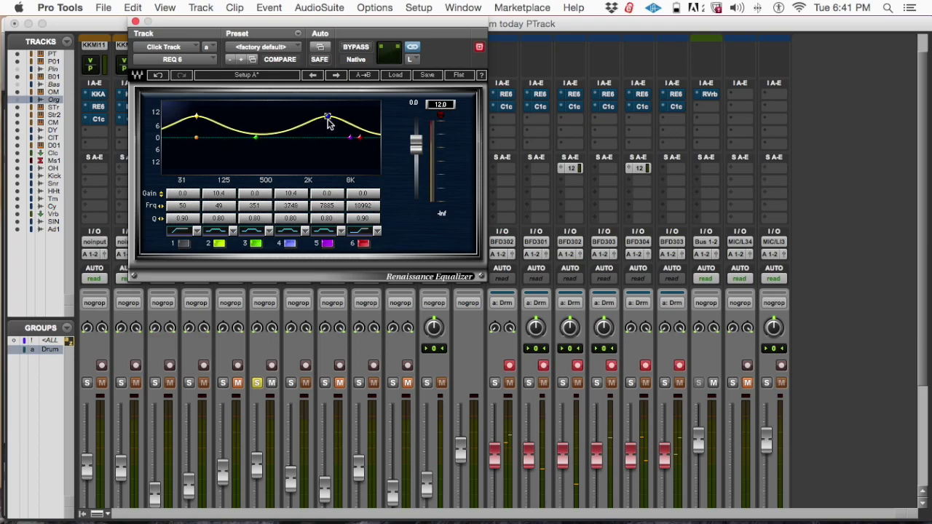
drag(327, 117, 325, 117)
drag(326, 116, 326, 118)
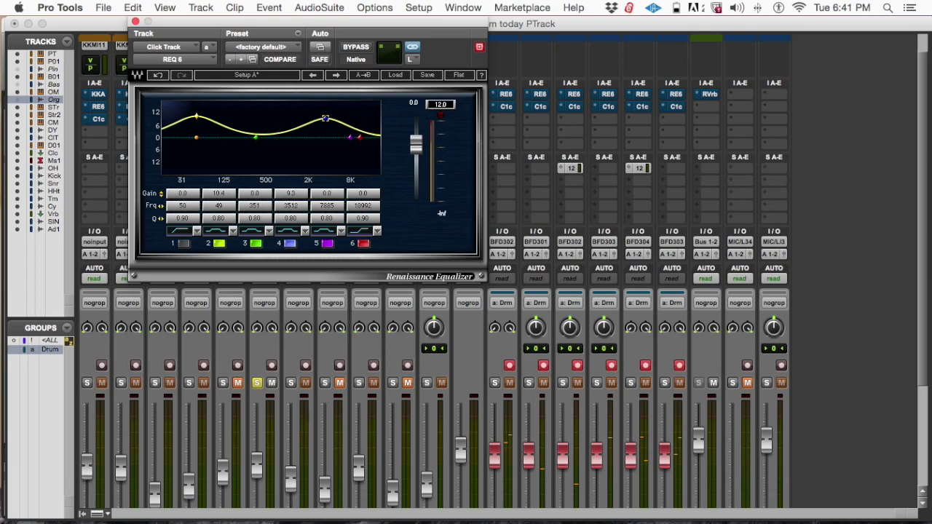
- Lower REQ 6 band 4 to a gain of 0.6 and band 2 to 0.4, and close the equalizer window
drag(325, 118, 318, 136)
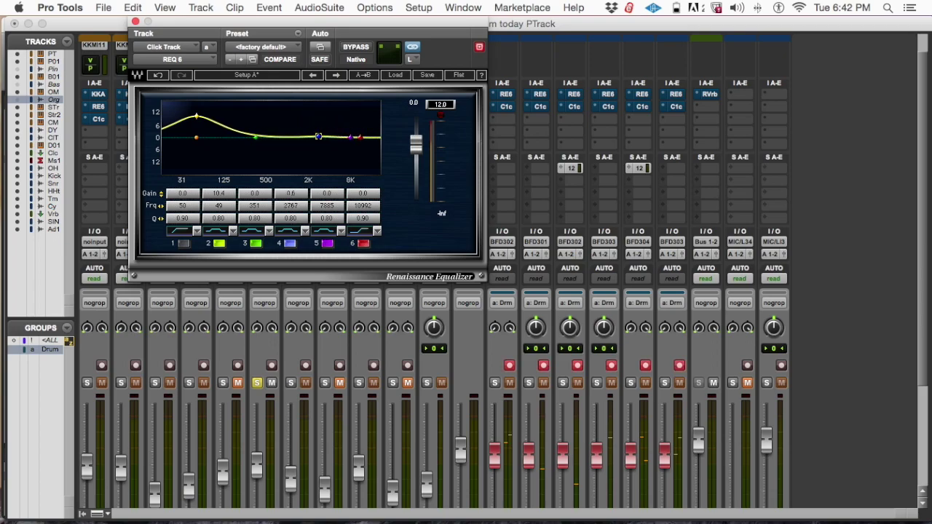
drag(196, 117, 196, 137)
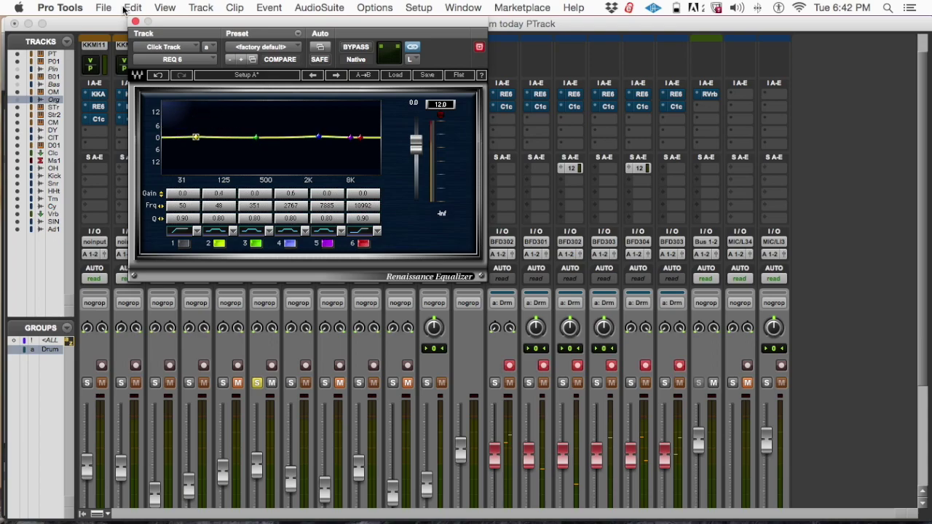
drag(167, 22, 507, 138)
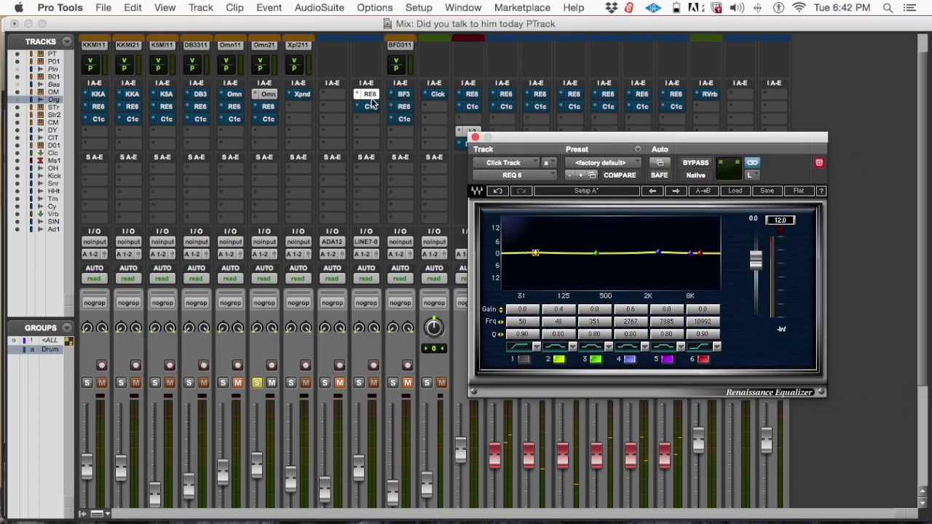
click(474, 138)
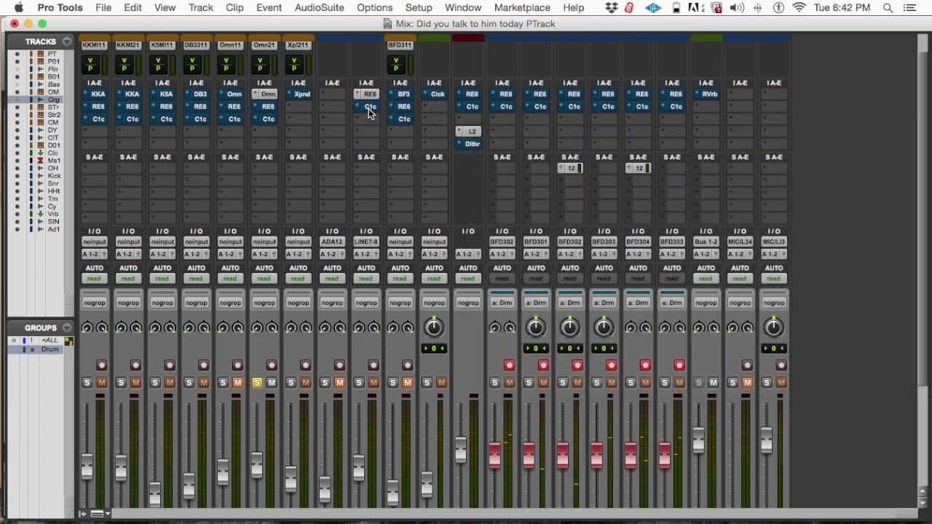
- Take the C1 comp insert on the ClckTr channel out of bypass and open its window above the drum faders
ctrl+super+click(369, 108)
click(369, 108)
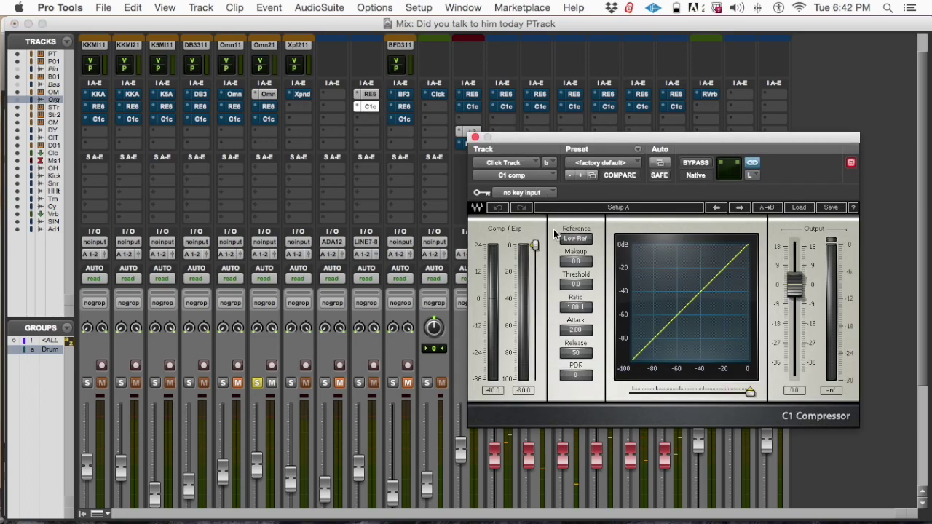
mouse_move(537, 250)
mouse_down()
mouse_move(535, 270)
mouse_move(536, 244)
mouse_up()
drag(567, 133, 498, 68)
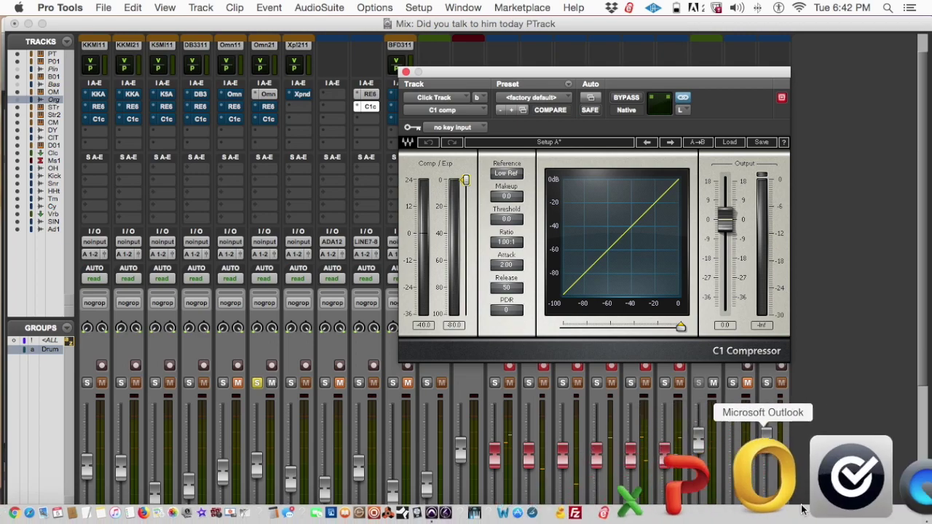
click(823, 500)
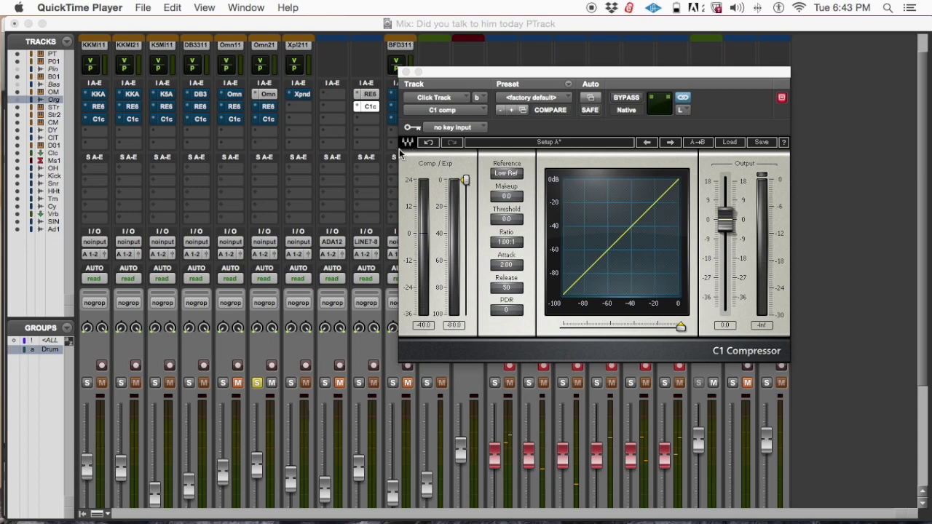
scroll(257, 326, down, 5)
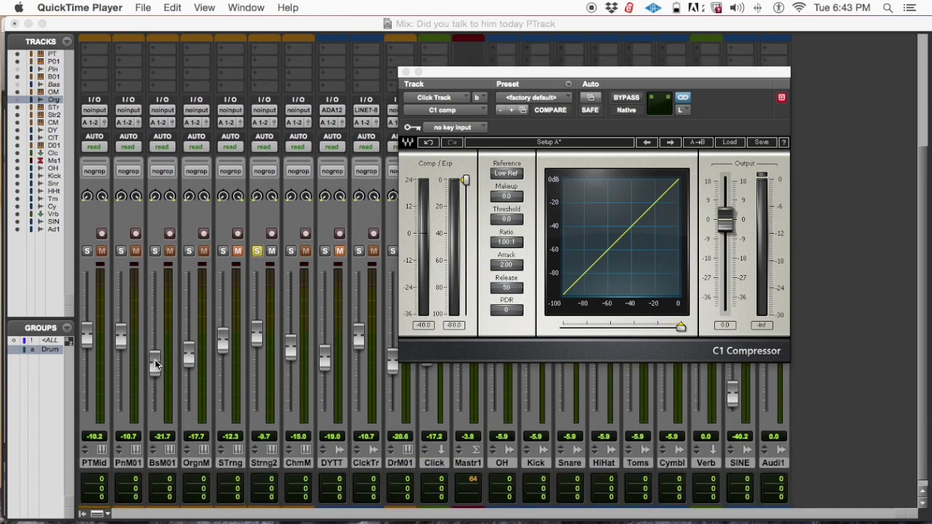
scroll(155, 360, up, 6)
scroll(171, 174, down, 6)
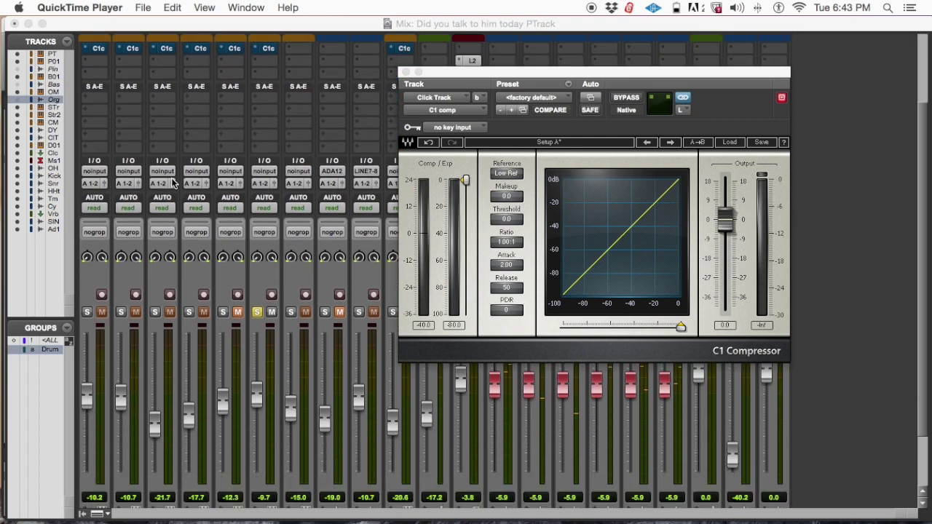
scroll(176, 225, up, 6)
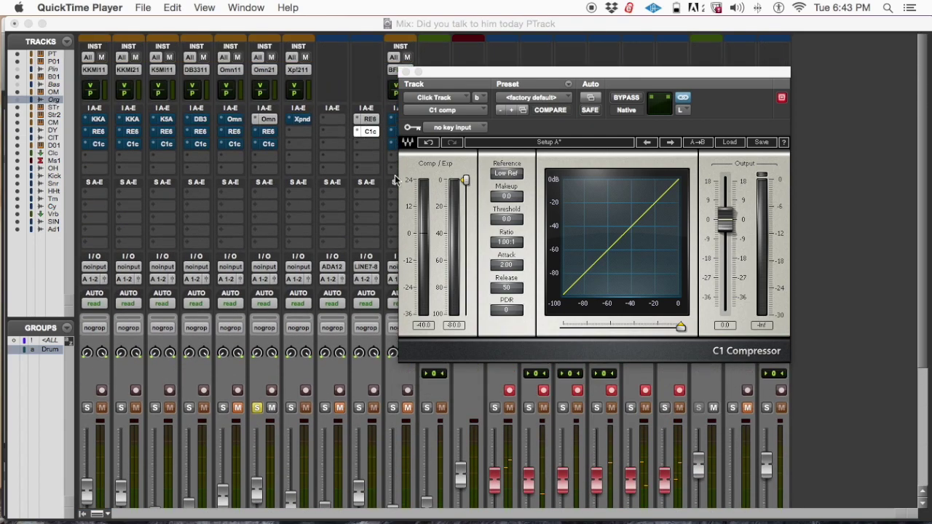
key(ctrl+Up)
click(455, 237)
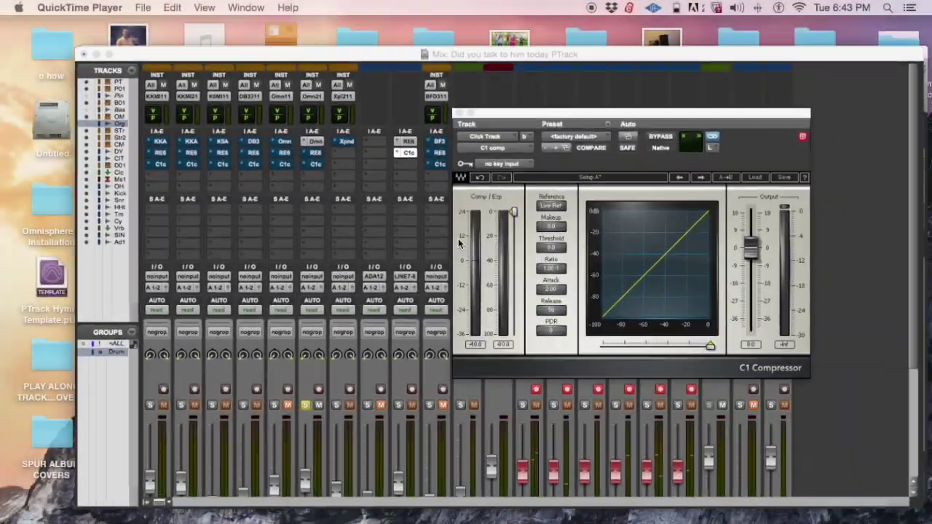
- Solo the BsM01 channel in place of Strng2 and take its K5A instrument insert out of bypass
scroll(200, 211, down, 4)
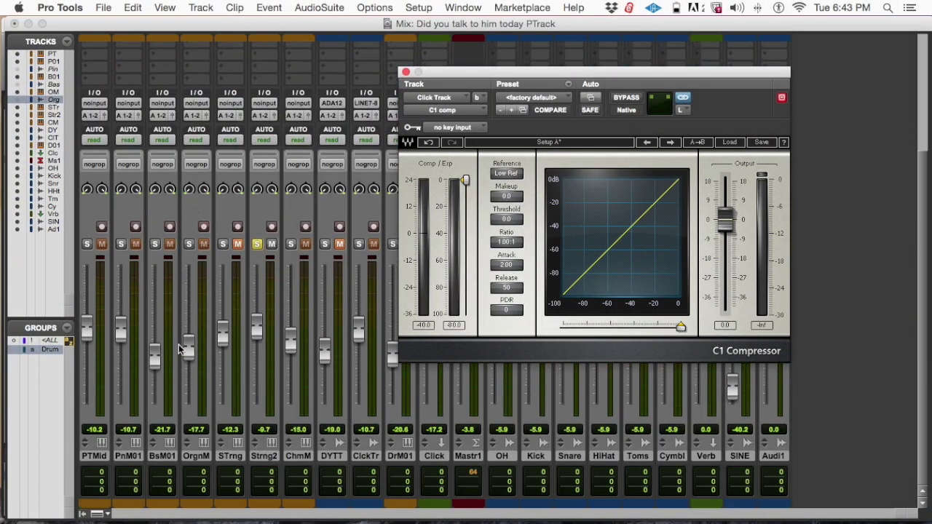
click(155, 244)
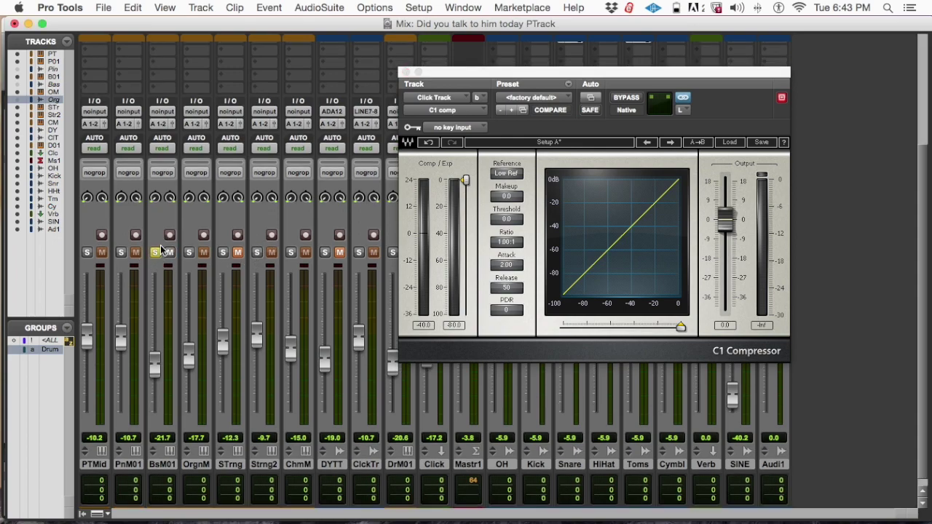
scroll(160, 245, up, 6)
click(166, 121)
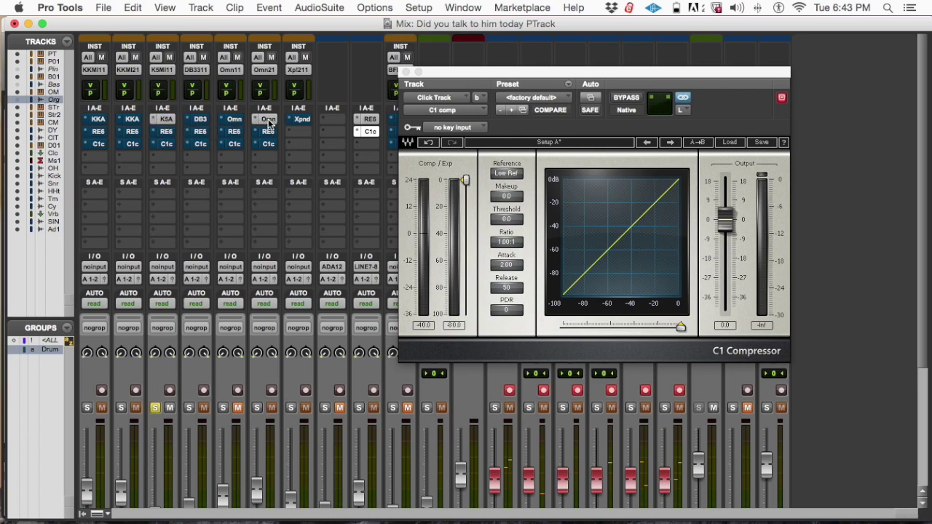
- View the Kontakt 5 instrument on the BsM01 channel, close it, and place the playback cursor at 22|2|240 in the Edit window
click(165, 118)
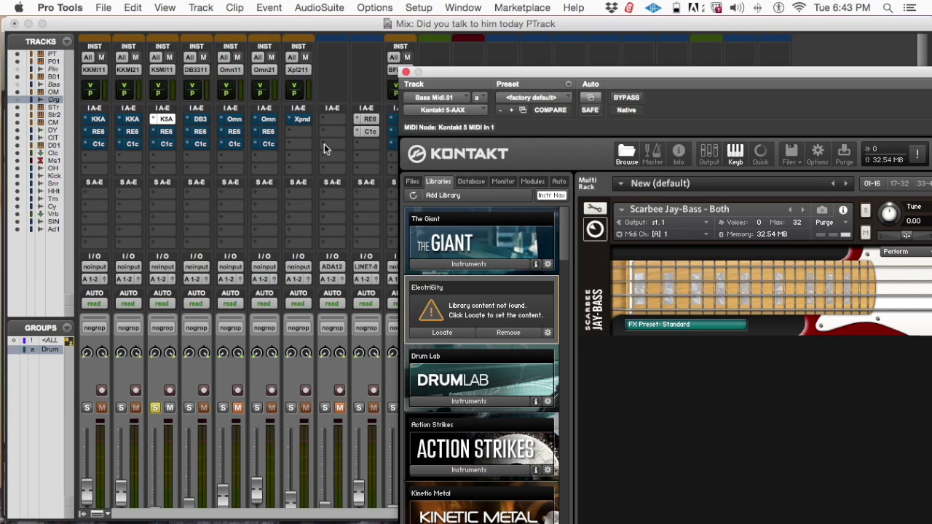
click(405, 71)
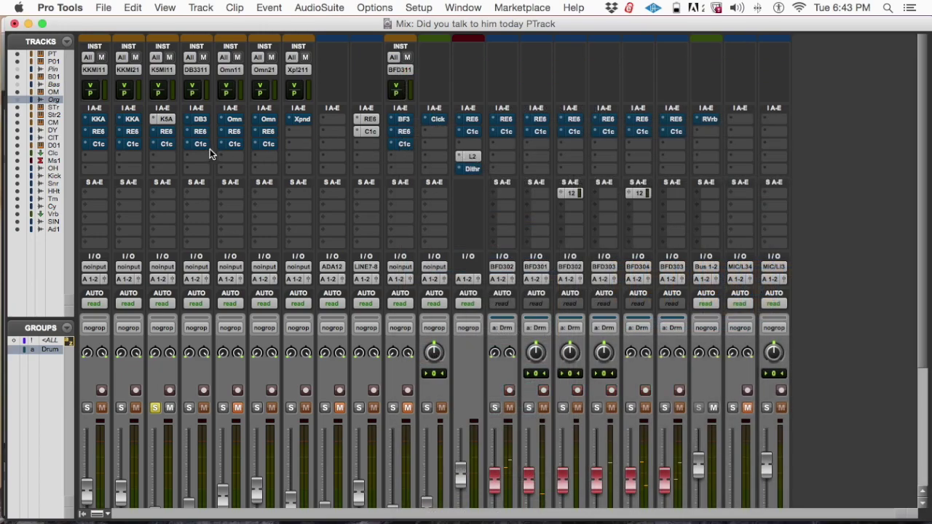
key(super+equal)
click(369, 111)
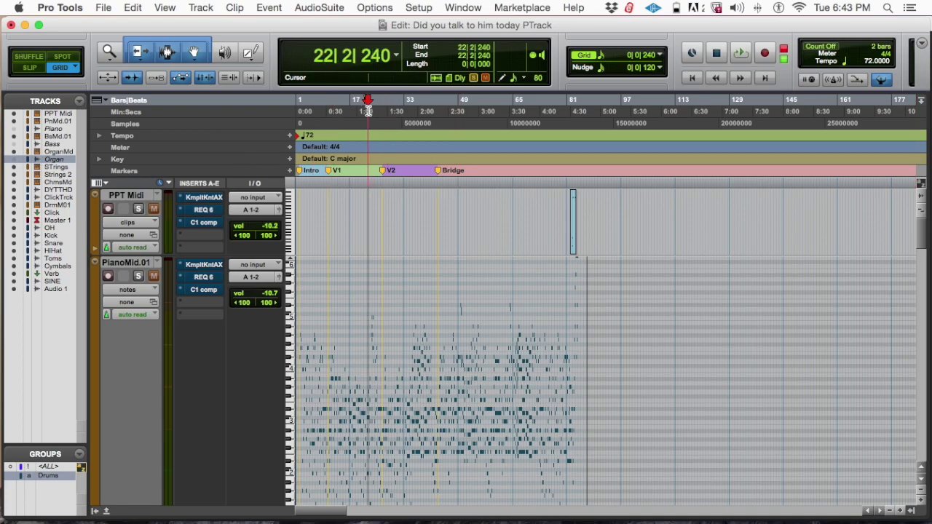
key(super+equal)
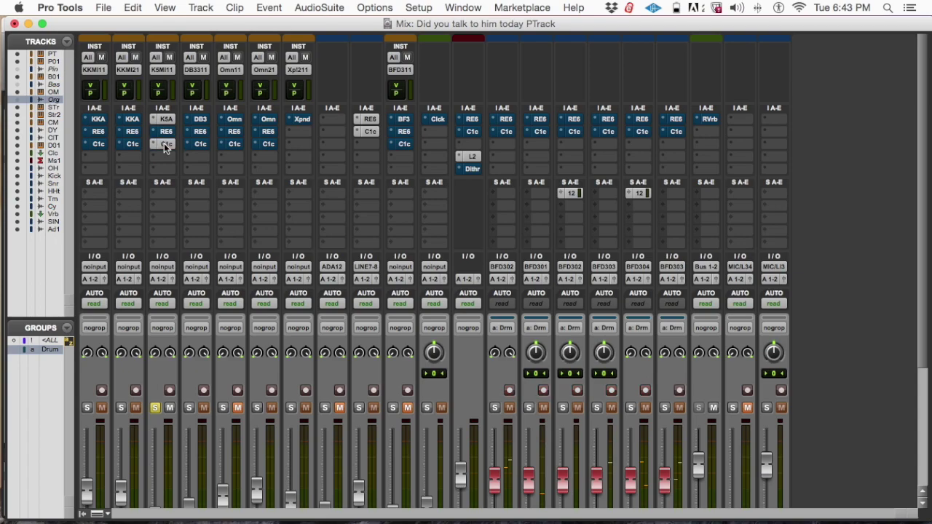
- Open the C1 comp insert on the BsM01 channel and move its window clear of the master and drum faders
click(164, 143)
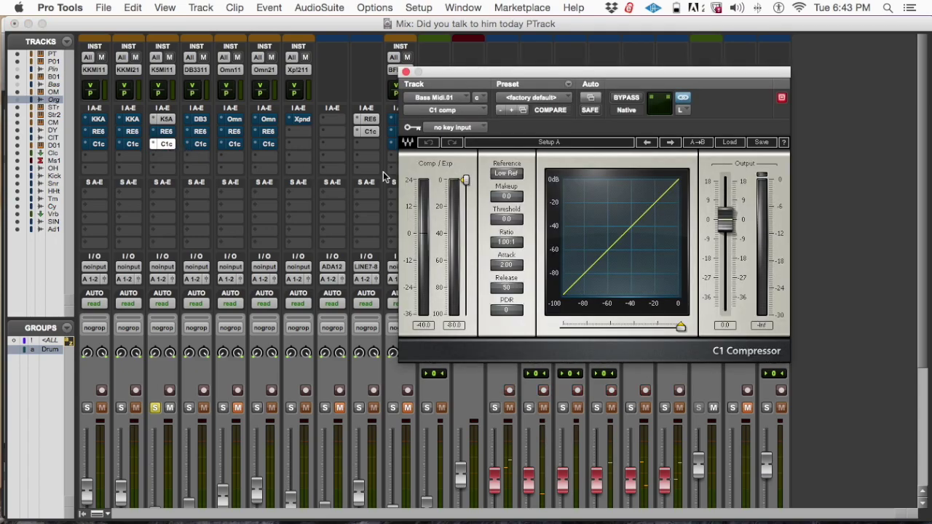
scroll(374, 388, down, 5)
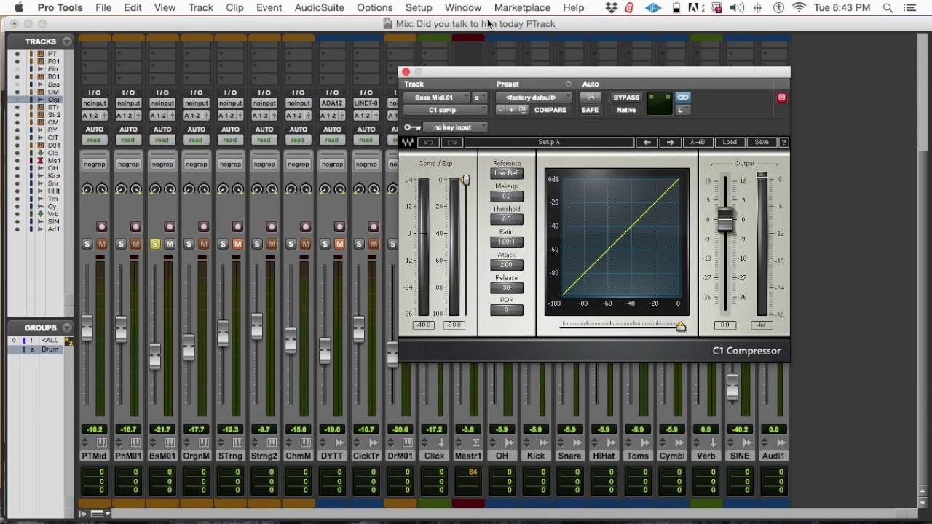
drag(482, 73, 829, 41)
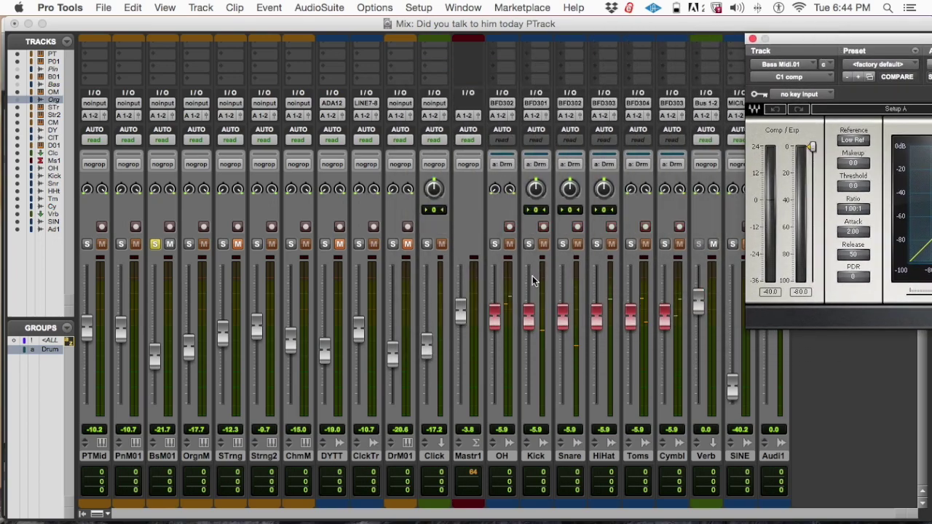
- Raise the Mastr1 fader to -3.0 and lower it again to -4.1
mouse_move(460, 311)
mouse_down()
mouse_move(458, 339)
mouse_move(463, 311)
mouse_up()
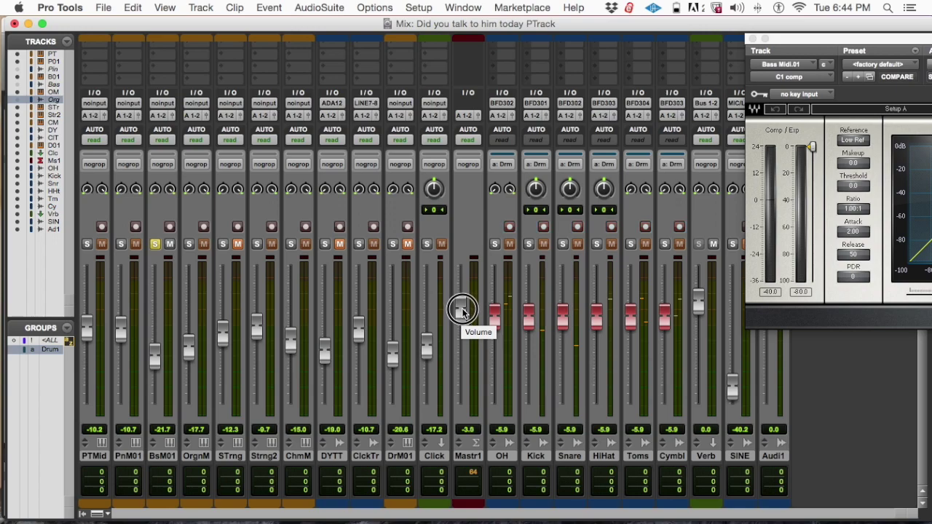
drag(463, 310, 462, 312)
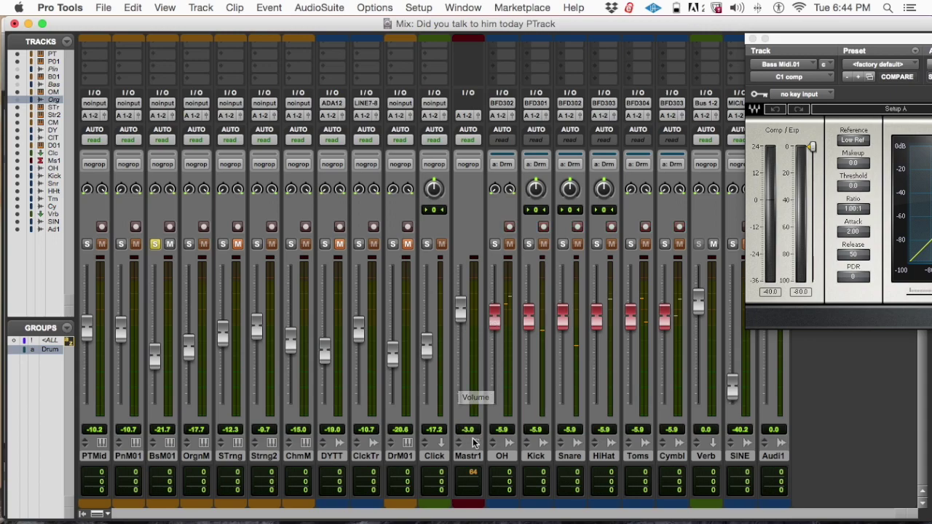
click(460, 316)
drag(460, 315, 457, 319)
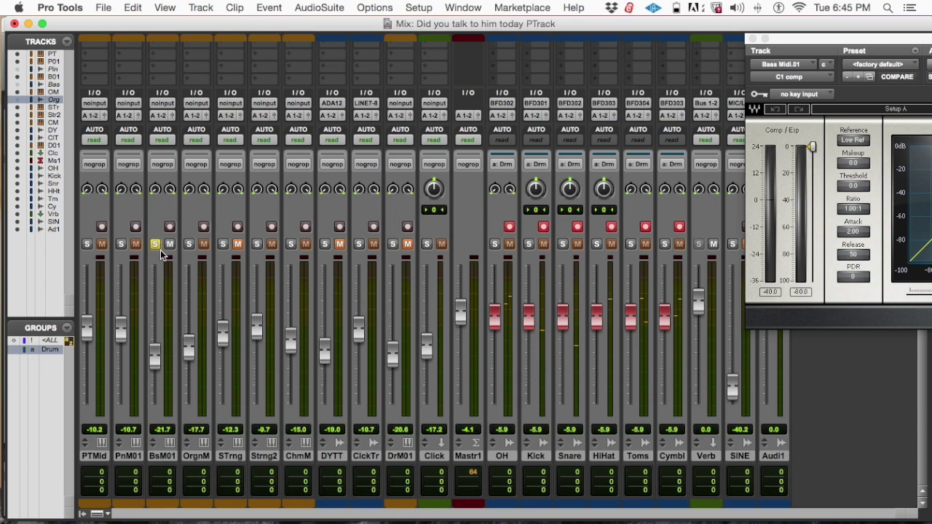
- Start playback and look through the Edit window tracks for BassMidi.01, examining its notes up close
key(space)
key(super+equal)
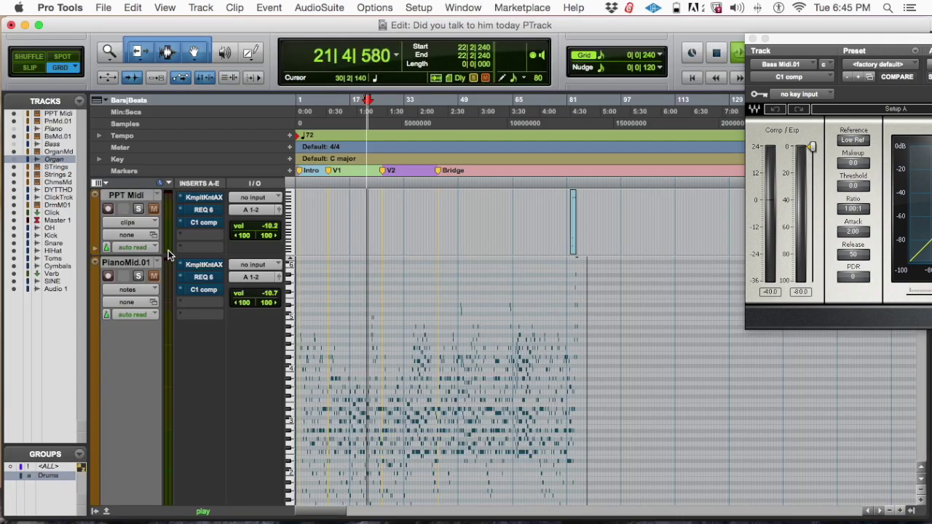
scroll(352, 274, down, 20)
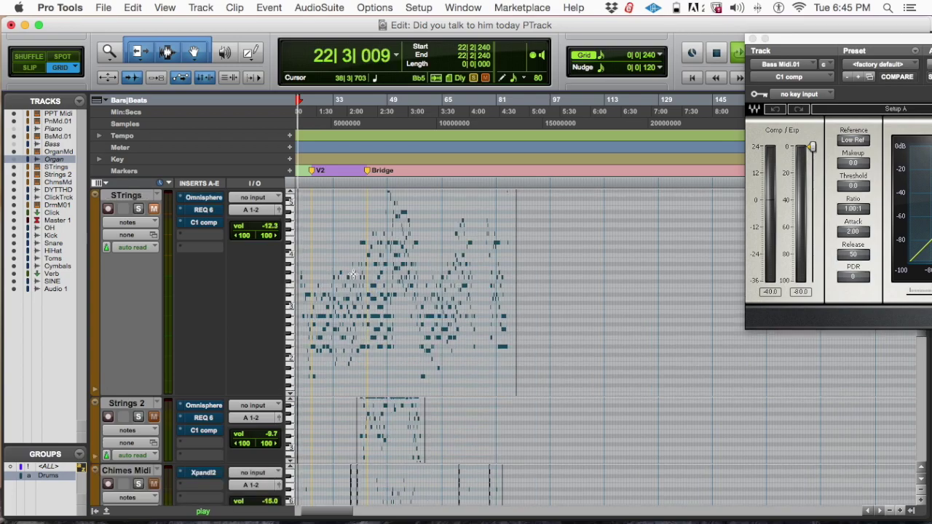
scroll(353, 274, down, 10)
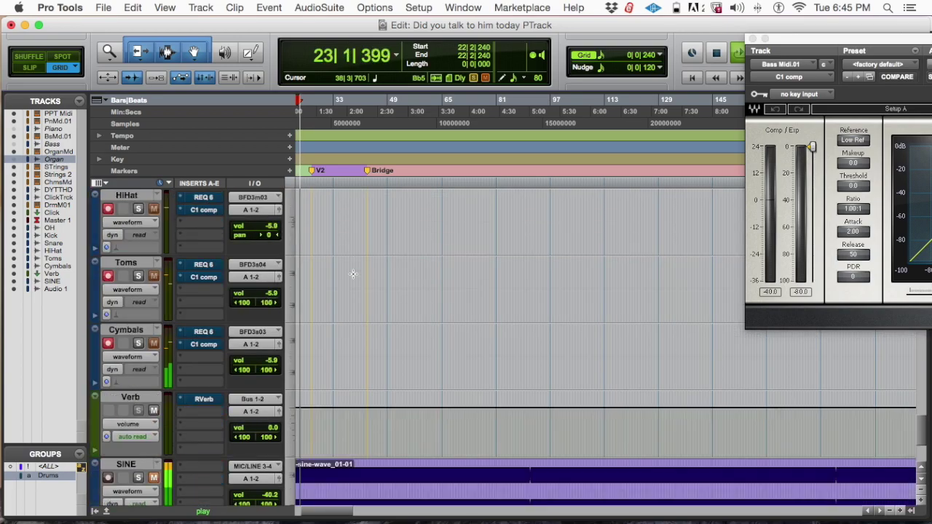
scroll(352, 274, up, 20)
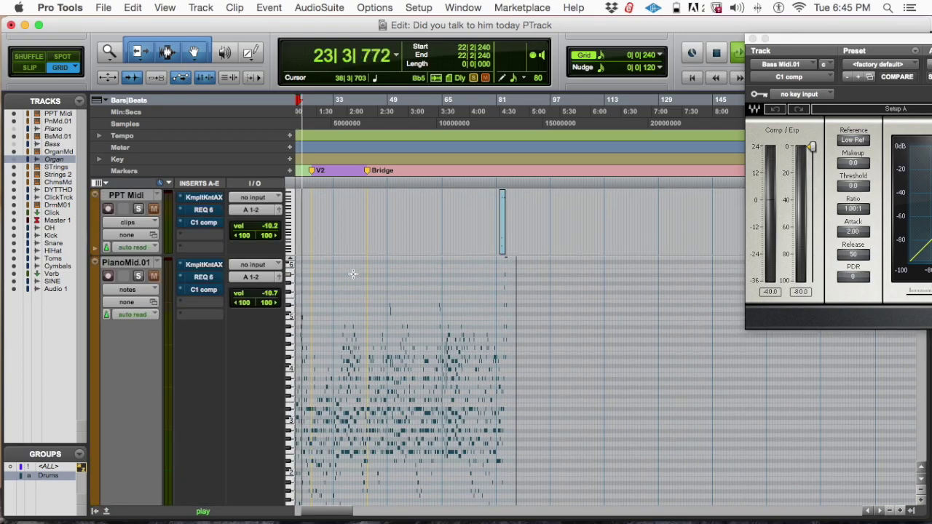
scroll(353, 274, down, 3)
key(super+bracketright)
scroll(352, 273, down, 3)
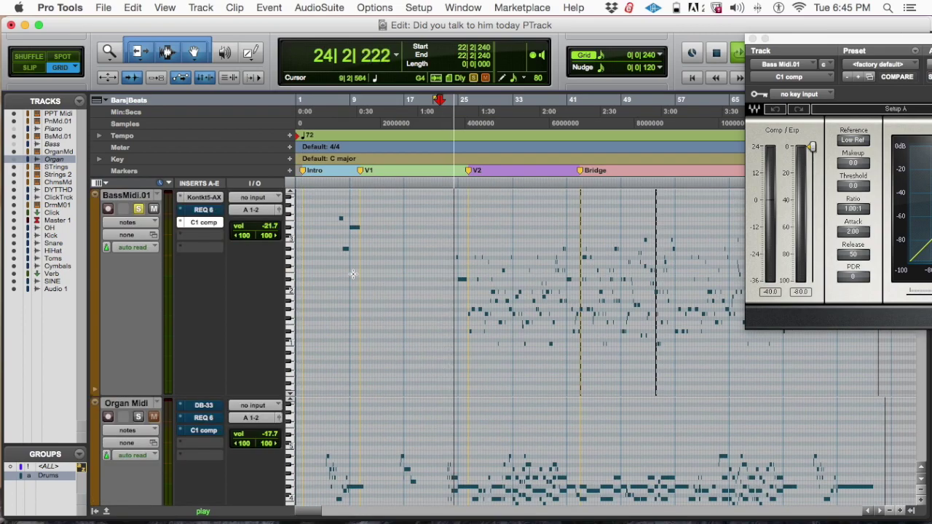
key(super+bracketright)
key(super+bracketright)
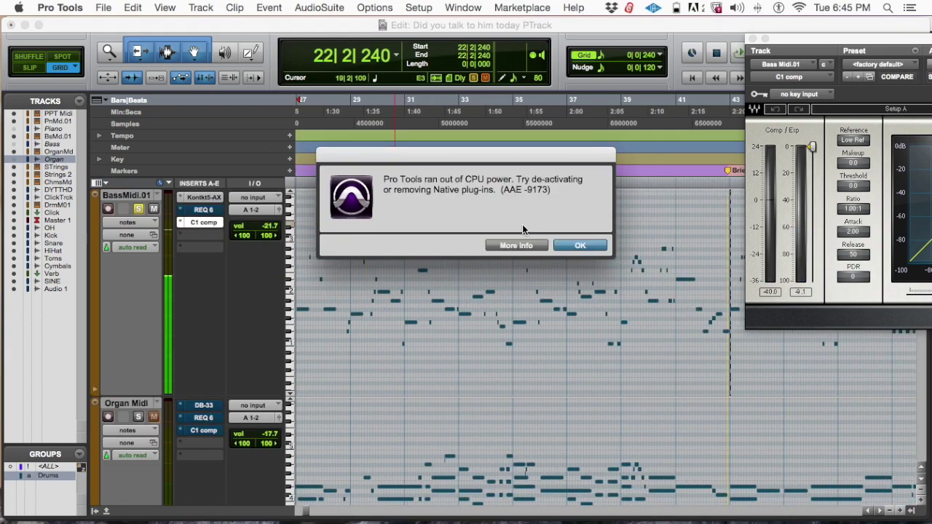
- Dismiss the CPU power message and play the soloed bass briefly with the cursor at 28|4|000
click(582, 244)
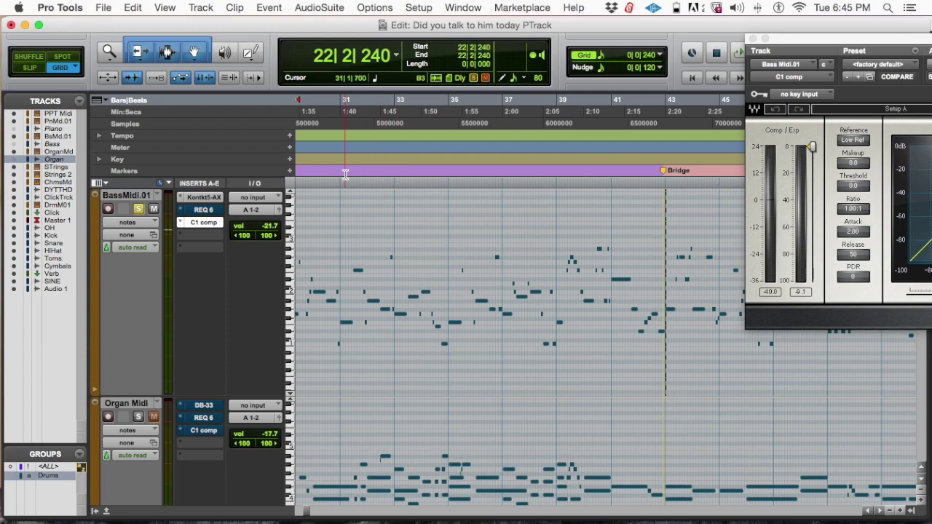
scroll(416, 143, left, 3)
click(428, 109)
key(space)
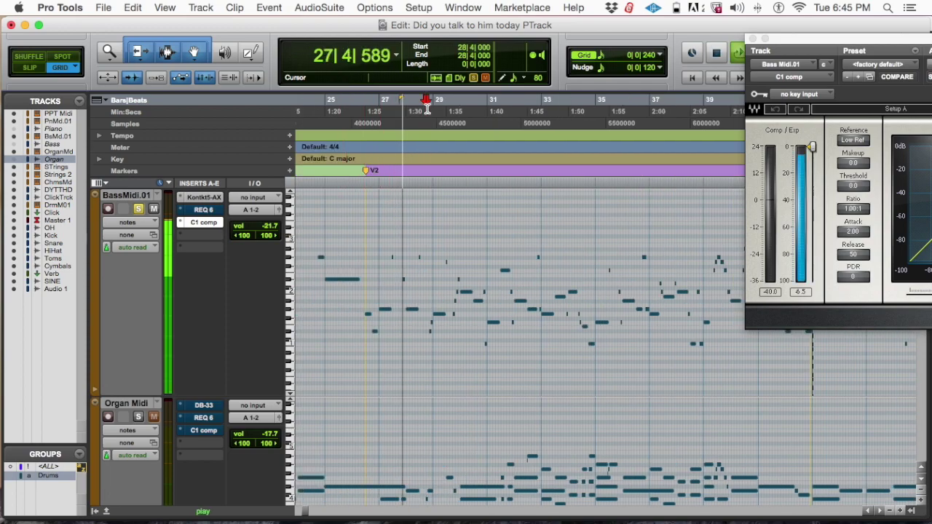
key(space)
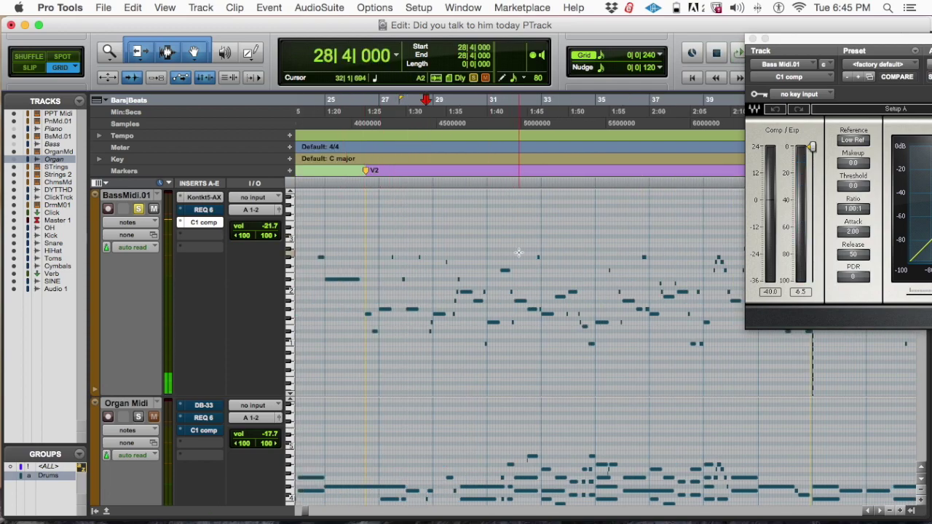
- Place the playback cursor within the Bridge section of the bass track
key(super+[)
key(super+[)
scroll(533, 257, right, 2)
scroll(534, 256, right, 10)
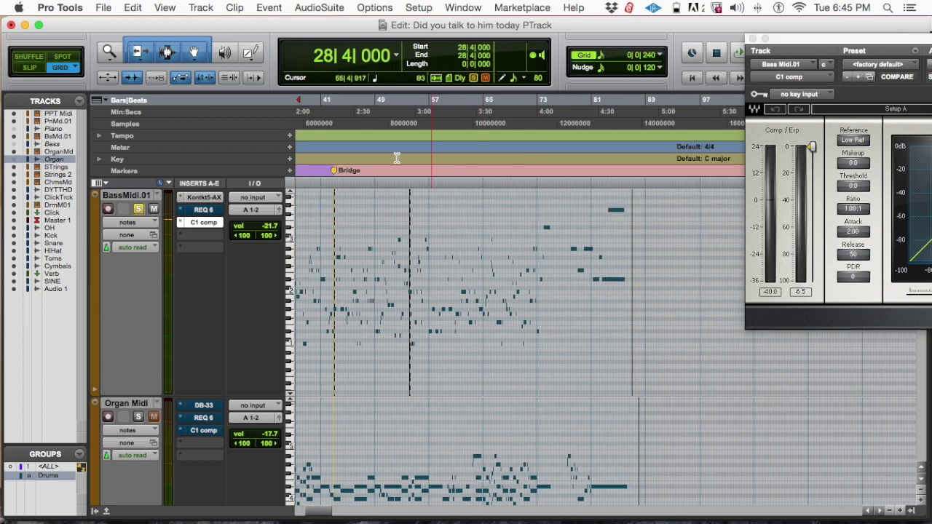
click(392, 113)
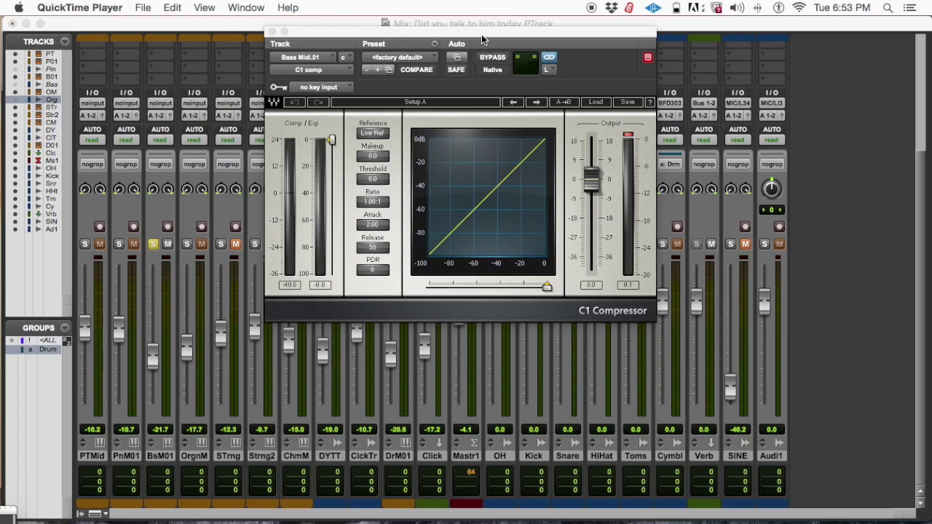
- Reposition the C1 Compressor window above the mixer faders and set its threshold to -0.8
drag(482, 34, 589, 32)
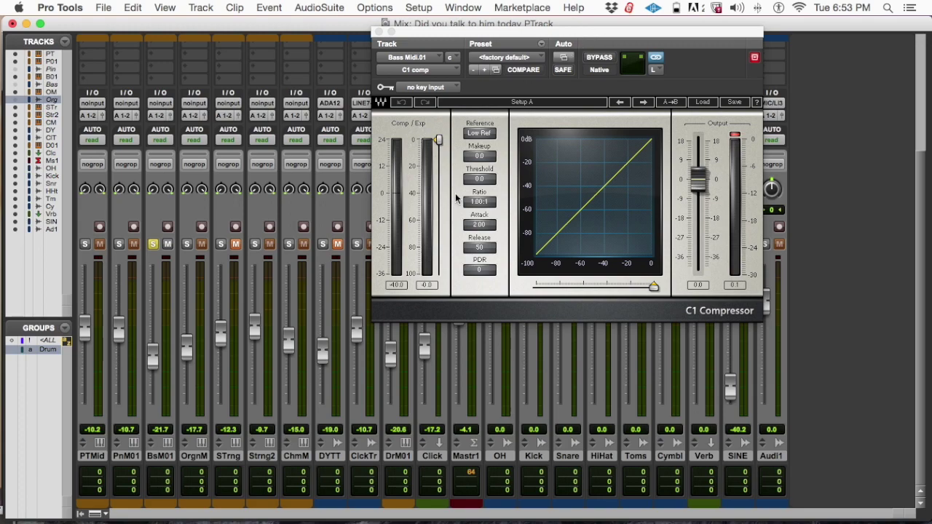
drag(467, 32, 349, 46)
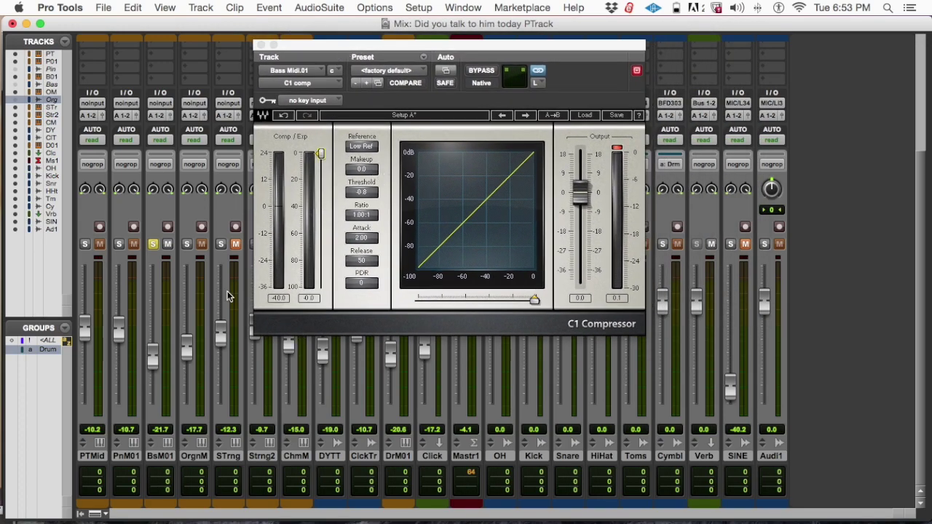
- Play the soloed bass in the Edit window, checking the C1 Compressor meters and resetting its clip indicator, and close the plug-in window
key(space)
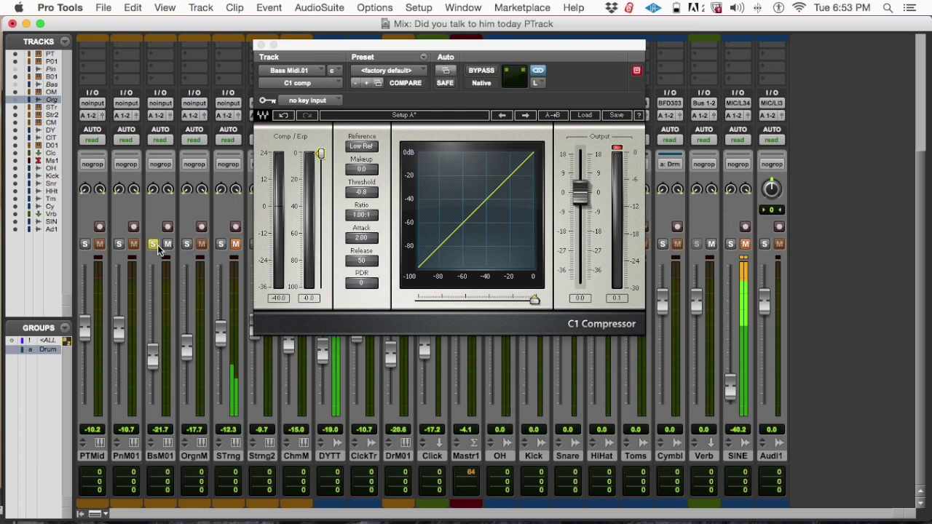
key(super+equal)
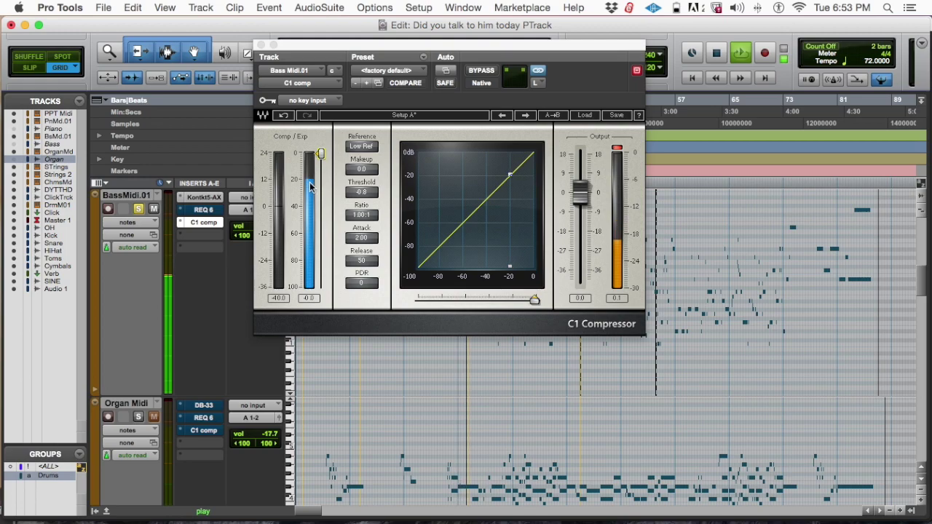
drag(369, 49, 445, 51)
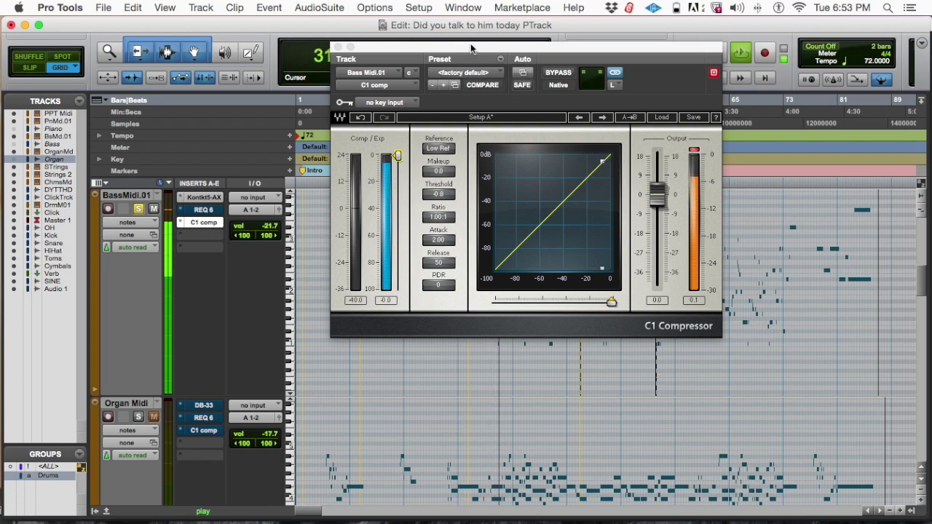
drag(470, 43, 519, 23)
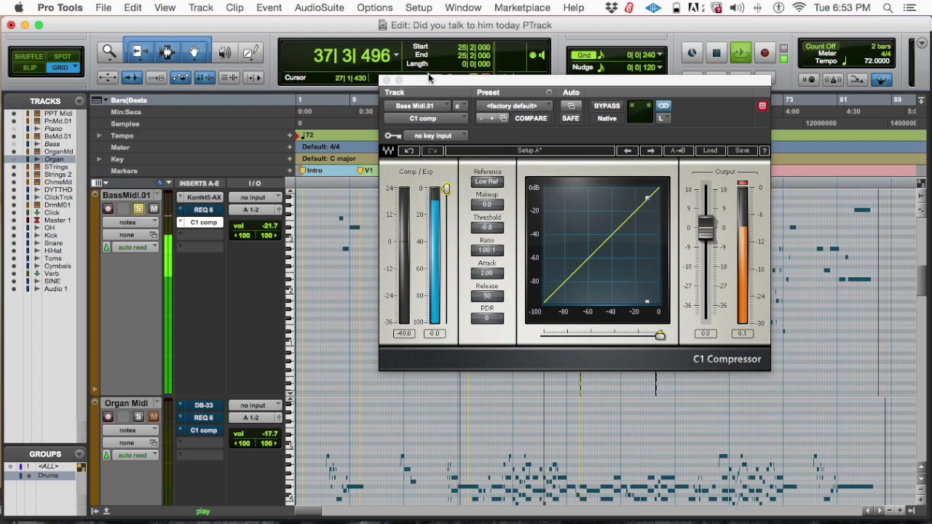
drag(429, 79, 440, 61)
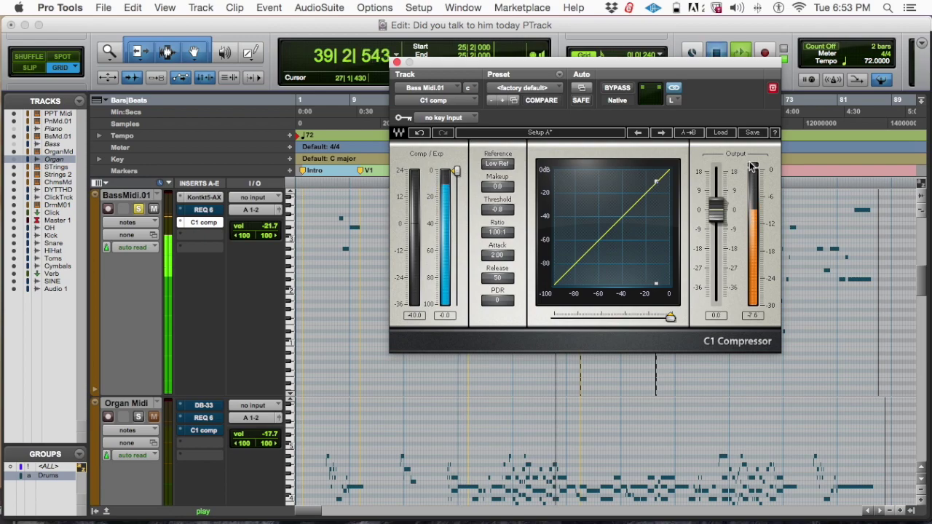
key(space)
click(396, 63)
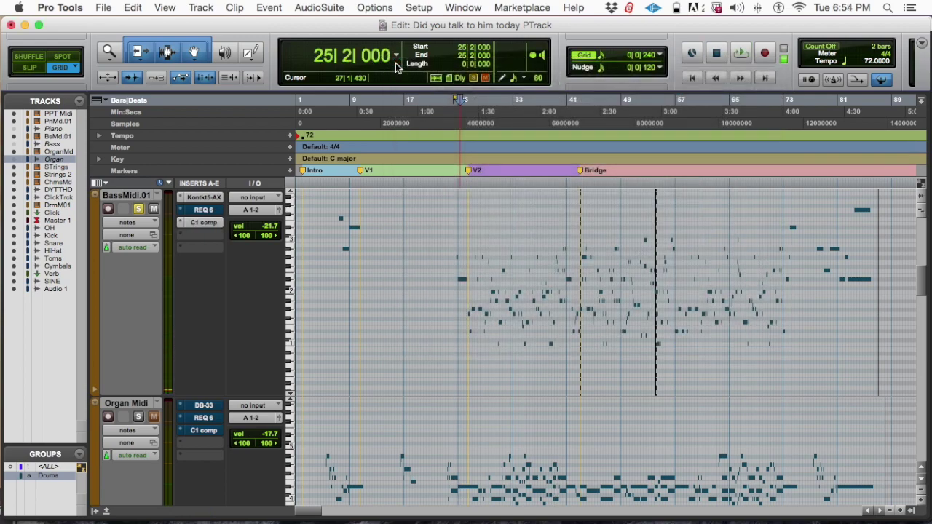
- Solo the DrM01 channel in place of BsM01 in the Mix window
key(super+equal)
scroll(657, 155, up, 3)
scroll(657, 156, down, 2)
click(151, 272)
scroll(510, 251, down, 1)
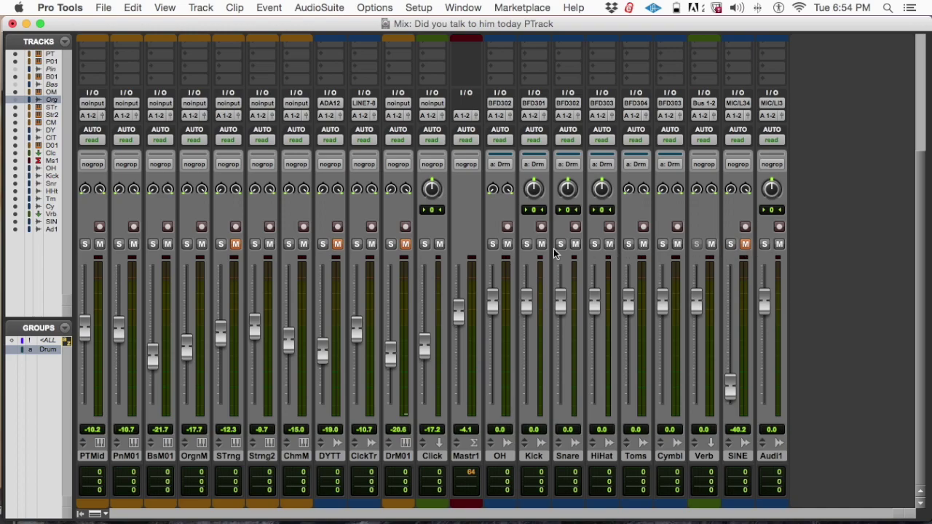
key(super+equal)
key(super+equal)
click(391, 244)
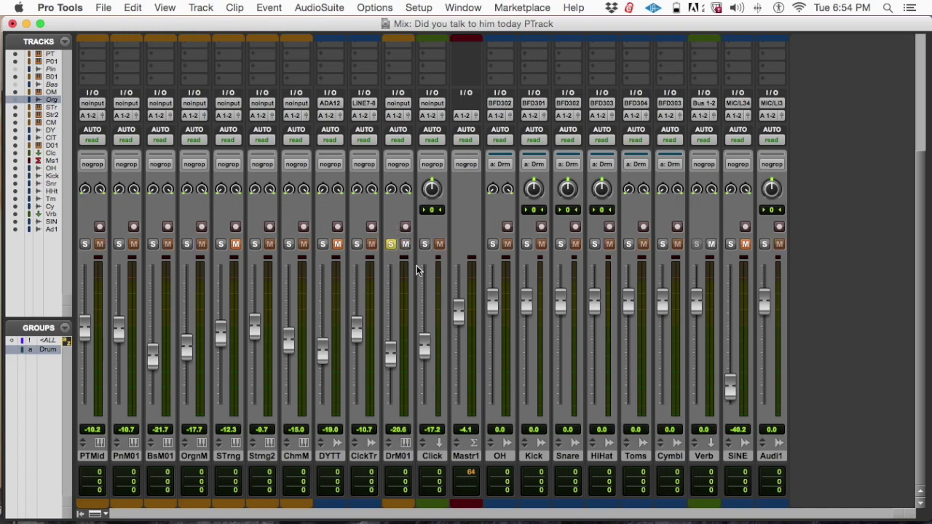
- Play the soloed drums with the cursor at 31|4|240, viewing the DrmsMd.01 track and its level meter in the mixer
key(super+equal)
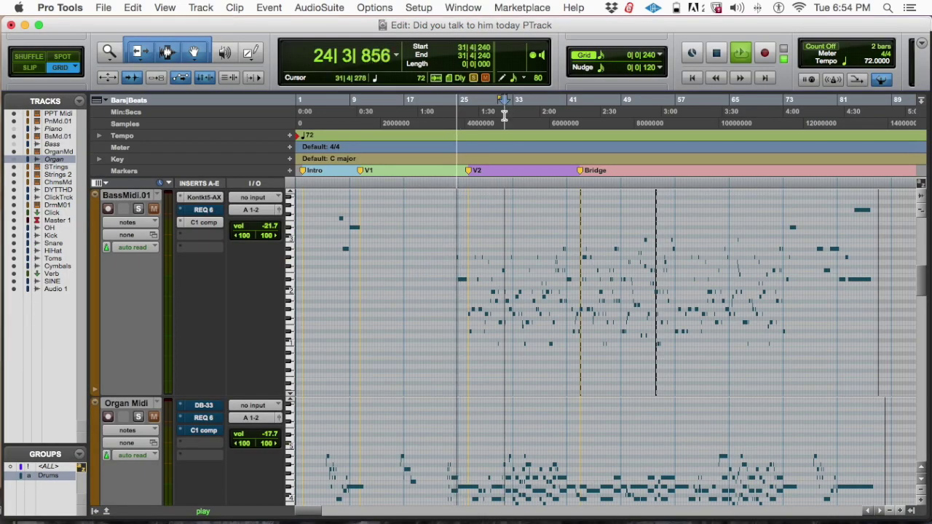
scroll(584, 282, down, 10)
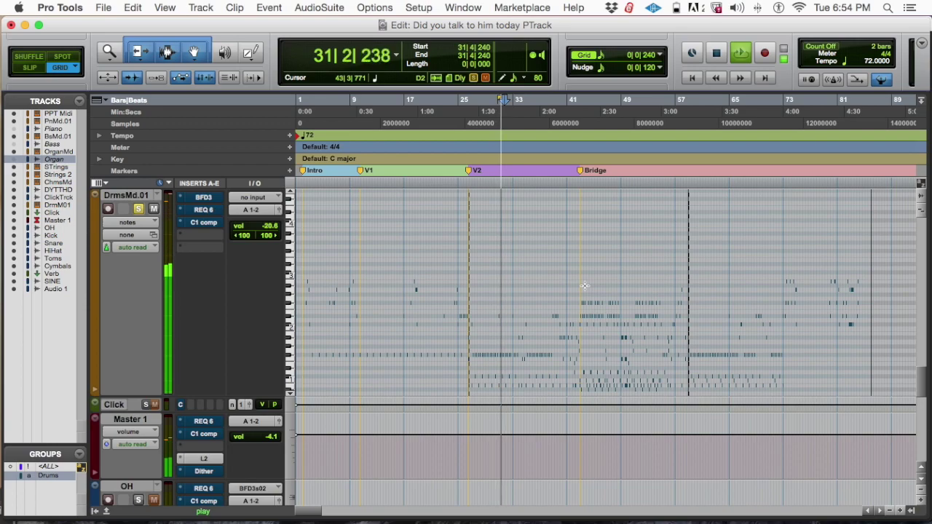
scroll(585, 286, up, 2)
key(super+equal)
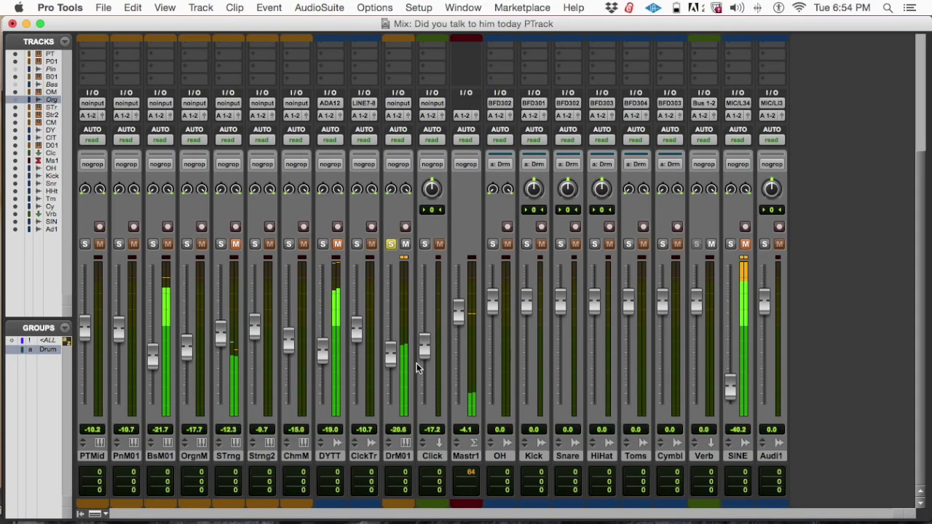
scroll(405, 357, up, 2)
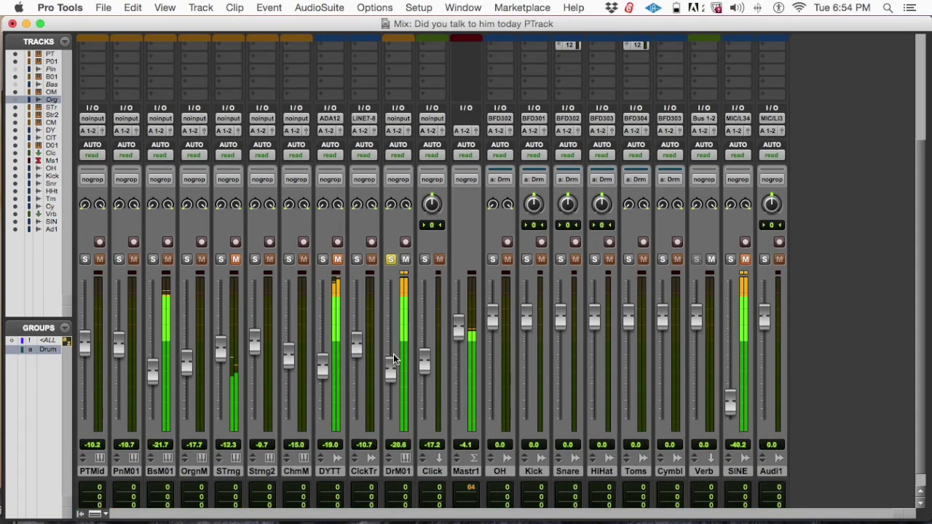
- Raise the DrM01 fader to -18.8 and return the playback position to the session start in the Edit window
mouse_move(391, 370)
mouse_down()
mouse_move(393, 354)
mouse_move(390, 365)
mouse_up()
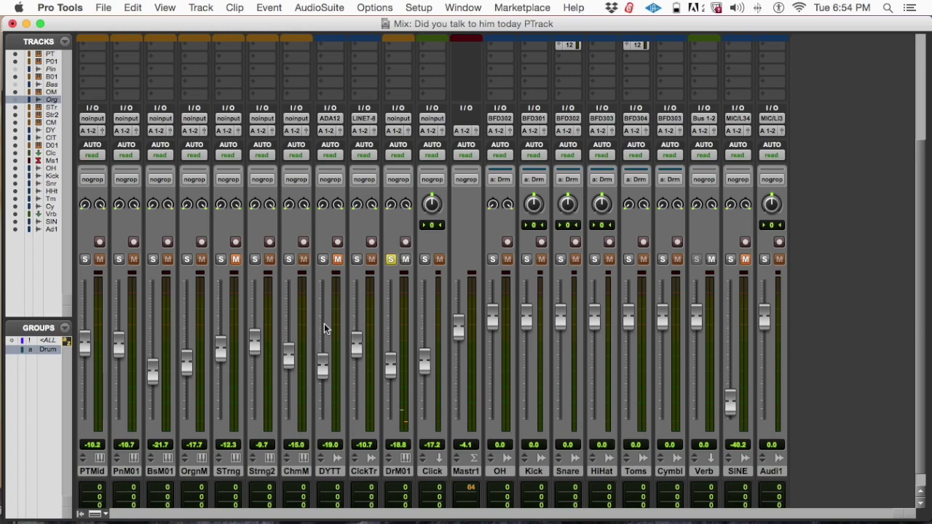
key(super+equal)
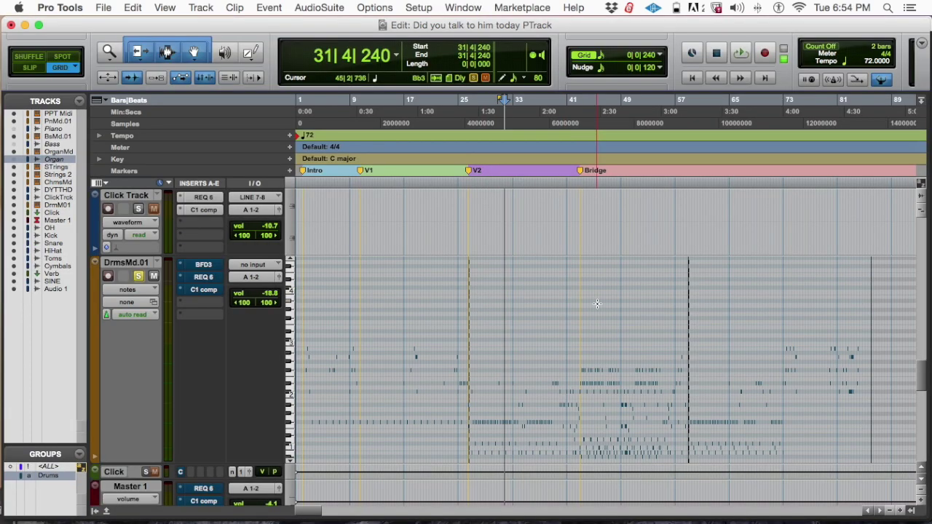
scroll(597, 304, down, 5)
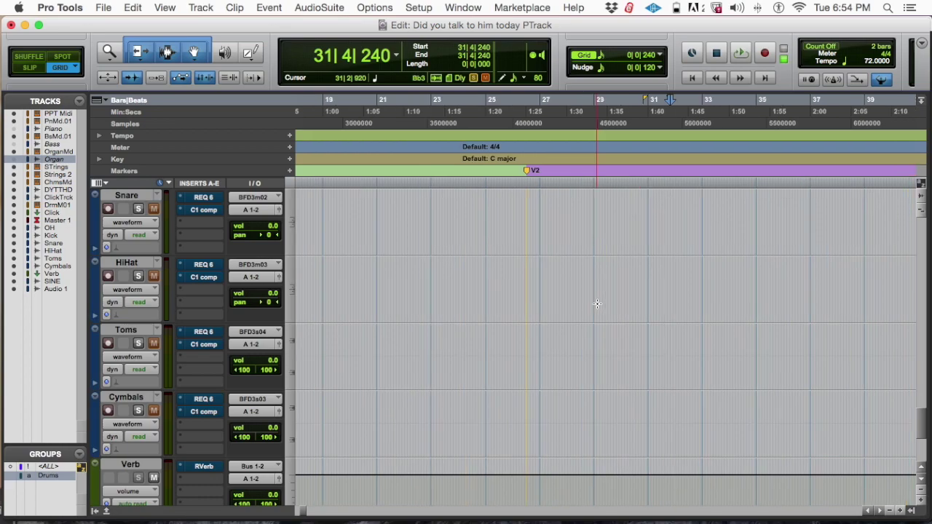
key(Return)
key(r)
key(r)
key(r)
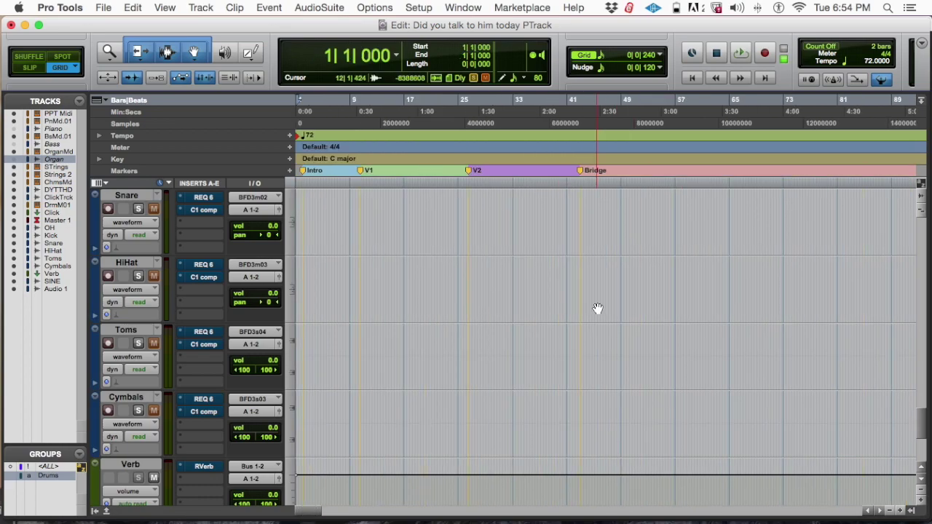
- Record-enable the OH, Kick, Snare, HiHat, Toms and Cymbl channels together in the Mix window
key(super+equal)
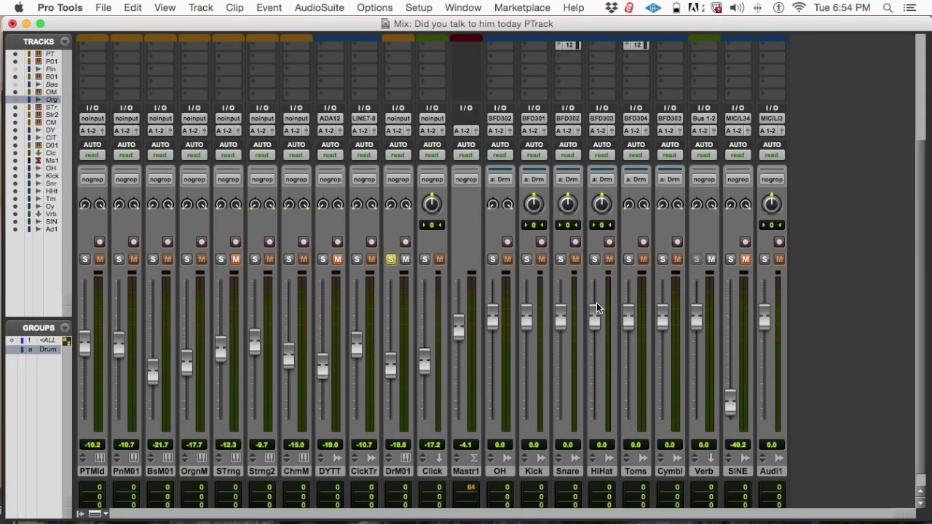
click(507, 242)
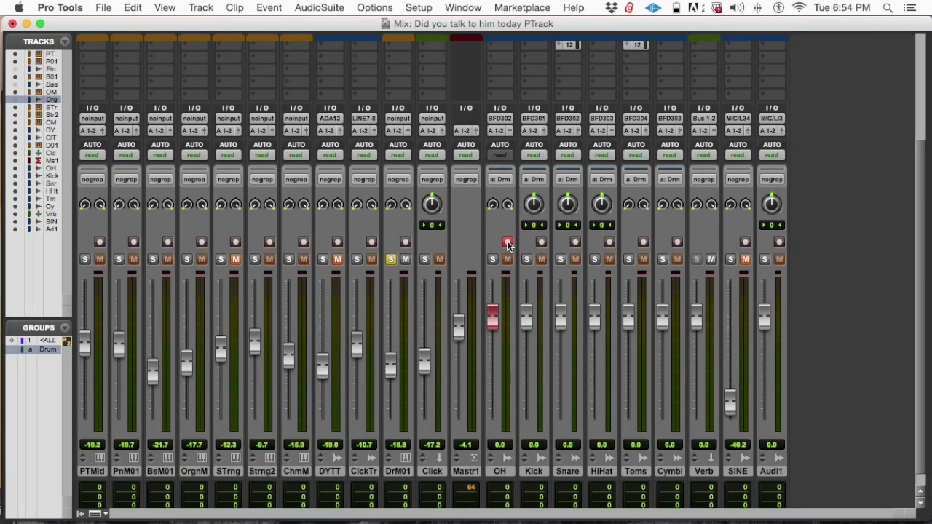
click(508, 471)
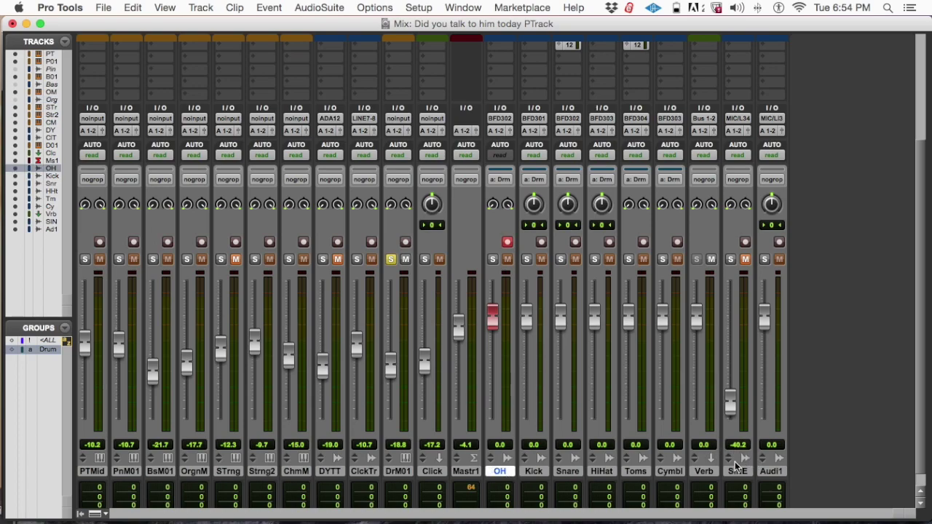
shift+click(671, 471)
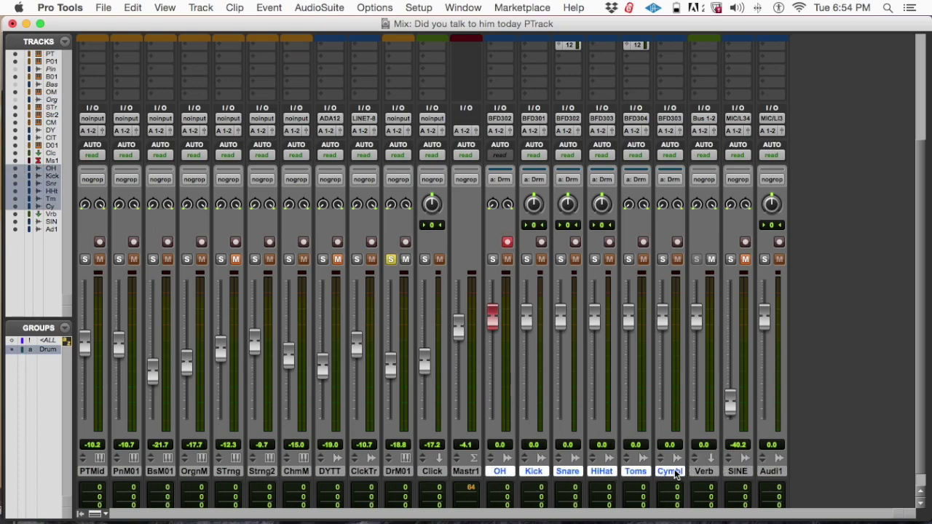
click(542, 242)
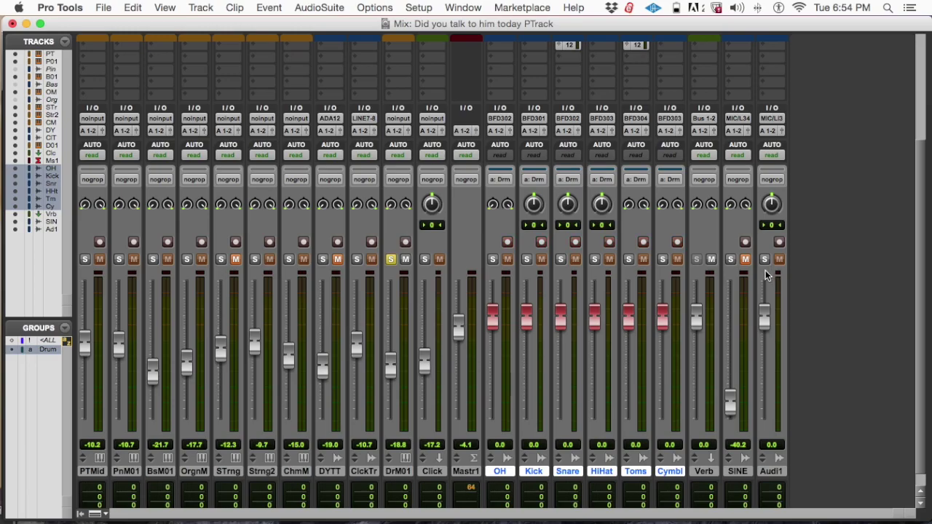
- Examine the record-enabled drum audio tracks and their input assignments in the Edit window
key(super+equal)
key(super+equal)
key(super+equal)
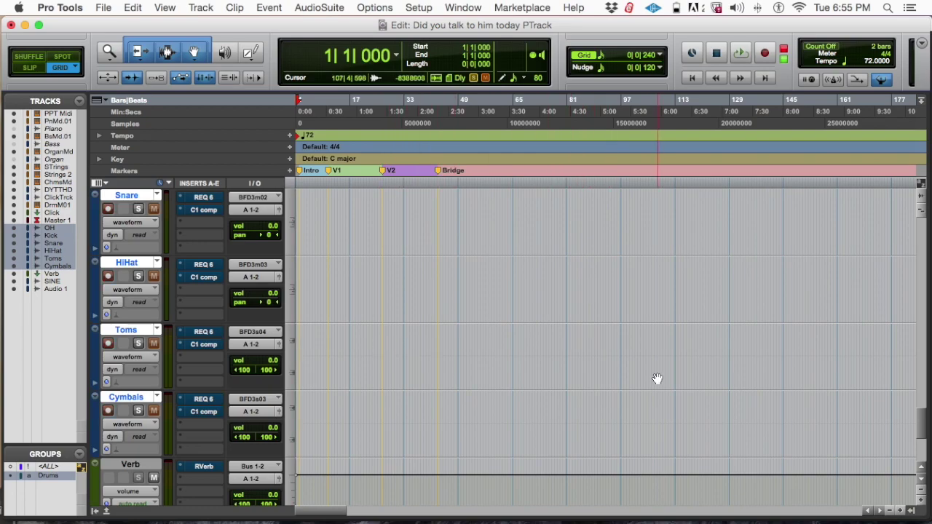
scroll(271, 306, up, 3)
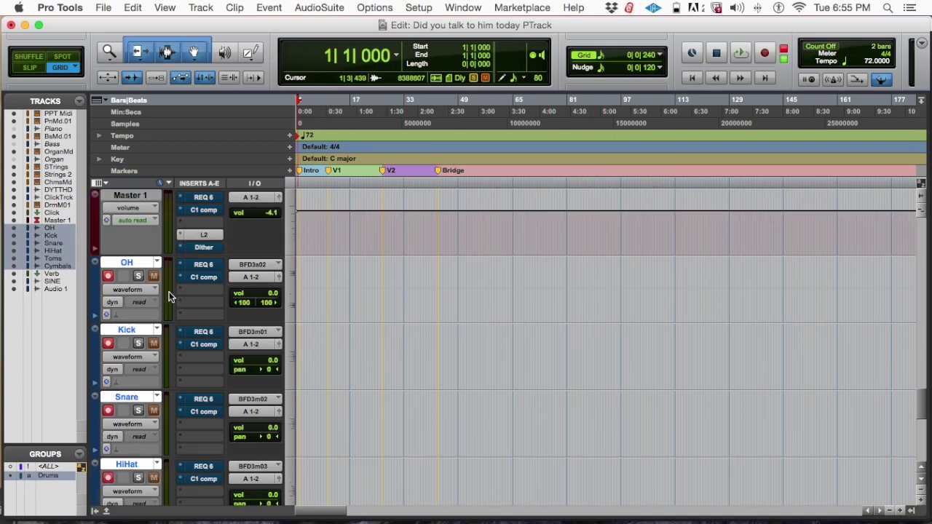
scroll(171, 297, down, 2)
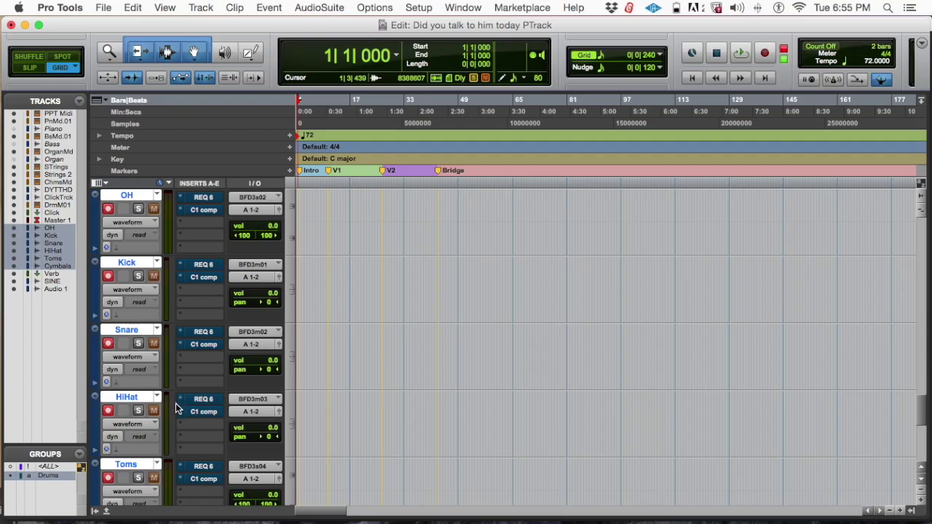
- Inspect the BFD3 plug-in outputs available as inputs for the OH channel in the Mix window, keeping the current assignment
key(super+equal)
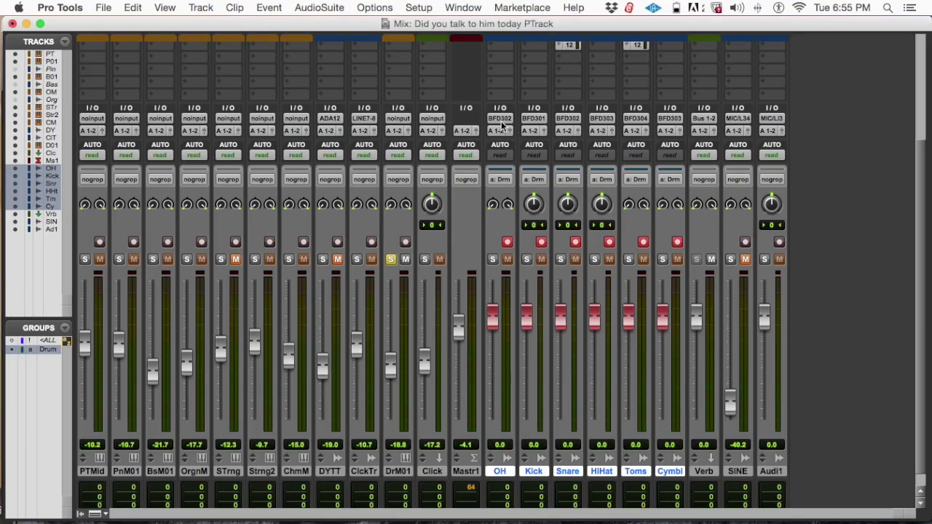
mouse_move(545, 119)
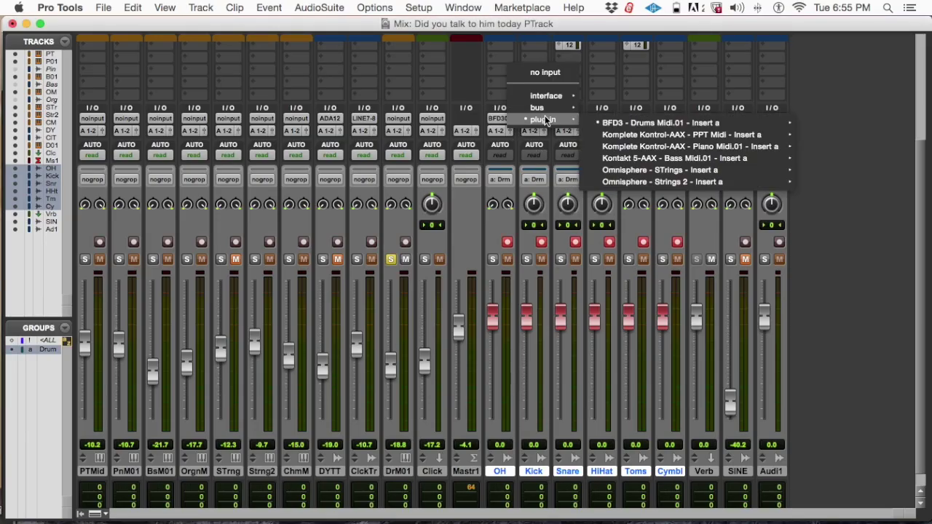
mouse_move(632, 122)
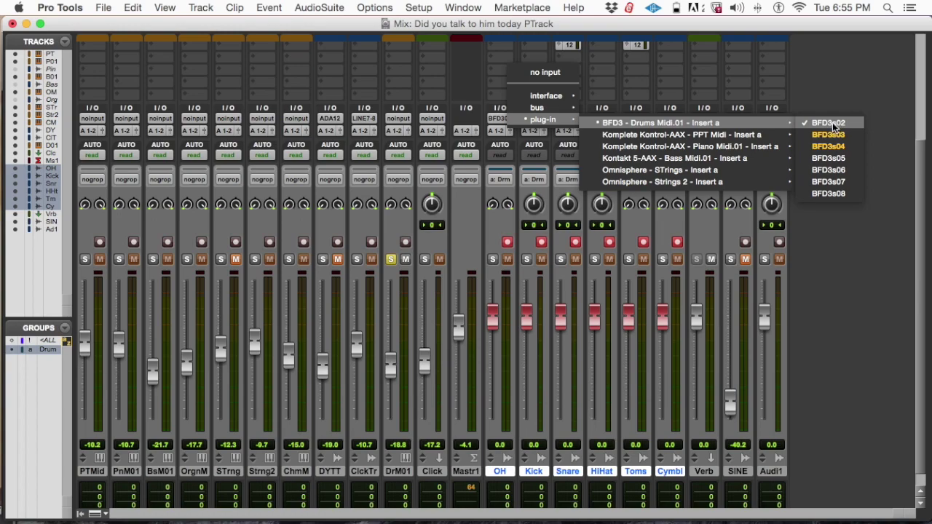
click(799, 331)
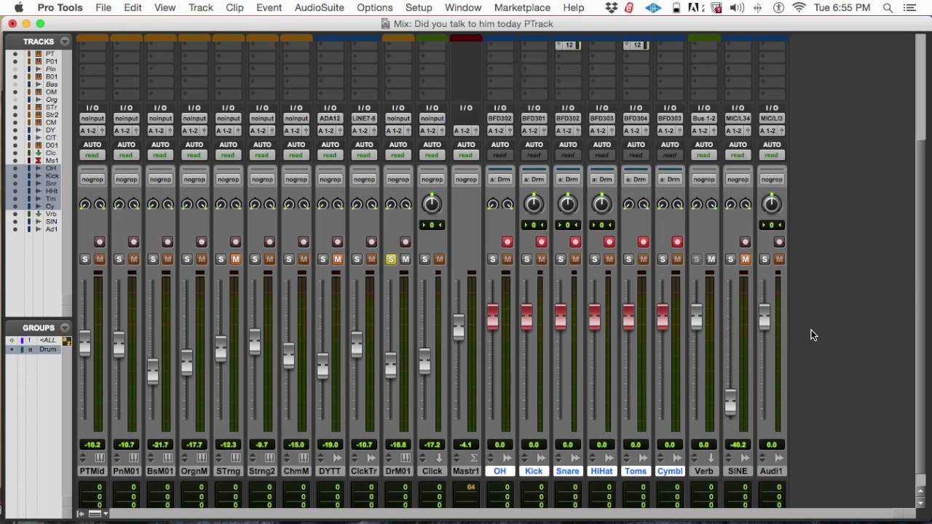
- Inspect the BFD3 outputs available as inputs for the mono Snare channel, keeping the current assignment
click(576, 121)
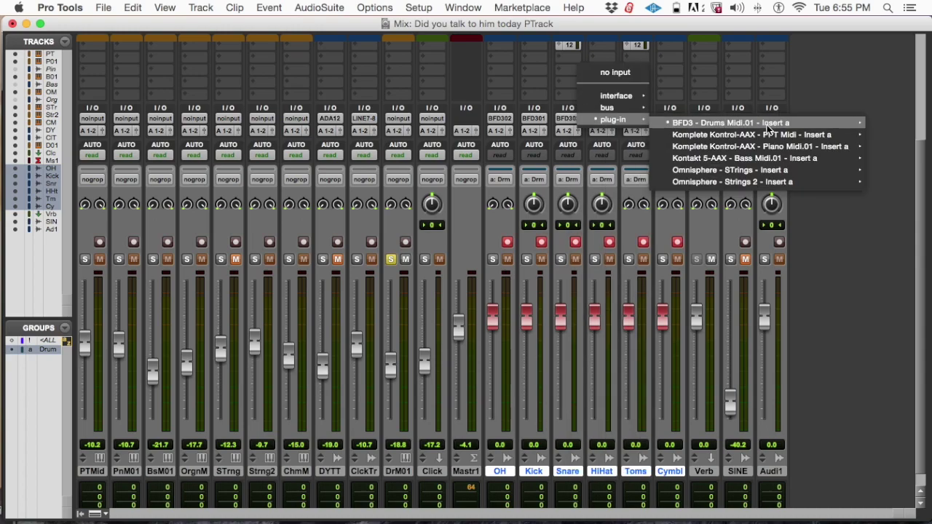
mouse_move(725, 122)
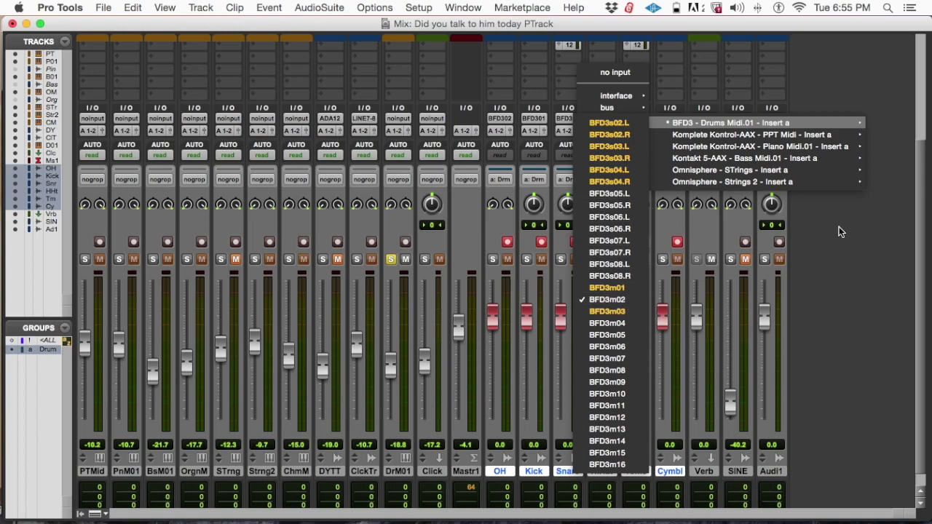
click(867, 257)
key(shift+r)
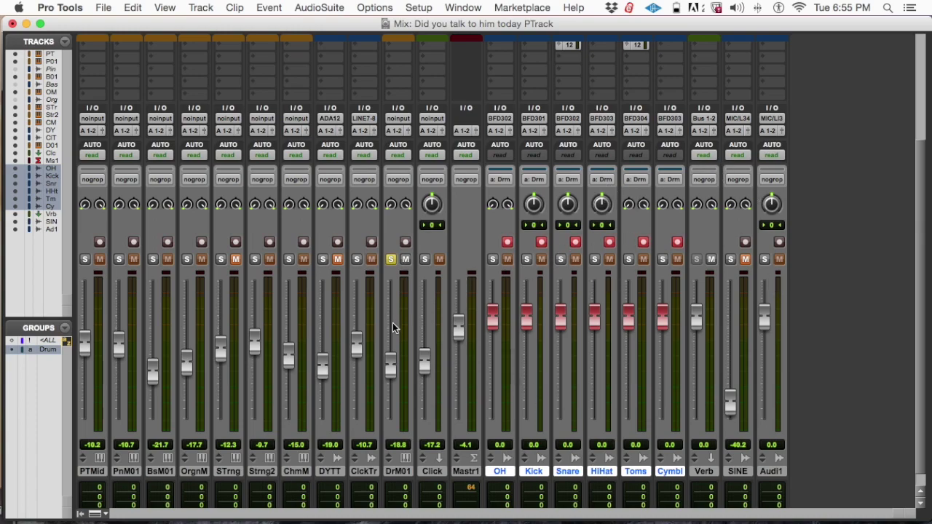
- Unsolo and mute the DrM01 channel, and lower the grouped drum audio faders to -6.2
click(391, 259)
click(406, 260)
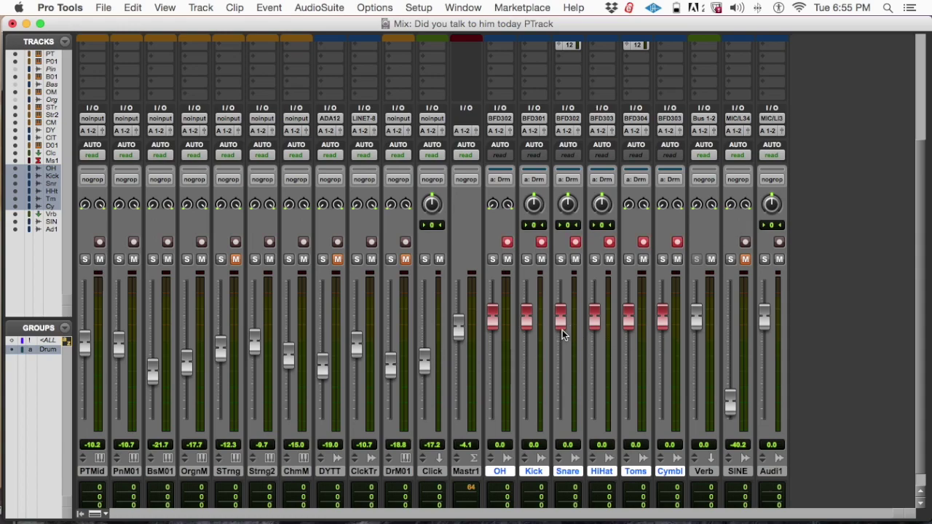
mouse_move(563, 336)
mouse_down()
mouse_move(550, 386)
mouse_move(552, 338)
mouse_up()
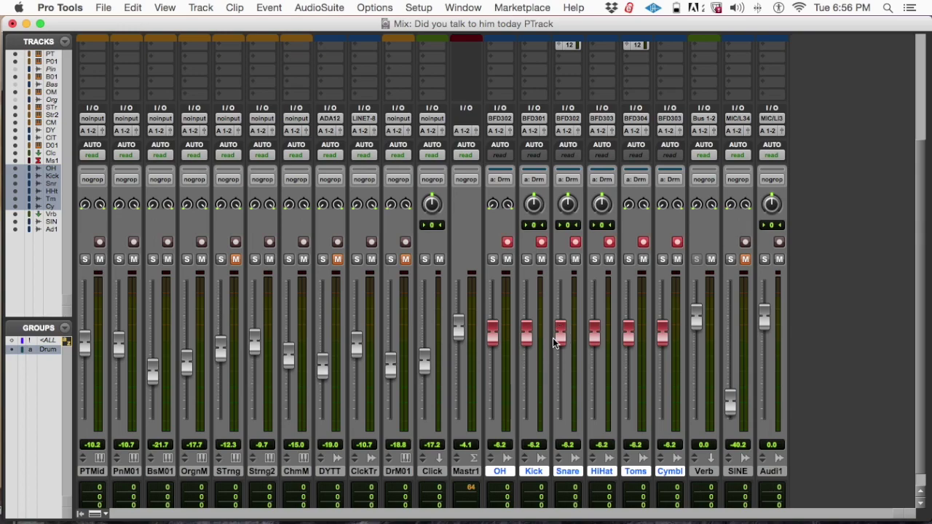
click(660, 328)
- Look through the tracks in the Edit window from the record-enabled drums down to Verb, SINE and Audio 1
key(super+equal)
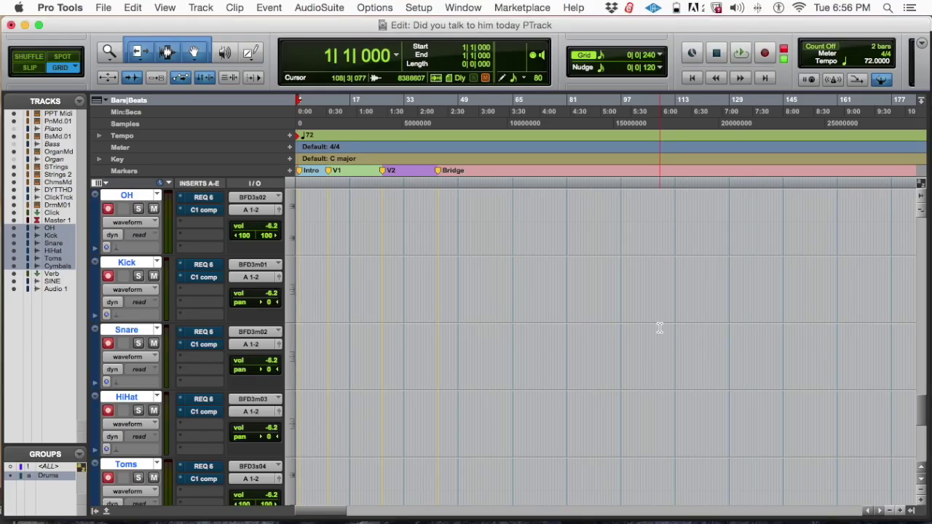
key(super+bracketright)
key(super+bracketright)
scroll(659, 329, down, 5)
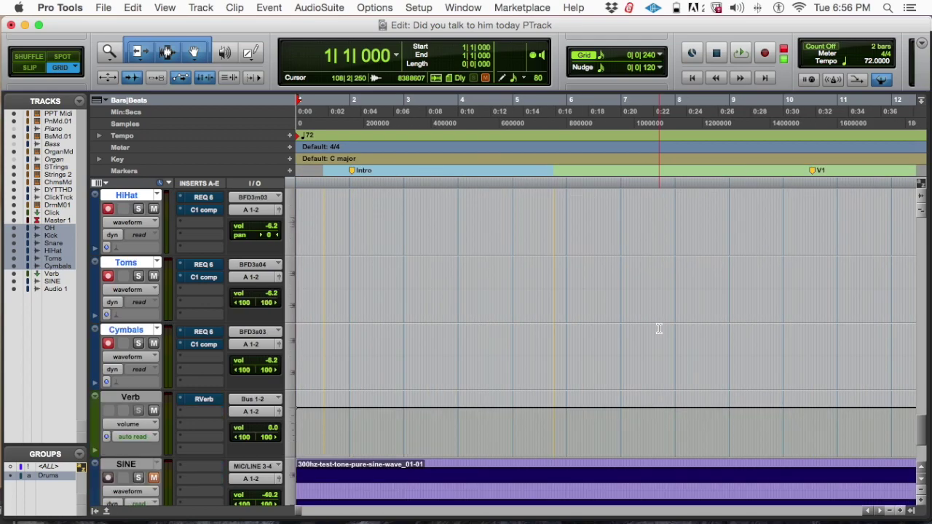
key(super+bracketleft)
key(super+bracketleft)
key(super+bracketleft)
scroll(576, 328, down, 3)
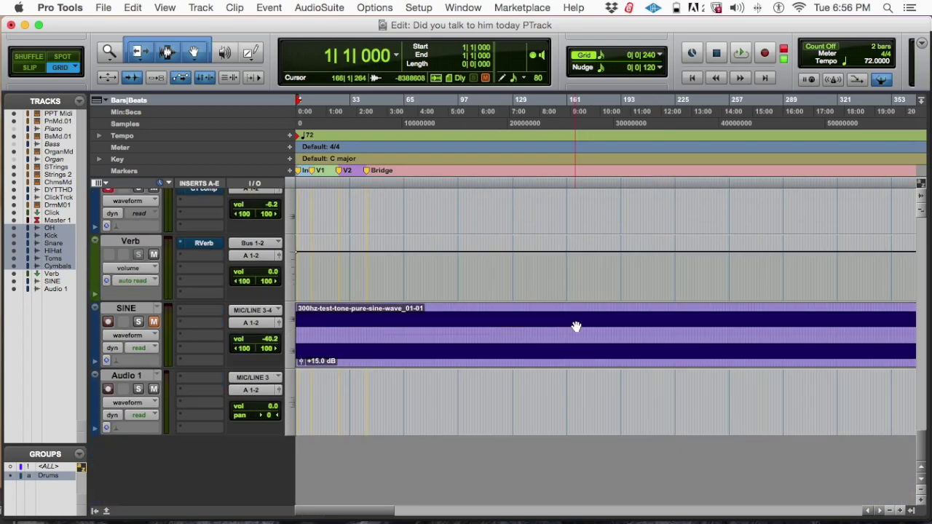
- Place the playback position at 2|2|000, ahead of the first MIDI notes on the DrmsMd.01 track
scroll(576, 327, up, 8)
scroll(575, 327, up, 4)
scroll(576, 327, down, 2)
key(super+bracketright)
key(super+bracketright)
key(super+bracketright)
key(super+bracketright)
key(super+bracketright)
key(super+bracketright)
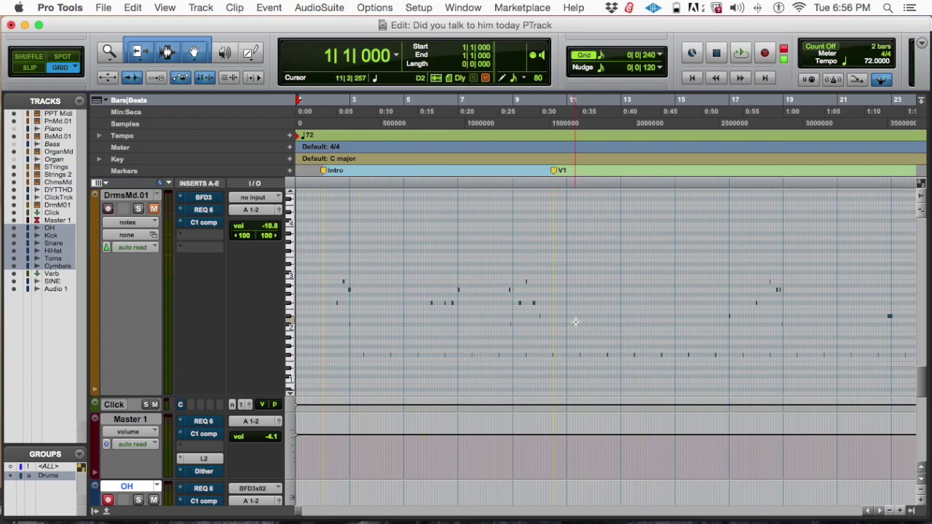
key(super+bracketright)
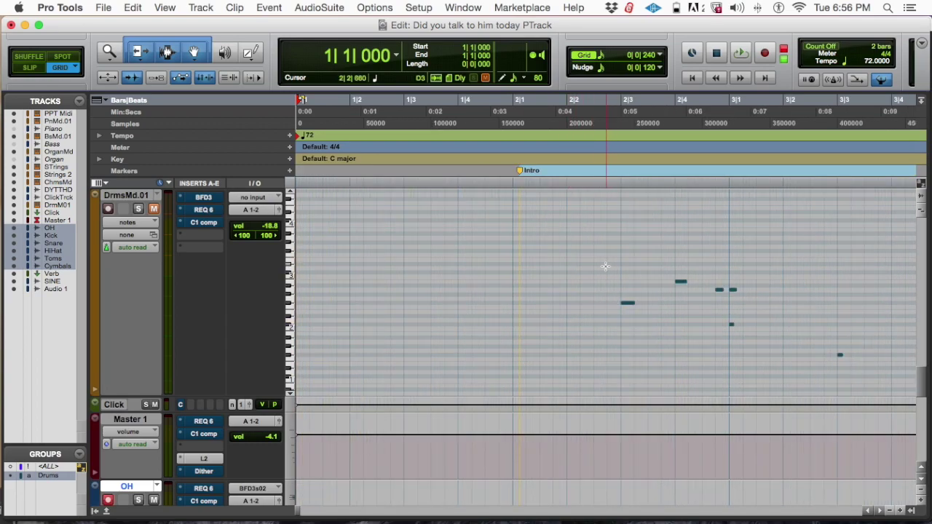
click(609, 101)
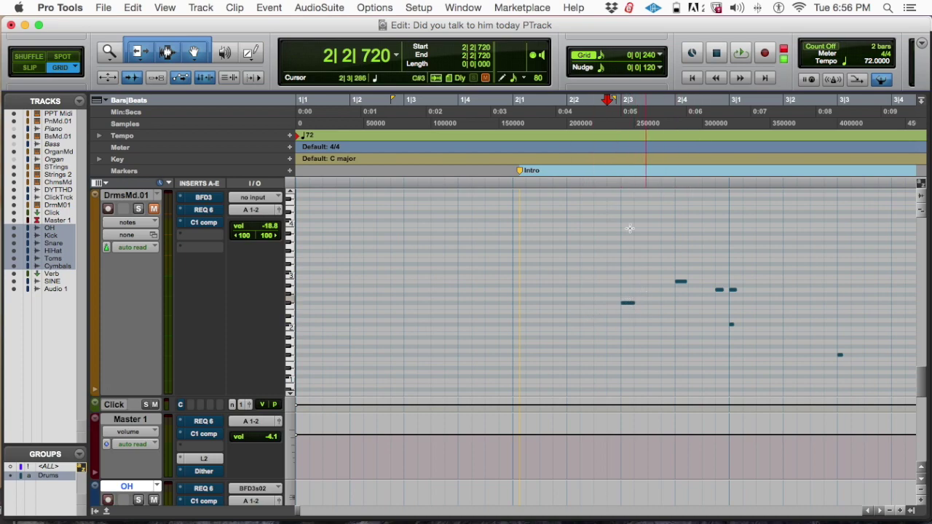
click(561, 102)
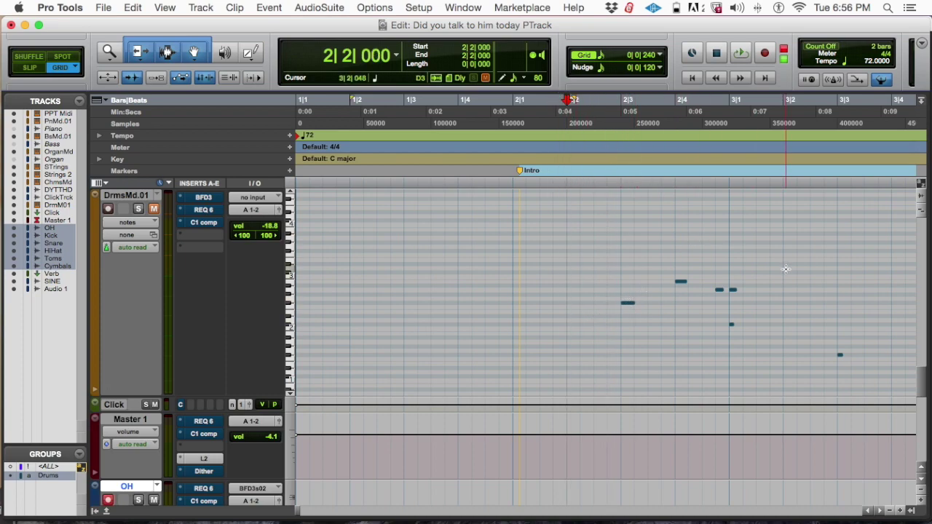
- Start recording the armed drum tracks from 2|2|000 with pre-roll and watch their levels in the Mix window
key(super+equal)
key(super+equal)
key(space)
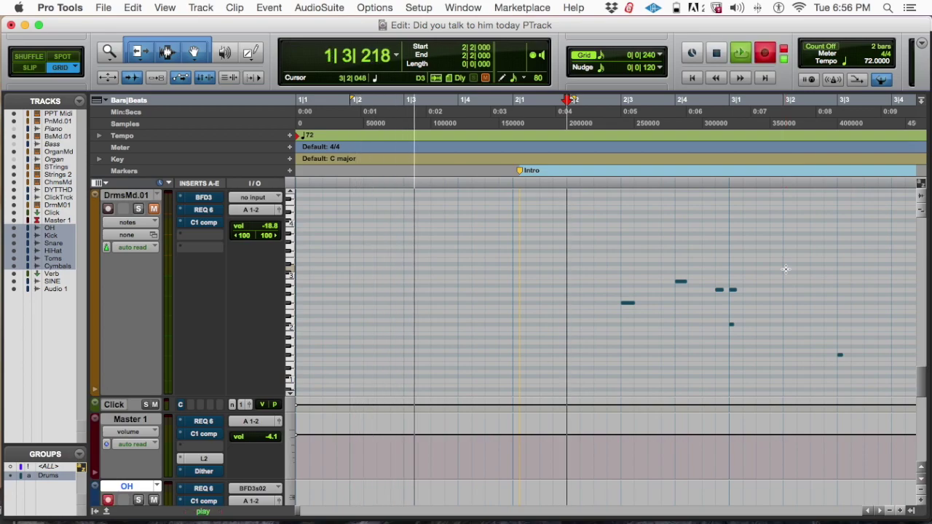
key(super+equal)
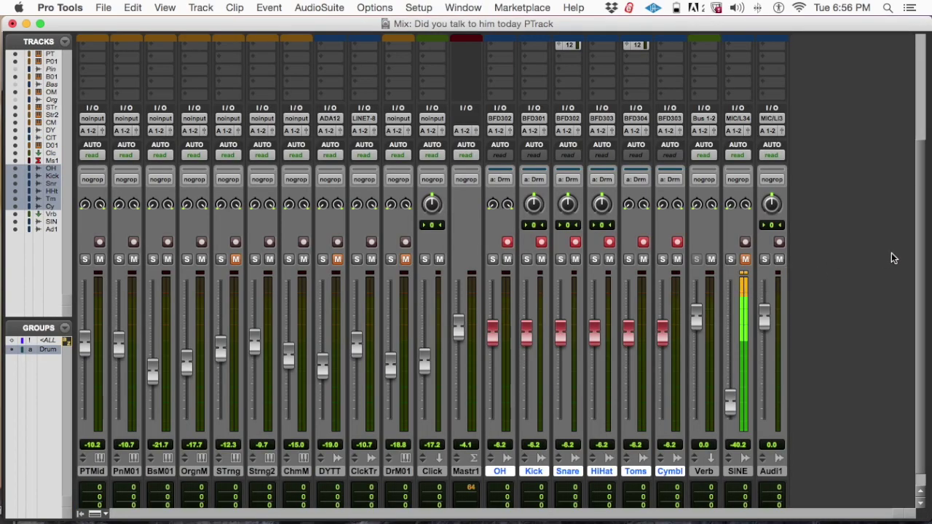
key(ctrl+Right)
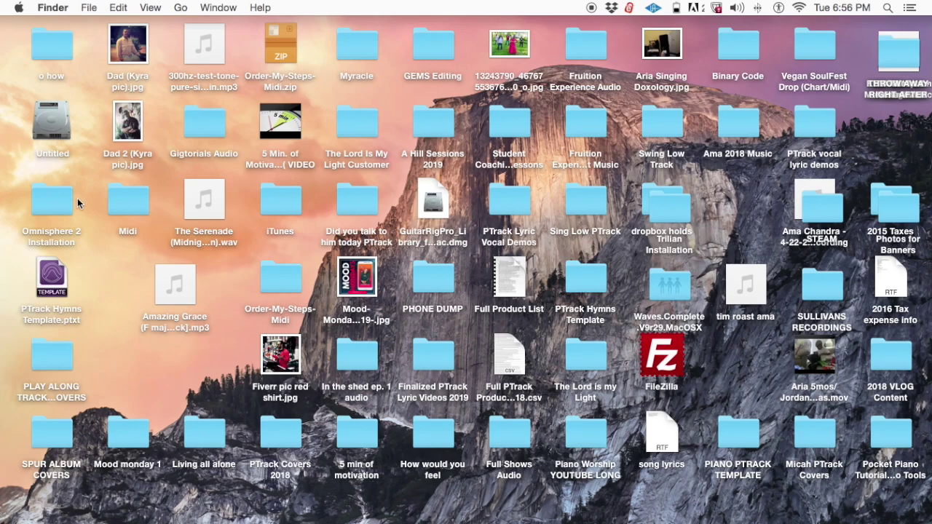
key(ctrl+Left)
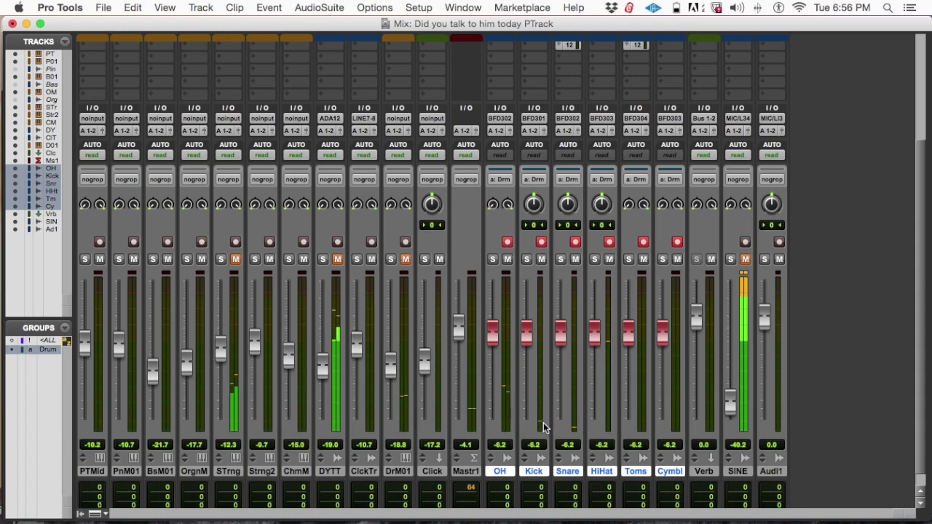
- Open the BFD3 instrument insert on the DrM01 channel in the Mix window
scroll(447, 232, up, 3)
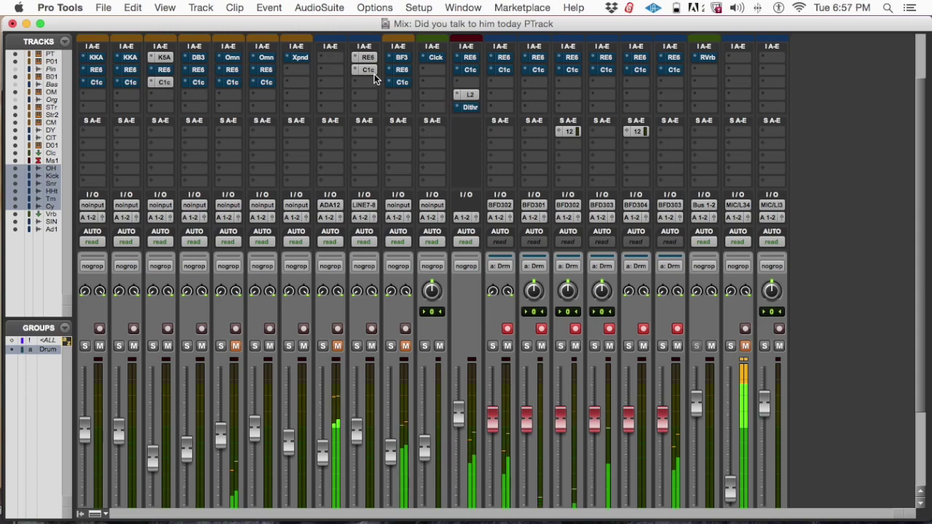
scroll(439, 98, down, 4)
scroll(408, 232, up, 3)
scroll(404, 230, up, 3)
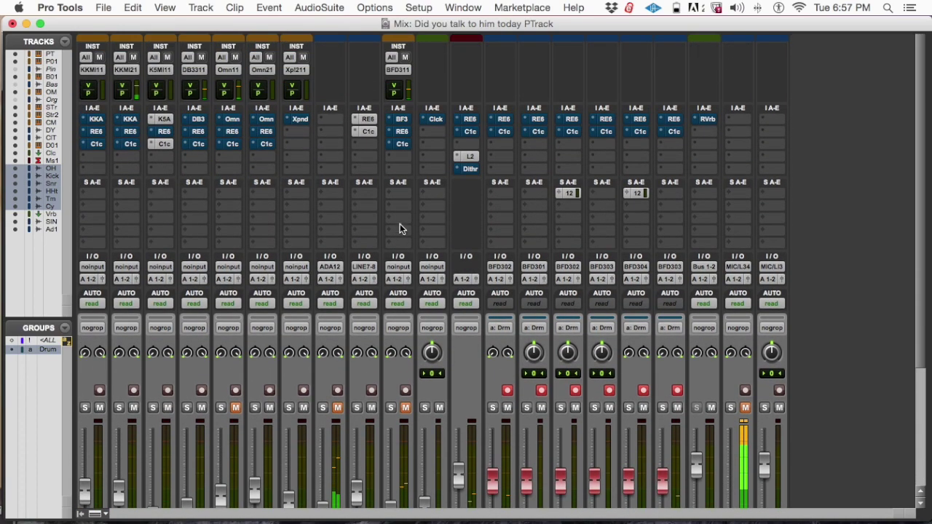
click(402, 120)
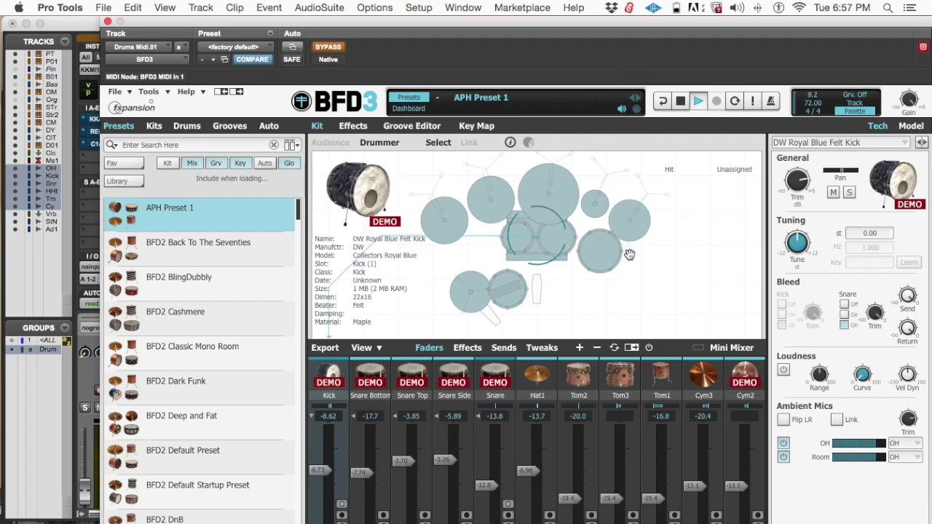
- Look across the BFD3 mixer channels from Kick to OH, and close the BFD3 instrument window
scroll(662, 415, right, 5)
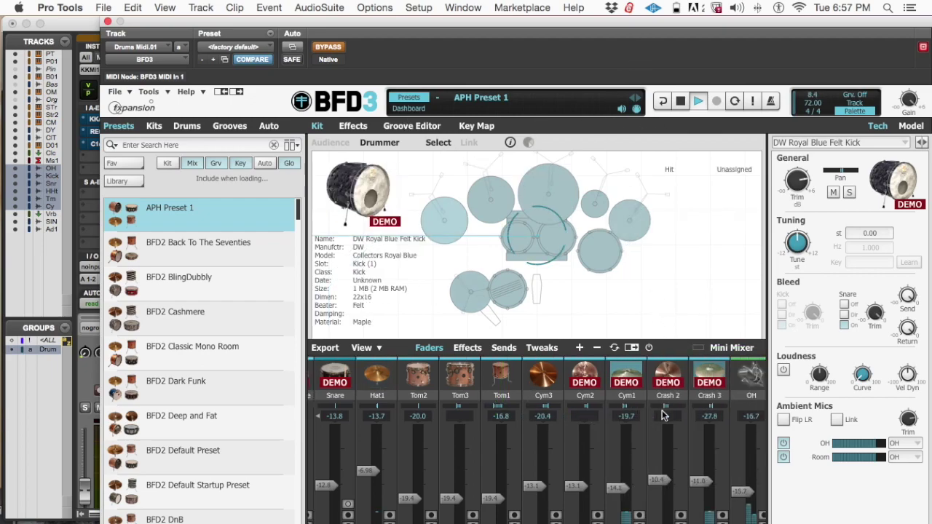
scroll(662, 415, left, 5)
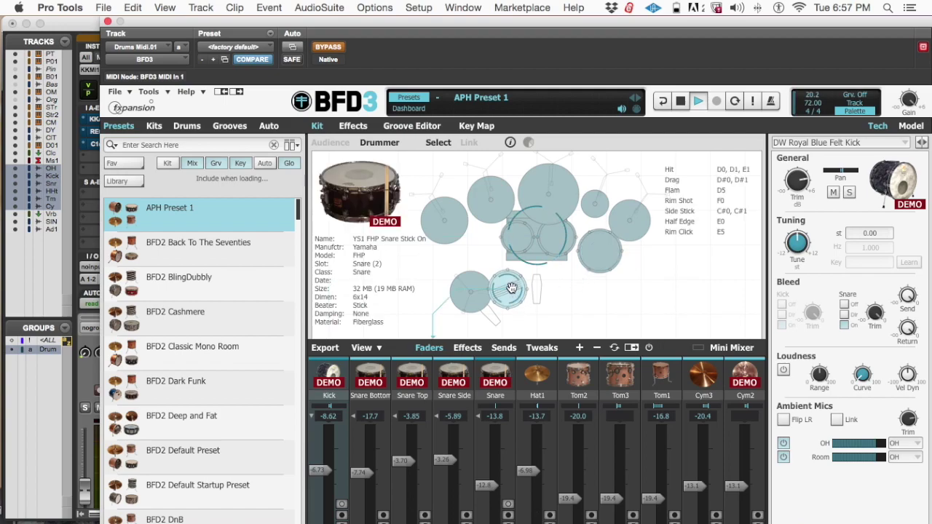
click(107, 22)
scroll(909, 313, down, 5)
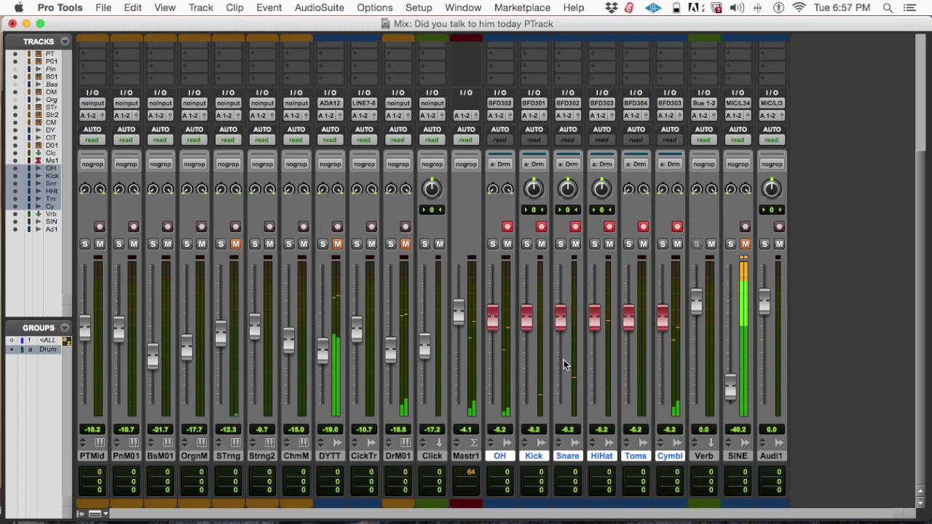
- Mute the BsM01 and Strng2 channels and lower the grouped drum faders to -17.2 dB while recording continues
click(168, 244)
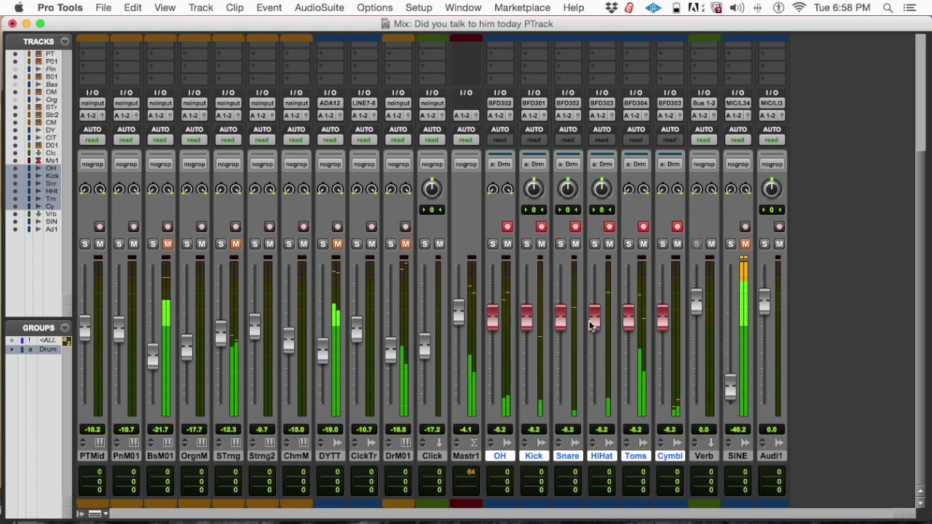
mouse_move(592, 319)
mouse_down()
mouse_move(593, 352)
mouse_move(593, 335)
mouse_up()
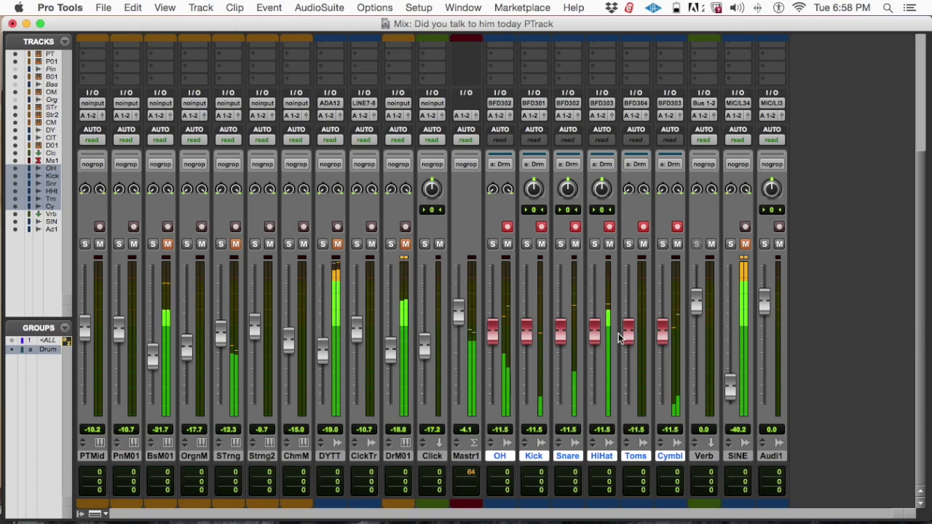
drag(593, 329, 591, 331)
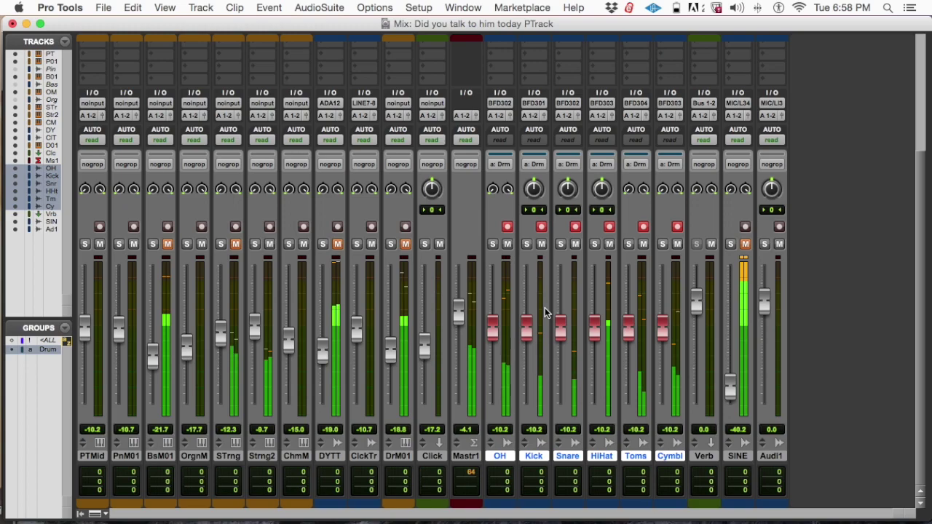
click(202, 244)
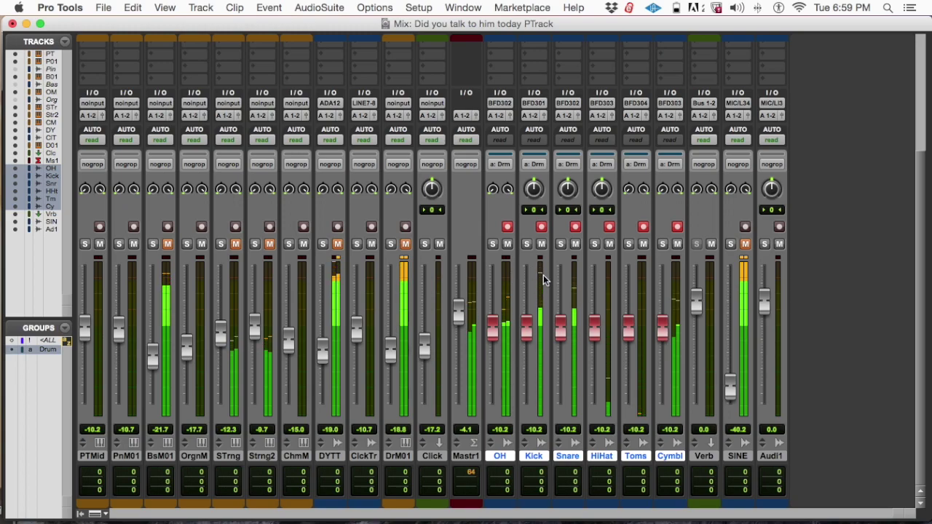
drag(559, 327, 559, 338)
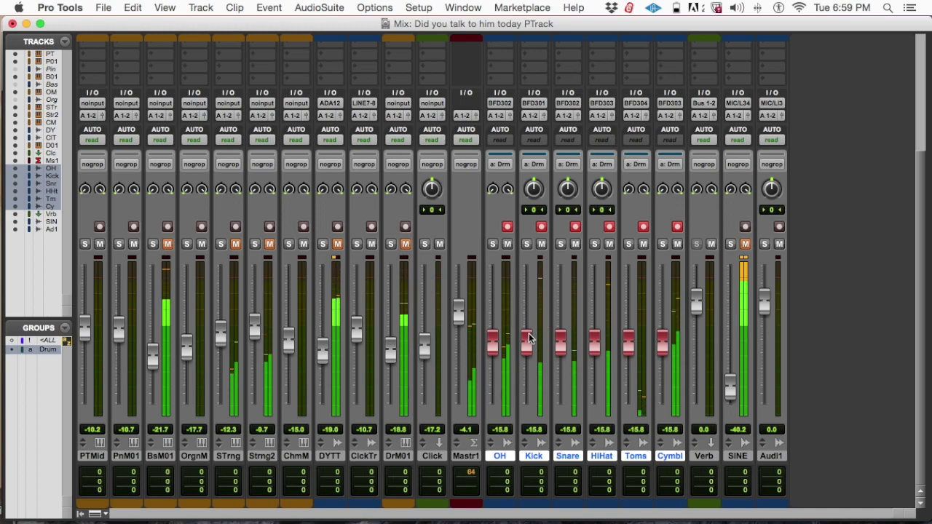
drag(526, 334, 527, 339)
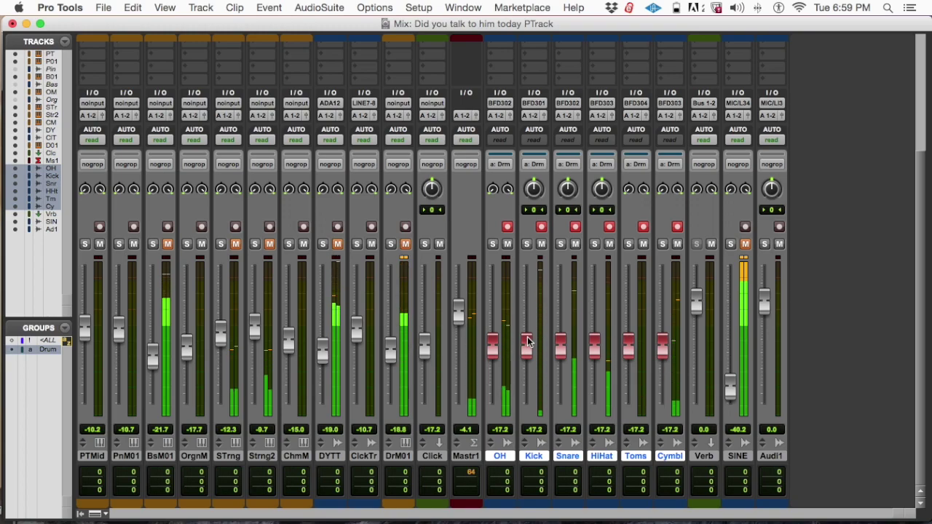
- Examine the whole length of the DrmsMd.01 part and the drum takes being recorded below it in the Edit window
key(super+equal)
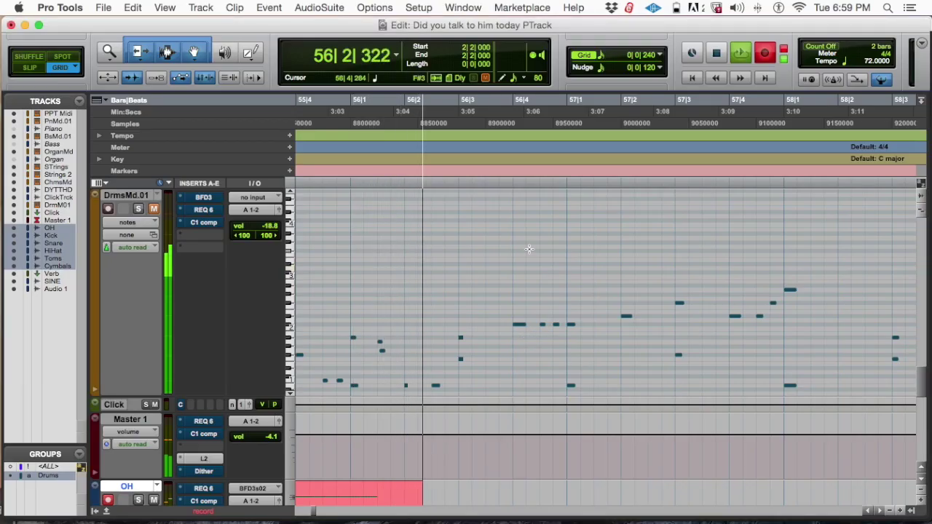
key(super+bracketleft)
key(super+bracketleft)
key(super+bracketleft)
key(super+bracketleft)
key(super+bracketleft)
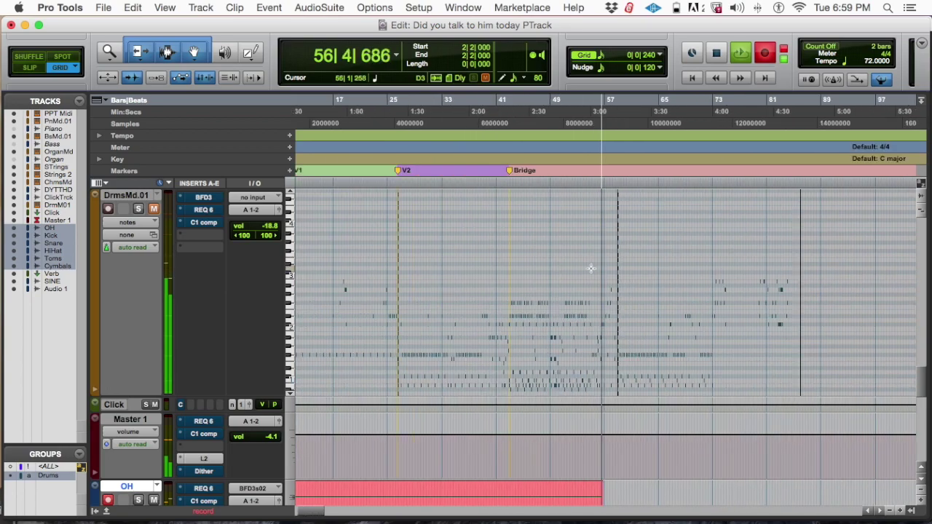
key(super+bracketleft)
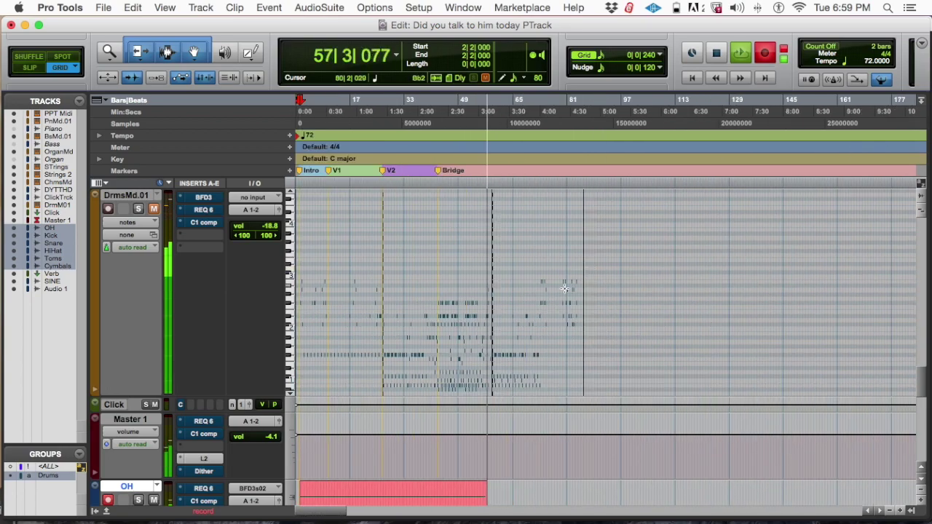
scroll(639, 306, down, 5)
drag(920, 402, 919, 428)
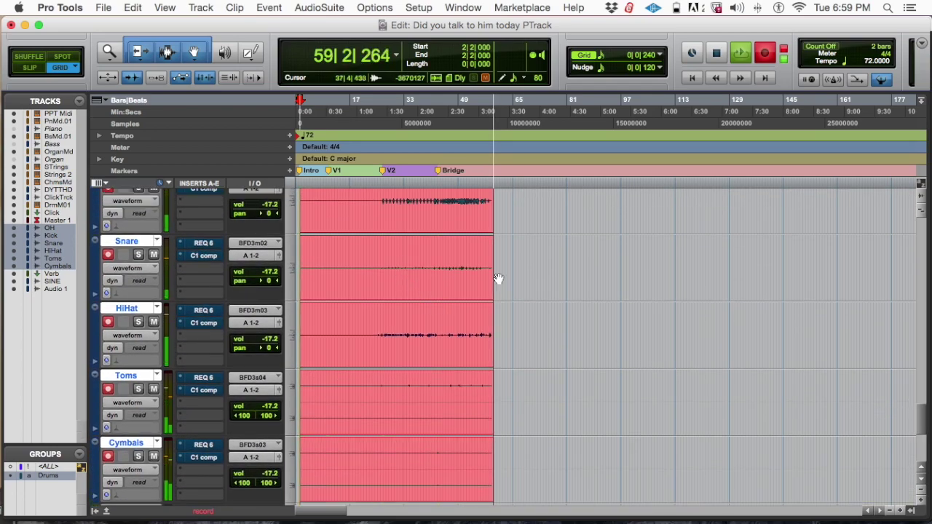
- Inspect the waveforms being recorded on the OH, Kick, Snare and HiHat tracks, both close up and over the full song
key(super+bracketright)
key(super+bracketright)
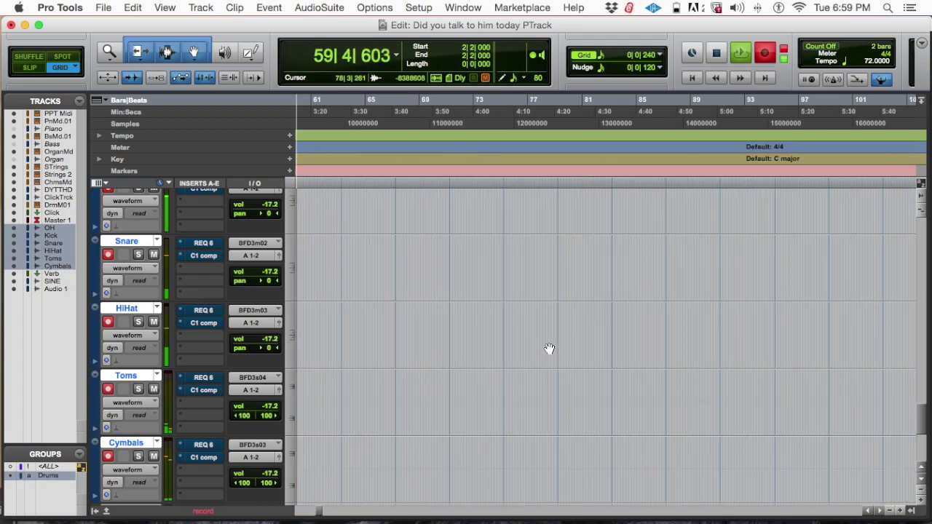
key(super+bracketright)
scroll(543, 351, up, 5)
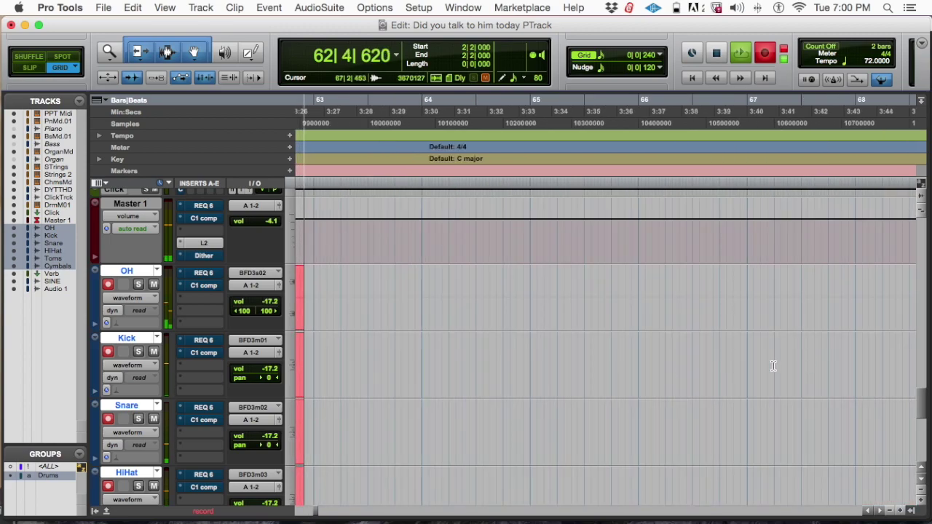
key(super+bracketright)
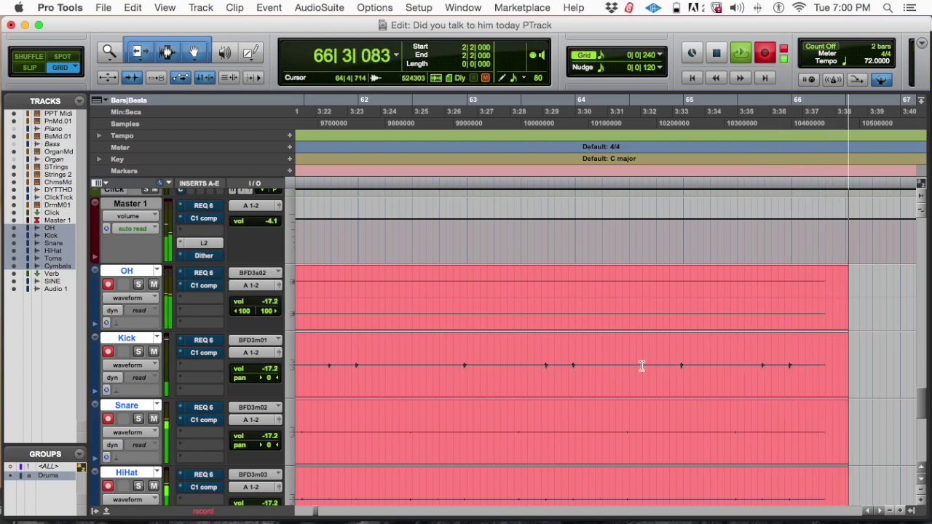
key(super+bracketleft)
key(super+bracketleft)
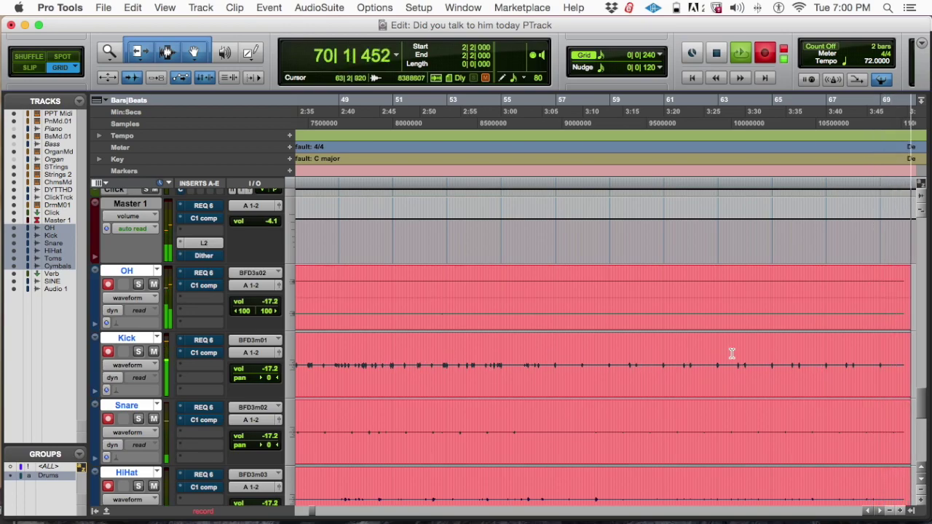
mouse_move(924, 399)
mouse_down()
mouse_move(919, 414)
mouse_move(918, 404)
mouse_up()
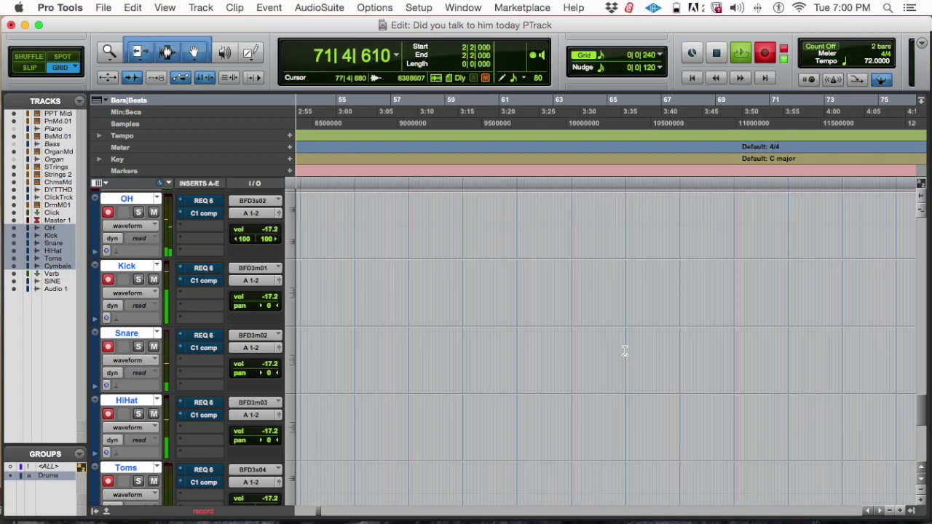
scroll(623, 348, left, 5)
scroll(623, 348, down, 4)
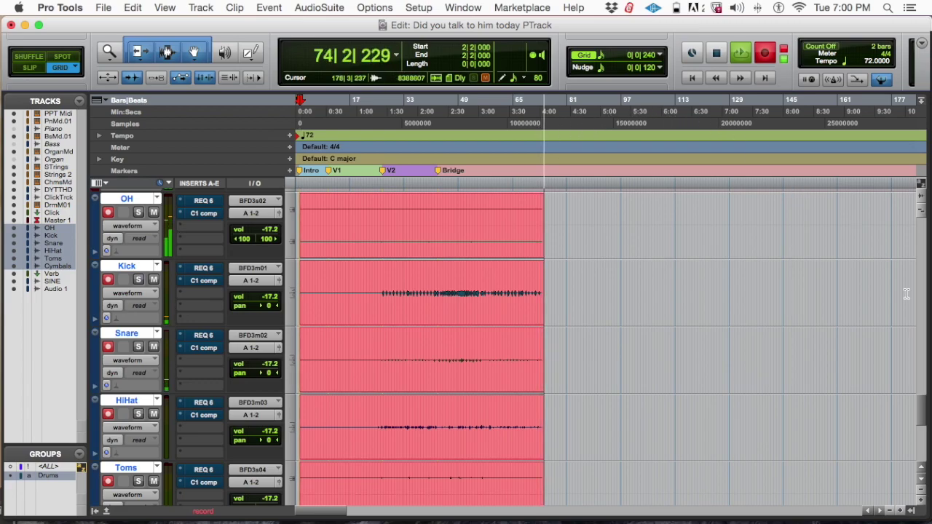
- Follow the recording through the last MIDI notes of the DrmsMd.01 track around bars 79 to 84
scroll(923, 408, up, 10)
scroll(923, 409, down, 5)
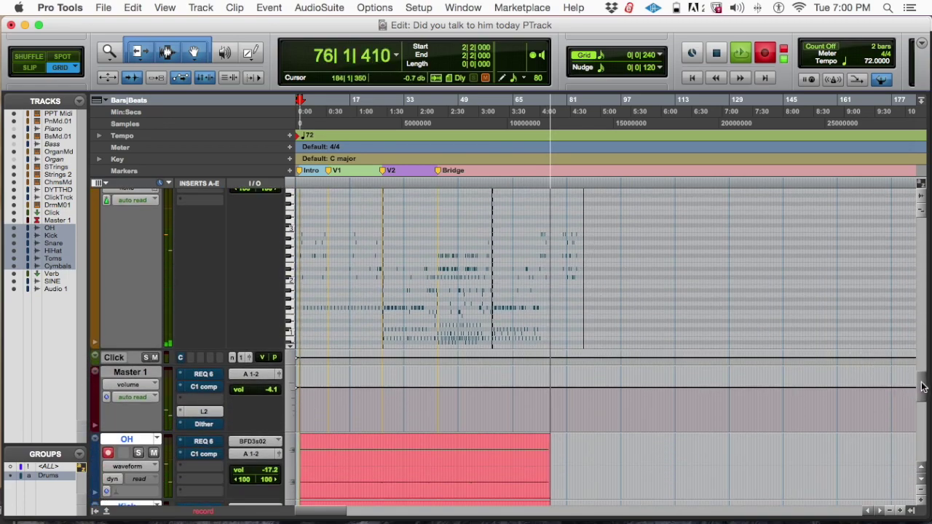
mouse_move(923, 387)
mouse_down()
mouse_move(909, 374)
mouse_move(912, 381)
mouse_up()
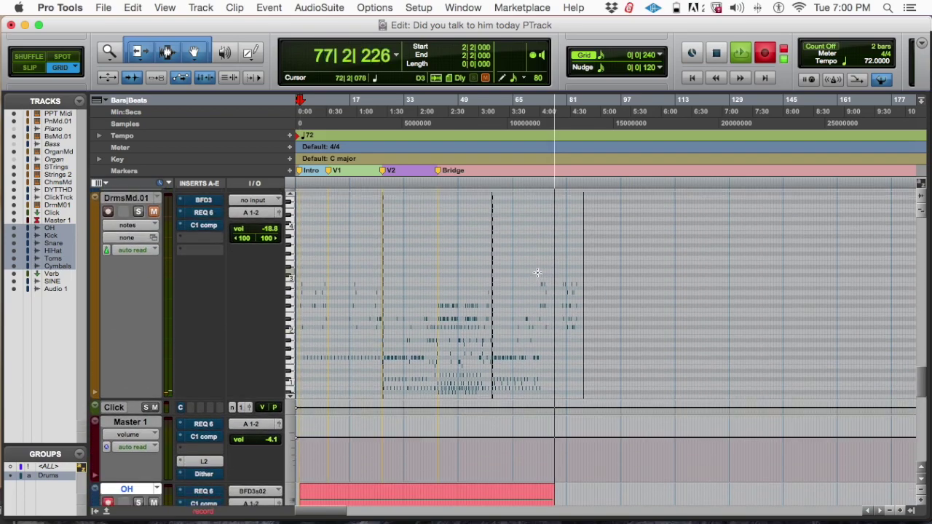
key(super+bracketright)
key(super+bracketright)
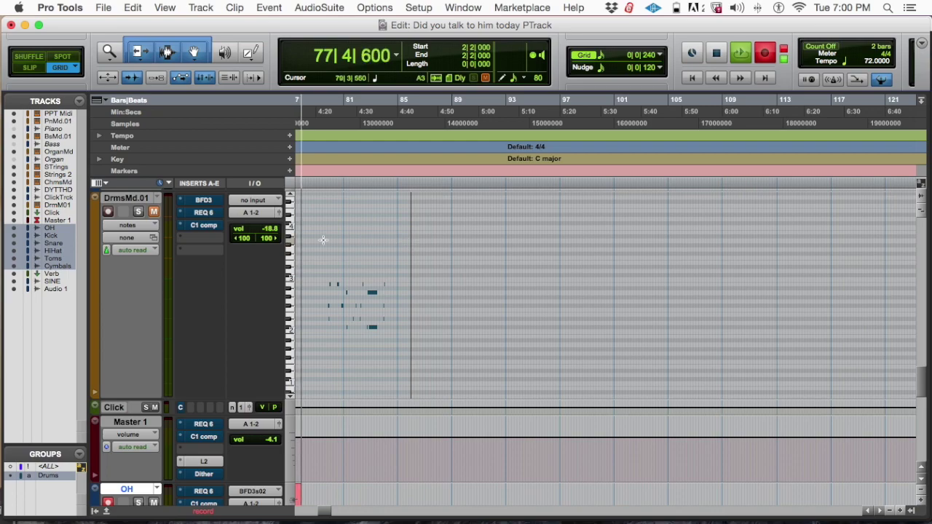
key(super+bracketright)
key(super+bracketright)
key(super+bracketright)
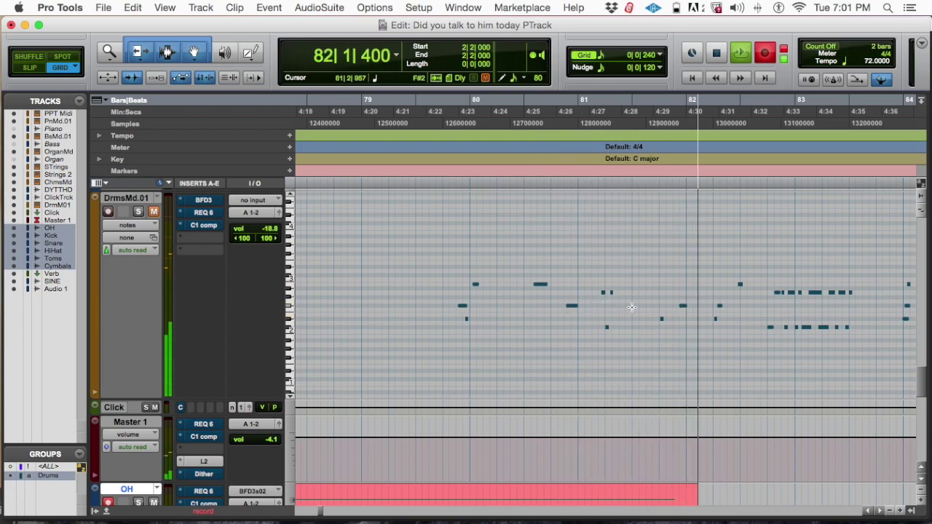
scroll(632, 307, right, 5)
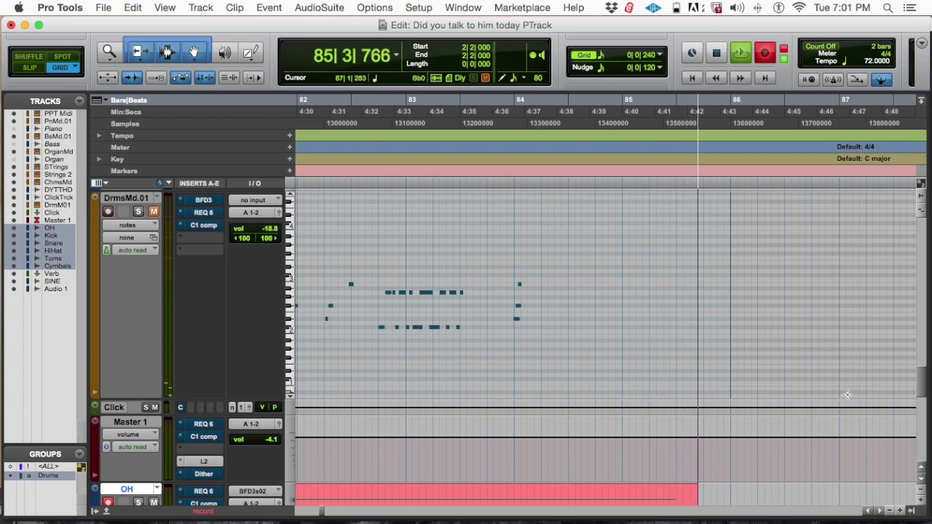
- Check where the parts end near bar 85 on the drum audio, STrings, Chimes Midi and DYTTHDRA tracks
key(super+bracketleft)
key(super+bracketleft)
key(super+bracketleft)
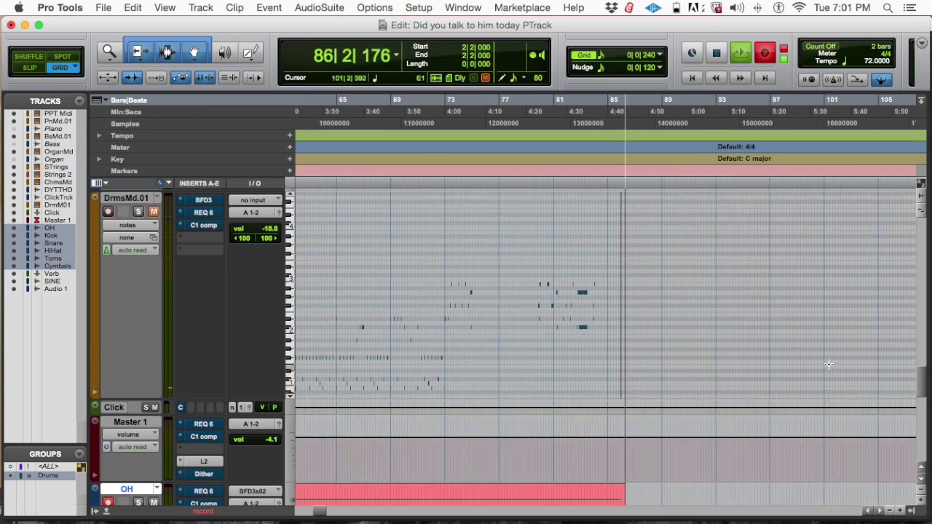
scroll(828, 364, down, 5)
scroll(830, 368, down, 5)
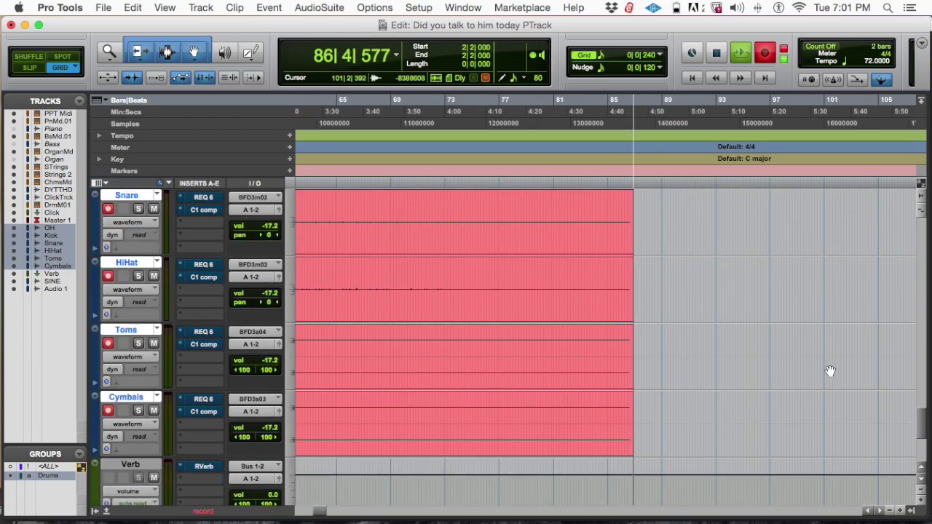
scroll(831, 373, up, 10)
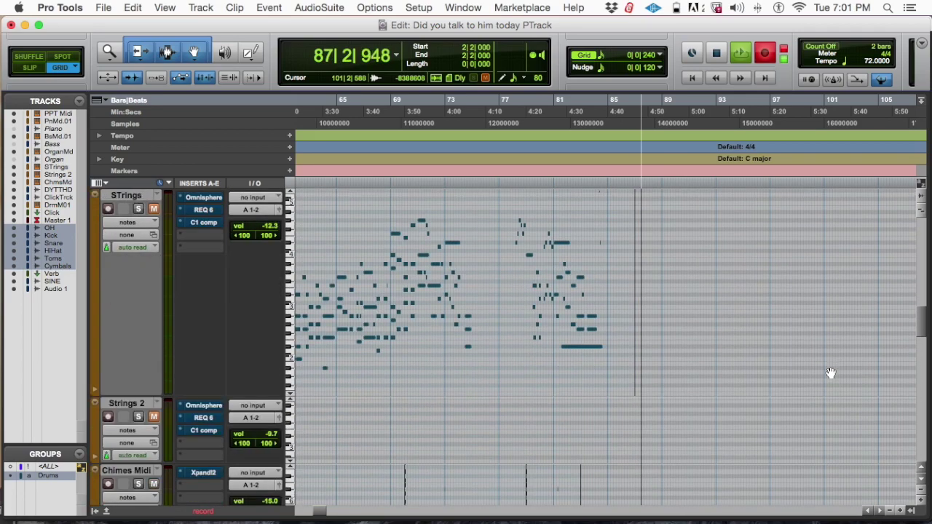
scroll(831, 372, down, 4)
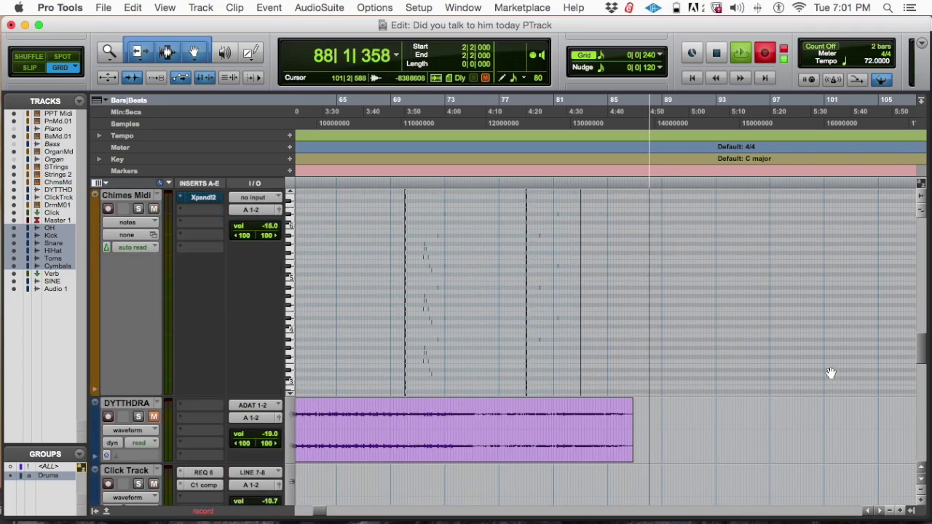
- Disarm the grouped drum tracks in the Mix window and raise their faders to -11.3 dB
key(super+equal)
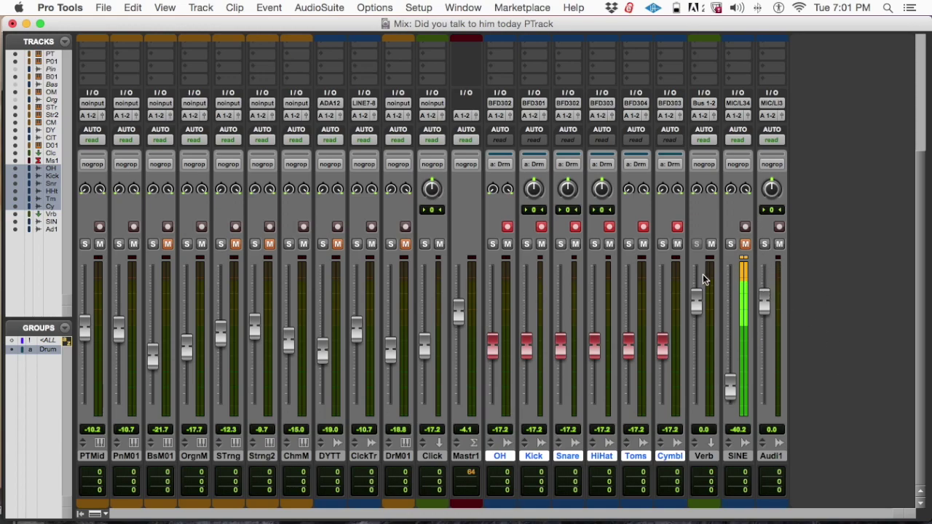
click(609, 228)
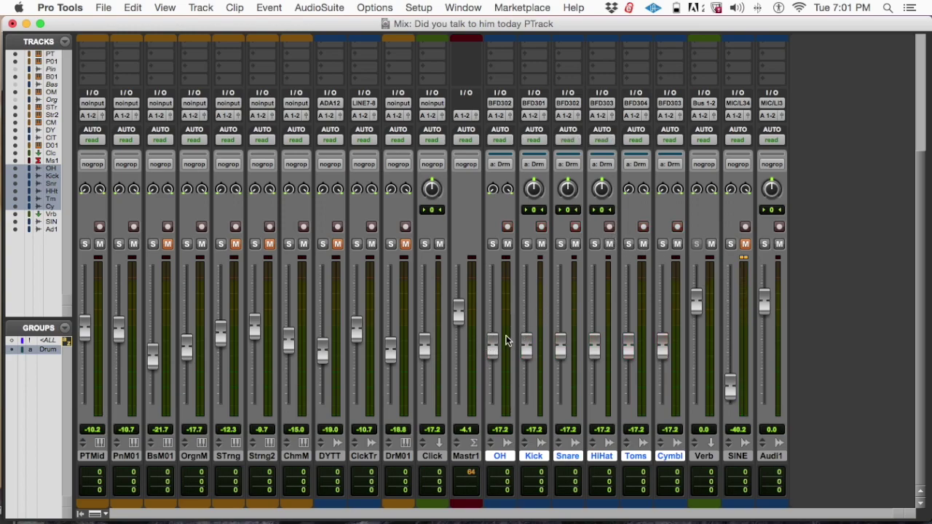
drag(494, 345, 493, 328)
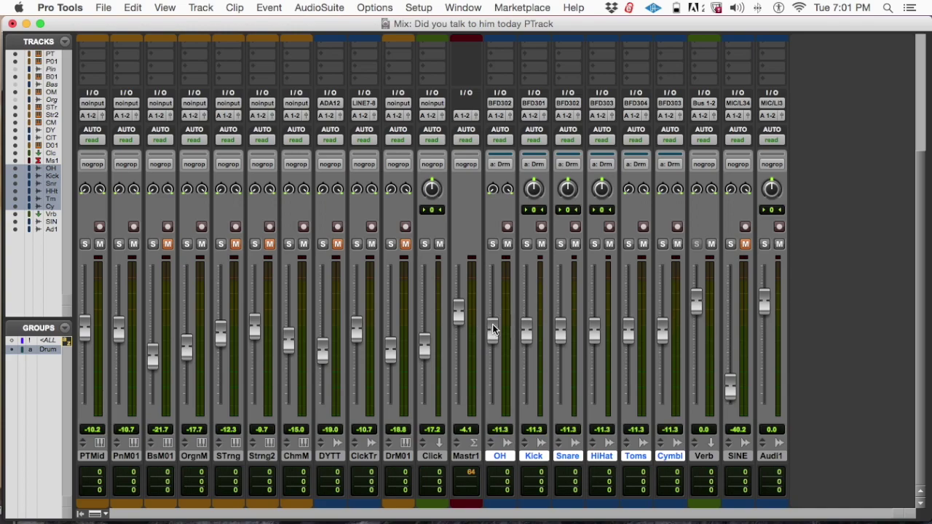
- Make the DrM01 instrument track inactive in the Mix window
click(393, 456)
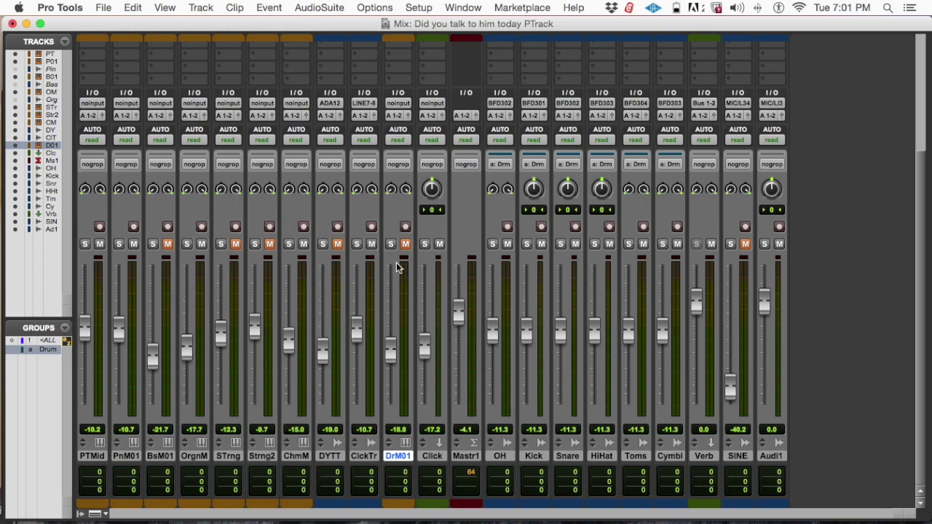
scroll(406, 445, up, 1)
click(405, 453)
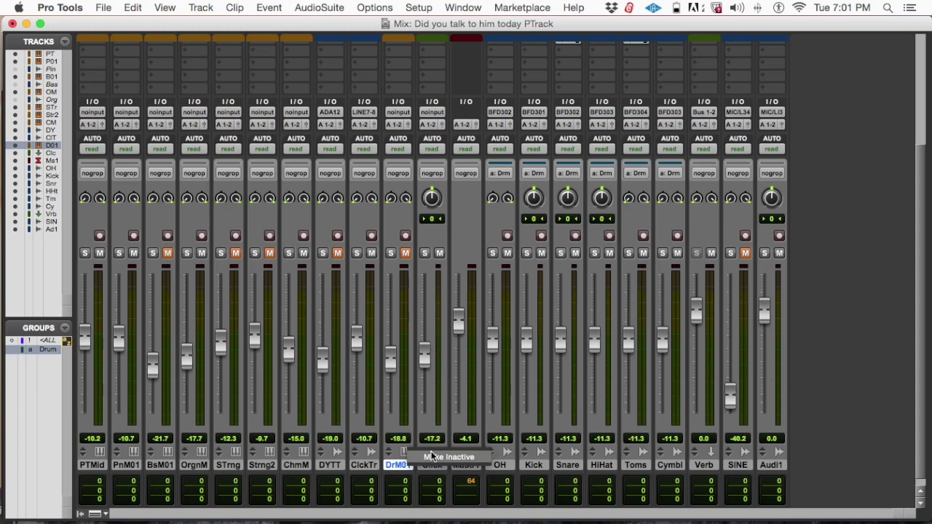
click(436, 457)
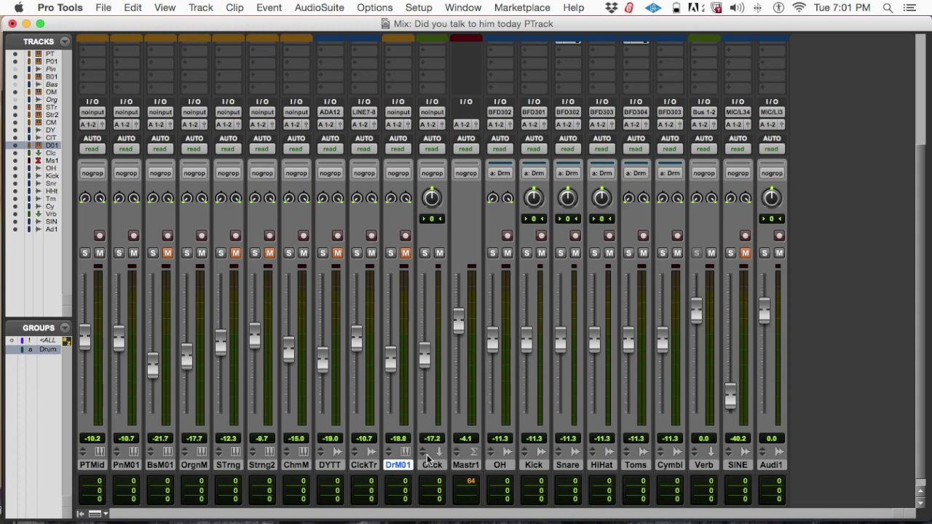
- Hide the inactive DrM01 instrument track from the Mix window
right_click(399, 462)
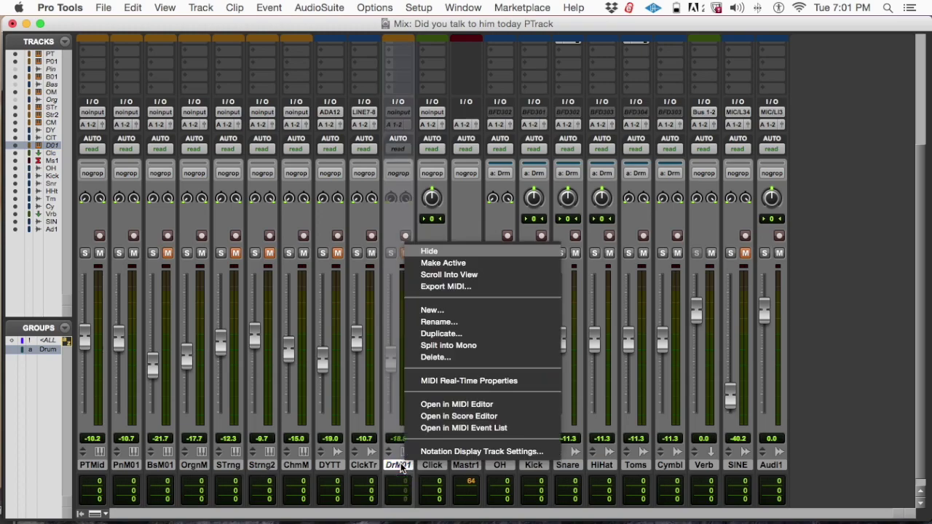
click(430, 251)
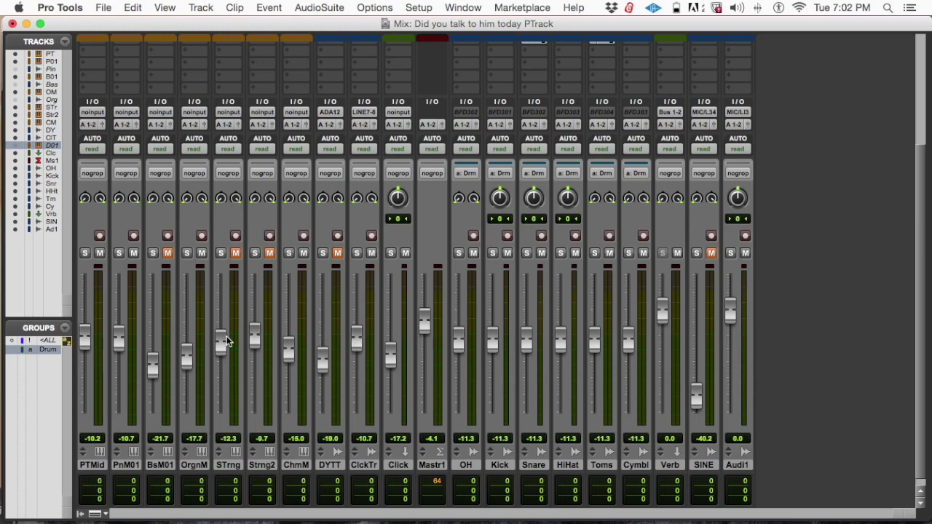
scroll(204, 335, up, 5)
scroll(204, 335, down, 1)
scroll(205, 335, down, 3)
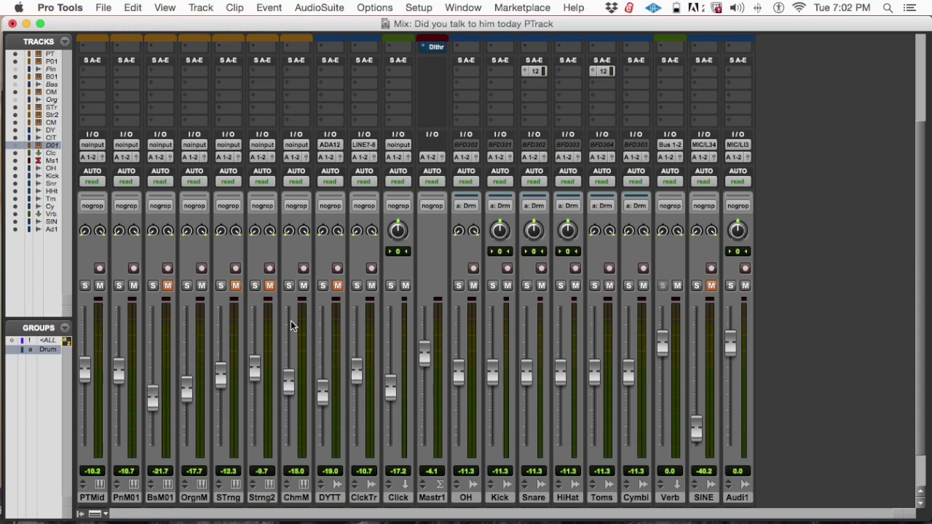
- Switch to the Edit window, then hide the PPT Midi track and make it inactive
key(super+equal)
scroll(338, 340, up, 5)
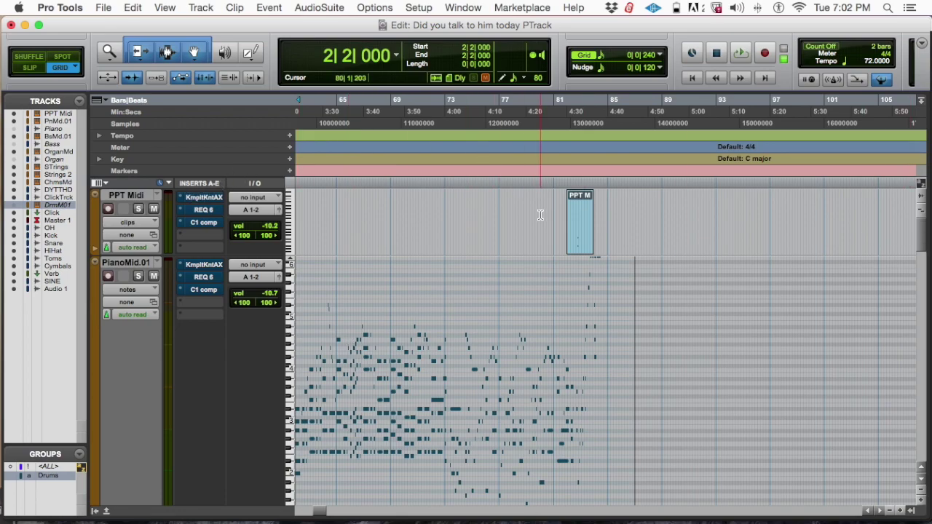
scroll(540, 215, up, 5)
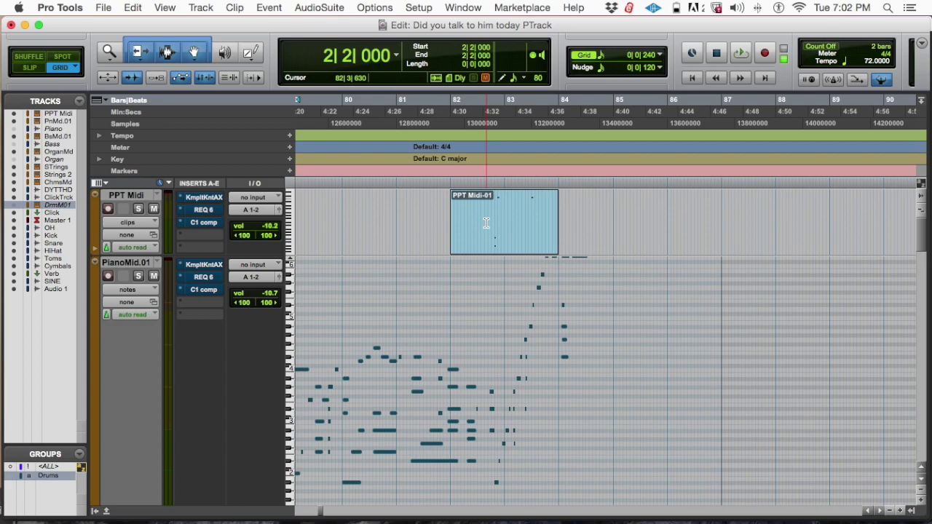
click(138, 199)
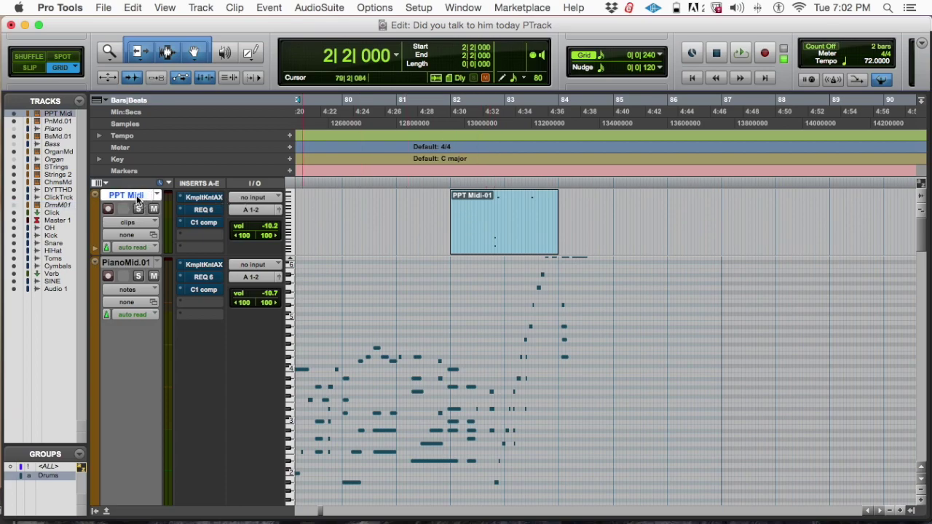
right_click(138, 198)
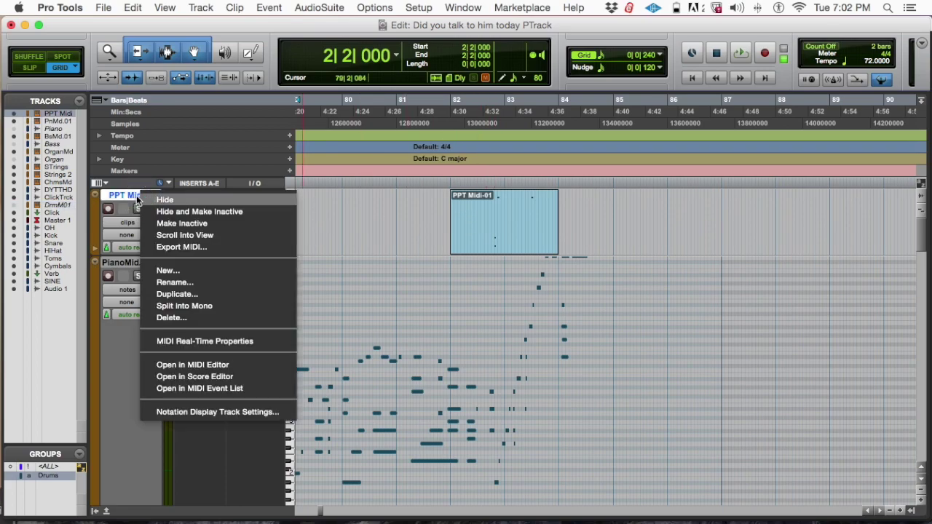
click(205, 211)
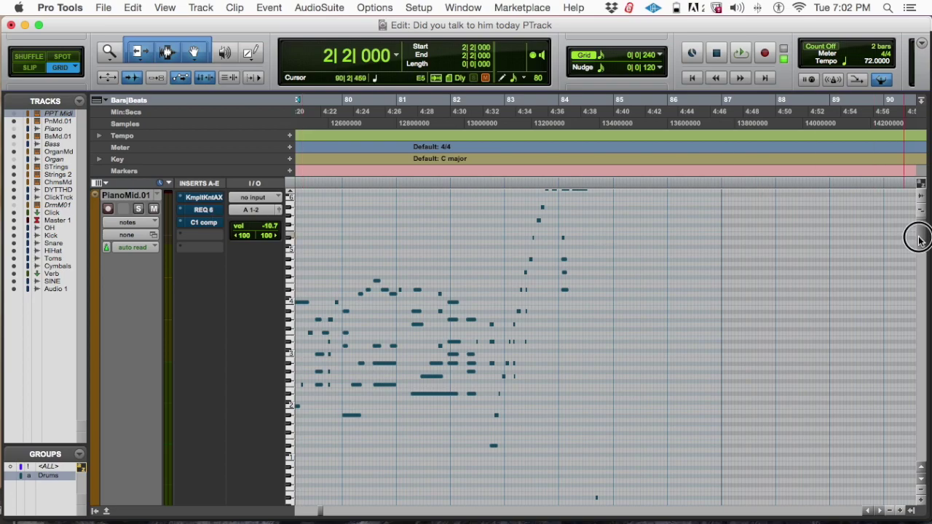
- Set the track heights of PianoMid.01, BassMidi.01 and Organ Midi to medium
scroll(918, 241, down, 3)
scroll(917, 241, up, 3)
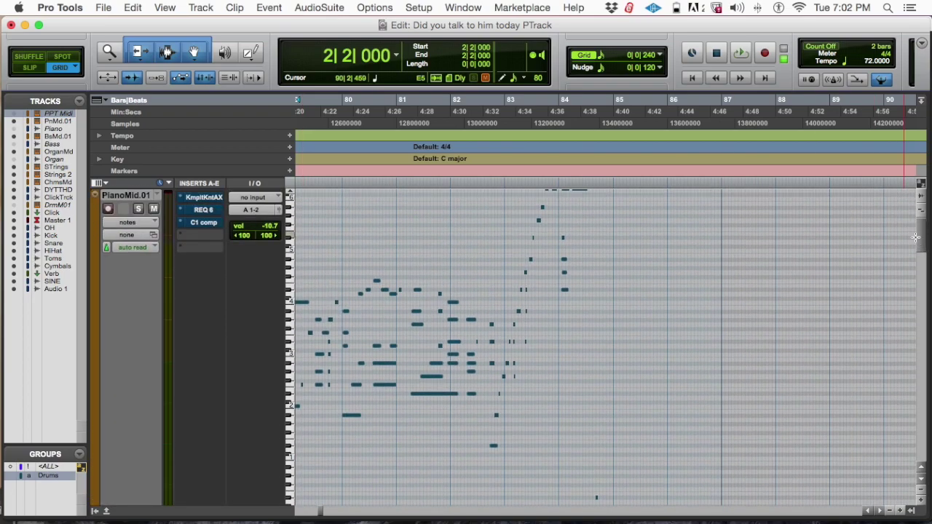
right_click(287, 300)
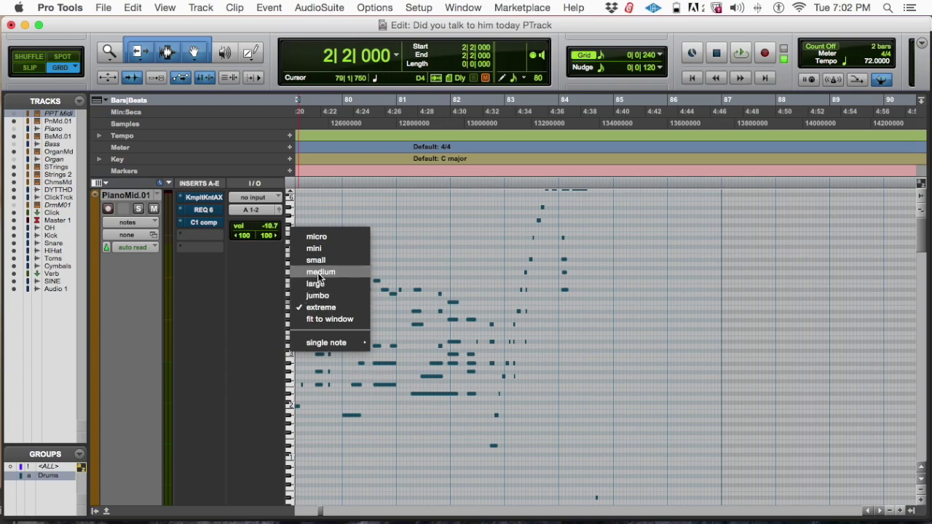
click(306, 271)
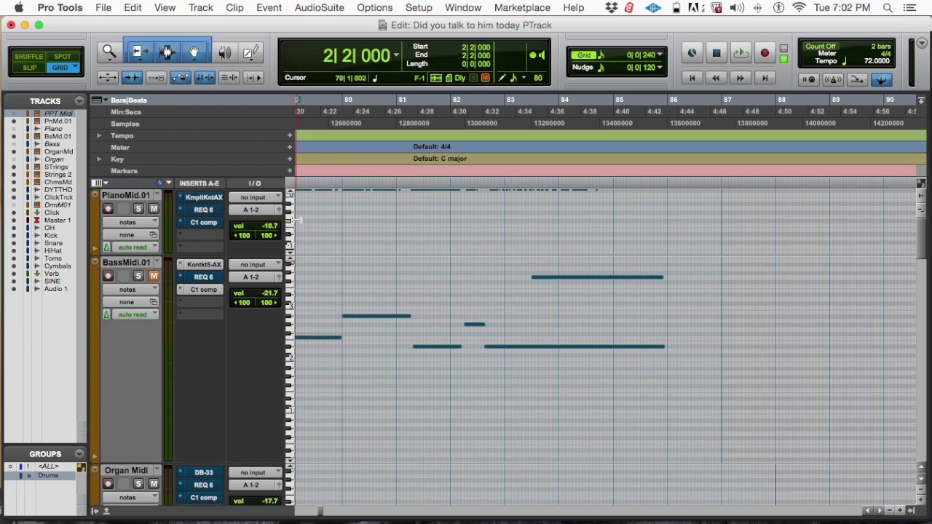
scroll(294, 217, right, 2)
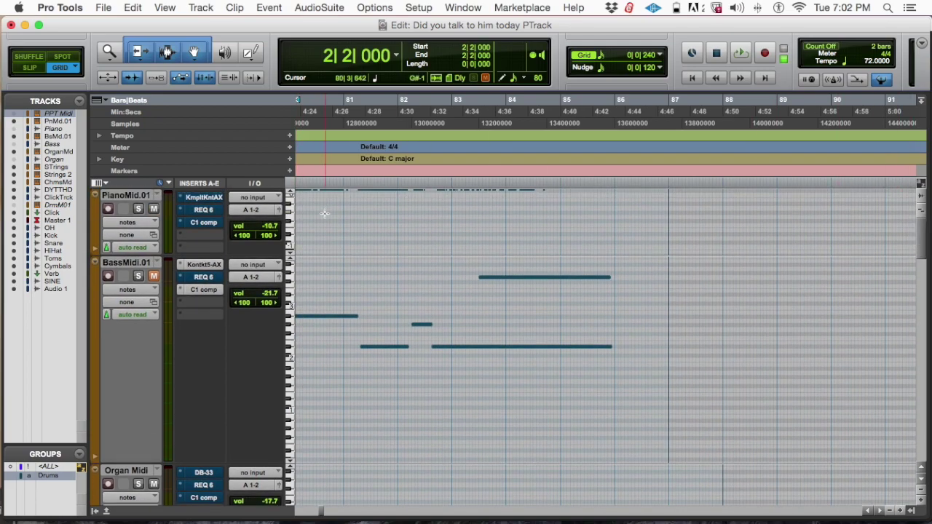
click(290, 335)
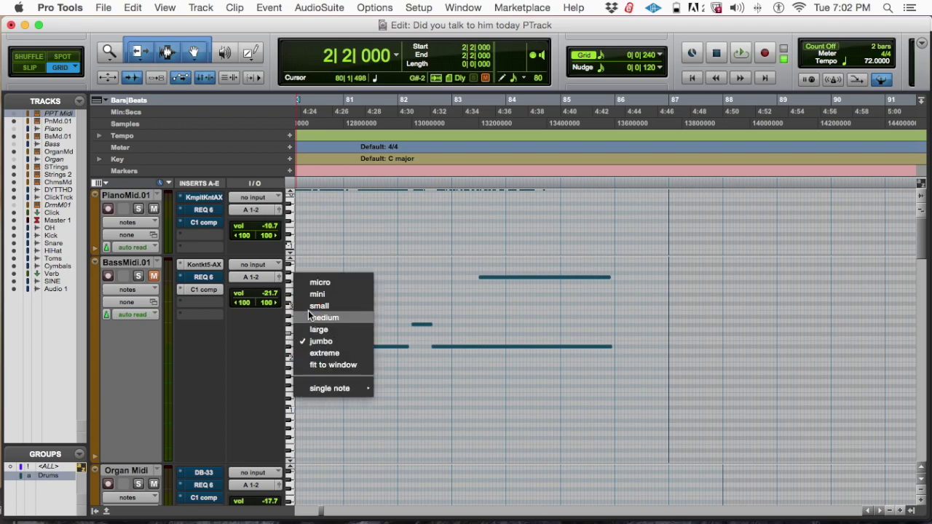
click(308, 313)
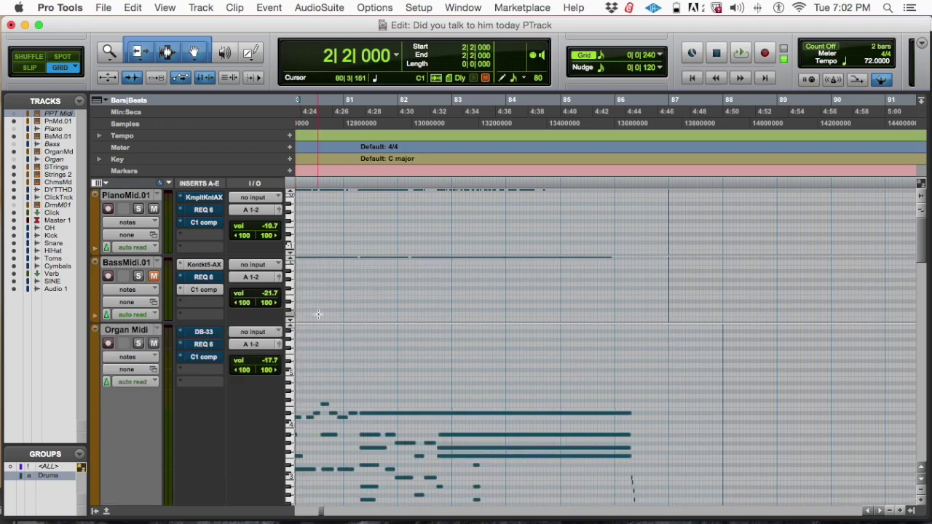
click(288, 375)
click(304, 356)
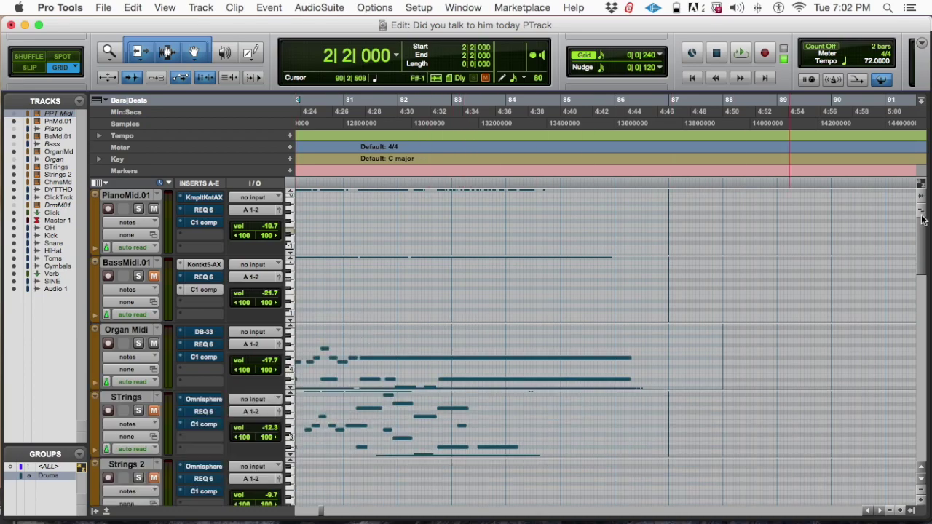
- Examine the MIDI tracks from PianoMid.01 down to Chimes Midi and the DYTTHDRA audio track along the timeline
drag(921, 224, 919, 250)
key(space)
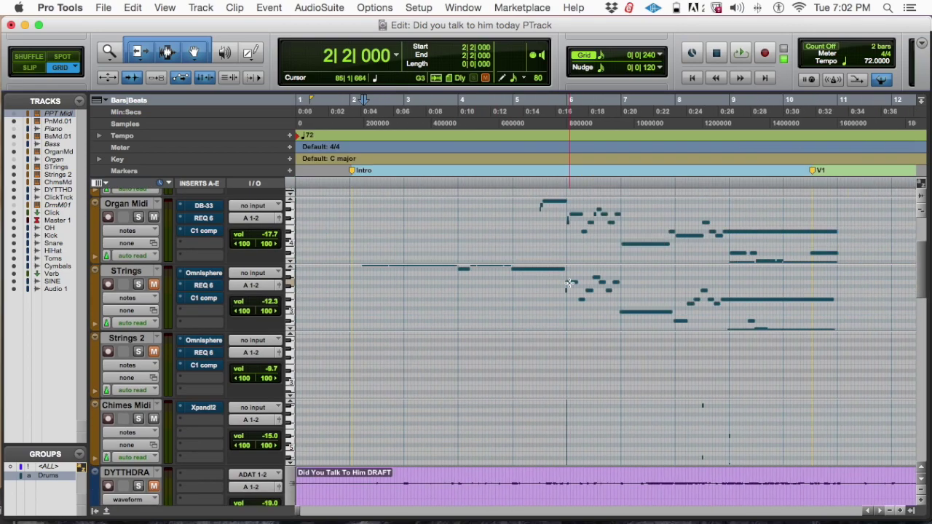
drag(922, 266, 918, 184)
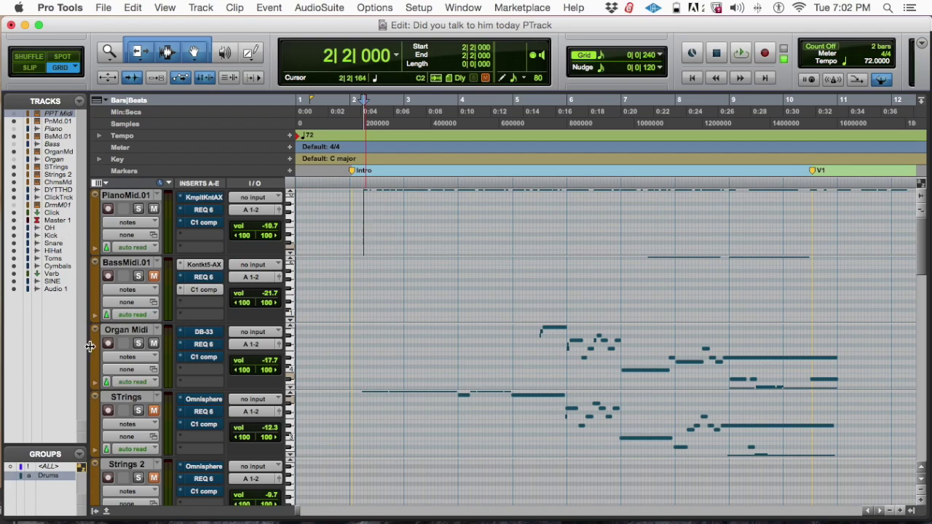
scroll(153, 359, down, 3)
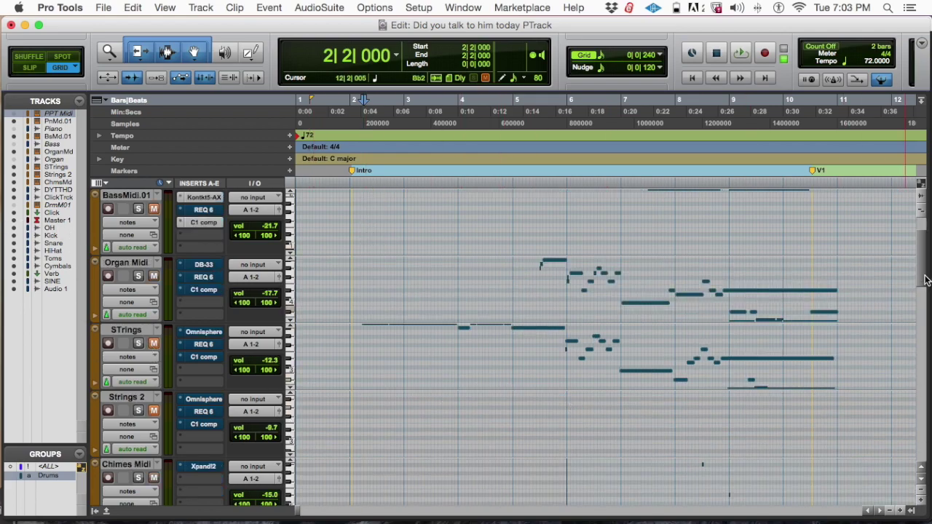
mouse_move(925, 280)
mouse_down()
mouse_move(916, 276)
mouse_move(916, 295)
mouse_up()
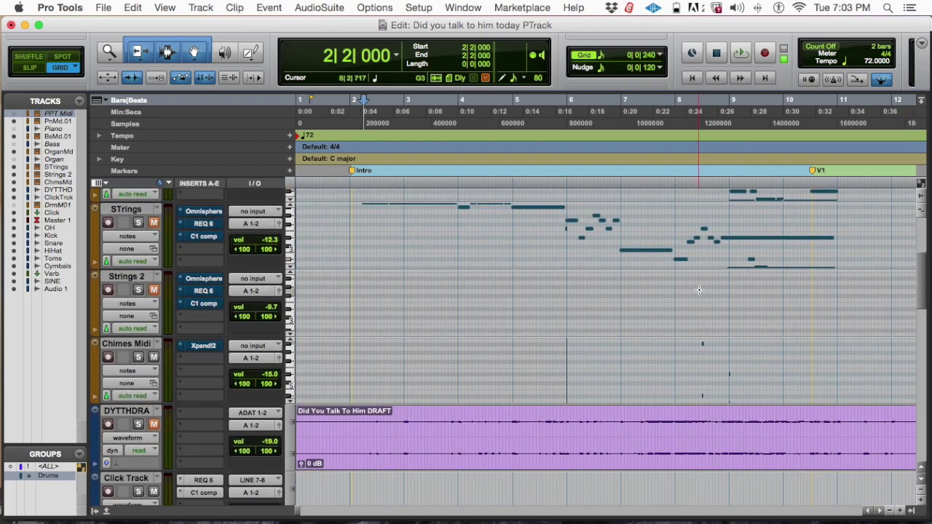
scroll(699, 290, right, 10)
scroll(699, 289, right, 20)
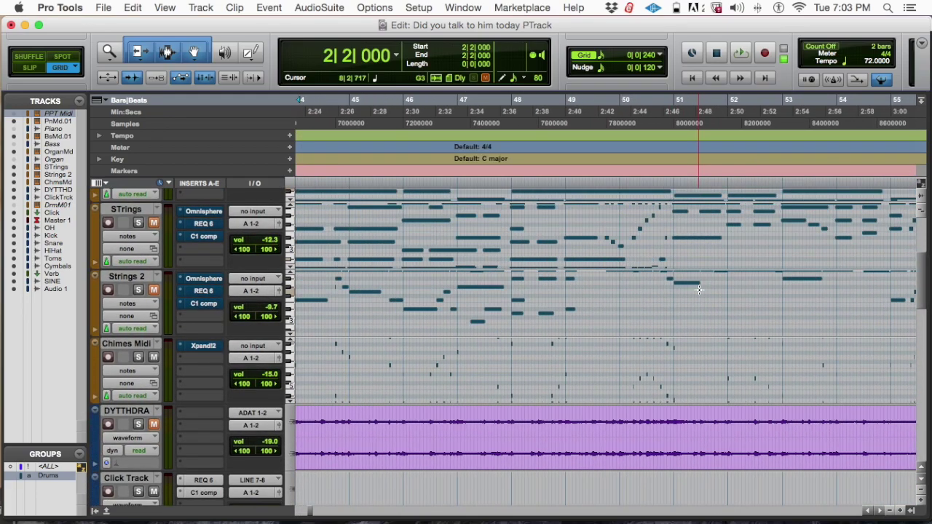
scroll(526, 307, left, 20)
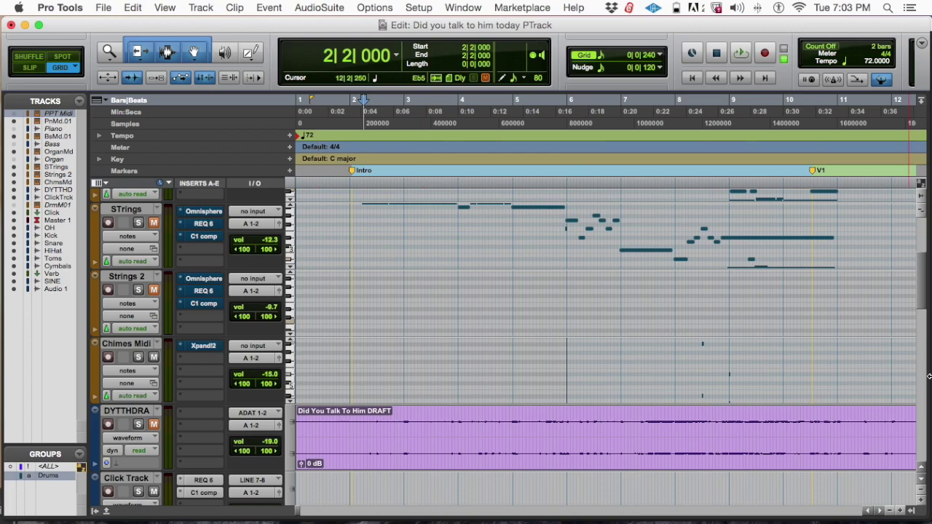
- Hide the DYTTHDRA draft audio track and make it inactive
drag(915, 298, 916, 325)
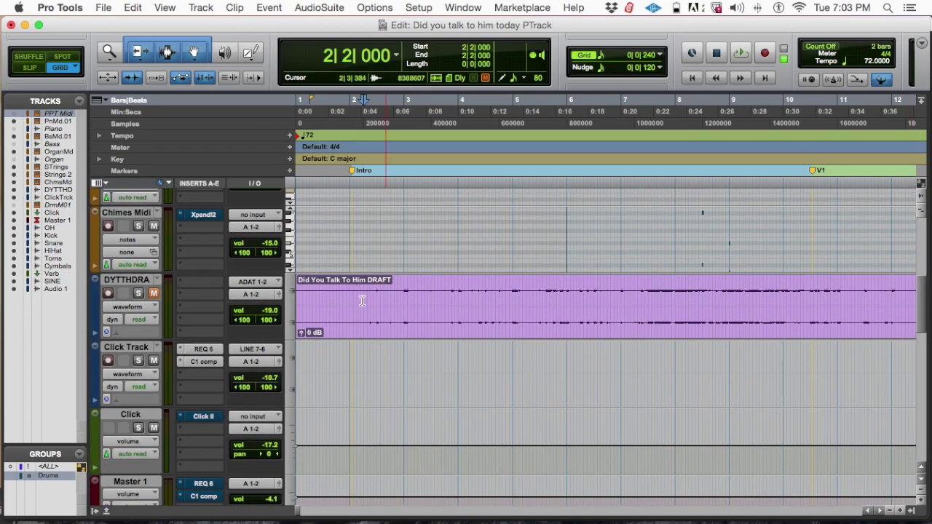
click(129, 281)
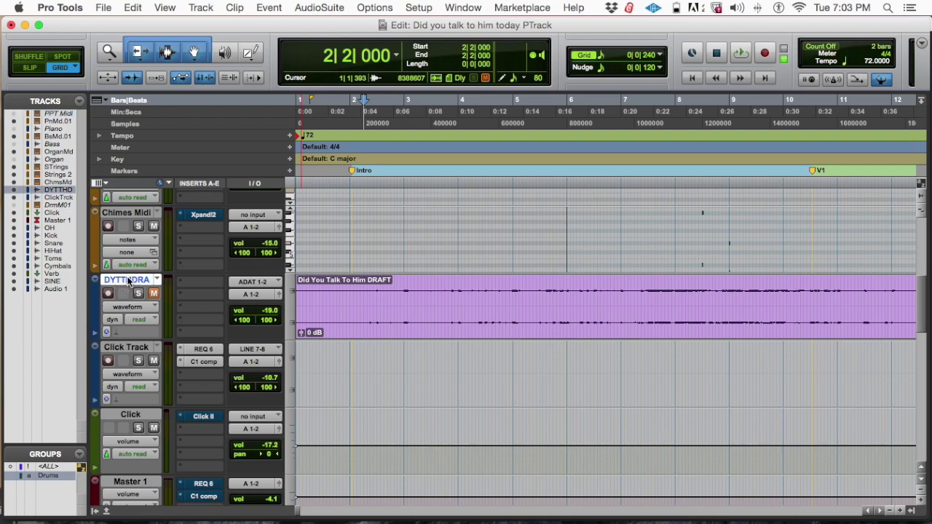
right_click(129, 281)
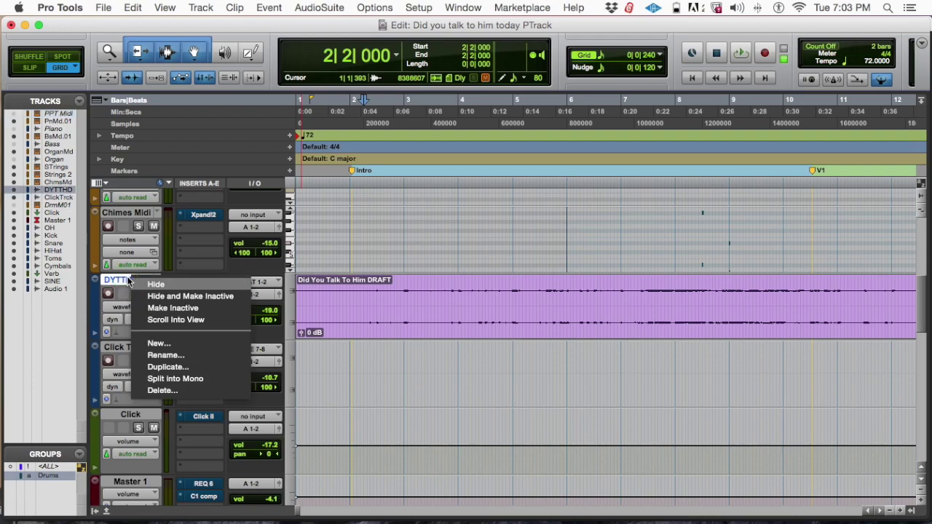
click(182, 297)
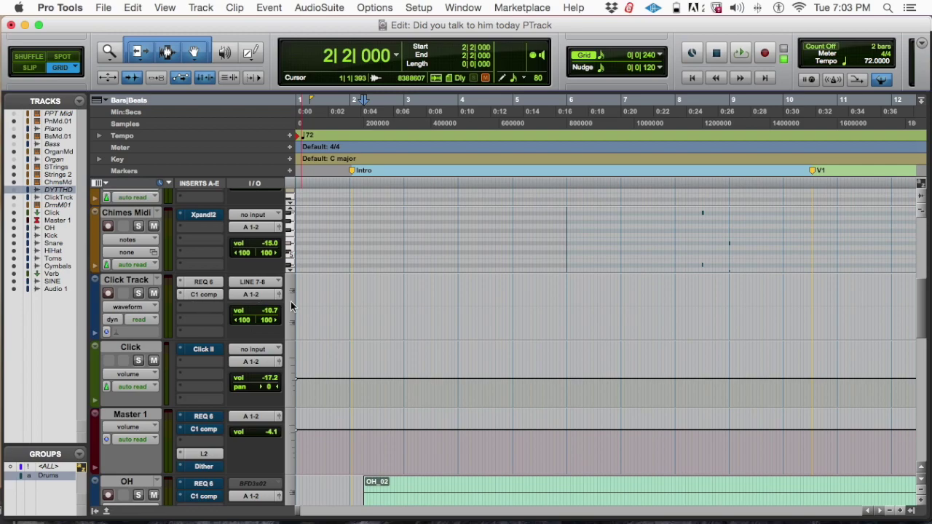
- Delete the Click Track and Click tracks together
click(141, 283)
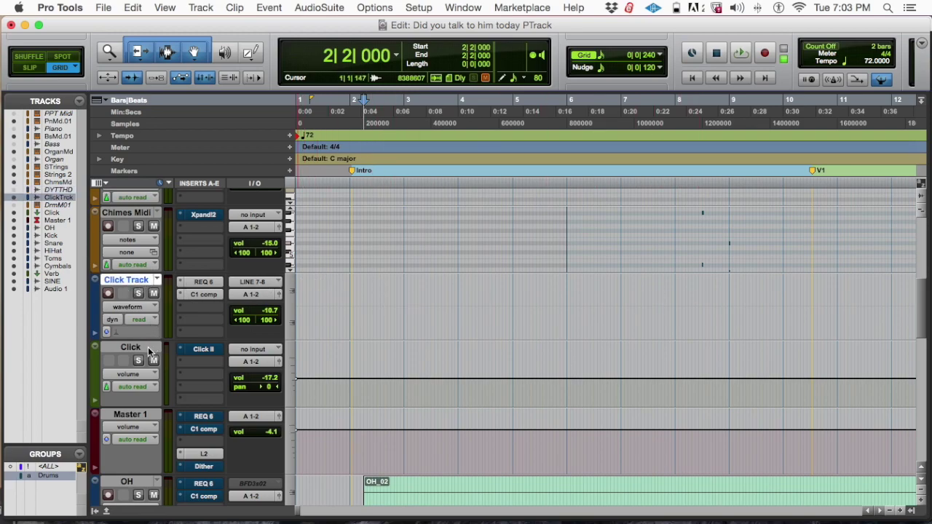
click(147, 347)
shift+click(133, 284)
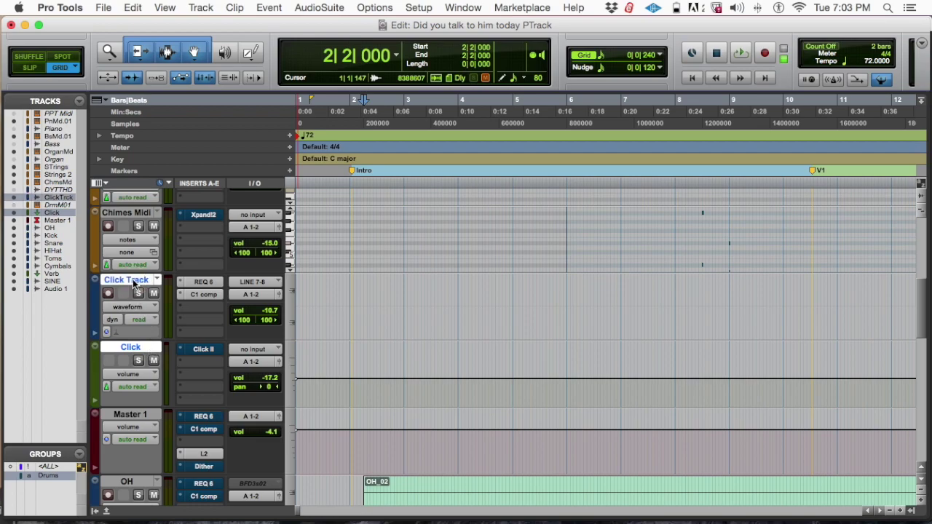
right_click(134, 284)
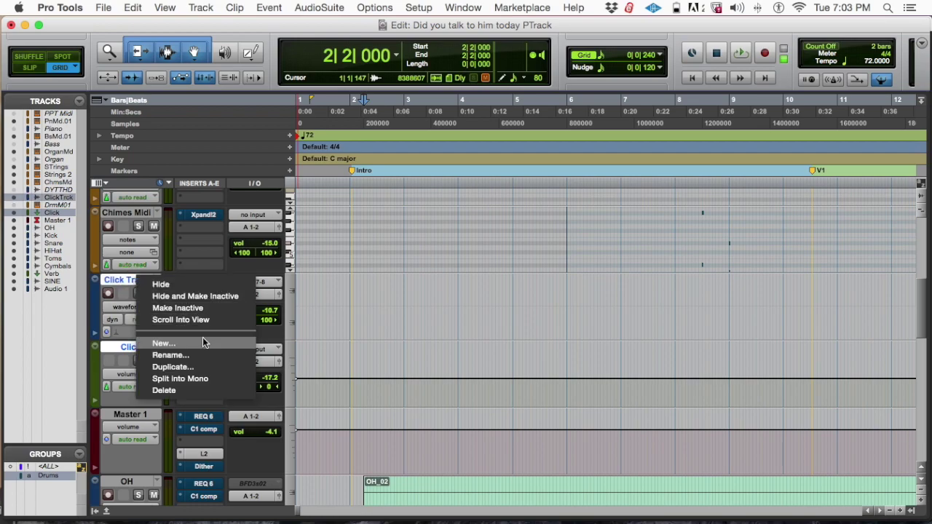
click(206, 390)
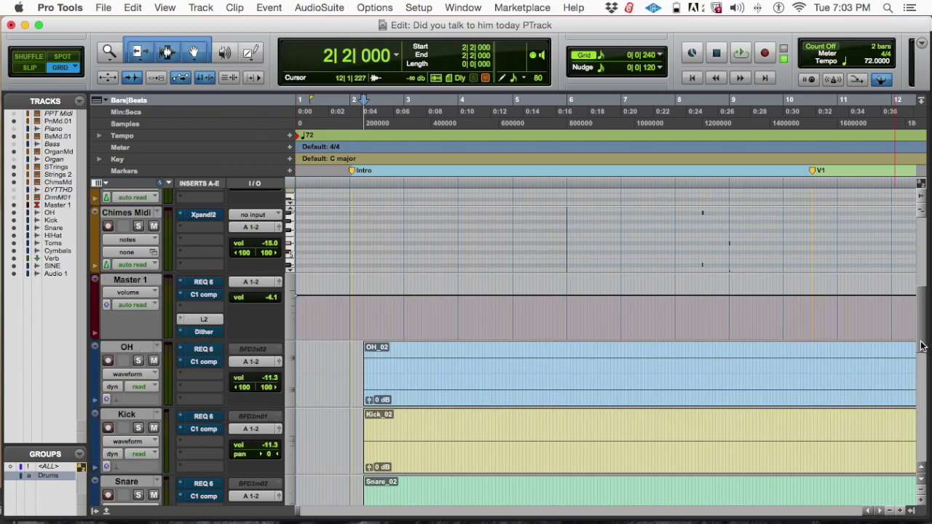
- Select the entire 300hz-test-tone-pure-sine-wave_01-01 clip on the SINE track
scroll(919, 353, down, 5)
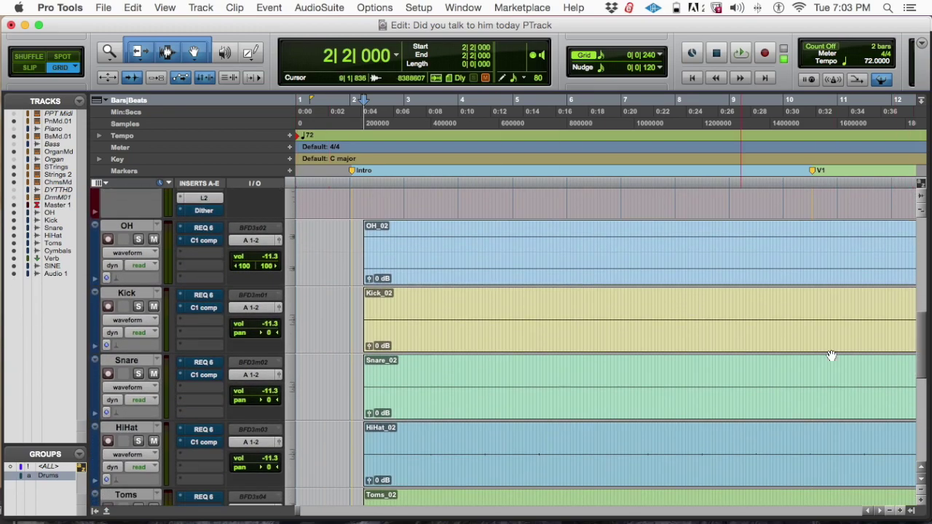
drag(921, 362, 905, 433)
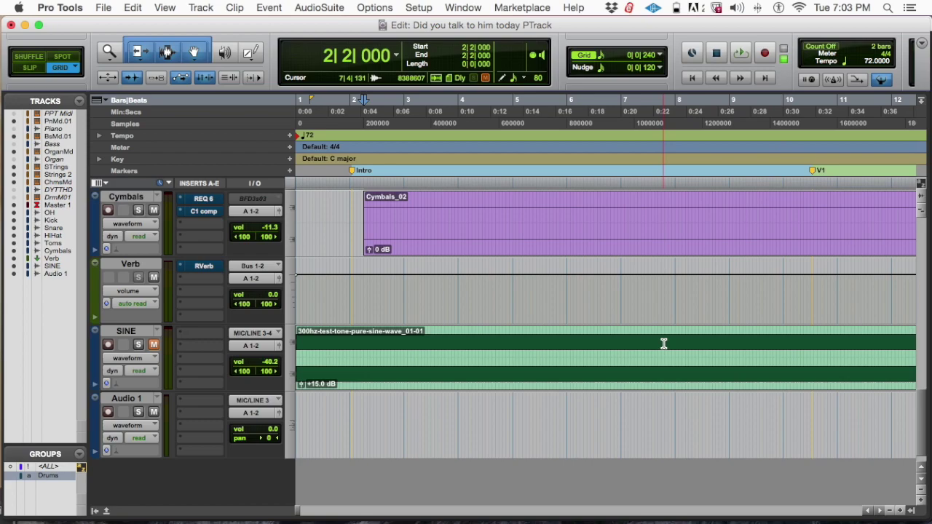
key(super+bracketleft)
key(super+bracketleft)
key(super+bracketleft)
key(super+bracketleft)
key(super+bracketleft)
key(super+bracketleft)
key(super+bracketleft)
key(super+bracketleft)
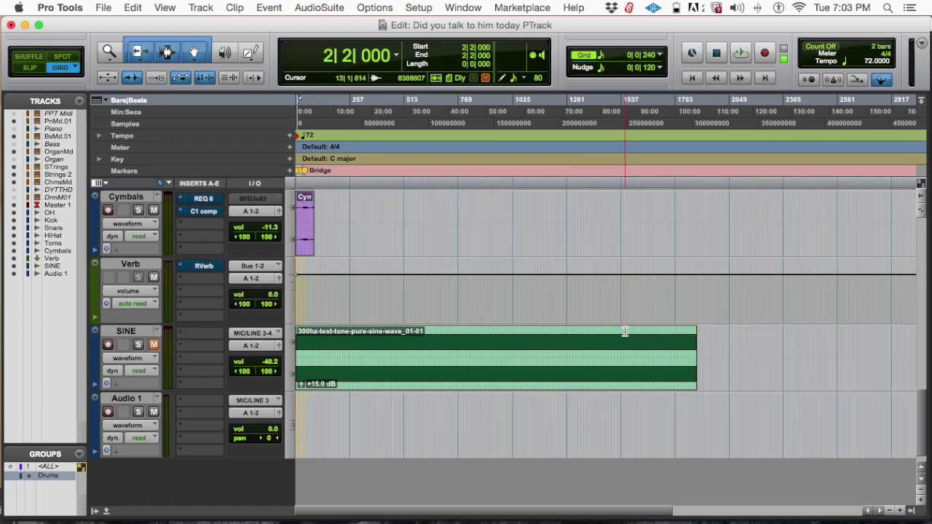
key(super+bracketright)
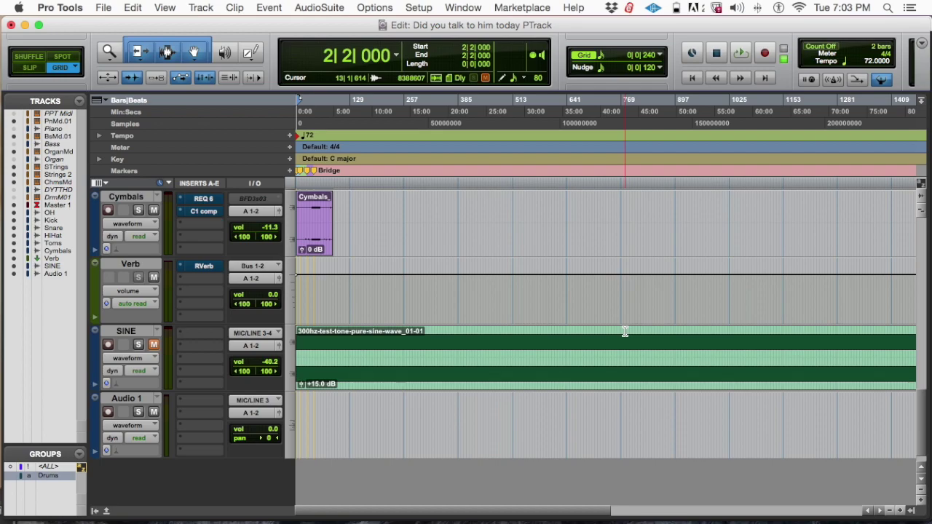
click(379, 373)
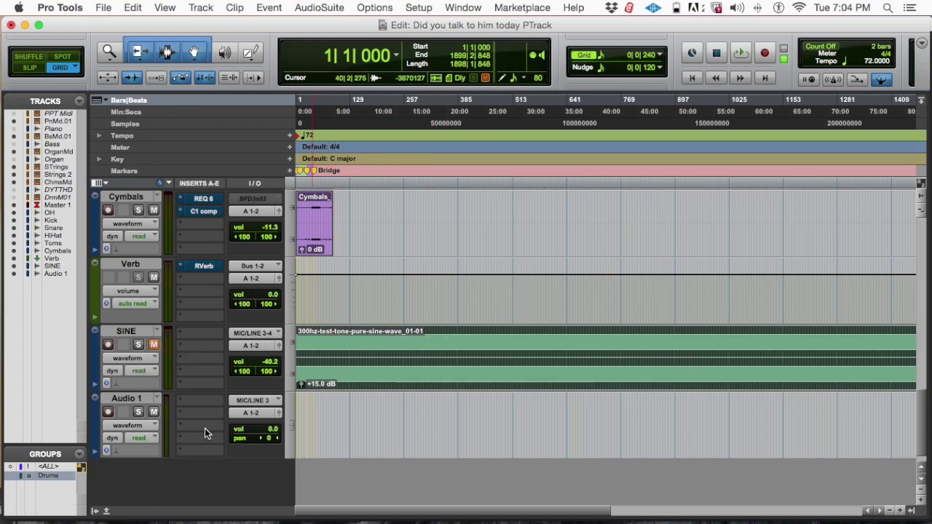
key(super+bracketleft)
key(super+bracketleft)
key(super+bracketright)
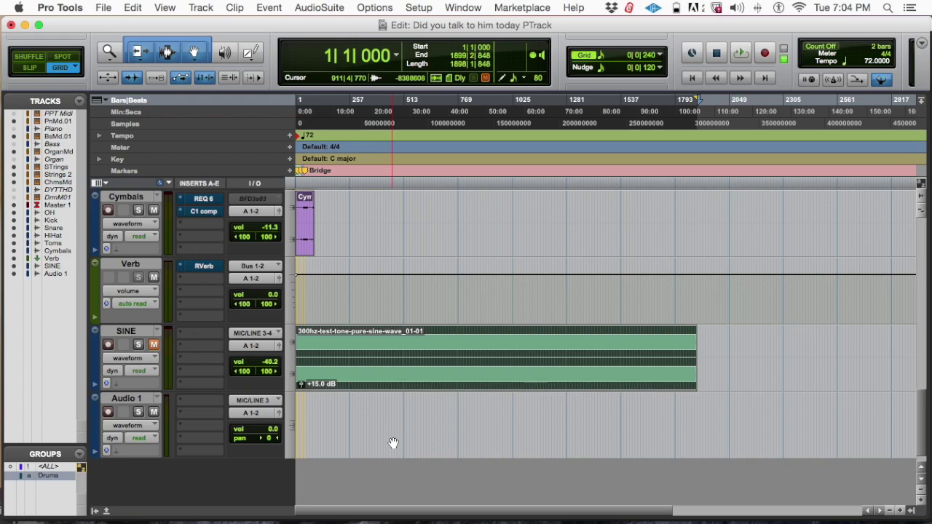
- Delete the empty Audio 1 track below the SINE track
click(137, 403)
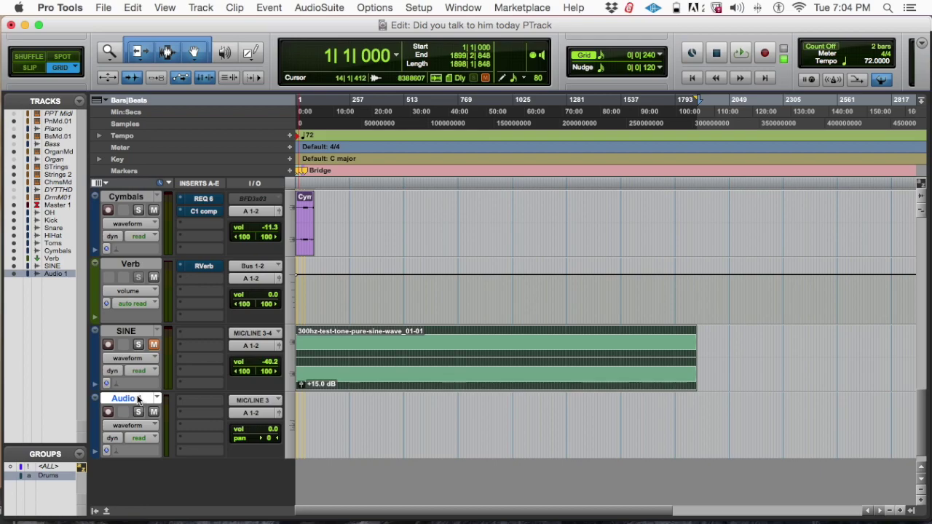
scroll(545, 442, right, 5)
scroll(552, 445, left, 5)
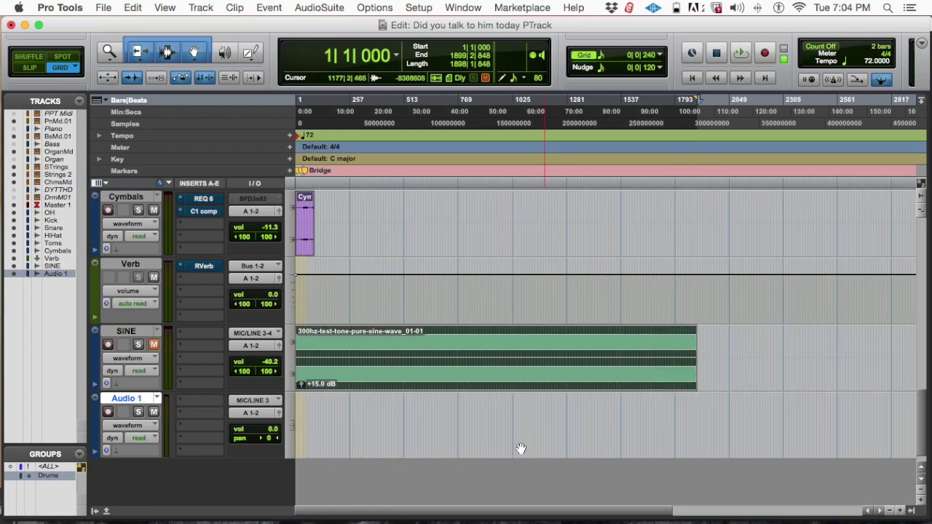
right_click(128, 399)
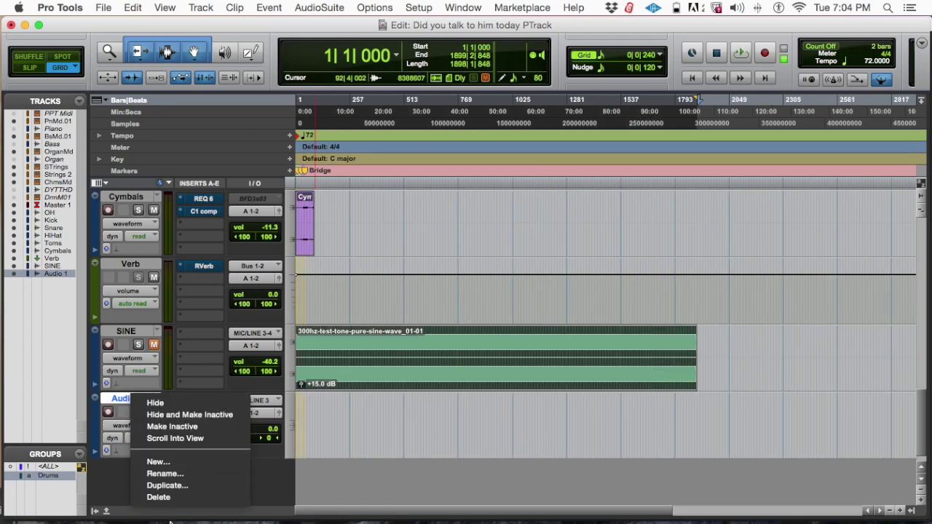
click(178, 501)
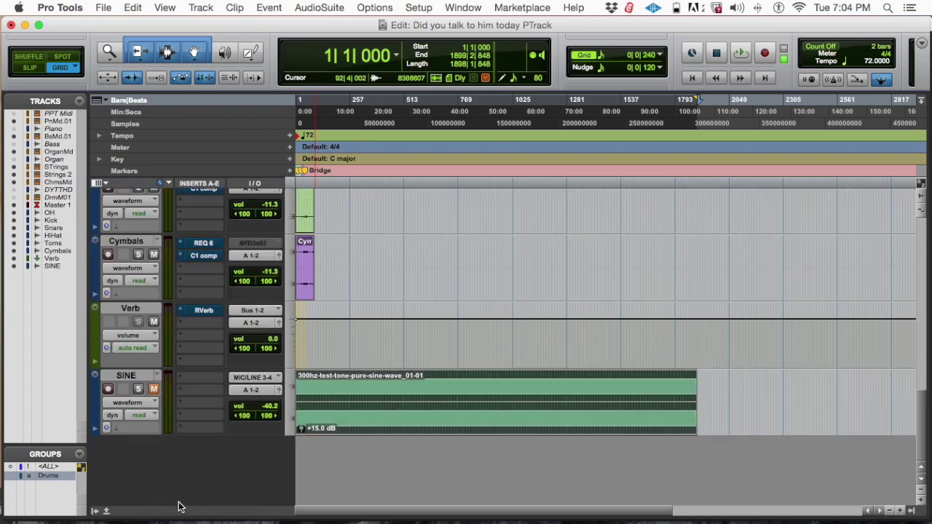
- Examine the MIDI notes on the tracks from PianoMid.01 to Strings 2 between the Intro and Bridge markers
drag(925, 427, 901, 232)
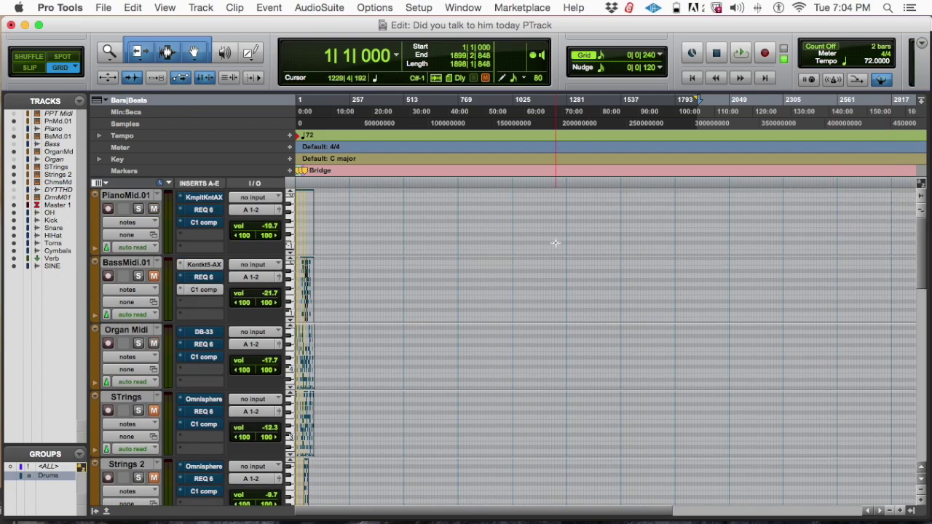
key(super+bracketright)
key(super+bracketright)
key(super+bracketright)
key(super+bracketright)
key(super+bracketright)
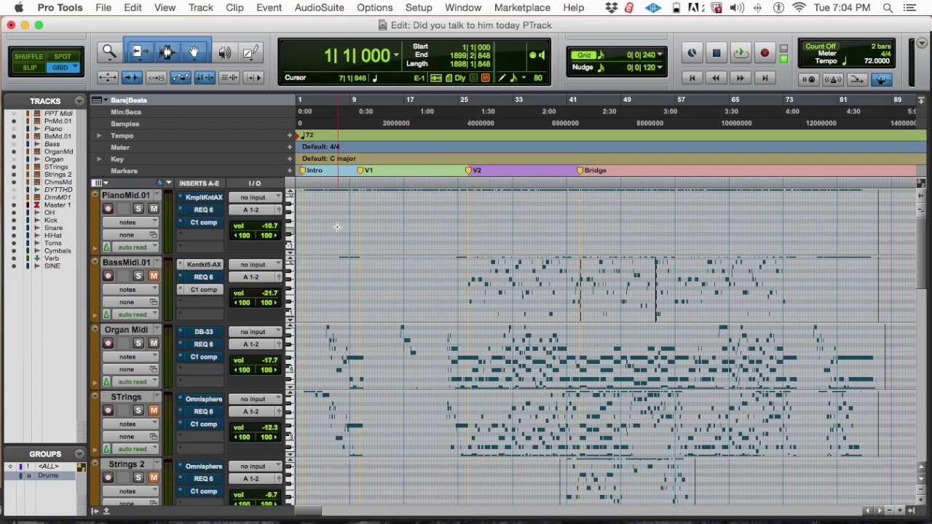
- In the mixer, take the instrument plug-ins on the Chimes, both strings, organ and piano MIDI tracks out of bypass
key(super+equal)
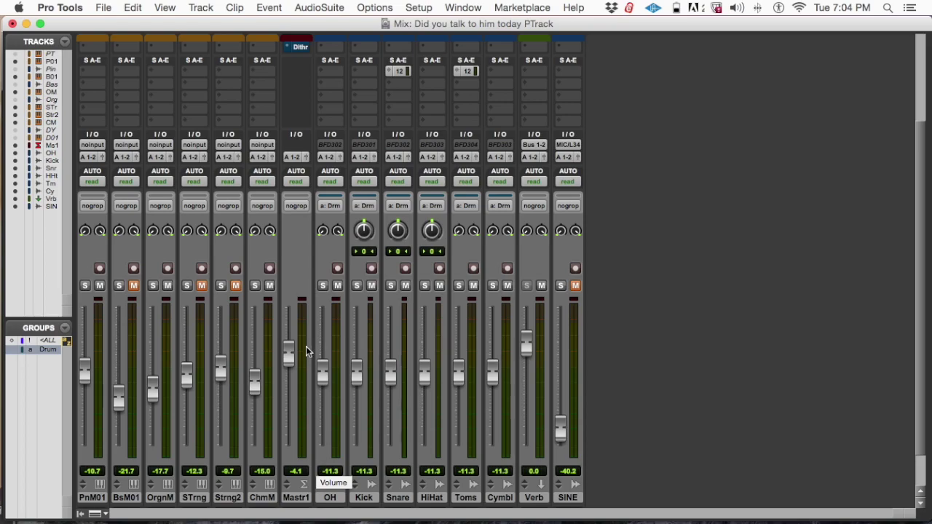
scroll(243, 245, up, 3)
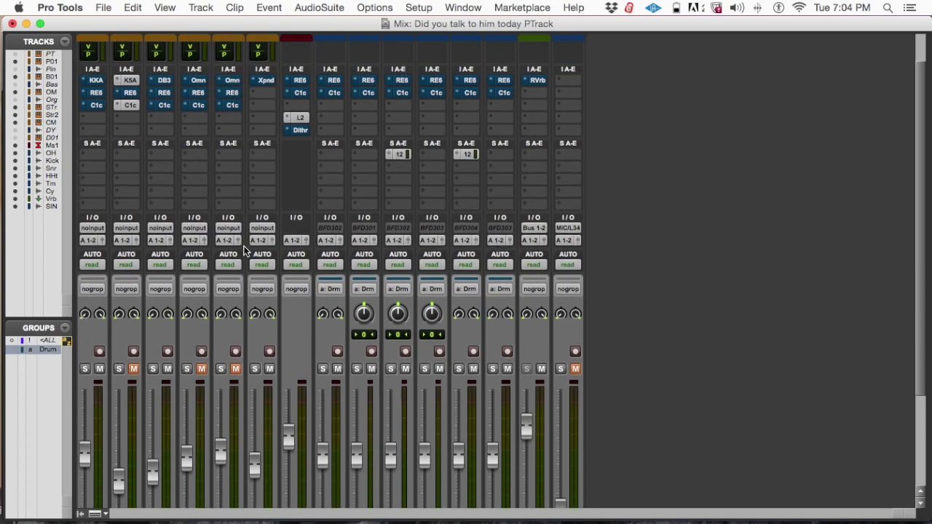
scroll(241, 229, down, 2)
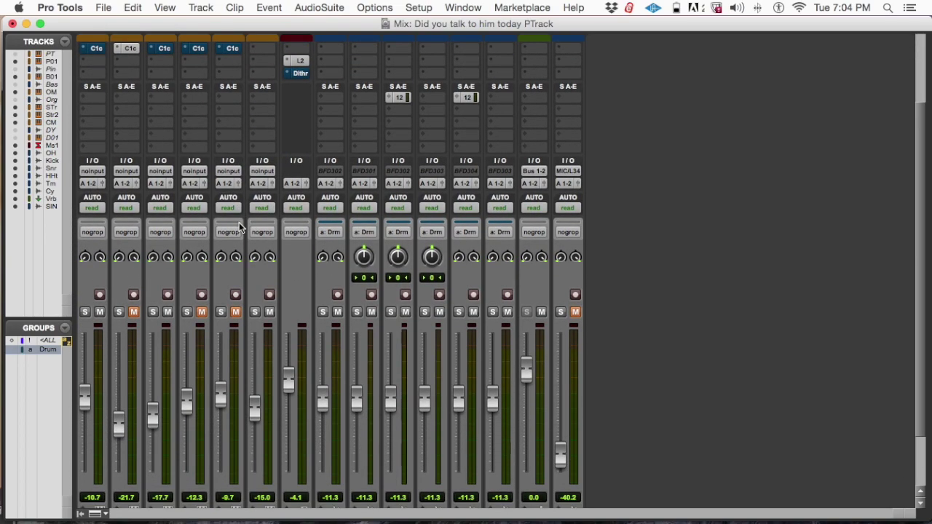
scroll(273, 243, down, 2)
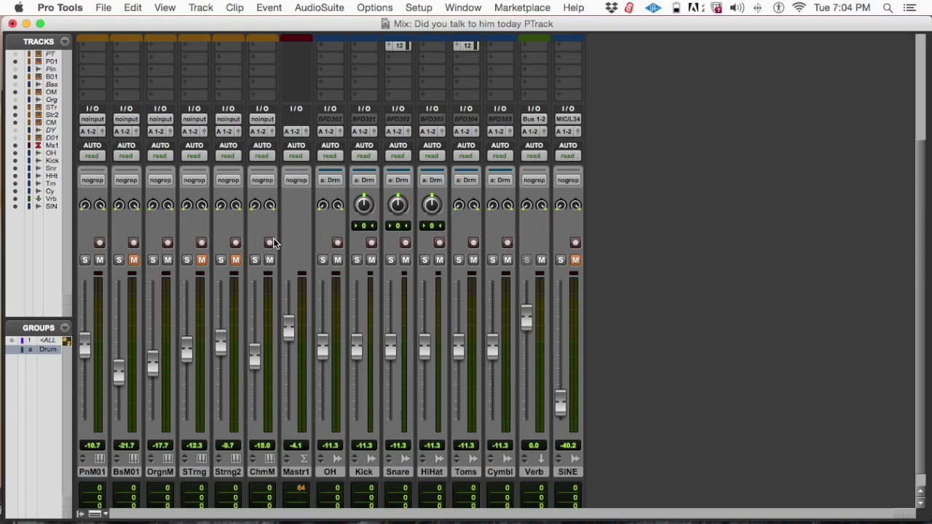
scroll(181, 233, up, 5)
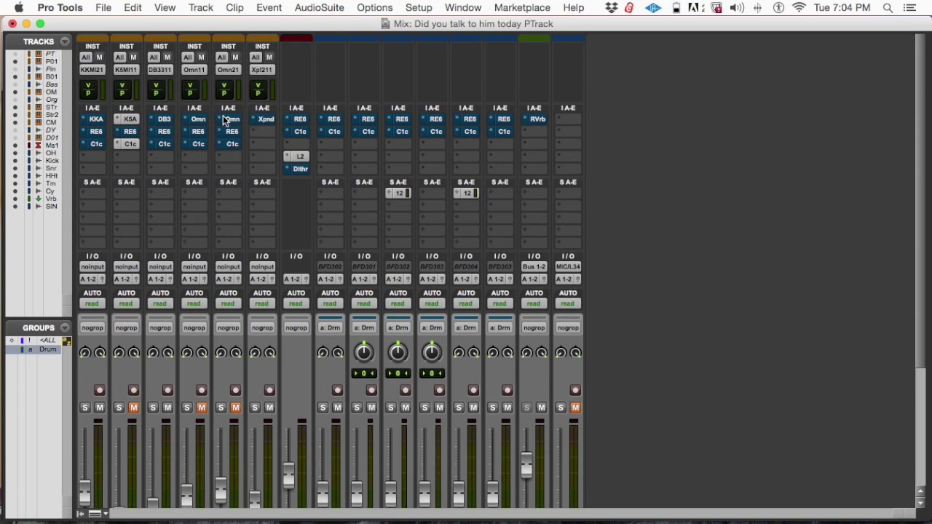
ctrl+super+click(268, 119)
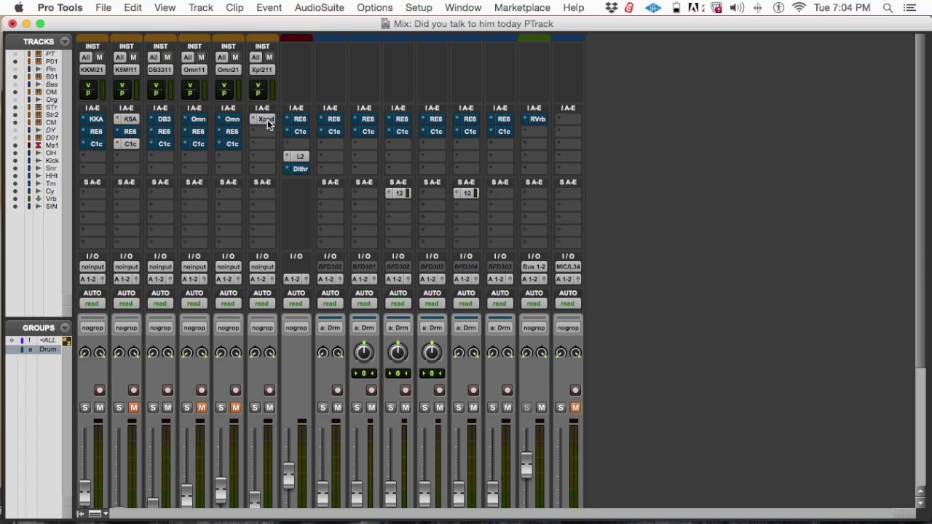
ctrl+super+click(196, 120)
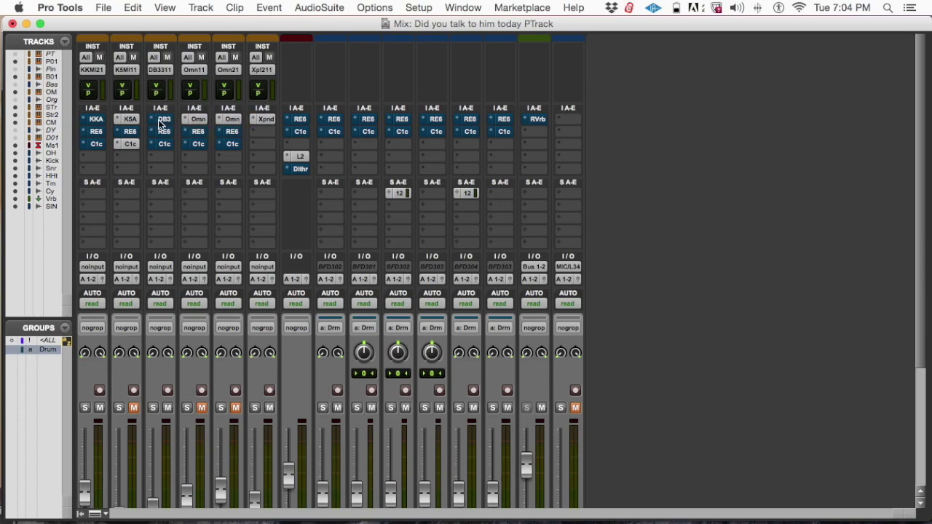
ctrl+super+click(158, 119)
ctrl+super+click(94, 120)
- Try a threshold of 0.0 in Master 1's L2 UltraMaximizer, undo it, and leave the plug-in bypassed
drag(921, 307, 910, 348)
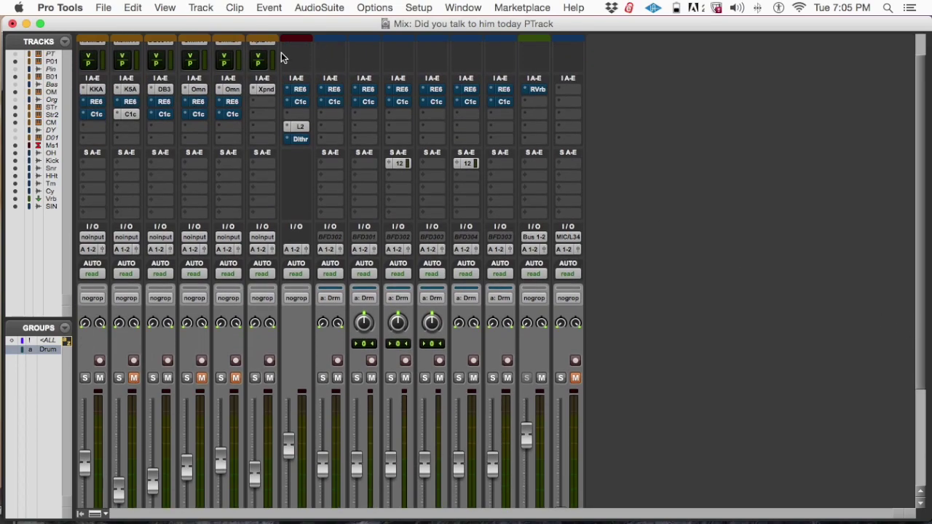
click(301, 128)
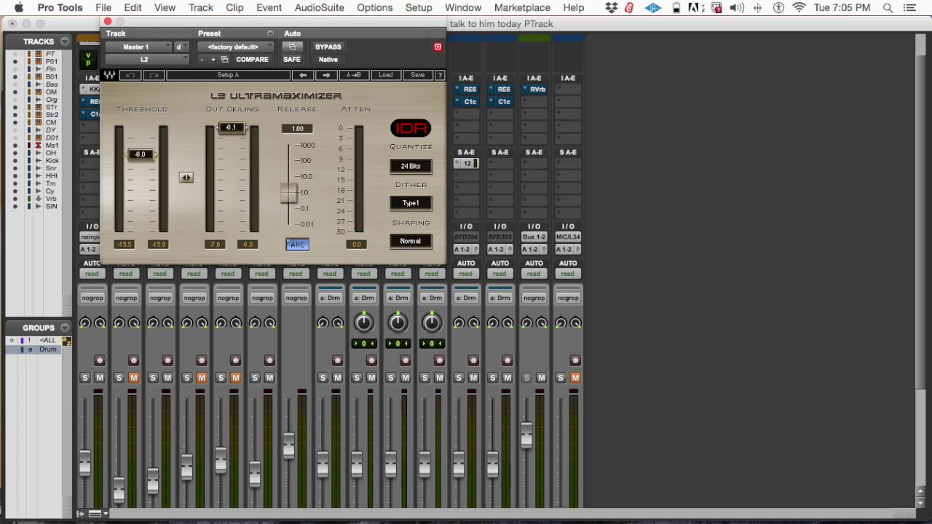
drag(140, 154, 140, 128)
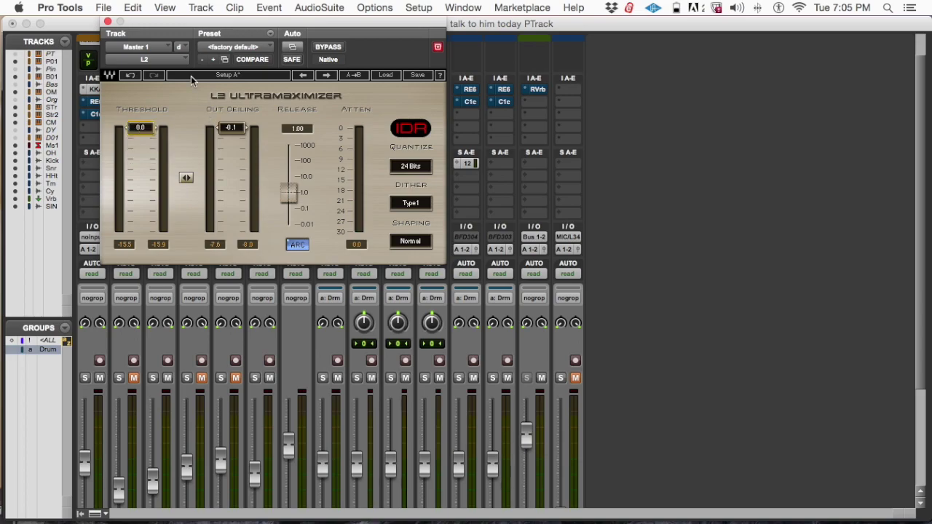
click(131, 75)
click(108, 22)
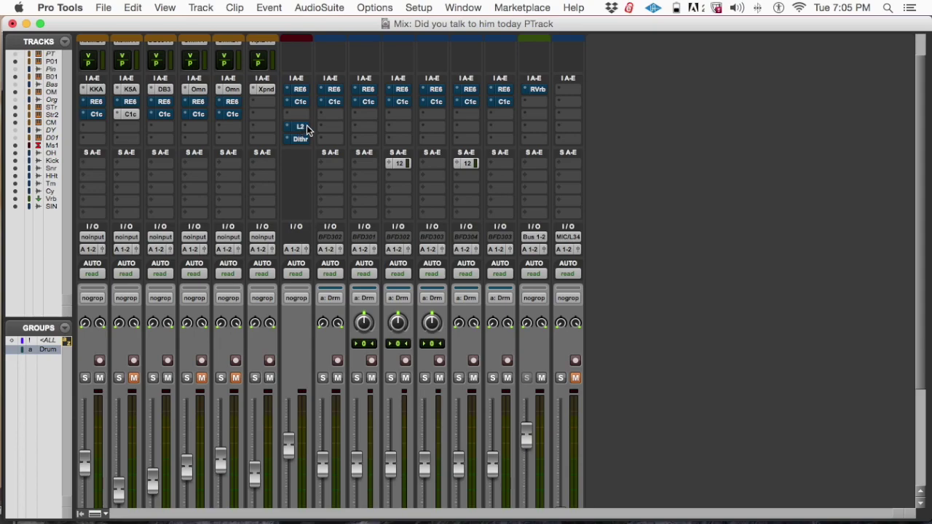
- Look over the mixer's channel strips, return to the Edit window and play the session from 23|2|480
drag(919, 306, 920, 383)
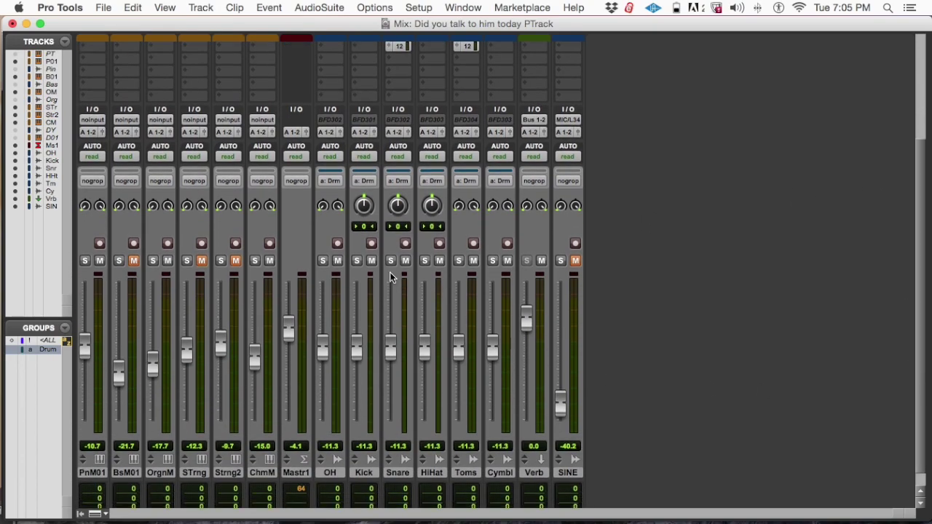
scroll(386, 271, up, 4)
drag(922, 183, 919, 239)
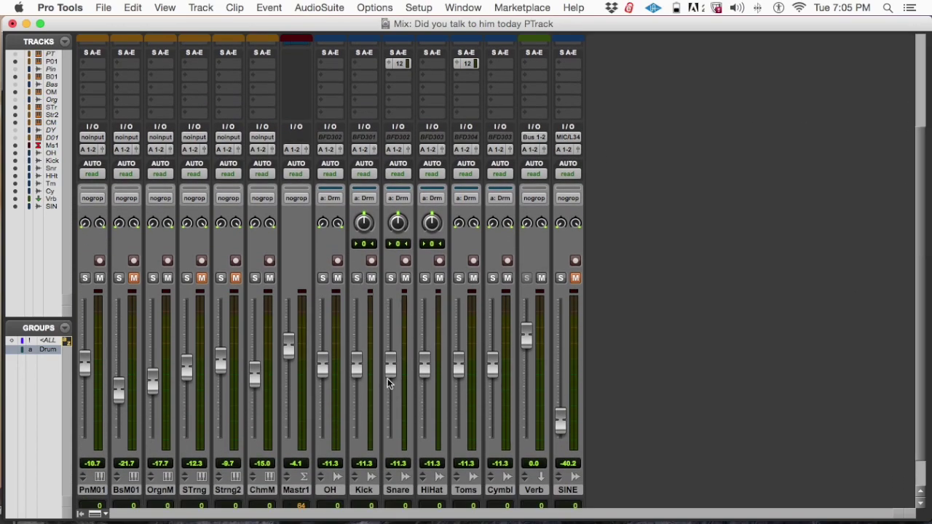
key(super+equal)
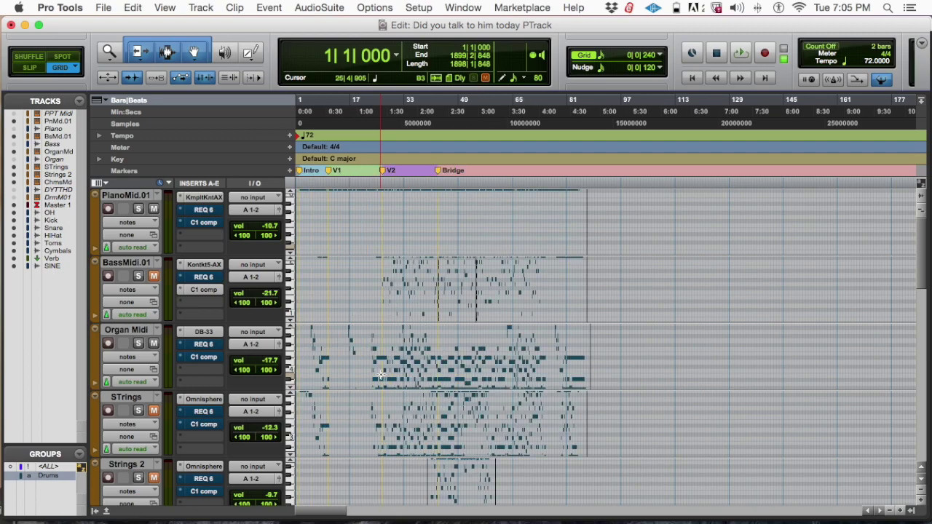
key(super+bracketright)
key(super+bracketright)
drag(382, 106, 364, 106)
click(613, 124)
click(601, 126)
click(599, 126)
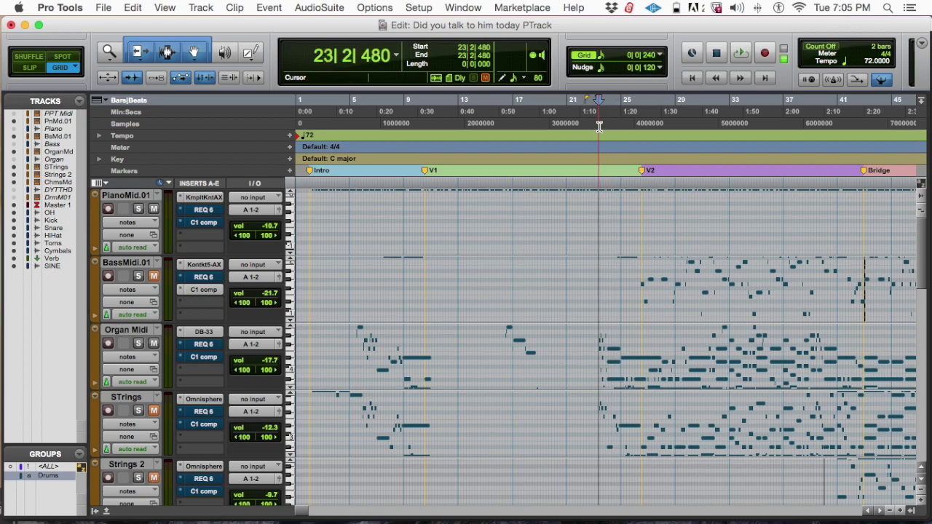
key(space)
click(580, 250)
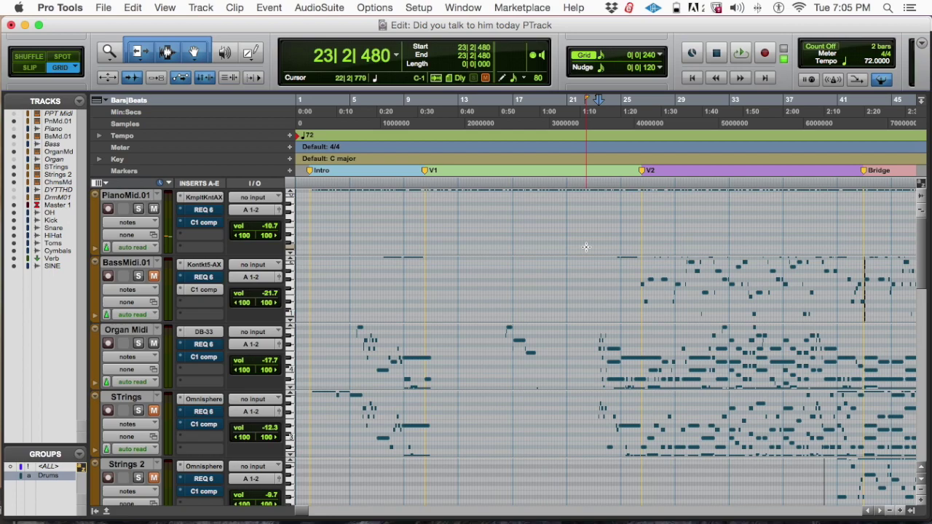
- Examine the Organ Midi and STrings notes around bar 23 close up and in the wider arrangement
click(618, 114)
click(613, 114)
click(603, 111)
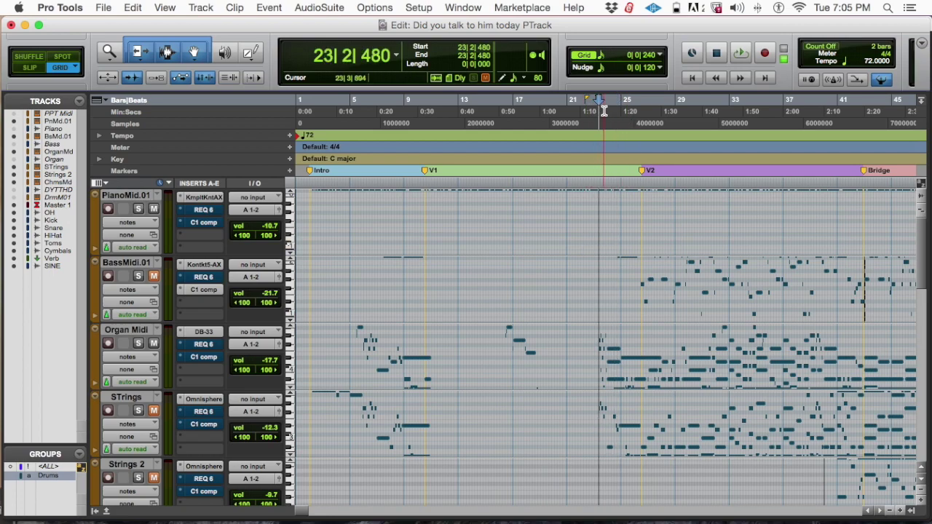
key(super+bracketright)
key(super+bracketright)
key(super+bracketright)
key(super+bracketright)
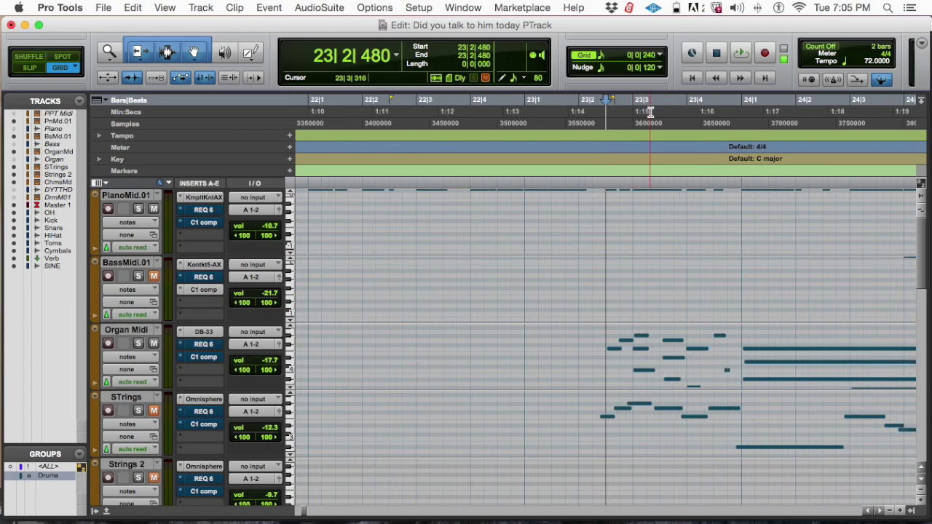
key(super+bracketleft)
key(super+bracketleft)
key(super+bracketleft)
key(super+bracketleft)
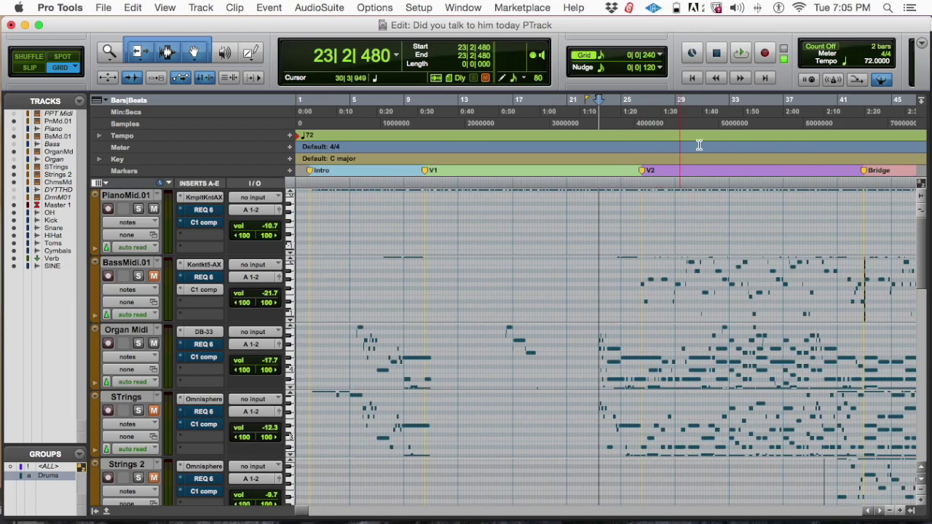
- Switch to QuickTime Player and back to Pro Tools, placing the edit cursor at 23|4|480
mouse_move(718, 518)
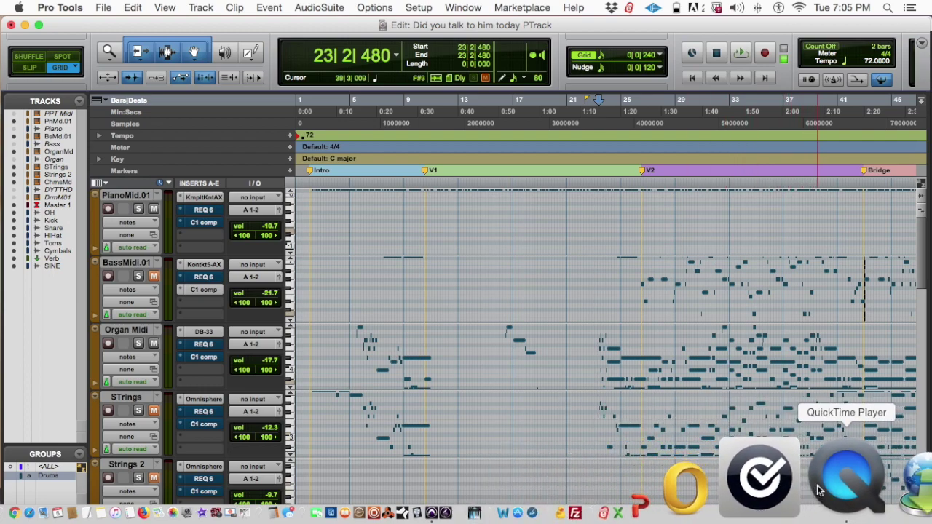
click(819, 490)
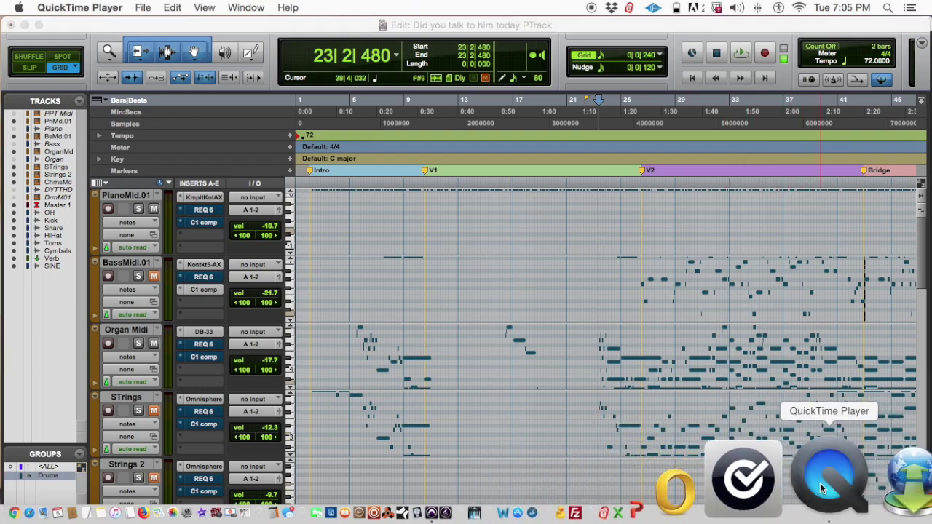
click(605, 120)
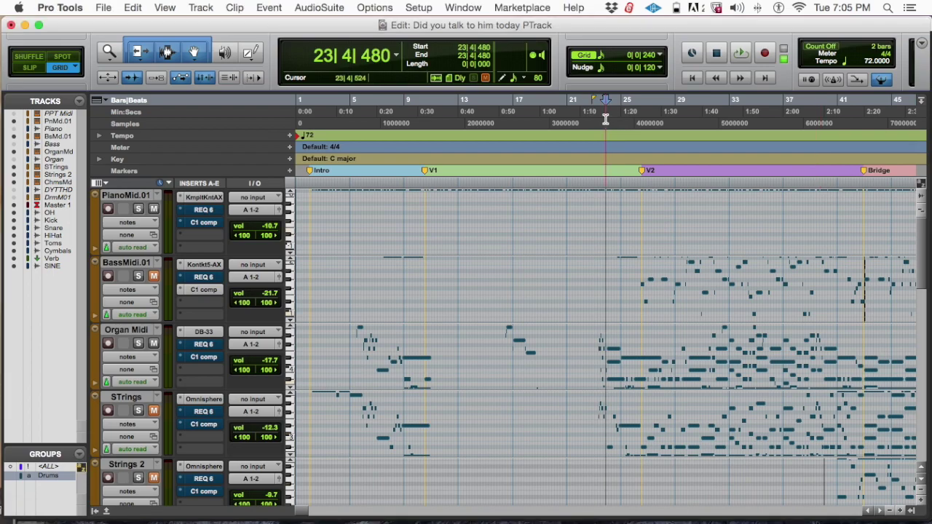
- Examine the MIDI notes on either side of the V2 marker and the plug-in inserts in the mixer
key(super+bracketright)
key(super+bracketright)
key(super+bracketright)
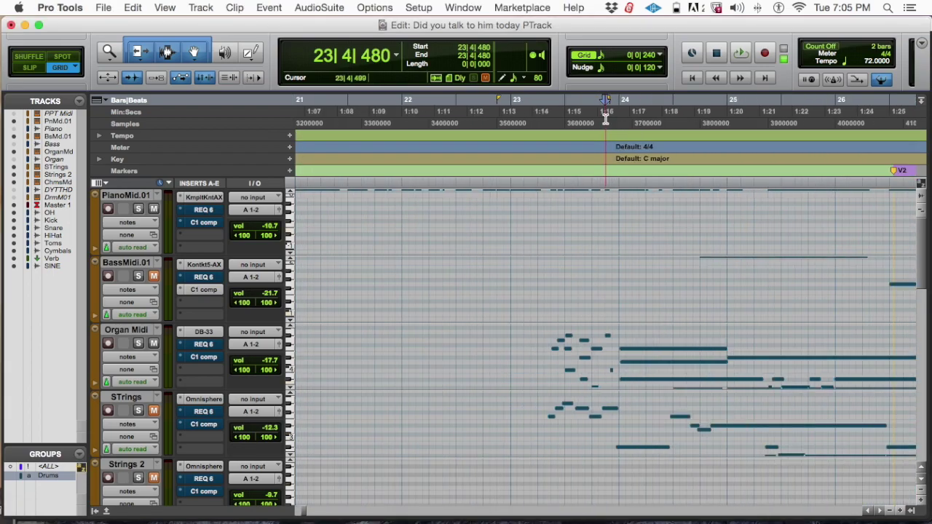
key(super+bracketleft)
scroll(623, 173, right, 5)
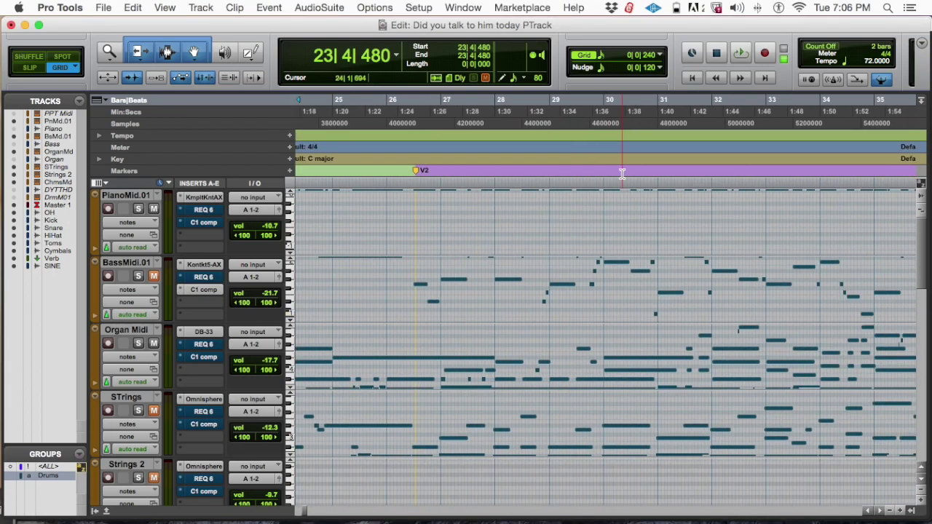
scroll(623, 173, left, 3)
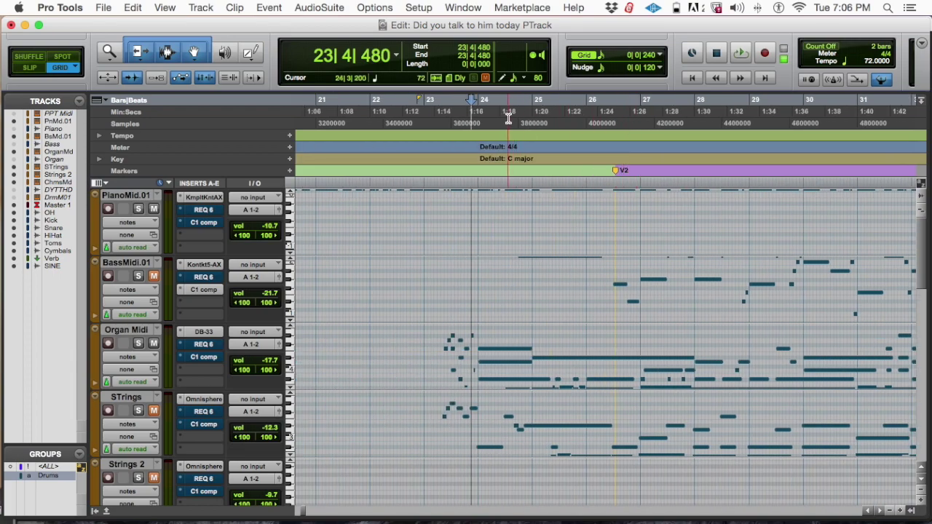
key(super+equal)
scroll(192, 169, up, 3)
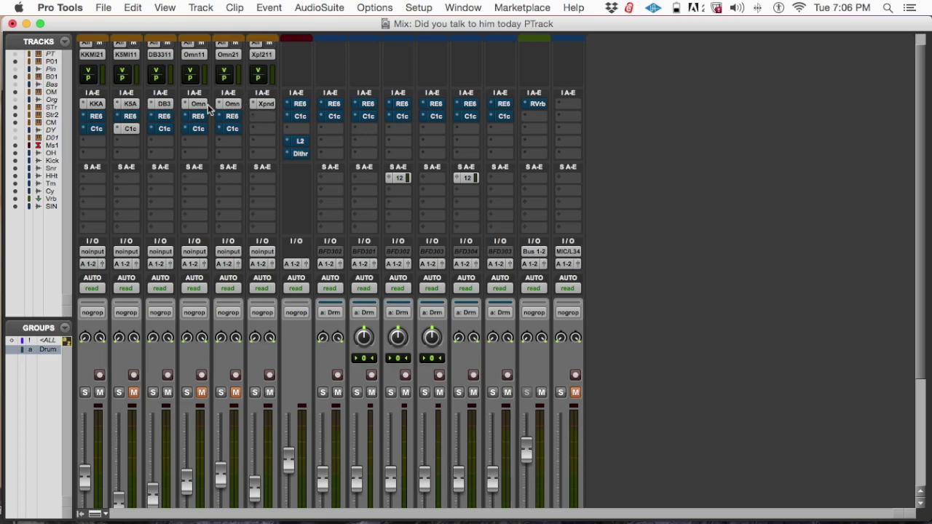
- Play the session from 23|2|480 in the Edit window and dismiss the error dialog
key(super+equal)
click(455, 118)
click(478, 110)
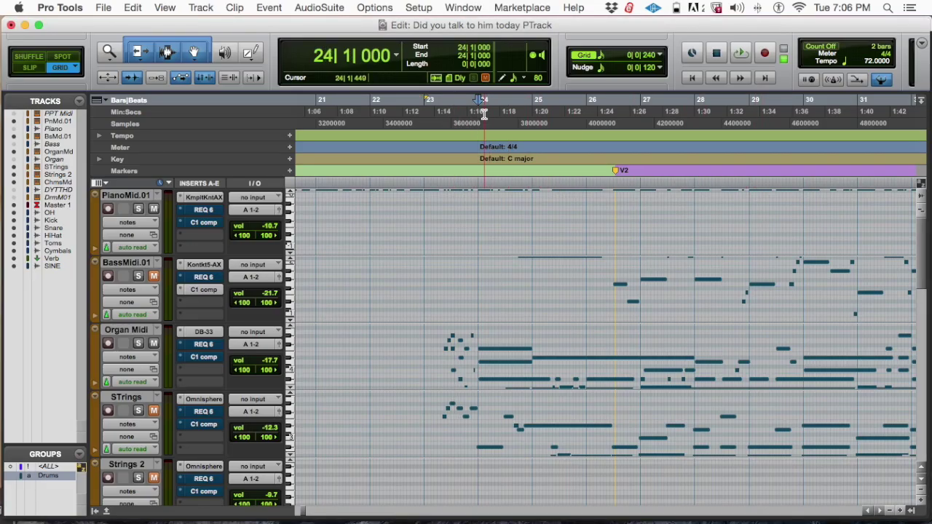
key(super+bracketright)
key(super+bracketright)
click(471, 118)
key(space)
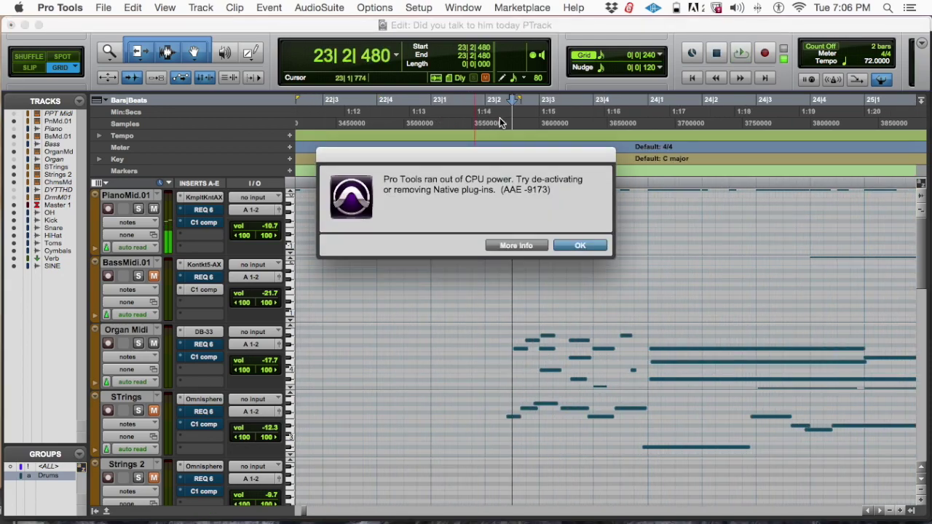
click(577, 248)
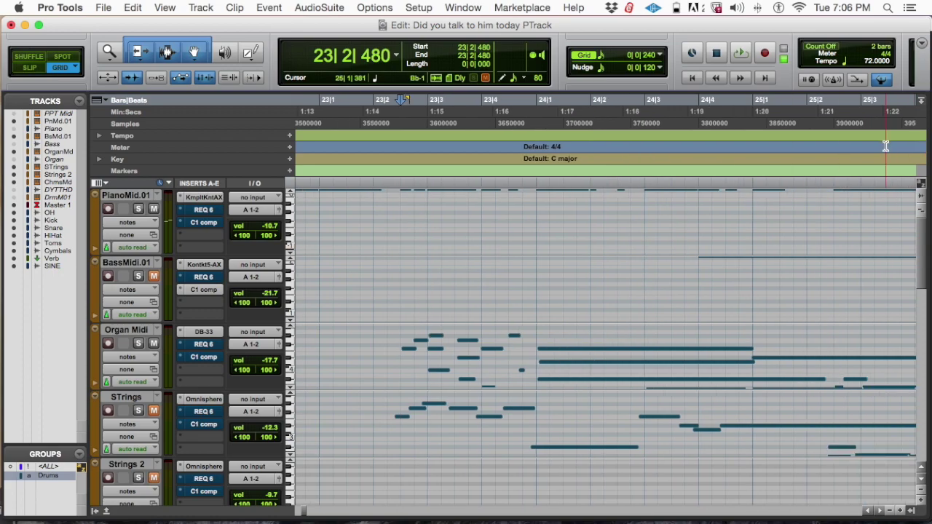
- Play the session briefly from 25|2|720, just before the V2 marker, and stop playback
scroll(656, 291, right, 5)
click(774, 117)
key(space)
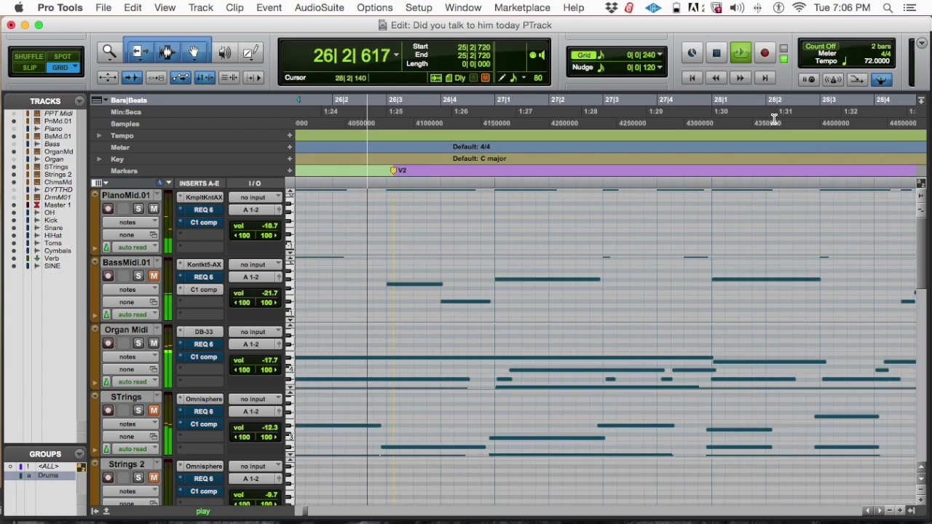
key(space)
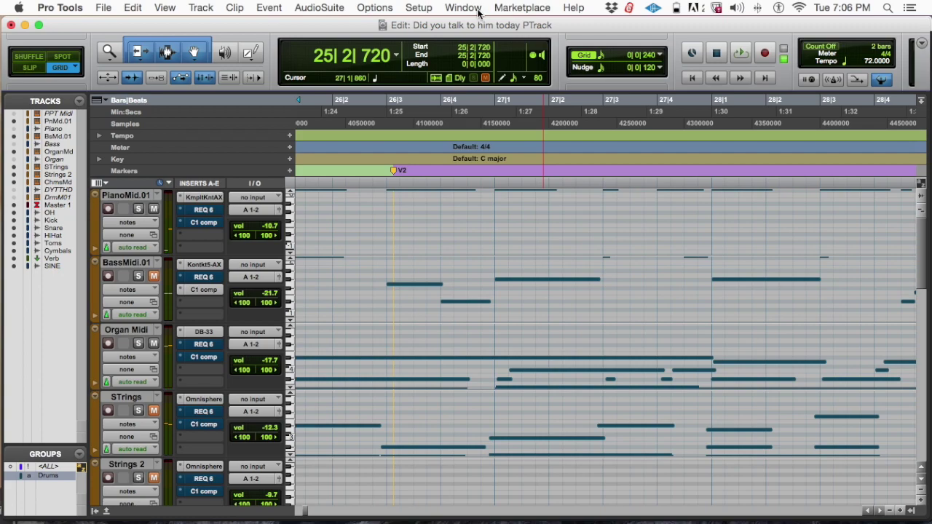
- Check the hardware buffer size options in the Playback Engine settings, keeping 1024 Samples
click(475, 11)
mouse_move(426, 12)
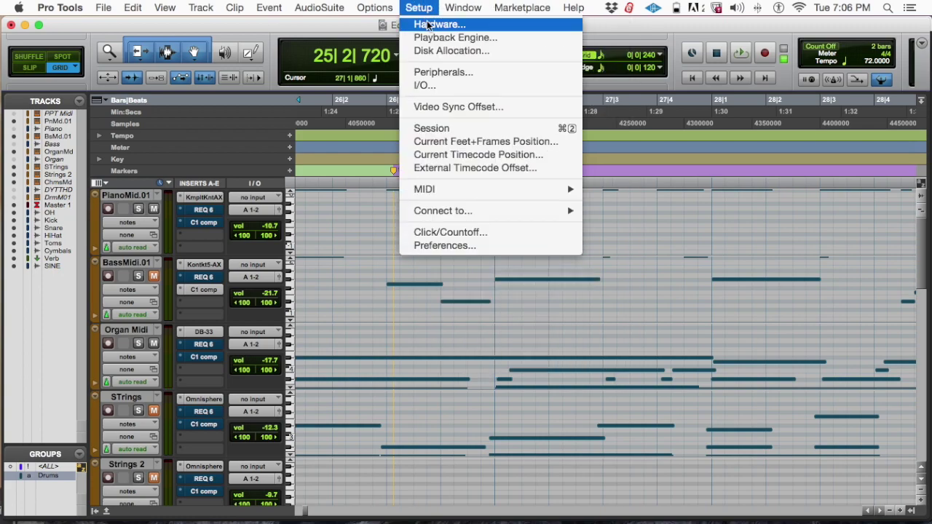
click(433, 37)
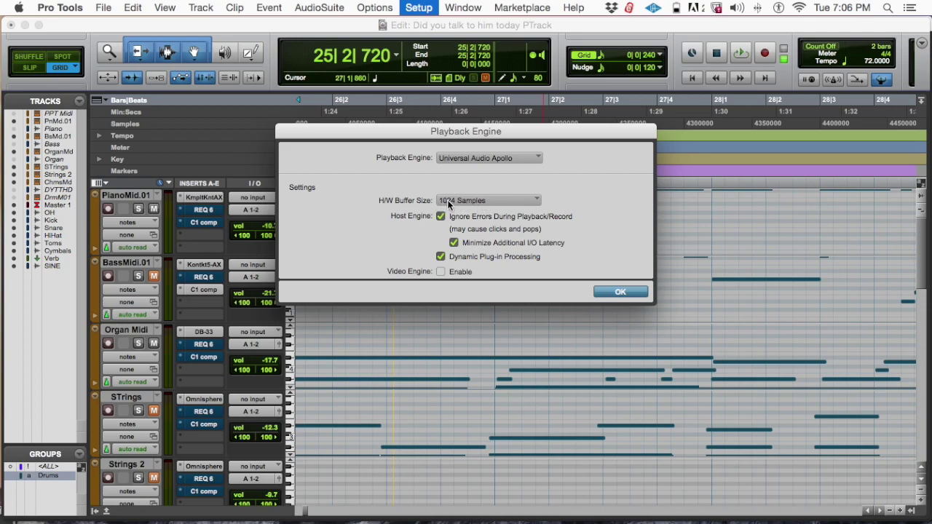
click(448, 204)
click(400, 206)
click(460, 205)
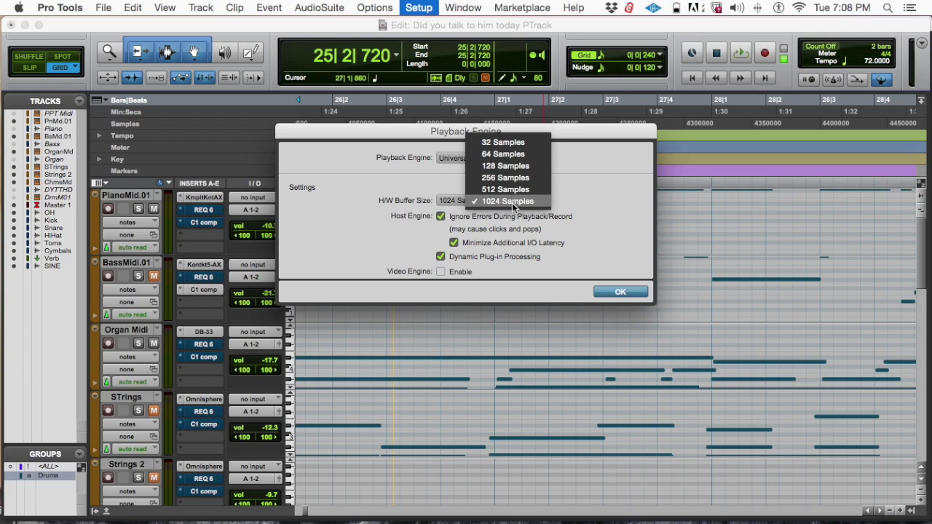
click(362, 184)
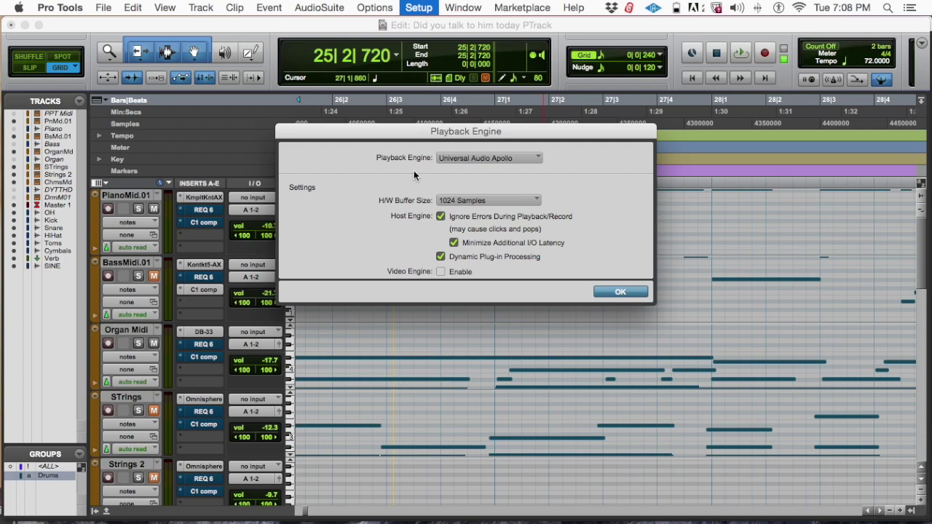
click(472, 200)
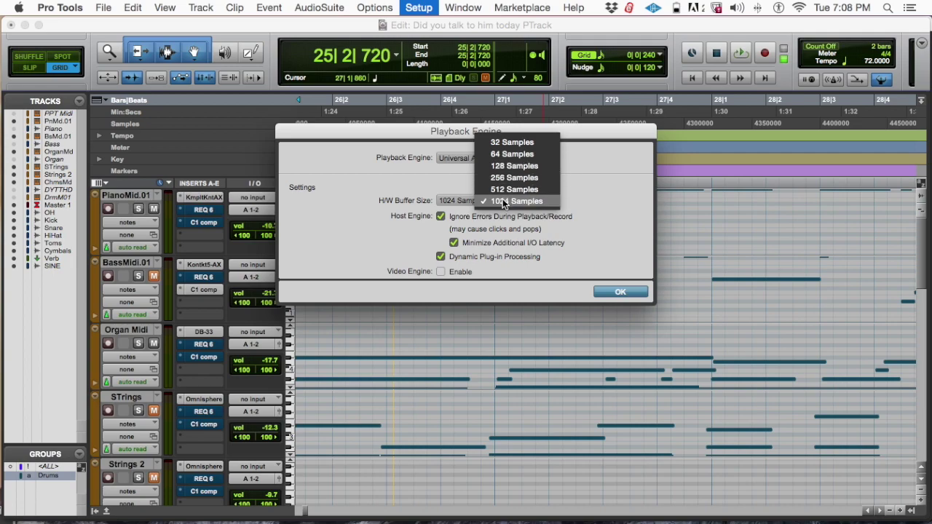
click(619, 290)
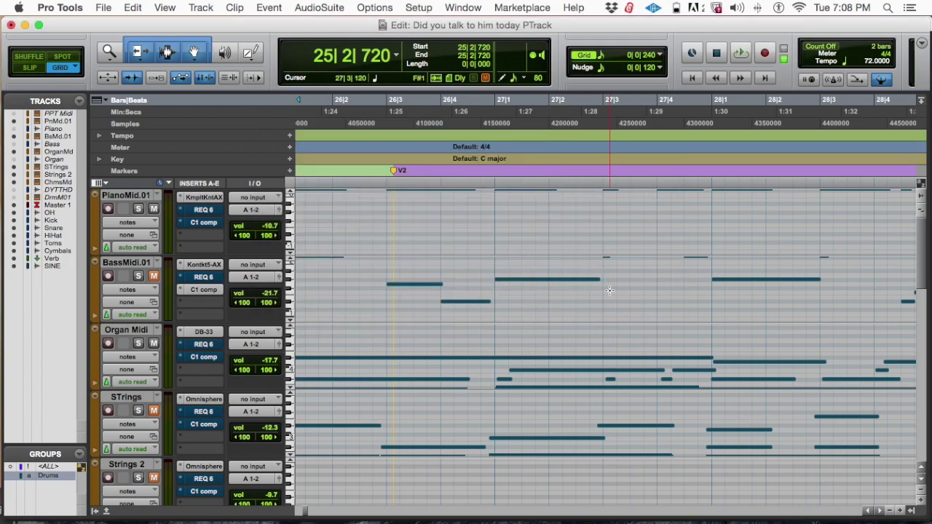
- Place the edit cursor at 23|2|480 and start playback from there
key(r)
key(r)
key(r)
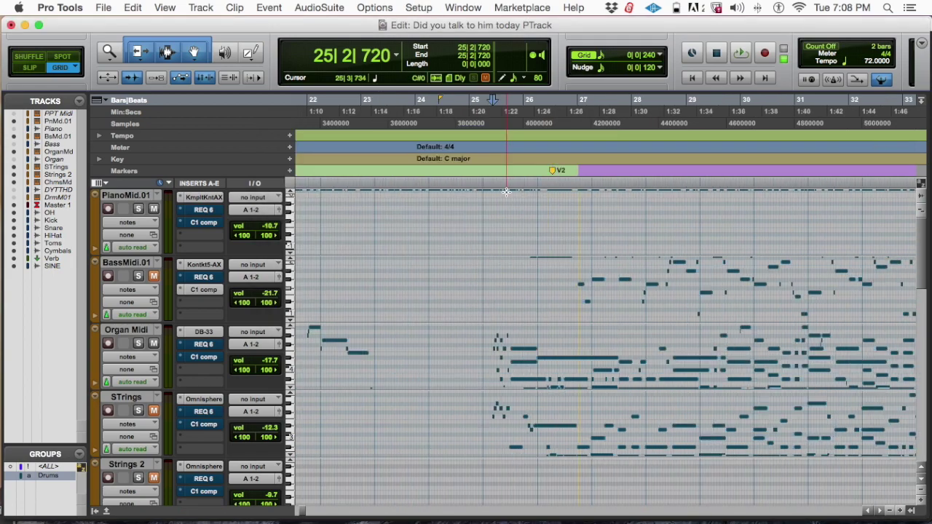
click(500, 136)
click(503, 131)
click(501, 128)
click(495, 125)
click(494, 125)
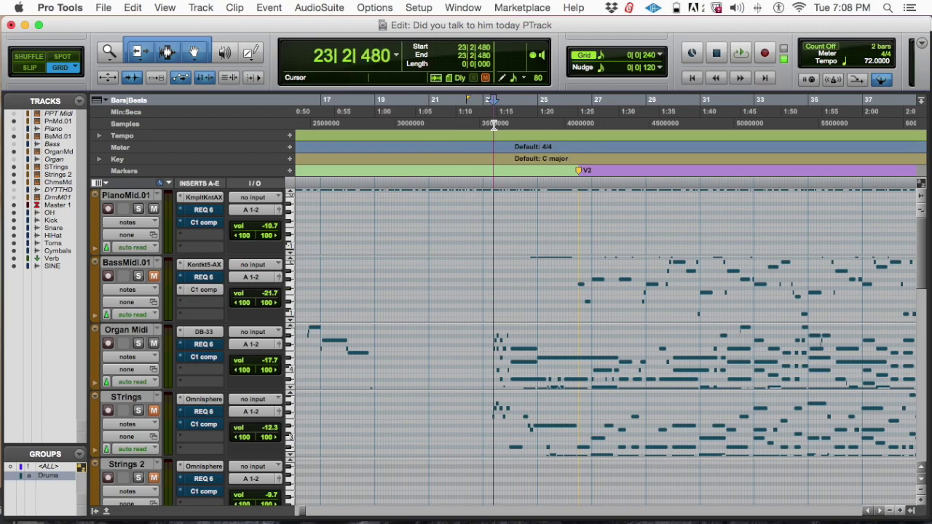
key(t)
key(t)
key(t)
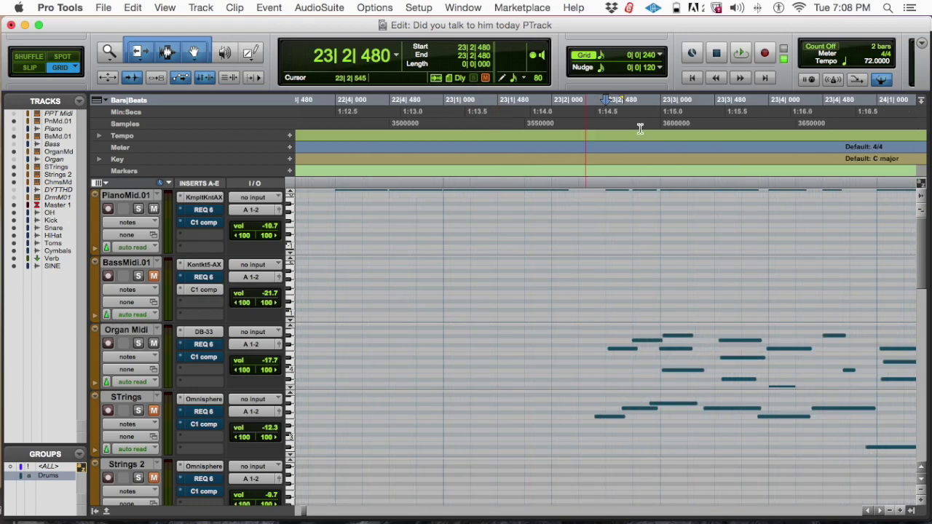
key(t)
key(space)
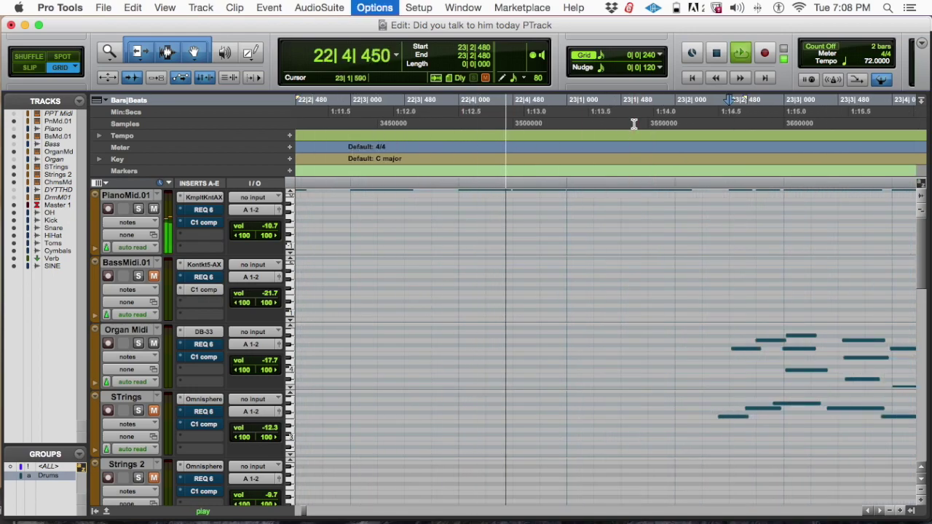
- Raise the Master 1 fader to -2.0 dB in the mixer and unmute the BassMidi.01 and STrings tracks
key(super+equal)
scroll(634, 230, down, 5)
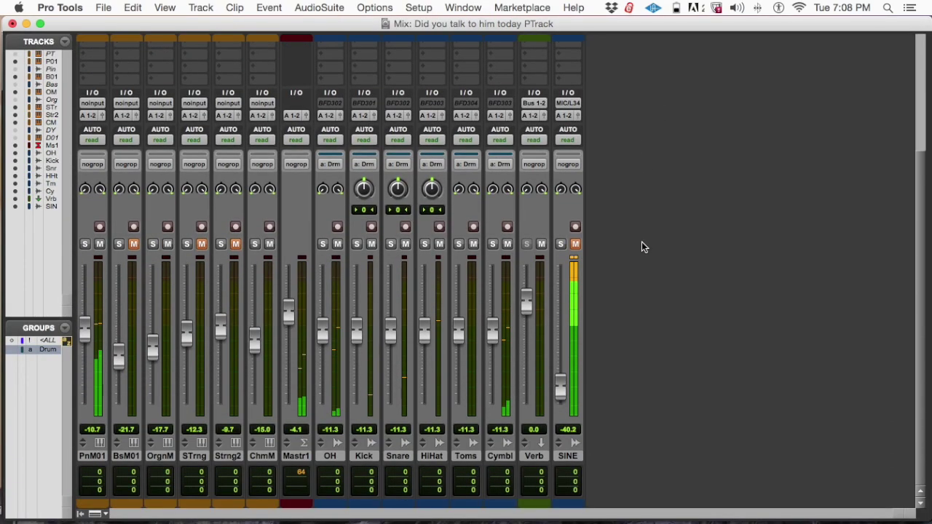
click(288, 311)
mouse_move(286, 310)
mouse_down()
mouse_move(294, 286)
mouse_move(285, 303)
mouse_up()
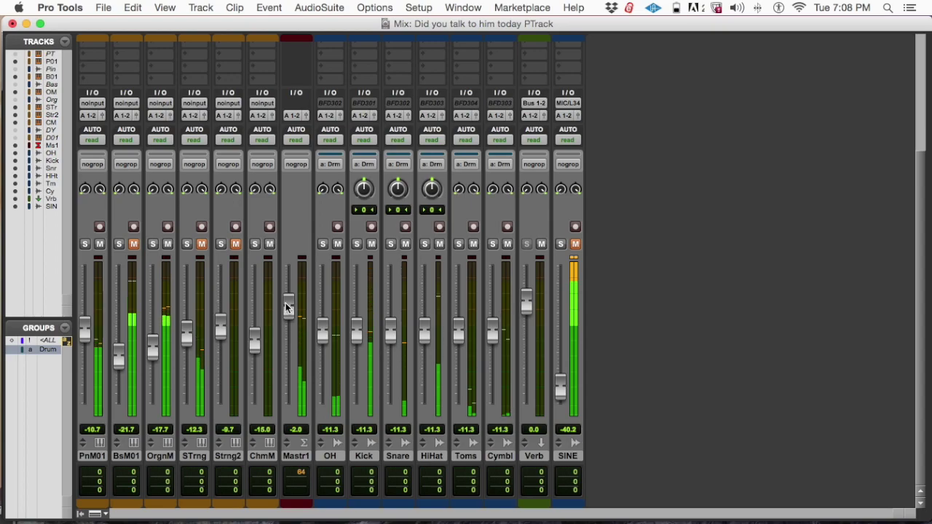
click(133, 244)
click(202, 244)
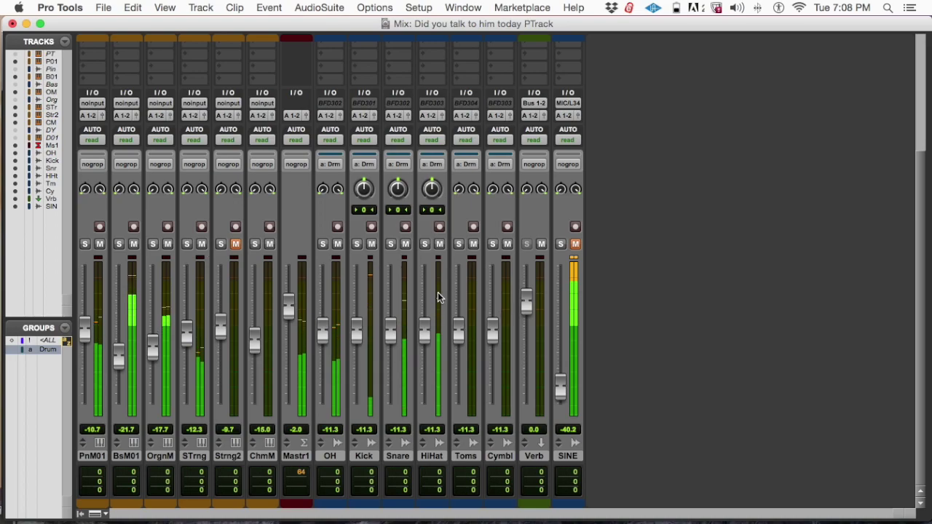
- View the whole arrangement in the Edit window during playback and stop the transport
key(super+equal)
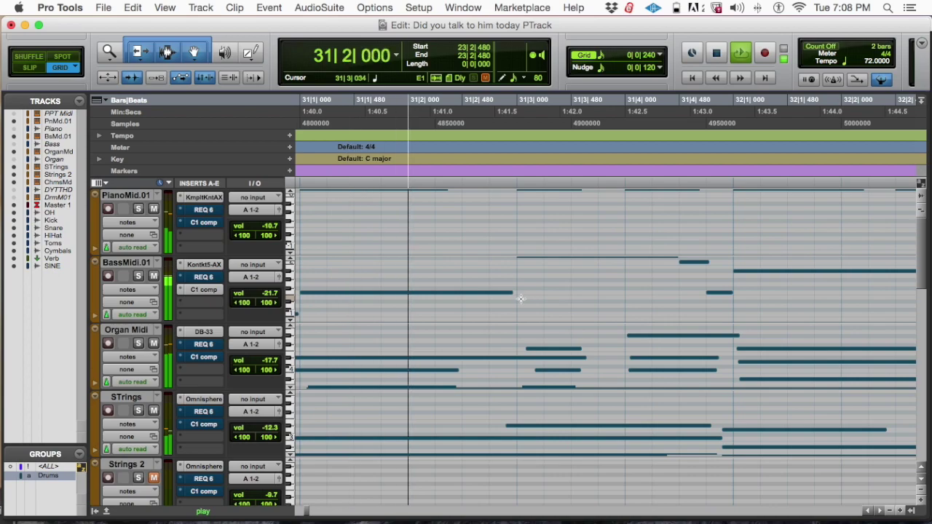
key(super+bracketleft)
key(super+bracketleft)
key(super+bracketleft)
key(super+bracketleft)
key(super+bracketleft)
key(super+bracketleft)
key(super+bracketleft)
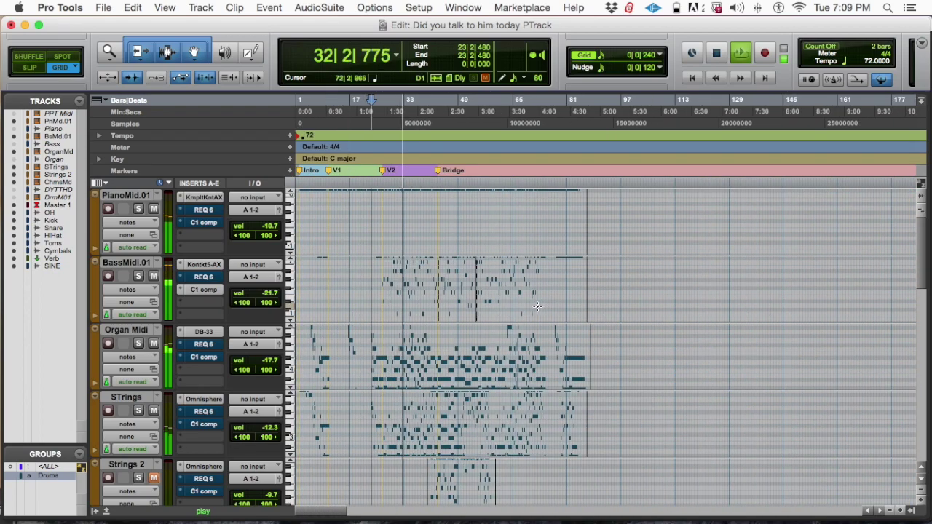
key(space)
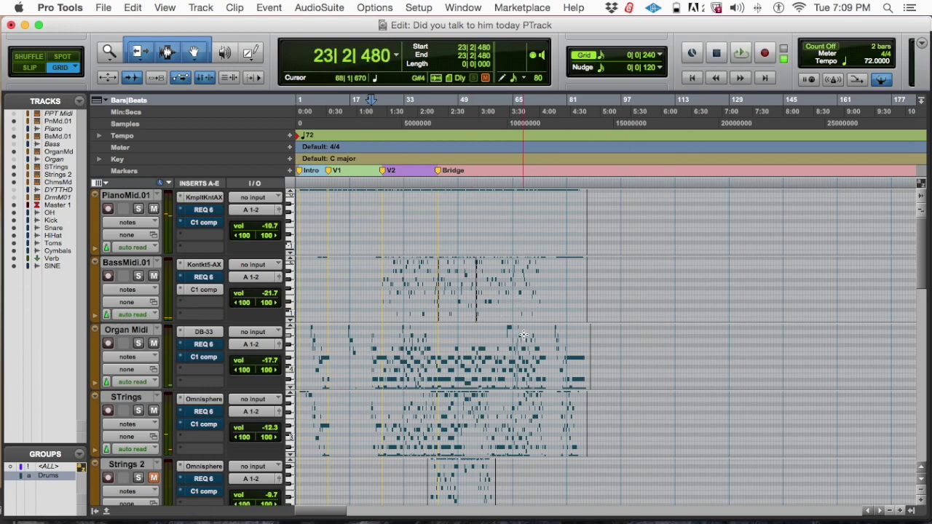
- Activate the <ALL> group in the mixer and pull every track fader down to the minimum together
key(super+equal)
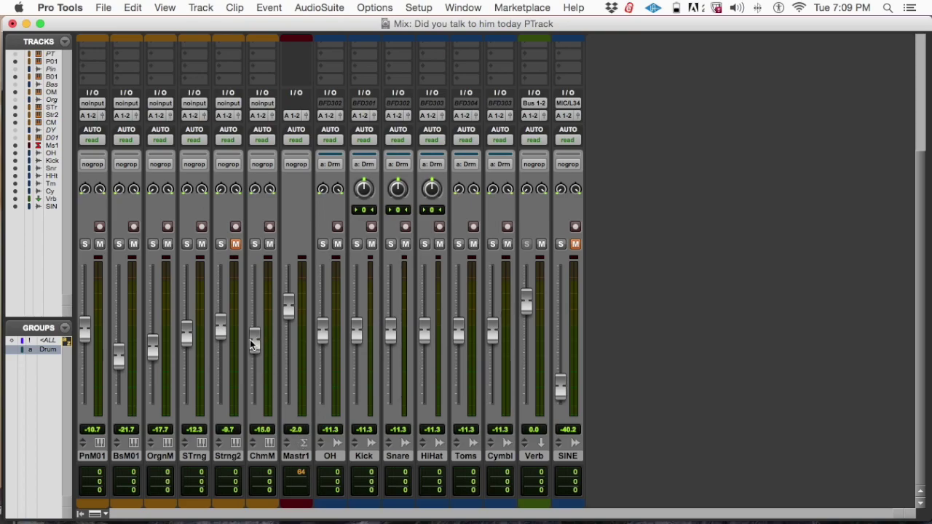
key(shift+1)
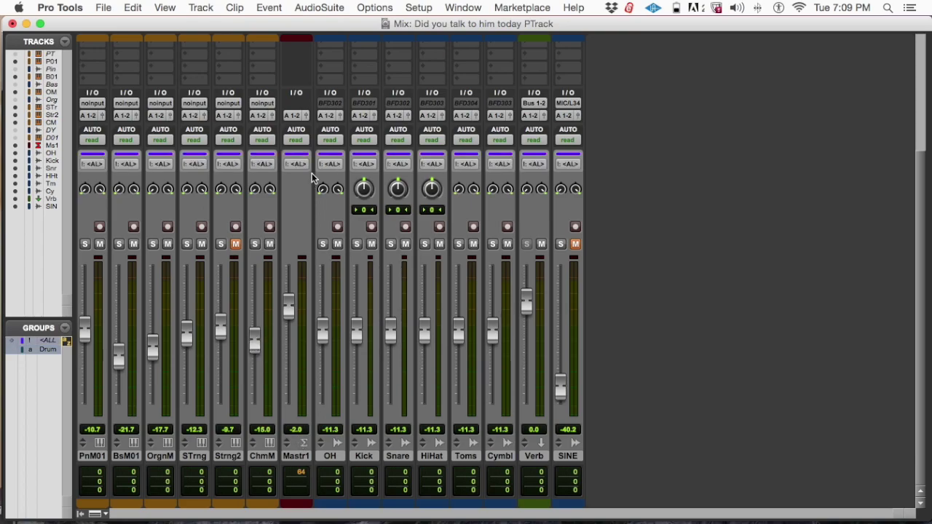
click(253, 335)
click(257, 336)
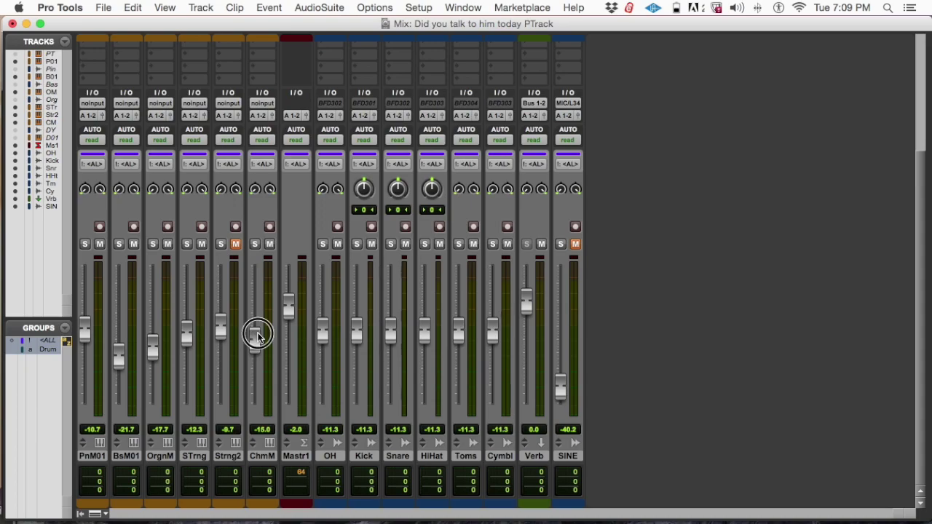
drag(256, 335, 255, 472)
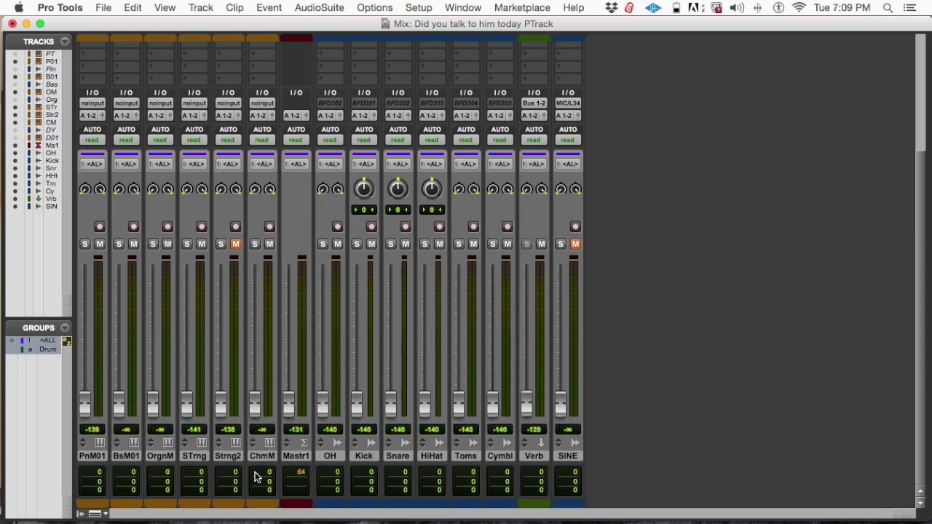
- Deactivate the <ALL> group and set the Master 1 fader alone to -2.0 dB
key(shift+1)
alt+click(290, 411)
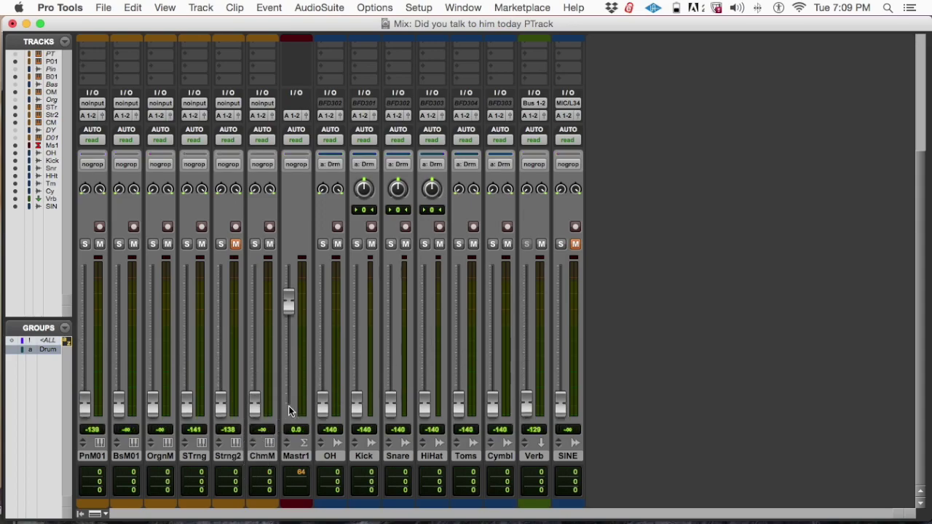
drag(290, 306, 288, 309)
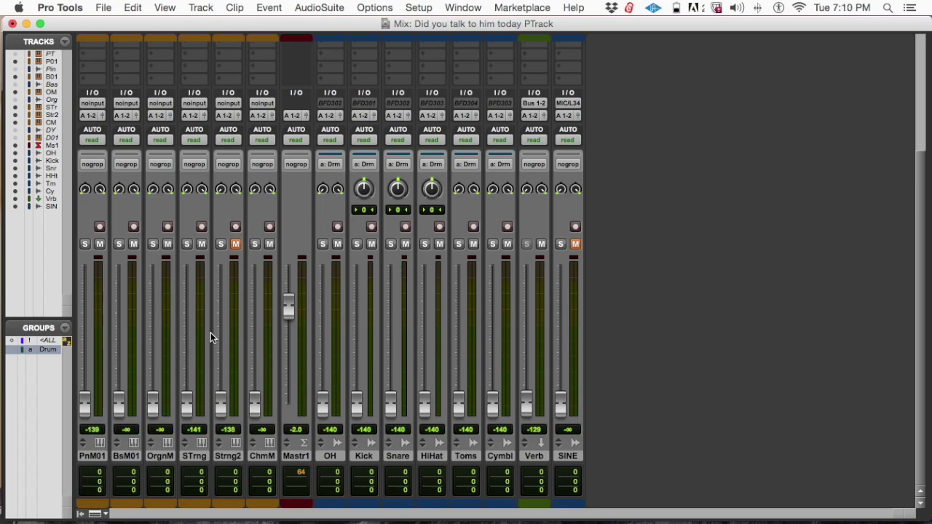
- Play the session with the track faders down, checking the mixer meters and the notes around V2
key(space)
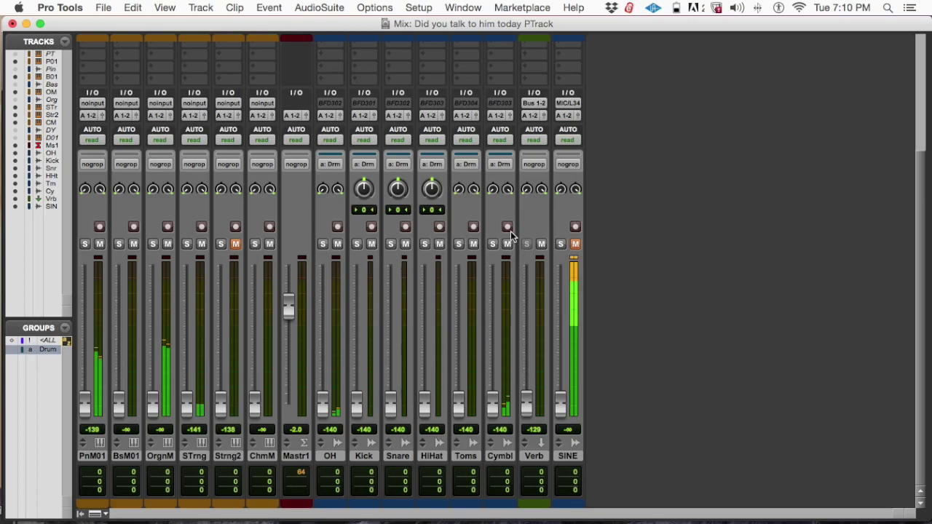
key(super+equal)
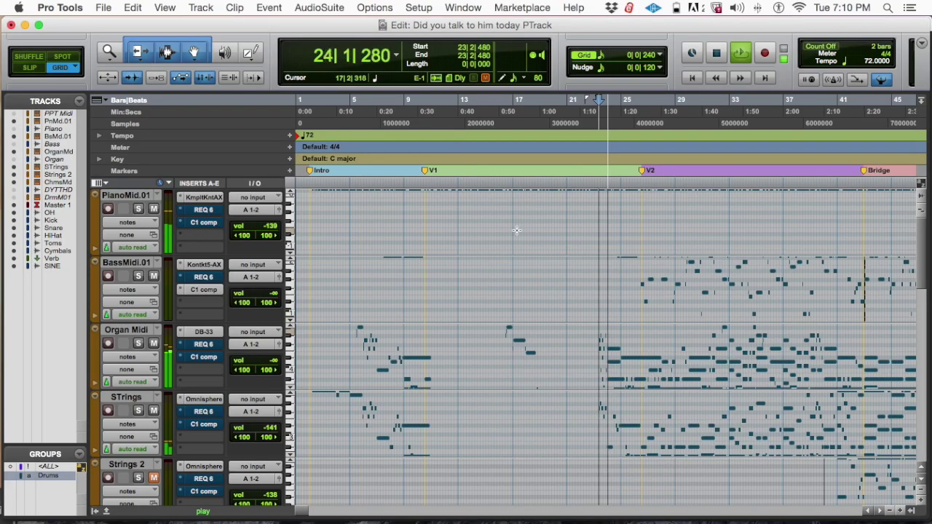
key(super+bracketright)
key(super+bracketright)
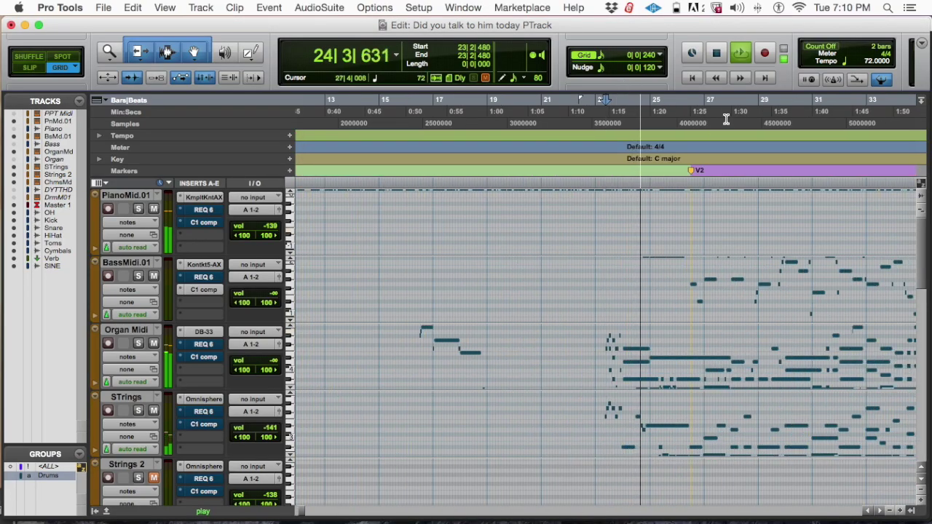
key(super+equal)
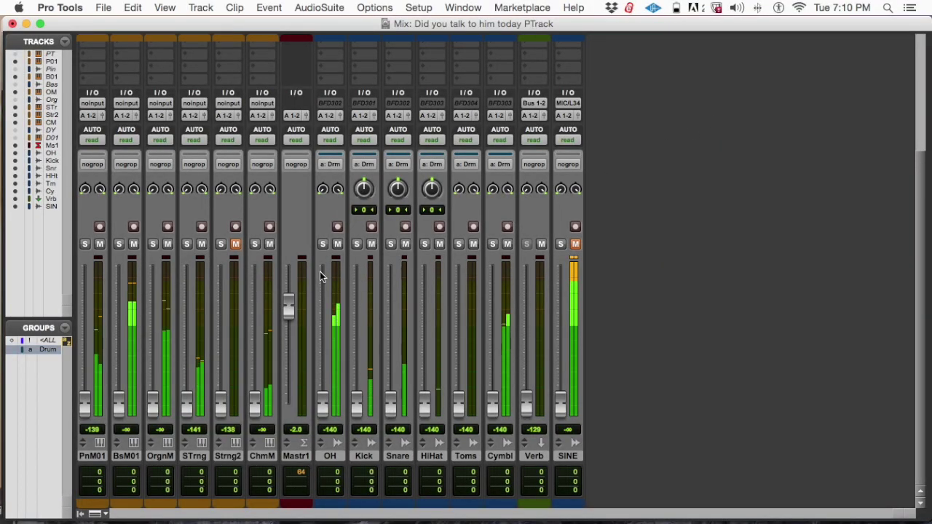
key(super+equal)
key(super+bracketleft)
key(super+bracketleft)
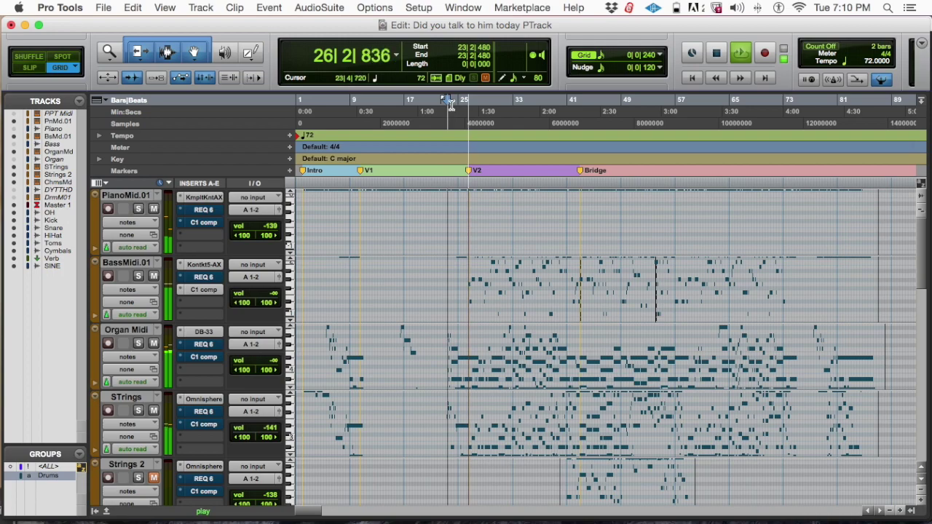
- Replay from 24|2|720 and from 23|2|000, and stop playback
click(456, 107)
click(451, 109)
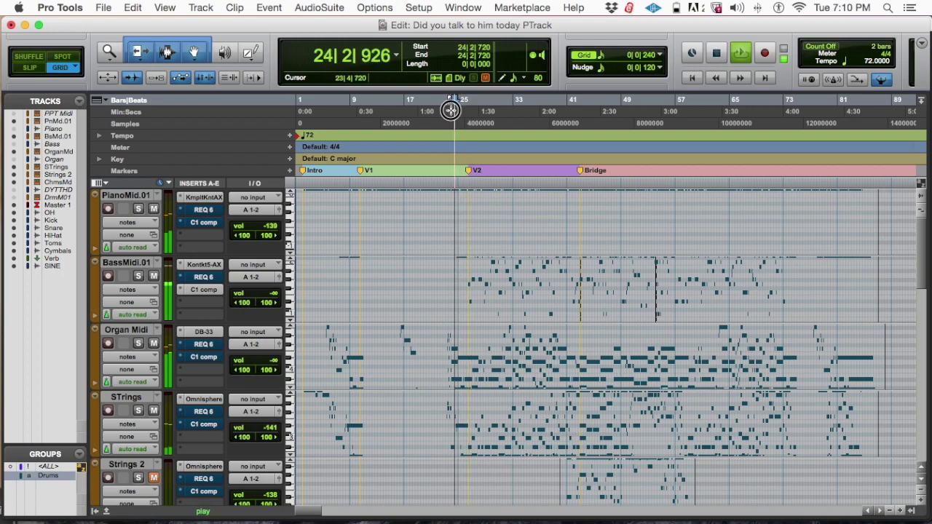
click(450, 112)
click(446, 112)
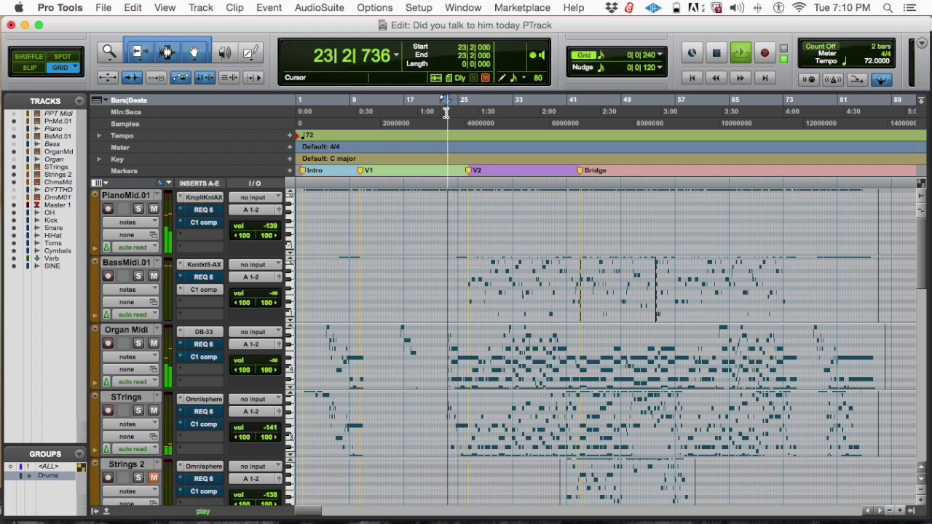
key(space)
- Place the edit cursor at 23|2|480, where the Organ Midi notes begin, and bring up the mixer
key(super+bracketright)
key(super+bracketright)
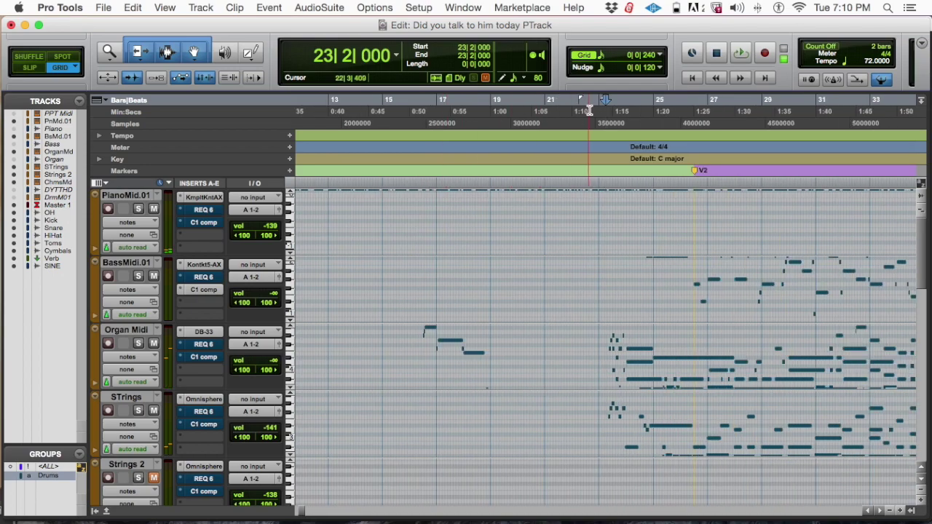
click(609, 111)
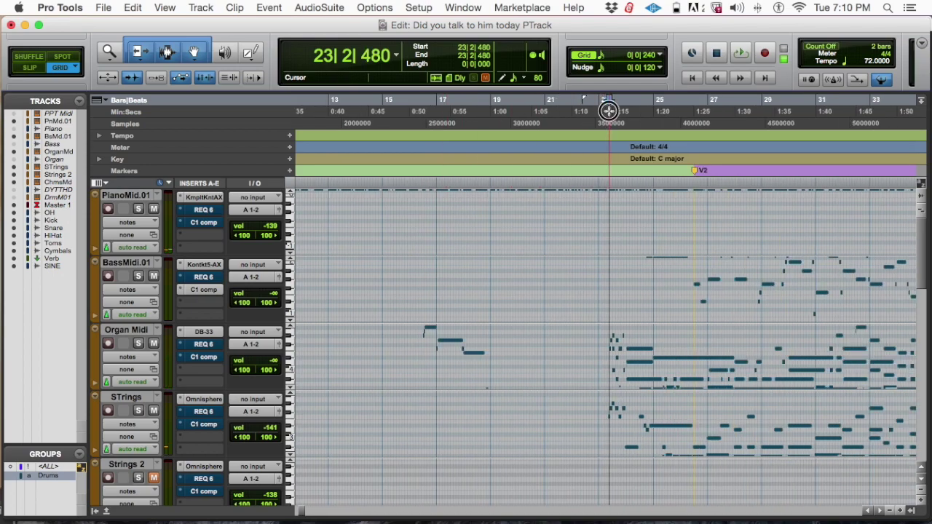
key(super+bracketright)
key(super+bracketright)
key(super+bracketright)
key(super+bracketright)
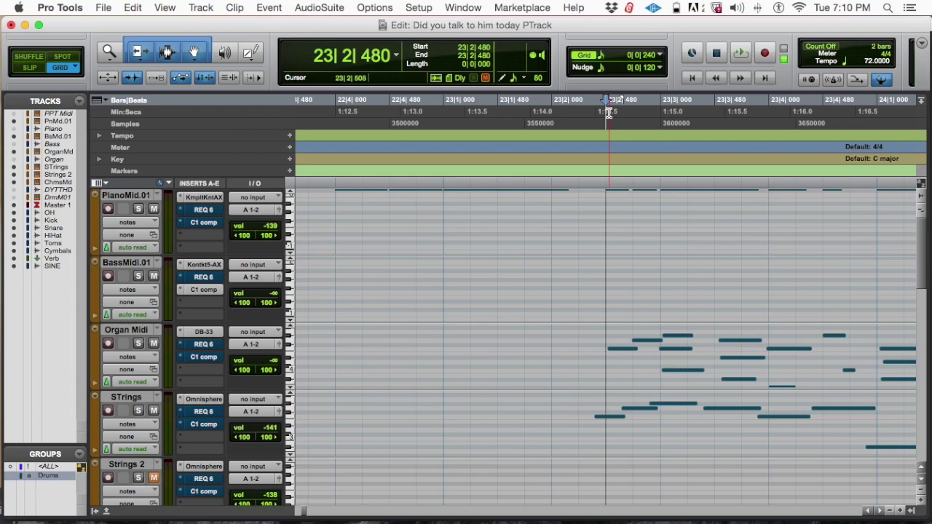
key(super+equal)
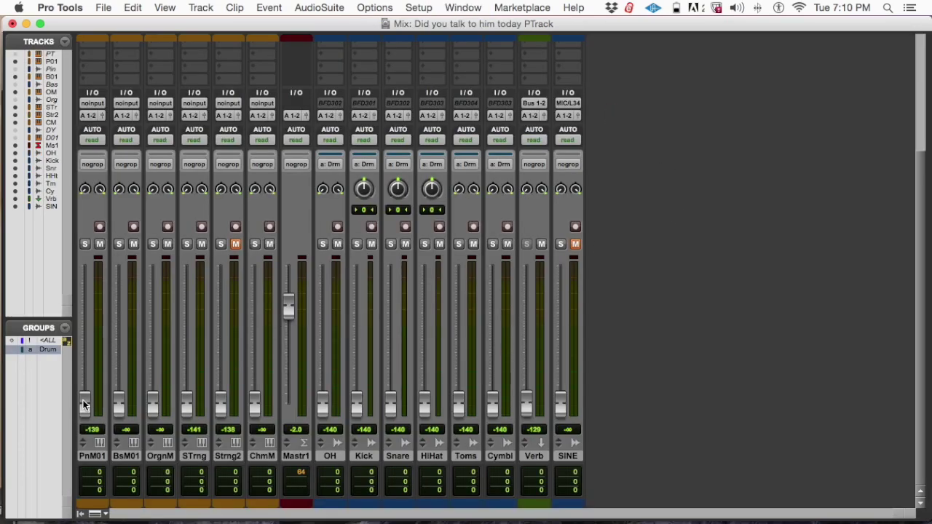
- Raise the PnM01 piano fader to -12.1 dB during playback
drag(85, 405, 83, 429)
drag(89, 398, 92, 332)
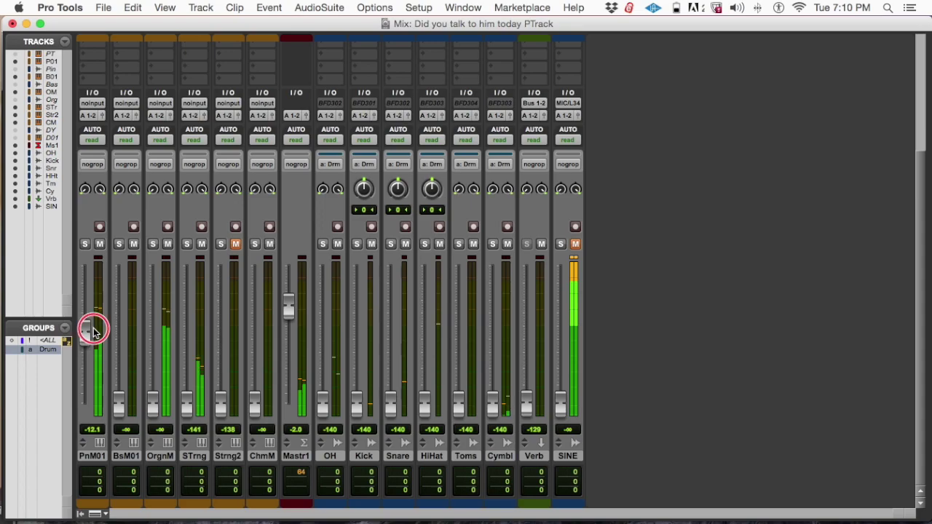
- Stop playback and place the edit cursor at 45|2|000, just after the Bridge marker
key(super+equal)
key(super+bracketleft)
key(super+bracketleft)
key(super+bracketleft)
key(super+bracketleft)
key(super+bracketleft)
key(super+bracketleft)
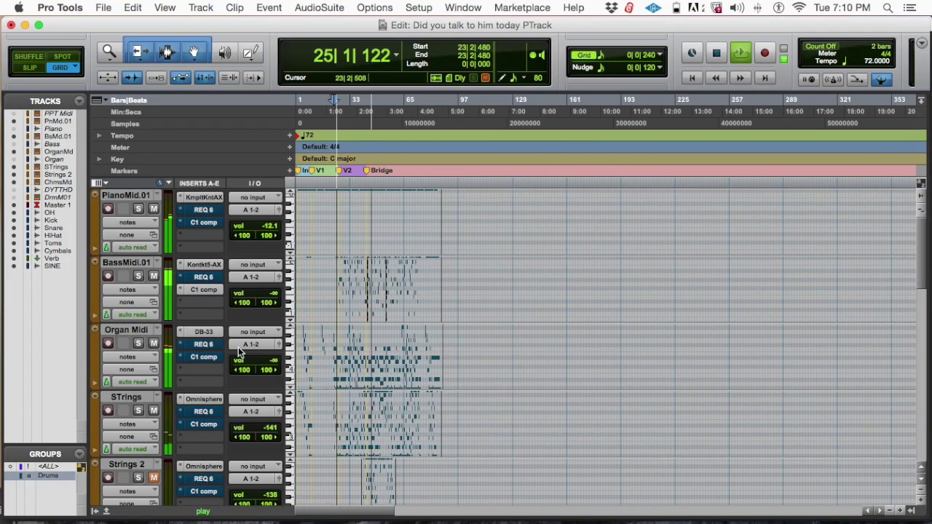
key(space)
click(450, 109)
click(446, 109)
click(436, 109)
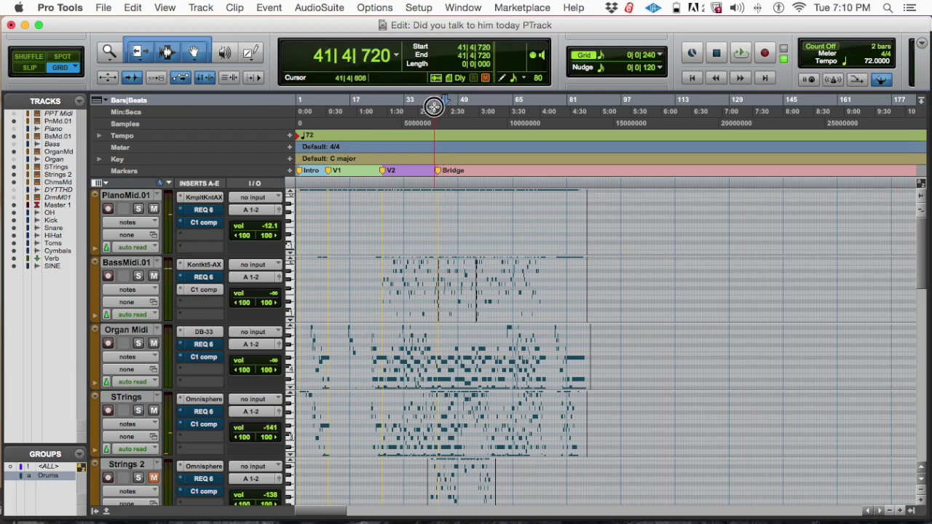
click(444, 111)
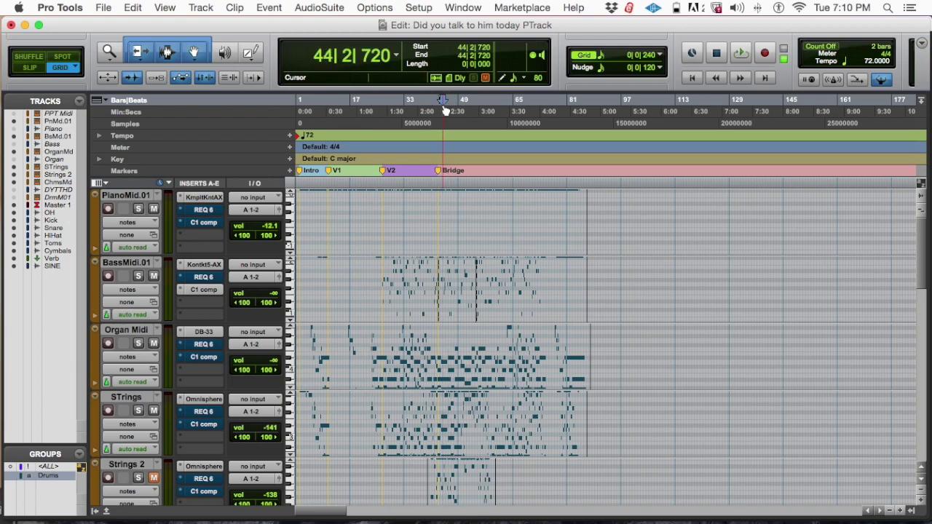
click(447, 113)
click(446, 113)
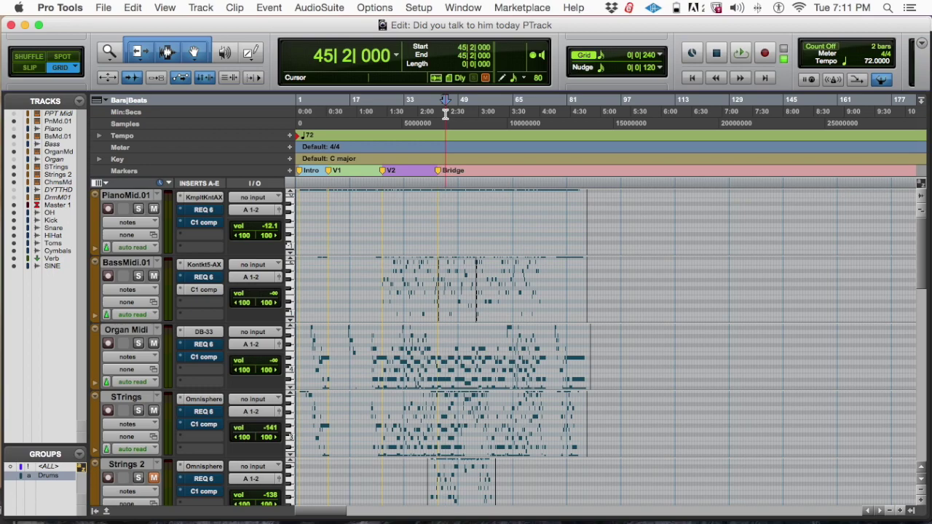
- Play from 45|2|000 and restart playback from 39|4|720, shortly before the Bridge
key(super+equal)
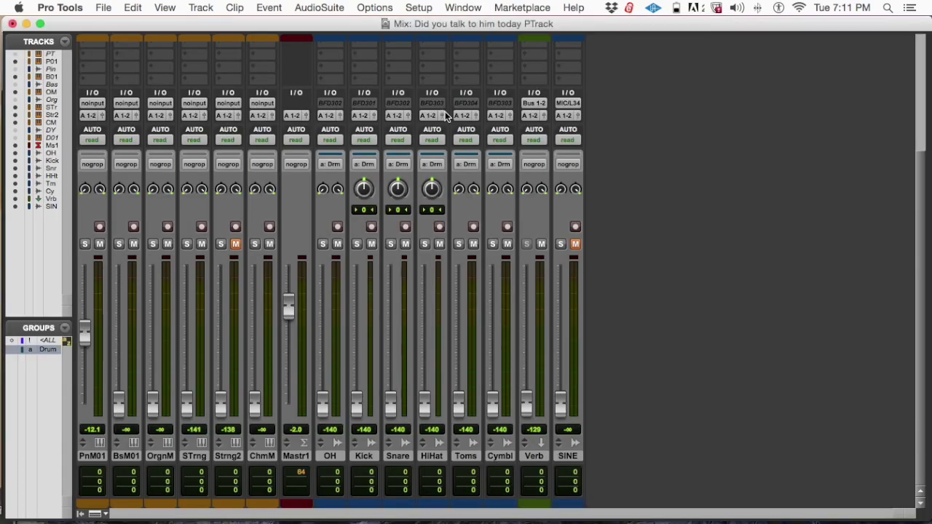
key(super+equal)
key(space)
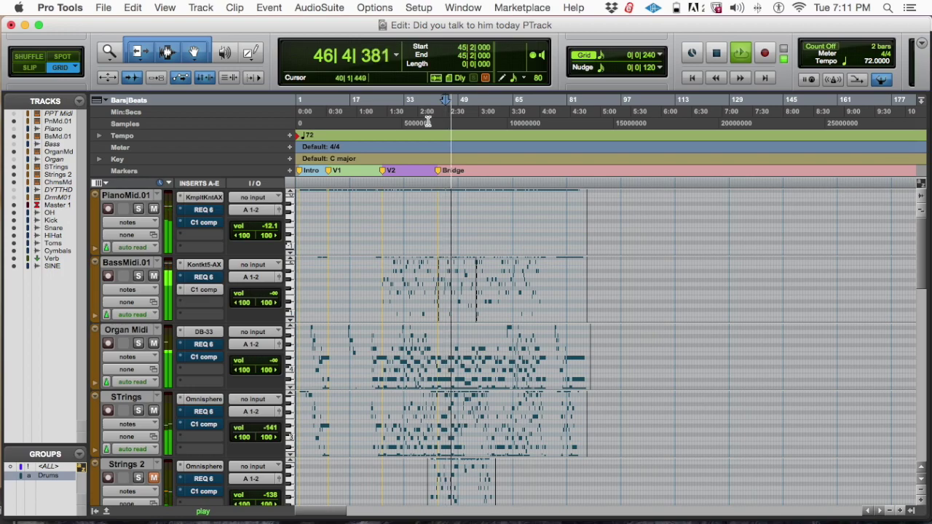
click(440, 111)
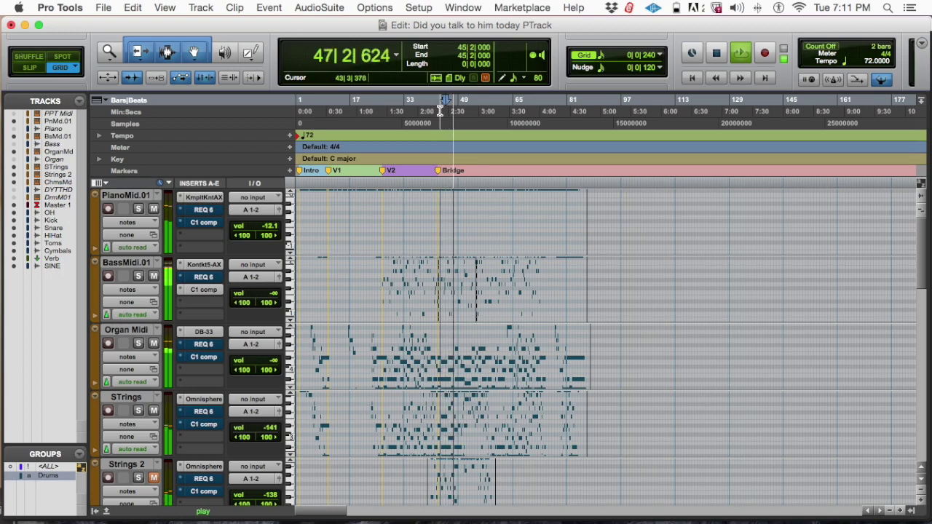
click(429, 110)
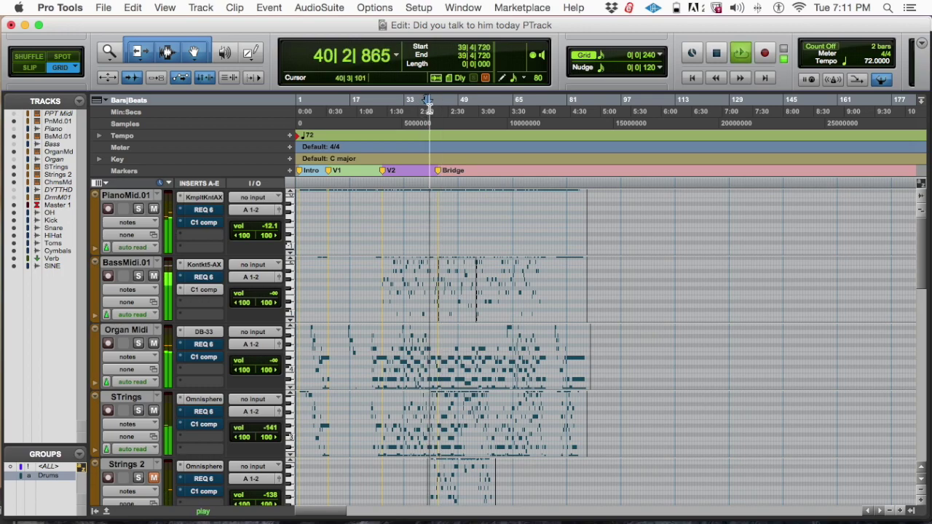
key(super+])
key(super+])
key(super+])
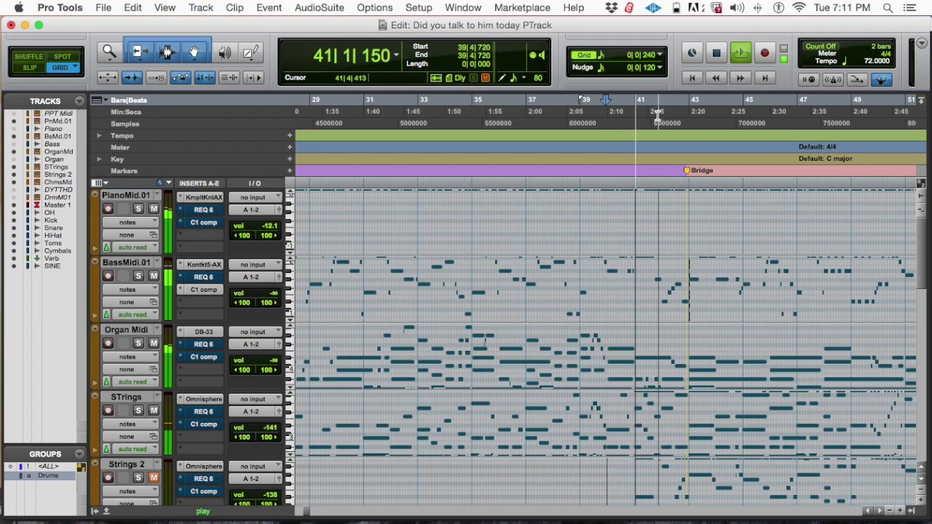
- Try higher and lower PnM01 piano levels in the mixer during playback and settle its fader at -10.7 dB
key(super+equal)
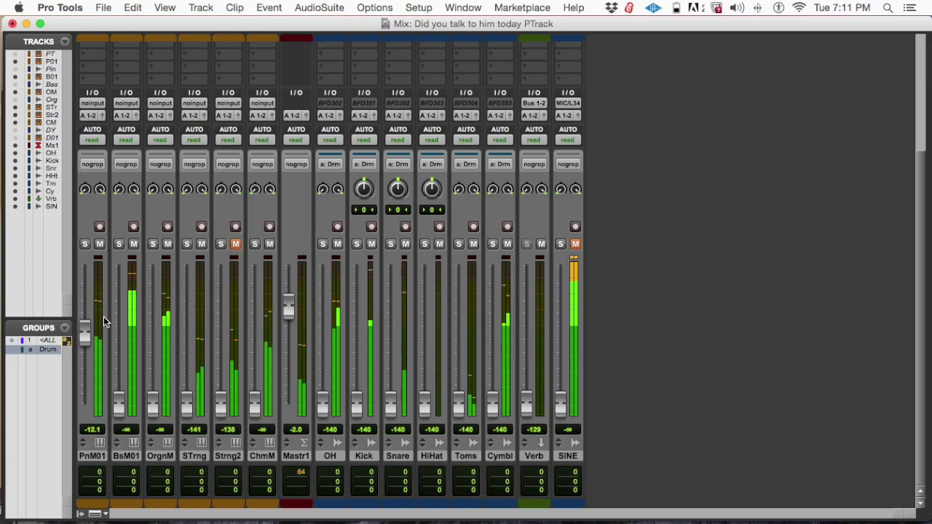
drag(88, 334, 85, 316)
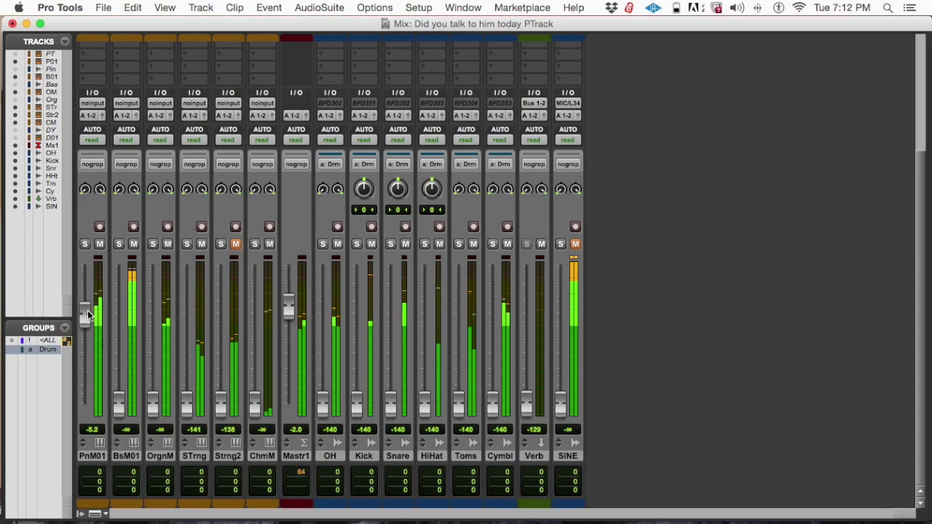
drag(88, 315, 66, 337)
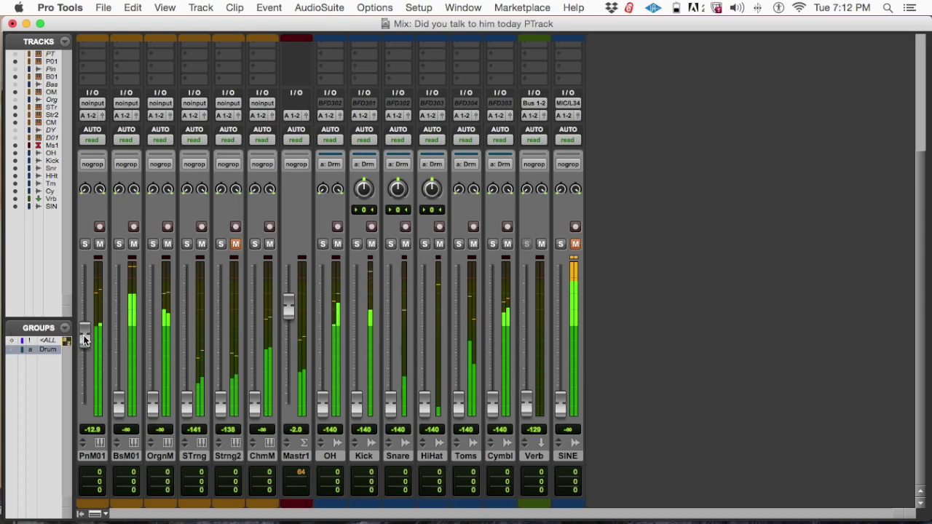
mouse_move(87, 341)
mouse_down()
mouse_move(85, 321)
mouse_move(80, 343)
mouse_move(83, 331)
mouse_up()
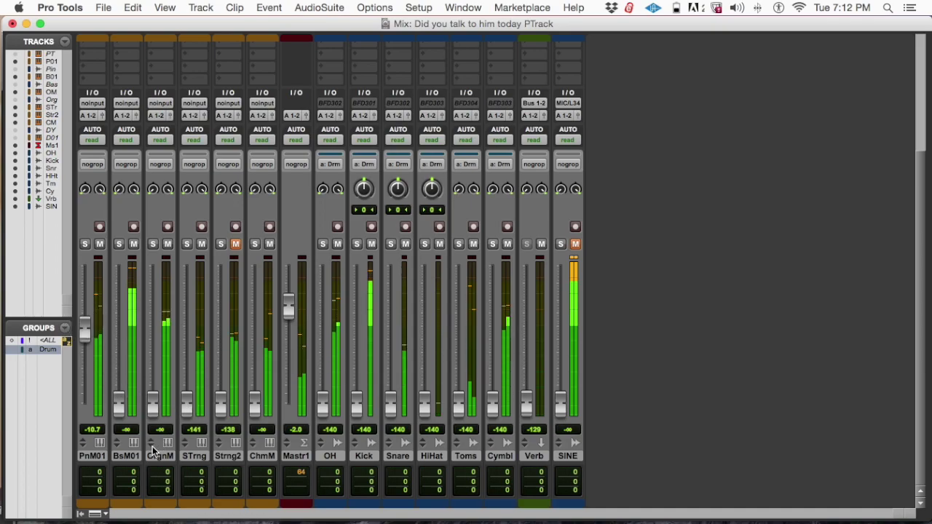
- Move the OrgnM channel between PnM01 and BsM01 and raise its fader to -25.2 dB
drag(158, 453, 111, 454)
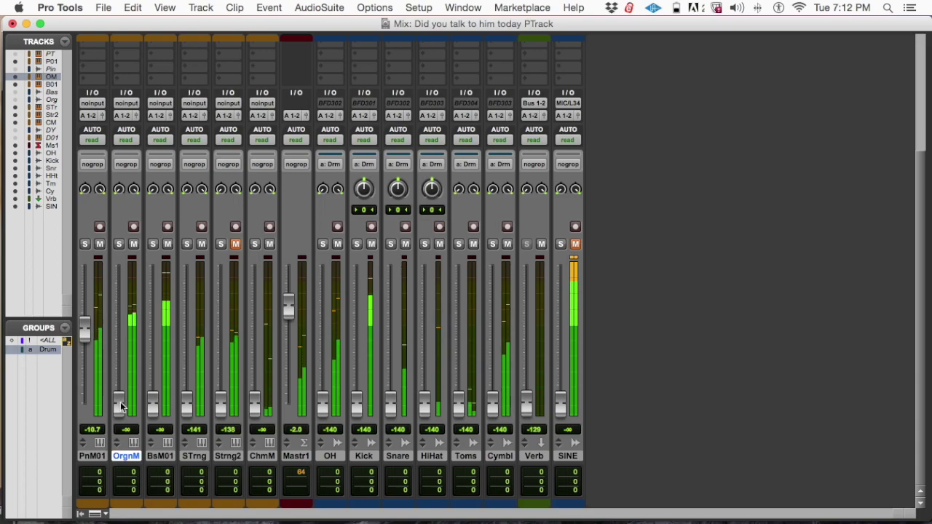
drag(120, 408, 120, 354)
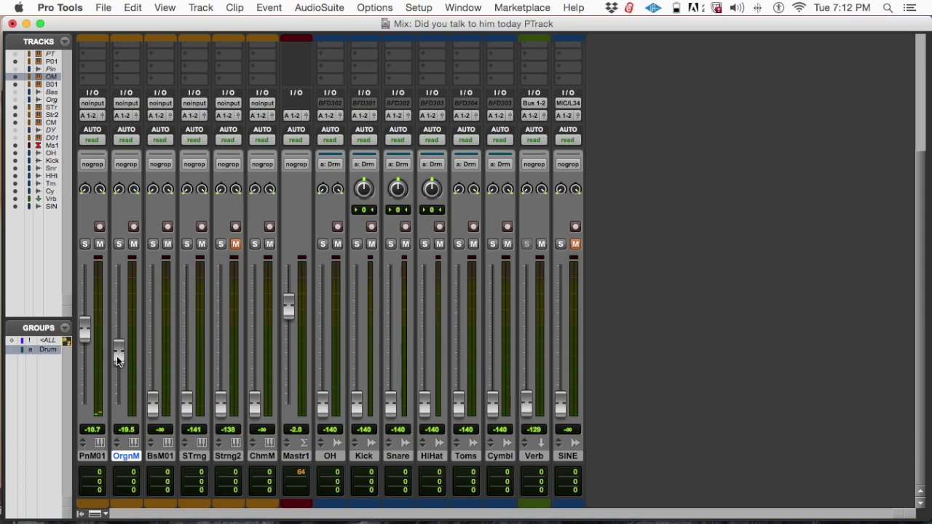
mouse_move(116, 356)
mouse_down()
mouse_move(117, 345)
mouse_move(117, 383)
mouse_move(118, 357)
mouse_up()
mouse_move(116, 358)
mouse_down()
mouse_move(118, 339)
mouse_move(119, 391)
mouse_move(118, 372)
mouse_up()
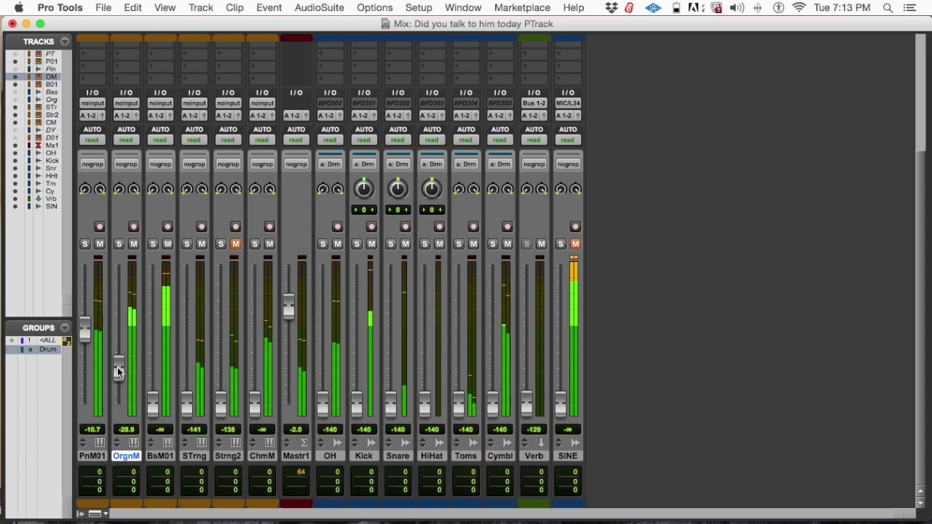
mouse_move(118, 372)
mouse_down()
mouse_move(115, 407)
mouse_move(121, 362)
mouse_up()
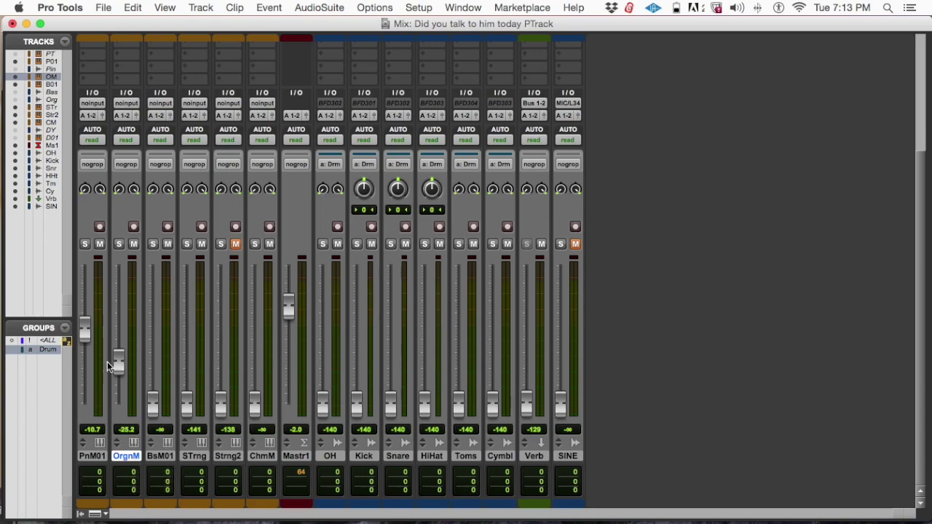
- Try the OrgnM fader as high as -10.5 dB, then bring it down to -21.4 dB and resume playback
drag(117, 357, 121, 328)
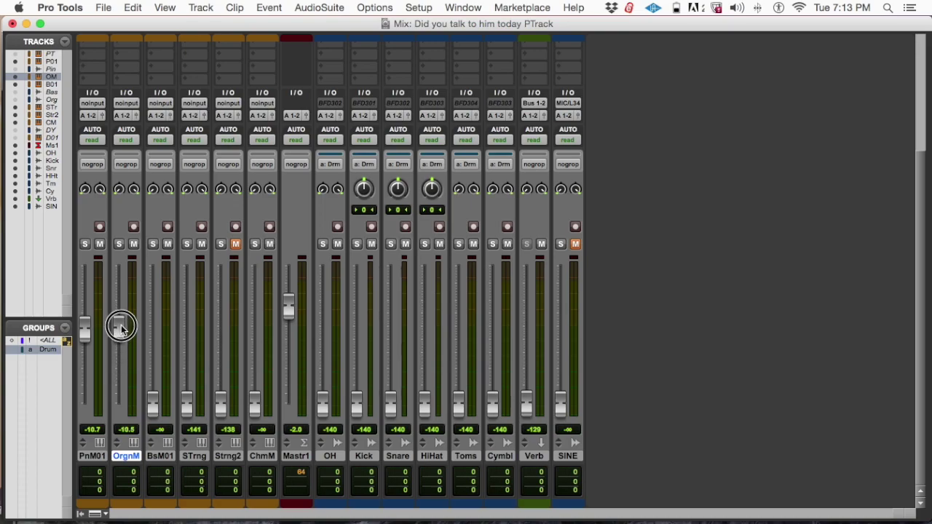
drag(122, 329, 120, 348)
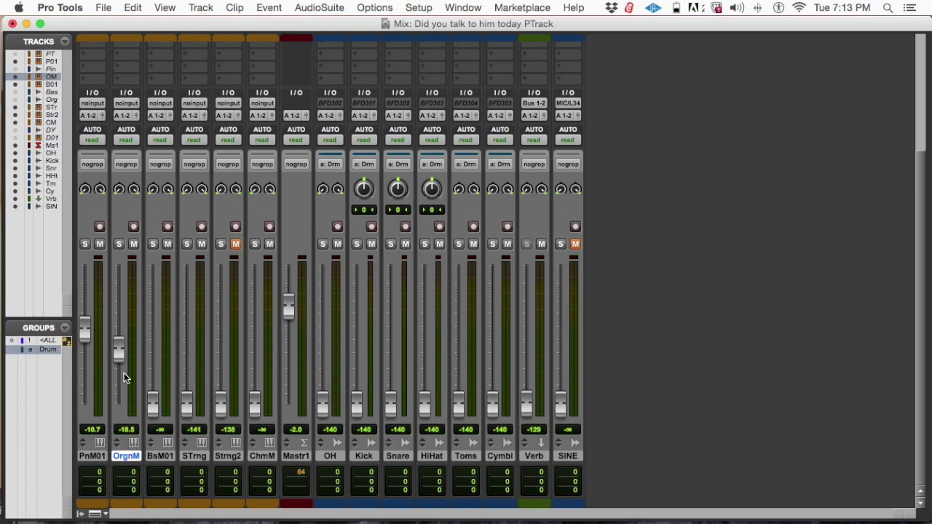
drag(118, 348, 121, 362)
key(space)
mouse_move(121, 362)
mouse_down()
mouse_move(118, 334)
mouse_move(117, 358)
mouse_up()
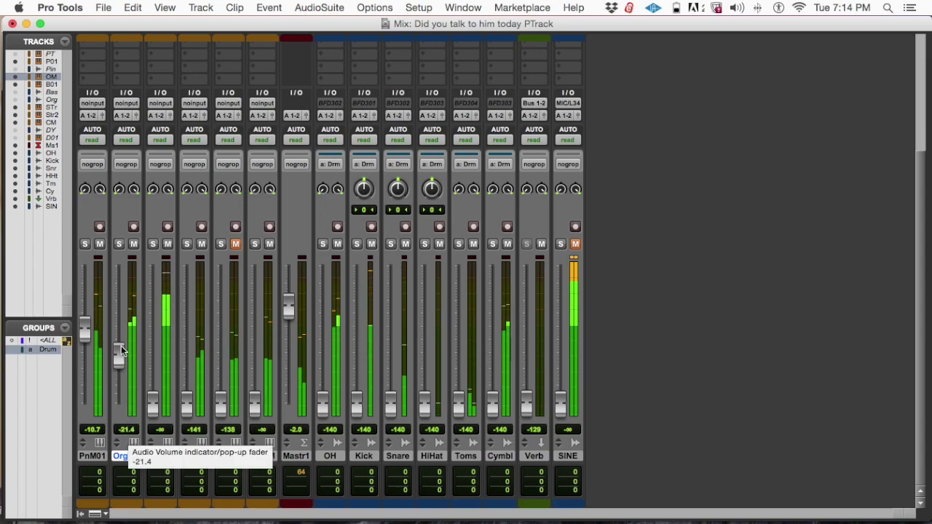
- Fine-tune the OrgnM fader against the piano during playback, ending at -19.5 dB
drag(122, 350, 120, 359)
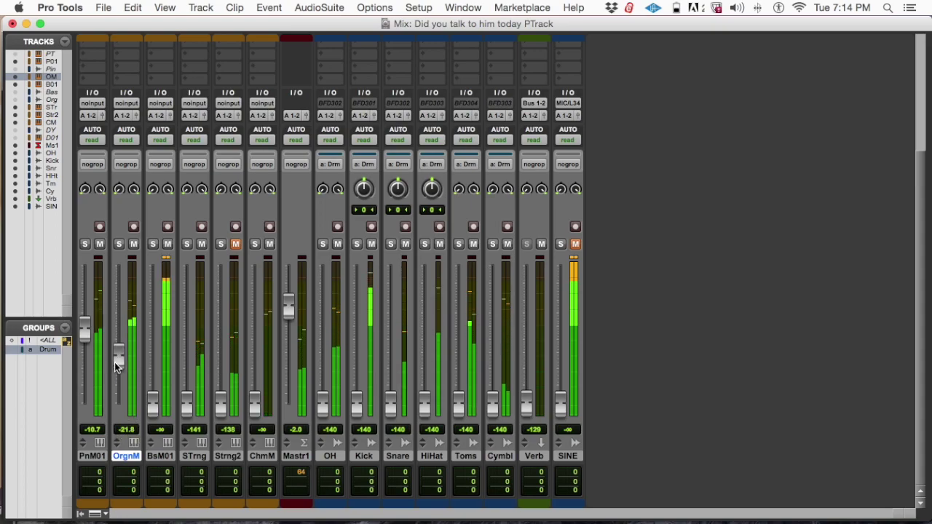
drag(117, 367, 119, 358)
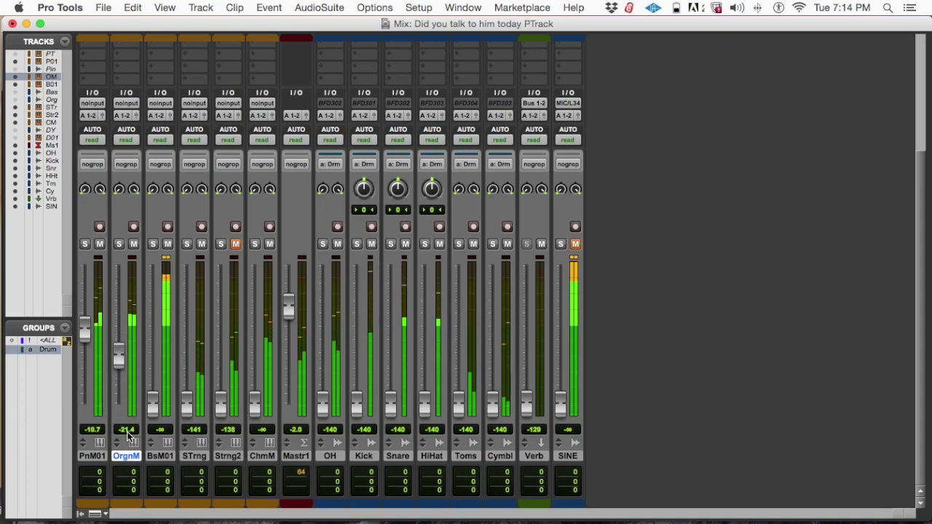
drag(128, 435, 133, 438)
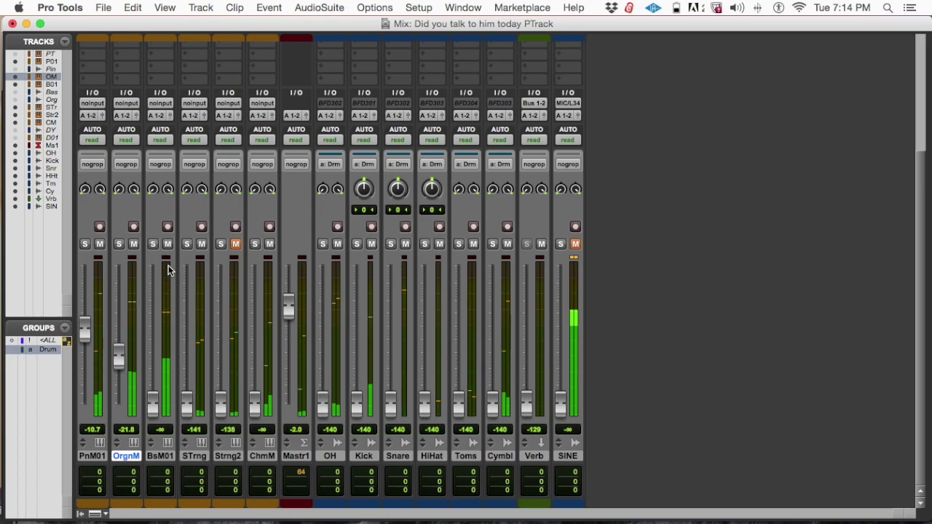
click(120, 356)
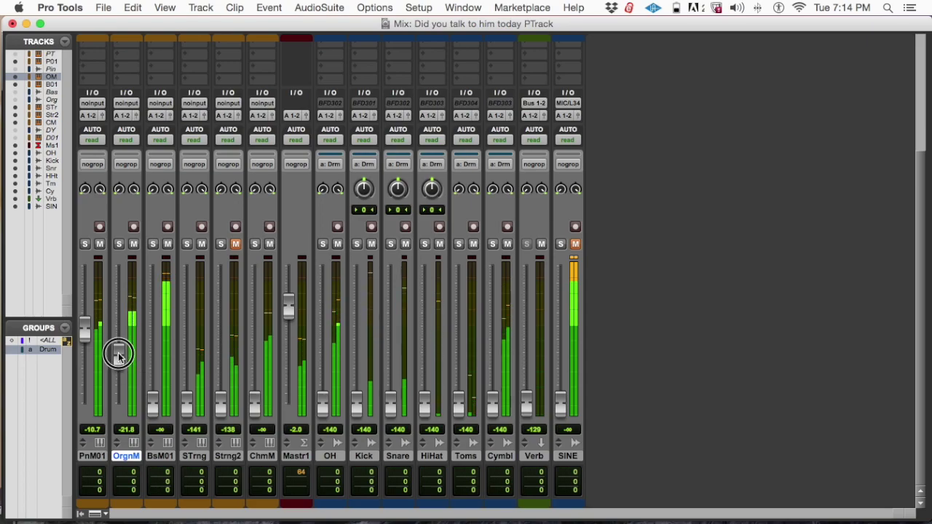
drag(119, 356, 120, 354)
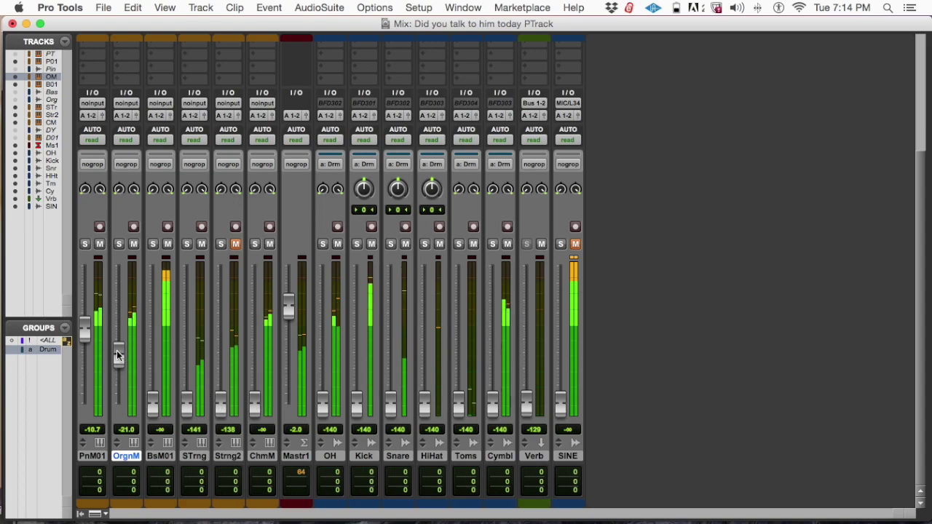
mouse_move(119, 354)
mouse_down()
mouse_move(121, 343)
mouse_move(118, 350)
mouse_up()
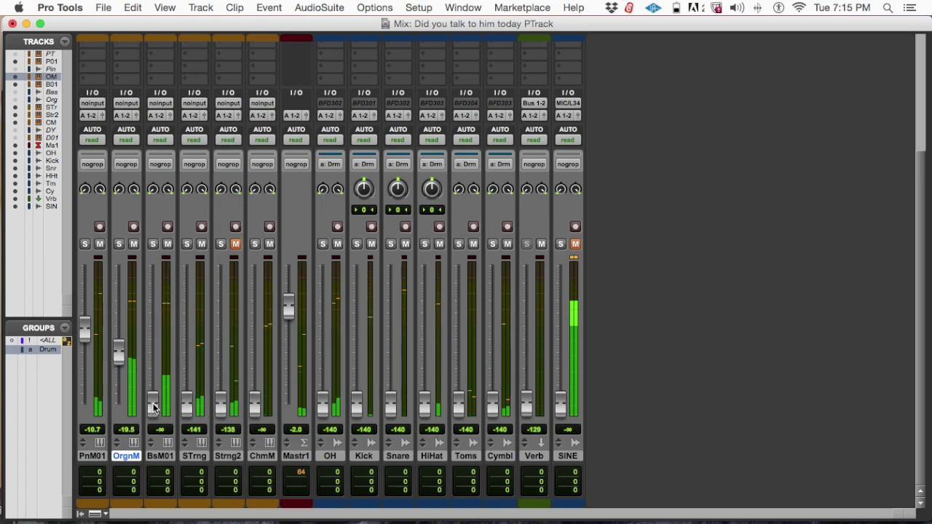
- Bring the BsM01 bass fader up to -15.3 dB, resume playback, and lower it to -21.0 dB
drag(156, 400, 160, 345)
mouse_move(154, 349)
mouse_down()
mouse_move(153, 333)
mouse_move(154, 349)
mouse_move(159, 339)
mouse_up()
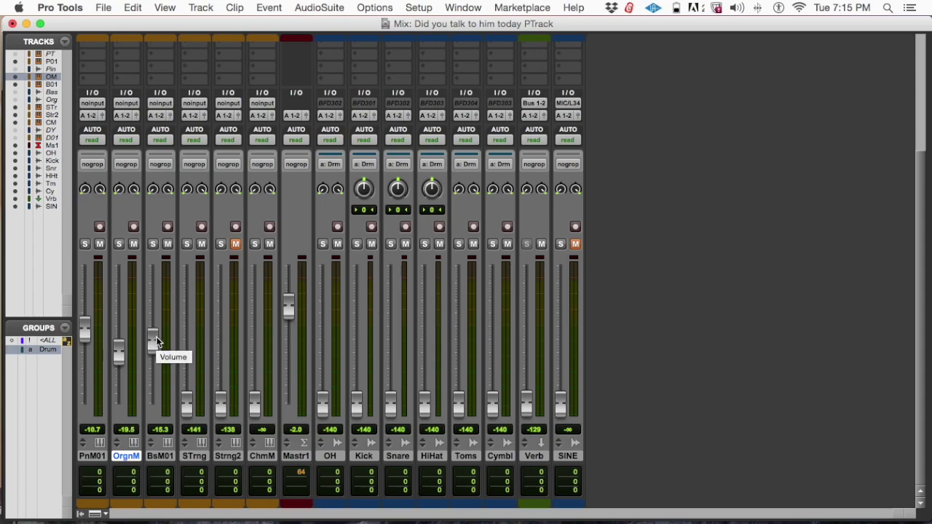
mouse_move(156, 336)
mouse_down()
mouse_move(153, 343)
mouse_move(154, 336)
mouse_up()
key(space)
drag(153, 343, 152, 362)
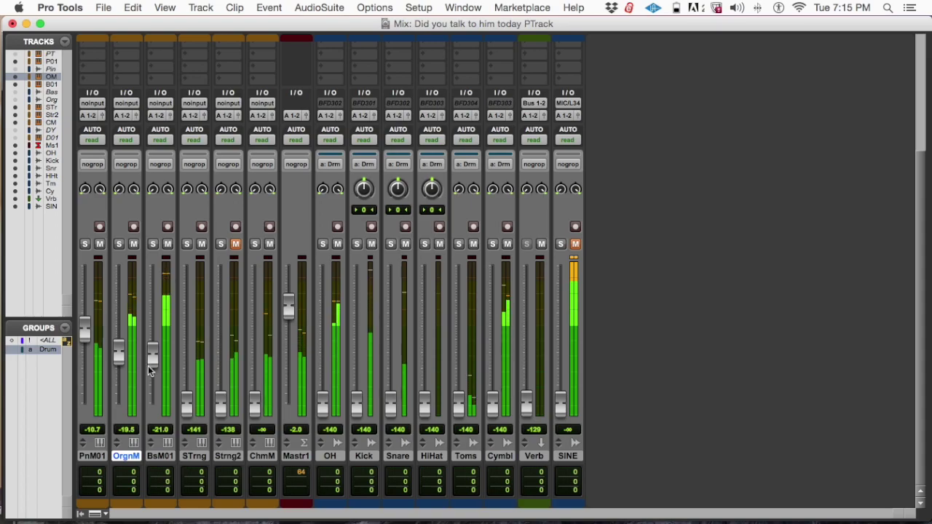
- Fine-tune the BsM01 bass fader during playback, ending at -19.8 dB
scroll(154, 358, up, 1)
scroll(154, 358, up, 4)
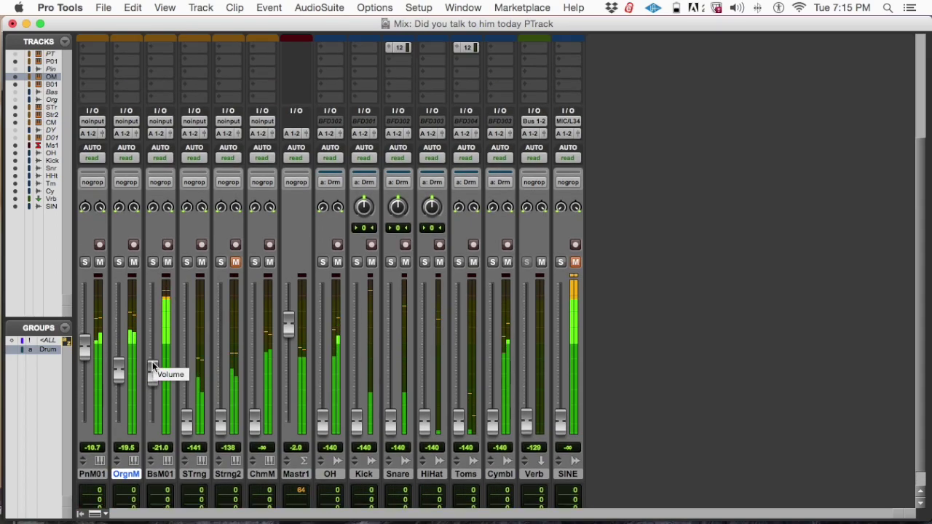
mouse_move(154, 377)
mouse_down()
mouse_move(150, 423)
mouse_move(155, 386)
mouse_up()
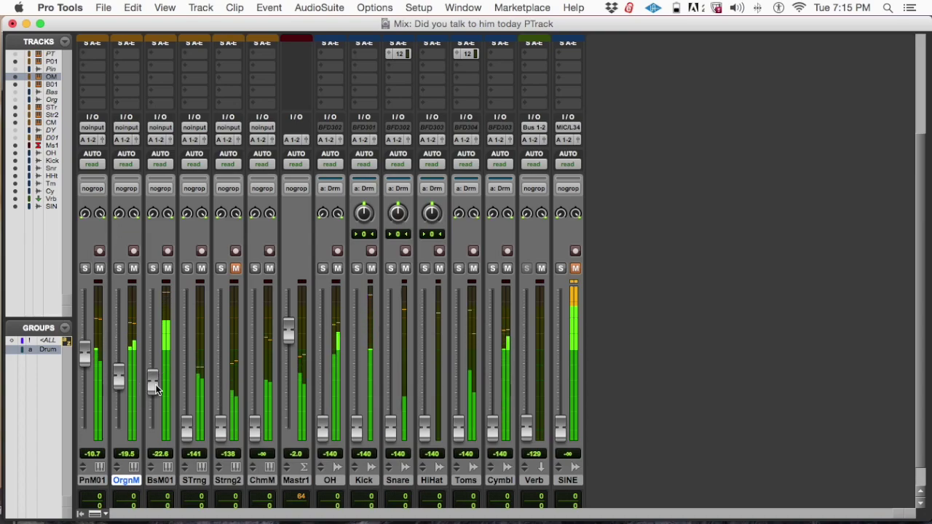
mouse_move(156, 390)
mouse_down()
mouse_move(155, 366)
mouse_move(149, 376)
mouse_up()
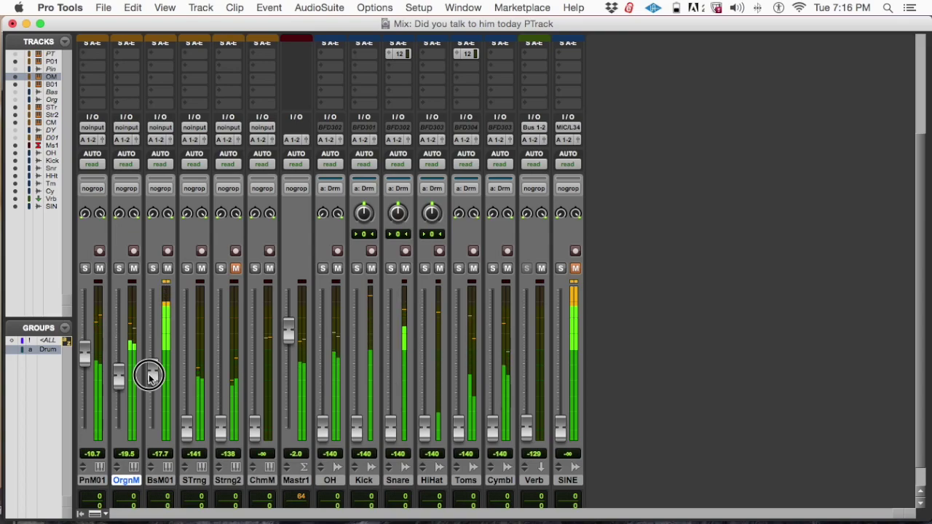
drag(149, 376, 147, 380)
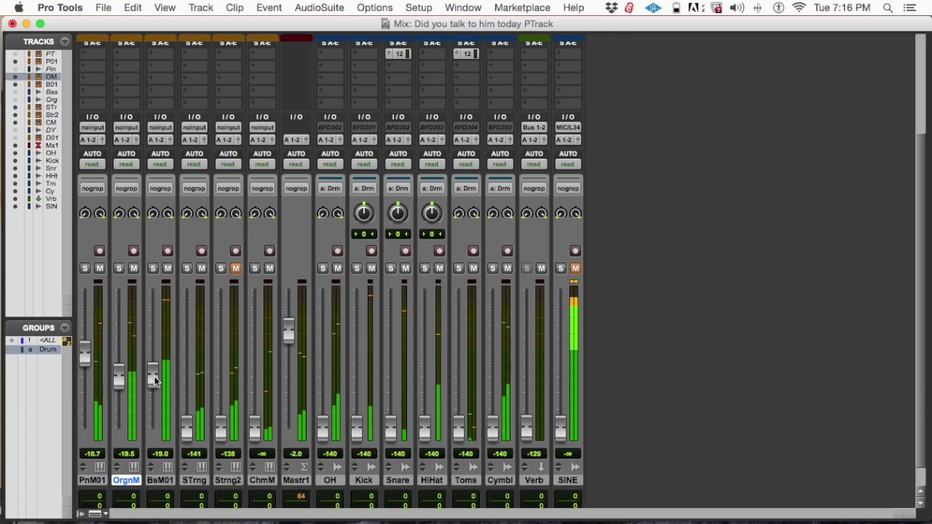
drag(152, 376, 153, 378)
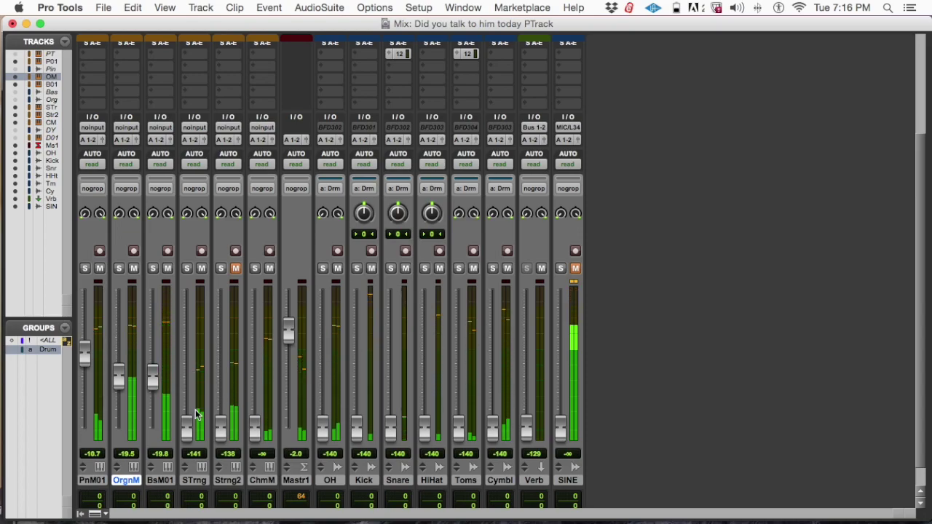
- Bring the STrng fader up to -21.4 dB, start playback, and raise it further to -7.5 dB
drag(189, 431, 198, 382)
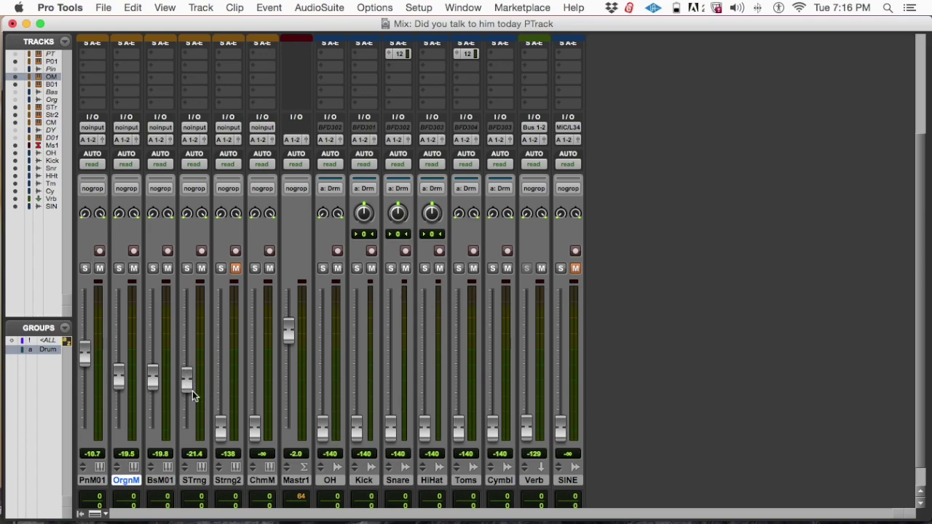
key(space)
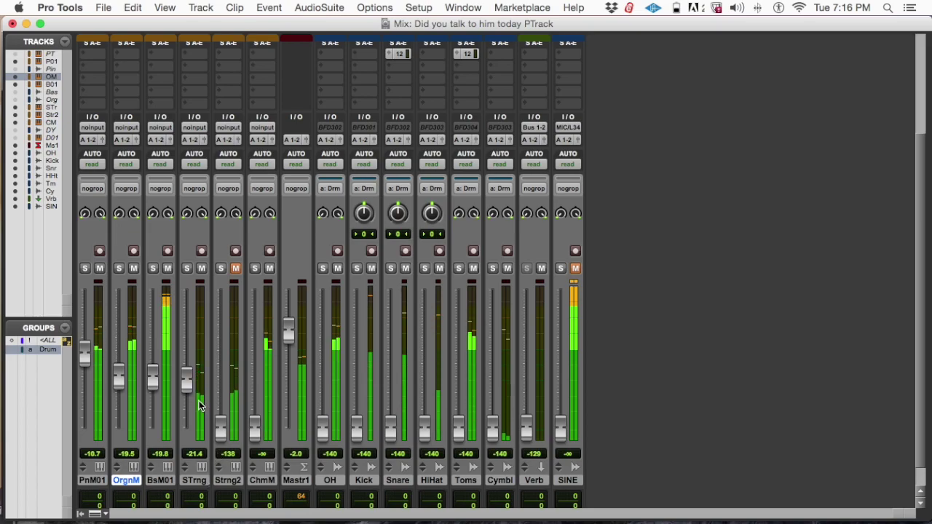
drag(186, 381, 190, 345)
- Solo OrgnM during playback, raise its fader to -18.5 dB, and release the solo
click(119, 269)
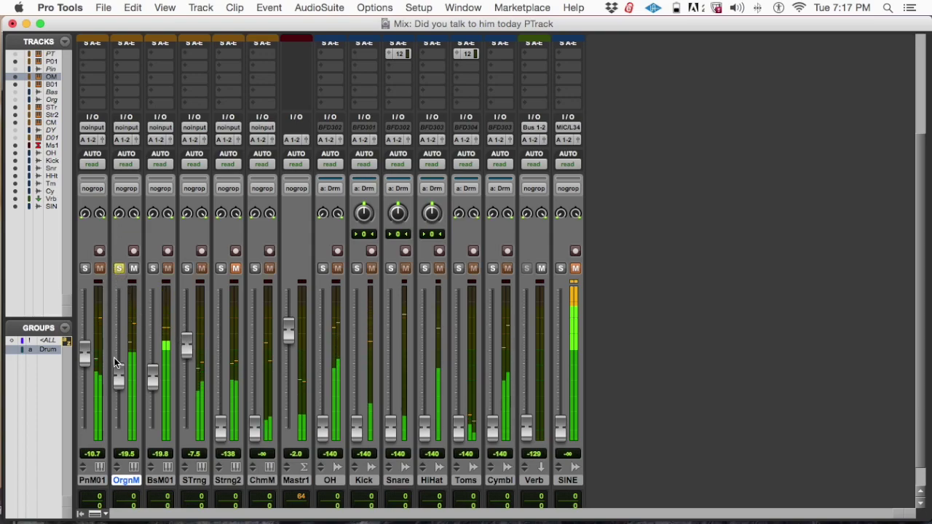
drag(116, 367, 118, 368)
click(117, 269)
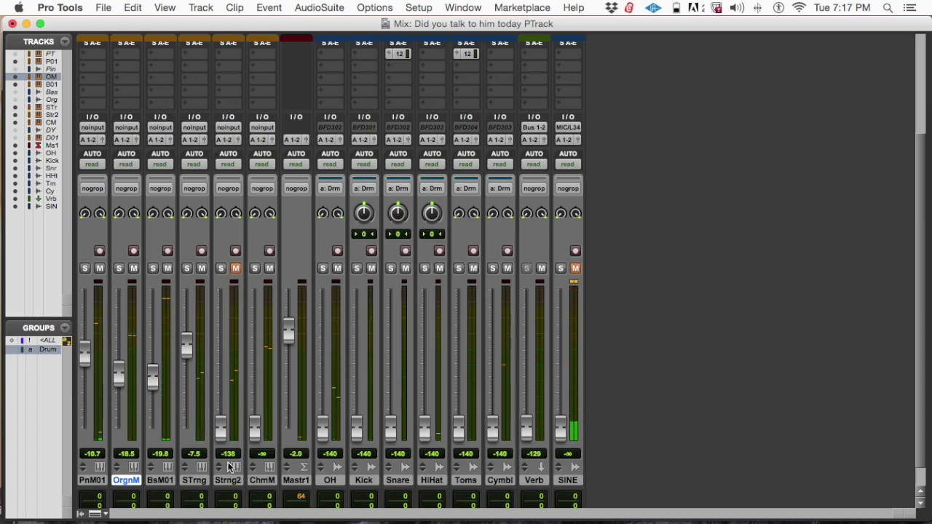
- Unmute Strng2 and bring its fader up to -10.7 dB, briefly soloing STrng for comparison
drag(220, 426, 218, 354)
click(187, 268)
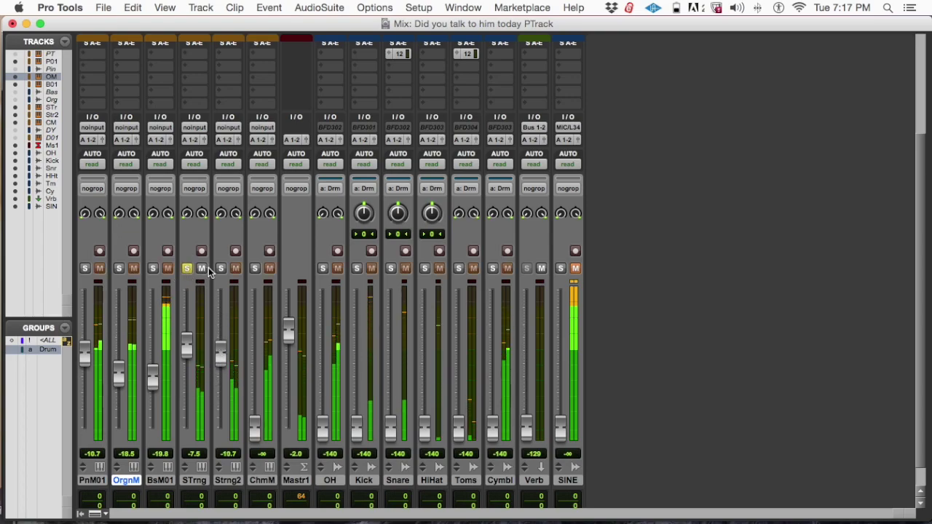
click(186, 268)
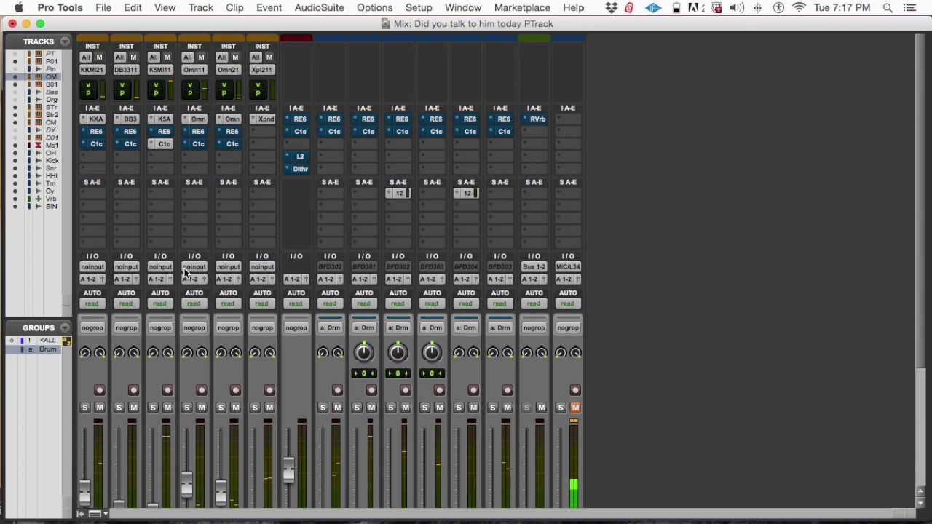
- Check the Omnisphere patches on STrings and Strings 2, and move the Strings 2 plug-in window clear of the string faders
click(198, 120)
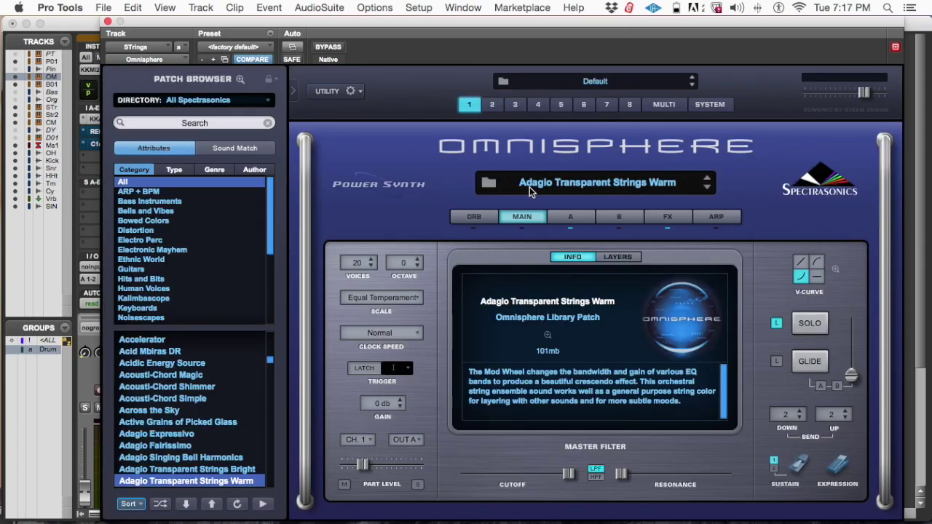
click(107, 23)
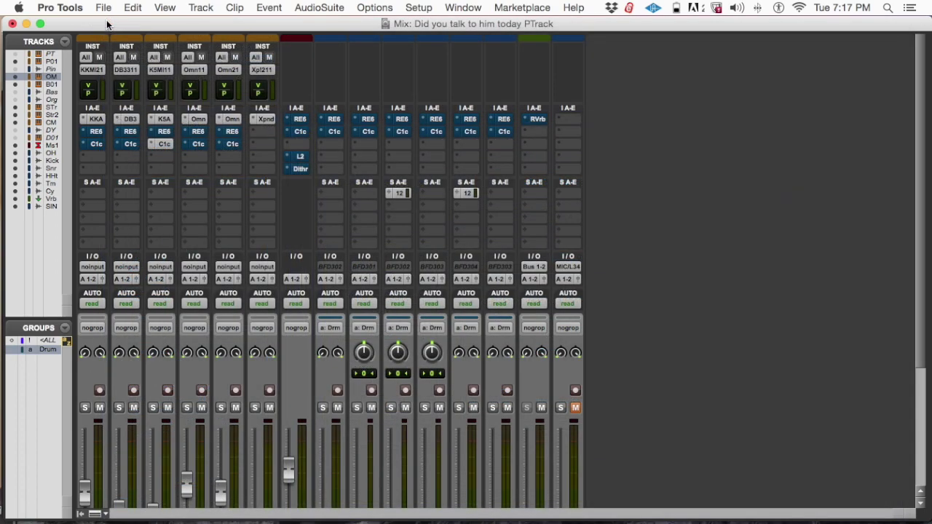
scroll(247, 325, down, 5)
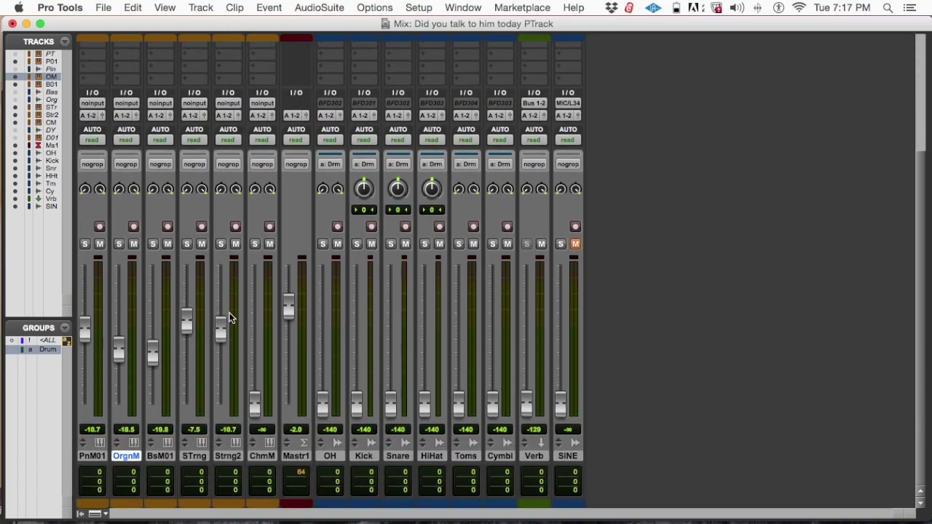
scroll(233, 219, up, 4)
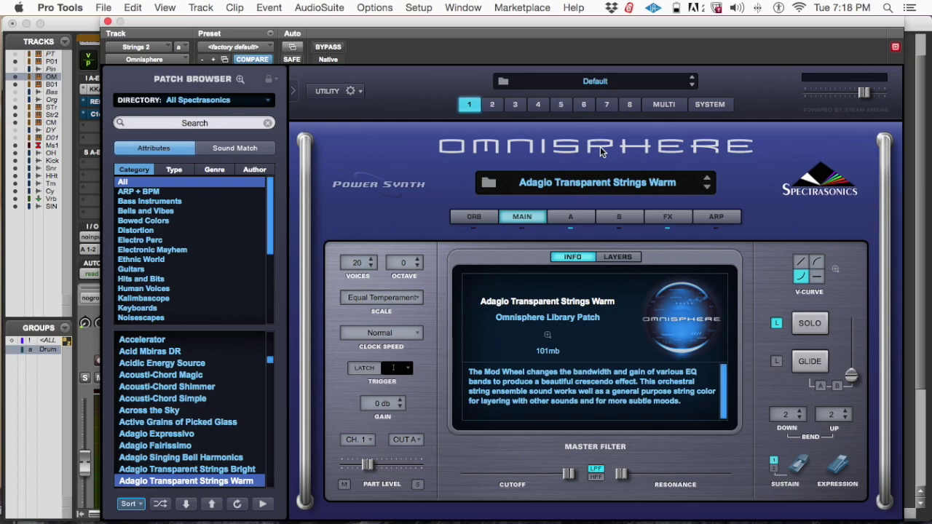
drag(365, 23, 466, 13)
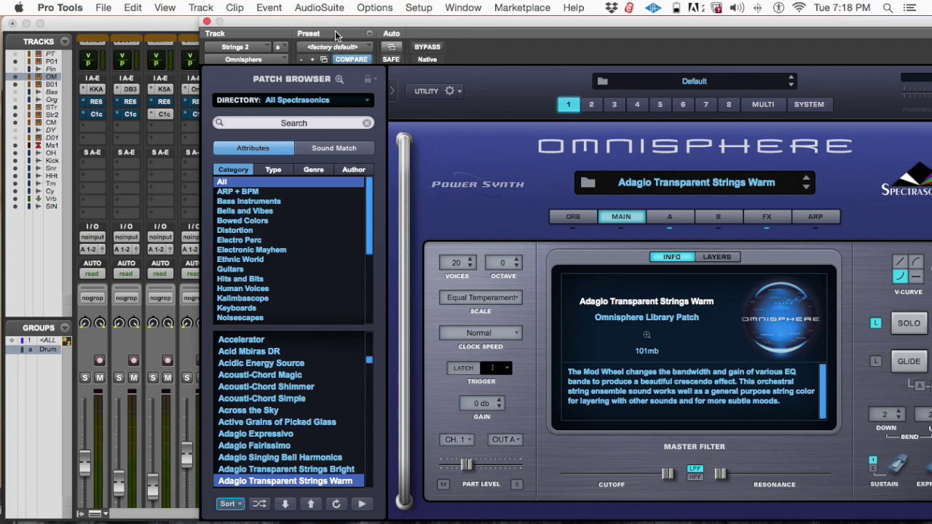
drag(335, 24, 519, 28)
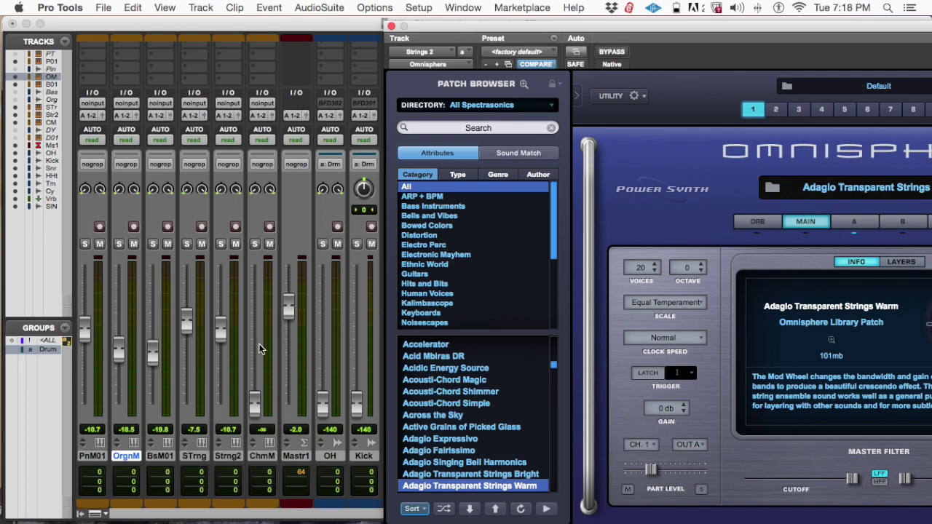
- Solo STrng and Strng2 and check their MIDI parts in the Edit window before returning to the Mix window
click(187, 245)
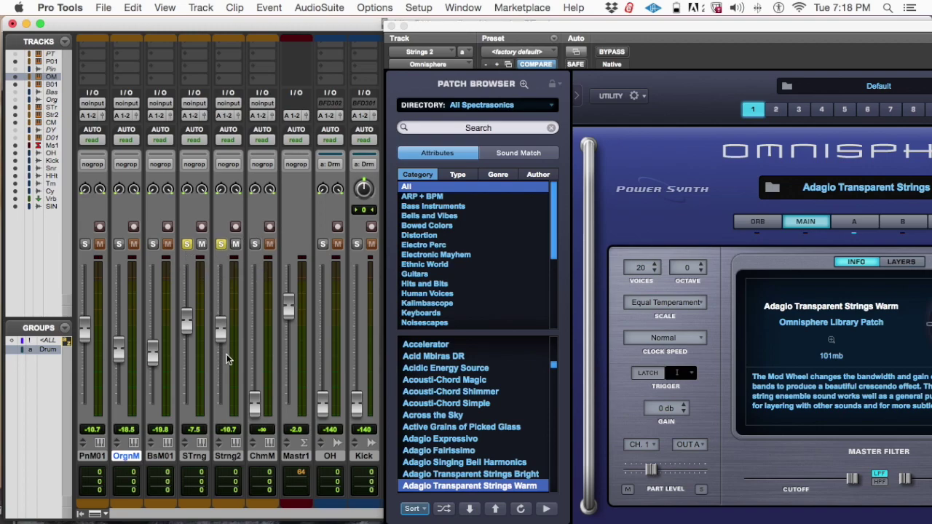
key(super+equal)
drag(433, 28, 760, 28)
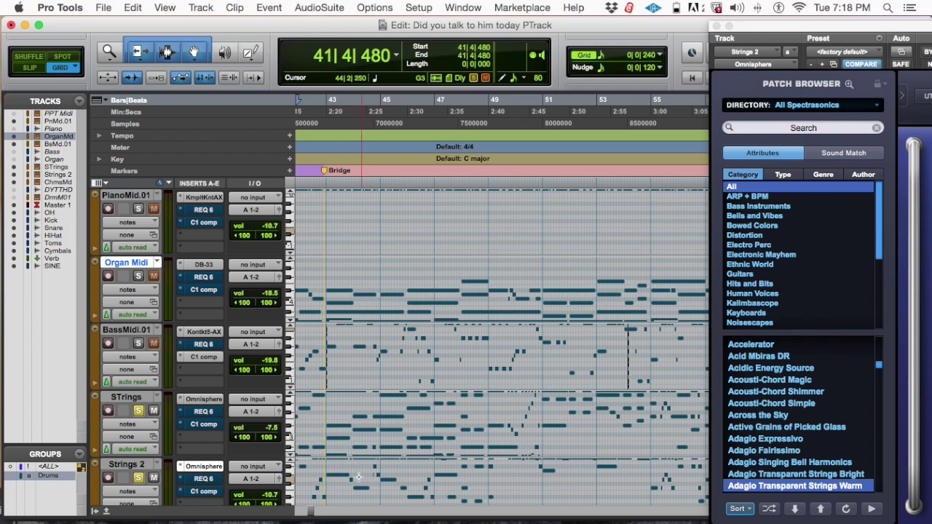
key(super+equal)
- Load the Adagio Transparent Strings Bright patch in Omnisphere on the Strings 2 track
drag(783, 27, 383, 67)
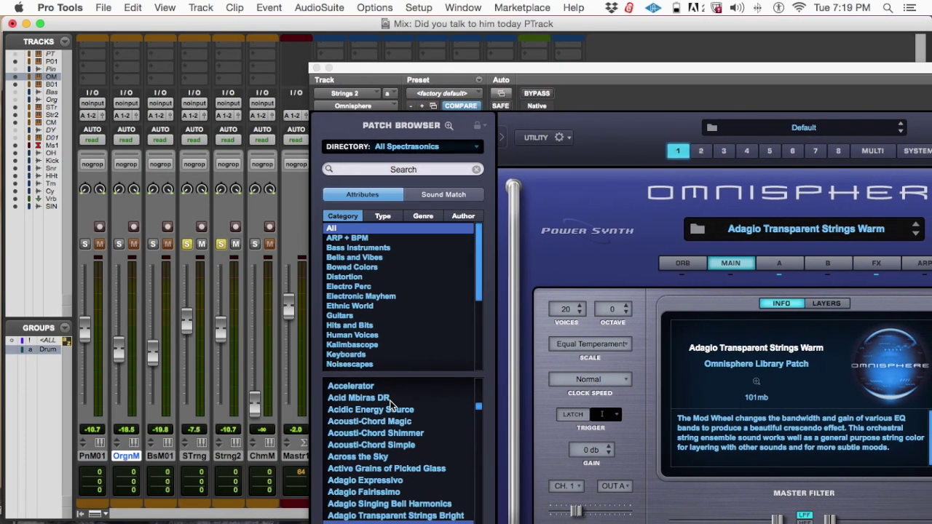
scroll(233, 193, up, 5)
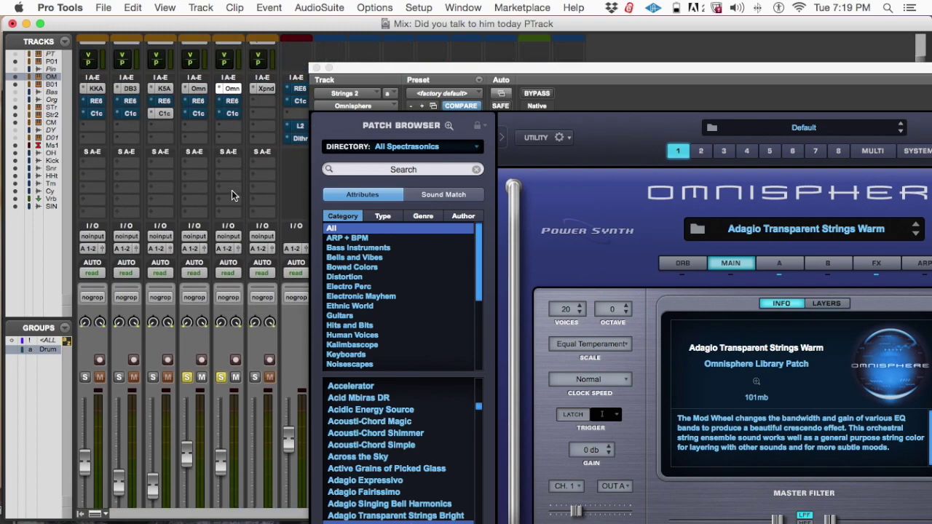
scroll(430, 318, down, 5)
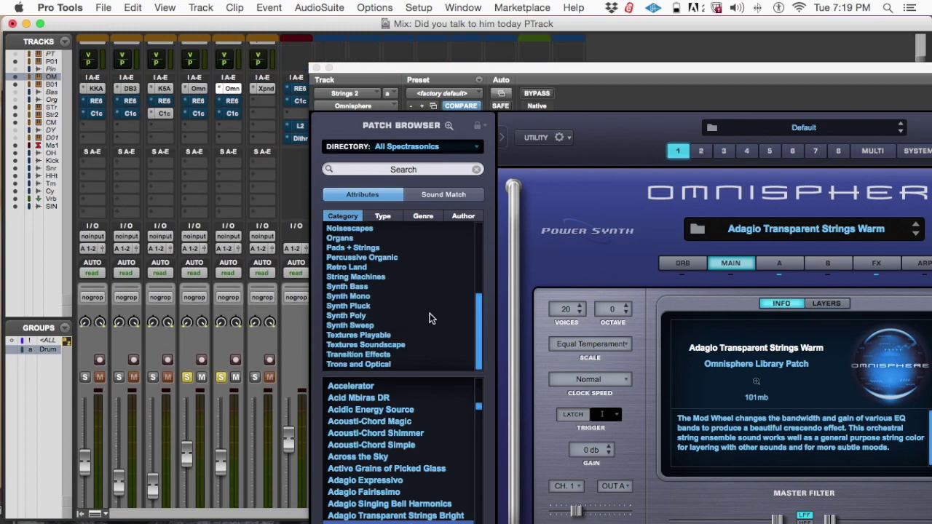
scroll(393, 397, down, 2)
scroll(393, 397, up, 4)
scroll(394, 397, down, 5)
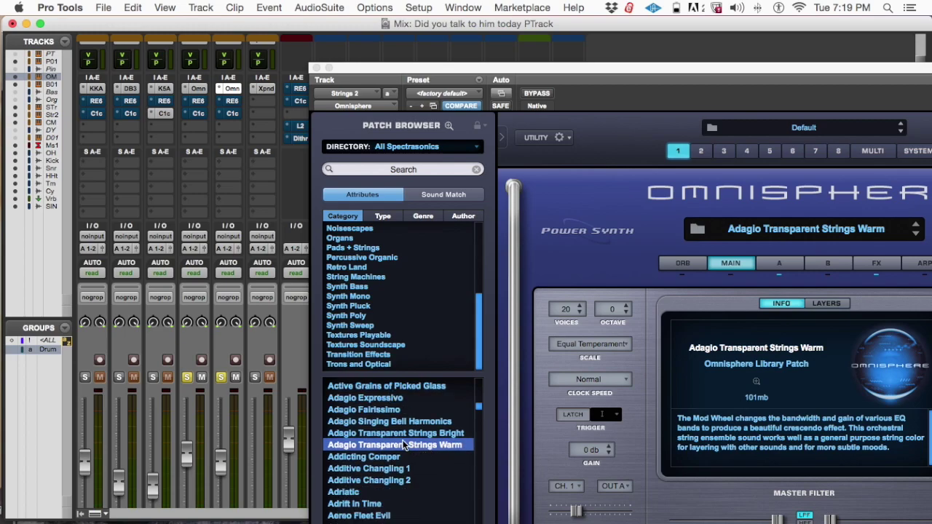
click(399, 435)
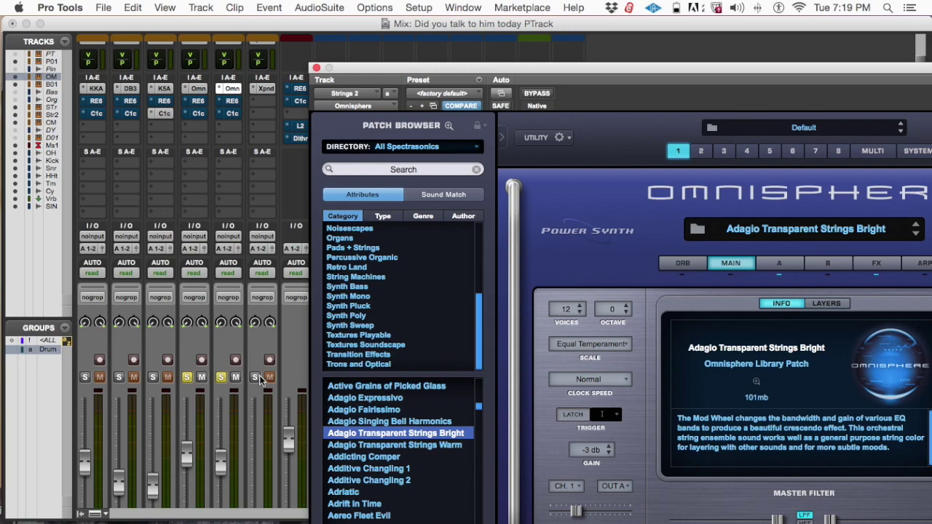
- Compare the two string parts during playback by switching the STrng and Strng2 solos off and on in turn
click(218, 378)
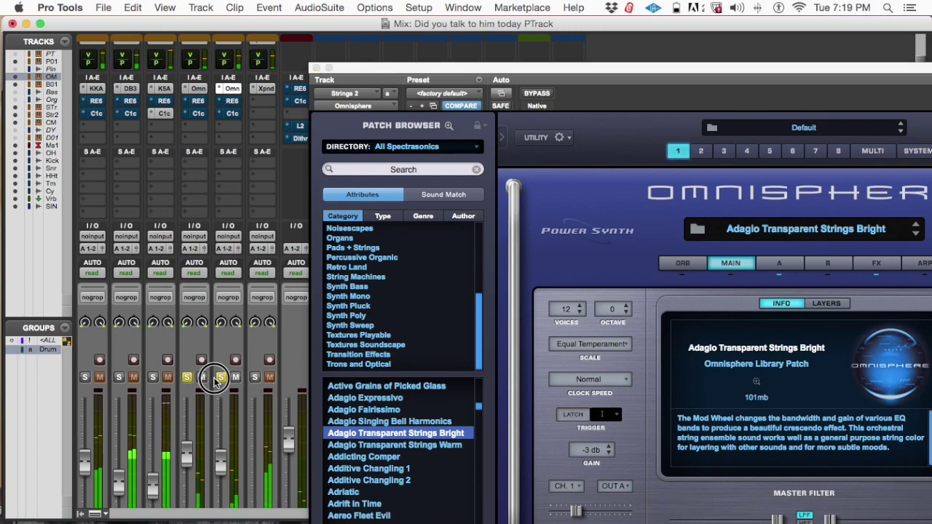
click(217, 378)
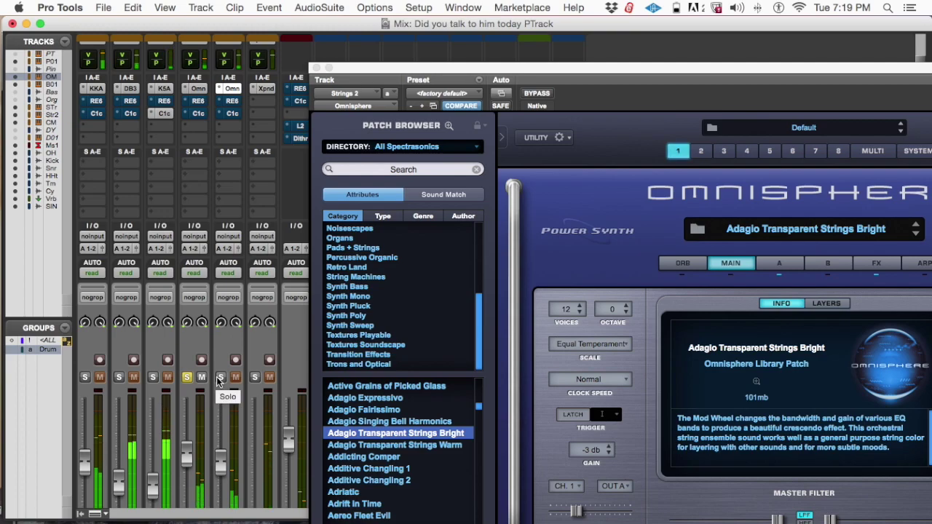
click(220, 378)
click(186, 379)
click(186, 379)
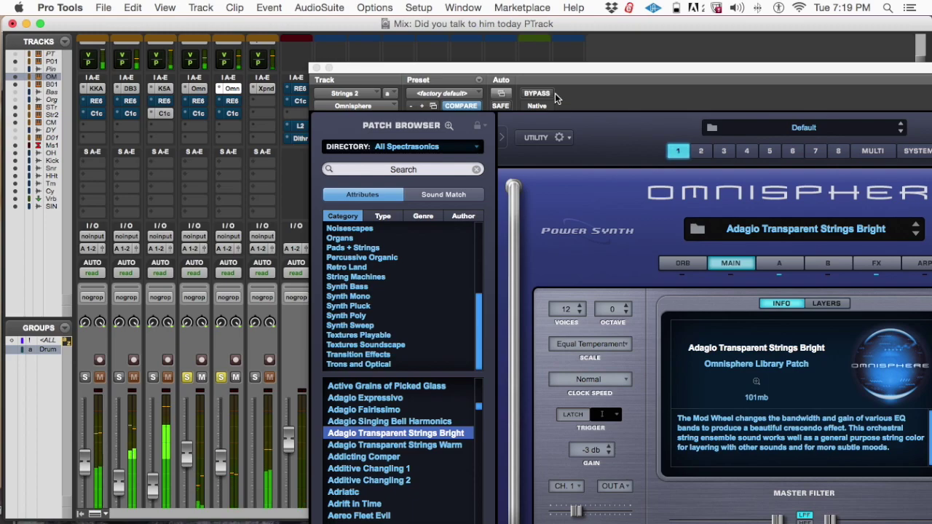
drag(453, 69, 698, 99)
scroll(518, 196, down, 5)
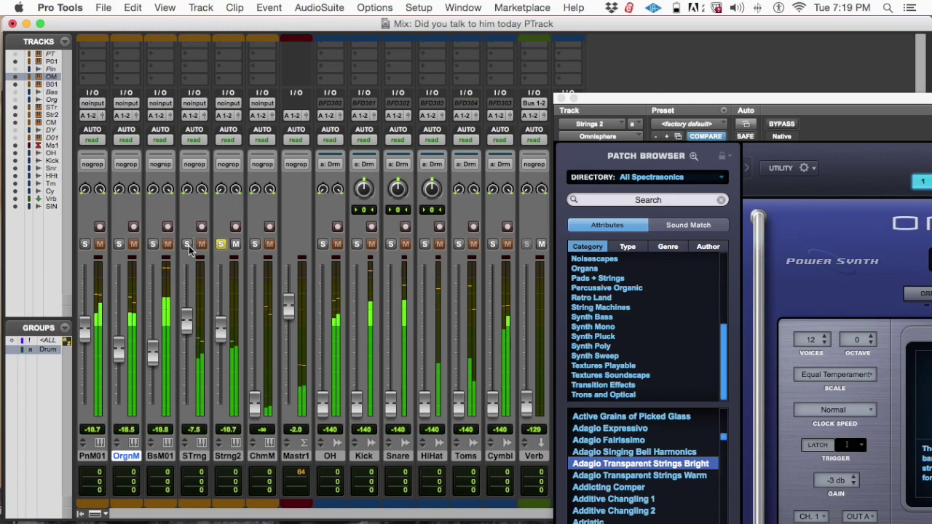
click(220, 245)
click(221, 244)
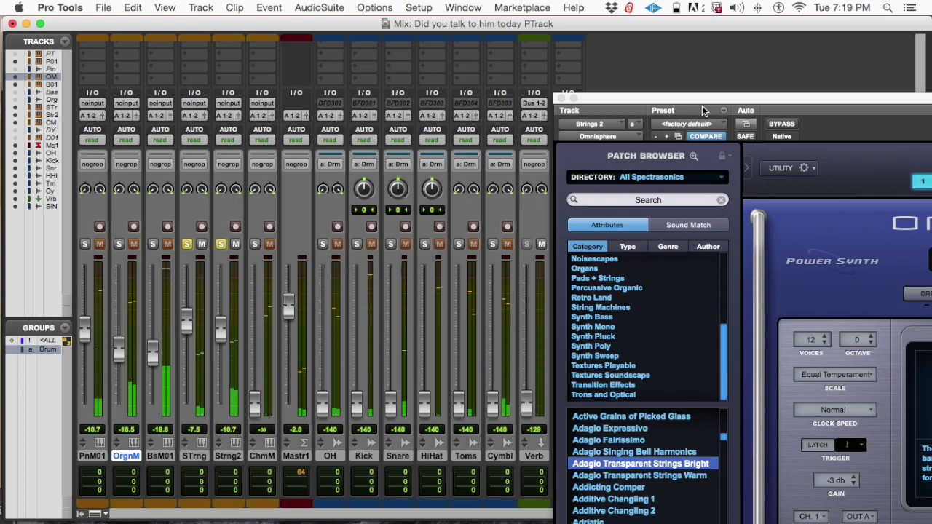
- Browse the Omnisphere patch list on Strings 2 for an alternative string sound among the names from A to C
drag(701, 99, 305, 5)
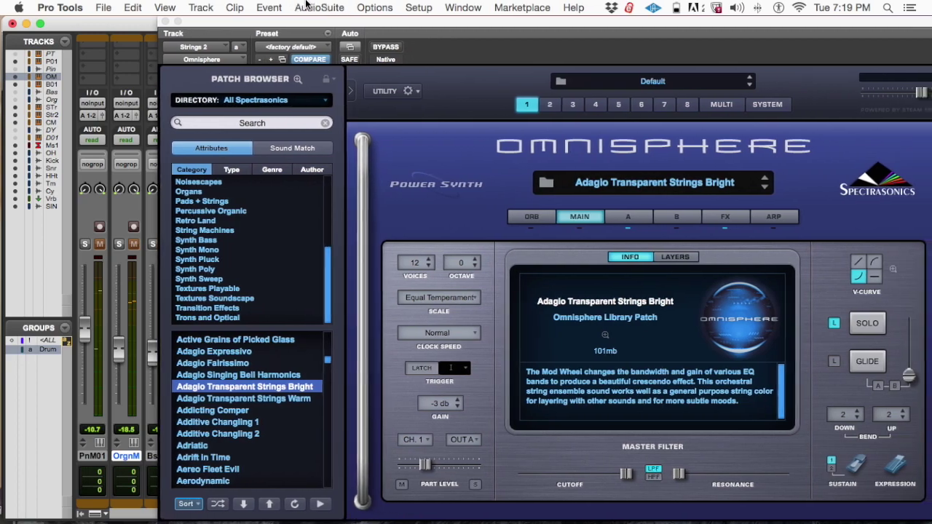
scroll(270, 377, down, 15)
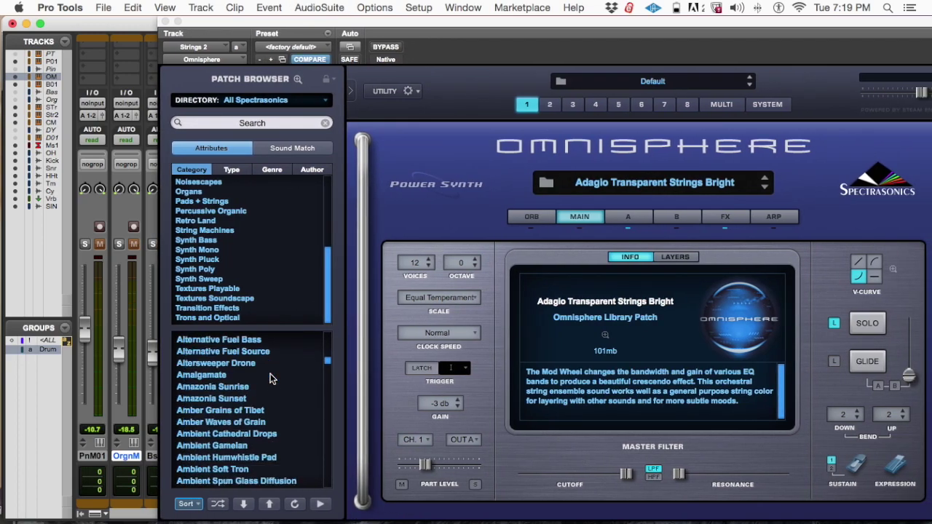
scroll(270, 373, down, 15)
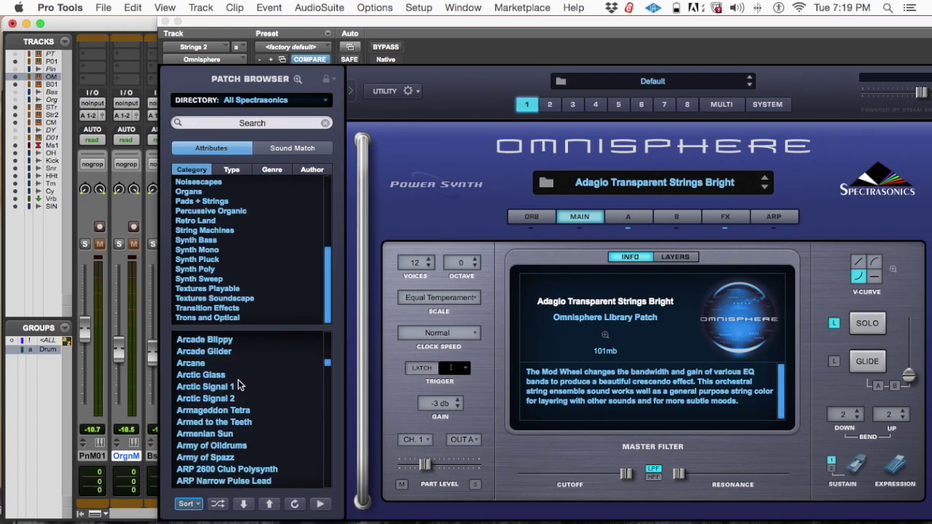
scroll(238, 384, down, 15)
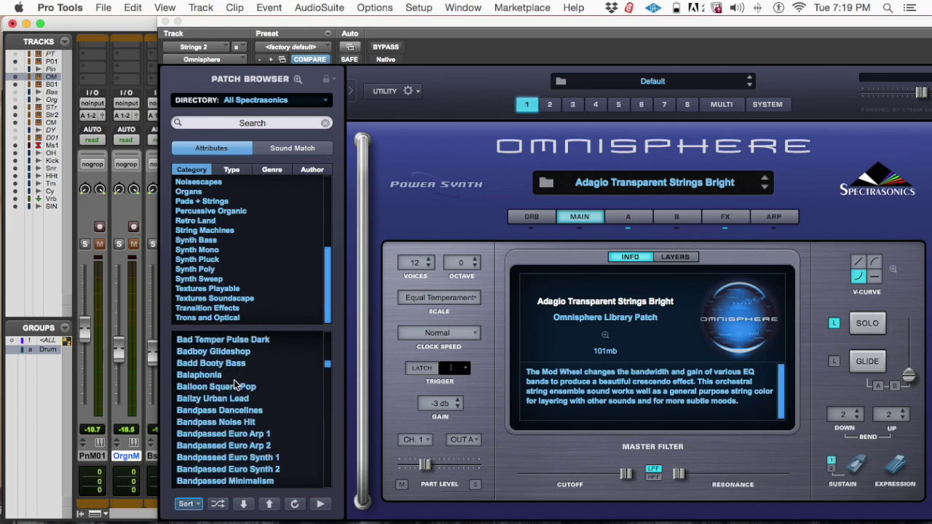
scroll(235, 386, down, 15)
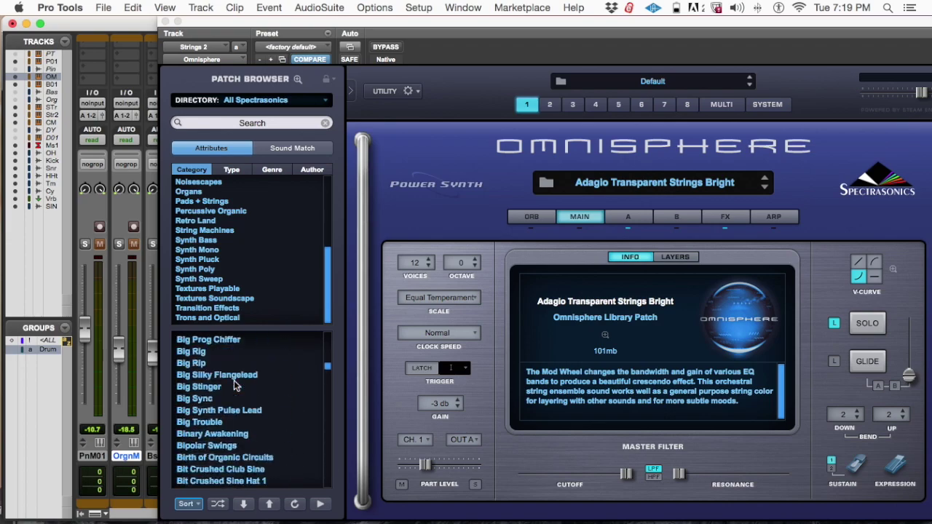
scroll(268, 381, down, 15)
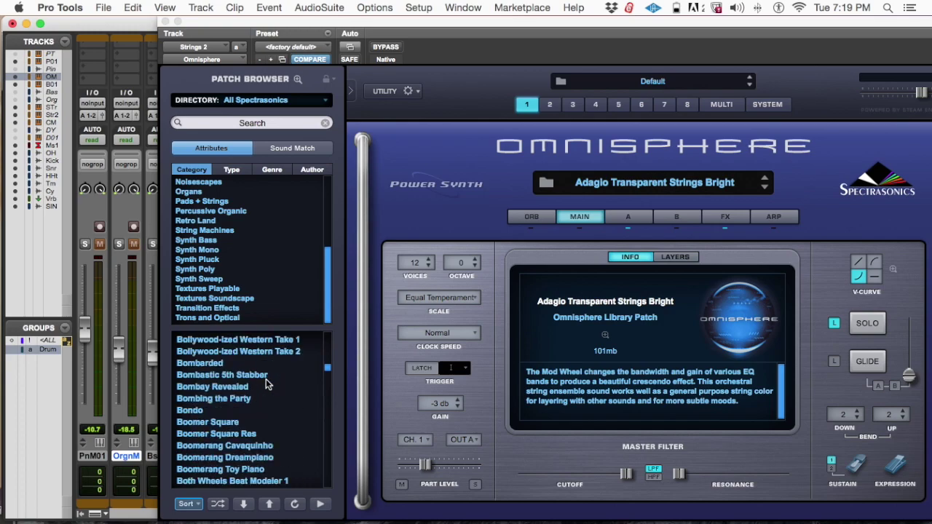
scroll(266, 380, down, 15)
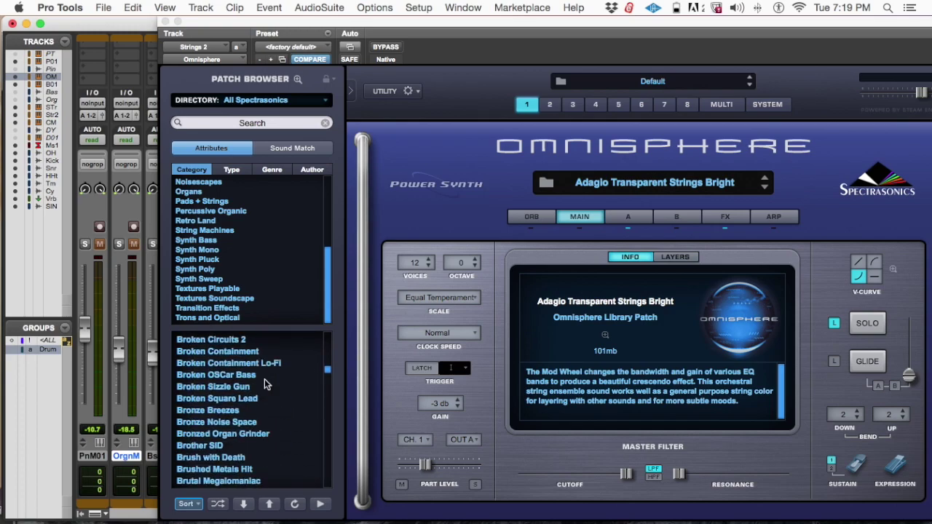
scroll(264, 384, down, 15)
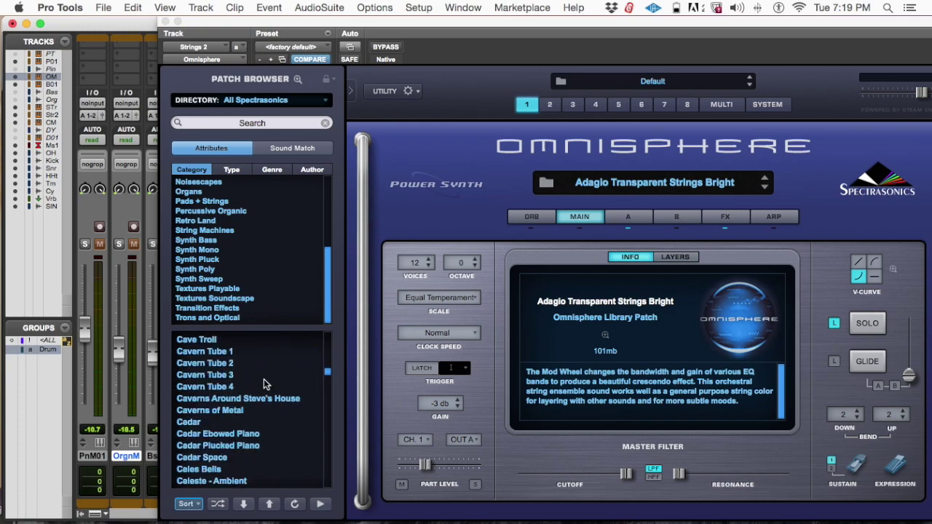
scroll(263, 378, down, 15)
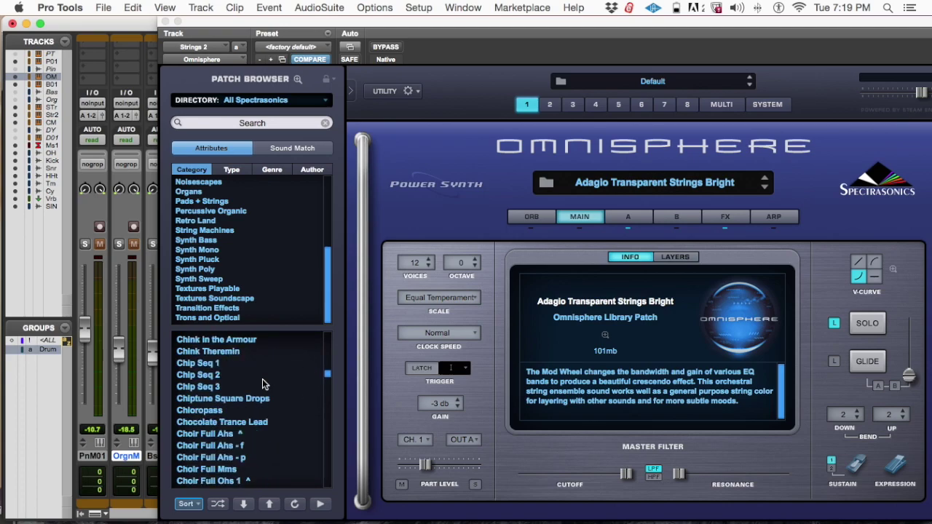
scroll(262, 385, down, 15)
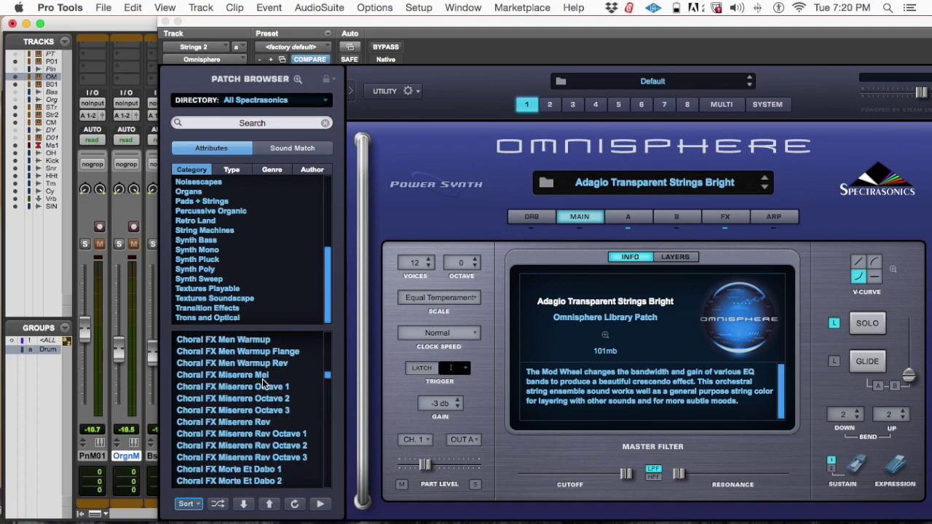
- Go back through the patch list to Adagio Transparent Strings Bright and close the Strings 2 plug-in window
scroll(262, 378, up, 15)
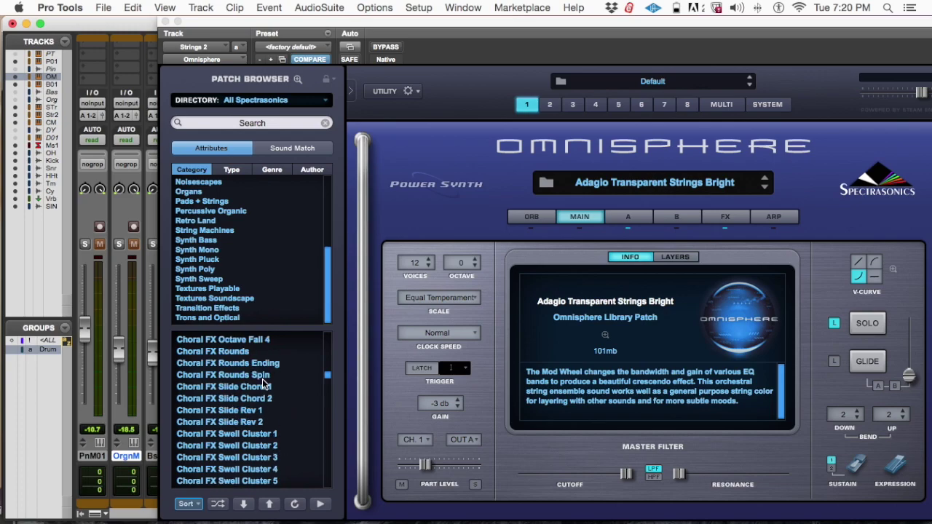
scroll(262, 379, up, 15)
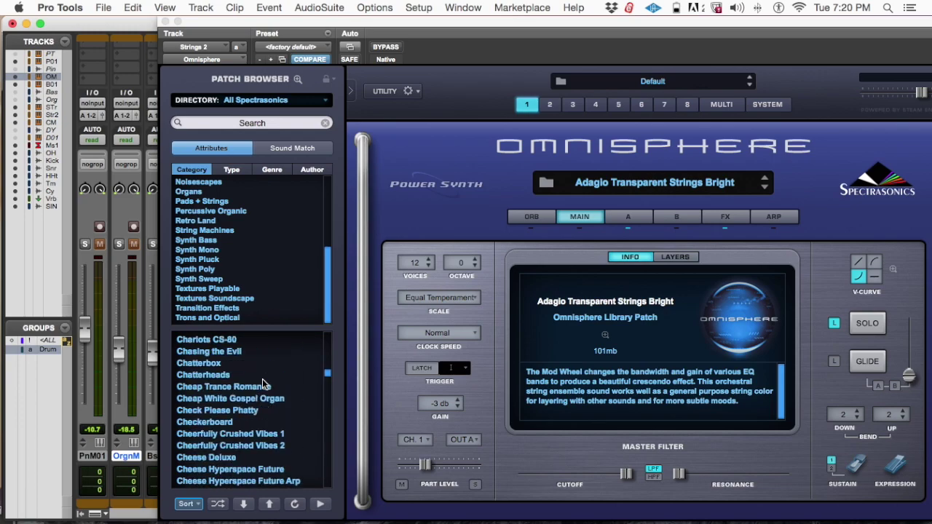
scroll(262, 379, up, 15)
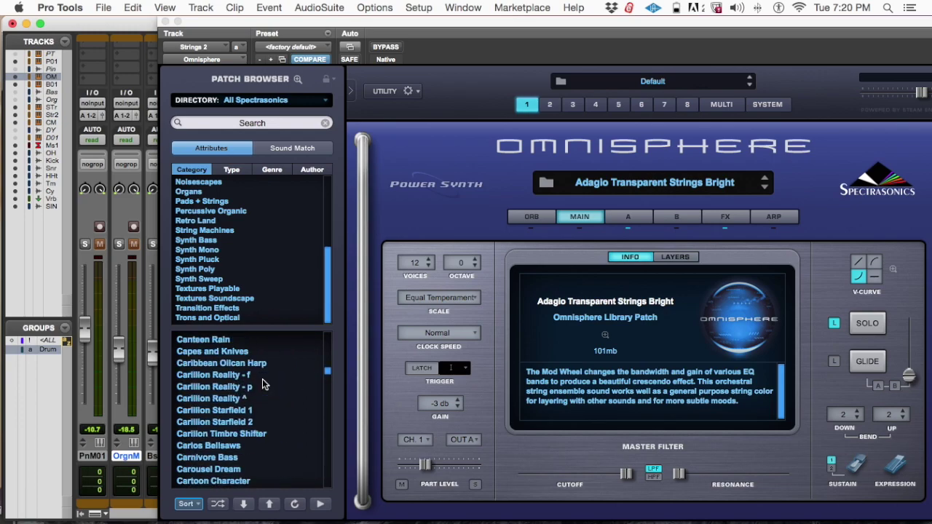
scroll(264, 377, up, 10)
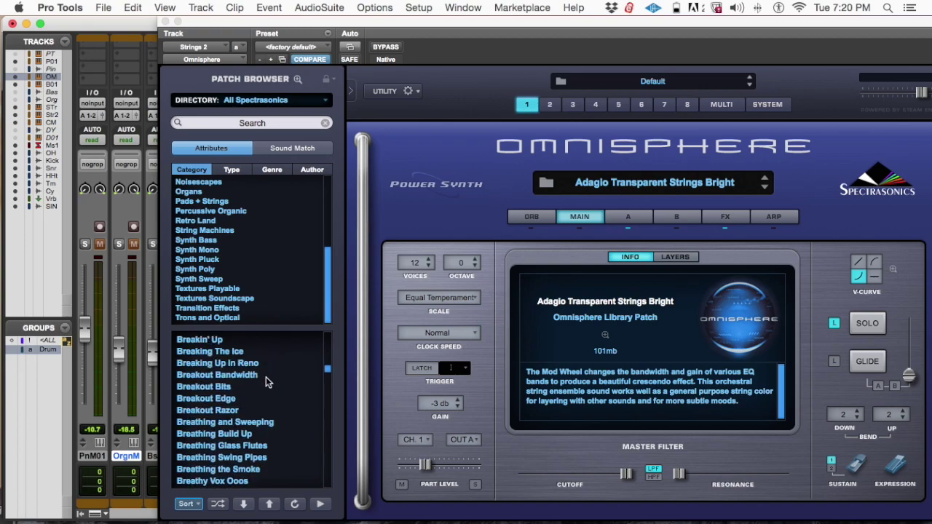
scroll(266, 381, up, 15)
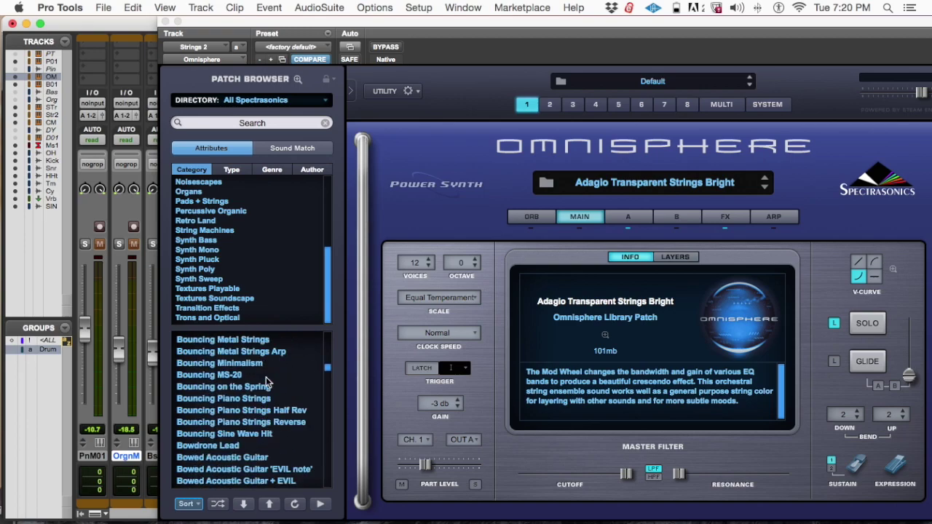
scroll(266, 381, up, 15)
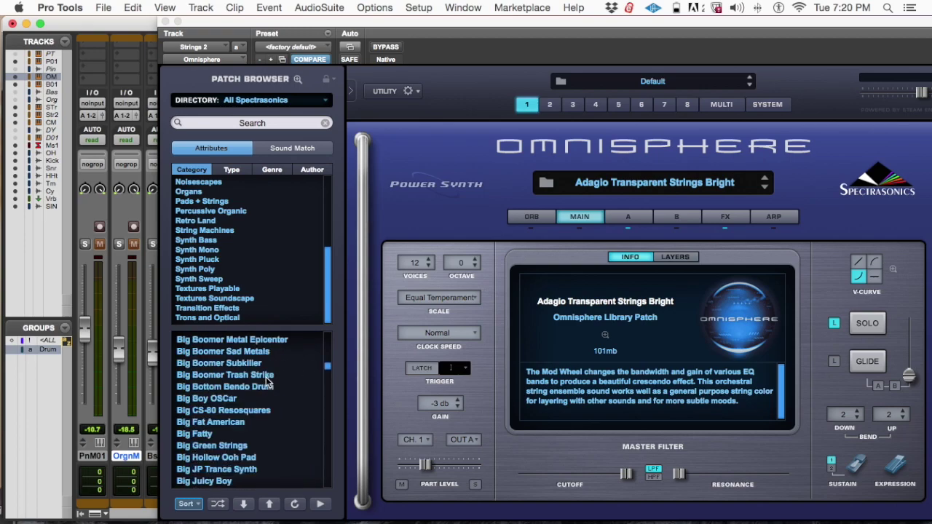
scroll(266, 381, up, 15)
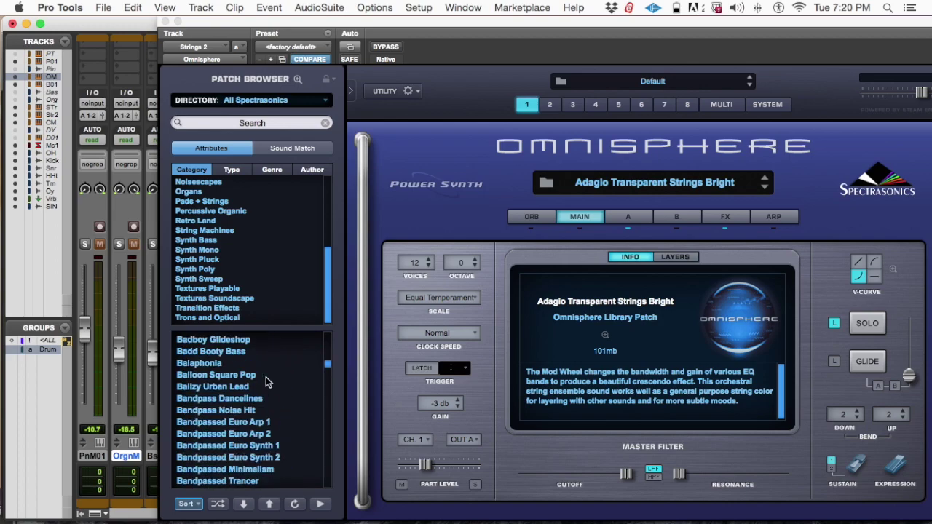
scroll(265, 381, up, 5)
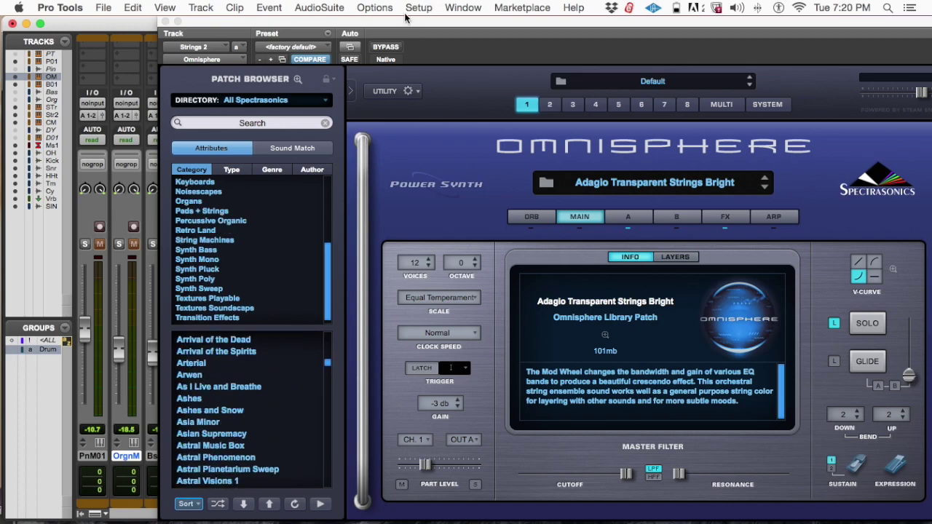
drag(394, 27, 721, 4)
scroll(543, 424, up, 20)
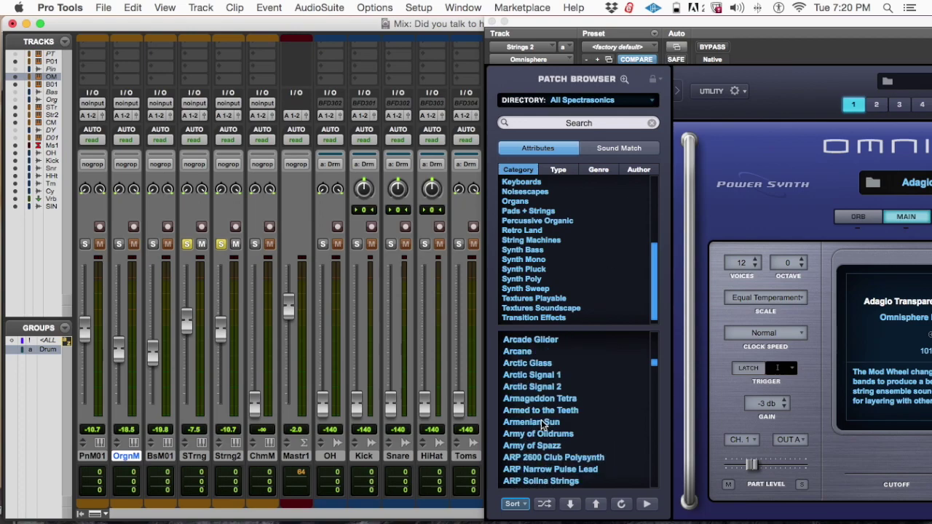
scroll(542, 424, up, 15)
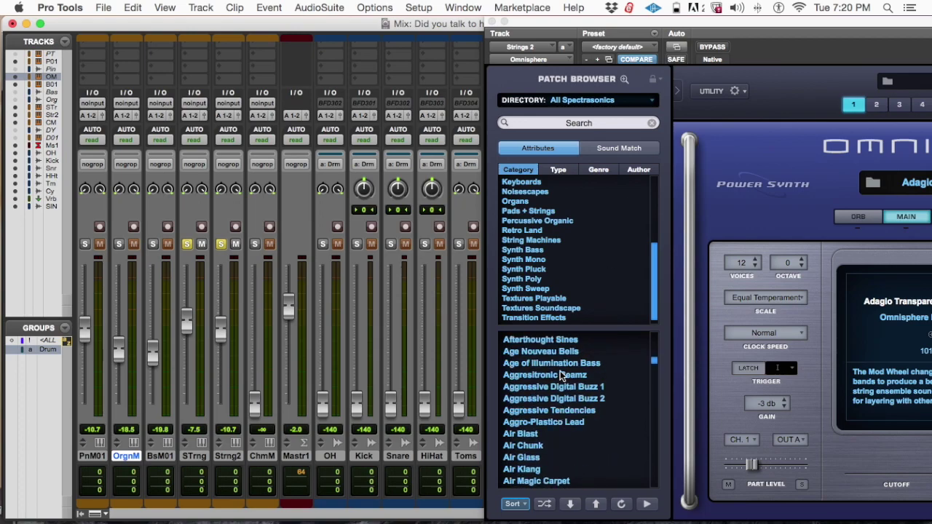
scroll(597, 373, up, 10)
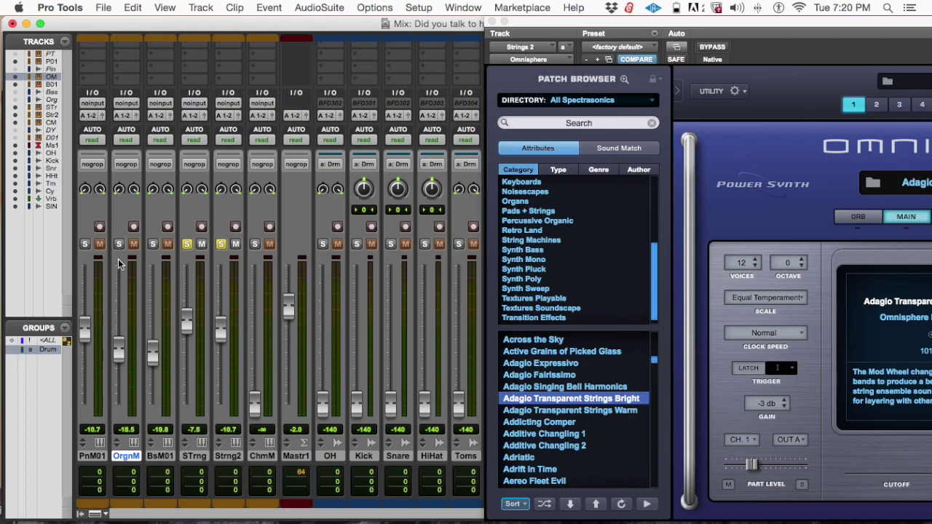
click(492, 24)
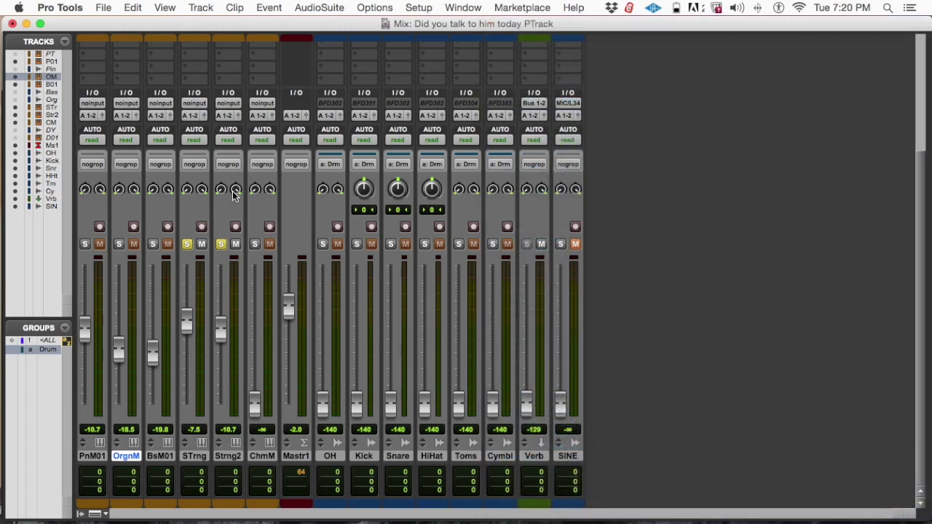
- Clear all track solos and play the full mix, switching the Strng2 solo on and off once
alt+click(220, 245)
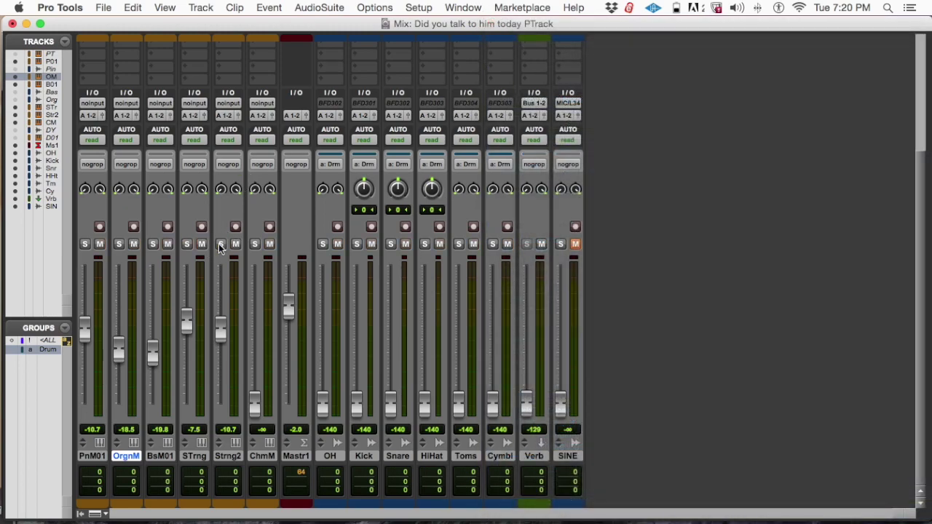
key(space)
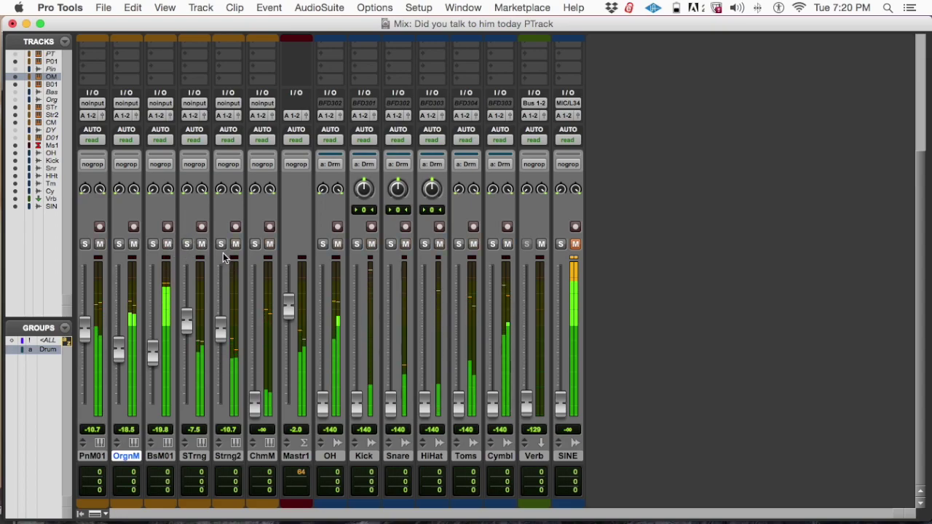
click(219, 244)
click(219, 245)
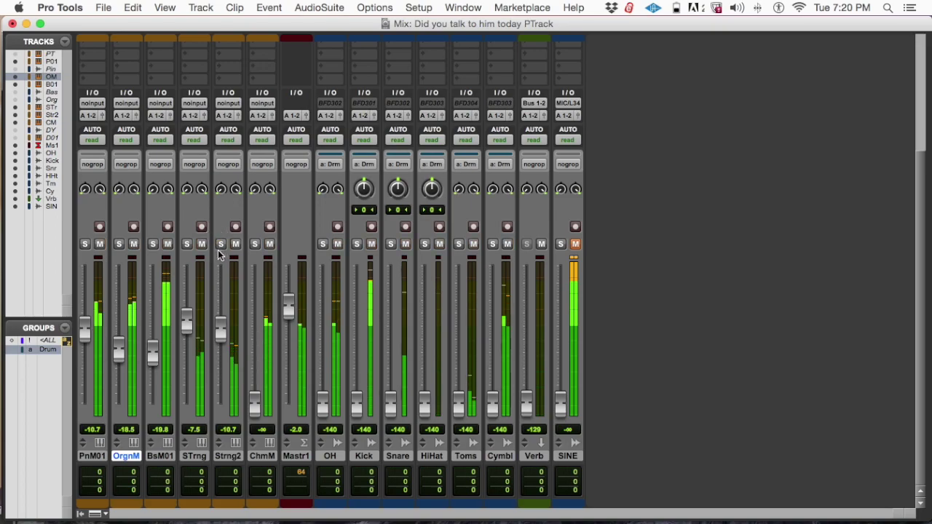
- Set the Strng2 volume fader to -4.3 dB during playback and check the parts briefly in the Edit window
mouse_move(220, 329)
mouse_down()
mouse_move(220, 410)
mouse_move(236, 328)
mouse_up()
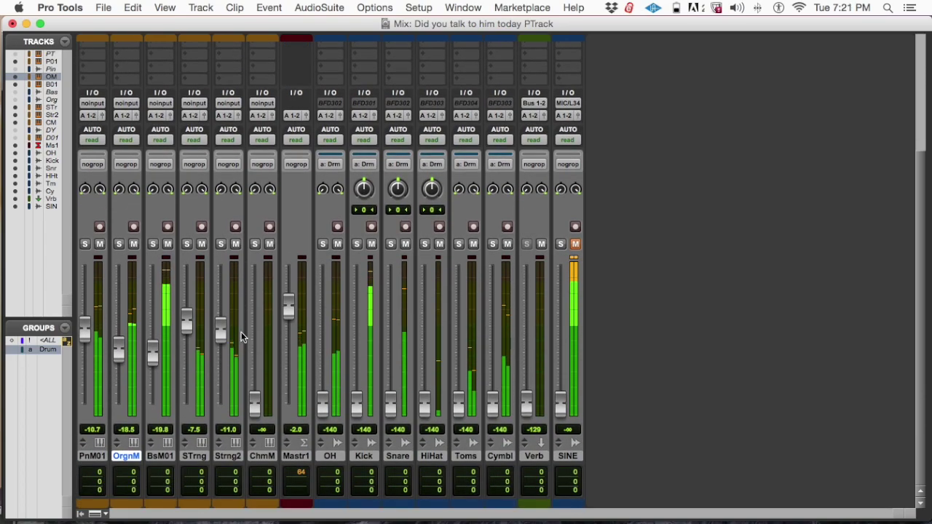
drag(222, 334, 221, 317)
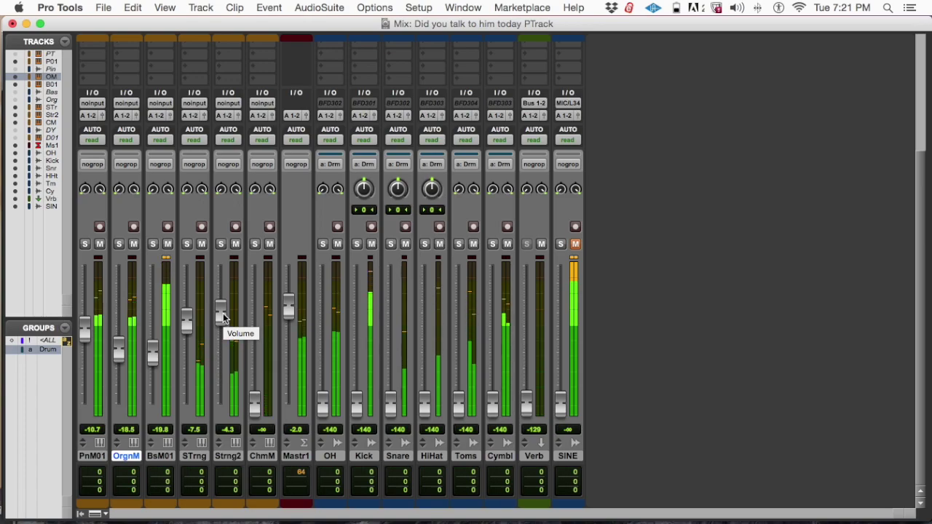
key(super+equal)
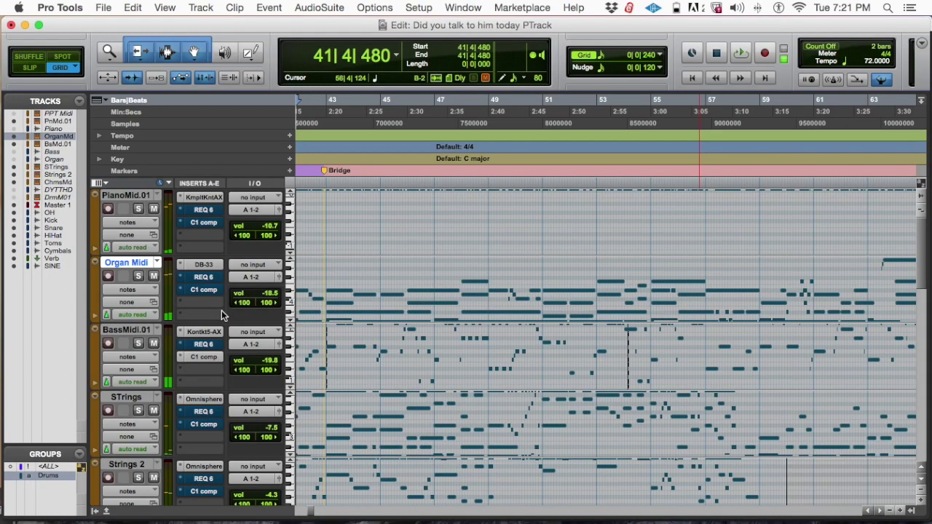
key(super+equal)
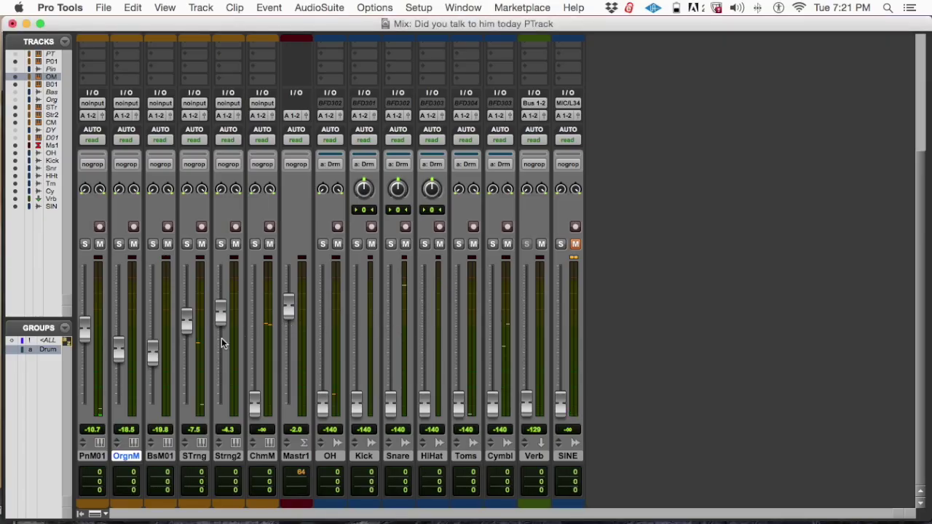
- Switch off the Pro-Verb effect in the common FX rack of Omnisphere on Strings 2 and close the plug-in window
scroll(222, 342, up, 5)
click(231, 120)
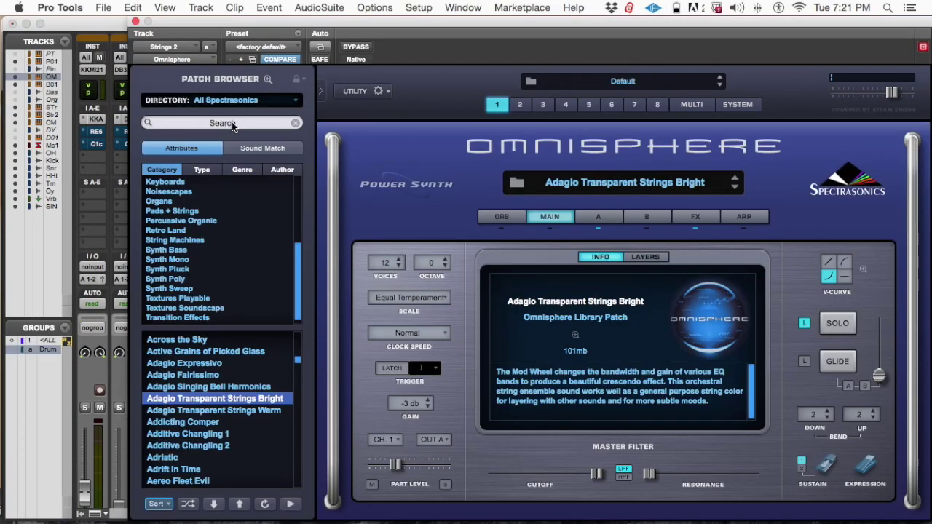
click(696, 217)
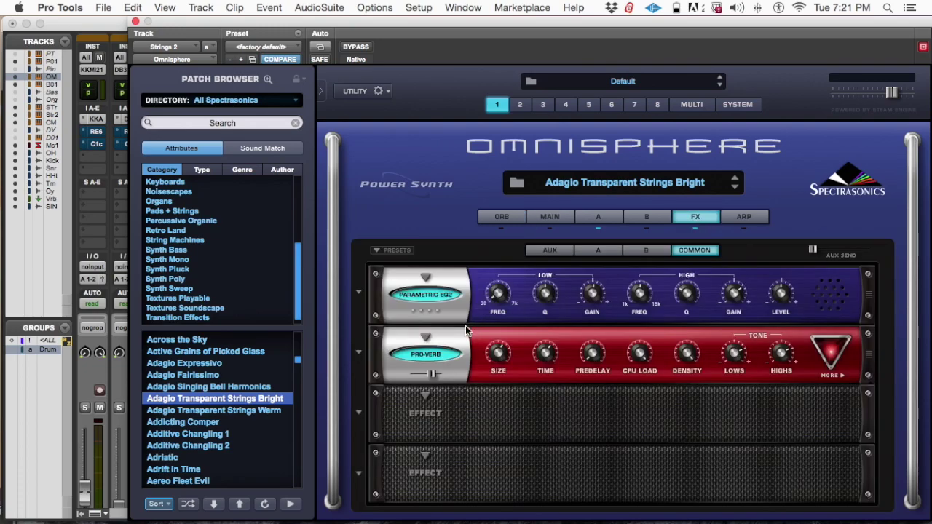
click(434, 355)
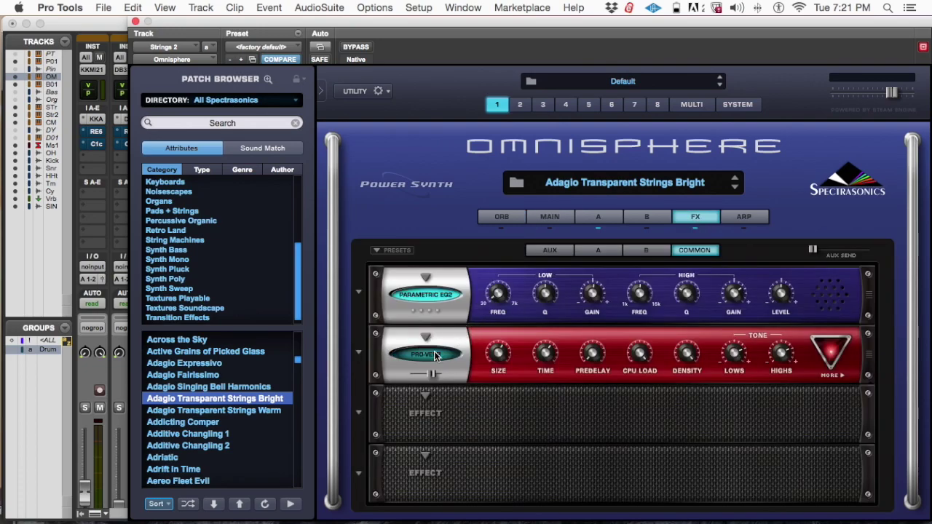
click(136, 24)
scroll(294, 300, down, 5)
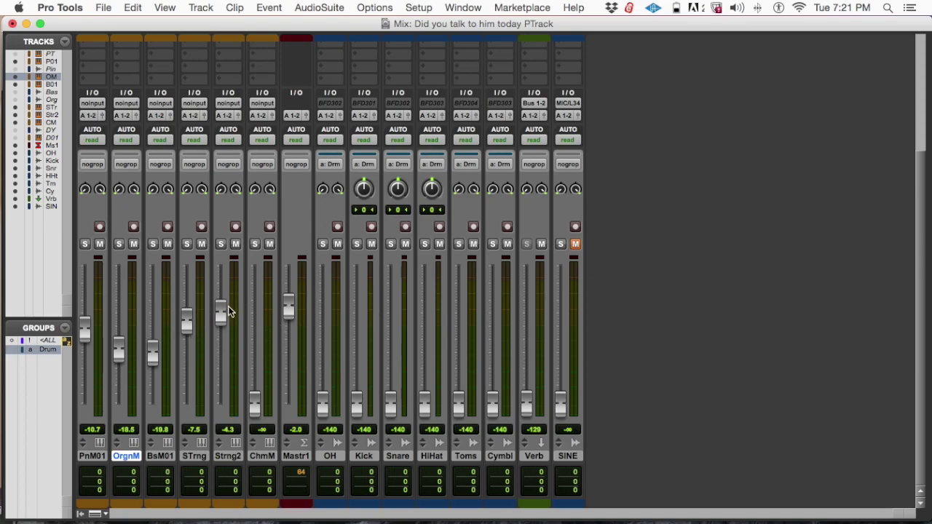
- Reopen Omnisphere on Strings 2, move its window clear of the string channels, and solo Strng2 during playback
scroll(249, 196, up, 5)
click(233, 119)
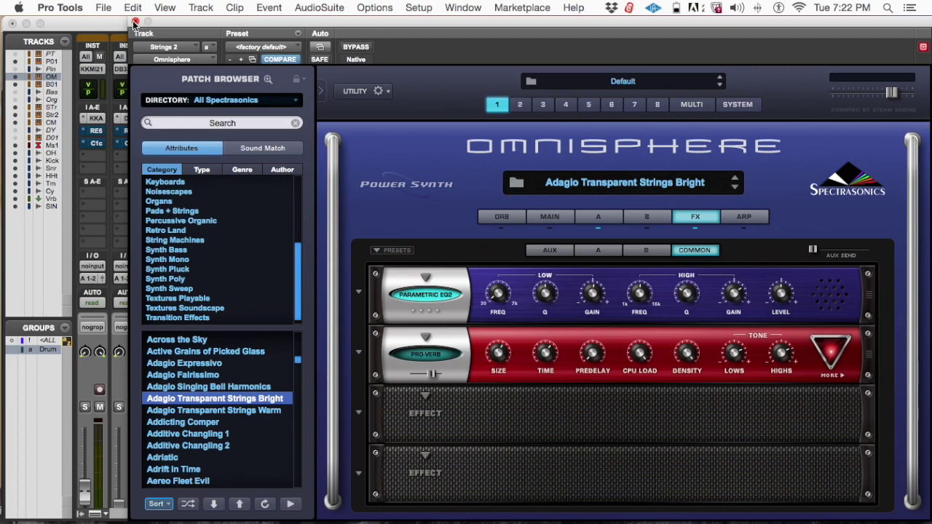
drag(197, 22, 445, 31)
scroll(266, 264, down, 3)
click(220, 278)
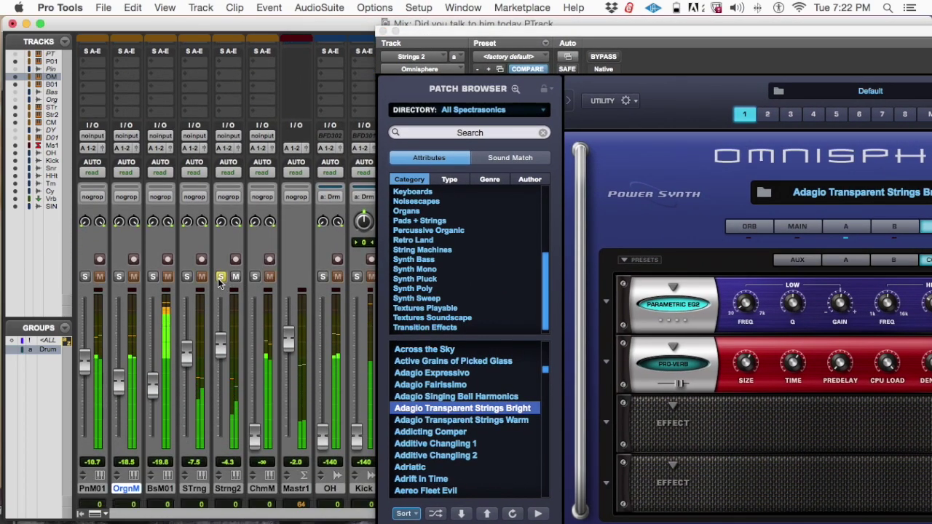
- Clear the Strng2 solo during playback, and show the Edit window with the Omnisphere window moved clear of the MIDI notes
click(219, 278)
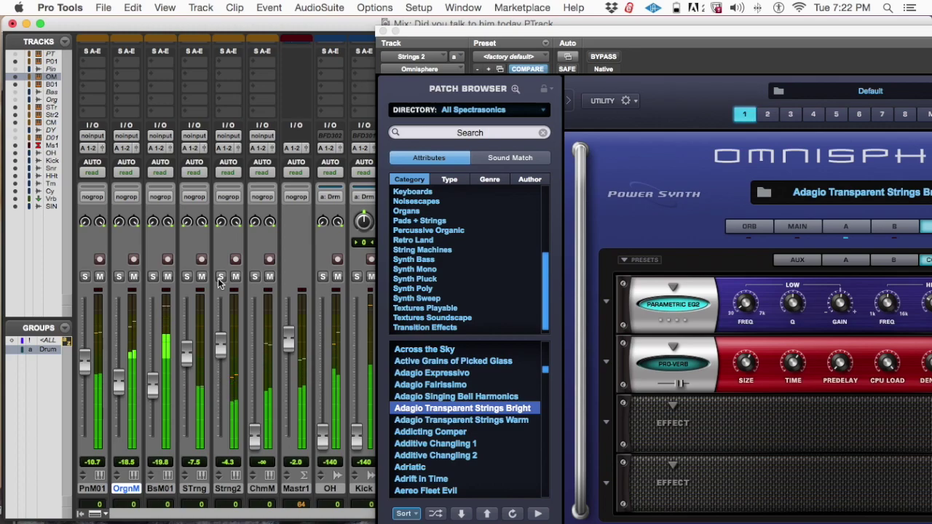
key(super+equal)
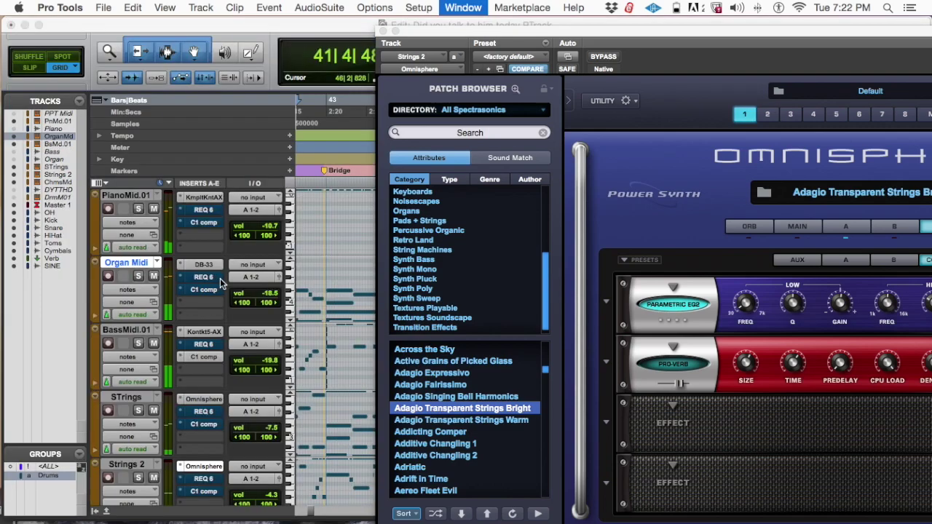
drag(426, 28, 736, 18)
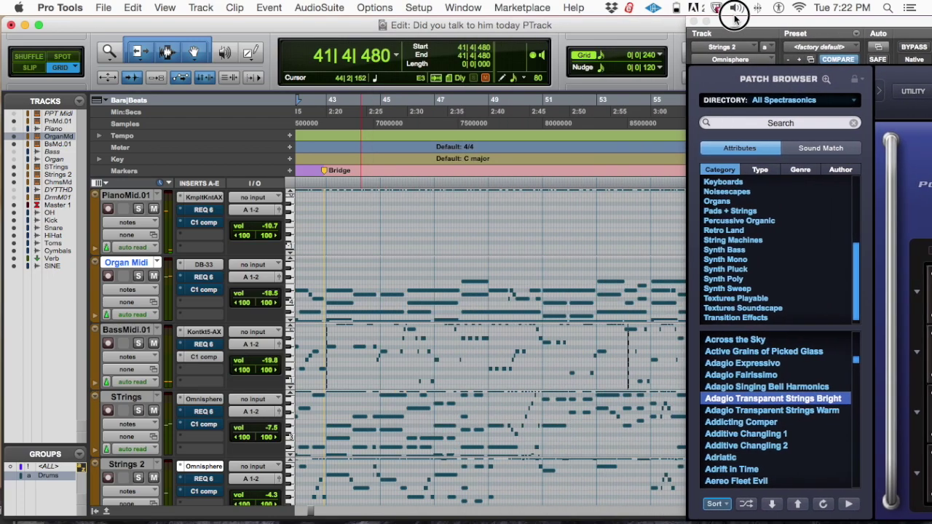
- Check the Strings 2 notes around bars 48 to 53 against the other parts and close the Omnisphere window
scroll(393, 385, right, 10)
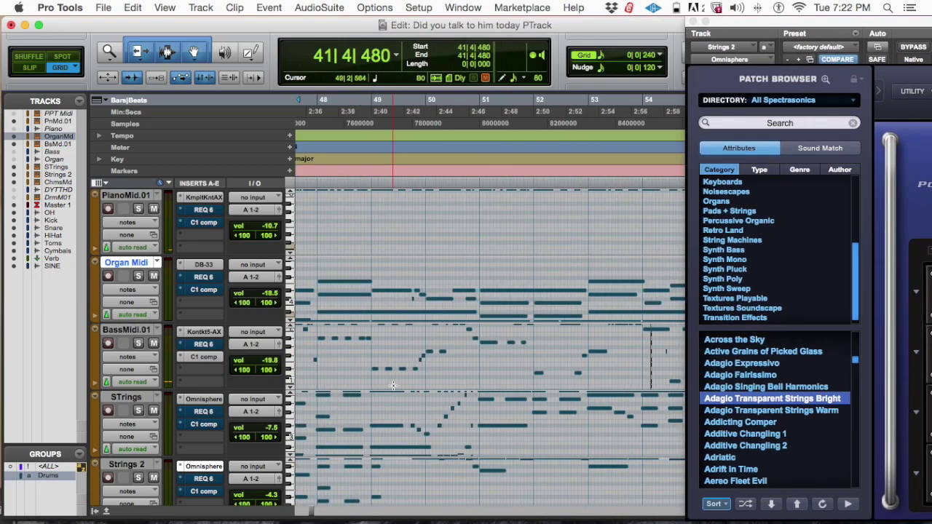
scroll(394, 385, down, 3)
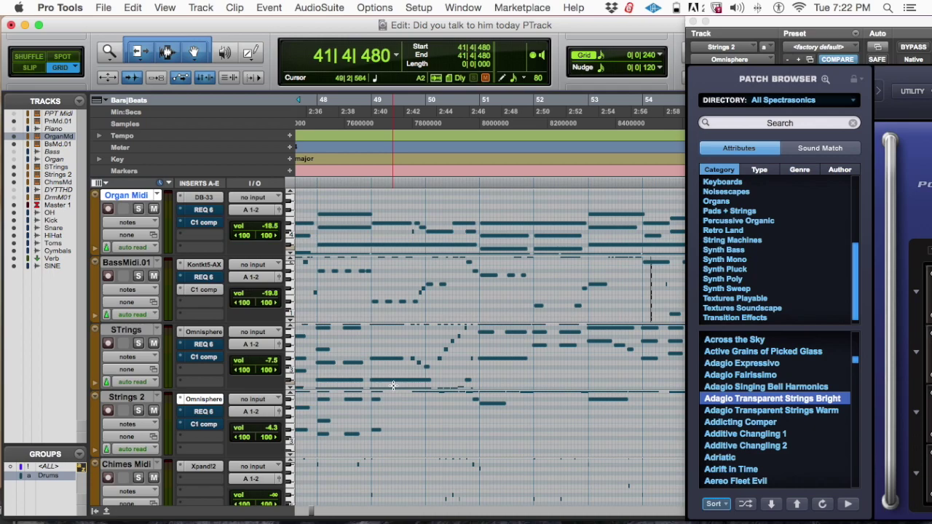
scroll(393, 385, up, 3)
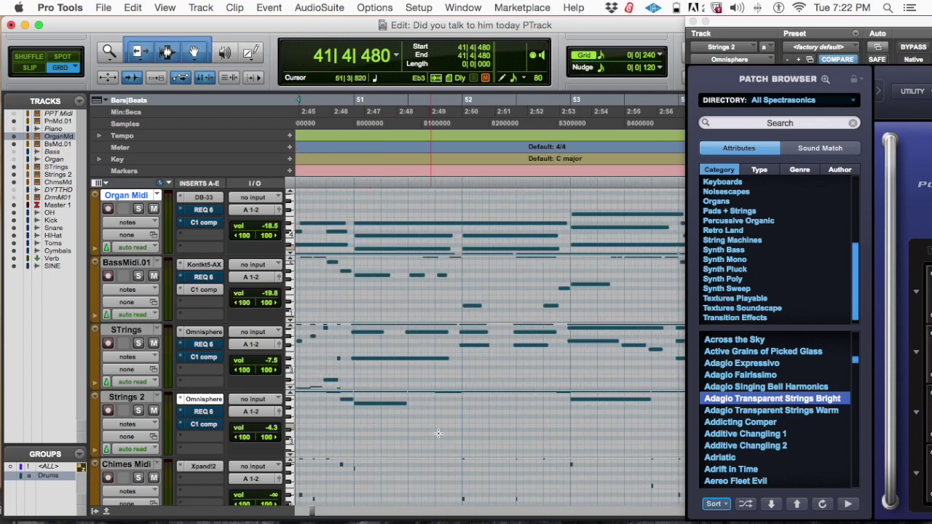
drag(735, 27, 312, 29)
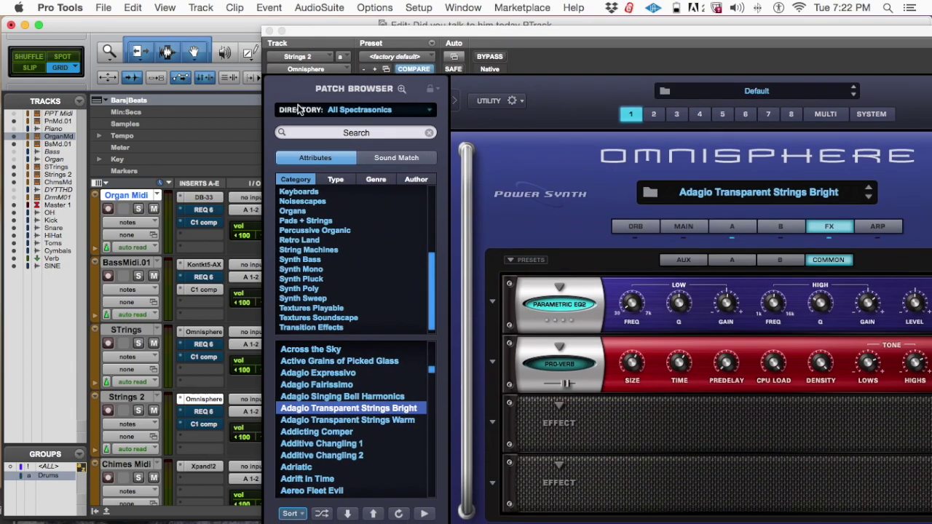
click(269, 31)
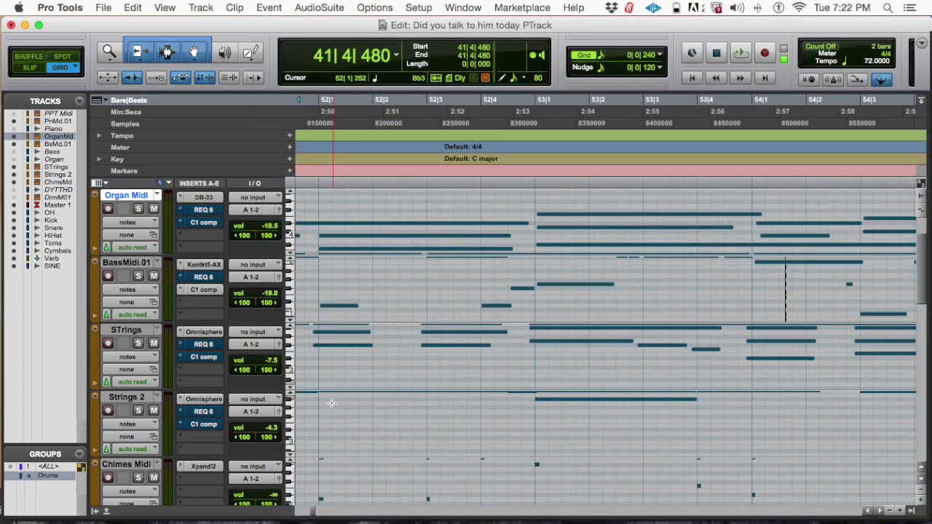
- Set the Strings 2 track height to large and magnify its notes around the start of bar 53
key(super+bracketleft)
click(293, 428)
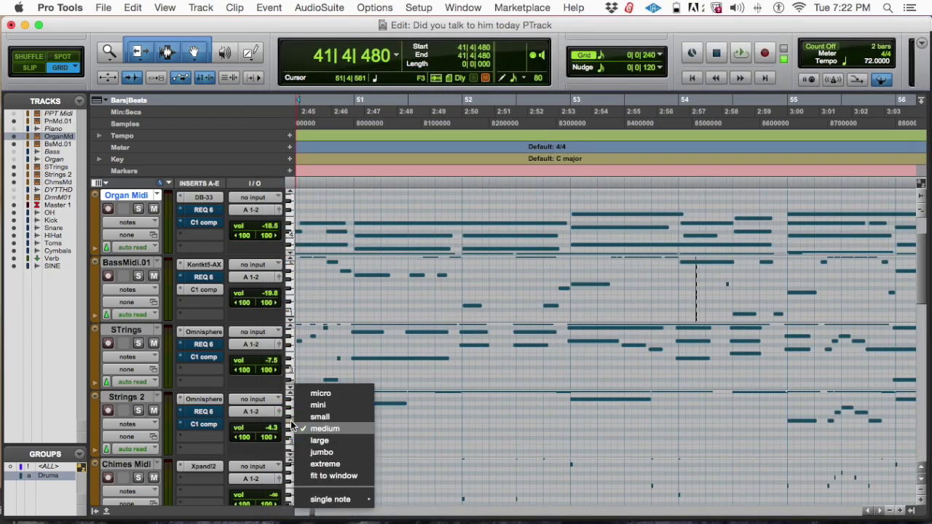
click(319, 440)
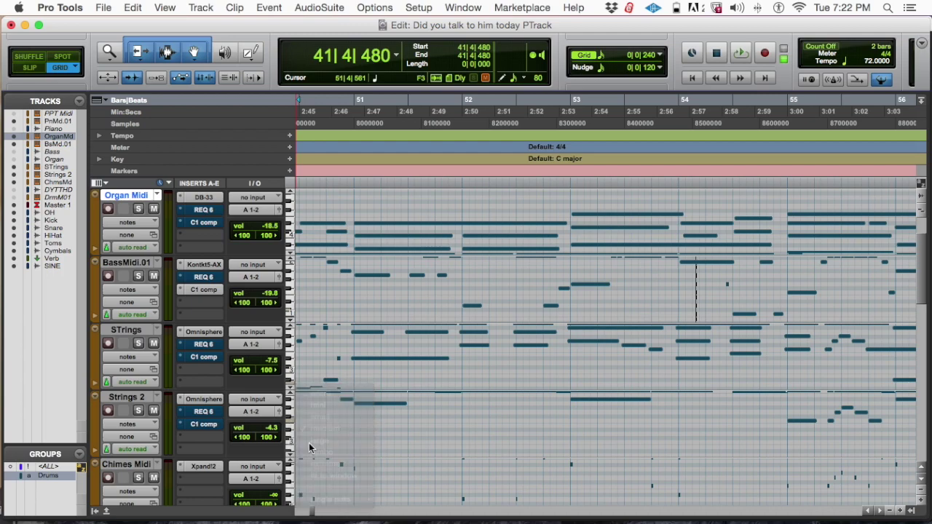
key(super+bracketright)
key(super+bracketright)
key(super+bracketright)
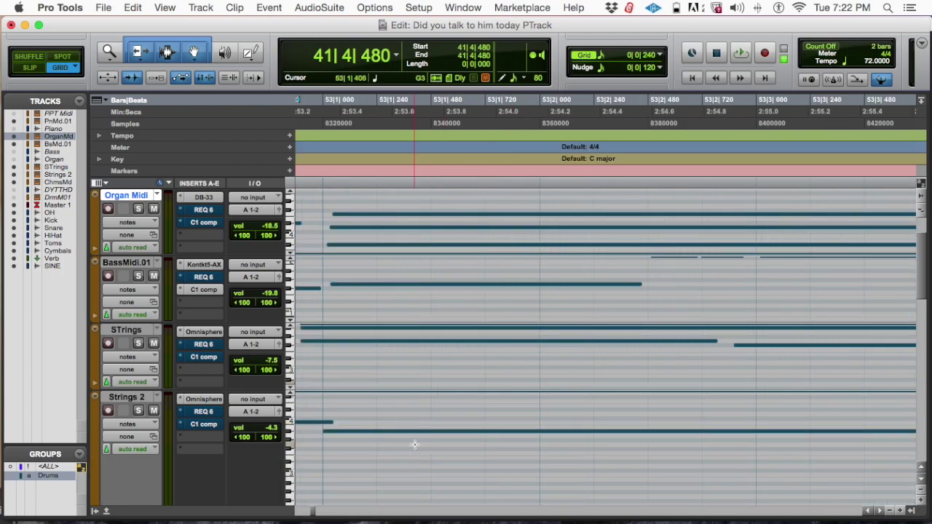
scroll(414, 444, left, 5)
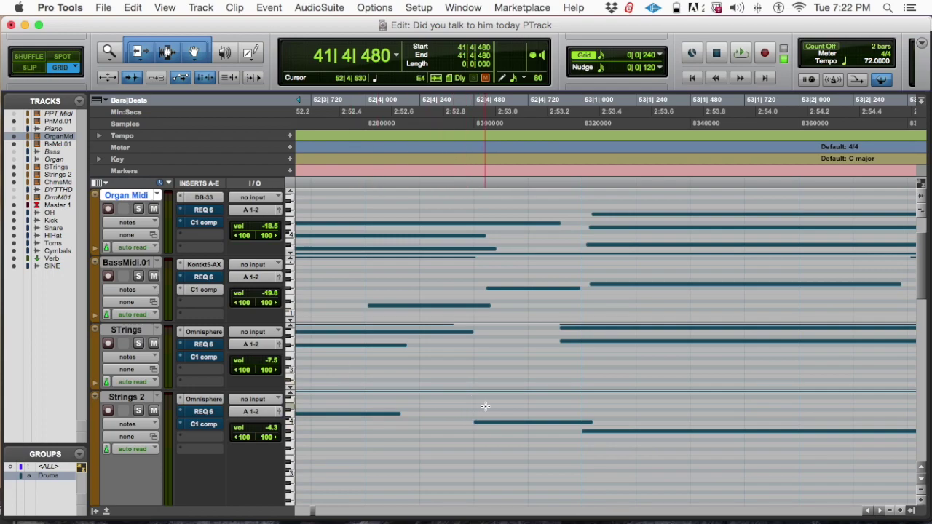
- Select all Strings 2 notes, switch to Slip mode and shift them slightly earlier, checking their alignment around bar 51
triple_click(485, 406)
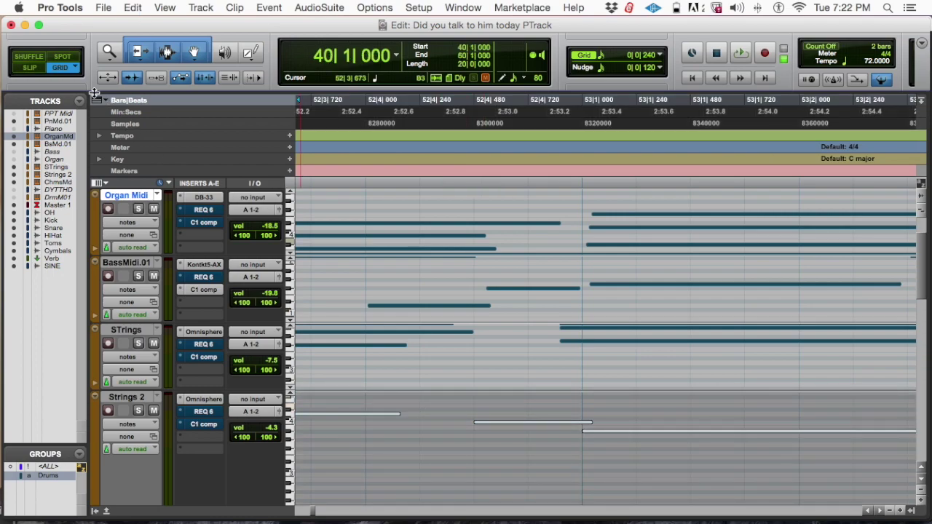
click(31, 70)
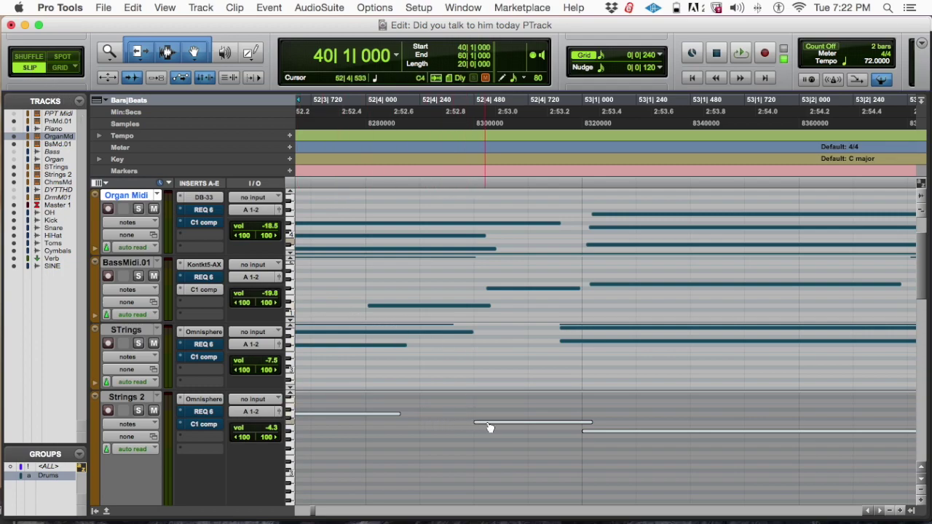
mouse_move(494, 427)
mouse_down()
mouse_move(461, 424)
mouse_move(474, 424)
mouse_up()
scroll(479, 427, left, 15)
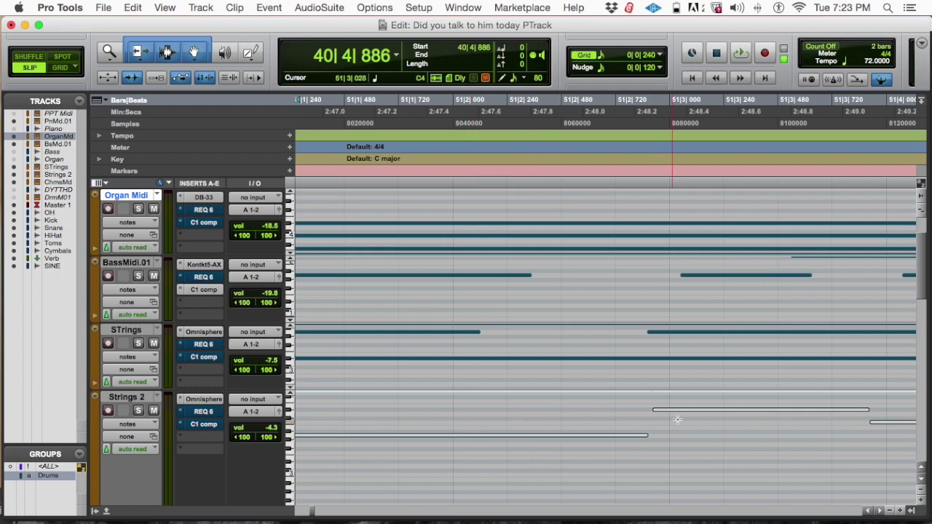
scroll(668, 414, right, 3)
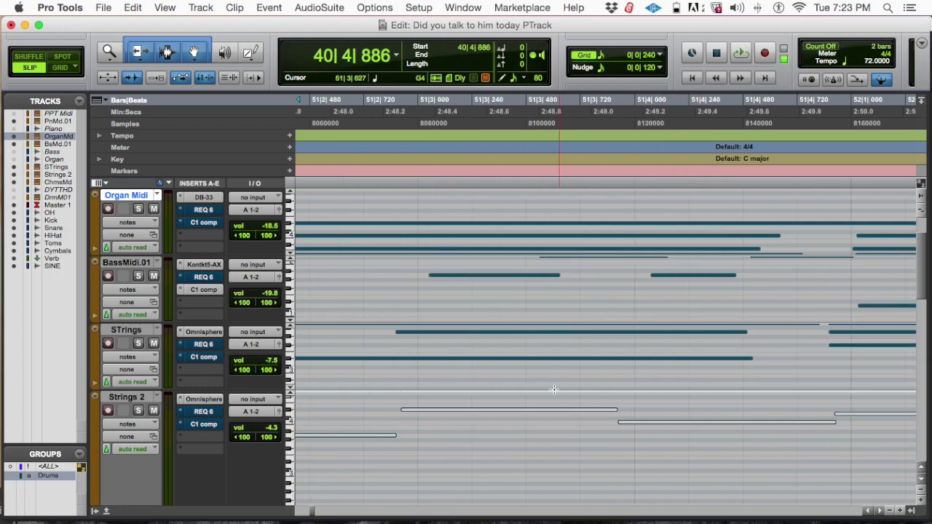
- Play the arrangement from bar 48, beat 2 to audition the Strings 2 part, and stop playback around bar 50
scroll(699, 408, right, 3)
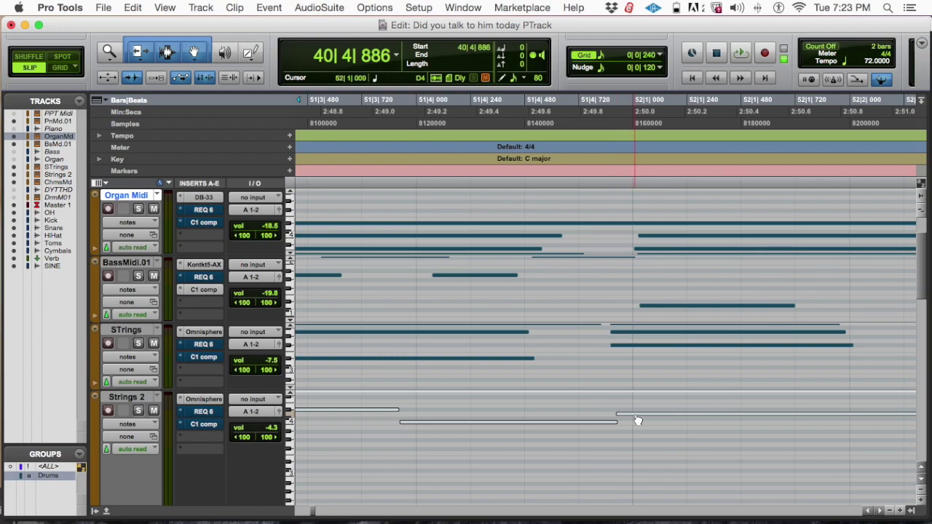
scroll(603, 415, left, 10)
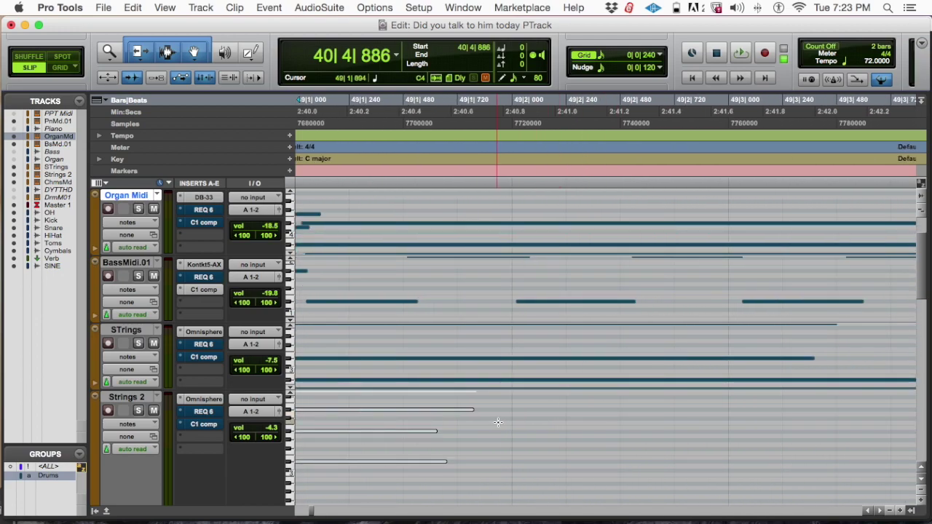
scroll(498, 422, left, 5)
click(468, 423)
click(414, 423)
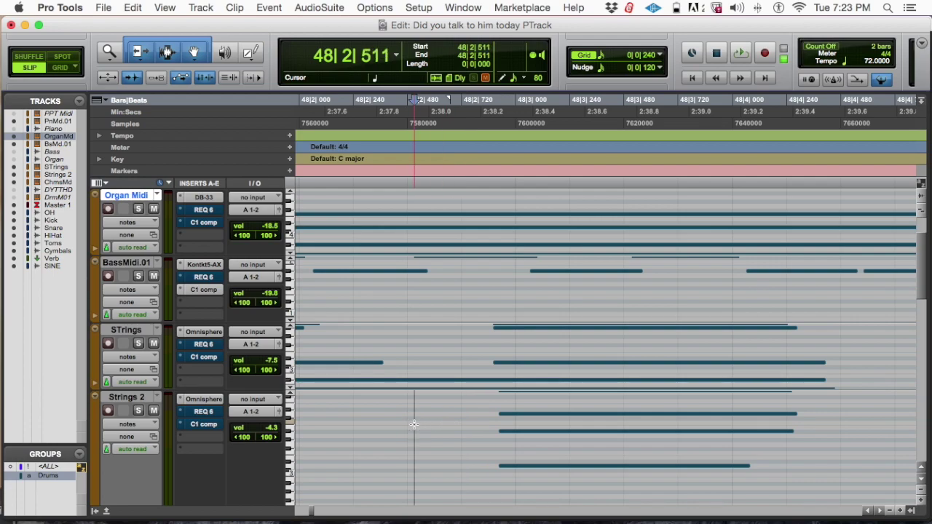
key(space)
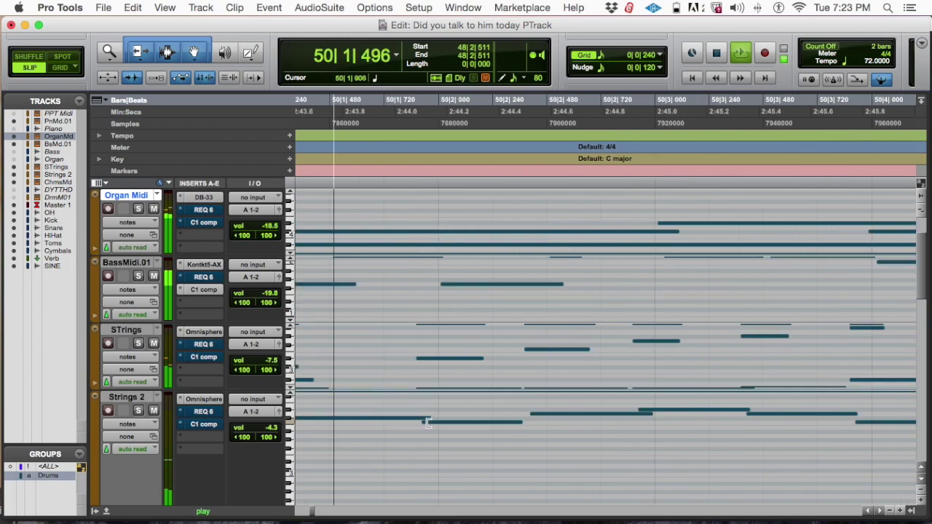
key(space)
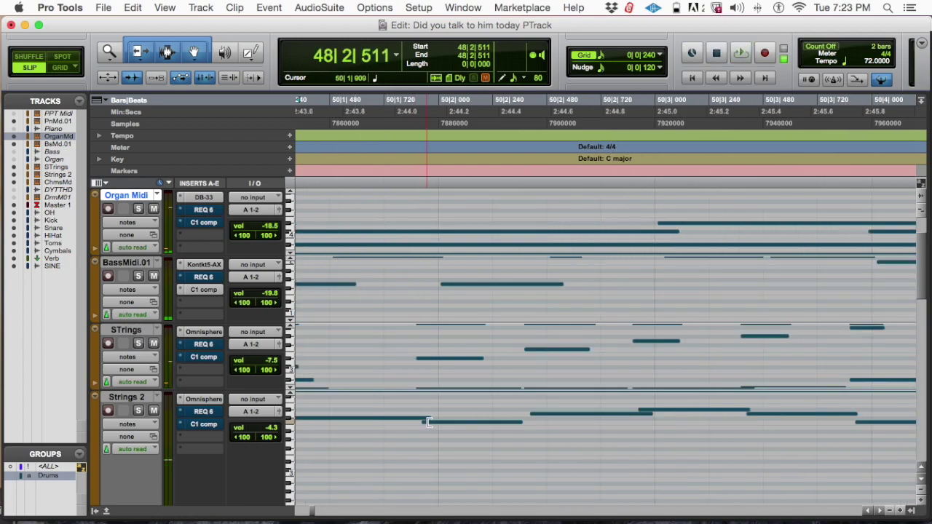
- Select the whole Strings 2 clip, quantize its notes to the grid and check their alignment back to bar 48
double_click(429, 423)
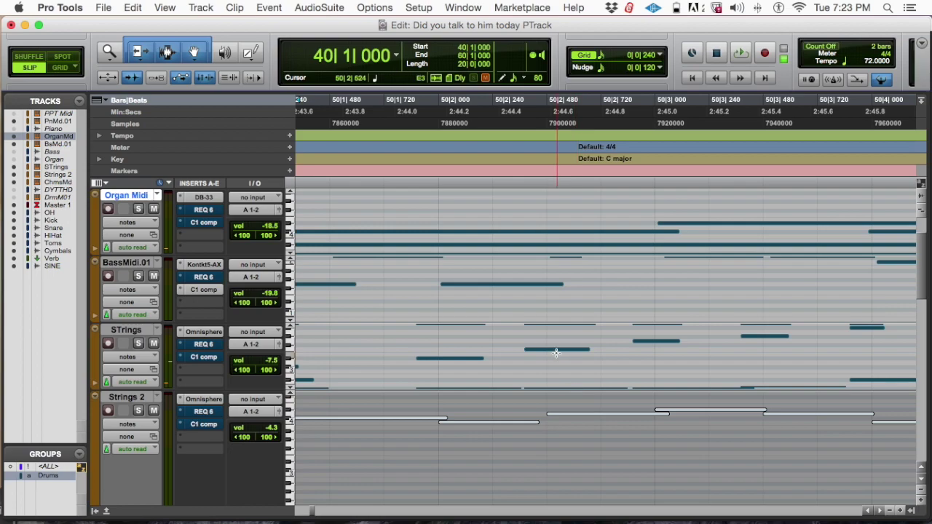
scroll(553, 354, left, 10)
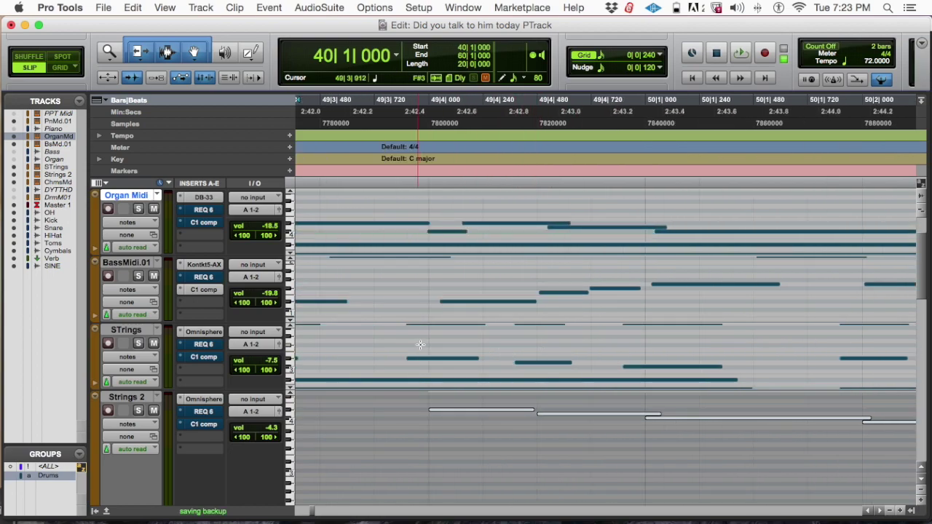
scroll(420, 344, left, 10)
scroll(420, 344, left, 10)
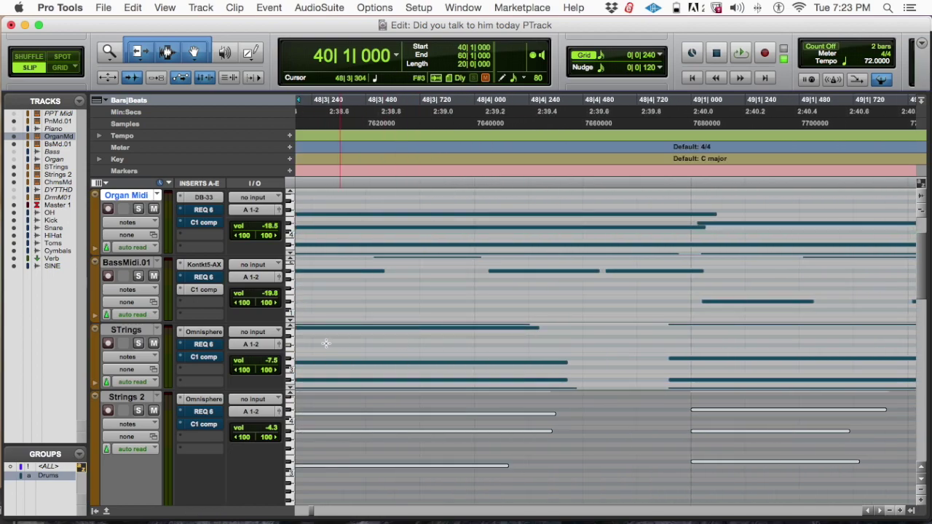
- Set the STrings track height to large
click(284, 352)
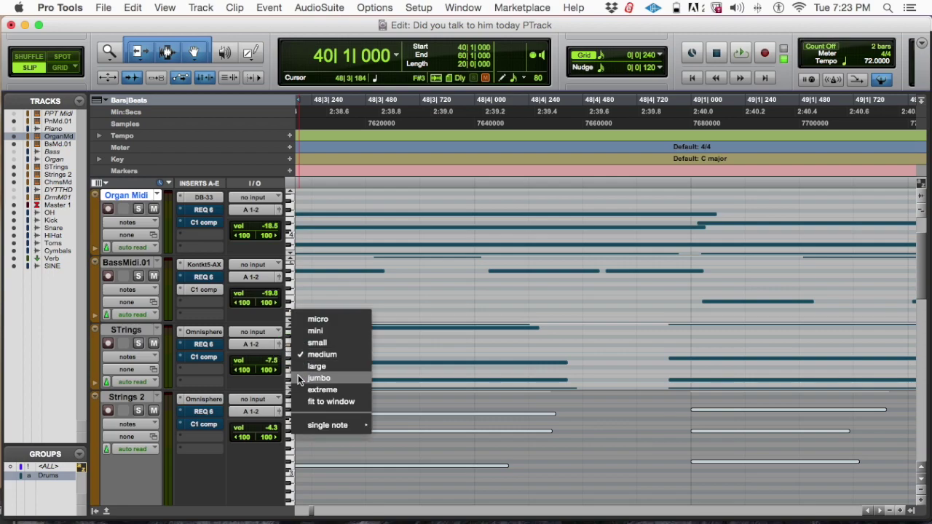
click(301, 369)
- Examine the note timing on the STrings track against the bar lines between bars 40 and 48
scroll(507, 383, left, 10)
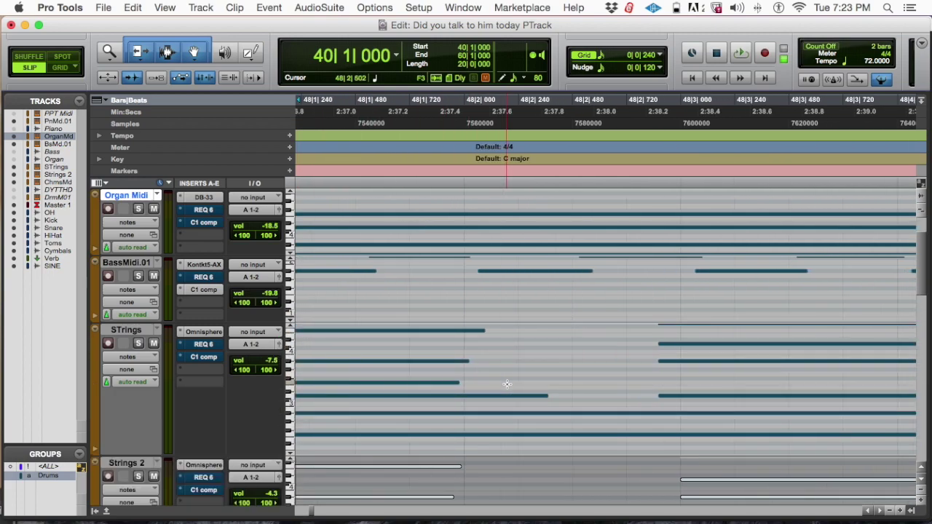
scroll(507, 383, left, 20)
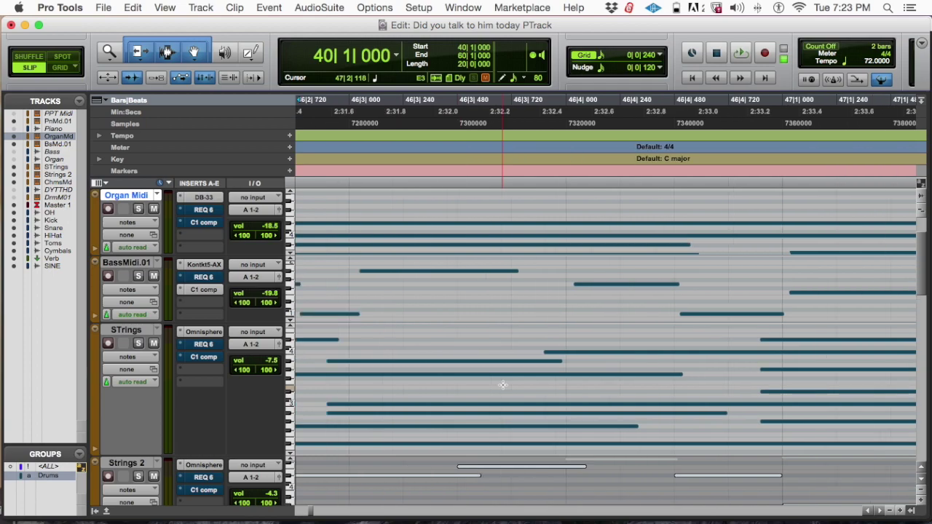
scroll(502, 385, left, 5)
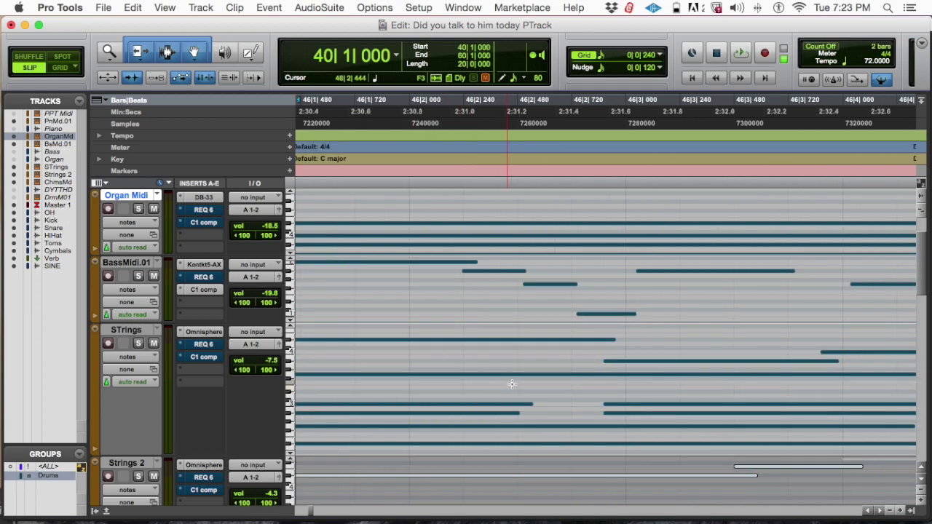
scroll(512, 384, left, 20)
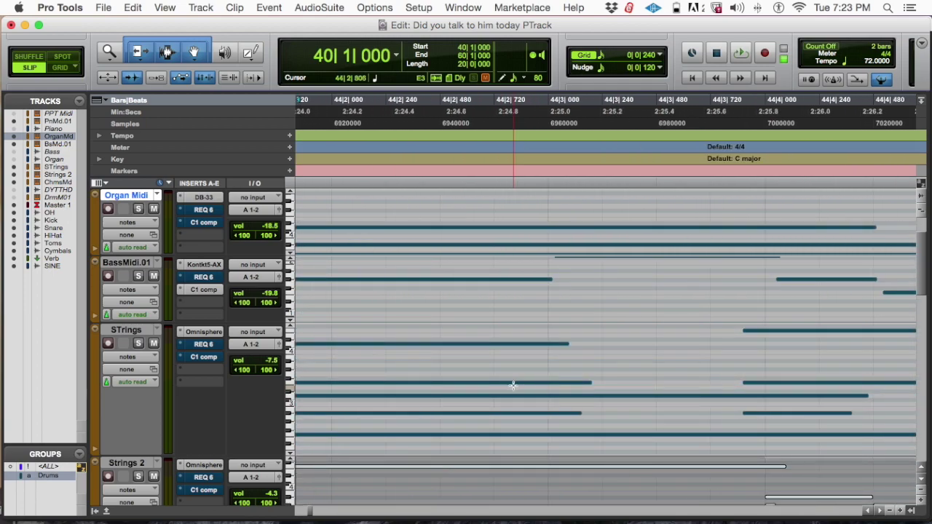
scroll(514, 385, left, 20)
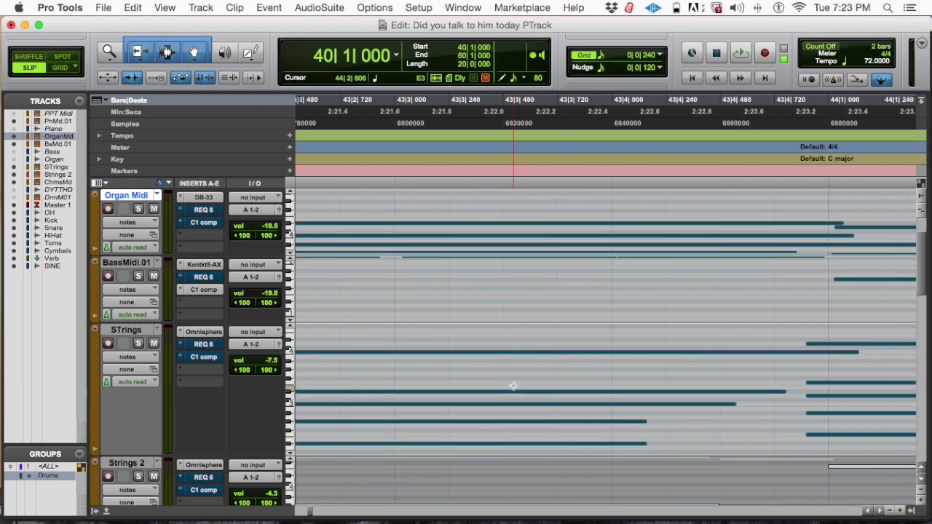
scroll(513, 385, left, 10)
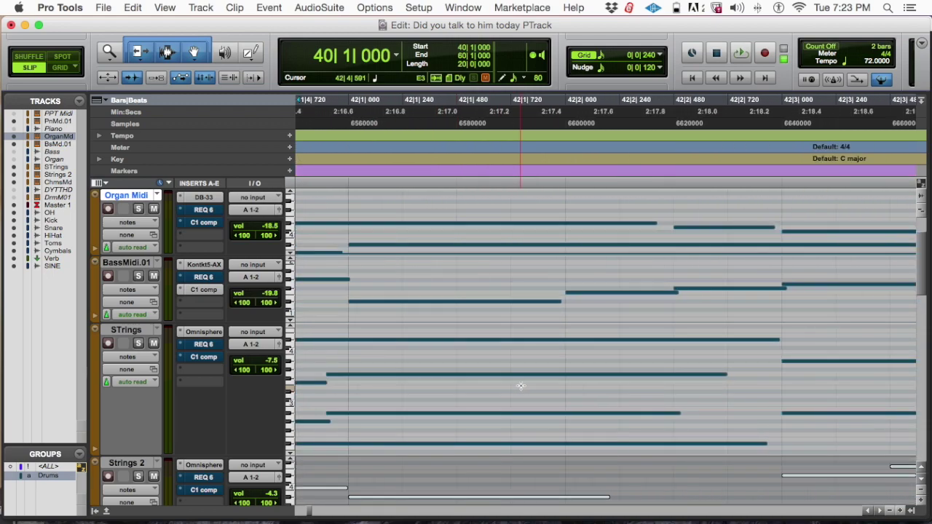
scroll(521, 385, left, 10)
scroll(521, 386, left, 10)
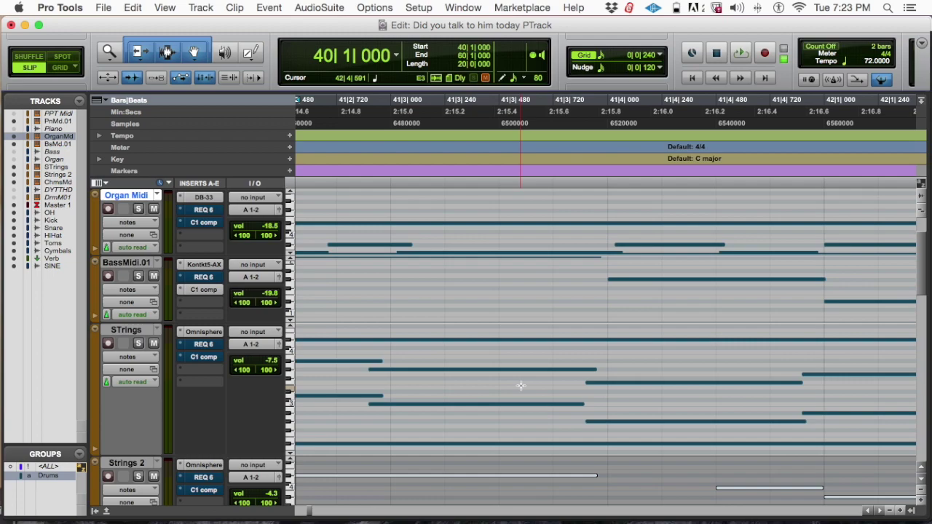
scroll(521, 385, left, 10)
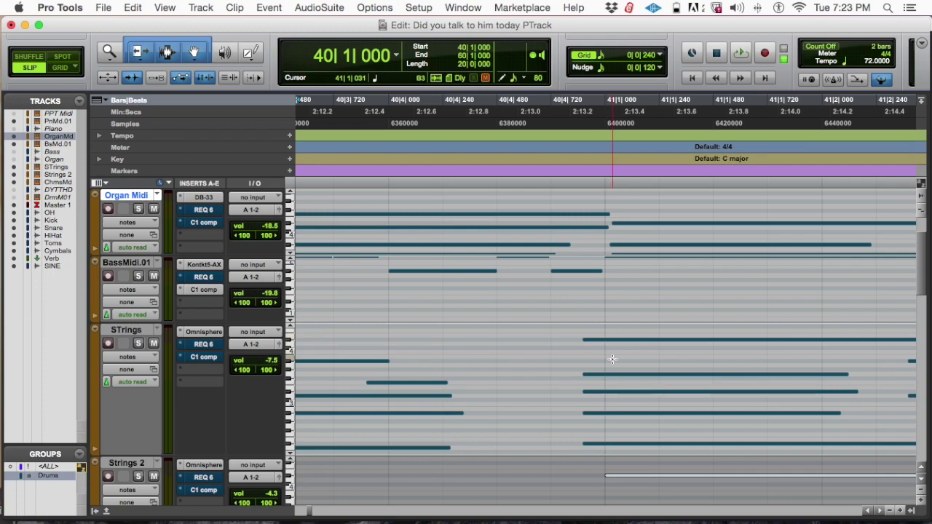
scroll(566, 355, left, 10)
scroll(565, 355, right, 15)
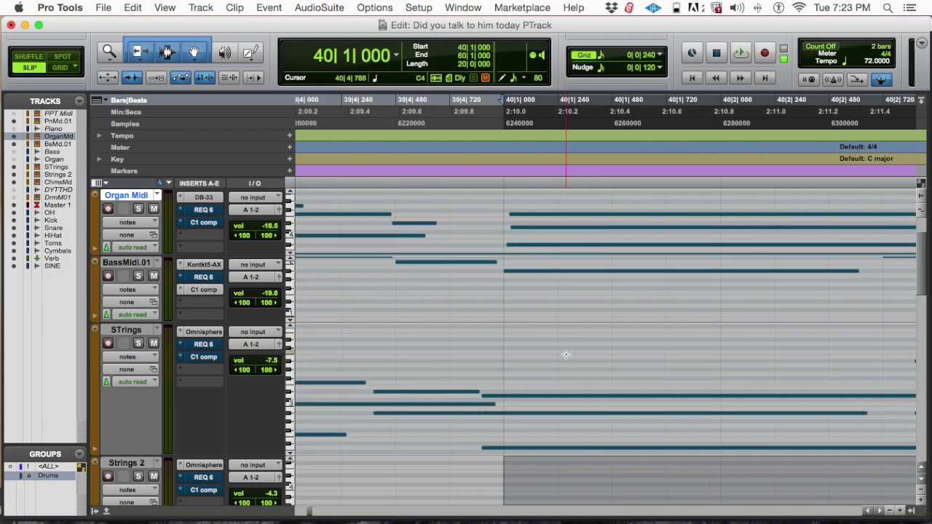
scroll(565, 354, right, 3)
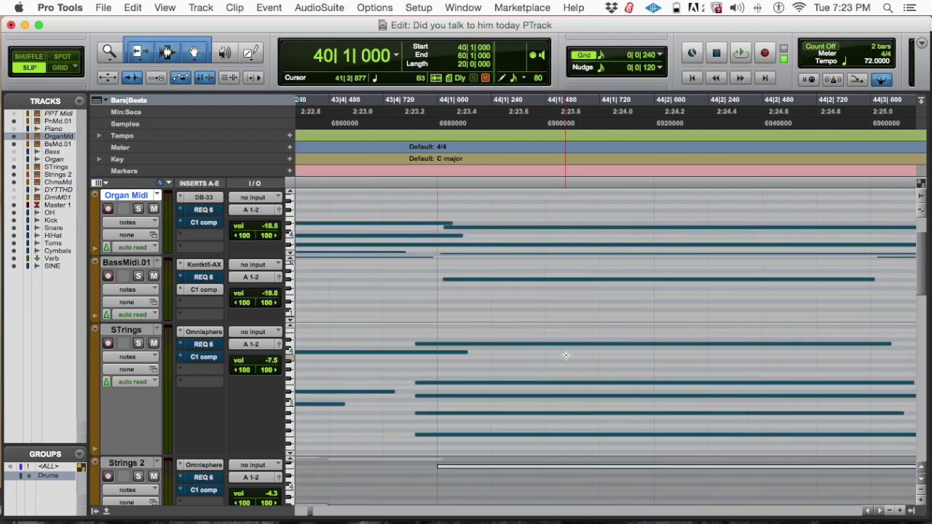
scroll(436, 386, right, 8)
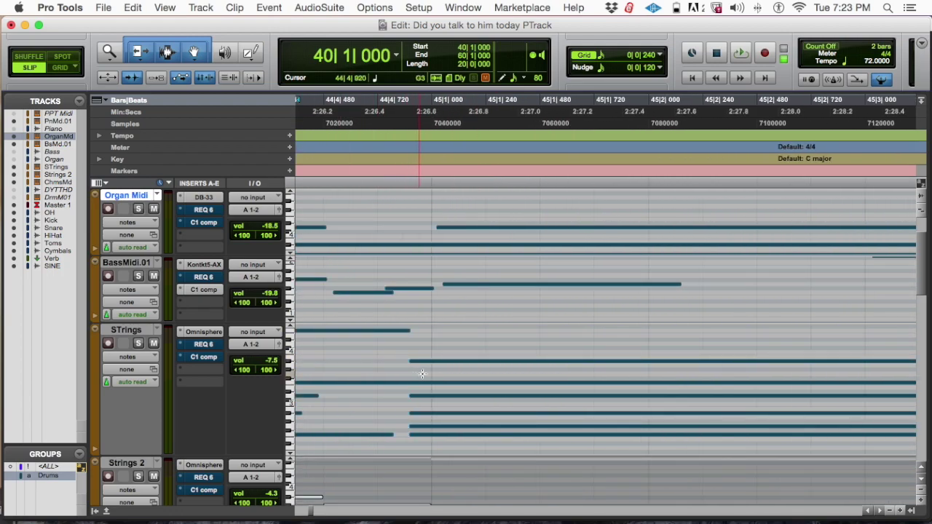
scroll(420, 375, right, 8)
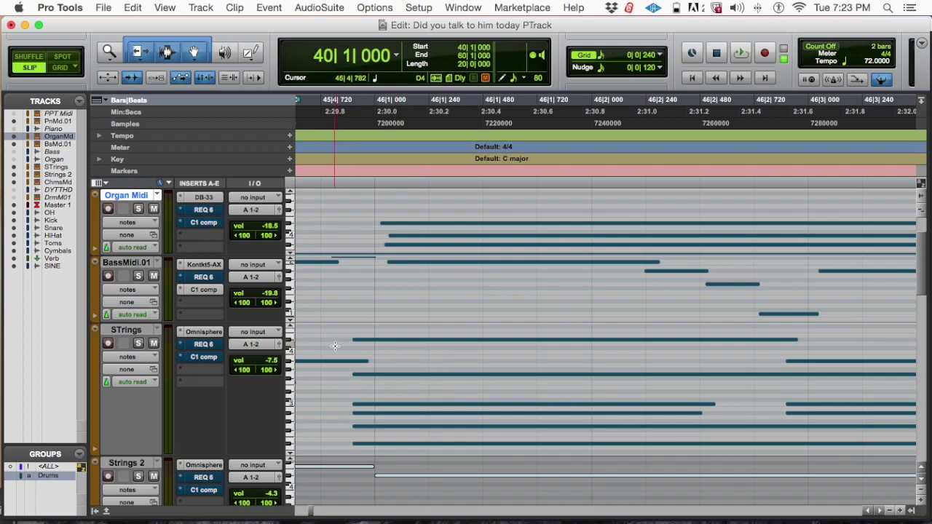
- Quantize all notes on the STrings track to a 1/16-note grid, using Note On with note duration preserved
click(335, 346)
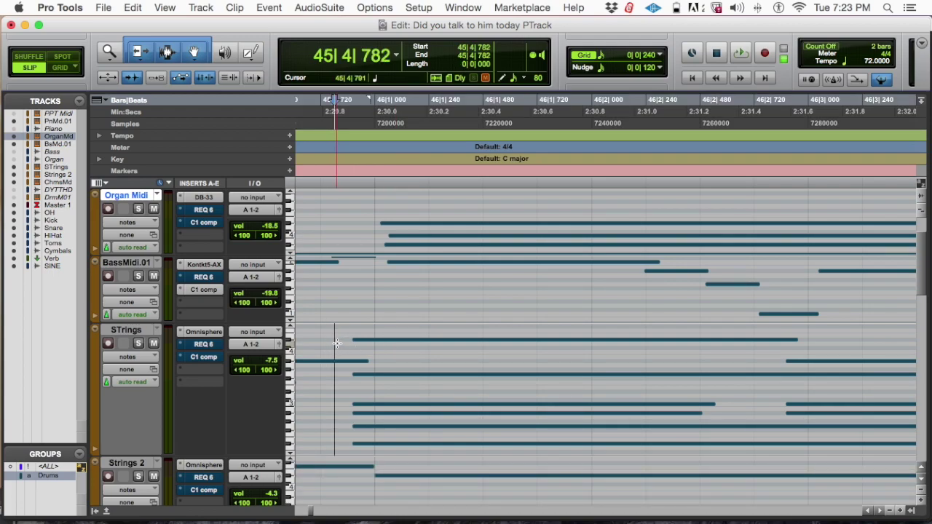
key(super+a)
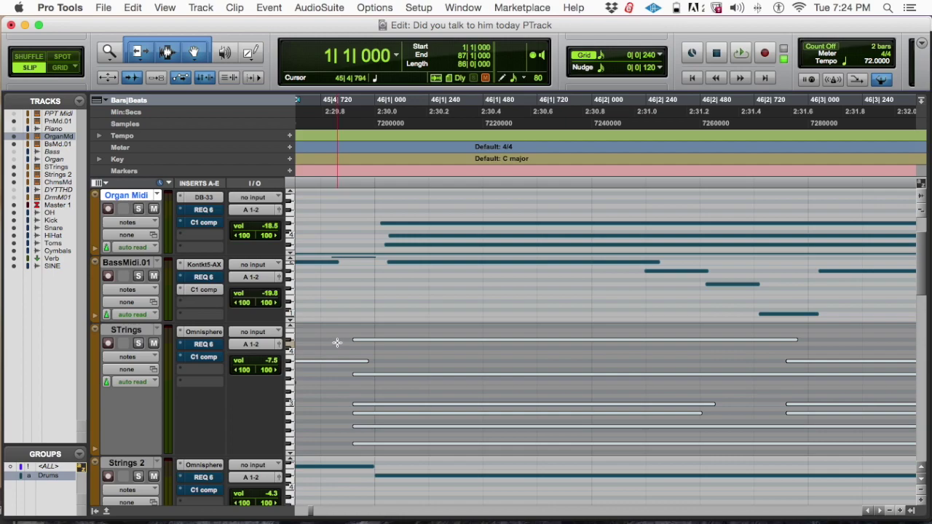
key(alt+0)
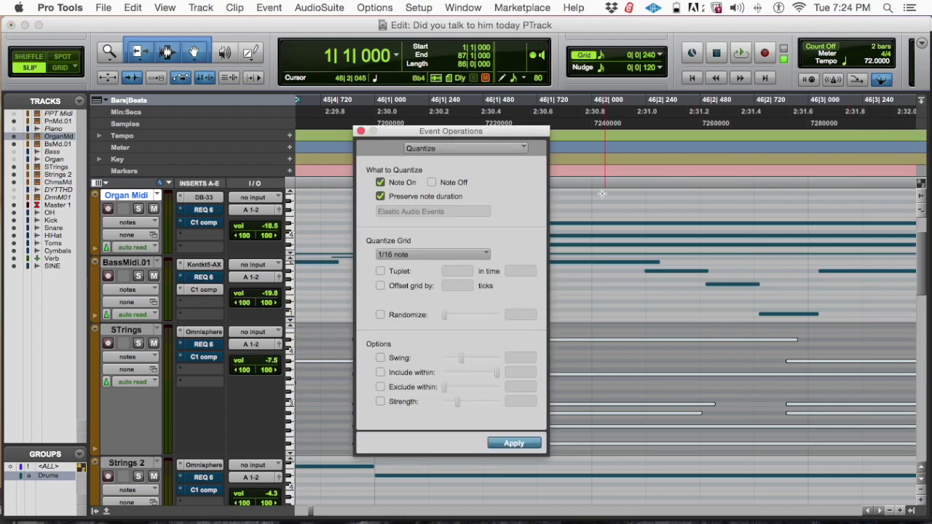
scroll(603, 188, left, 5)
drag(526, 134, 491, 100)
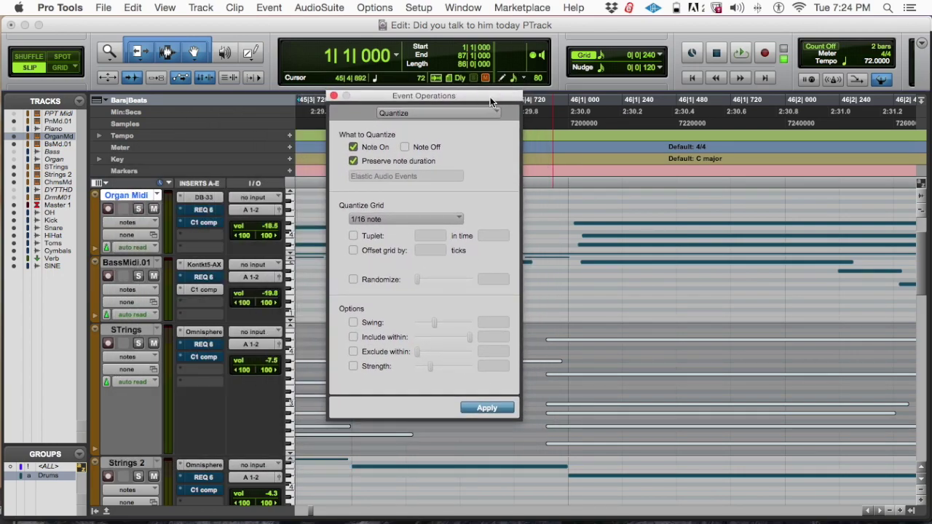
drag(487, 101, 358, 123)
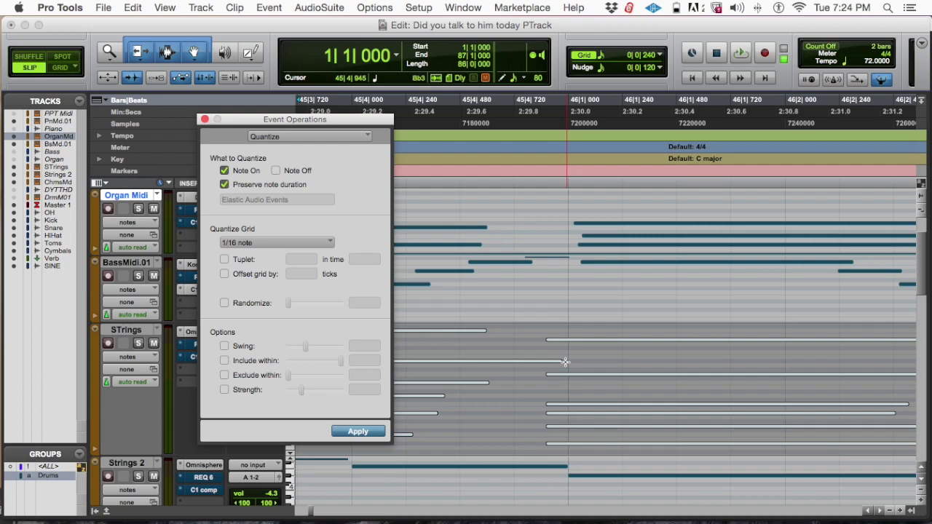
click(366, 432)
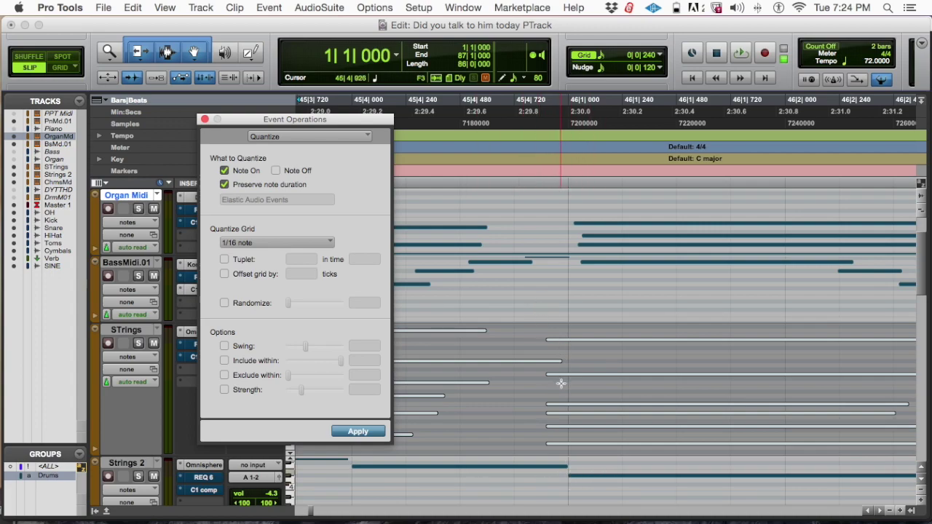
click(359, 432)
- Inspect the quantized STrings notes from the Bridge back to the start of the V2 section
scroll(531, 387, left, 5)
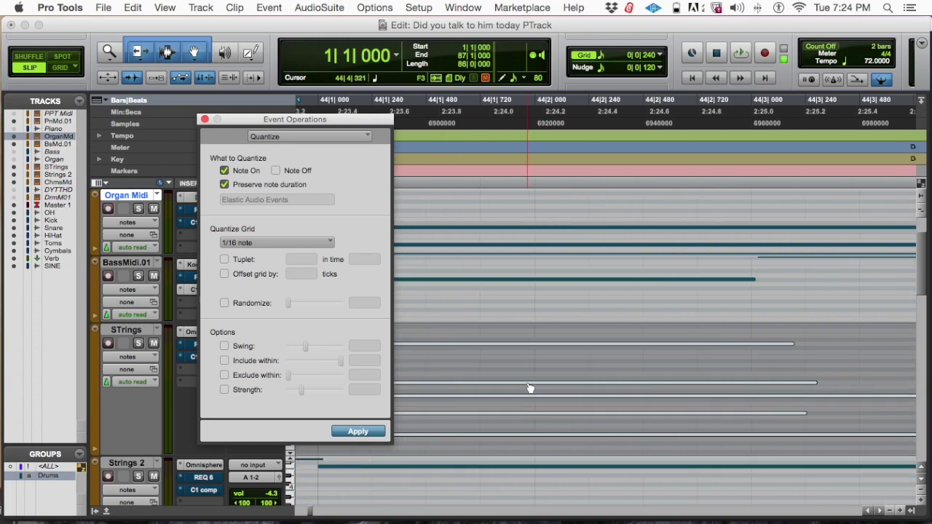
scroll(531, 387, left, 2)
scroll(533, 387, down, 5)
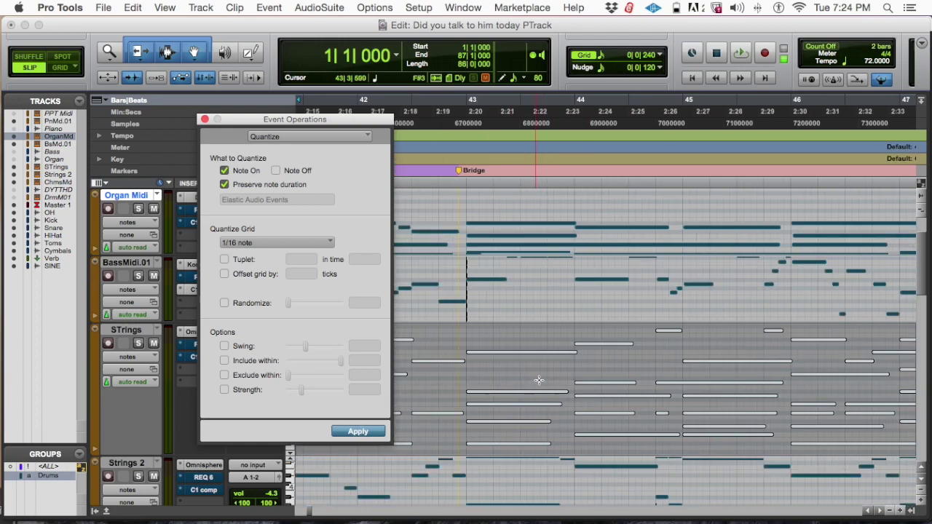
drag(334, 119, 865, 113)
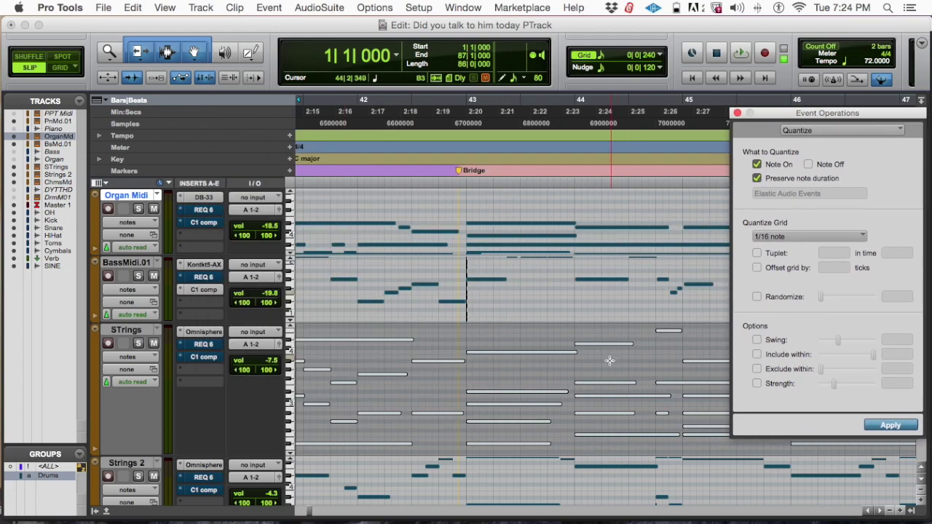
scroll(563, 368, left, 5)
scroll(564, 368, down, 3)
scroll(564, 367, left, 8)
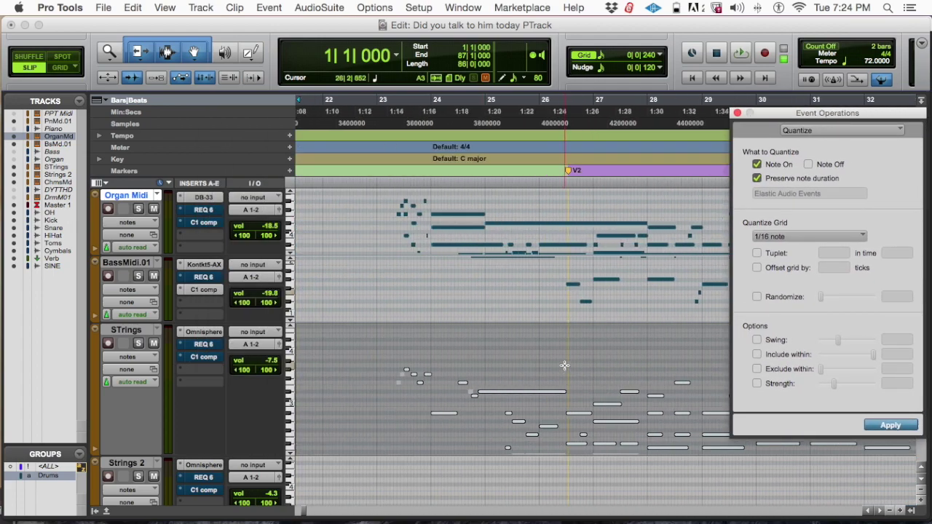
- Play the arrangement from bar 27 in the V2 section to audition the quantized STrings part
click(581, 123)
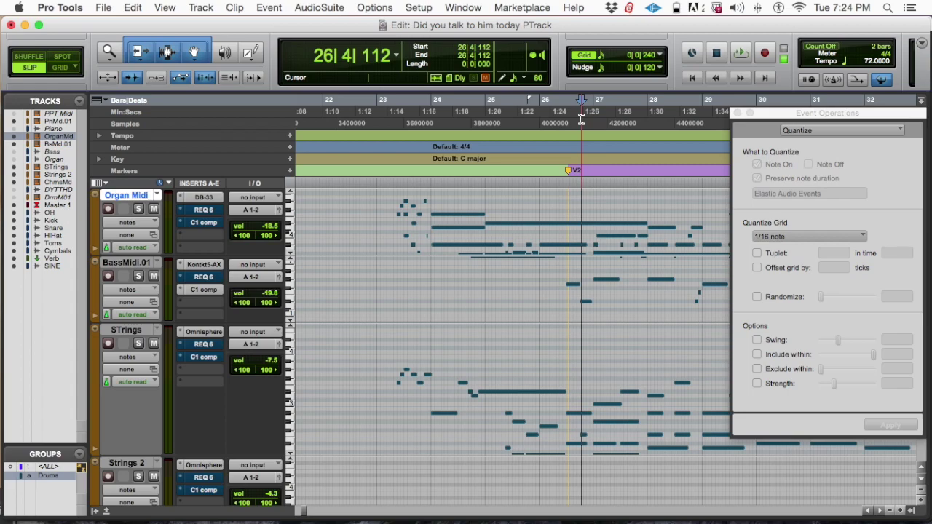
click(602, 123)
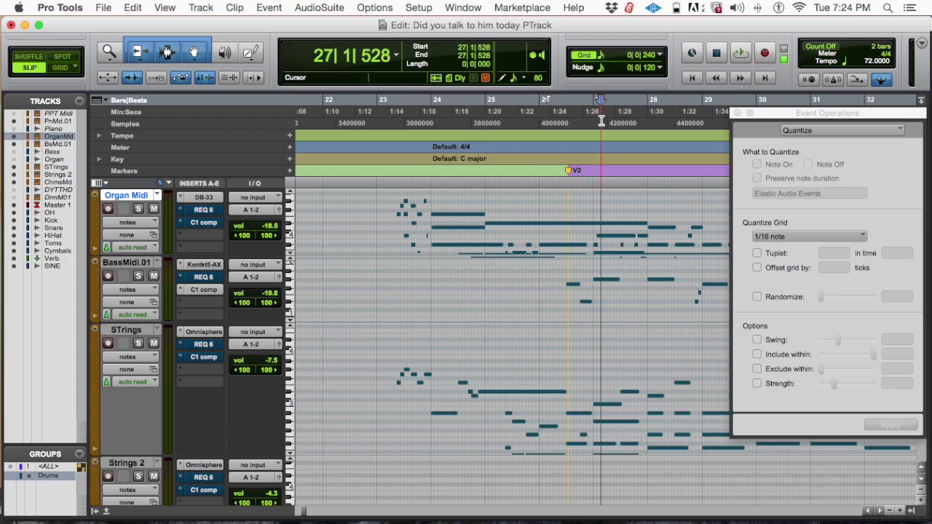
key(space)
key(super+])
key(super+])
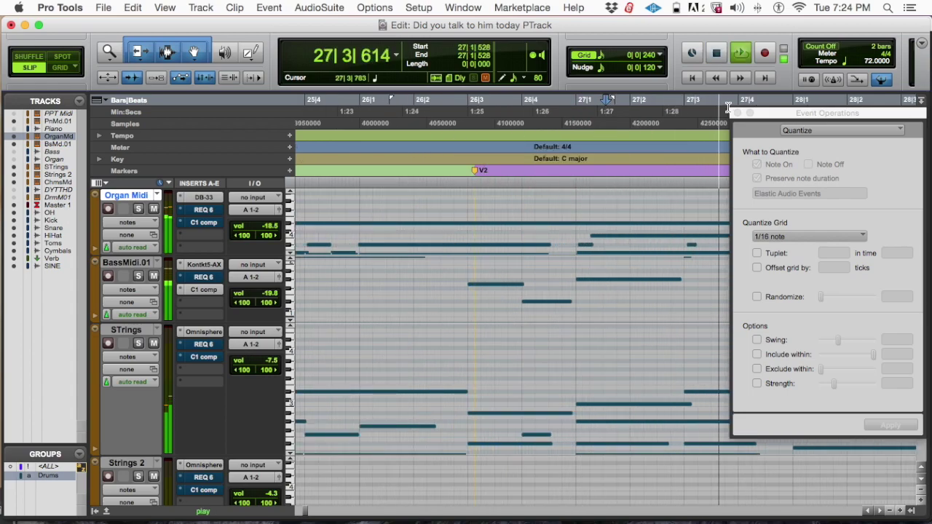
key(super+equal)
key(super+equal)
drag(814, 113, 246, 133)
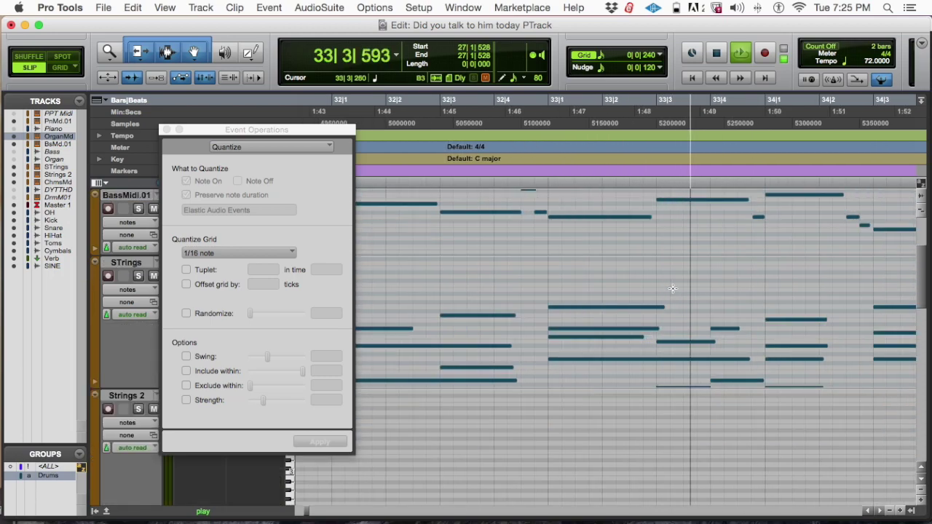
- Solo only the STrings and Strings 2 tracks in the Mix window, with the Event Operations window moved clear of the channel strips
key(super+equal)
drag(228, 135, 736, 139)
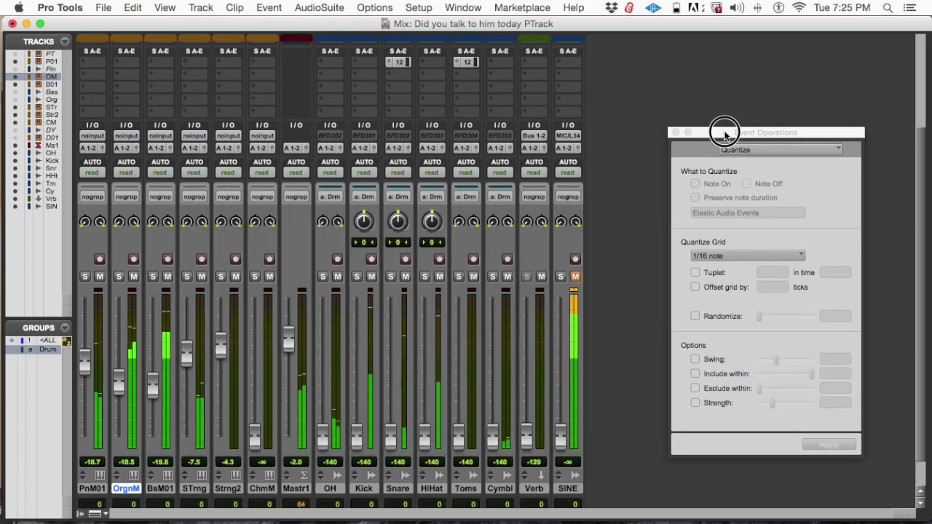
click(220, 277)
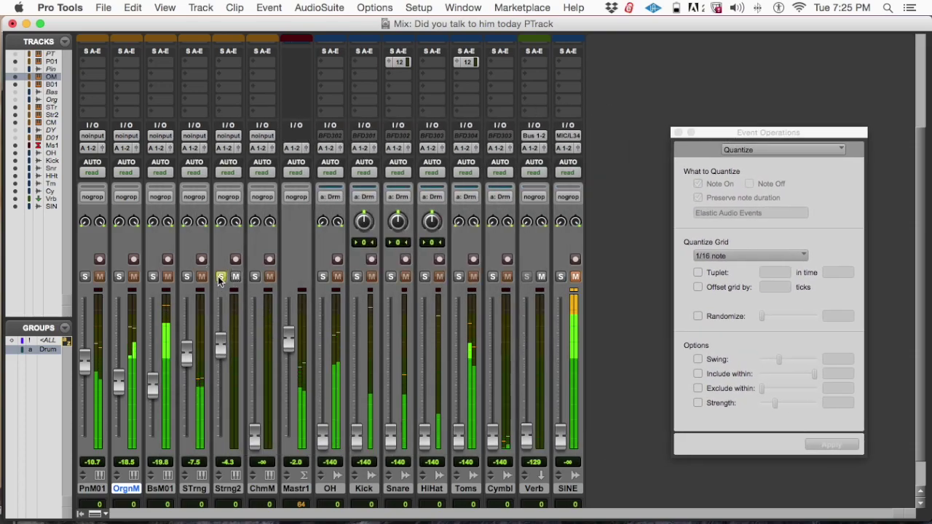
click(186, 277)
click(153, 277)
click(221, 277)
click(220, 276)
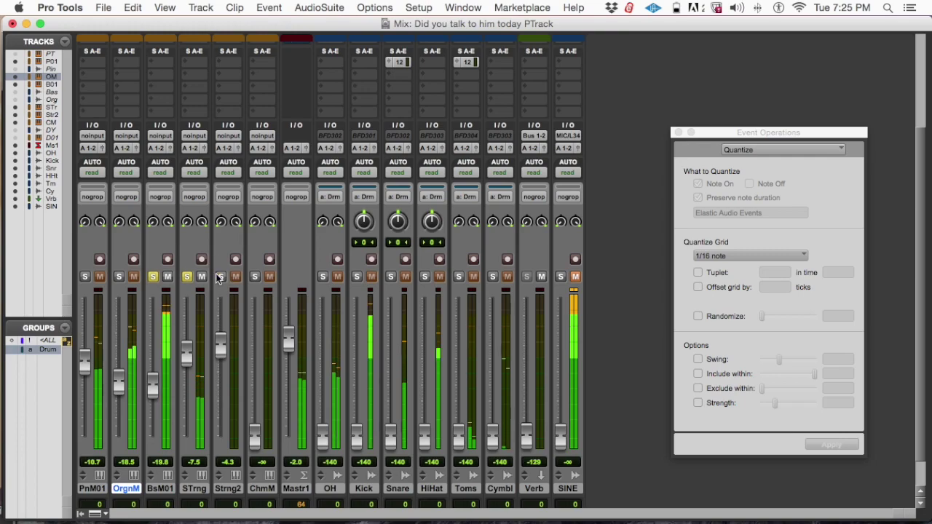
click(153, 277)
key(super+equal)
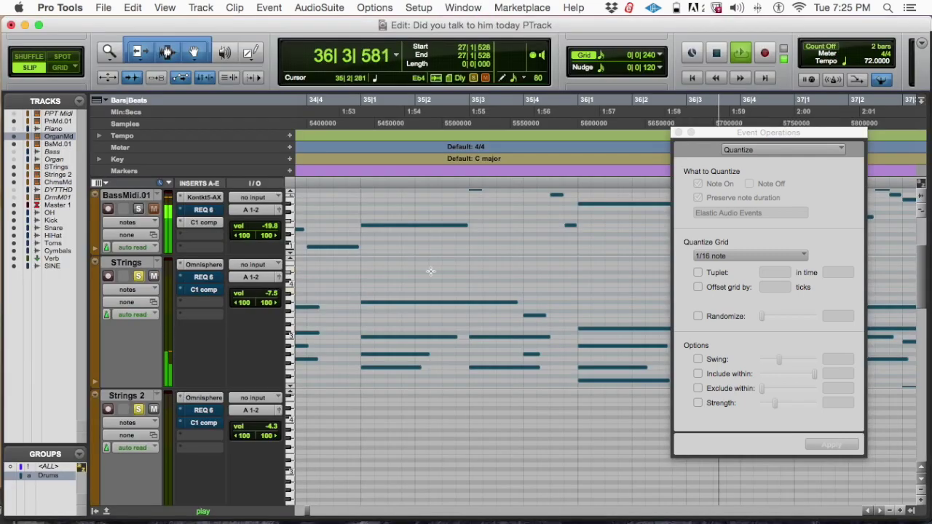
- Restart playback near the start of bar 42, just before the Bridge, to audition the two soloed string tracks
key(super+bracketleft)
key(super+bracketleft)
key(super+bracketleft)
key(super+bracketleft)
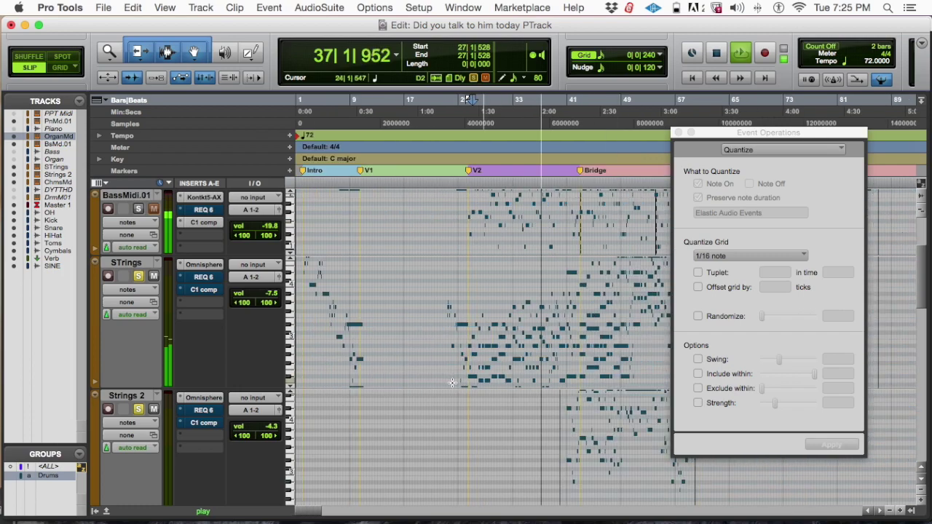
key(space)
click(587, 124)
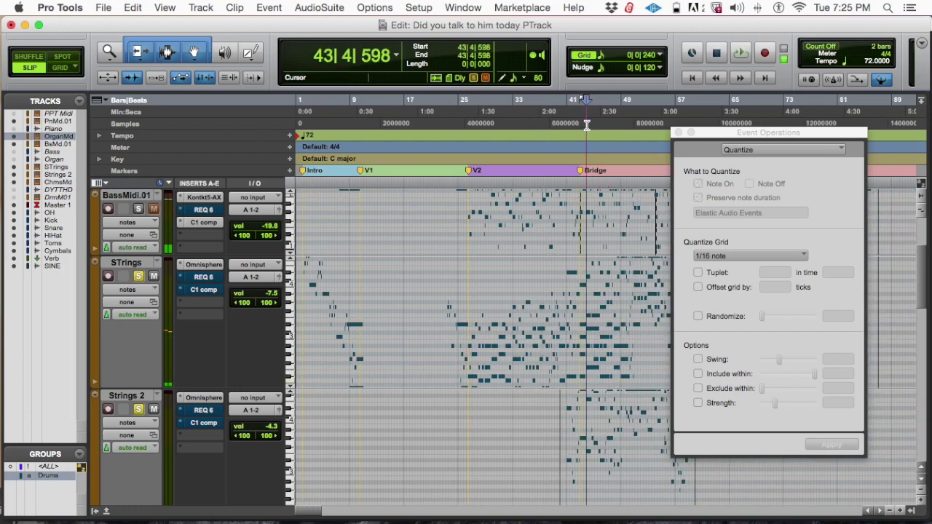
key(super+bracketright)
key(super+bracketright)
key(super+bracketright)
key(super+bracketright)
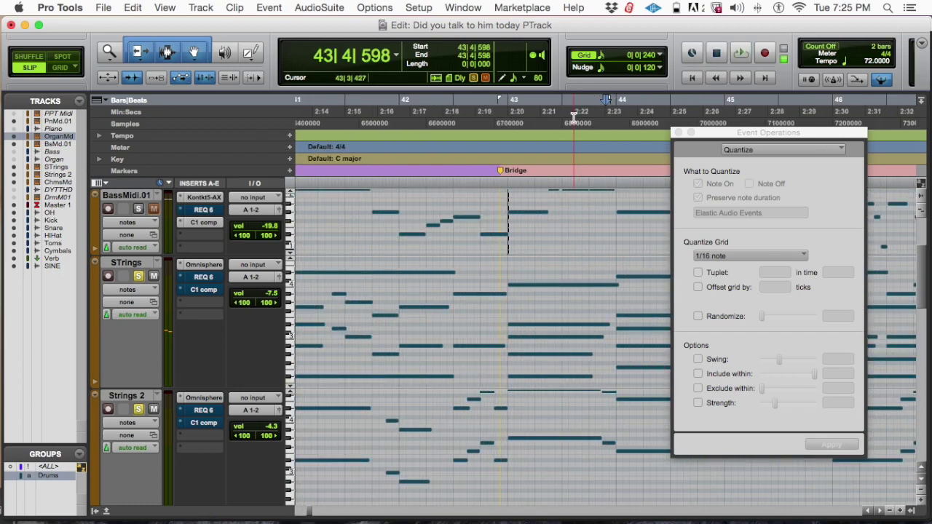
click(409, 114)
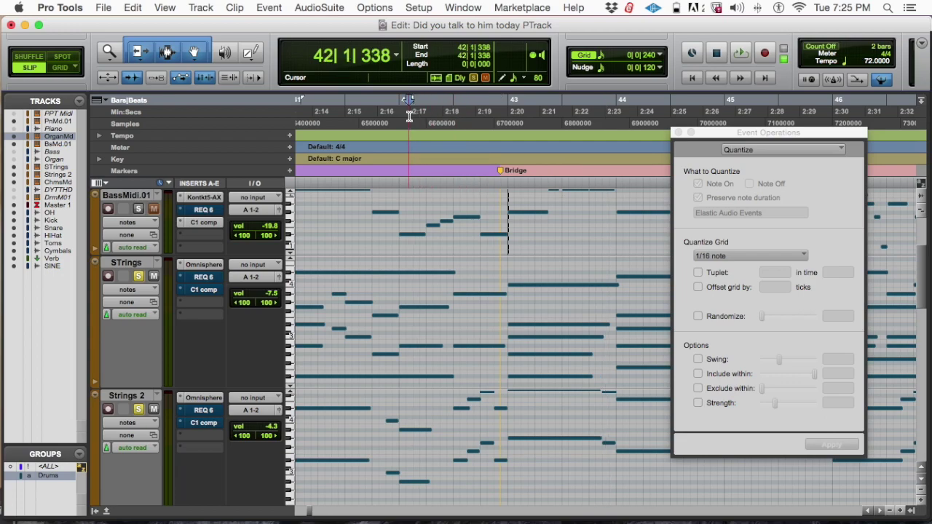
key(space)
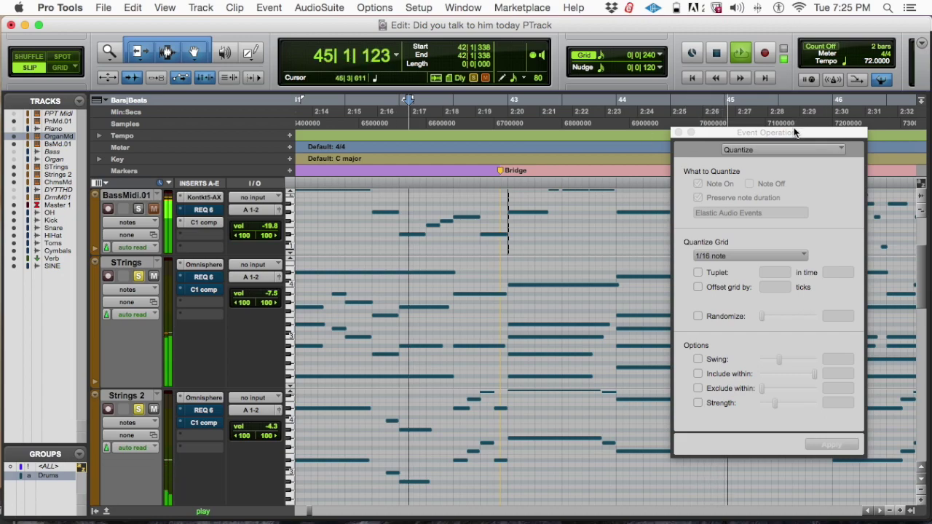
- Add the bass, piano and organ MIDI tracks to the solo group and listen to them with the strings up to bar 51
key(super+equal)
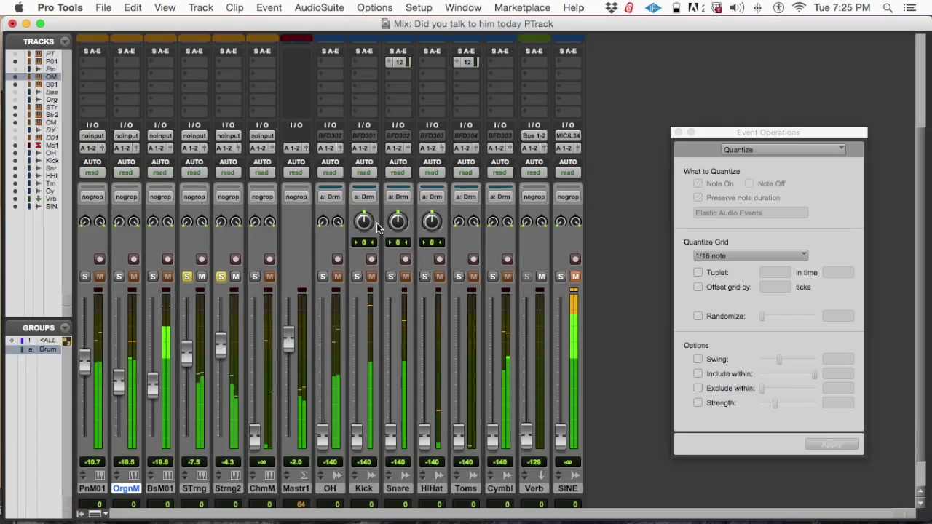
click(153, 276)
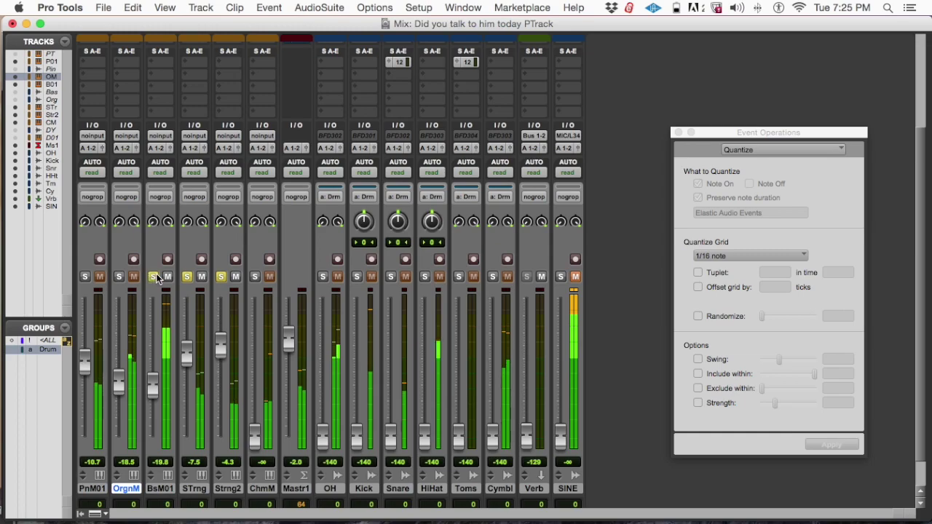
click(85, 277)
click(117, 278)
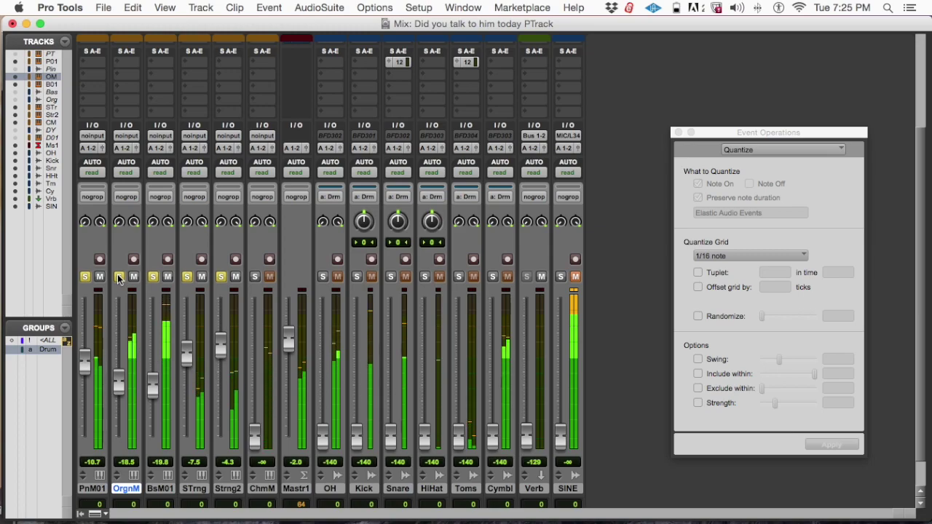
key(super+equal)
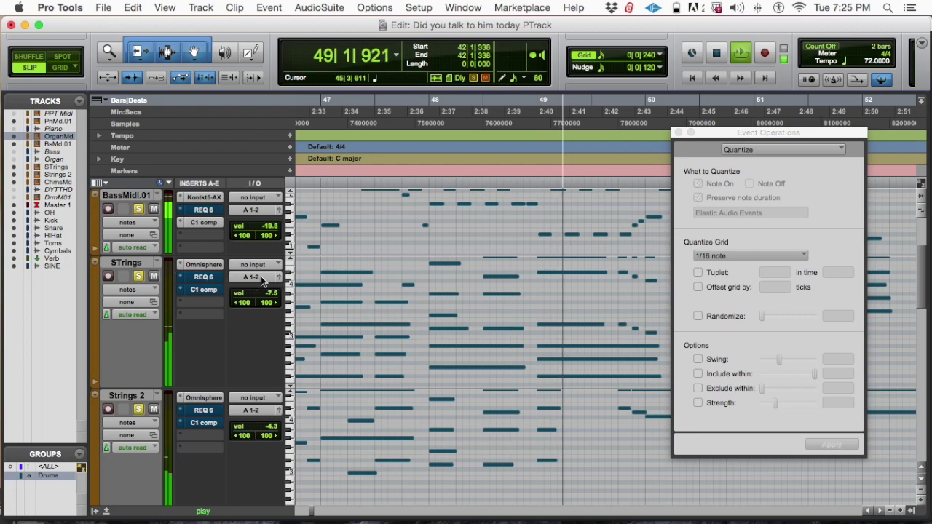
drag(733, 134, 364, 296)
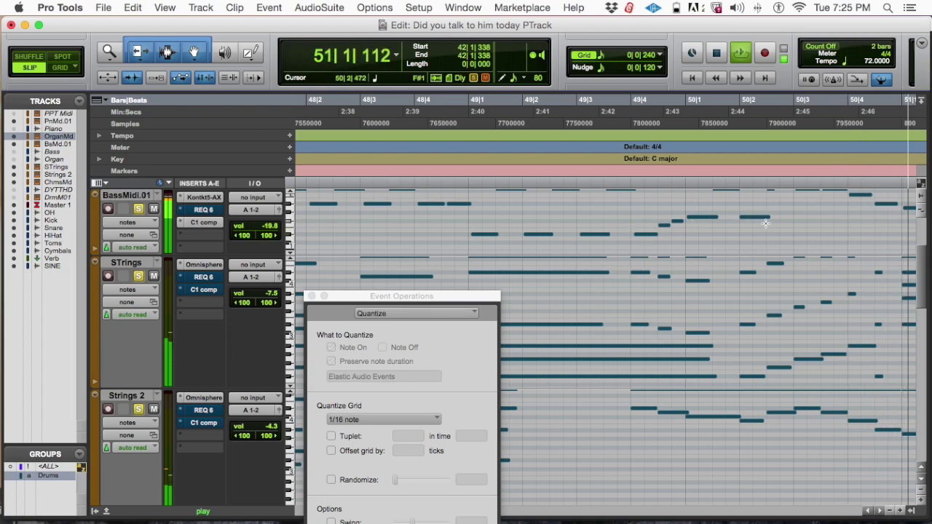
key(space)
- Select all notes on the STrings track and shift them about 50 ticks earlier, ahead of the grid lines
scroll(772, 269, left, 10)
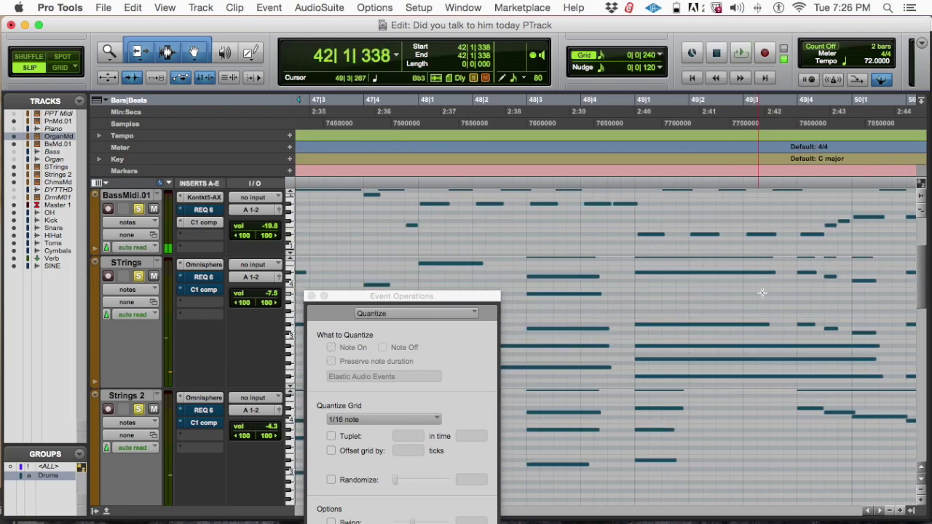
scroll(787, 290, right, 4)
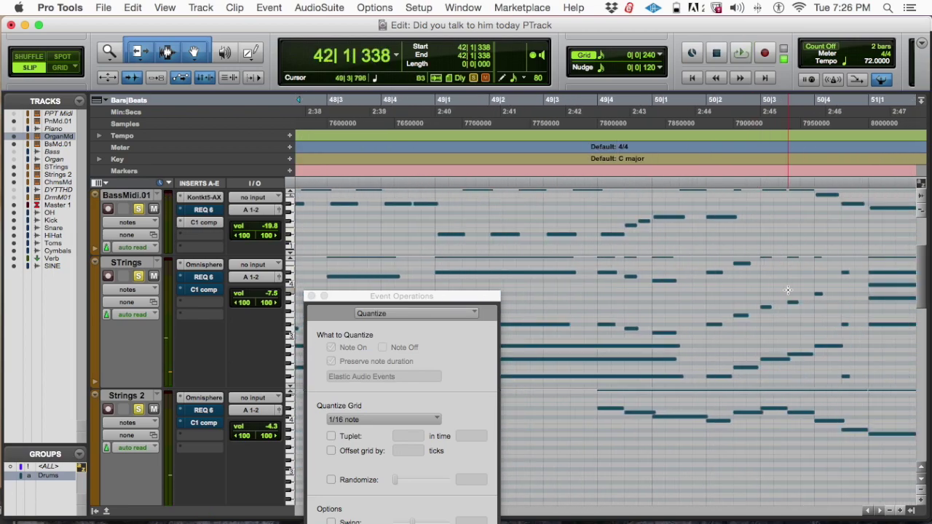
click(651, 290)
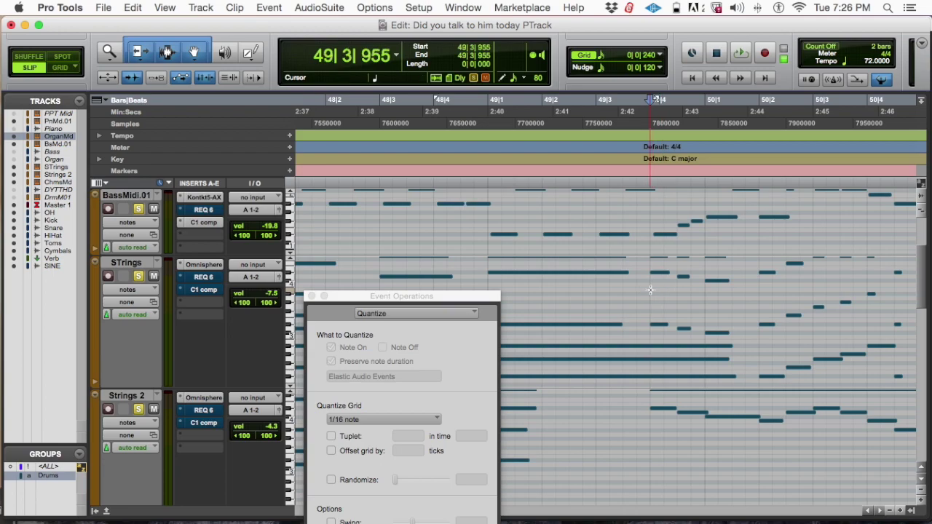
key(super+bracketright)
key(super+bracketright)
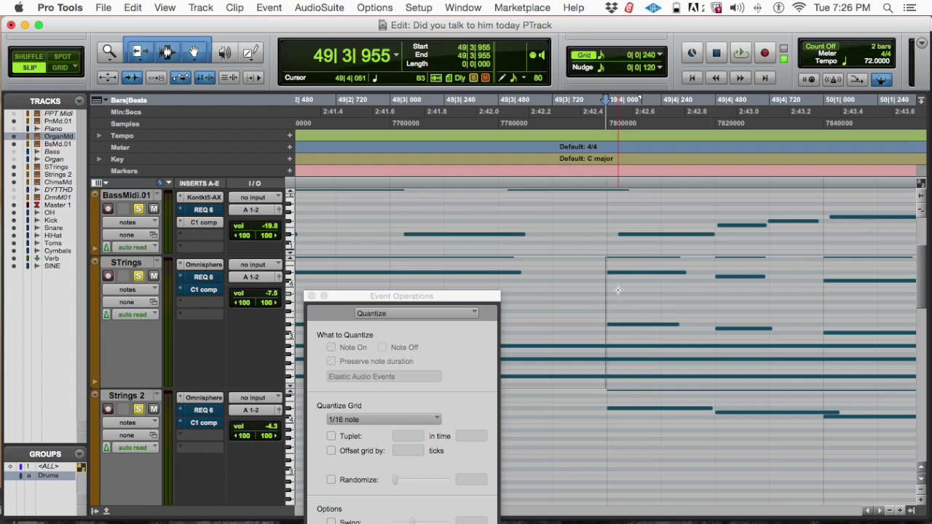
key(super+a)
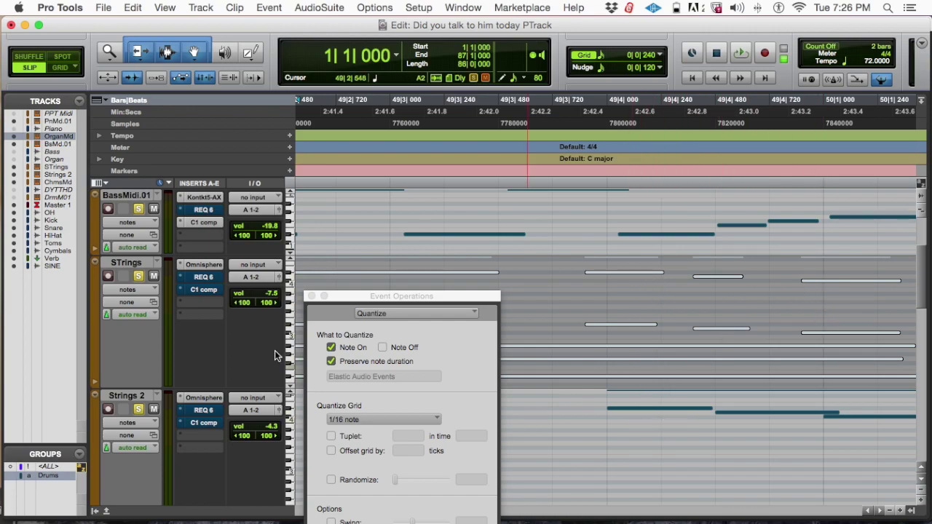
- Take Strings 2 out of solo and move the Event Operations window out of the way of the tracks
click(136, 410)
drag(405, 304, 487, 521)
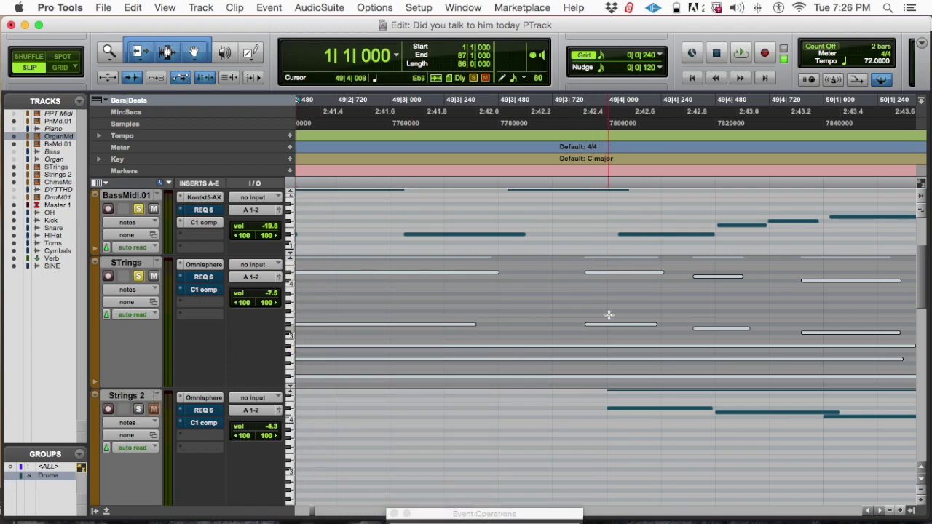
- Examine the shifted STrings notes against the grid and the Strings 2 notes from bar 49 back to bar 45
scroll(595, 297, left, 5)
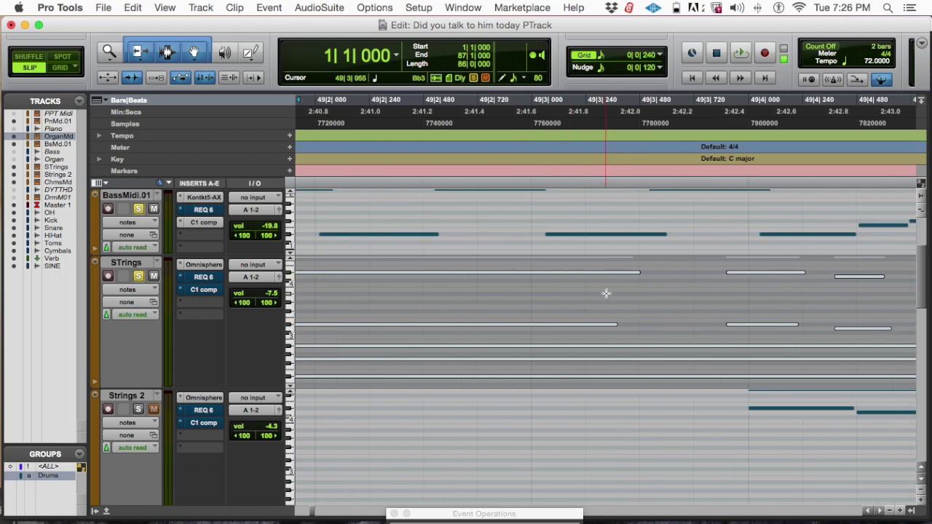
scroll(606, 295, down, 2)
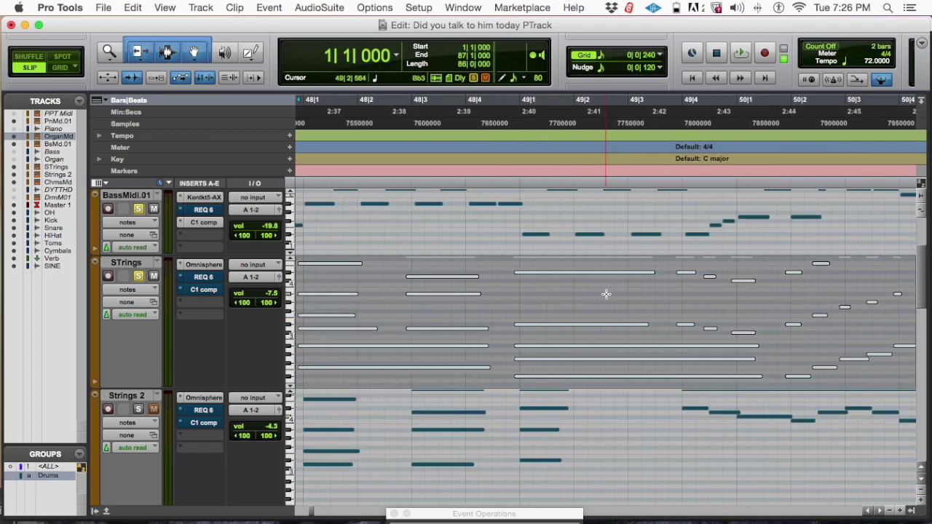
scroll(606, 294, left, 3)
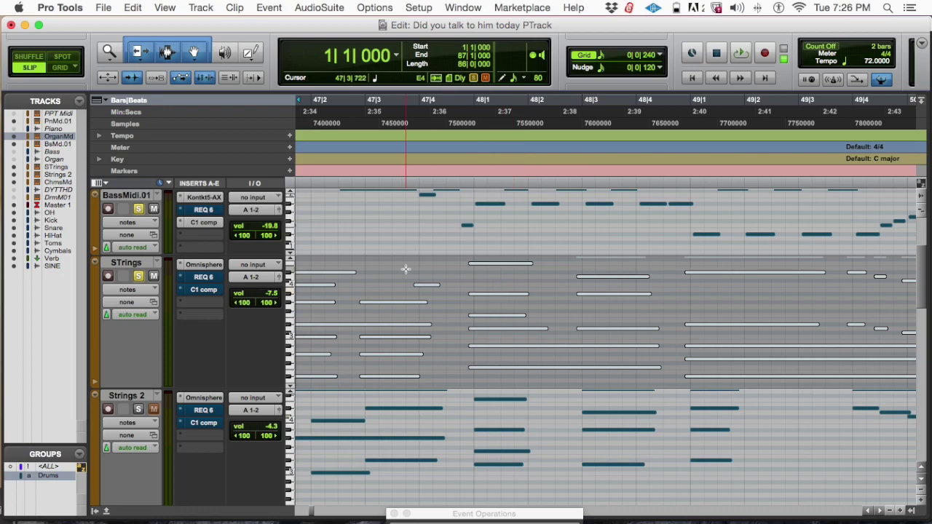
scroll(406, 269, left, 5)
scroll(398, 274, left, 1)
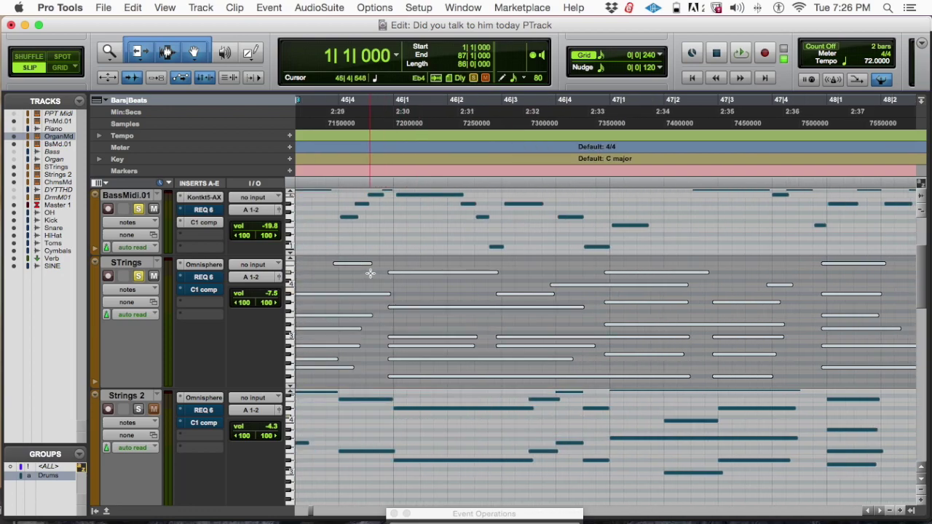
click(370, 273)
key(super+bracketright)
key(super+bracketright)
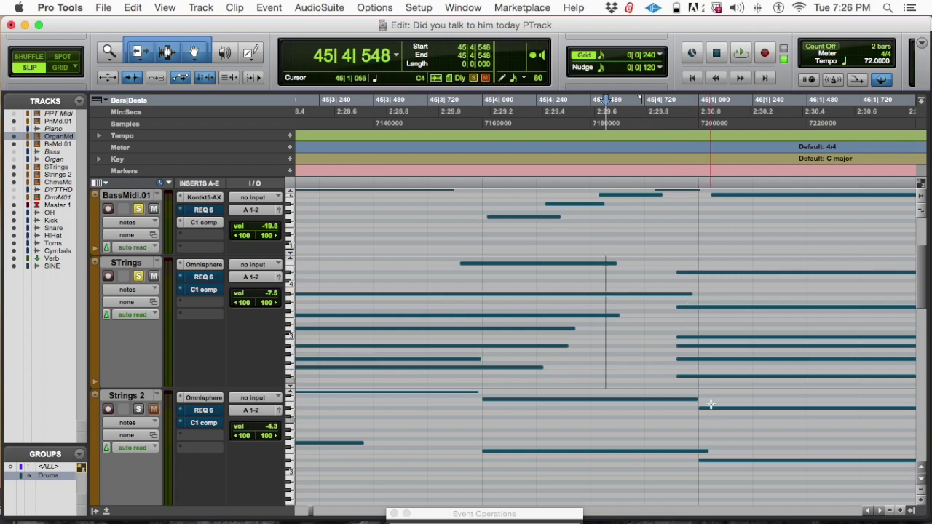
key(super+bracketleft)
key(super+bracketleft)
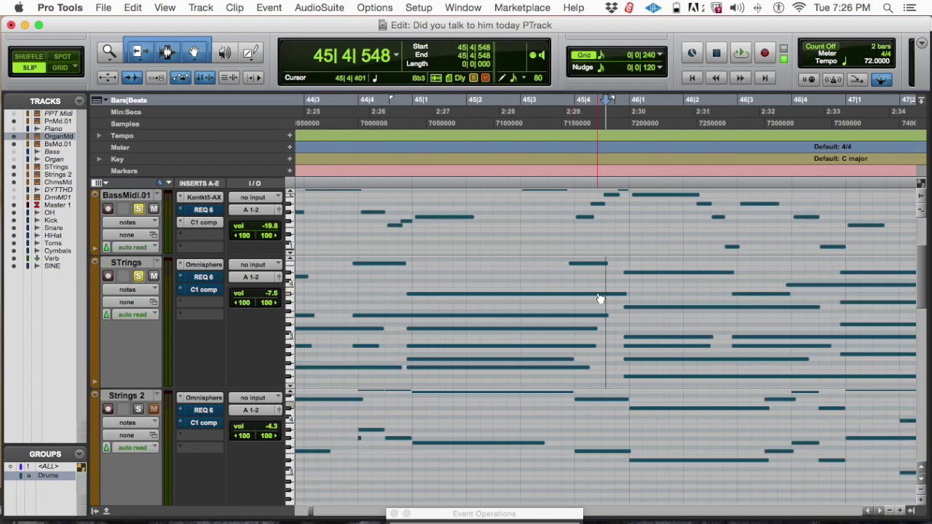
- Play the shifted STrings part with the other soloed tracks from beat 4 of bar 44, and stop it
click(388, 282)
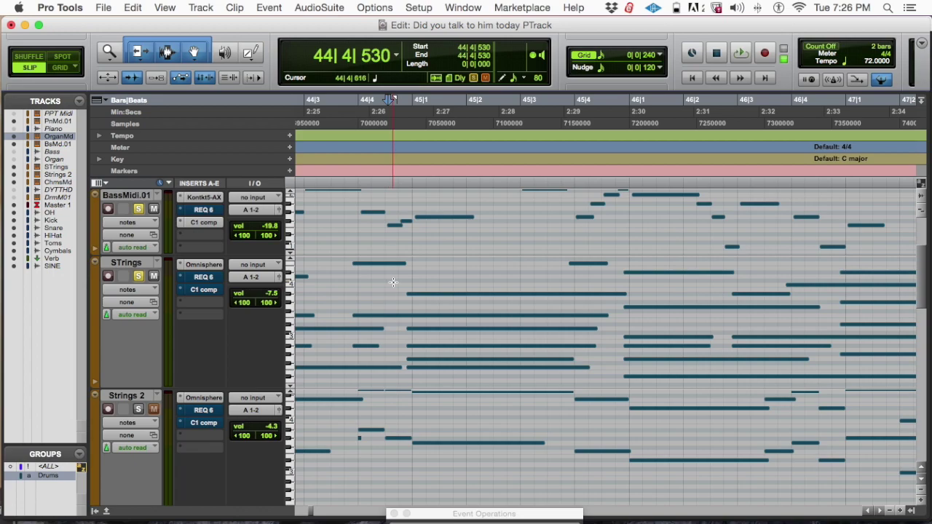
key(space)
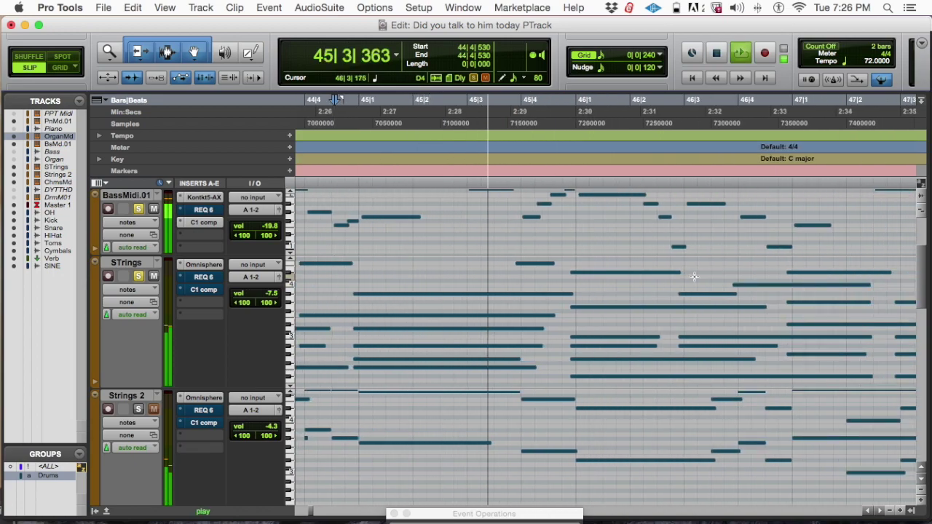
key(super+bracketleft)
key(super+bracketleft)
key(space)
- Audition the STrings run from just before beat 3 of bar 49 into bar 51
click(731, 296)
key(space)
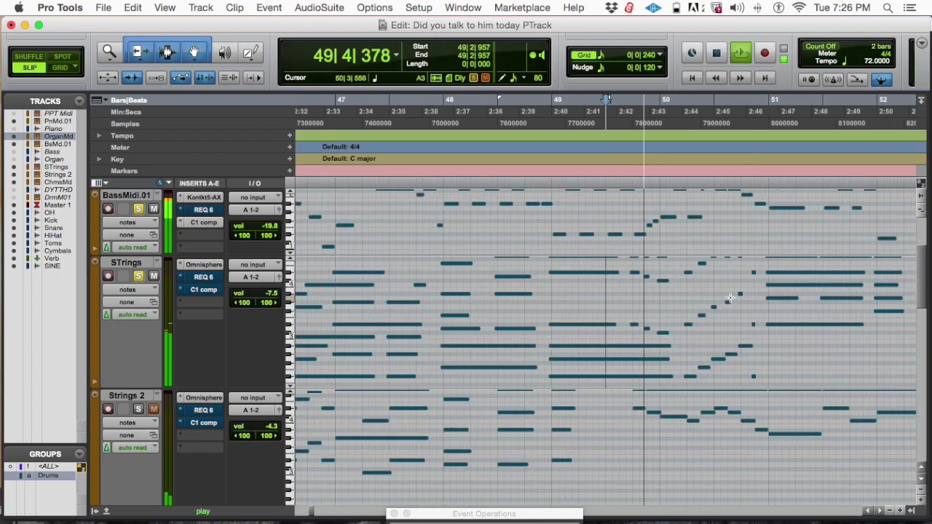
key(super+bracketright)
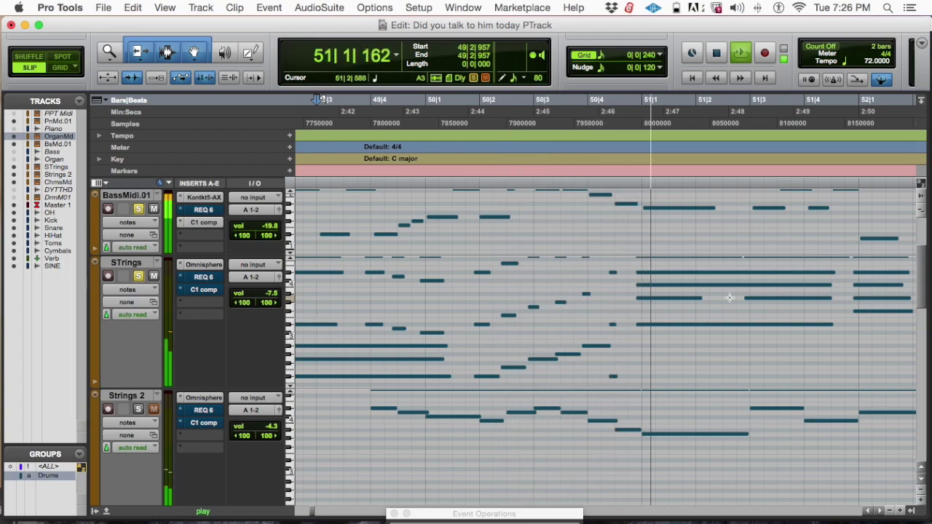
key(space)
- Reposition the playback start to the end of beat 2 in bar 49 and replay the STrings run
click(466, 288)
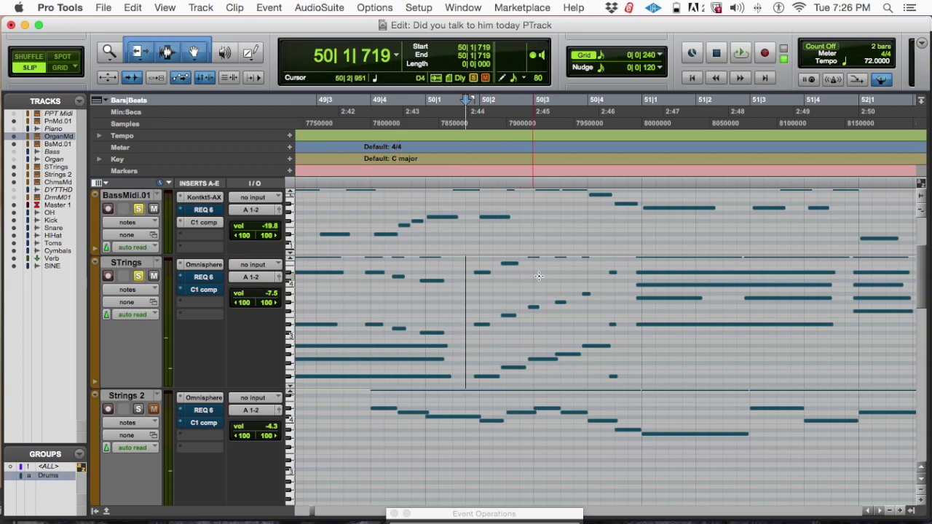
click(356, 291)
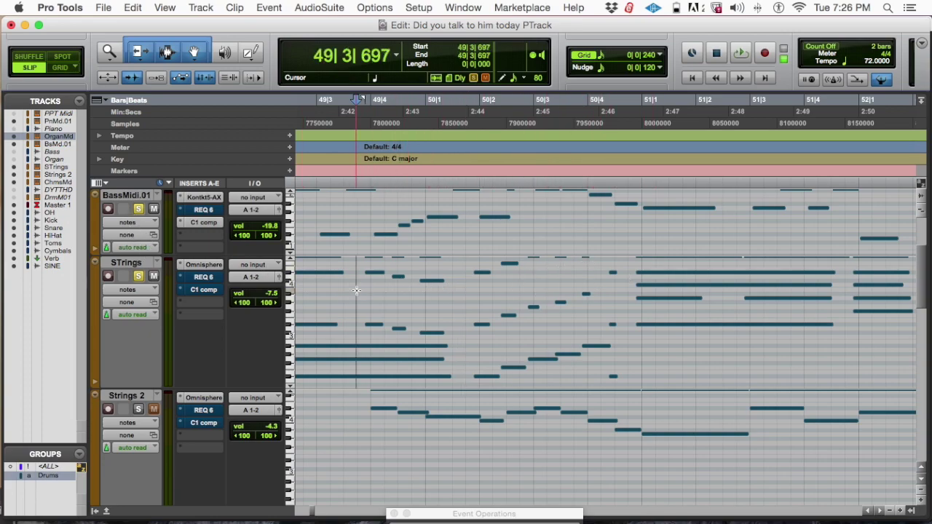
scroll(356, 291, left, 2)
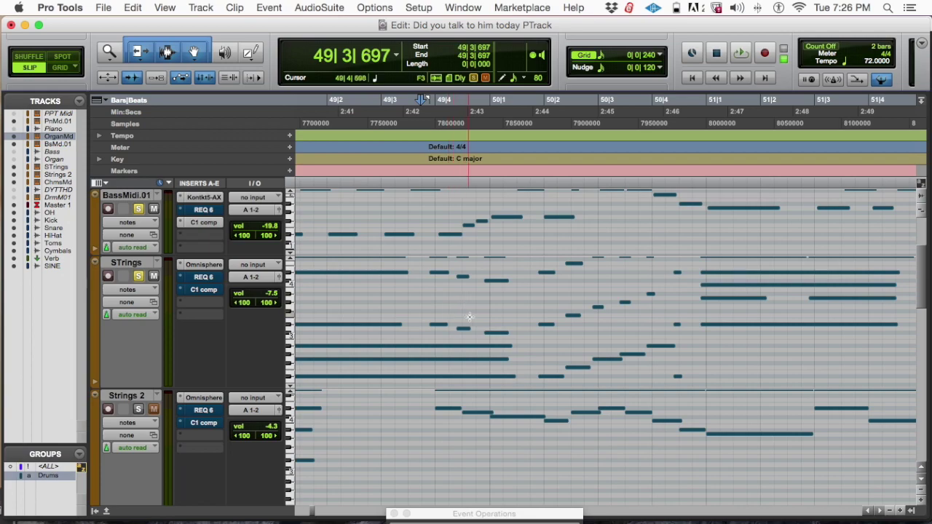
click(379, 285)
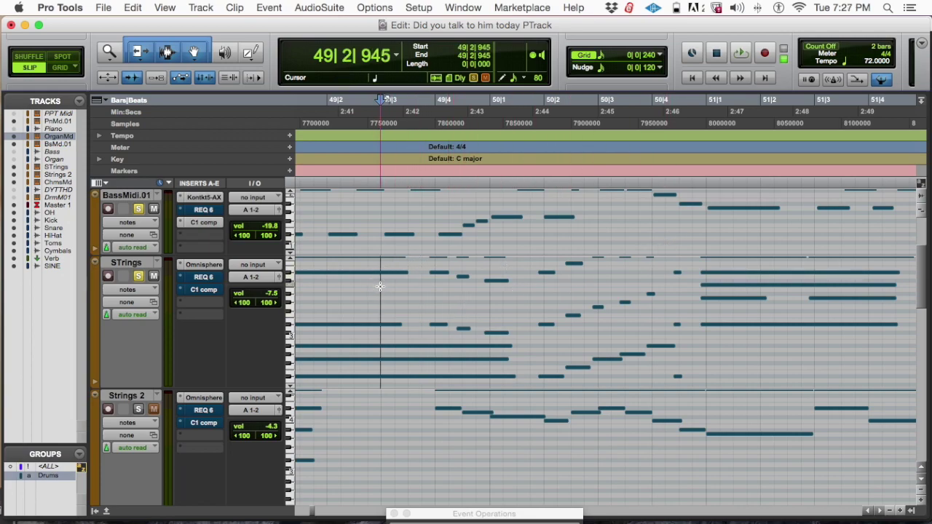
key(space)
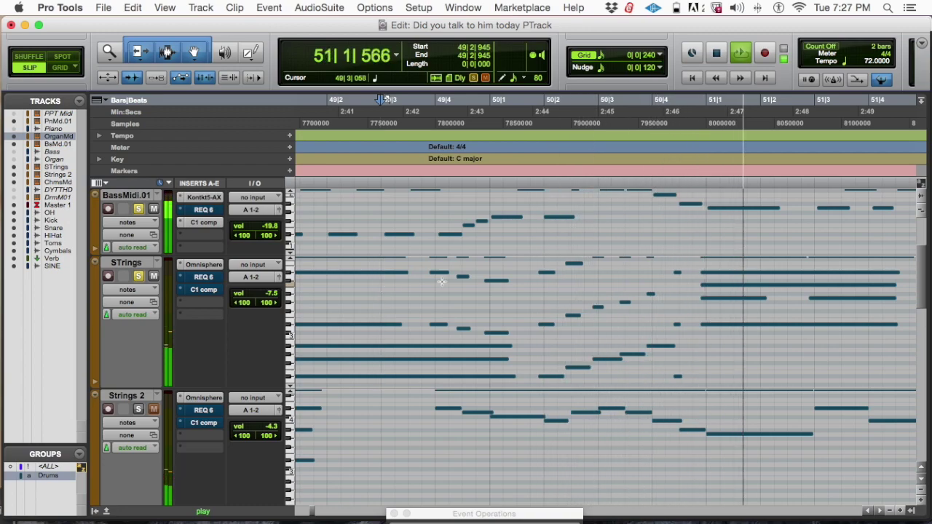
- Stop playback, shift all Strings 2 notes ahead of the grid to start at 40|4|862, and unmute and solo that track
key(space)
key(super+])
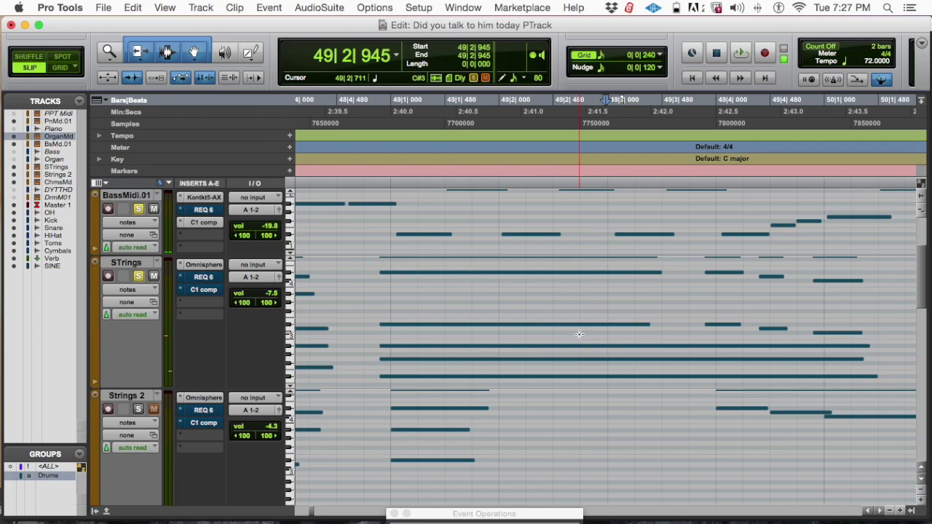
scroll(517, 341, left, 3)
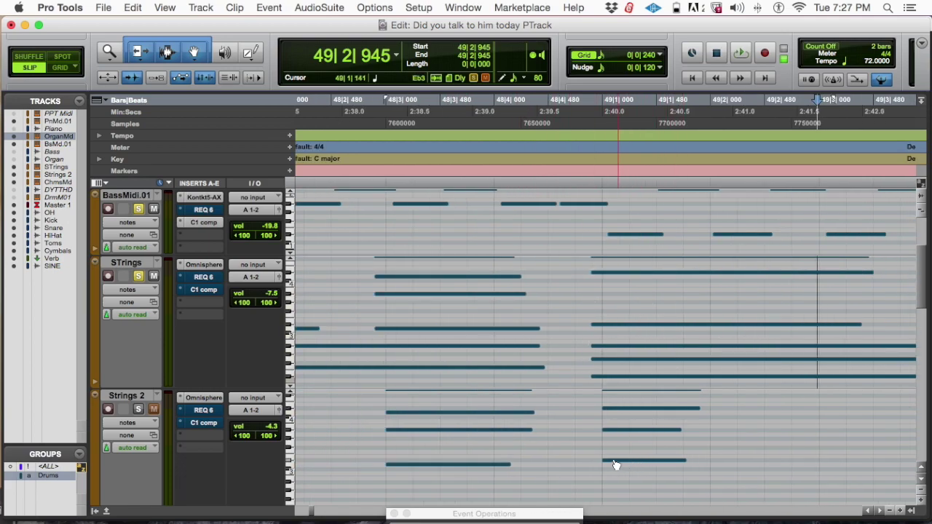
click(572, 430)
double_click(596, 420)
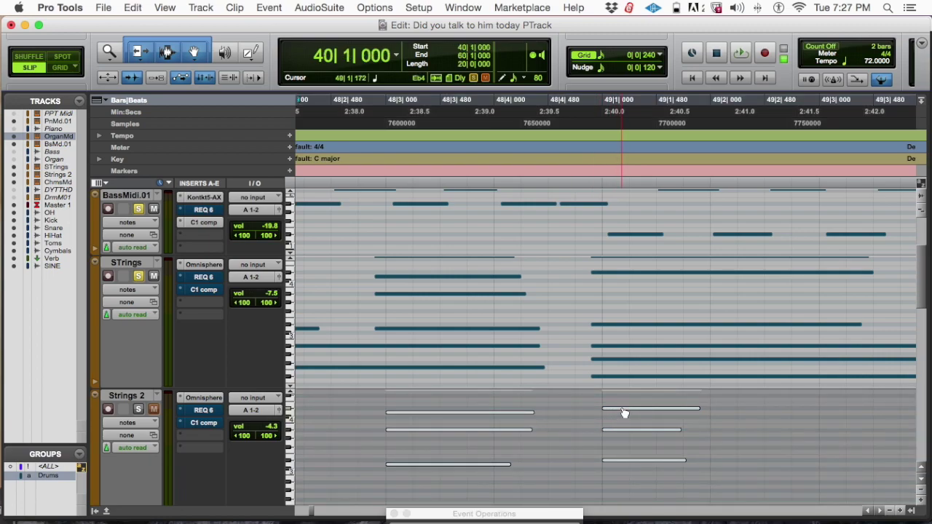
drag(623, 414, 607, 409)
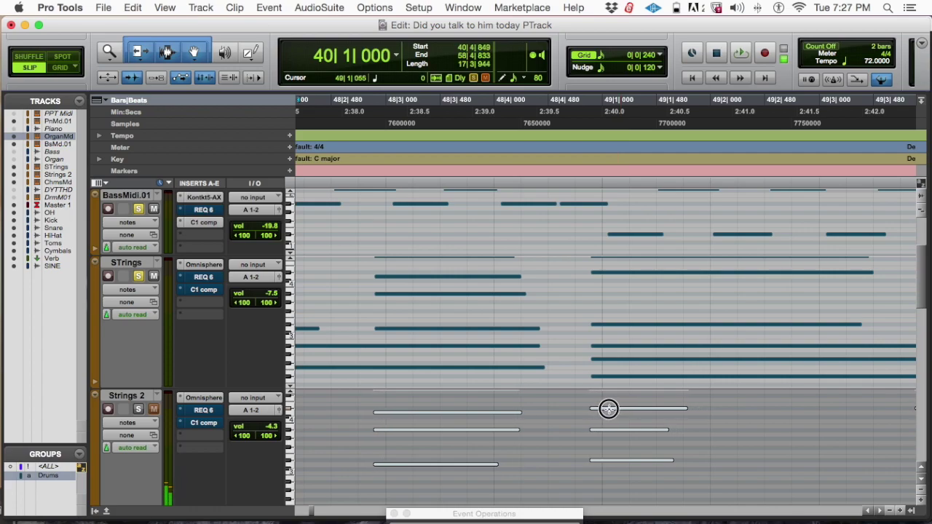
click(610, 410)
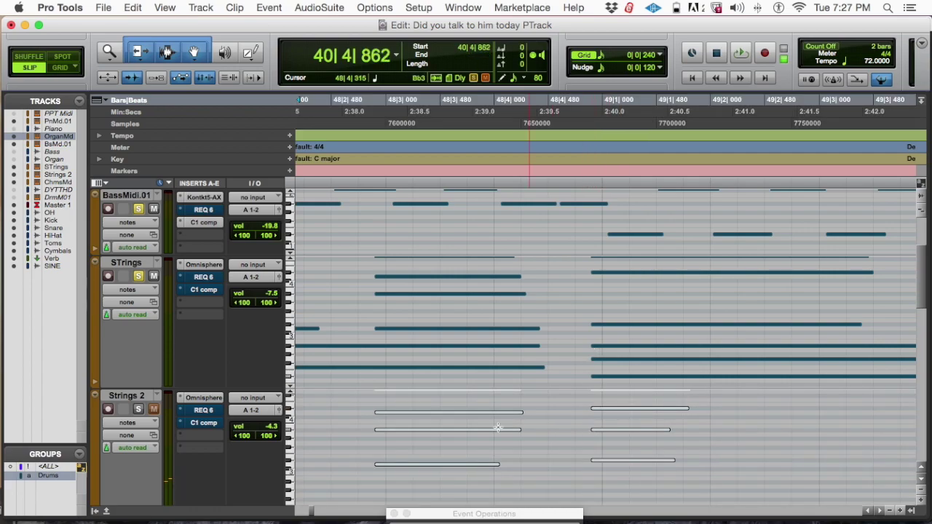
scroll(380, 426, left, 5)
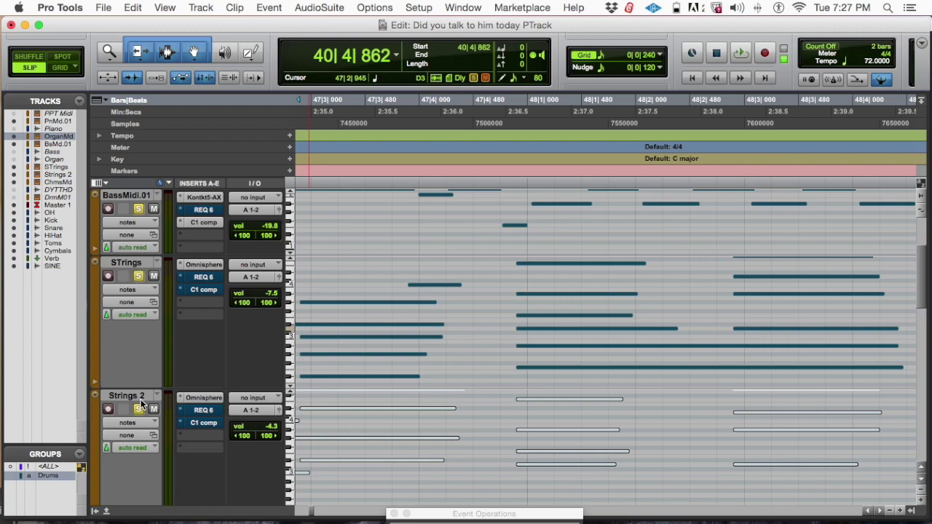
- Check which Omnisphere patches are loaded on the Strings 2 and STrings tracks from the mixer, closing each plug-in
key(super+equal)
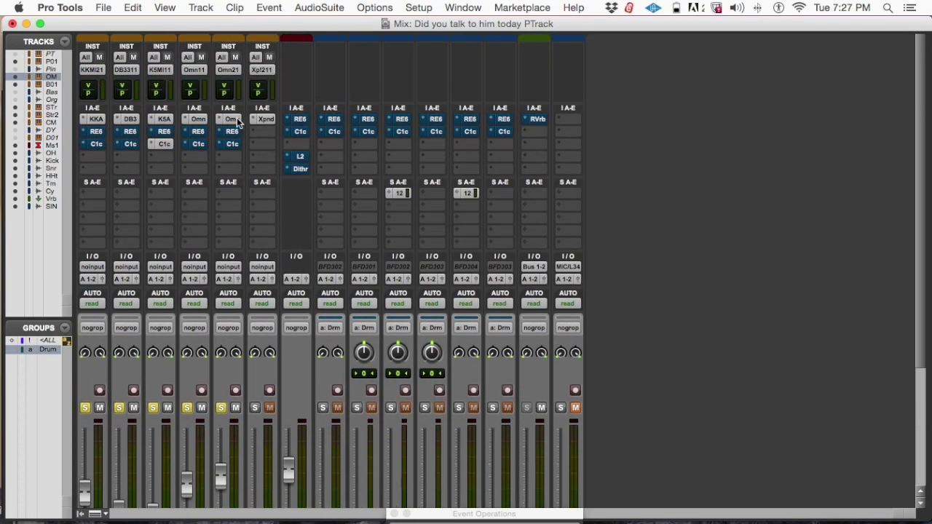
click(228, 120)
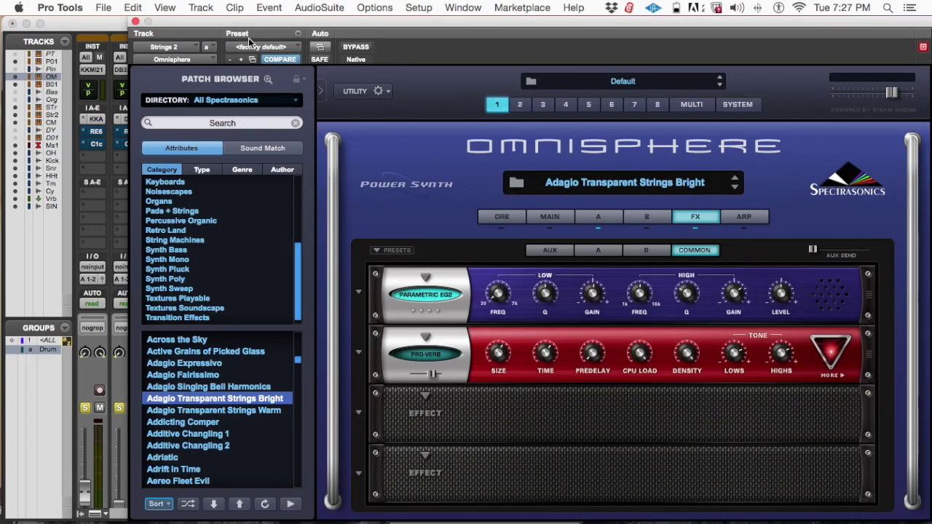
click(134, 23)
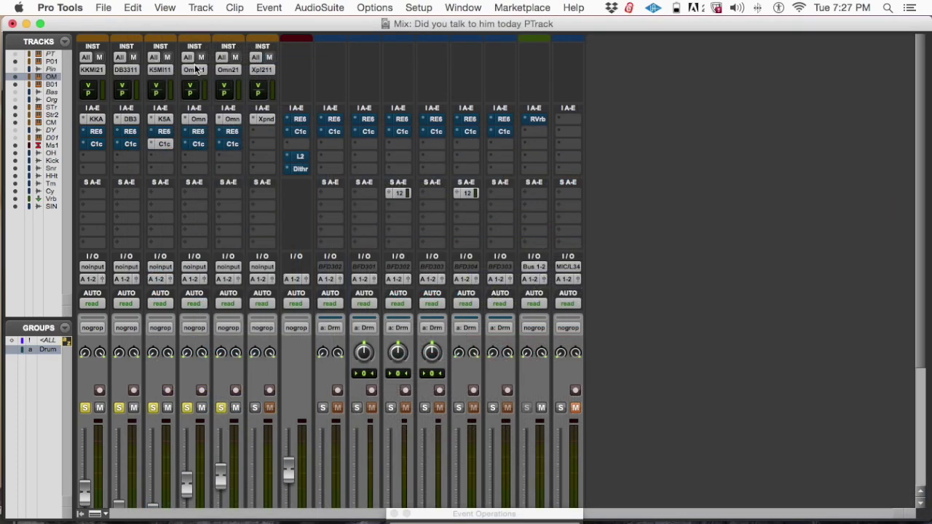
click(193, 120)
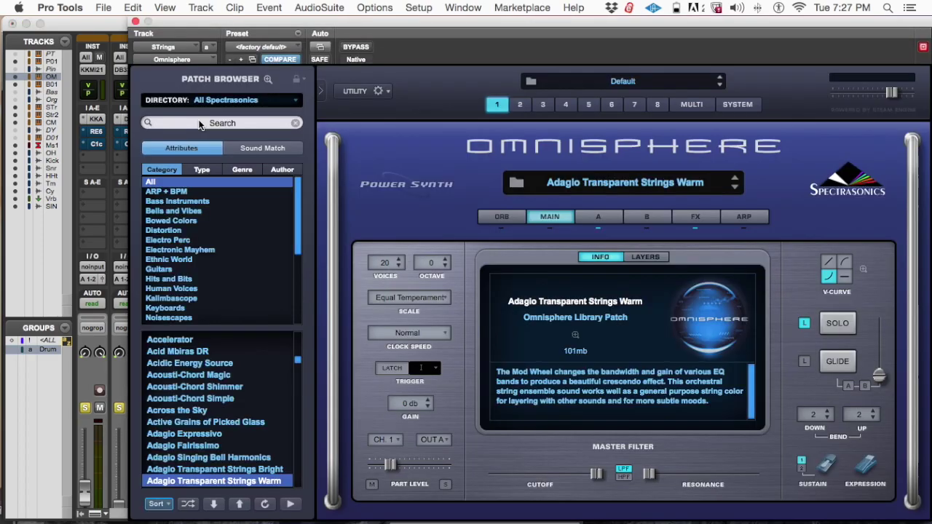
click(135, 22)
key(super+equal)
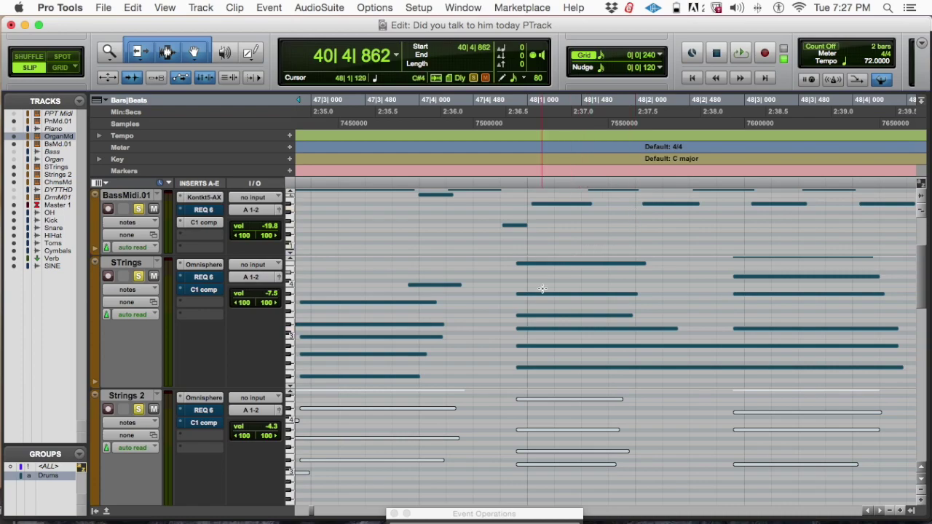
- Audition both shifted string parts with the other soloed tracks from 46|4|604 into bar 51, and stop playback
key(super+bracketleft)
key(super+bracketleft)
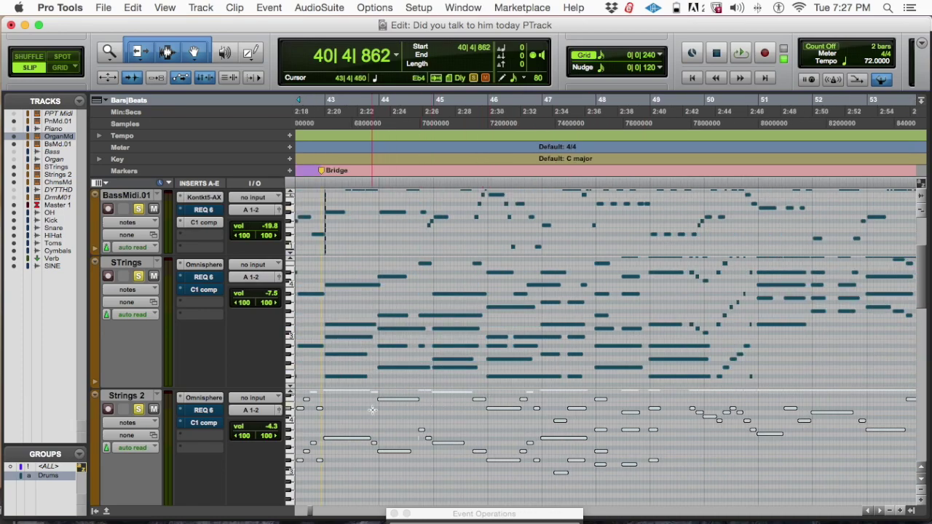
scroll(382, 411, right, 3)
key(super+bracketright)
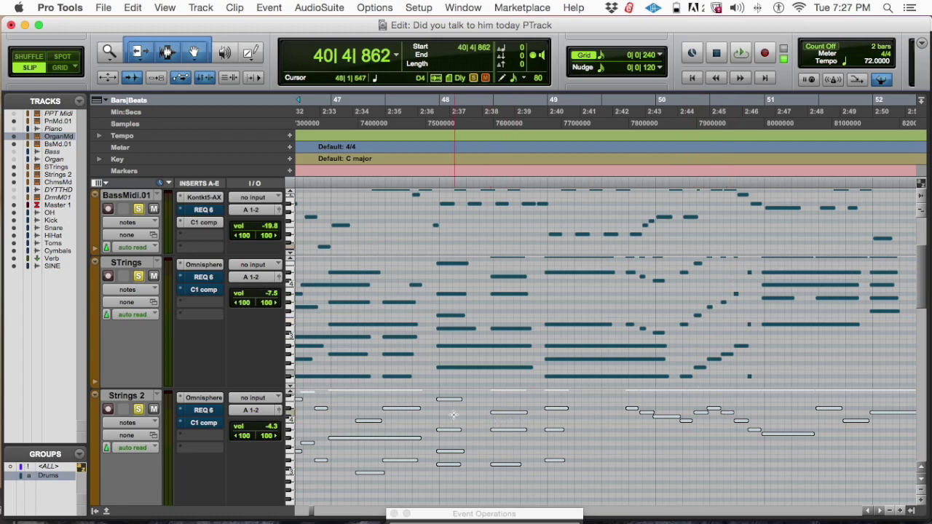
click(321, 399)
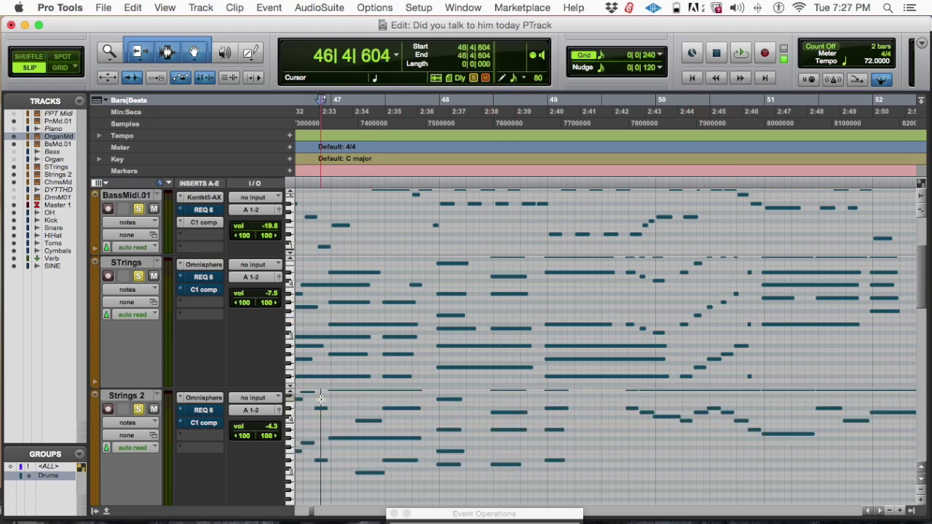
key(space)
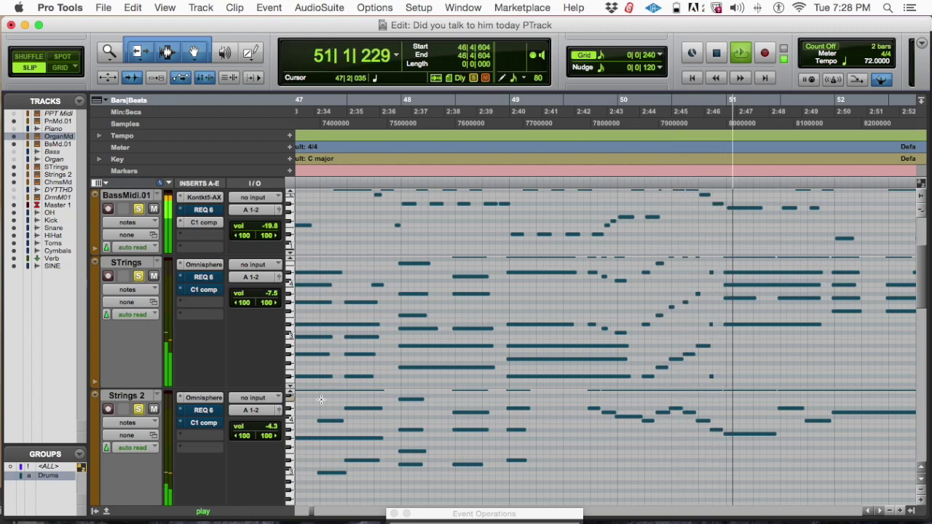
key(space)
- Examine the string, bass and organ note starts against the grid from bar 49 through bar 55
key(super+bracketright)
key(super+bracketright)
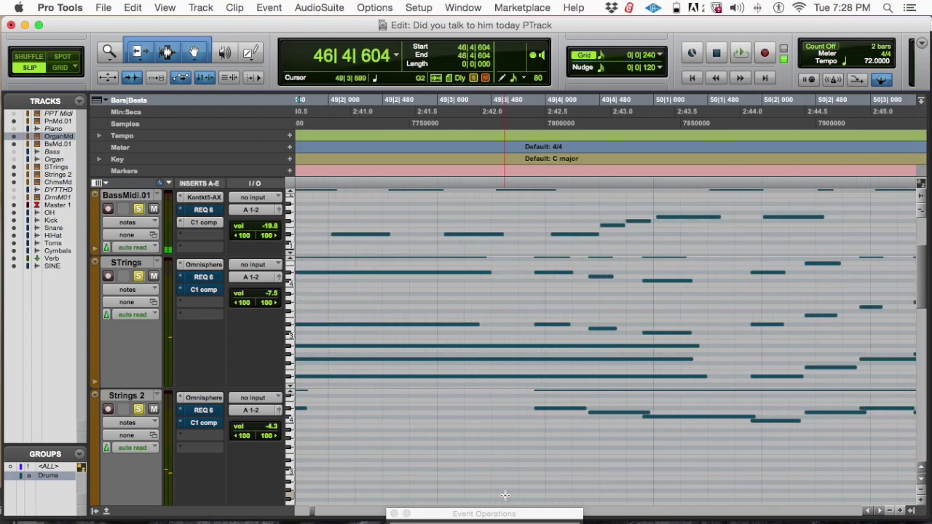
scroll(508, 413, right, 10)
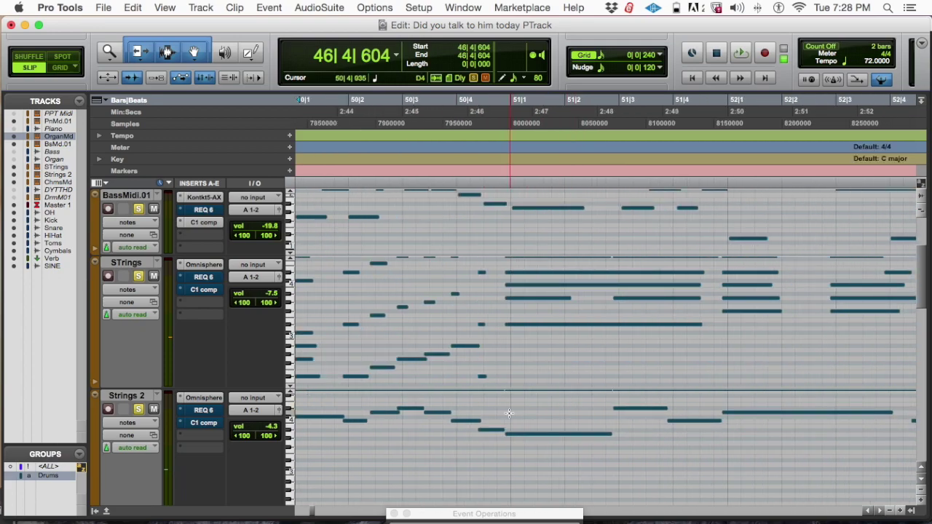
key(super+bracketright)
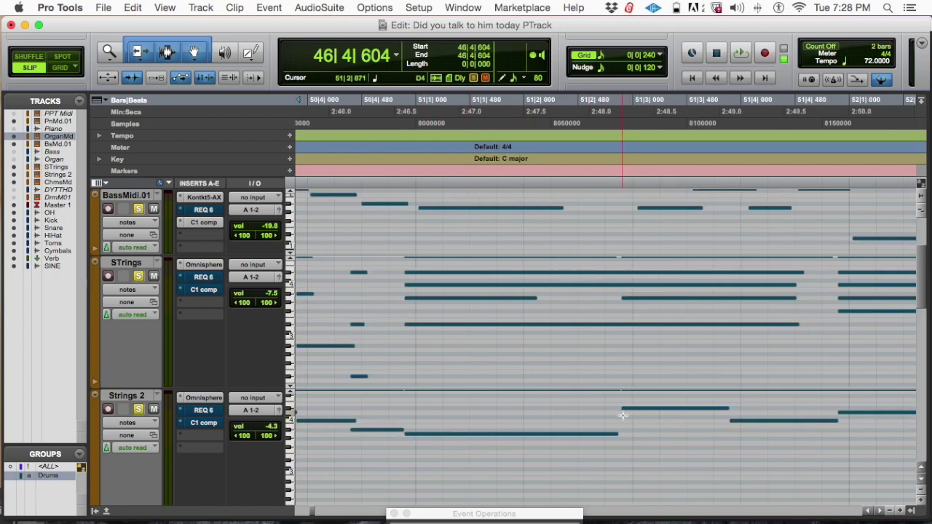
scroll(422, 420, up, 1)
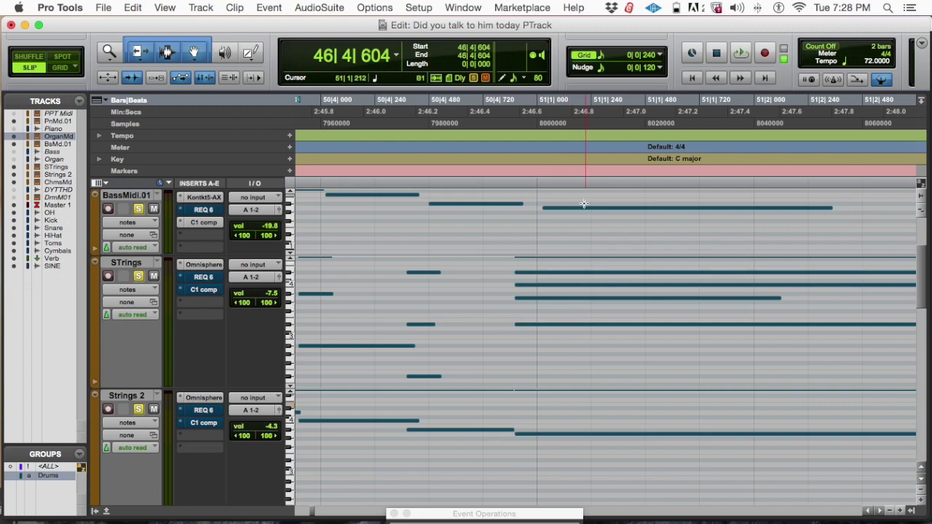
scroll(581, 204, up, 3)
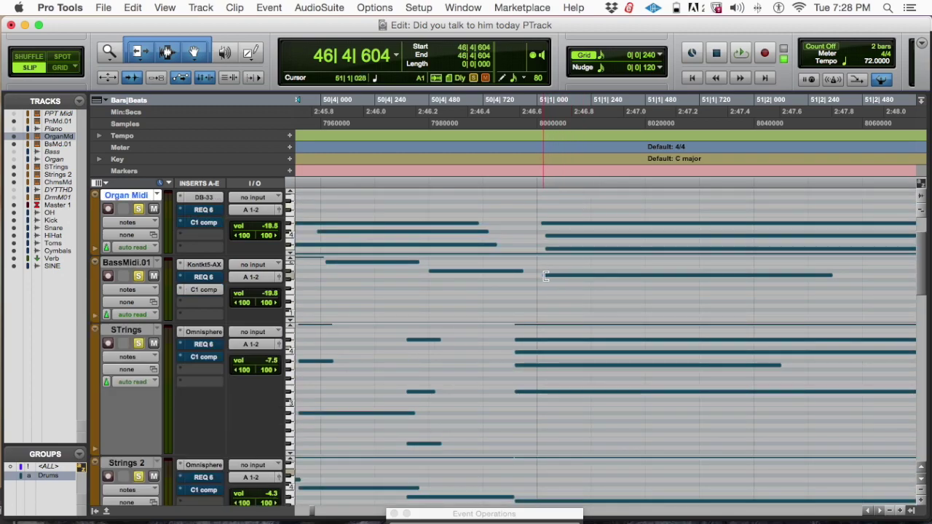
scroll(617, 227, right, 5)
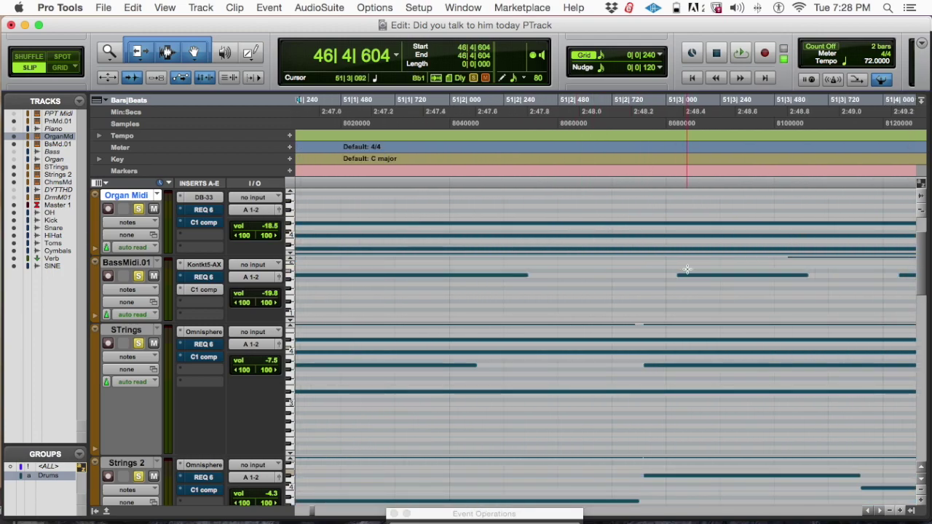
scroll(714, 281, right, 7)
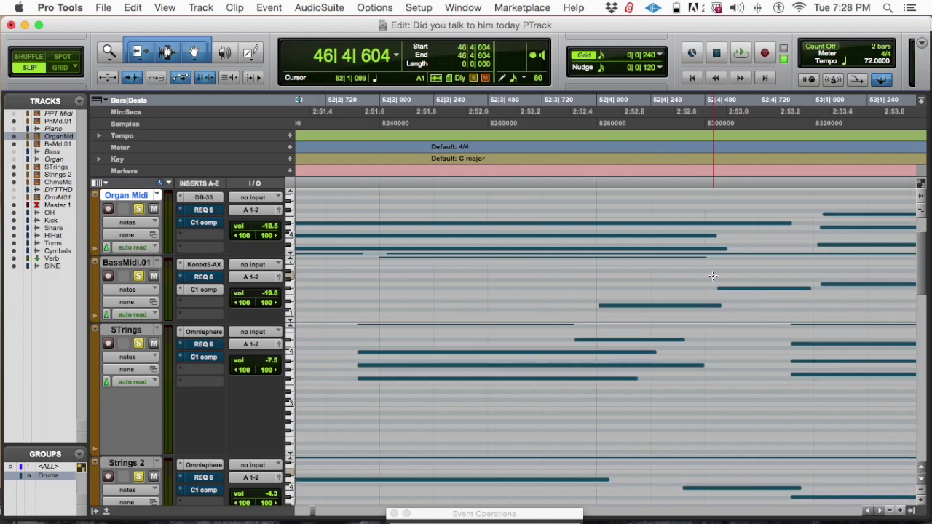
scroll(713, 276, right, 6)
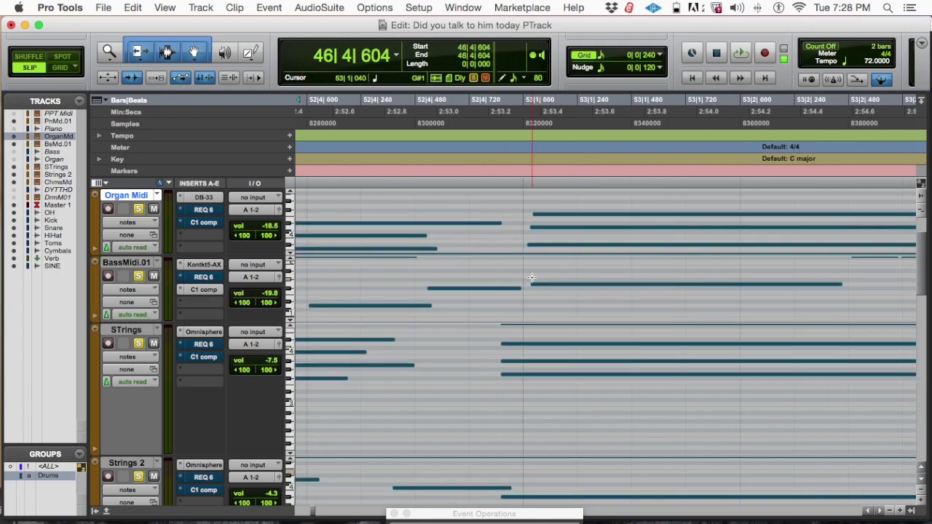
scroll(519, 270, right, 15)
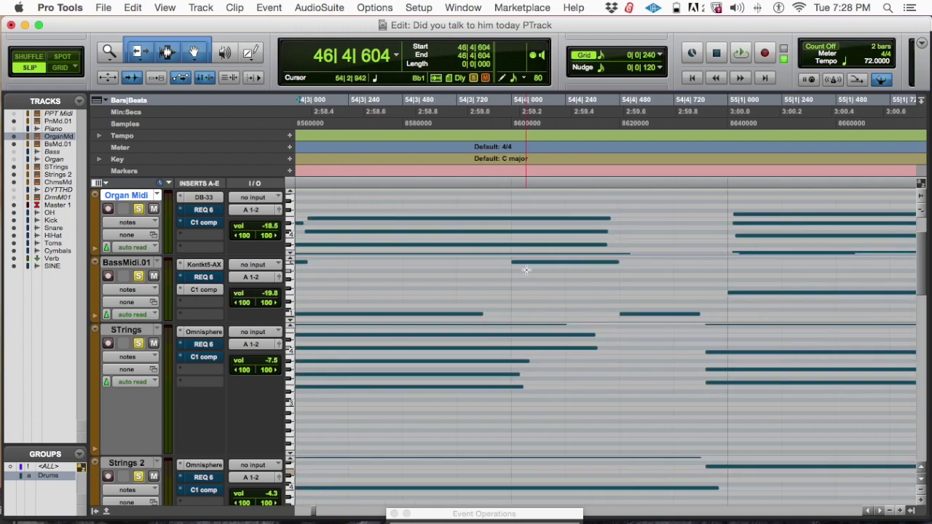
scroll(605, 266, right, 10)
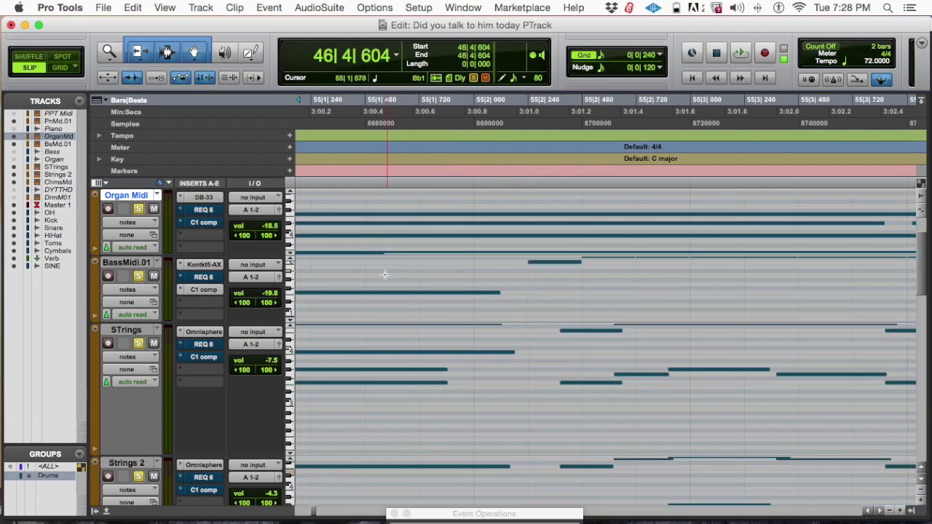
- Set the BassMidi.01 track height to large to inspect its notes around beat 4 of bar 55
click(289, 284)
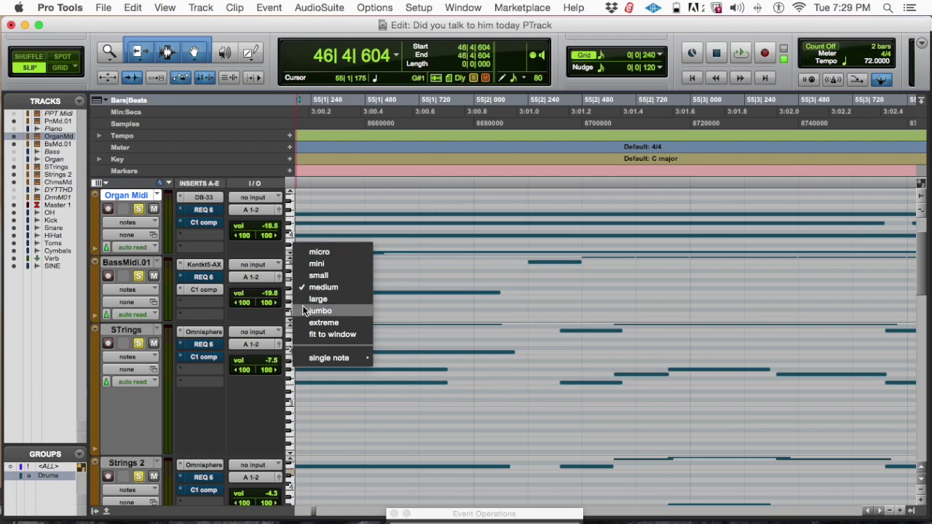
click(318, 300)
scroll(502, 286, right, 2)
scroll(501, 287, right, 5)
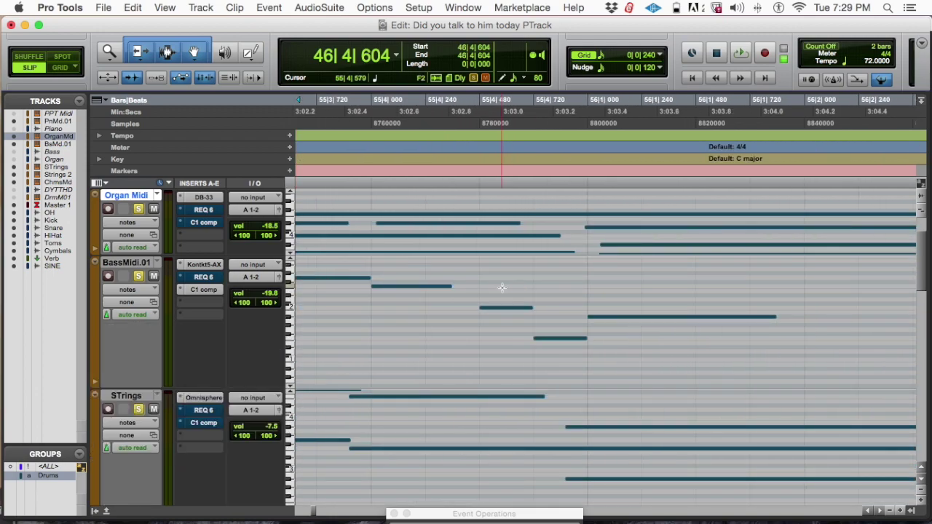
- Examine the BassMidi.01 note starts against the grid from bar 55 back to bar 49
scroll(502, 290, left, 3)
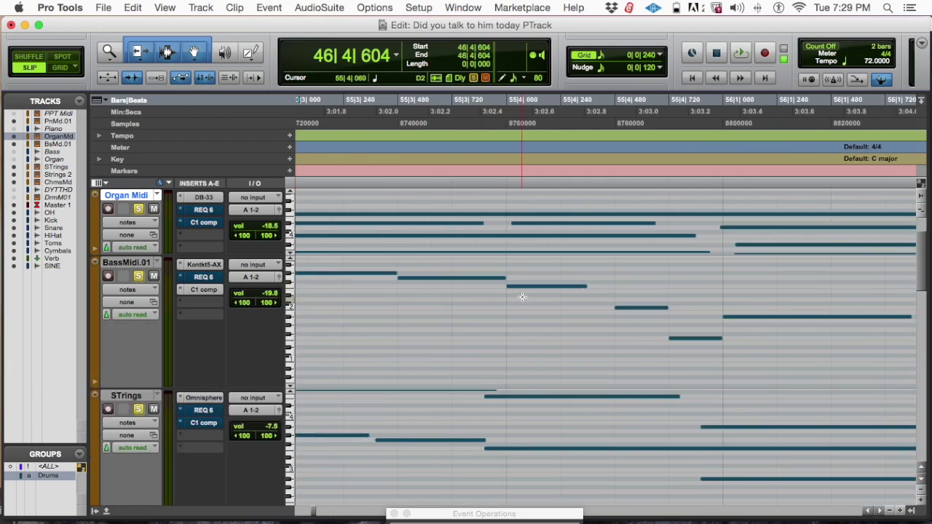
scroll(522, 293, left, 4)
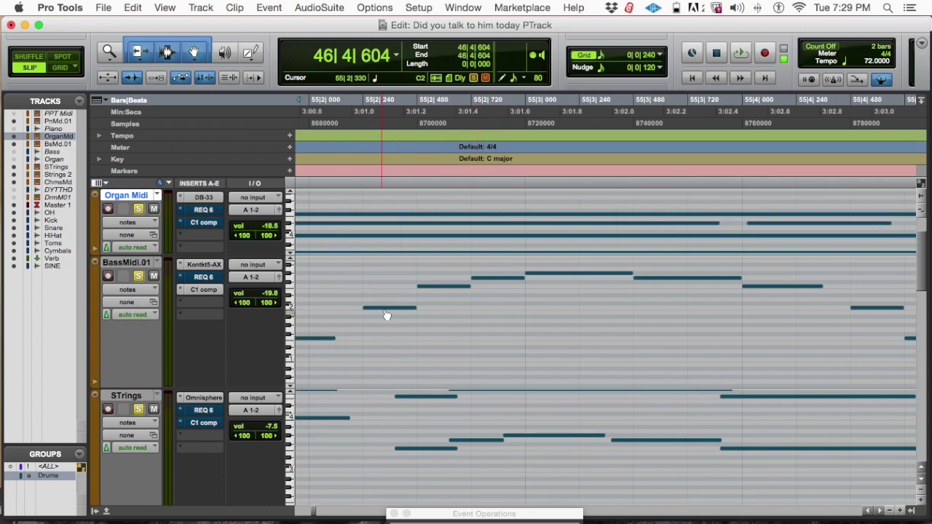
scroll(386, 314, left, 3)
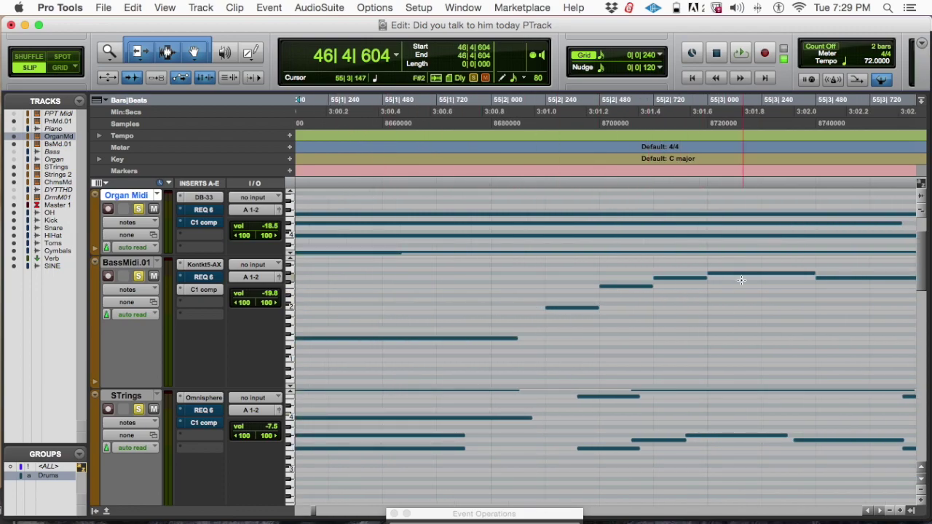
scroll(697, 286, left, 20)
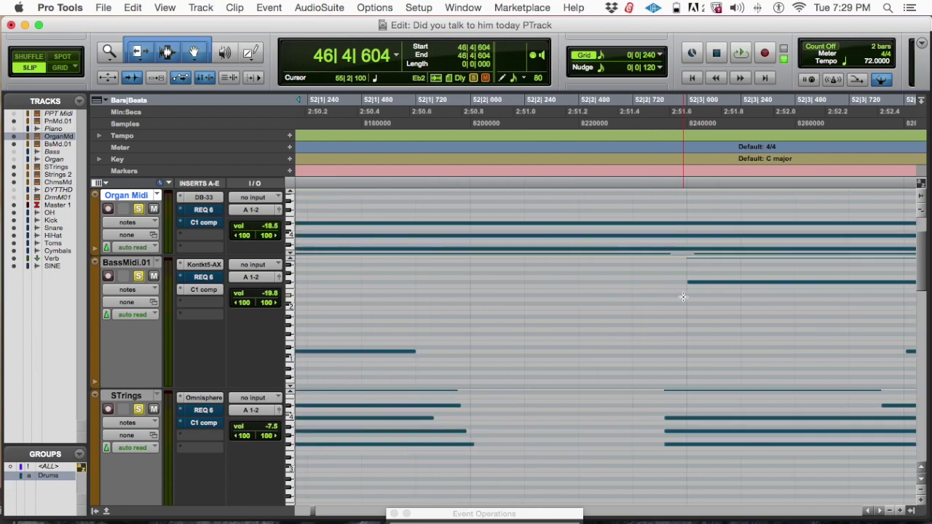
scroll(683, 296, left, 18)
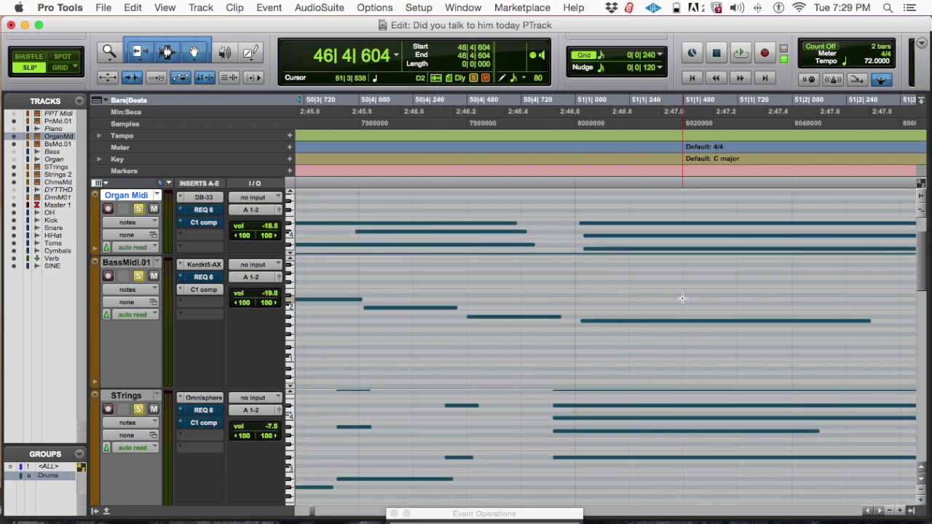
scroll(588, 305, left, 5)
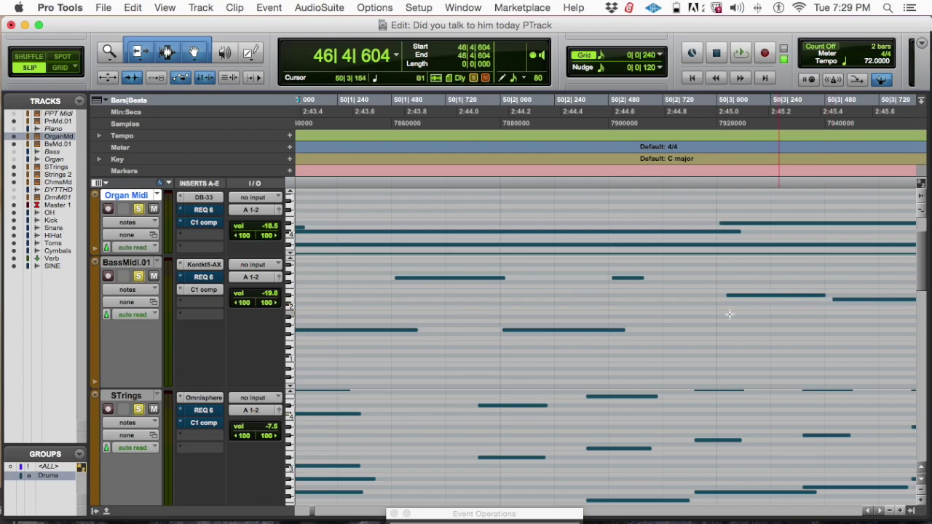
scroll(539, 313, left, 6)
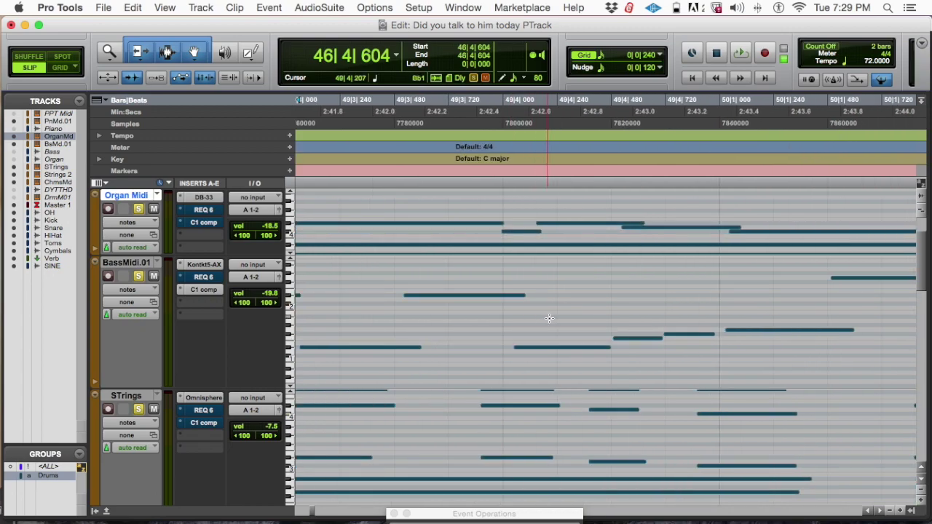
scroll(543, 319, left, 4)
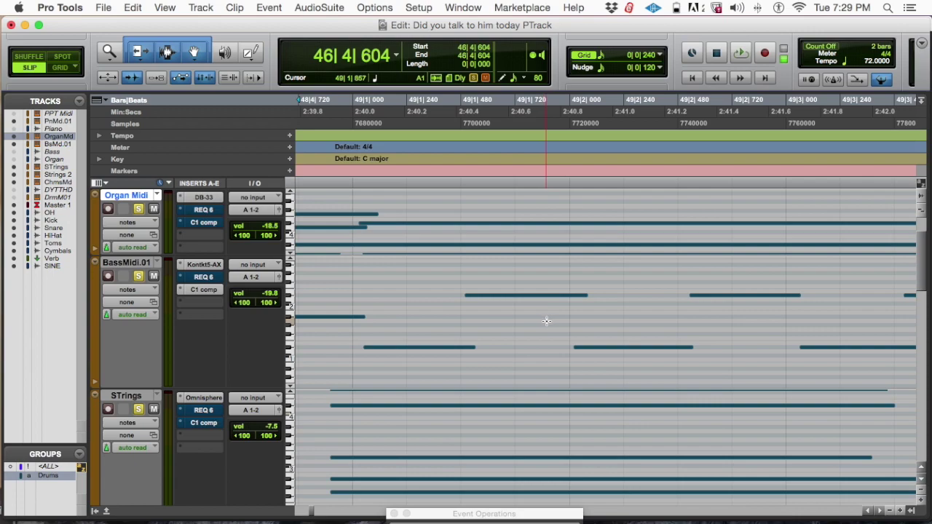
- Audition the soloed tracks in the bridge from 47|3|648 into bar 49, and stop playback
scroll(546, 321, down, 5)
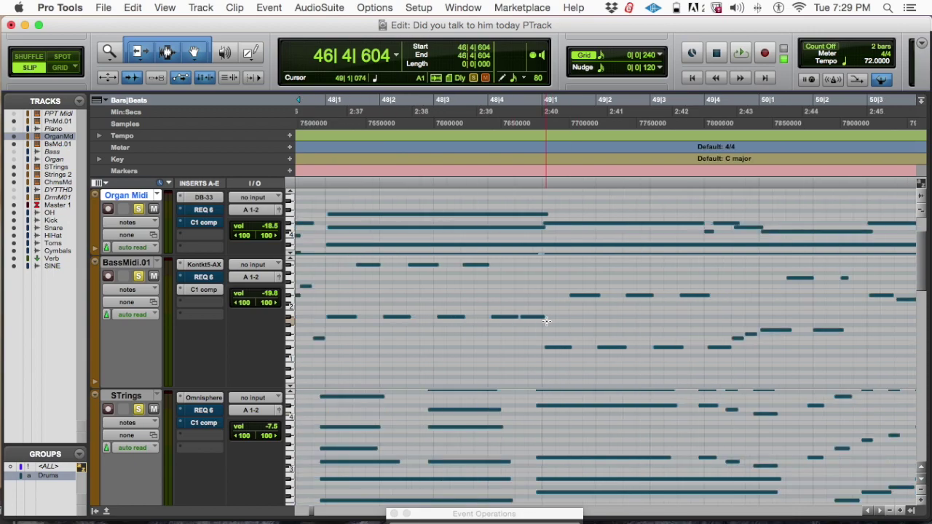
scroll(546, 321, right, 20)
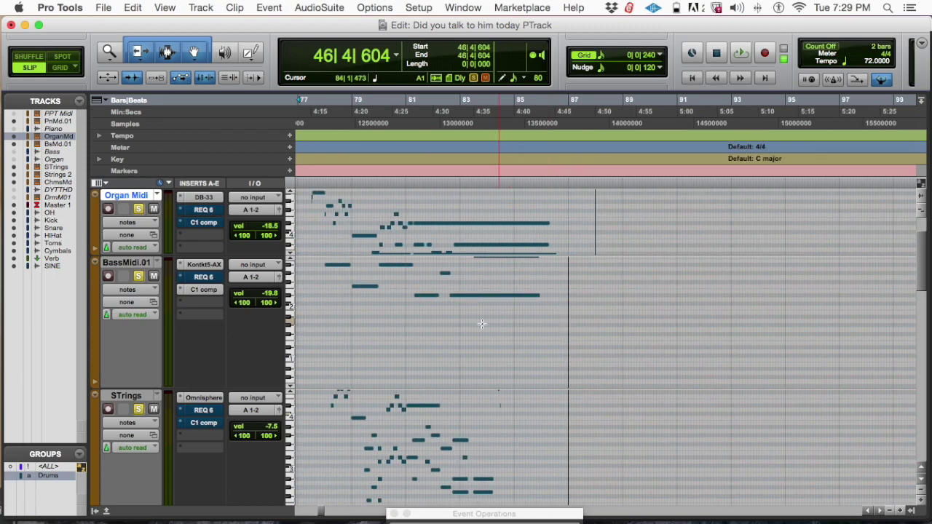
scroll(491, 321, left, 15)
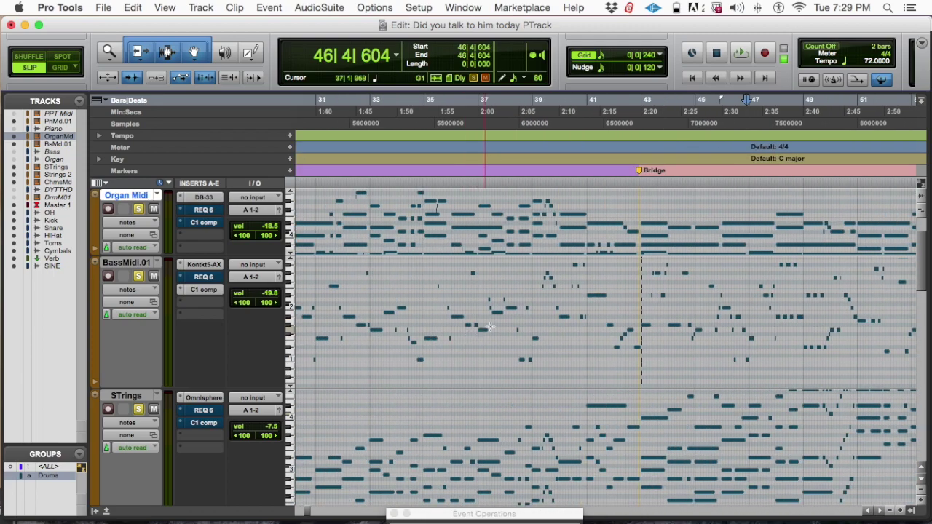
click(768, 324)
key(space)
scroll(768, 324, up, 4)
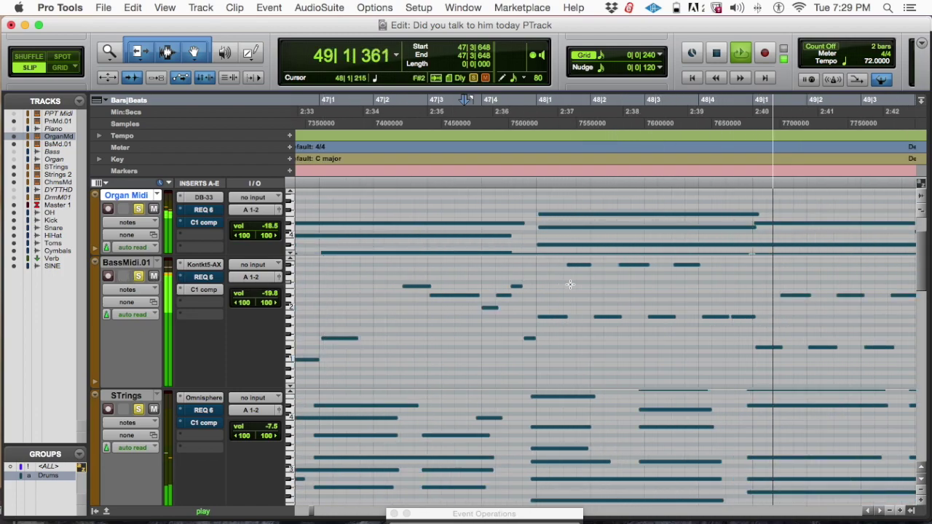
key(space)
scroll(701, 289, down, 2)
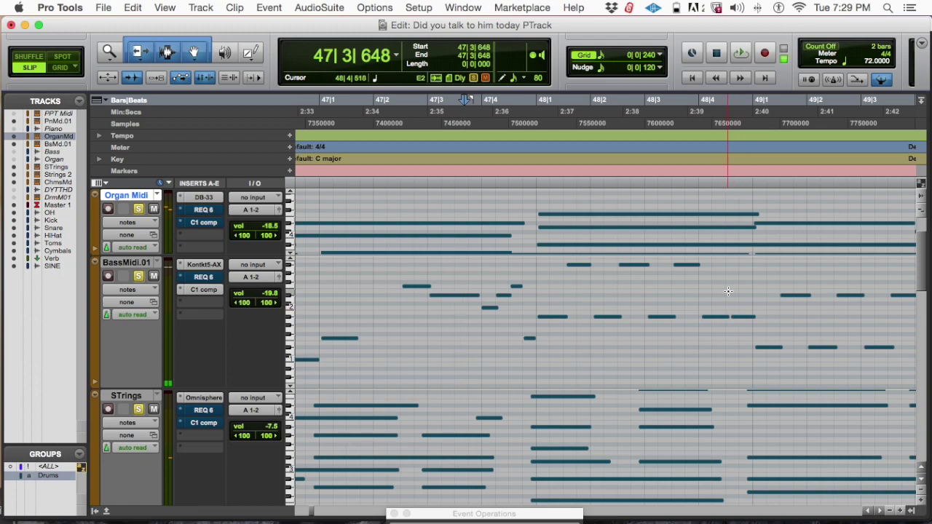
- Quantize all BassMidi.01 notes to a 1/16 note grid, moving only the note starts and preserving note duration
click(729, 292)
scroll(728, 292, right, 2)
key(super+a)
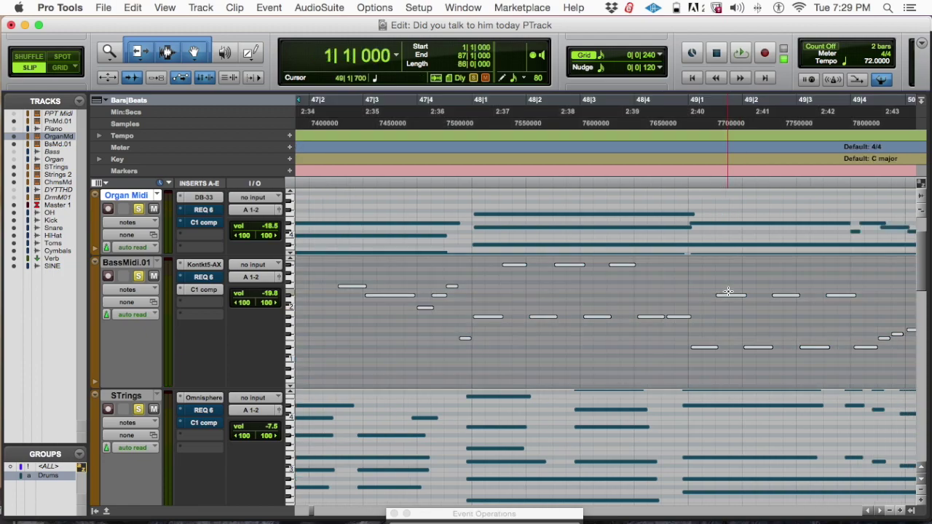
key(alt+0)
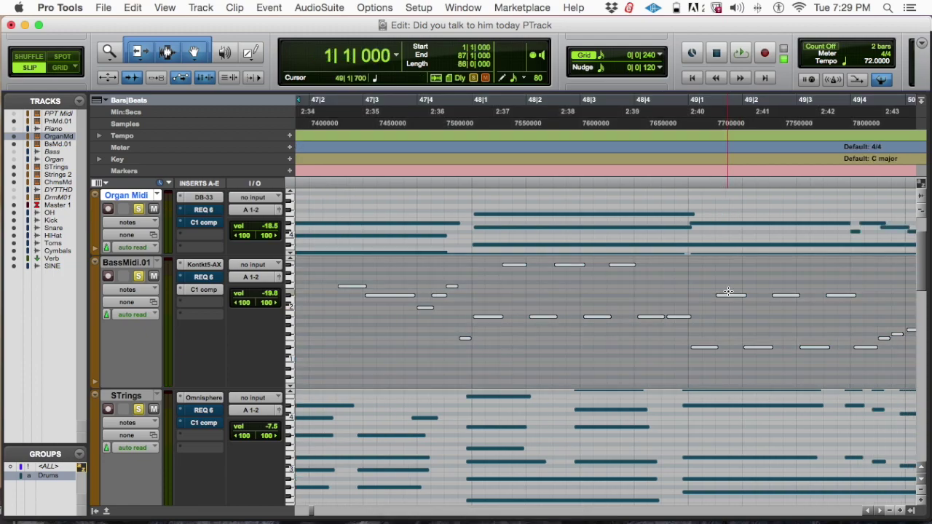
key(alt+0)
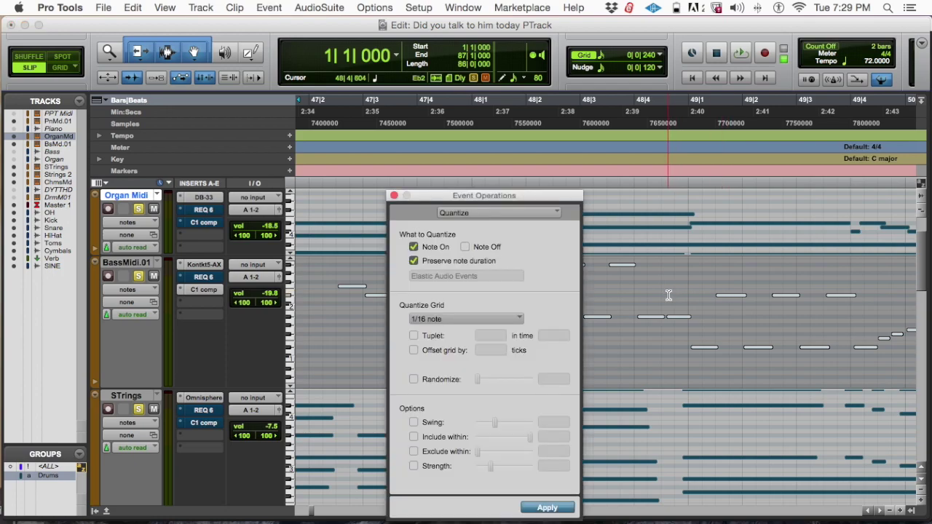
drag(572, 195, 567, 140)
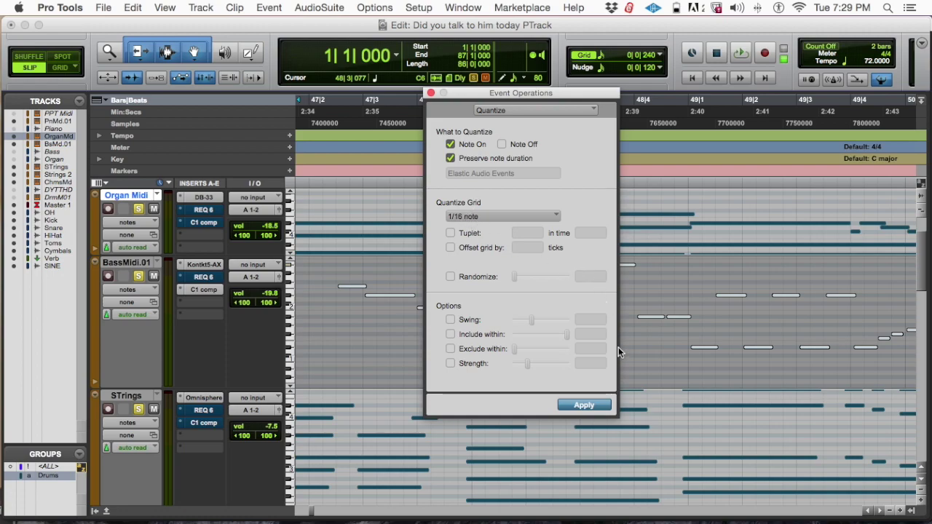
click(598, 406)
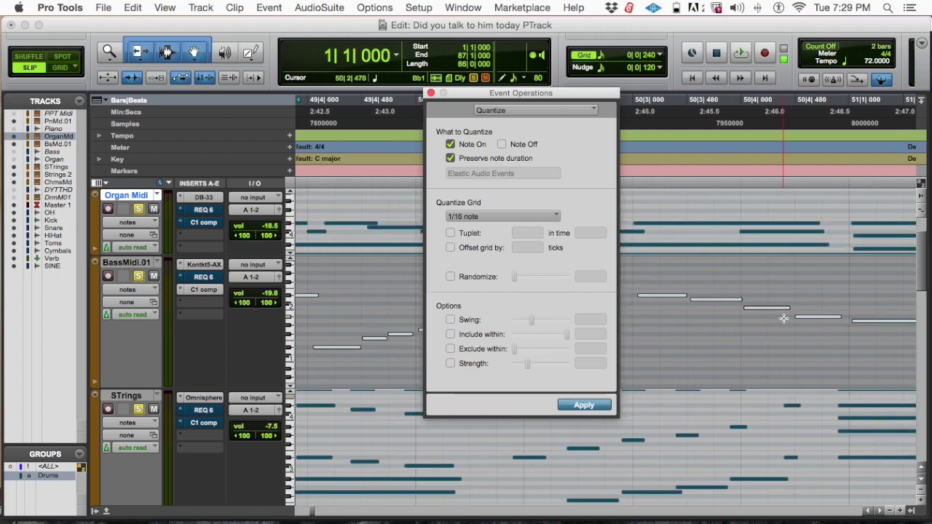
key(super+bracketright)
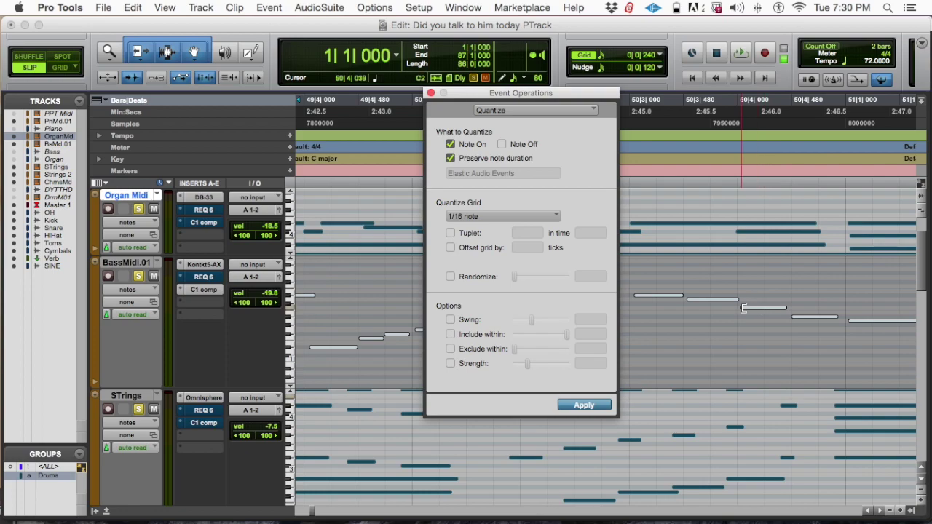
click(698, 328)
click(604, 404)
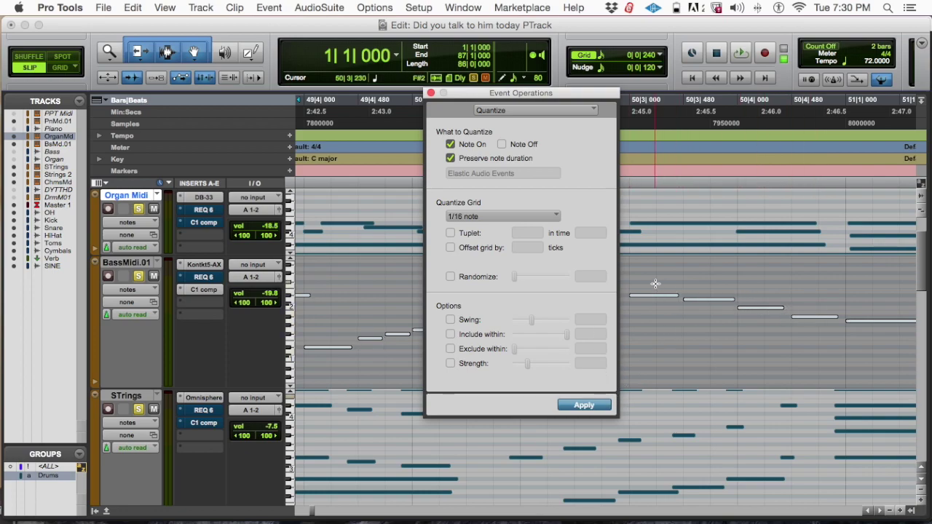
- Audition the quantized bass with the other soloed tracks from 50|2|379 into bar 58, saving the session during playback
click(692, 279)
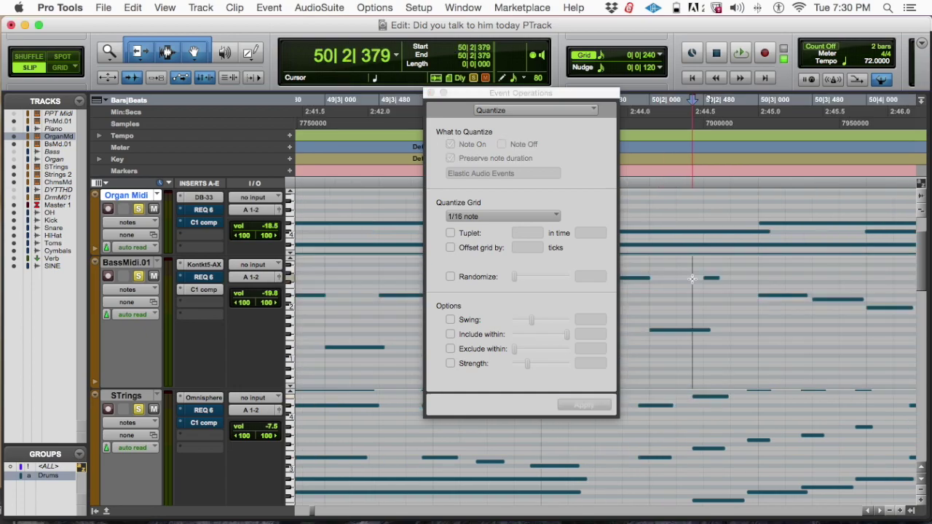
key(space)
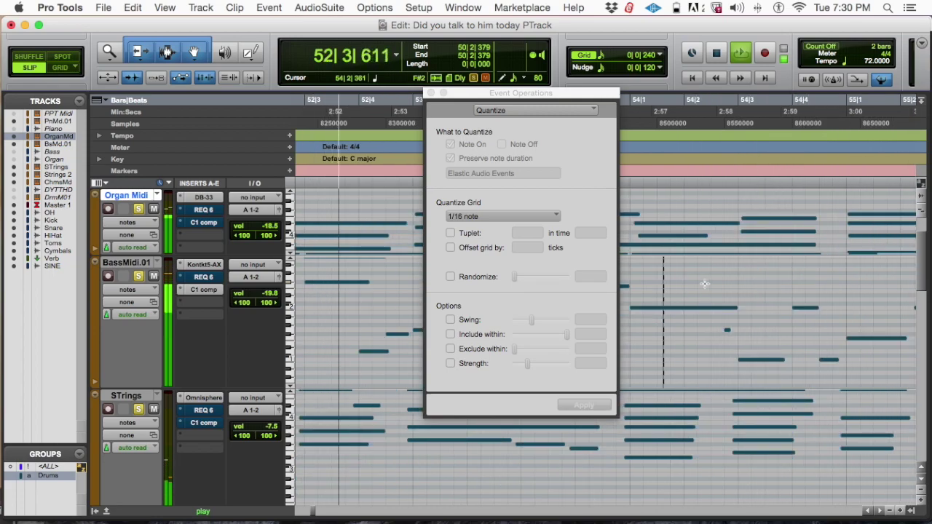
drag(560, 94, 466, 431)
key(super+bracketright)
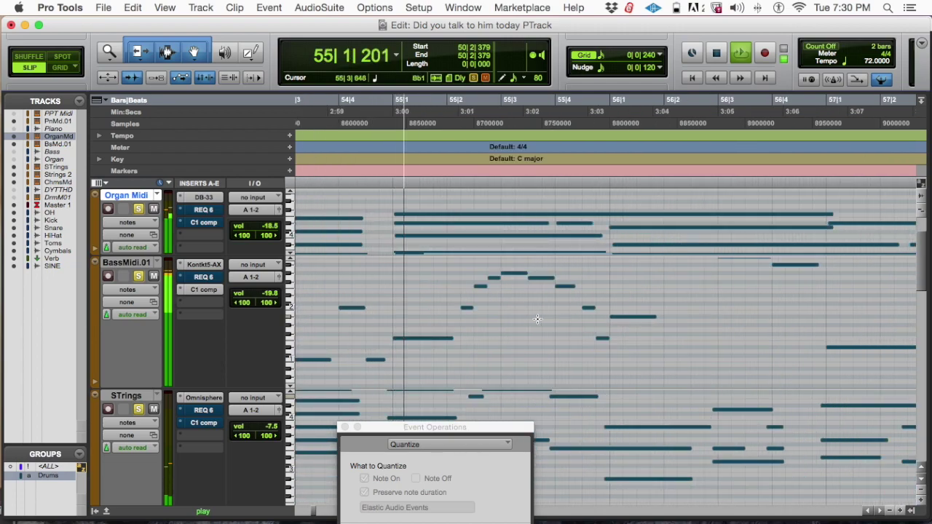
key(super+s)
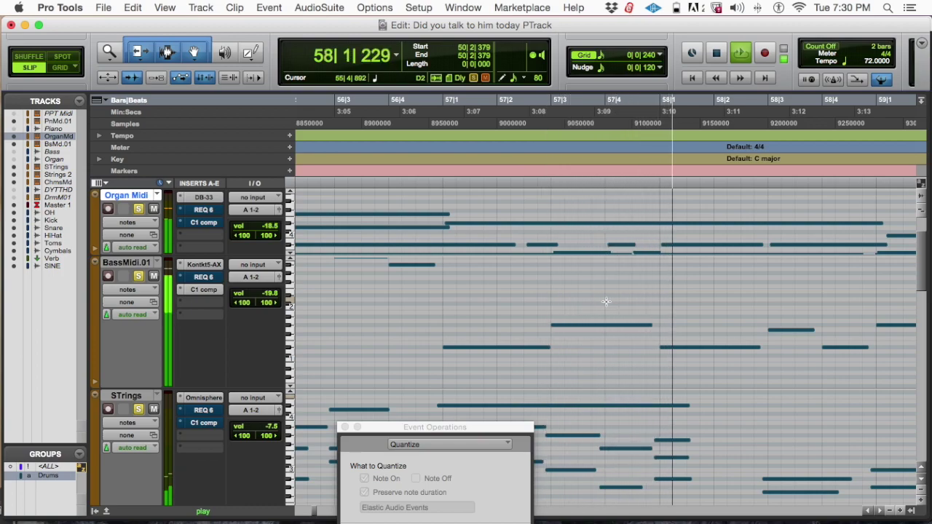
key(space)
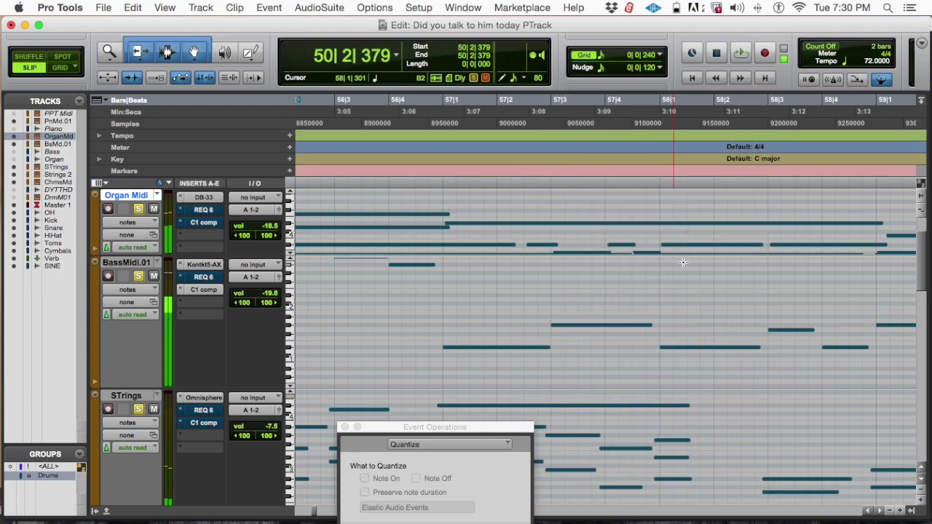
- Set the PianoMid.01 track height to jumbo and bring its notes into view
scroll(519, 295, down, 5)
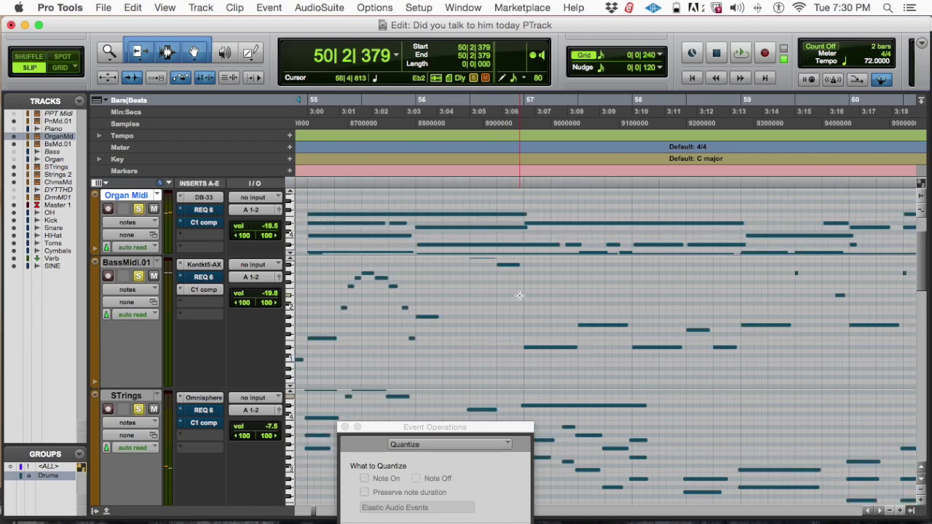
scroll(519, 295, up, 5)
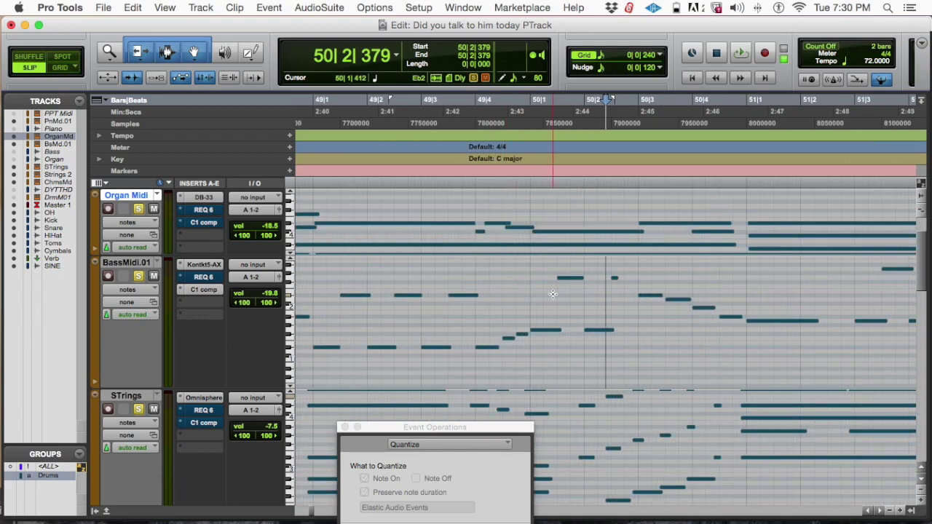
scroll(552, 294, down, 2)
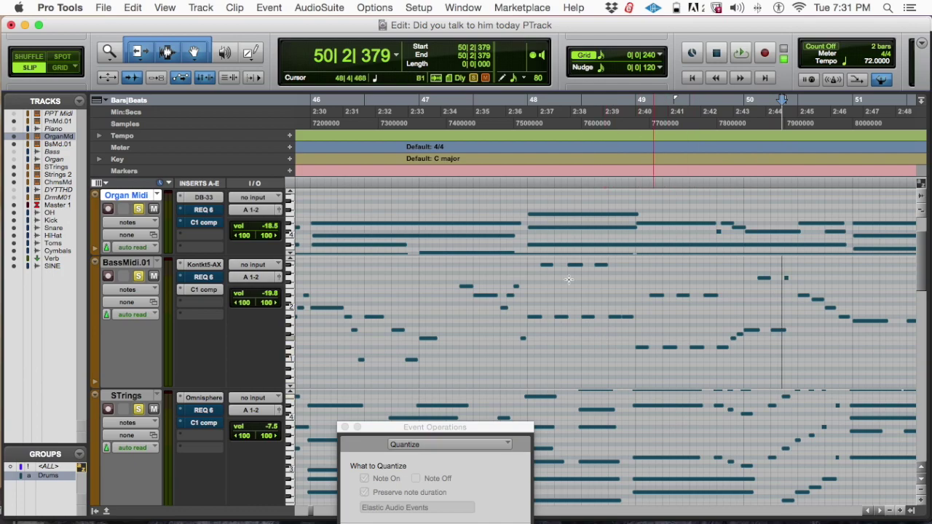
scroll(539, 291, right, 5)
scroll(579, 290, up, 3)
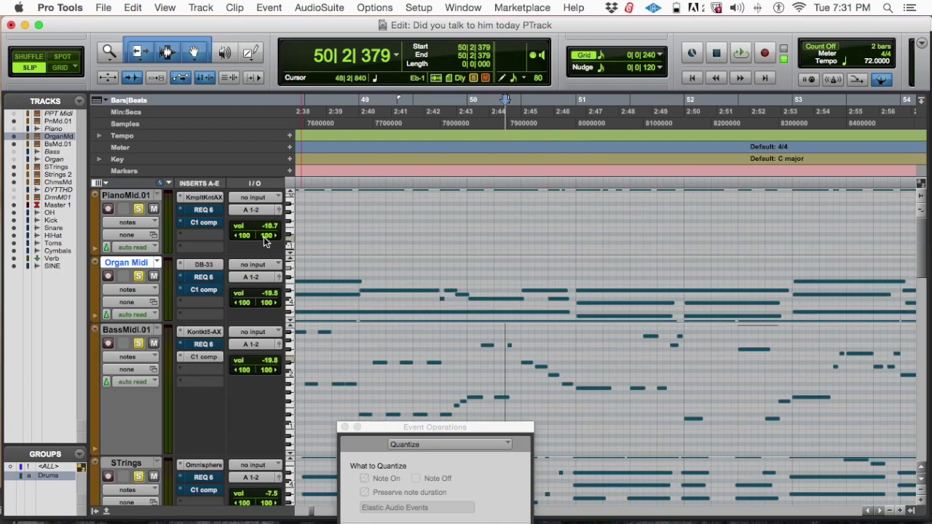
click(294, 216)
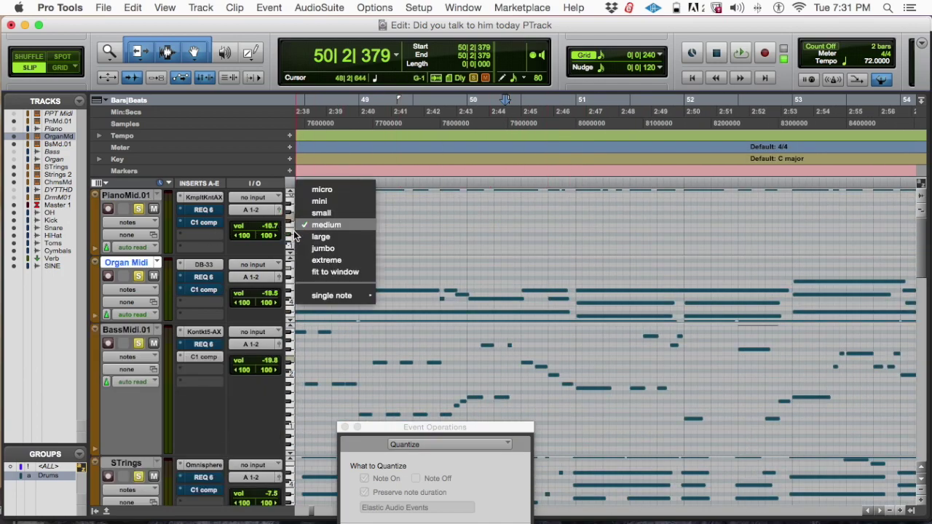
click(308, 238)
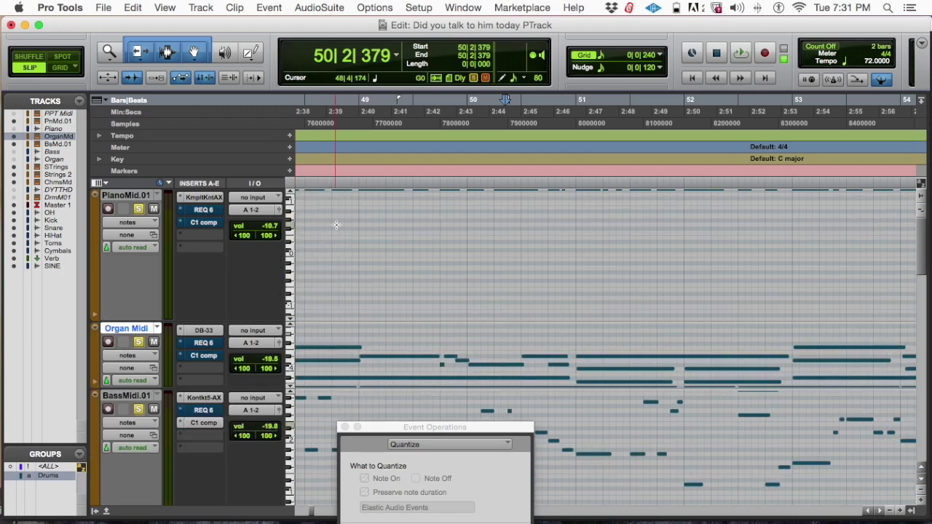
click(291, 220)
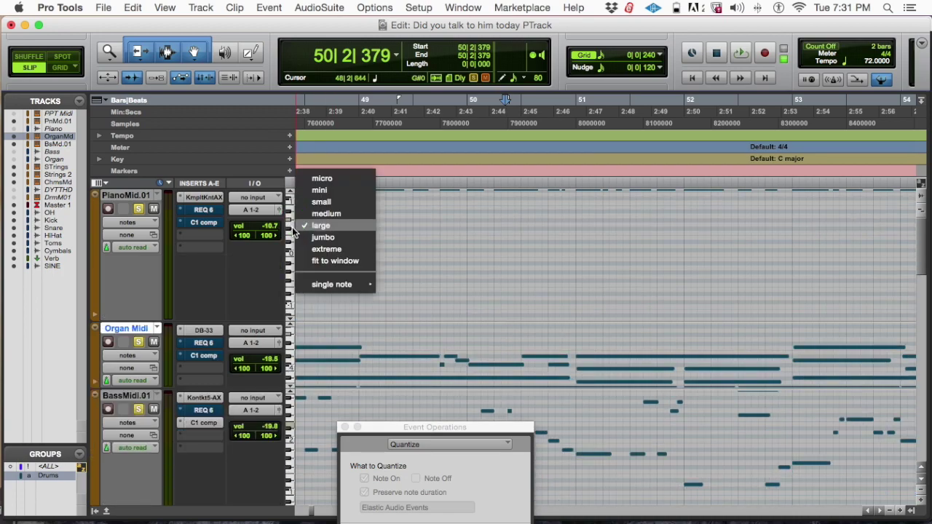
click(307, 238)
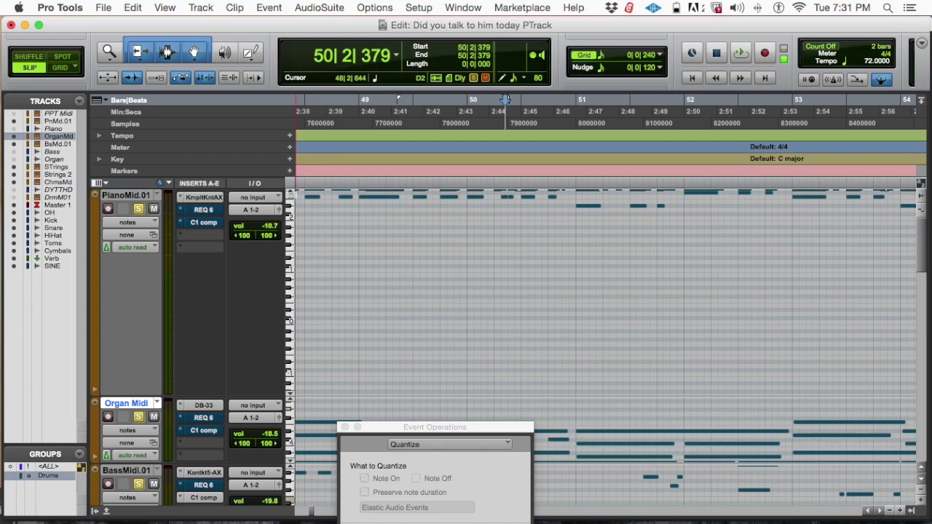
click(288, 192)
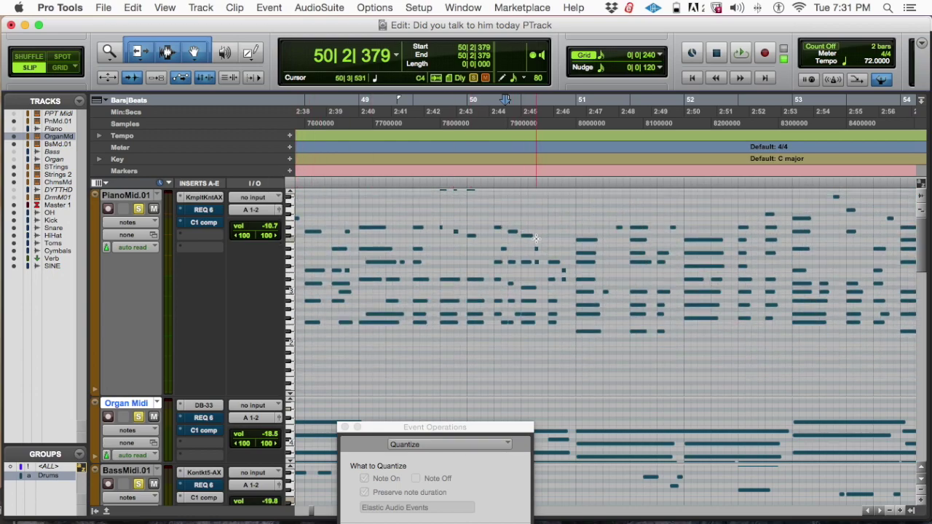
- Examine the PianoMid.01 note starts against the grid around bars 47 to 50 and across the bridge
click(456, 245)
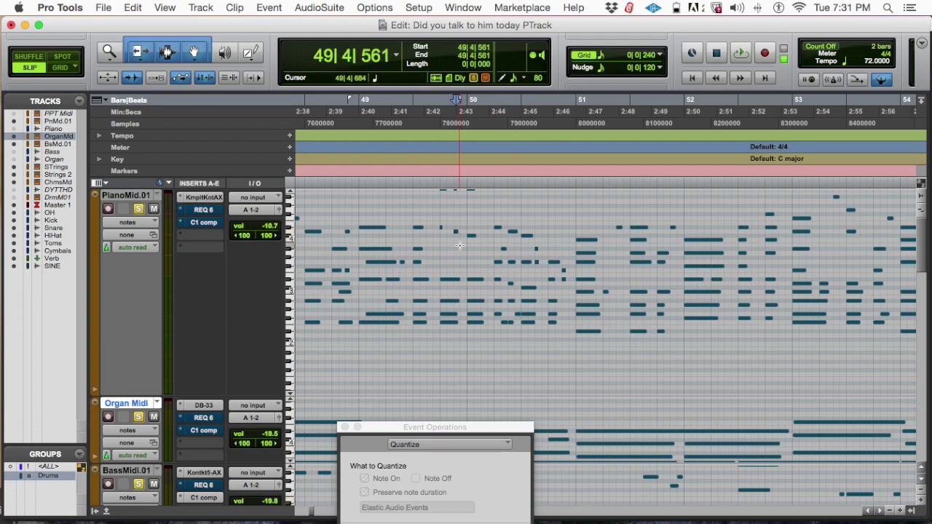
key(super+bracketright)
key(super+bracketright)
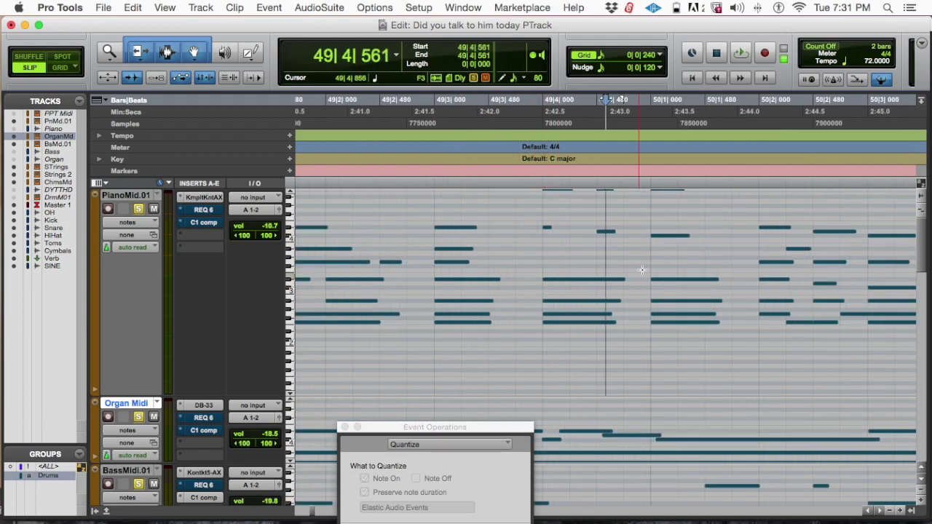
key(super+bracketleft)
key(super+bracketleft)
key(super+bracketleft)
click(474, 247)
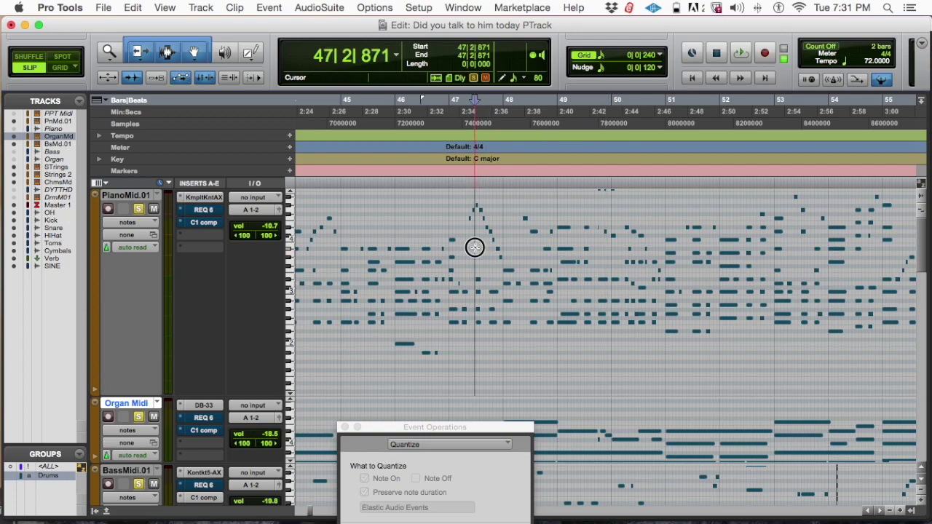
key(super+bracketleft)
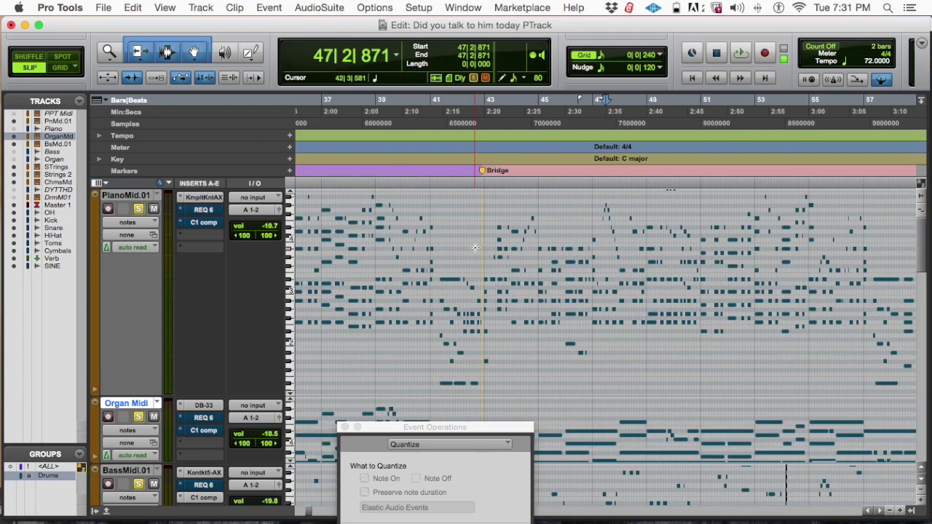
- Examine the PianoMid.01 notes from the Intro through V1, across the whole song, and back in the bridge
key(Home)
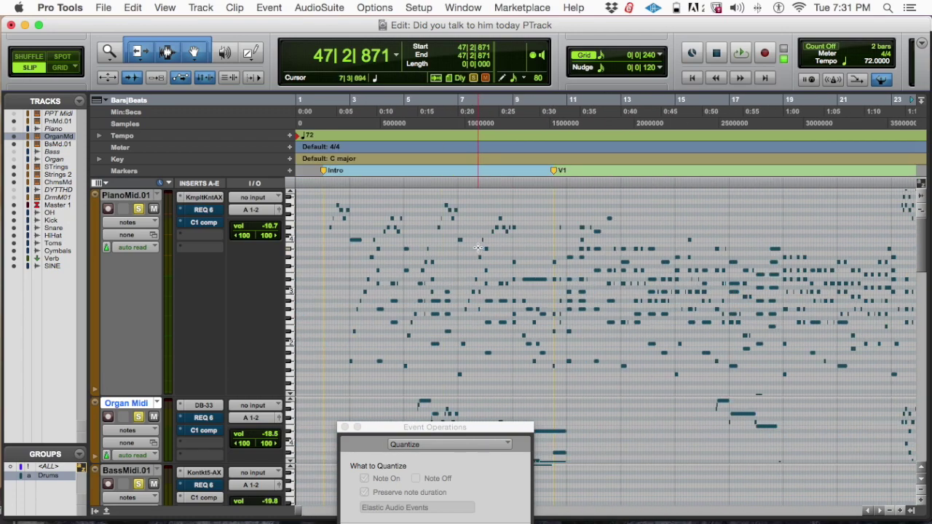
key(super+bracketright)
key(super+bracketright)
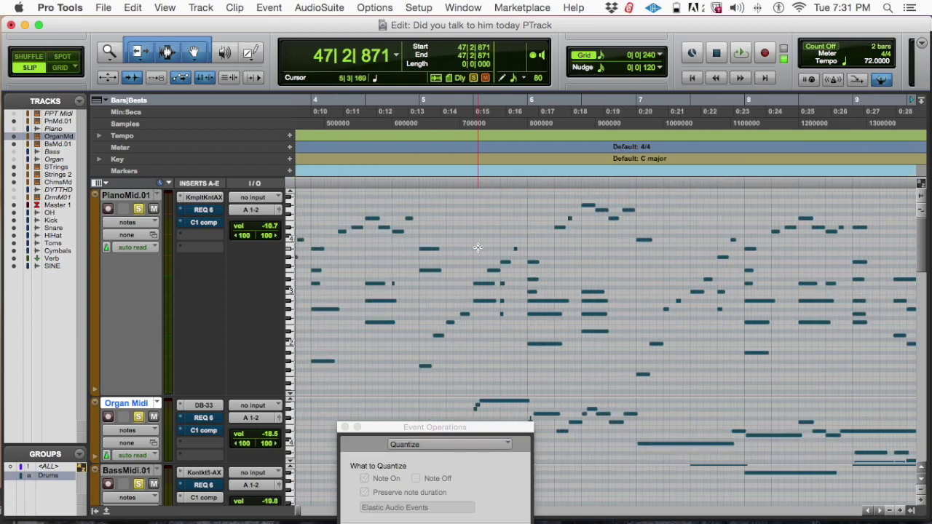
key(super+bracketleft)
key(super+bracketleft)
key(super+bracketleft)
key(super+bracketleft)
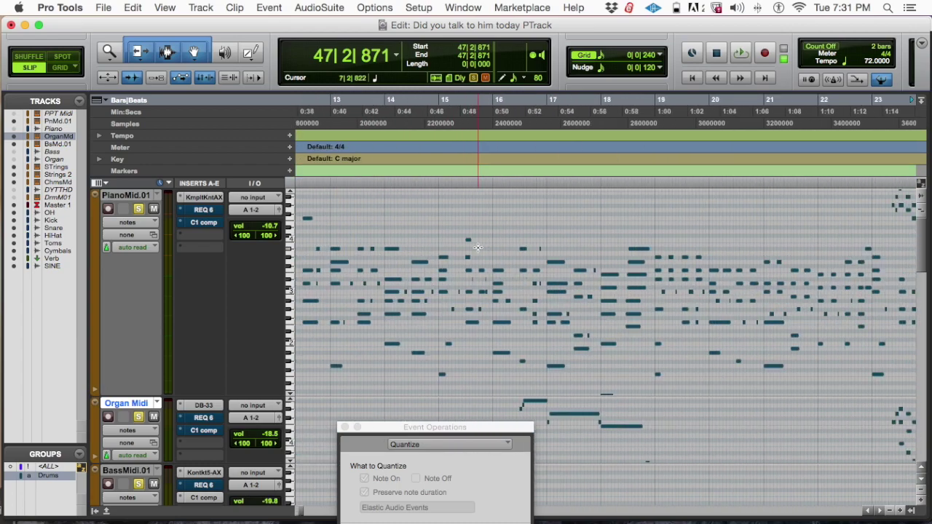
key(super+bracketleft)
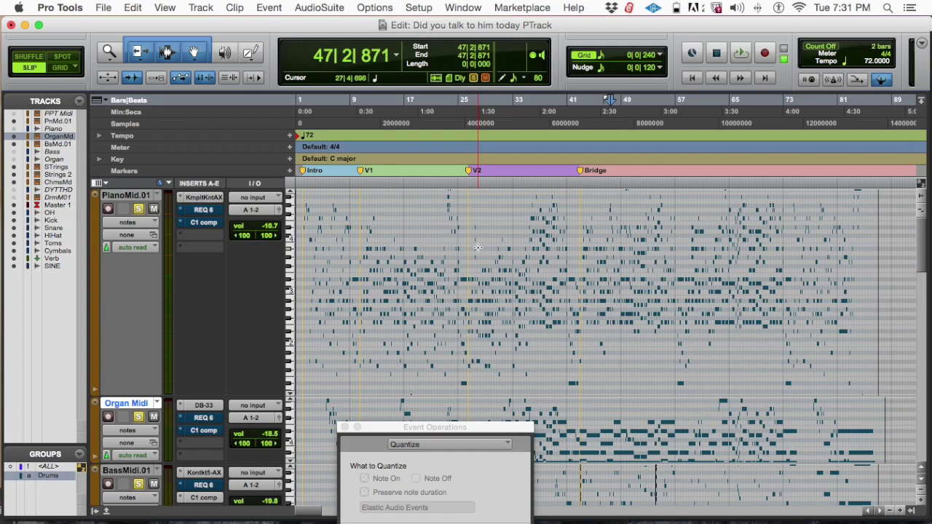
scroll(763, 251, up, 8)
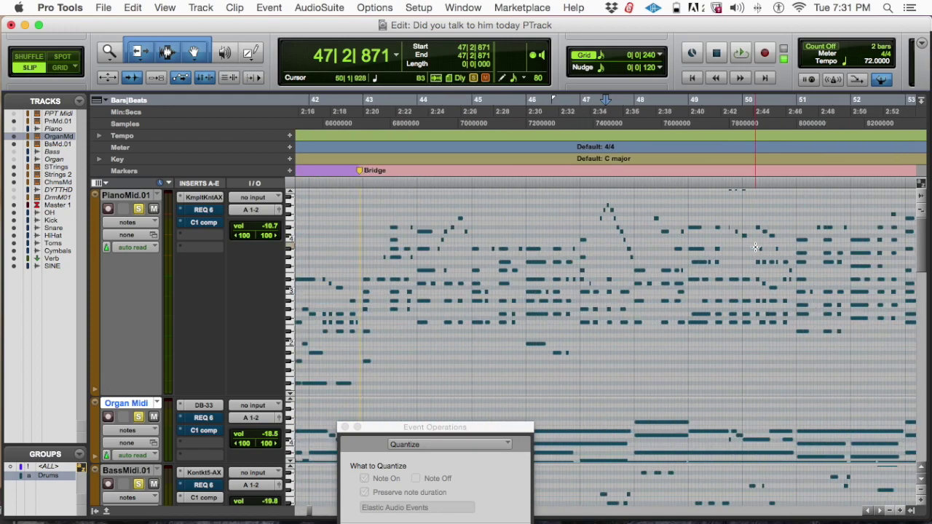
- Audition the closing PianoMid.01 run twice from 82|4|358 with the other soloed tracks
scroll(753, 248, right, 6)
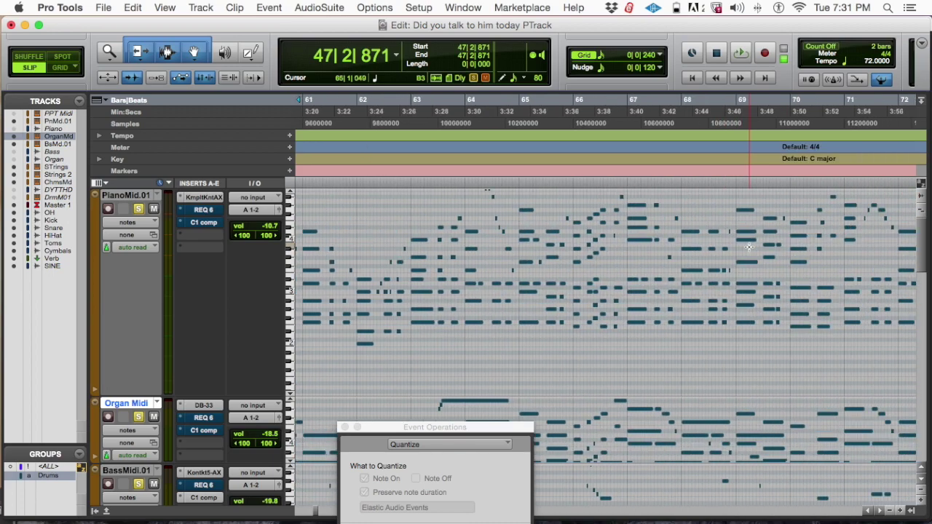
scroll(748, 247, right, 3)
key(super+bracketright)
key(super+bracketright)
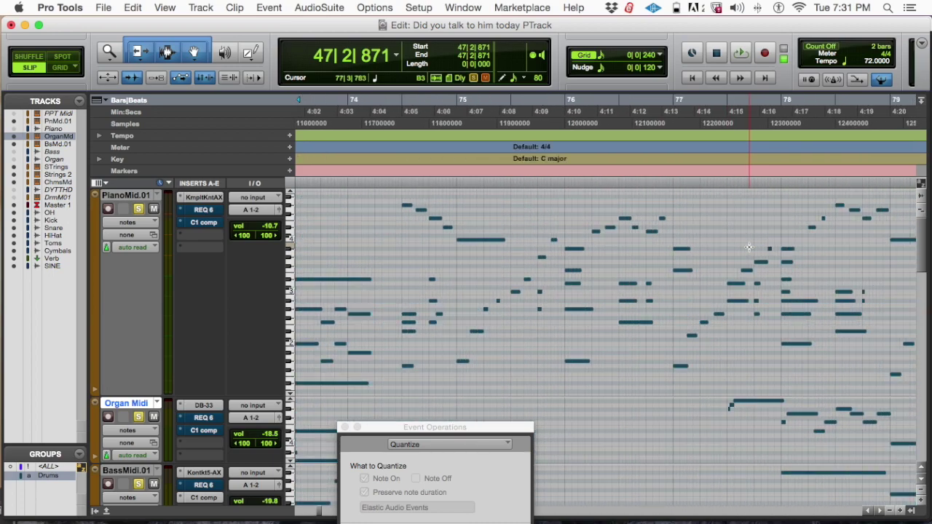
key(super+bracketleft)
scroll(748, 247, right, 6)
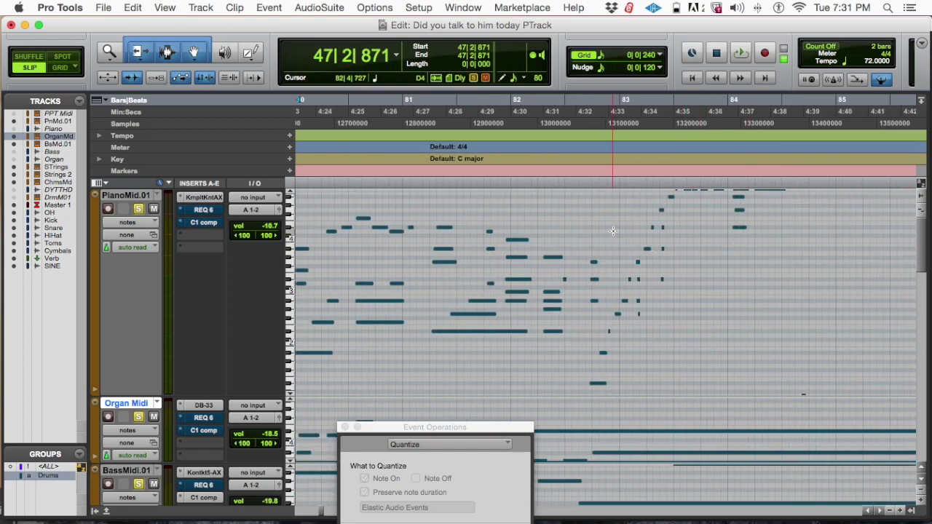
click(602, 232)
key(space)
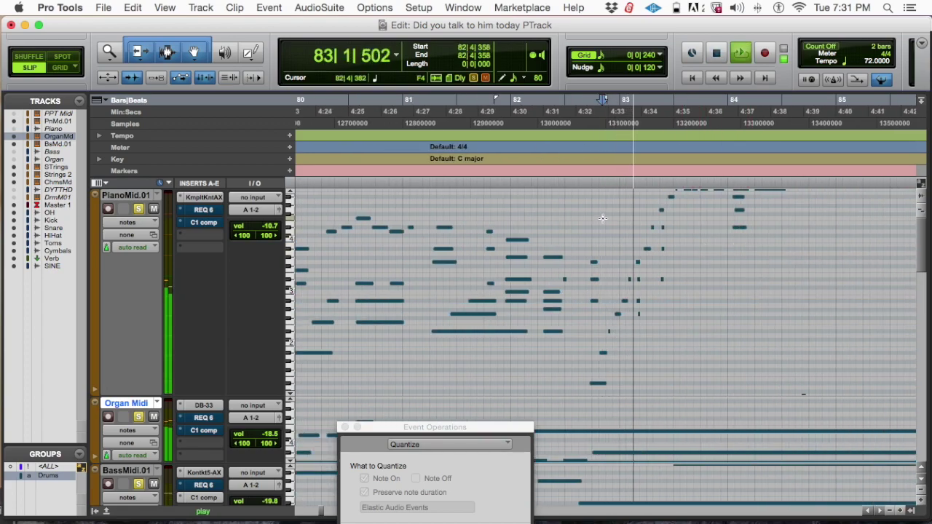
key(space)
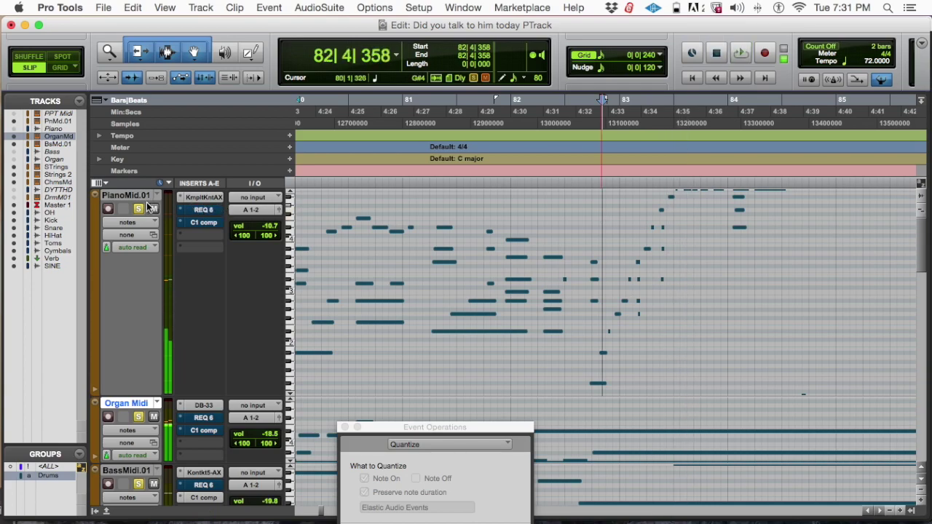
key(space)
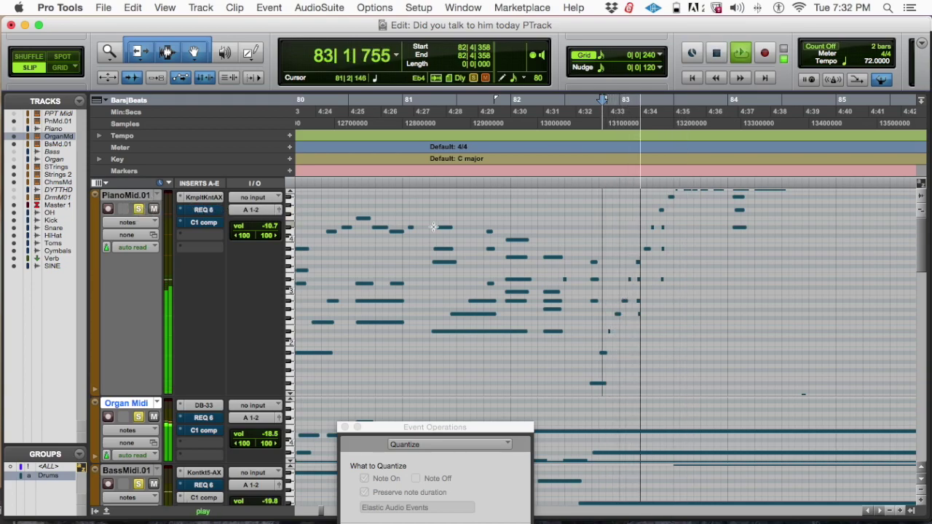
key(super+bracketright)
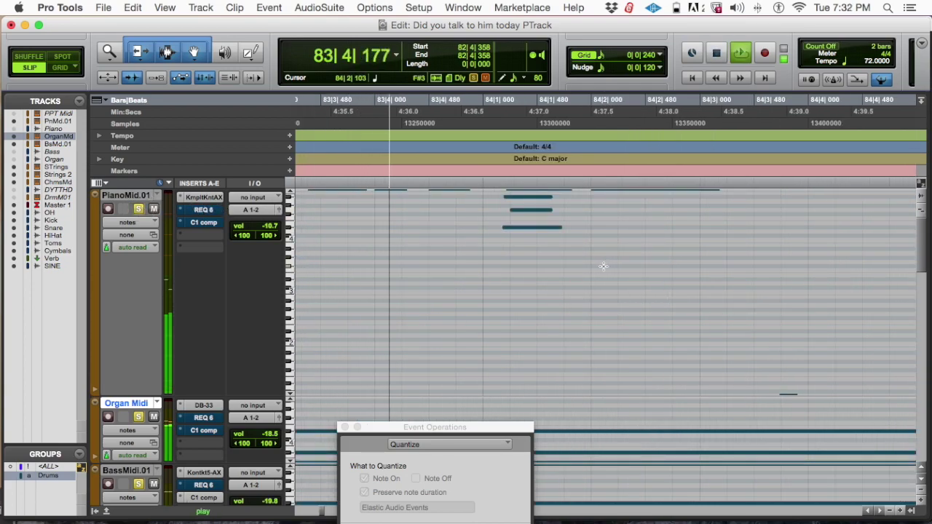
key(space)
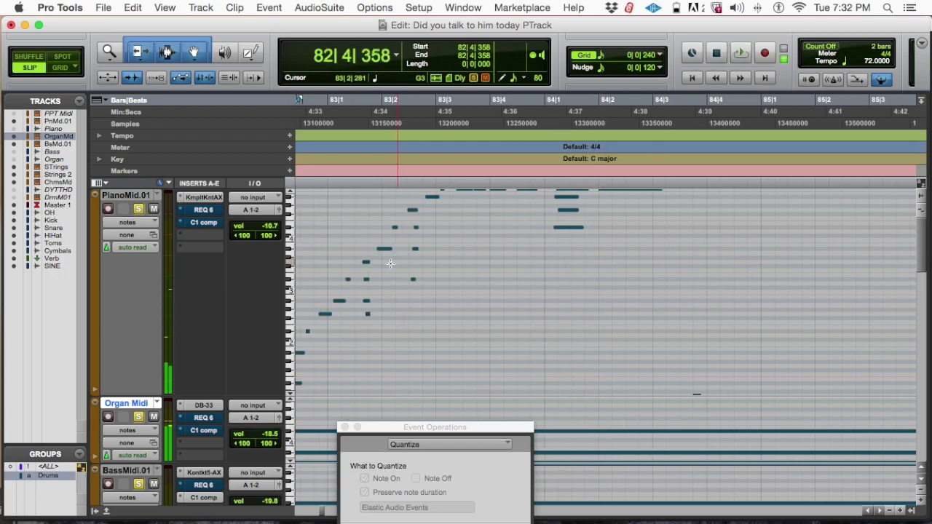
- Examine the PianoMid.01 note starts against the grid between bars 78 and 84
scroll(390, 231, left, 6)
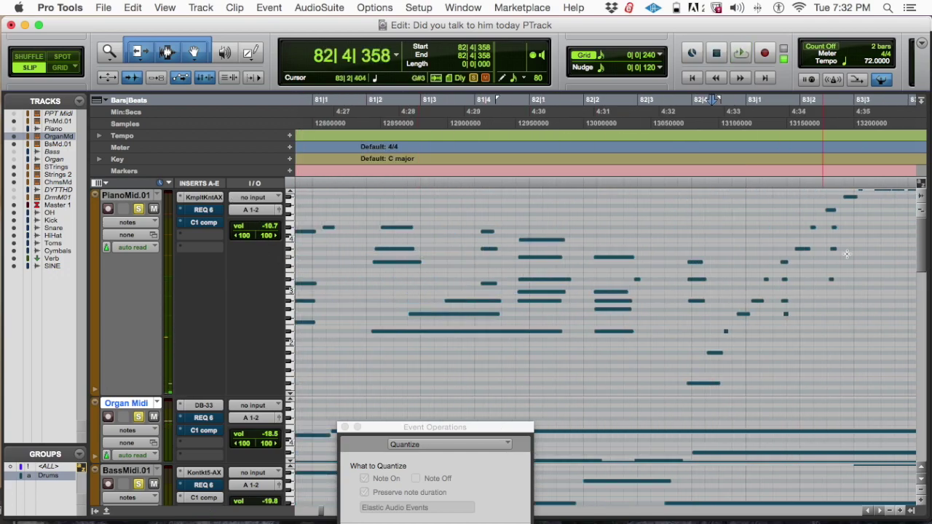
scroll(847, 253, right, 5)
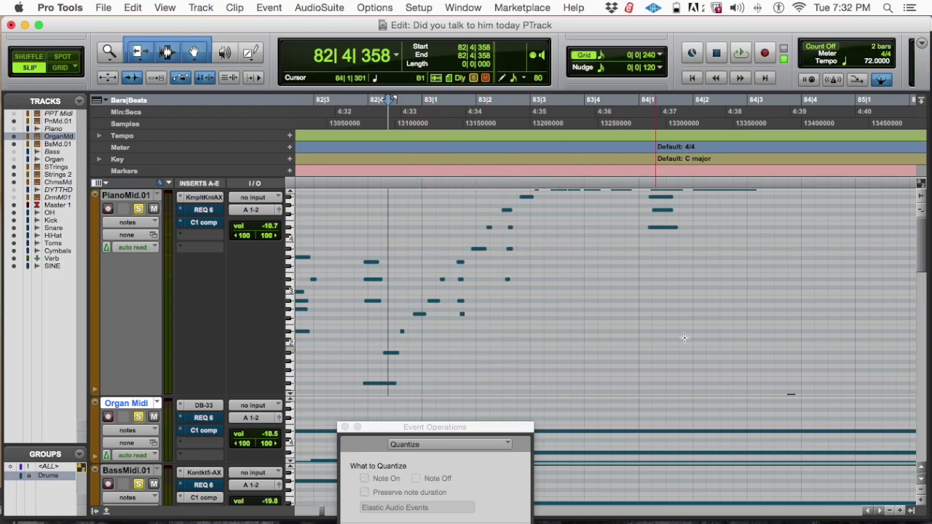
scroll(513, 230, left, 5)
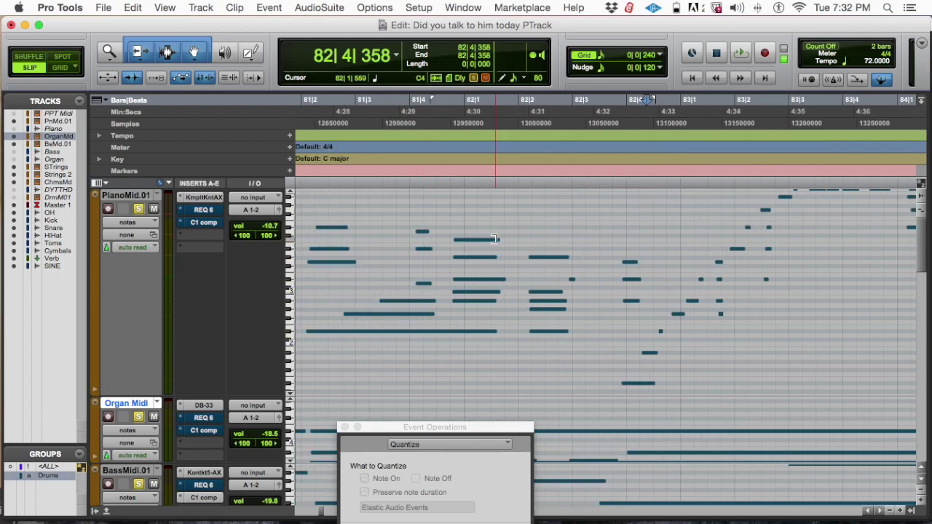
scroll(503, 235, left, 3)
scroll(505, 235, left, 6)
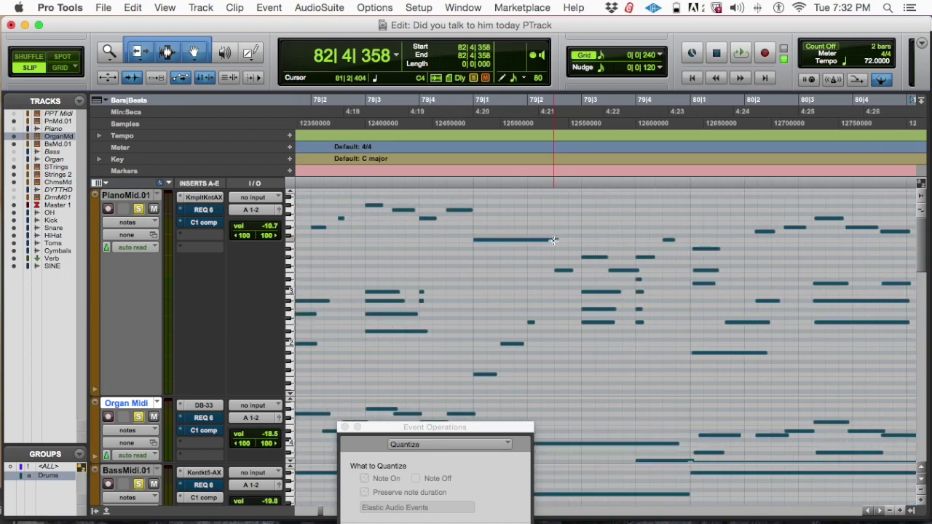
scroll(553, 240, right, 4)
scroll(525, 241, left, 5)
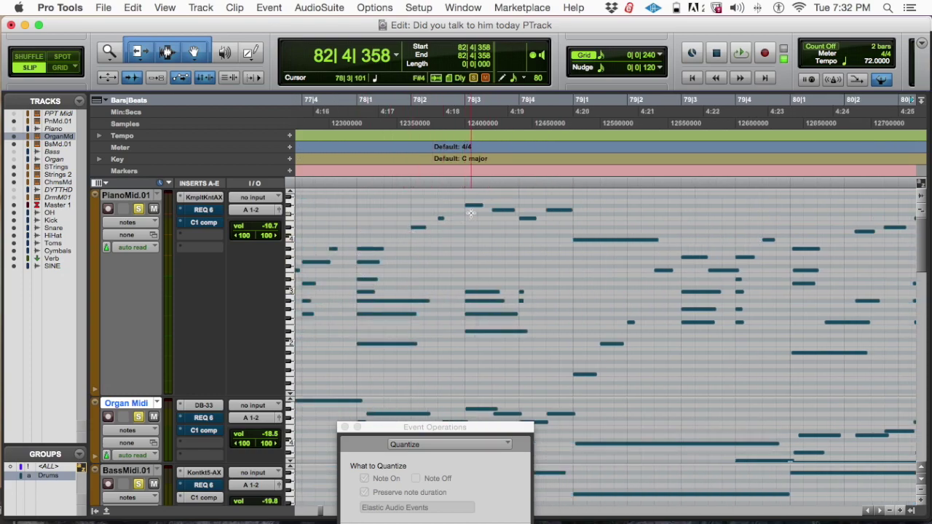
scroll(592, 266, right, 3)
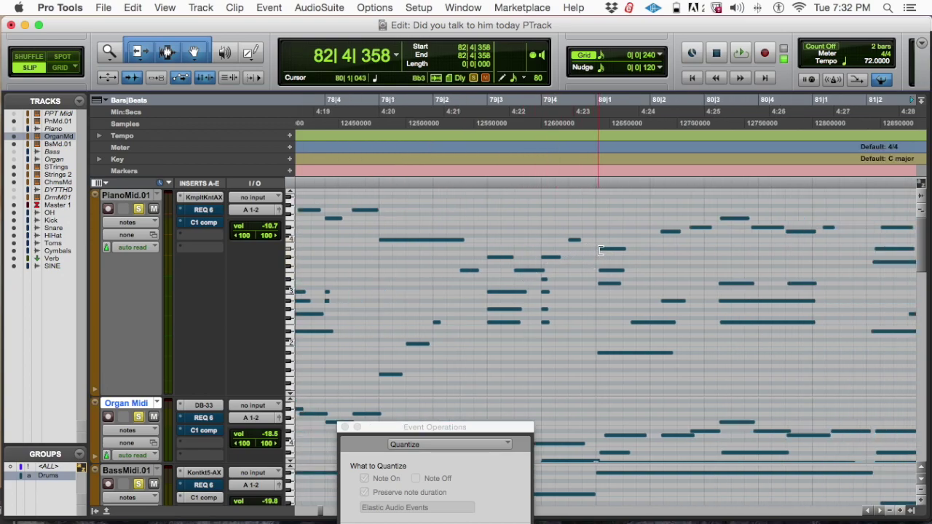
scroll(602, 350, right, 3)
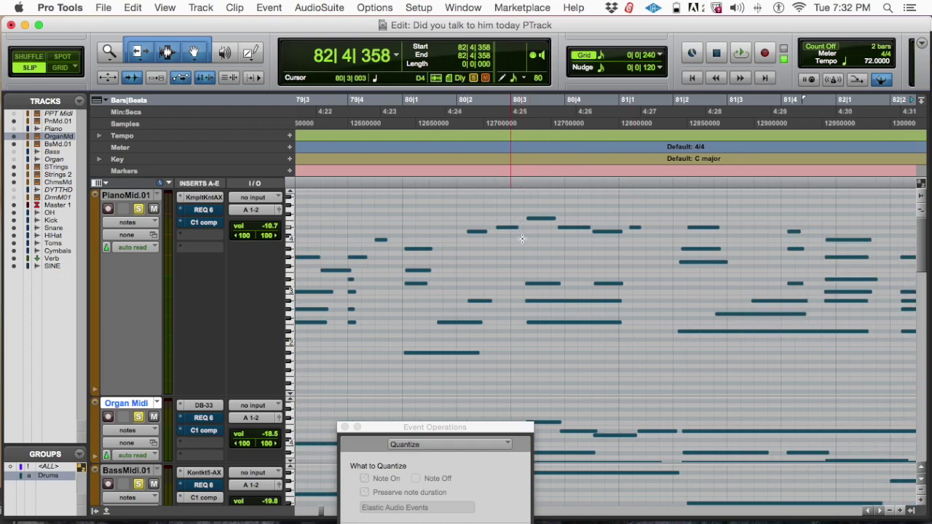
scroll(699, 329, right, 3)
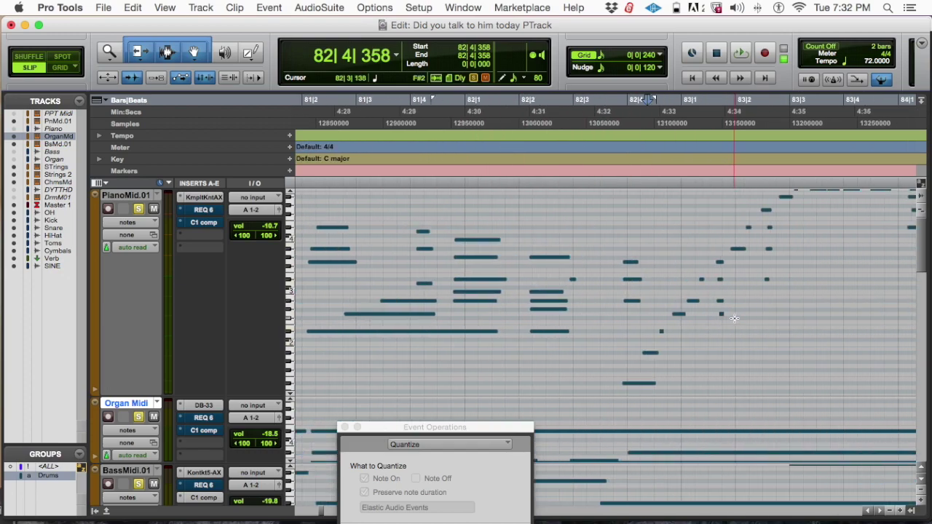
- Set the PianoMid.01 track height to extreme and move the Event Operations window away from the notes
click(288, 260)
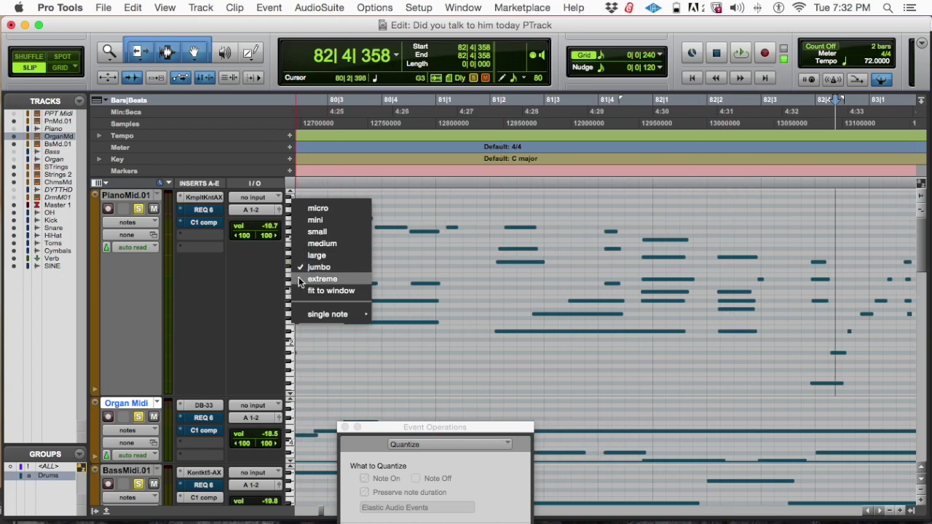
click(324, 283)
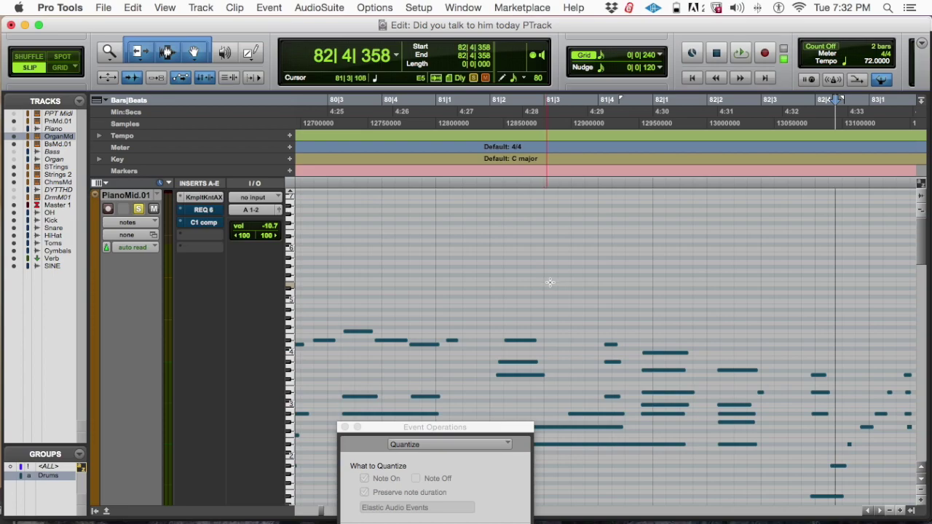
key(super+bracketleft)
key(super+bracketleft)
drag(493, 421, 336, 431)
- Examine the PianoMid.01 notes from the bridge through the closing run, at several zoom levels, around bars 47 to 84
key(super+bracketright)
key(super+bracketright)
key(super+bracketleft)
key(super+bracketleft)
key(super+bracketleft)
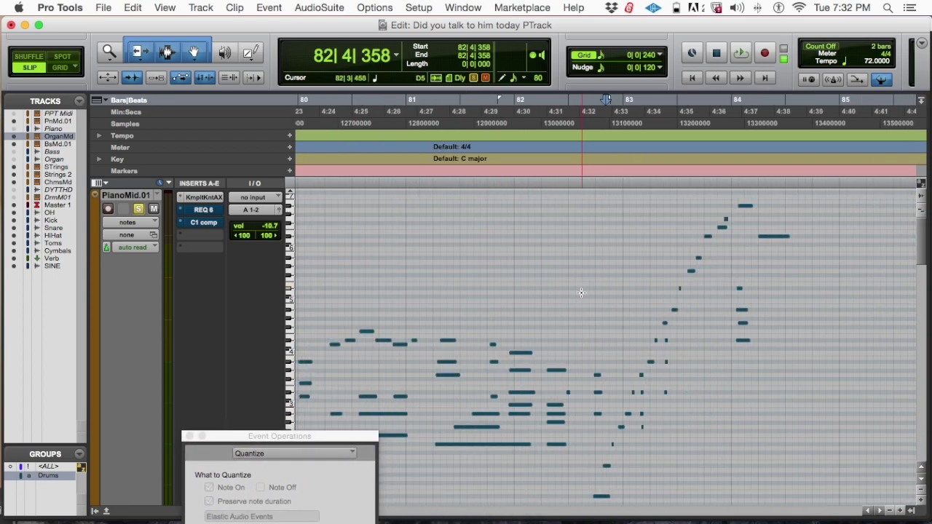
key(super+bracketright)
key(super+bracketright)
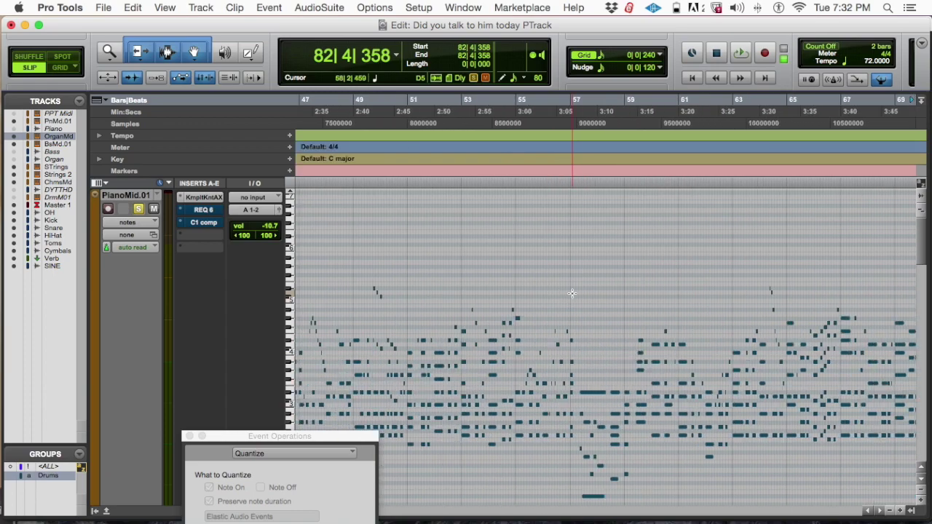
key(super+bracketright)
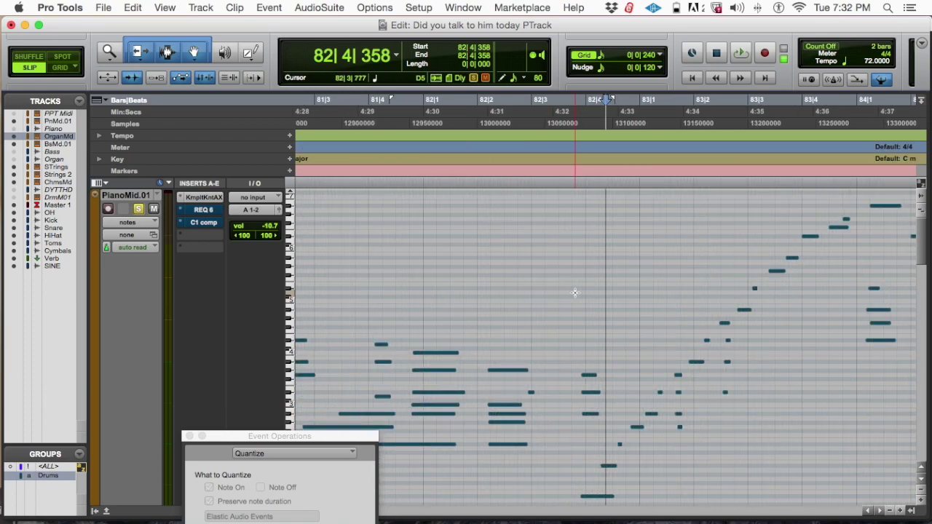
key(super+bracketleft)
key(super+bracketleft)
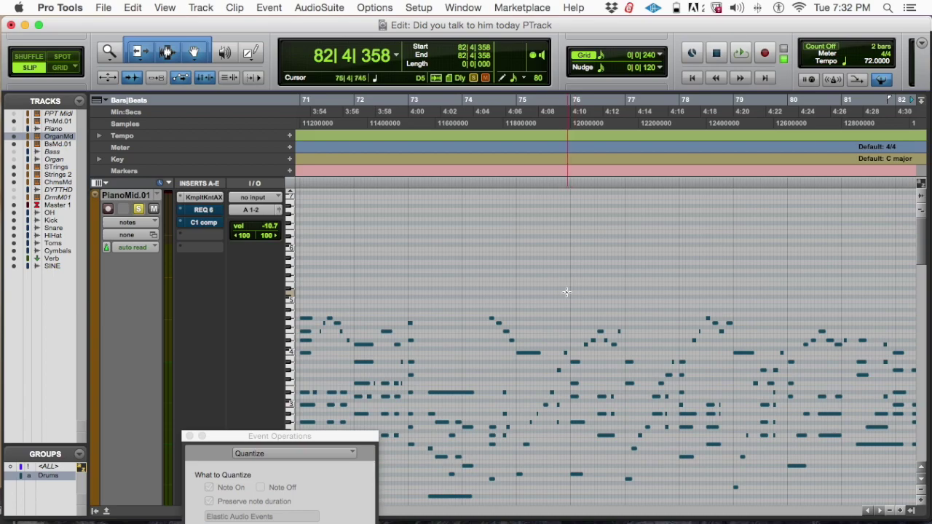
key(super+bracketright)
key(super+bracketright)
scroll(567, 292, left, 10)
scroll(567, 292, right, 7)
key(super+bracketleft)
scroll(568, 291, left, 3)
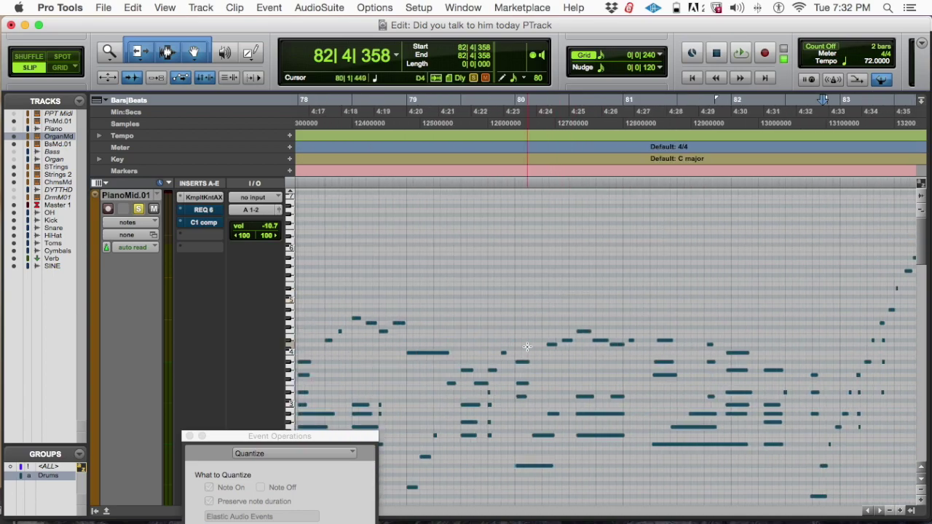
scroll(470, 318, left, 15)
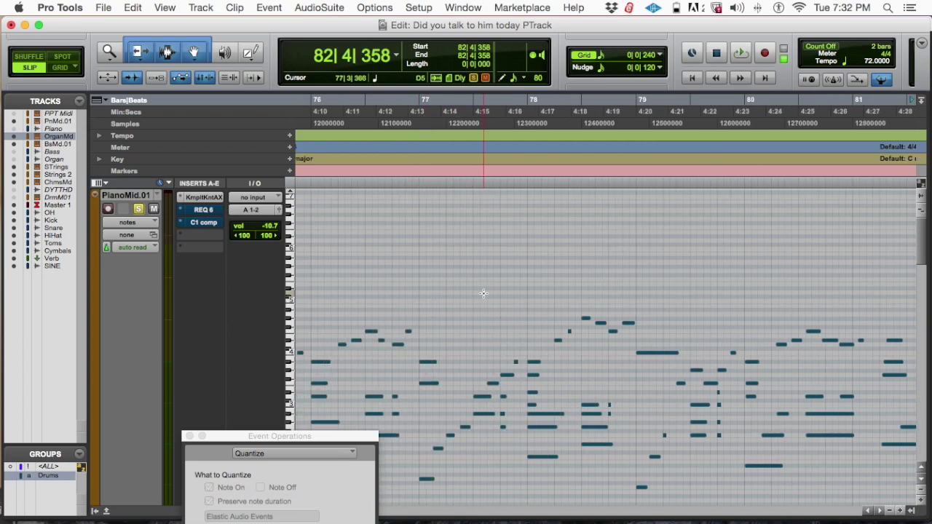
- Audition the soloed tracks from 76|3|765 through the closing piano run, viewing the mixer channels during playback
click(387, 287)
key(space)
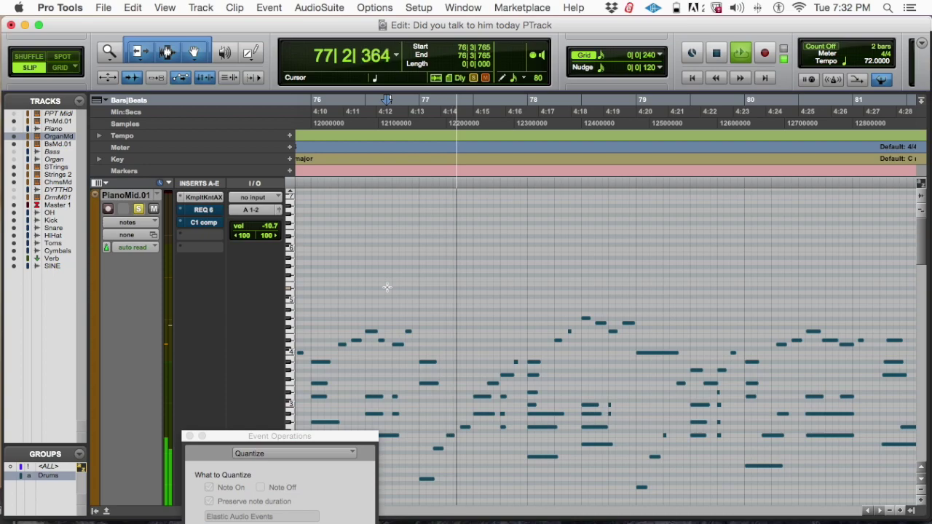
key(super+equal)
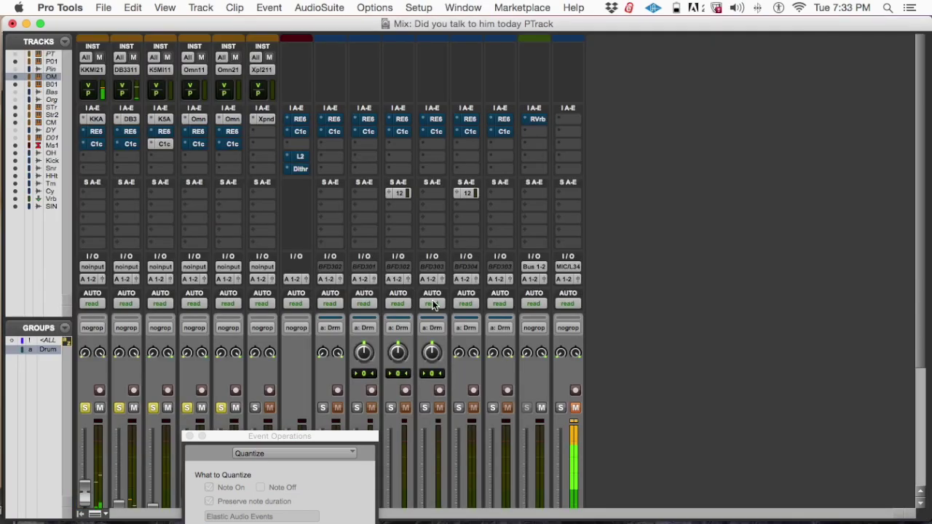
key(super+equal)
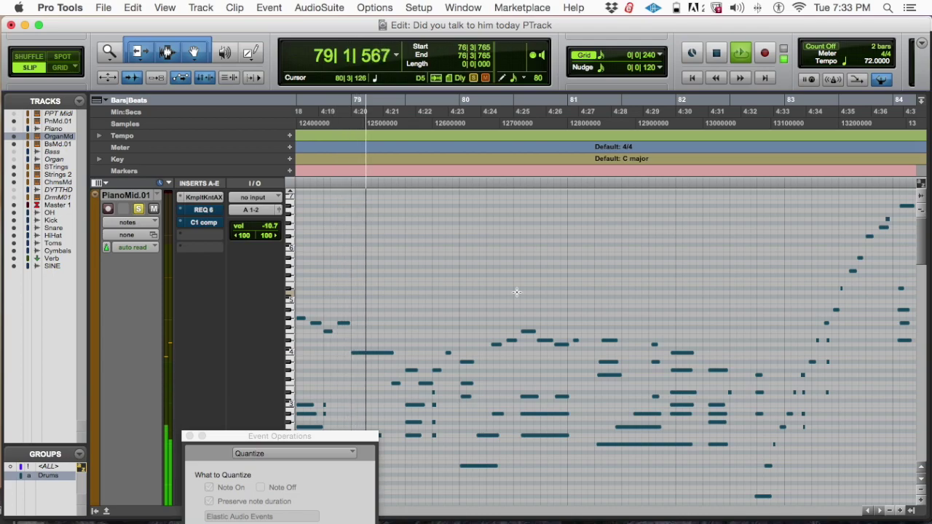
key(super+bracketright)
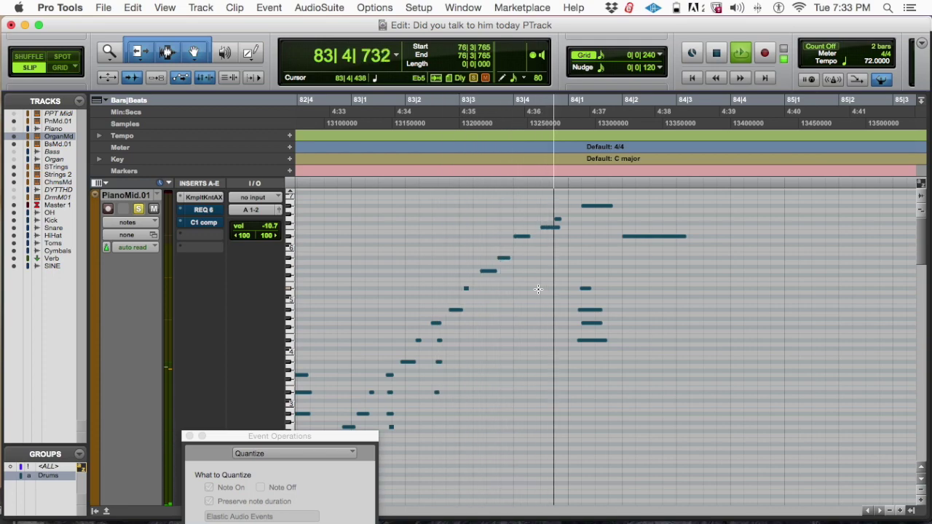
key(space)
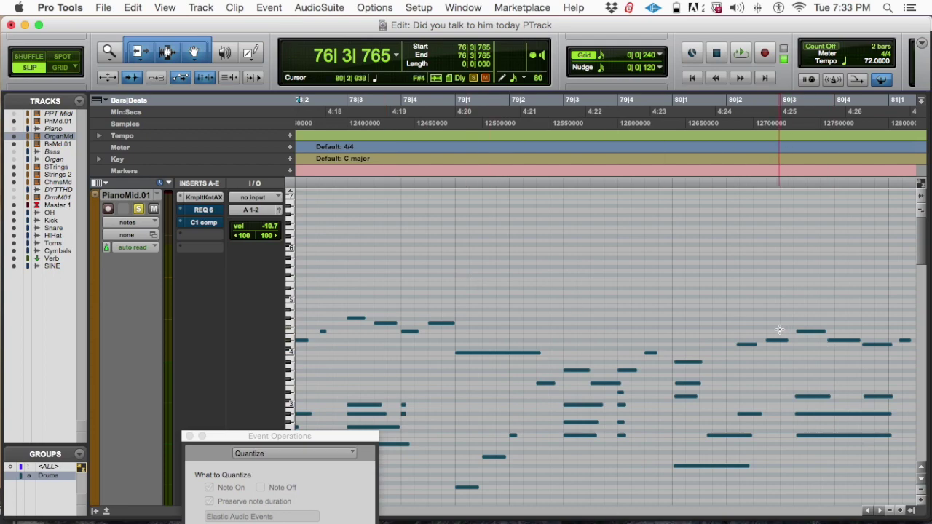
- Examine the PianoMid.01 note starts against the grid from bar 77 through bar 84, checking the chords around bar 80
scroll(436, 317, right, 2)
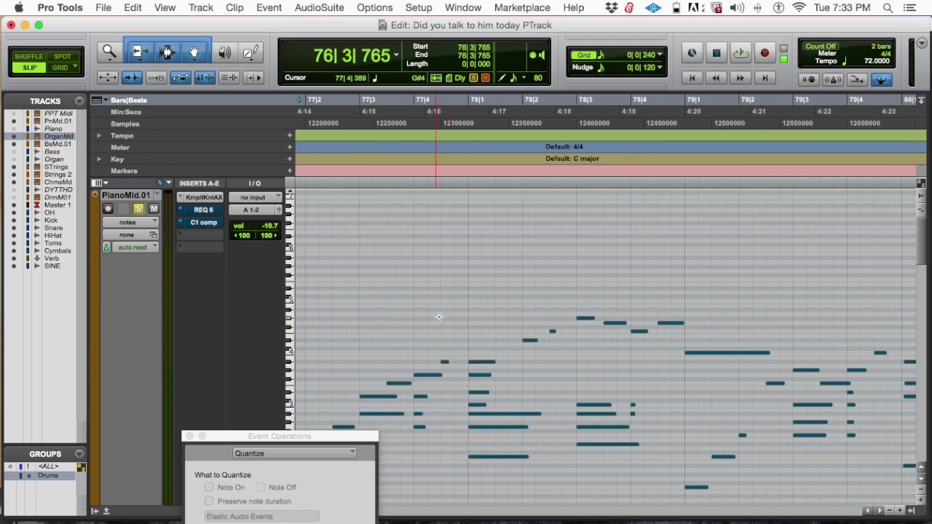
click(638, 319)
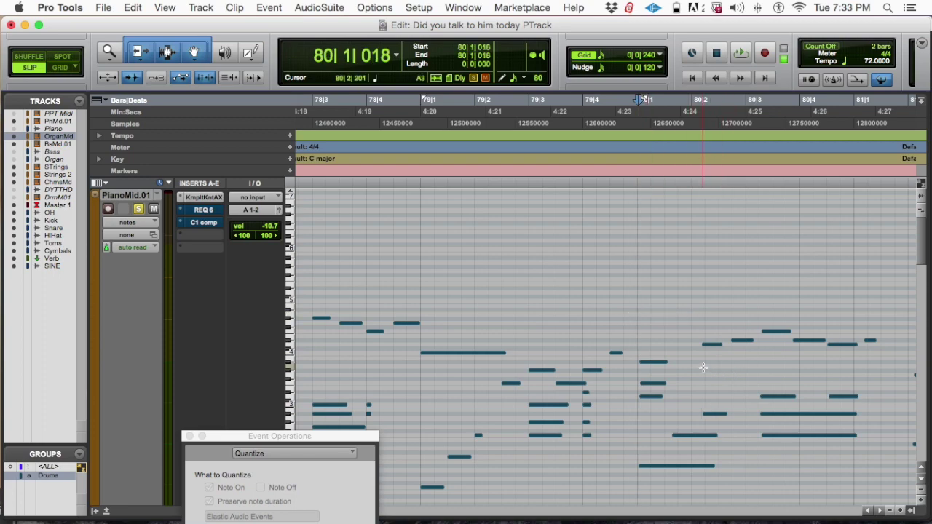
scroll(703, 368, right, 6)
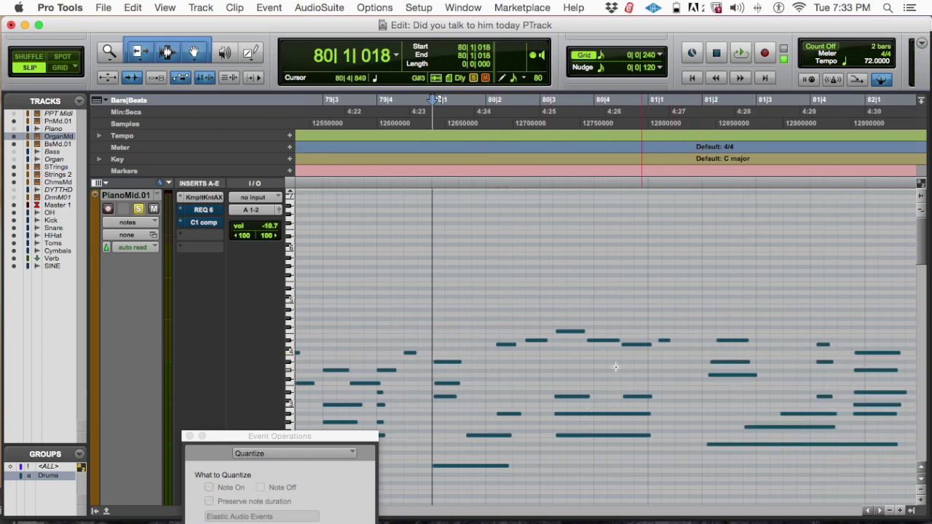
click(370, 302)
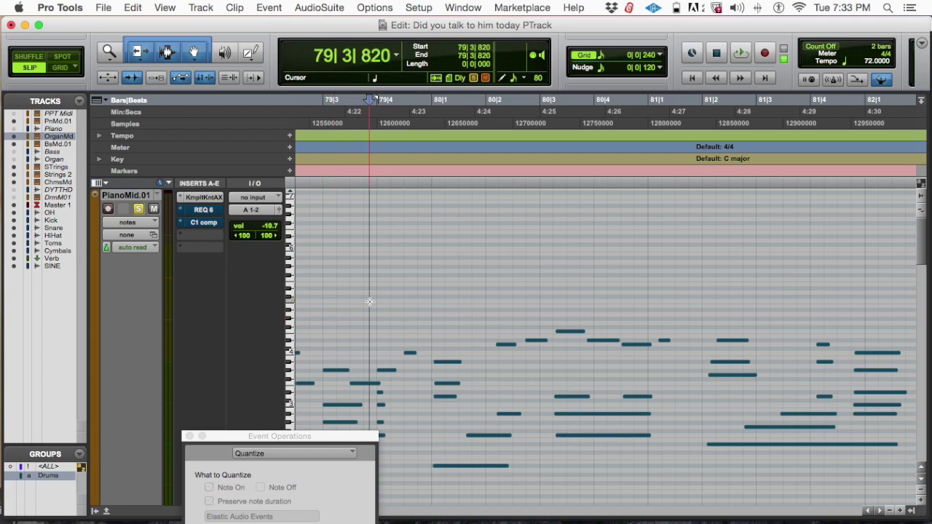
click(442, 302)
scroll(408, 291, left, 3)
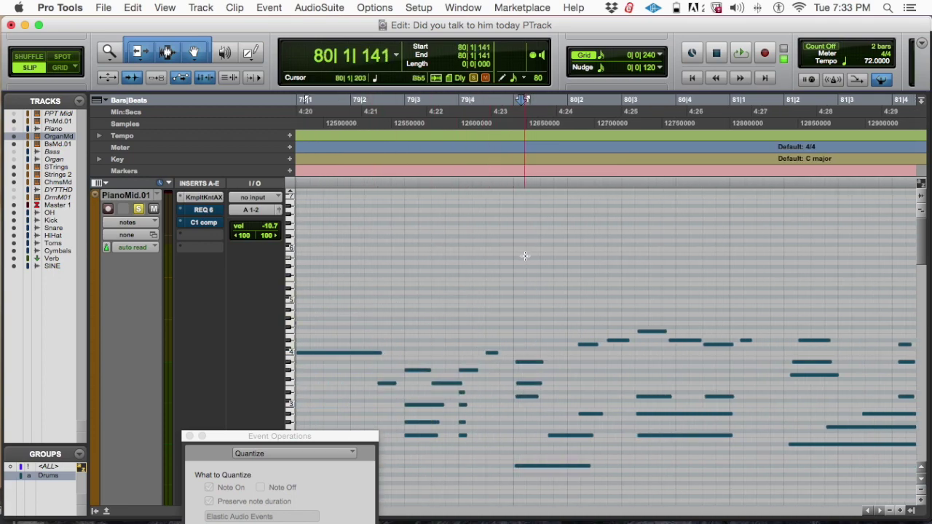
drag(515, 292, 903, 506)
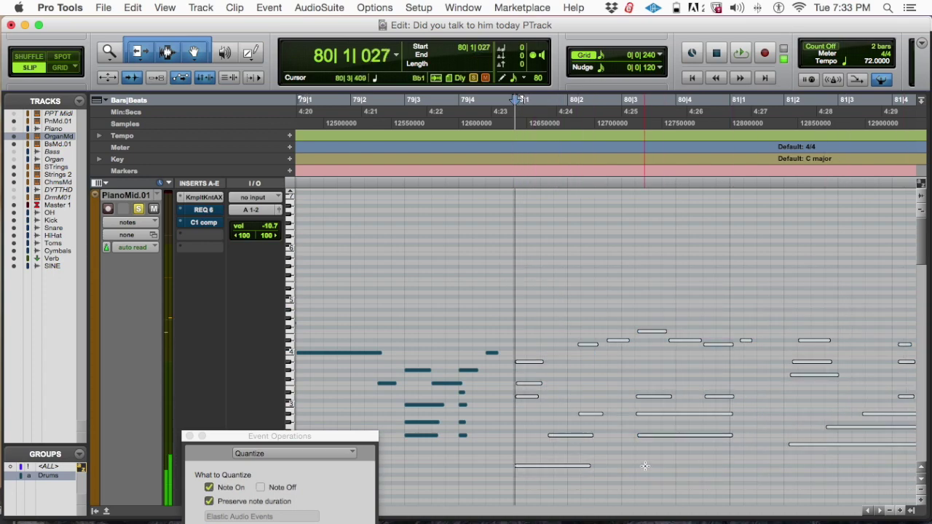
click(520, 288)
scroll(509, 262, right, 5)
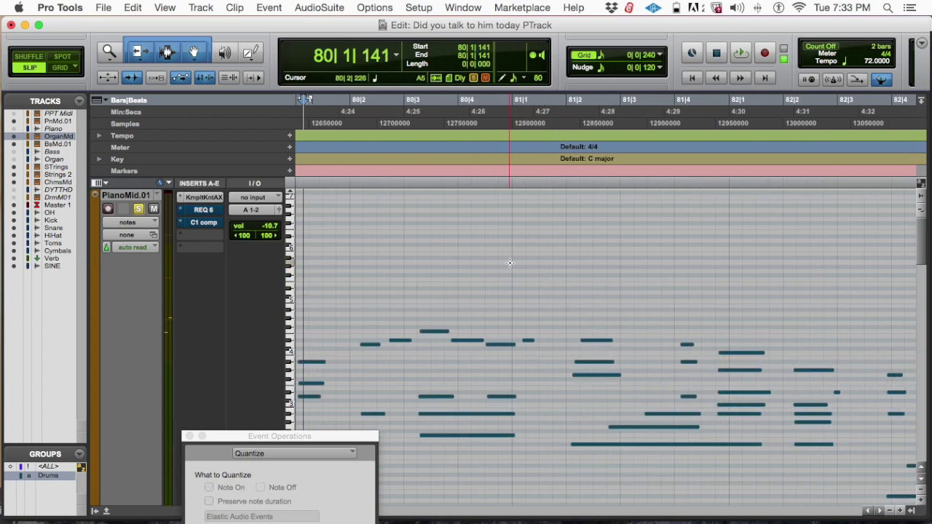
scroll(509, 263, right, 4)
scroll(510, 263, right, 8)
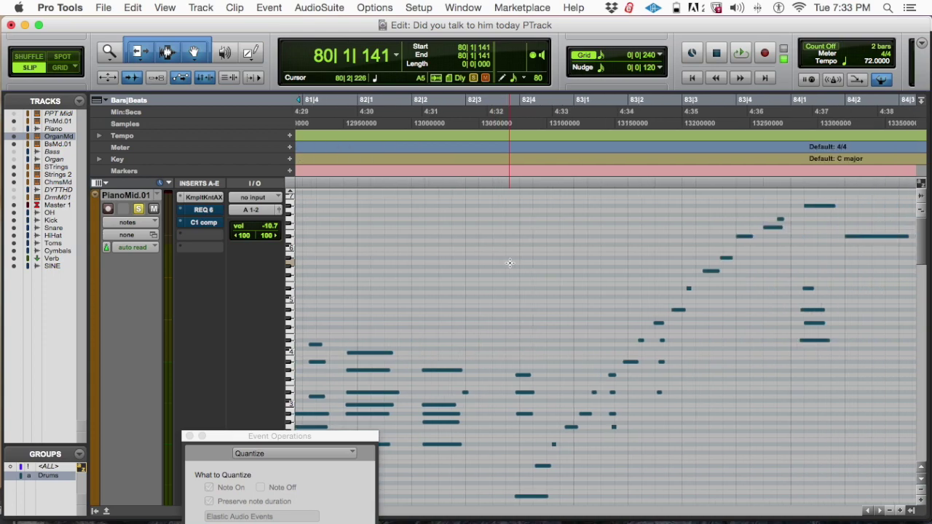
scroll(507, 263, left, 2)
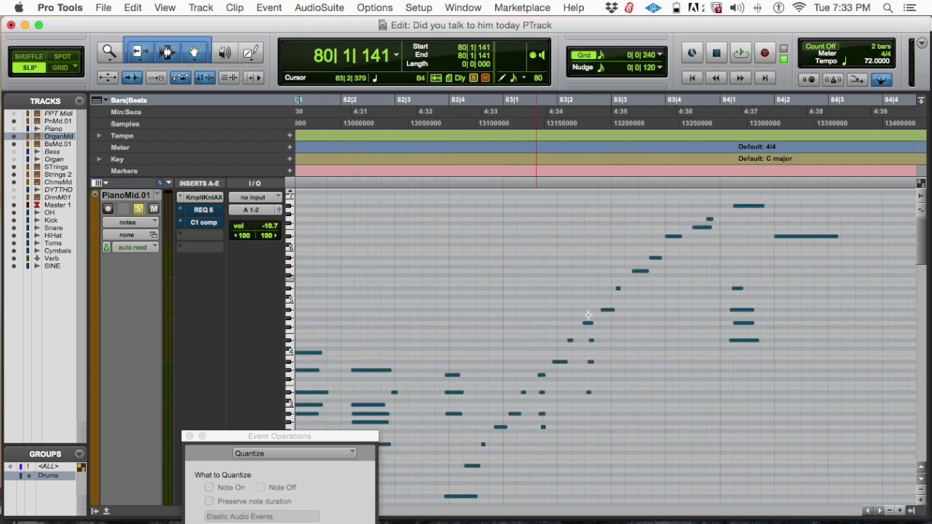
- Audition the soloed tracks at the start of the closing piano run from 82|3|900
click(452, 239)
click(445, 234)
key(space)
scroll(180, 200, down, 3)
key(space)
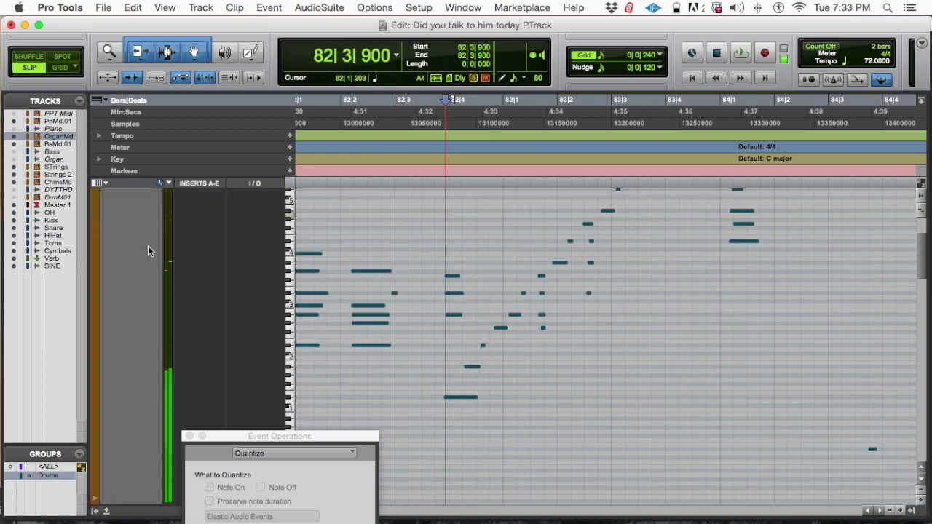
- Clear the existing track solos, solo only PianoMid.01, and audition its closing run from 82|3|900
scroll(147, 247, up, 3)
key(super+equal)
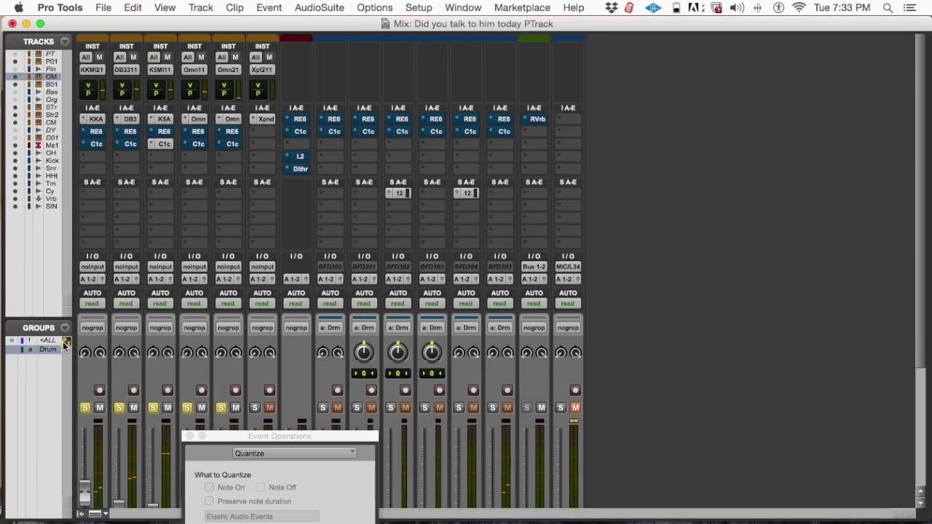
scroll(122, 394, up, 1)
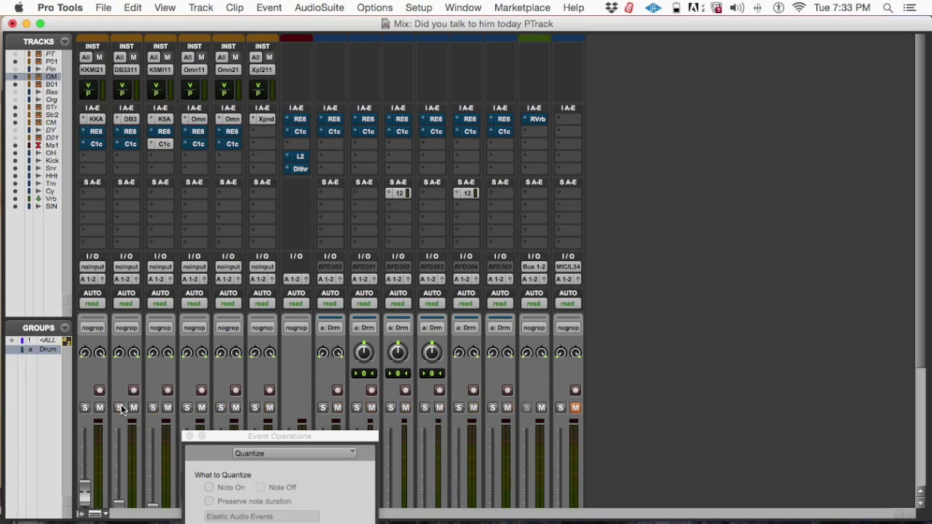
key(super+equal)
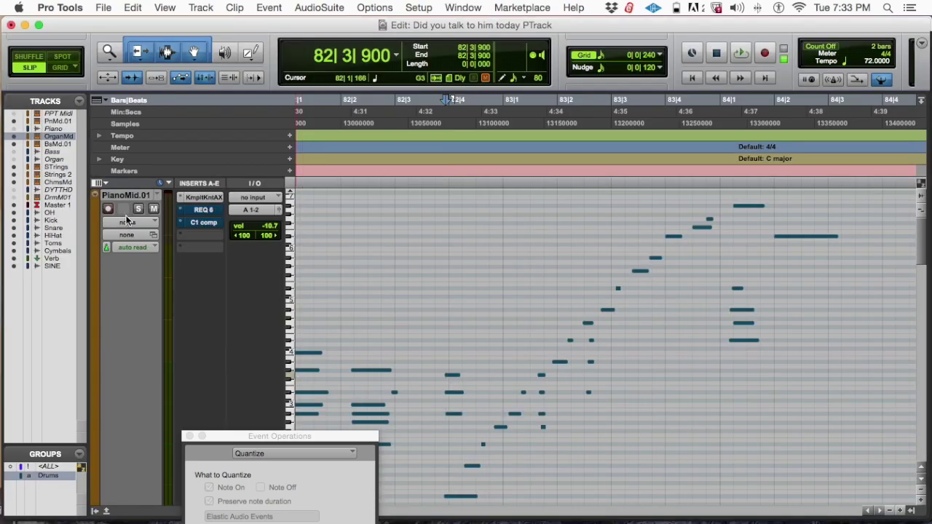
click(139, 209)
key(space)
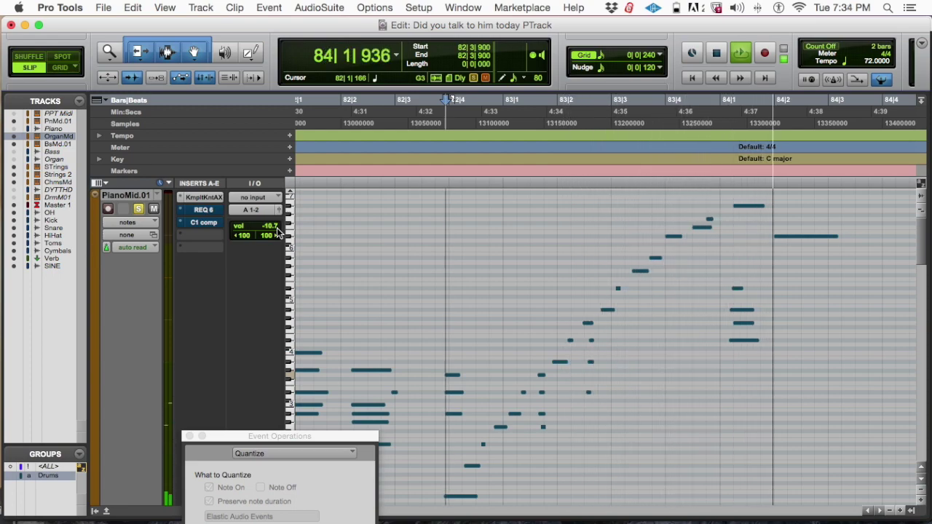
key(space)
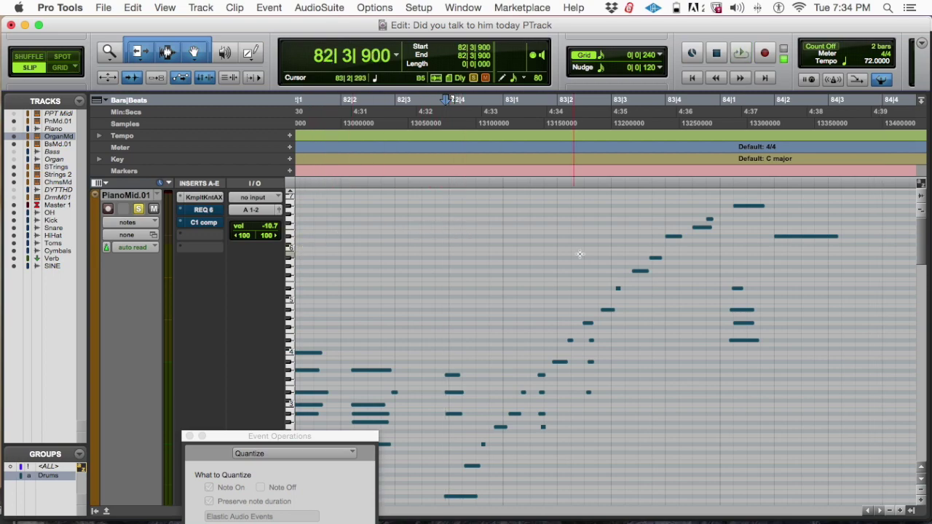
- Quantize the note starts of the PianoMid.01 closing run from 82|3|872 onward to a 1/16 note grid, preserving note duration
drag(470, 208, 616, 223)
drag(461, 201, 782, 494)
drag(337, 435, 318, 124)
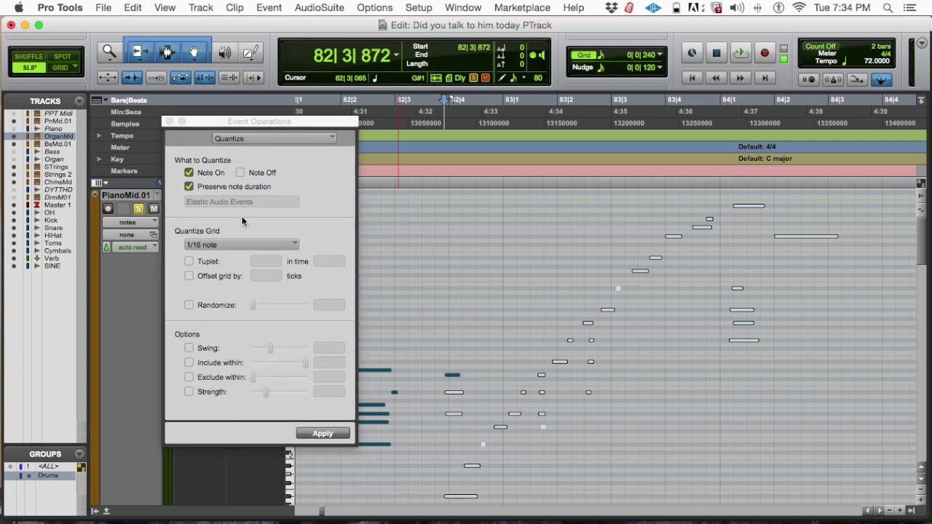
click(323, 434)
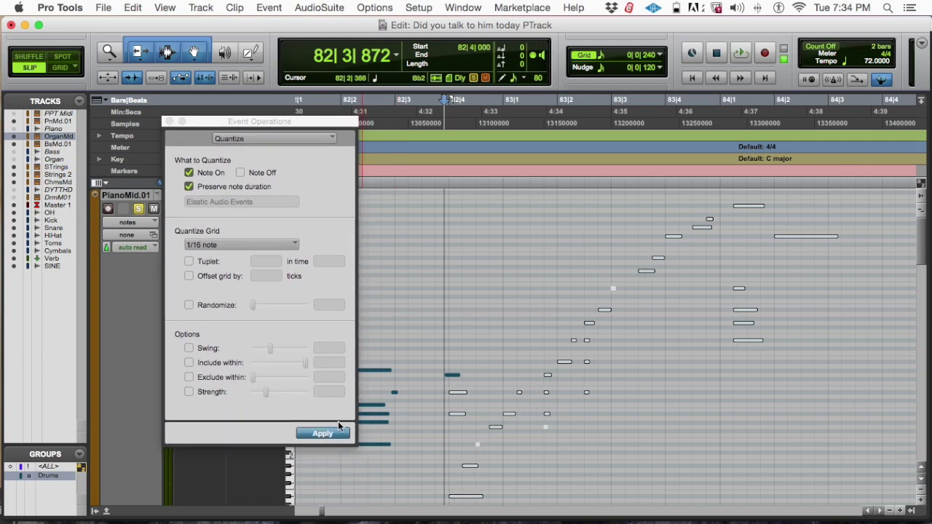
- Audition the quantized PianoMid.01 passage from 81|4|057 into bar 84
click(405, 211)
scroll(412, 217, left, 5)
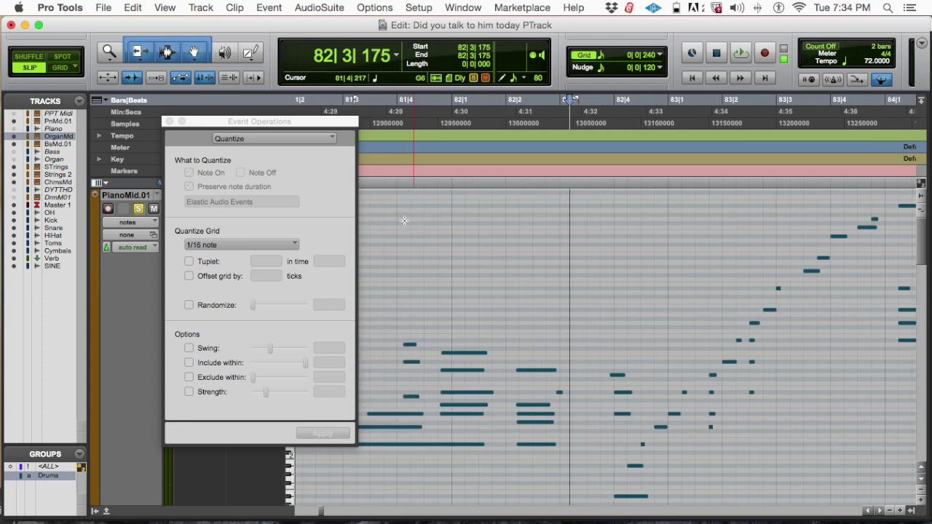
click(399, 220)
click(400, 221)
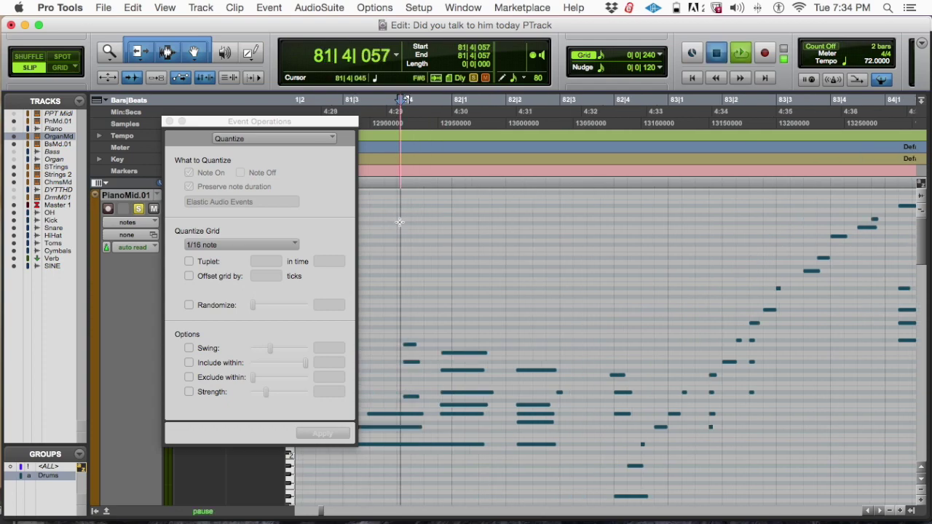
key(space)
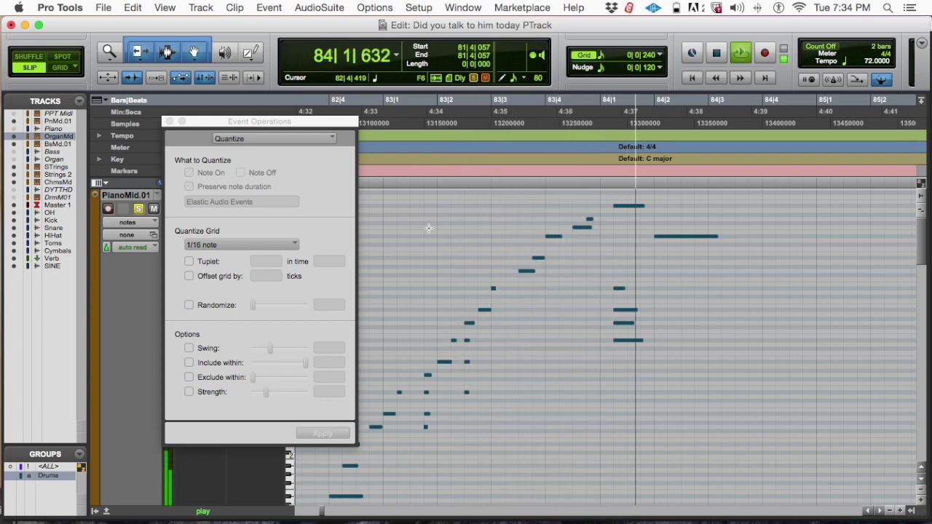
key(space)
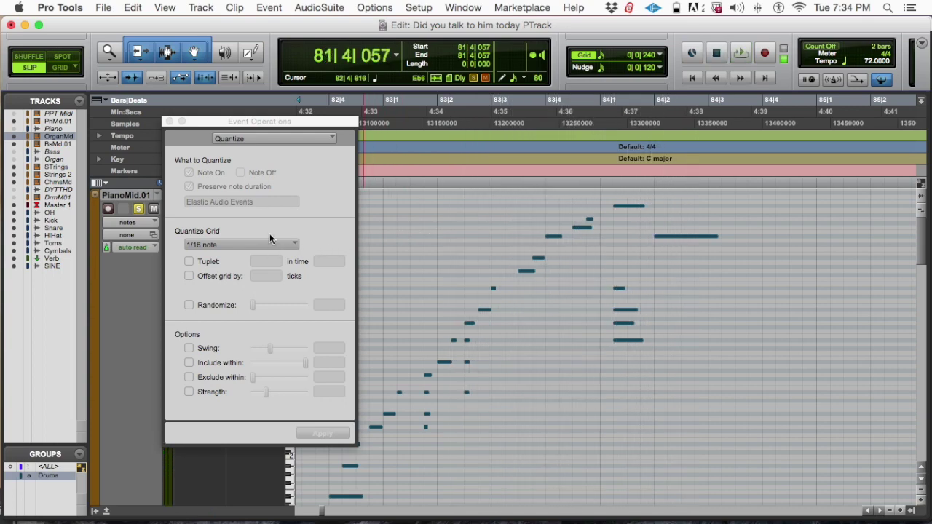
- Audition the quantized closing piano run from 82|3|876 and again from 82|4|186
scroll(442, 314, left, 3)
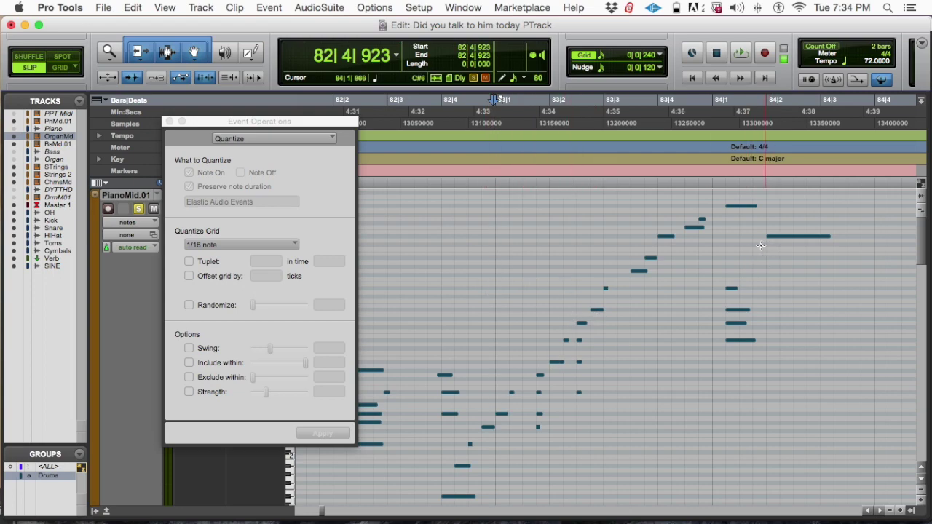
click(435, 248)
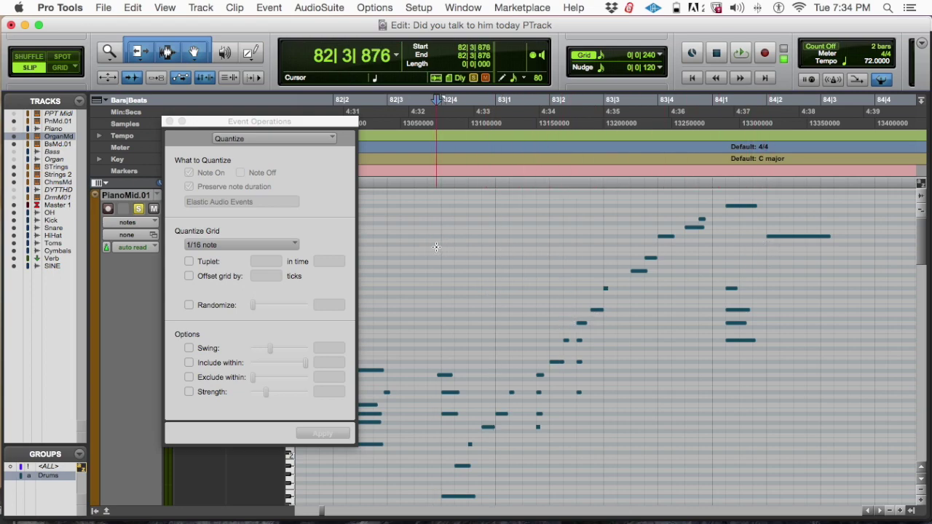
key(space)
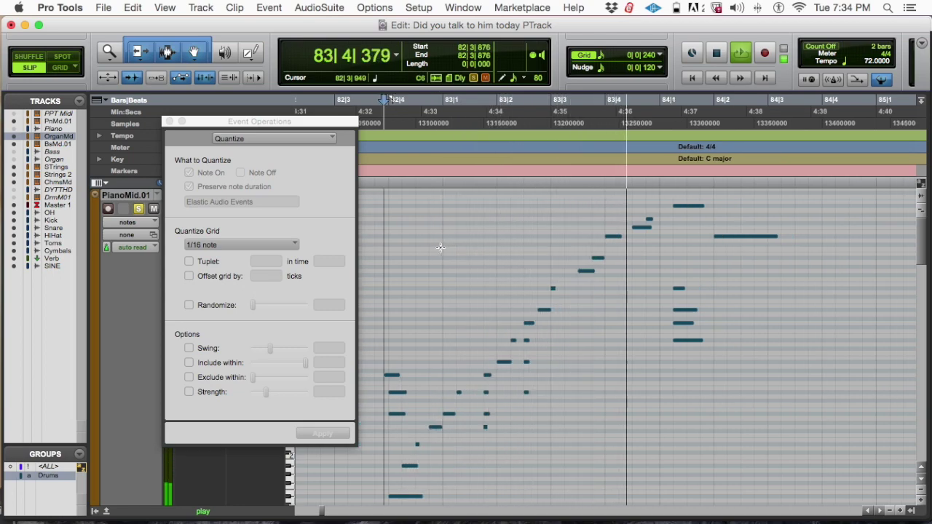
key(space)
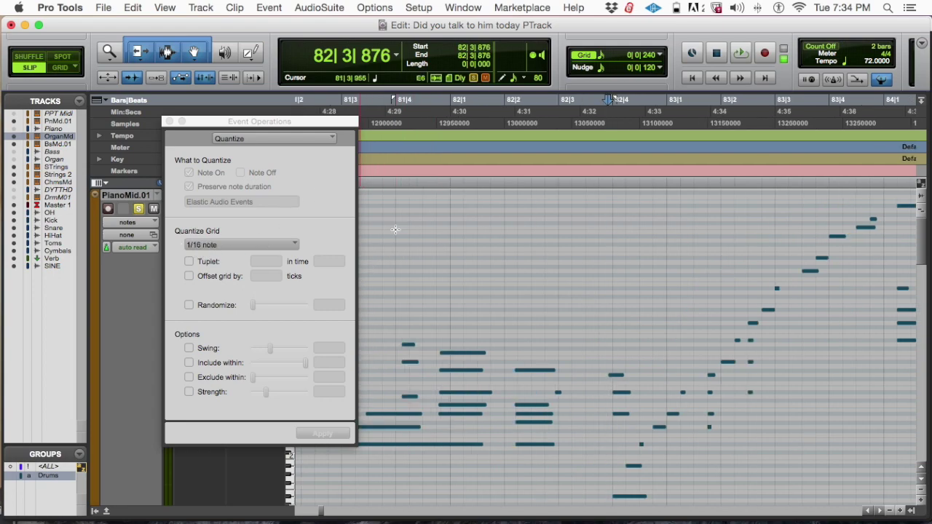
click(623, 244)
key(space)
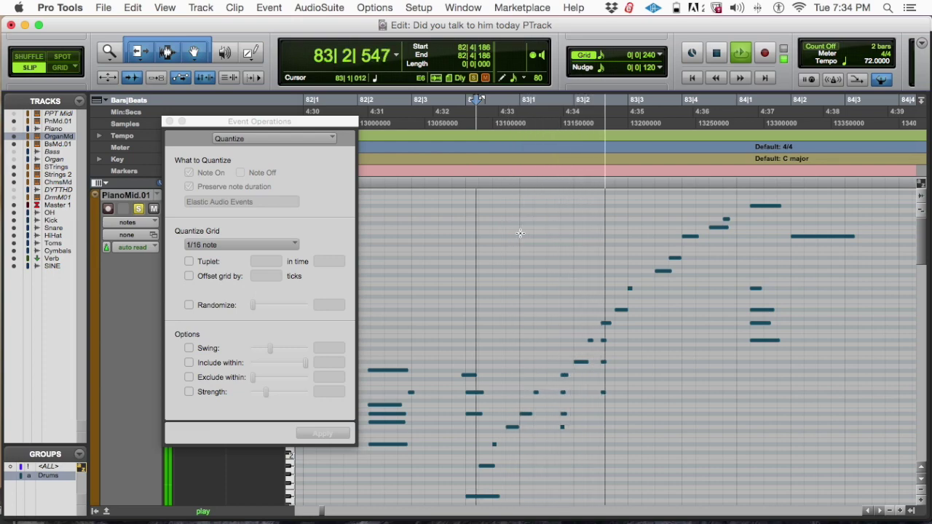
key(space)
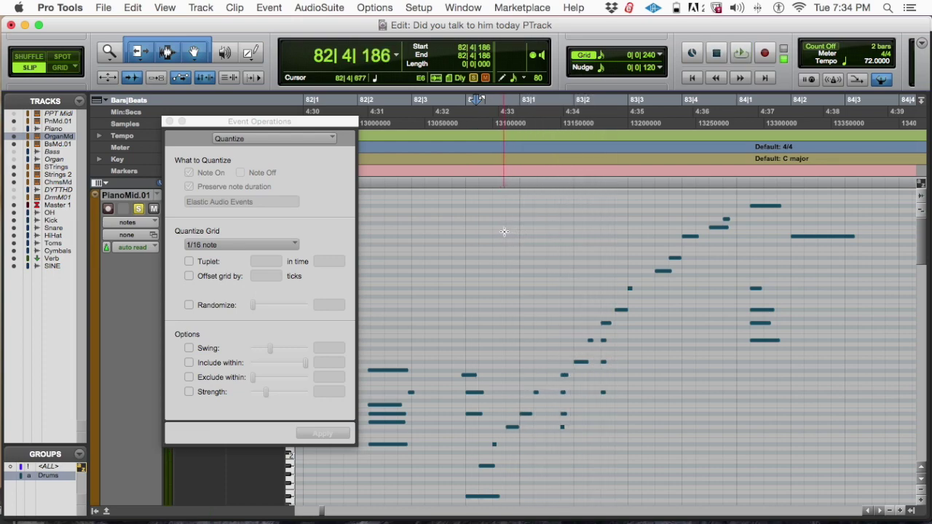
- Replay the quantized closing piano run from 82|2|693 and from 82|4|026 to judge its timing
click(450, 248)
click(398, 242)
key(space)
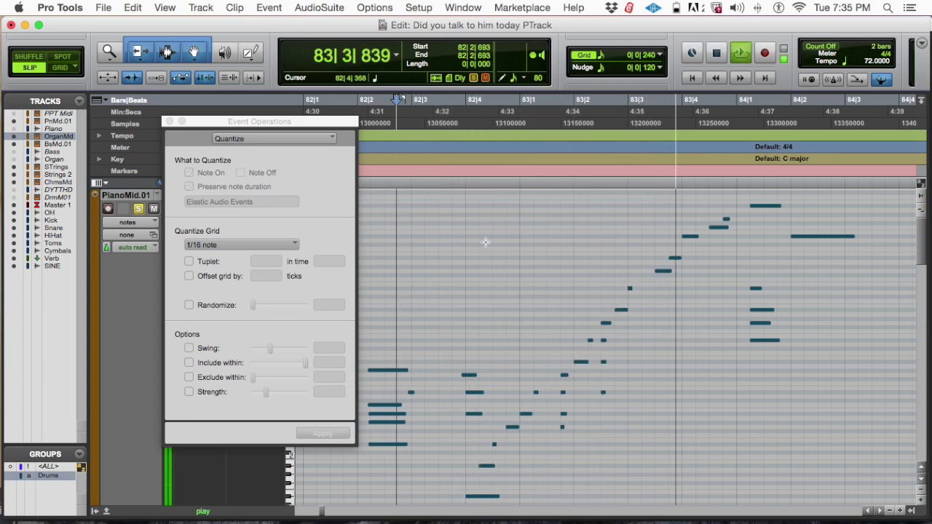
key(space)
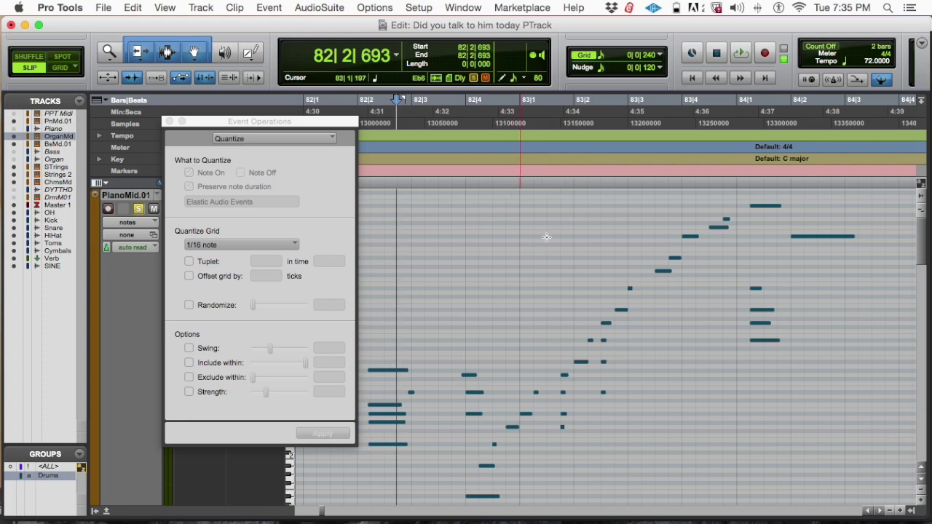
click(473, 231)
click(467, 232)
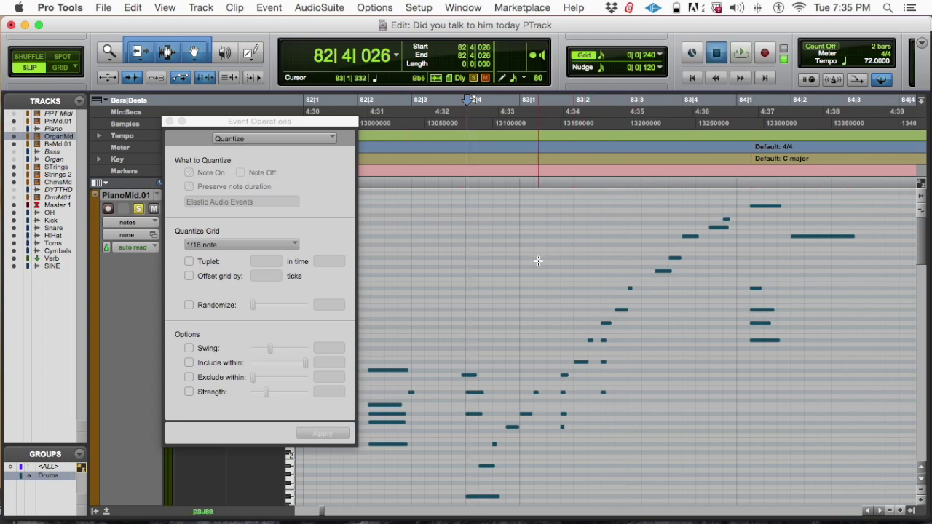
key(space)
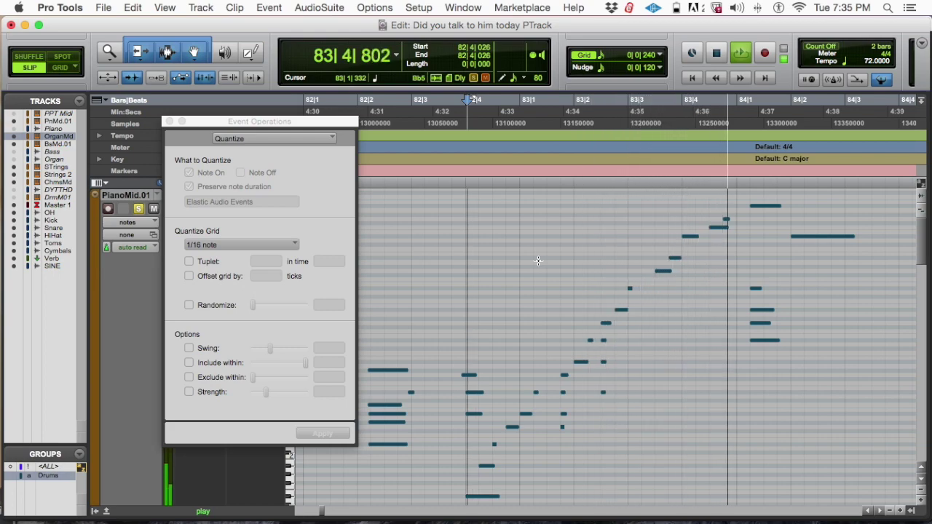
key(space)
- Undo the closing run's quantization and audition its original timing from 82|3|667, closing the Event Operations window
key(super+a)
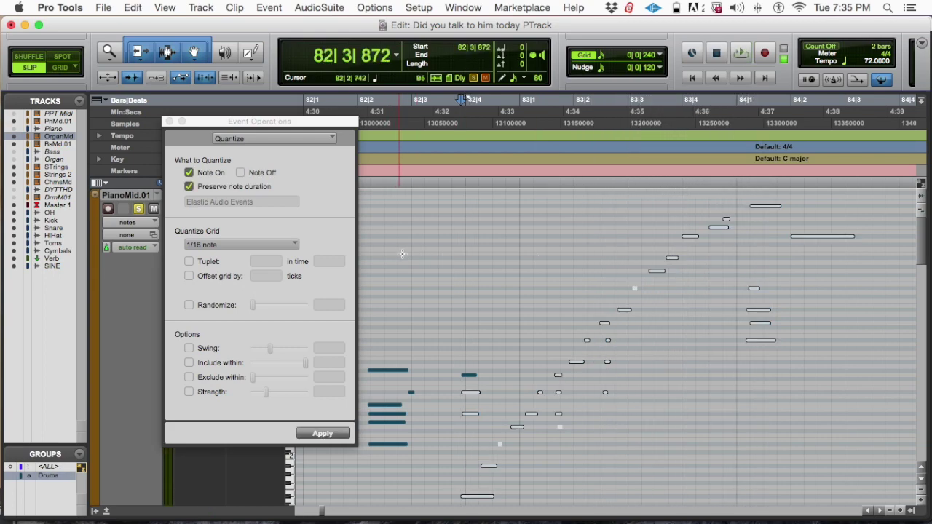
click(449, 263)
key(space)
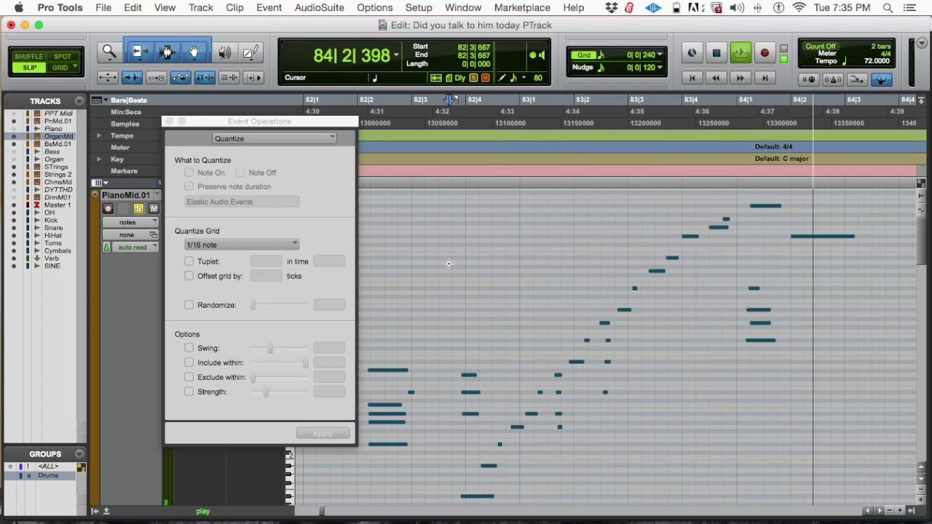
key(space)
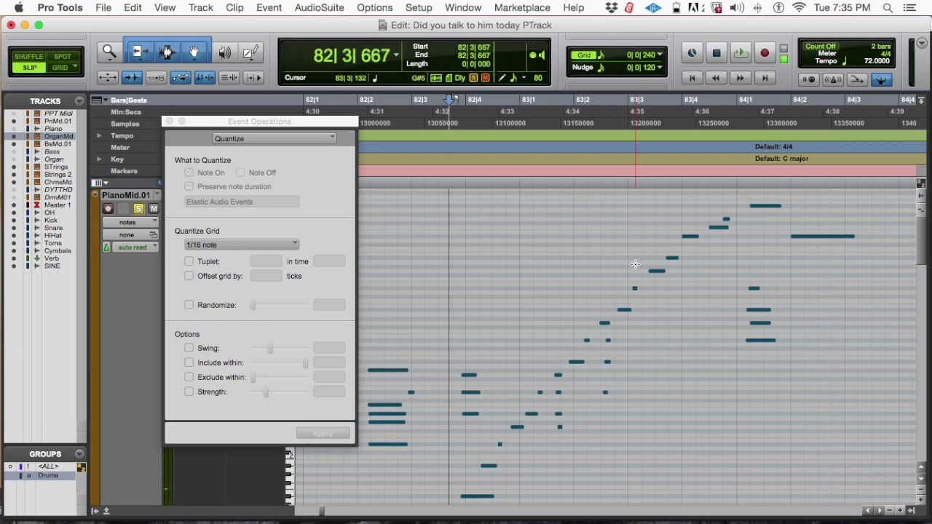
click(170, 122)
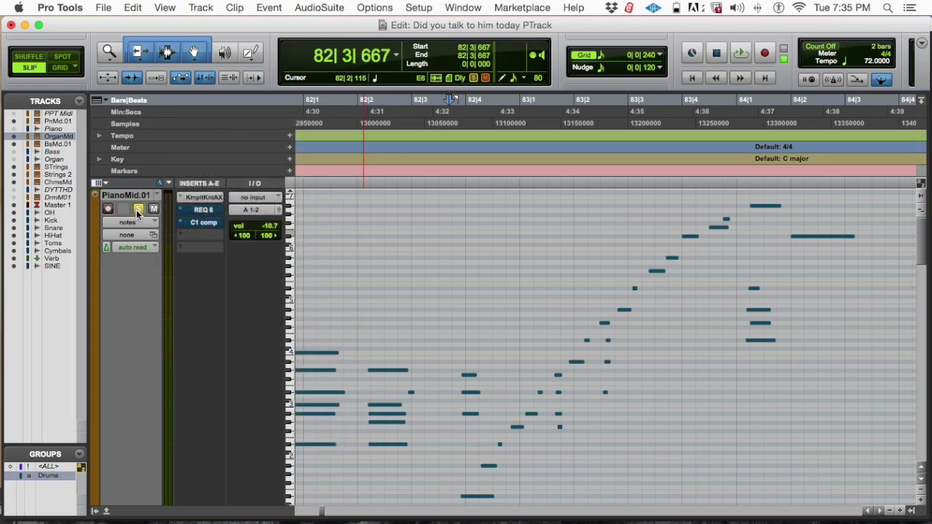
- Take the PianoMid.01 track out of solo and save the session
click(138, 210)
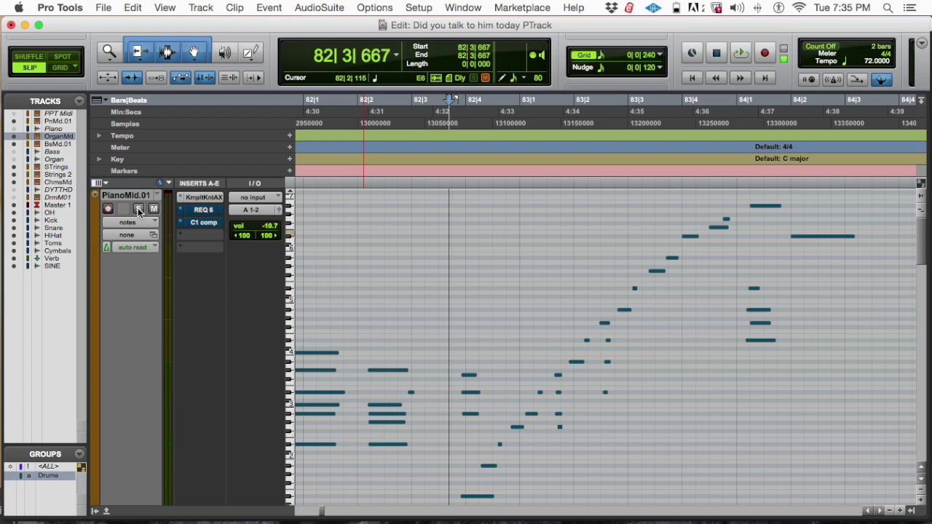
key(super+bracketleft)
key(super+bracketleft)
key(super+bracketleft)
key(super+bracketleft)
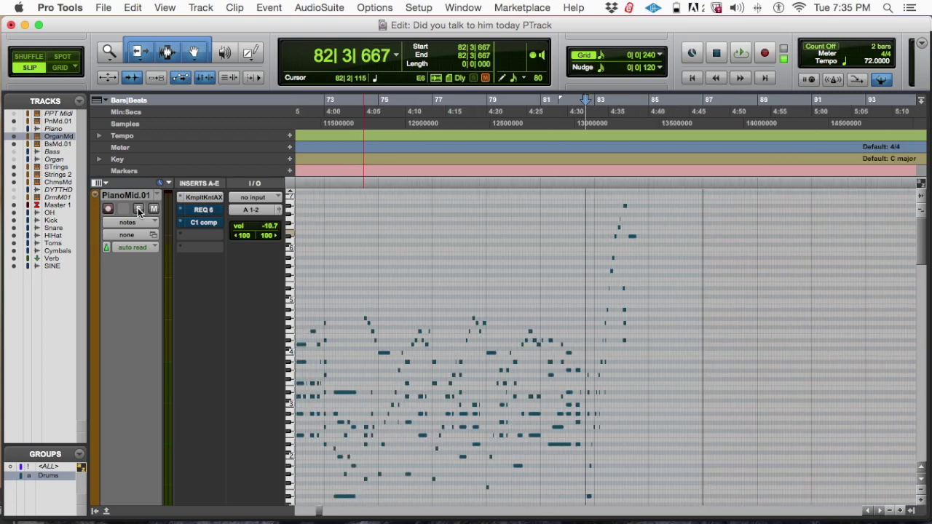
key(super+s)
- Play the full arrangement from an earlier point in the song and watch the channel meters in the Mix window
scroll(514, 264, left, 15)
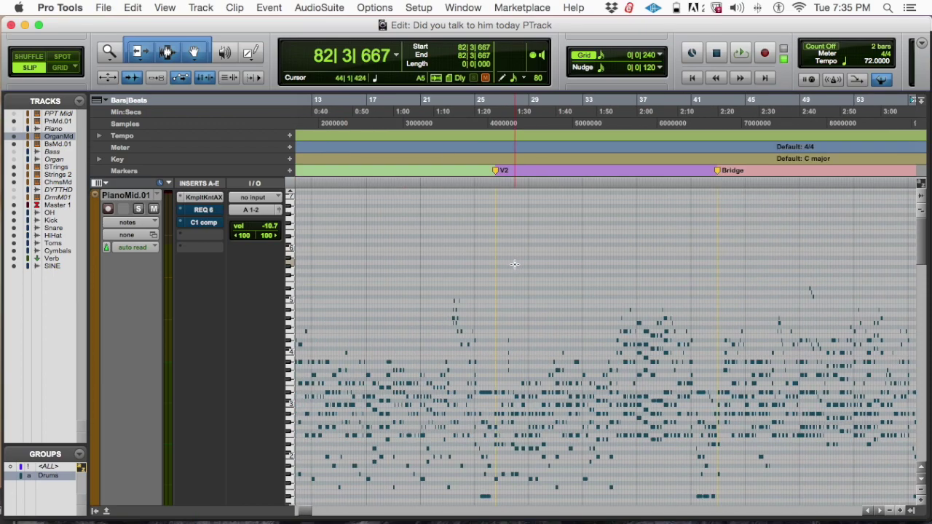
key(super+equal)
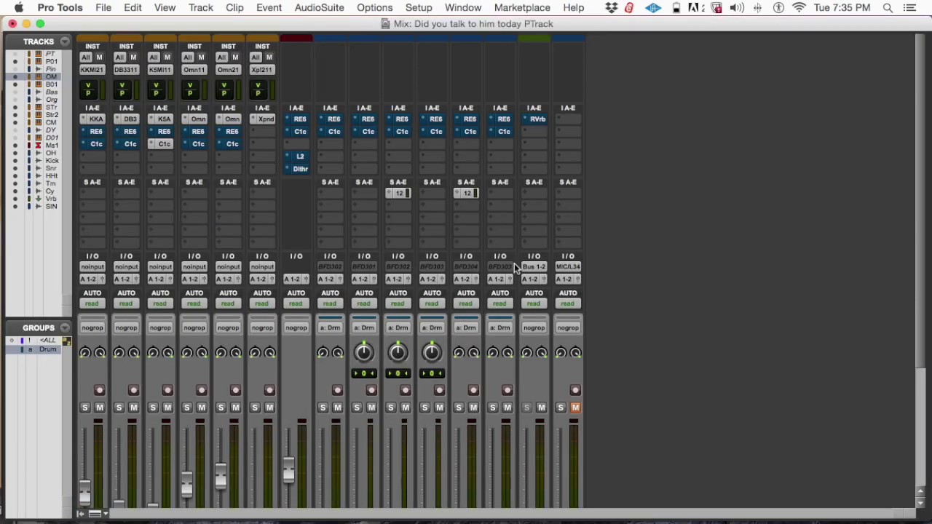
scroll(306, 200, down, 3)
scroll(306, 199, down, 3)
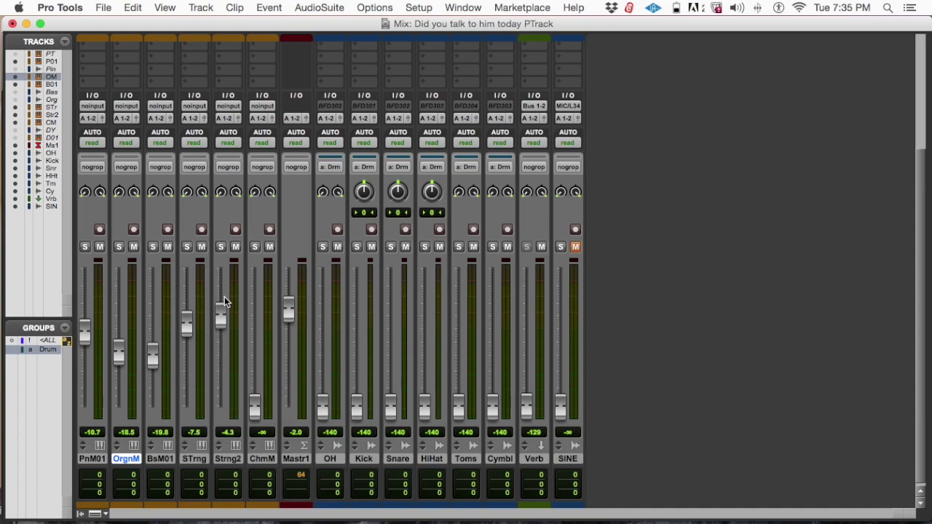
key(super+equal)
key(super+bracketleft)
key(super+bracketleft)
click(441, 120)
key(super+equal)
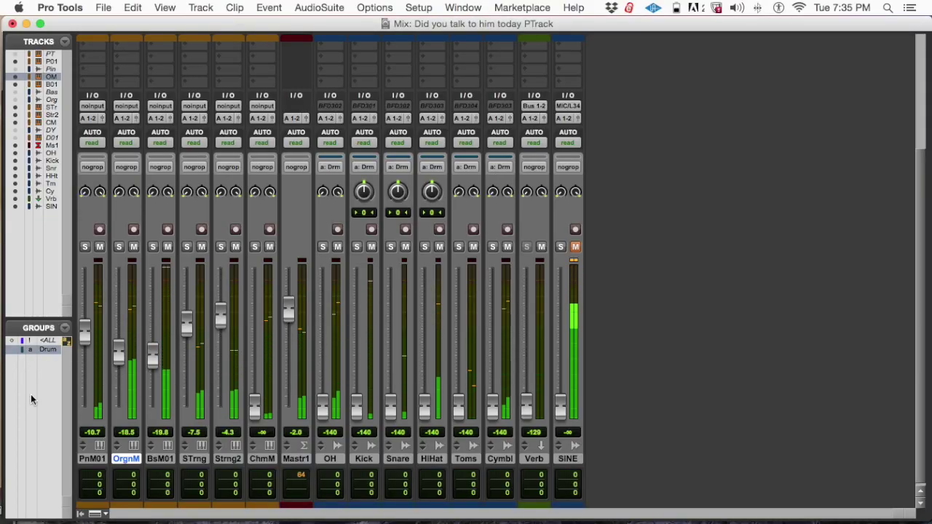
key(space)
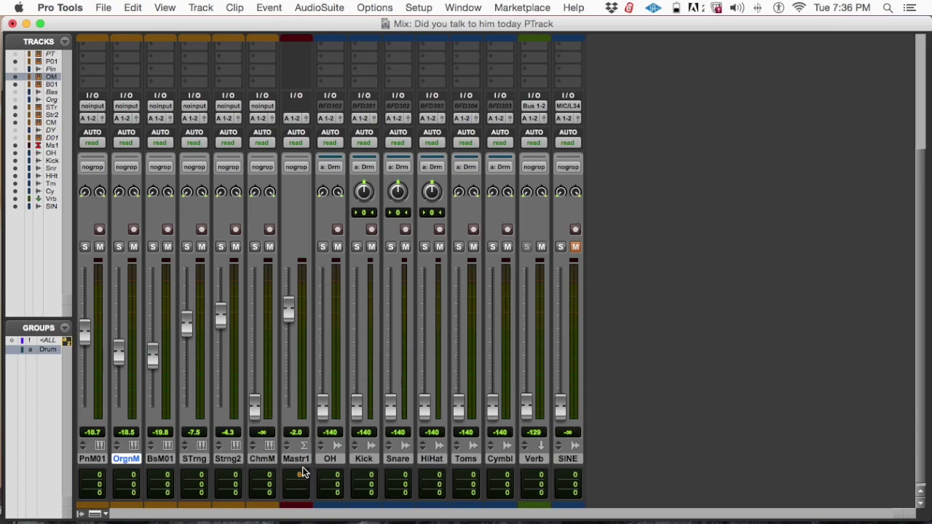
- Move the Master 1 channel behind SINE, and return it to its place between ChmM and OH
drag(295, 459, 593, 455)
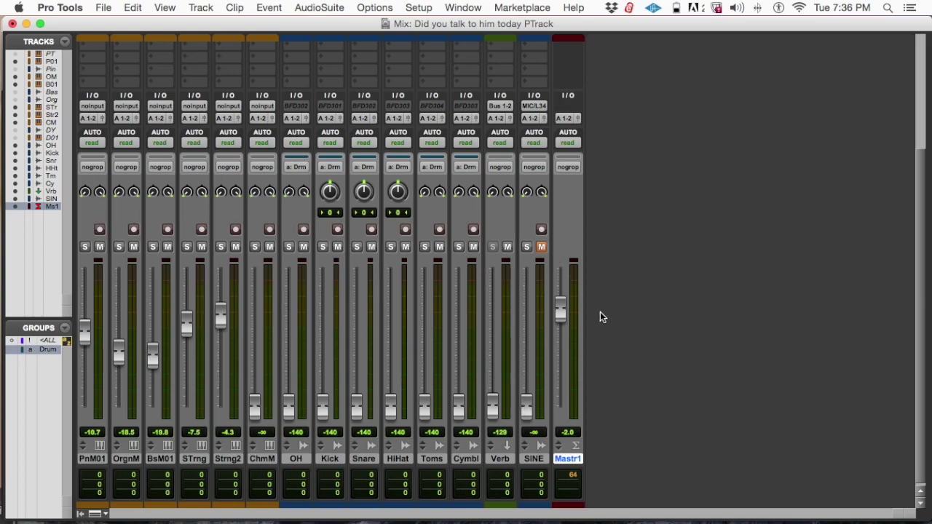
drag(572, 459, 278, 457)
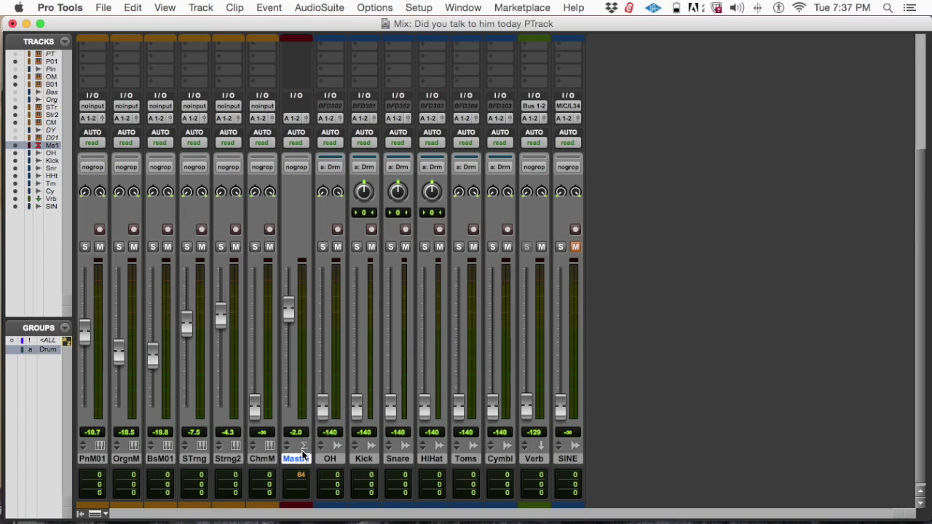
- Raise the ChmM channel's volume to -11.3 dB while the song plays, and save the session
key(space)
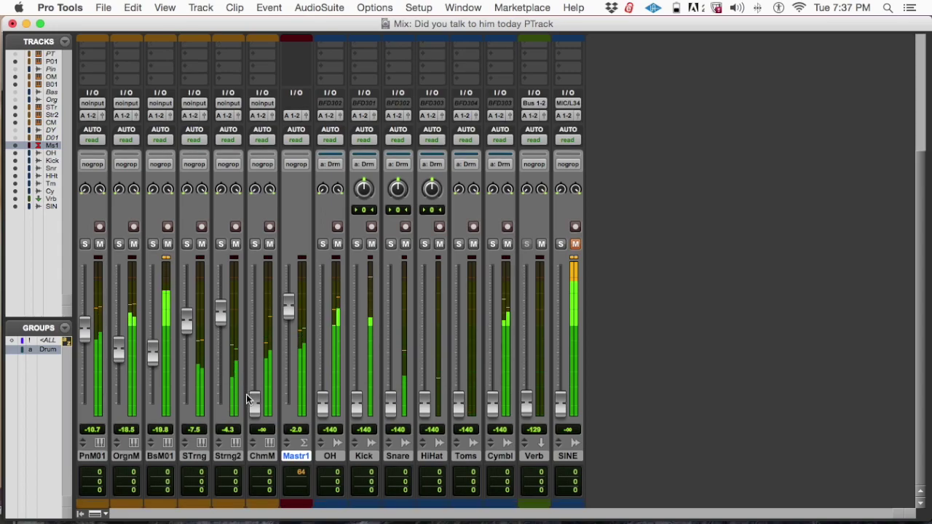
drag(254, 407, 250, 356)
scroll(256, 352, up, 3)
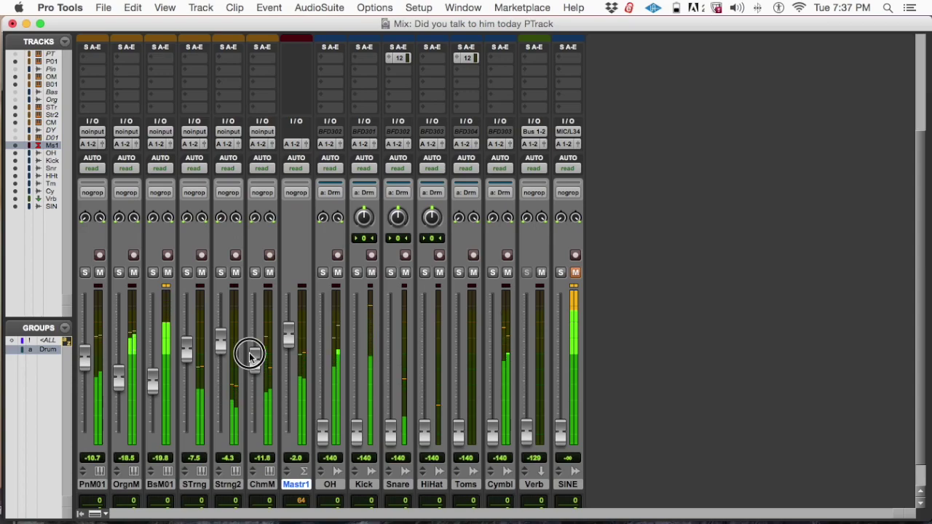
drag(249, 356, 252, 354)
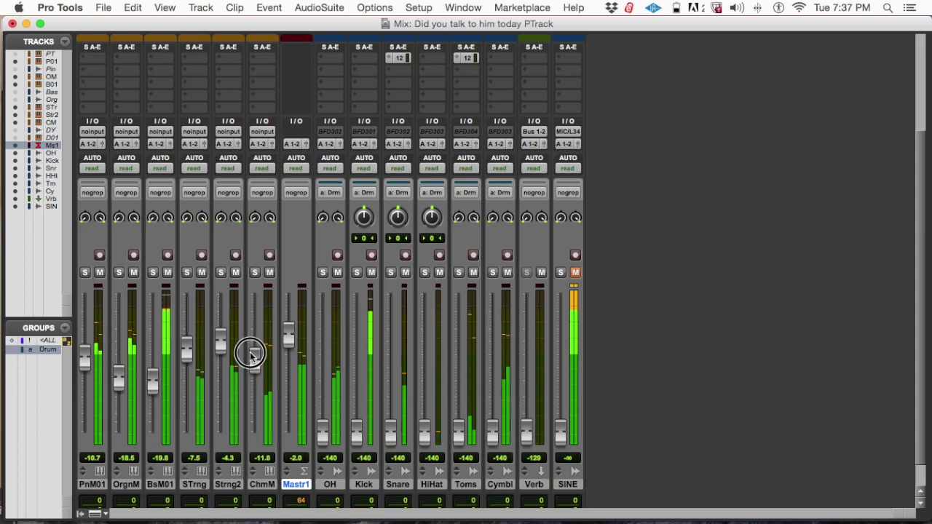
drag(251, 356, 252, 354)
scroll(251, 357, up, 2)
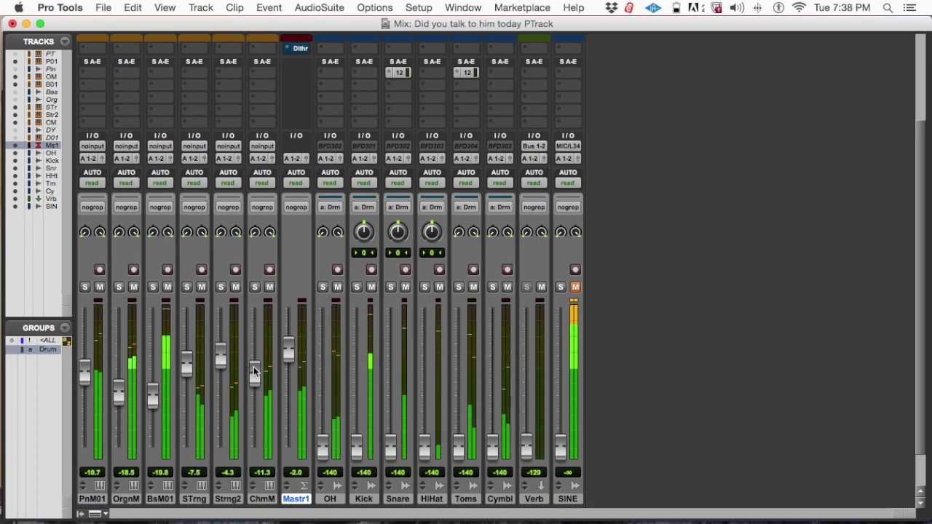
click(253, 370)
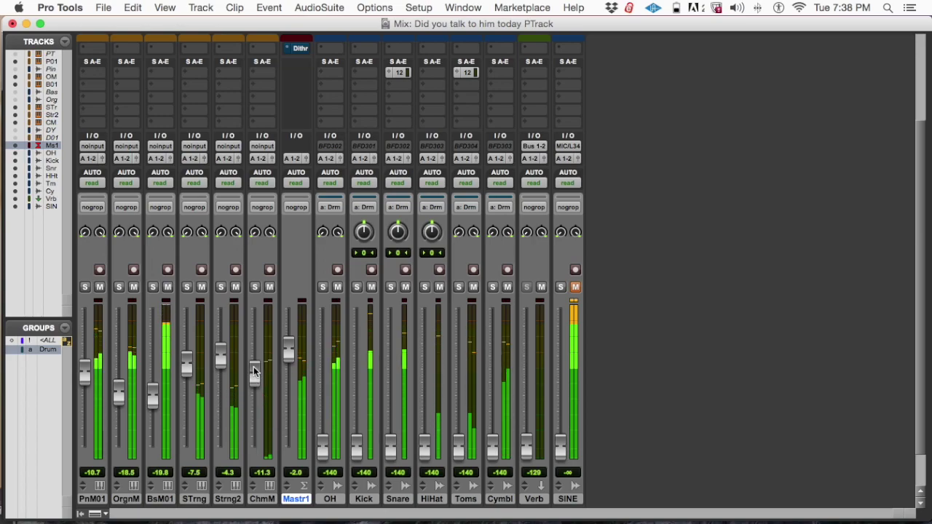
click(253, 371)
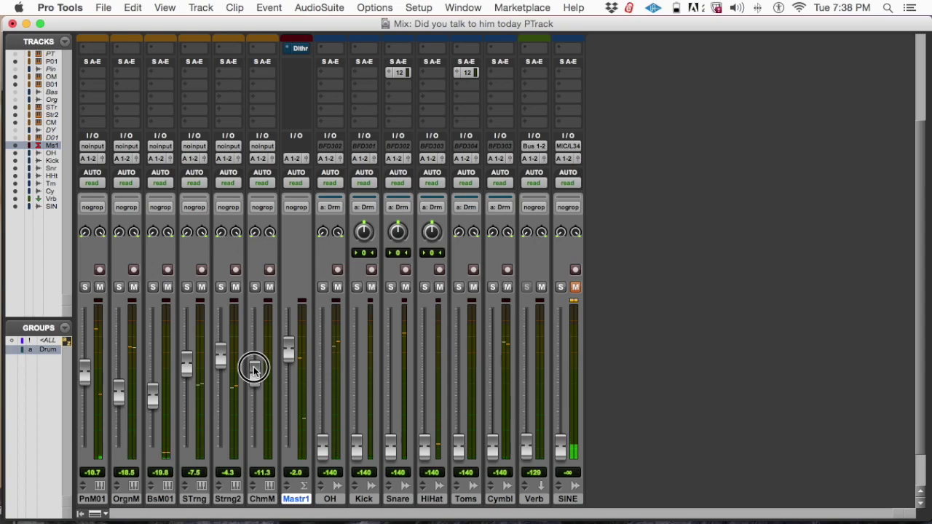
key(super+s)
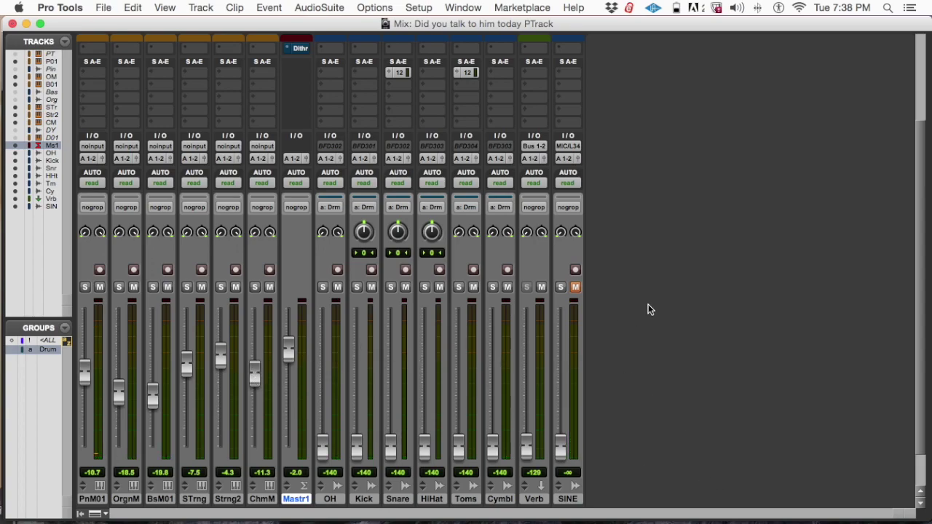
- Try the Drums group by switching it off and on and raising its linked faders together to -22.2 dB
scroll(648, 310, down, 3)
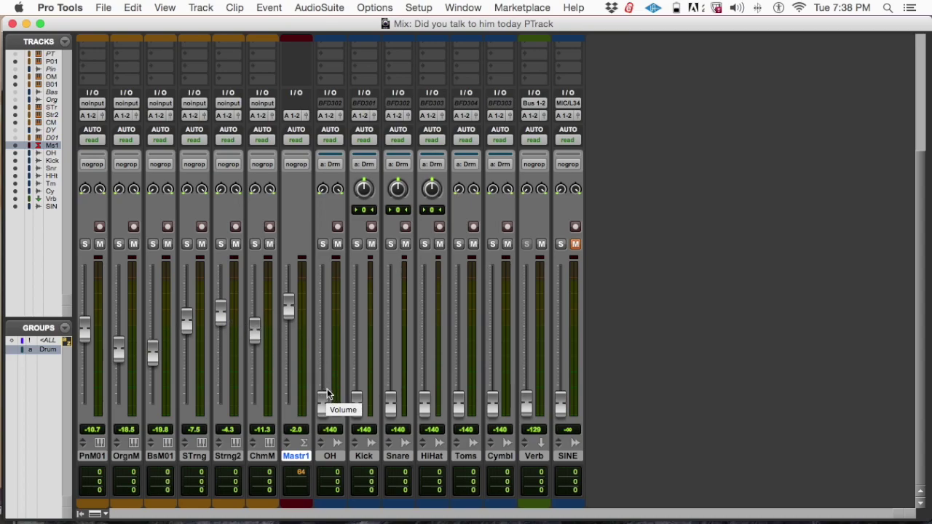
scroll(349, 361, up, 5)
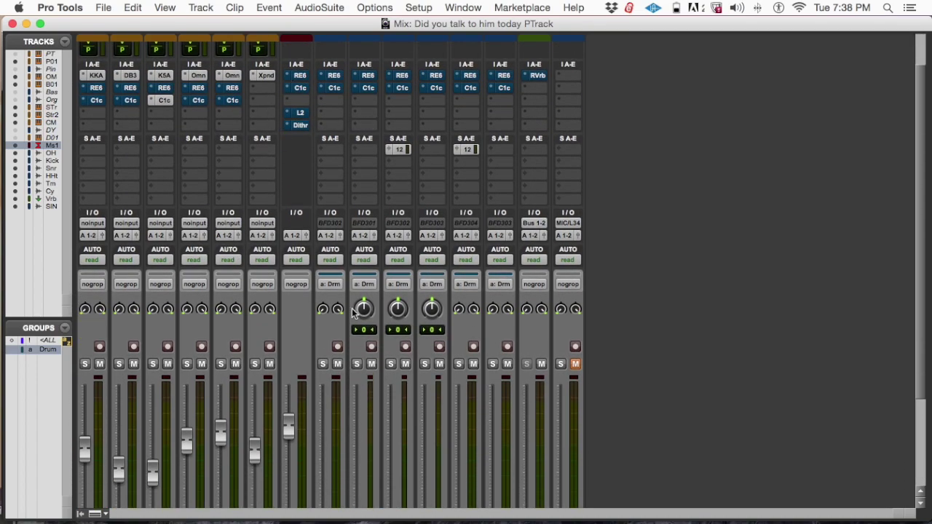
scroll(452, 386, down, 5)
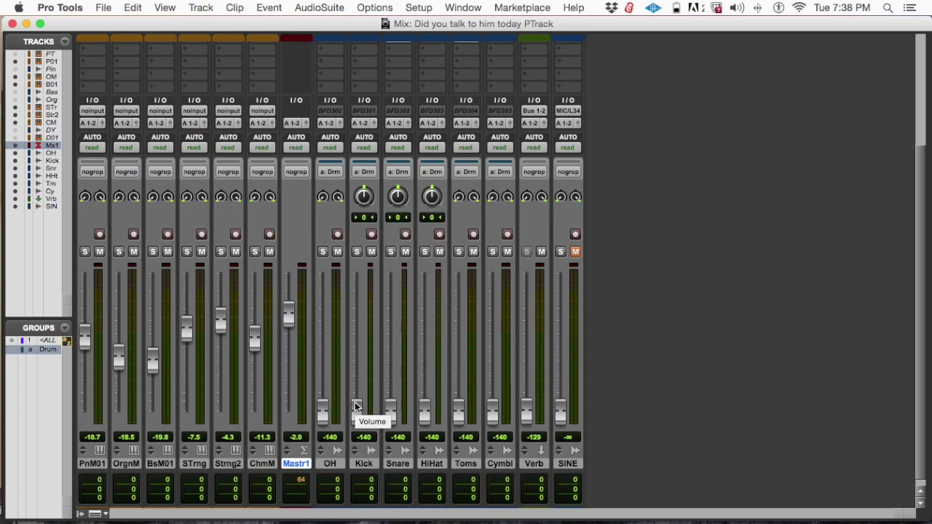
drag(356, 406, 354, 324)
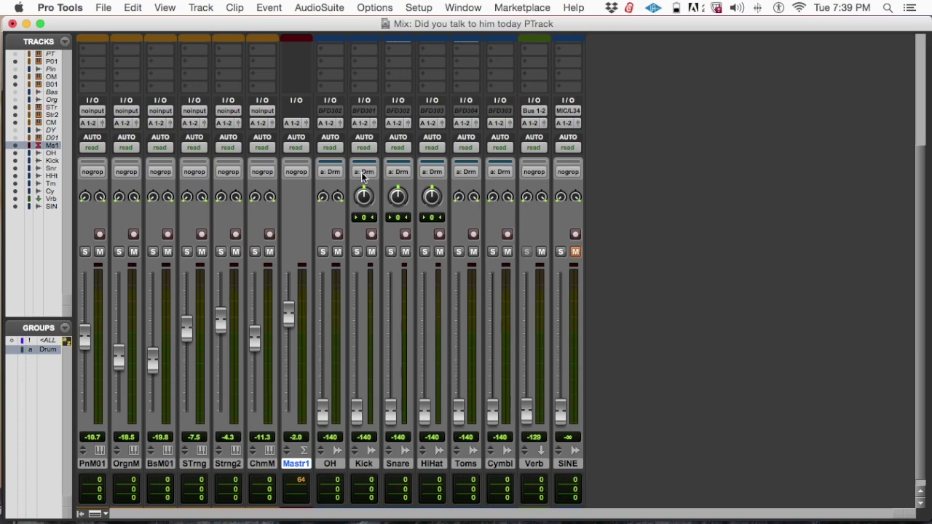
key(a)
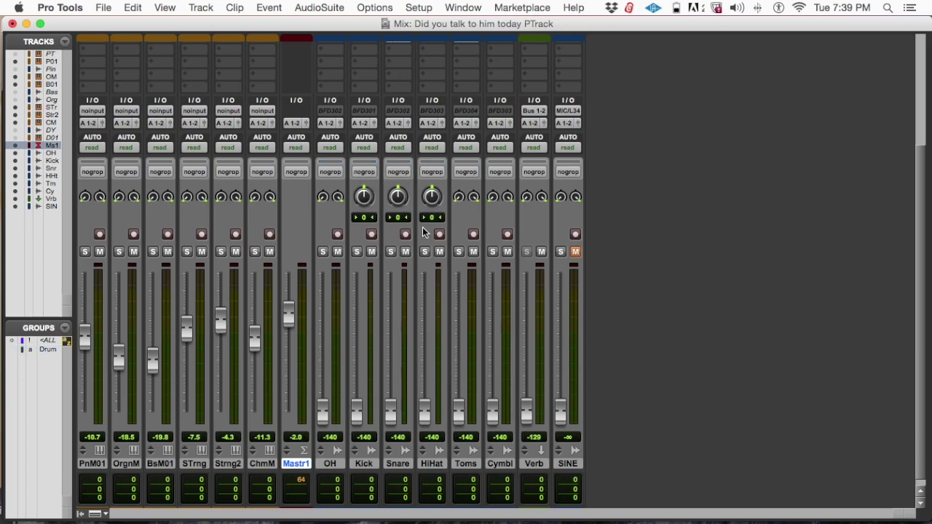
key(a)
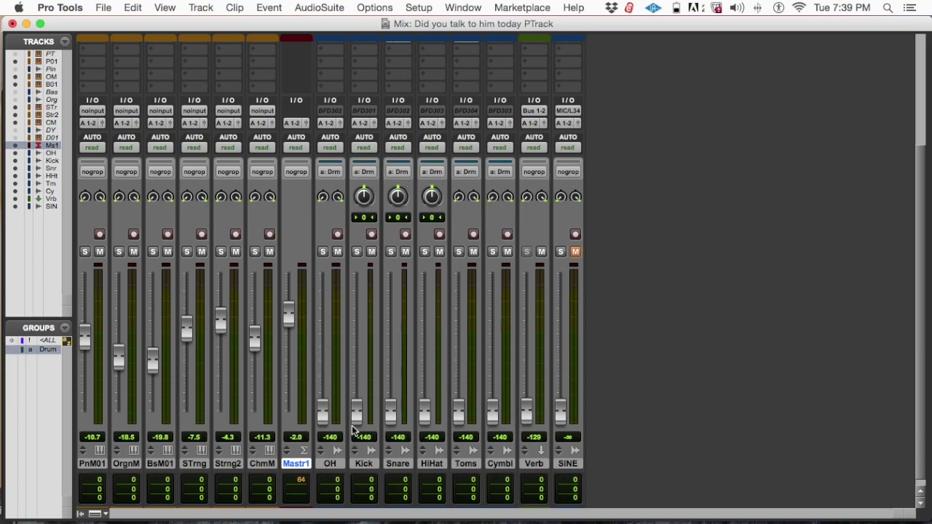
drag(388, 419, 377, 370)
key(a)
key(a)
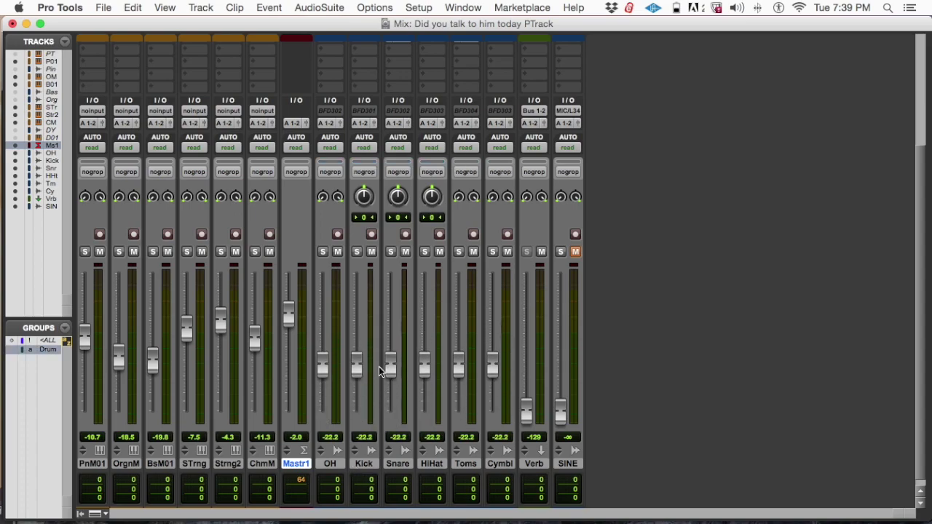
- Disable the Drums group and set the Kick channel's volume on its own to -18.2 dB
drag(385, 360, 364, 333)
key(a)
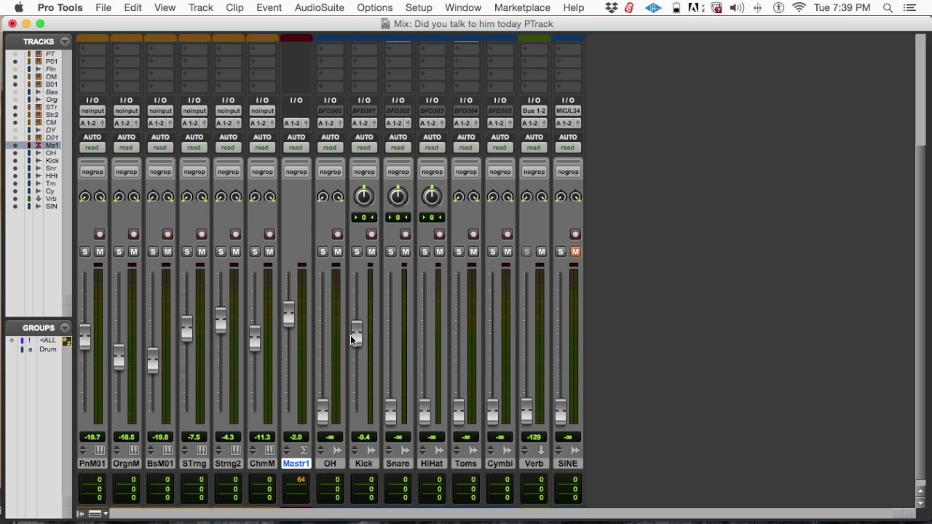
drag(356, 333, 356, 349)
drag(358, 344, 355, 353)
scroll(255, 352, down, 1)
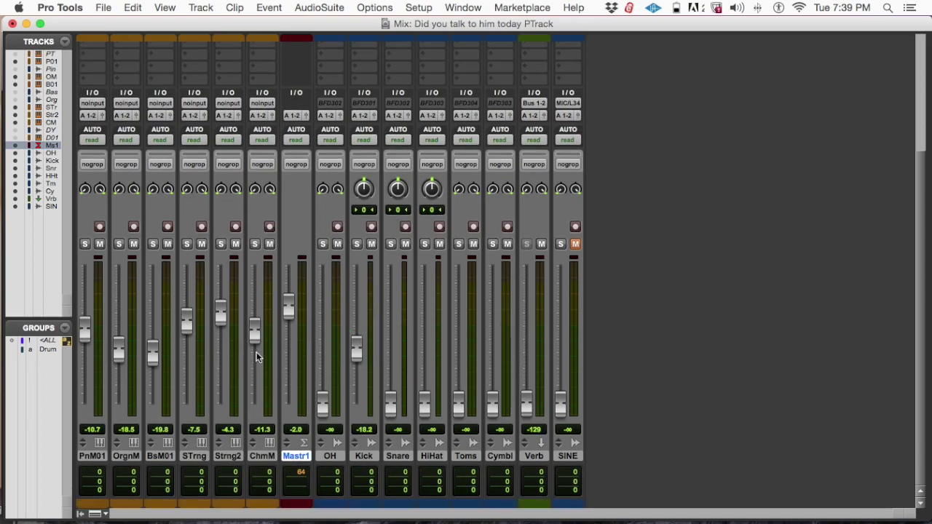
- Play the song and raise the Kick channel's volume to -6.2 dB against the full mix
key(space)
click(356, 246)
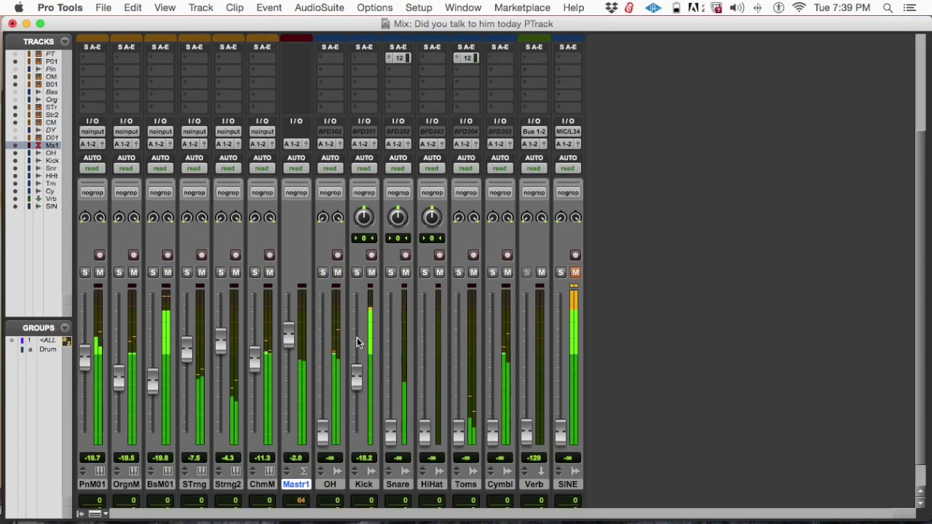
drag(356, 353, 354, 317)
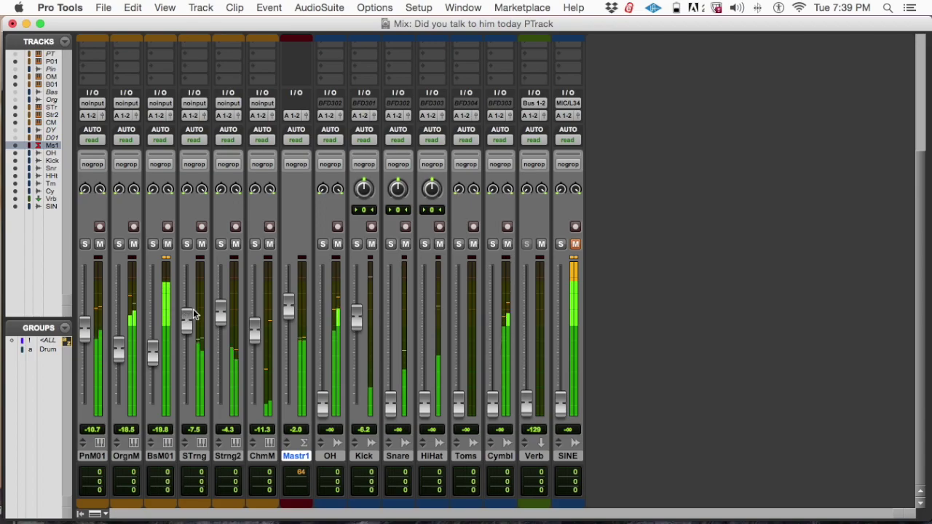
- Solo the BsM01 and Kick channels together and fine-tune the Kick volume to -5.9 dB
click(152, 244)
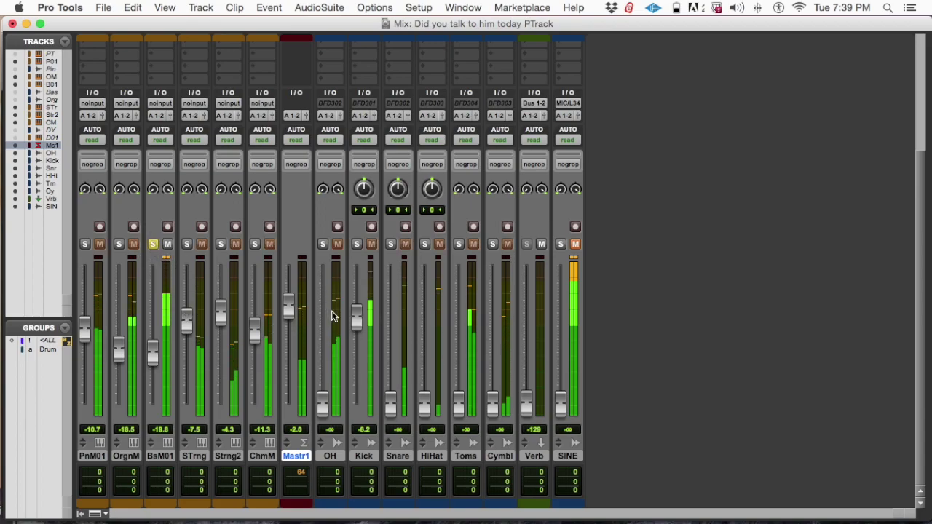
click(357, 244)
mouse_move(358, 326)
mouse_down()
mouse_move(357, 305)
mouse_move(353, 320)
mouse_up()
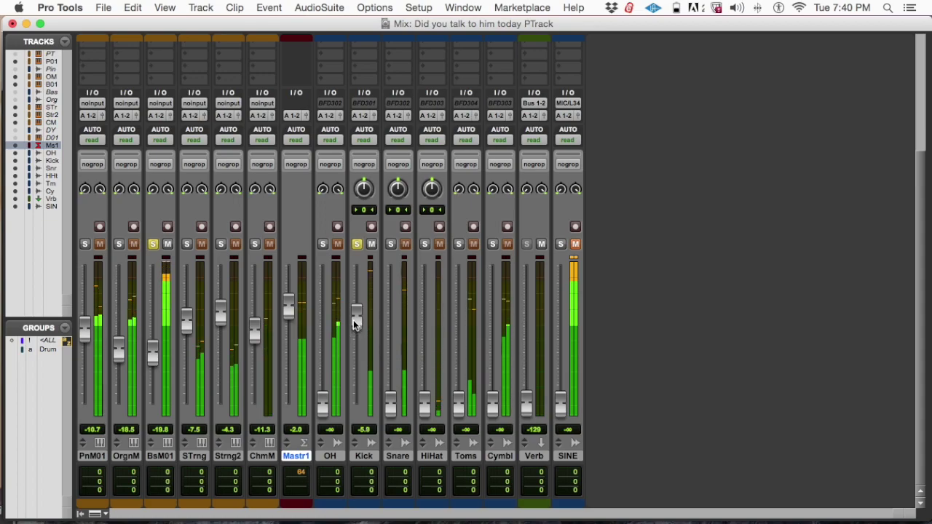
- Audition the soloed bass and kick from 46|4|874 in the Edit window with the BassMidi.01 notes in view
key(super+equal)
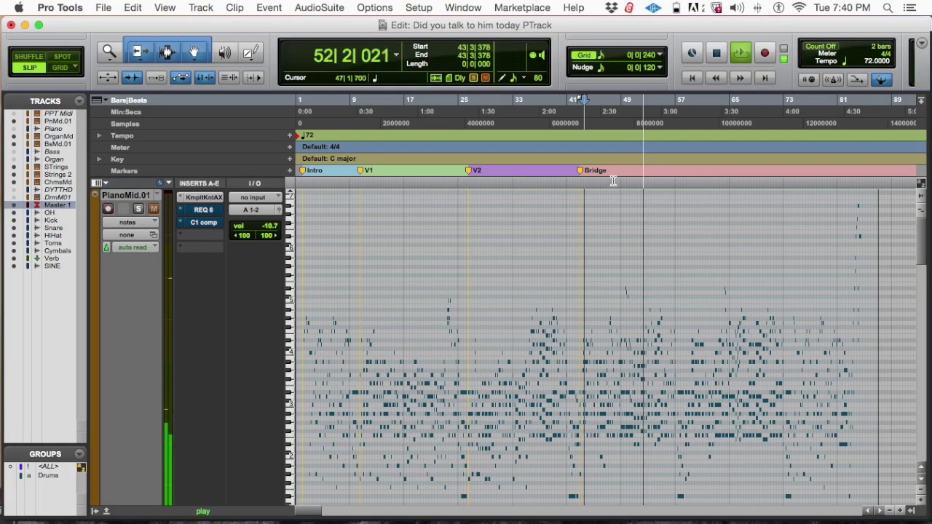
click(610, 111)
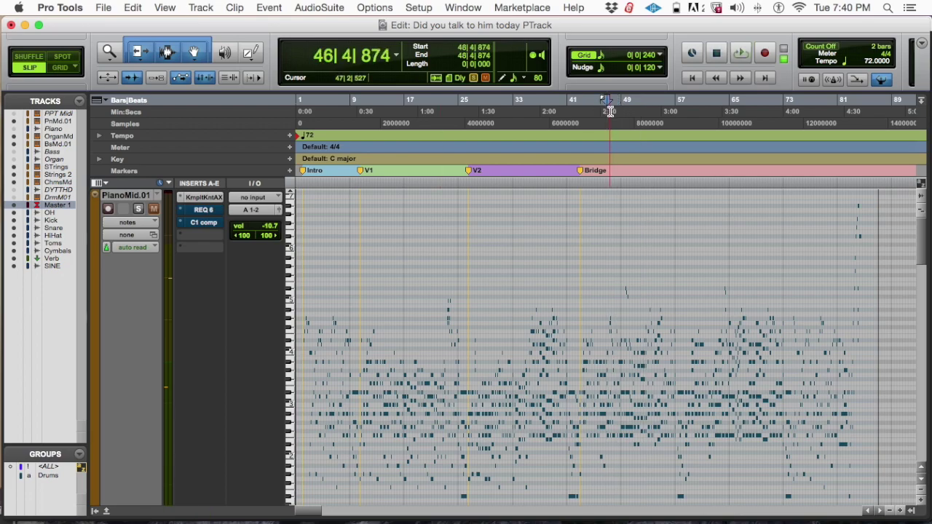
key(super+bracketright)
key(super+bracketright)
key(super+bracketright)
key(super+bracketright)
key(super+bracketright)
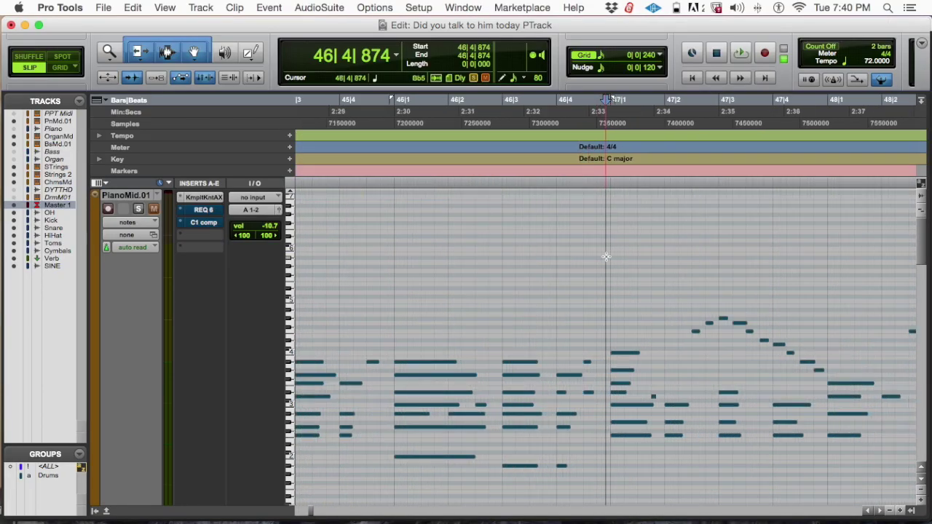
scroll(920, 251, down, 1)
drag(920, 251, 919, 306)
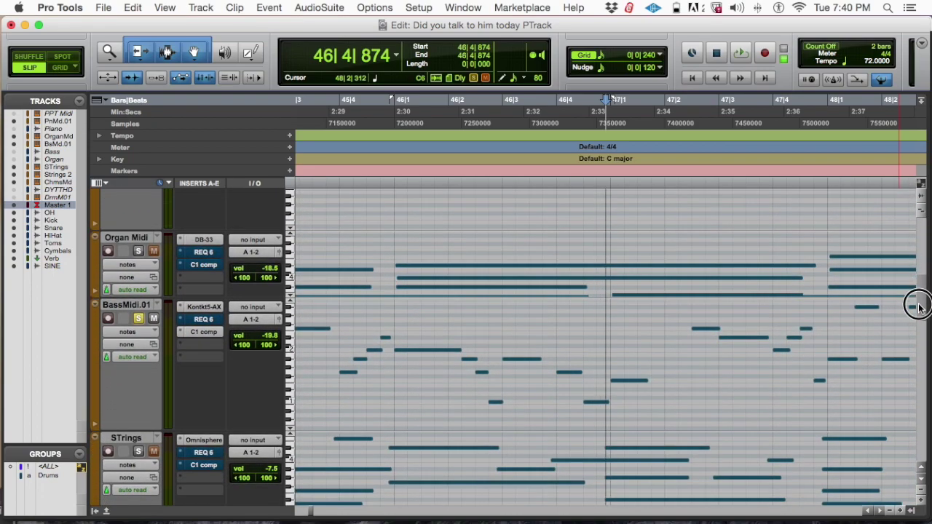
key(space)
key(super+bracketleft)
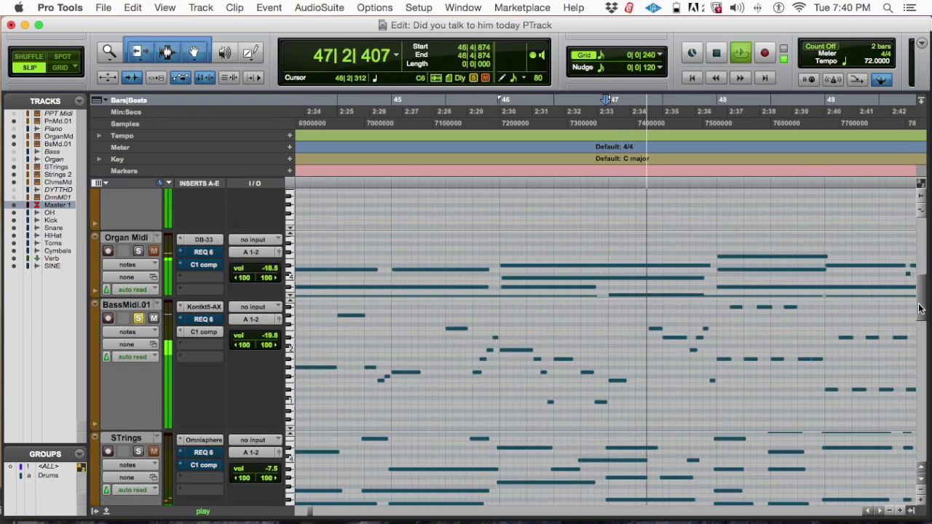
key(super+bracketleft)
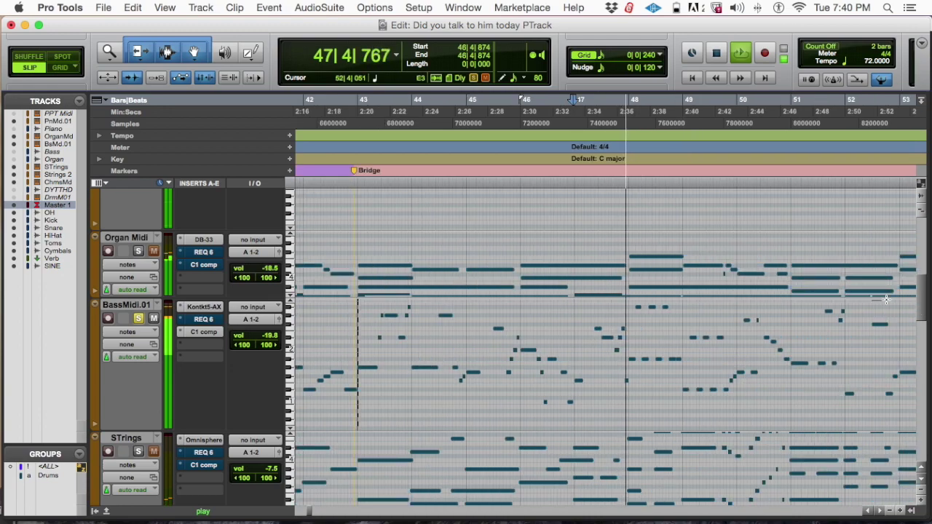
- Audition the bass from 49|1|295 and examine the zoomed-in BassMidi.01 notes around bars 49 to 51
key(space)
click(687, 263)
key(space)
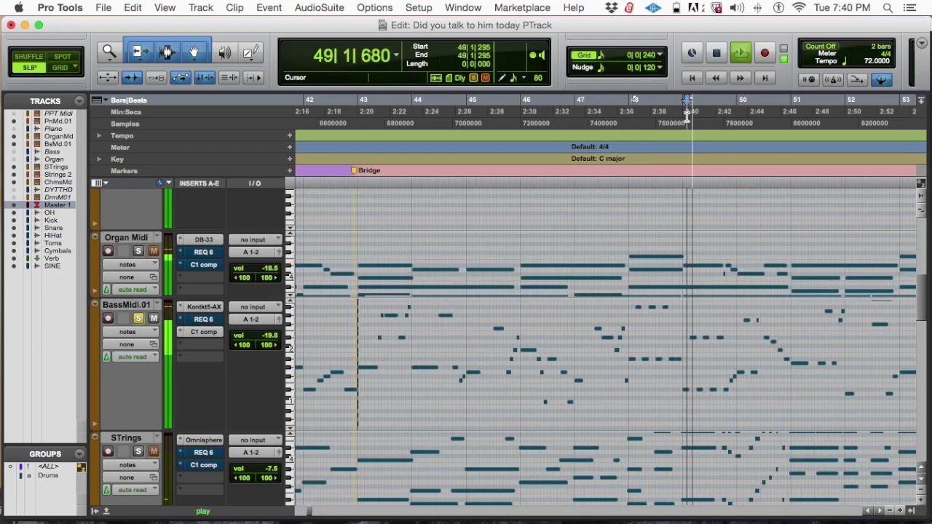
key(super+bracketright)
key(super+bracketright)
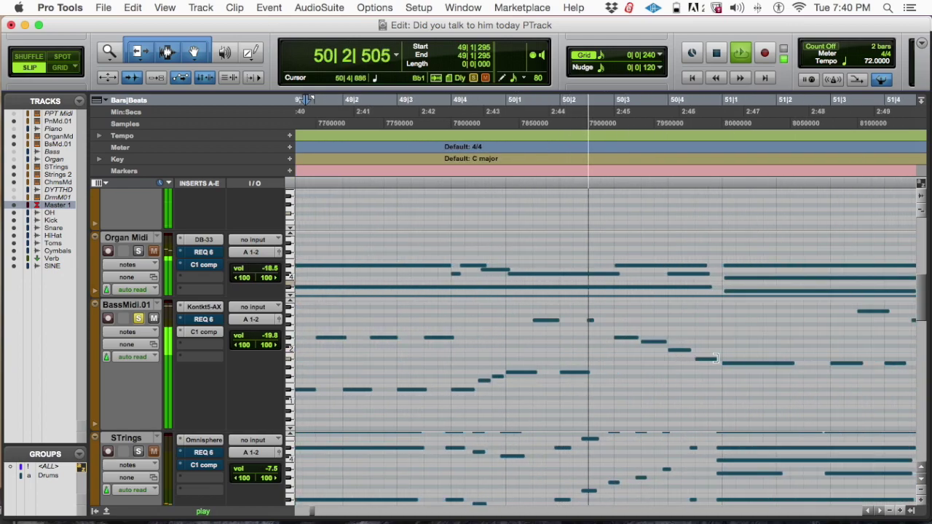
scroll(714, 360, down, 2)
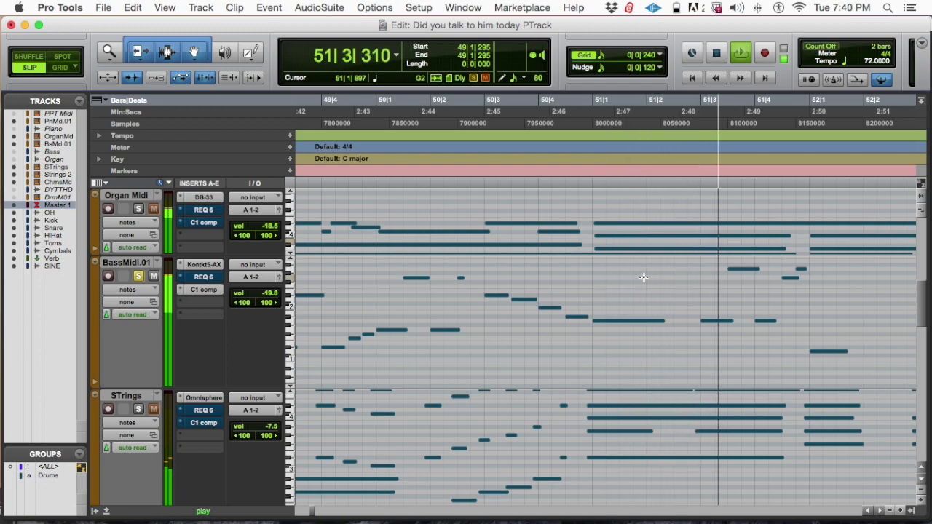
key(space)
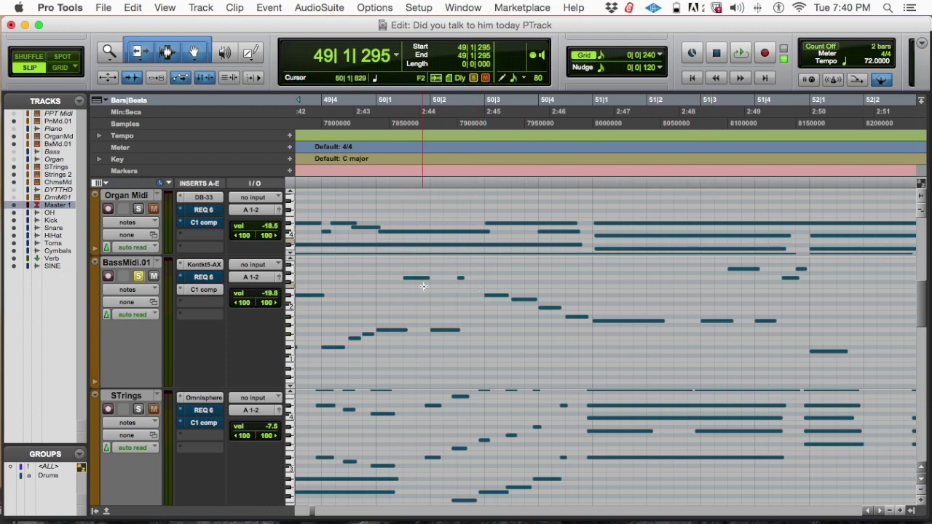
scroll(459, 299, left, 3)
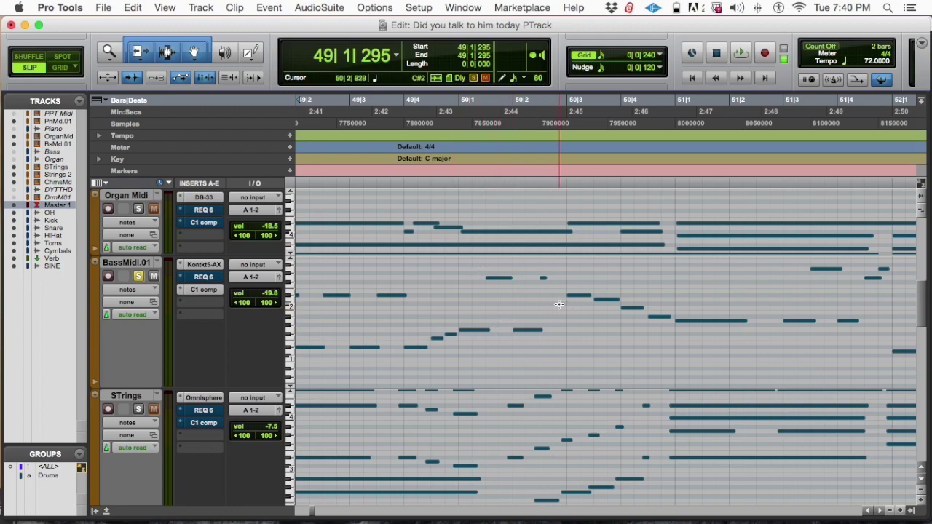
scroll(572, 324, left, 3)
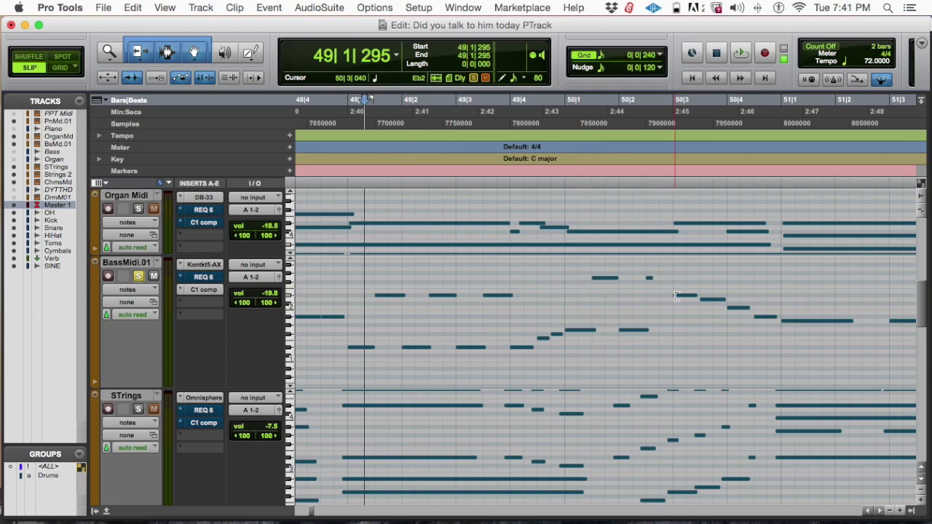
scroll(677, 297, right, 2)
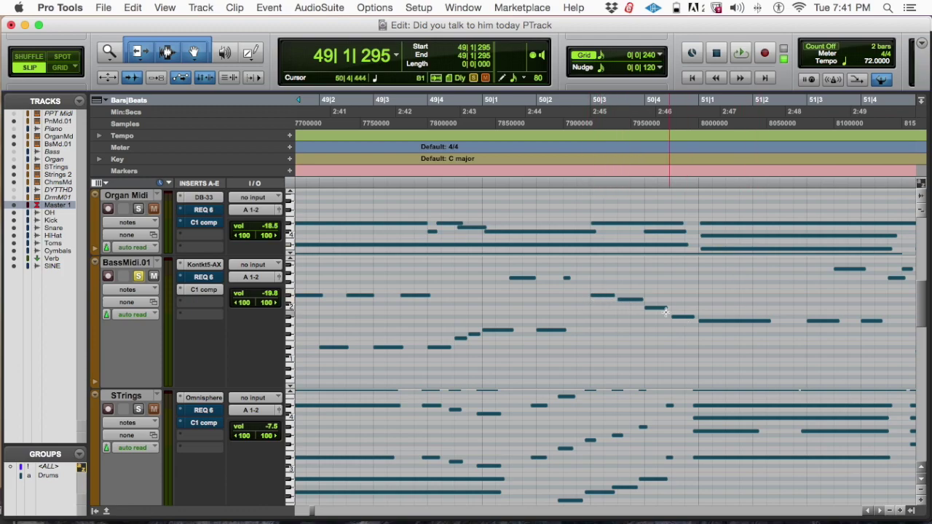
- Show BassMidi.01's sustain (64) data and move the pedal's start near 50|2 to 50|3|000, switching to Grid mode
click(589, 268)
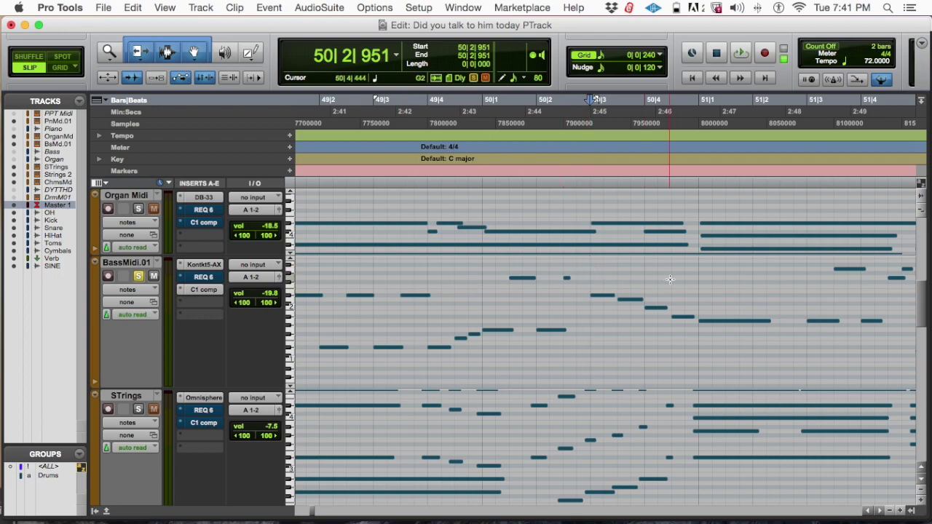
click(133, 290)
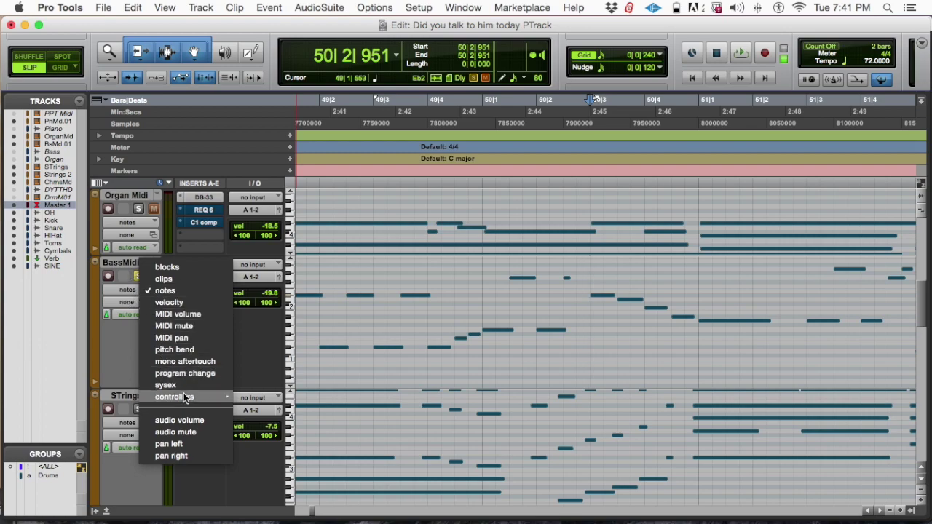
mouse_move(182, 396)
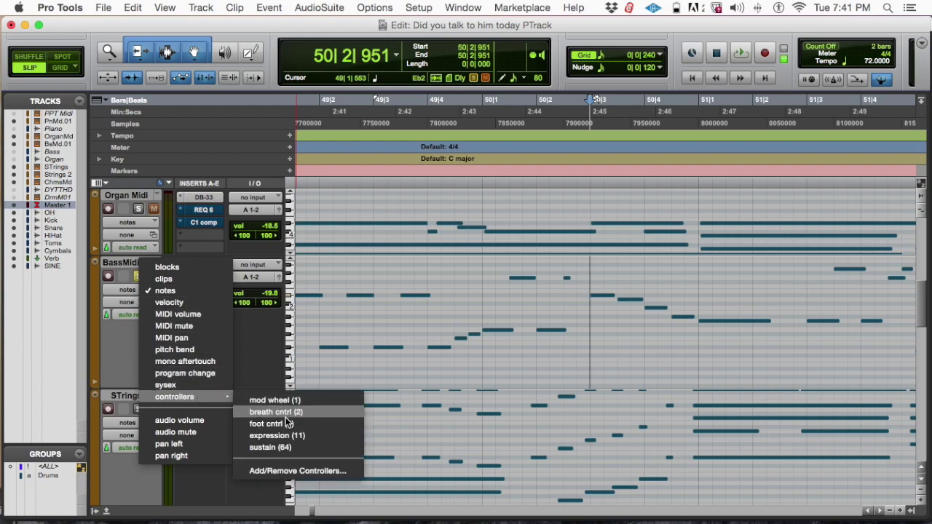
click(284, 448)
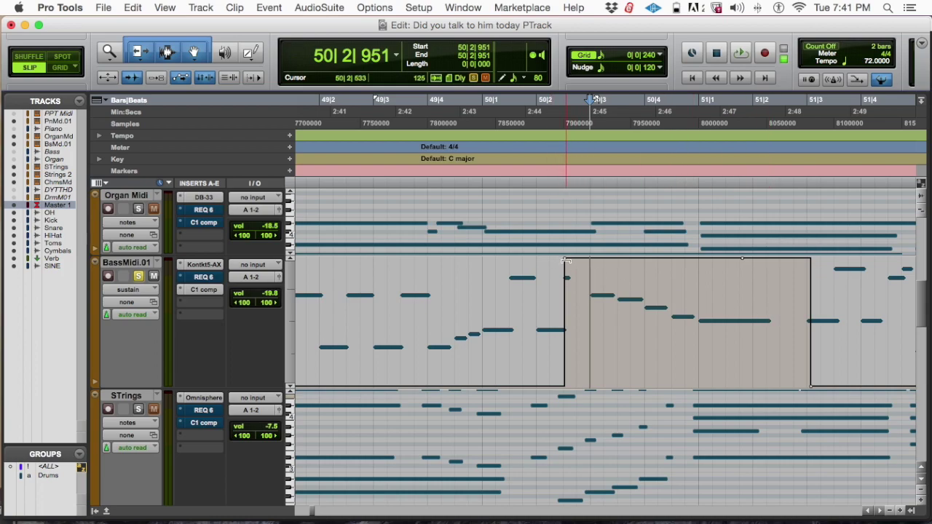
drag(568, 261, 586, 260)
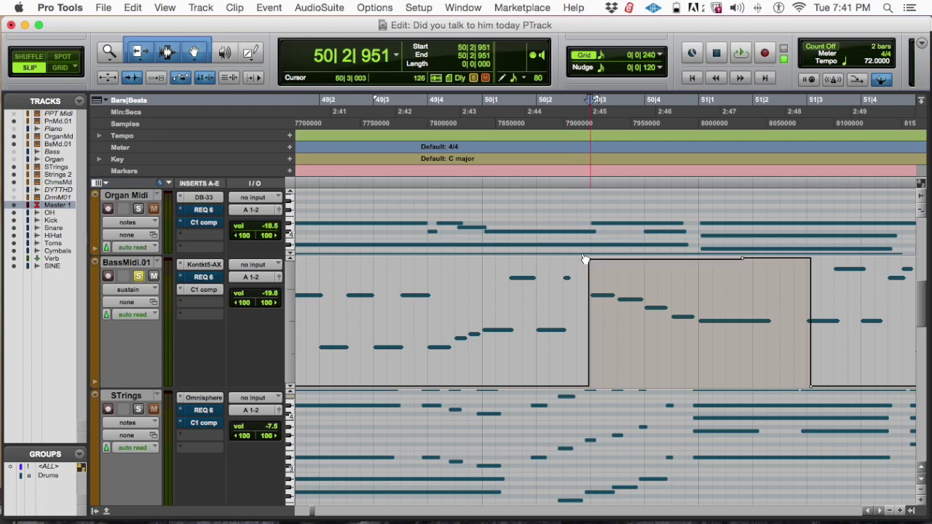
click(63, 73)
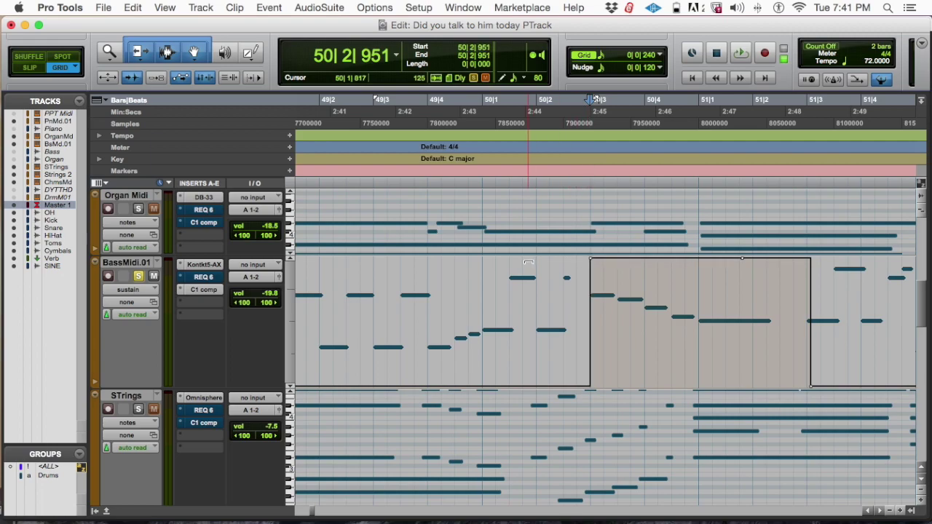
- Audition the bass with the shifted sustain start from 49|3|000
click(469, 125)
click(429, 121)
click(372, 124)
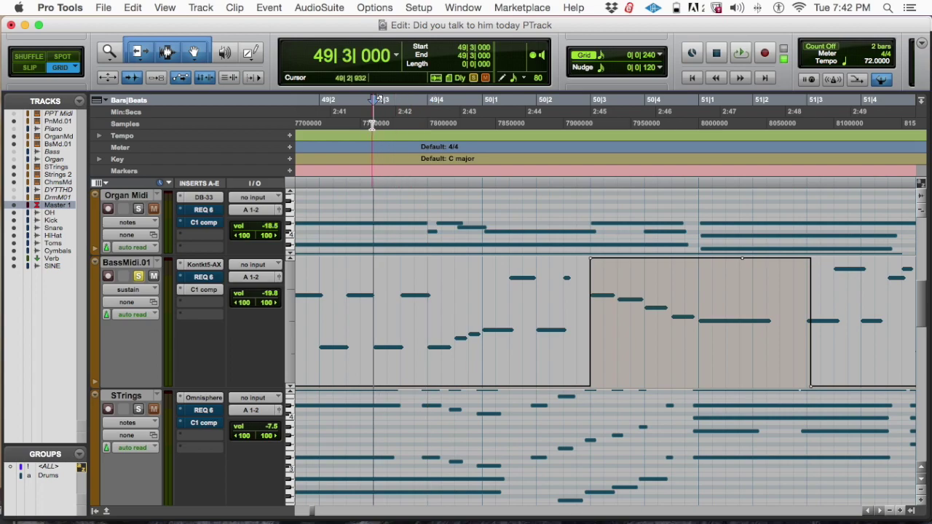
key(space)
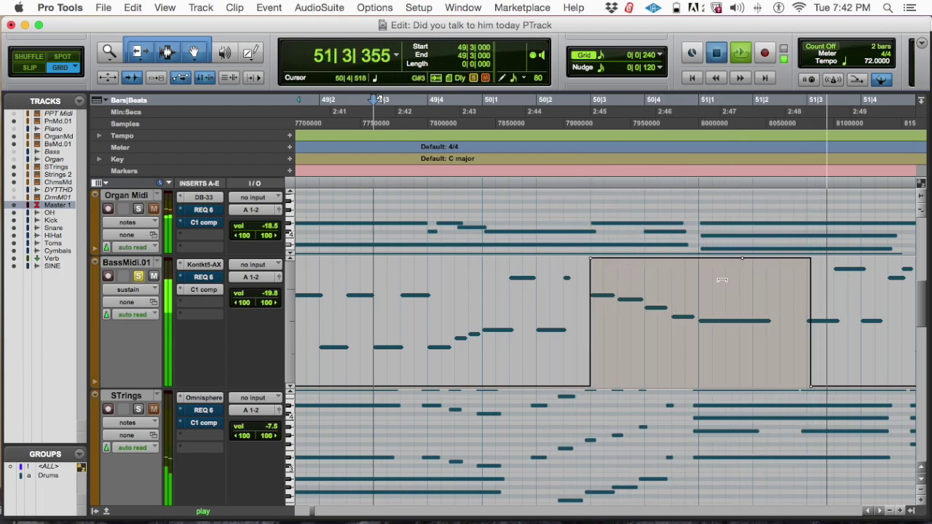
click(717, 52)
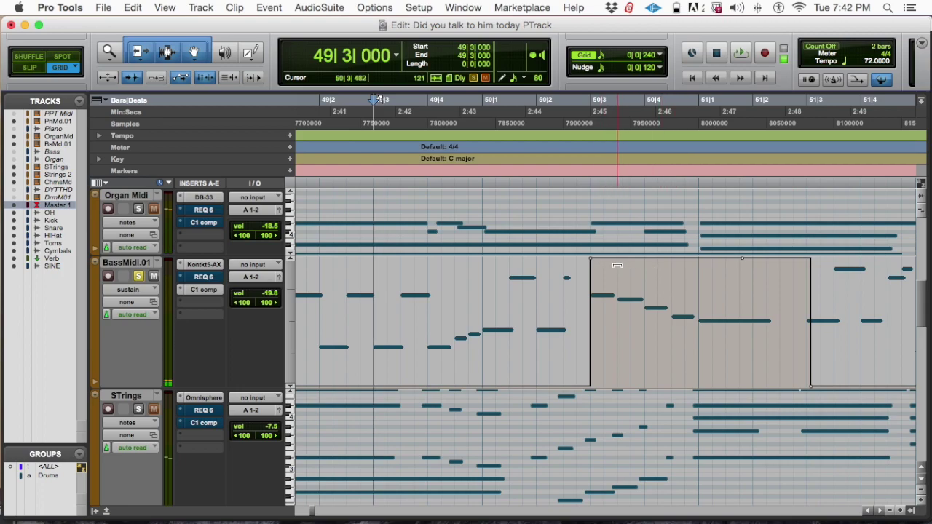
- Look over the piano, bass and string notes around bars 47 to 53 and replay from 49|3|000
scroll(621, 268, right, 3)
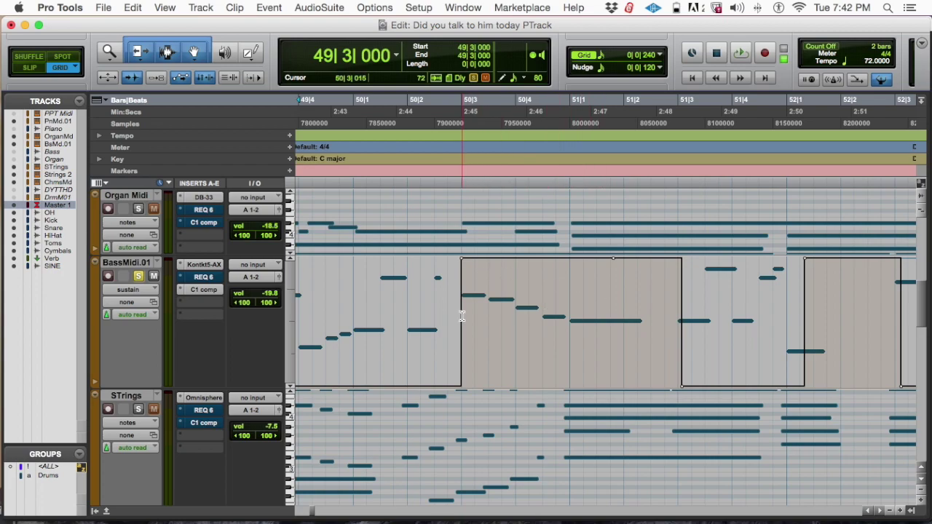
scroll(502, 325, up, 5)
scroll(545, 333, right, 7)
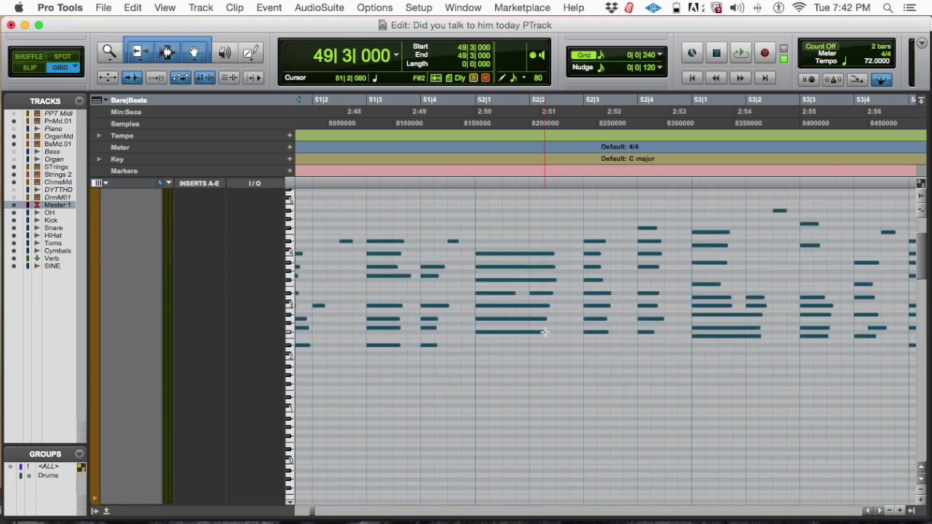
scroll(558, 326, down, 5)
scroll(563, 326, up, 3)
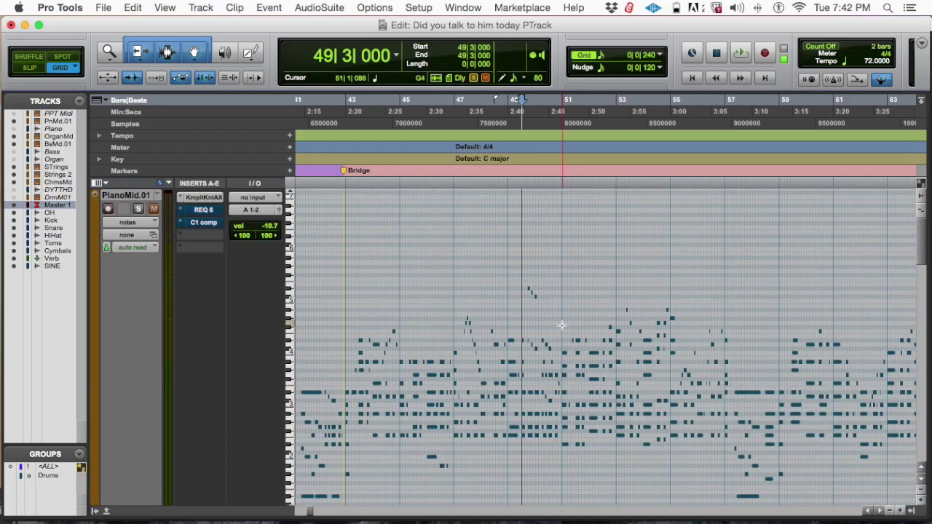
key(space)
scroll(557, 320, down, 10)
scroll(555, 318, up, 10)
scroll(558, 322, up, 4)
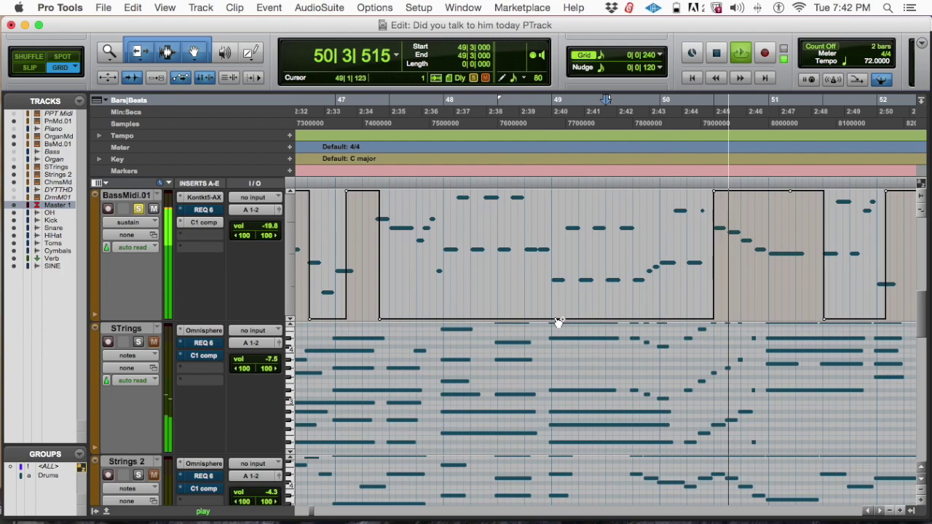
key(space)
- Audition the bass from 50|3|000, where its sustain section begins
scroll(562, 316, up, 3)
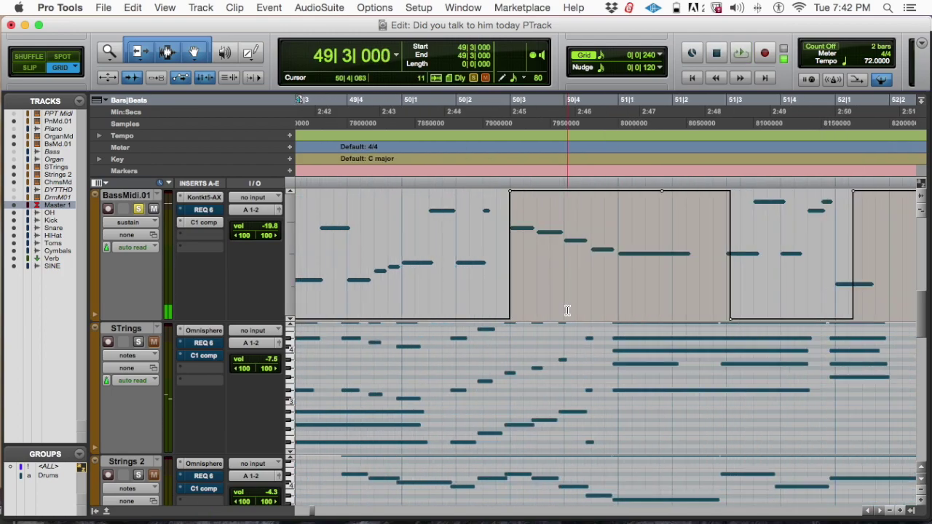
scroll(567, 310, up, 2)
click(512, 302)
key(space)
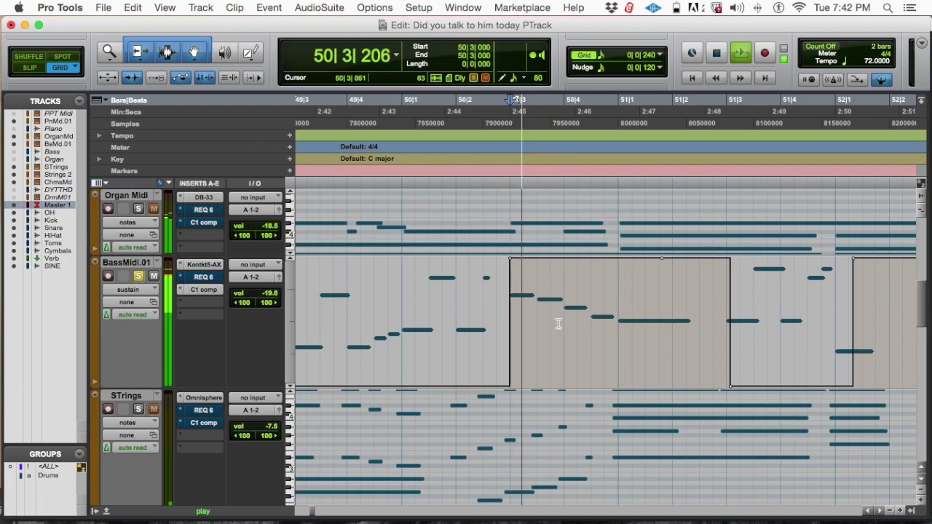
key(space)
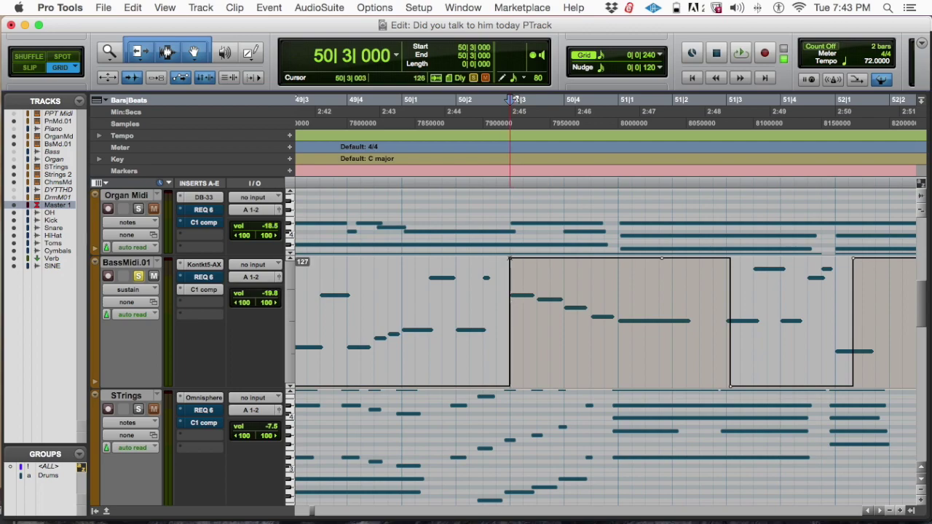
- Remove the BassMidi.01 sustain between 50|3|000 and about 51|3 by lowering its breakpoints to the minimum
mouse_move(510, 258)
mouse_down()
mouse_move(575, 350)
mouse_move(660, 386)
mouse_up()
click(689, 268)
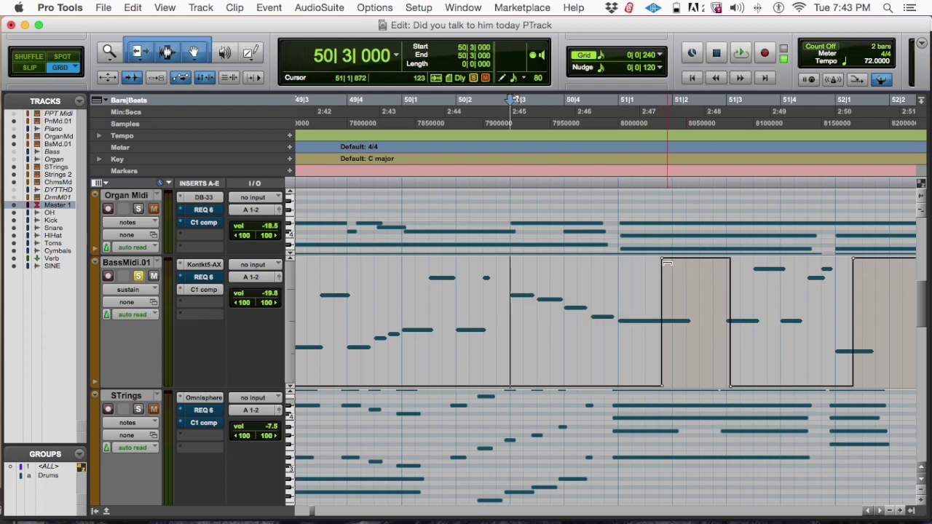
drag(663, 261, 743, 434)
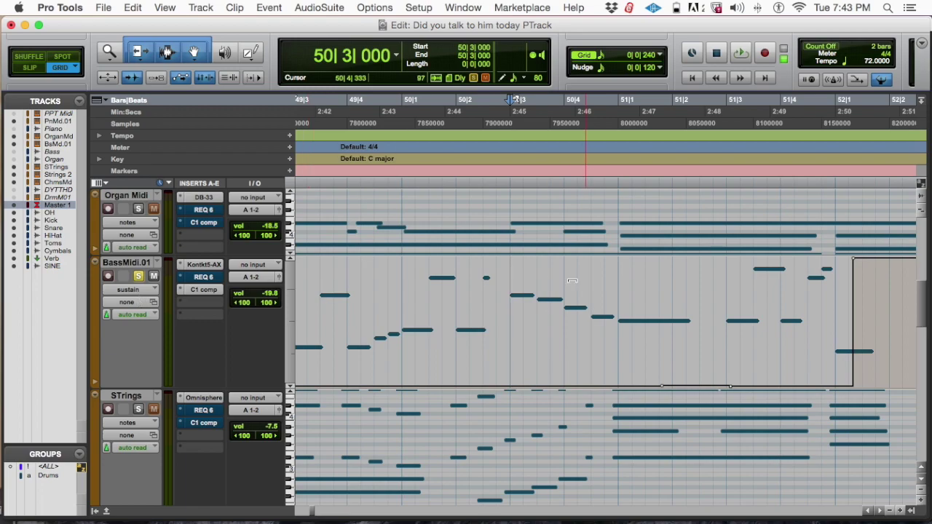
- Audition the bass without the sustain from 49|4|720 and look over the piano notes in the same bars
click(449, 293)
click(389, 294)
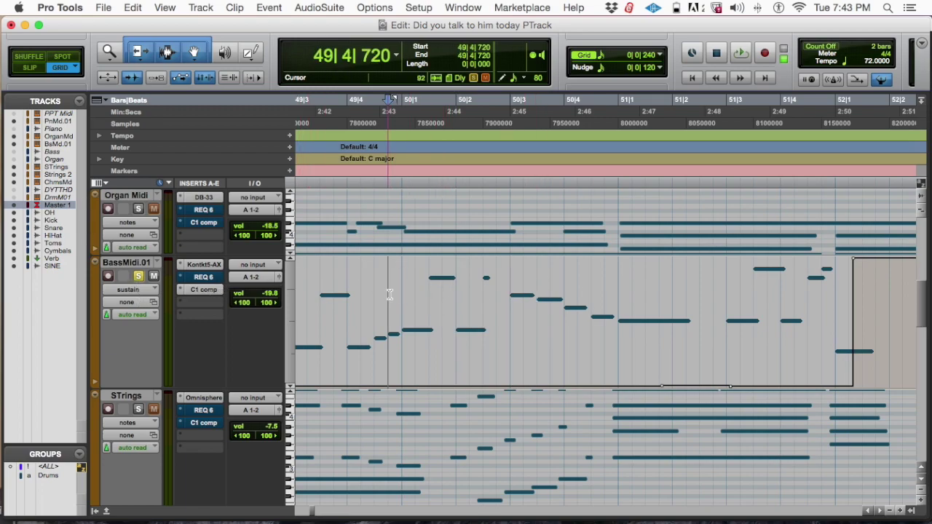
key(space)
scroll(389, 294, down, 2)
scroll(393, 295, down, 2)
scroll(404, 294, down, 3)
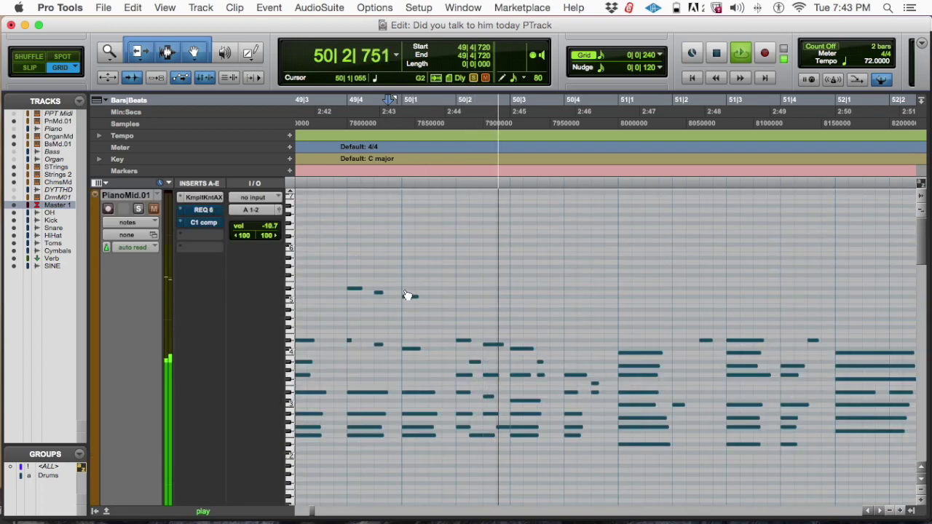
scroll(407, 295, up, 5)
scroll(418, 293, up, 2)
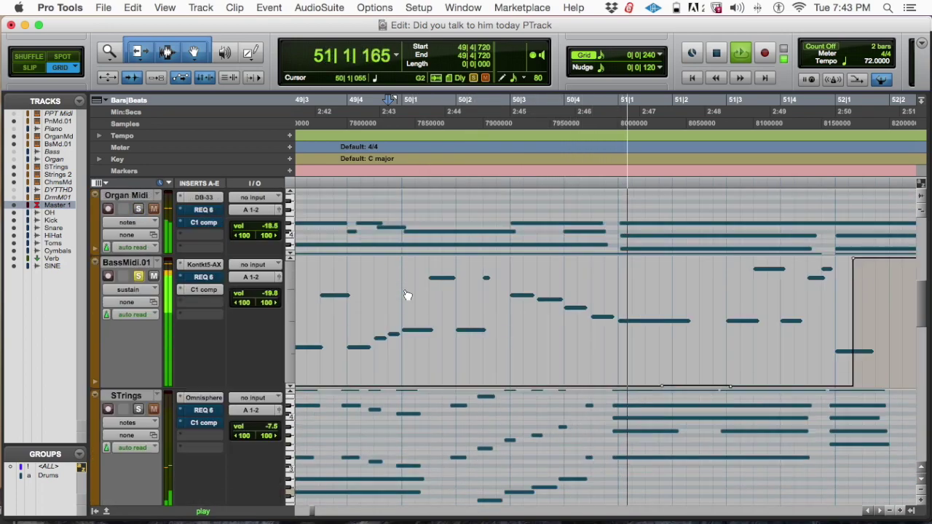
key(space)
- Audition the bass passage again from 49|4|240
click(361, 301)
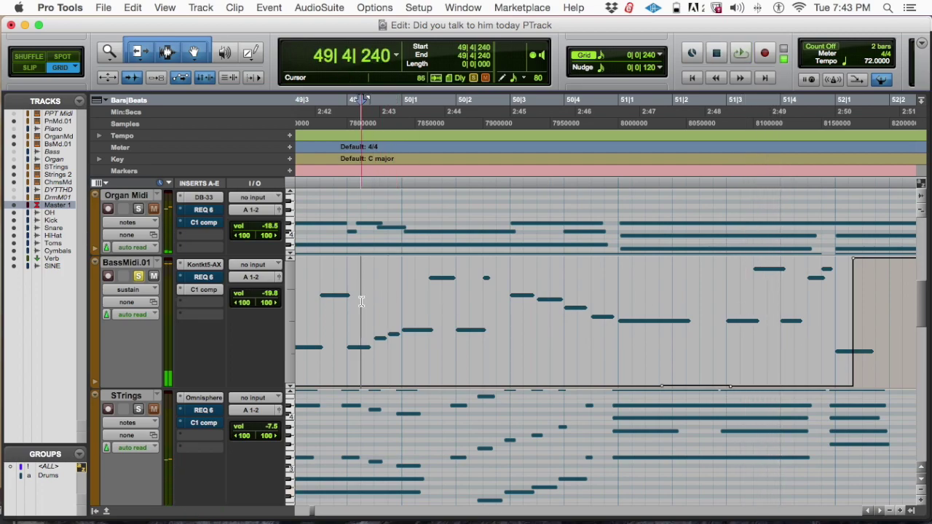
key(space)
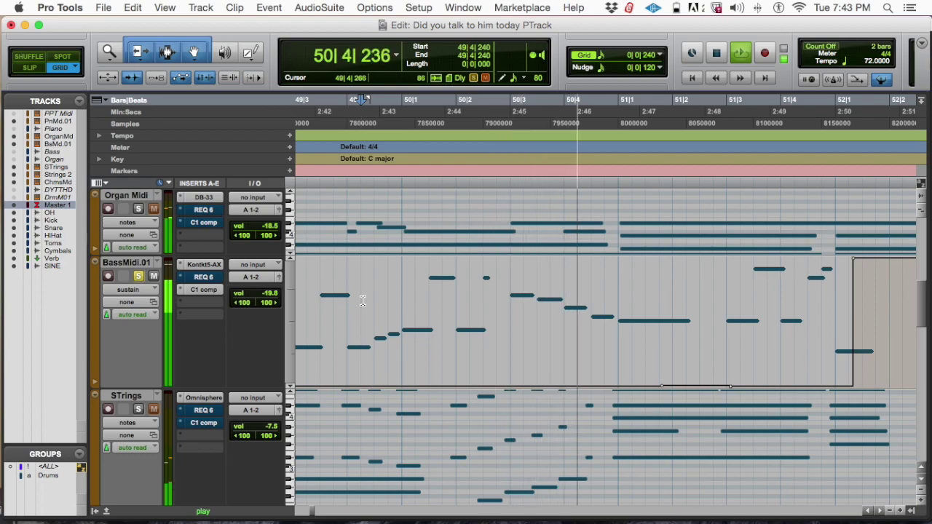
key(space)
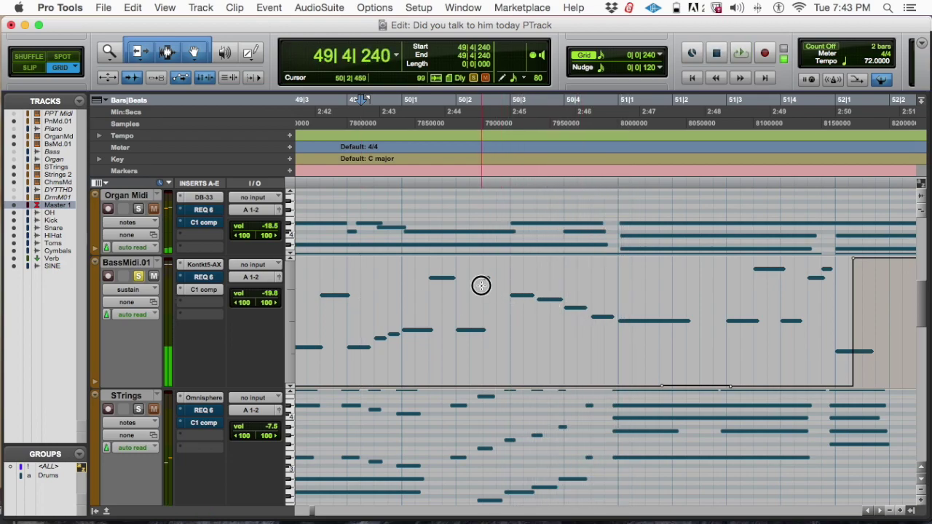
- Try a short sustain on BassMidi.01 from 50|2|480 to 50|3|000, audition it from 50|1|000 and undo it
drag(485, 293, 516, 292)
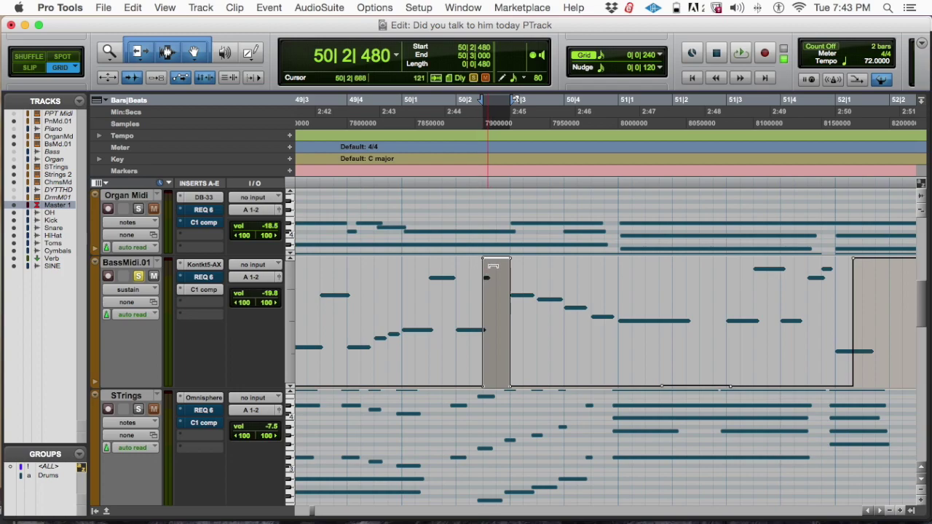
click(402, 302)
key(space)
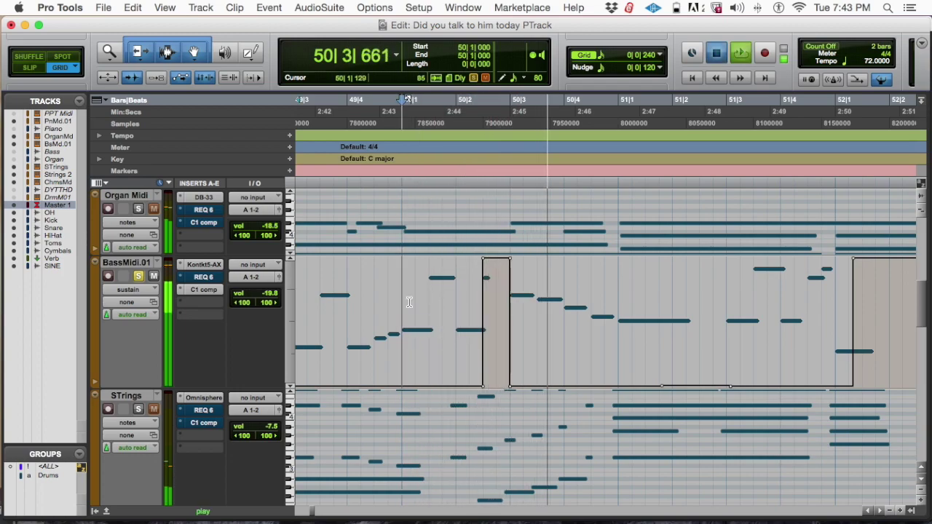
key(space)
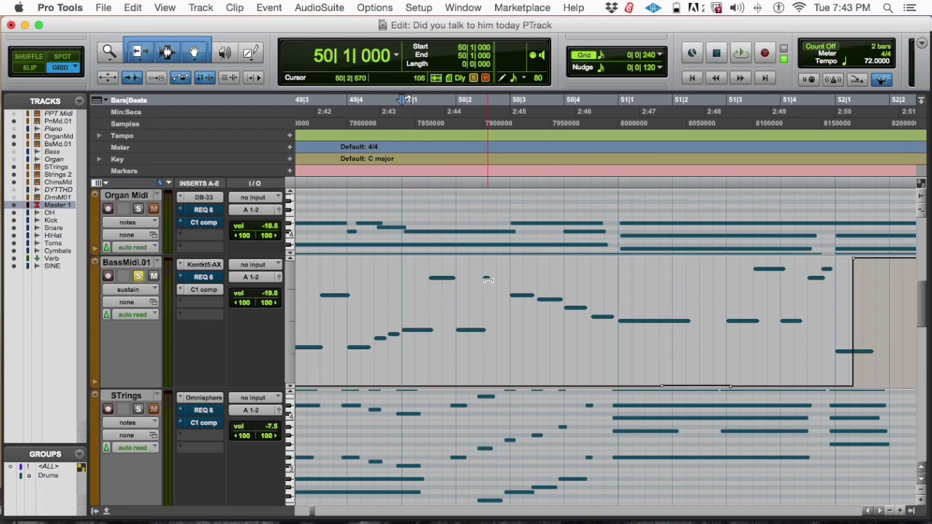
- Switch BassMidi.01 to notes view, extend its G2 note at 50|2|480 to 50|3|000, and audition from 49|4|659
click(137, 289)
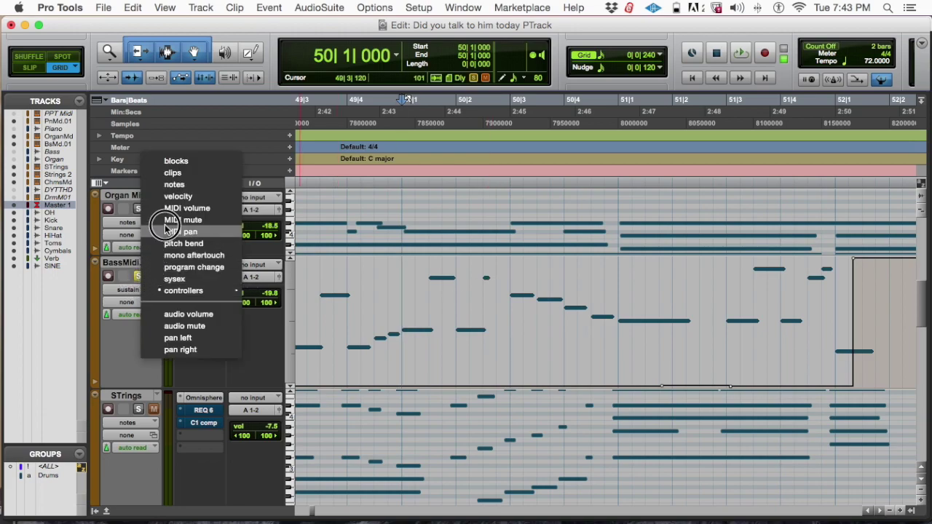
click(175, 184)
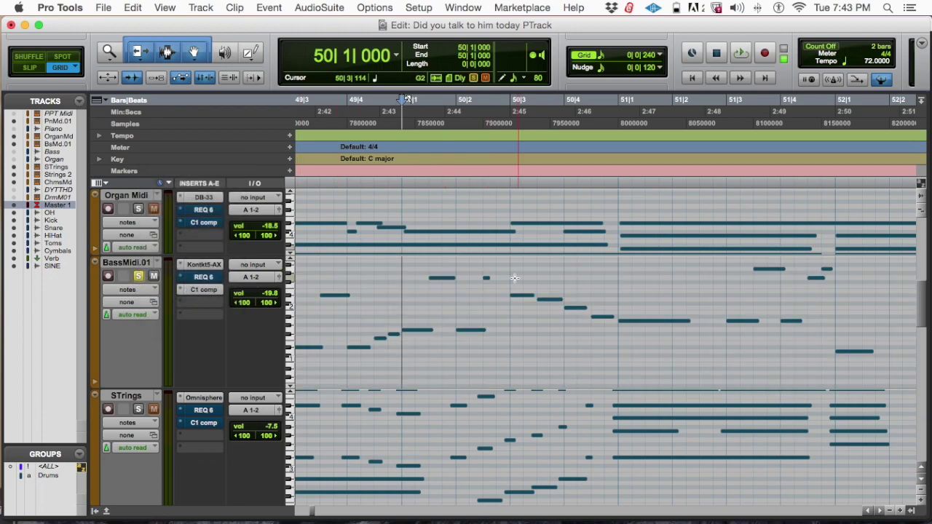
drag(487, 278, 506, 275)
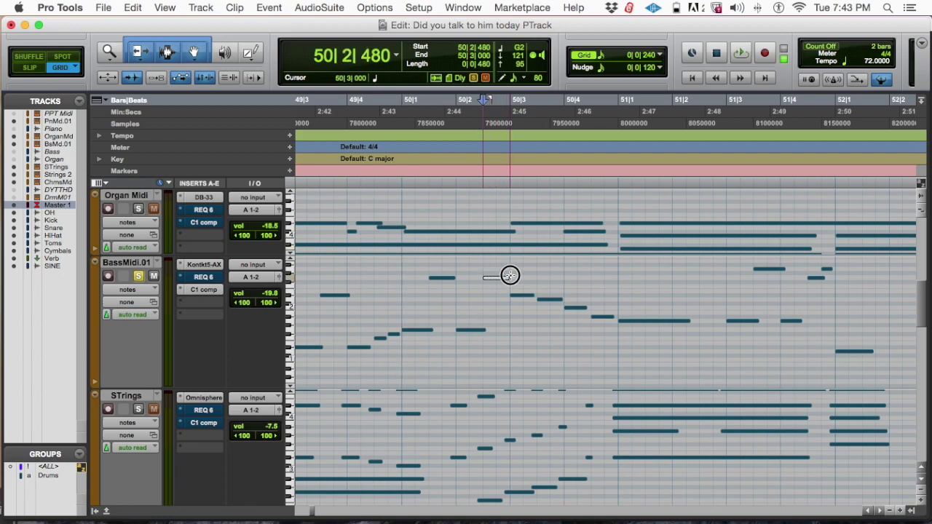
click(393, 294)
key(space)
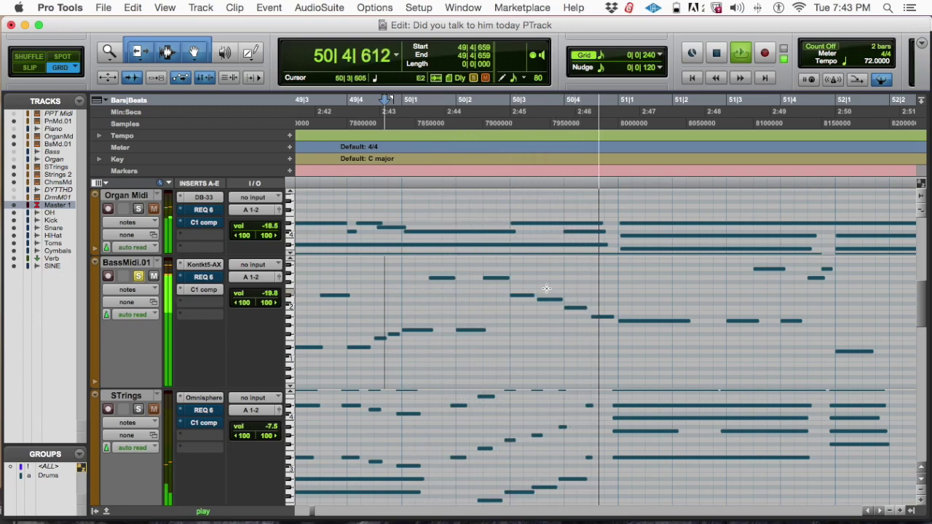
key(space)
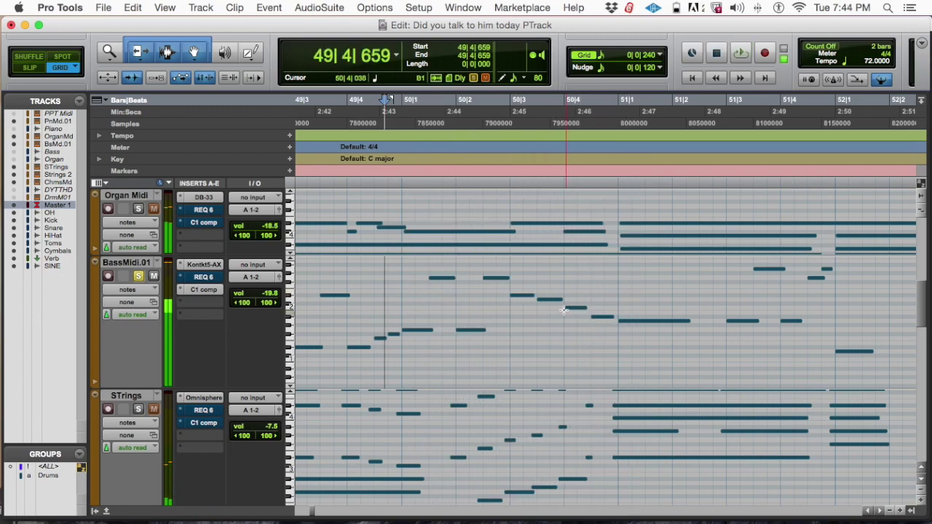
- Extend the four BassMidi.01 notes between 50|3|000 and 51|1|000 until each meets the next, and audition them from 49|3|366
click(529, 297)
click(557, 299)
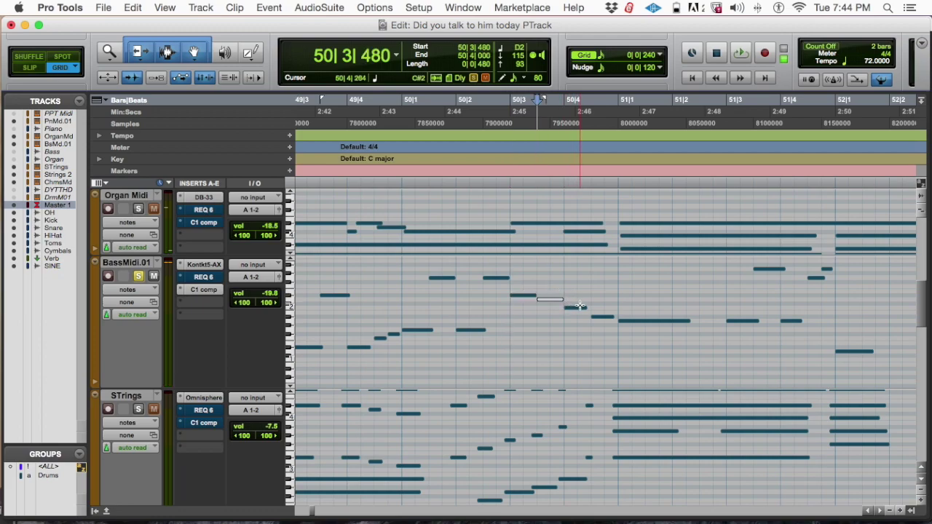
click(581, 308)
click(614, 317)
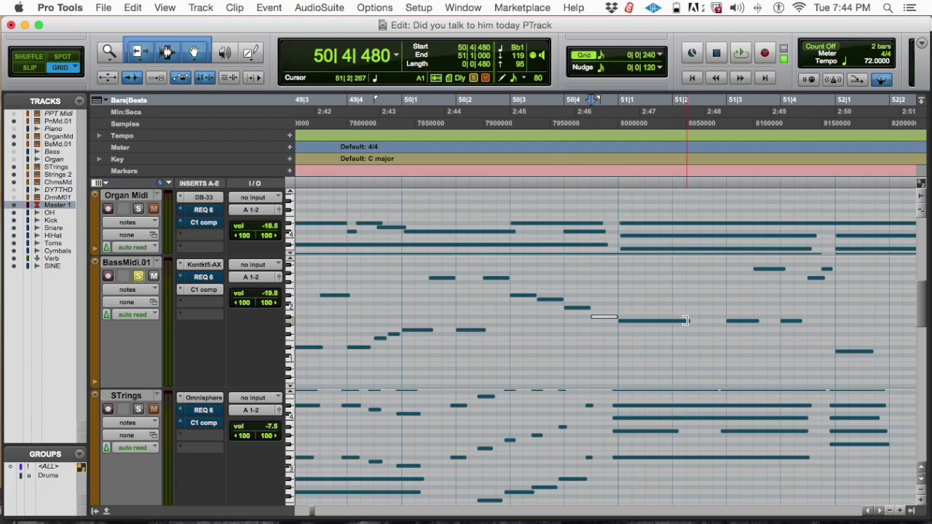
click(314, 302)
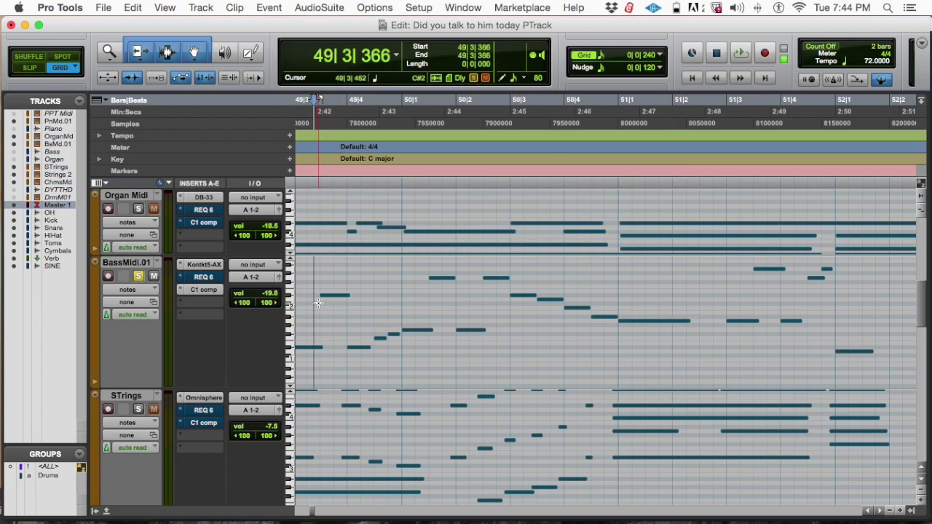
key(space)
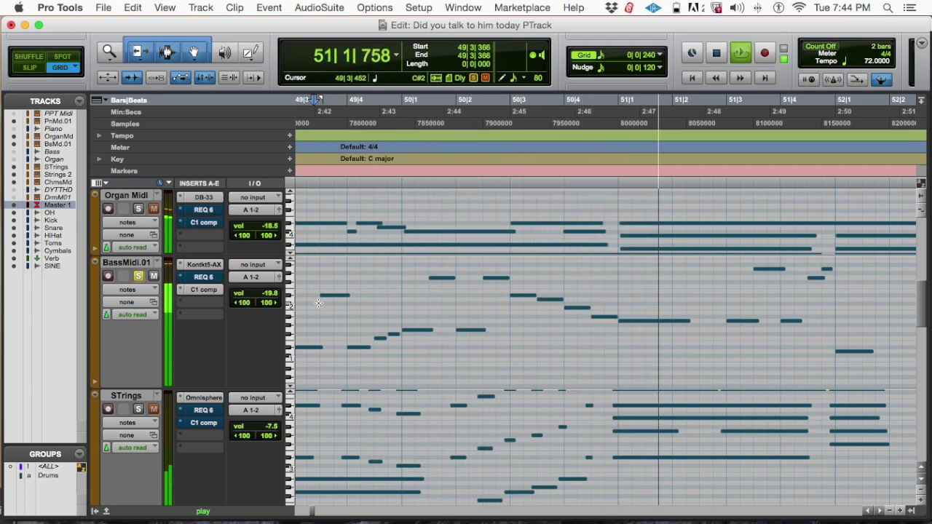
key(space)
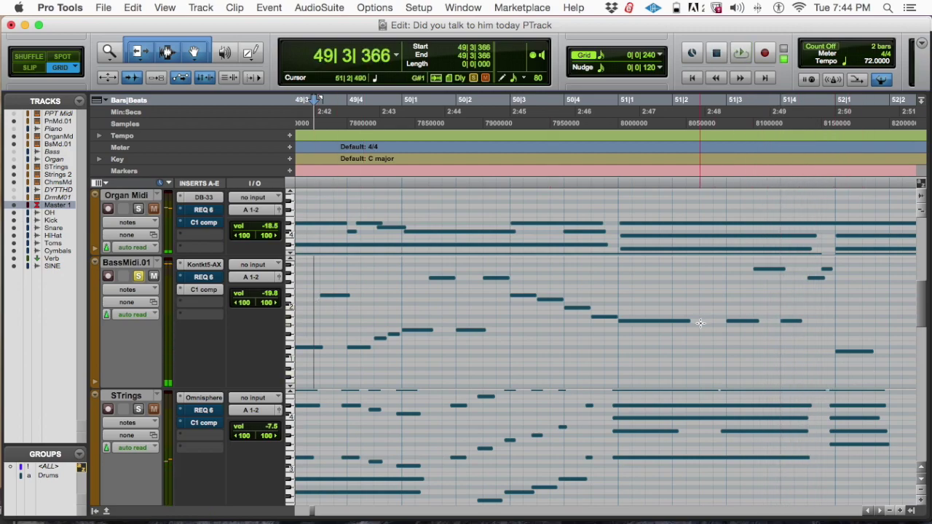
- Extend the BassMidi.01 A1 note at 51|1|000 to 51|2|480, audition it, and lengthen it further to the start of the next note
mouse_move(691, 320)
mouse_down()
mouse_move(709, 318)
mouse_move(699, 320)
mouse_up()
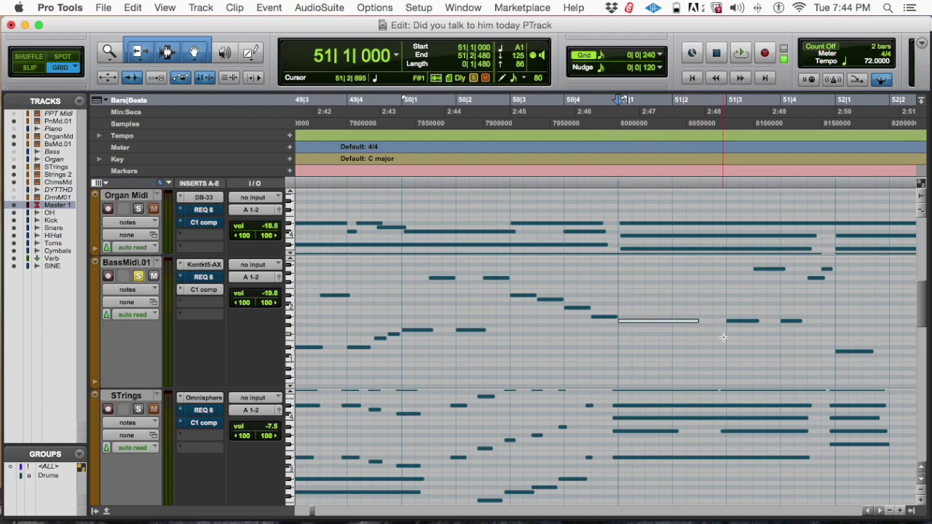
click(563, 343)
key(space)
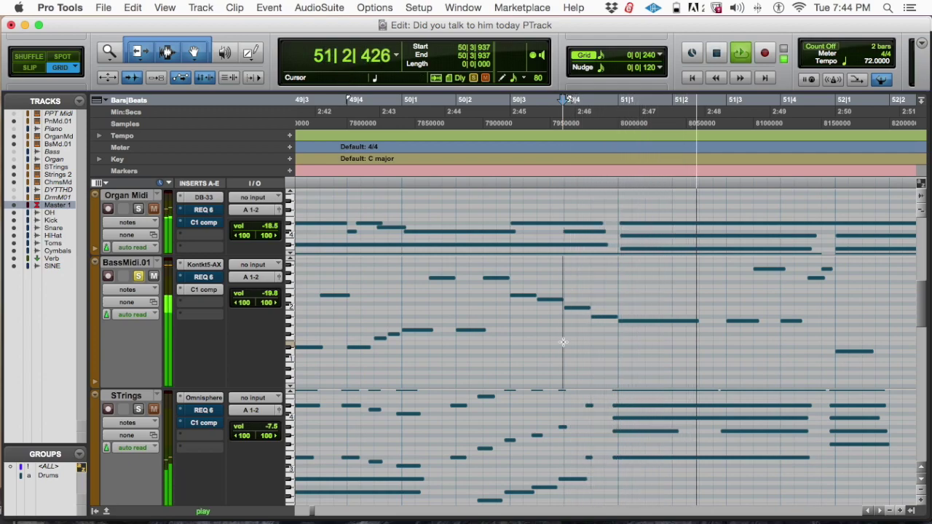
key(space)
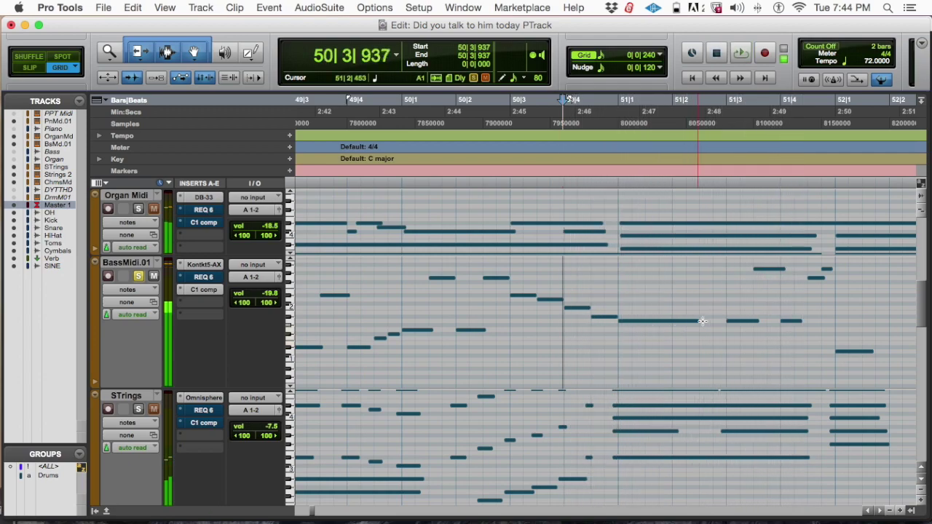
drag(698, 320, 727, 317)
click(494, 338)
key(space)
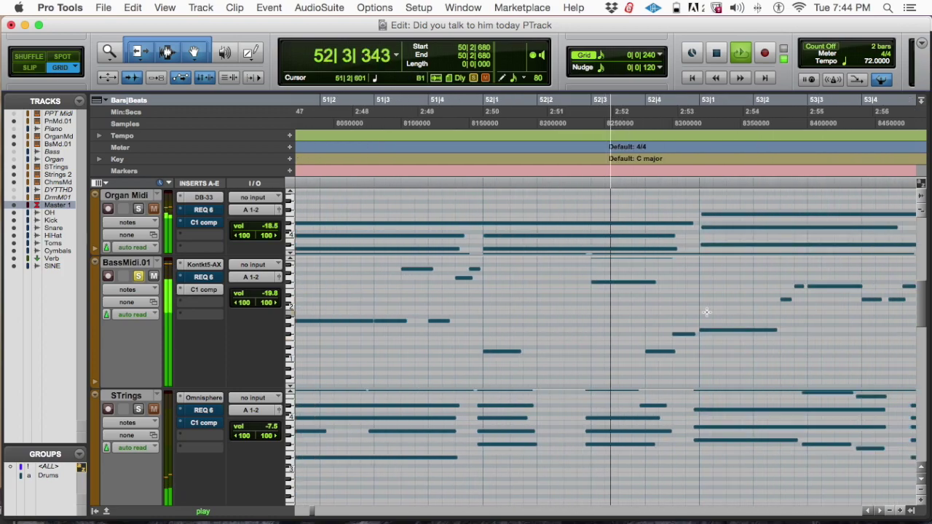
key(space)
- Solo the Kick together with the bass and play both from 49|4|480
key(super+equal)
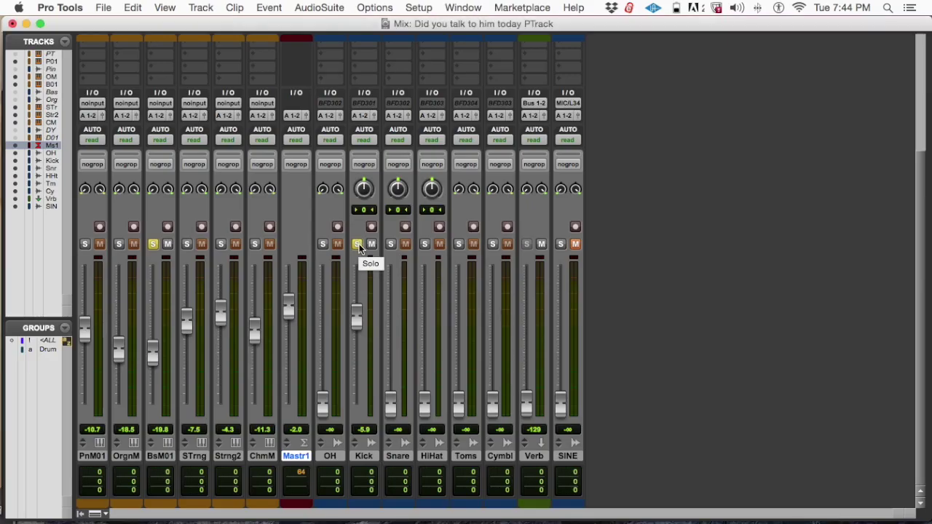
key(super+equal)
key(super+bracketleft)
key(super+bracketleft)
key(super+bracketleft)
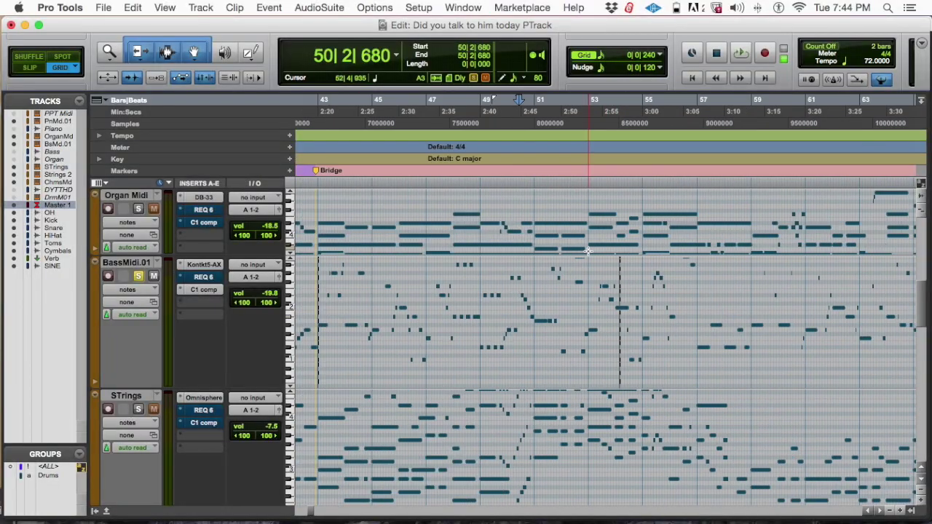
scroll(553, 284, left, 3)
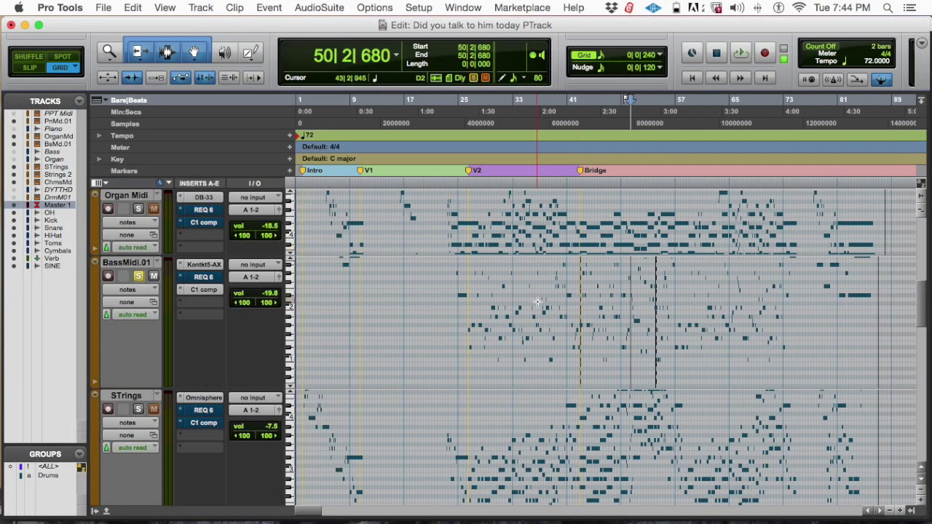
scroll(538, 301, right, 10)
scroll(514, 112, left, 6)
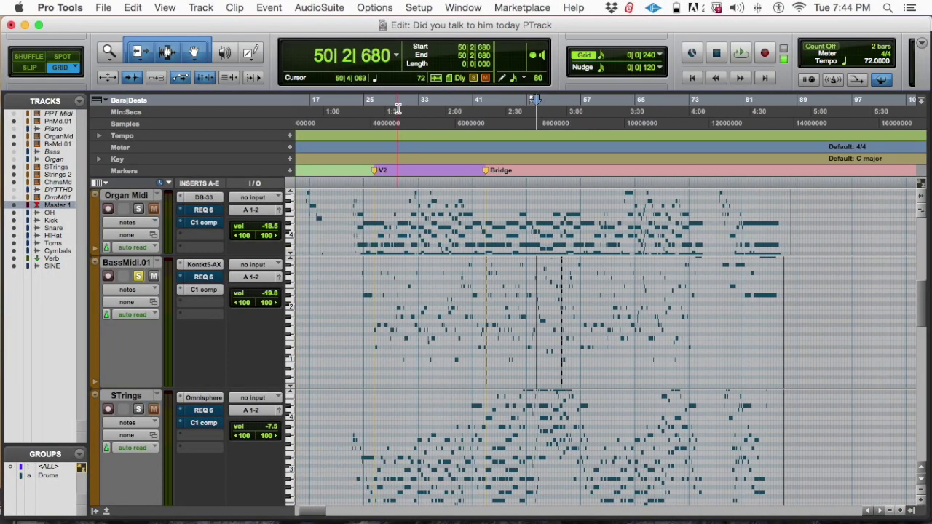
click(530, 109)
key(space)
- Raise the Kick fader to -5.4 dB and clear the solos on the kick and bass
key(super+equal)
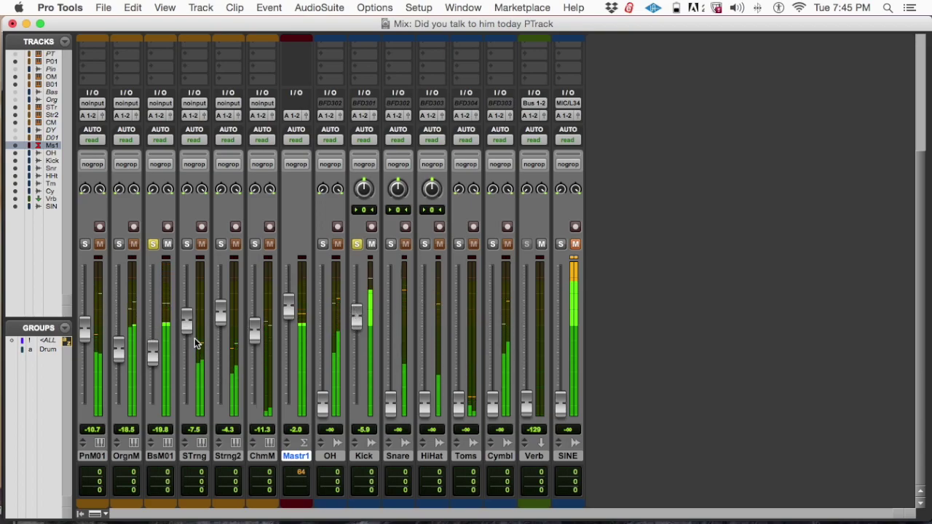
mouse_move(360, 321)
mouse_down()
mouse_move(356, 329)
mouse_move(359, 316)
mouse_up()
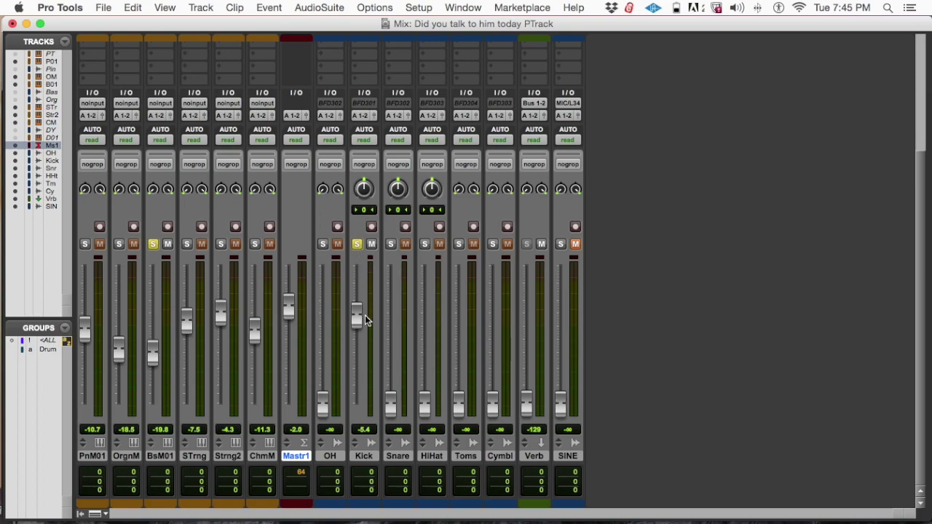
click(357, 246)
super+click(357, 246)
click(356, 246)
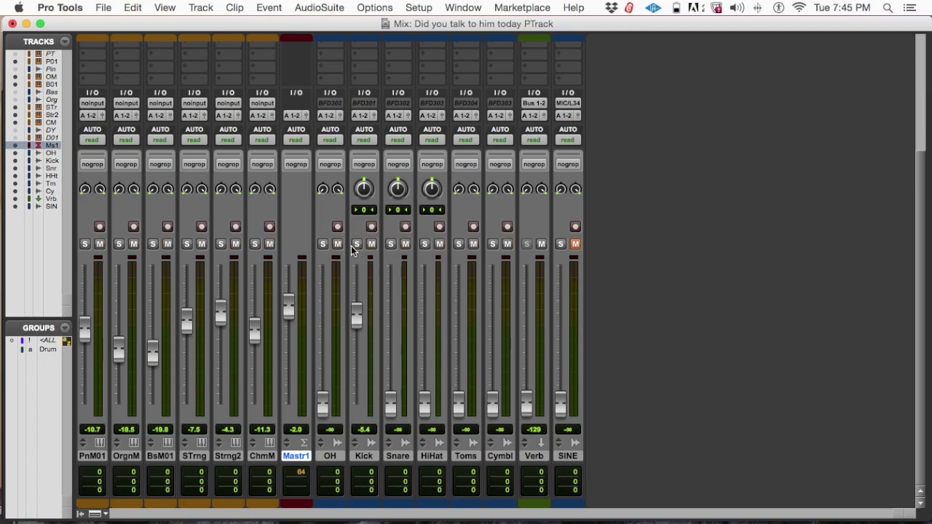
- Raise the Snare fader to +1.9 dB during full-mix playback, replaying from 42|3|720 and checking the snare in solo
key(space)
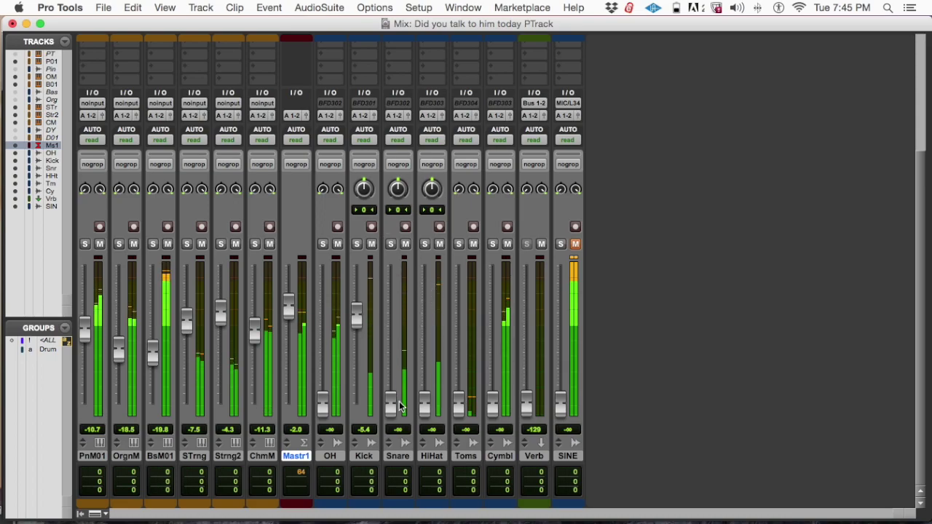
drag(393, 406, 397, 297)
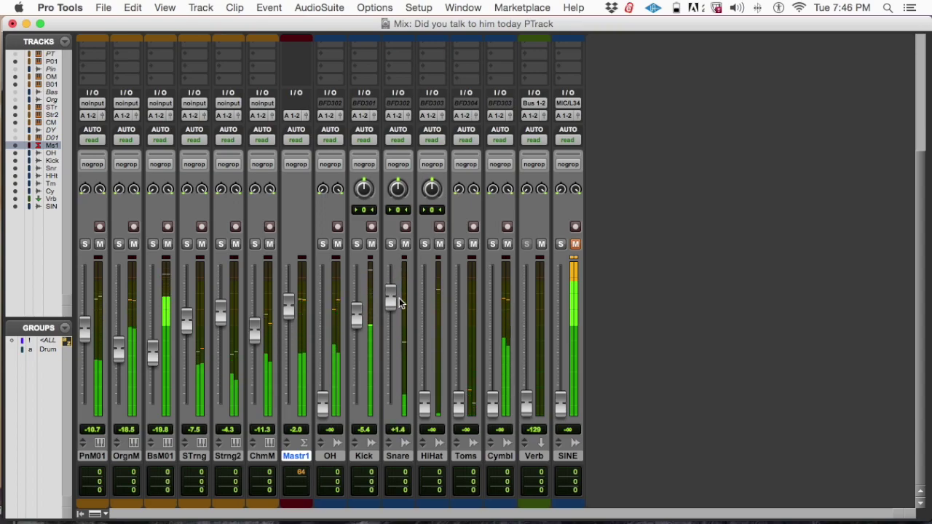
key(super+equal)
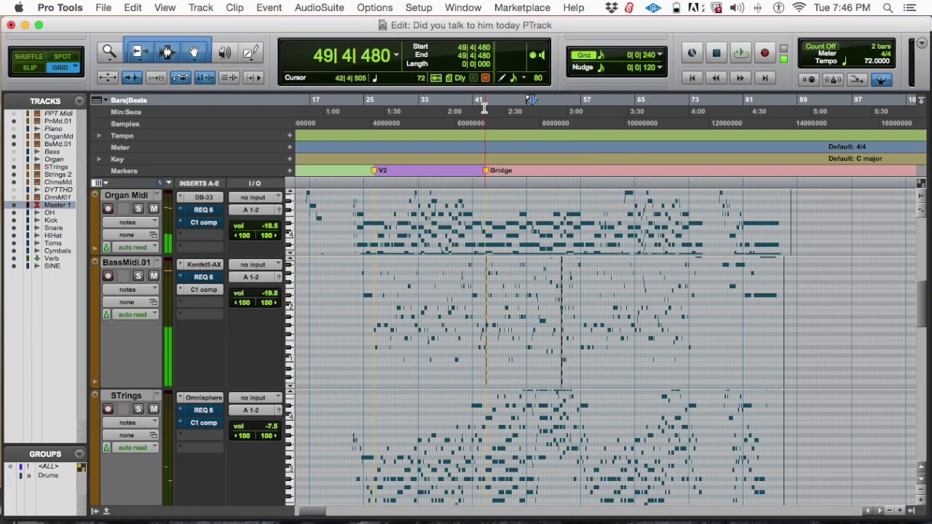
click(484, 109)
key(super+equal)
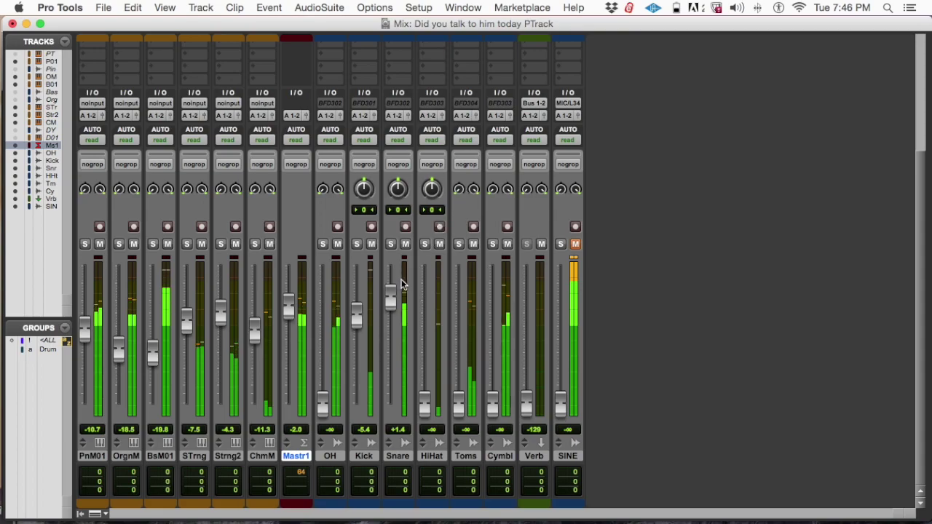
mouse_move(397, 292)
mouse_down()
mouse_move(392, 301)
mouse_move(394, 290)
mouse_up()
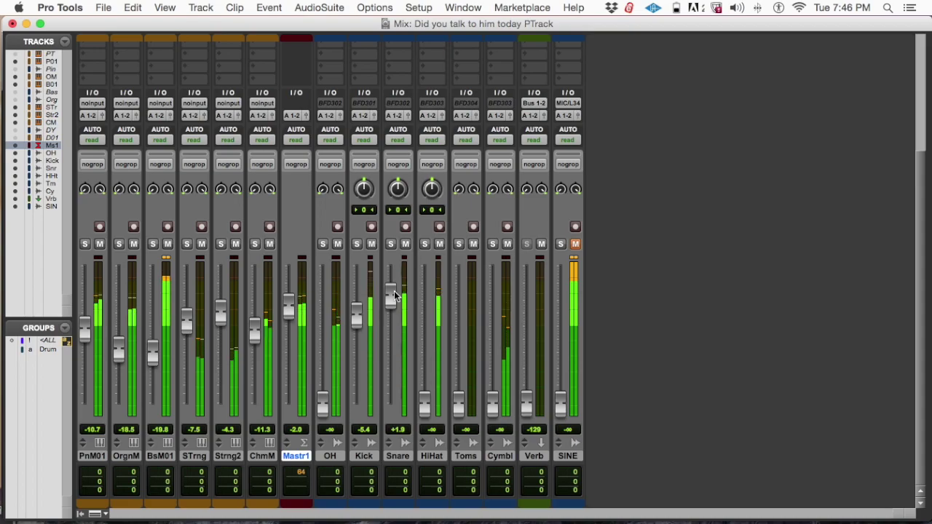
click(392, 245)
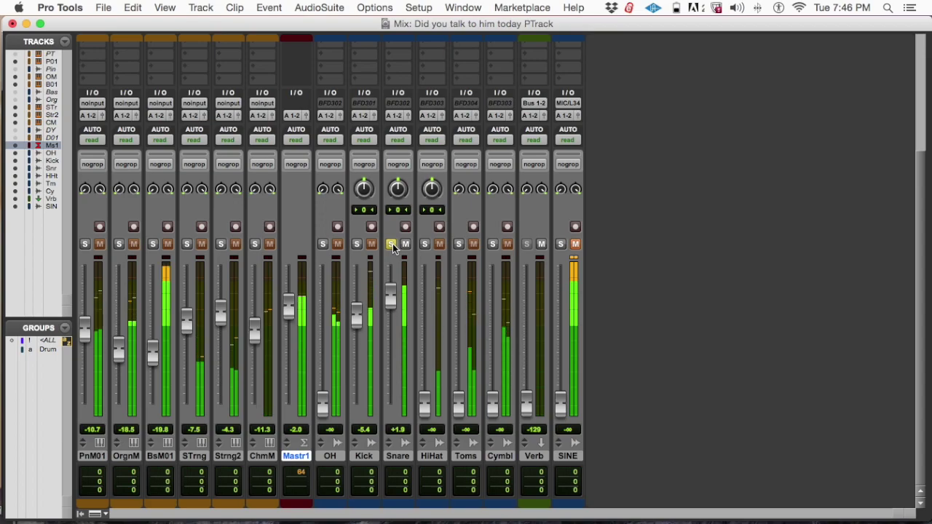
click(391, 244)
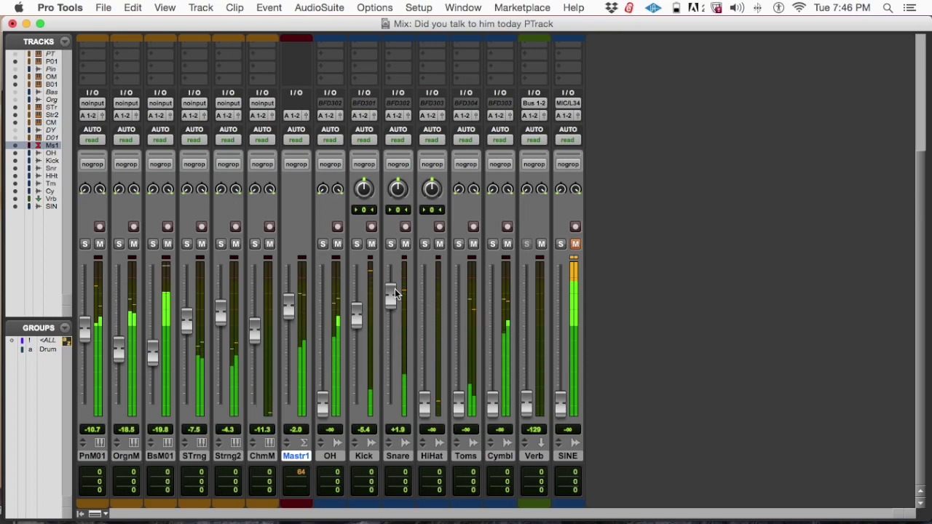
- Check the HiHat in solo and raise its fader to -12.9 dB in the full mix
click(426, 245)
click(425, 245)
drag(423, 403, 430, 336)
- Set the playback start to 49|1|720 within the bridge in the Edit window
key(super+equal)
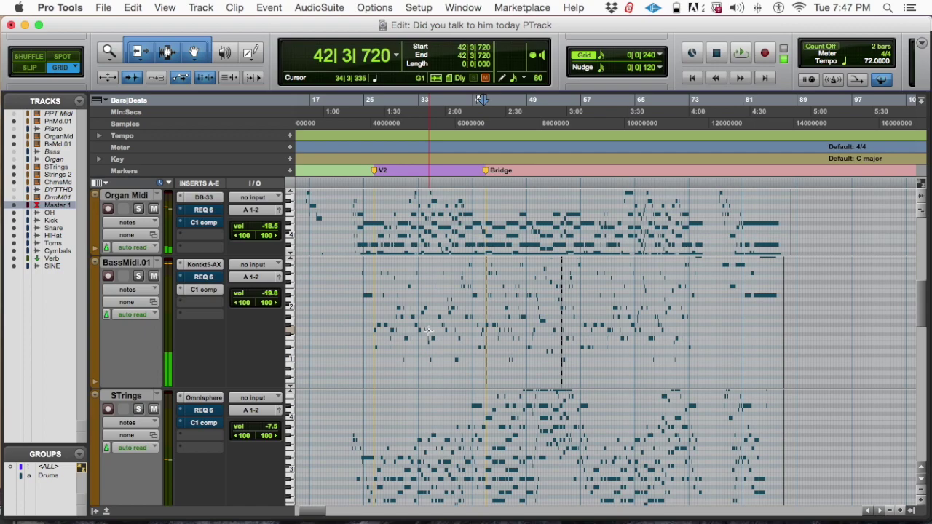
key(super+bracketright)
key(super+bracketright)
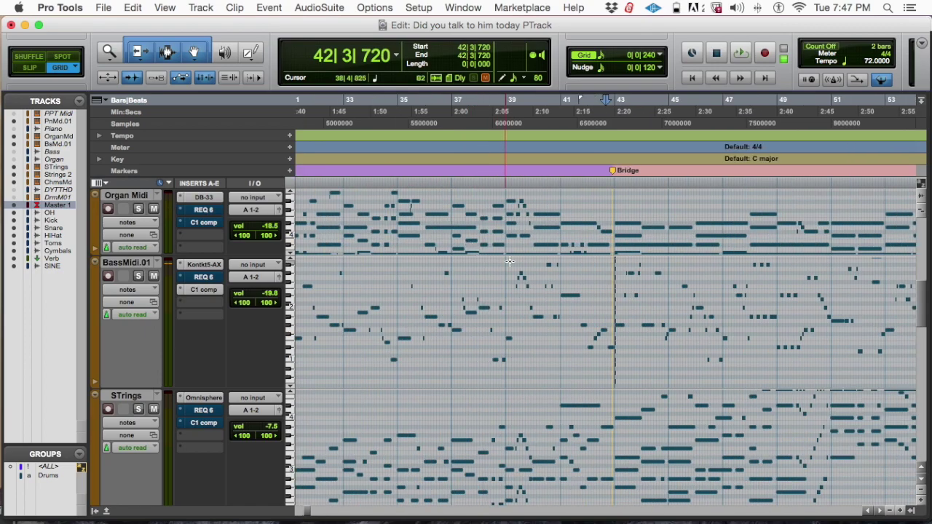
click(770, 118)
click(782, 117)
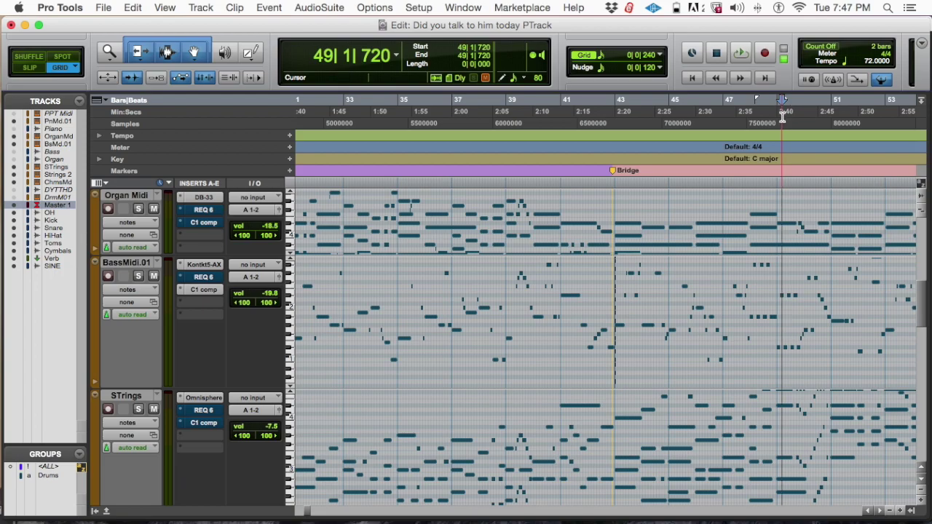
- Examine the Snare, HiHat, Toms and Cymbals waveforms around bar 49 and across the surrounding bridge
scroll(923, 318, down, 5)
scroll(923, 321, down, 15)
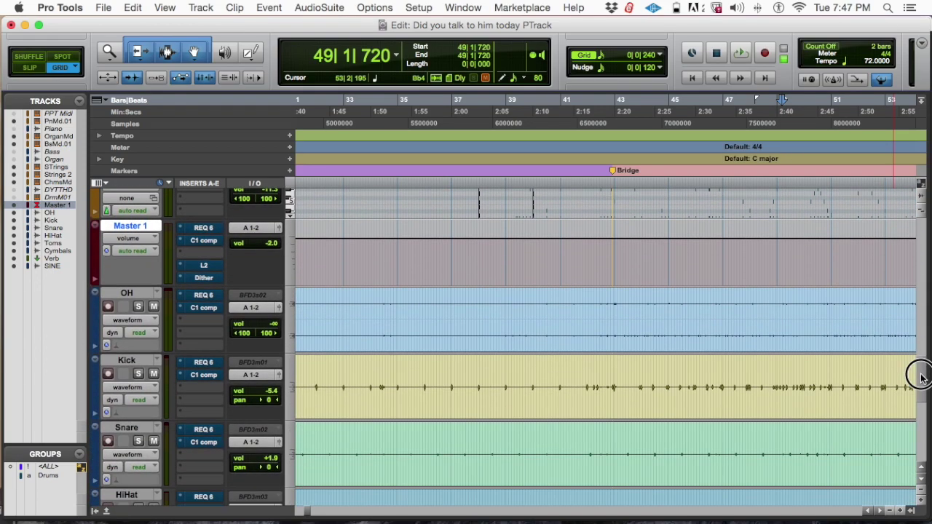
scroll(919, 385, down, 10)
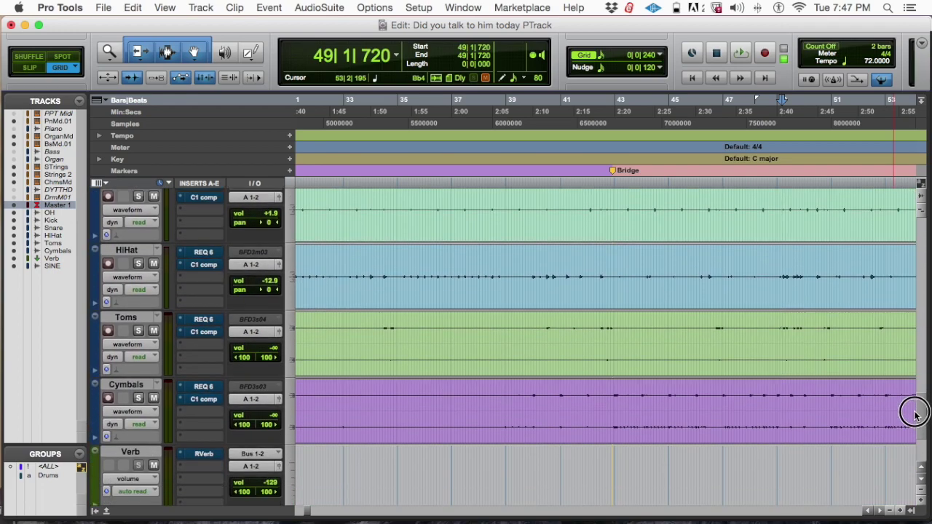
key(super+bracketright)
key(super+bracketright)
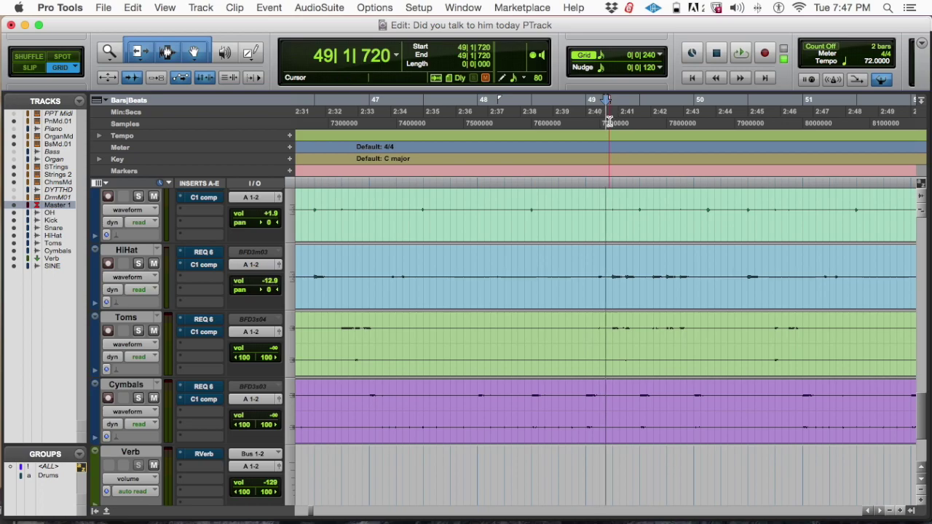
key(super+bracketleft)
key(super+bracketleft)
key(super+bracketleft)
key(super+bracketleft)
key(super+bracketleft)
key(super+bracketright)
key(super+bracketright)
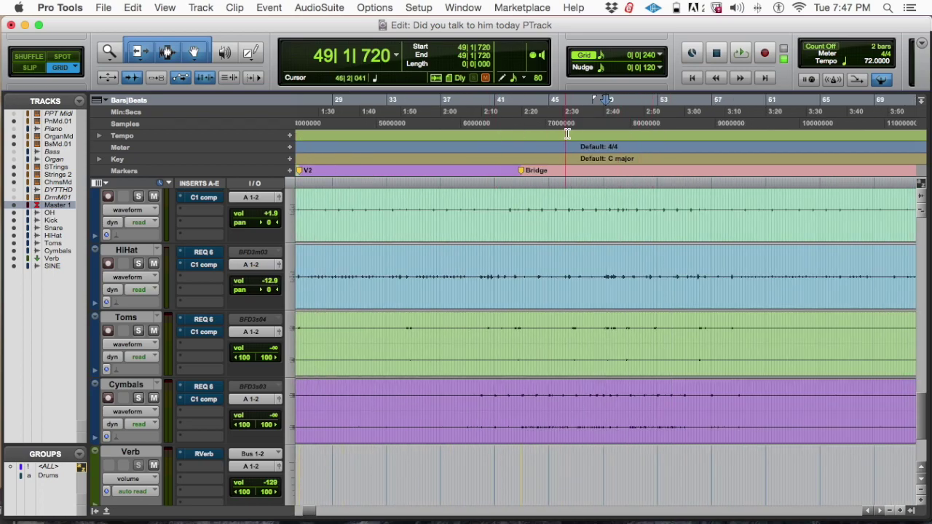
- Select the HiHat passage from 49|1|480 to 50|1|720
key(space)
key(super+bracketright)
key(super+bracketright)
key(super+bracketright)
key(super+bracketright)
key(space)
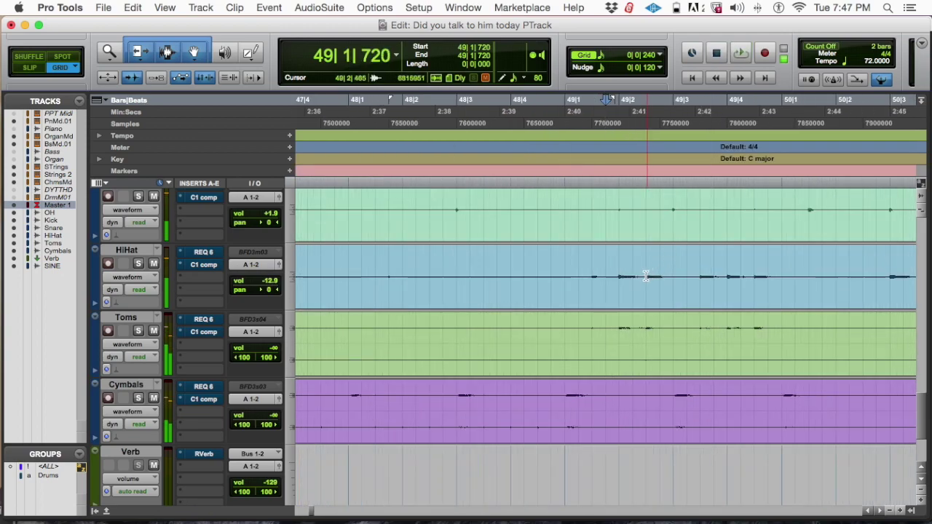
click(591, 263)
drag(598, 262, 817, 265)
- Examine the HiHat passage in bar 49 alongside the other drum waveforms across the surrounding bridge
key(super+bracketleft)
key(super+bracketleft)
scroll(786, 266, up, 10)
scroll(785, 266, right, 5)
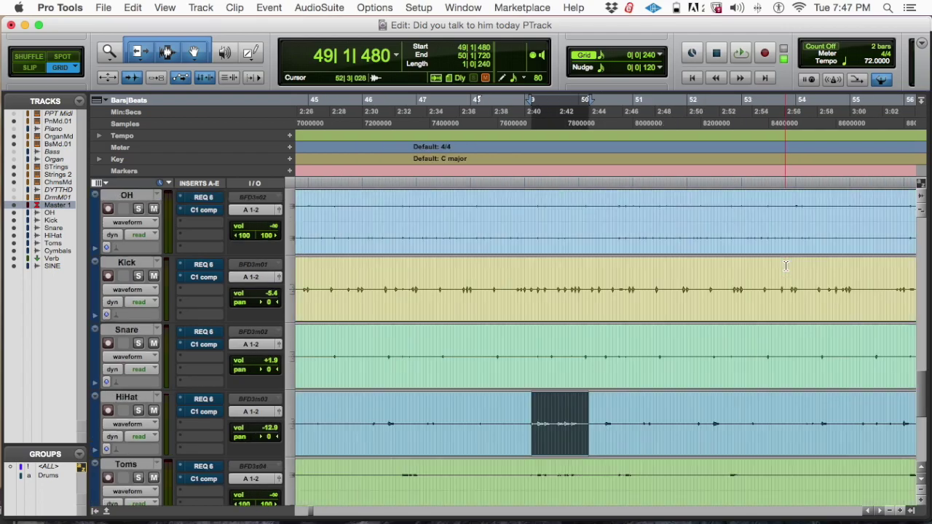
drag(926, 275, 884, 436)
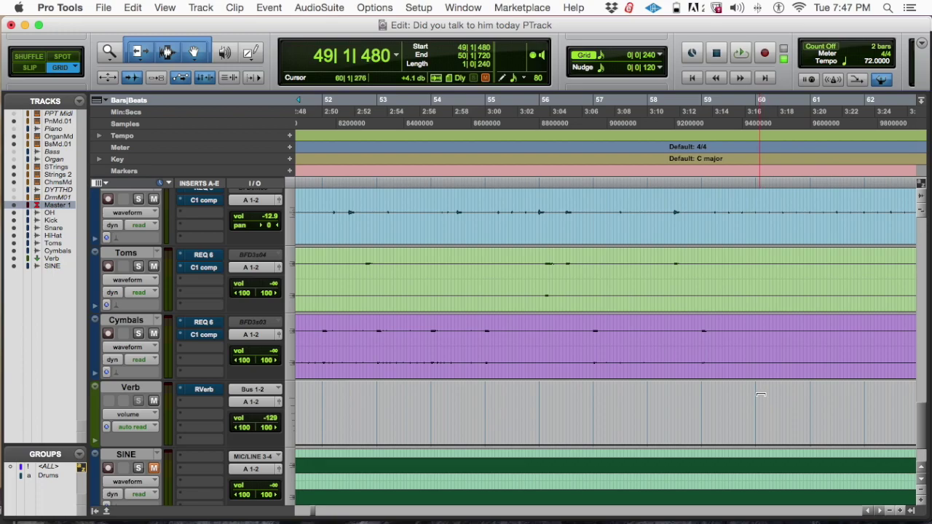
drag(926, 433, 918, 402)
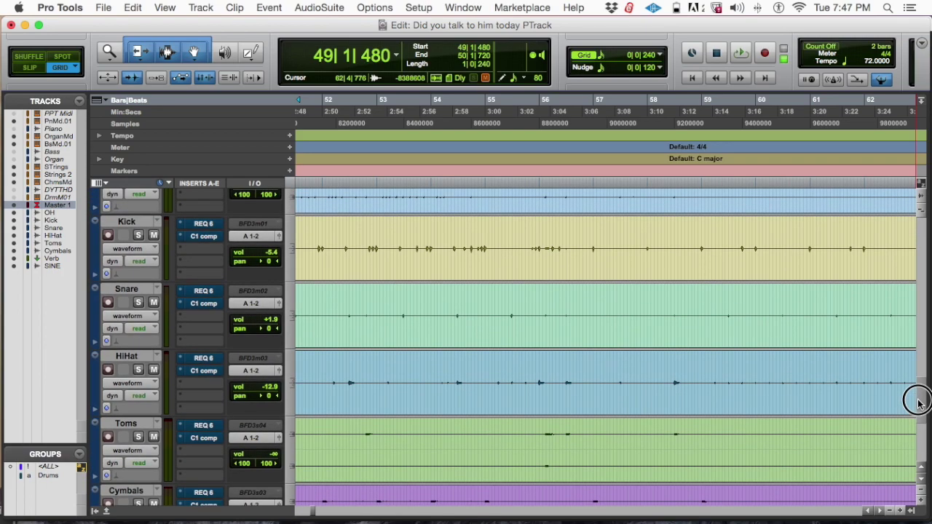
scroll(659, 339, left, 5)
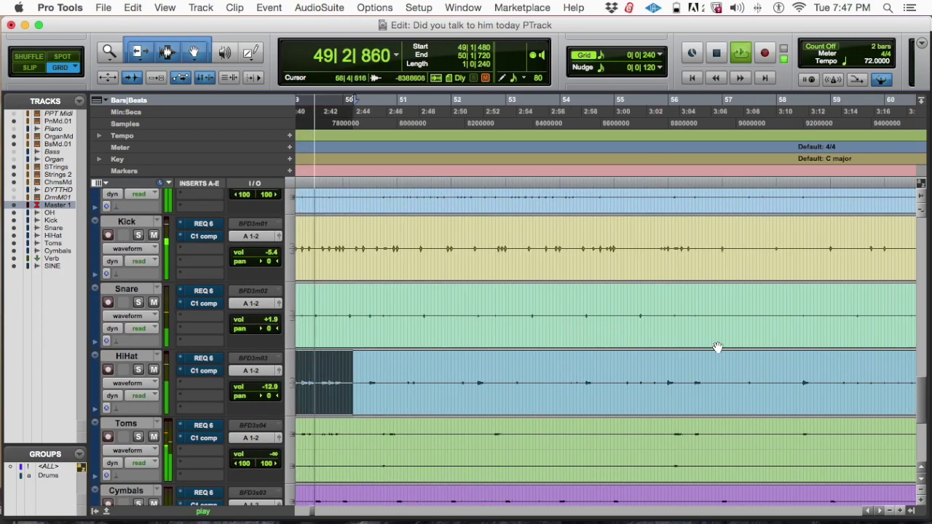
scroll(771, 384, left, 5)
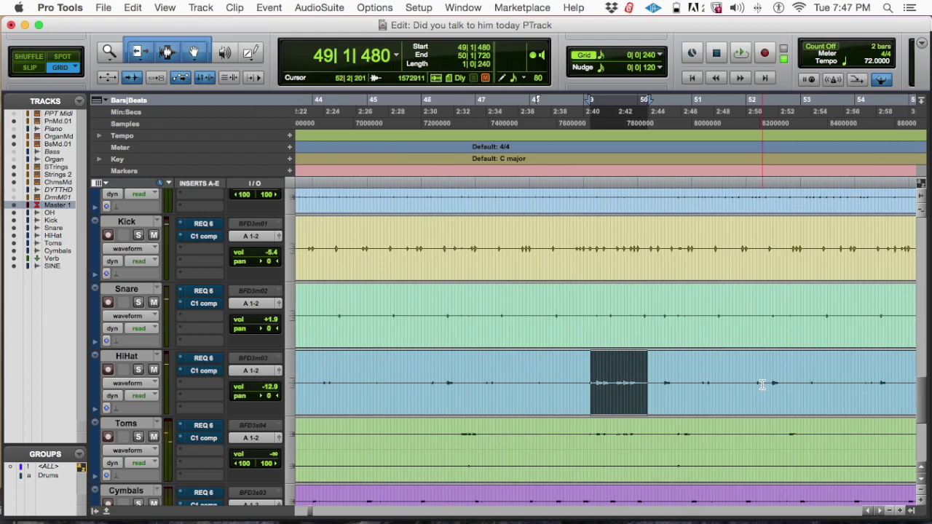
key(super+bracketright)
key(super+bracketright)
key(super+bracketleft)
key(super+bracketleft)
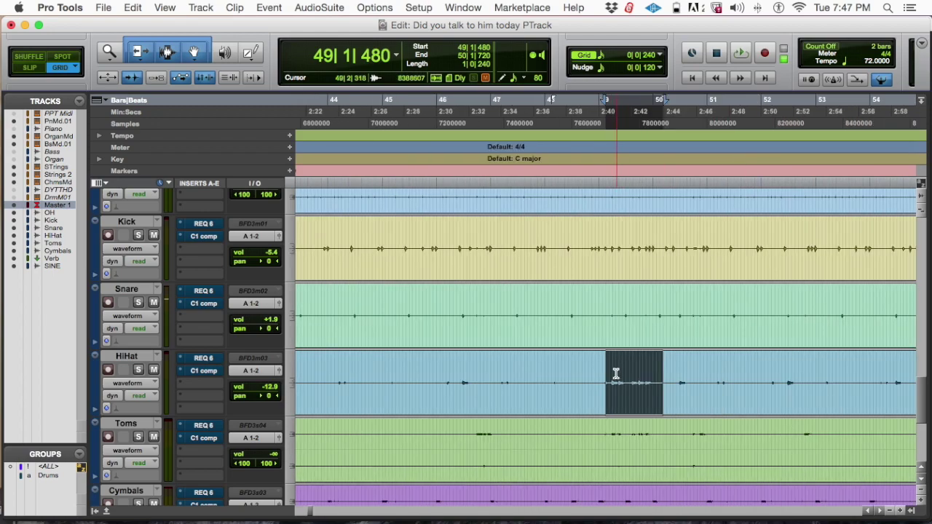
key(super+bracketright)
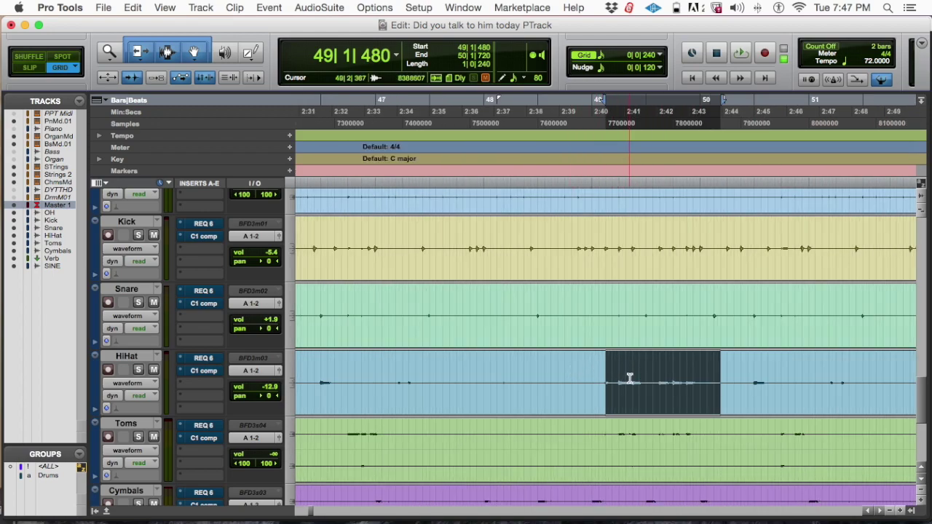
- Select the single HiHat hit from 49|1|480 to 49|1|720
click(591, 375)
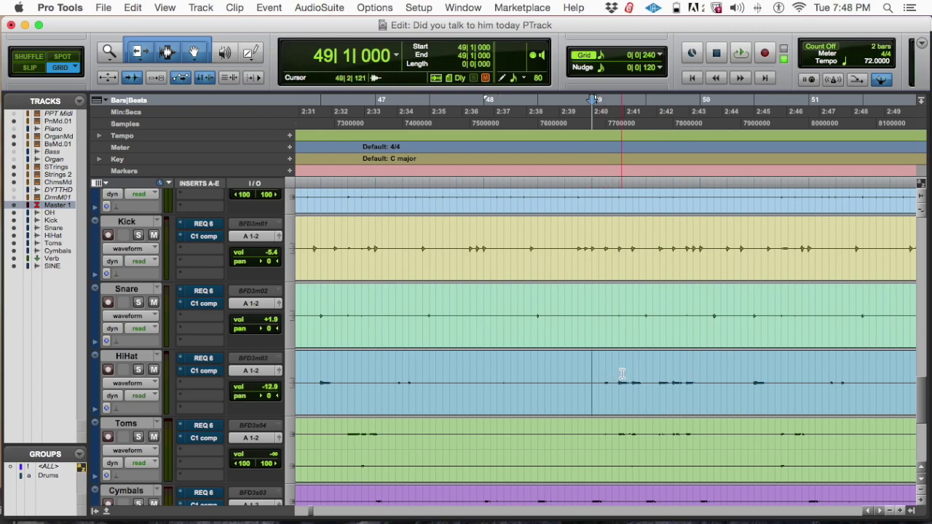
click(616, 372)
key(super+bracketright)
key(super+bracketright)
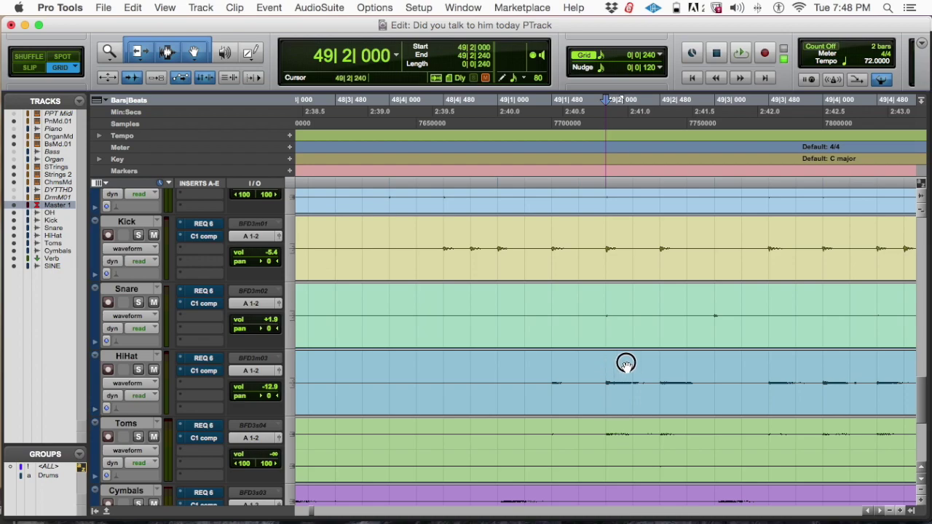
drag(621, 364, 638, 364)
drag(551, 366, 571, 364)
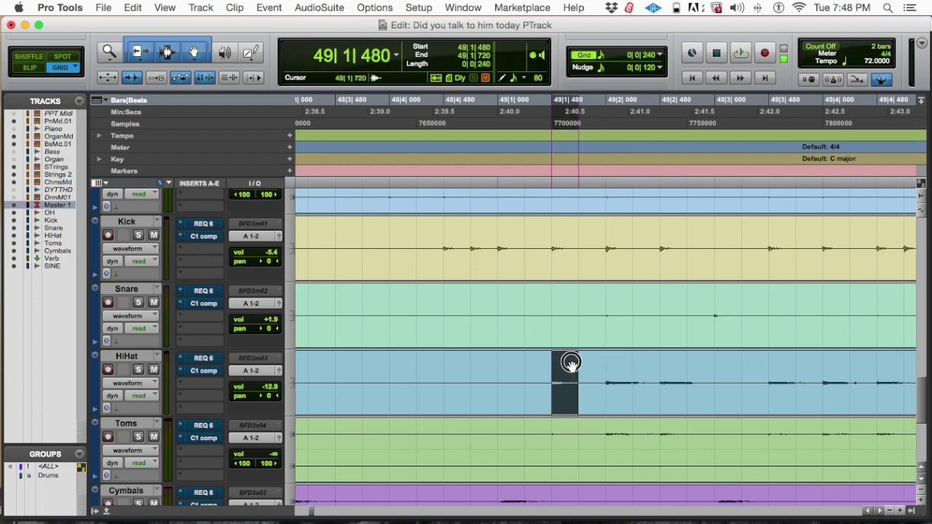
double_click(557, 365)
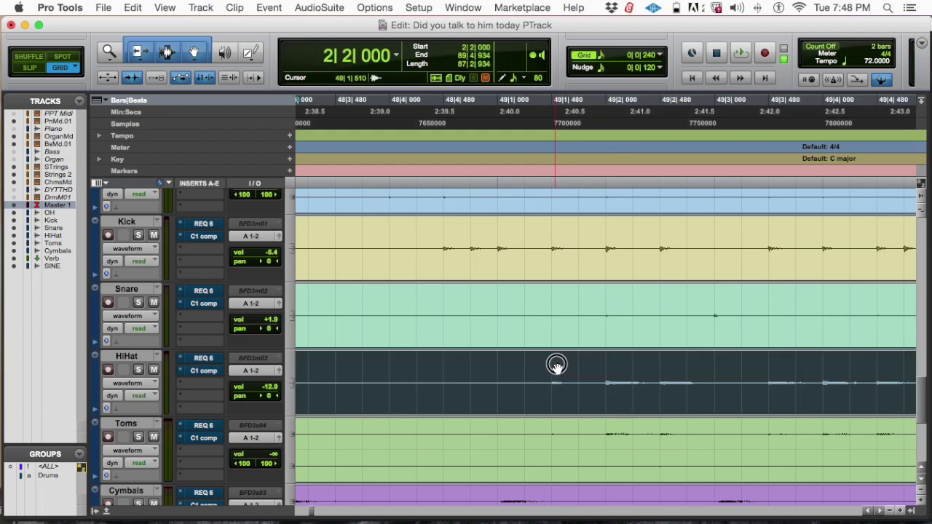
drag(558, 366, 569, 366)
- Select the next HiHat hit from 49|2|000 to 49|2|240
click(609, 366)
double_click(631, 366)
click(604, 364)
drag(604, 364, 633, 365)
key(r)
key(r)
key(r)
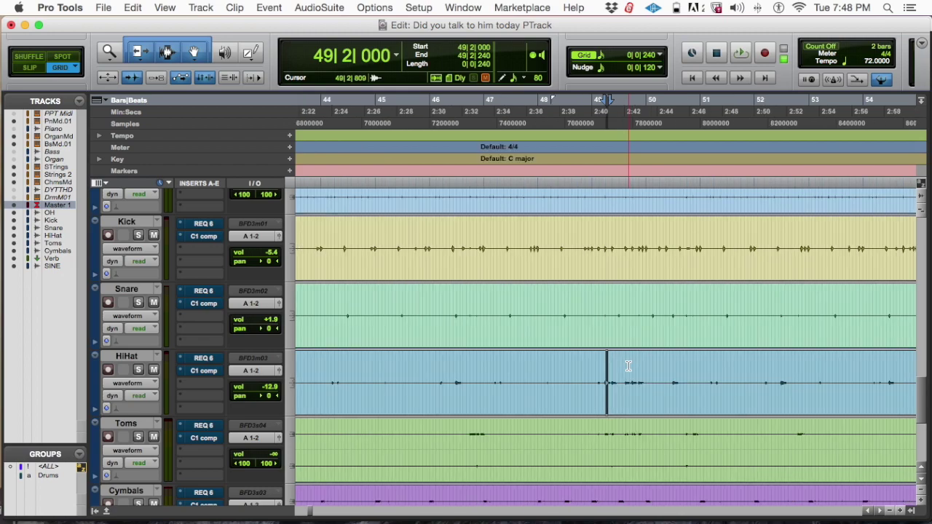
- Select the HiHat passage from 49|1|480 to 50|1|480 and loop it in playback
click(606, 366)
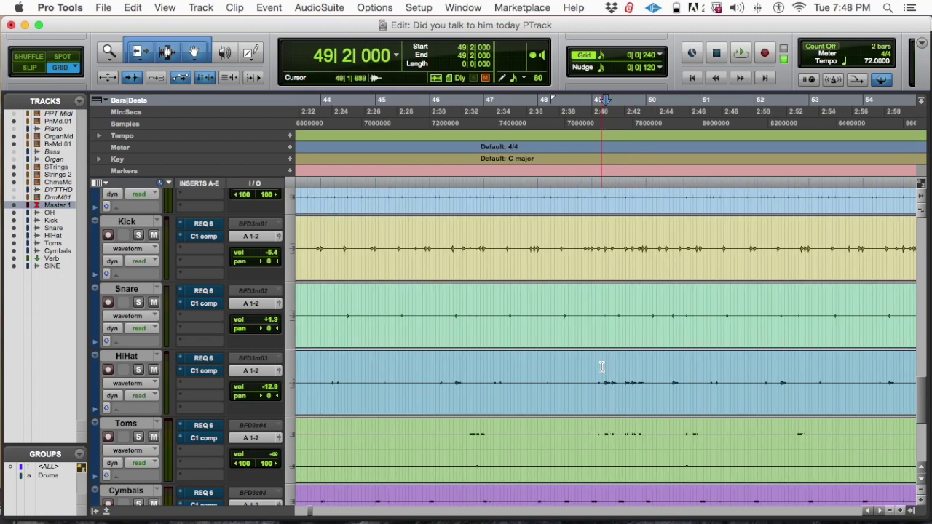
drag(599, 366, 651, 367)
key(space)
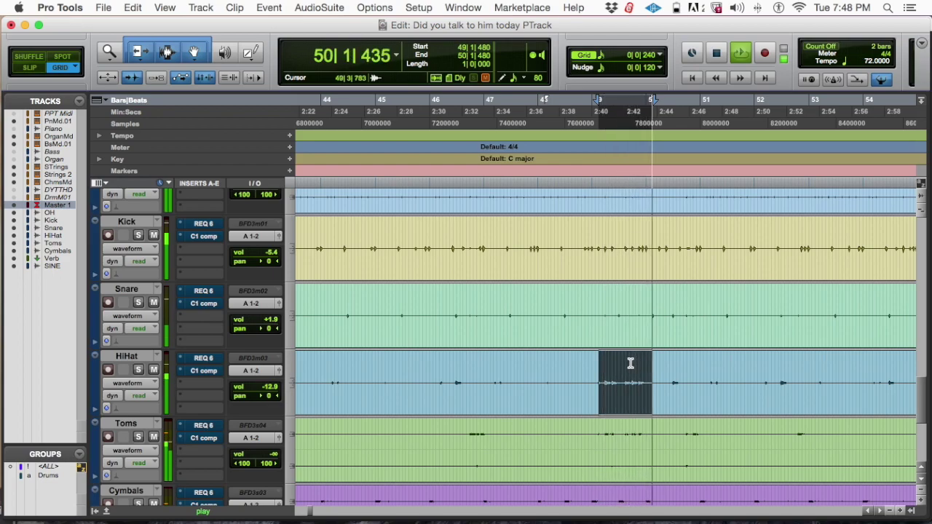
key(space)
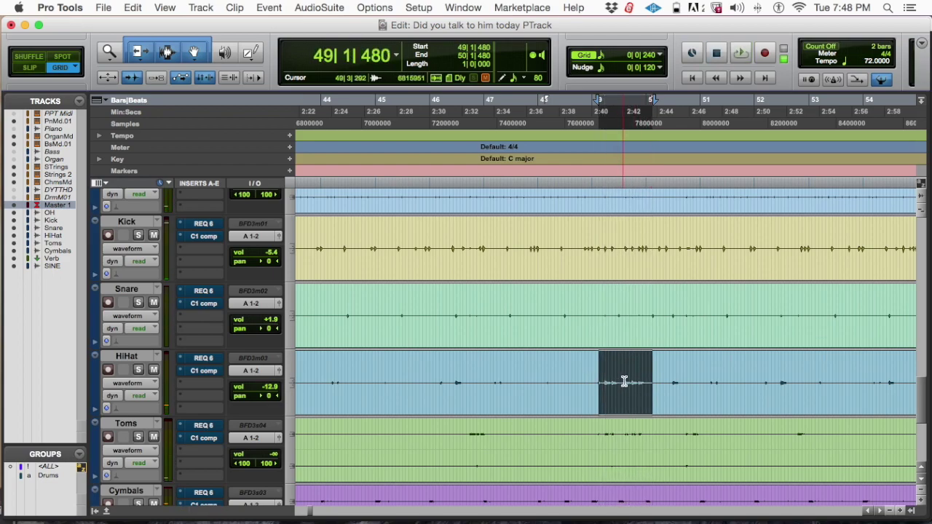
- Lower the HiHat fader all the way to -∞ in the Mix window and save the session
key(super+equal)
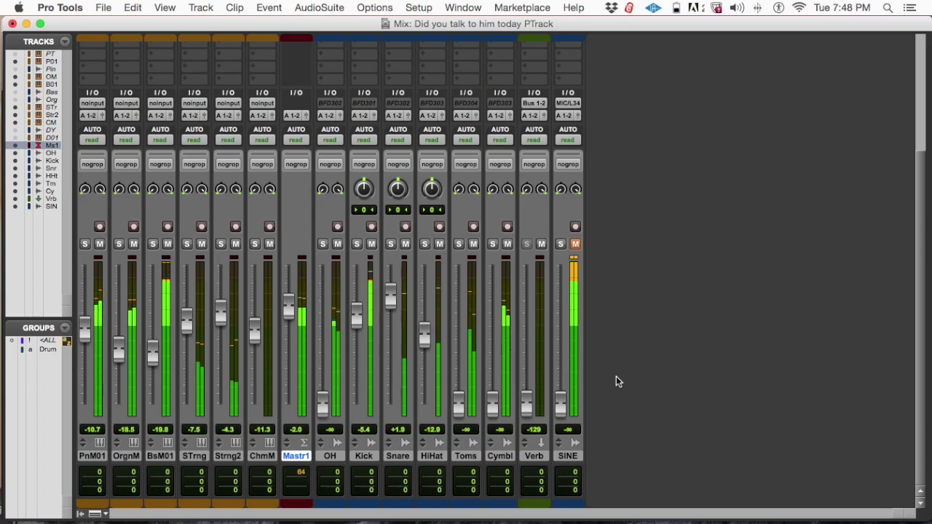
drag(426, 335, 421, 422)
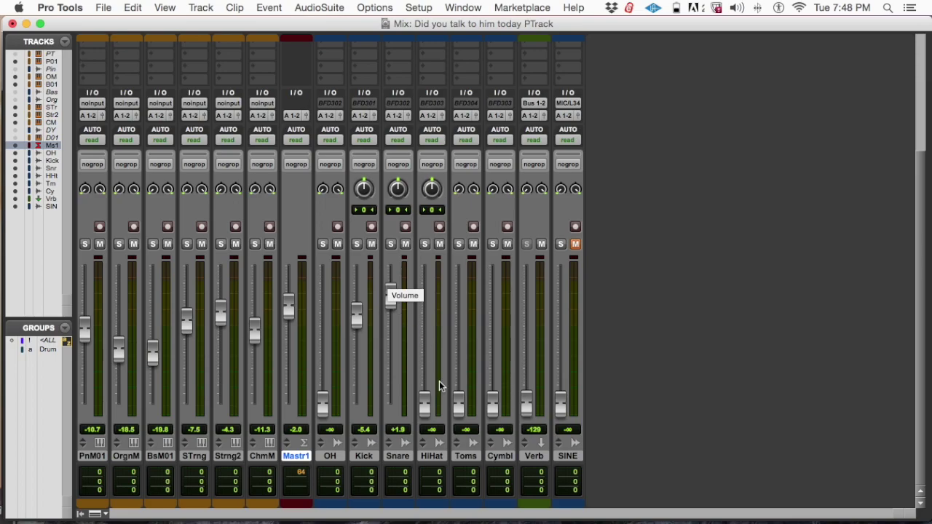
scroll(425, 325, up, 2)
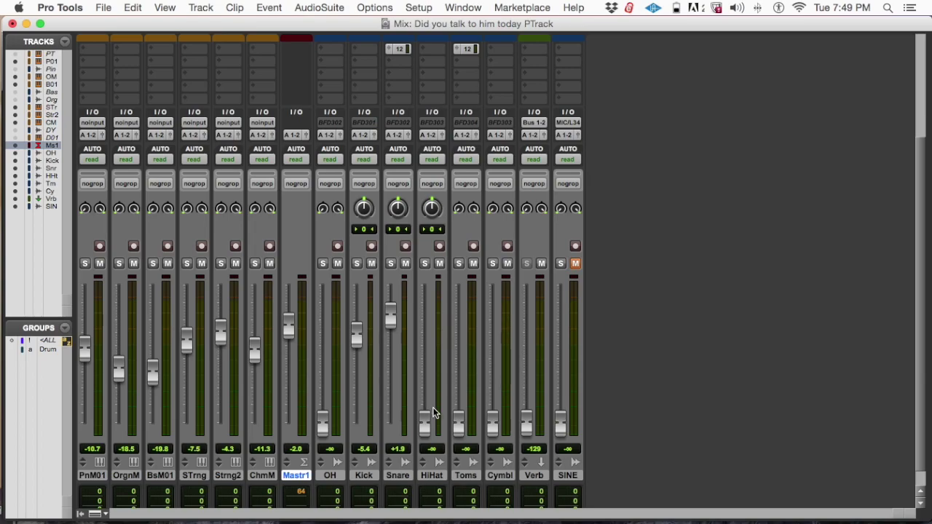
key(super+s)
- Raise the HiHat fader to -22.6 dB during playback of the full mix and save the session
key(space)
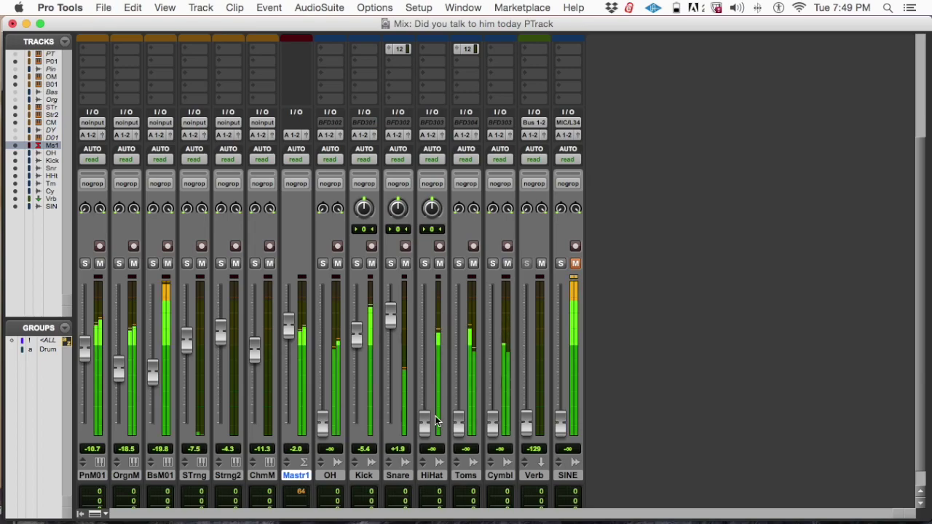
drag(430, 423, 442, 375)
key(space)
key(super+s)
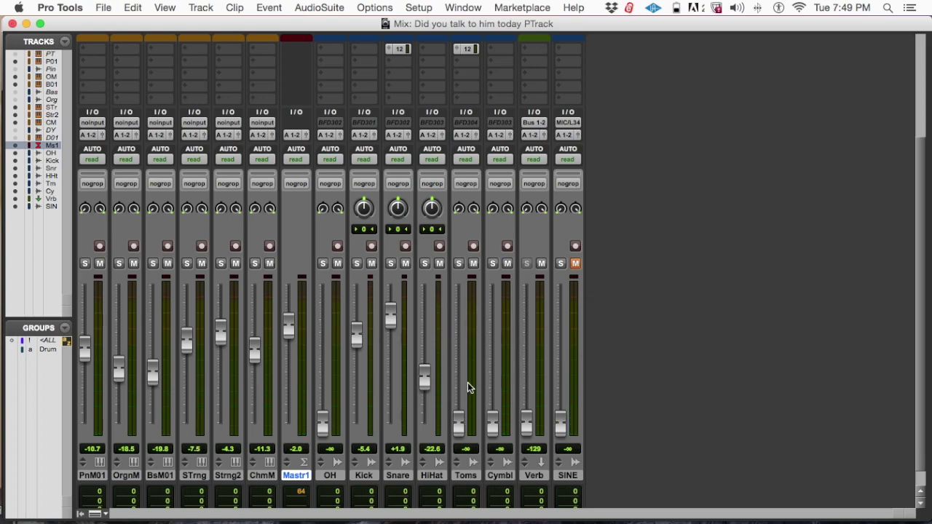
scroll(436, 383, up, 3)
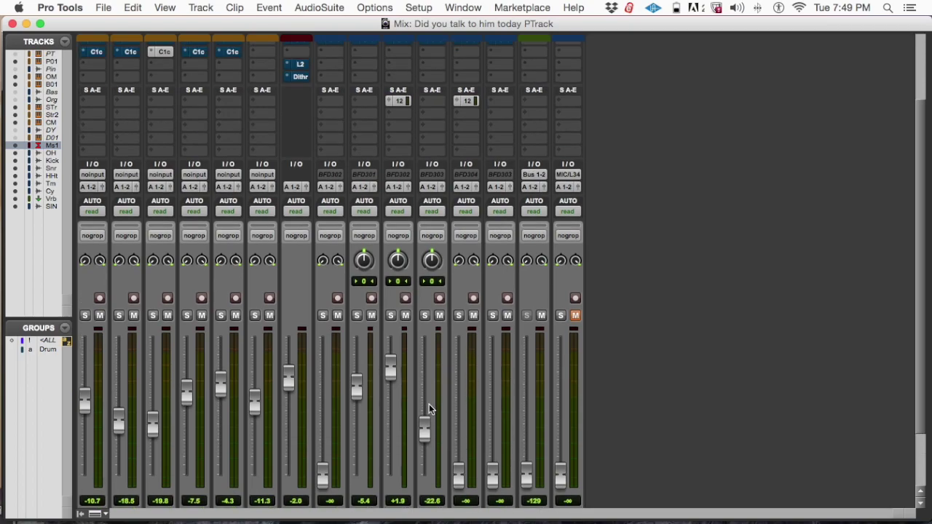
scroll(429, 404, down, 3)
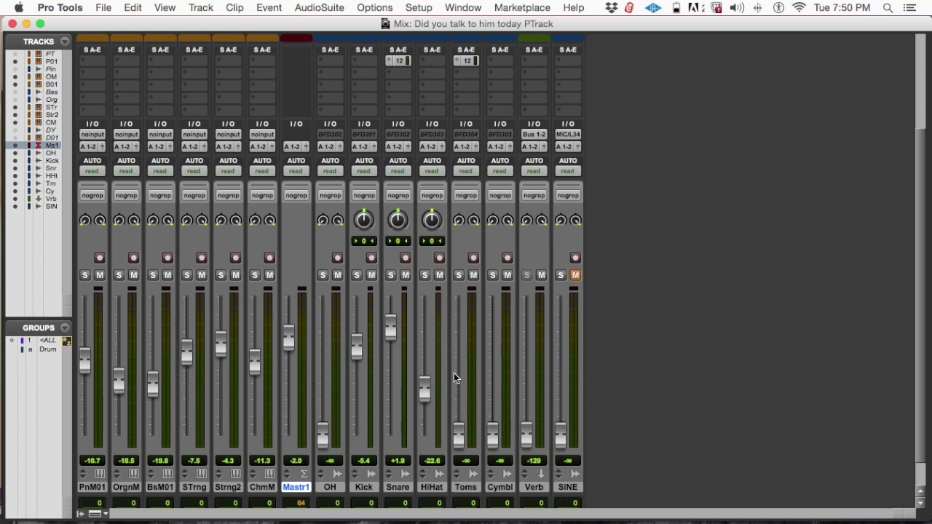
- Return to the Edit window, inspect the selected HiHat passage from 49|1|480 to 50|1|480, and play it
key(super+equal)
key(super+equal)
key(super+equal)
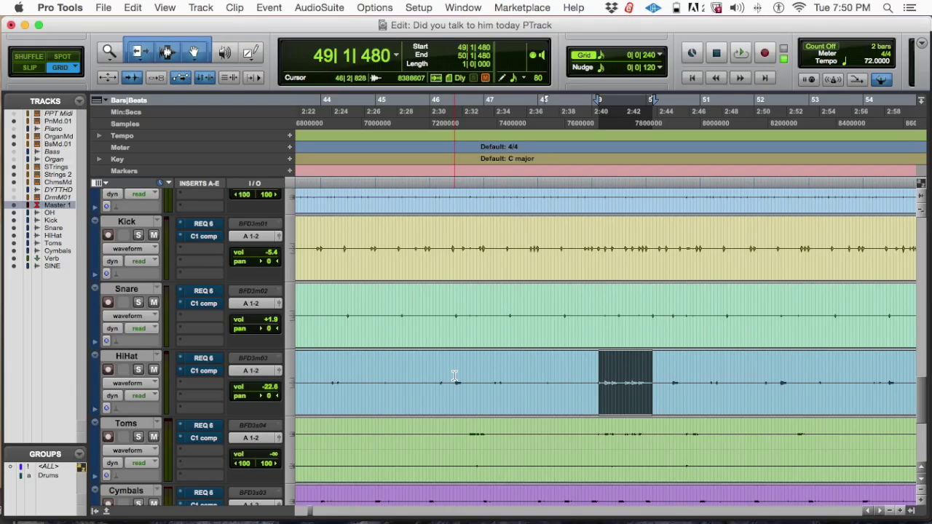
key(super+bracketright)
key(super+bracketright)
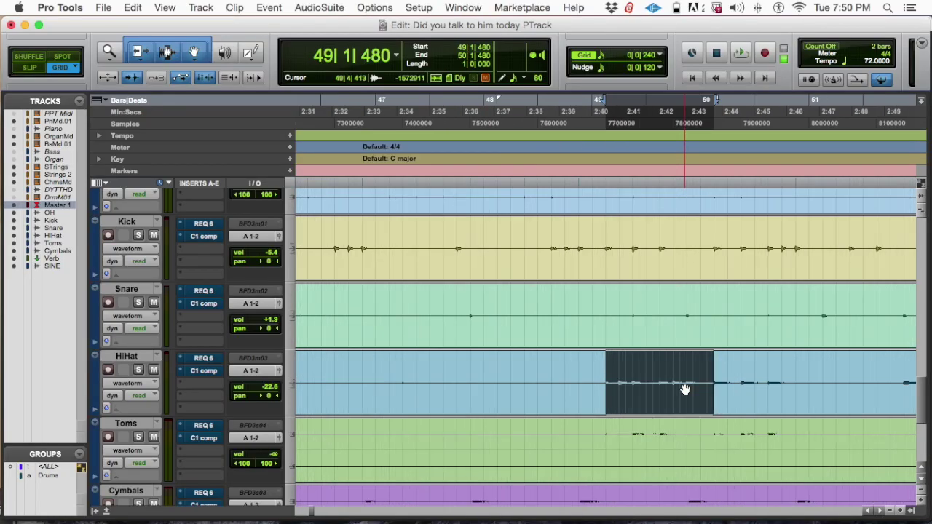
key(super+bracketleft)
key(super+bracketleft)
key(space)
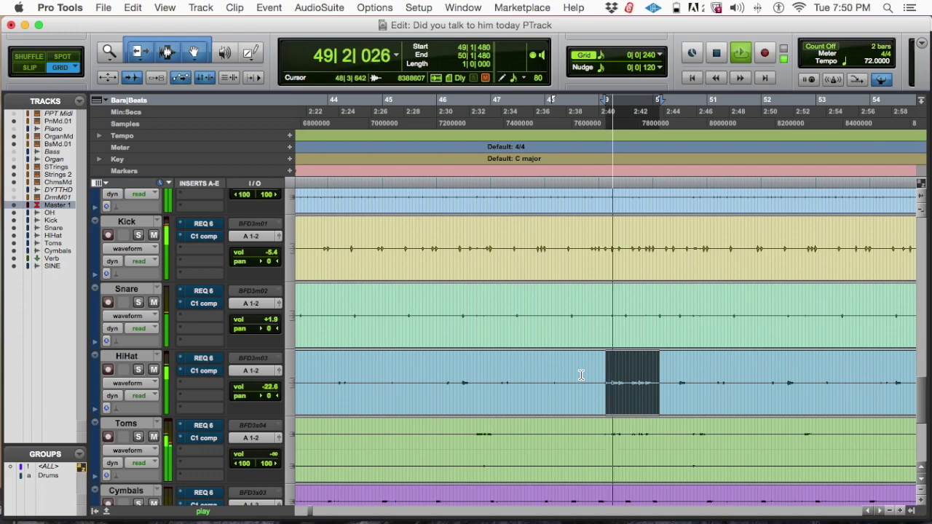
- Raise the Toms fader to -11.3 dB in the Mix window during playback and check the toms in solo
key(super+equal)
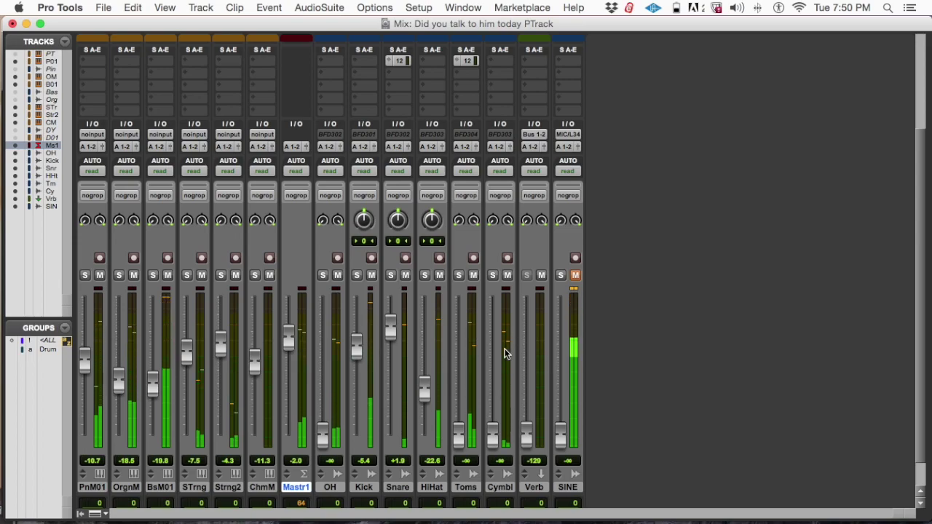
drag(457, 435, 459, 354)
key(shift+s)
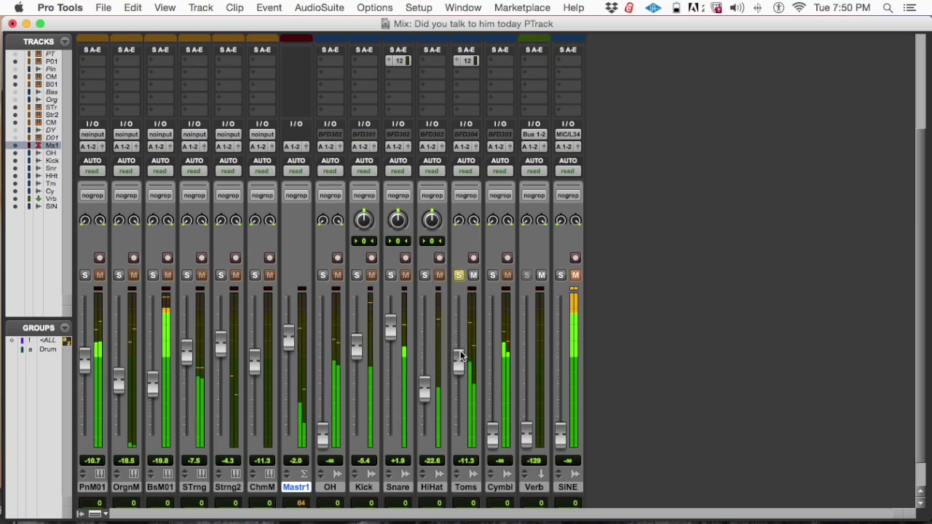
click(458, 276)
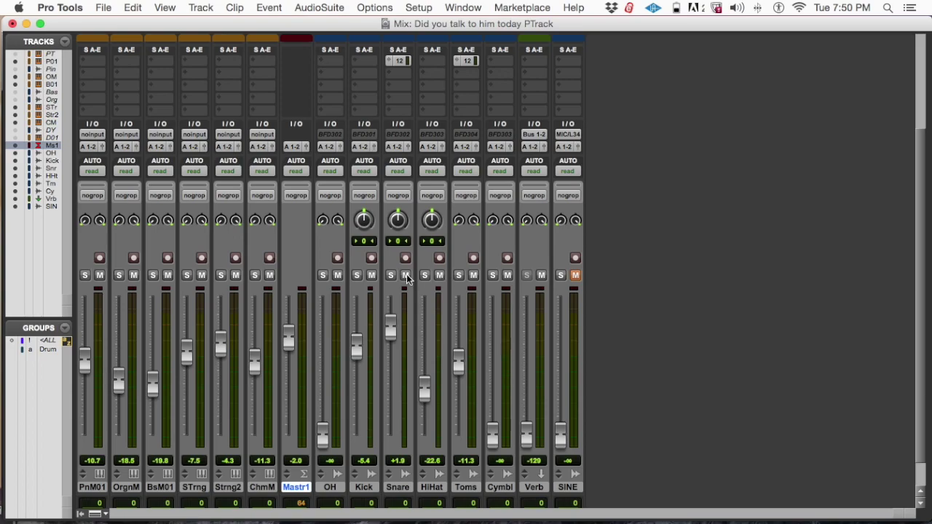
- Audition the Kick, Snare and HiHat tracks one at a time in solo during playback
click(357, 276)
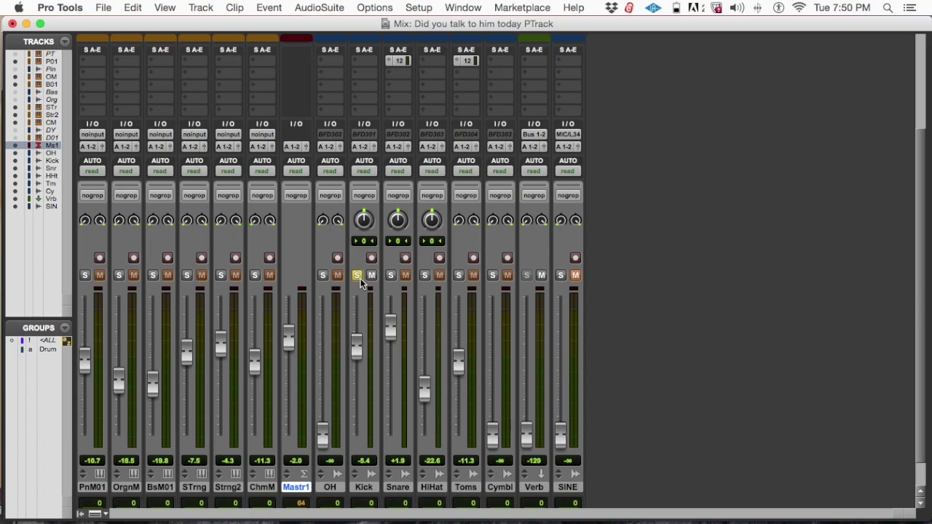
key(space)
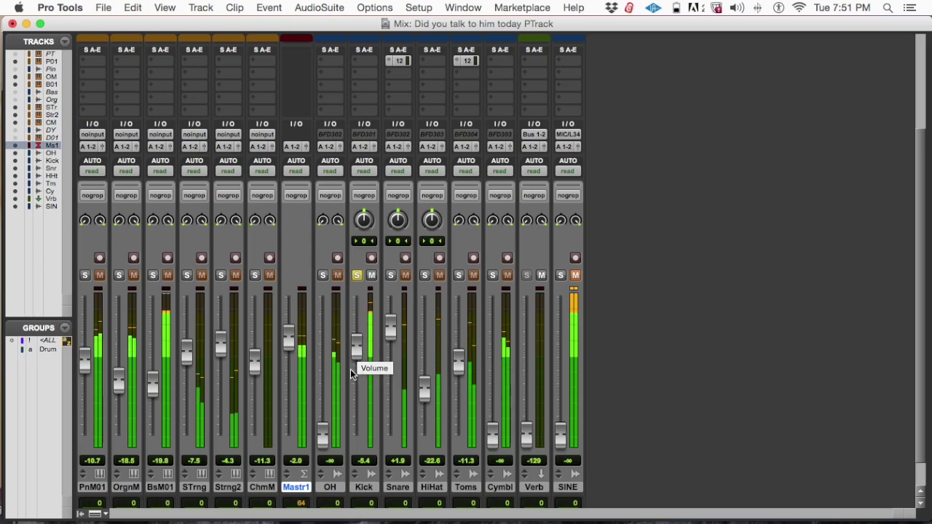
click(356, 275)
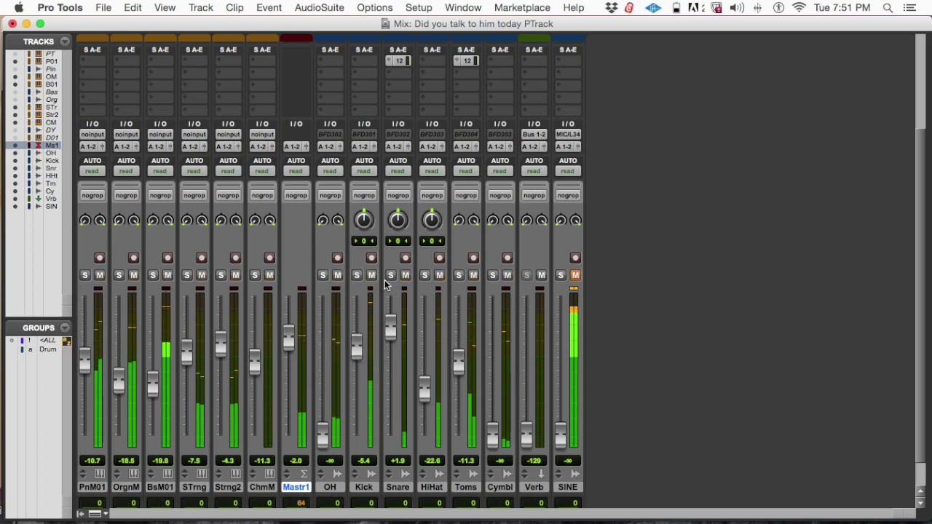
click(391, 275)
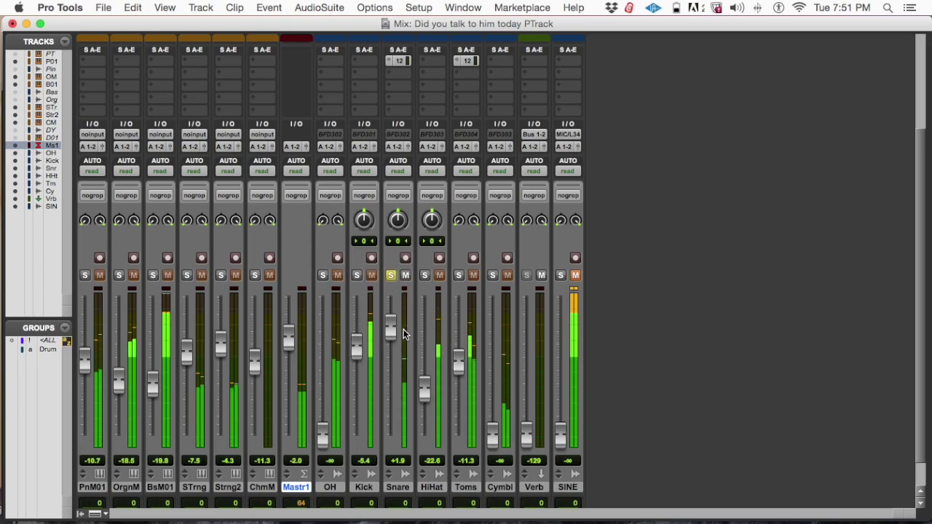
click(391, 275)
click(424, 275)
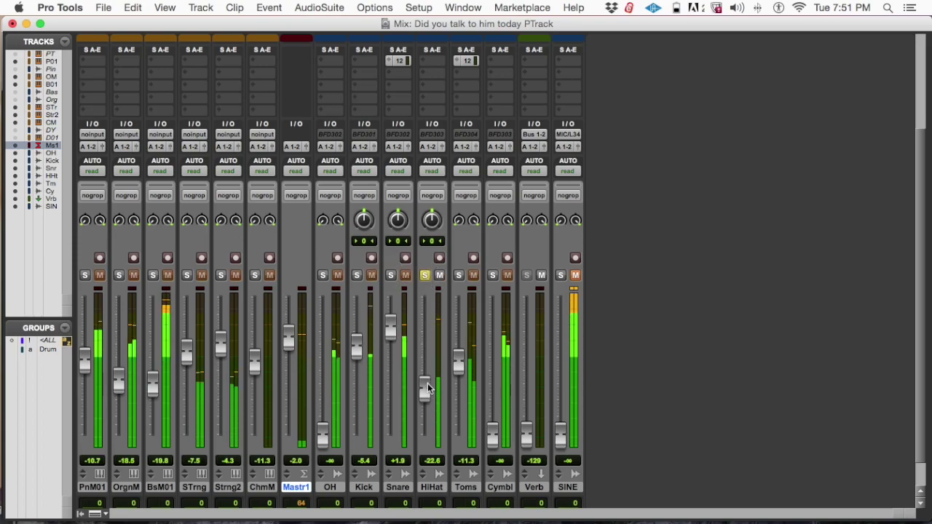
key(space)
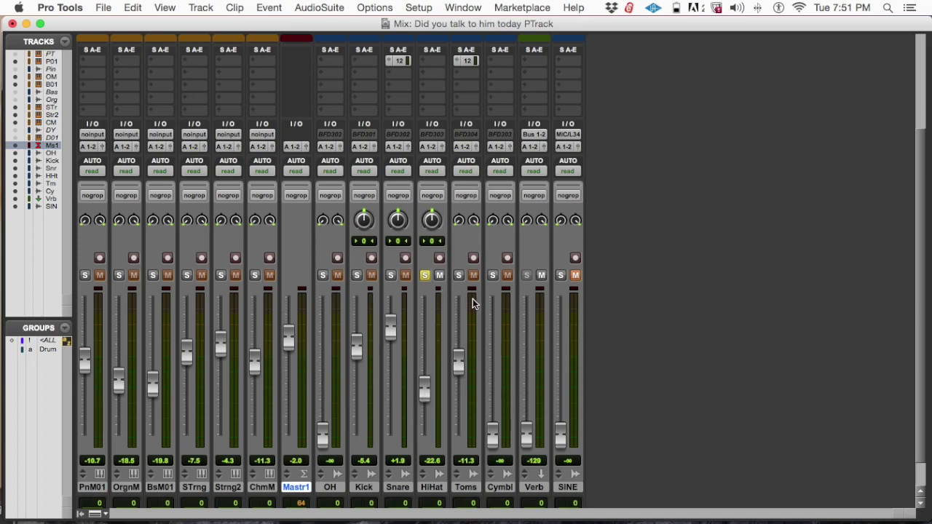
- Try raising the soloed HiHat fader to -15.6 dB during playback and check it in the full mix
click(423, 277)
click(423, 276)
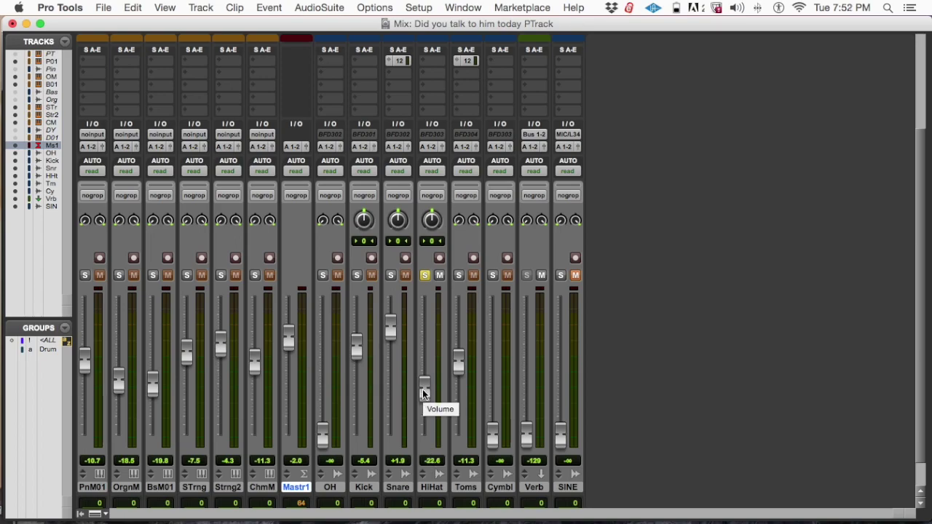
key(space)
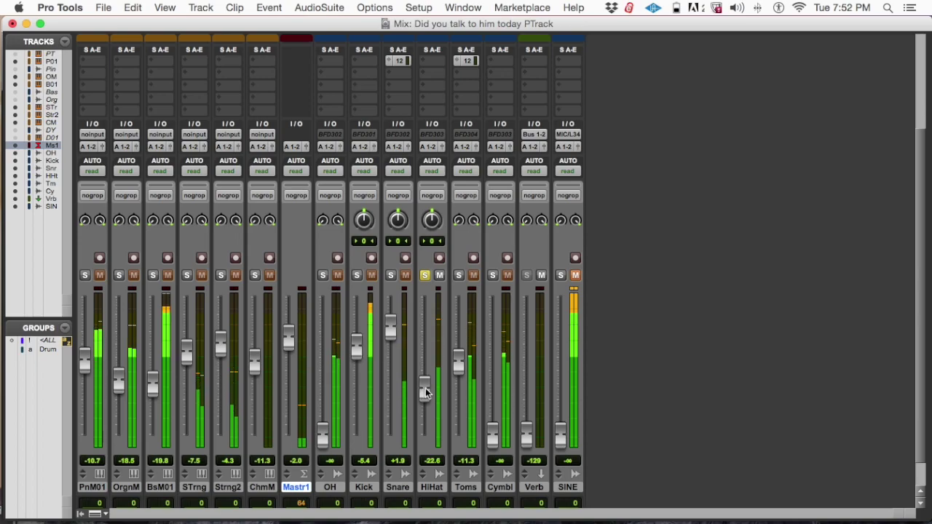
mouse_move(425, 388)
mouse_down()
mouse_move(427, 359)
mouse_move(424, 389)
mouse_move(427, 372)
mouse_up()
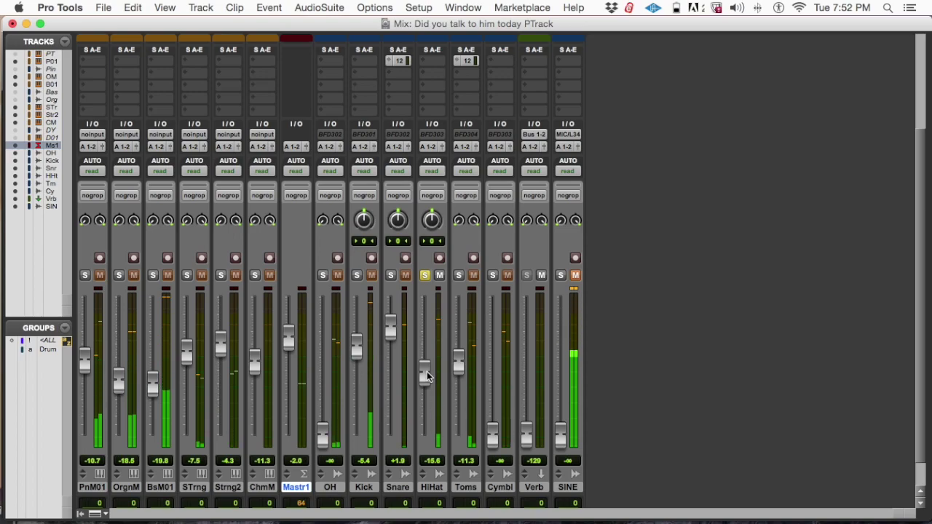
click(425, 275)
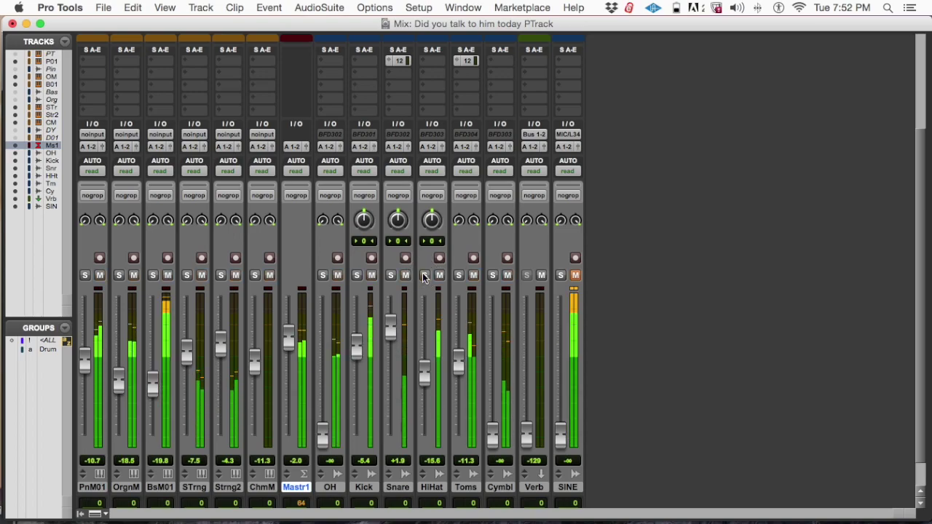
key(space)
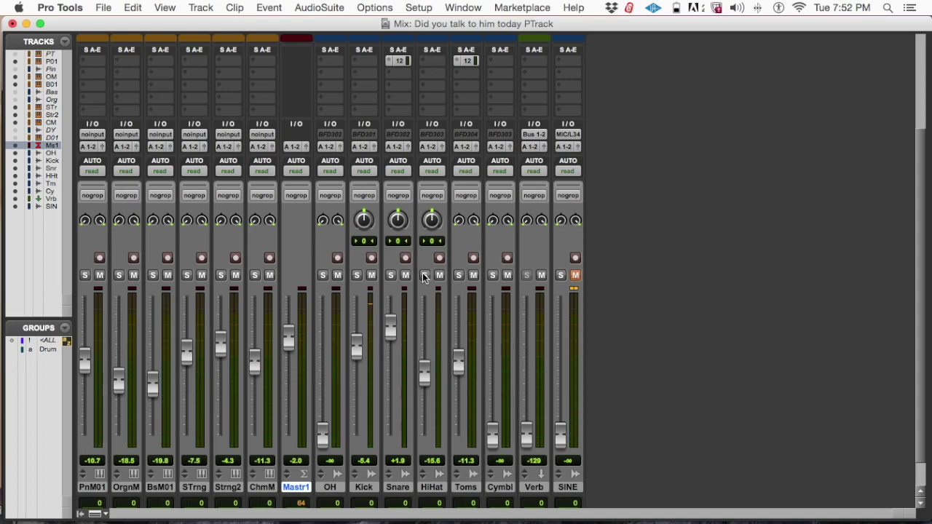
- Replay the HiHat in solo, take it out of solo and undo the last HiHat fader change
click(424, 275)
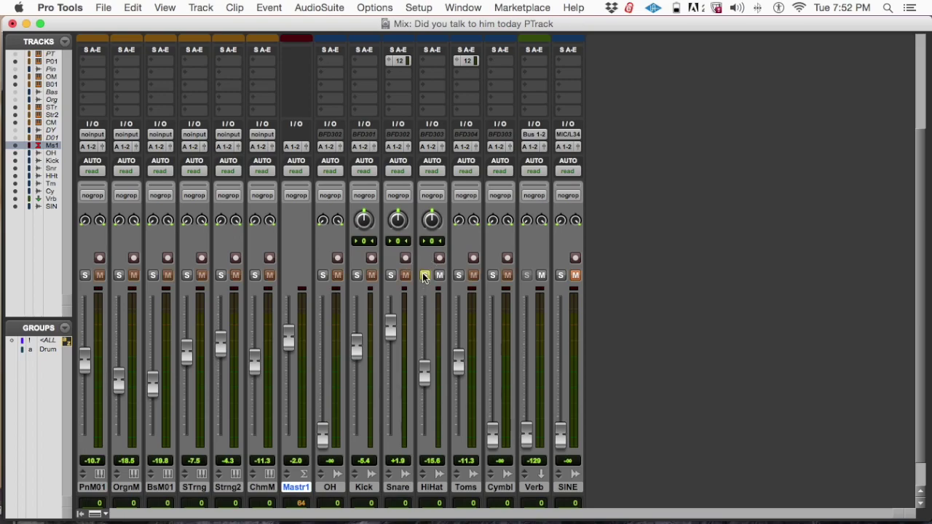
key(space)
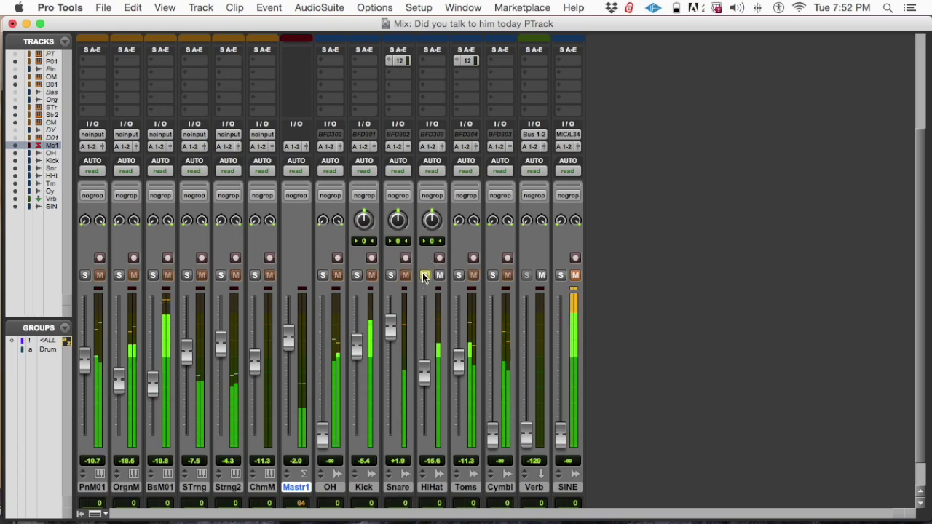
key(space)
click(425, 275)
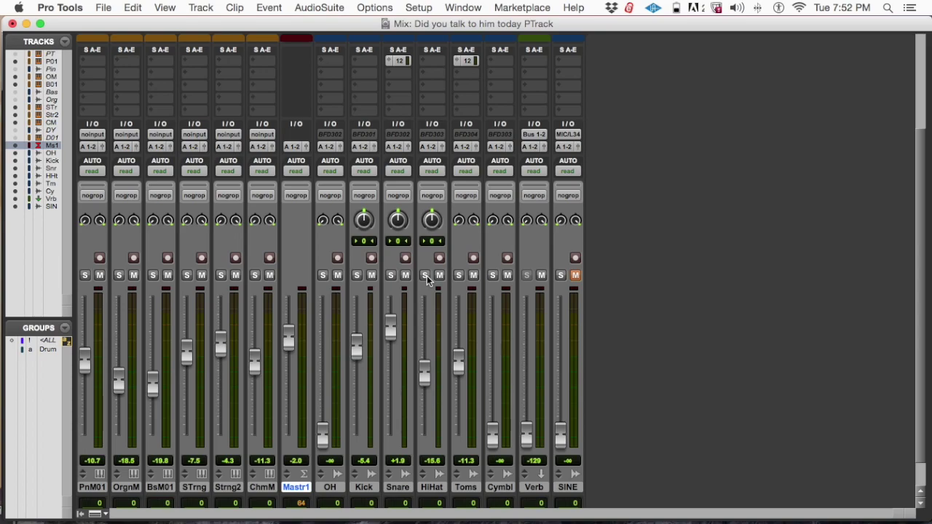
key(super+z)
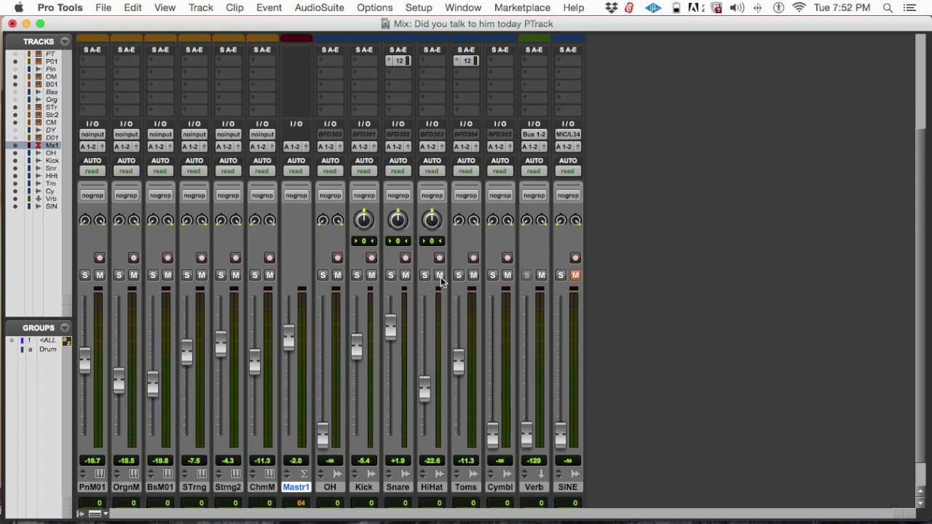
- Solo all drum tracks through the Drum group during playback, disable the group and clear every solo
key(a)
click(459, 275)
key(space)
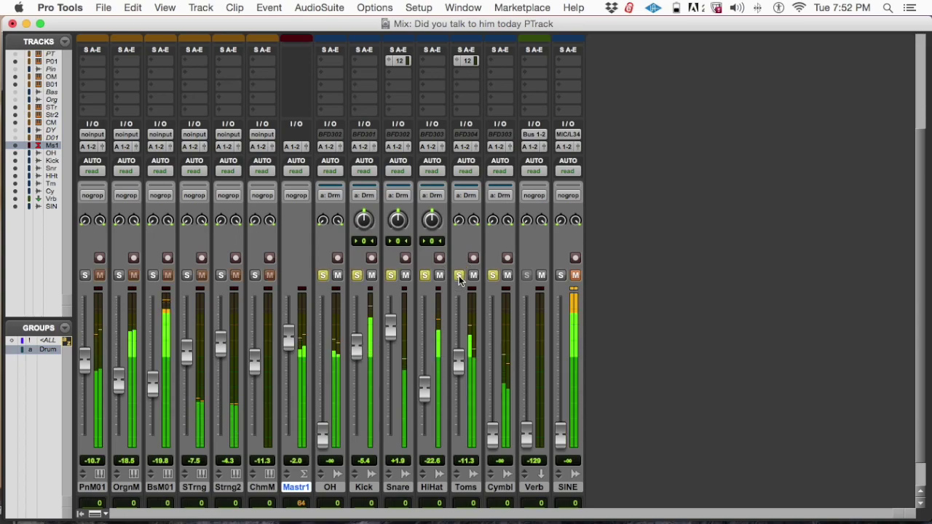
key(a)
click(459, 276)
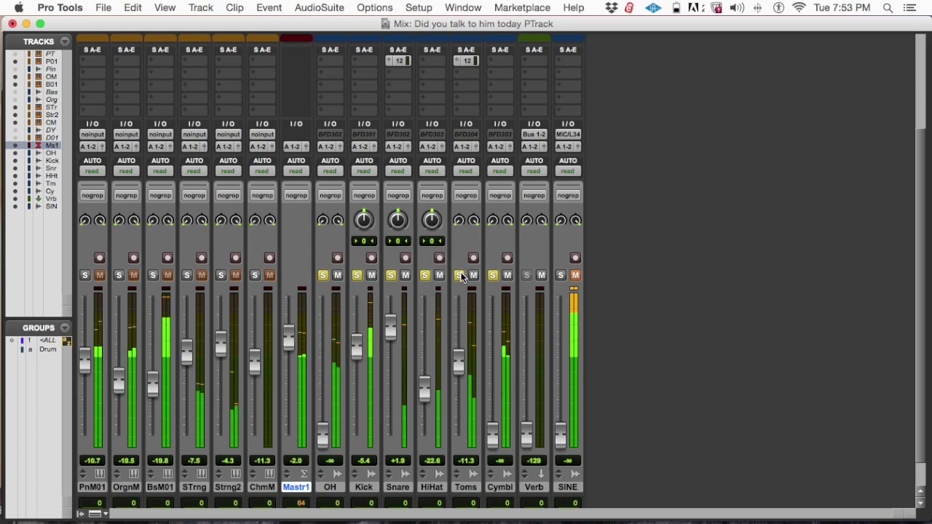
alt+click(460, 276)
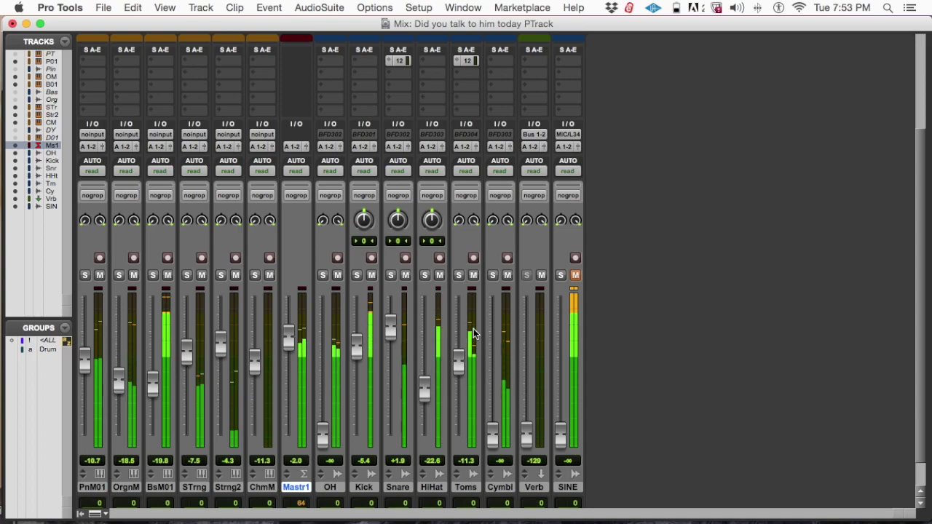
- Lower the Toms fader to -12.6 dB and fine-tune it to -12.1 dB while playing the full mix
scroll(461, 360, up, 3)
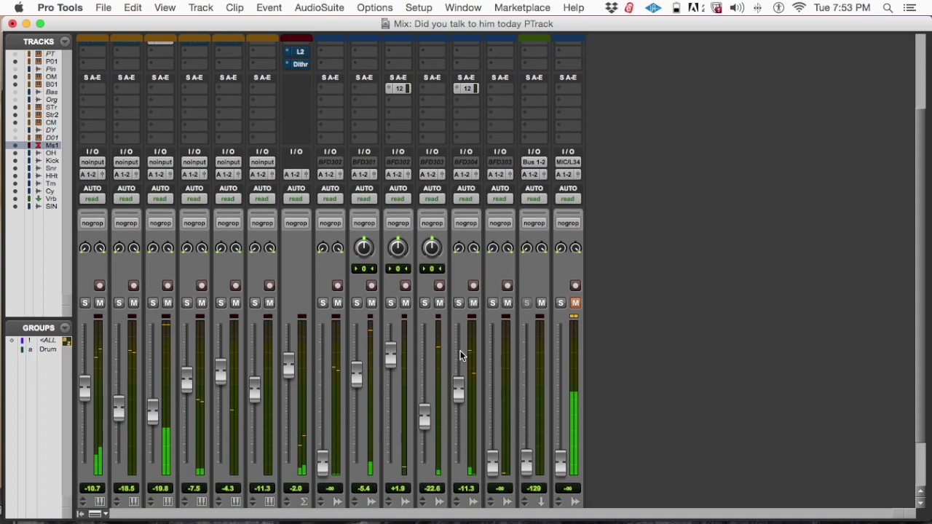
scroll(461, 364, down, 5)
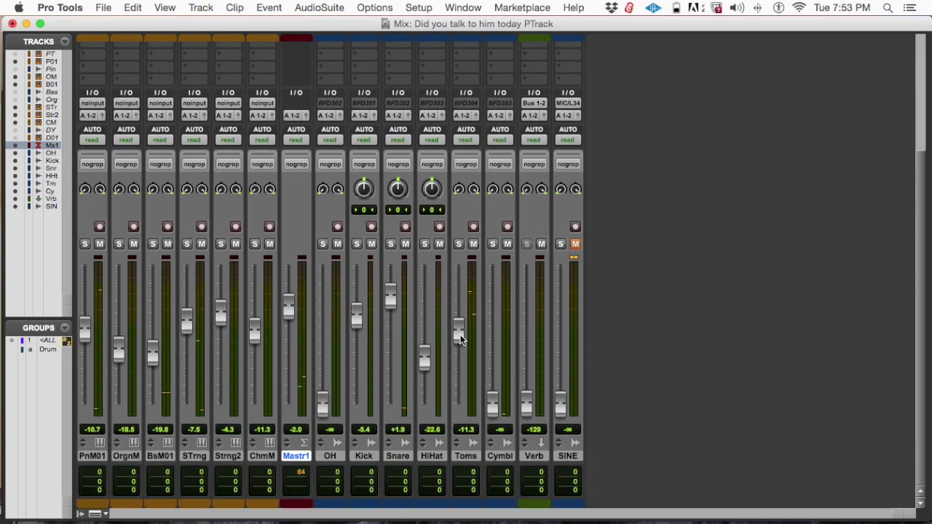
drag(460, 339, 460, 344)
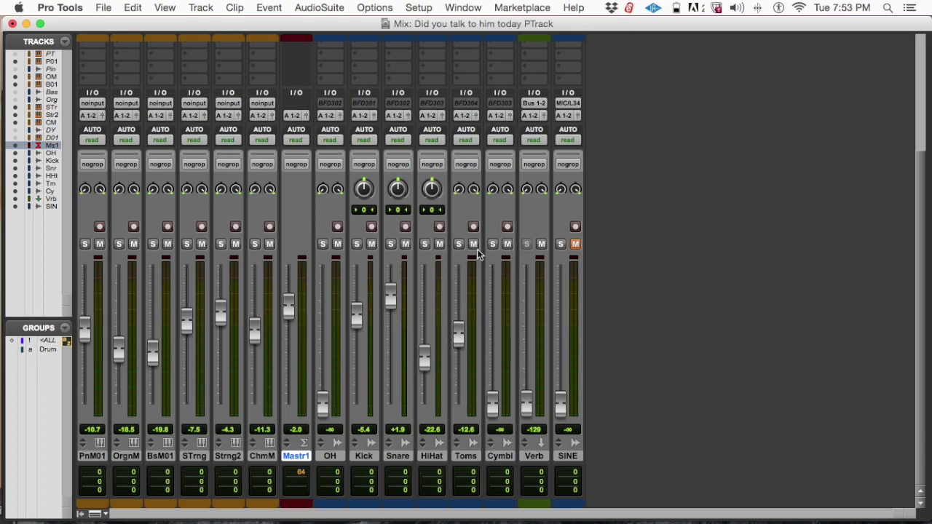
key(space)
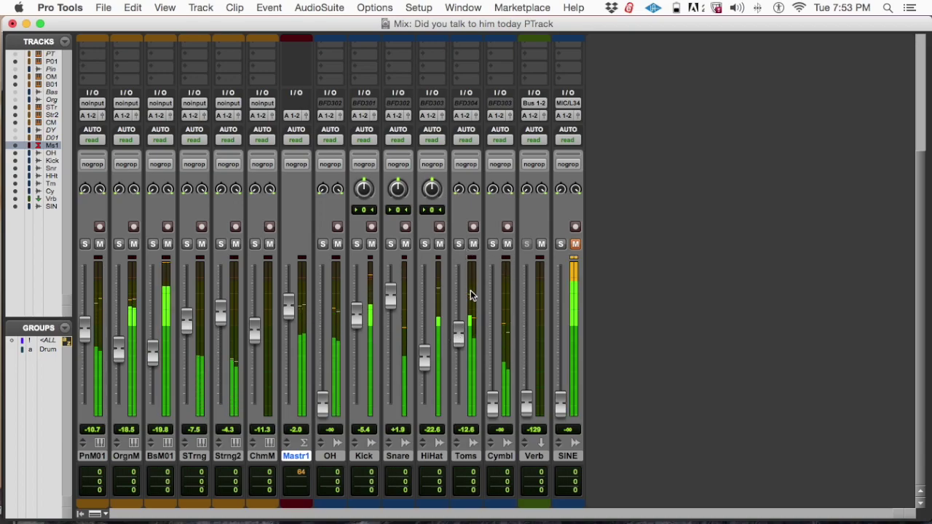
drag(461, 337, 461, 331)
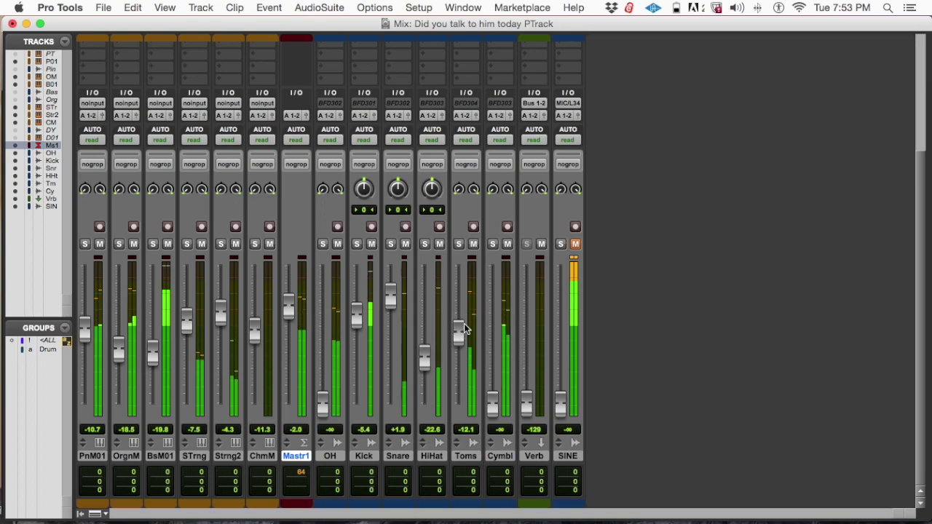
key(space)
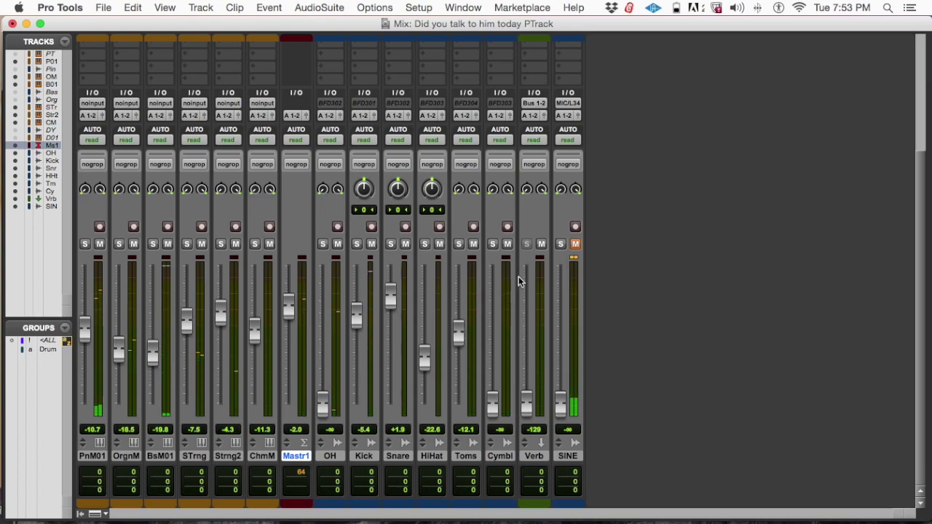
- Clear the SINE track's peak indicator and audition the full mix with the current Toms level
click(575, 259)
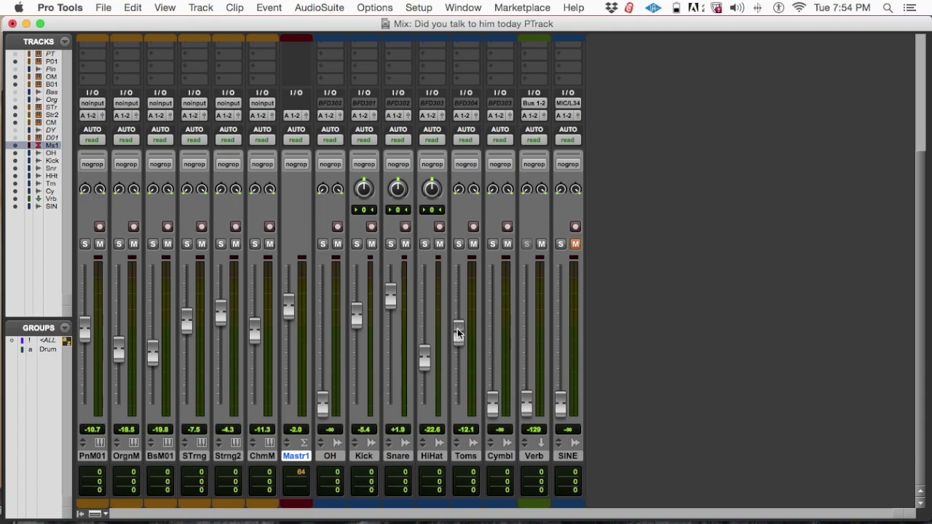
key(space)
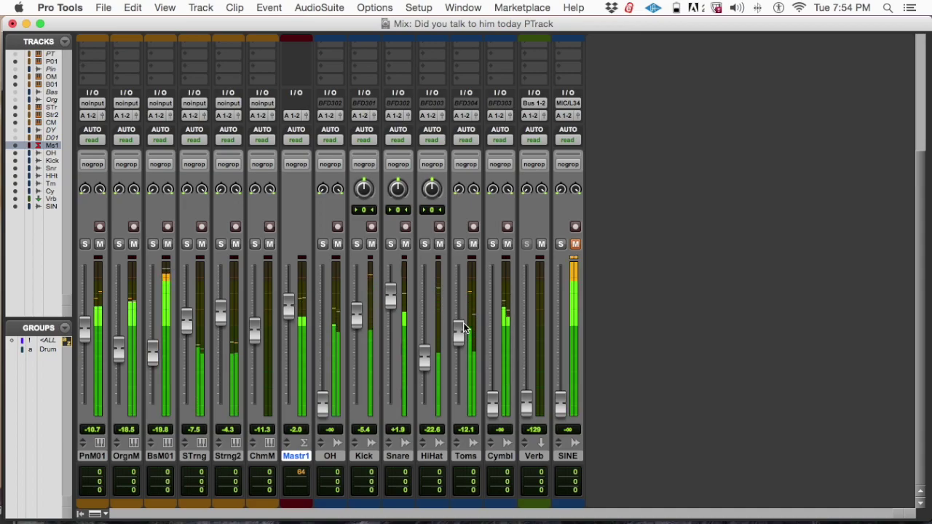
click(464, 329)
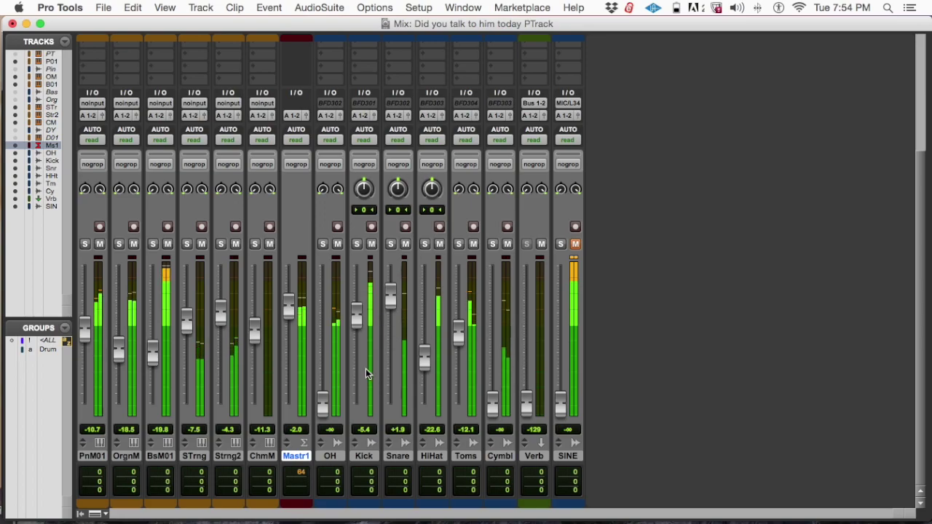
key(space)
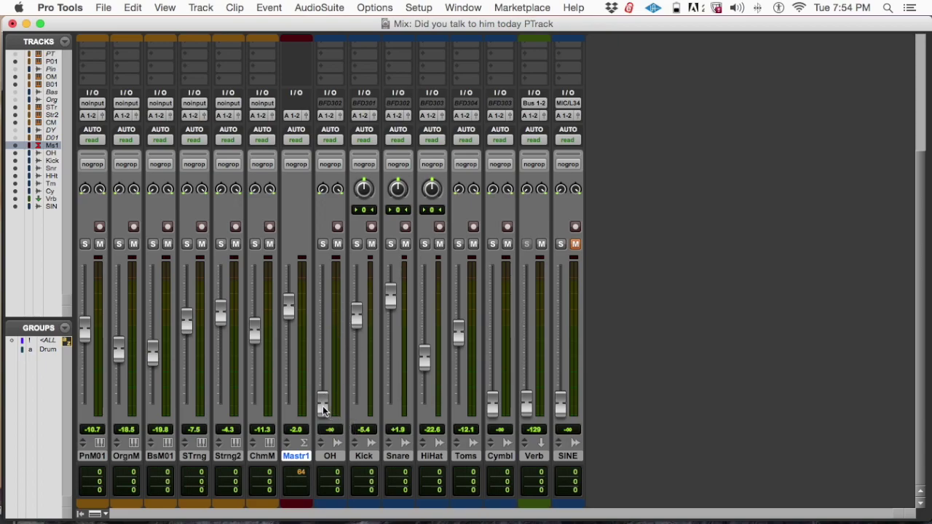
- Try the OH fader in solo at -8.9, -13.1 and -16.6 dB, return it to -∞ and clear the solo
key(space)
click(321, 245)
drag(323, 401, 325, 321)
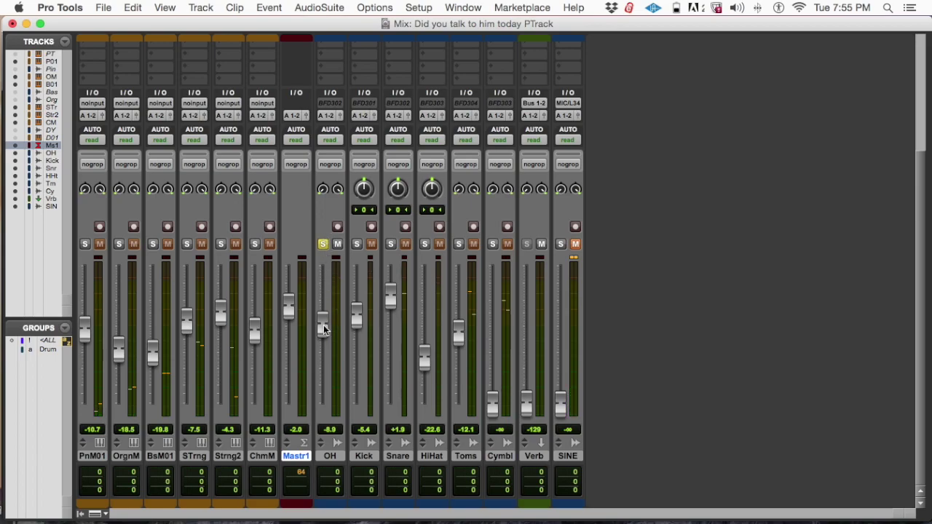
mouse_move(324, 321)
mouse_down()
mouse_move(323, 348)
mouse_move(327, 332)
mouse_up()
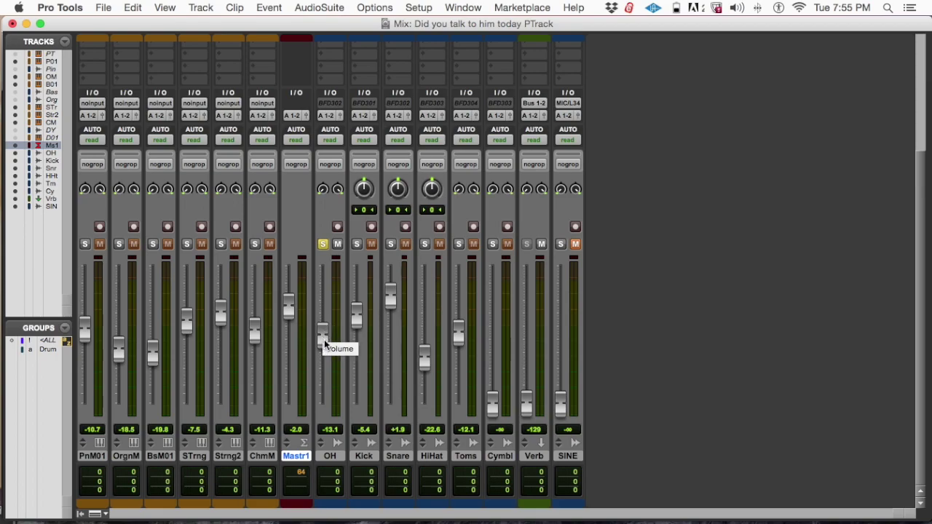
mouse_move(325, 339)
mouse_down()
mouse_move(322, 380)
mouse_move(329, 347)
mouse_up()
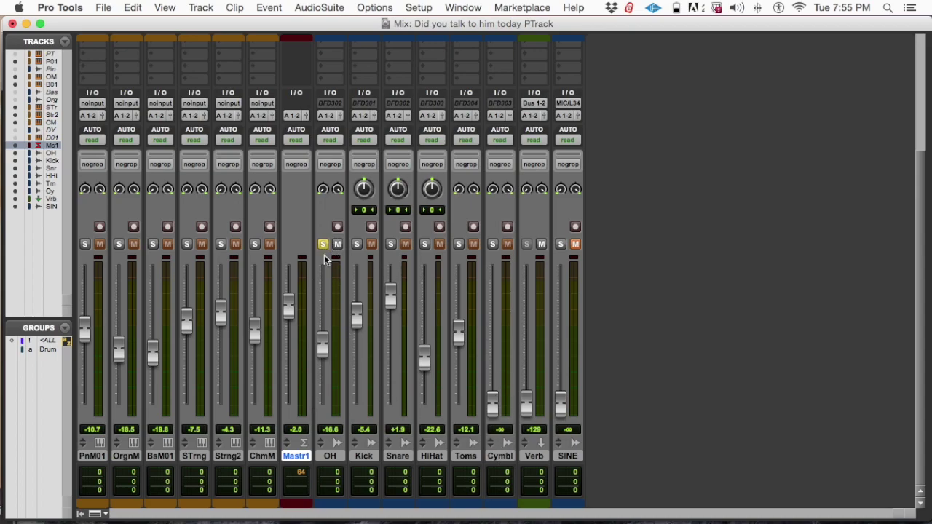
drag(320, 344, 325, 412)
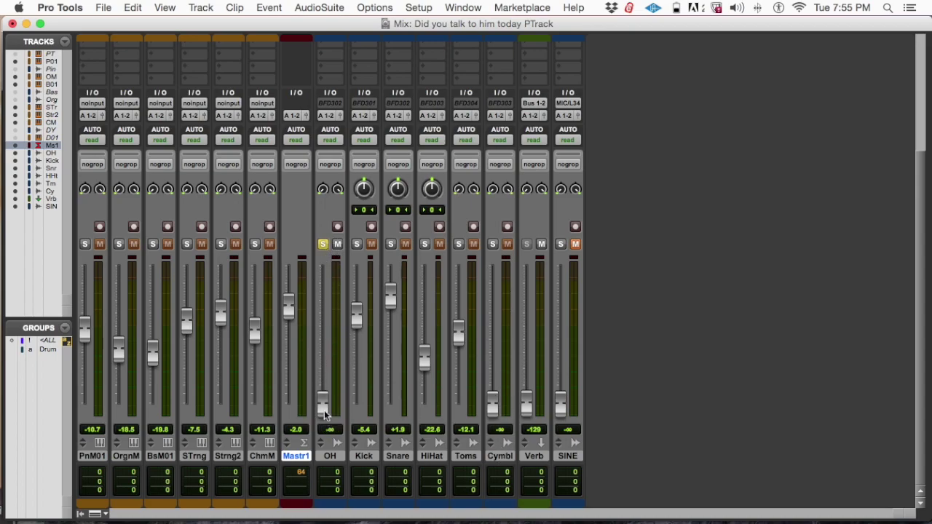
click(325, 246)
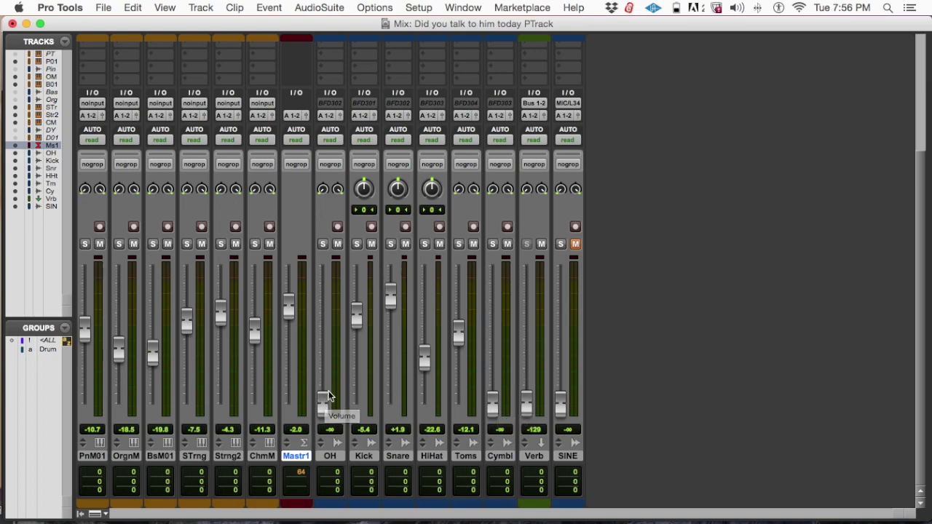
- Bring the OH fader up gradually from silence to -9.7 dB during playback of the full mix
mouse_move(324, 401)
mouse_down()
mouse_move(324, 362)
mouse_move(322, 397)
mouse_up()
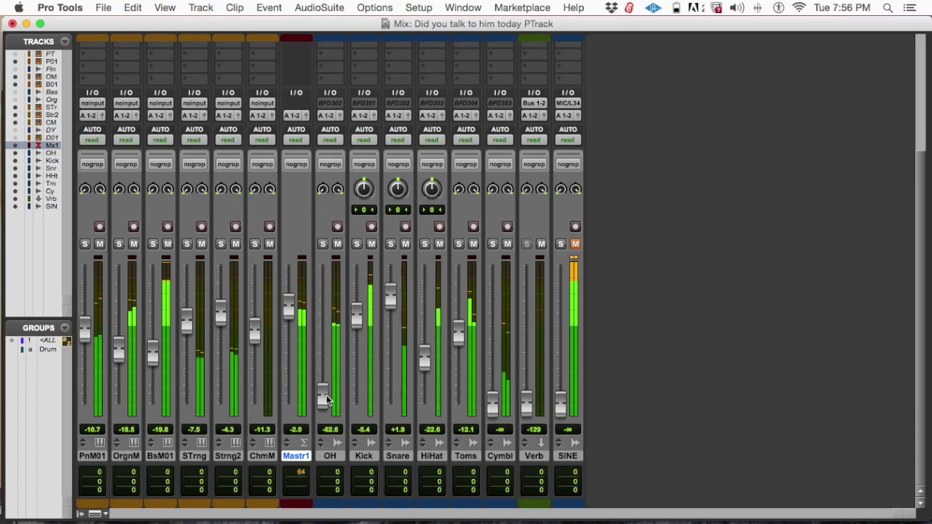
drag(323, 396, 331, 331)
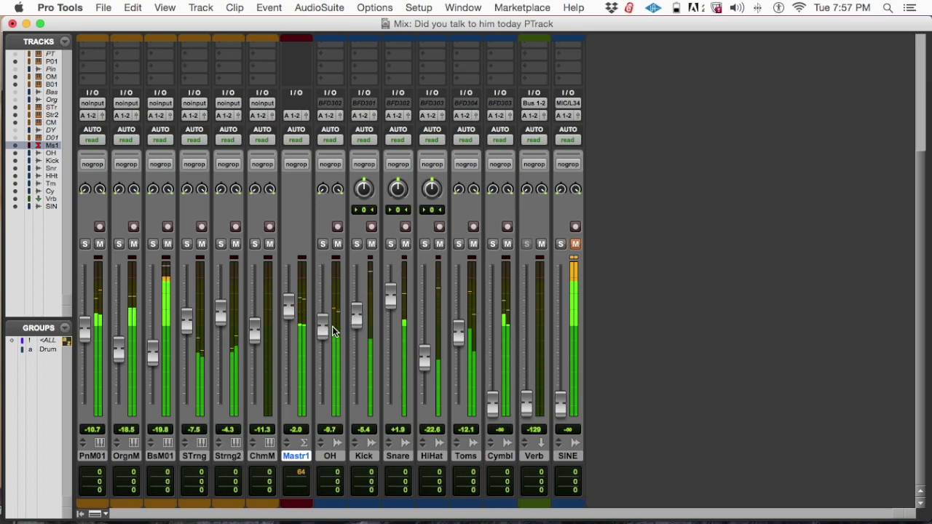
key(space)
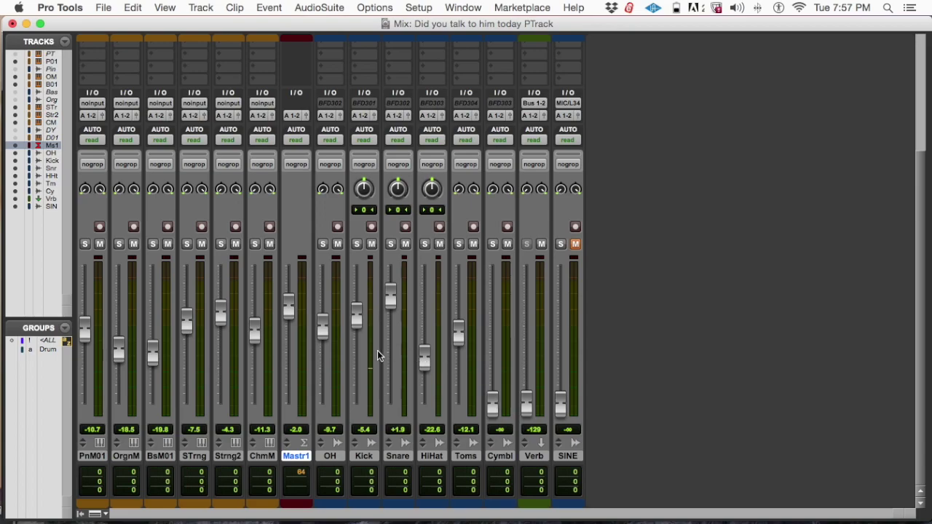
- Raise the Cymbl fader to -12.3 dB, solo the track and lower it to -30.2 dB during playback
drag(492, 398, 494, 333)
click(493, 245)
key(space)
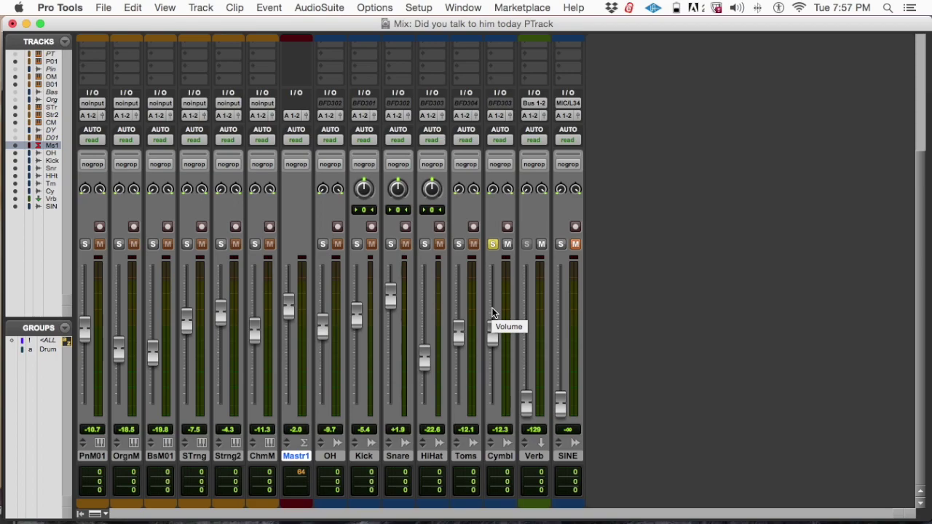
drag(495, 321, 497, 364)
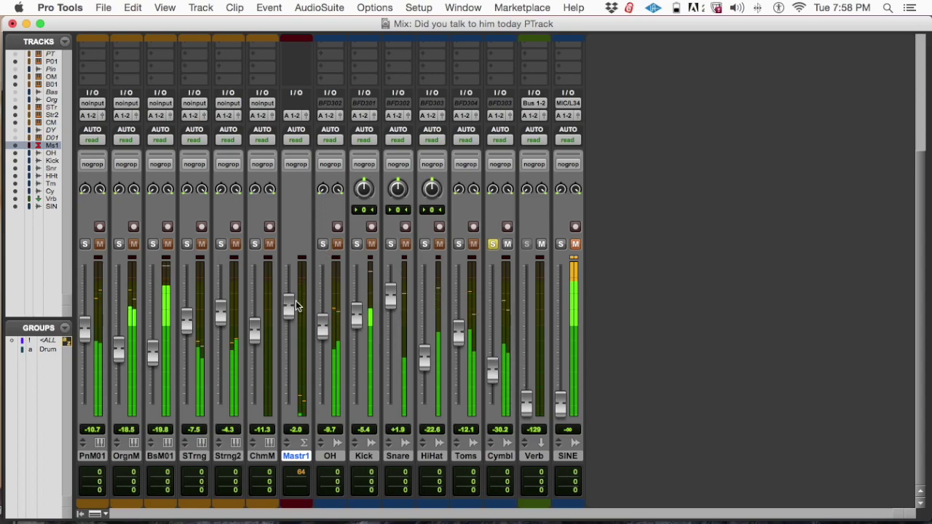
- Solo OH together with Cymbl, lower the Cymbl fader to -31.8 dB and undo the last extra adjustment
click(321, 245)
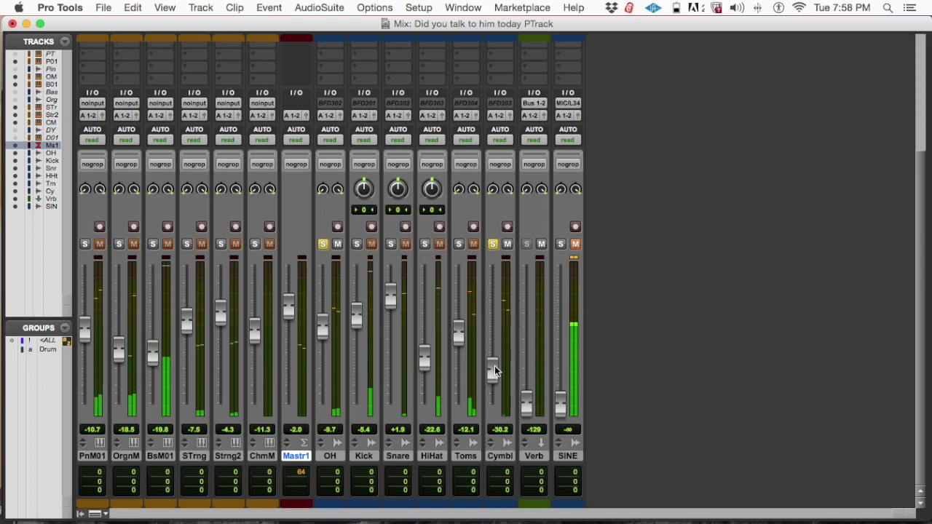
click(495, 370)
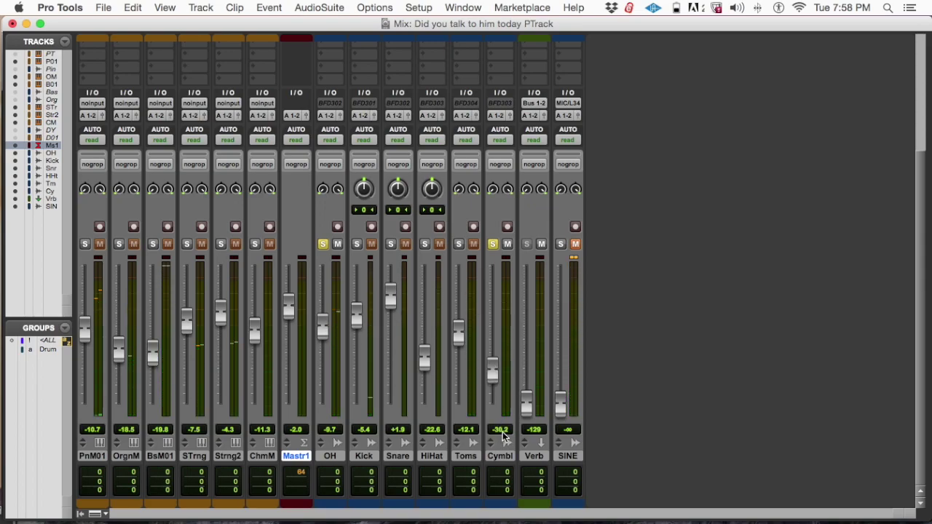
click(494, 370)
drag(495, 370, 494, 372)
drag(494, 371, 494, 373)
key(super+z)
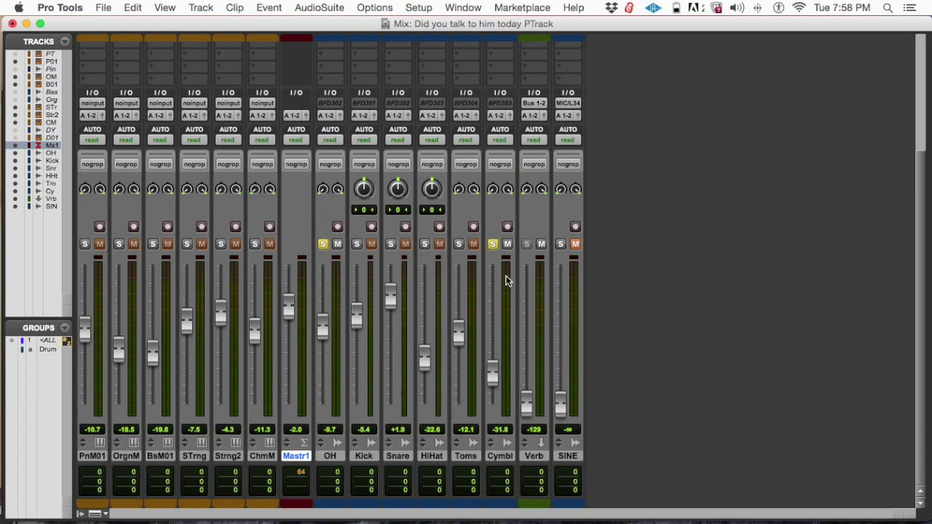
- Clear the solos during playback, lower the Cymbl fader to -32.7 dB in the full mix, and solo it to fine-tune to -33.1 dB
key(space)
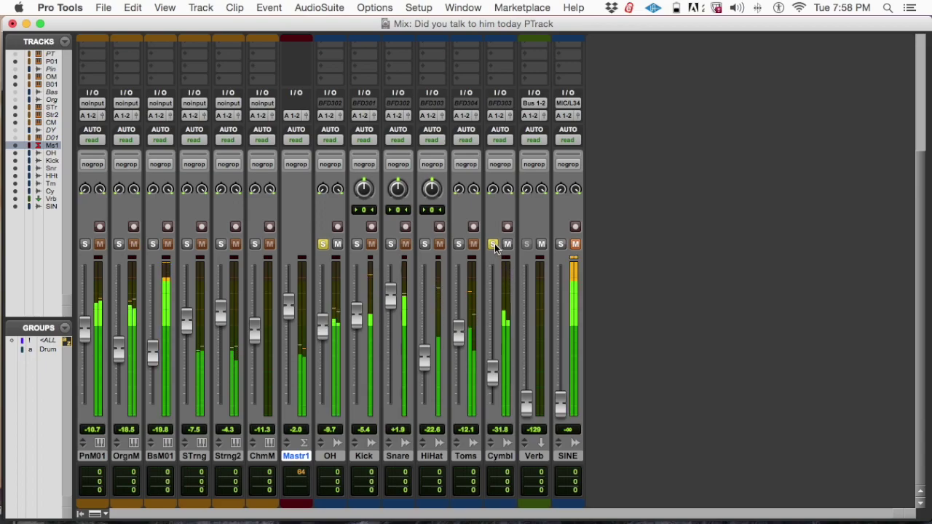
alt+click(493, 245)
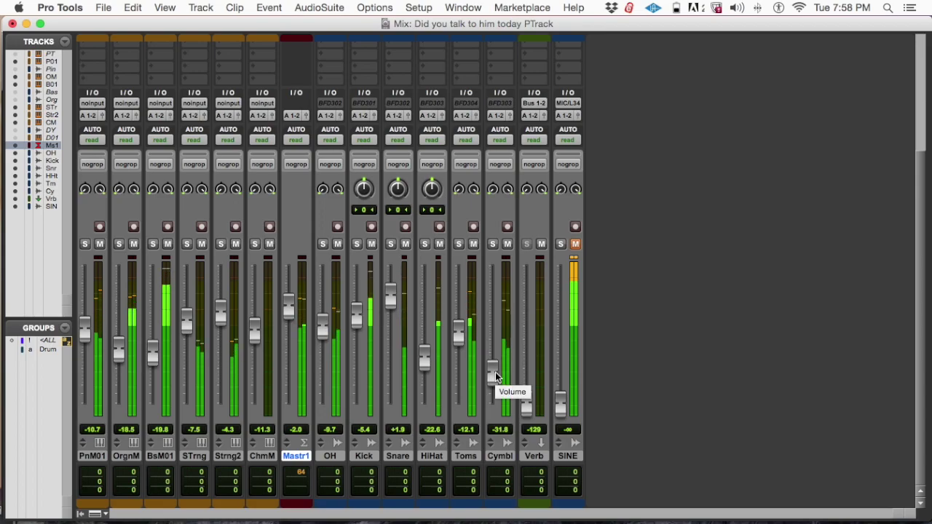
drag(495, 372, 495, 377)
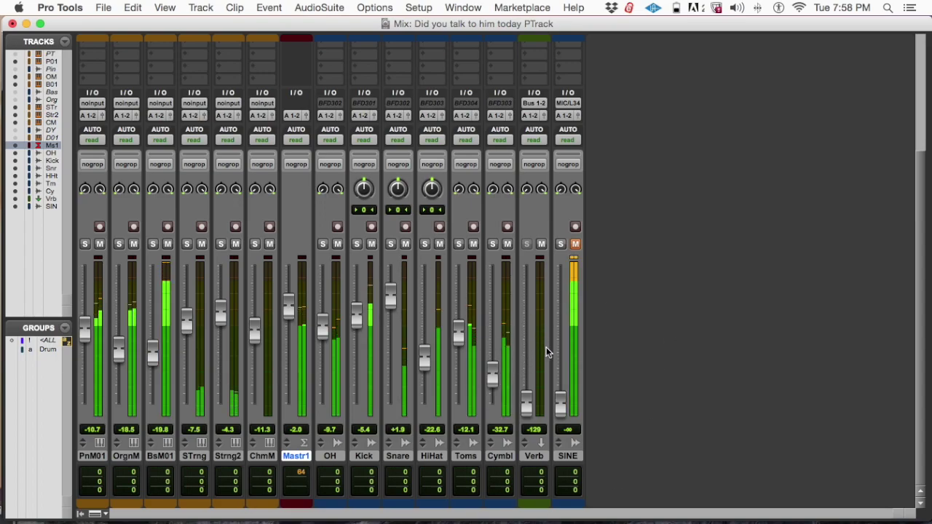
click(493, 244)
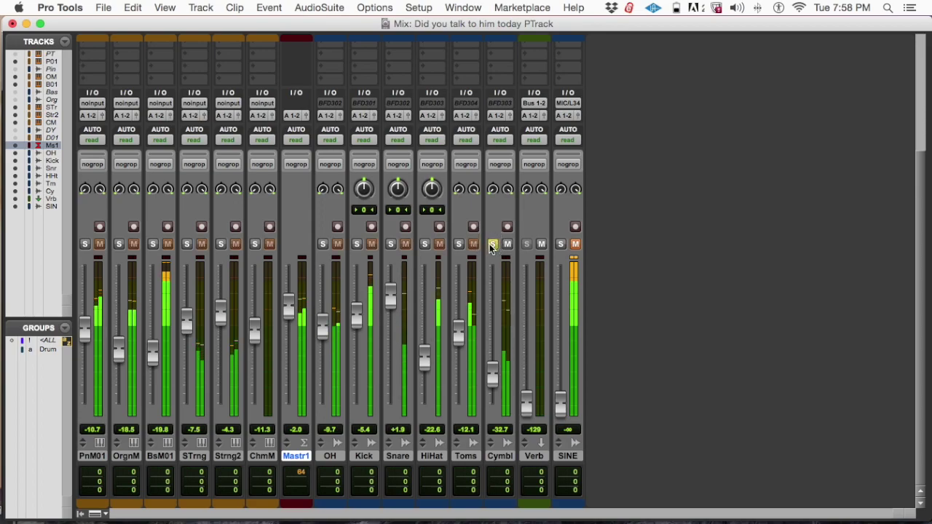
drag(491, 370, 492, 371)
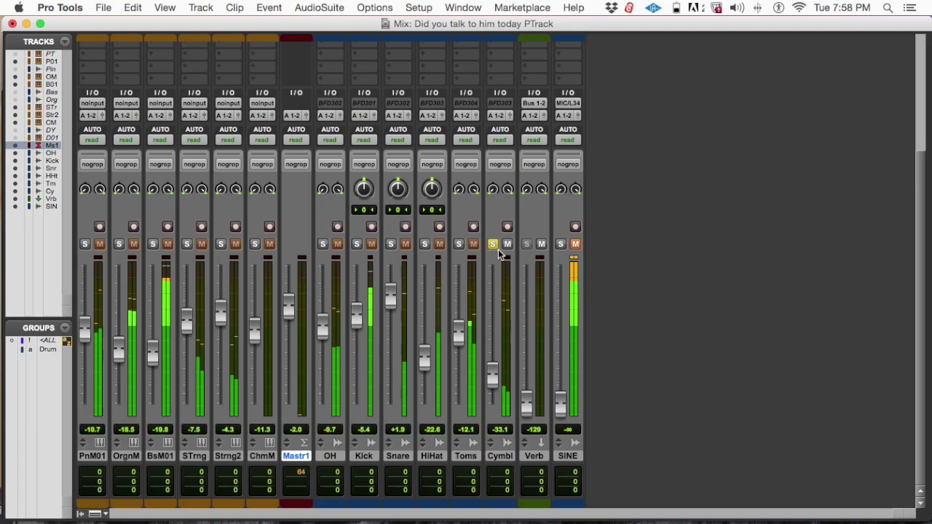
- Switch the solo from Cymbl to OH, lower the OH fader to -12.9 dB, and clear the solo to hear the full mix
click(323, 244)
click(493, 244)
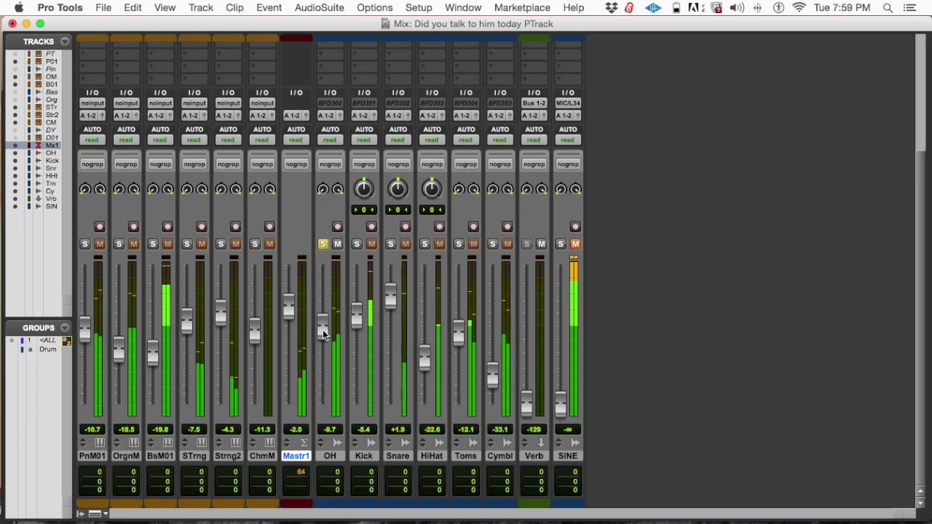
mouse_move(323, 327)
mouse_down()
mouse_move(321, 354)
mouse_move(331, 340)
mouse_up()
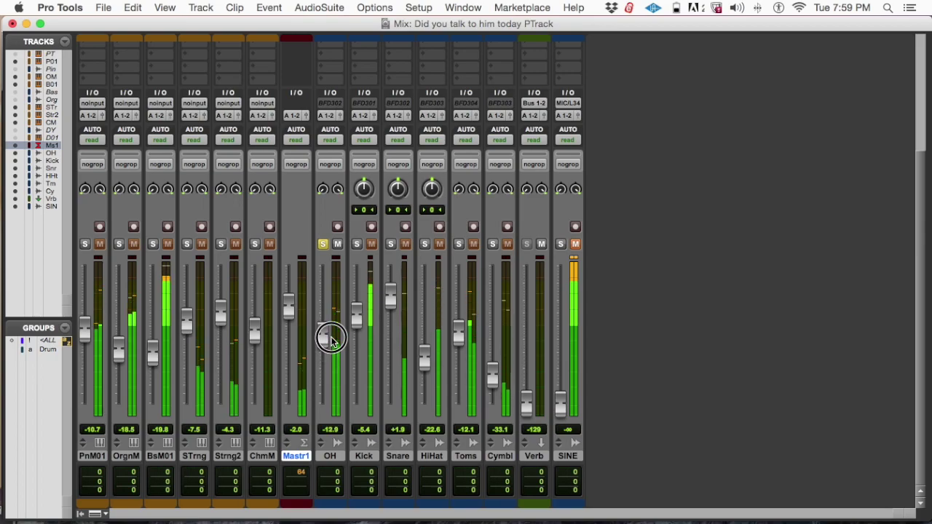
click(323, 244)
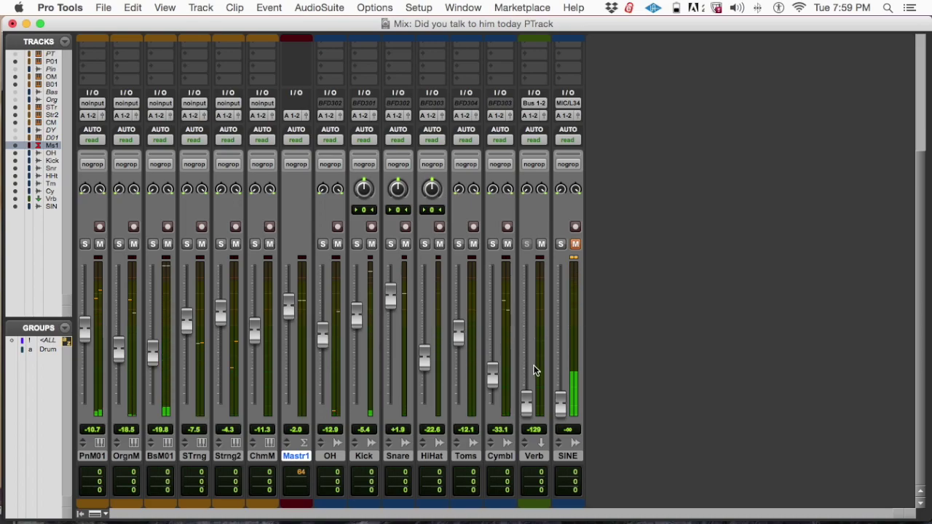
- Start playback of the full mix from around the V2 marker on the Edit window's timeline and return to the Mix window
key(super+equal)
key(super+bracketleft)
key(super+bracketleft)
key(super+bracketleft)
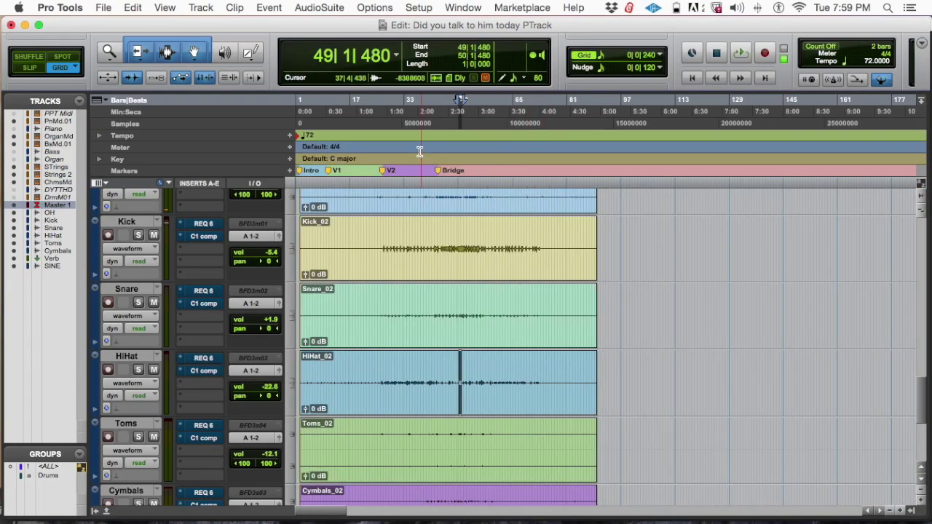
click(380, 119)
key(space)
key(super+equal)
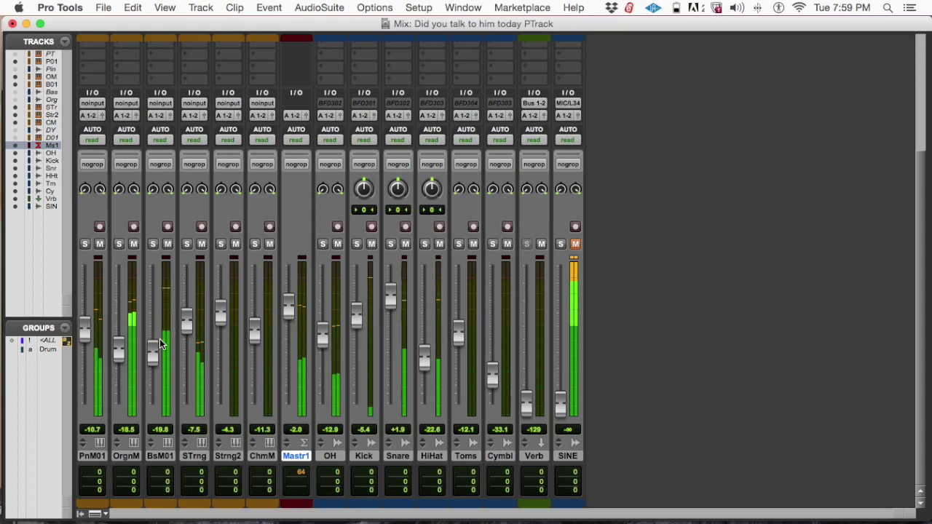
- Place the playback cursor at 26|3|000, at the V2 marker, and play the song from there with the mixer in view
key(super+equal)
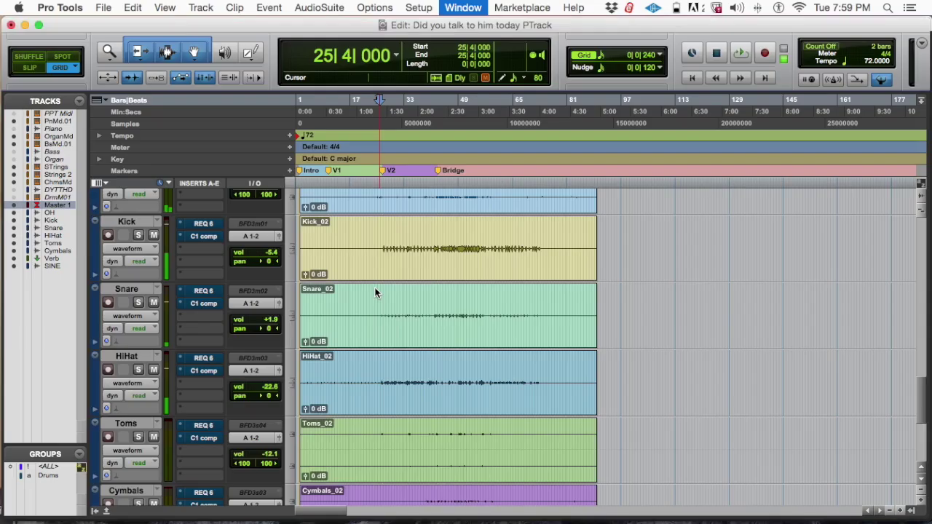
key(super+bracketright)
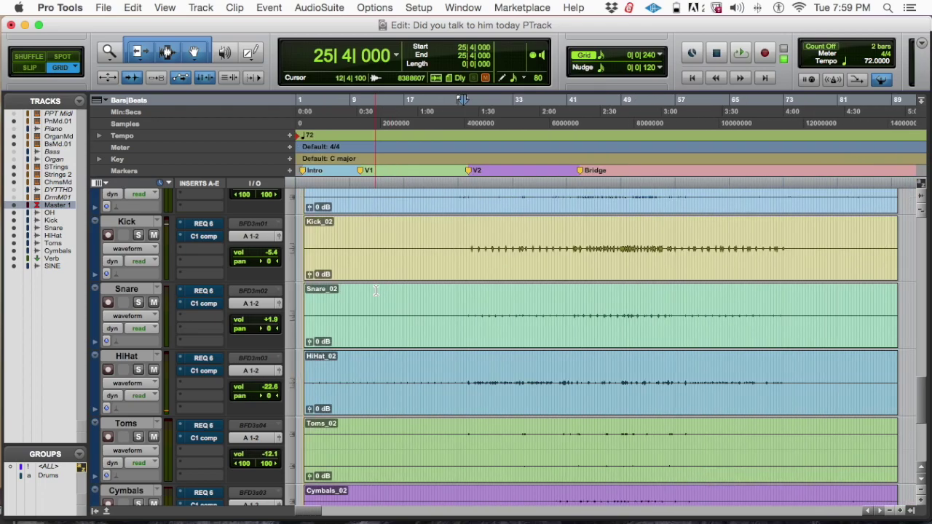
click(471, 115)
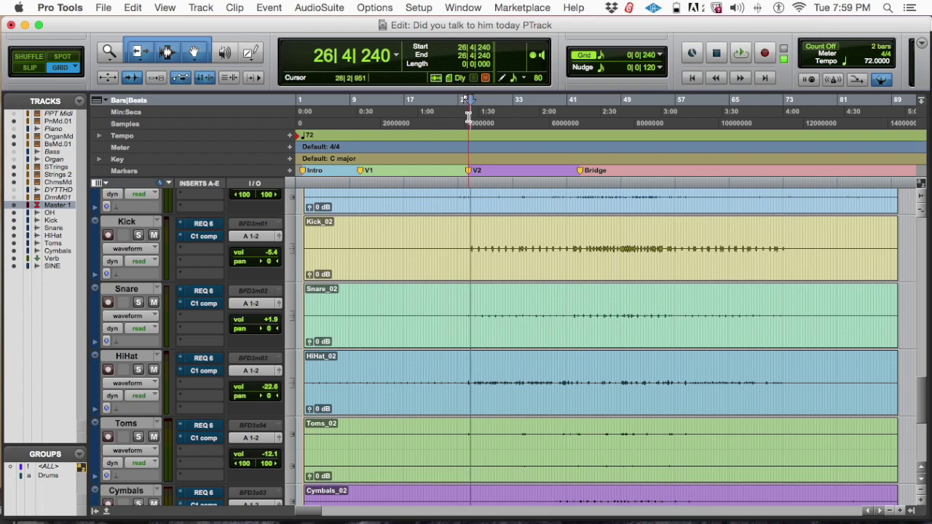
click(468, 117)
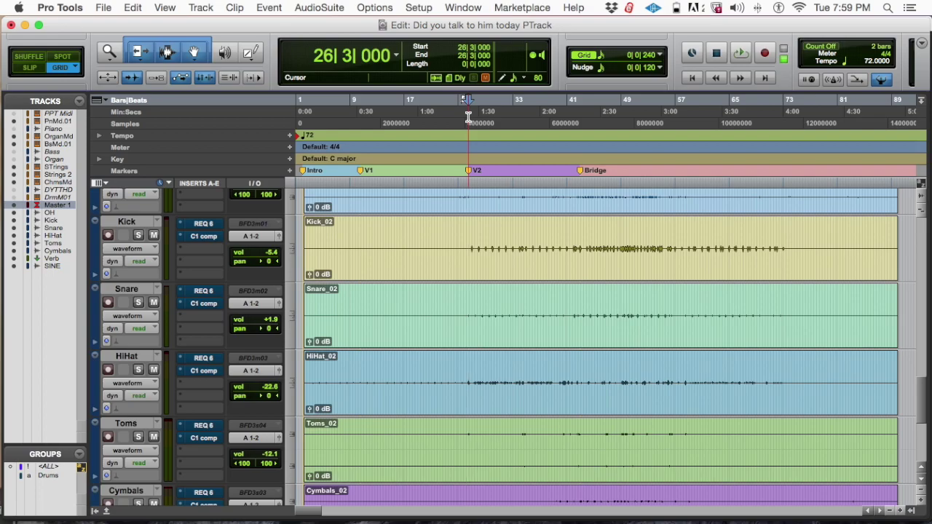
key(super+equal)
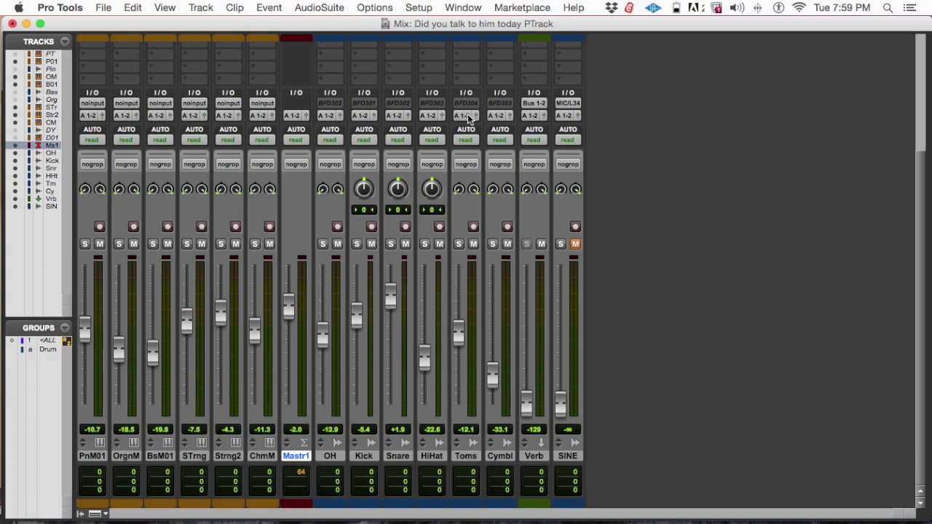
key(space)
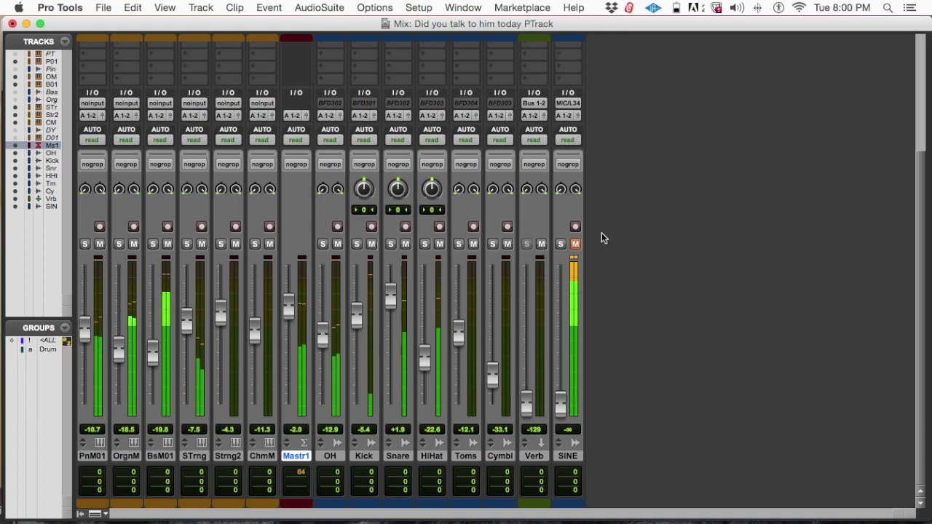
- Audition the HiHat's contribution by briefly soloing it and briefly muting it during playback
click(424, 244)
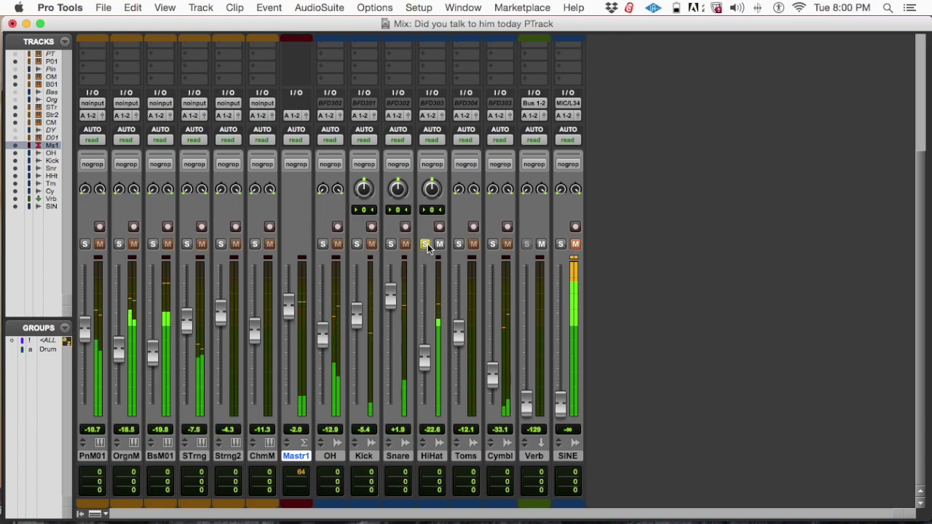
click(426, 245)
click(438, 245)
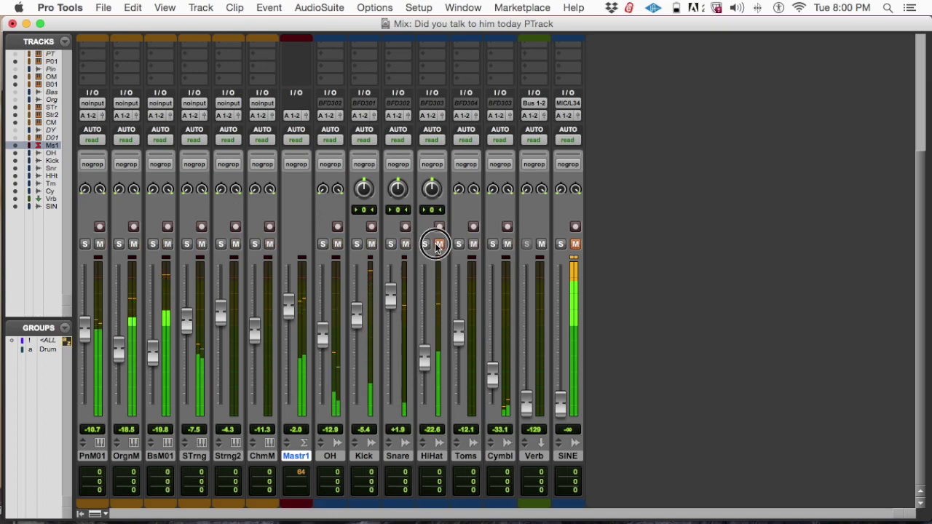
click(439, 244)
- Lower the HiHat volume to -23.9 dB while it is soloed, and clear the solo
click(425, 243)
mouse_move(421, 362)
mouse_down()
mouse_move(429, 389)
mouse_move(430, 360)
mouse_up()
click(425, 244)
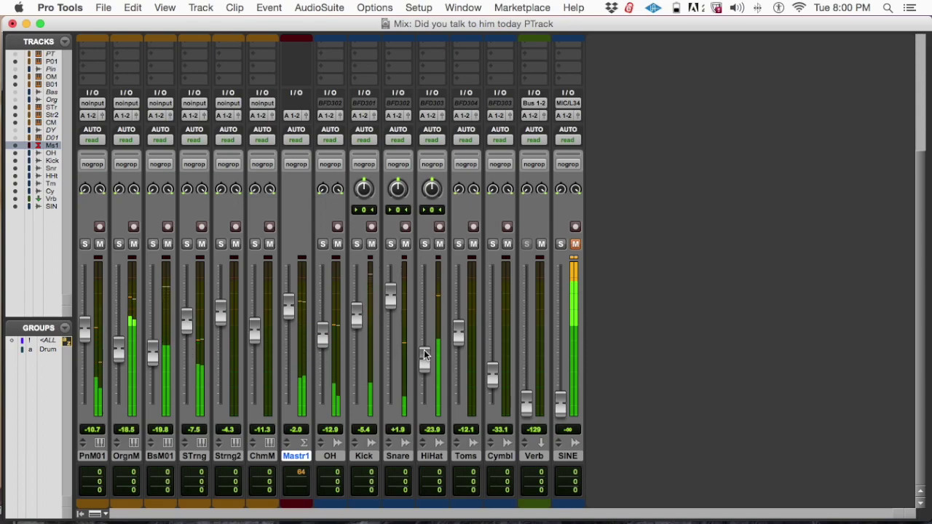
- Audition the OH track alone, and solo the Cymbals and OH tracks together for comparison
click(323, 244)
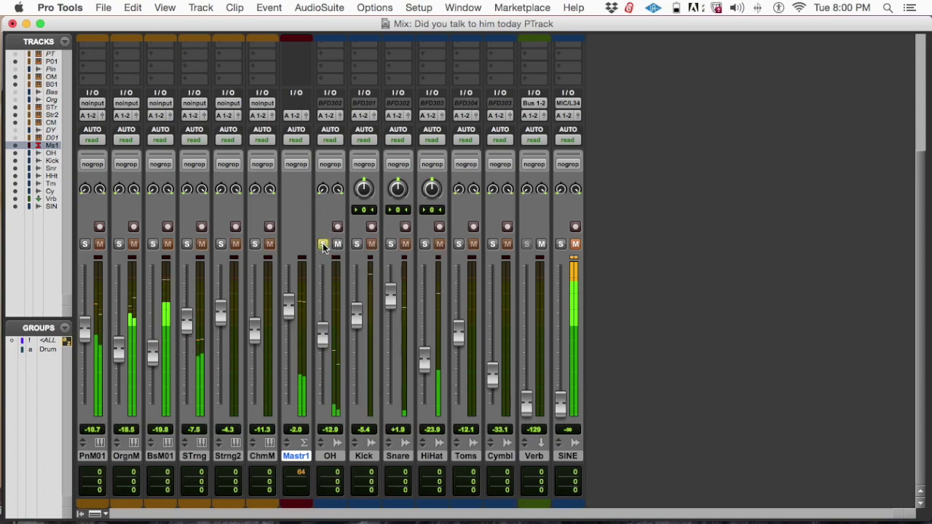
click(323, 245)
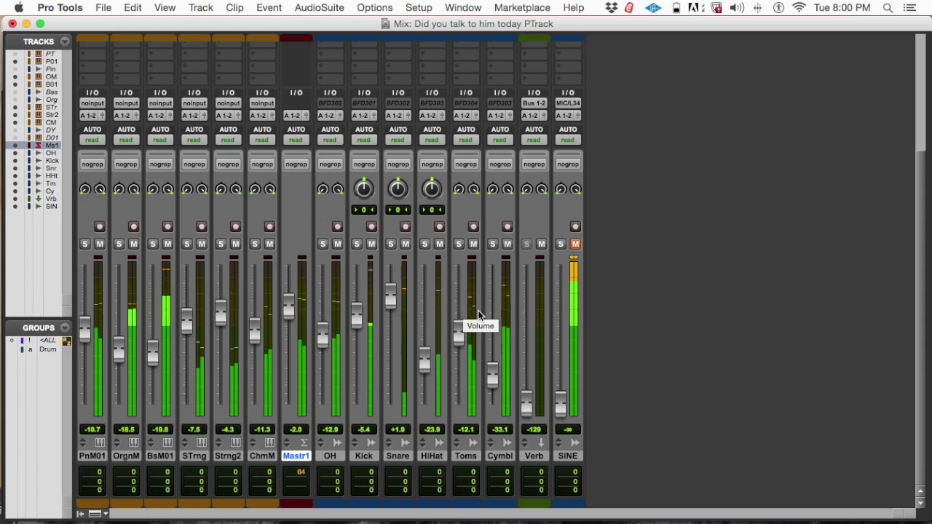
click(493, 244)
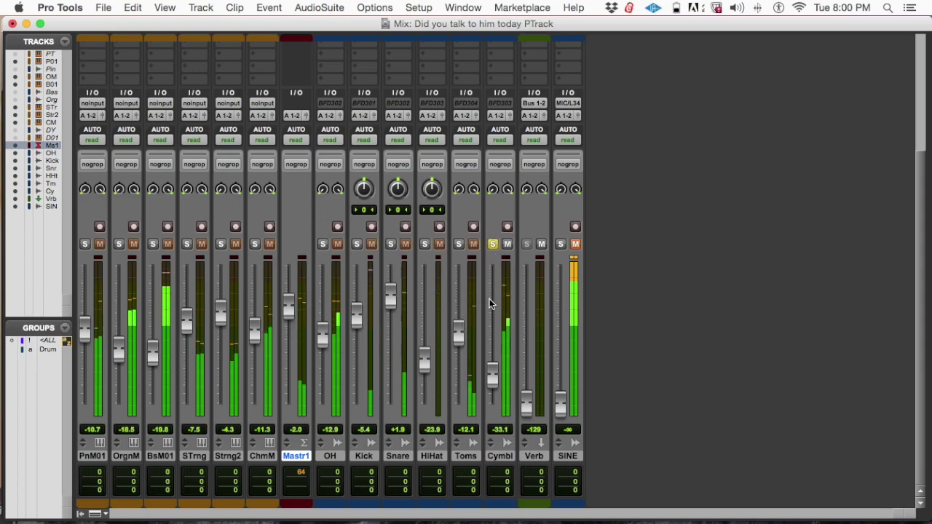
click(321, 244)
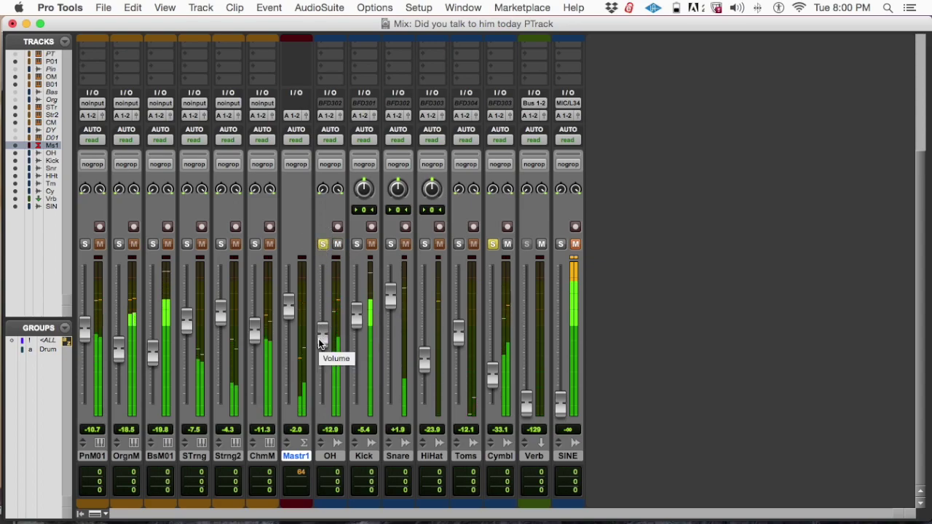
- Try the OH volume at -15.3 dB, clear the solos, and return the level to -12.9 dB
drag(320, 340, 322, 348)
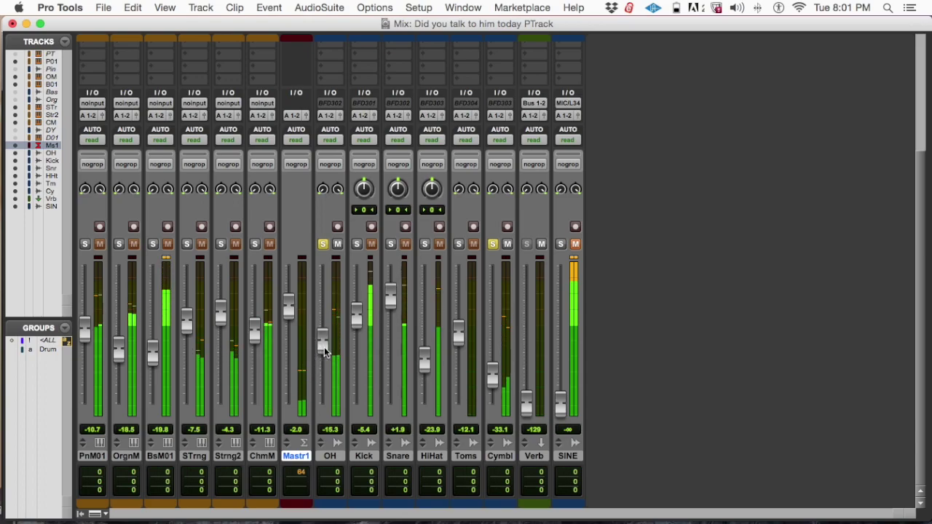
click(323, 244)
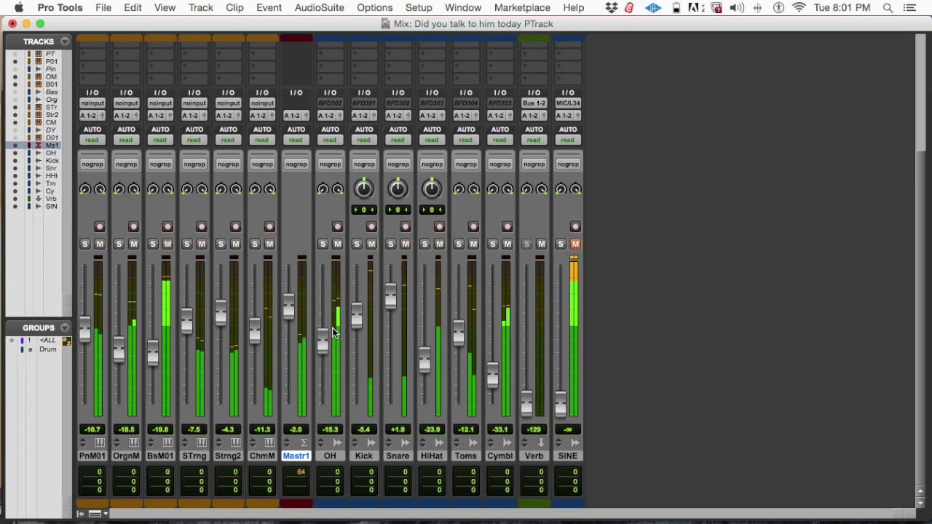
drag(324, 340, 327, 338)
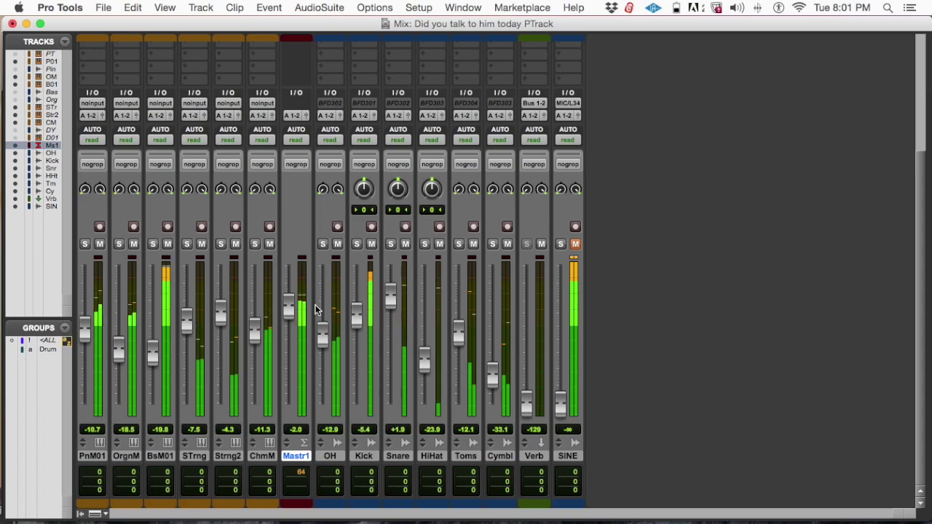
- Lower the Snare volume to -0.1 dB
drag(390, 299, 390, 303)
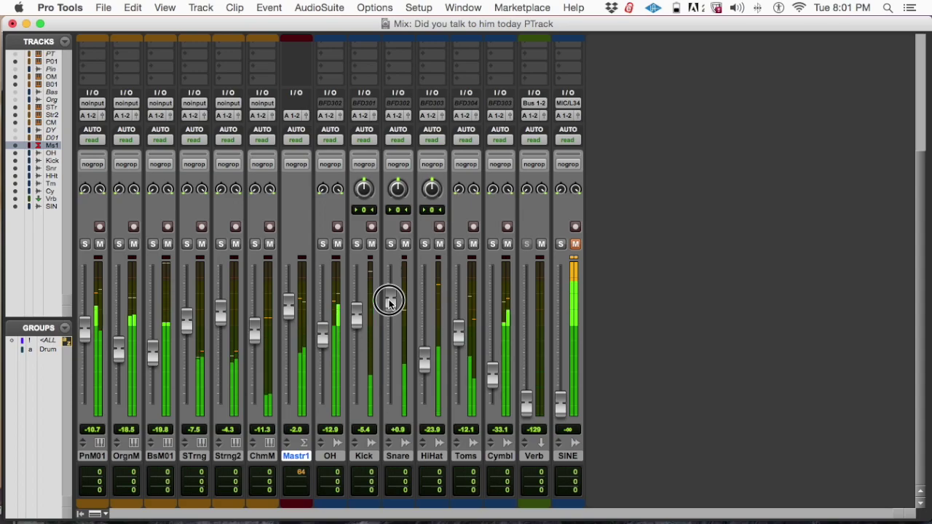
drag(389, 302, 389, 306)
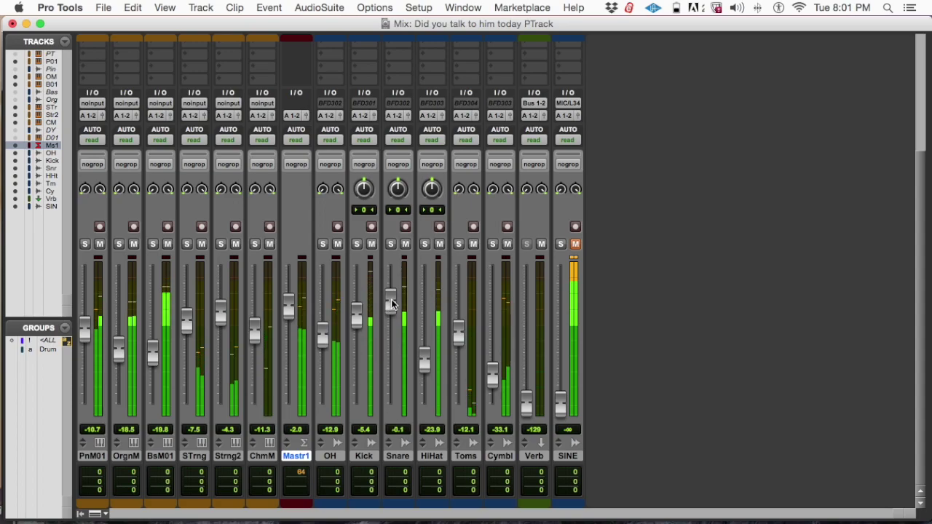
click(391, 304)
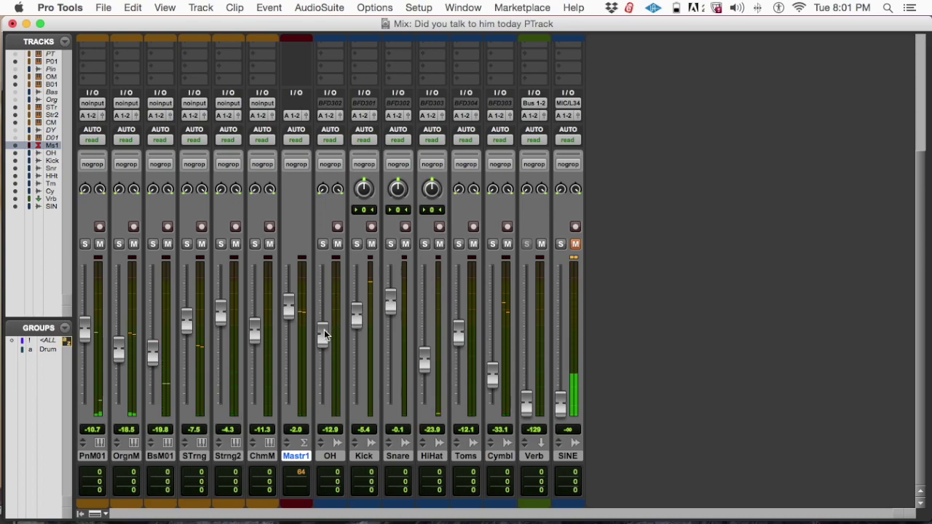
- Lower the OH volume to -13.7 dB and save the session
drag(324, 331, 324, 333)
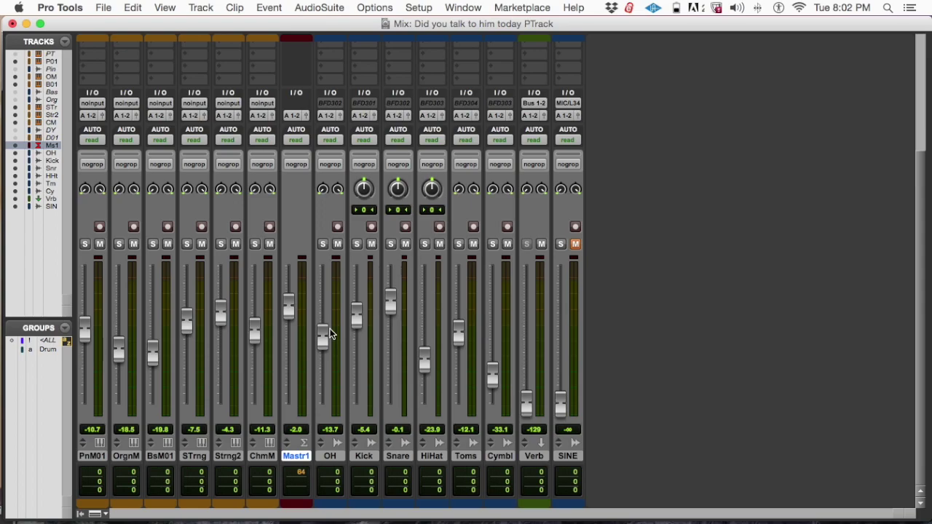
key(super+s)
- Examine the PianoMid.01 MIDI notes across the song in the Edit window, and return to the mixer
key(super+equal)
key(super+bracketleft)
key(super+bracketleft)
key(super+bracketright)
key(ctrl+alt+super+Up)
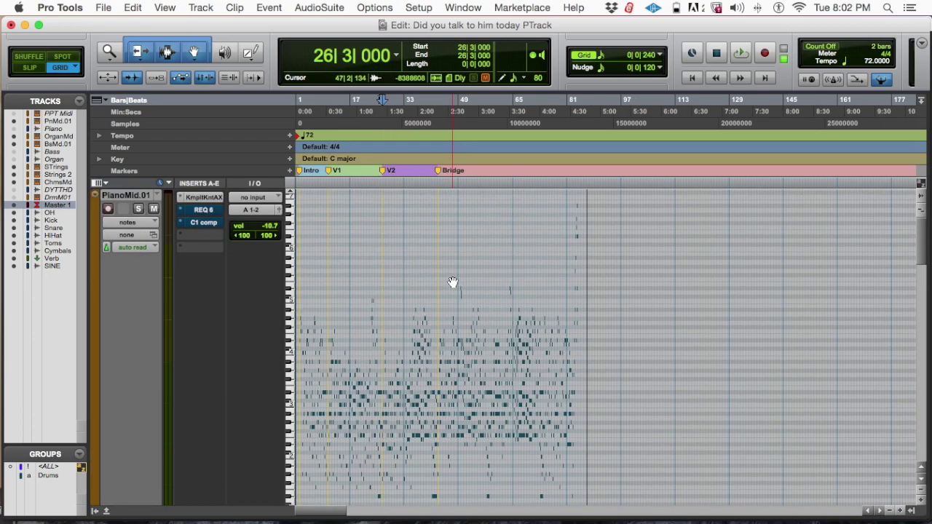
key(super+bracketright)
key(super+bracketleft)
key(super+bracketright)
key(super+bracketright)
key(super+bracketright)
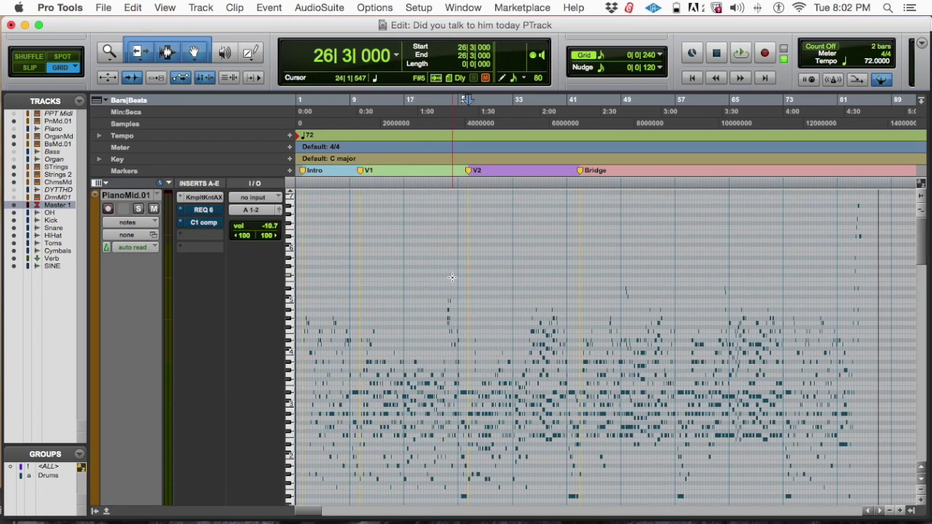
key(super+bracketright)
key(super+bracketleft)
key(super+bracketleft)
key(super+equal)
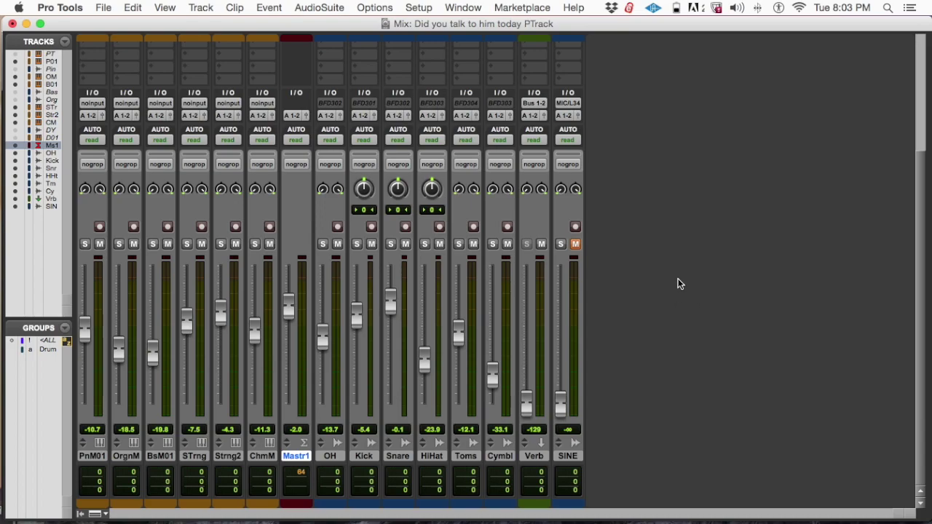
- Look over the inserts, sends, pan settings and fader levels of all mixer channels
scroll(295, 275, up, 5)
scroll(246, 272, down, 5)
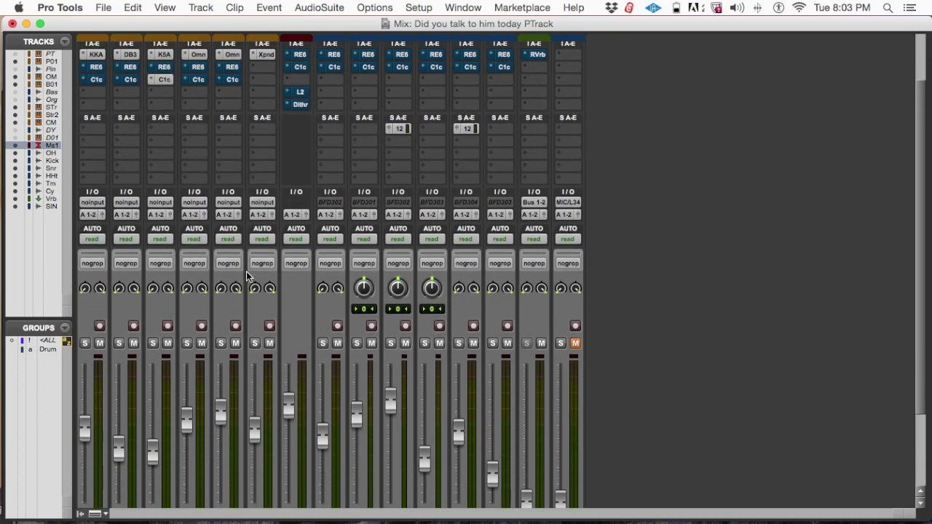
scroll(247, 271, up, 4)
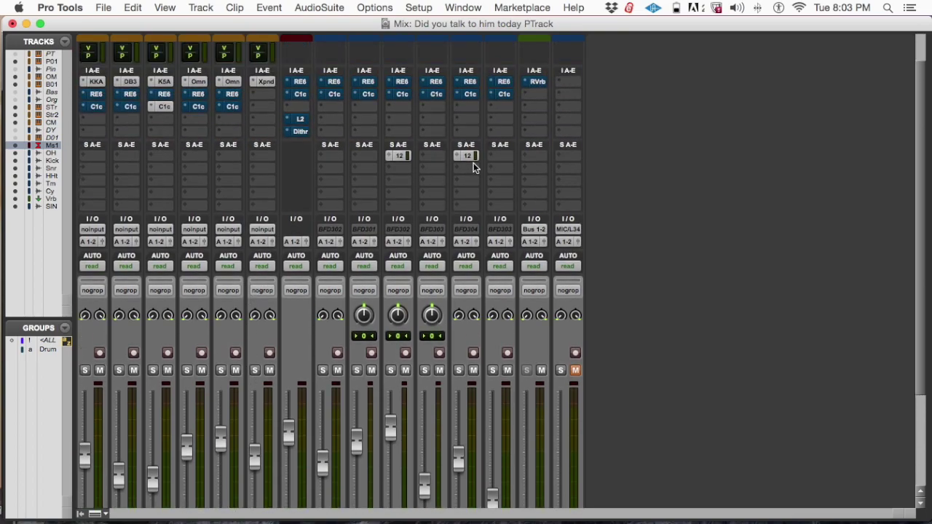
scroll(588, 187, down, 3)
scroll(588, 193, down, 3)
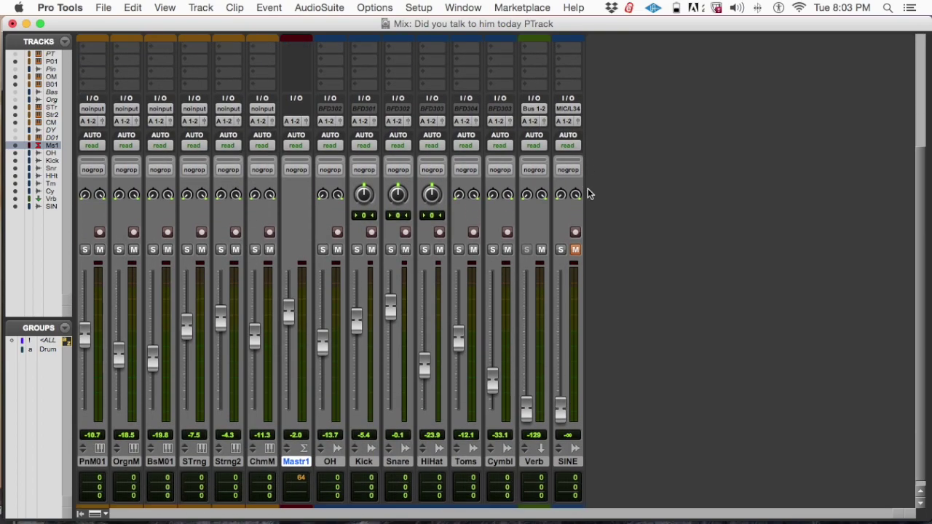
scroll(352, 237, up, 3)
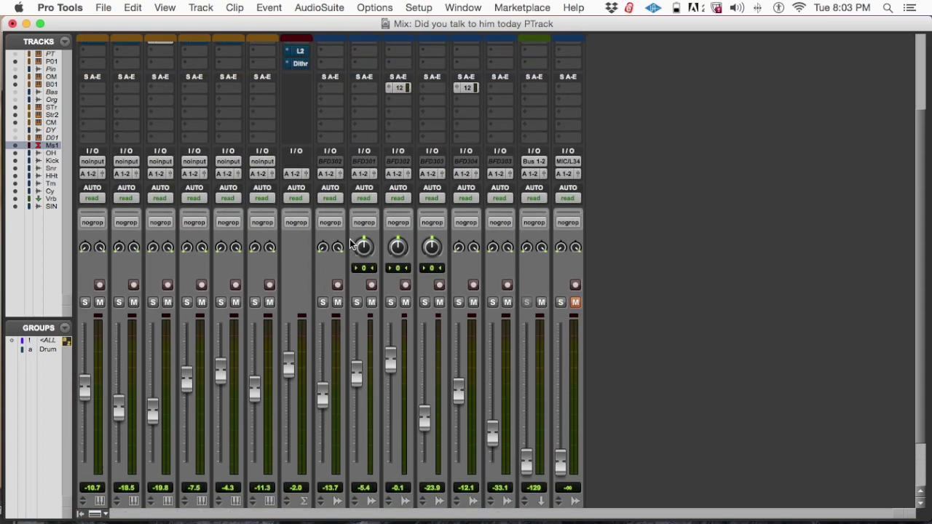
scroll(525, 273, down, 2)
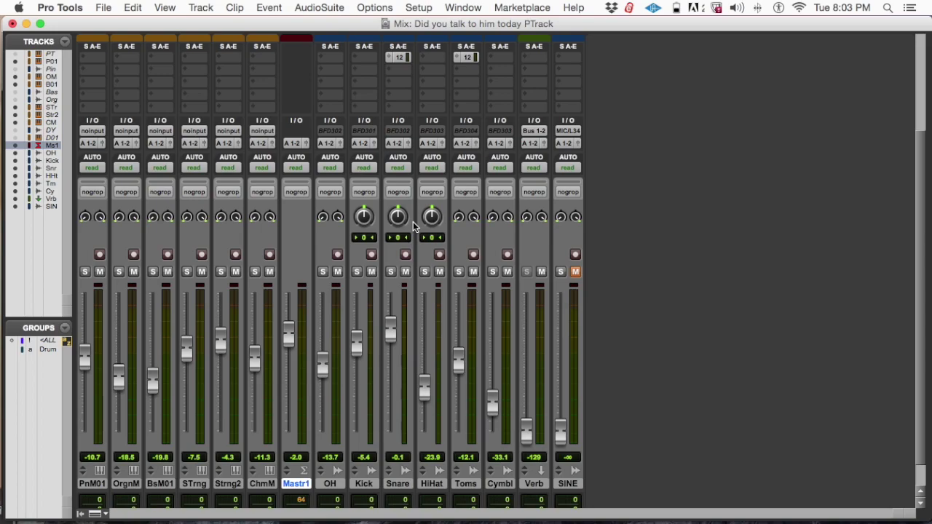
scroll(413, 221, up, 5)
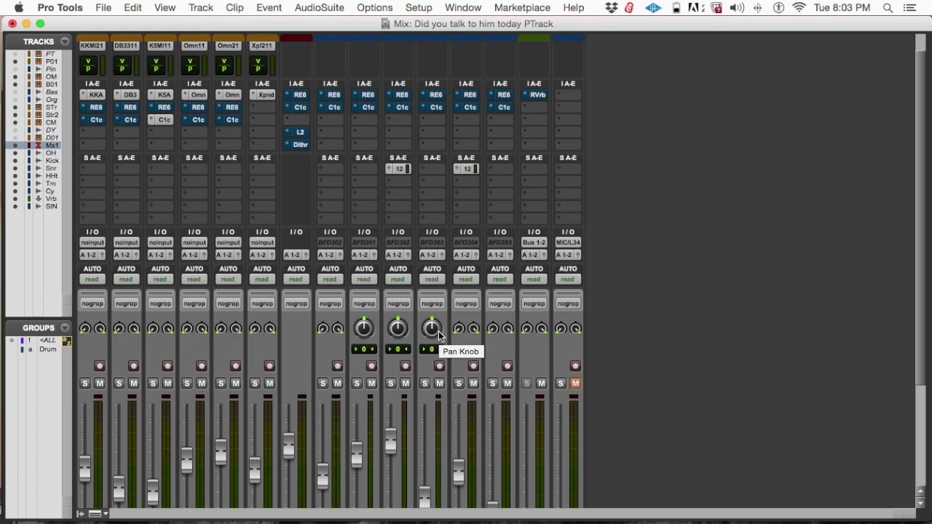
scroll(478, 324, down, 3)
scroll(479, 324, down, 3)
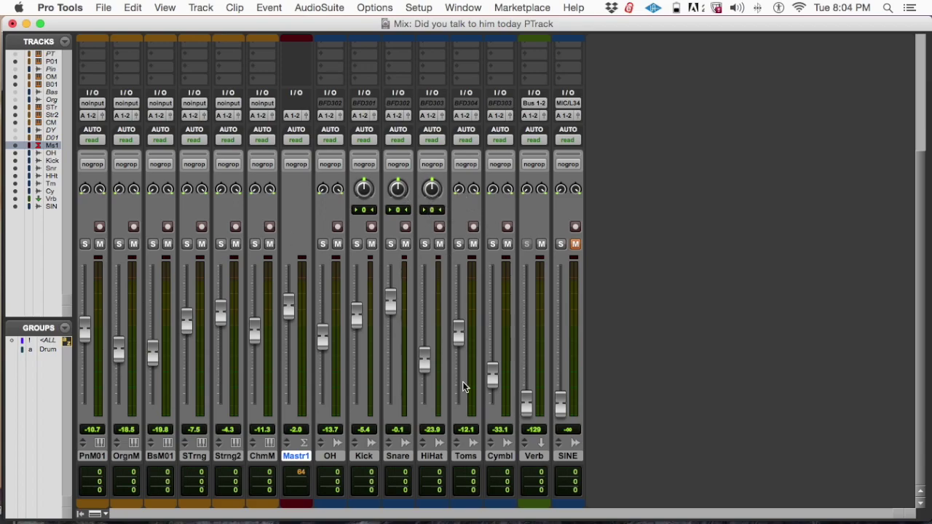
- Try panning the HiHat to 45 right, and return its pan to centre
click(433, 192)
drag(432, 192, 426, 171)
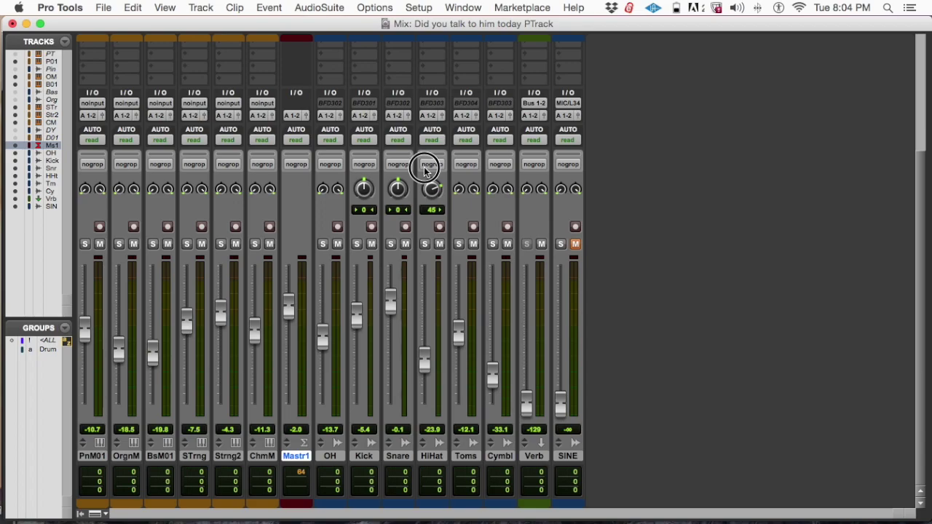
drag(426, 171, 426, 172)
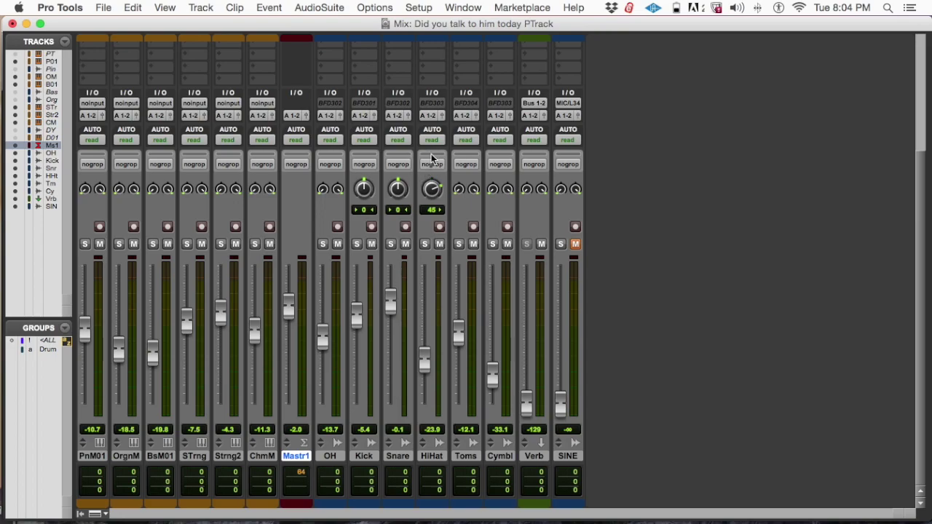
scroll(430, 164, up, 4)
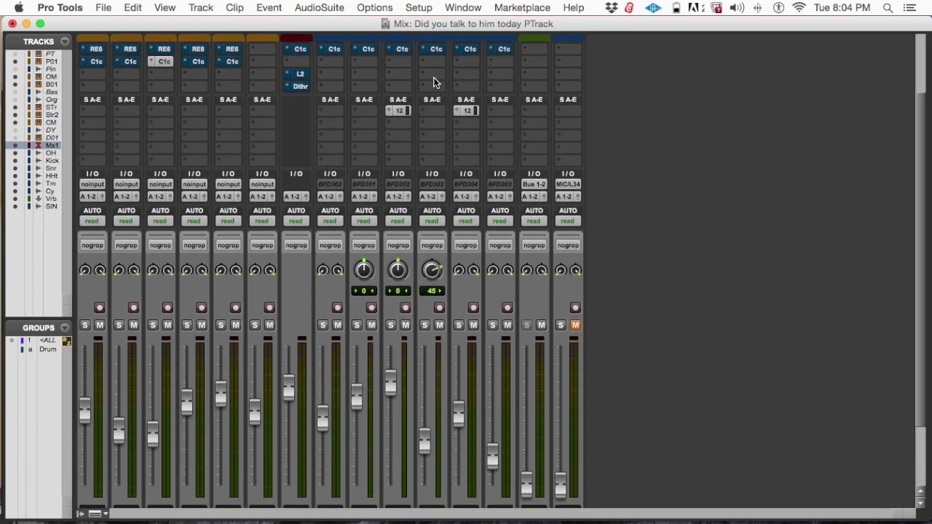
scroll(433, 78, up, 2)
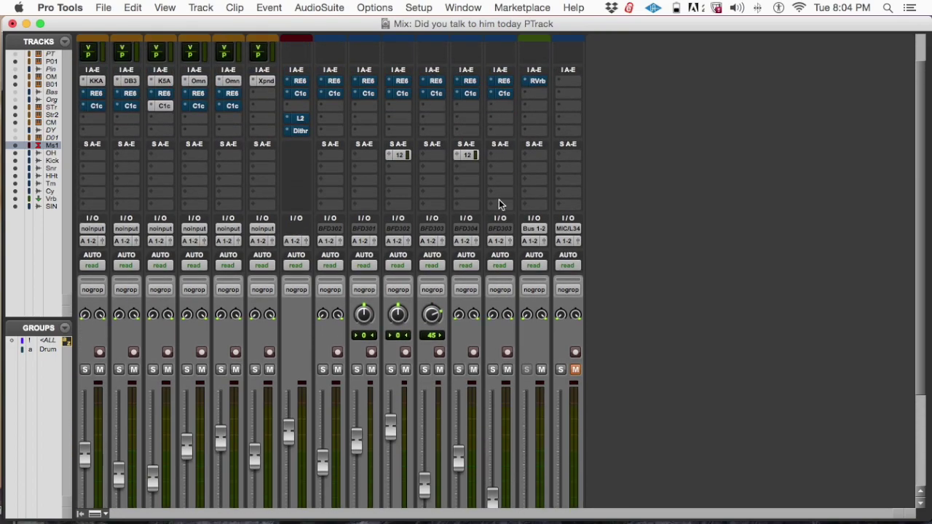
alt+click(435, 315)
scroll(499, 306, down, 4)
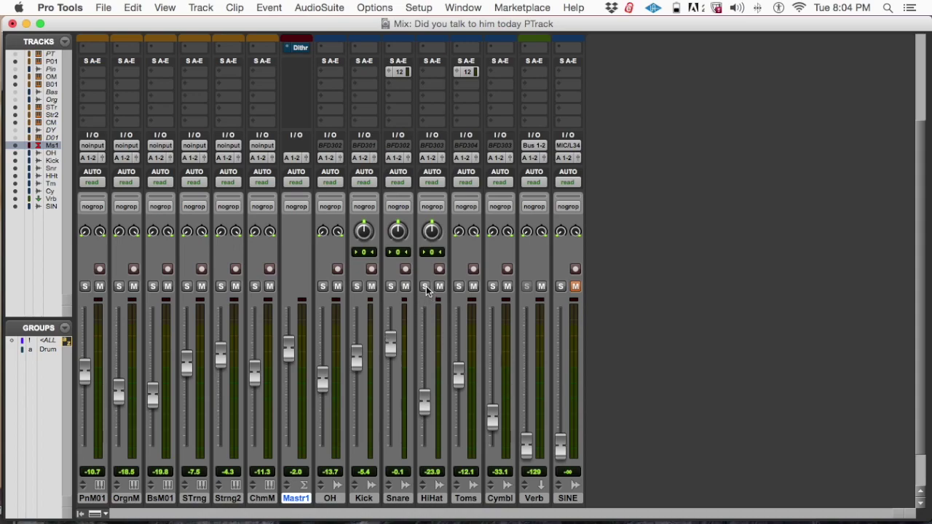
- Solo the HiHat during playback, set its pan to 25 right, and unsolo it
click(425, 287)
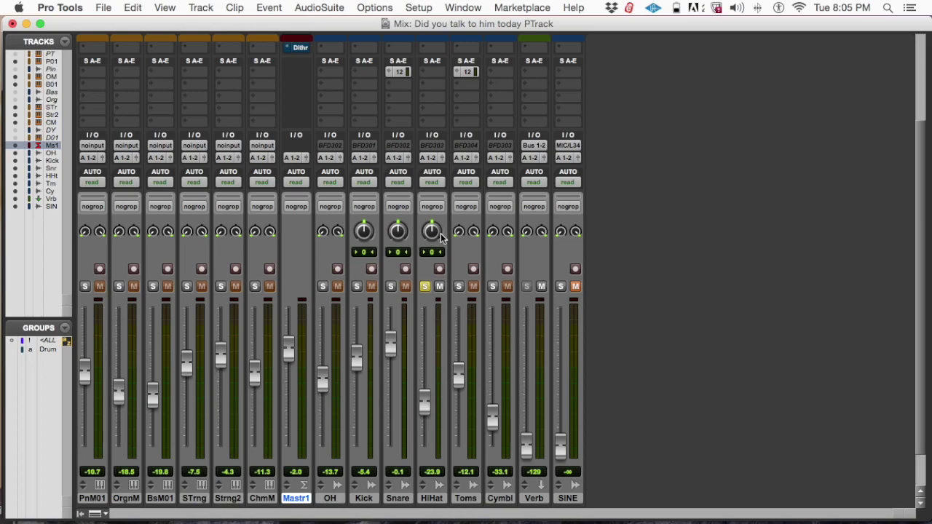
scroll(456, 230, down, 1)
key(space)
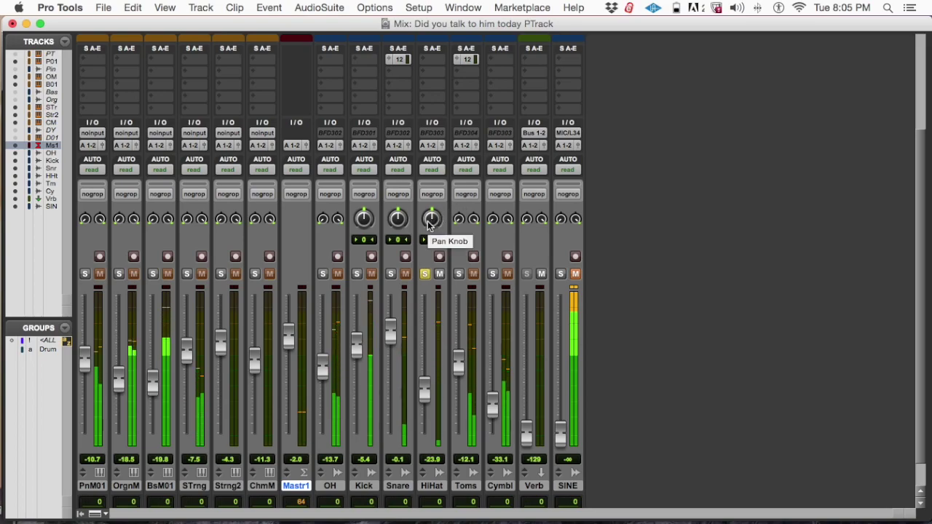
drag(429, 226, 419, 201)
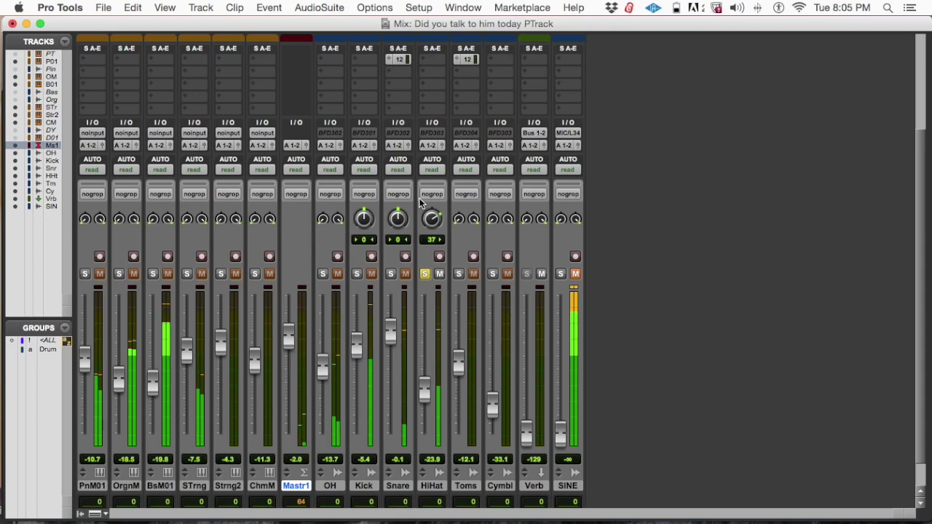
drag(428, 222, 430, 219)
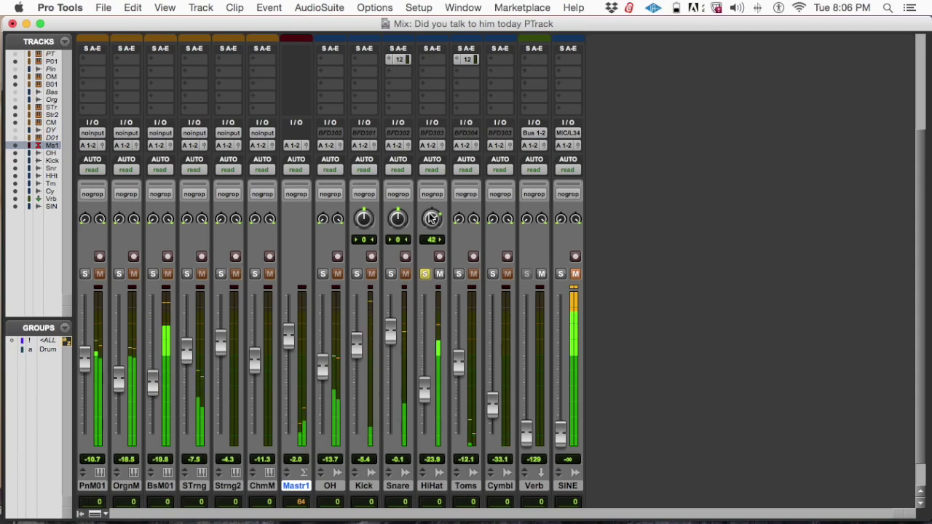
mouse_move(429, 220)
mouse_down()
mouse_move(423, 234)
mouse_move(430, 221)
mouse_up()
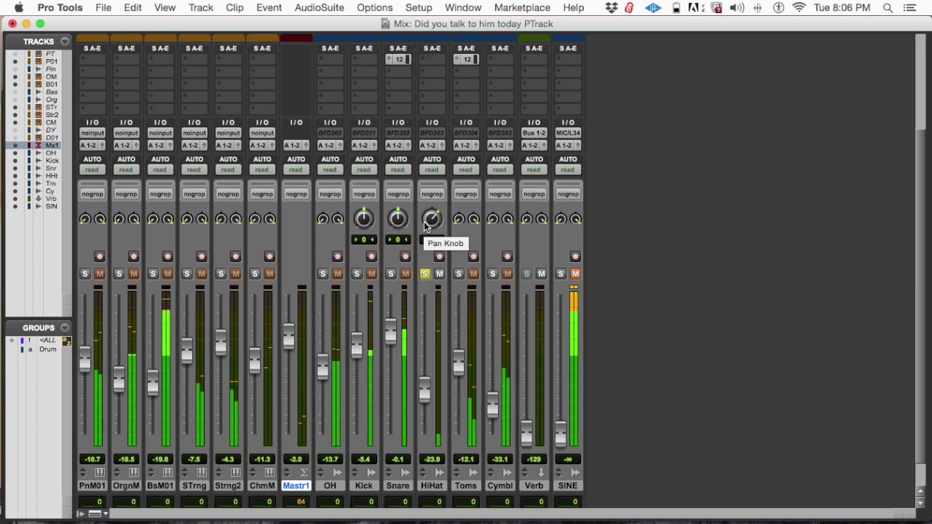
click(425, 274)
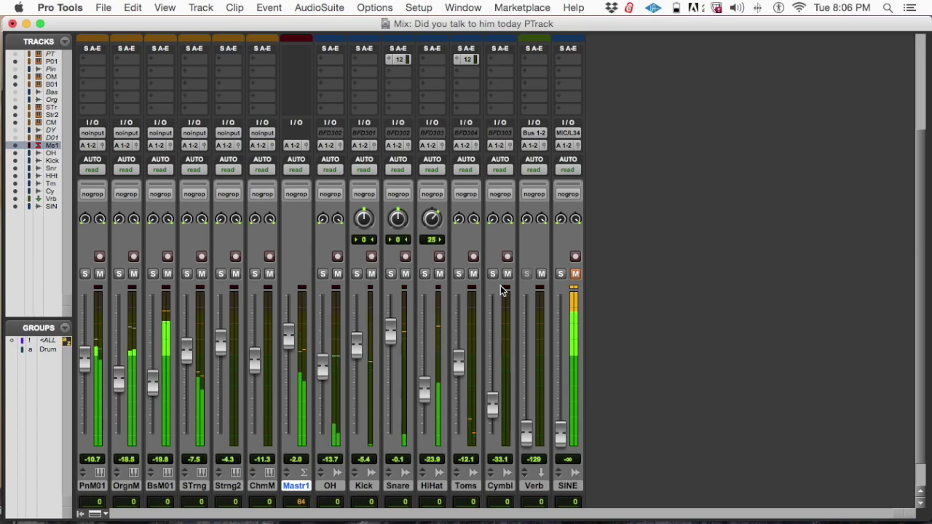
- Solo the PnM01 channel, take its REQ 6 equalizer insert out of bypass, and open the equalizer
scroll(196, 375, down, 1)
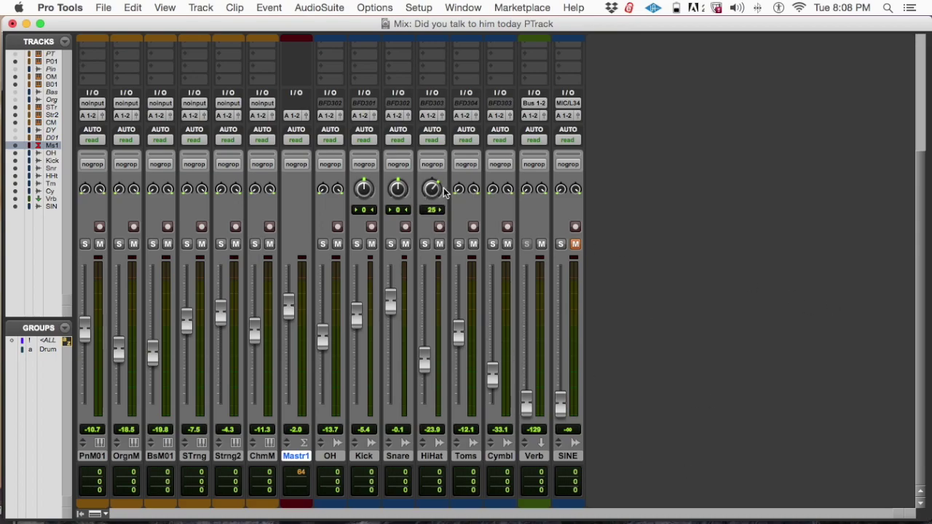
key(super+alt+i)
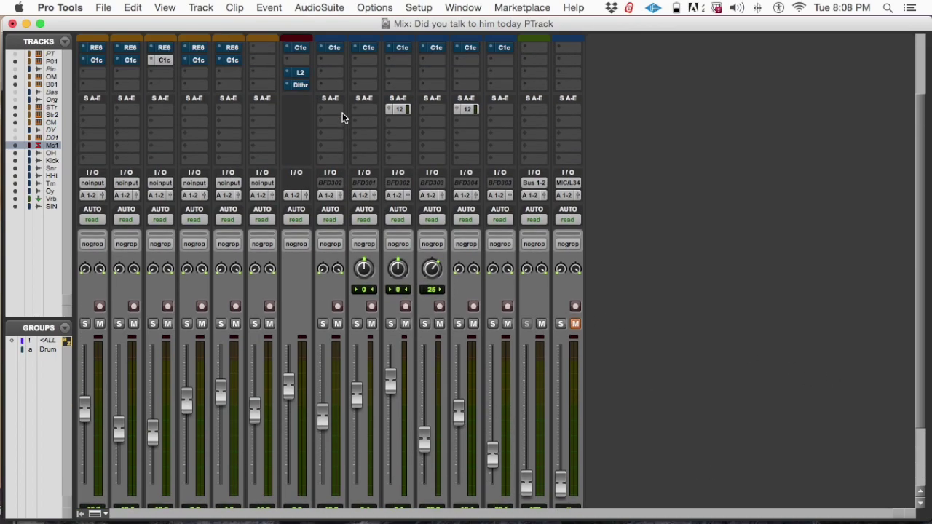
scroll(211, 108, down, 1)
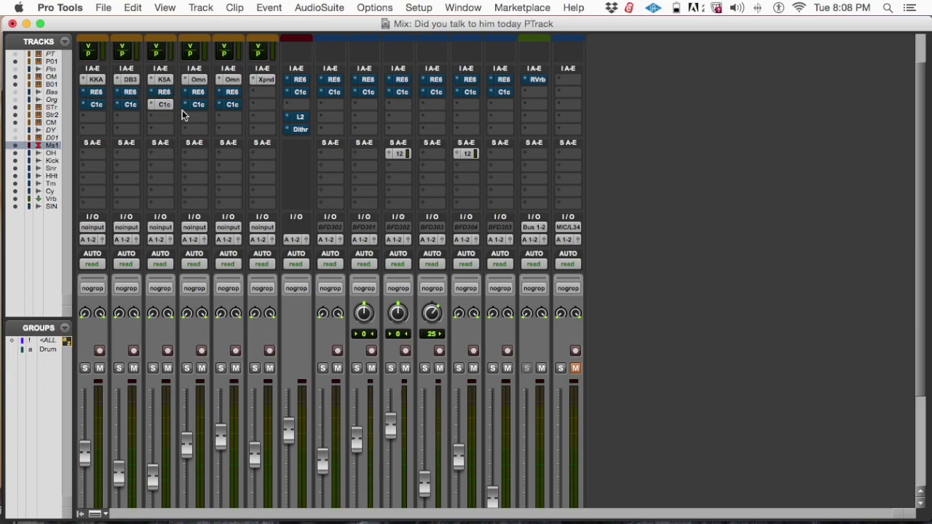
scroll(125, 212, down, 5)
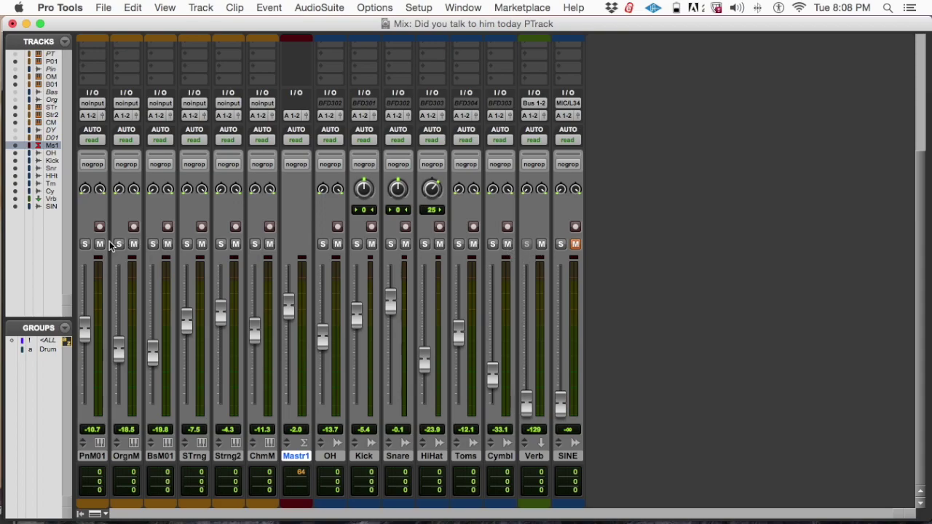
click(85, 245)
scroll(87, 244, up, 6)
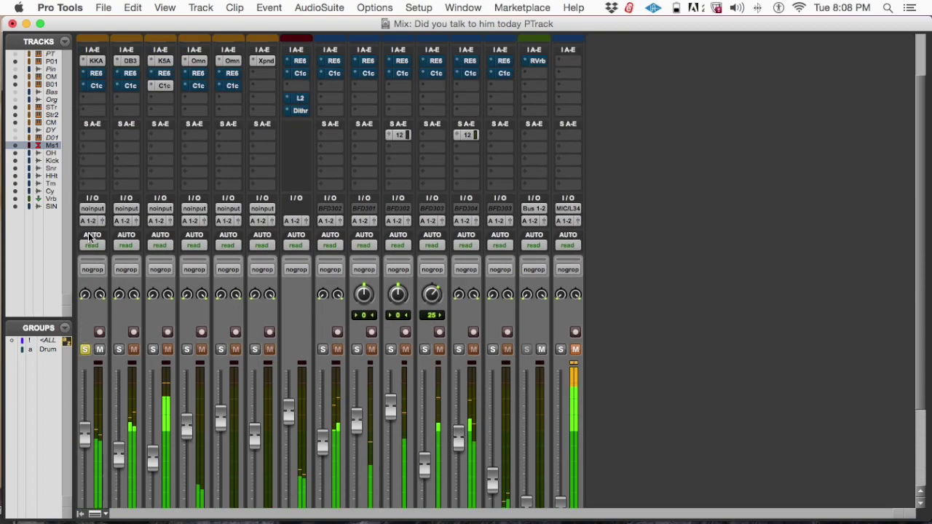
super+click(97, 134)
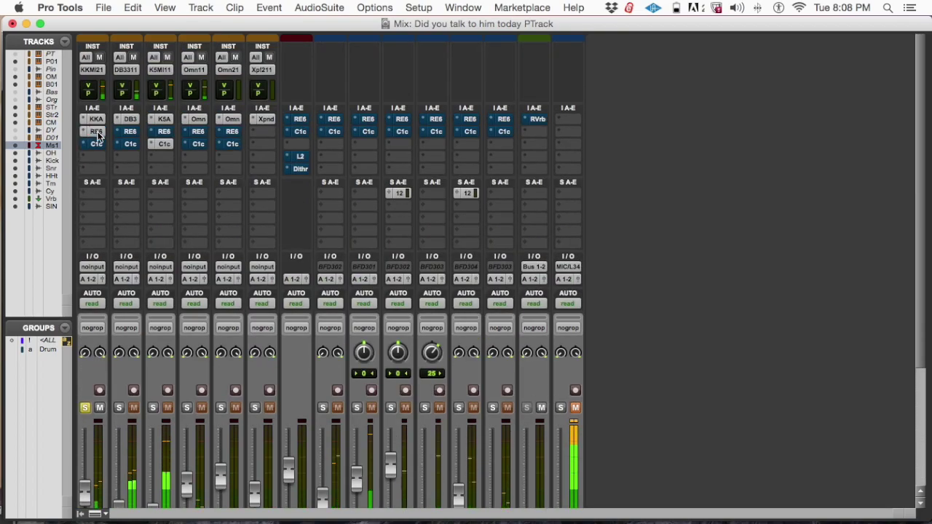
click(98, 134)
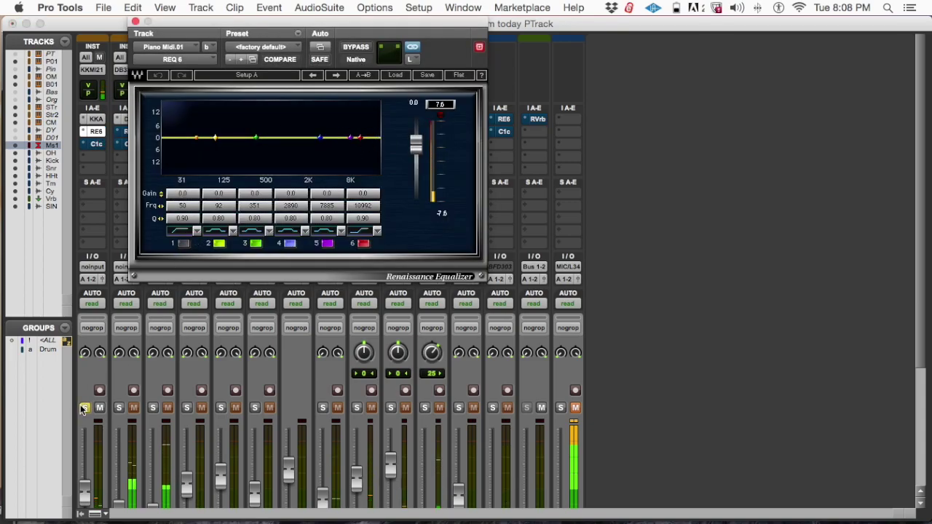
- Compare the piano within the full mix against the piano alone, leaving PnM01 soloed
scroll(521, 273, down, 5)
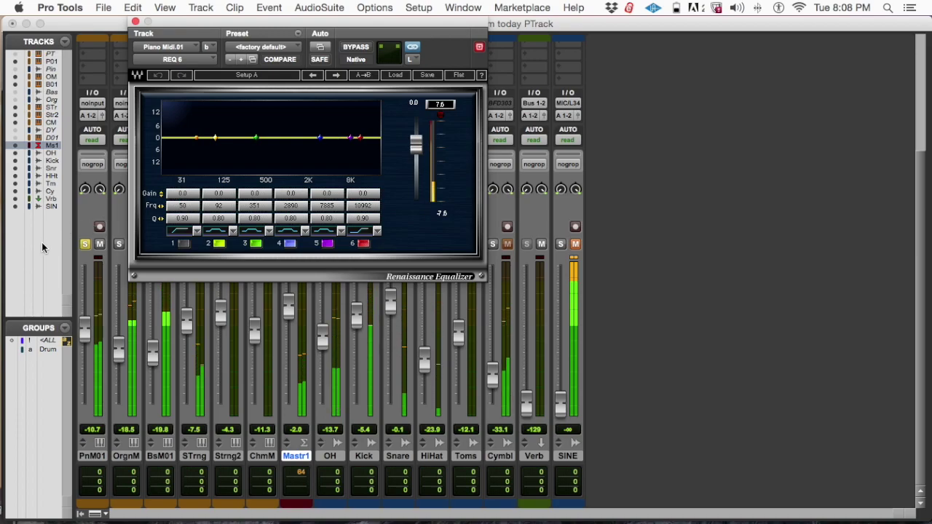
click(85, 245)
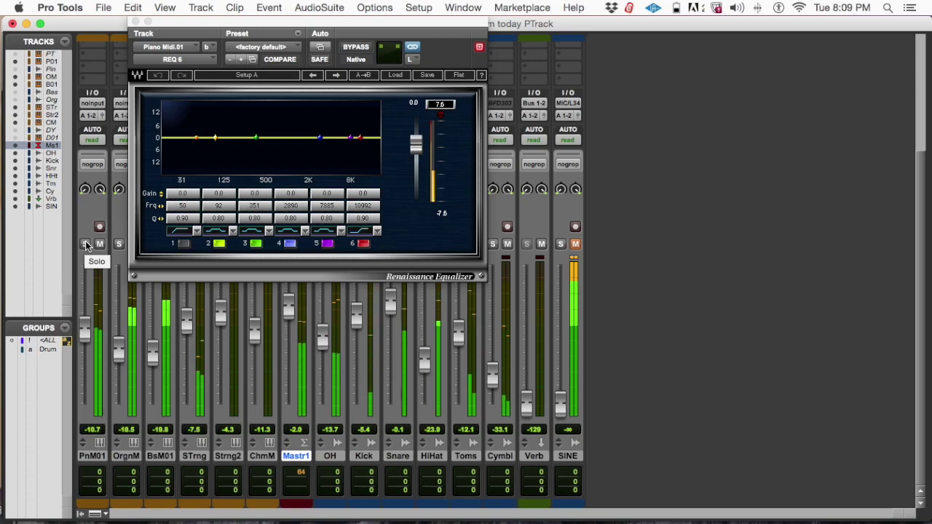
key(super+alt+m)
click(85, 246)
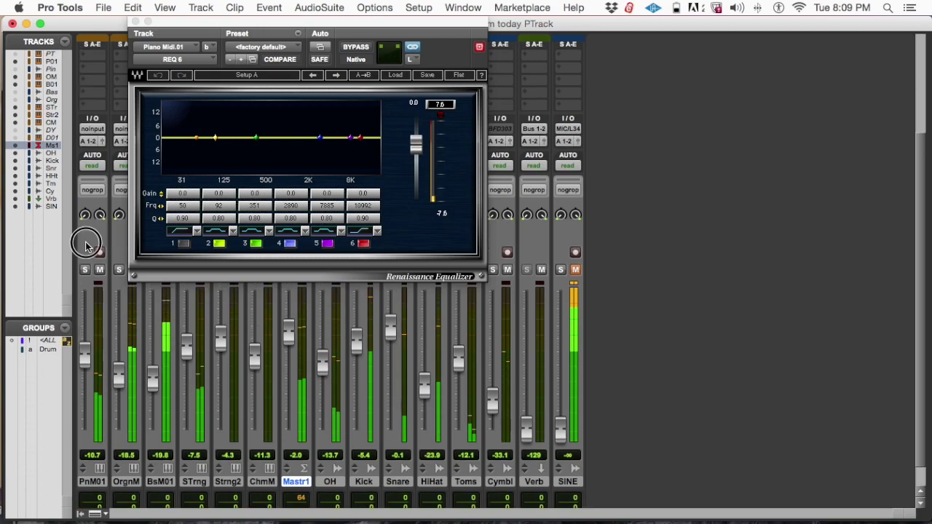
click(84, 270)
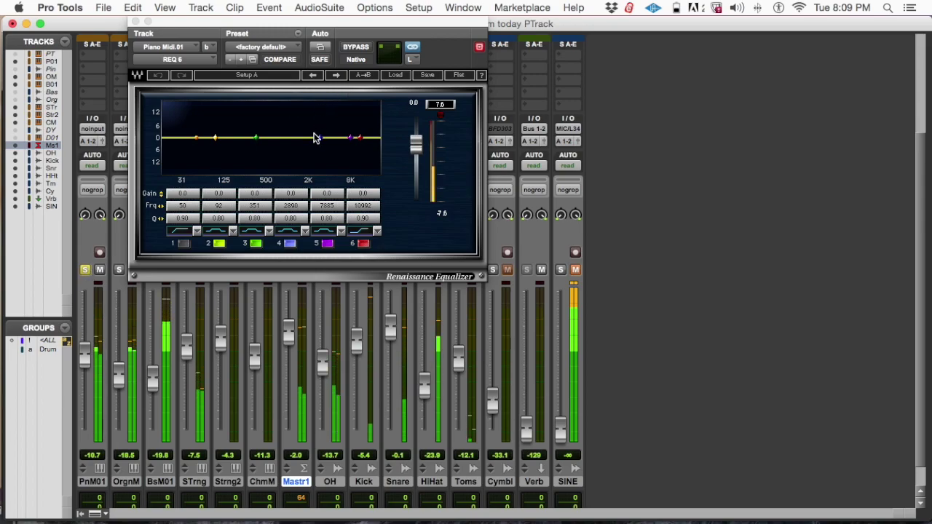
- Boost the piano equalizer's band 4 by 0.5 dB at 2612 Hz and band 5 by 0.5 dB at 7179 Hz
drag(321, 140, 316, 137)
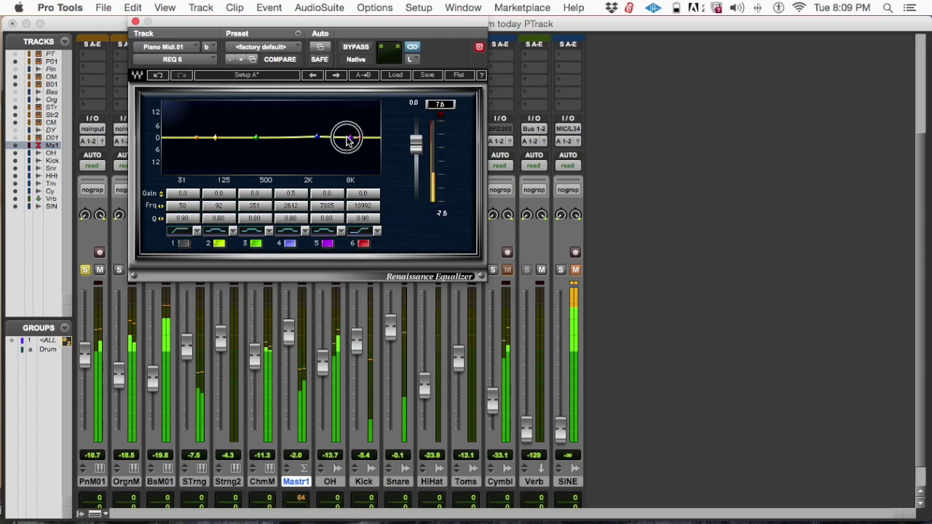
drag(350, 137, 348, 136)
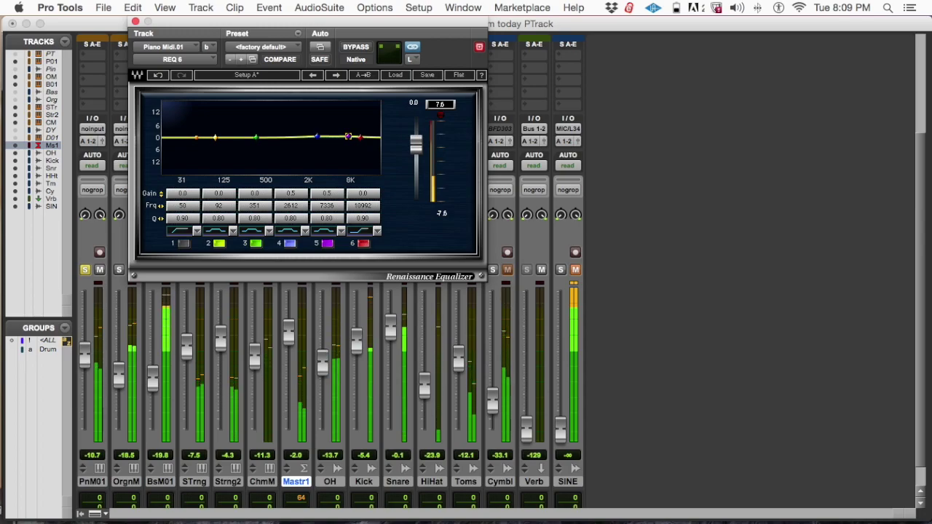
drag(348, 136, 347, 136)
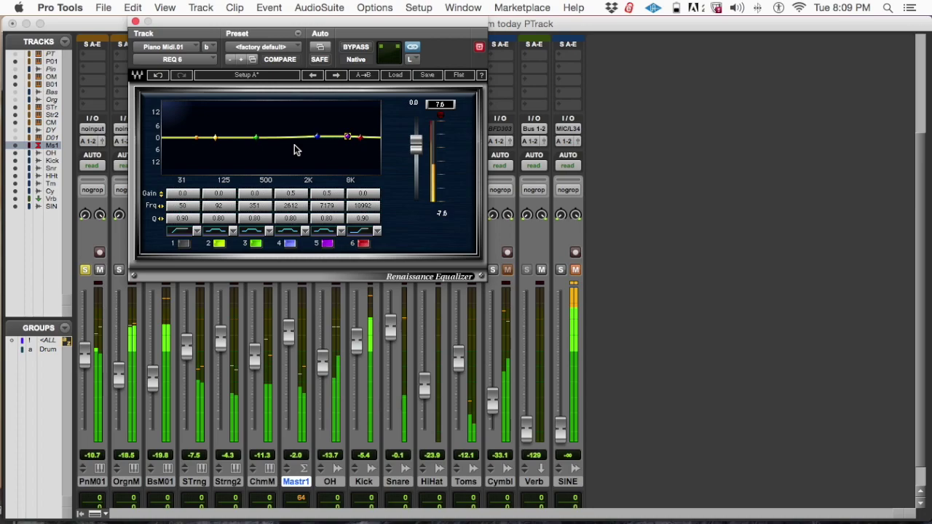
- Cut the piano equalizer's band 3 by 0.5 dB at 500 Hz, undoing a trial shift to 218 Hz
drag(372, 21, 758, 87)
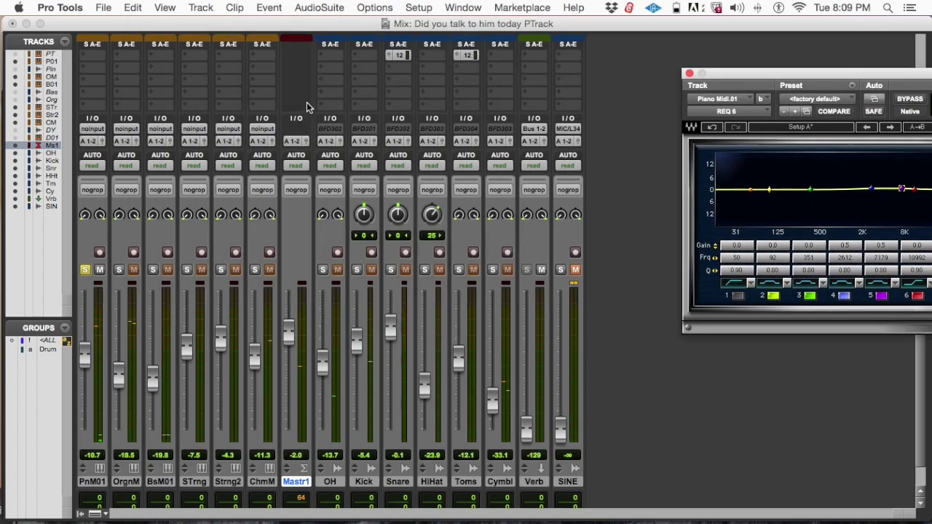
scroll(306, 107, up, 3)
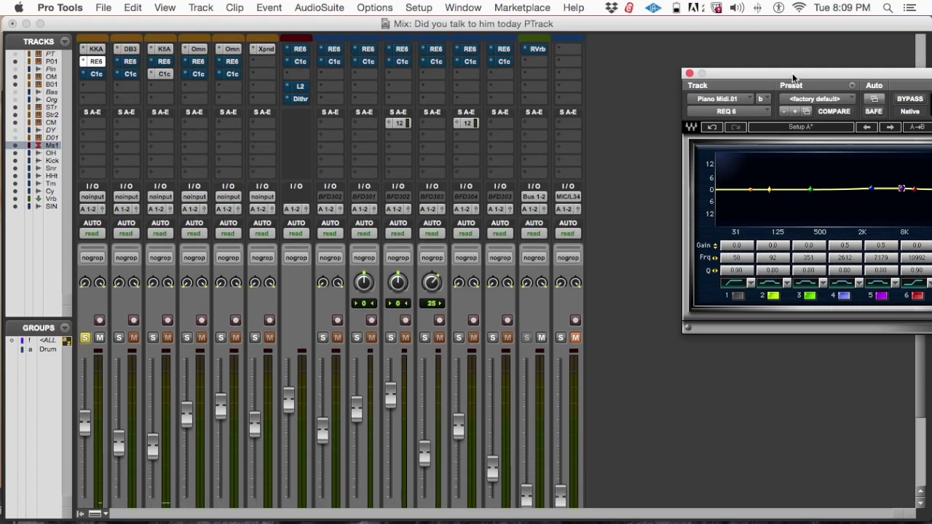
drag(794, 78, 474, 75)
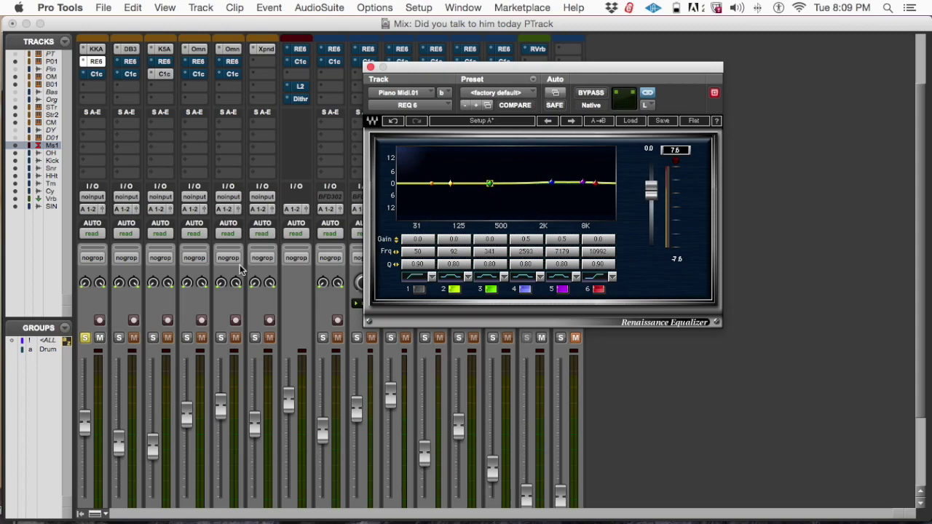
key(space)
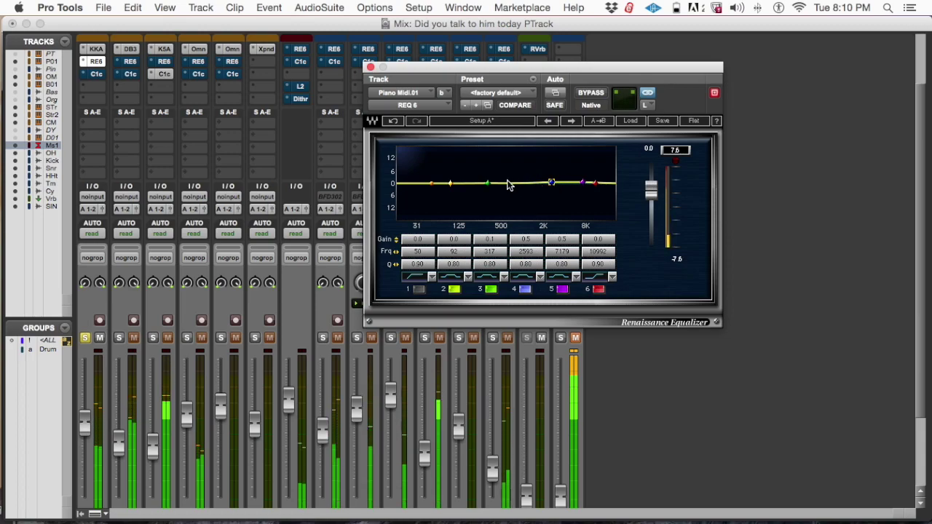
drag(487, 183, 503, 183)
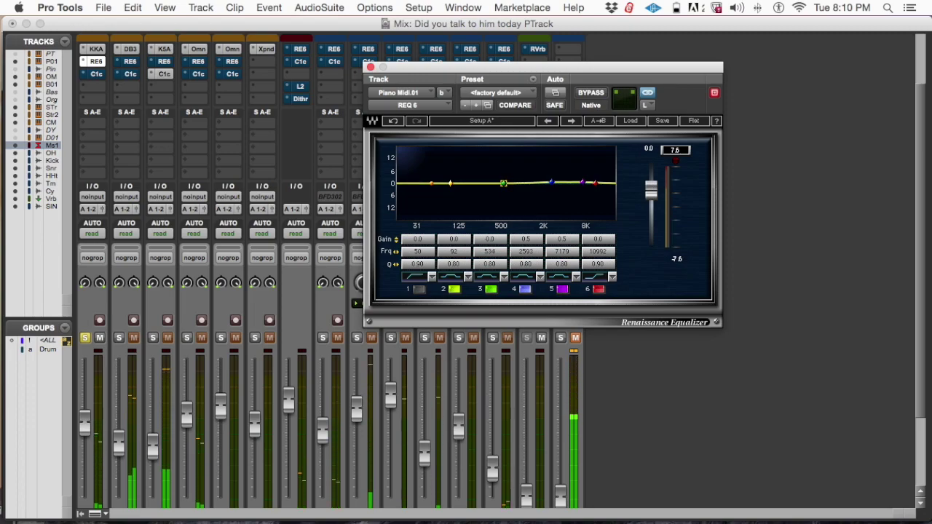
drag(503, 183, 502, 184)
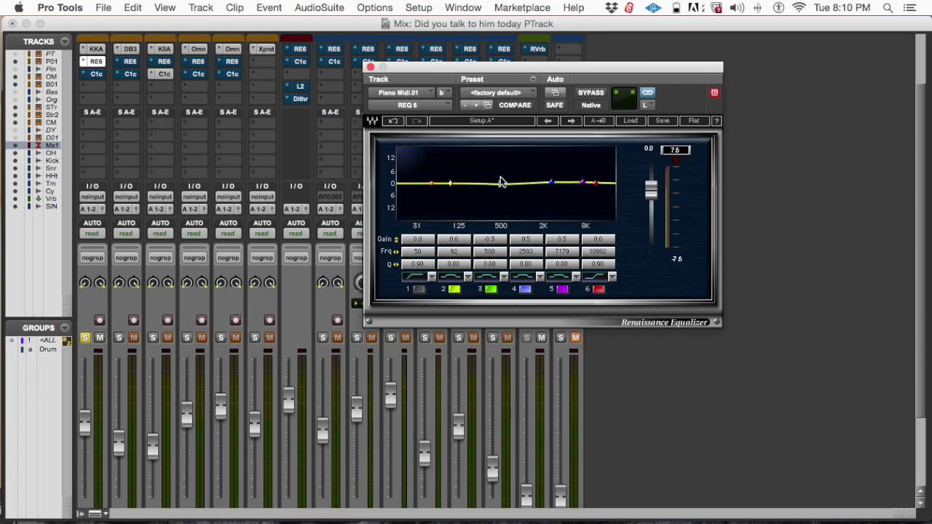
drag(507, 186, 485, 185)
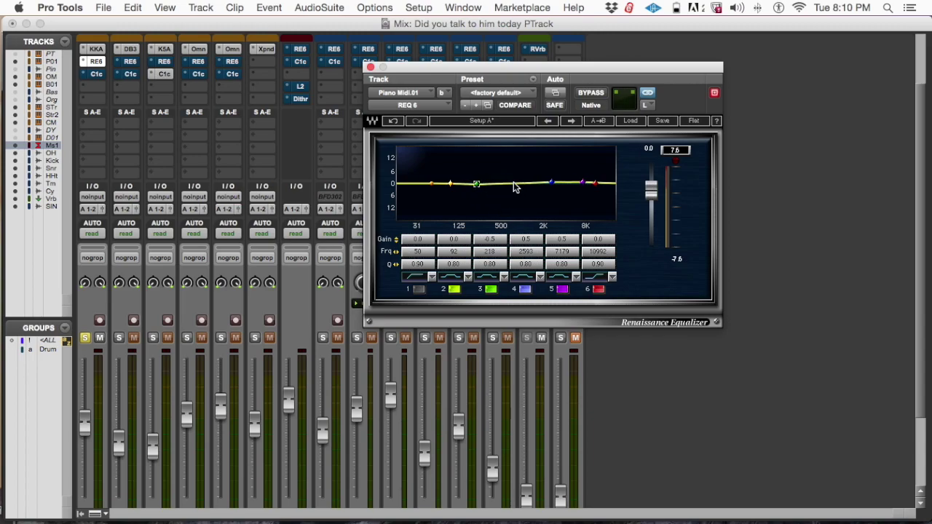
click(391, 122)
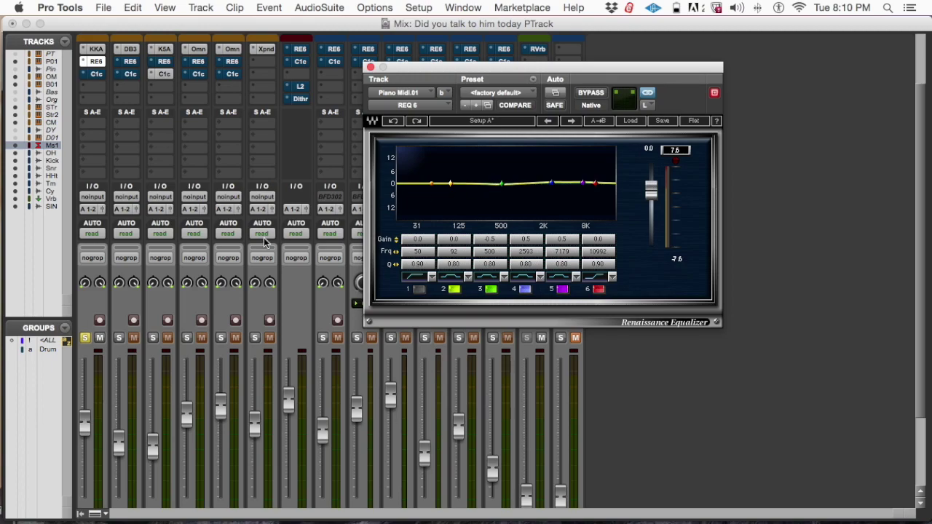
- Check the piano unsoloed in the mix, solo it again, and boost its equalizer's band 6 by 0.3 dB at 10913 Hz
click(85, 338)
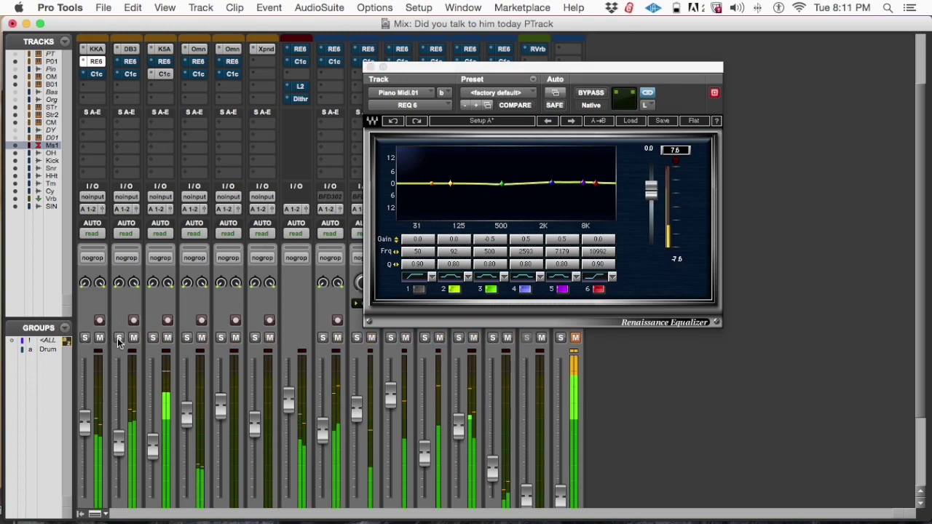
scroll(123, 320, down, 3)
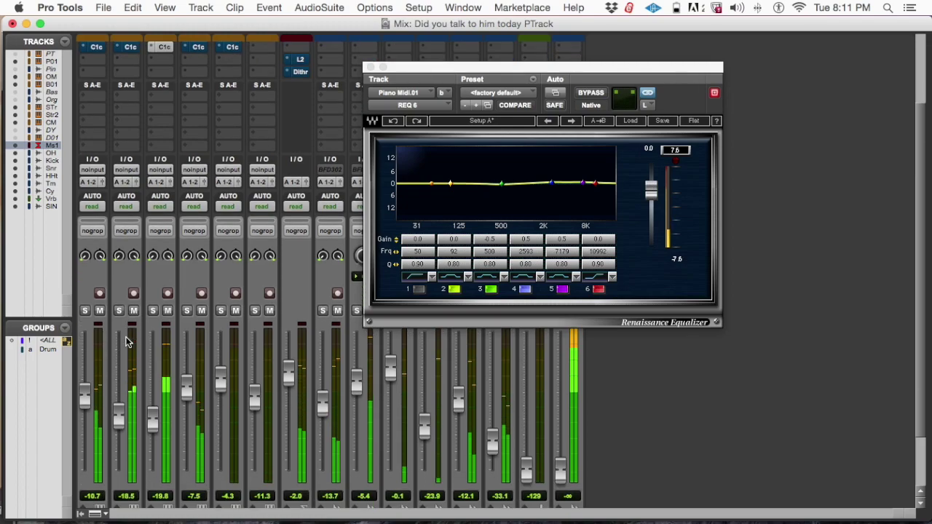
click(84, 311)
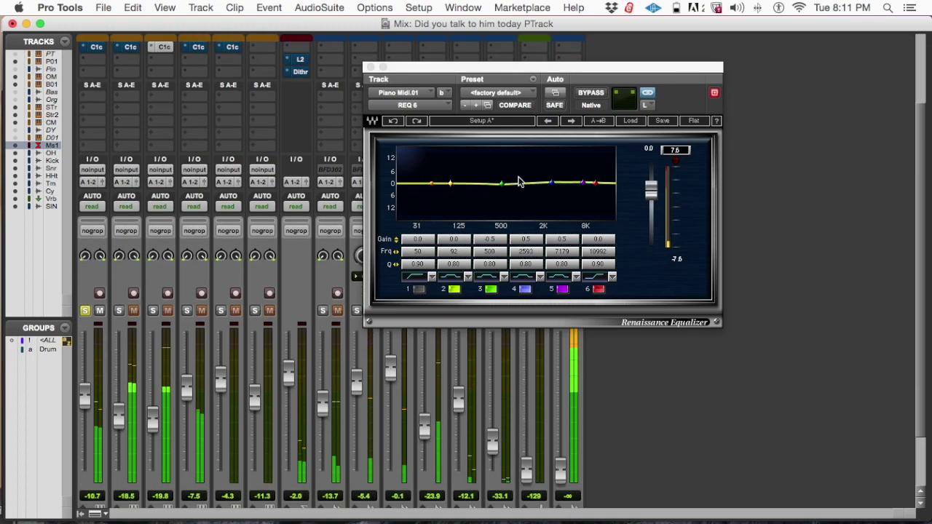
click(594, 183)
drag(594, 184, 594, 182)
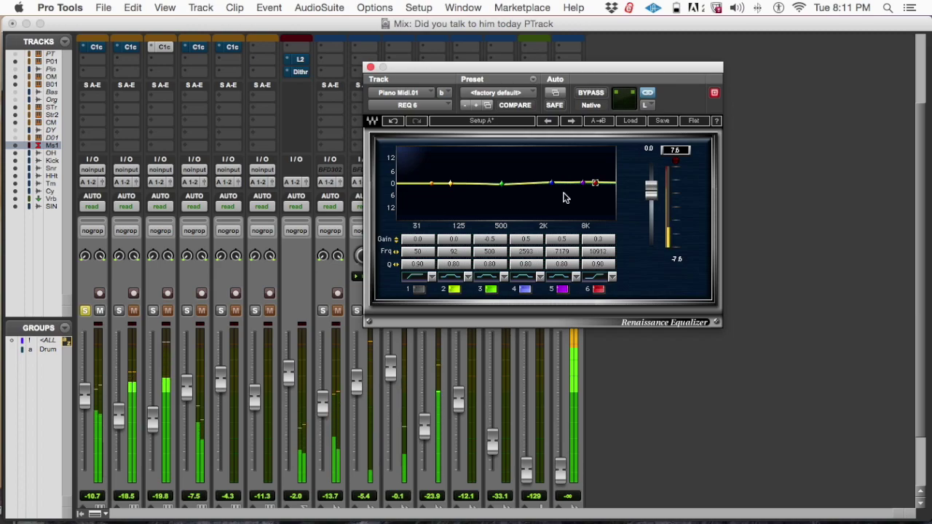
- Switch the solo from PnM01 to OrgnM and move the equalizer window away from the first drum channels
click(118, 310)
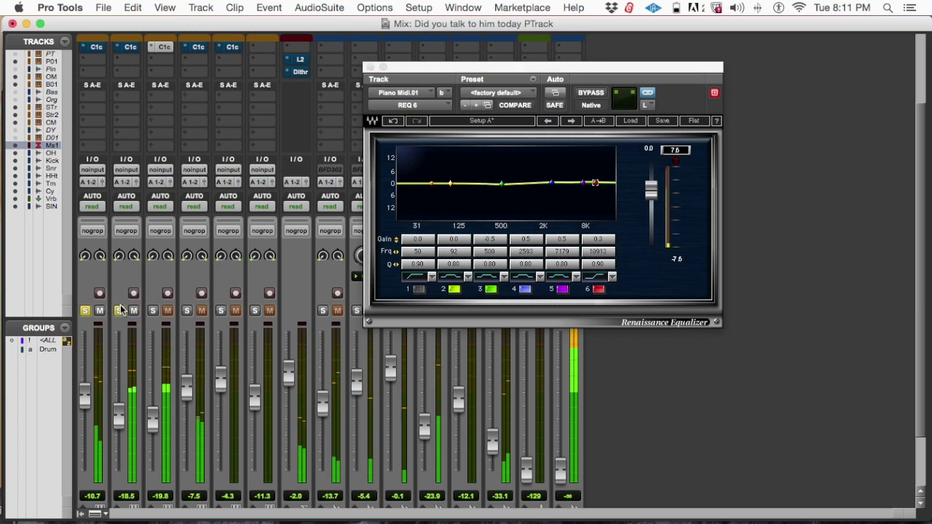
click(85, 311)
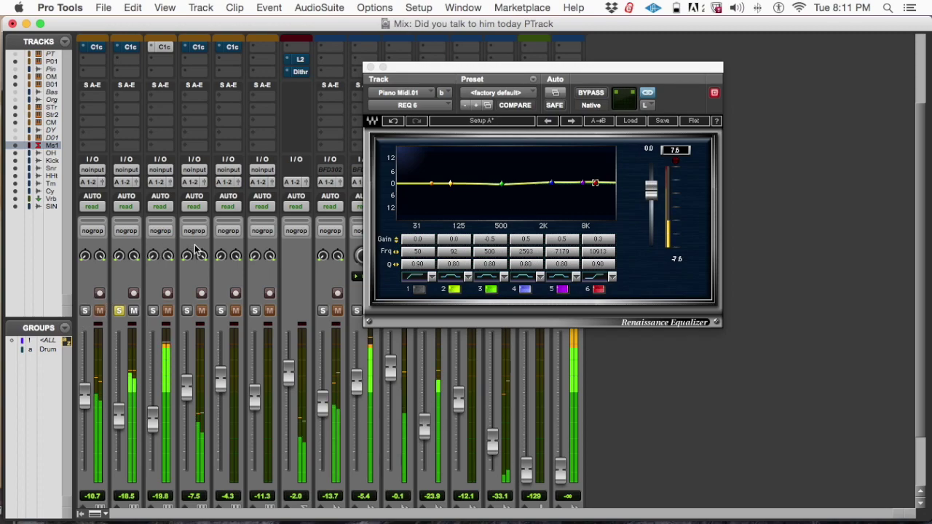
drag(392, 67, 502, 214)
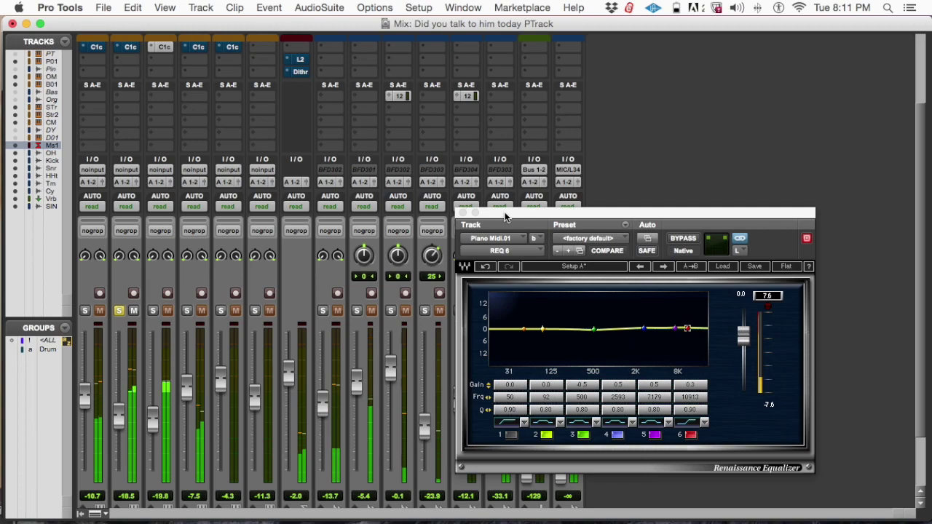
- Audition several points of the song from the Edit window timeline and resume playback from 34|4|240
key(super+equal)
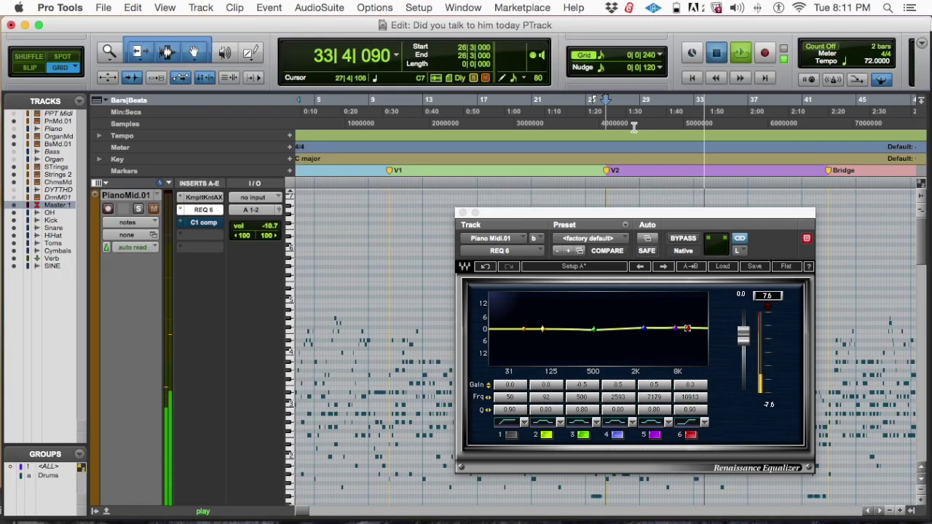
key(space)
click(454, 113)
key(space)
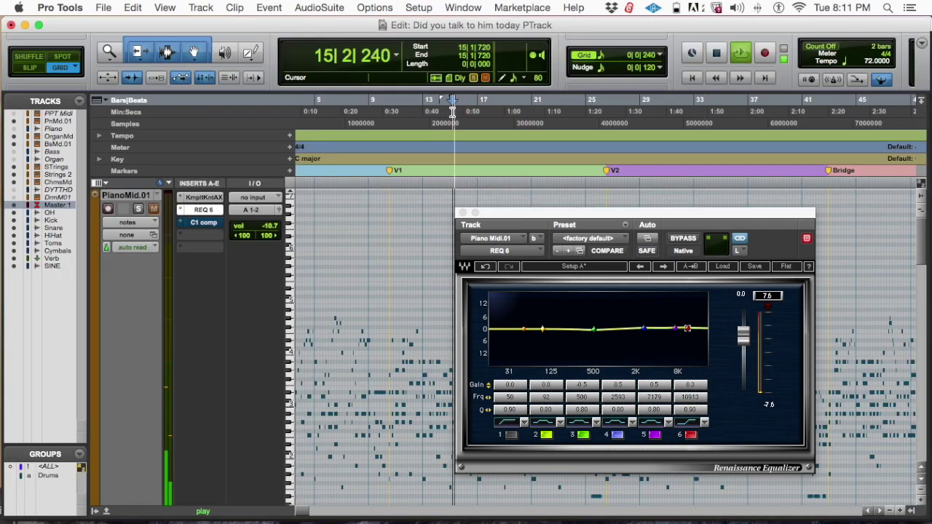
click(523, 111)
click(692, 111)
key(space)
click(720, 112)
key(space)
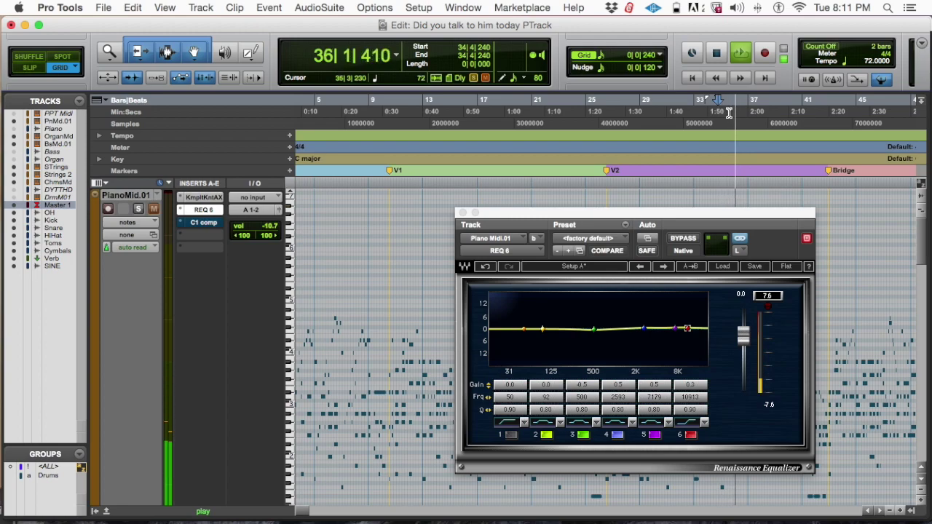
- Open the organ's REQ 6 in the Mix window and activate the bypassed REQ 6 inserts on the organ, bass and both string tracks
key(super+equal)
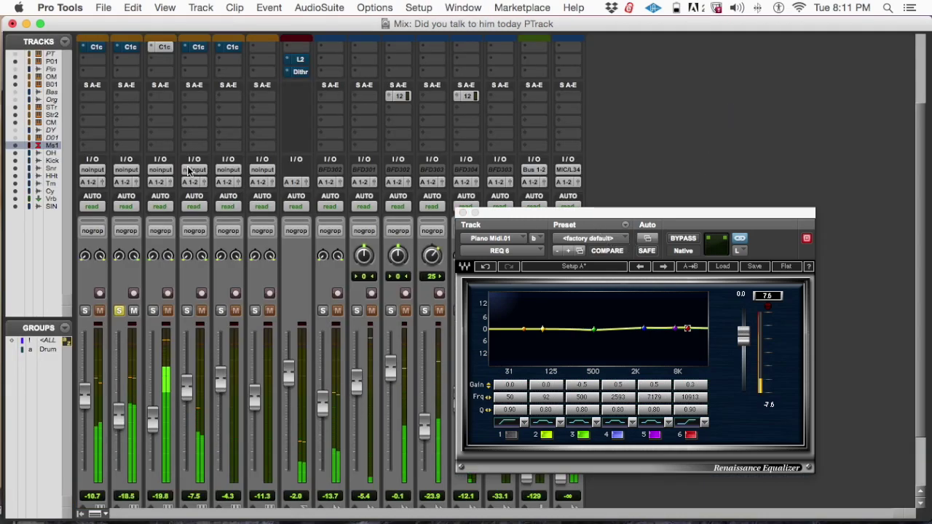
key(super+alt+i)
click(128, 133)
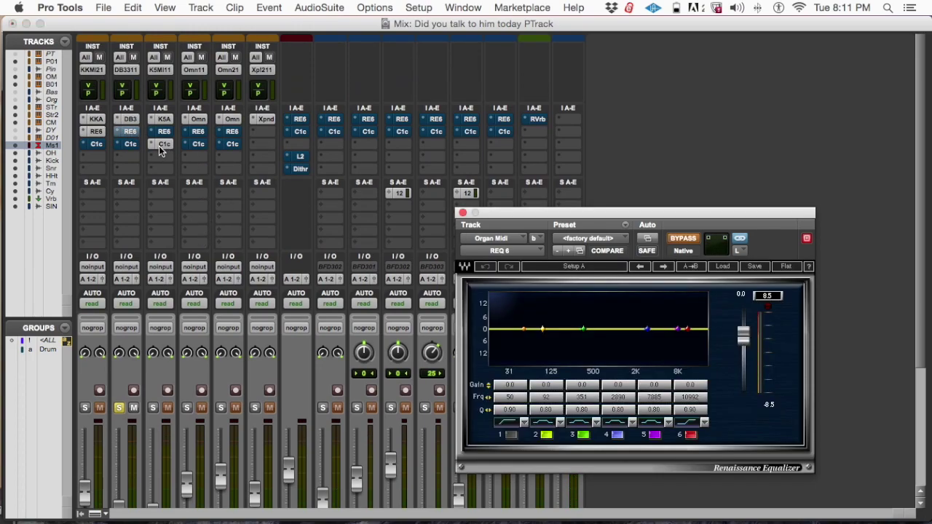
super+click(131, 134)
super+click(162, 136)
super+click(193, 132)
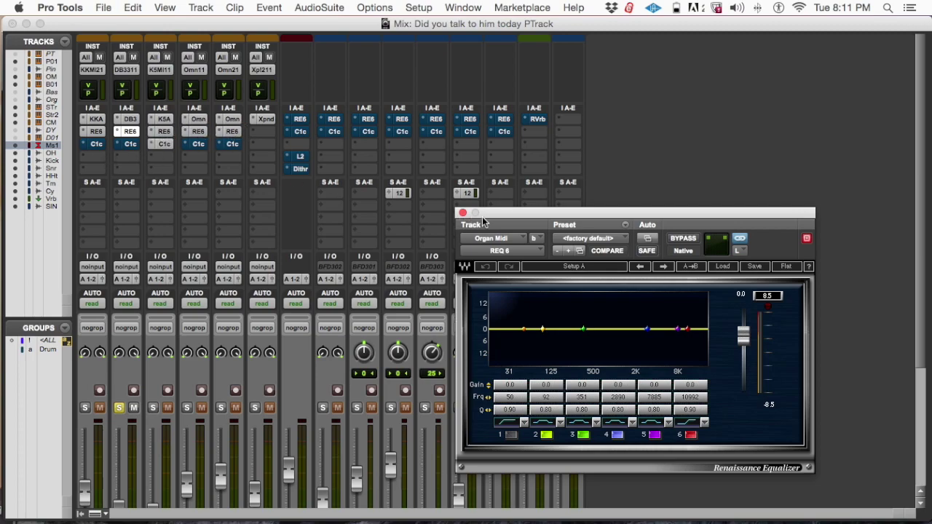
- Move the organ's equalizer window up closer to the instrument channels and play back the soloed organ
drag(587, 212, 409, 36)
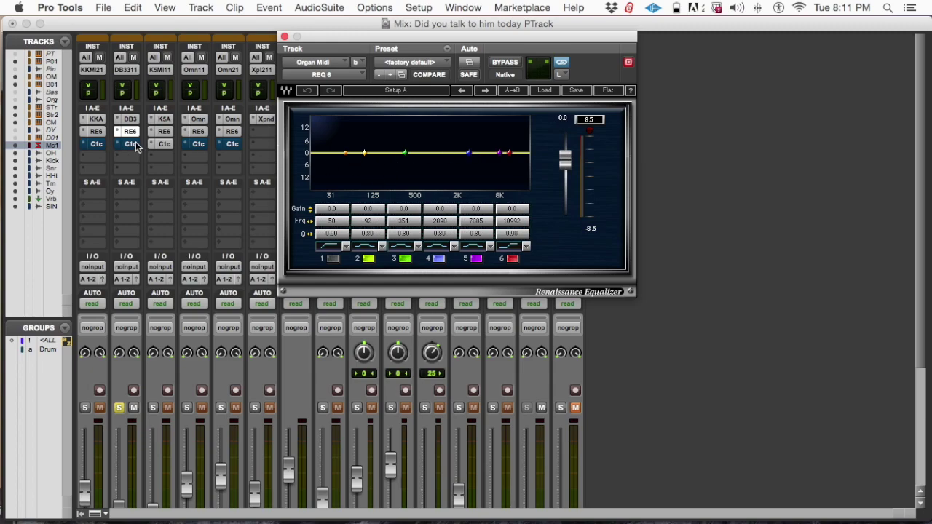
scroll(135, 346, down, 3)
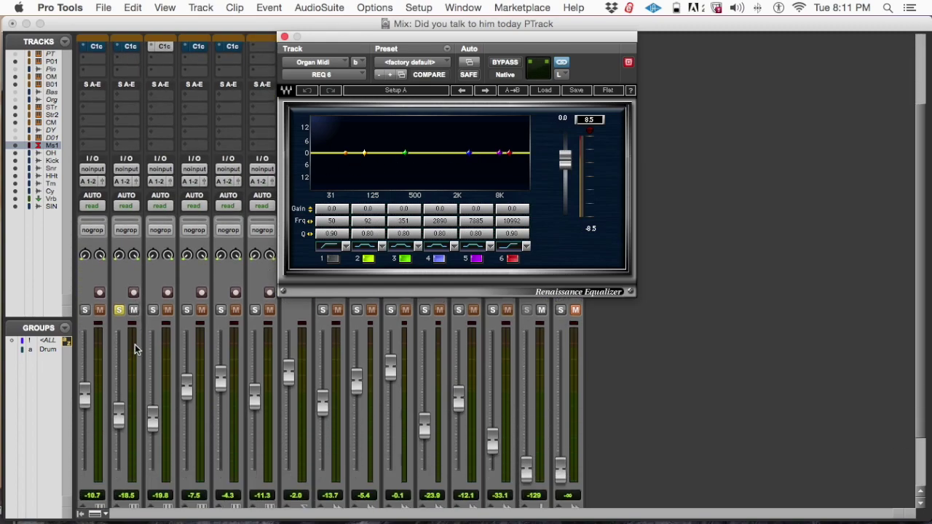
key(space)
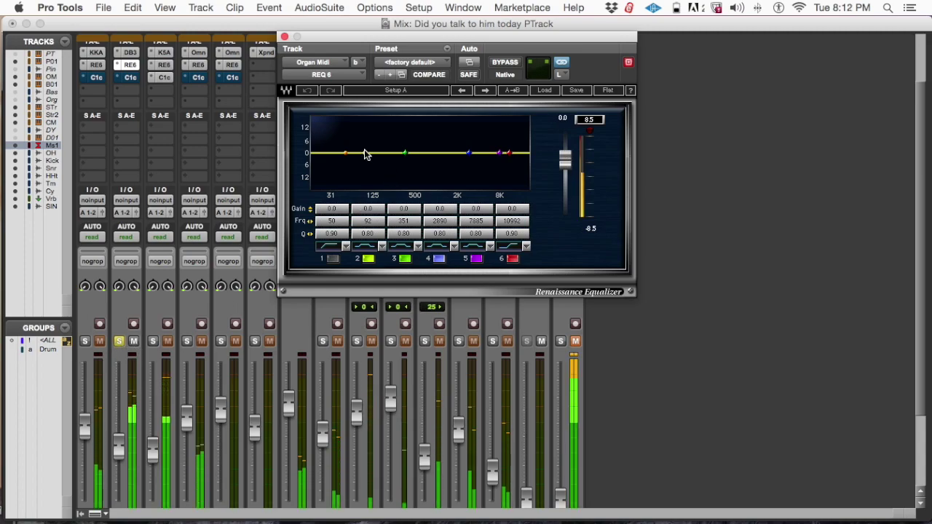
- Move the equalizer window aside in the Edit window, zoom the timeline in around bar 34, and place the playback start at 34|1|000
key(super+equal)
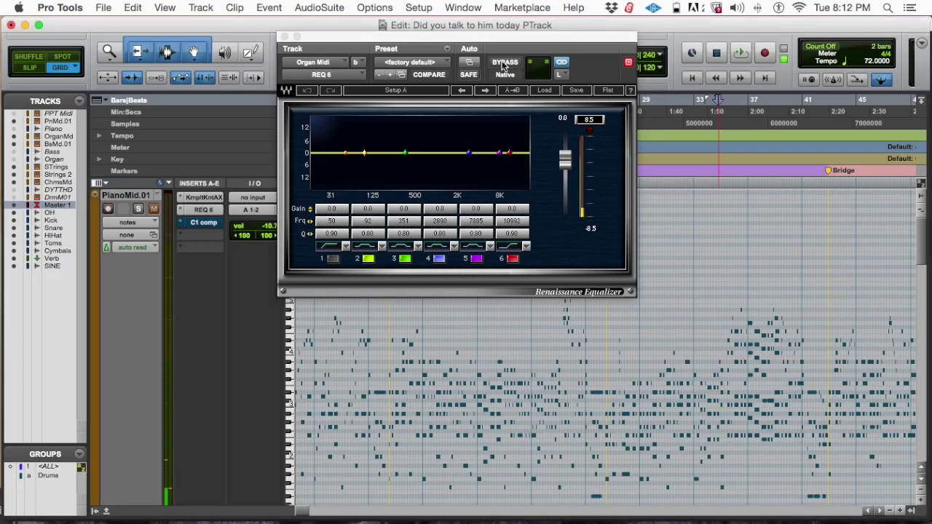
drag(466, 49, 899, 470)
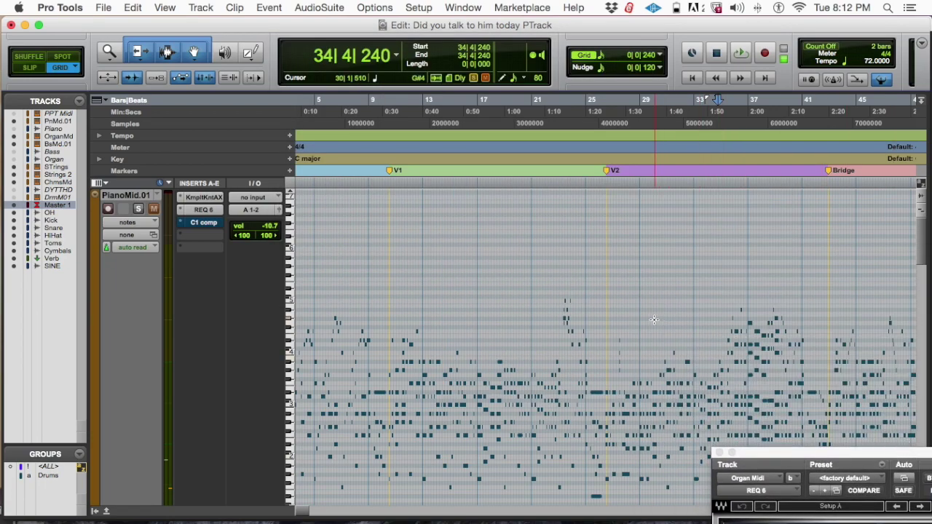
key(space)
key(super+bracketright)
key(super+bracketright)
key(super+bracketright)
key(super+bracketright)
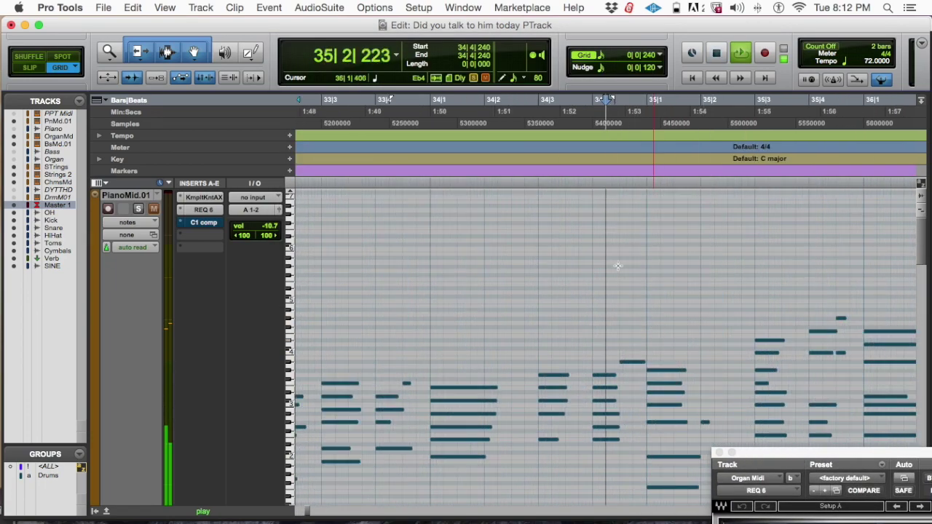
key(space)
click(424, 122)
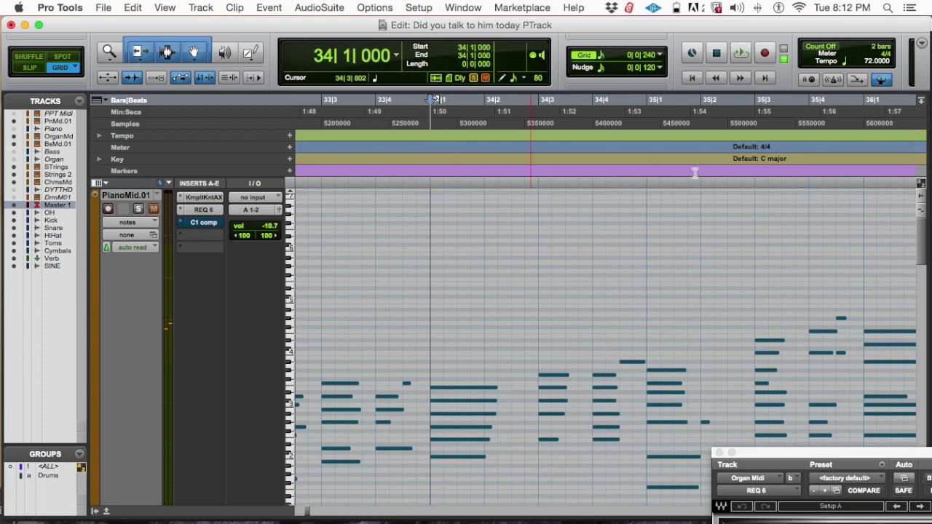
- Select the organ passage from 33|4|720 to 36|1|000 and play it back
drag(921, 238, 924, 284)
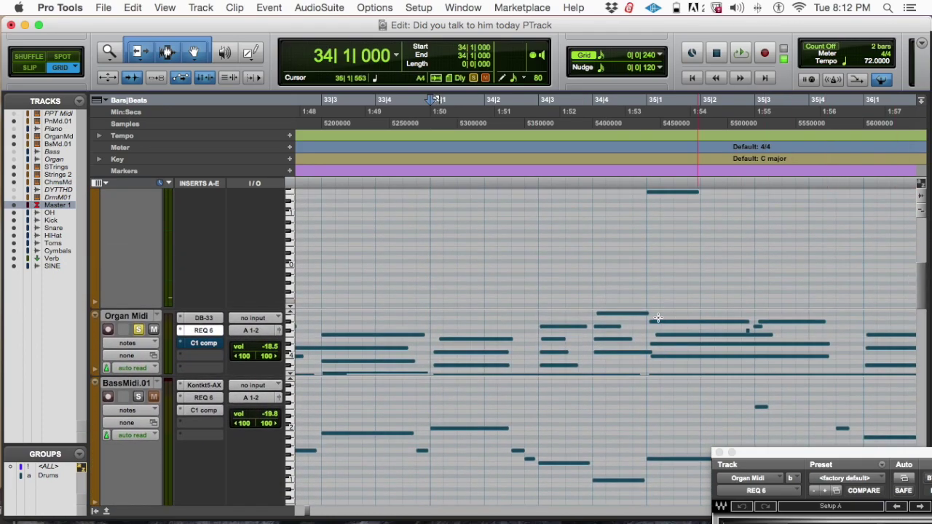
click(859, 321)
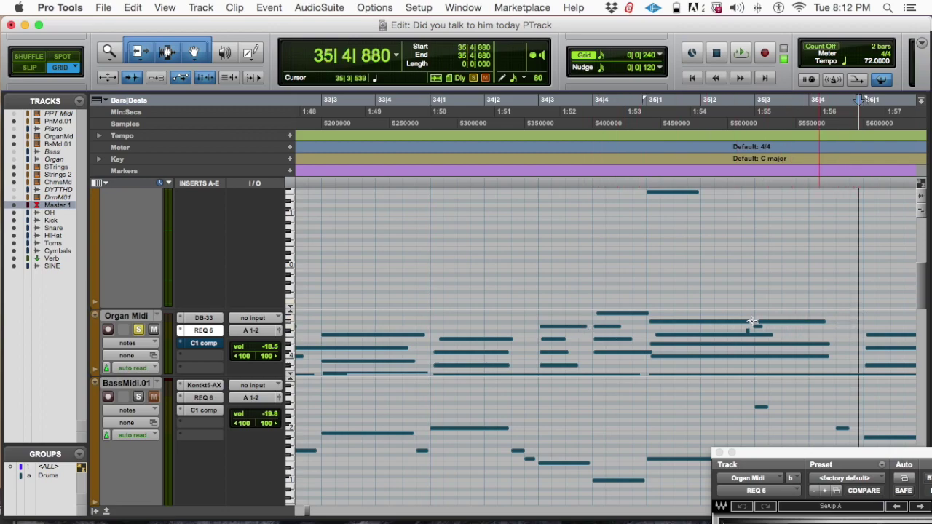
drag(419, 131, 860, 135)
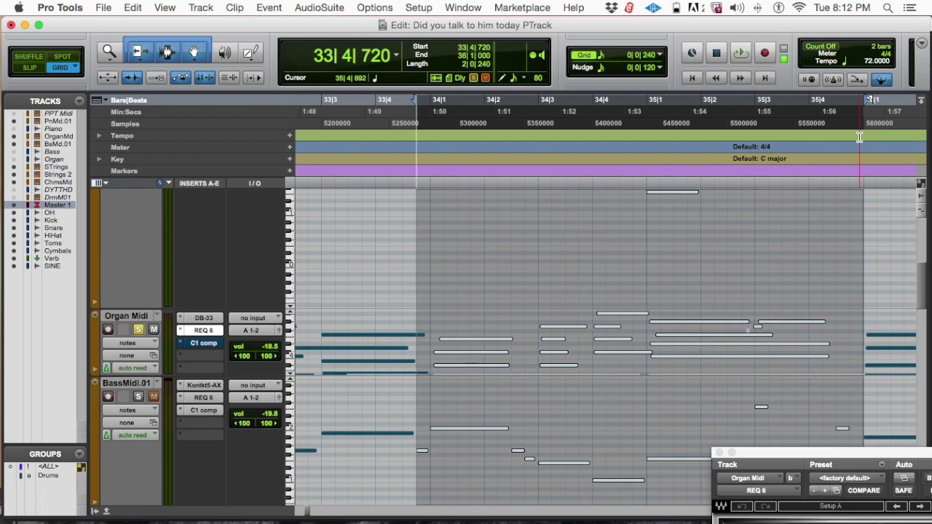
key(space)
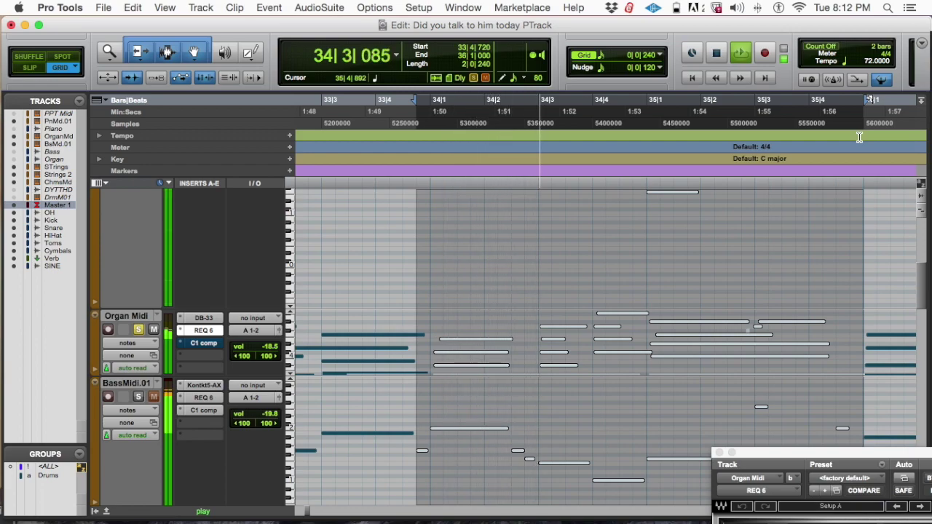
- Reopen the organ's REQ 6 in the Mix window and place it beside the first instrument channels
key(super+equal)
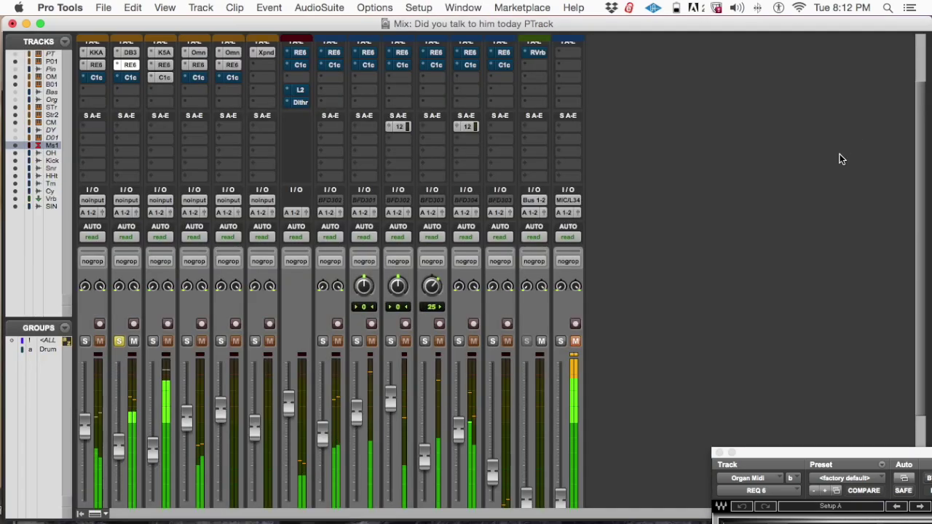
click(130, 52)
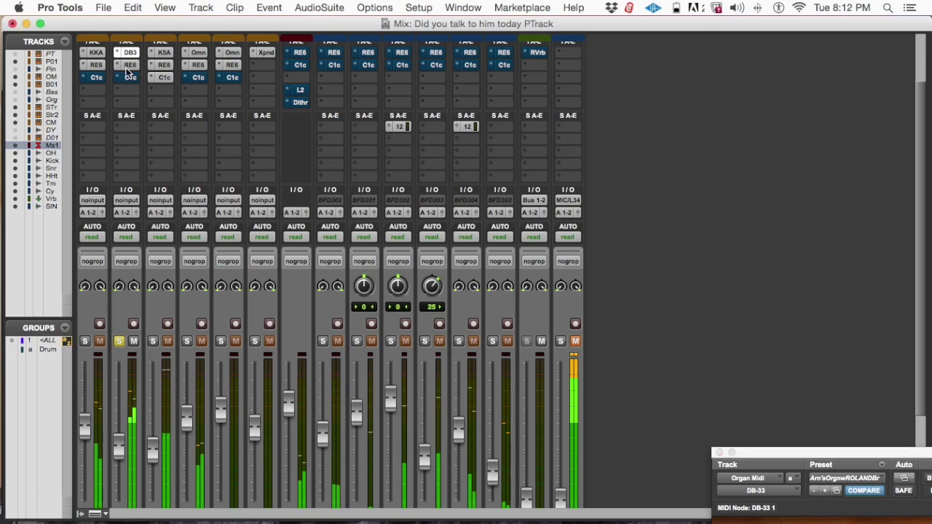
click(126, 68)
drag(757, 455, 304, 113)
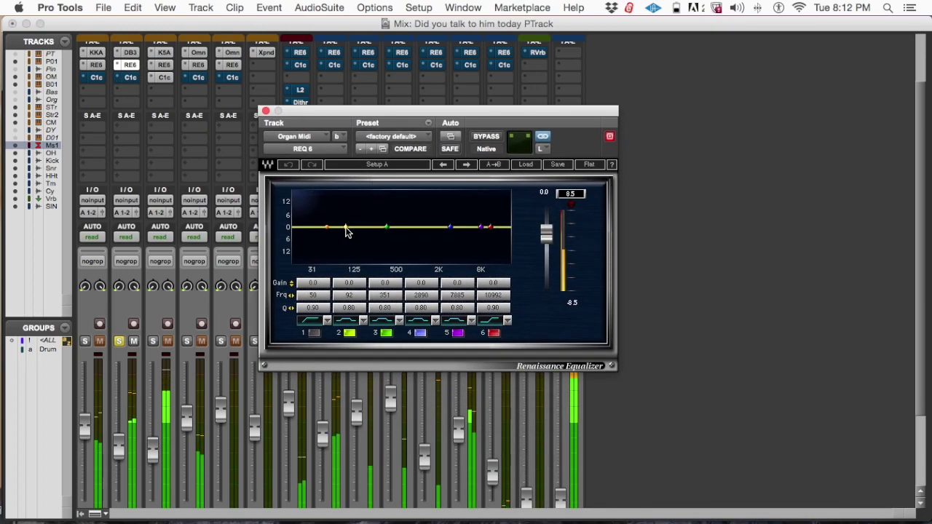
- Boost the organ equalizer's band 2 by 10.9 dB at 107 Hz, undoing a trial reduction to 6 dB
drag(346, 227, 349, 203)
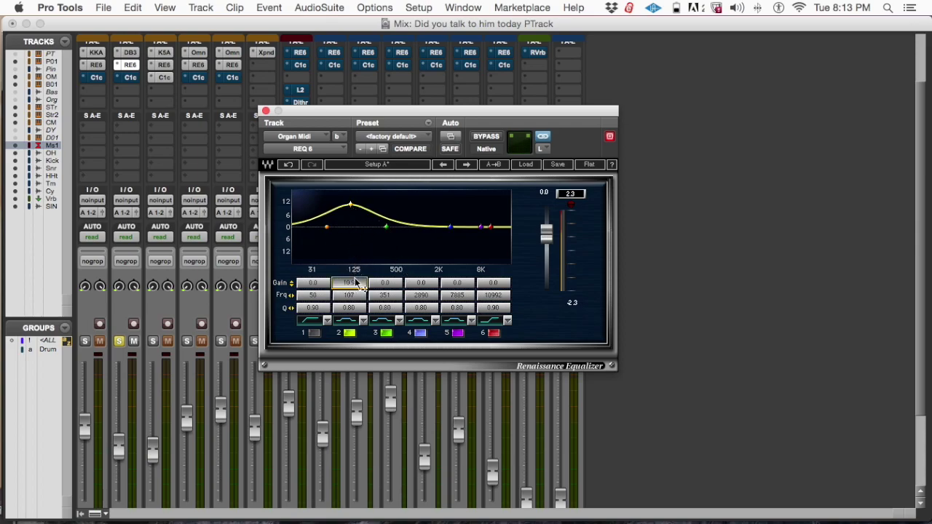
mouse_move(350, 206)
mouse_down()
mouse_move(350, 241)
mouse_move(350, 213)
mouse_up()
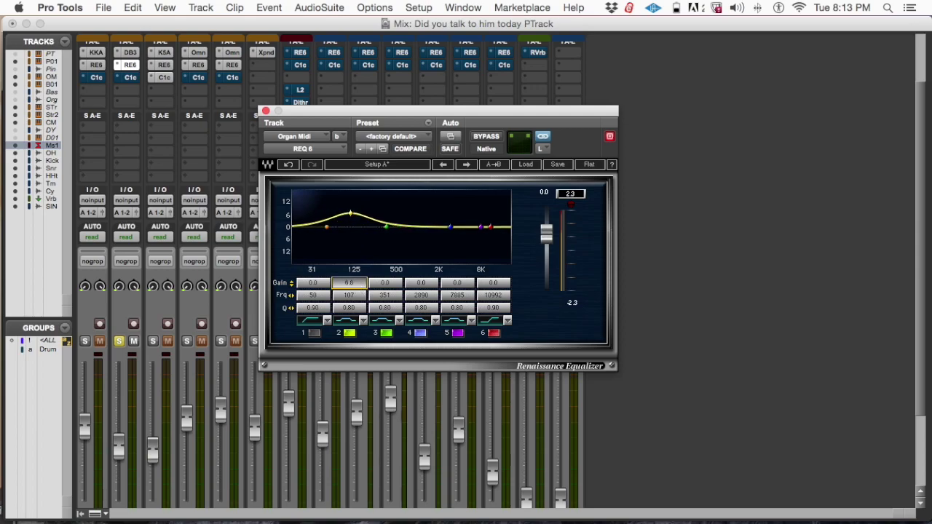
click(289, 165)
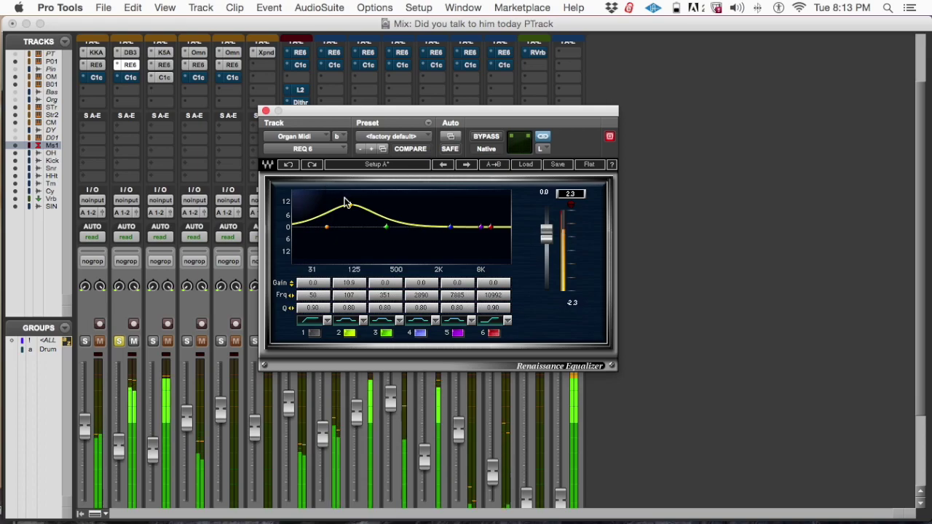
- Cut the organ equalizer's band 2 by 2.4 dB at 106 Hz while the passage plays
drag(349, 204, 350, 227)
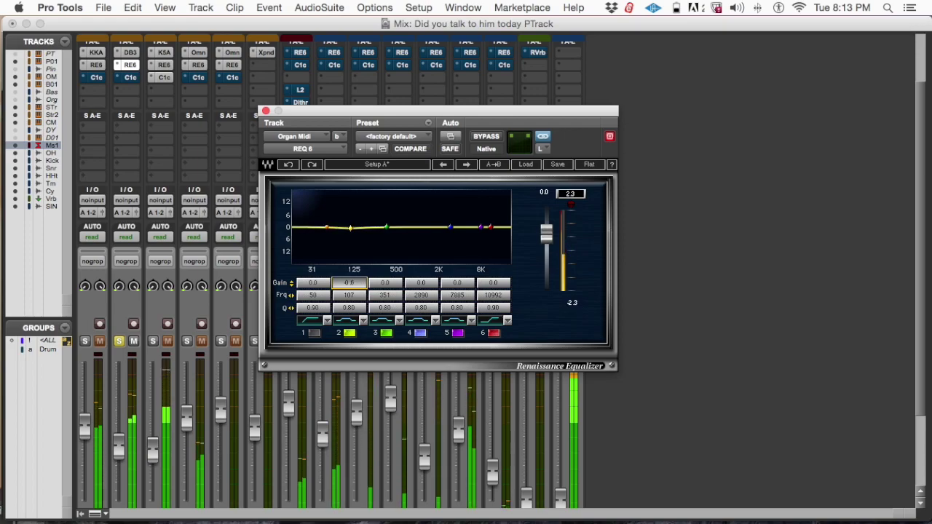
mouse_move(351, 228)
mouse_down()
mouse_move(350, 240)
mouse_move(350, 230)
mouse_up()
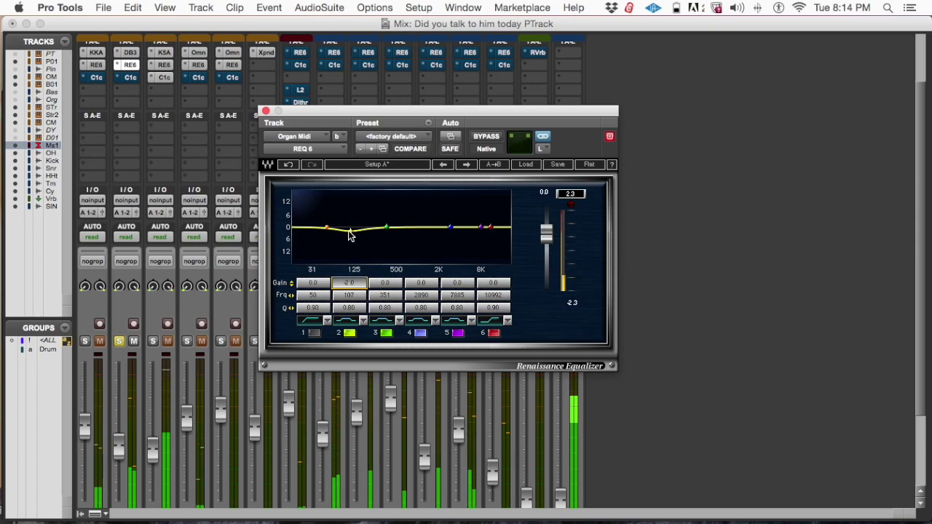
drag(350, 229, 350, 231)
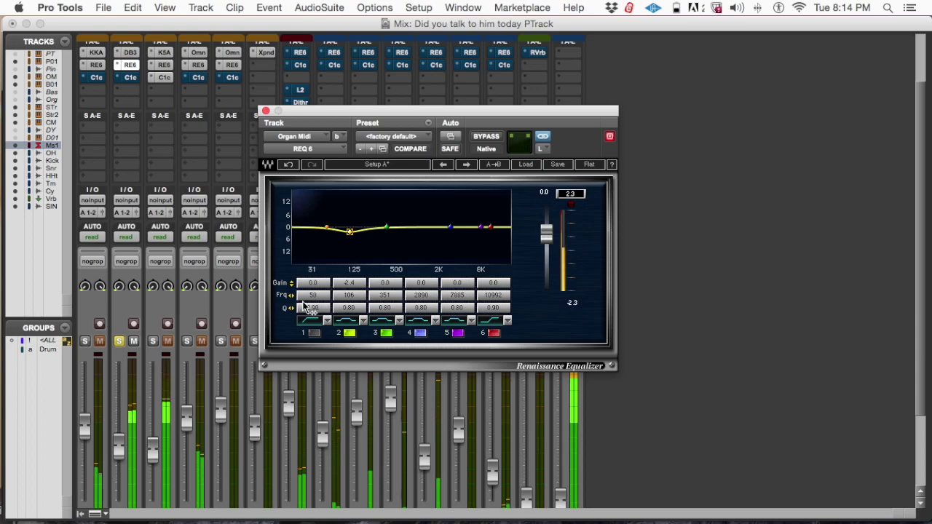
- Compare the 10.9 dB boost with the 2.4 dB cut on the organ's band 2 by repeatedly undoing and redoing
click(290, 165)
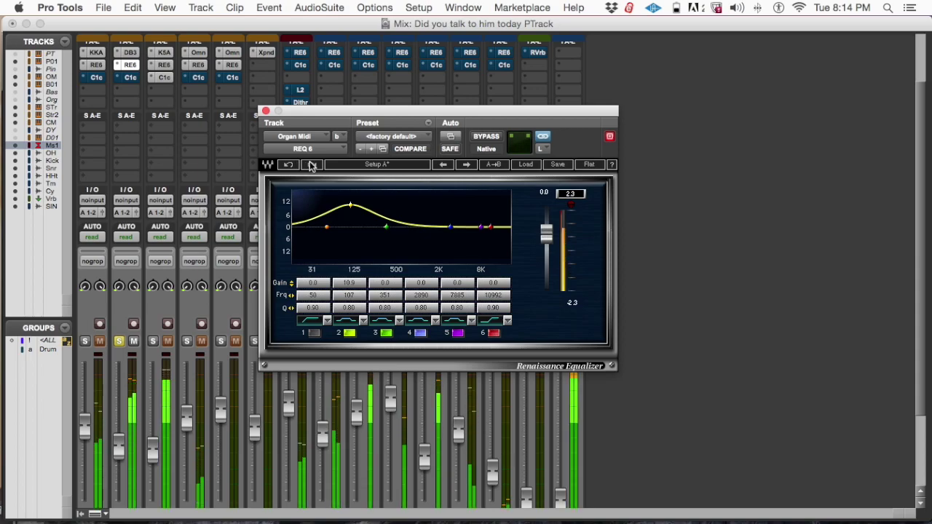
click(312, 165)
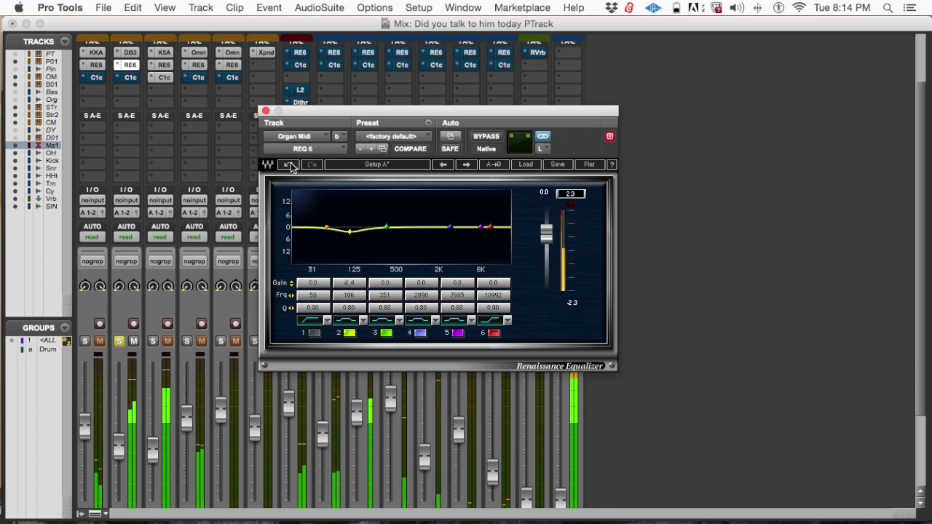
click(290, 166)
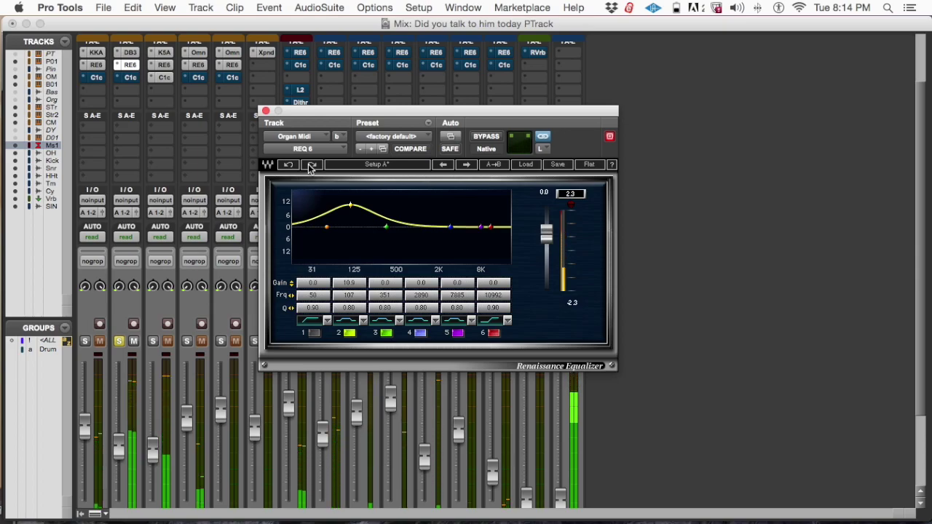
click(312, 165)
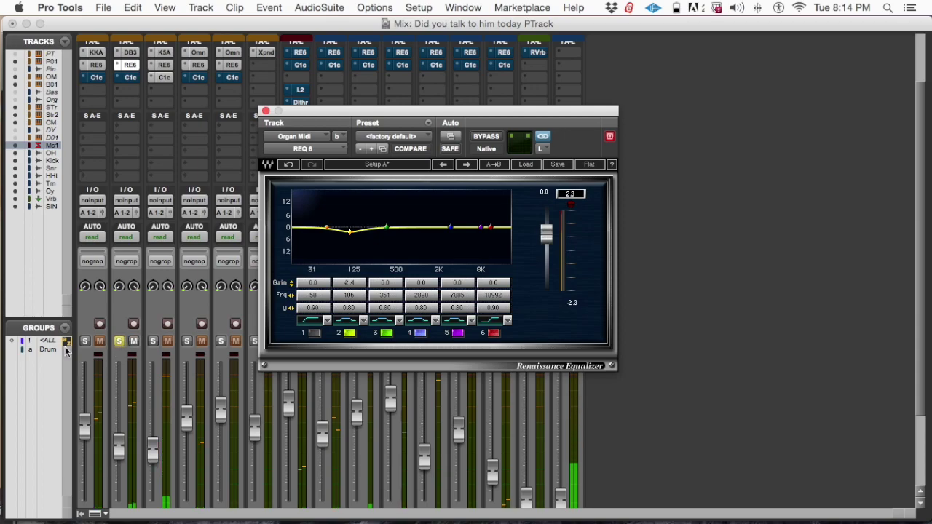
- Unsolo the organ, compare its band 2 settings within the full mix, and keep the 2 dB cut at 107 Hz
click(117, 341)
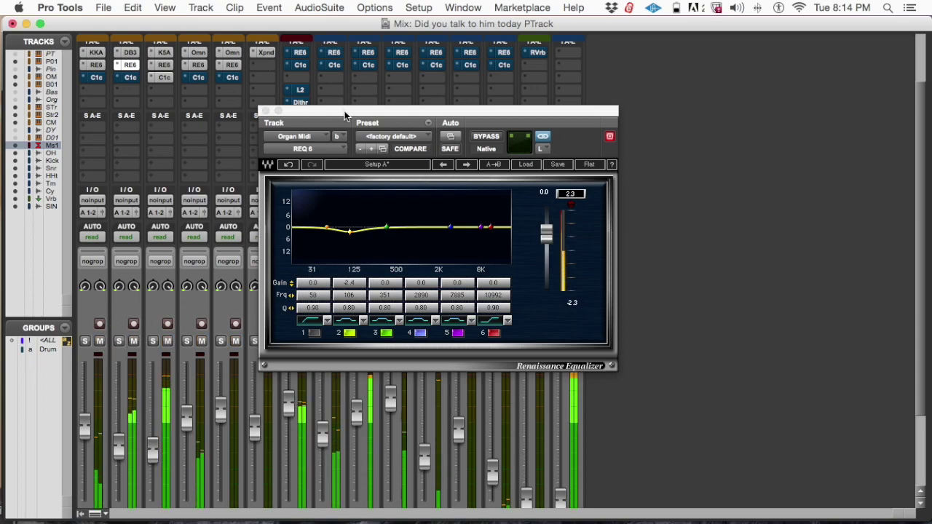
click(289, 165)
click(290, 166)
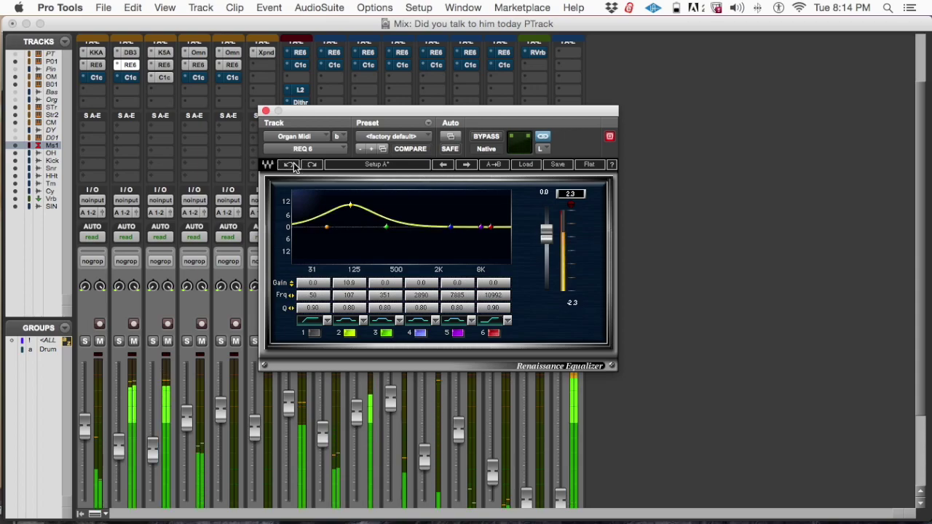
click(311, 165)
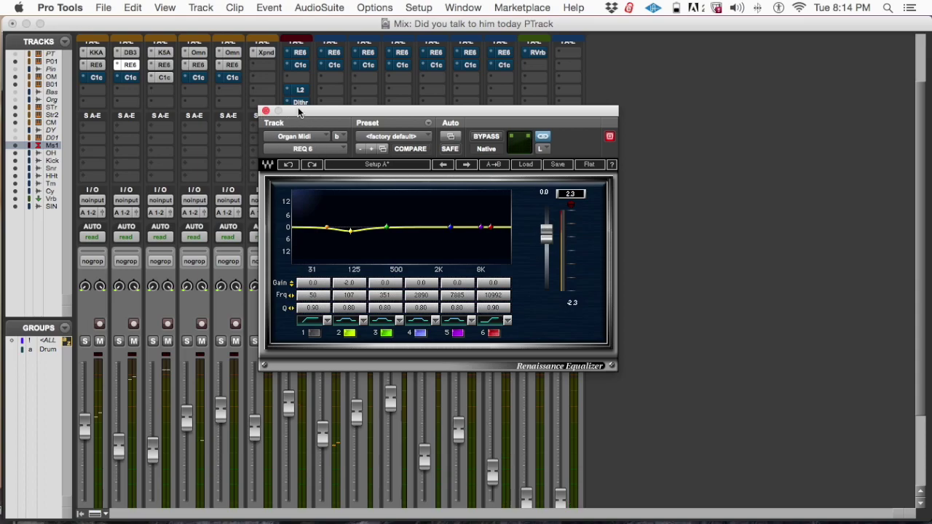
- Move the organ's equalizer window clear of the instrument channels, close and reopen it, and solo the organ again
drag(299, 111, 580, 104)
click(545, 107)
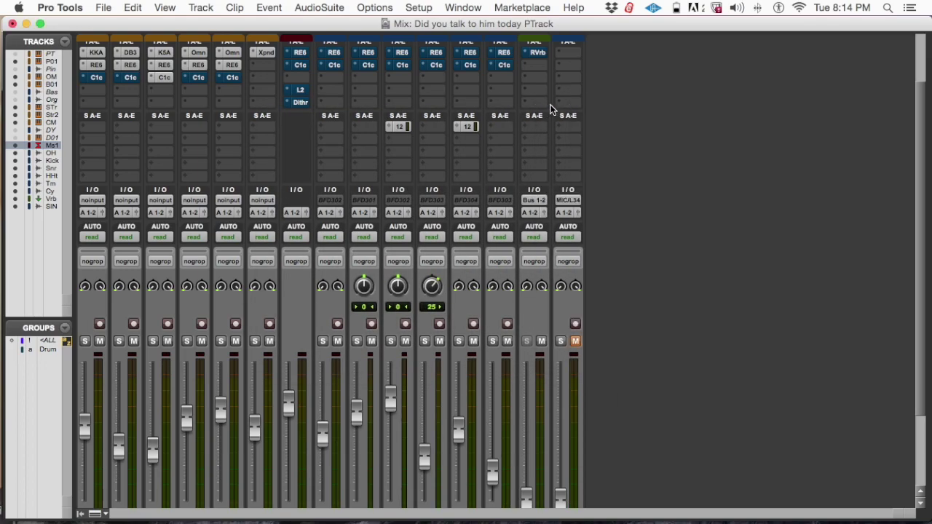
click(130, 67)
click(118, 341)
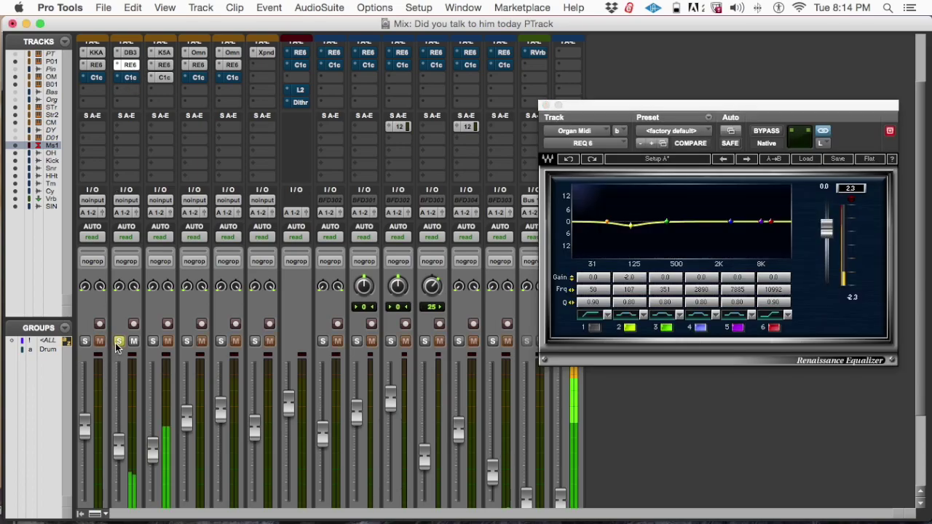
- Move the organ's equalizer window over the channels, switch to the Edit window, and restart playback from 34|2|480
drag(712, 111, 503, 134)
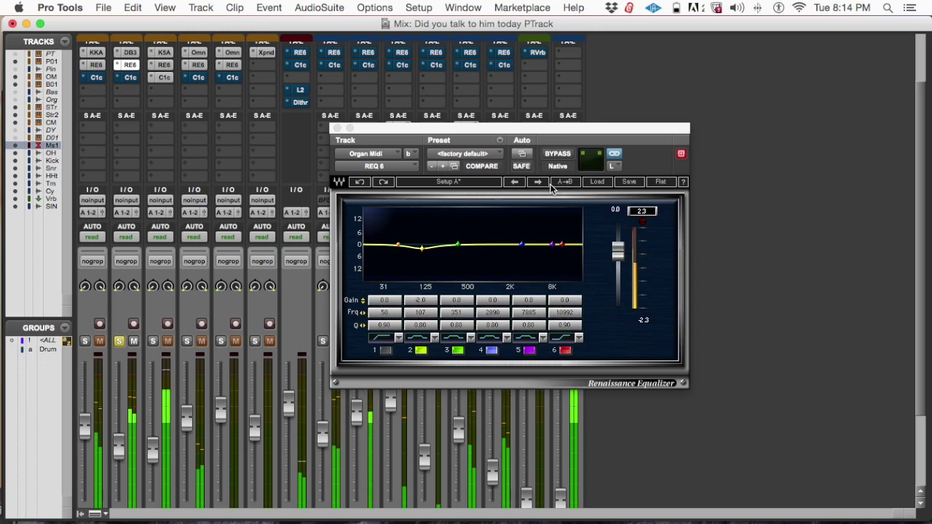
key(super+equal)
key(space)
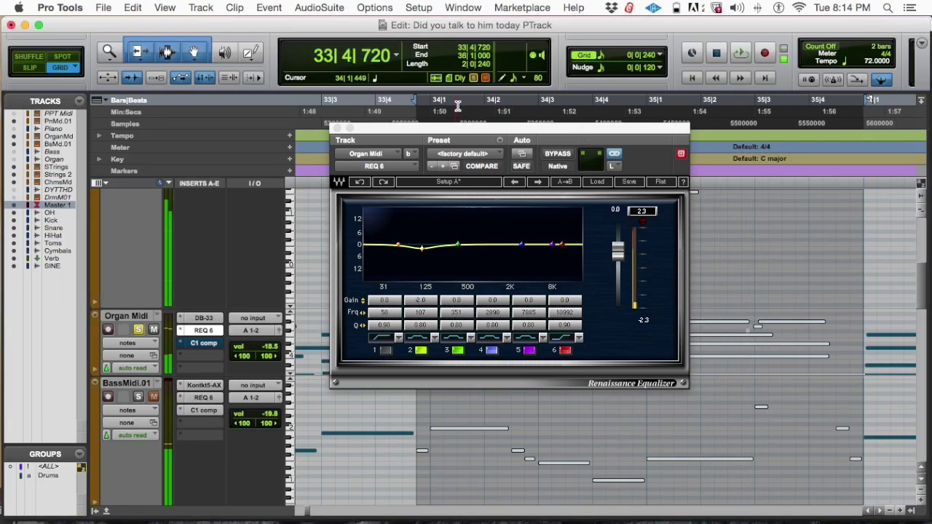
click(512, 110)
key(space)
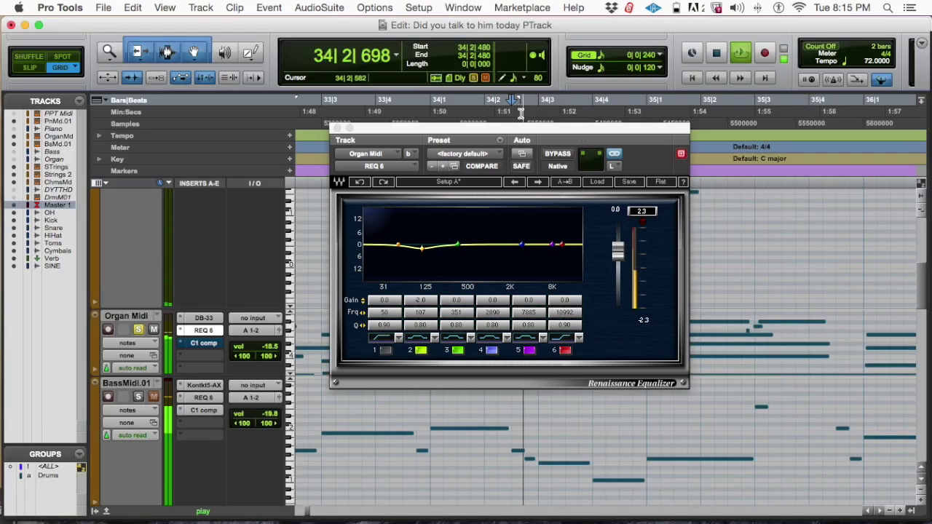
- Boost the organ equalizer's band 4 by 1 dB at 1610 Hz with a Q of 3.75, stop playback, and close the equalizer
click(518, 246)
drag(518, 246, 506, 222)
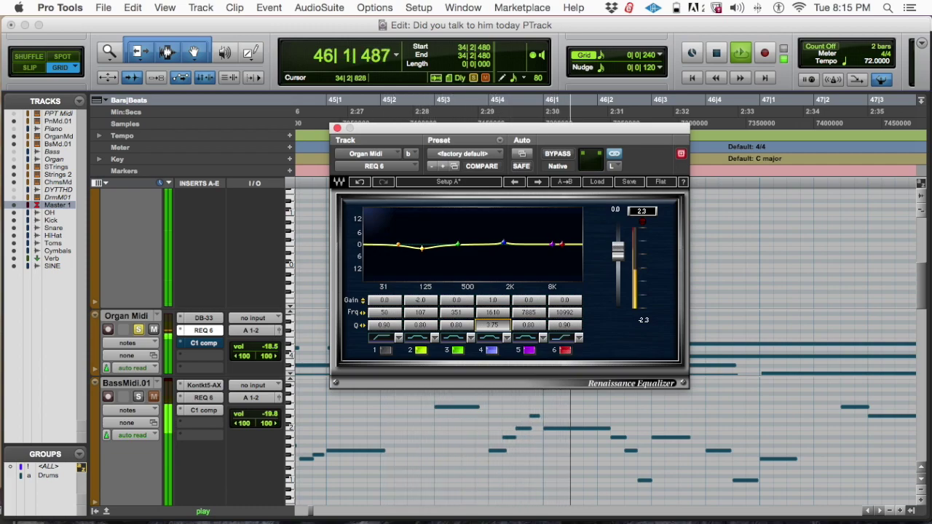
key(space)
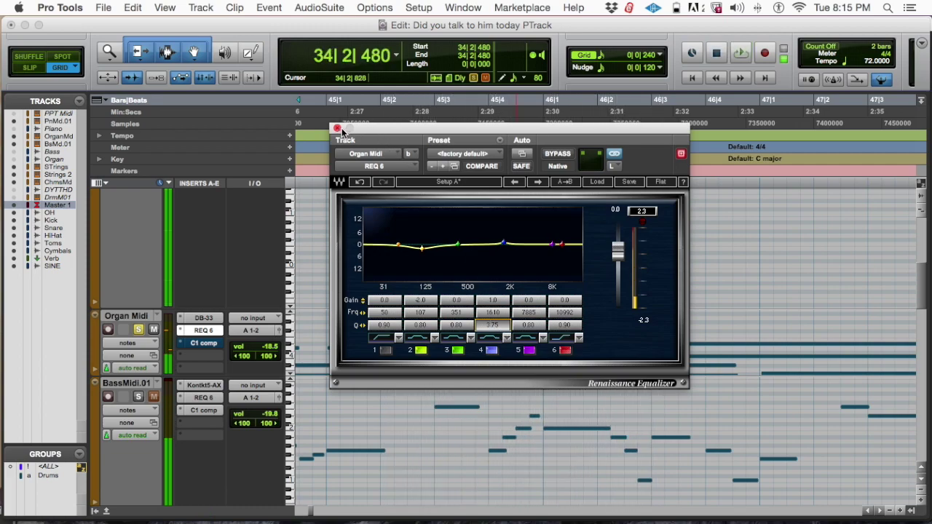
click(337, 128)
- Play the passage from the Mix window with the piano soloed alongside the organ
key(super+equal)
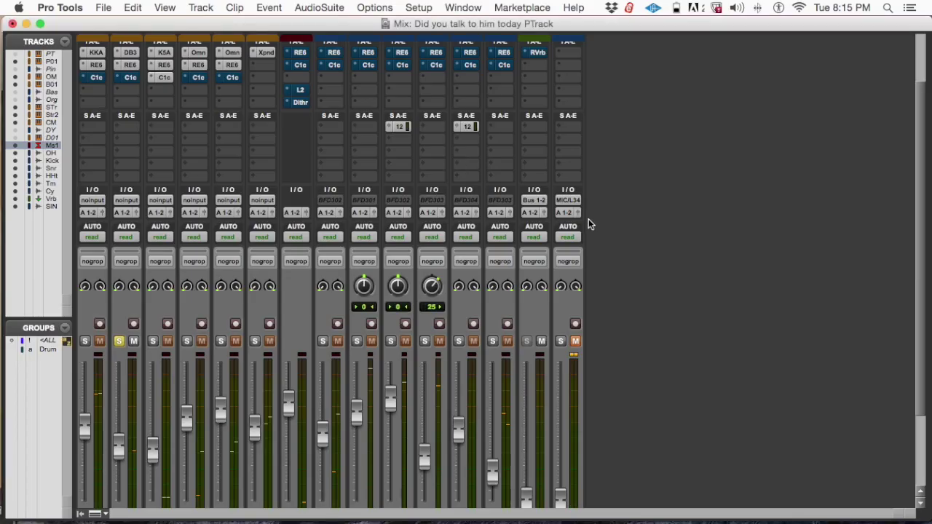
key(space)
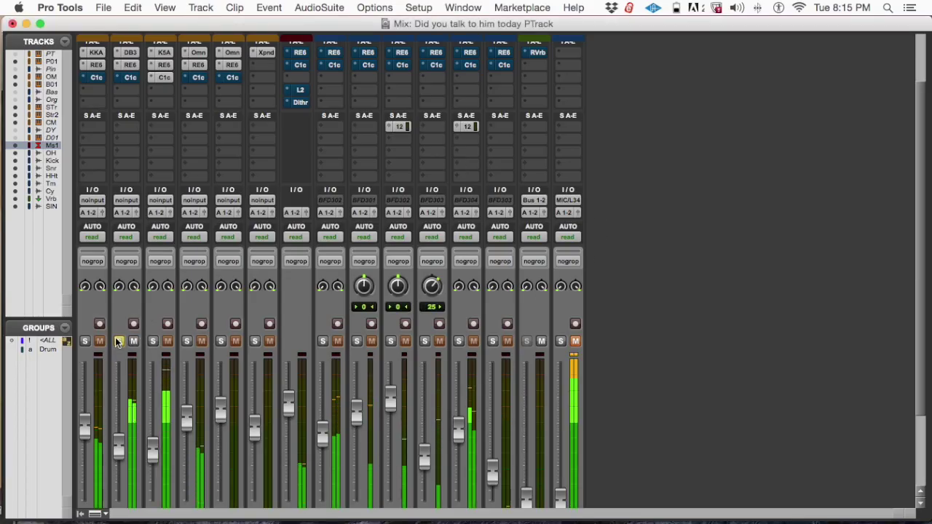
click(84, 341)
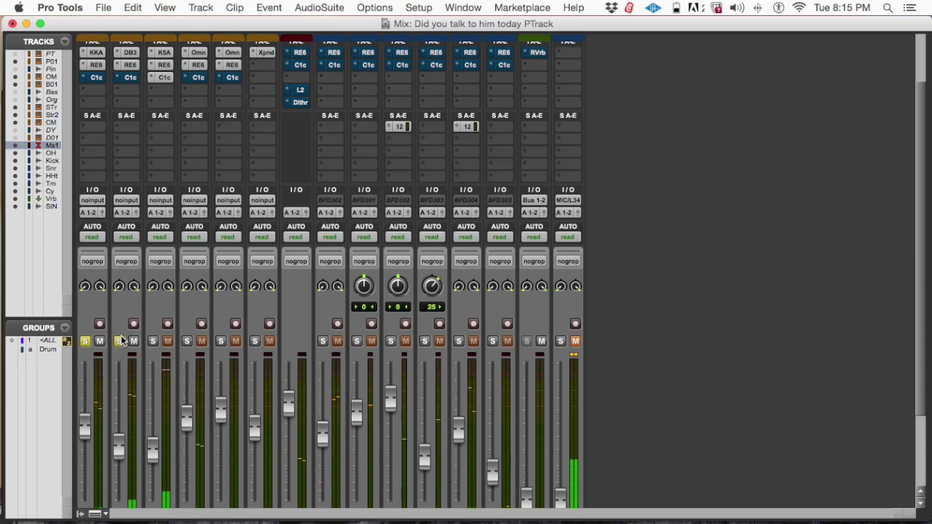
key(super+equal)
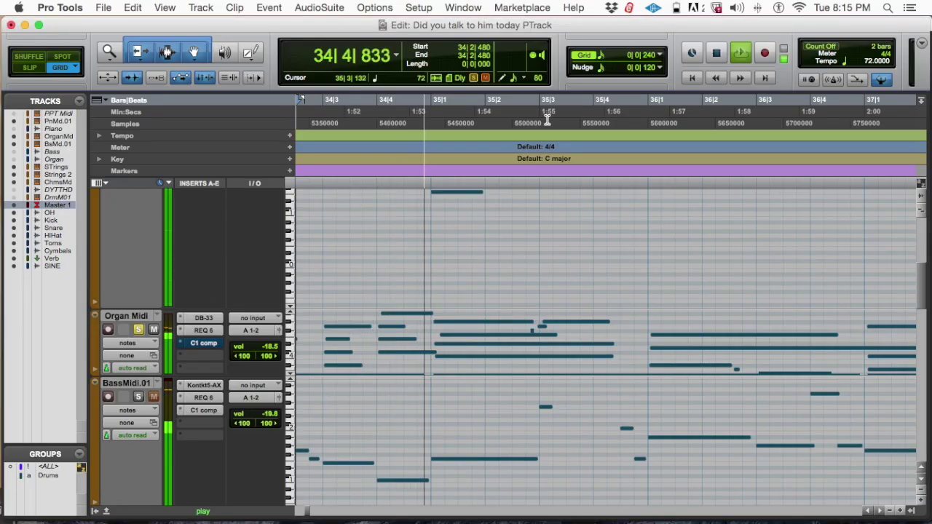
key(super+equal)
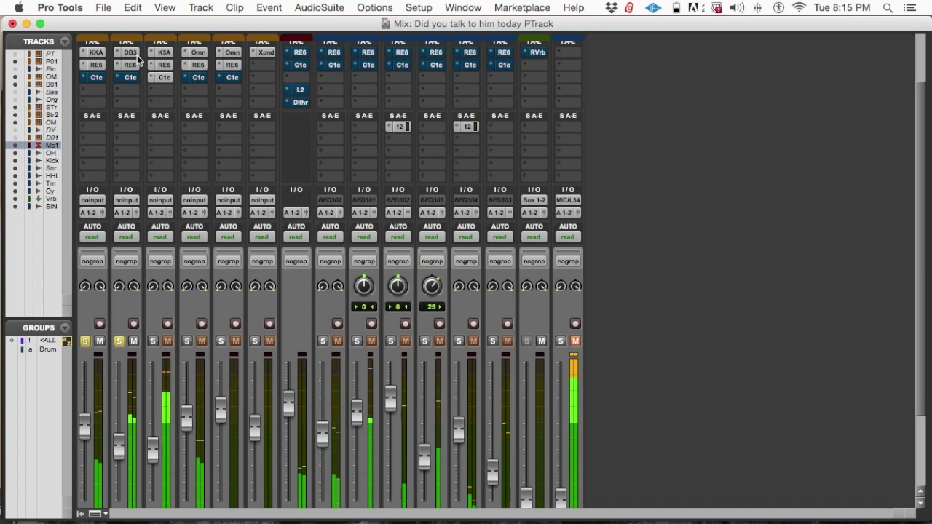
- Open the organ's DB-33 instrument, reopen its REQ 6 equalizer, and unsolo the piano so only the organ stays soloed
scroll(130, 57, up, 3)
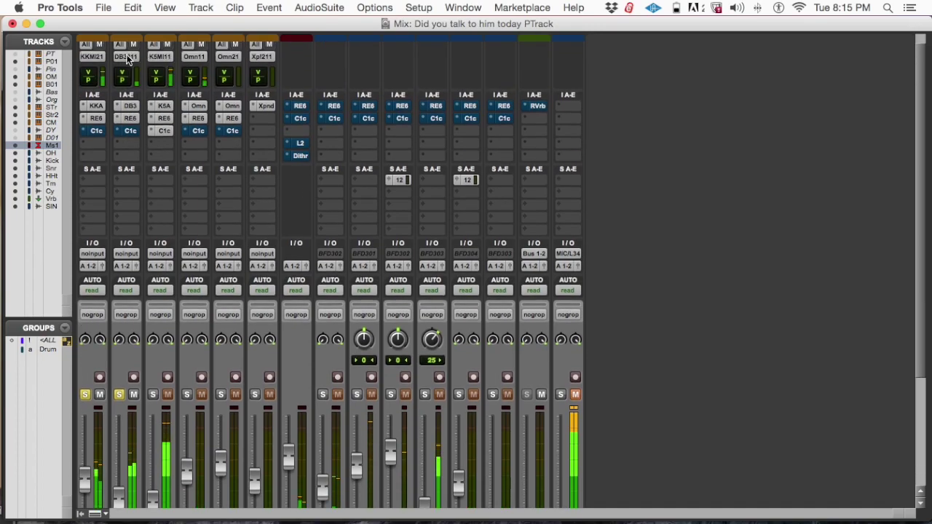
click(131, 106)
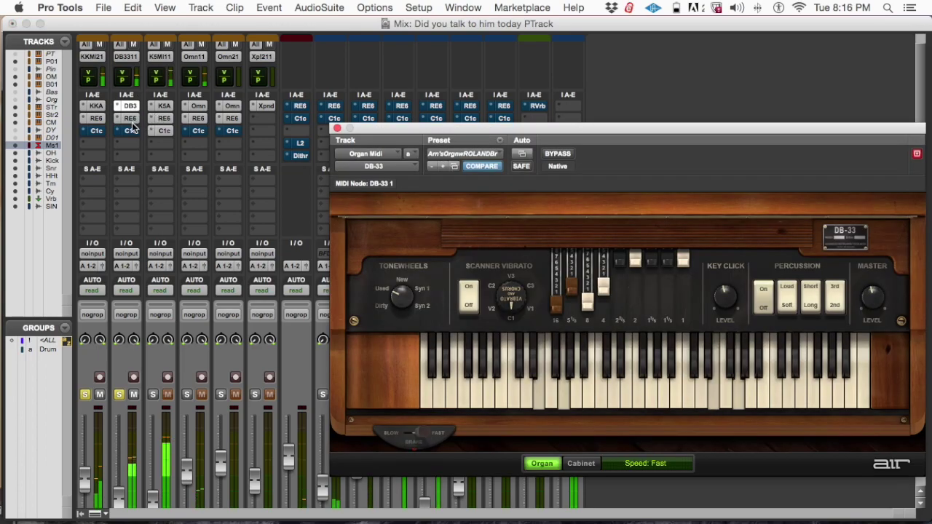
click(129, 118)
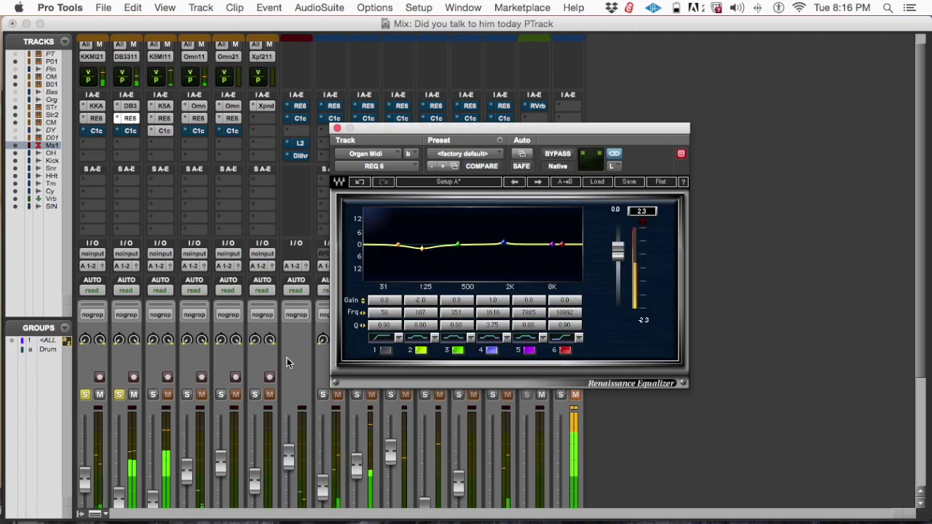
click(85, 394)
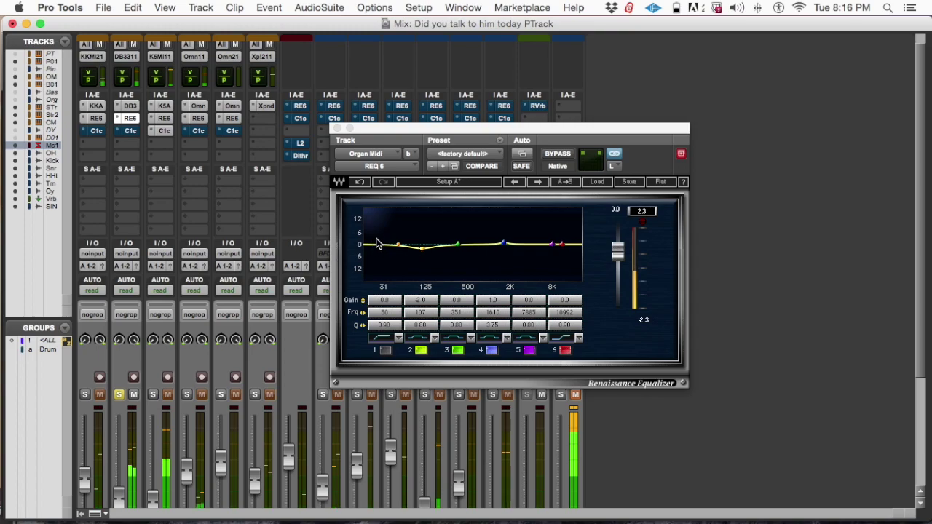
- Enable band 1 of the organ's equalizer as a low cut at 44 Hz with its gain at 5.7
click(386, 352)
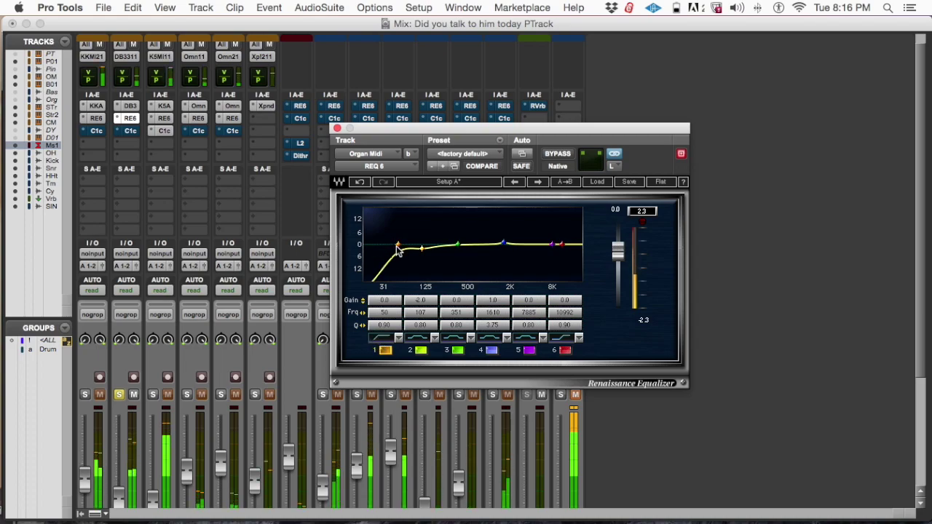
mouse_move(394, 250)
mouse_down()
mouse_move(421, 249)
mouse_move(389, 236)
mouse_up()
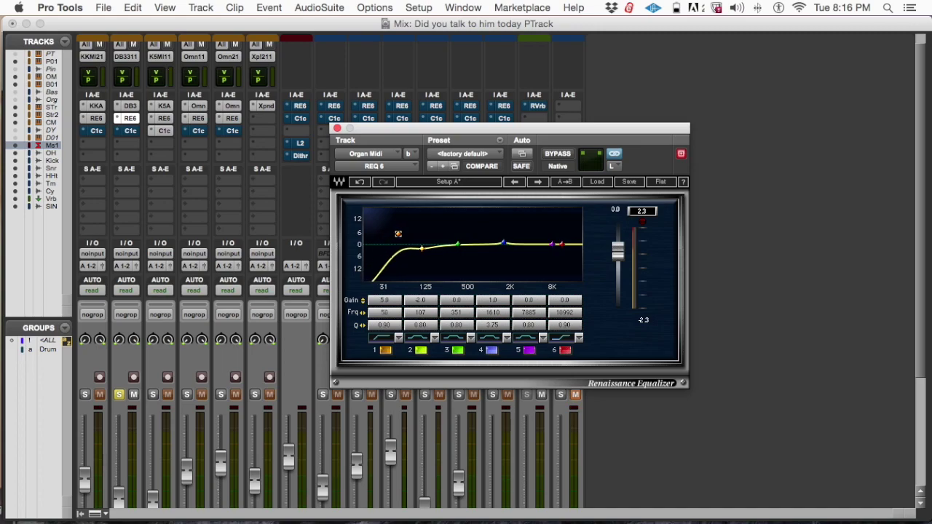
drag(397, 234, 395, 234)
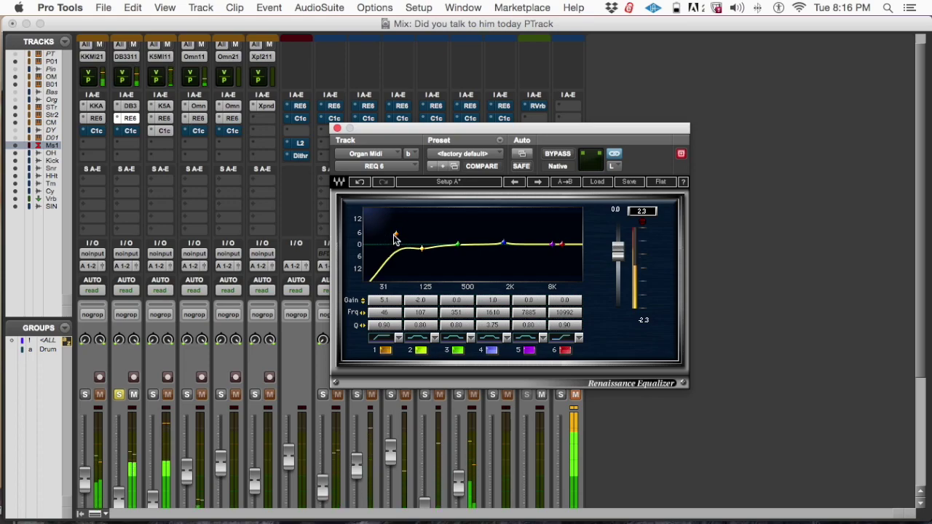
drag(395, 236, 396, 232)
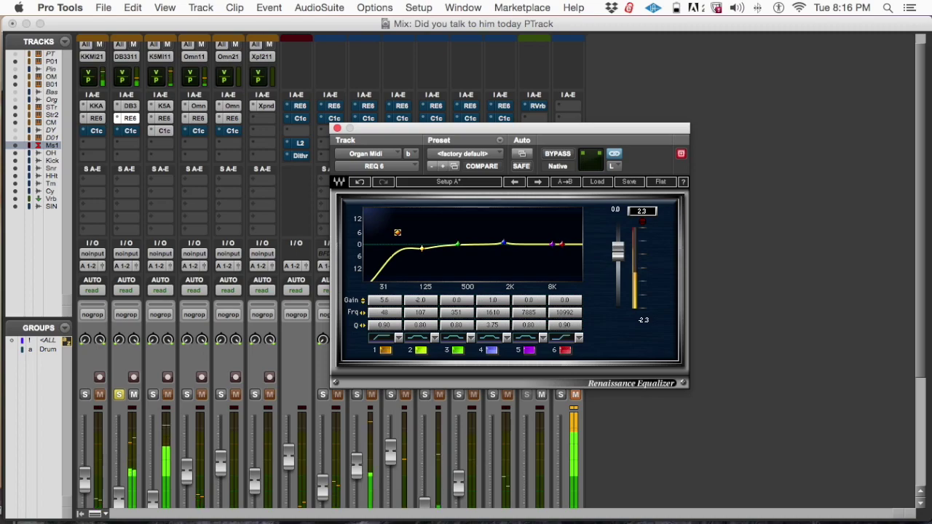
drag(395, 232, 394, 233)
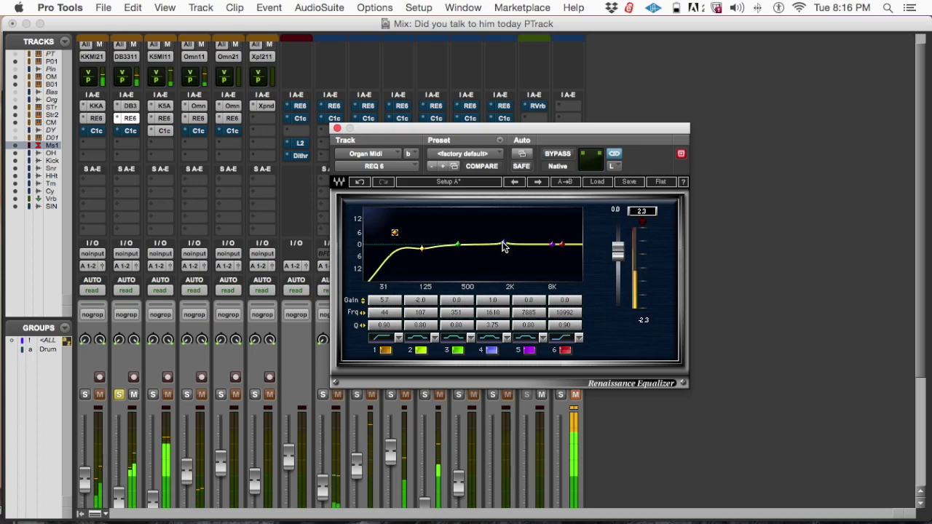
- Try a 2.9 dB boost on the organ's band 4, undo it, and boost band 3 by 1.7 dB at 394 Hz
drag(503, 242, 501, 238)
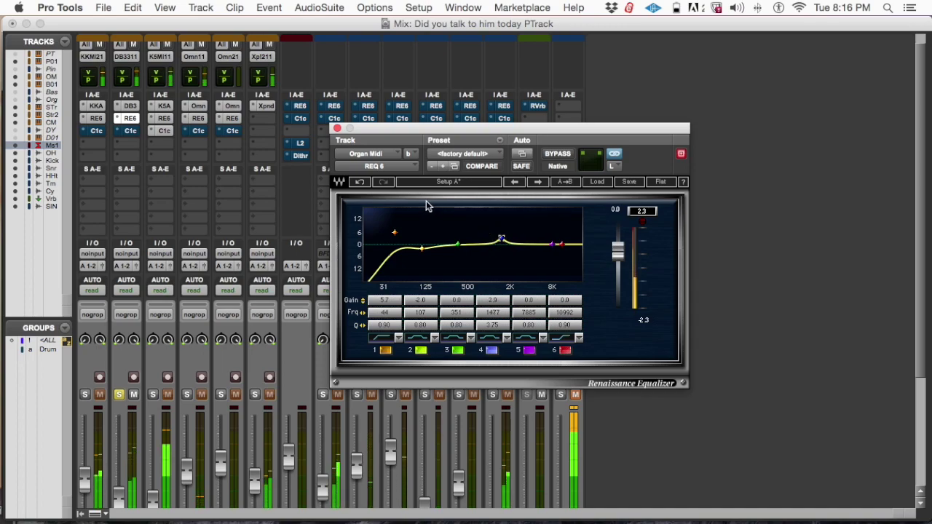
click(362, 183)
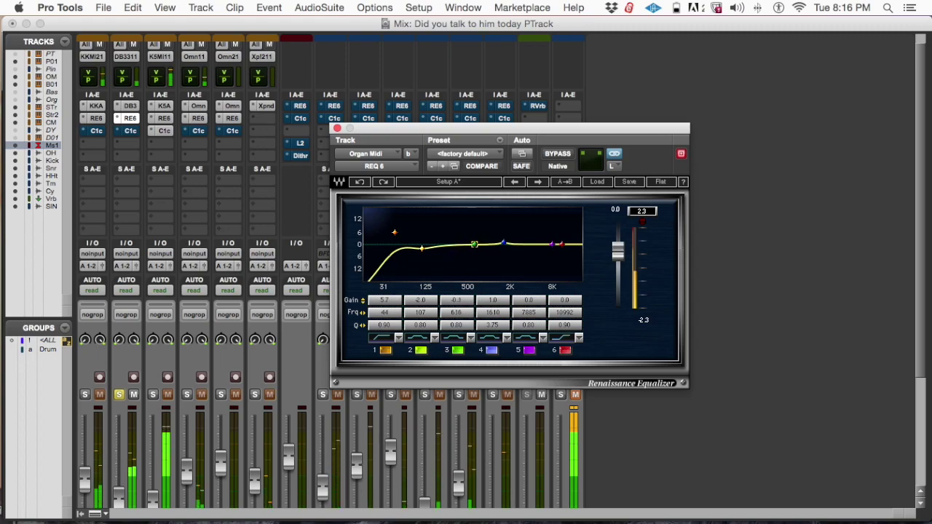
drag(474, 244, 468, 230)
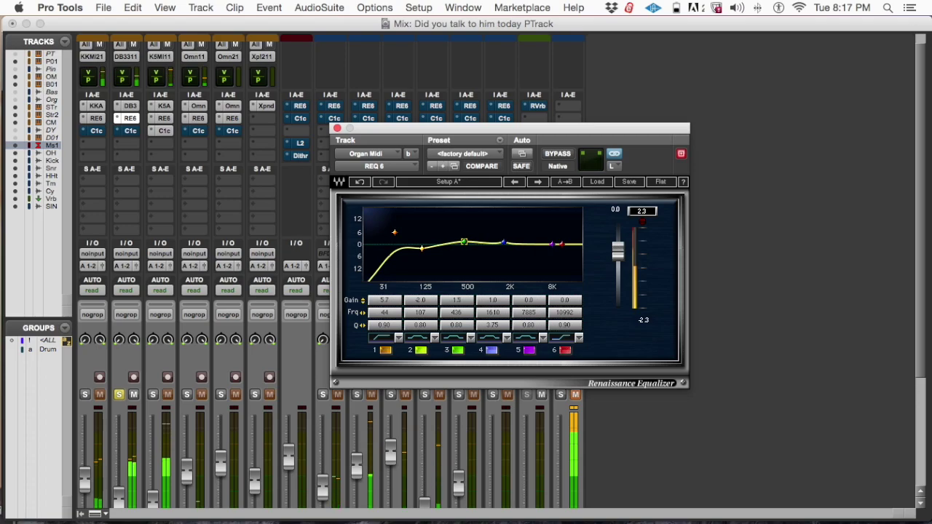
drag(464, 236, 465, 231)
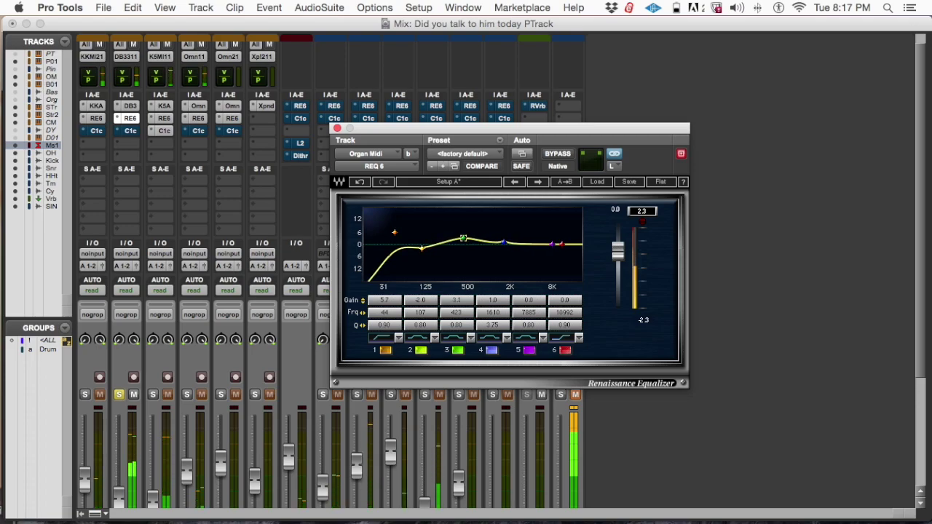
drag(462, 239, 462, 240)
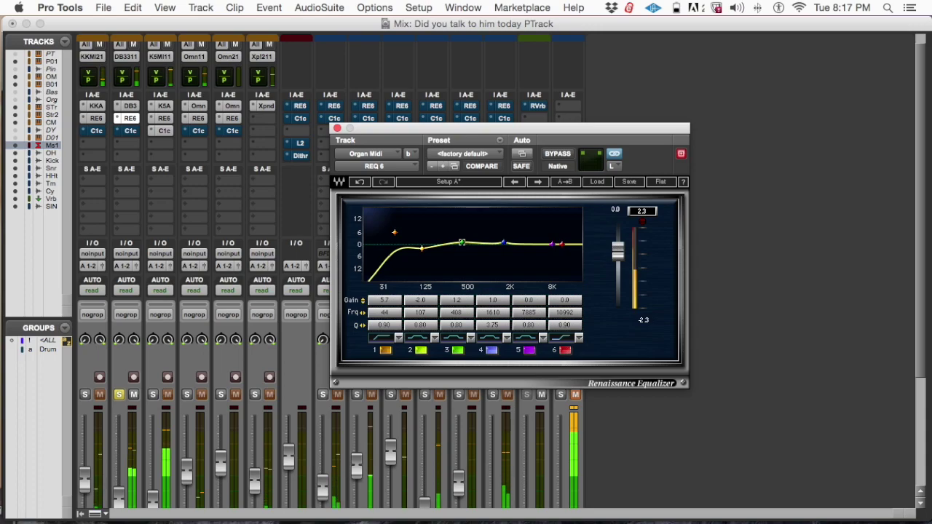
drag(462, 240, 462, 239)
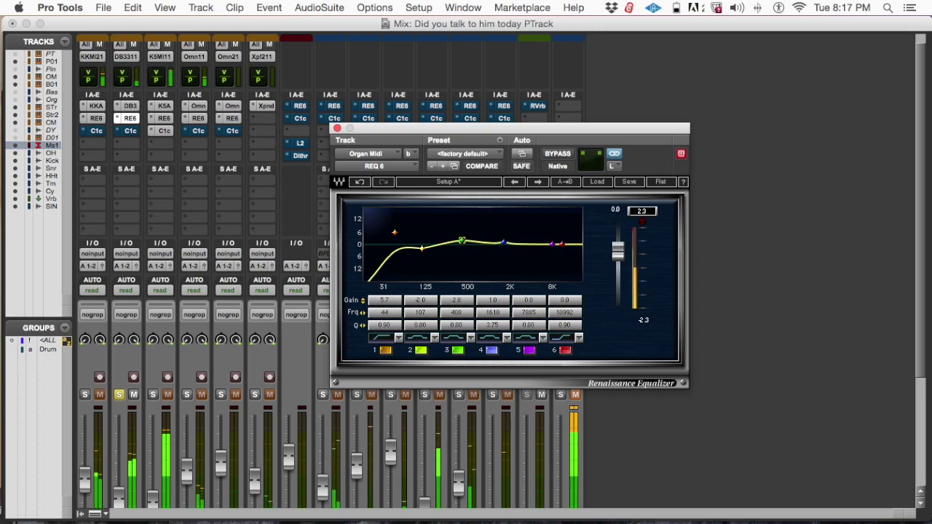
drag(462, 240, 460, 242)
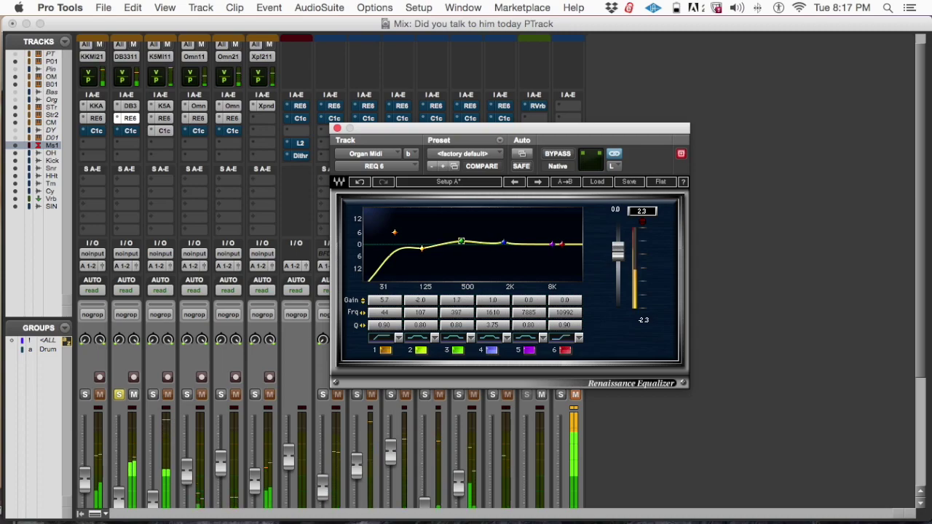
- Compare the equalized organ within the full mix and on its own, leaving it unsoloed
click(119, 394)
scroll(205, 376, down, 5)
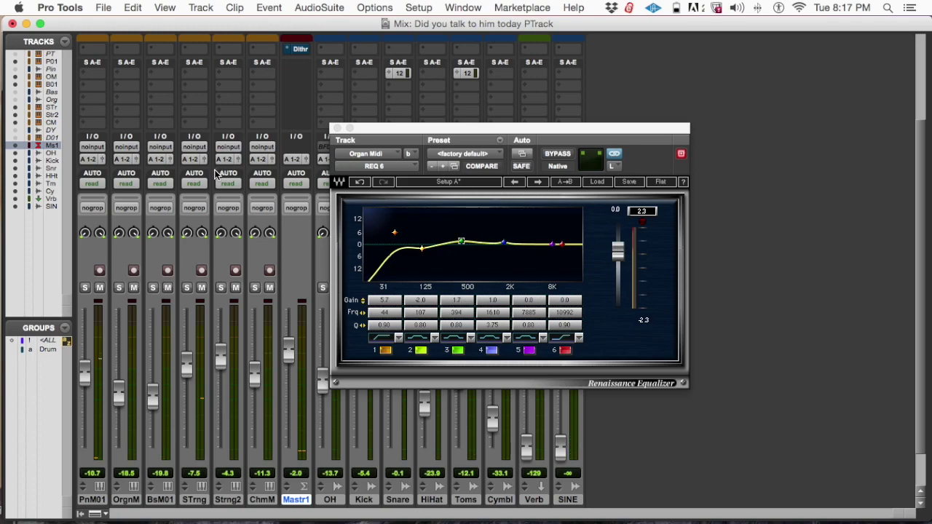
scroll(216, 175, up, 1)
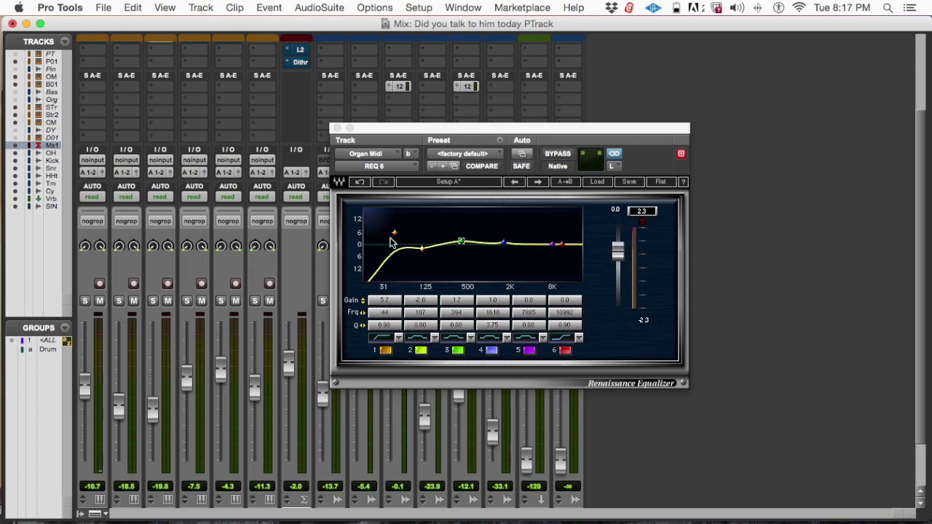
click(117, 301)
scroll(117, 303, up, 1)
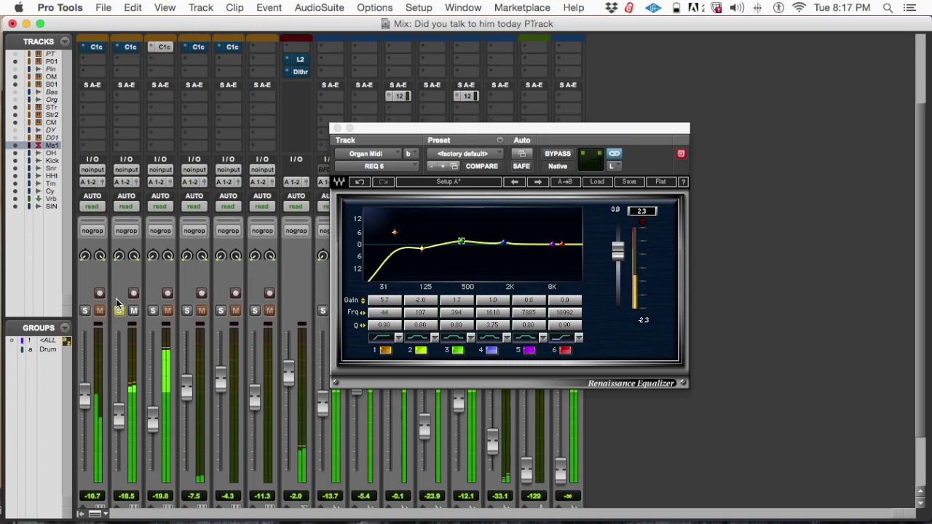
click(119, 310)
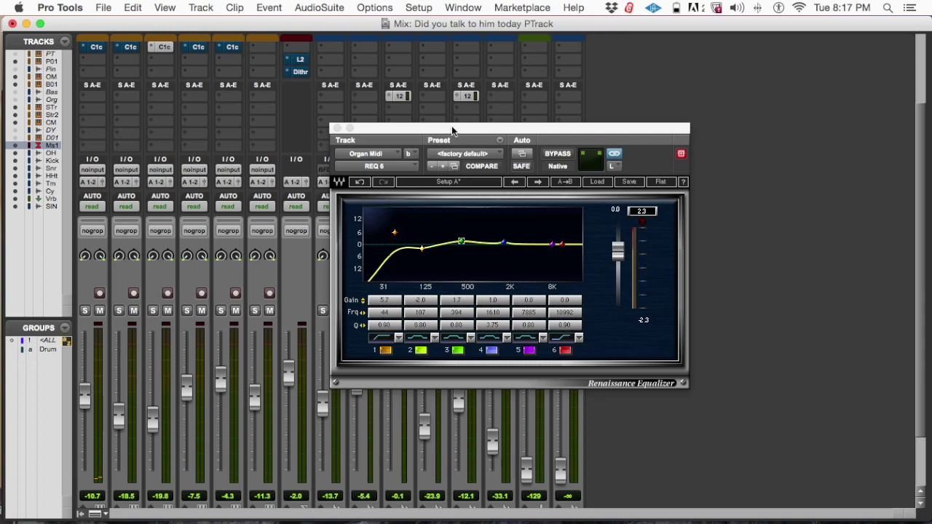
- Move the organ's equalizer window clear of the instrument channels, start playback, and solo the bass track with its inserts in view
drag(460, 129, 682, 38)
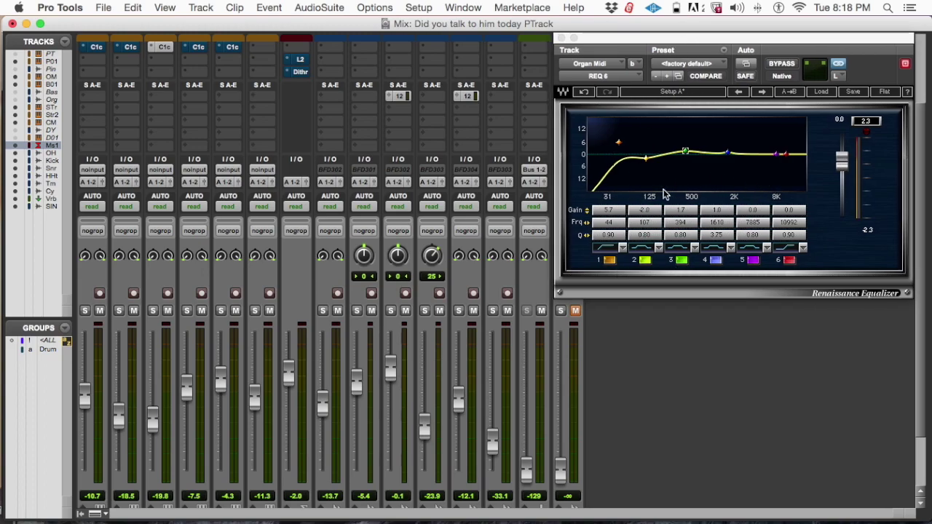
click(153, 310)
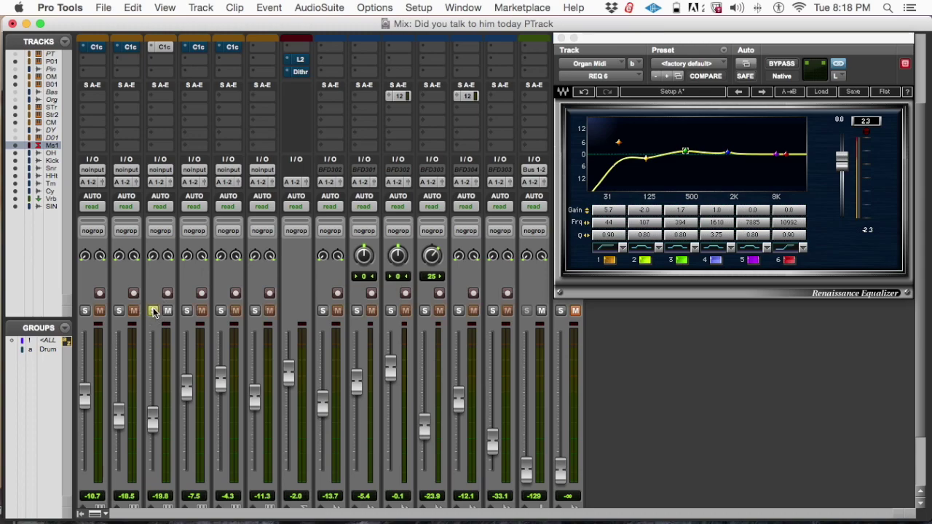
click(153, 310)
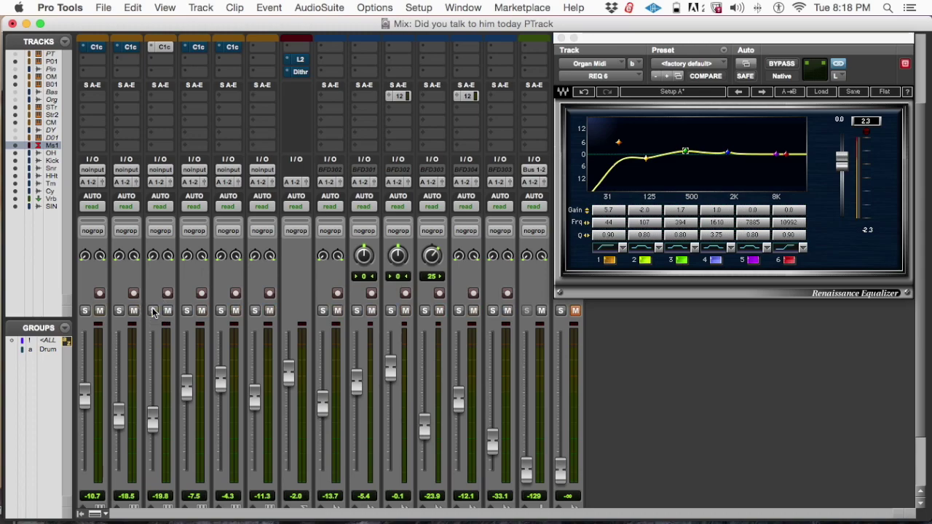
key(space)
click(153, 311)
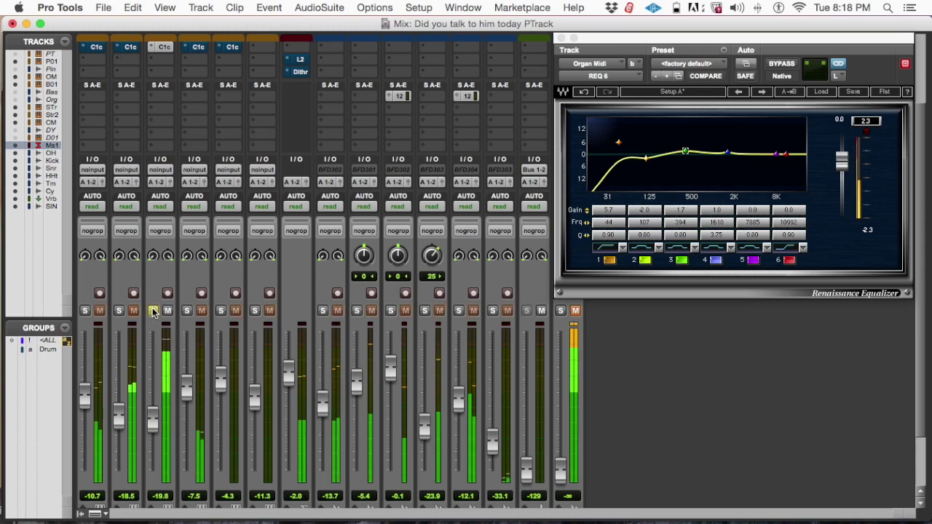
scroll(153, 313, down, 2)
scroll(152, 313, up, 5)
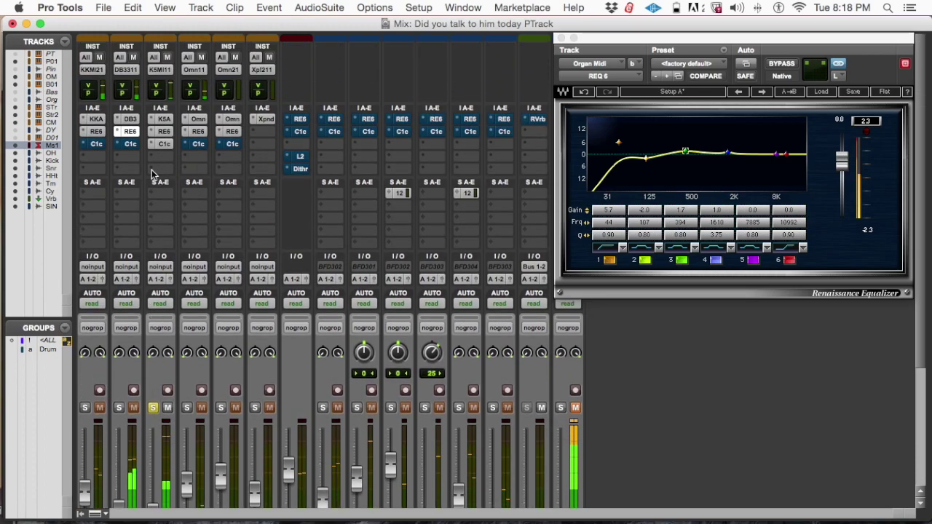
- Open the bass track's equalizer and boost band 4 by 1.5 dB at 1344 Hz with a Q of 2.09
click(165, 133)
drag(686, 38, 503, 65)
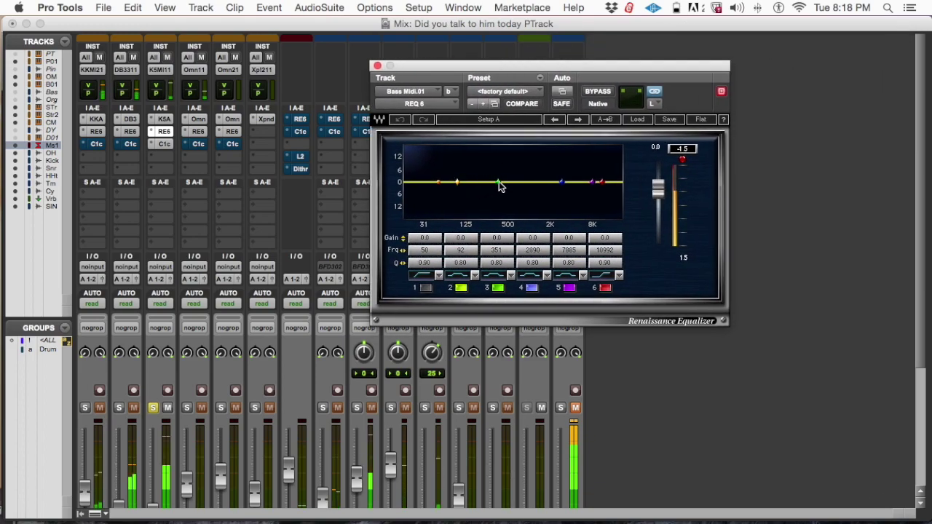
drag(561, 183, 525, 182)
mouse_move(526, 182)
mouse_down()
mouse_move(558, 153)
mouse_move(527, 159)
mouse_move(545, 159)
mouse_move(538, 178)
mouse_up()
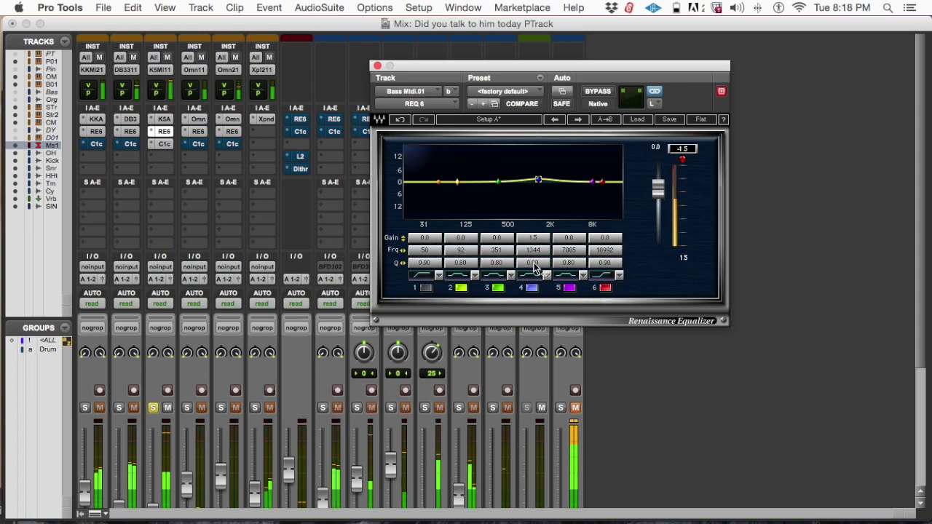
drag(536, 269, 537, 248)
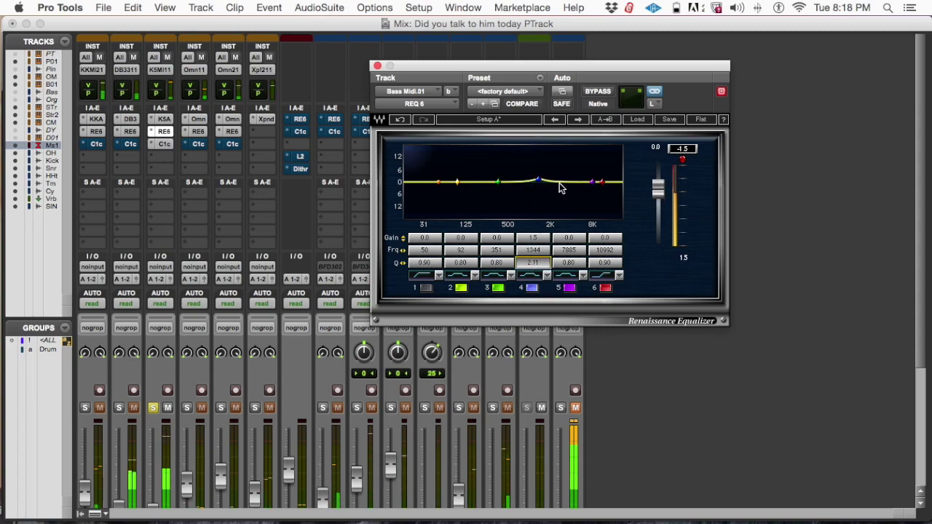
drag(535, 268, 535, 267)
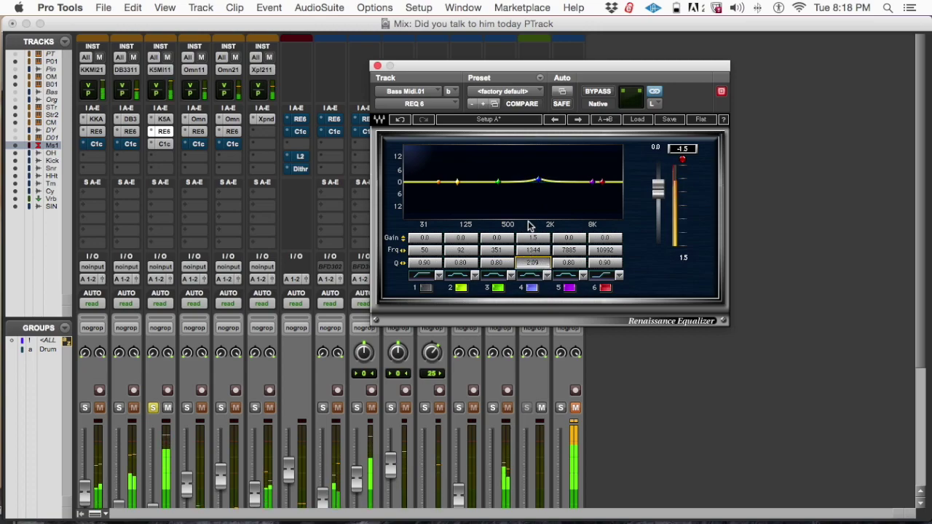
- Audition strong boosts on band 2 of the bass equalizer and settle on 4.0 dB at 98 Hz
click(457, 181)
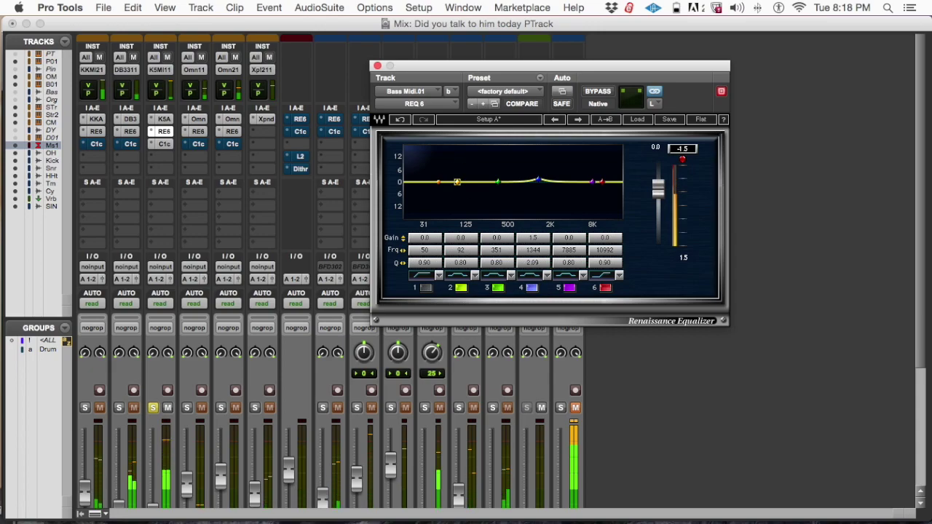
drag(458, 182, 458, 159)
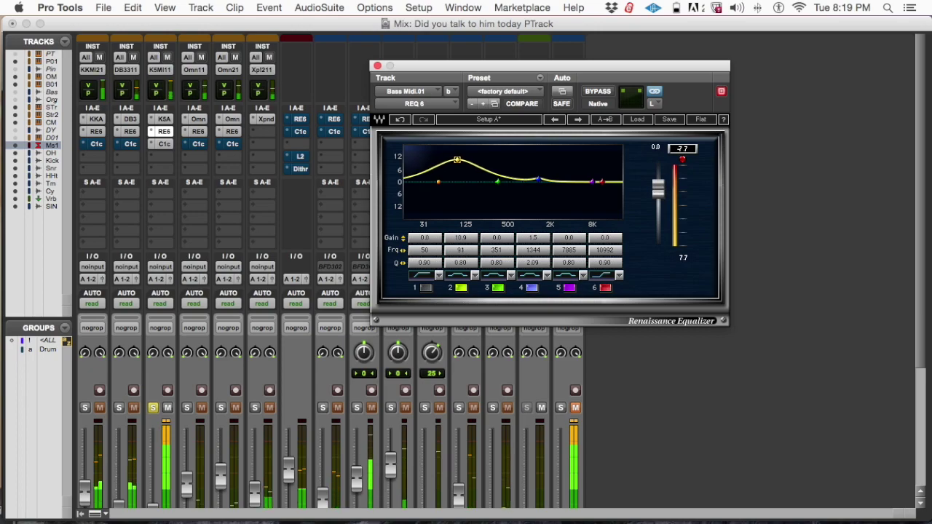
drag(458, 158, 456, 171)
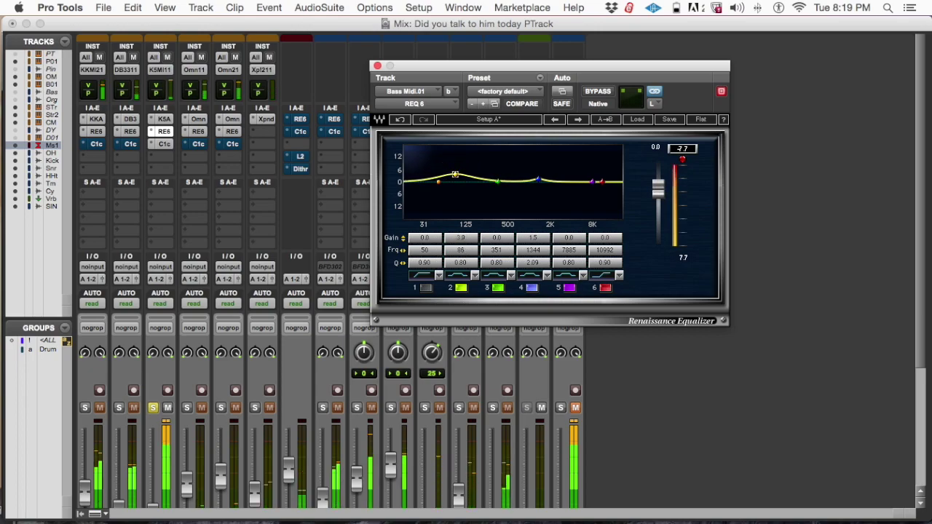
mouse_move(455, 175)
mouse_down()
mouse_move(450, 159)
mouse_move(459, 158)
mouse_up()
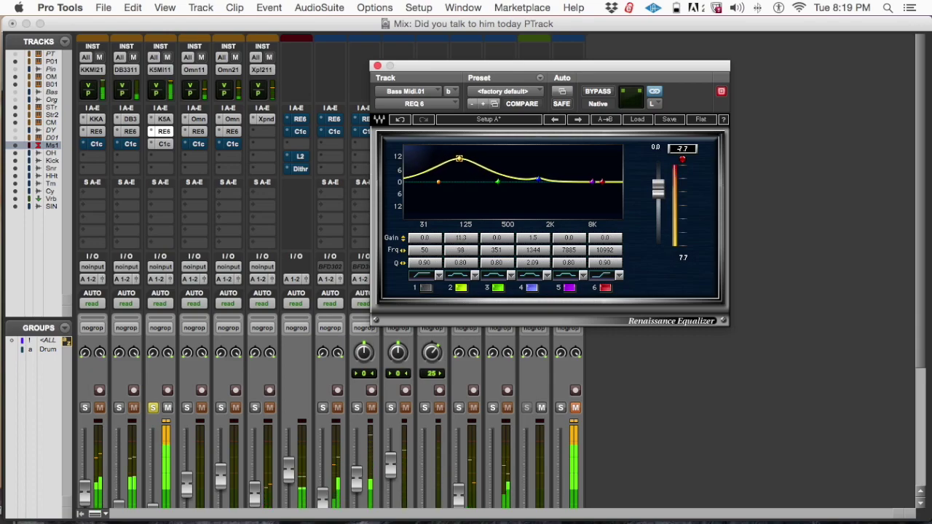
drag(458, 159, 459, 174)
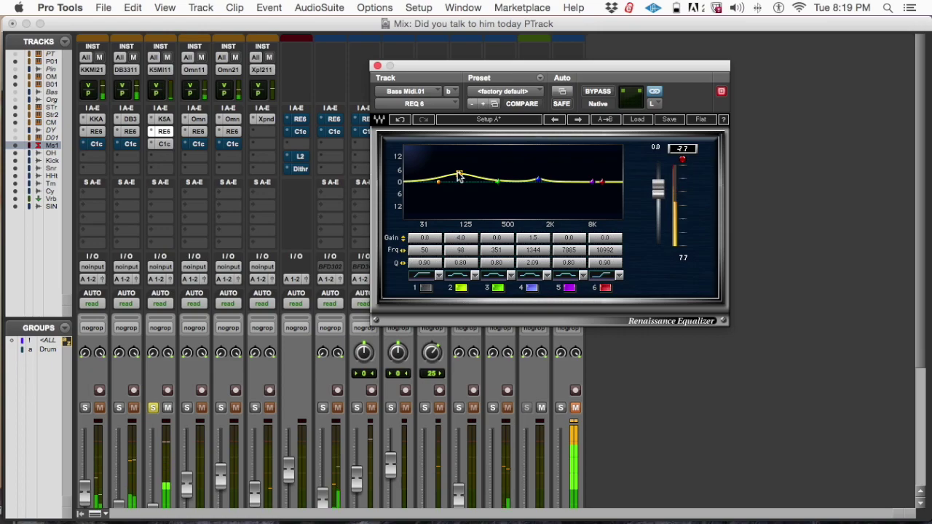
- Narrow the bass equalizer's band 2 by setting its Q to 1.64
click(460, 262)
drag(460, 263, 461, 231)
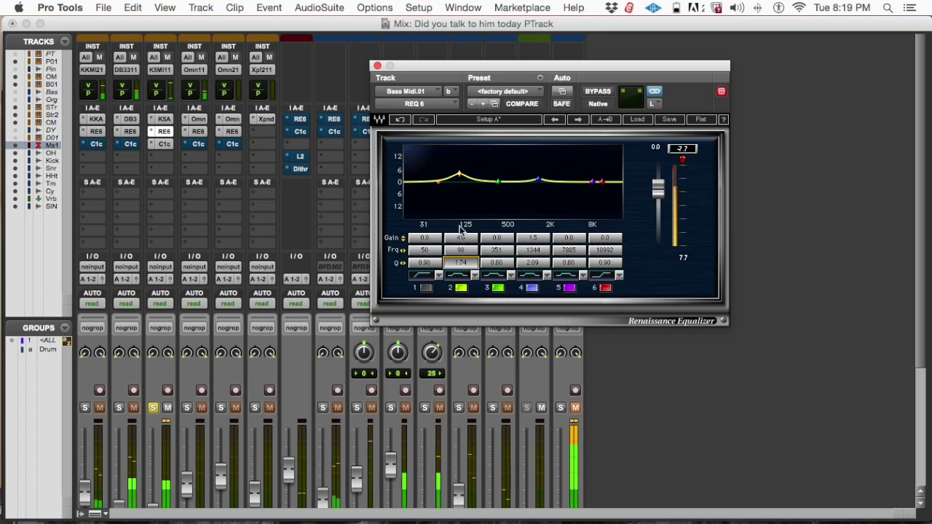
click(400, 119)
drag(460, 262, 455, 255)
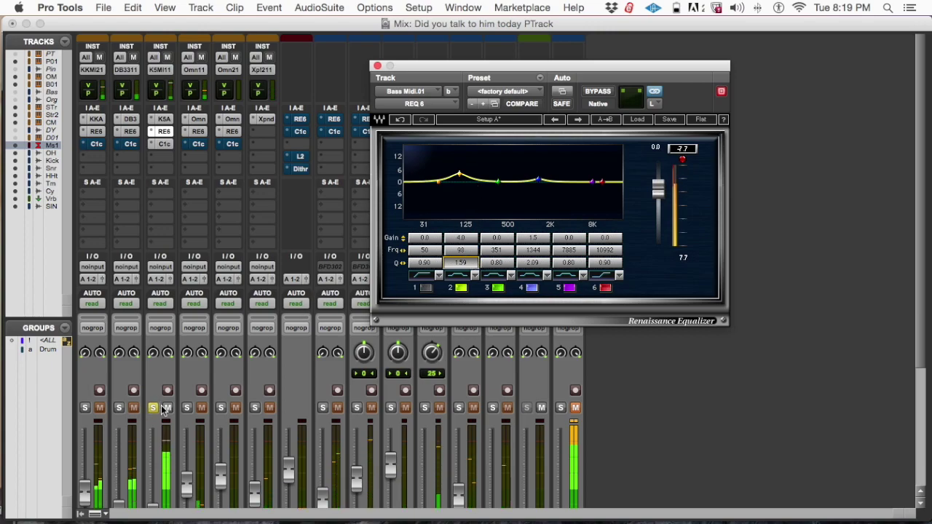
drag(461, 262, 461, 263)
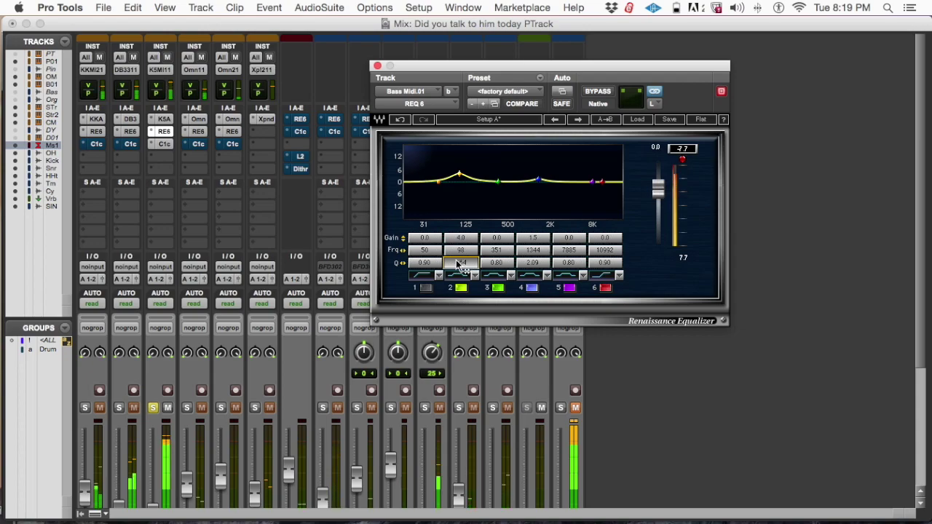
click(153, 407)
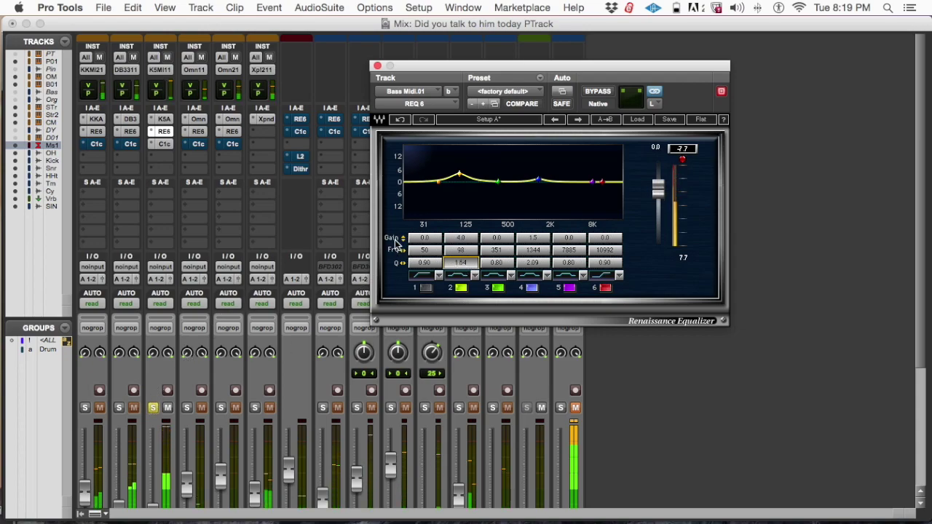
- Reduce the gain of the bass's band 2 to 3.0 dB and unsolo the bass to hear the full mix
drag(460, 242, 451, 243)
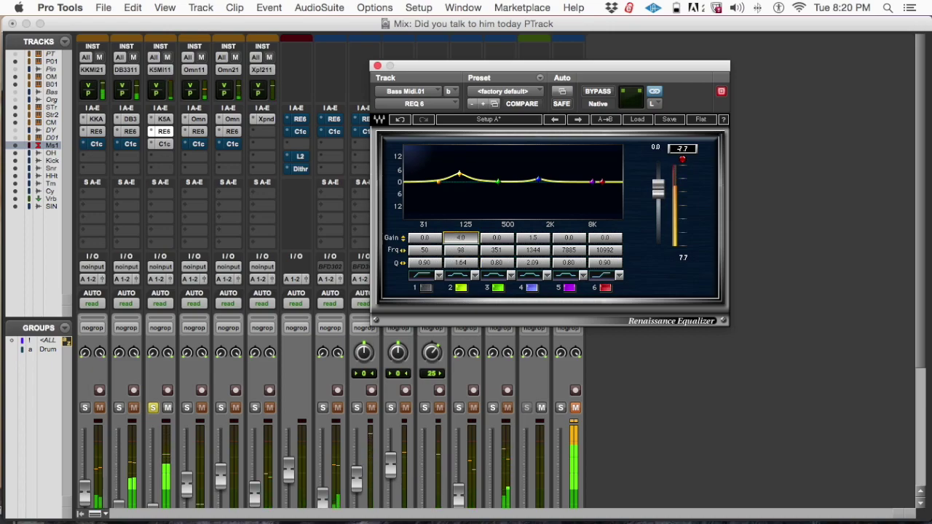
drag(451, 242, 451, 248)
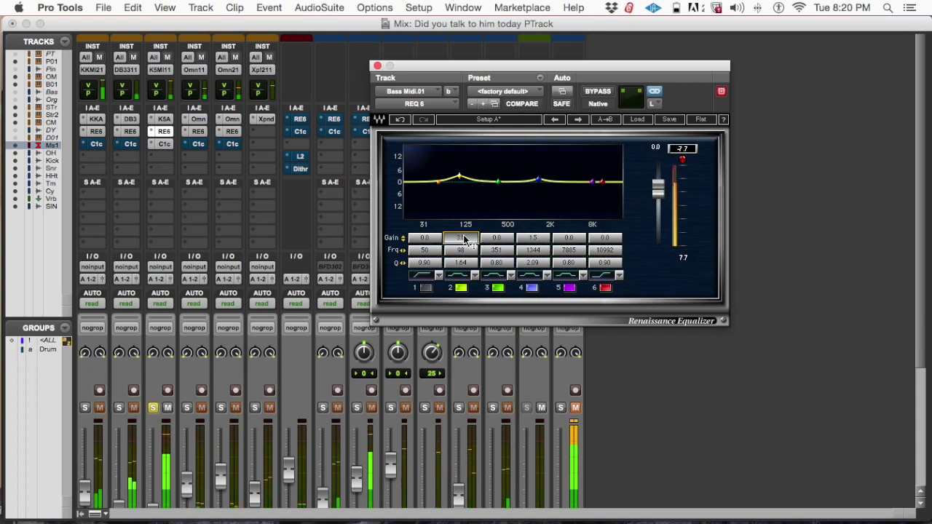
click(153, 408)
scroll(197, 391, down, 2)
scroll(197, 391, down, 5)
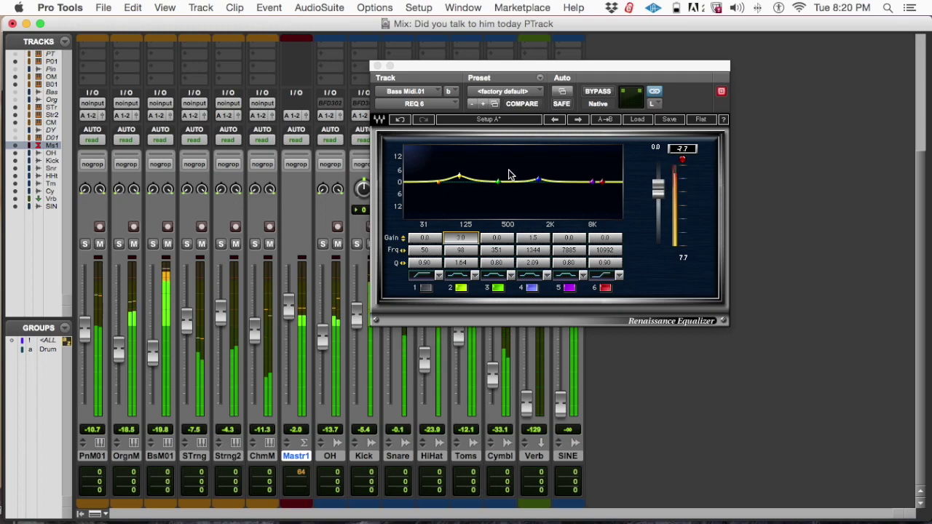
- Raise the gain of the bass's band 2 to 3.5 dB while the full mix plays
click(461, 238)
key(Up)
key(Up)
key(Up)
key(Up)
key(Up)
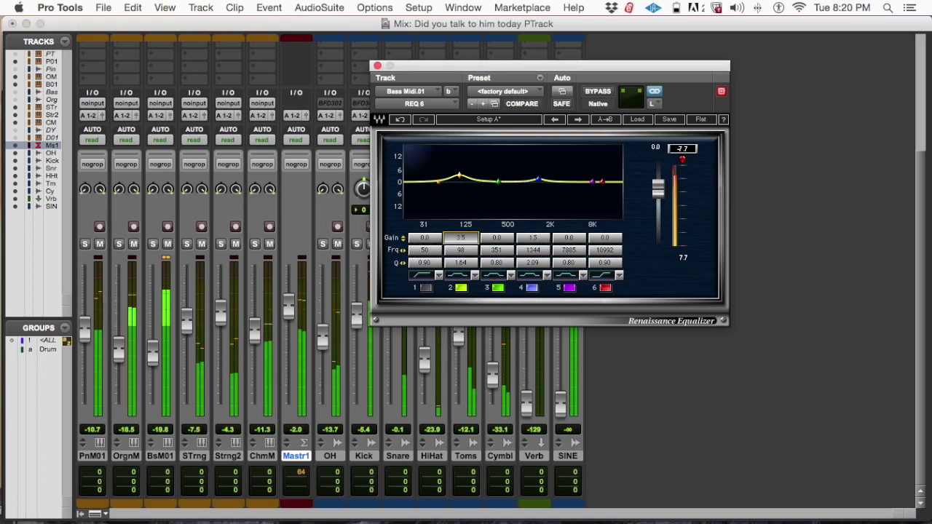
- Try a lower Q on the bass's band 2, undo it, and close the bass equalizer
click(460, 263)
drag(460, 263, 460, 284)
click(400, 120)
click(377, 65)
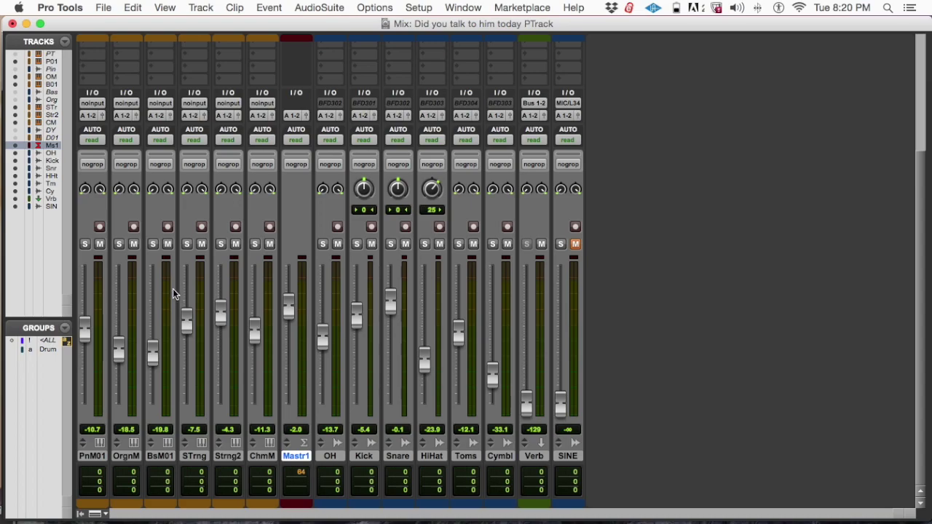
- Open the C1 compressor on the bass track and bypass it
scroll(172, 288, up, 5)
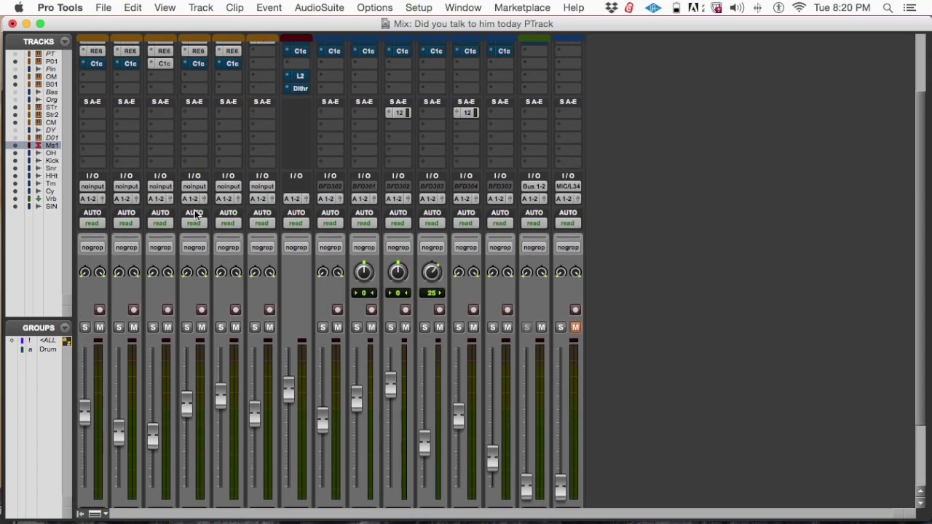
scroll(163, 345, down, 3)
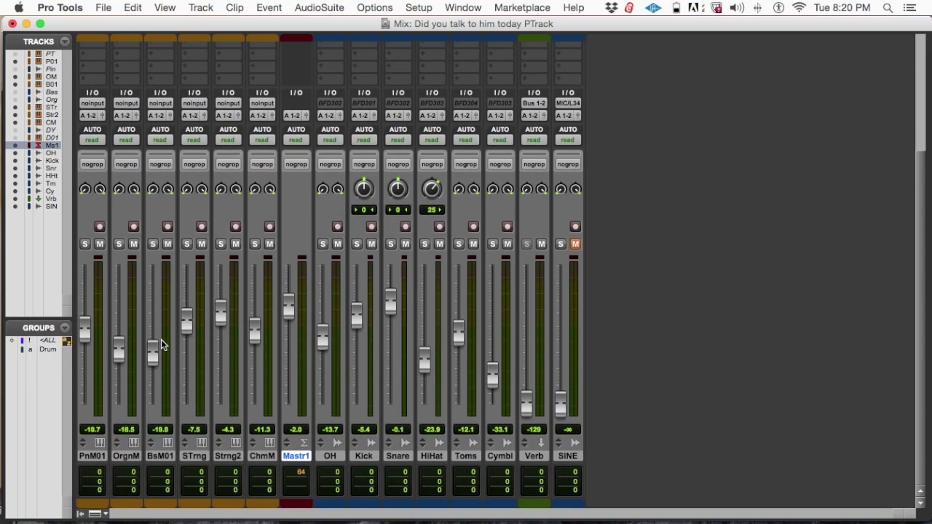
scroll(161, 339, up, 3)
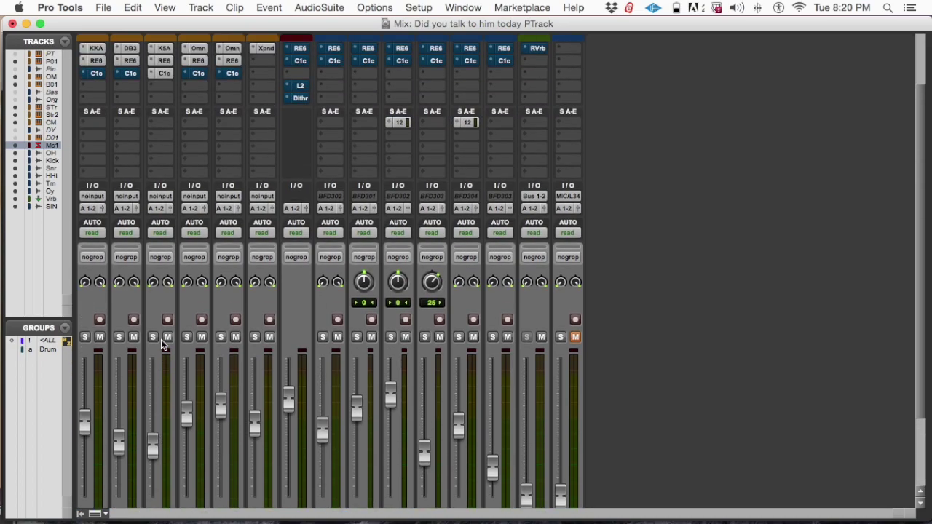
scroll(167, 154, down, 2)
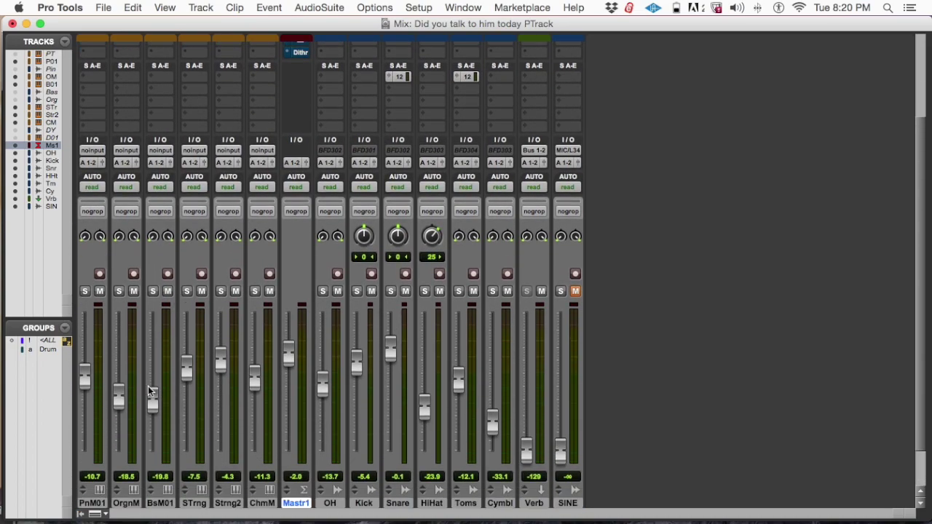
scroll(149, 391, up, 4)
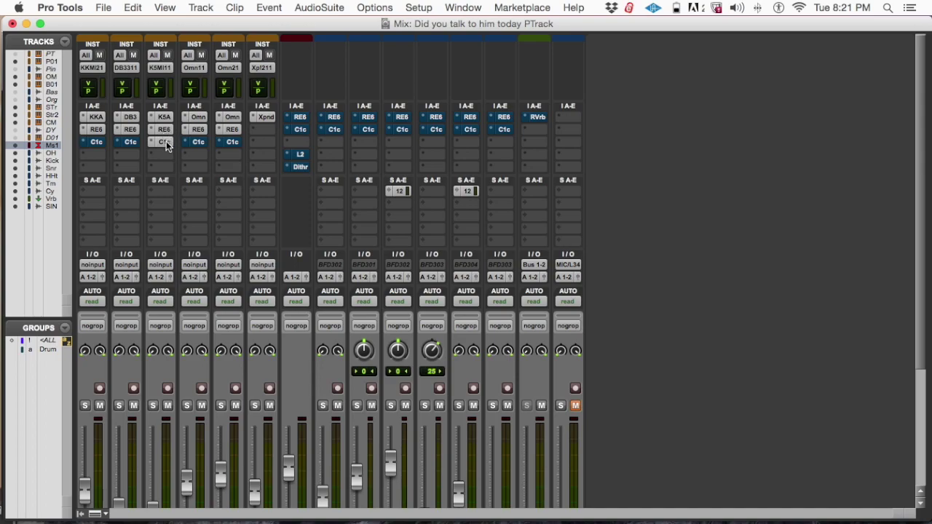
click(164, 143)
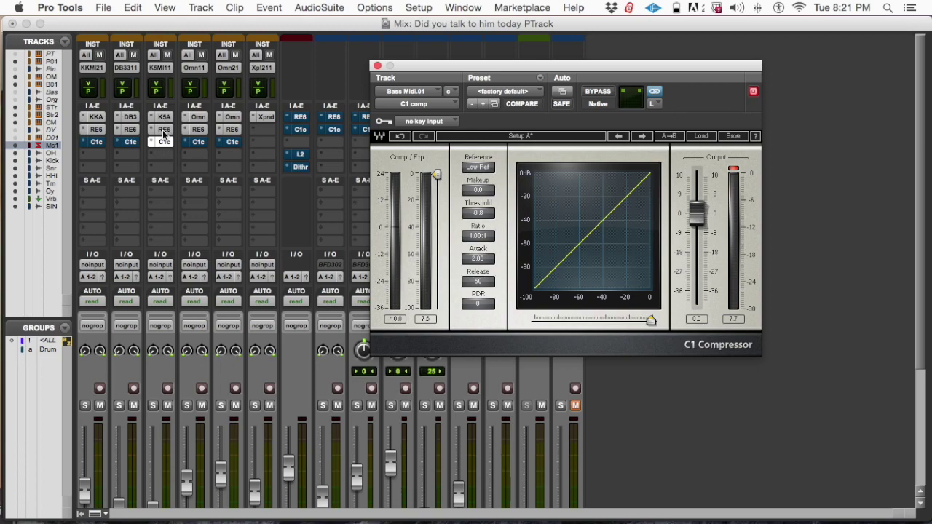
scroll(219, 248, up, 1)
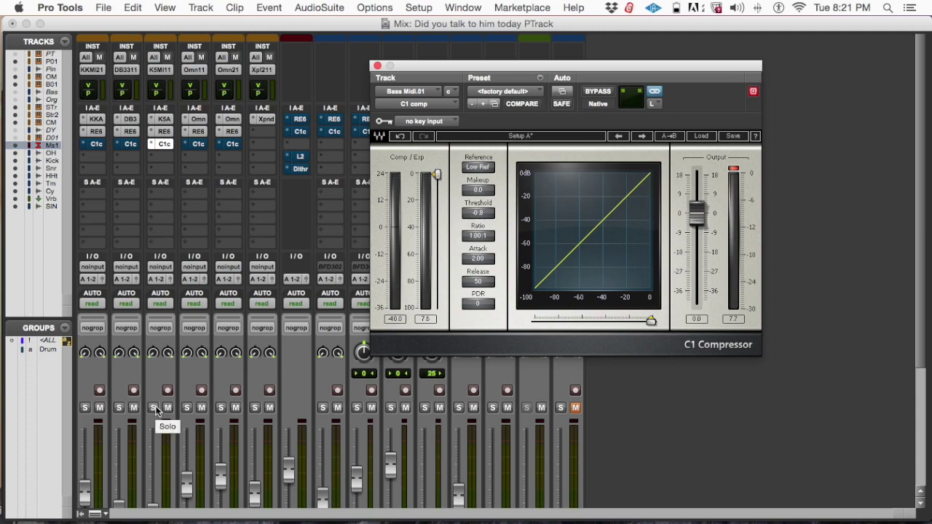
super+click(161, 149)
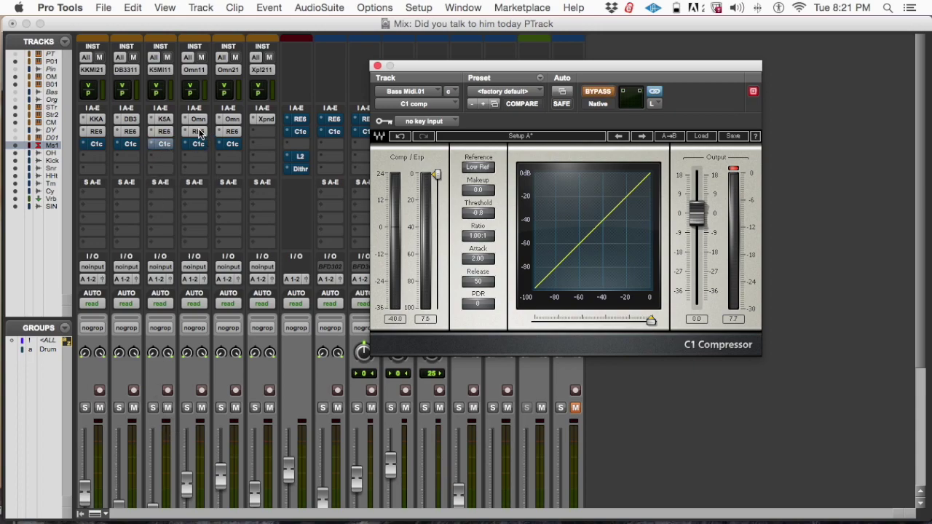
- Solo the first strings track, open its REQ 6 equalizer, and compare it with the full mix, leaving it soloed
scroll(209, 352, down, 5)
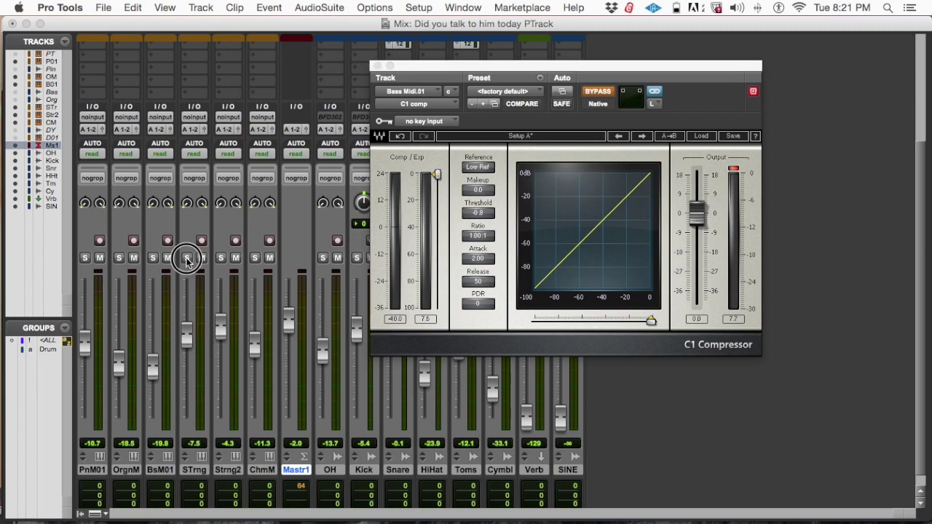
click(188, 264)
scroll(188, 262, up, 3)
scroll(188, 263, up, 3)
click(197, 131)
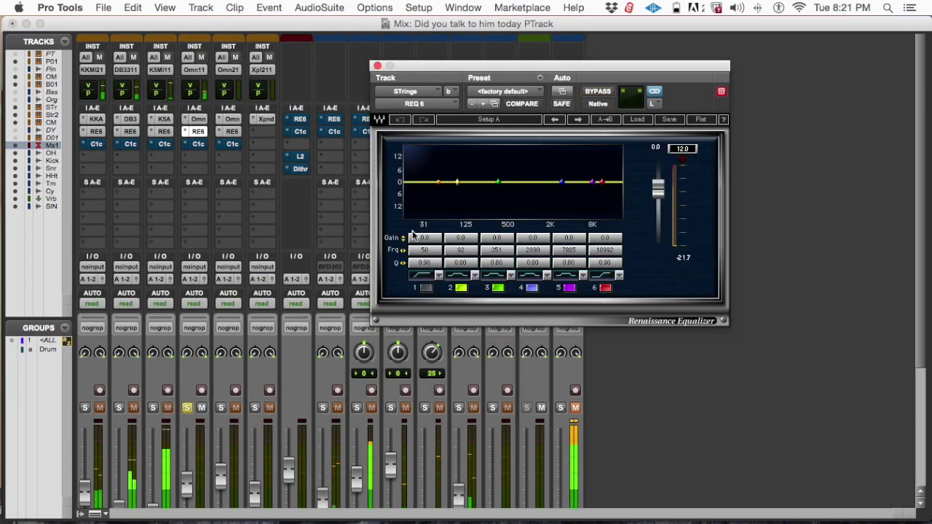
click(188, 407)
click(187, 406)
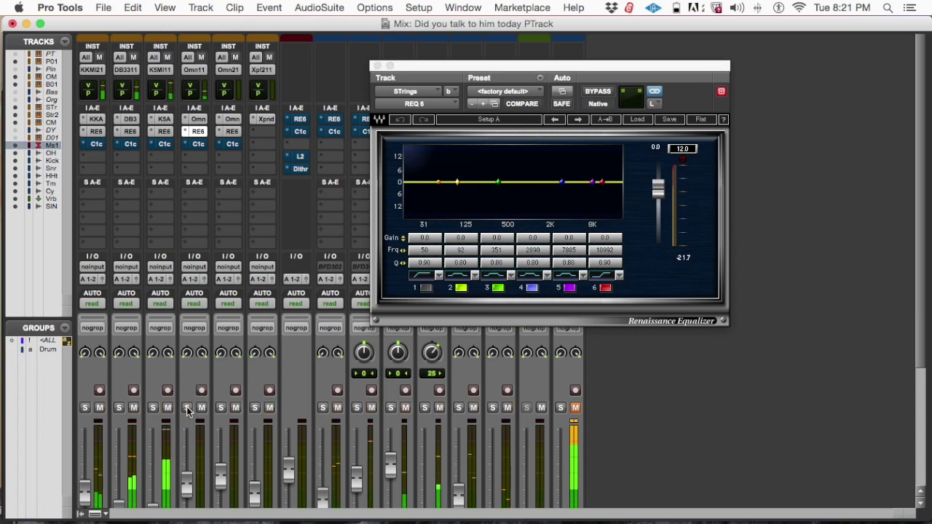
click(187, 407)
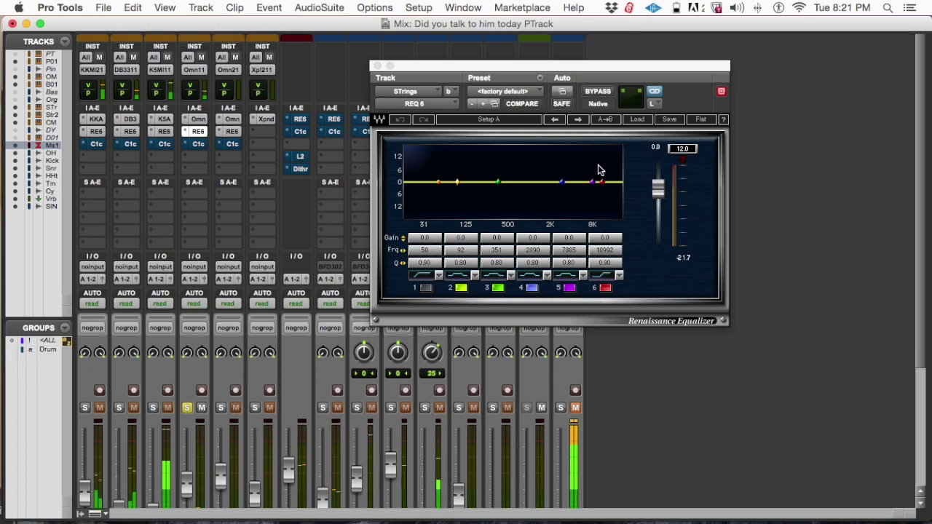
- Restart playback at 42|4|240 near the Bridge marker in the edit window and return to the mixer with the strings equalizer in view
key(super+equal)
drag(488, 74, 514, 321)
key(super+bracketleft)
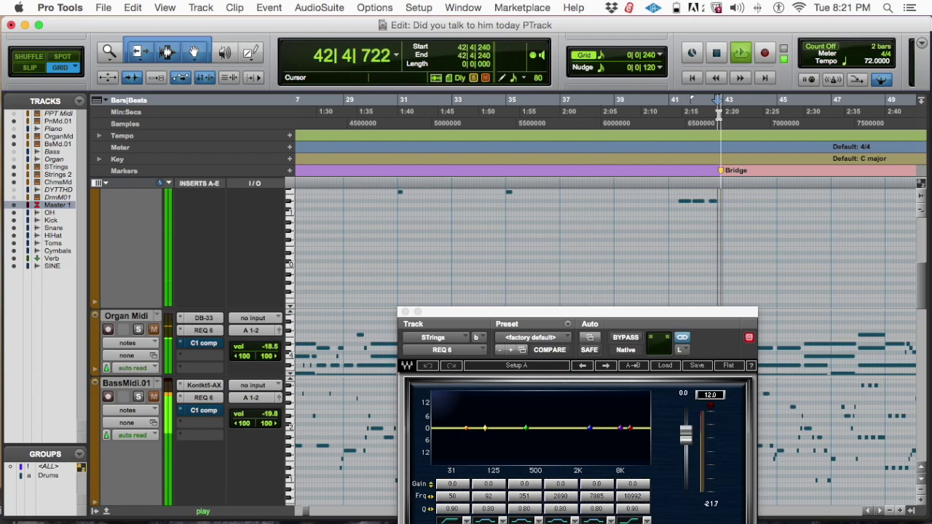
key(super+equal)
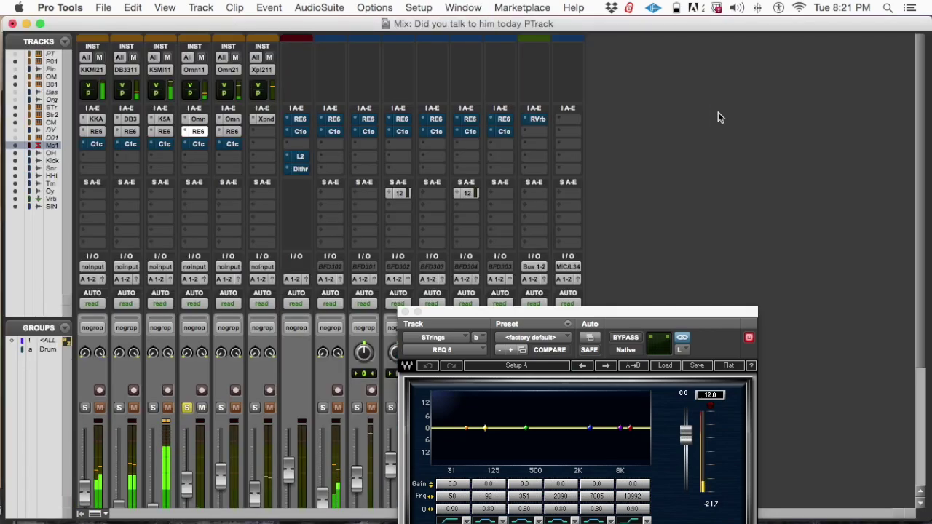
key(super+equal)
drag(629, 314, 625, 75)
key(super+equal)
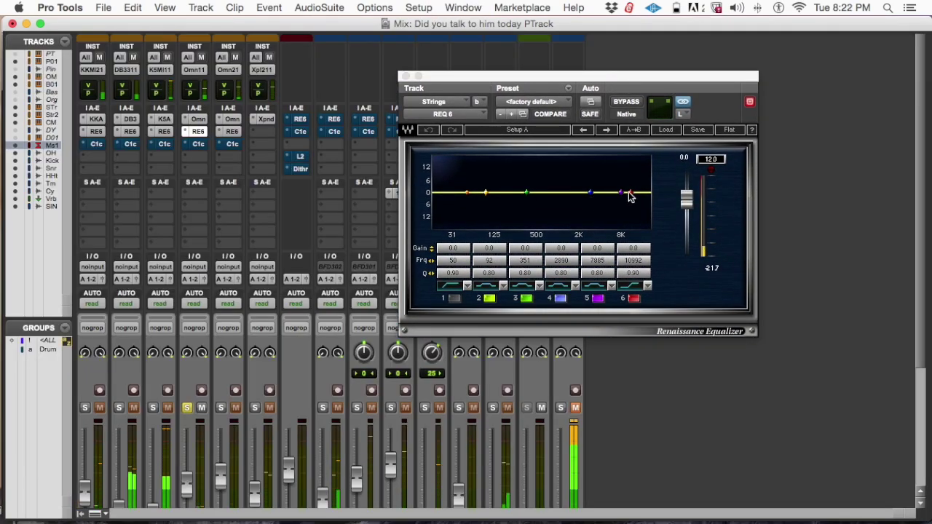
- Boost the strings equalizer by 0.5 dB on band 4 at 2612 Hz, band 5 at 7551 Hz and band 6 at 10913 Hz
drag(590, 193, 619, 192)
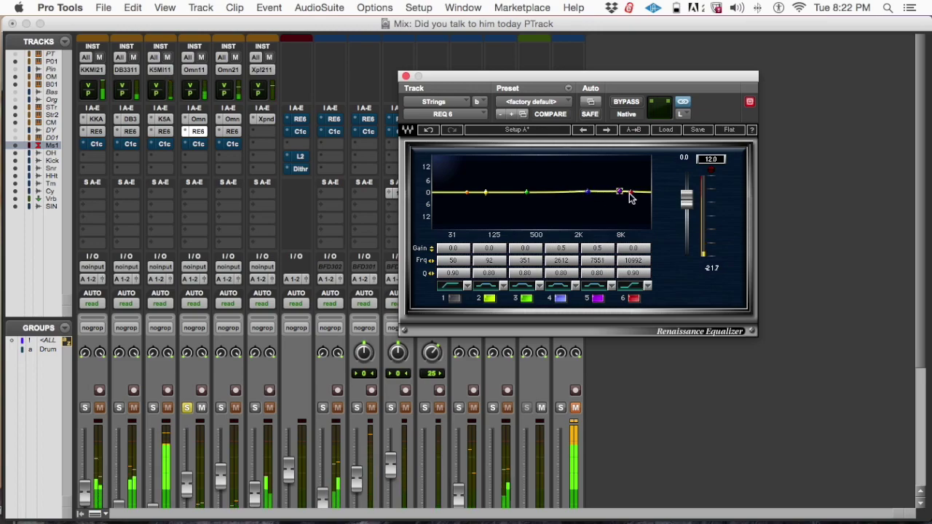
drag(631, 193, 631, 192)
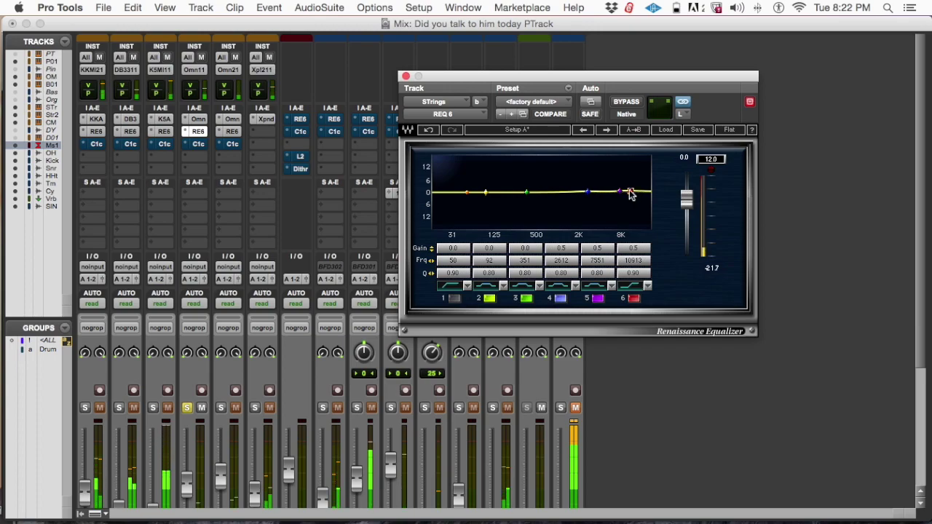
- Enable band 1 of the first strings equalizer at 55 Hz with 3.8 dB gain, and set band 3 to 472 Hz with 0.0 dB
click(453, 298)
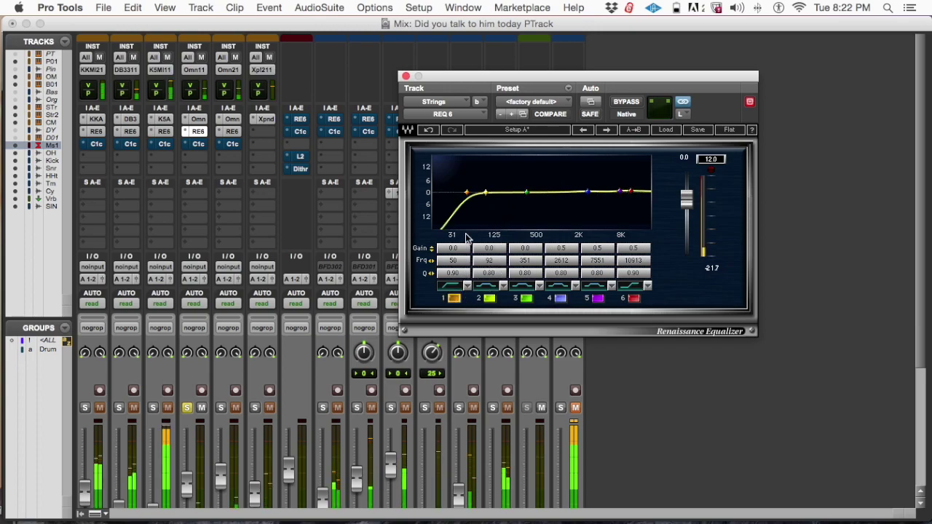
mouse_move(466, 193)
mouse_down()
mouse_move(545, 192)
mouse_move(452, 191)
mouse_move(471, 187)
mouse_up()
drag(528, 192, 537, 191)
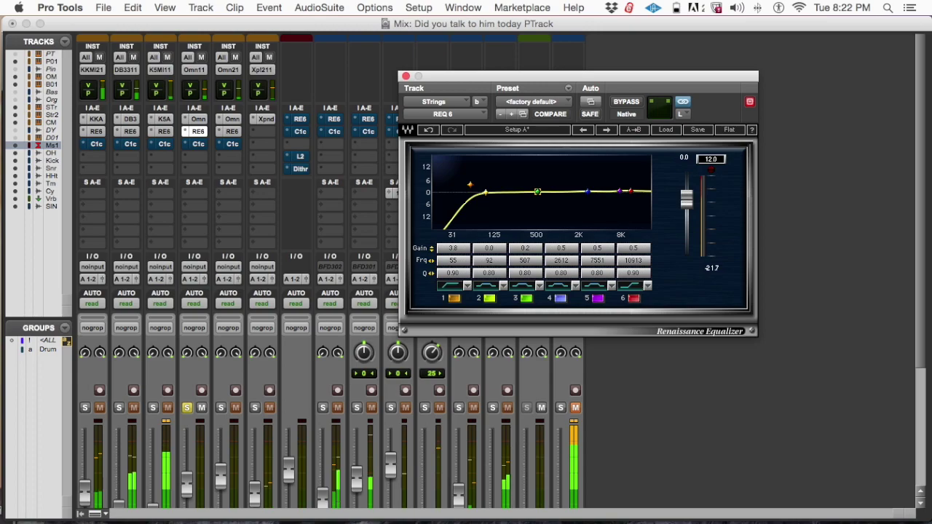
click(428, 129)
click(430, 131)
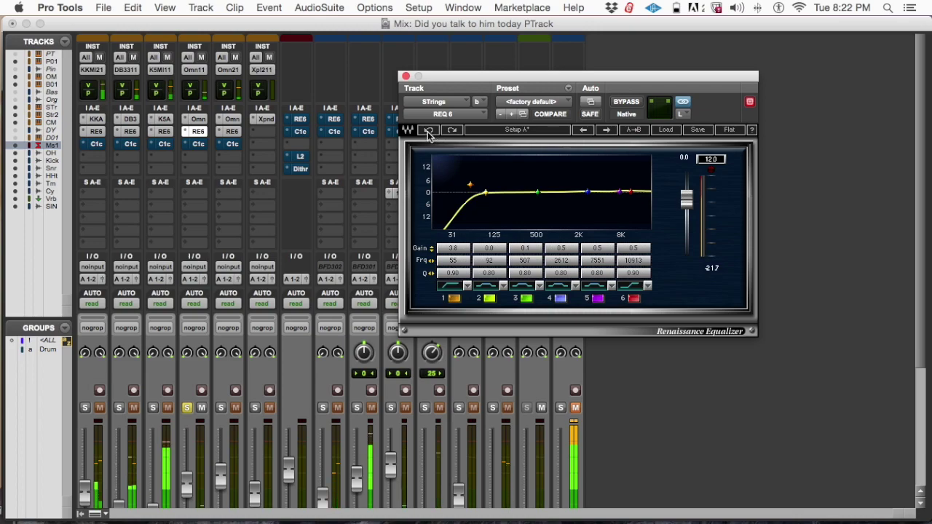
click(450, 129)
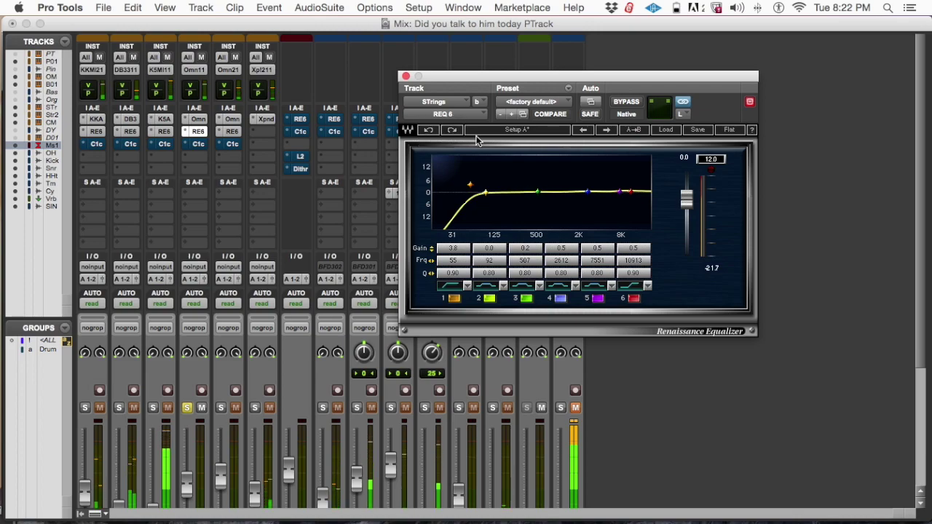
scroll(530, 252, up, 1)
scroll(532, 253, down, 2)
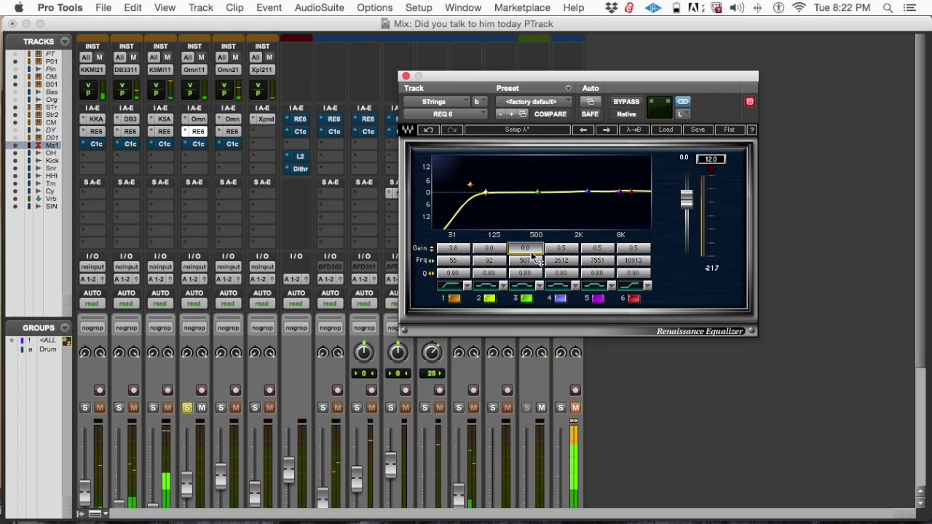
drag(539, 193, 537, 193)
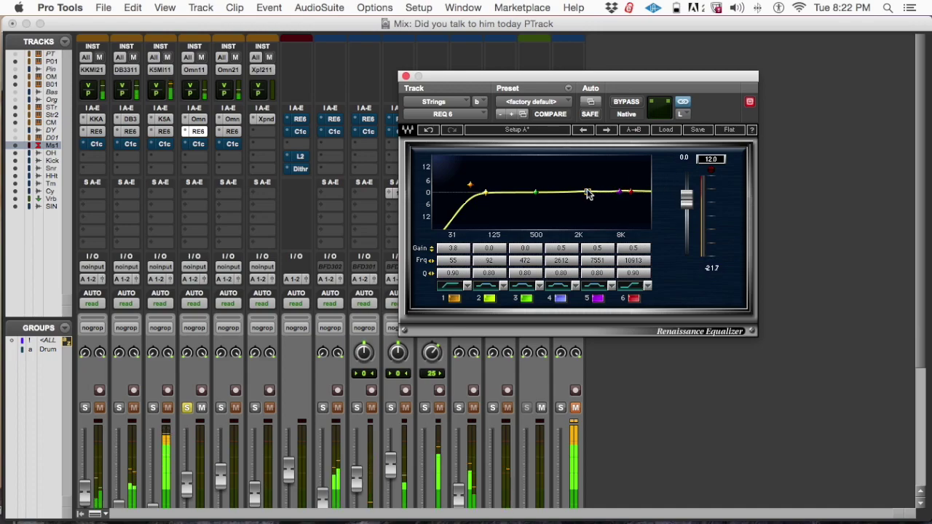
- Unsolo the first strings track and compare the full mix with the second strings track muted and unmuted
scroll(276, 233, down, 5)
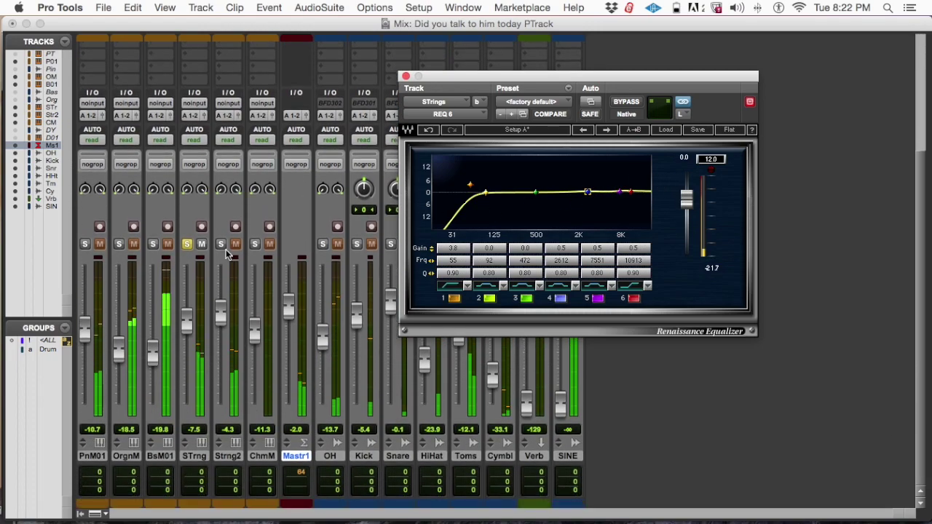
click(187, 245)
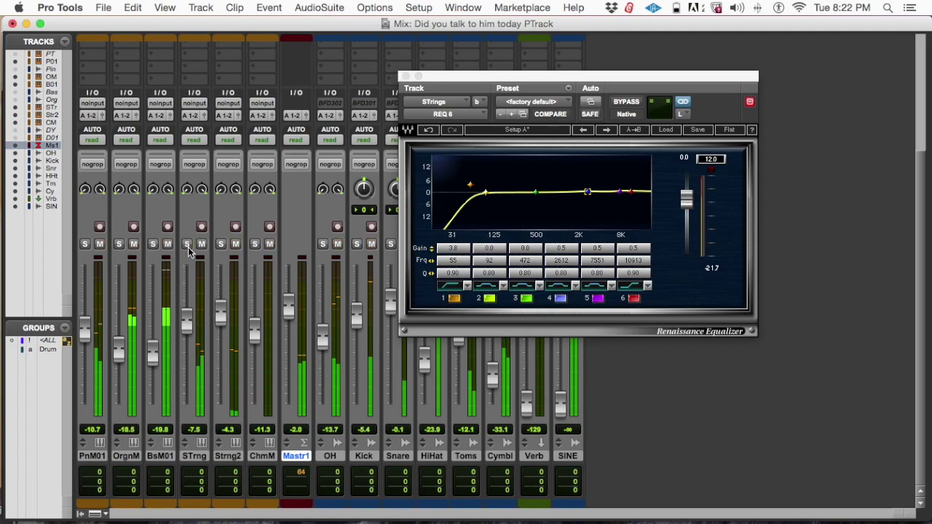
click(235, 244)
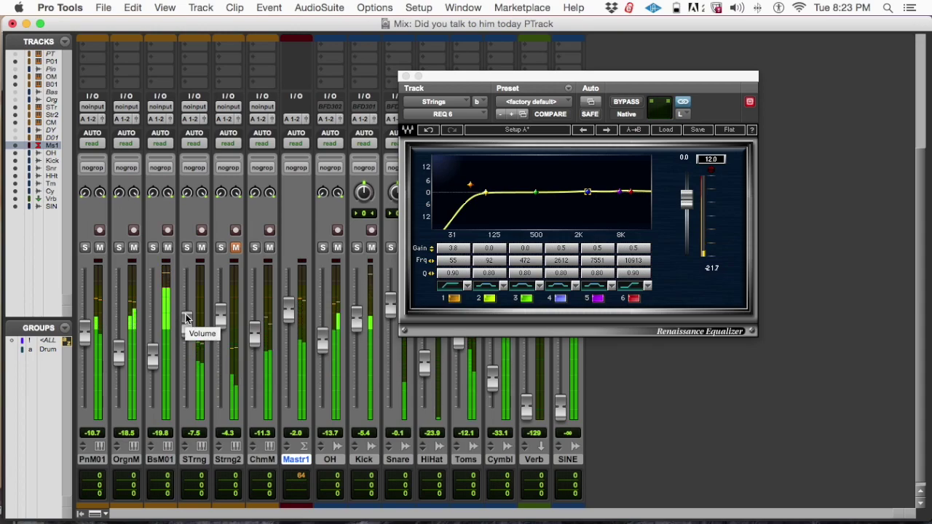
click(235, 248)
- Solo the second strings track and open its REQ 6 equalizer
click(221, 248)
scroll(223, 251, up, 5)
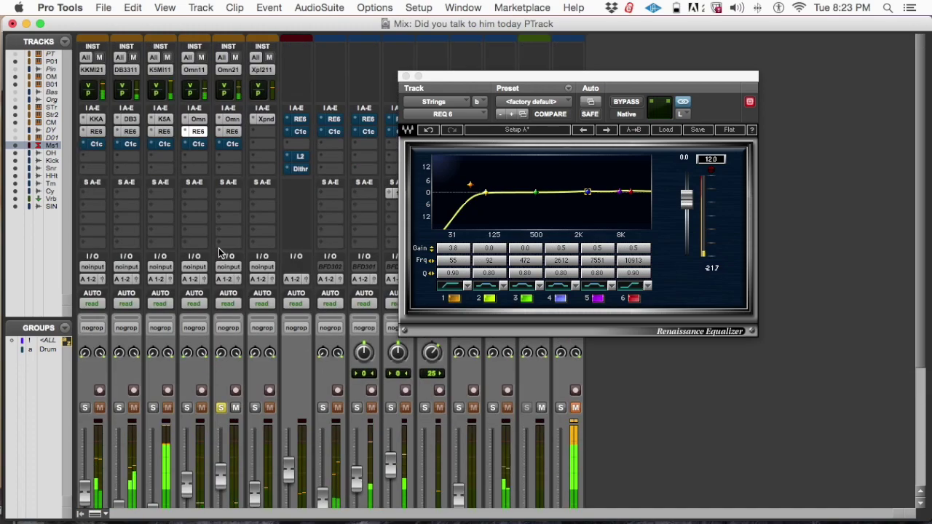
click(231, 131)
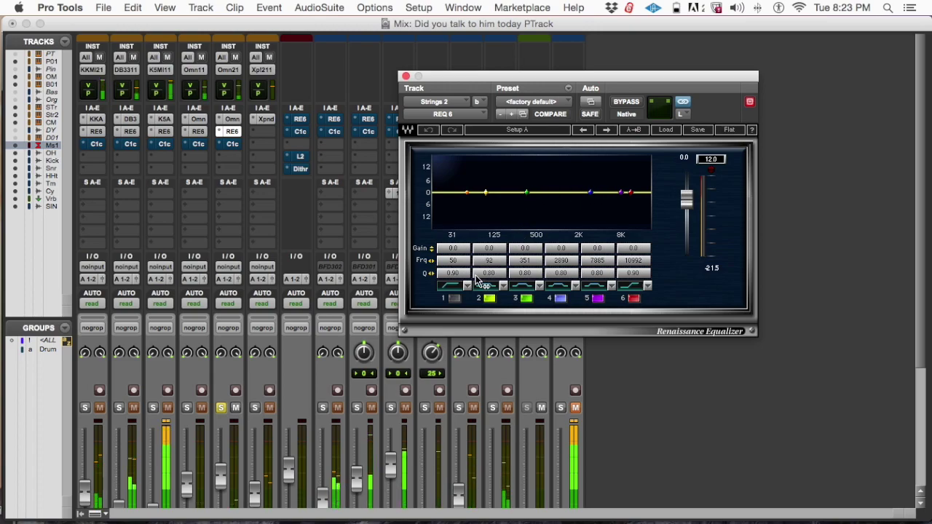
- Enable band 1 of the Strings 2 equalizer and set it to 52 Hz with 4.8 dB gain
click(454, 298)
mouse_move(466, 198)
mouse_down()
mouse_move(519, 192)
mouse_move(440, 191)
mouse_move(490, 186)
mouse_move(468, 185)
mouse_up()
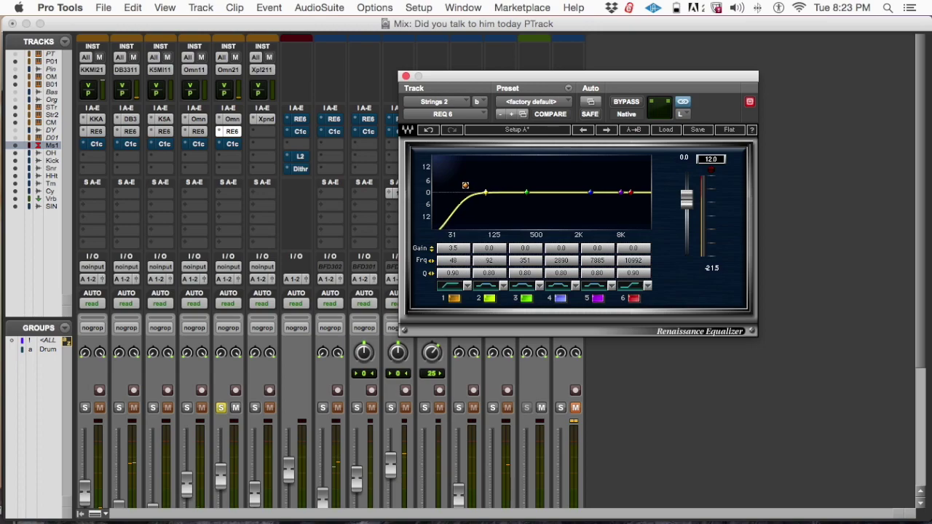
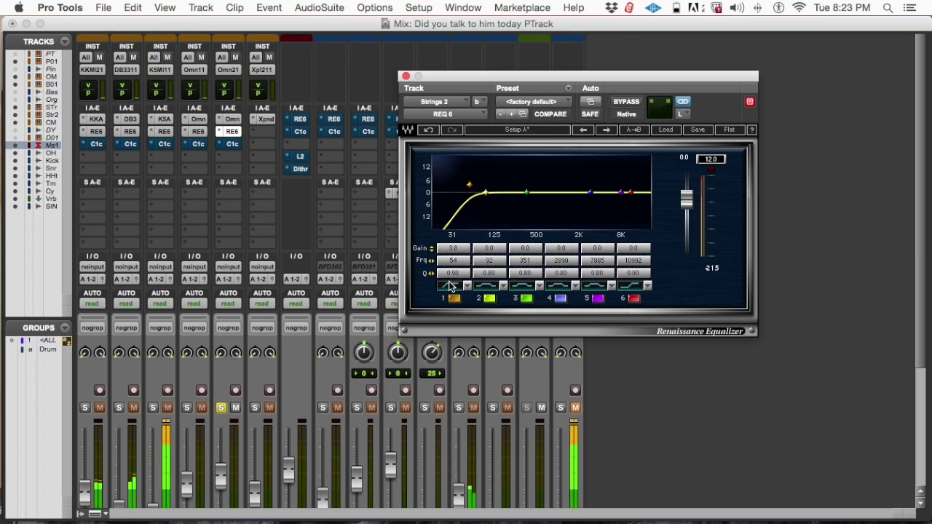
mouse_move(468, 186)
mouse_down()
mouse_move(482, 183)
mouse_move(471, 182)
mouse_up()
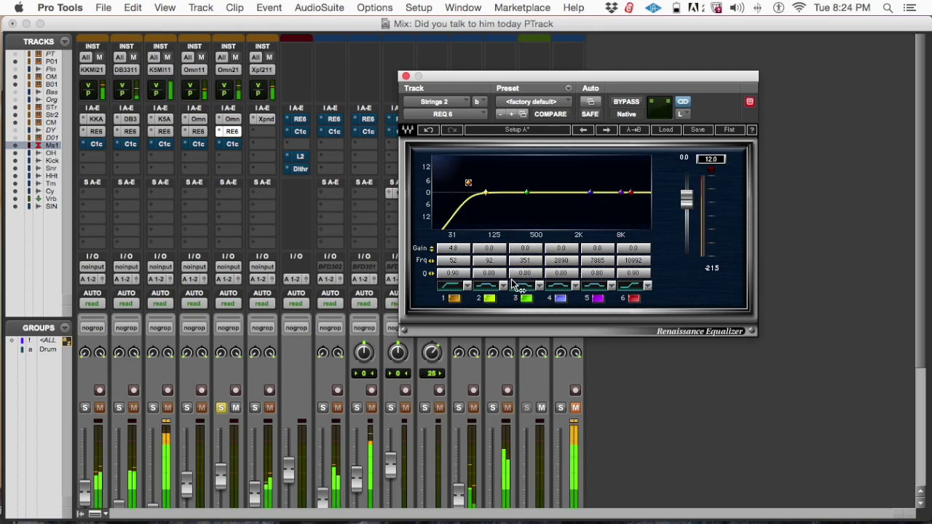
scroll(251, 368, down, 5)
scroll(250, 368, up, 5)
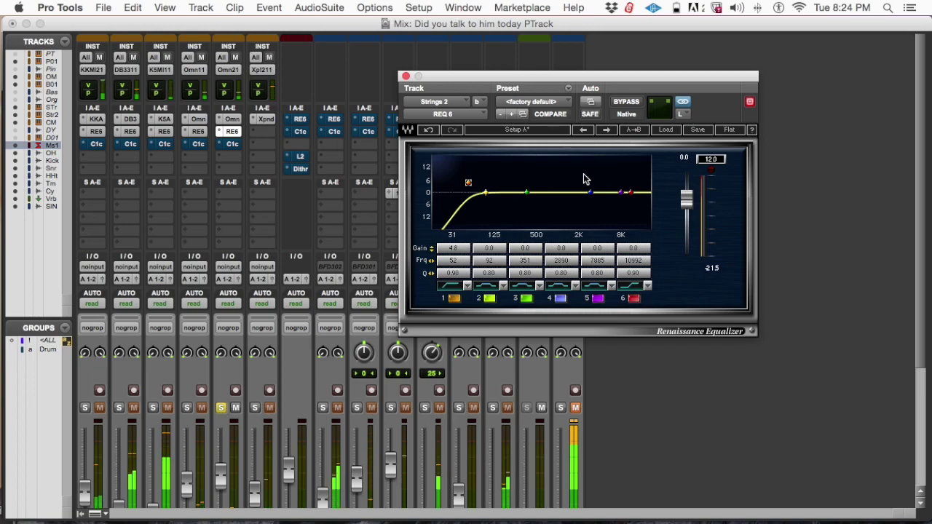
- Boost the Strings 2 equalizer by about 0.3 dB on band 4 at 2612 Hz, band 5 at 7551 Hz and band 6 at 11072 Hz
drag(590, 193, 587, 191)
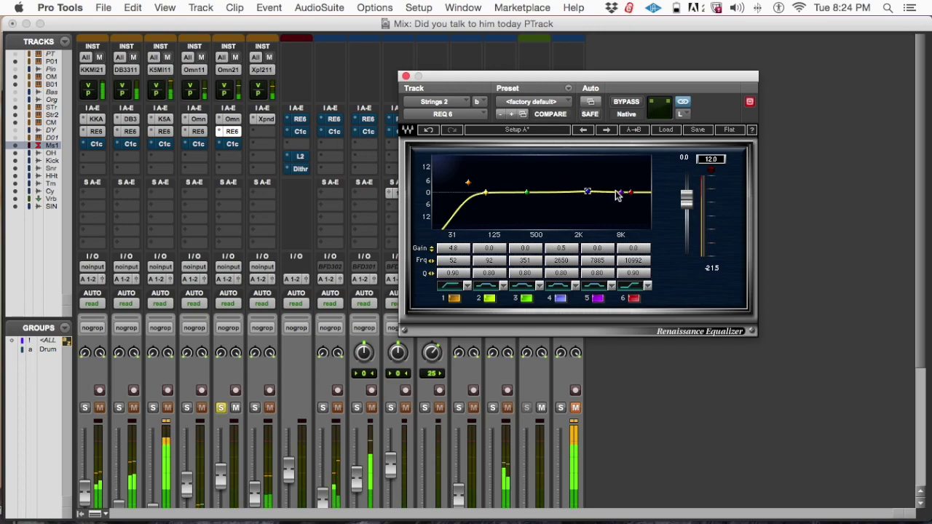
drag(617, 193, 586, 193)
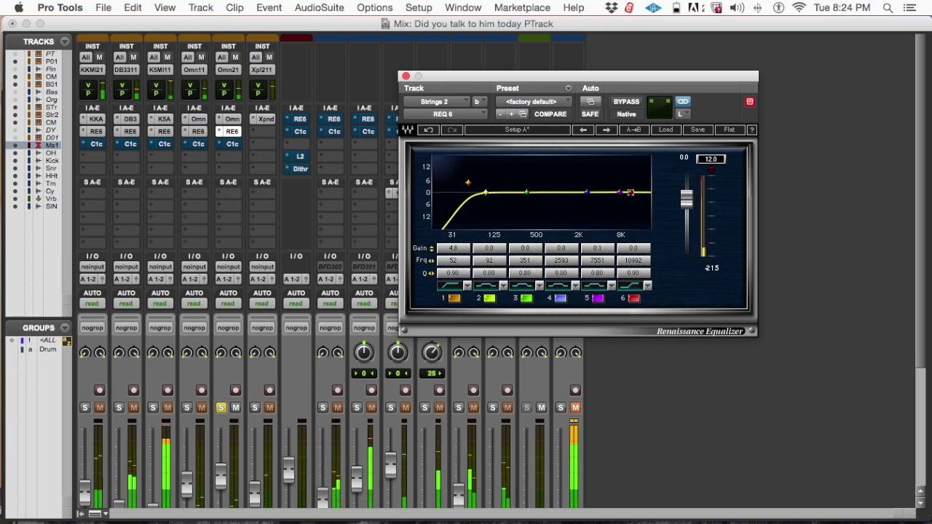
drag(619, 197, 619, 194)
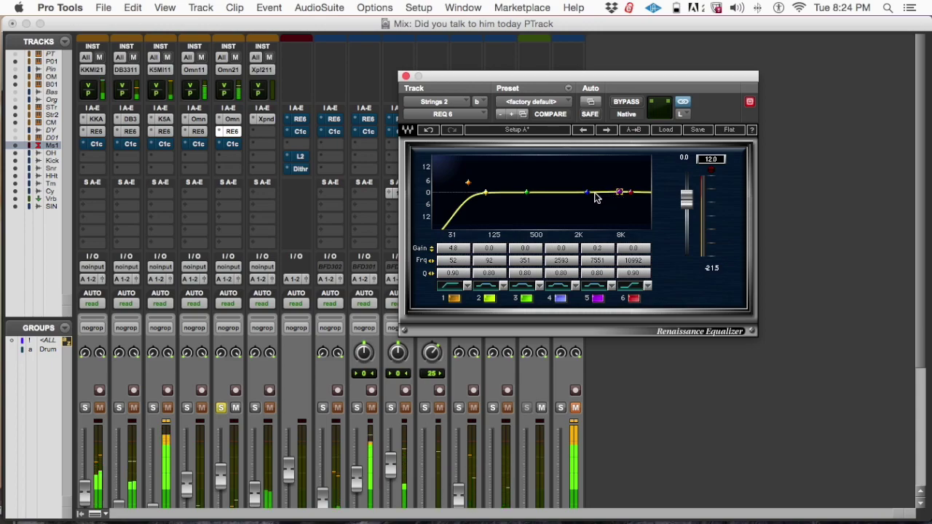
drag(587, 193, 587, 191)
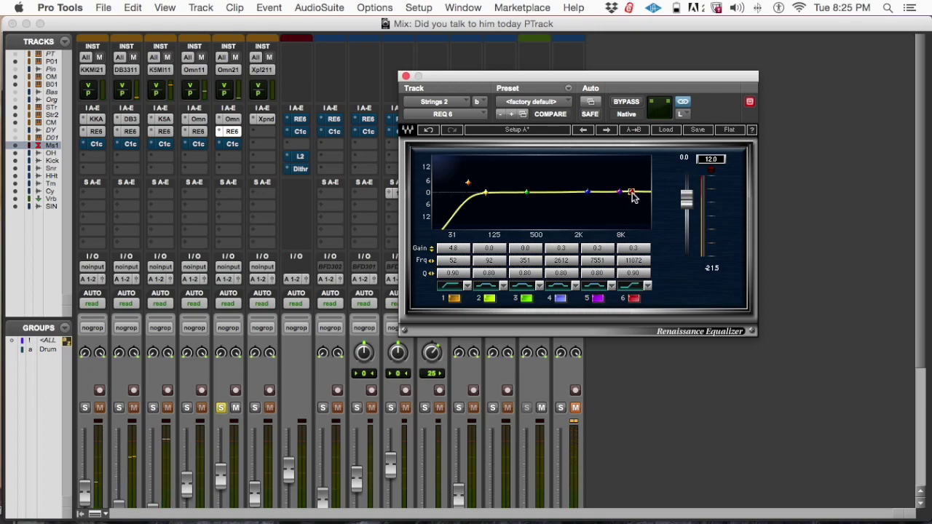
- Activate the master track's REQ 6, boost band 4 by 5.6 dB, band 5 by 4.2 dB and band 6 by 12.9 dB, and close it
click(303, 120)
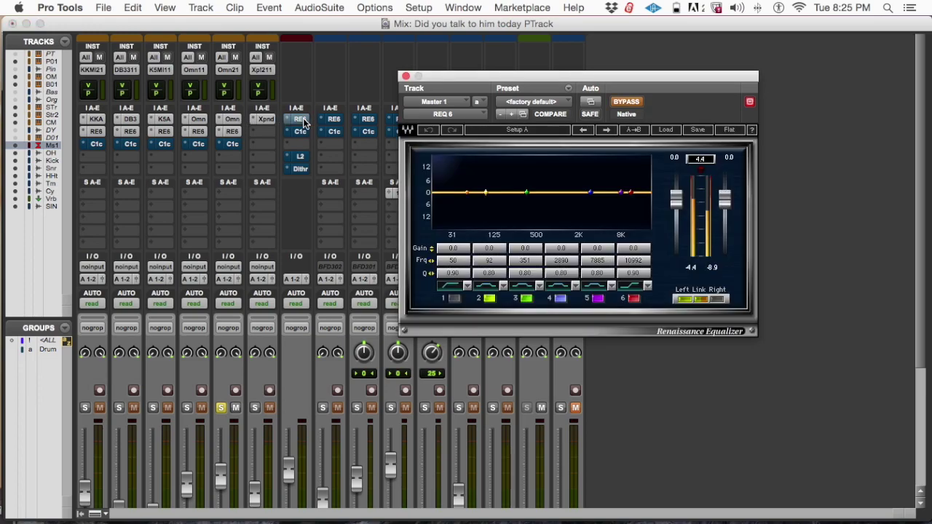
super+click(303, 120)
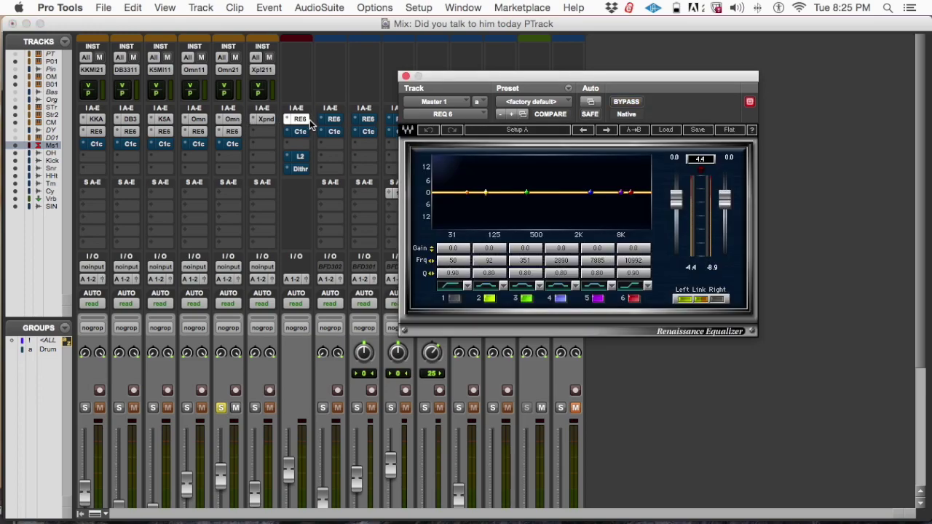
drag(590, 193, 620, 185)
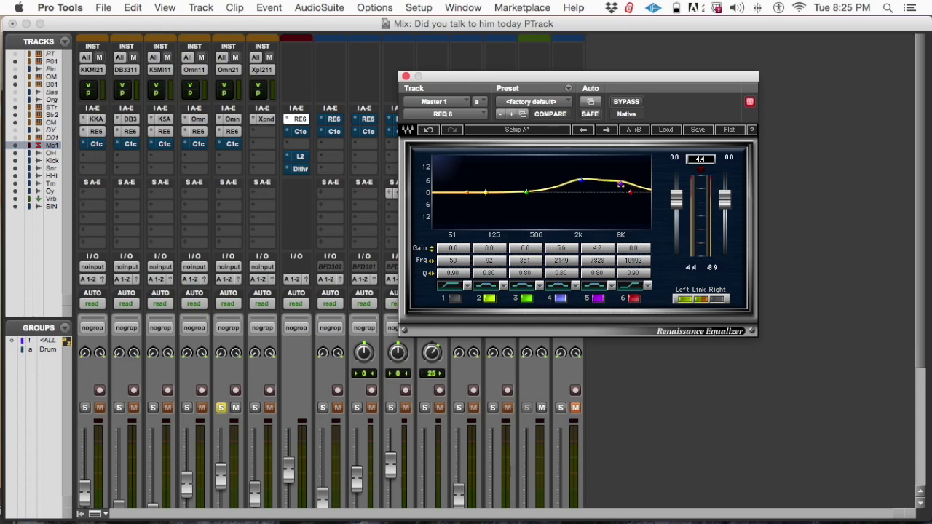
drag(631, 191, 629, 157)
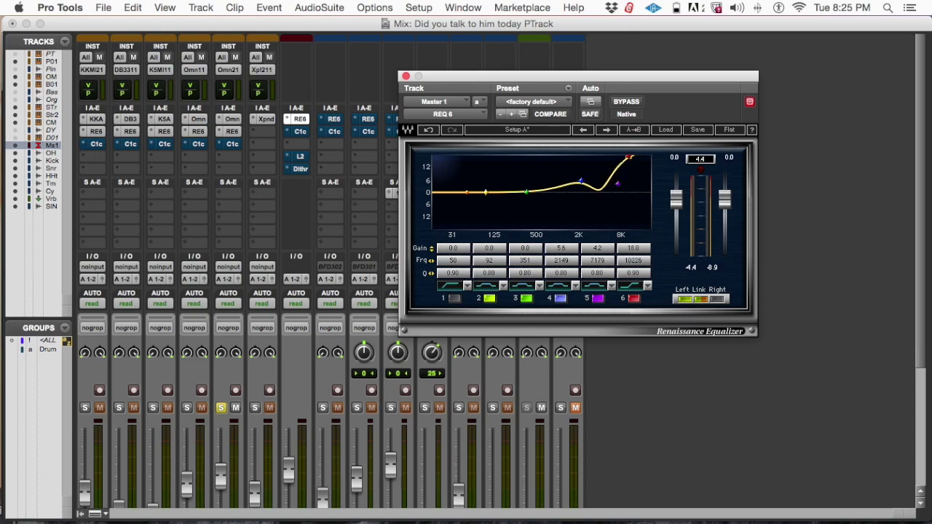
mouse_move(630, 157)
mouse_down()
mouse_move(619, 183)
mouse_move(625, 158)
mouse_move(627, 166)
mouse_up()
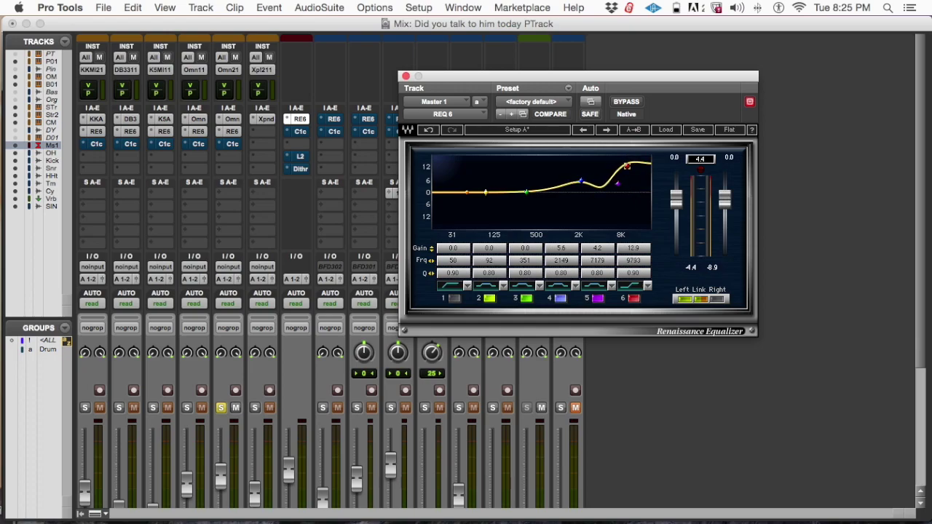
click(551, 104)
click(569, 105)
click(406, 75)
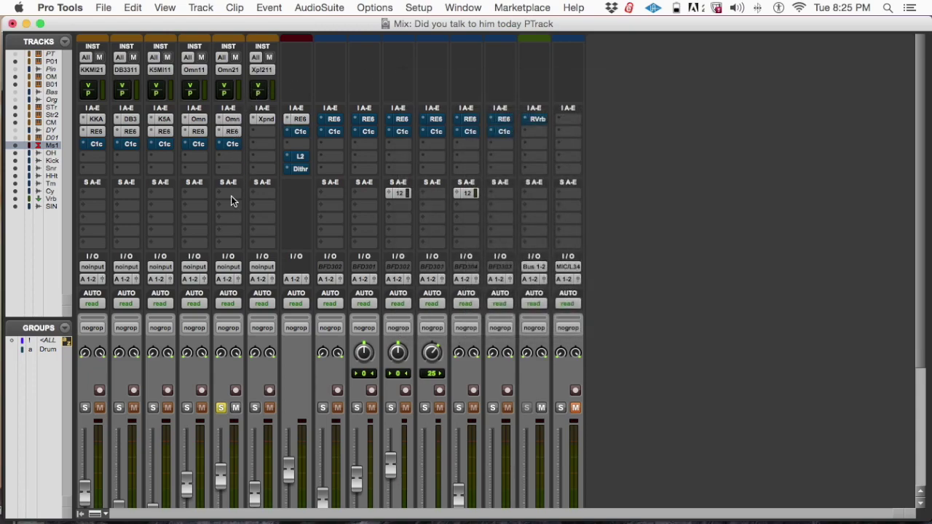
- Reopen the Strings 2 equalizer during playback and move band 4 to 2327 Hz, band 5 to 6974 Hz and band 6 to 10992 Hz at 0.4 dB
scroll(229, 212, down, 5)
scroll(227, 226, up, 4)
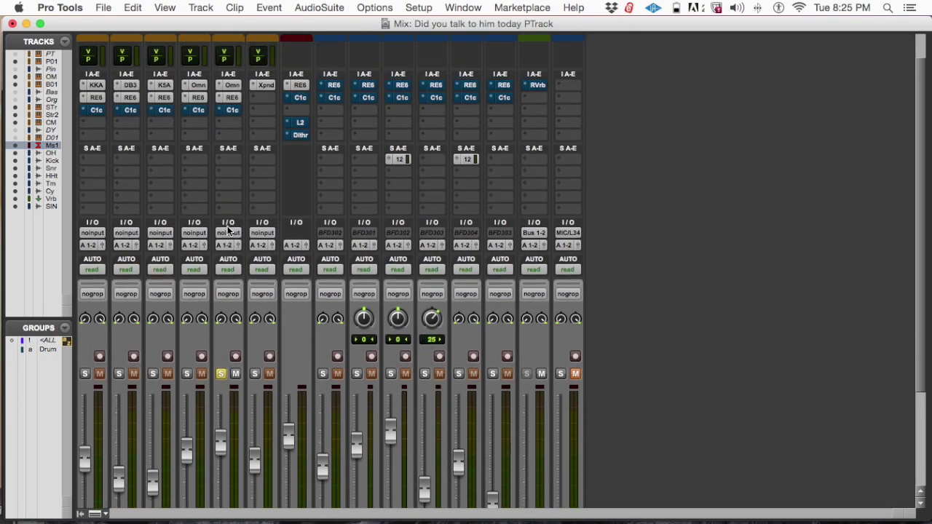
click(228, 98)
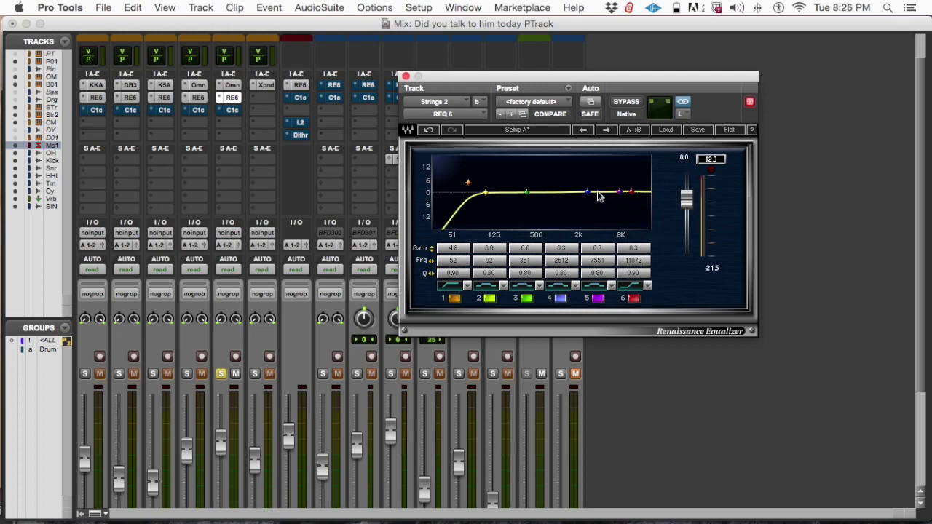
key(space)
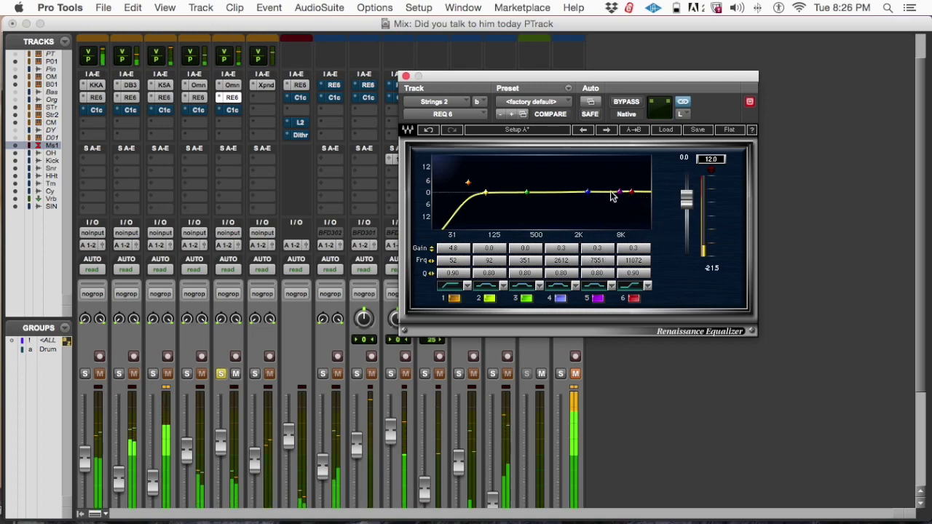
scroll(305, 291, down, 5)
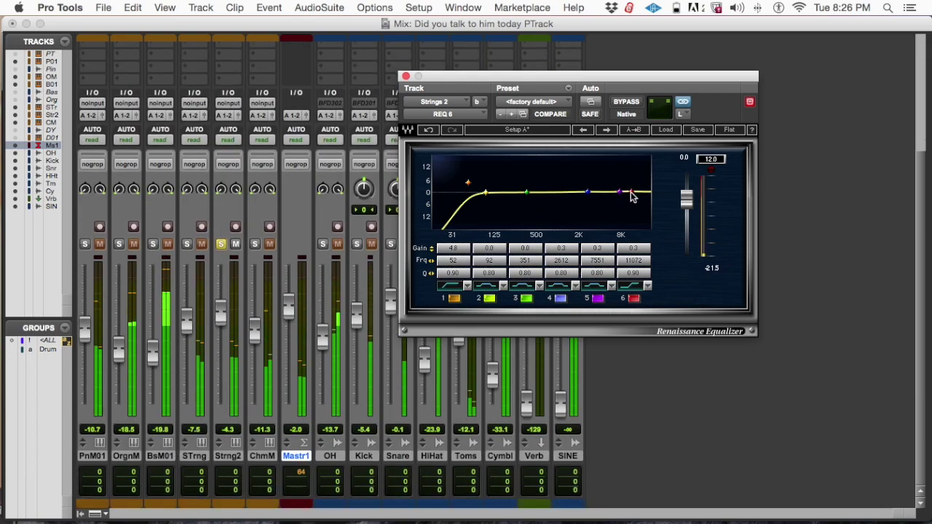
drag(631, 192, 629, 192)
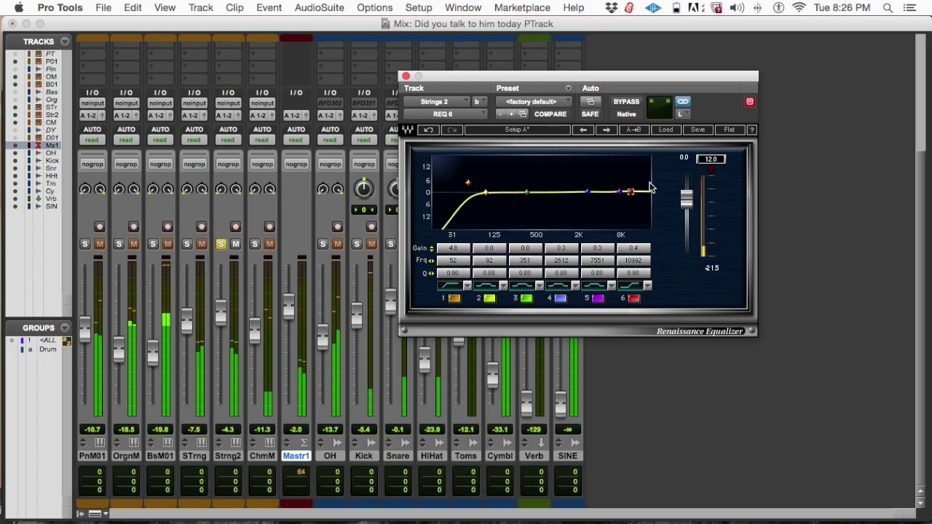
click(587, 192)
drag(588, 192, 616, 193)
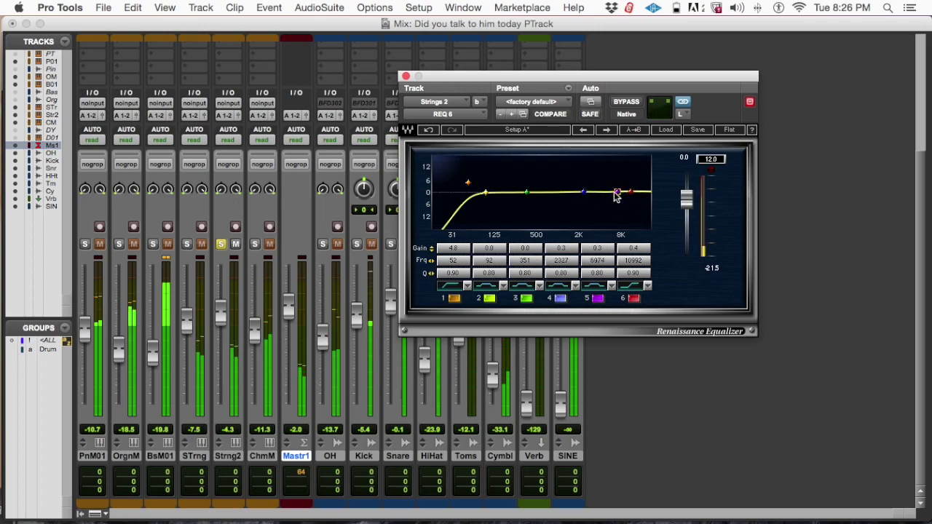
- Unsolo the second strings track, close its equalizer, and lower the track's volume to -4.9 dB
click(223, 246)
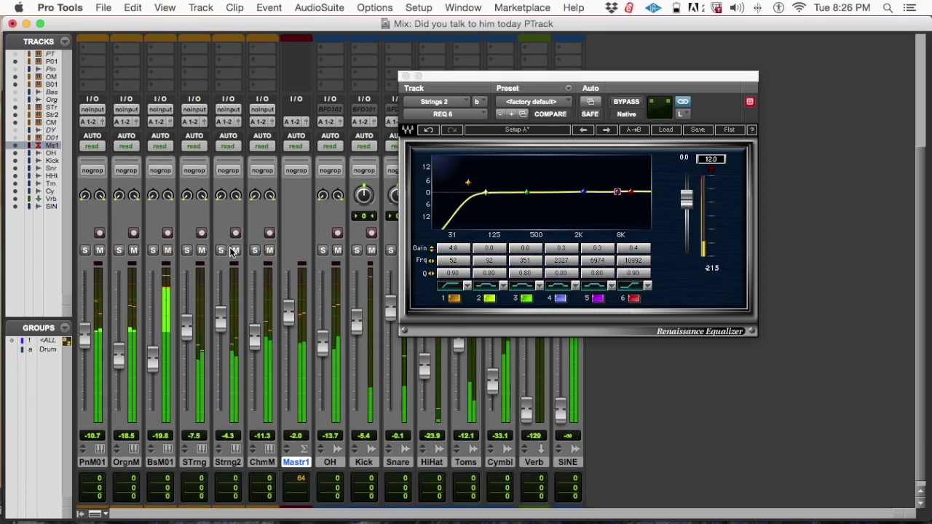
scroll(233, 269, down, 1)
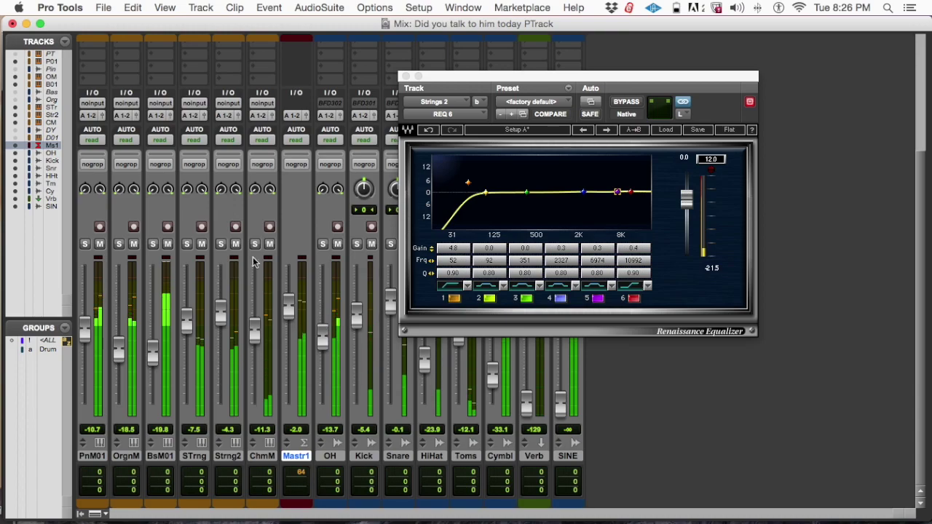
click(406, 76)
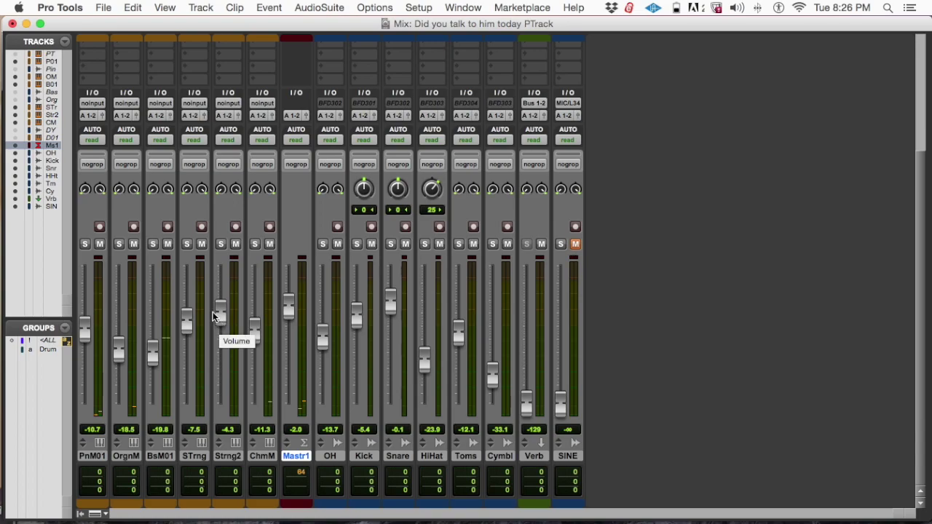
click(219, 314)
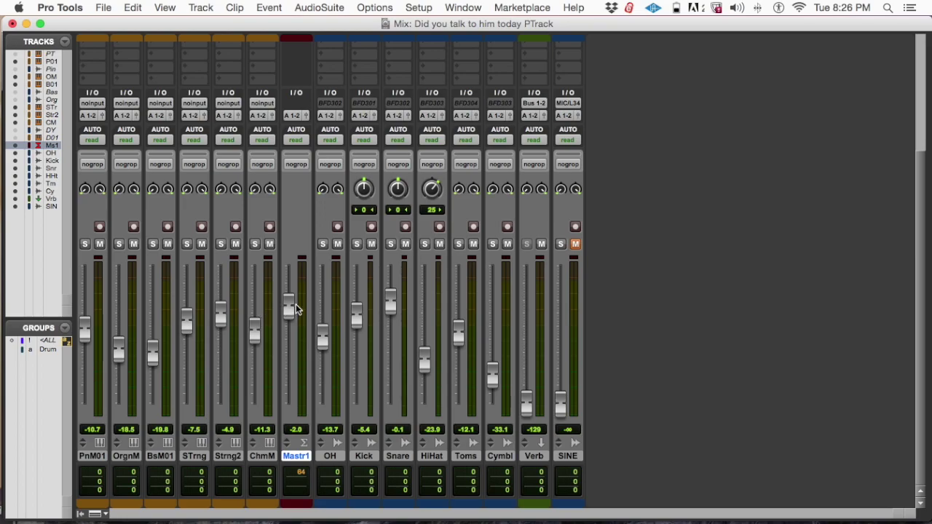
- Solo the chimes track, start playback, and add a stereo REQ 4 equalizer in the insert slot below Xpand
click(253, 247)
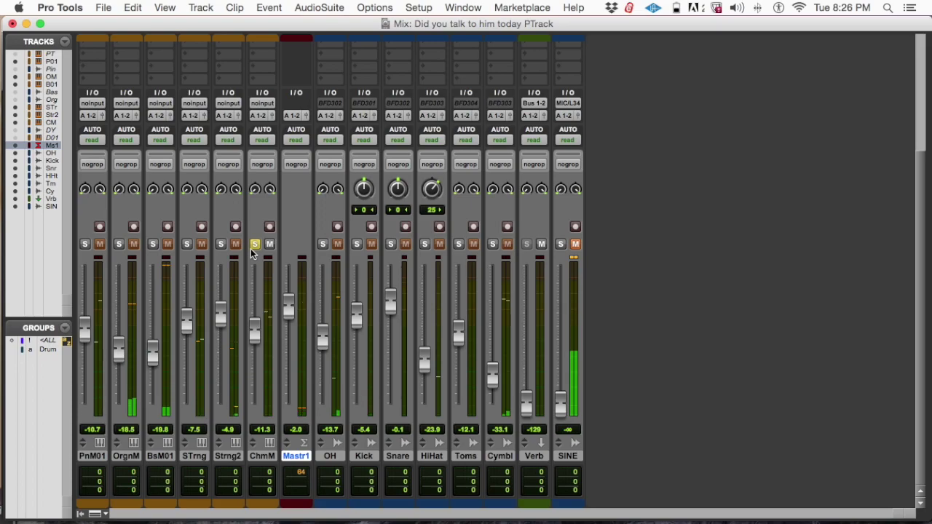
scroll(255, 247, up, 5)
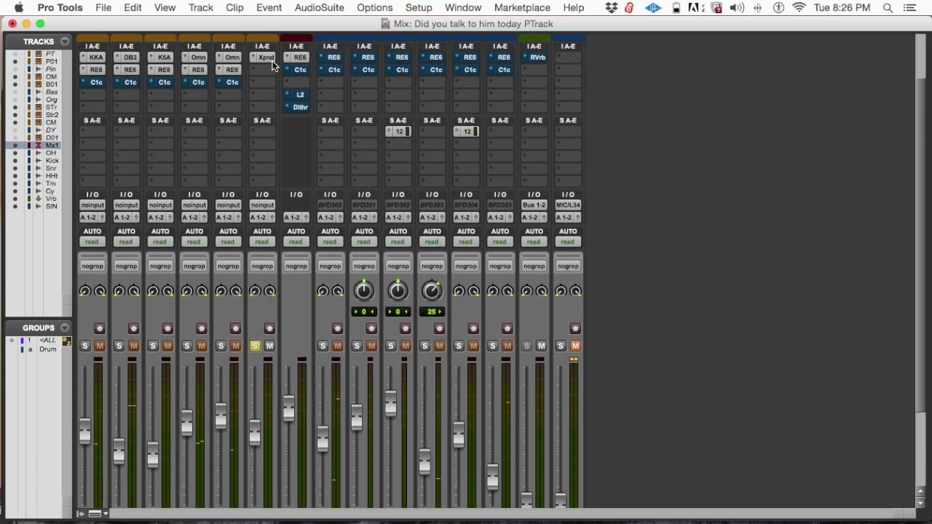
scroll(231, 325, down, 5)
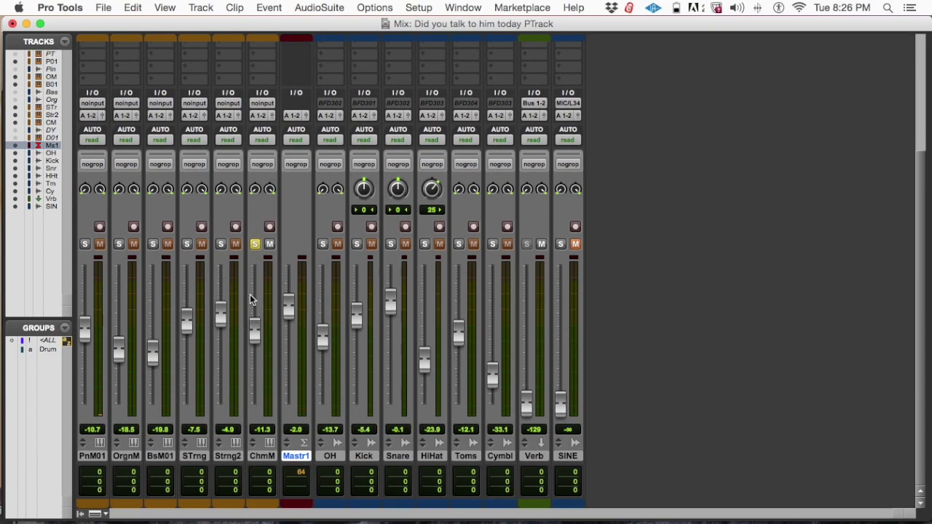
key(space)
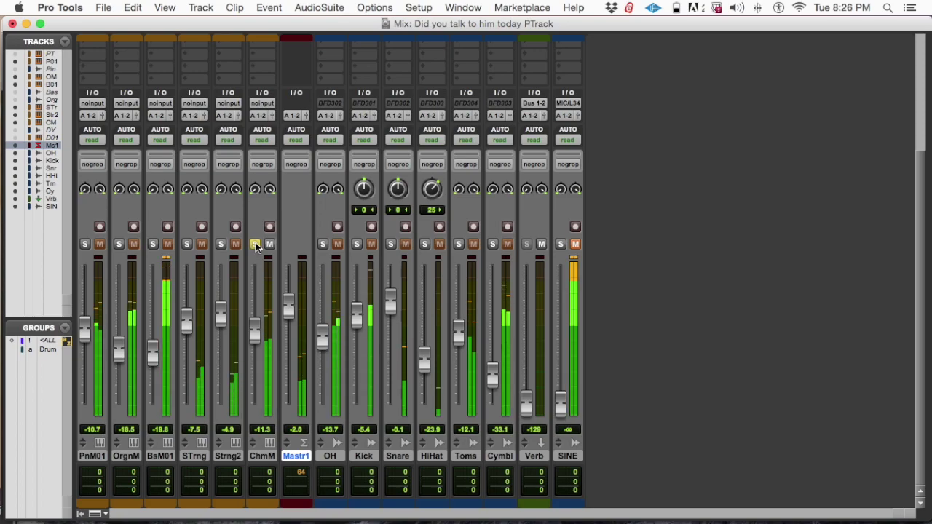
scroll(263, 189, up, 8)
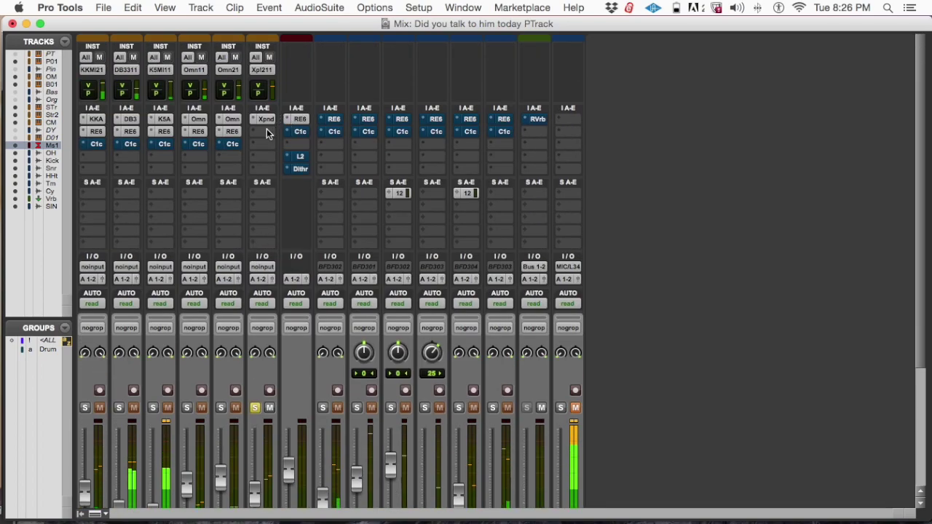
click(261, 132)
mouse_move(316, 160)
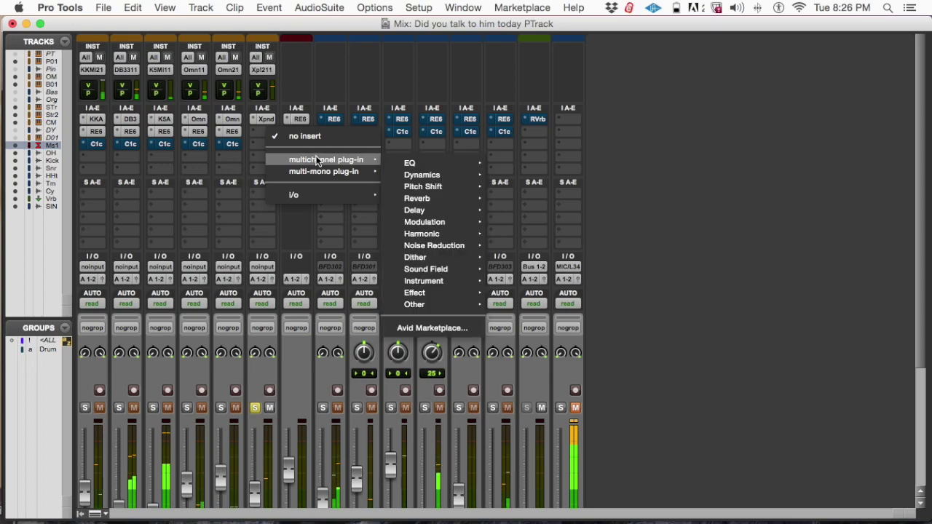
mouse_move(437, 163)
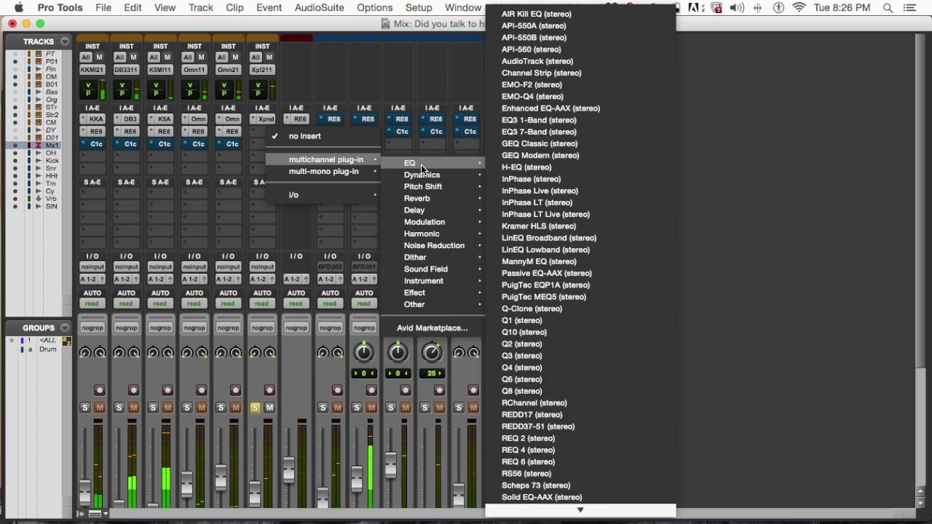
click(531, 449)
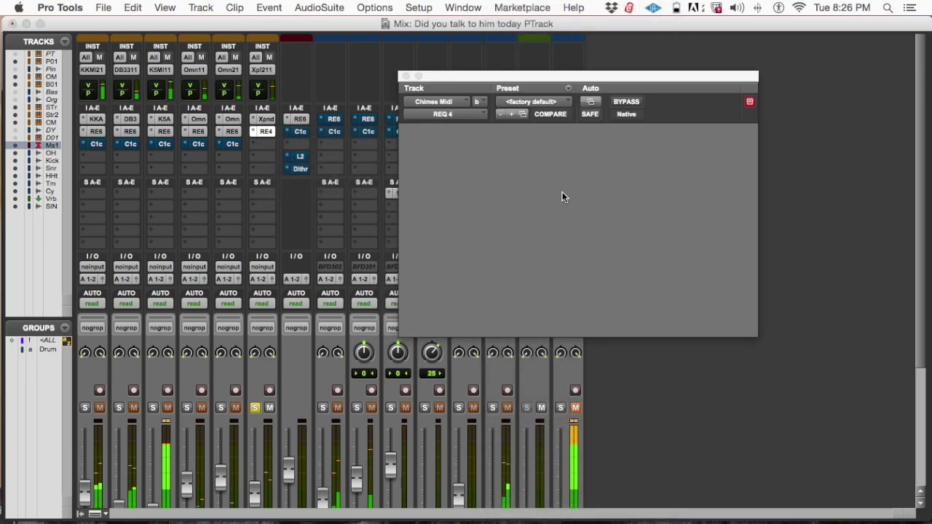
- Boost band 6 of the chimes equalizer by about 4.0 dB at 6350 Hz and move the equalizer window clear of the channel strips
mouse_move(631, 192)
mouse_down()
mouse_move(616, 172)
mouse_move(617, 187)
mouse_up()
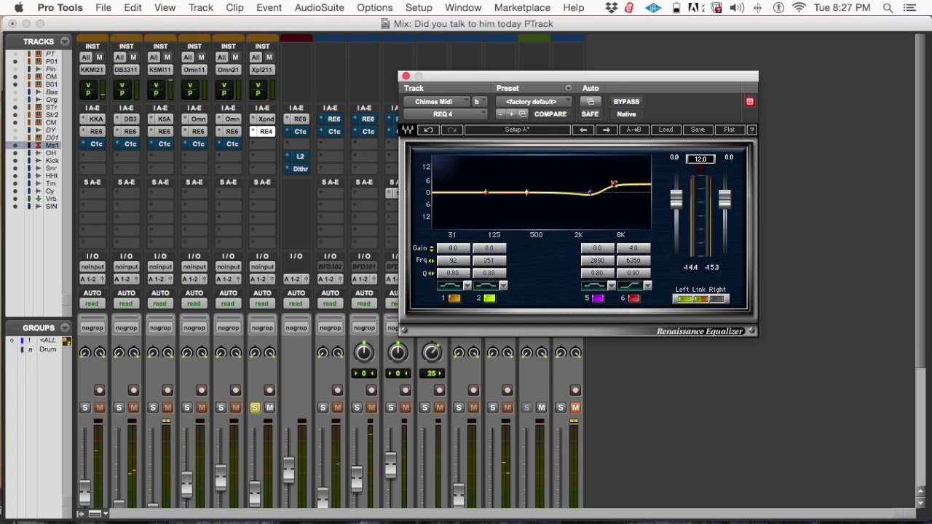
drag(432, 82, 603, 46)
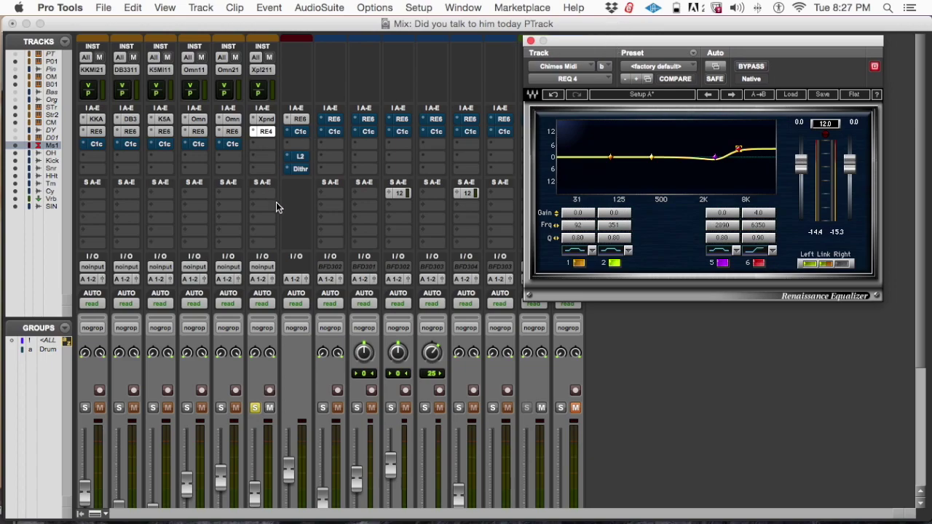
scroll(304, 321, down, 5)
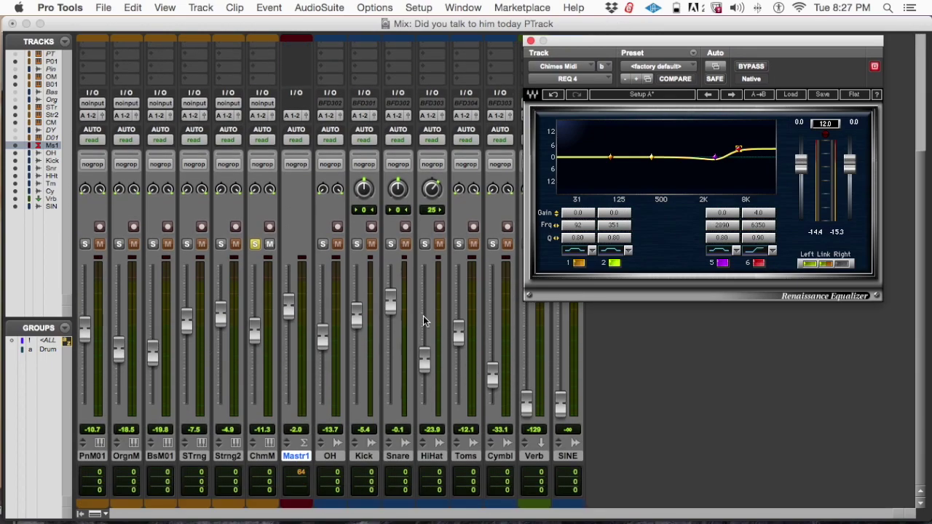
scroll(357, 238, up, 5)
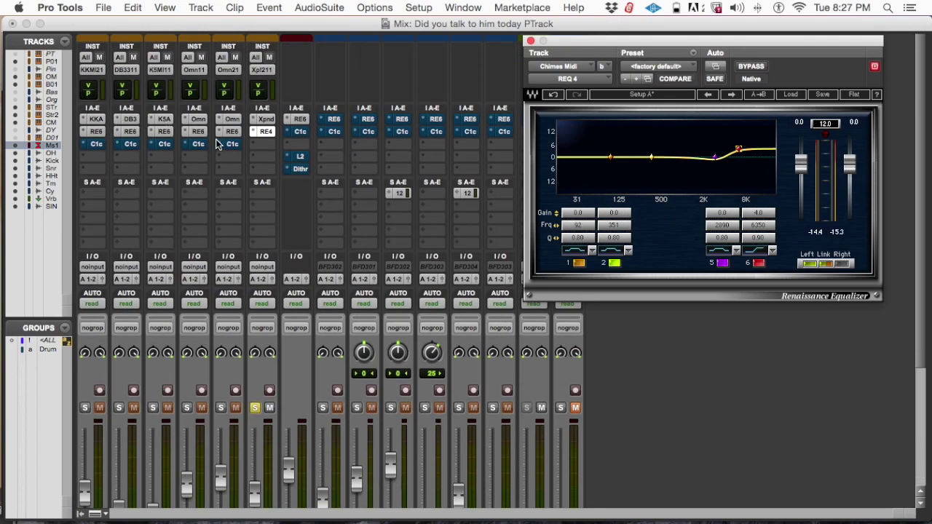
scroll(192, 256, down, 5)
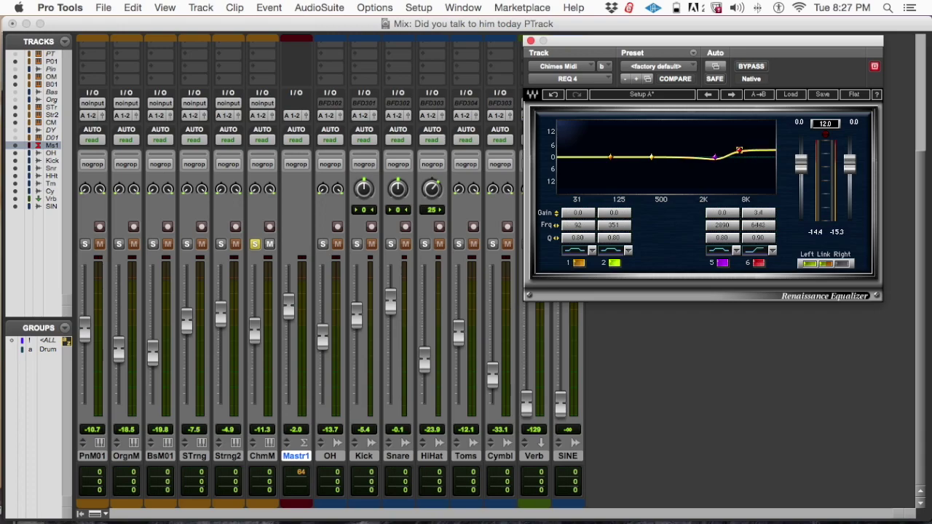
- Adjust the chimes equalizer's band 6 to 2.9 dB at 5823 Hz during playback, close the equalizer and unsolo the track
key(space)
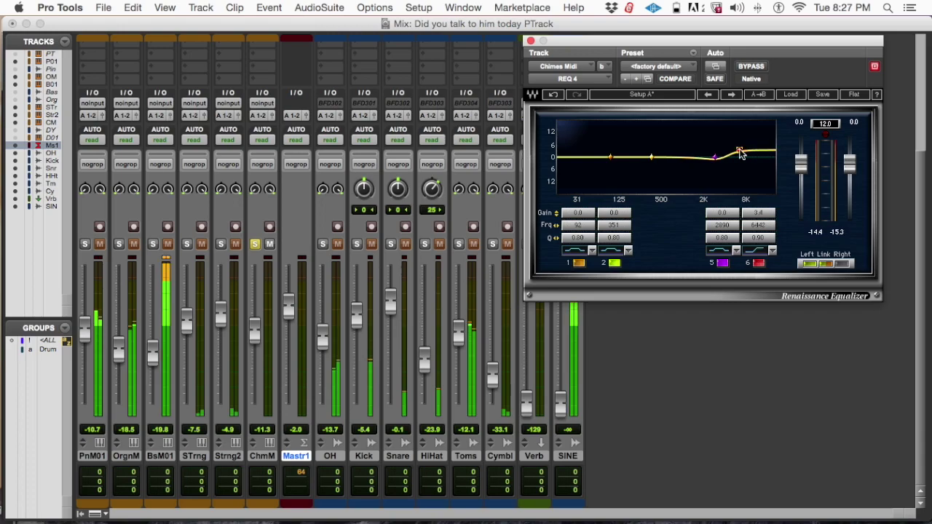
drag(739, 150, 736, 150)
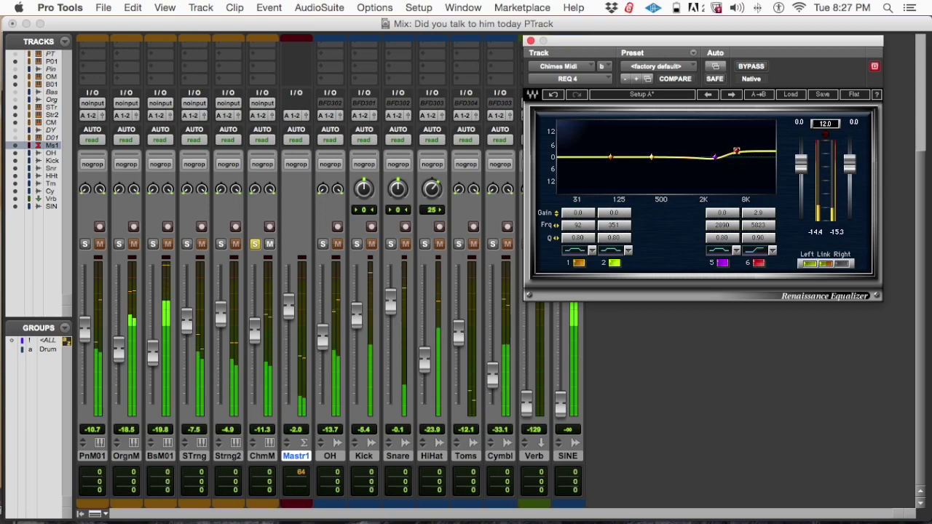
click(531, 41)
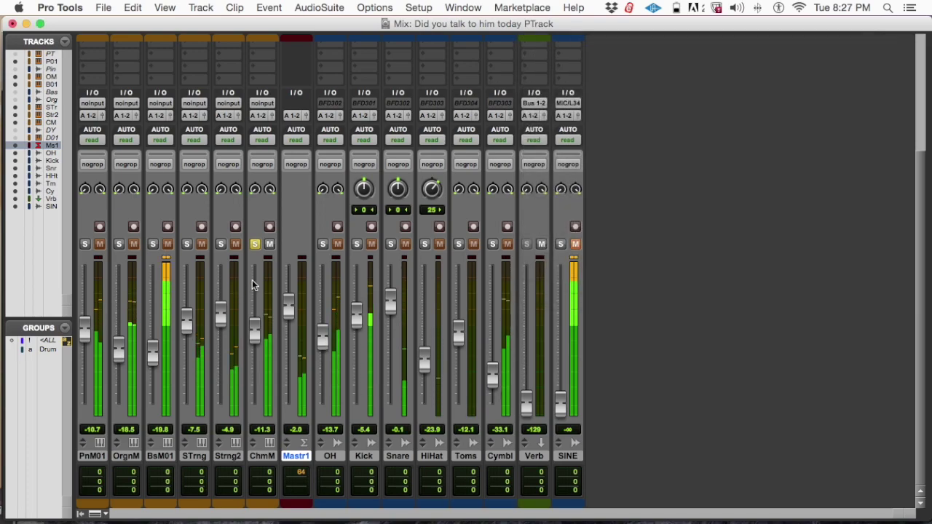
click(255, 244)
- Reopen the chimes equalizer, raise band 6 slightly to about 3.1 dB, and close it
scroll(255, 247, up, 1)
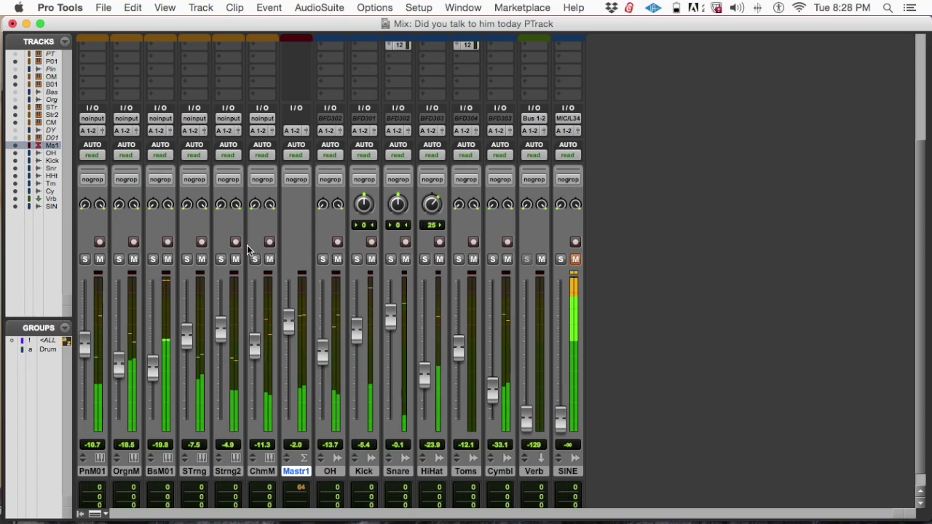
scroll(255, 243, up, 5)
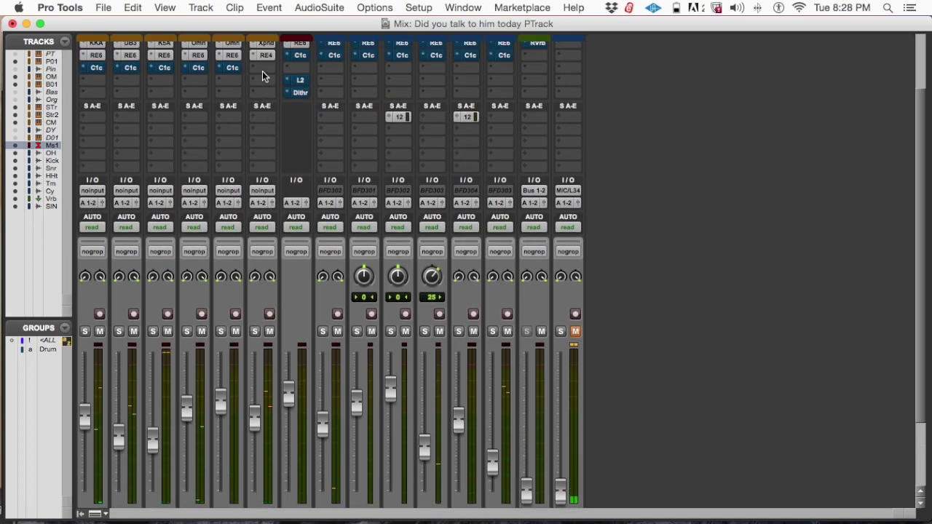
scroll(266, 64, up, 1)
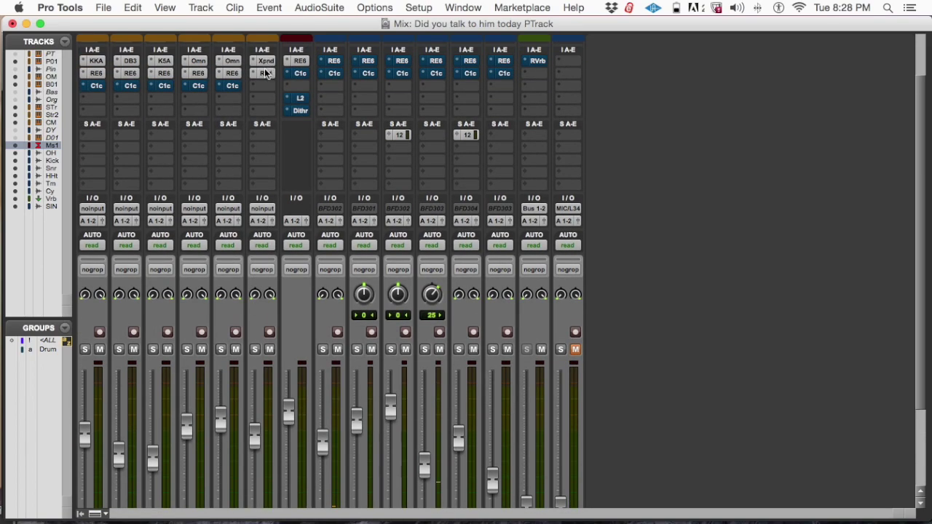
click(265, 74)
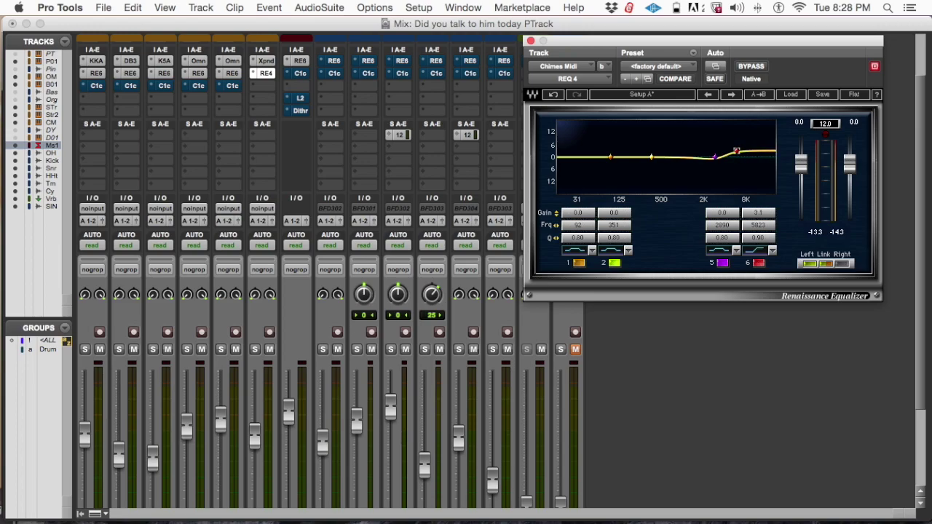
click(531, 41)
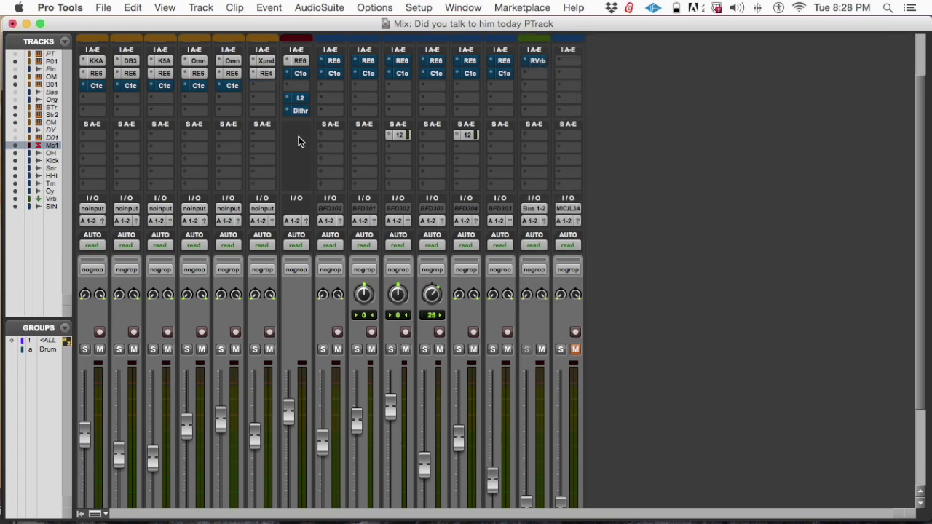
- Review the inserts, sends and fader levels across the mixer, including the drum tracks
scroll(294, 138, down, 3)
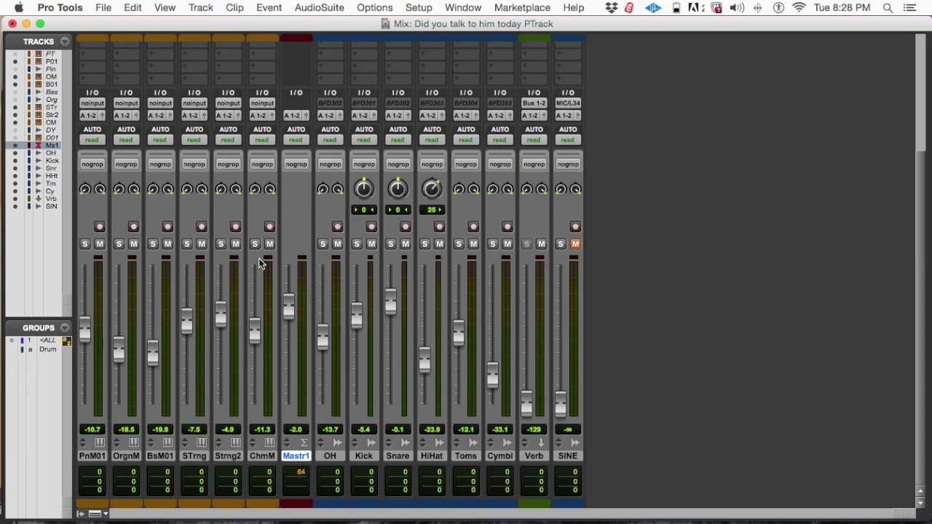
scroll(269, 268, up, 4)
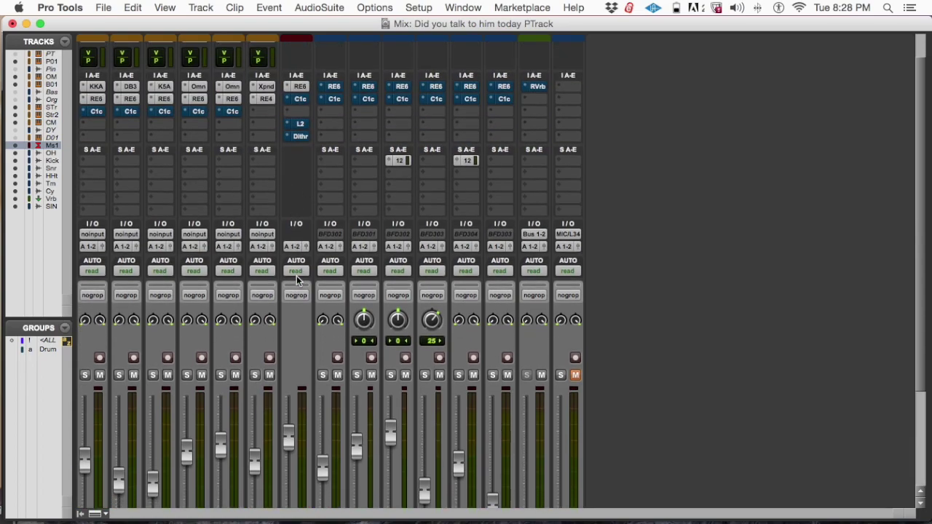
scroll(296, 275, down, 4)
scroll(337, 260, up, 4)
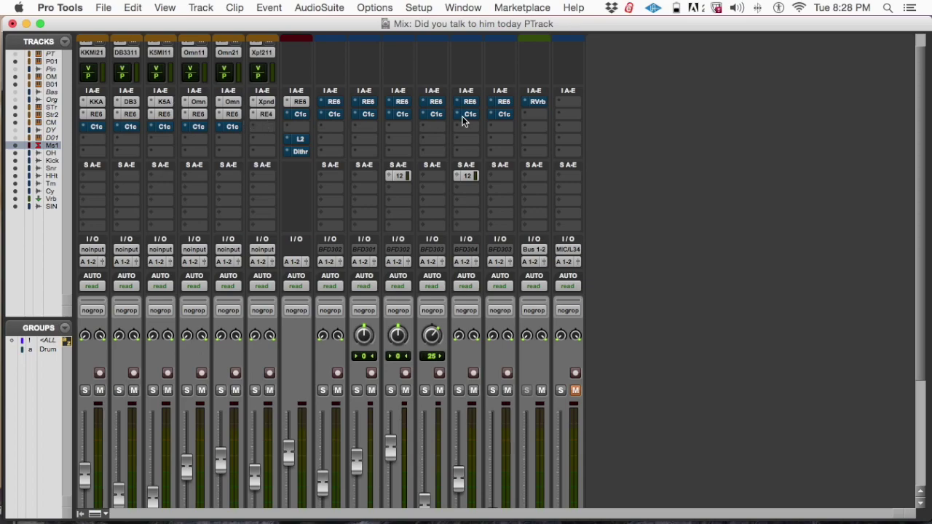
scroll(715, 213, down, 5)
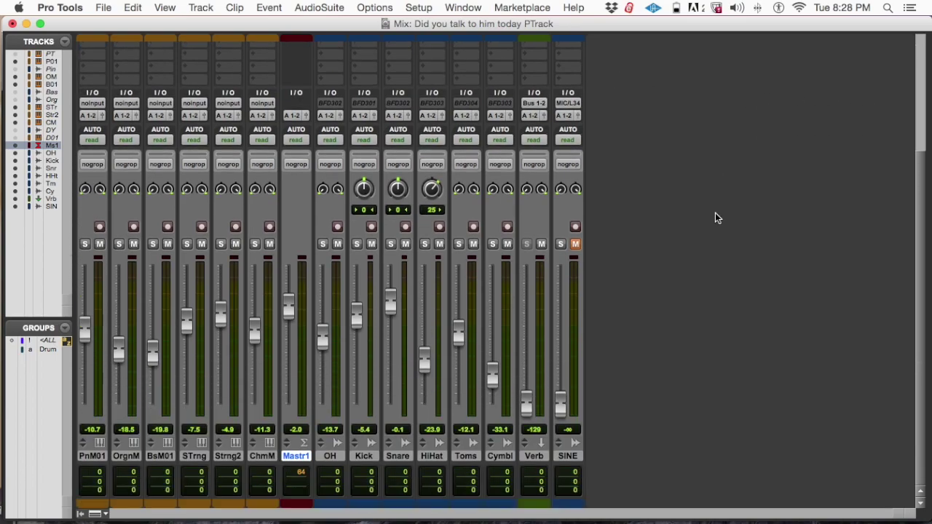
scroll(712, 221, up, 5)
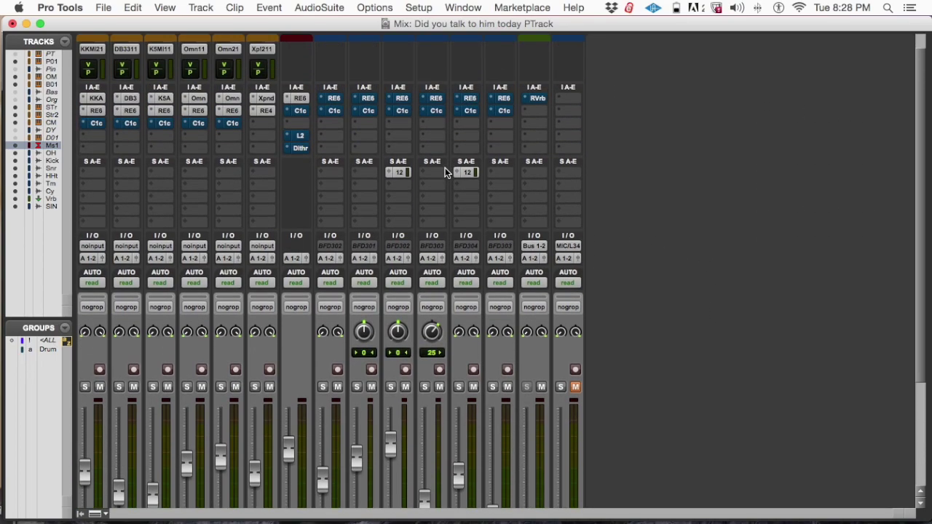
scroll(397, 240, down, 3)
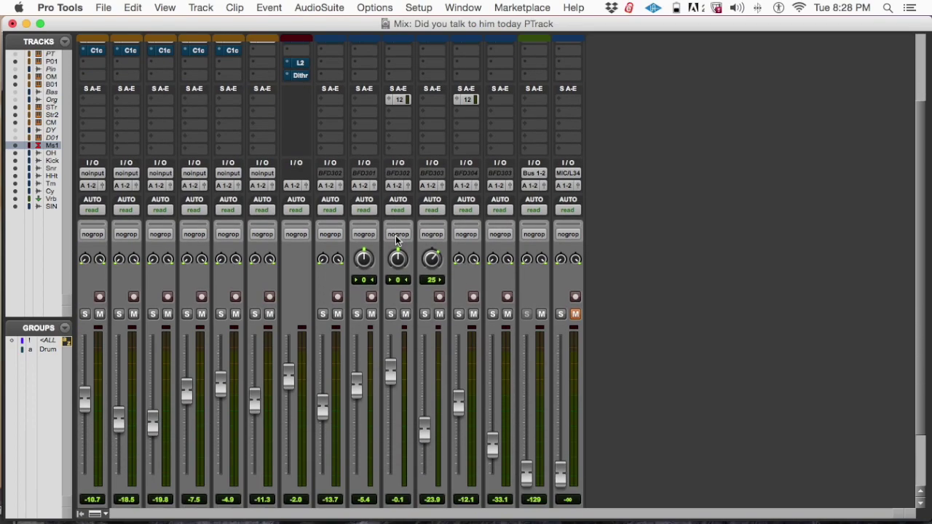
scroll(400, 244, down, 2)
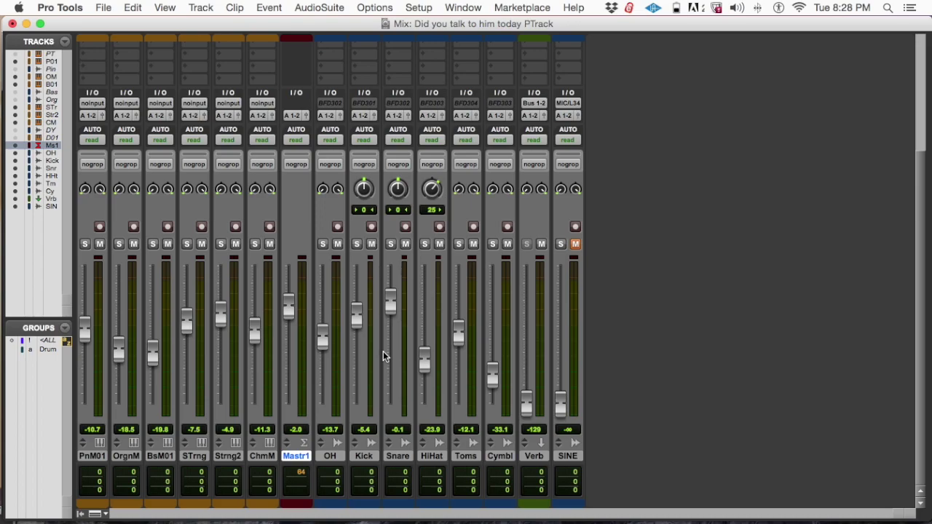
- Solo the kick track, start playback, and open the track's REQ 6 equalizer
click(358, 244)
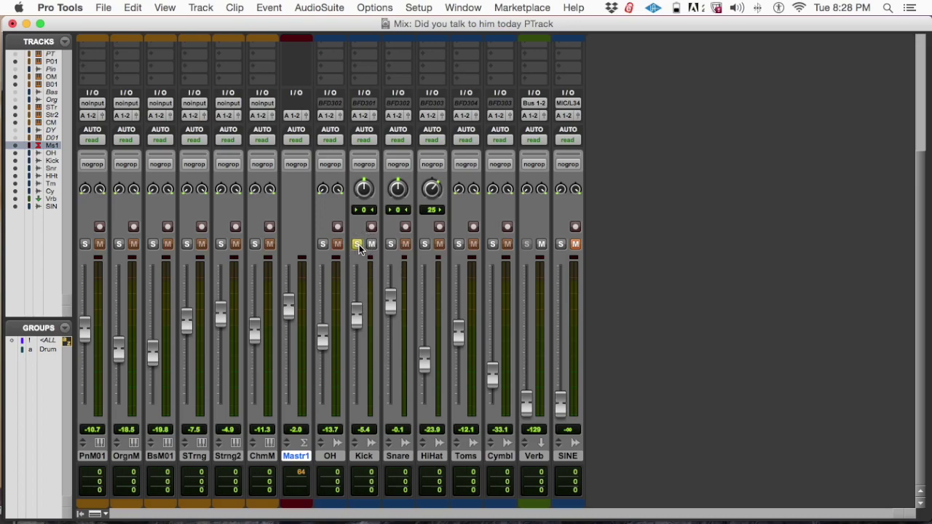
key(space)
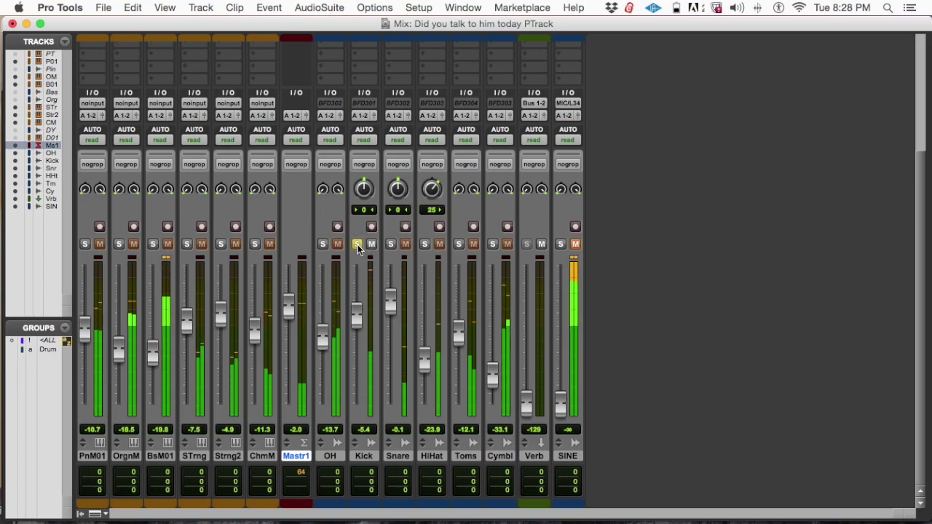
scroll(357, 245, up, 3)
scroll(357, 244, up, 2)
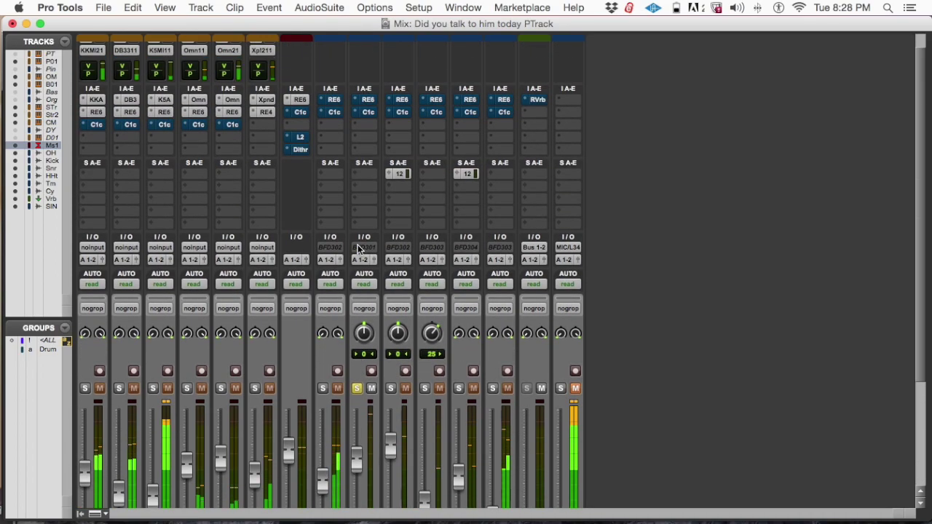
click(366, 100)
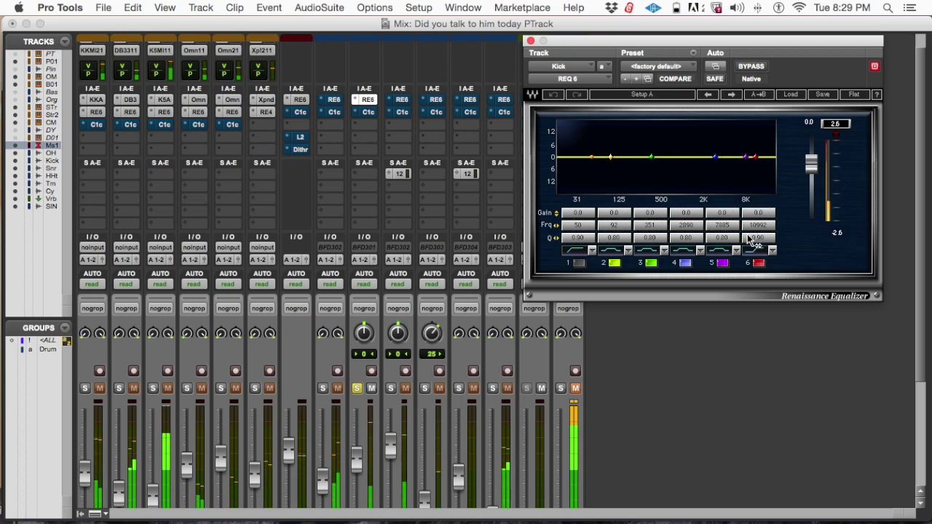
- Make the kick equalizer's band 6 a low-pass filter at about 3598 Hz and boost band 4 by 1.0 dB at 1985 Hz
click(762, 252)
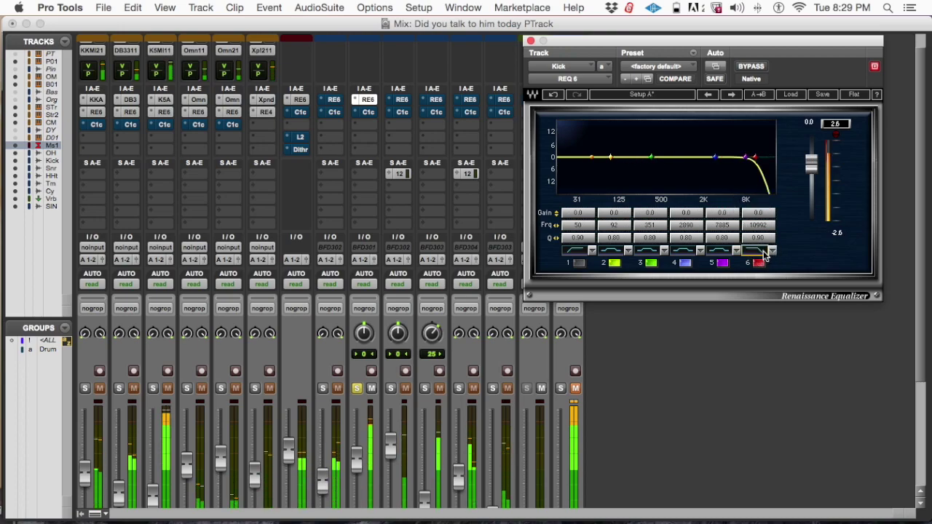
drag(715, 157, 700, 157)
drag(757, 162, 721, 156)
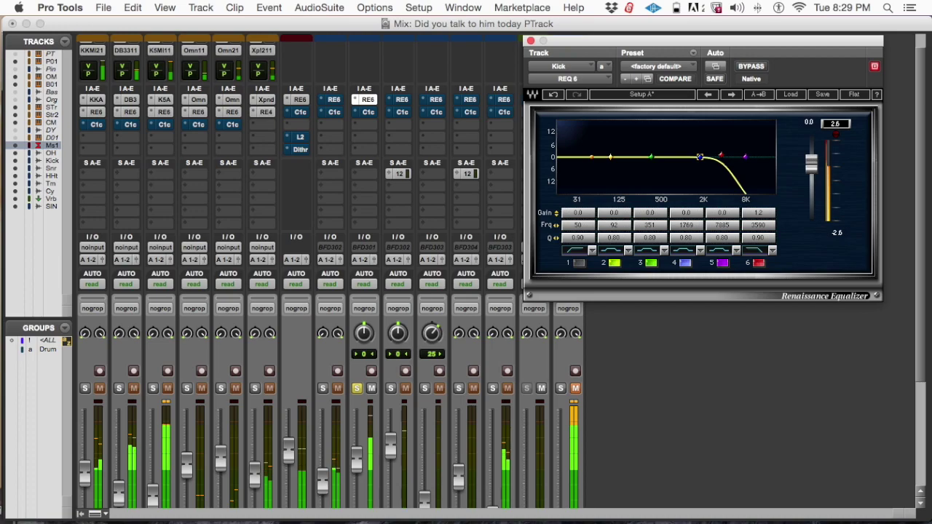
drag(699, 157, 703, 155)
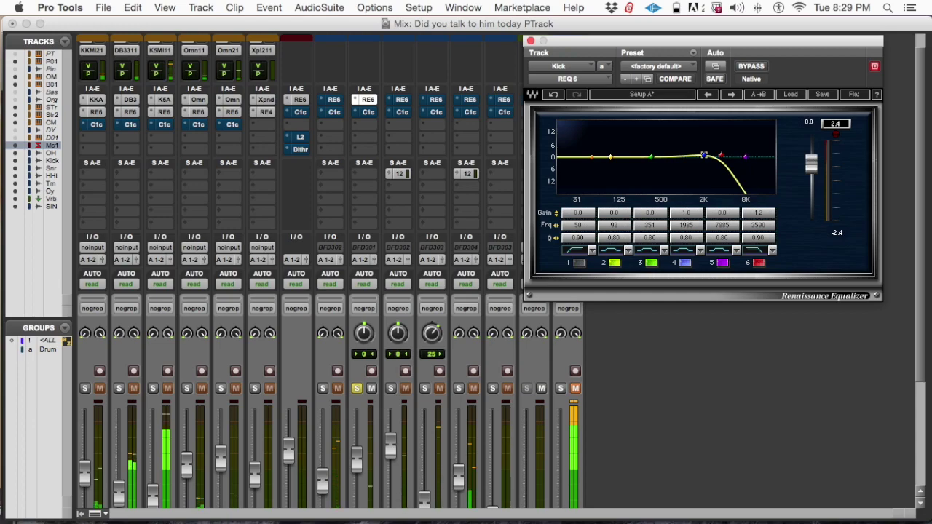
- Raise the kick equalizer's band 4 to about 1.5 dB at 2073 Hz and narrow its Q to 2.62
drag(704, 156, 706, 155)
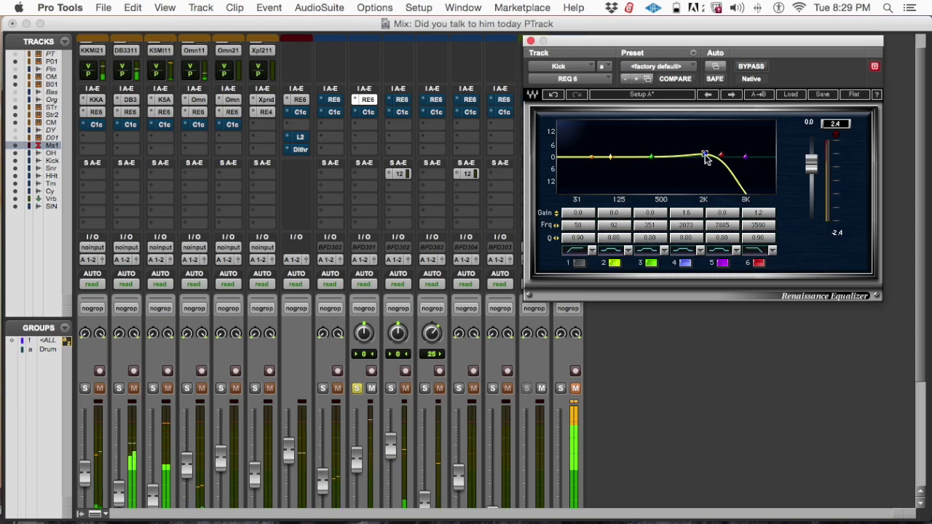
mouse_move(695, 237)
mouse_down()
mouse_move(696, 218)
mouse_move(691, 239)
mouse_up()
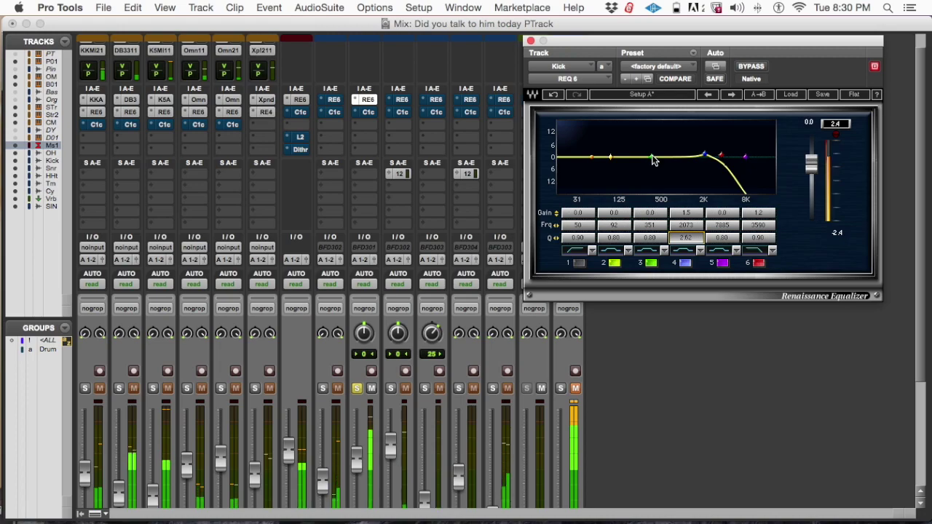
- Cut the kick's low mids with equalizer band 3, using about -5.1 dB at 369 Hz and a wide Q of 0.37
drag(653, 160, 649, 180)
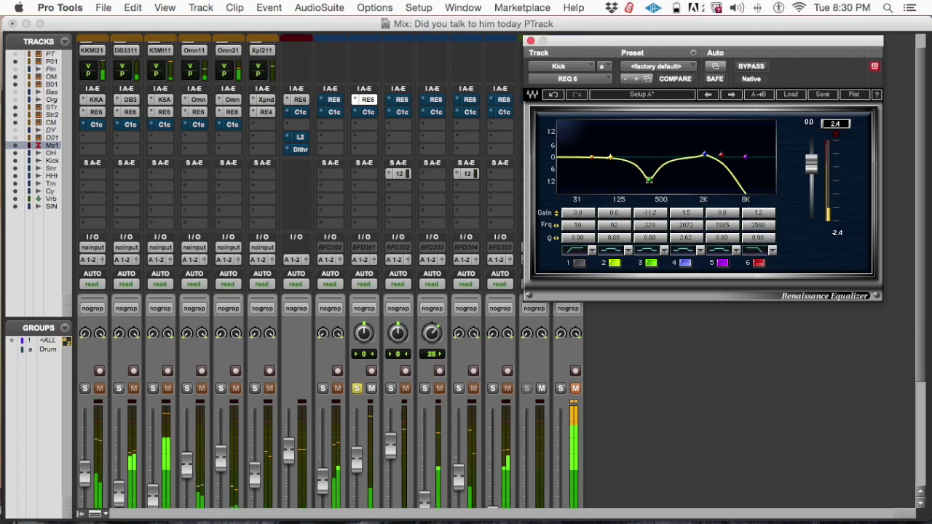
mouse_move(650, 238)
mouse_down()
mouse_move(650, 224)
mouse_move(650, 248)
mouse_up()
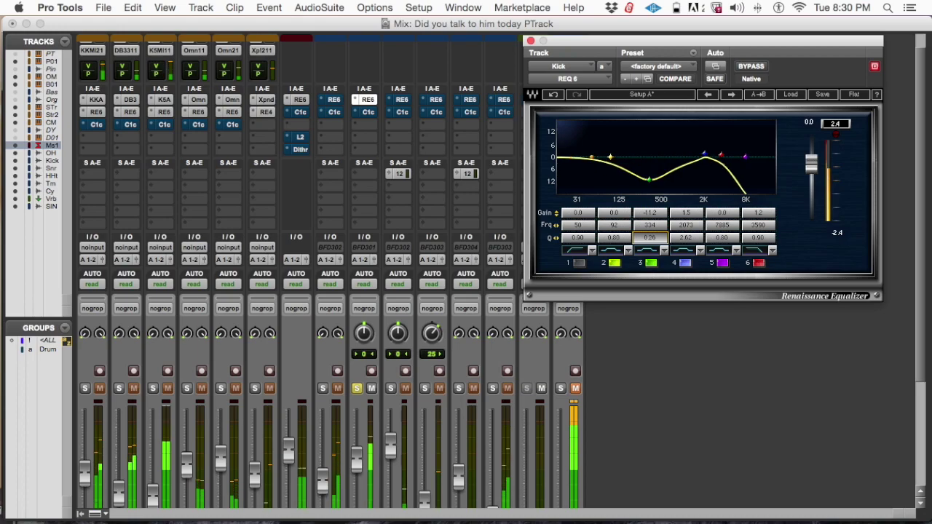
drag(651, 182, 657, 161)
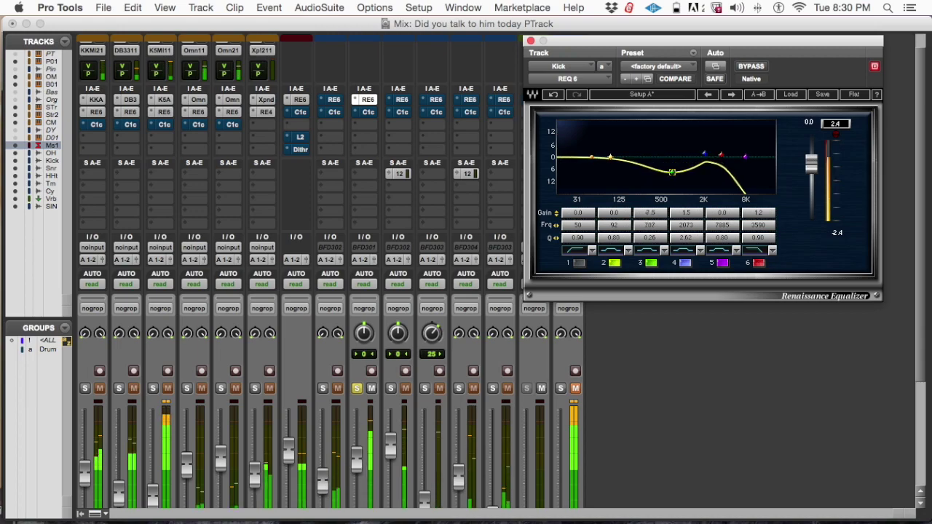
drag(646, 168, 652, 167)
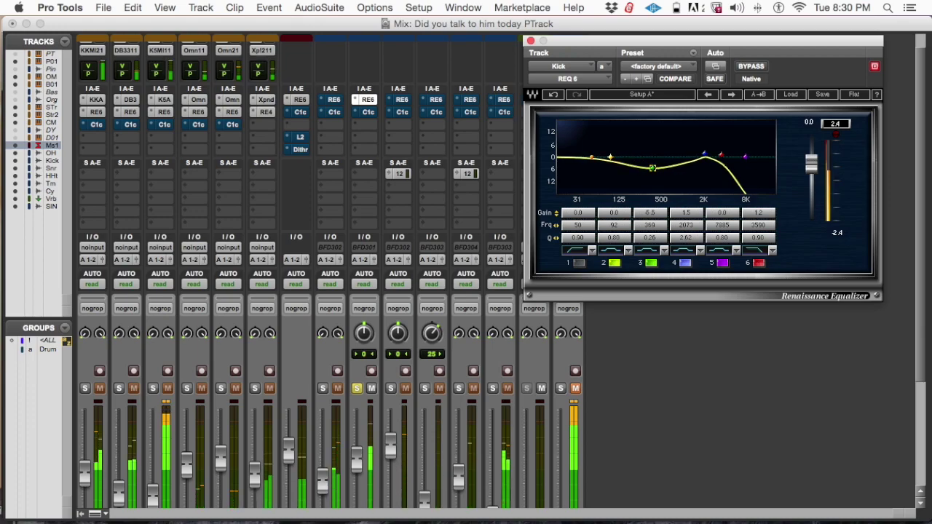
mouse_move(652, 168)
mouse_down()
mouse_move(653, 160)
mouse_move(652, 167)
mouse_up()
drag(648, 239, 648, 240)
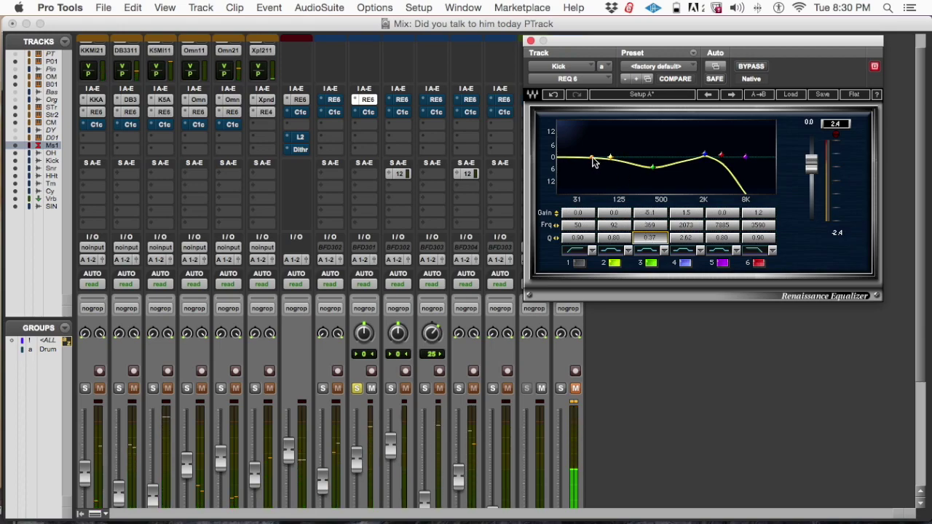
- Activate the kick equalizer's band 1 as a low cut at 27 Hz and boost band 2 to about 6.3 dB at 60 Hz
drag(592, 158, 579, 157)
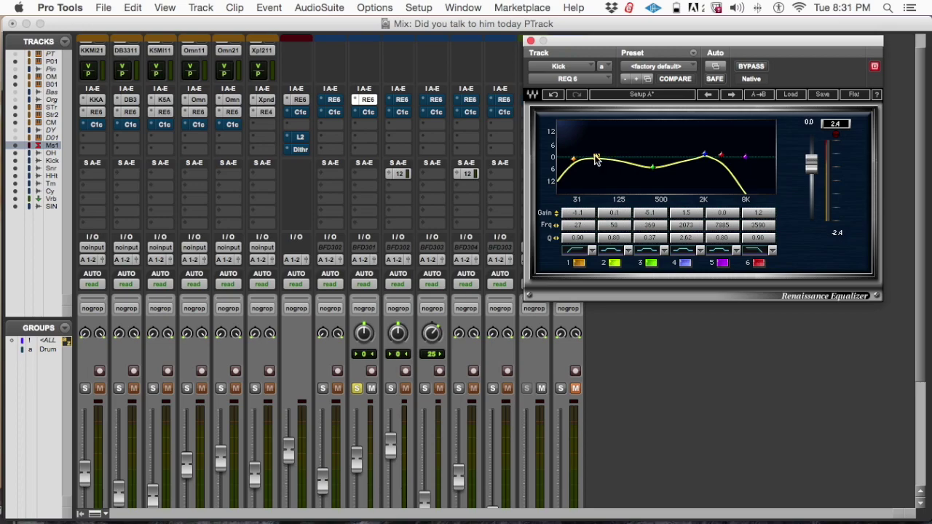
drag(595, 159, 594, 135)
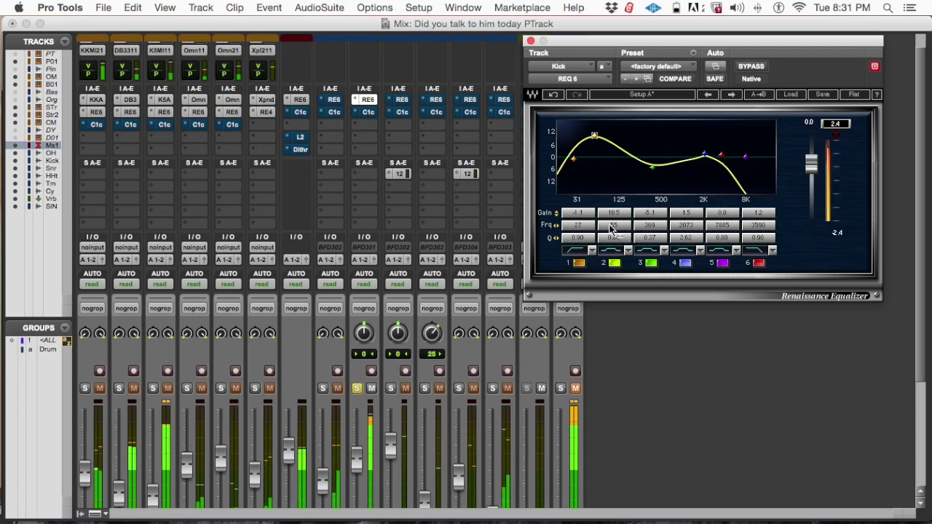
mouse_move(596, 138)
mouse_down()
mouse_move(608, 143)
mouse_move(597, 144)
mouse_up()
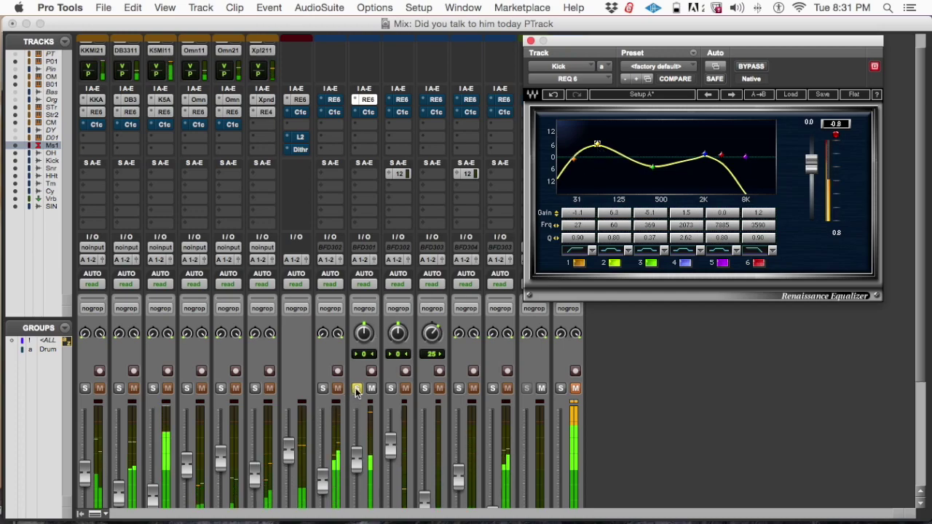
- Unsolo the kick and refine its equalizer's band 2 to a 5.1 dB boost at 50 Hz with a Q of 1.37
click(356, 390)
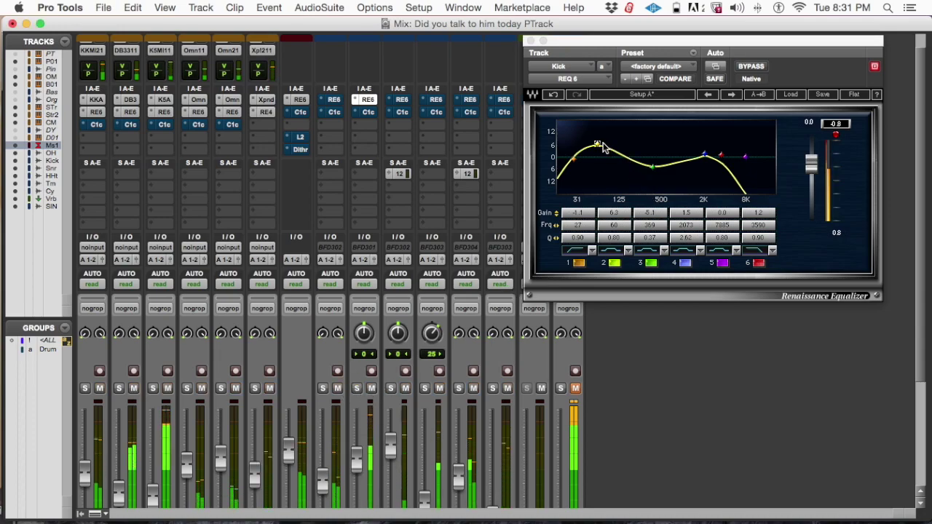
drag(597, 146, 595, 144)
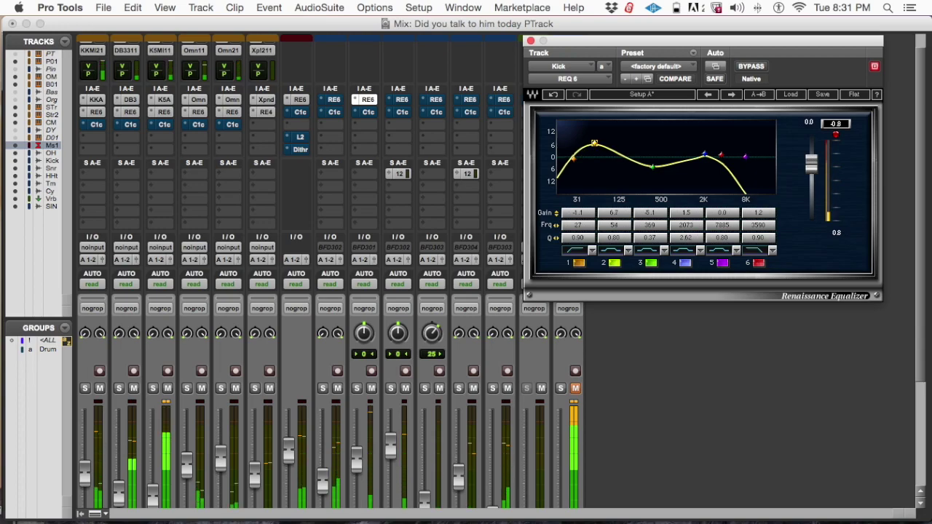
drag(594, 143, 597, 134)
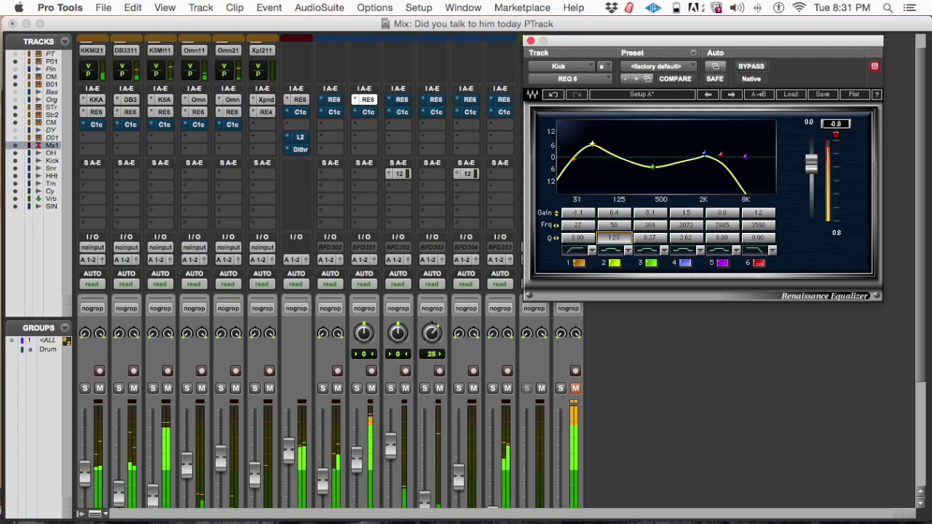
drag(597, 134, 597, 131)
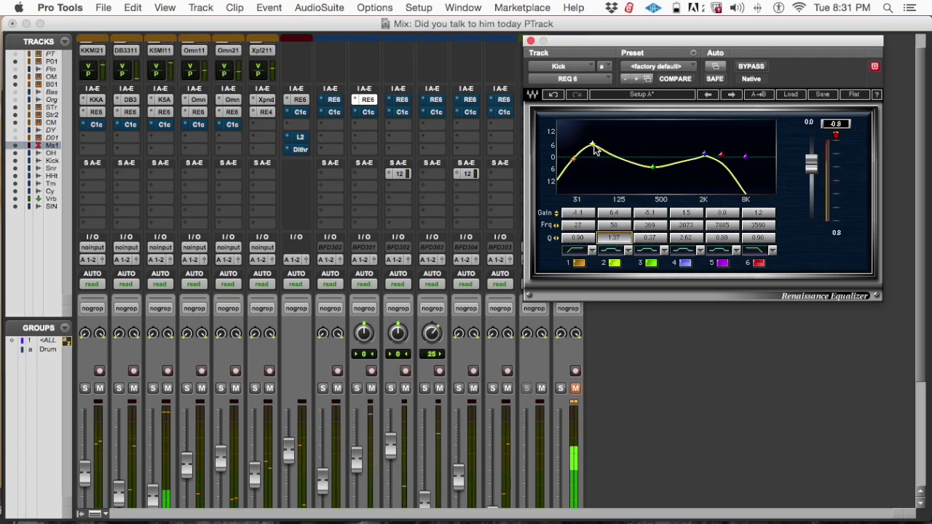
click(614, 215)
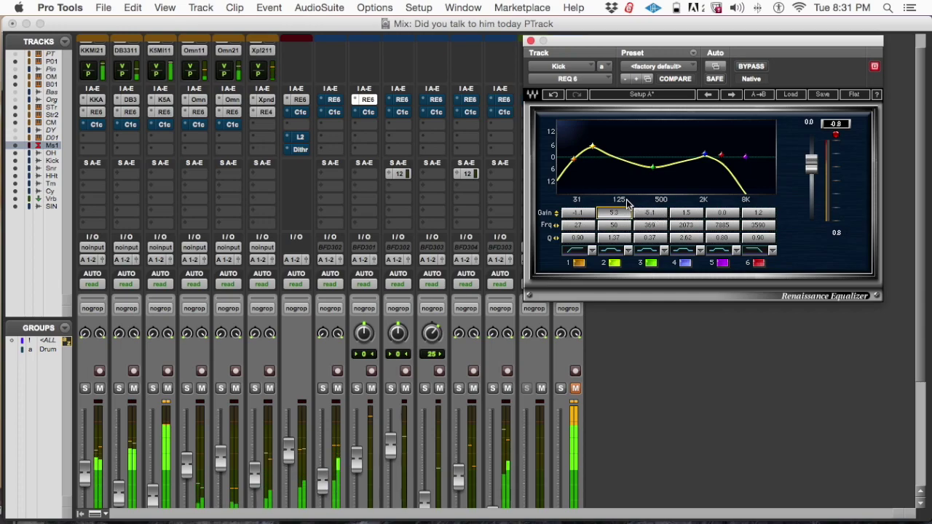
drag(614, 212, 614, 214)
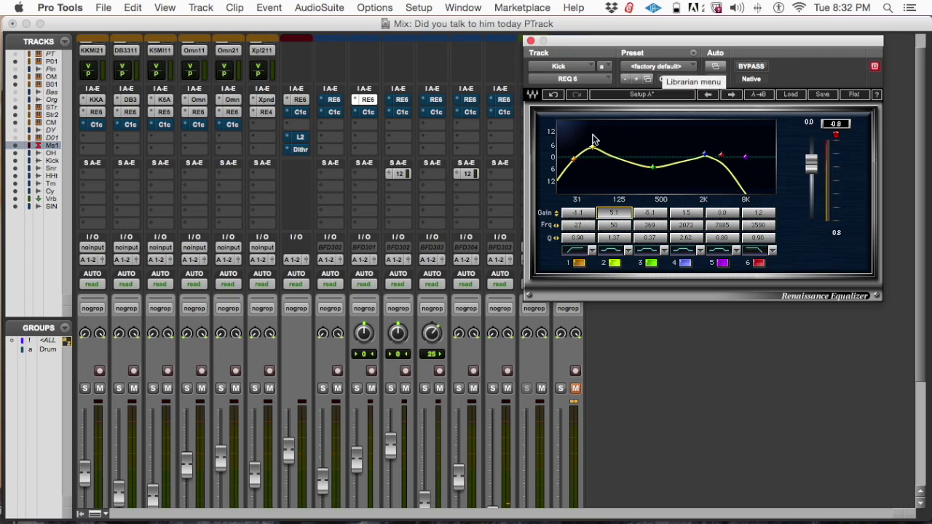
- Reset the kick equalizer to the factory default preset, solo the kick, and start playback to hear it flat
click(659, 67)
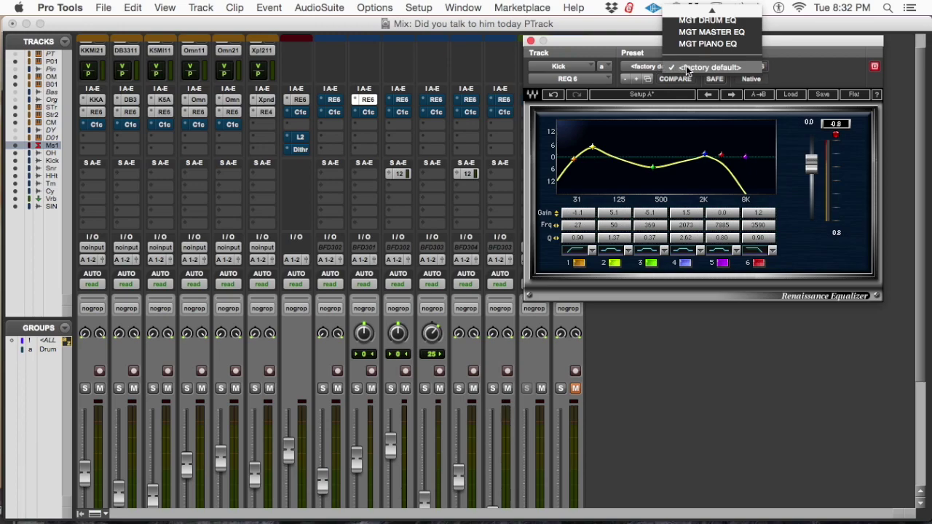
click(688, 68)
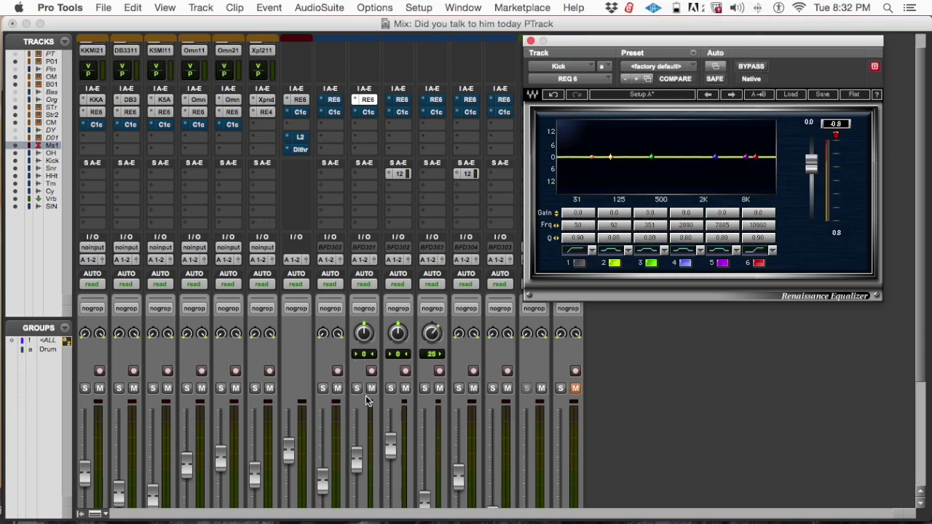
scroll(375, 353, down, 5)
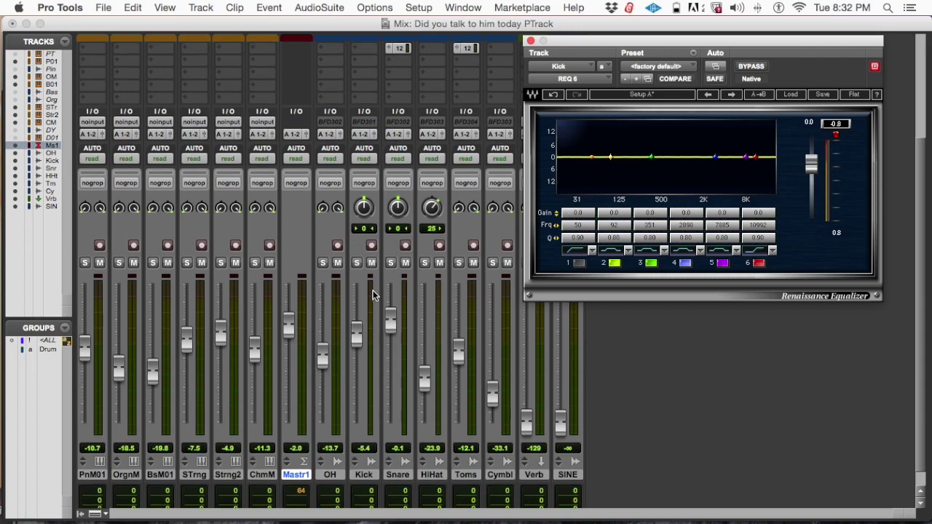
click(357, 263)
key(space)
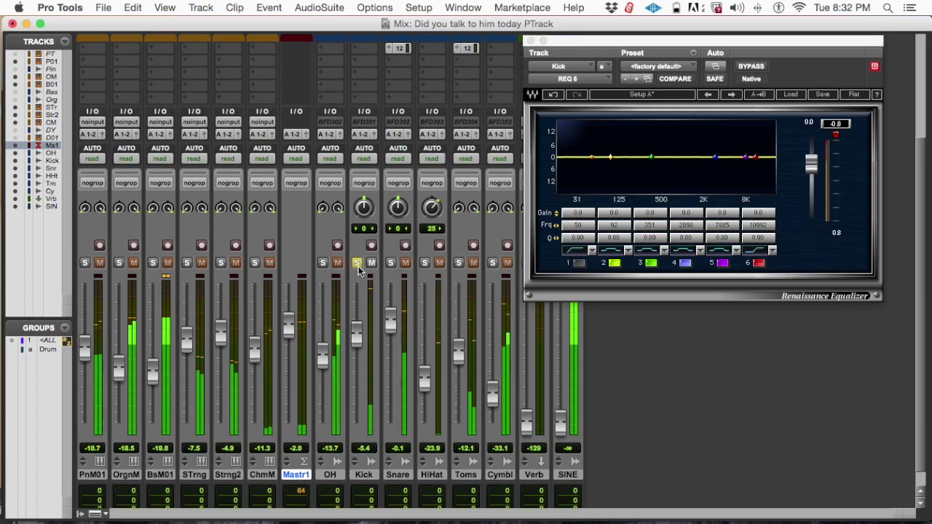
- Undo the preset reset, audition the factory default once more, and restore the custom kick equalizer curve
click(556, 97)
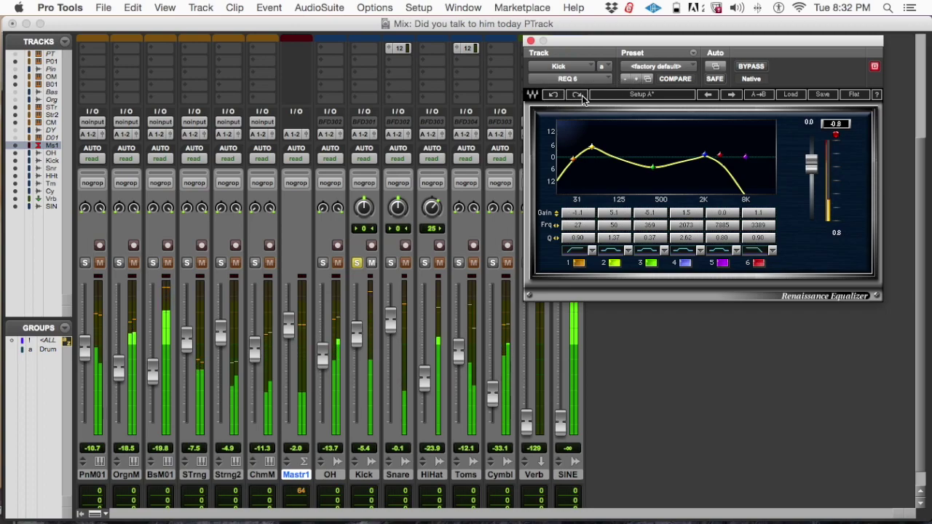
click(654, 67)
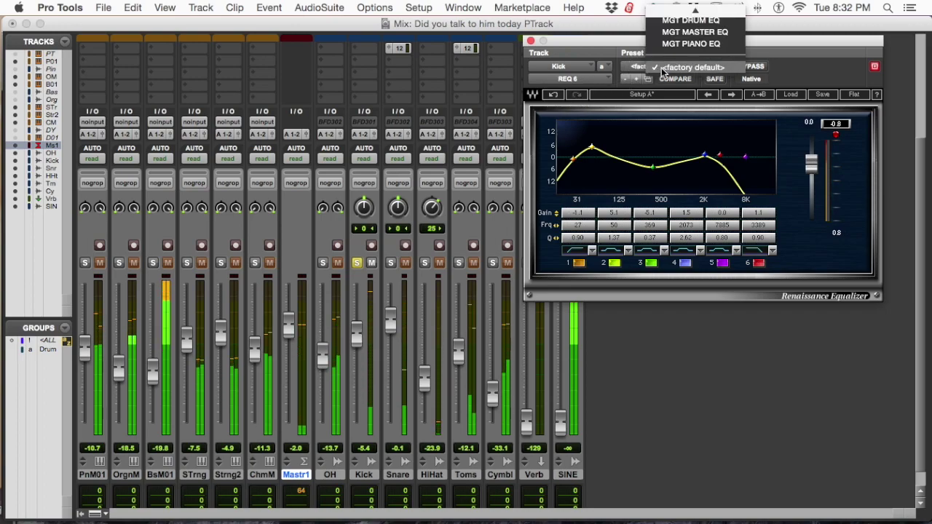
click(664, 69)
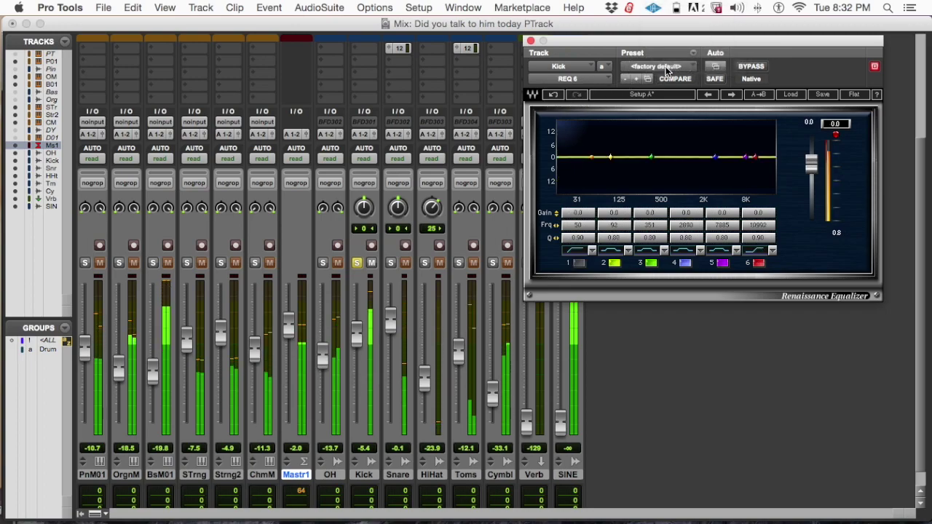
click(558, 95)
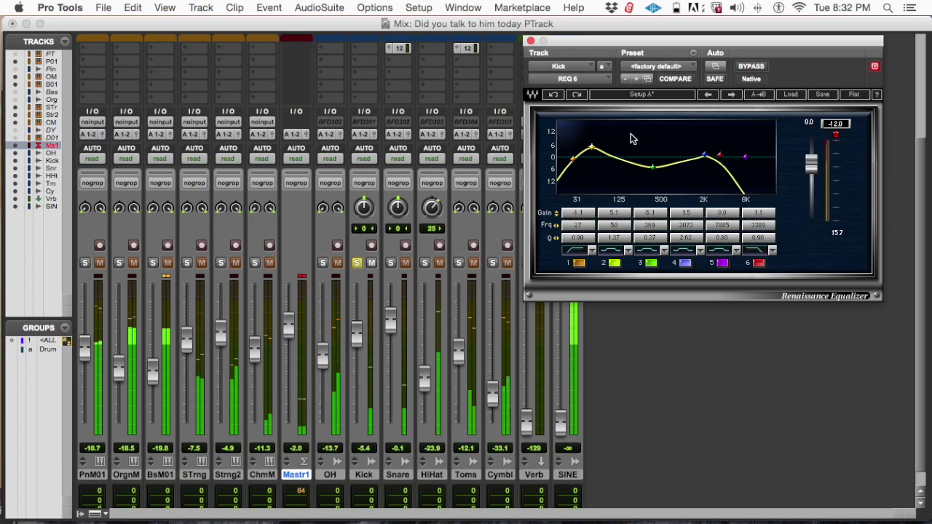
- Lower the kick equalizer's band 6 cutoff to 2891 Hz, band 4 to 1957 Hz, and band 3 to -5.5 dB at 356 Hz
drag(720, 155, 708, 155)
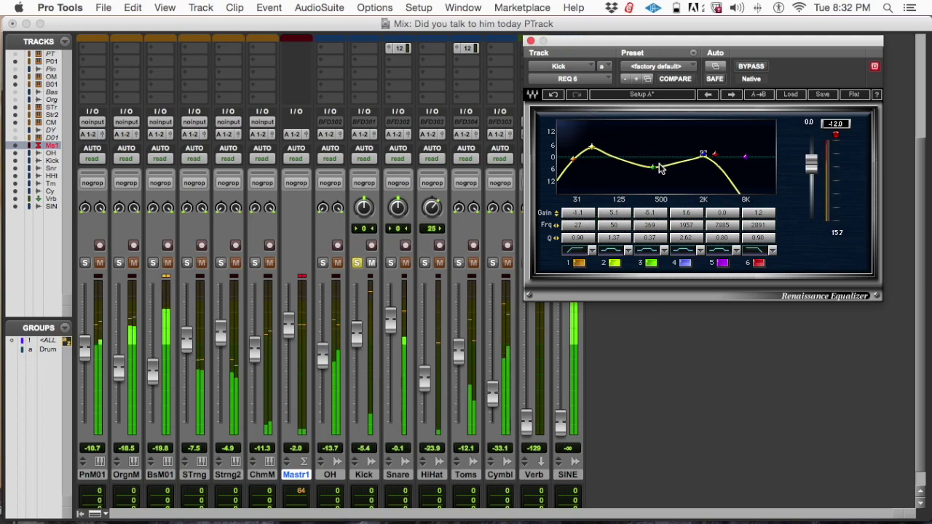
drag(654, 168, 652, 167)
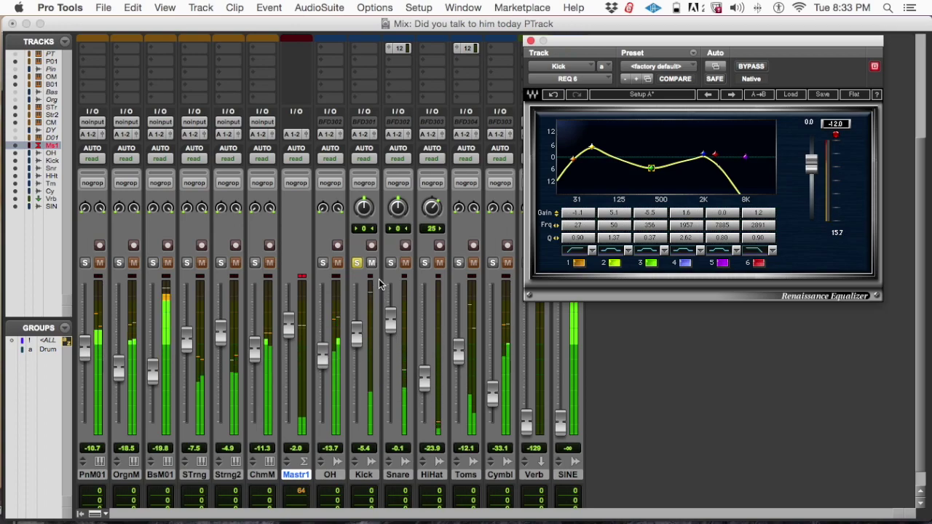
- Clear the clip indicators on the master track and the kick equalizer, and set the equalizer's band 2 gain to 5.0 dB
scroll(383, 174, up, 3)
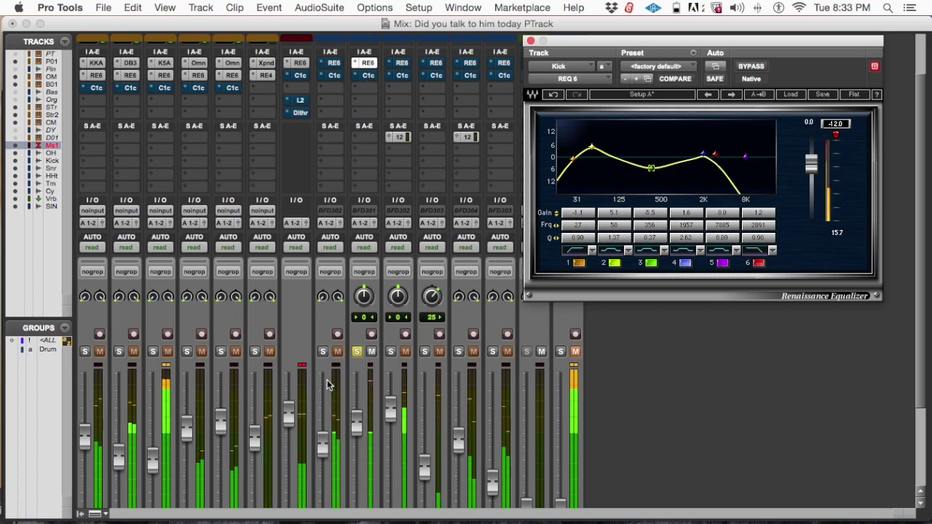
click(303, 368)
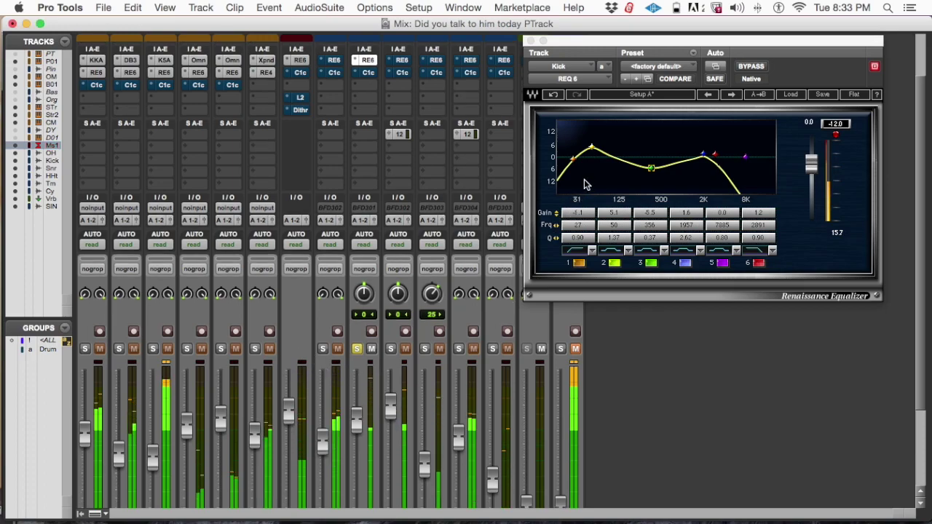
click(592, 148)
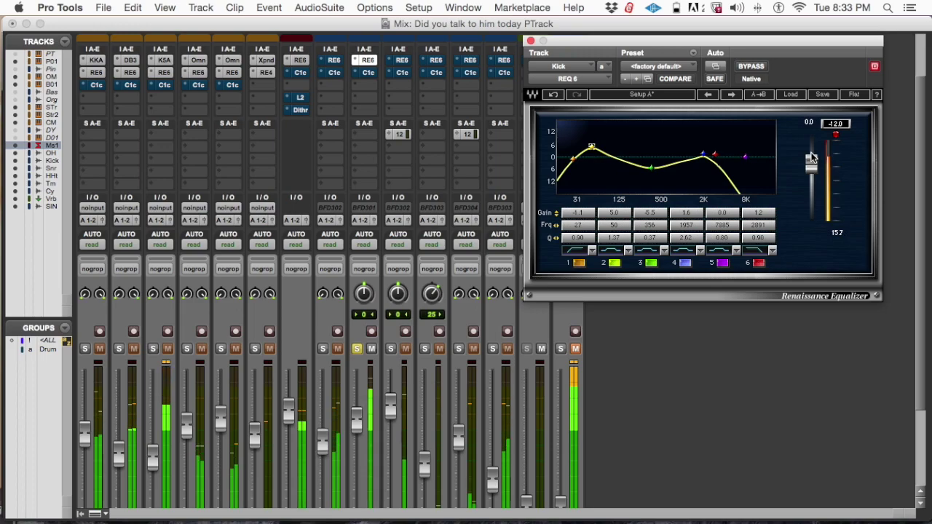
click(835, 139)
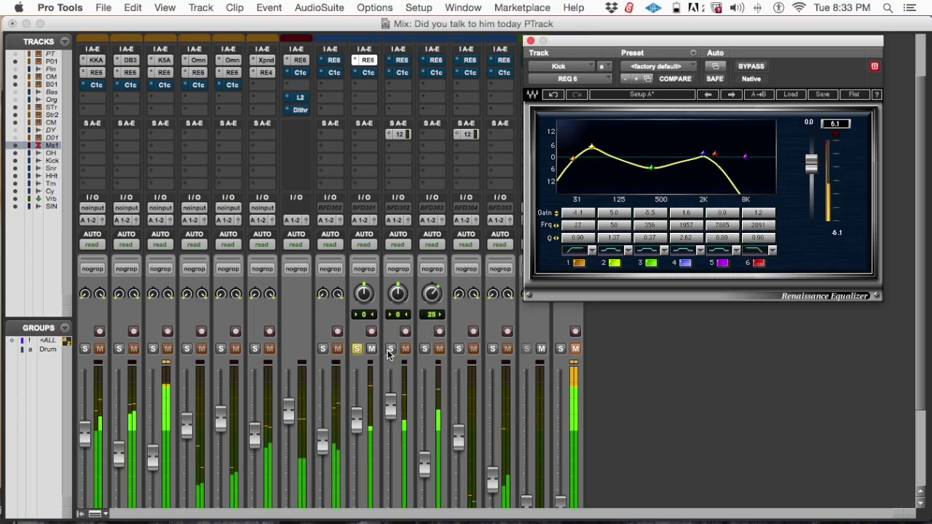
- Move the kick equalizer window aside, solo the snare instead of the kick, and open the snare's REQ 6 equalizer
scroll(379, 353, up, 1)
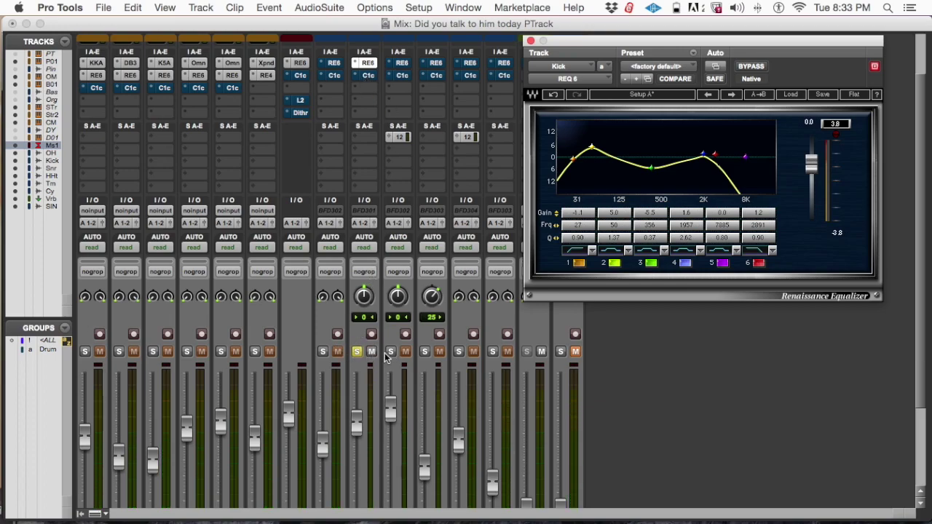
drag(566, 48, 692, 48)
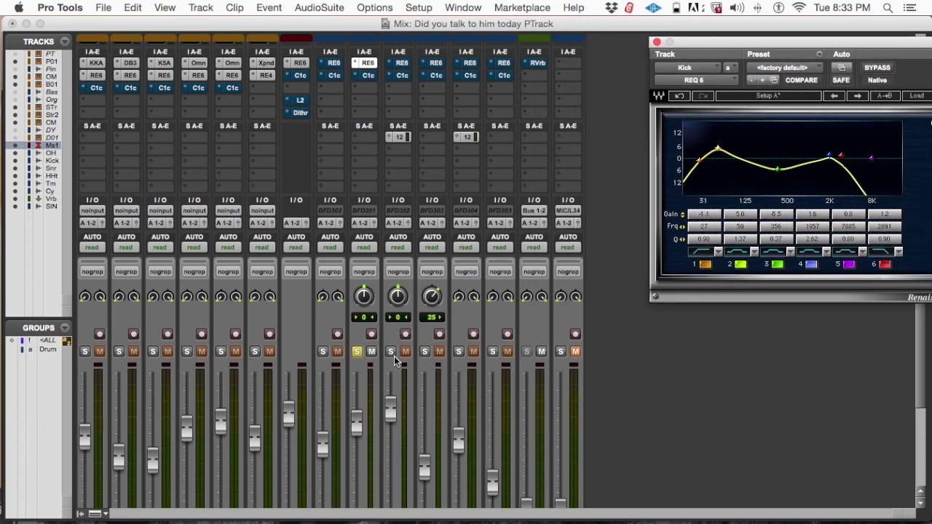
scroll(394, 356, down, 5)
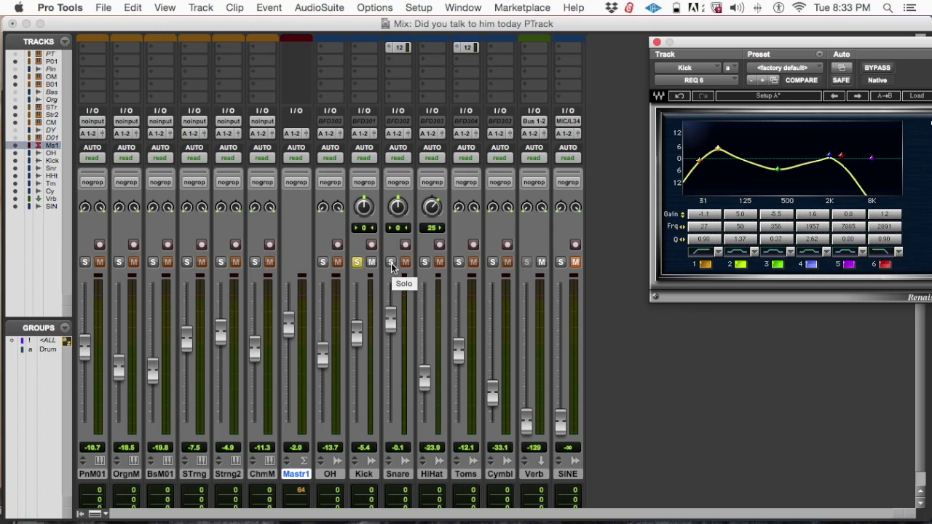
scroll(391, 268, up, 1)
click(391, 283)
click(358, 284)
scroll(386, 280, up, 4)
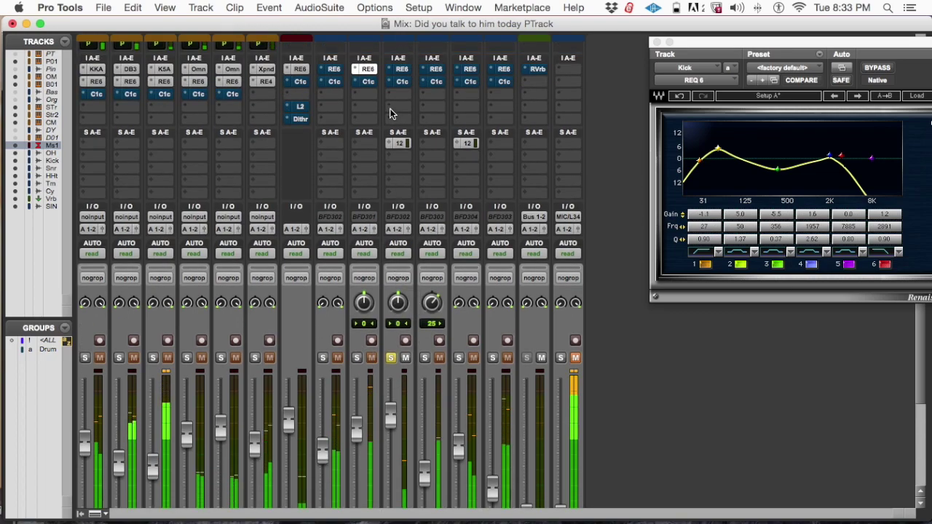
click(402, 69)
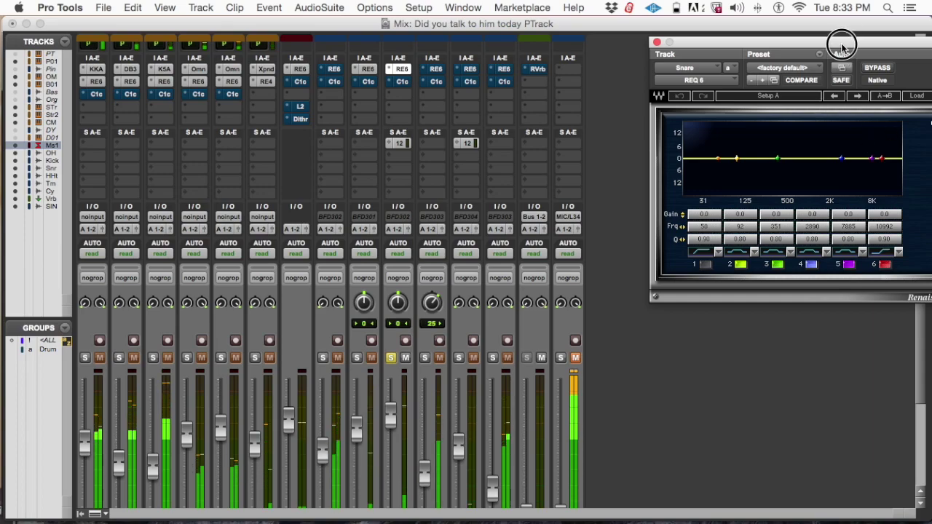
- Move the snare equalizer fully into view, then set band 4 to 0.3 dB at 2438 Hz and band 5 to 0.3 dB at 7772 Hz
drag(843, 42, 699, 49)
click(695, 165)
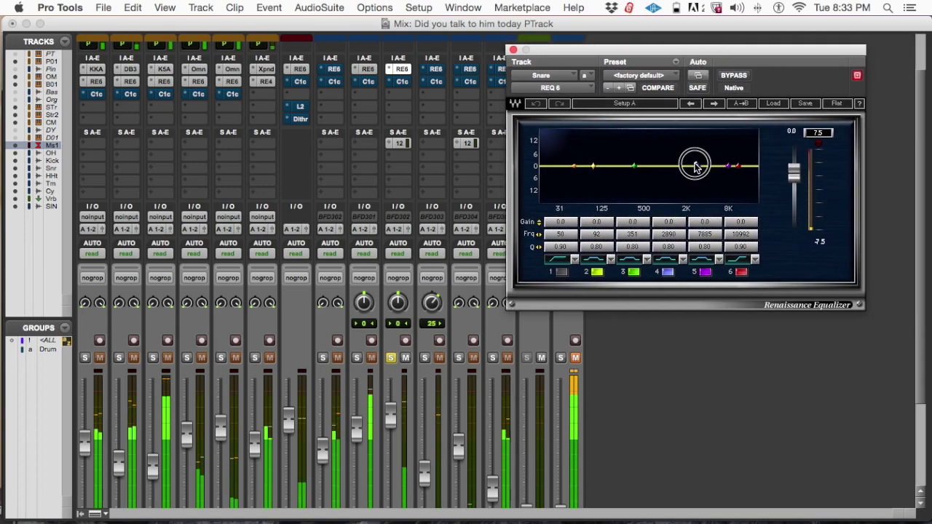
drag(692, 167, 694, 165)
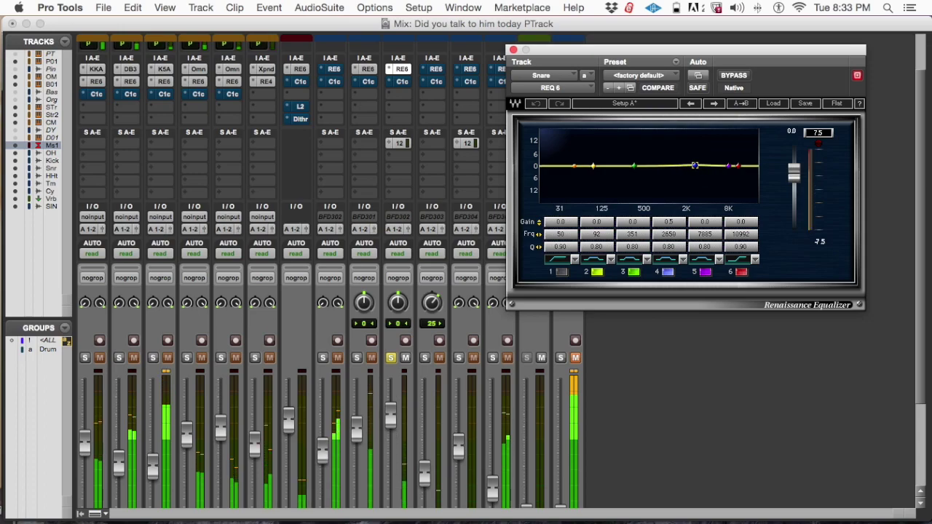
drag(695, 166, 694, 165)
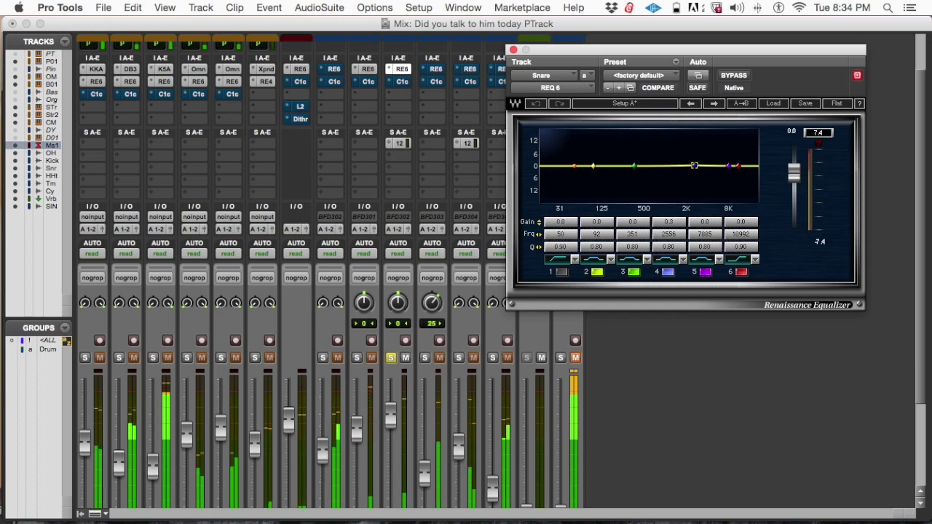
drag(694, 166, 726, 166)
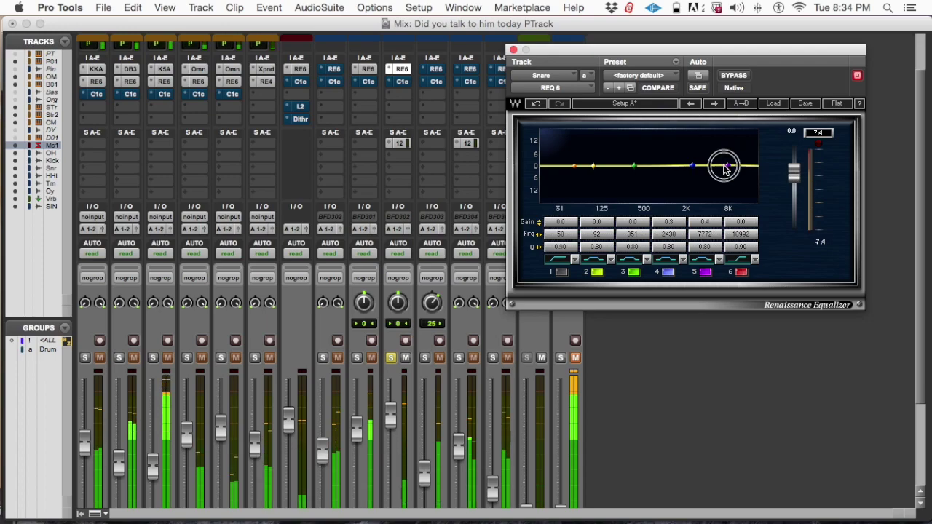
drag(725, 169, 723, 166)
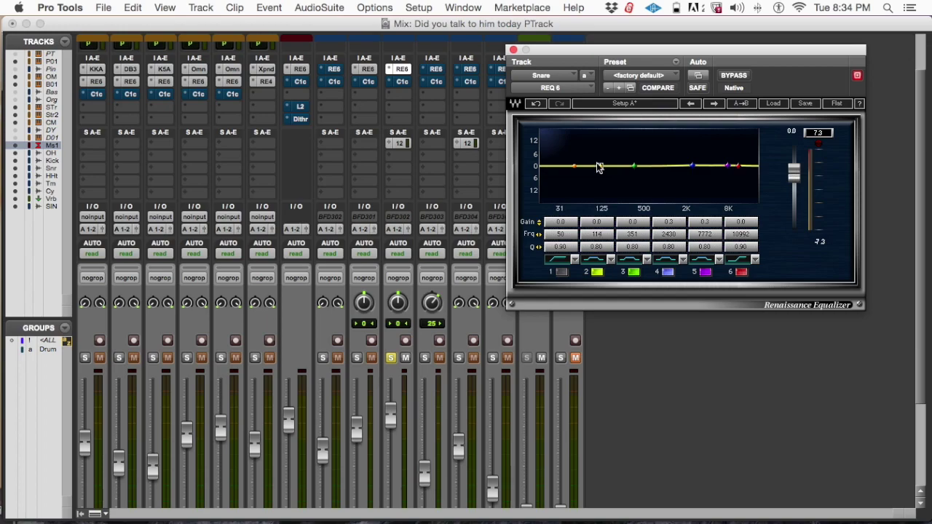
- Set the snare equalizer's band 2 to a 4.0 dB boost at 99 Hz with a Q of 1.17
mouse_move(598, 167)
mouse_down()
mouse_move(593, 137)
mouse_move(604, 136)
mouse_move(596, 155)
mouse_up()
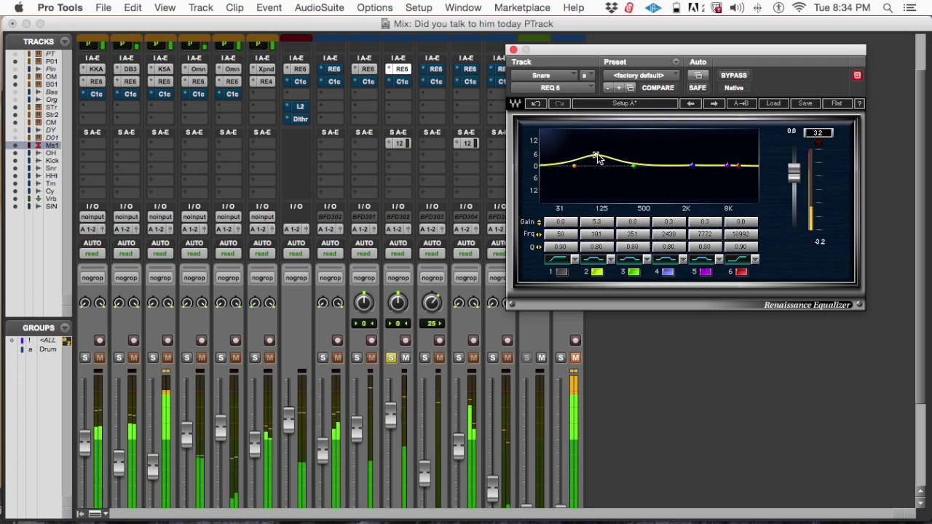
drag(596, 156, 596, 157)
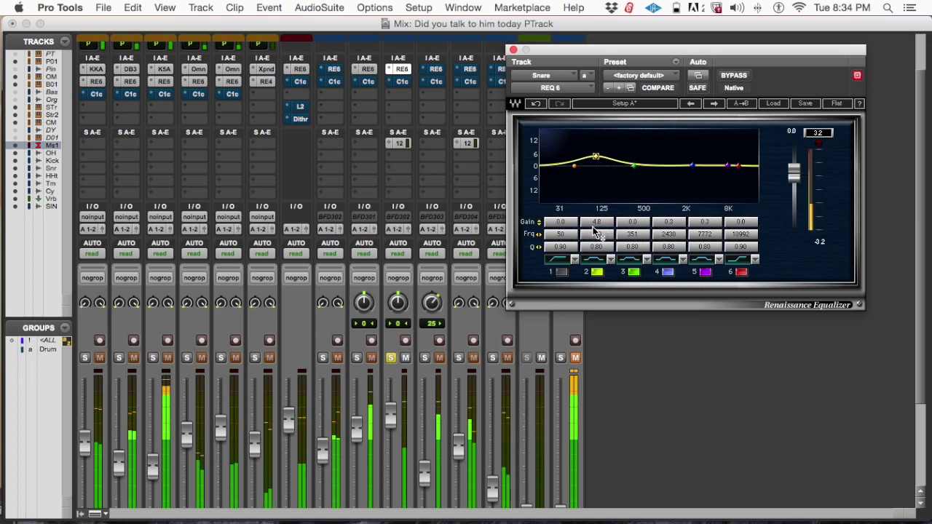
mouse_move(591, 246)
mouse_down()
mouse_move(591, 233)
mouse_move(592, 246)
mouse_up()
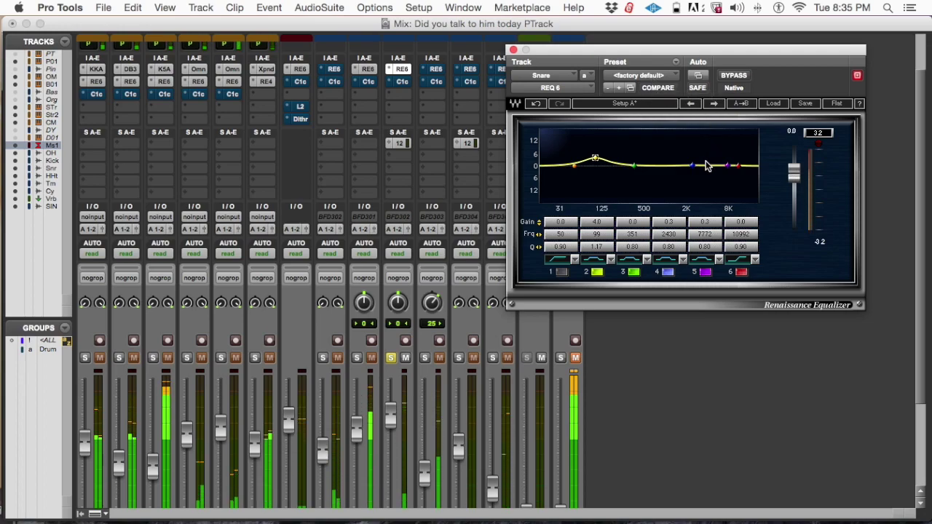
- Unsolo the snare, solo the hi-hat, and open the hi-hat's REQ 6 equalizer
click(390, 357)
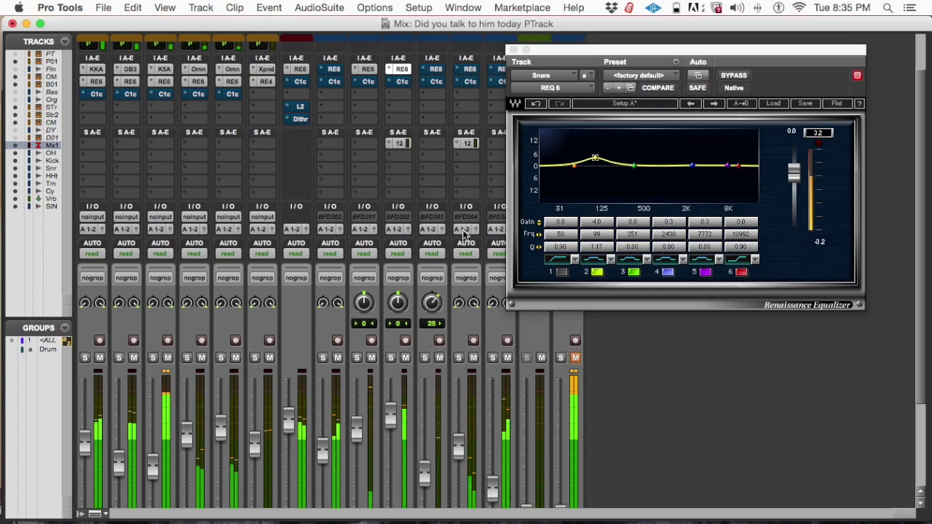
scroll(498, 252, down, 5)
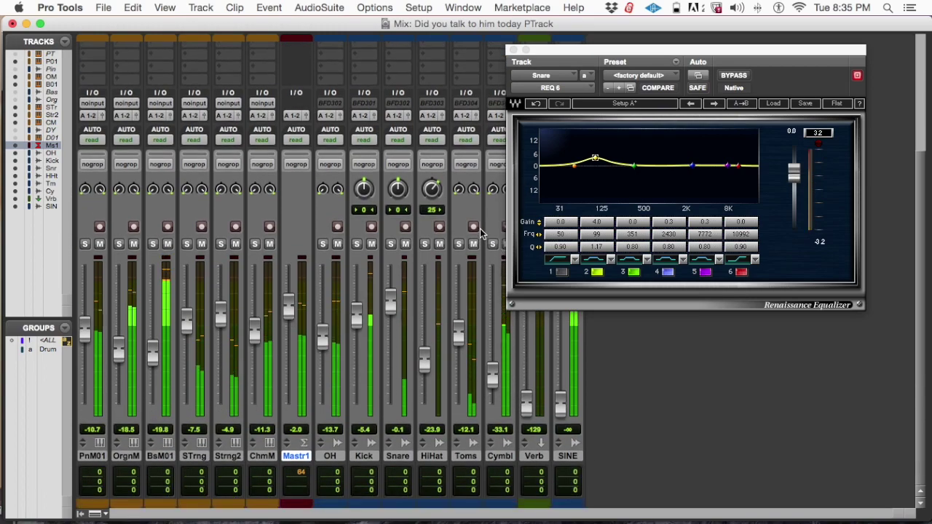
scroll(495, 248, up, 2)
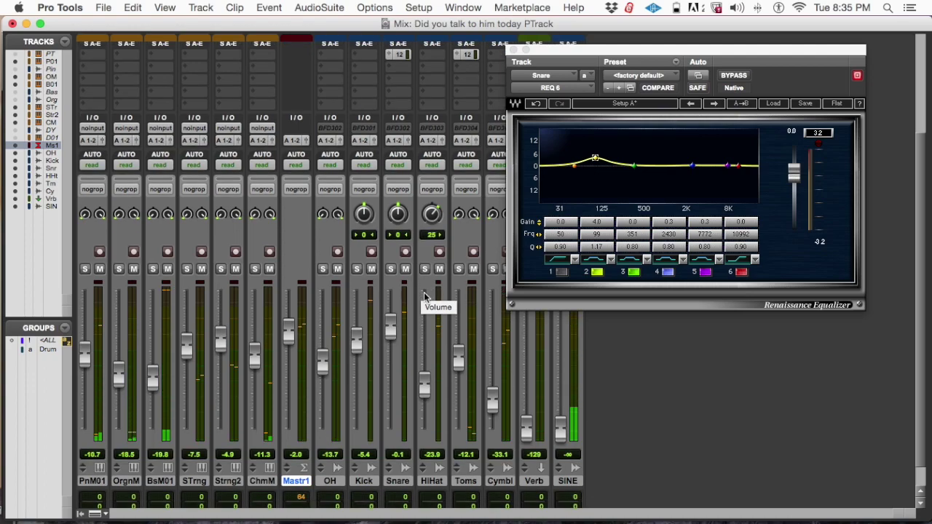
scroll(444, 290, up, 1)
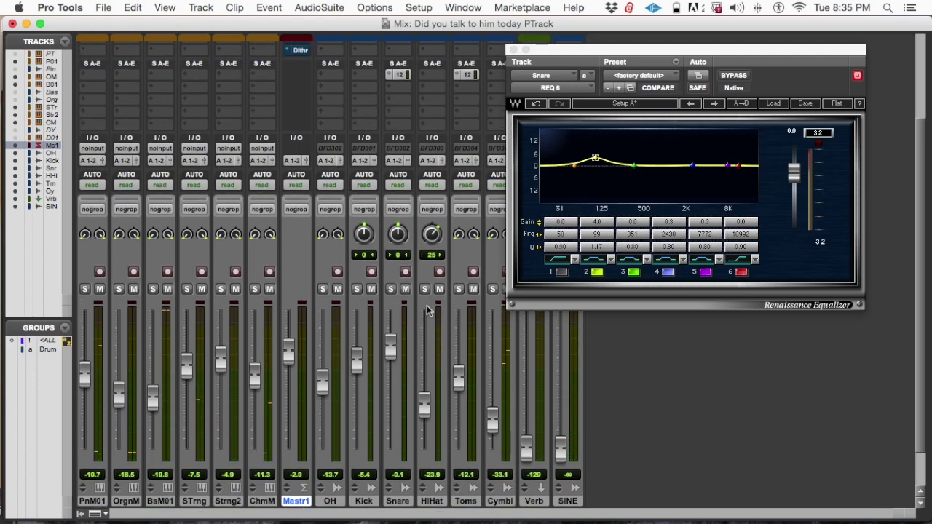
scroll(426, 306, up, 2)
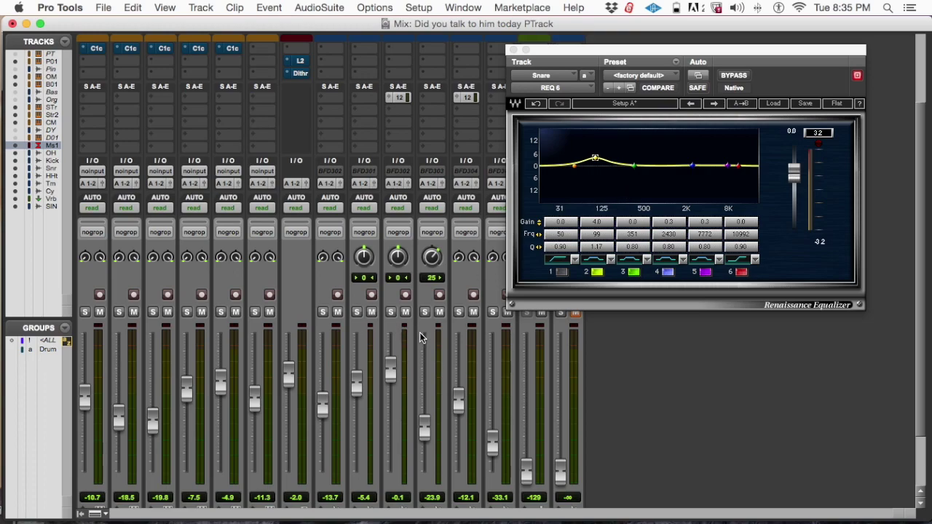
scroll(420, 335, down, 2)
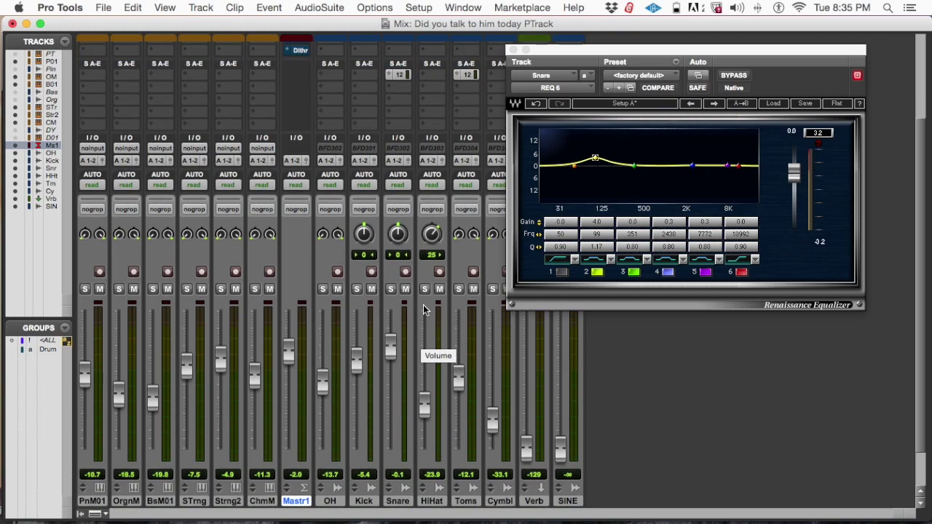
scroll(425, 306, up, 2)
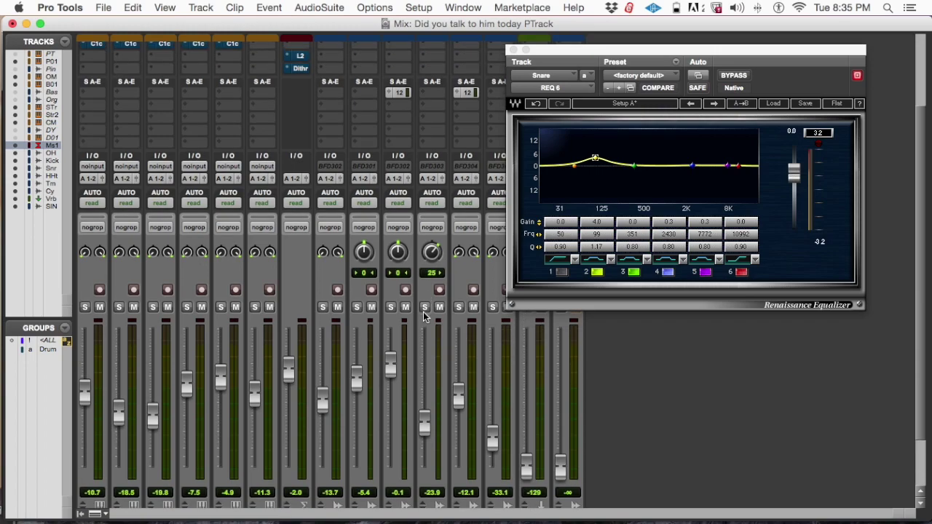
click(426, 310)
scroll(440, 91, up, 10)
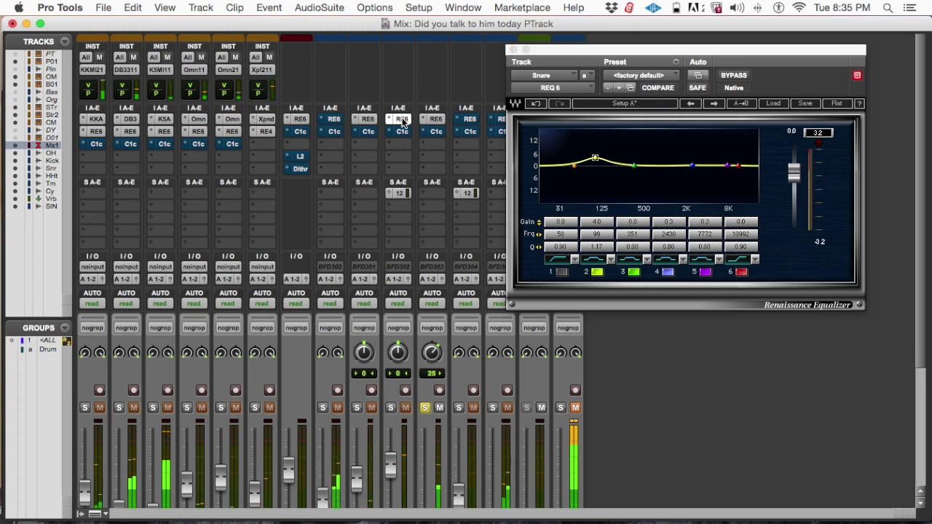
click(435, 121)
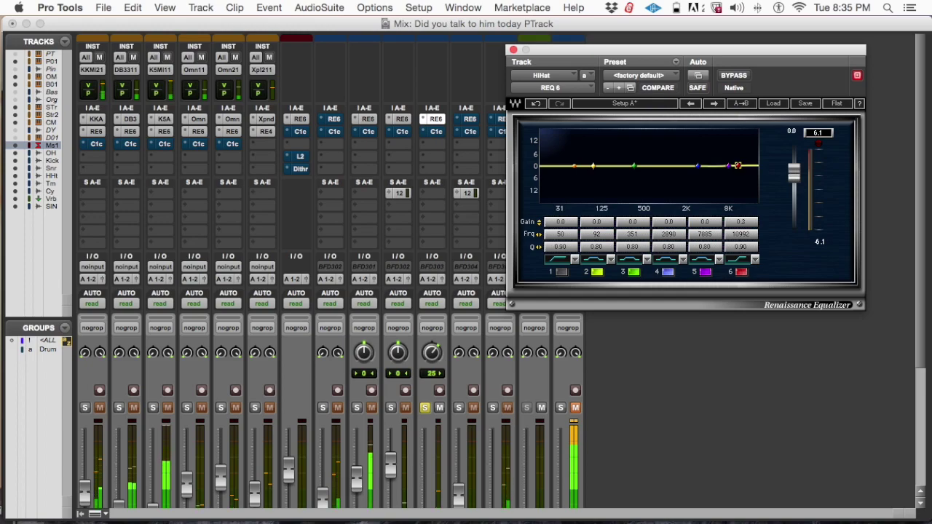
- Set the hi-hat equalizer's band 5 frequency to 6304 Hz and band 6 to 0.8 dB at 8000 Hz, and close the equalizer
drag(724, 166, 731, 145)
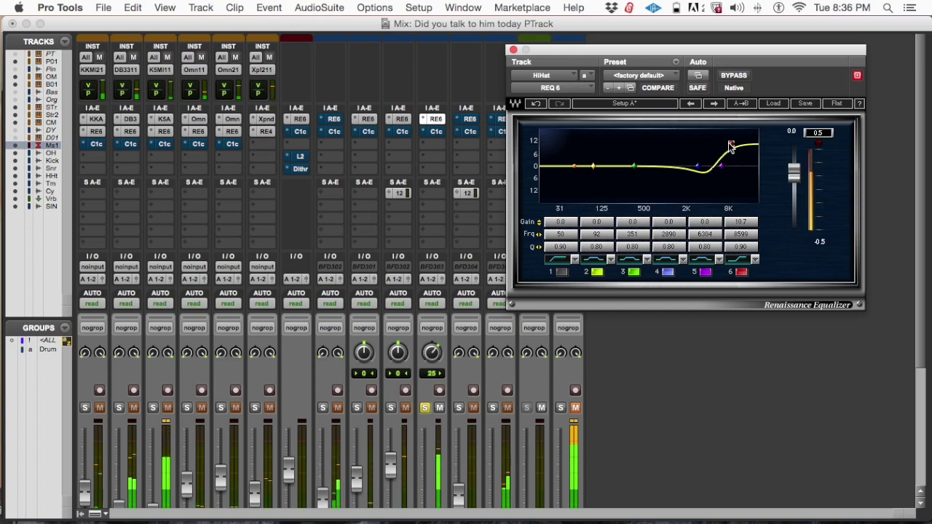
drag(731, 144, 730, 162)
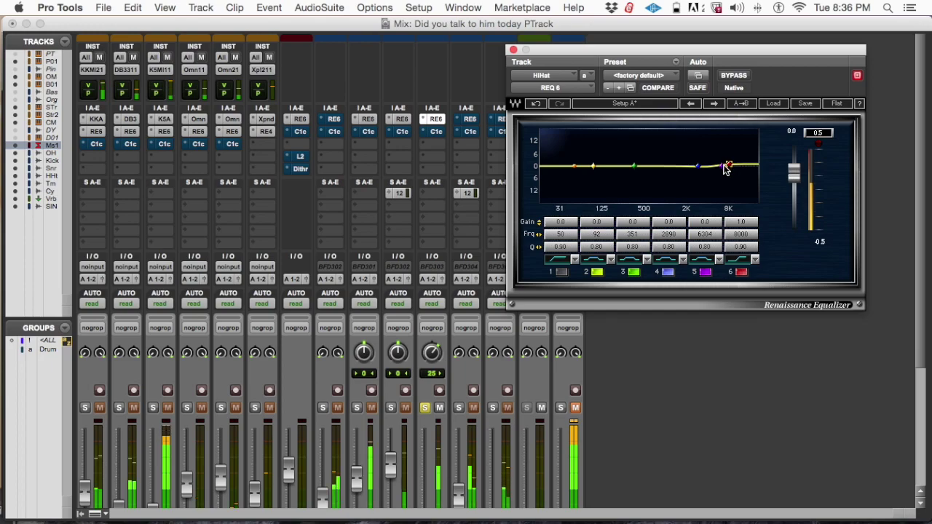
drag(729, 164, 728, 165)
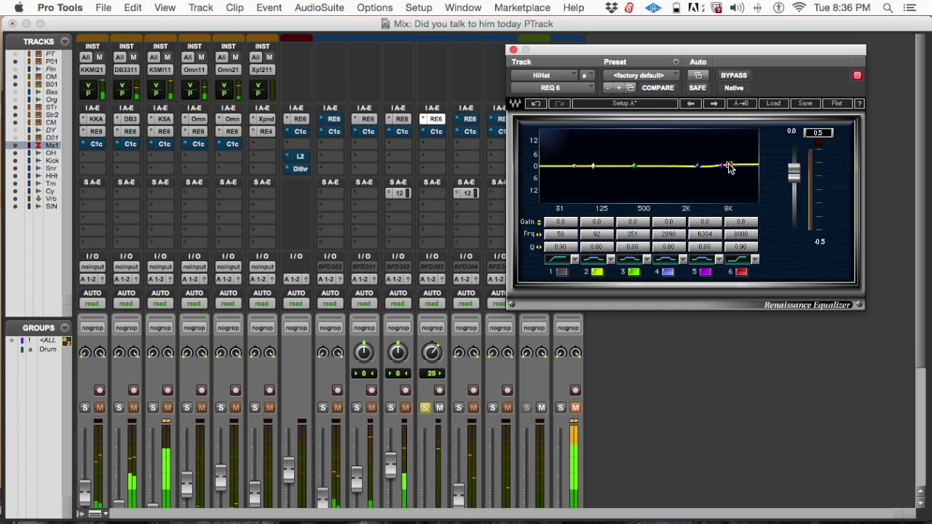
click(513, 50)
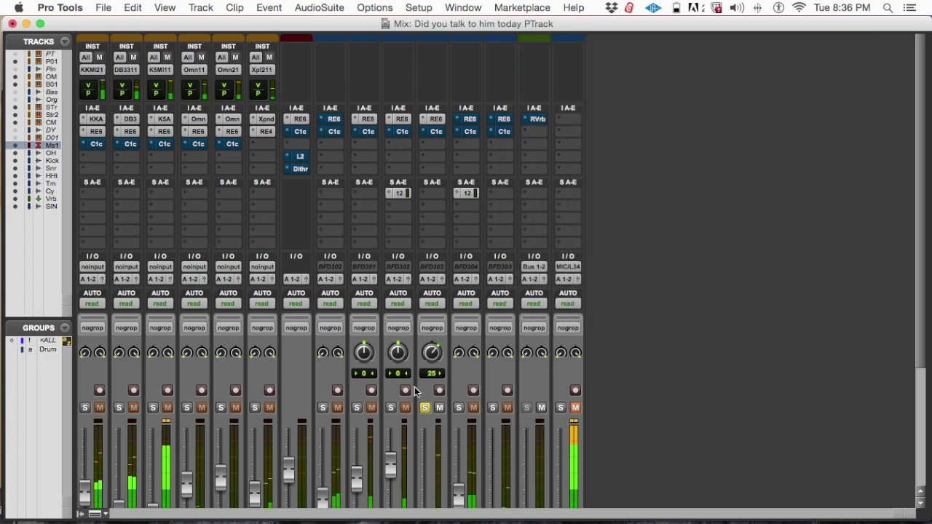
- Solo the toms instead of the hi-hat and take the toms' REQ 6 equalizer out of bypass
click(424, 408)
scroll(424, 412, down, 5)
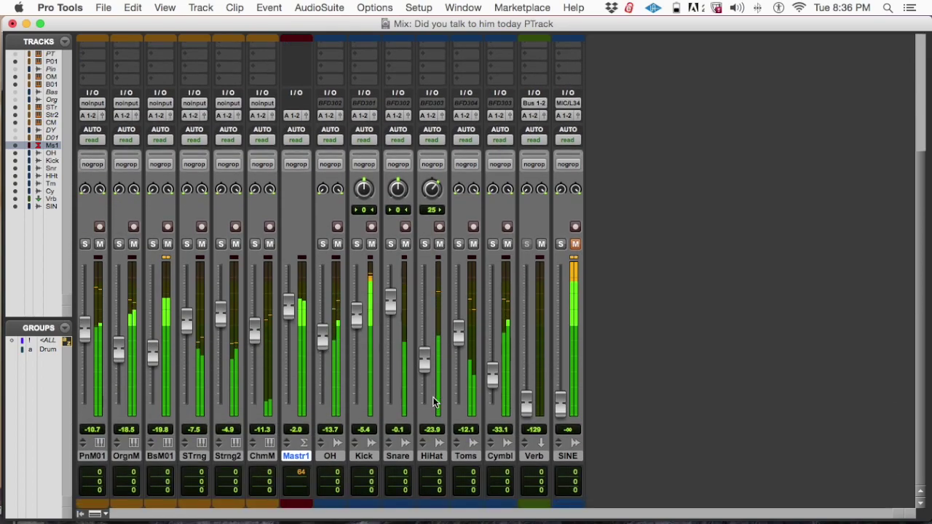
scroll(456, 396, up, 2)
click(459, 300)
scroll(460, 302, up, 4)
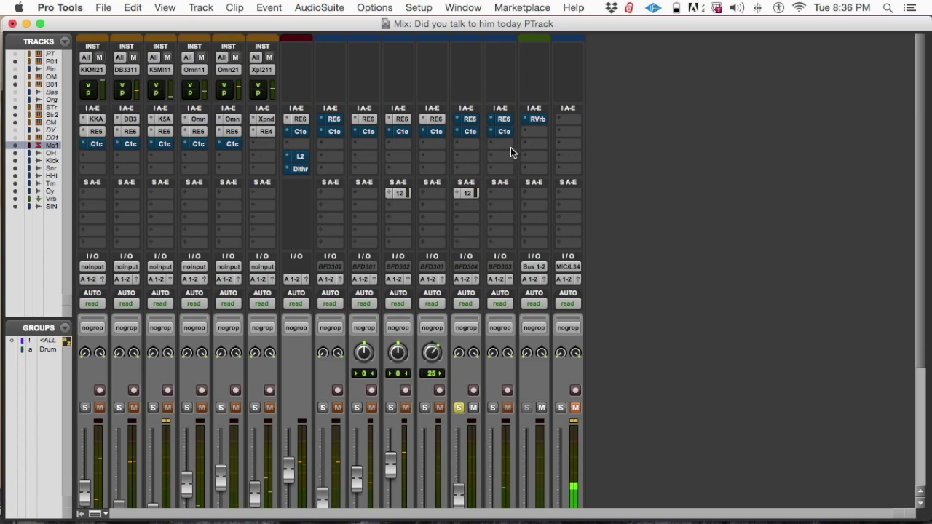
scroll(480, 217, down, 5)
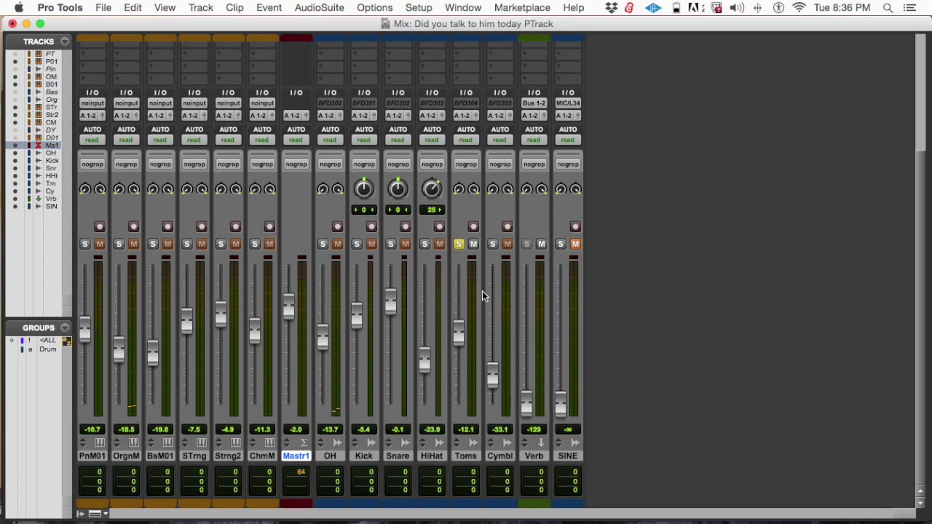
scroll(462, 280, up, 5)
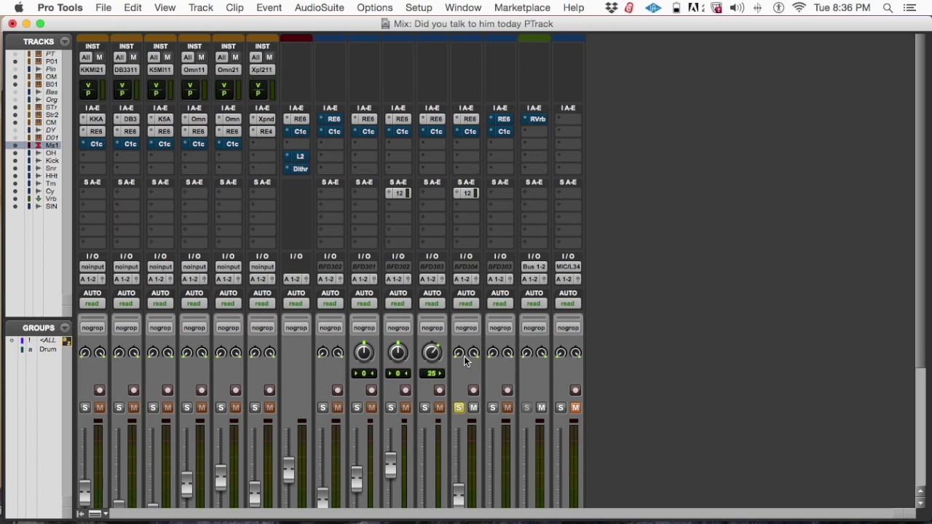
scroll(477, 393, down, 5)
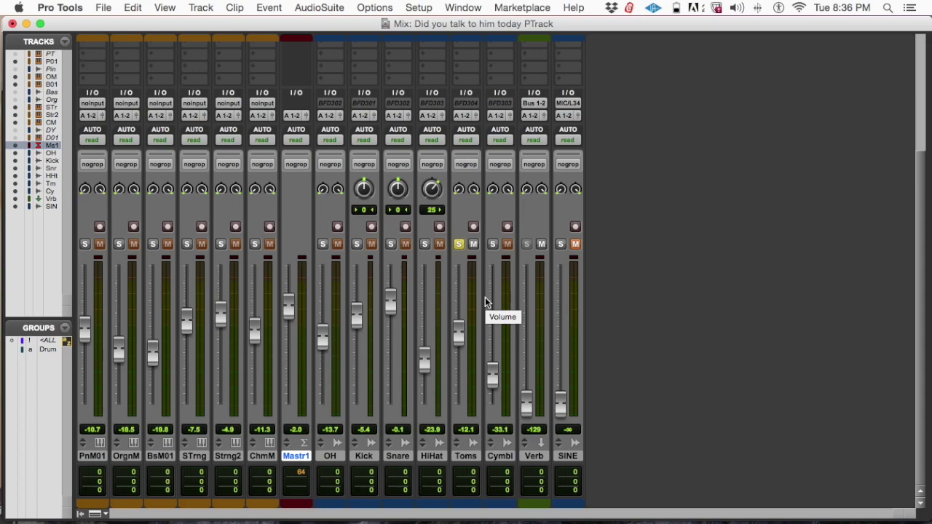
scroll(475, 284, up, 4)
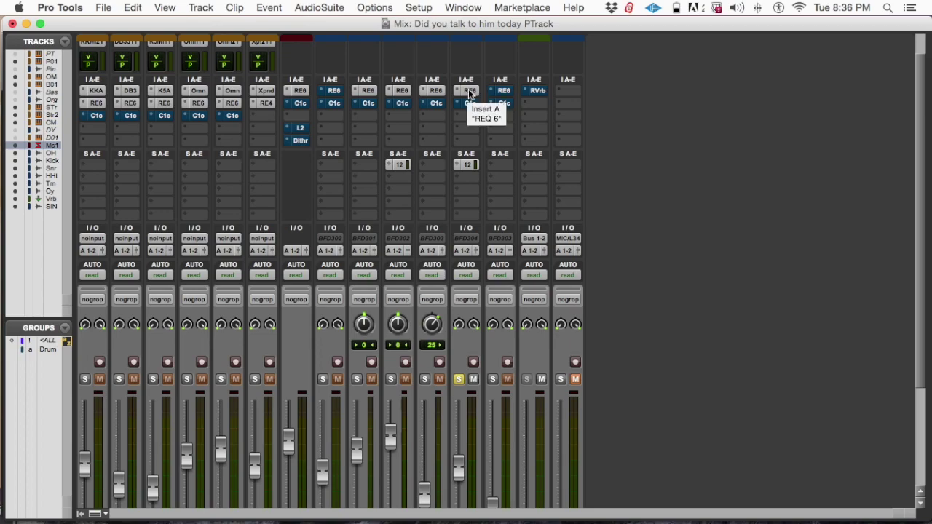
- Start playback, switch to the Edit window, and zoom in on the Toms track's waveform to locate its hits after the Bridge marker
key(space)
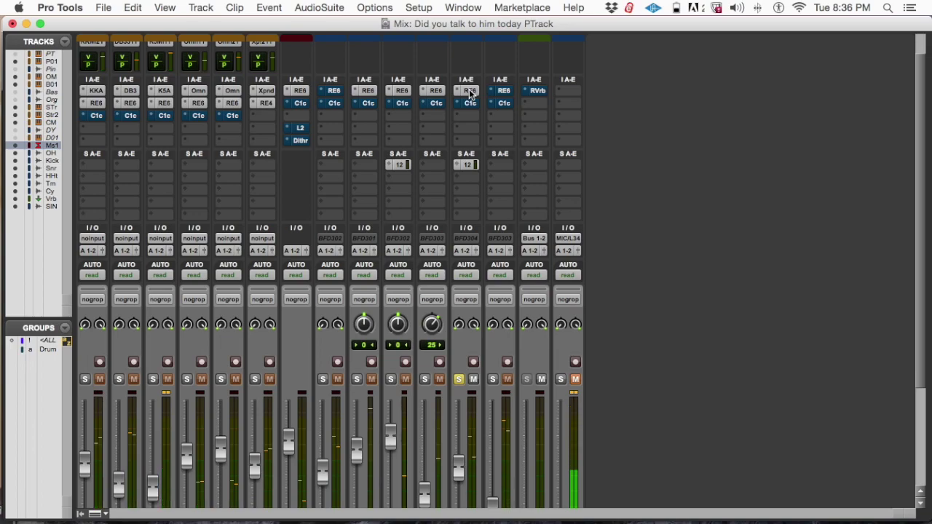
scroll(470, 93, up, 2)
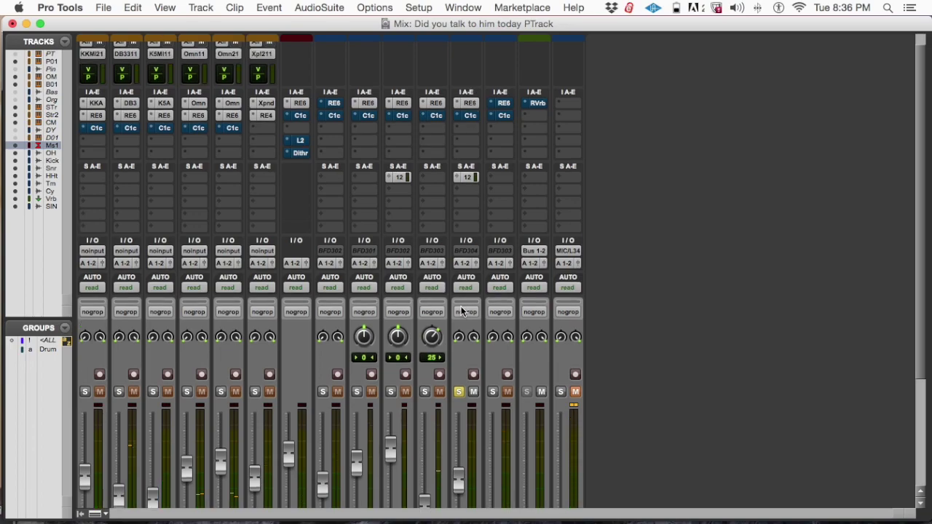
key(super+equal)
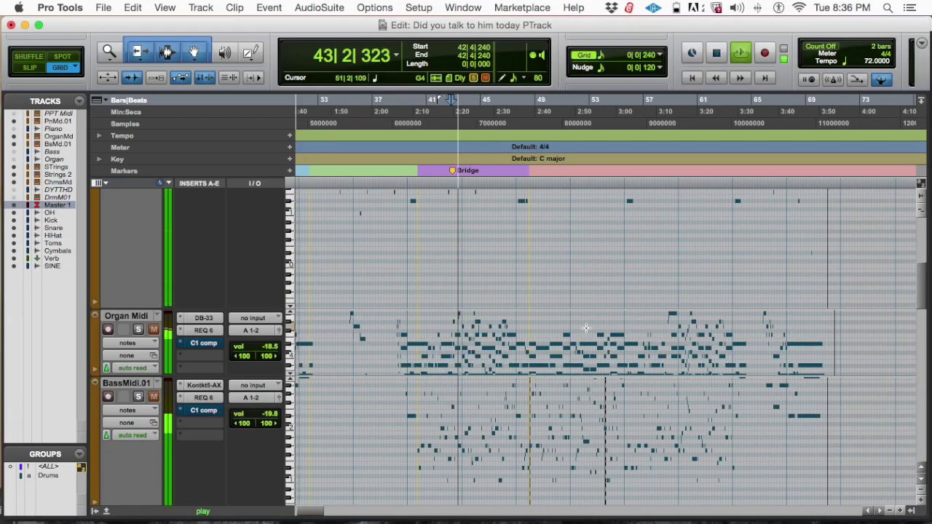
key(super+bracketleft)
scroll(586, 327, down, 10)
scroll(585, 328, up, 8)
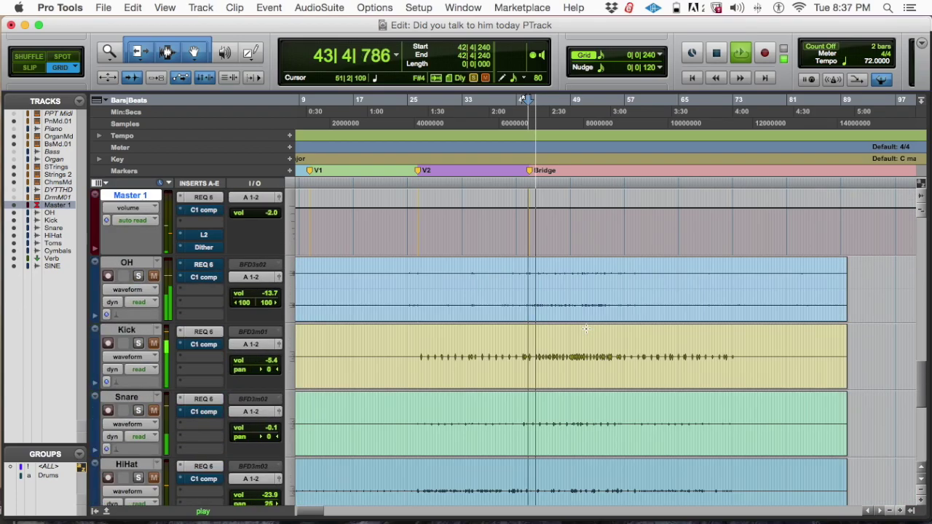
scroll(585, 327, up, 6)
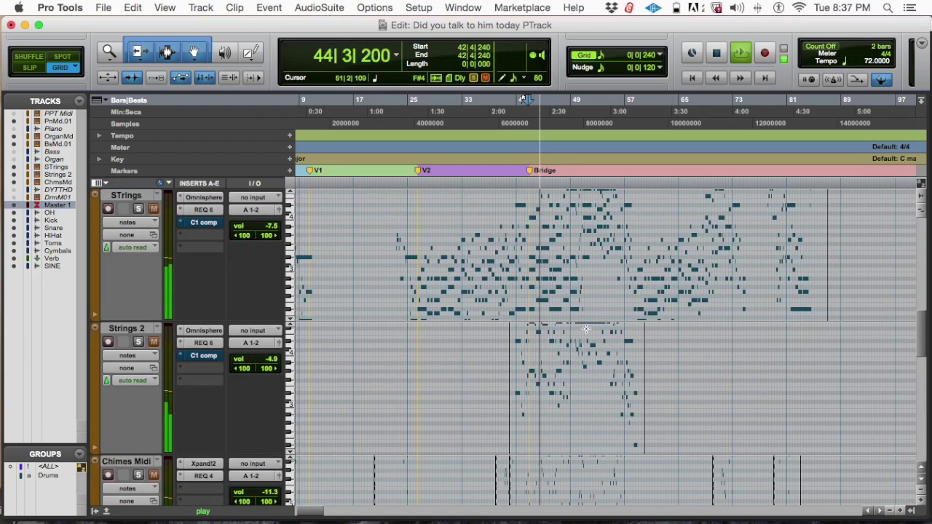
scroll(922, 373, down, 3)
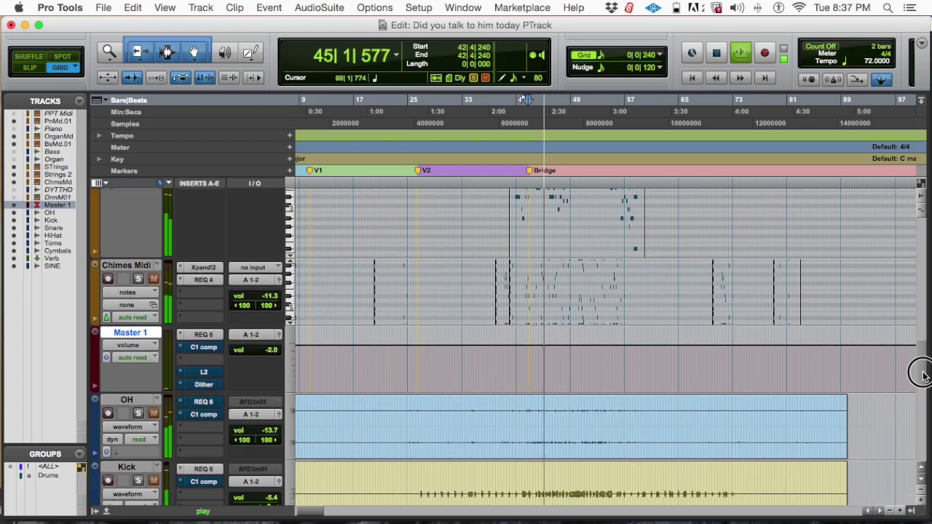
drag(921, 373, 891, 416)
key(super+bracketright)
key(super+bracketright)
key(super+bracketright)
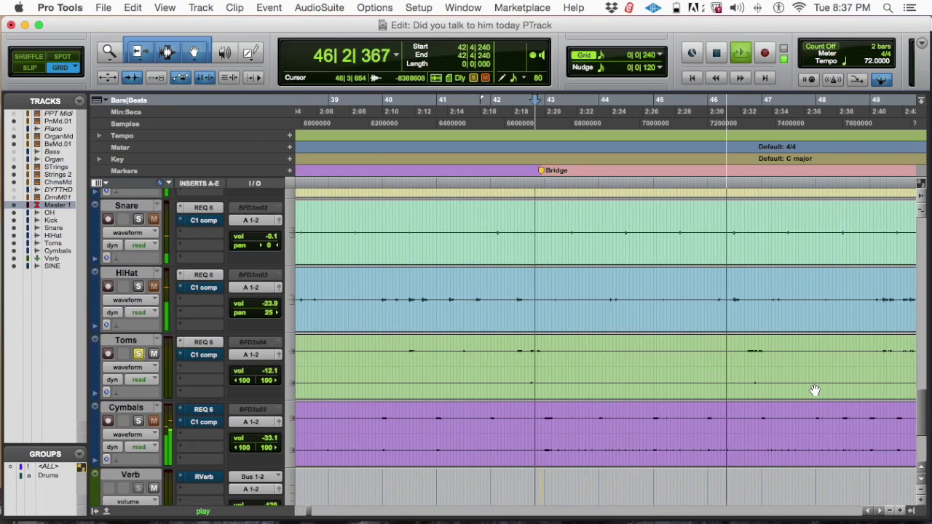
key(super+bracketright)
key(super+bracketright)
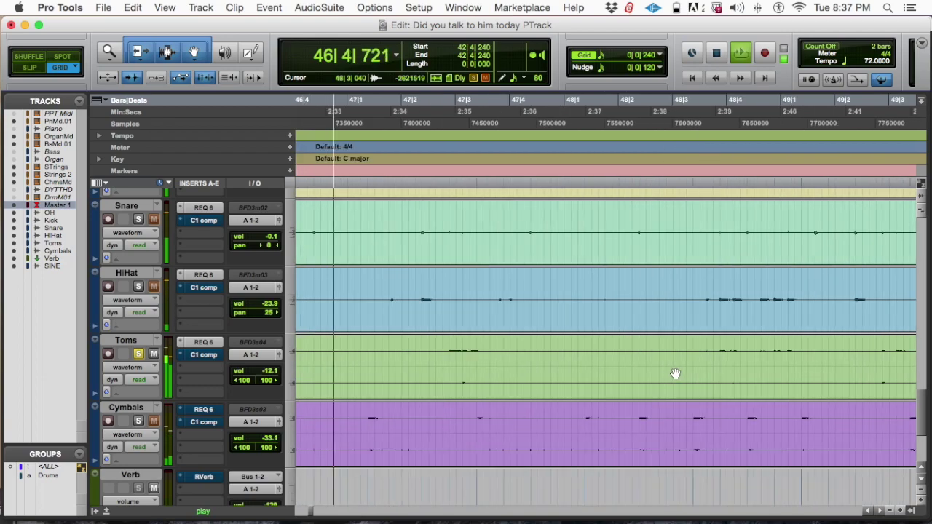
- Stop playback and zoom out to show the full length of the drum clips across all song markers
key(super+bracketleft)
key(super+bracketleft)
key(super+bracketleft)
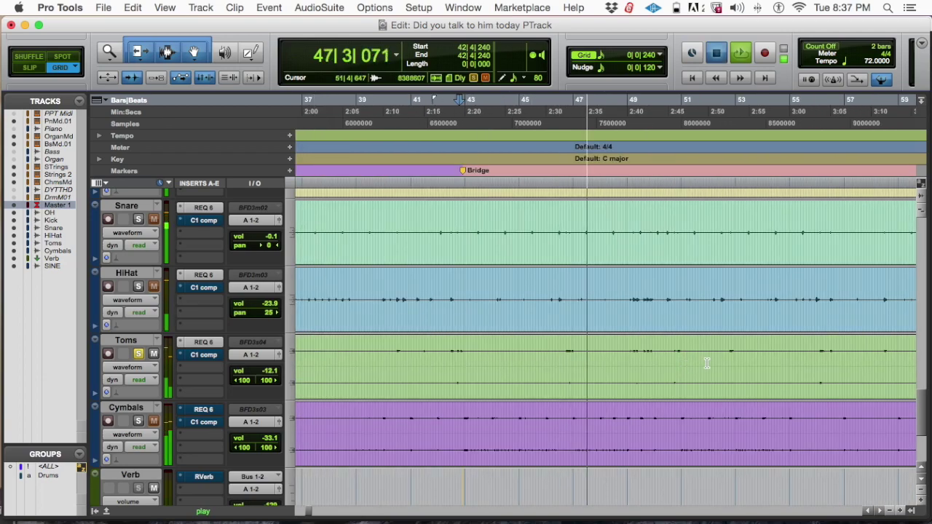
key(space)
key(super+bracketleft)
key(super+bracketleft)
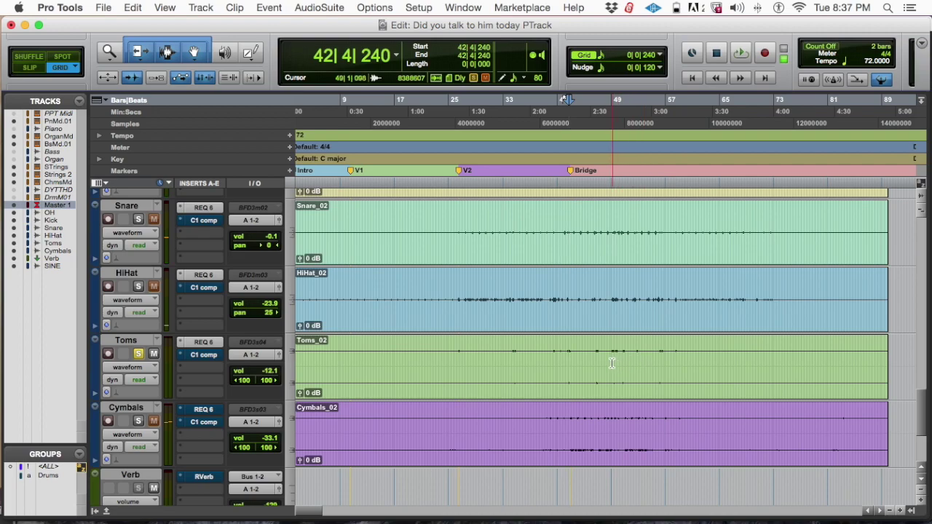
- Place the playback cursor at 49|1|720 on the Toms track and play the tom hits from there
click(612, 362)
key(super+bracketright)
key(super+bracketright)
key(super+bracketright)
key(super+bracketright)
key(space)
key(super+bracketleft)
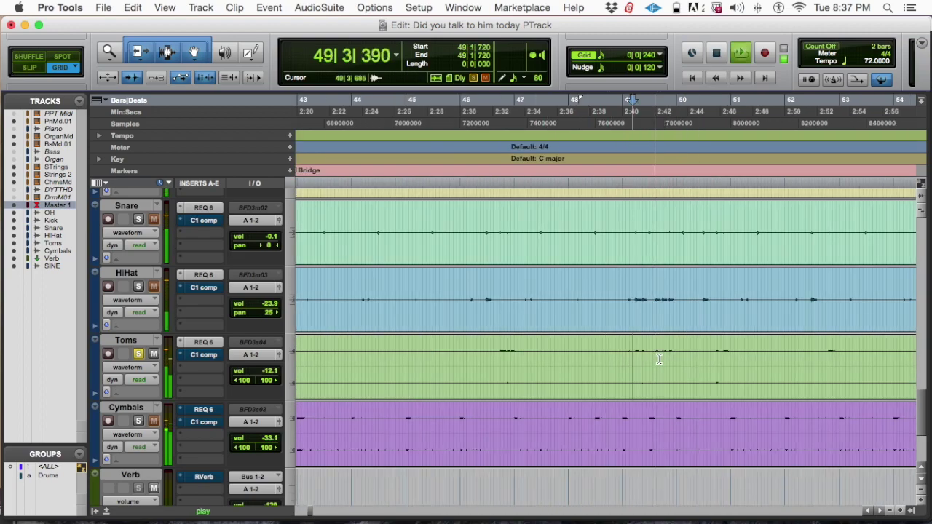
key(super+bracketleft)
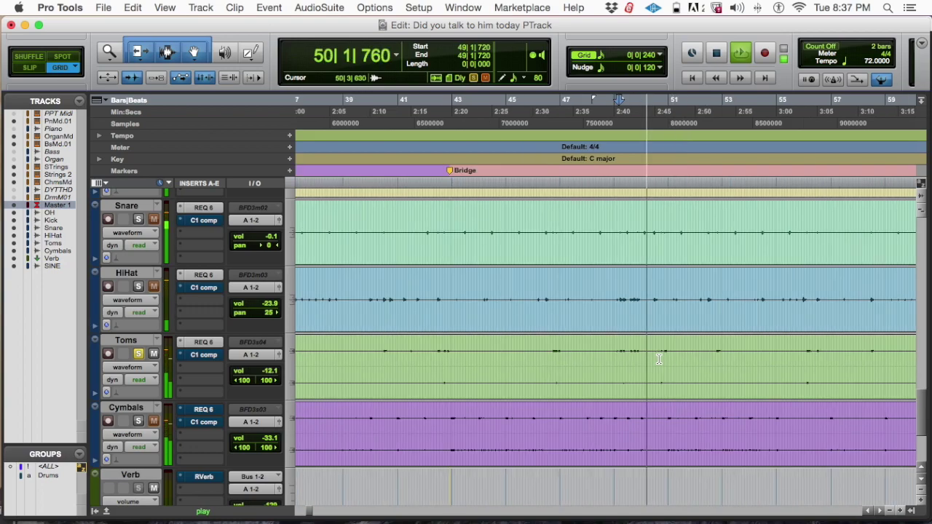
key(super+bracketright)
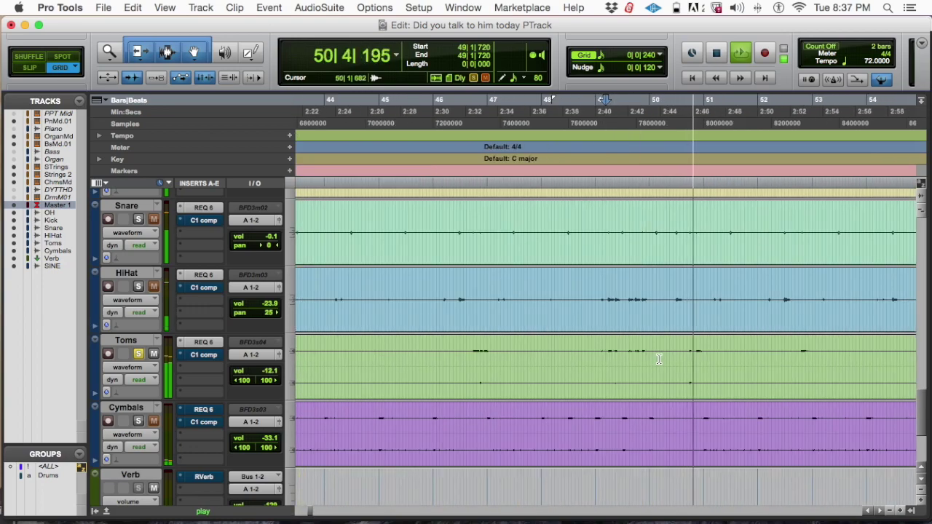
- Stop playback, select the Toms clip from 49|1|720 to 50|1|000, and play the selection
key(space)
drag(606, 359, 648, 358)
key(space)
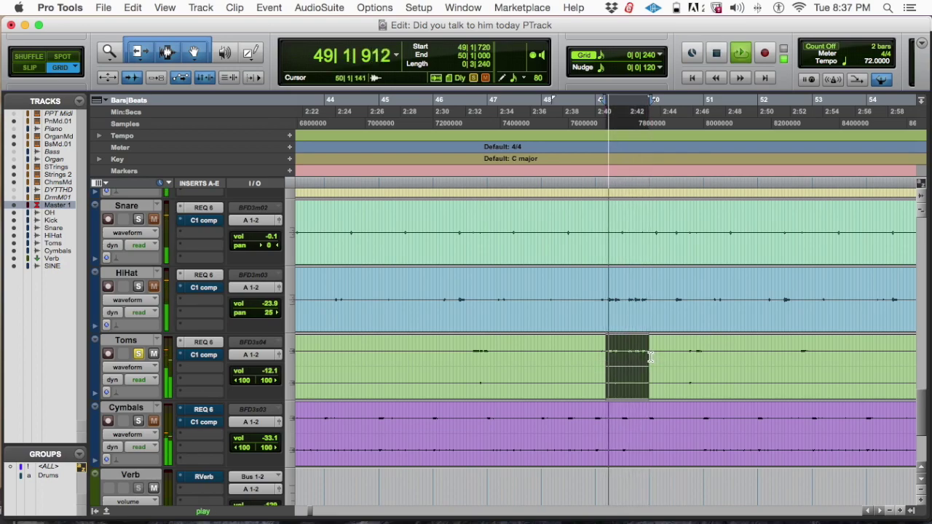
- In the Mix window, move the Toms' C1 compressor to insert C and its REQ 6 equalizer to insert B
key(super+equal)
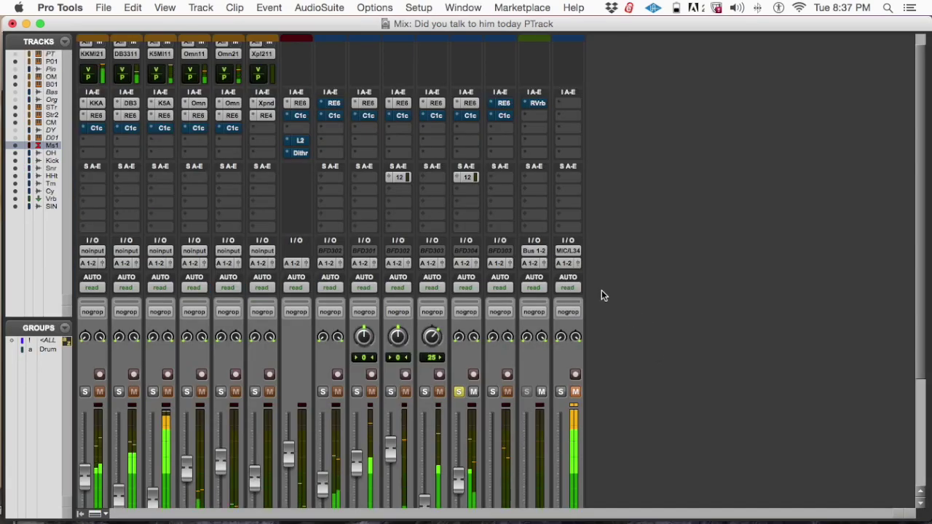
scroll(575, 295, down, 5)
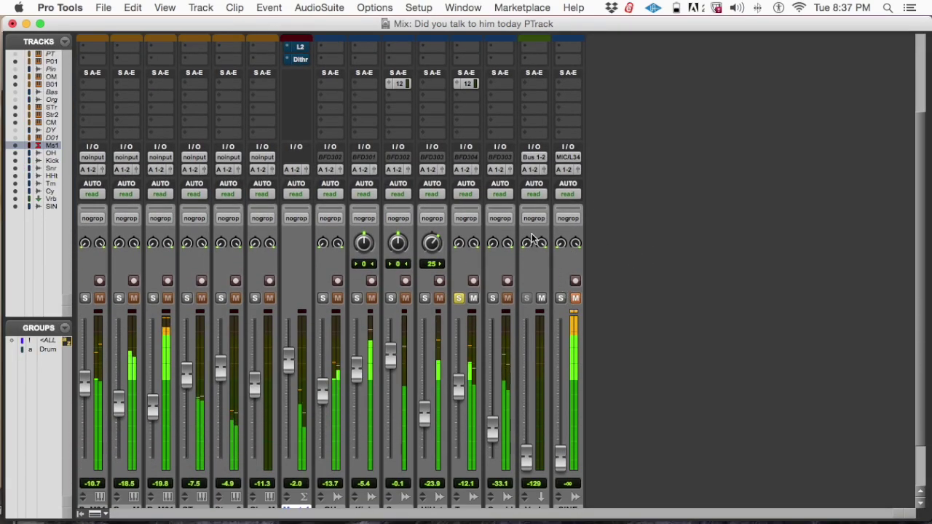
scroll(531, 239, up, 4)
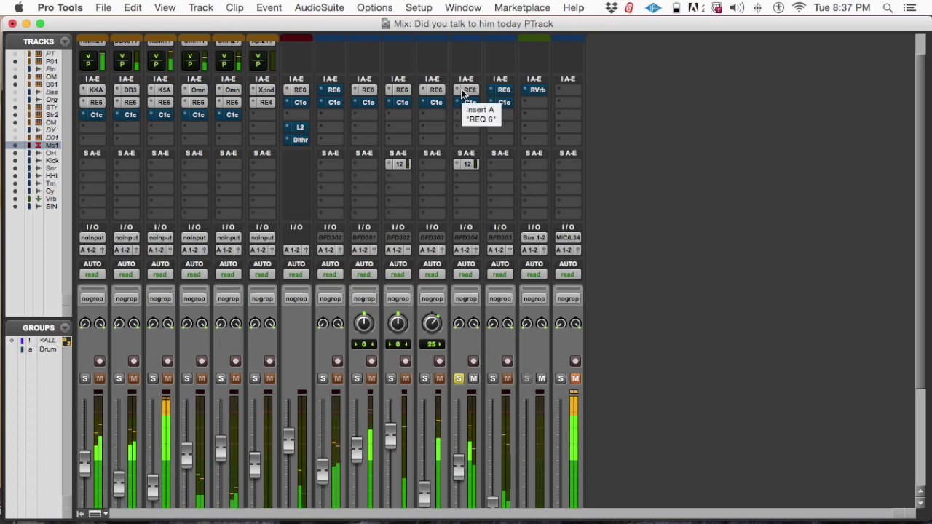
click(466, 111)
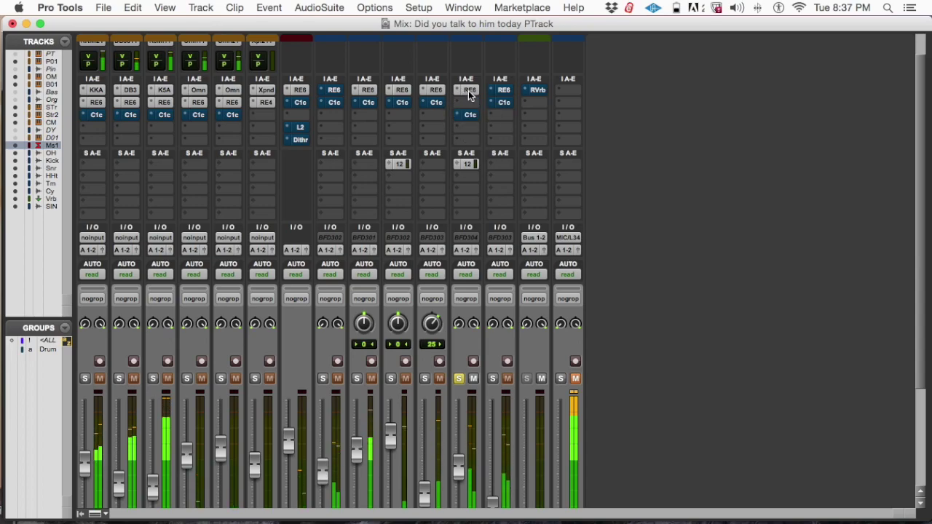
drag(468, 92, 474, 102)
scroll(479, 102, down, 1)
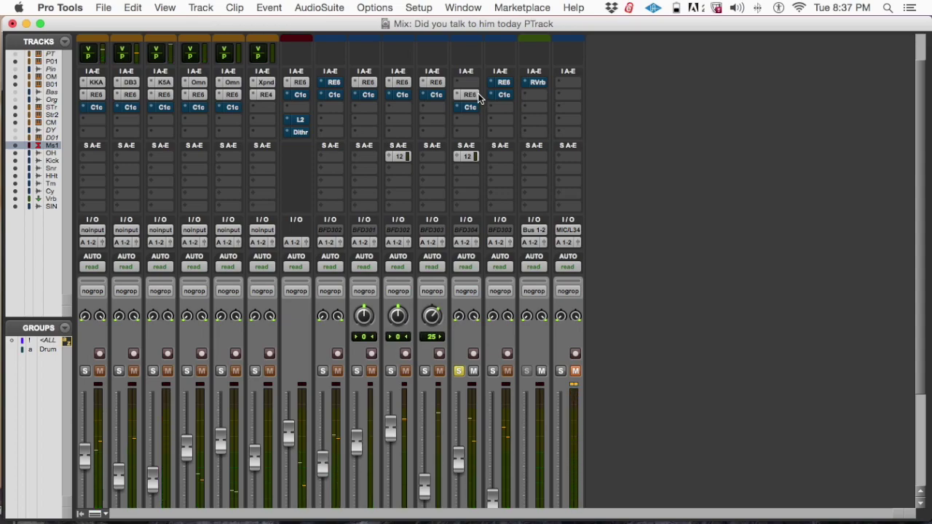
- Return to the Edit window and audition the toms from the bar 49 hits and from 46|3|720
key(super+equal)
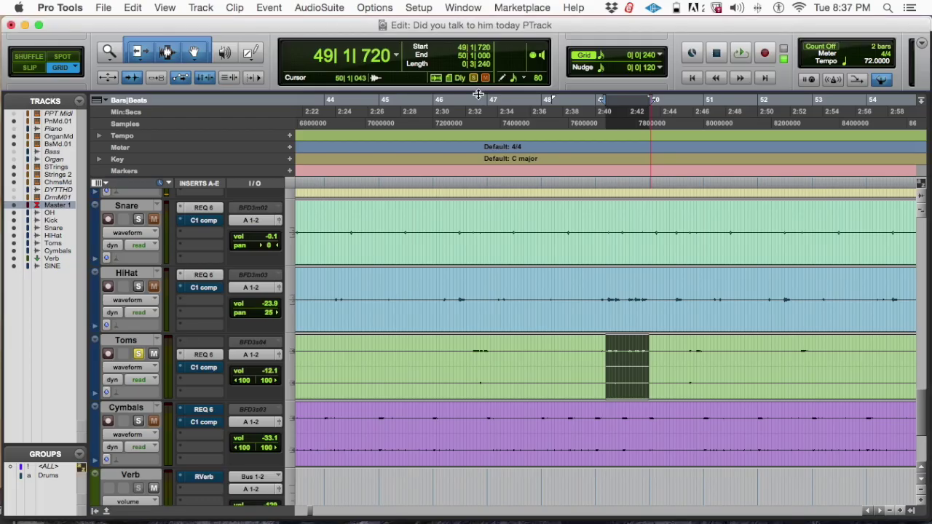
click(606, 356)
key(space)
key(space)
click(471, 363)
scroll(471, 362, up, 3)
key(space)
scroll(485, 369, down, 3)
scroll(485, 370, left, 2)
scroll(566, 380, right, 4)
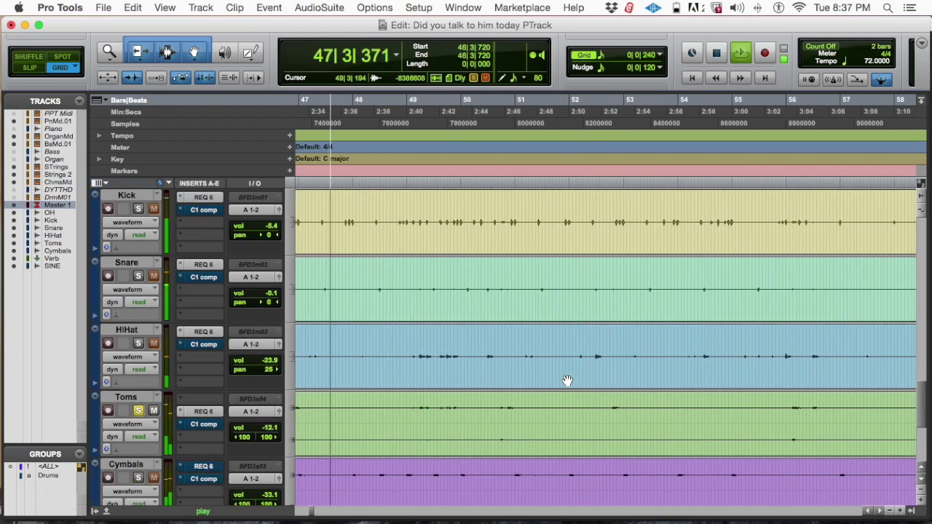
key(space)
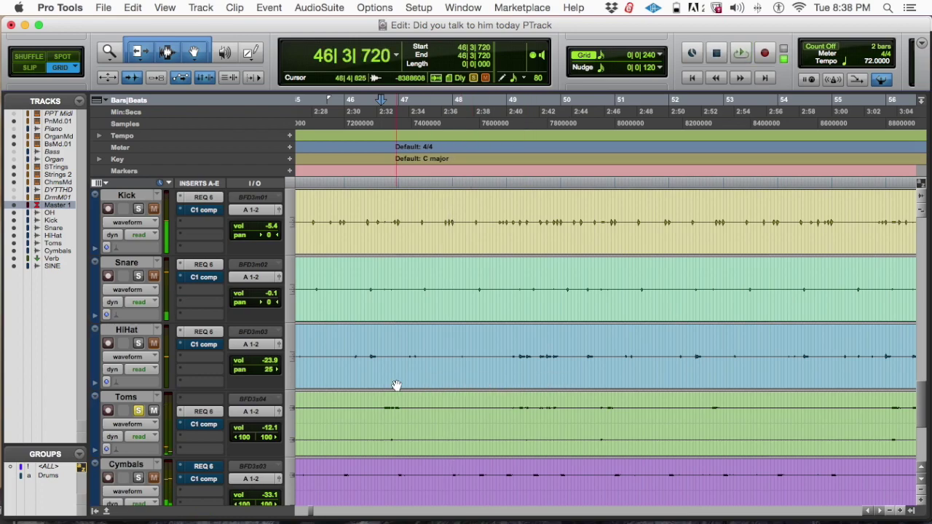
- Zoom in on the tom hits in bar 46, play the Toms track from 46|2|240, and stop
scroll(375, 419, left, 2)
click(378, 416)
click(475, 416)
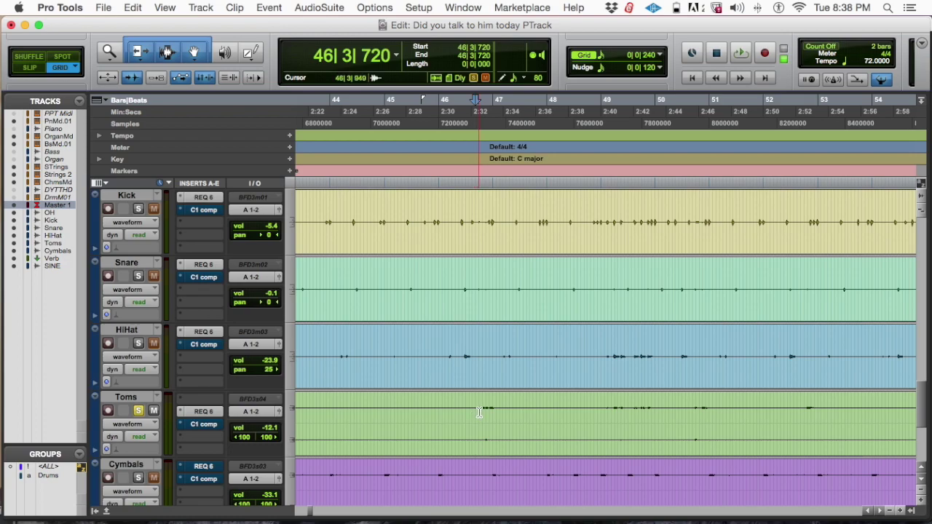
key(super+bracketright)
key(super+bracketright)
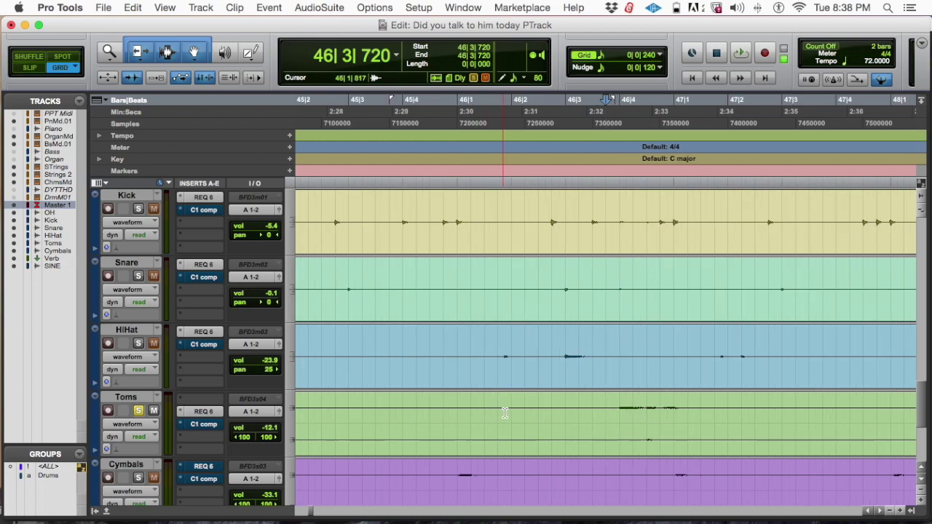
key(super+bracketleft)
key(super+bracketright)
click(546, 410)
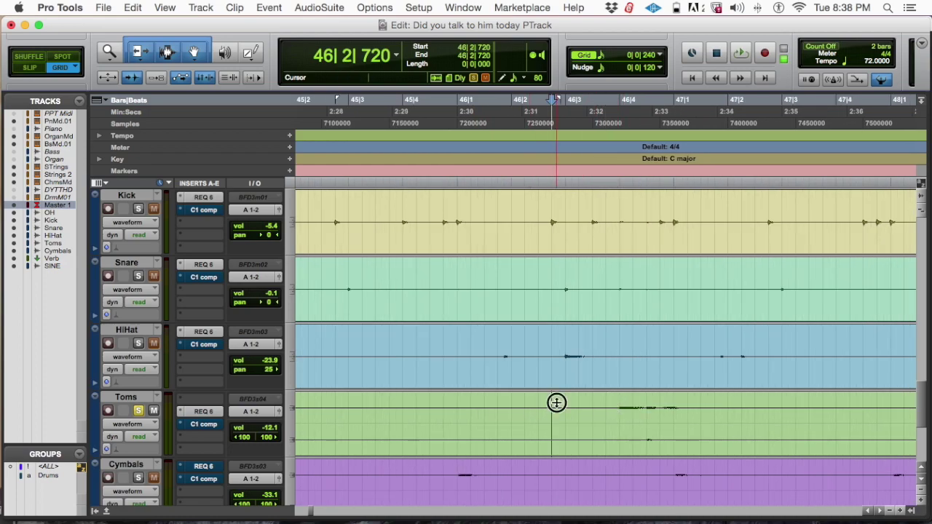
click(580, 406)
click(606, 406)
click(528, 406)
key(space)
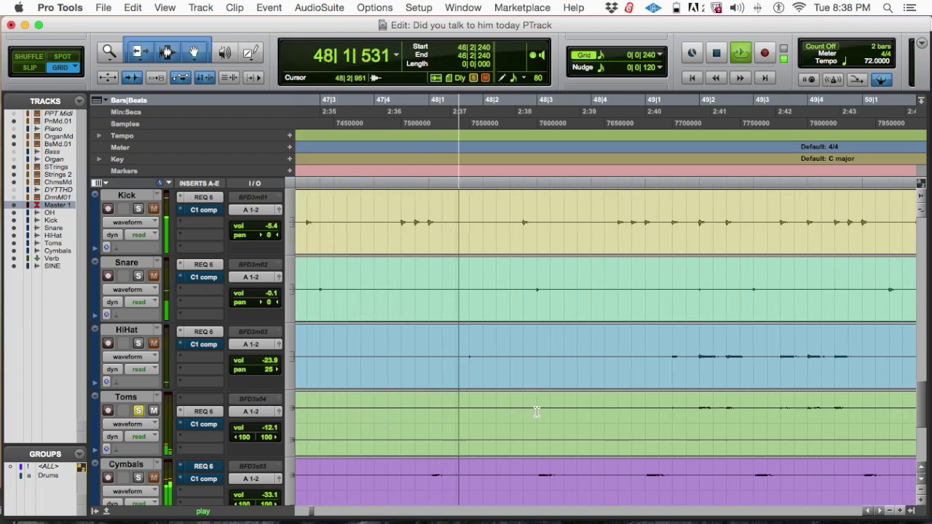
key(space)
- Play the toms from 46|3|240, stop, and place the playback cursor at 48|2|240
click(508, 412)
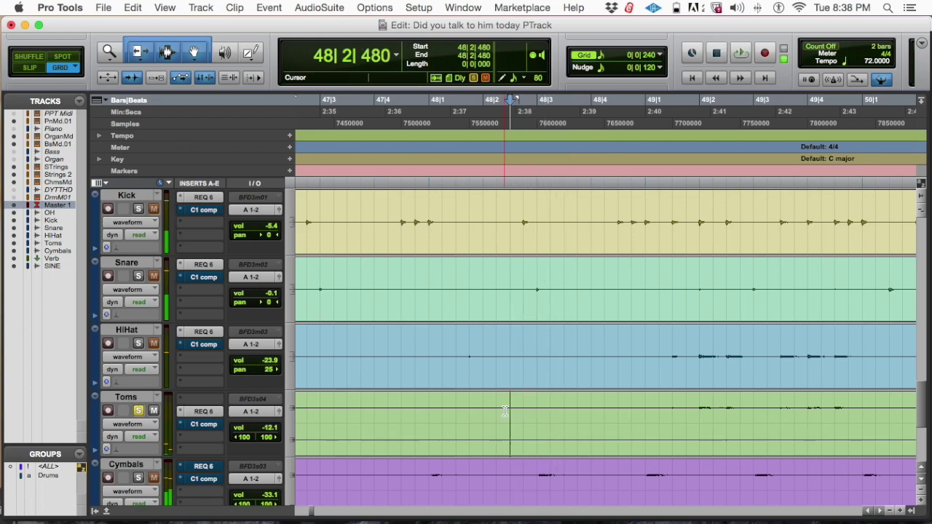
key(super+bracketleft)
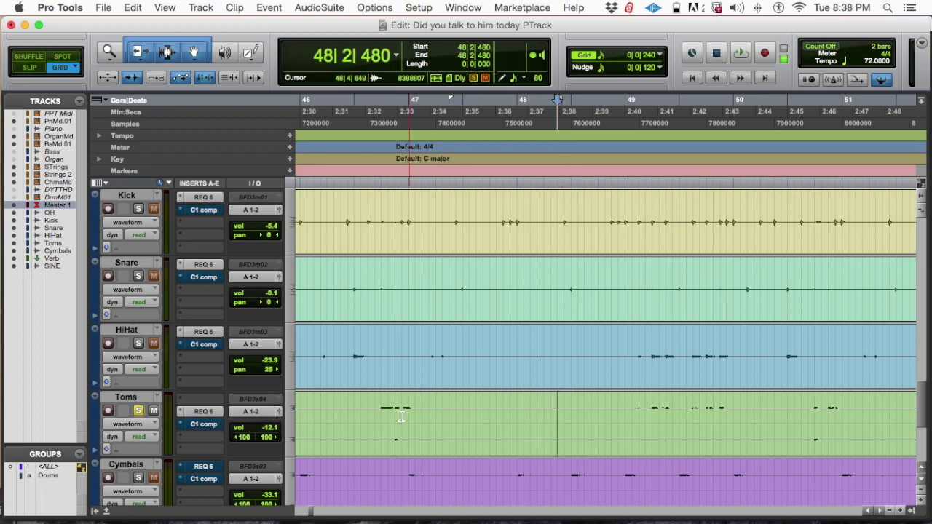
click(352, 408)
click(364, 406)
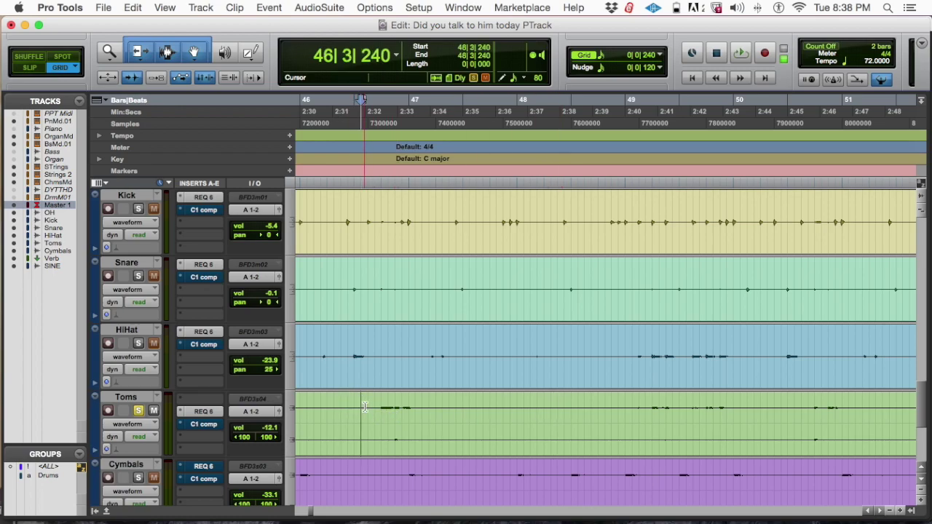
key(space)
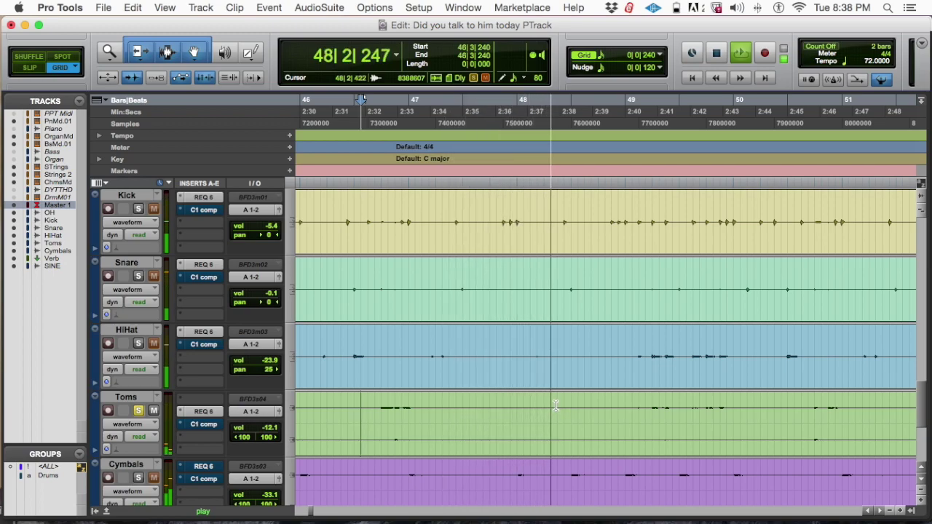
key(space)
click(549, 407)
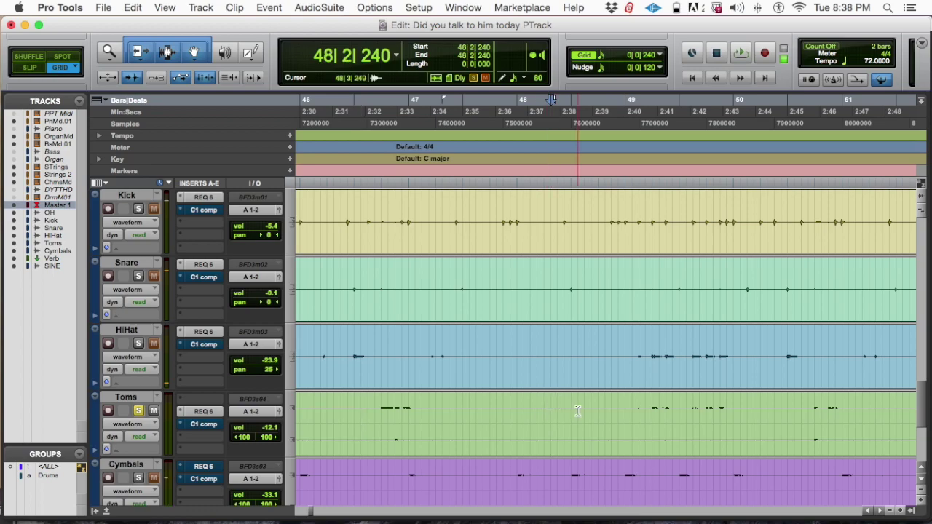
- Switch to the Mix window, review the channel strips, and solo the BsM01 bass channel
key(super+equal)
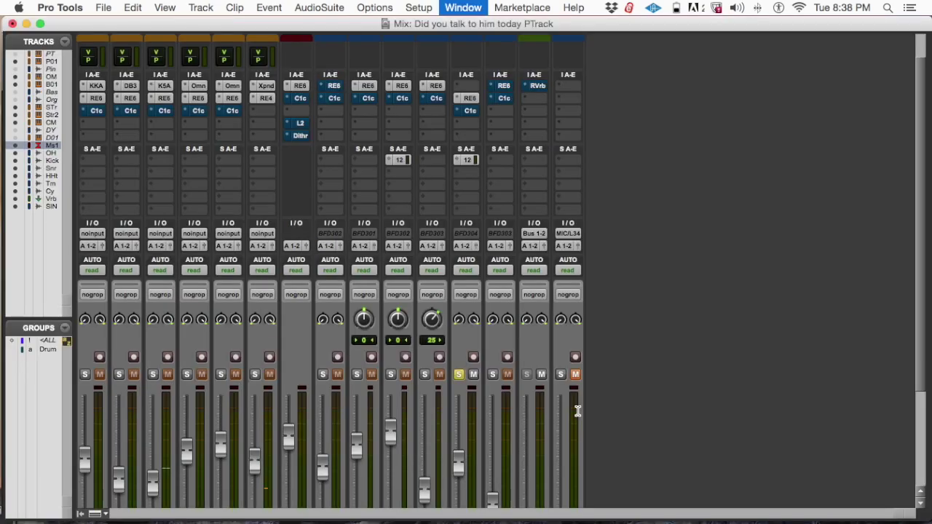
scroll(530, 141, down, 5)
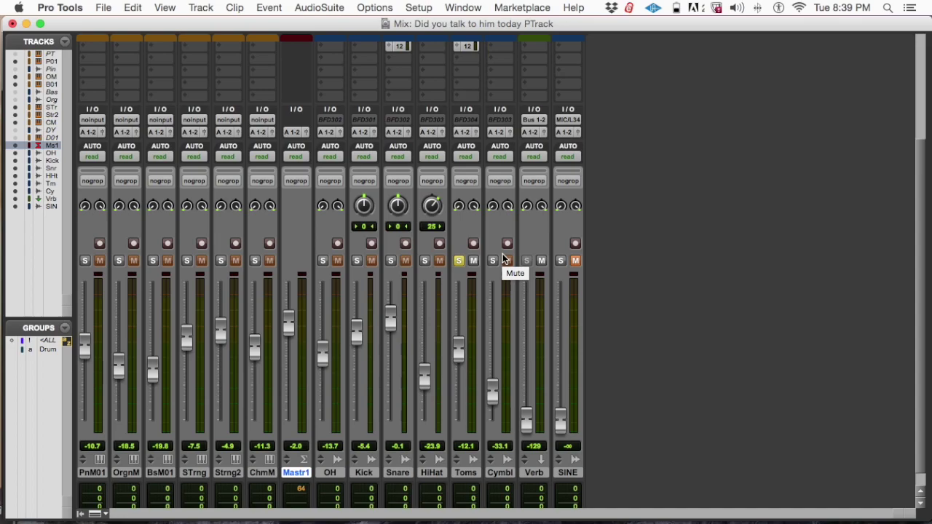
scroll(511, 256, up, 3)
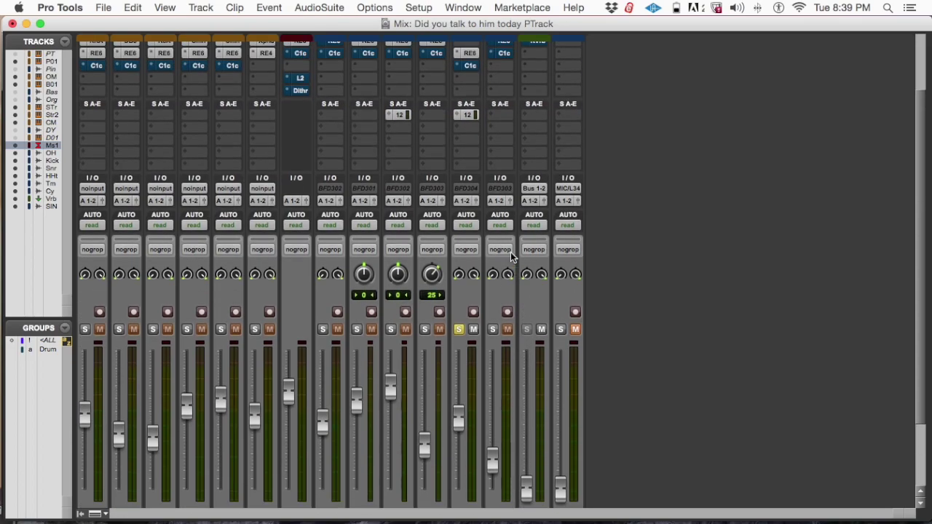
scroll(514, 249, up, 3)
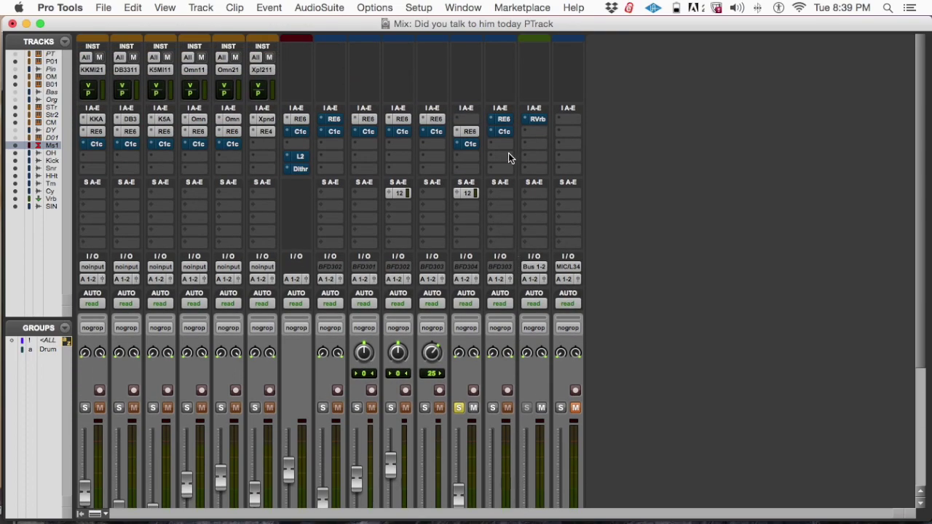
scroll(475, 412, down, 2)
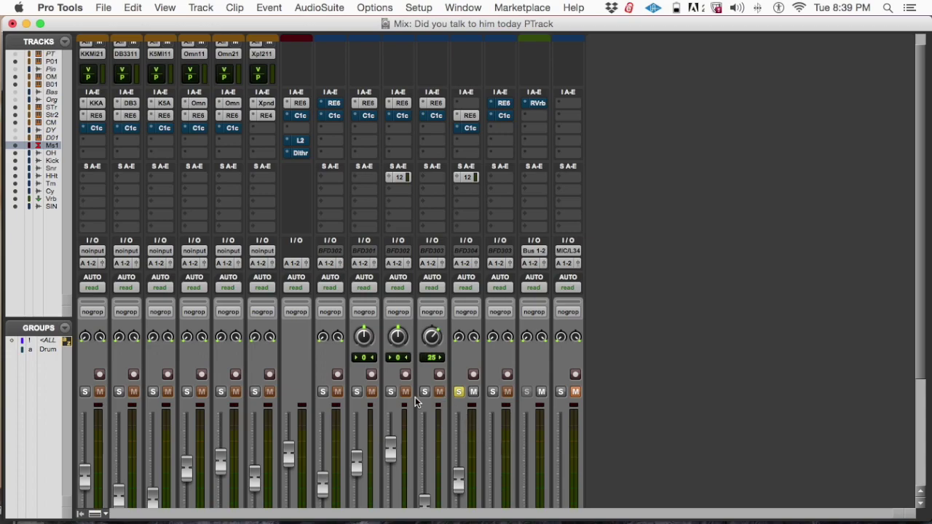
scroll(416, 402, down, 5)
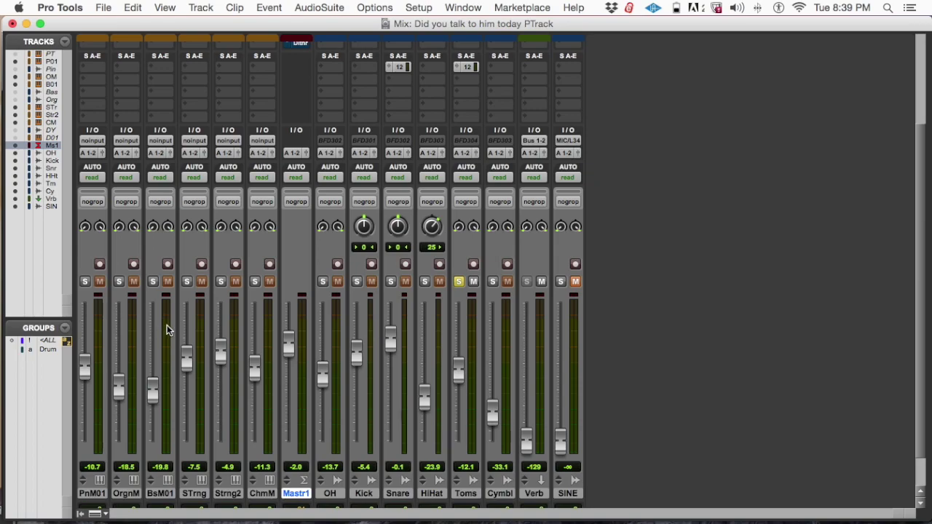
click(153, 282)
- Return to the Edit window and place the playback cursor at 46|2|720 on the Toms track, just before its hits
key(super+equal)
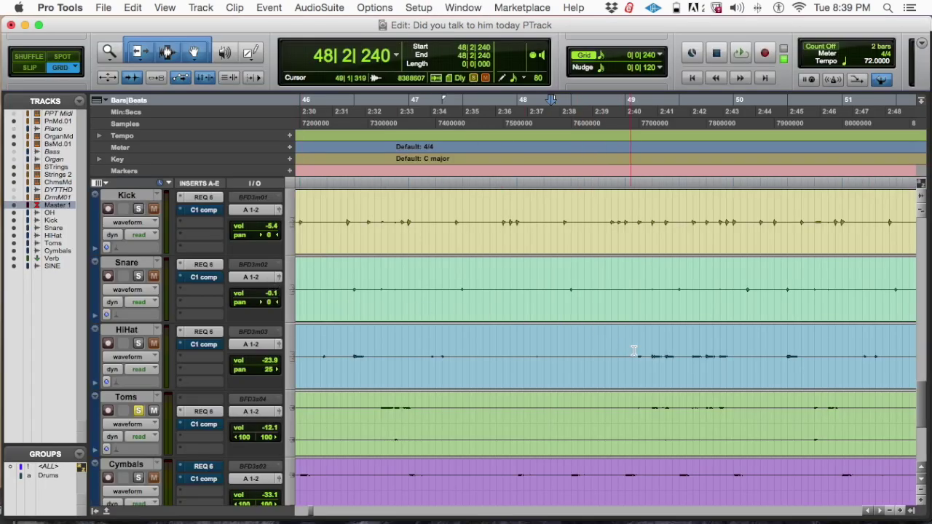
key(super+bracketleft)
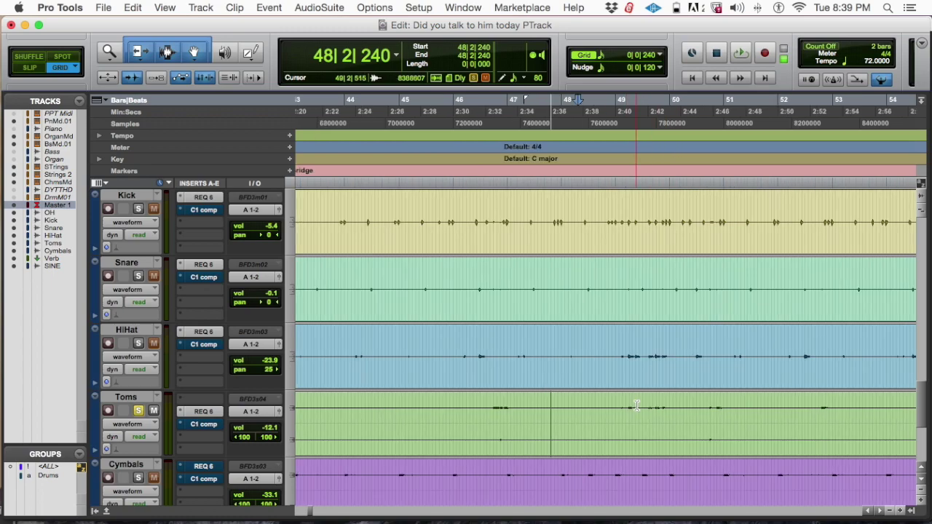
click(468, 405)
click(471, 402)
click(474, 399)
scroll(473, 399, down, 2)
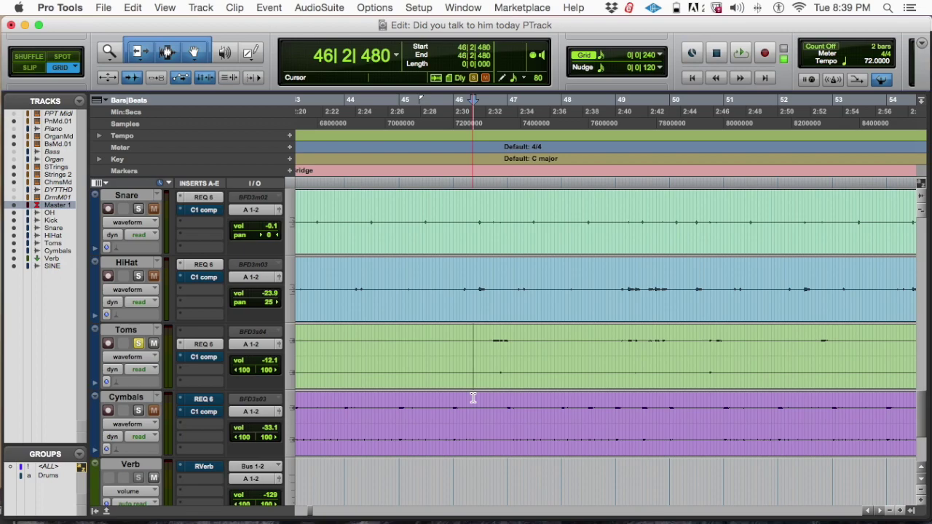
click(478, 330)
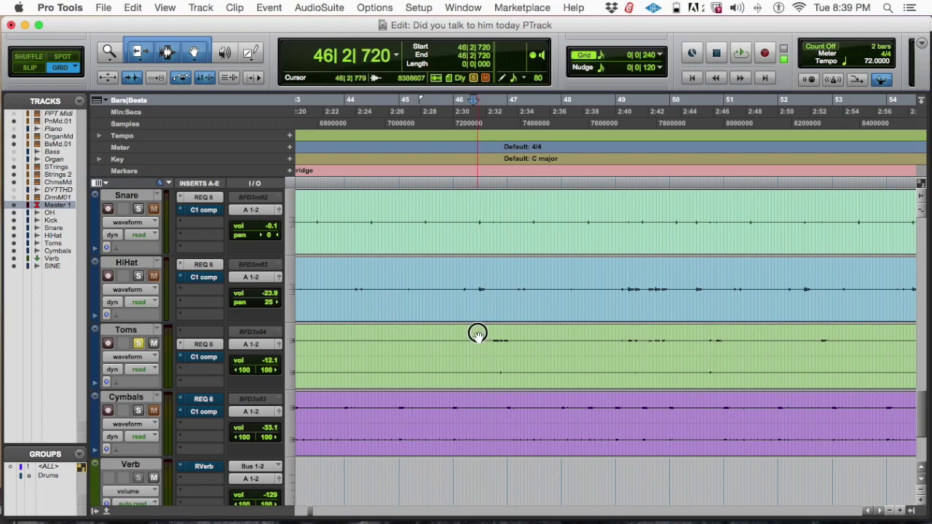
scroll(479, 334, right, 5)
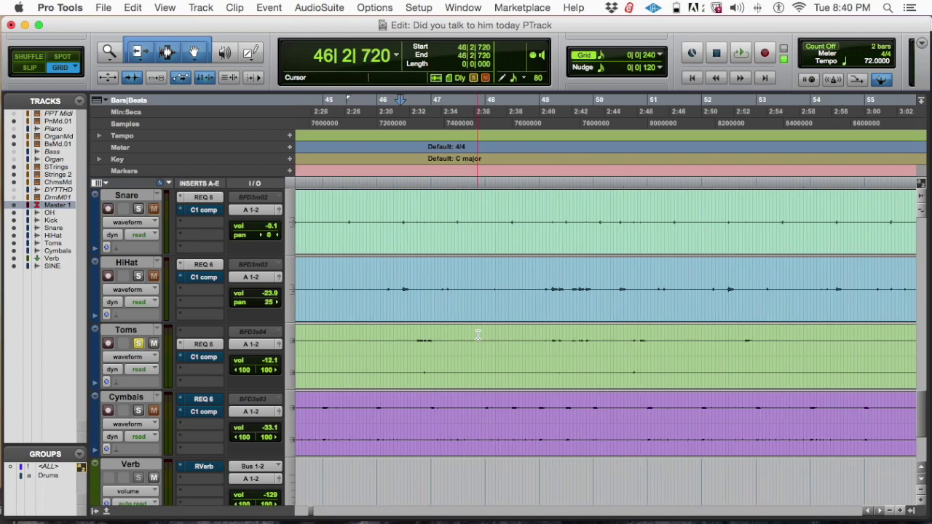
scroll(478, 334, left, 4)
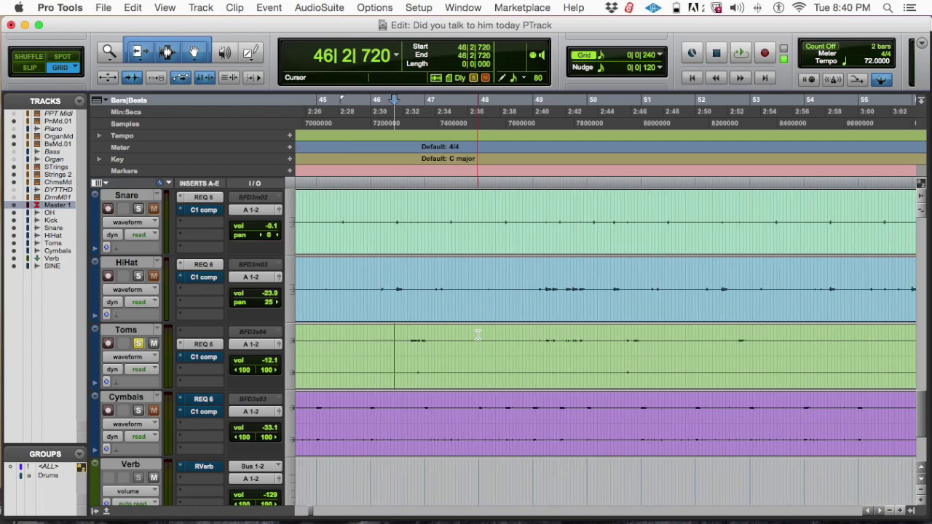
- Play the Toms track from 46|2|000 and again from 46|3|720, stopping playback after each pass
scroll(477, 334, up, 3)
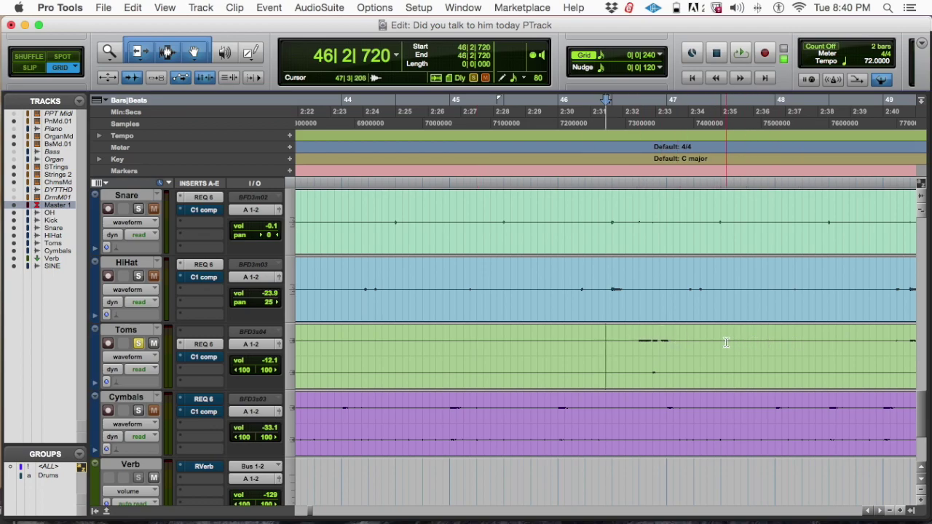
click(583, 340)
key(space)
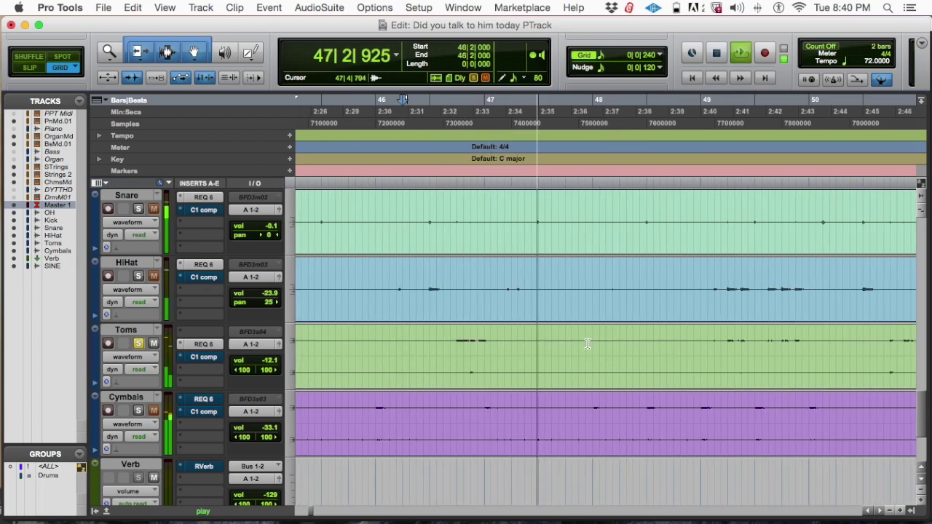
key(space)
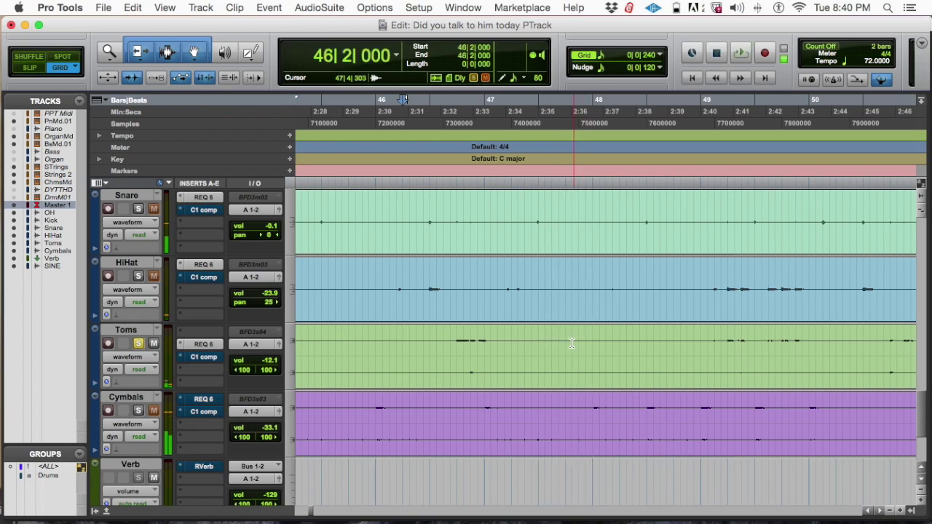
click(452, 342)
key(space)
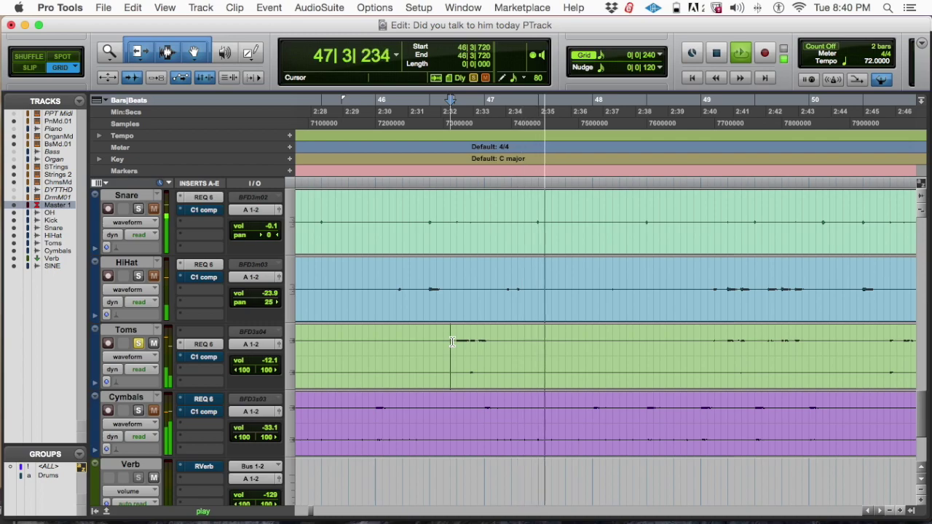
key(space)
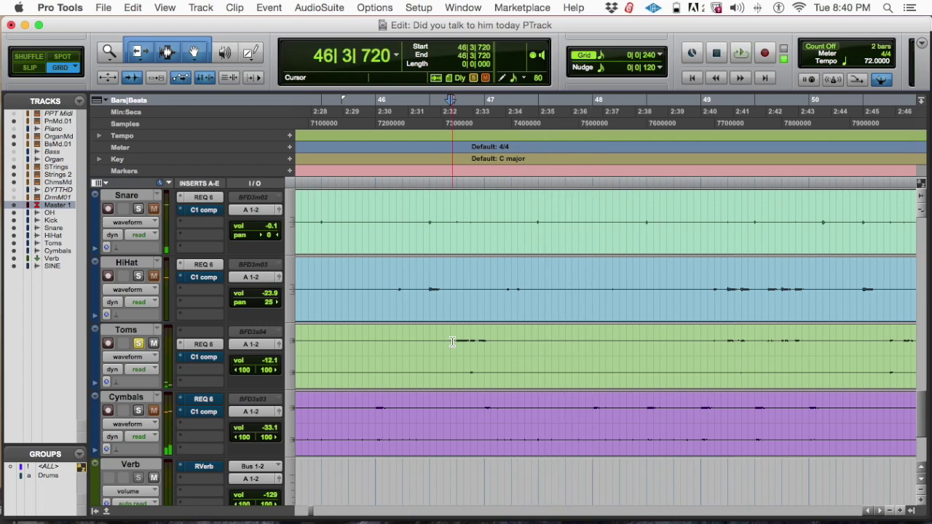
- In the Mix window, add the multichannel C1 gate (stereo) to the empty first insert slot of the Toms channel
key(super+equal)
scroll(488, 241, up, 5)
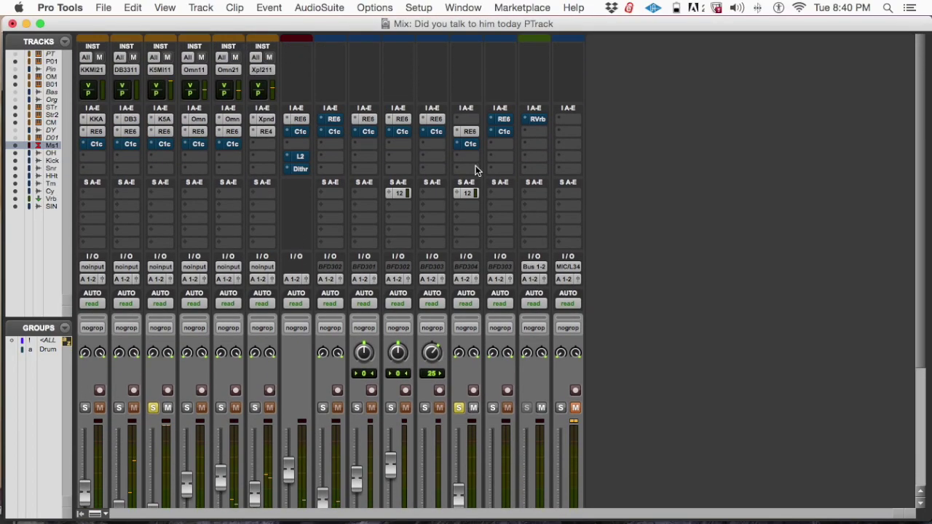
click(463, 118)
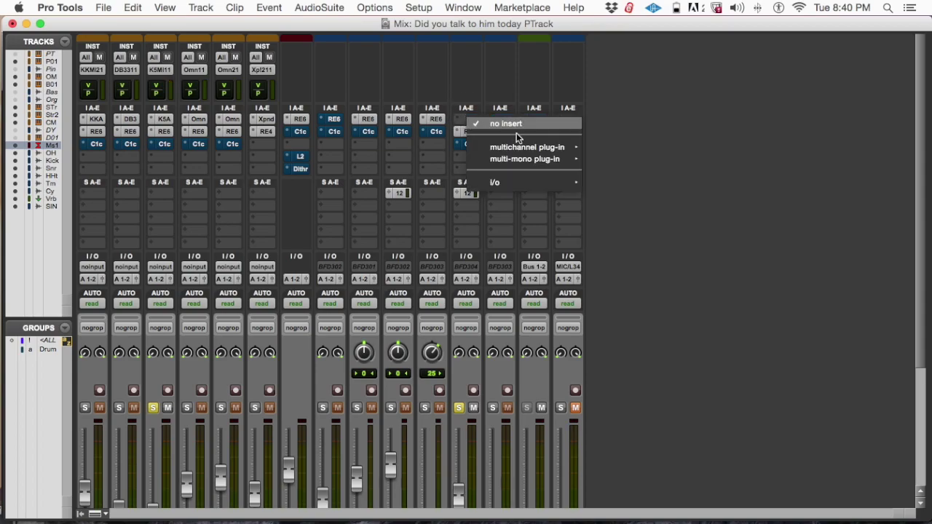
mouse_move(519, 149)
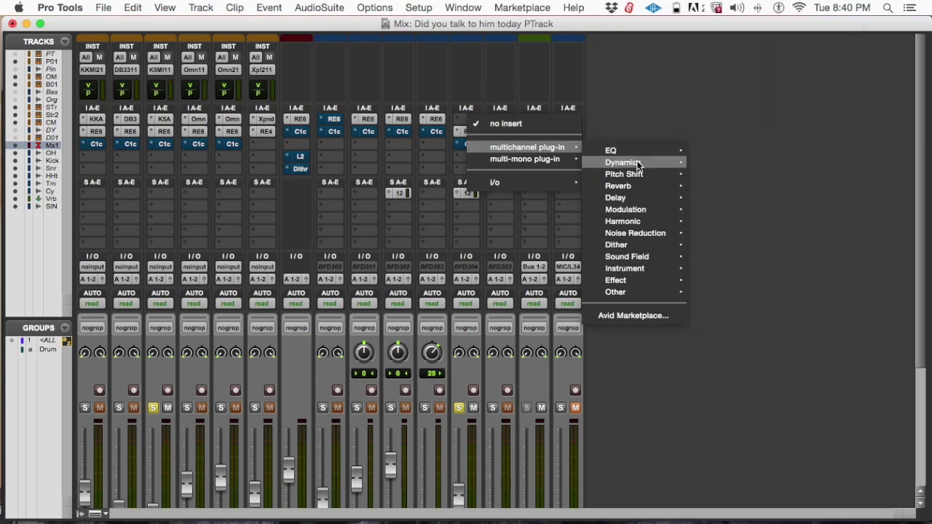
mouse_move(638, 166)
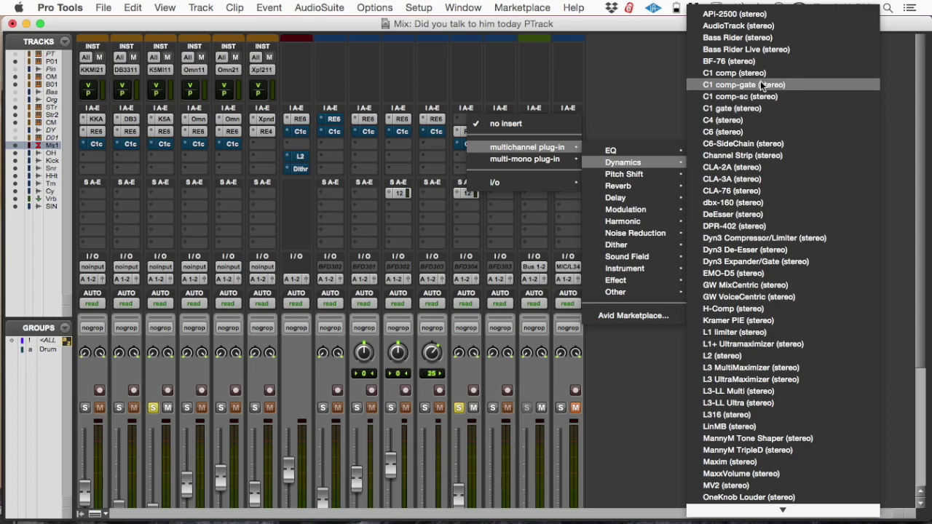
click(750, 107)
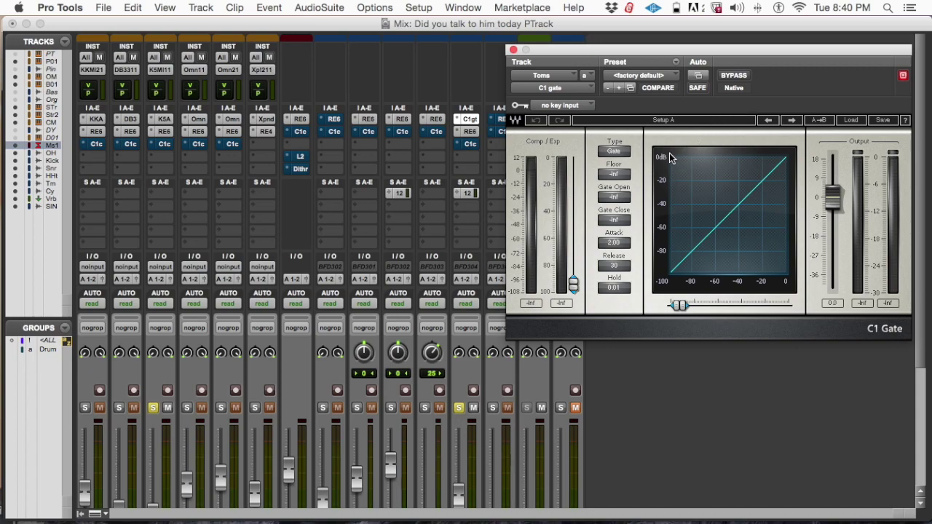
- Return to the Edit window, move the C1 gate window aside, and select the Toms passage from 46|3|000 to 48|2|480
key(super+equal)
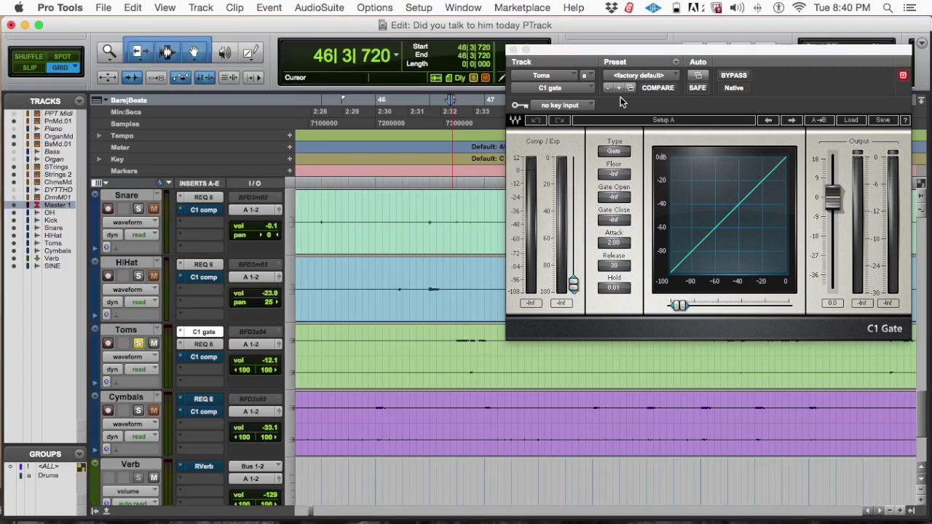
drag(593, 52, 829, 79)
click(445, 379)
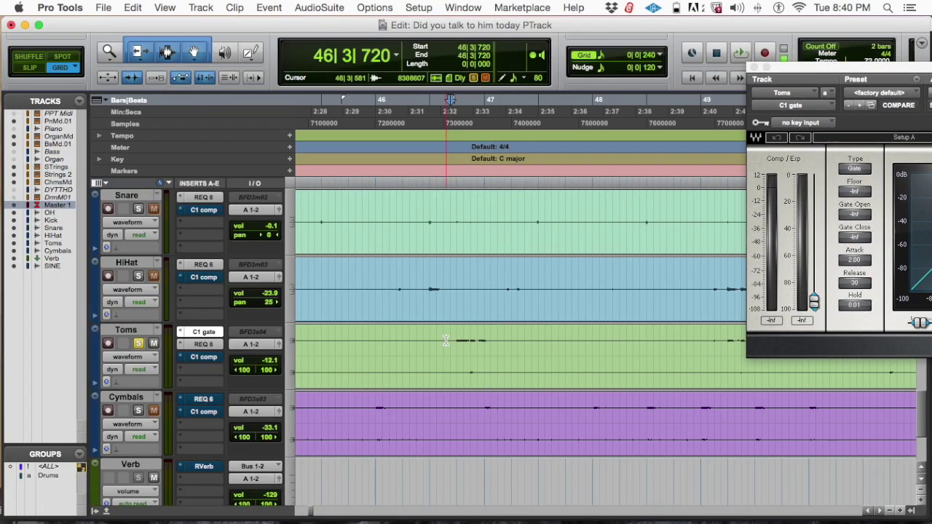
drag(457, 339, 634, 332)
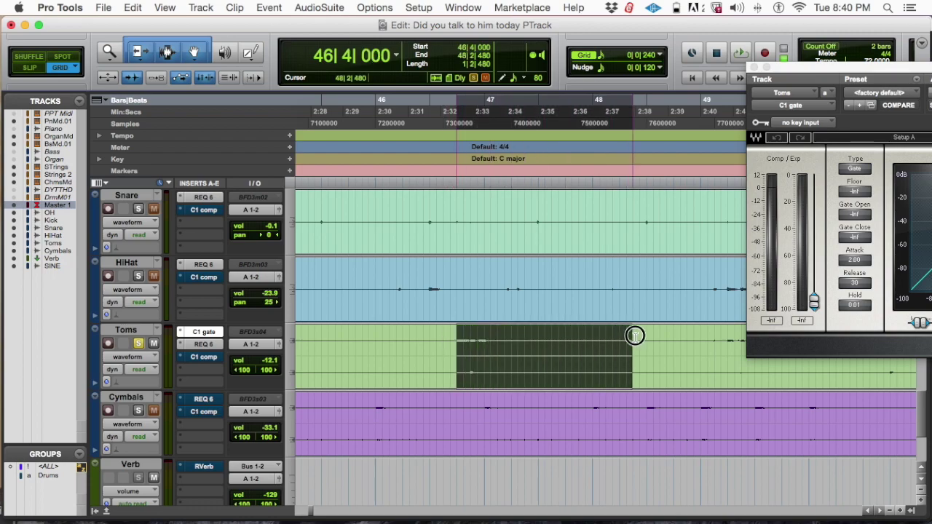
click(636, 333)
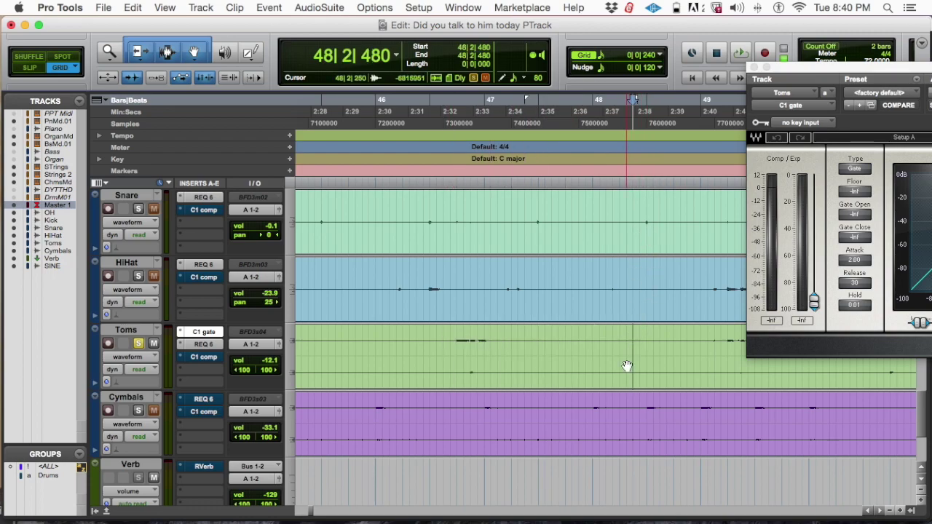
click(628, 339)
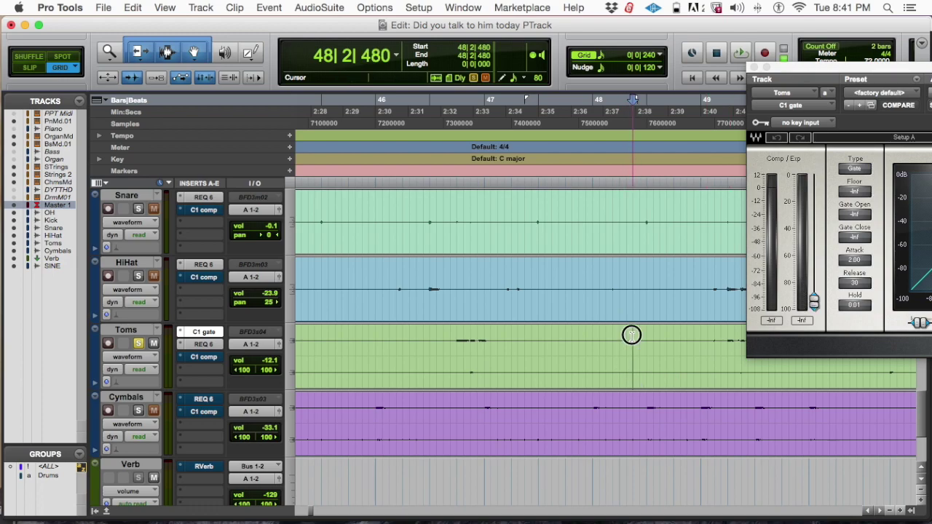
drag(622, 332, 428, 335)
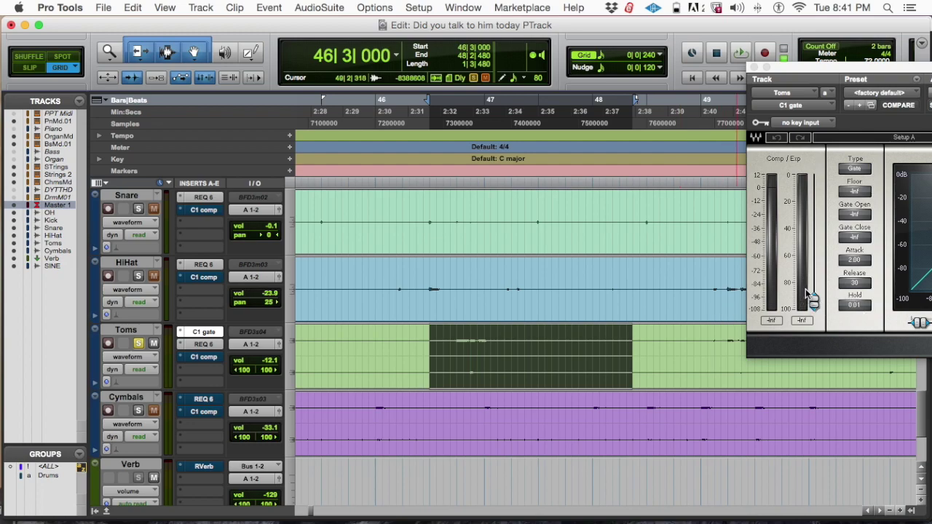
- Play the selected Toms passage while watching the C1 gate meters, stop, and move the gate window off the tracks
key(space)
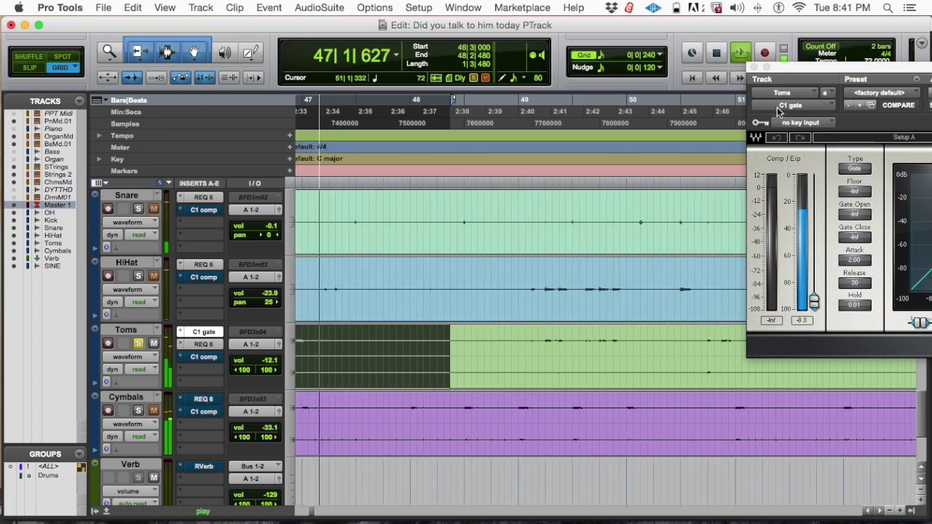
drag(799, 69, 599, 80)
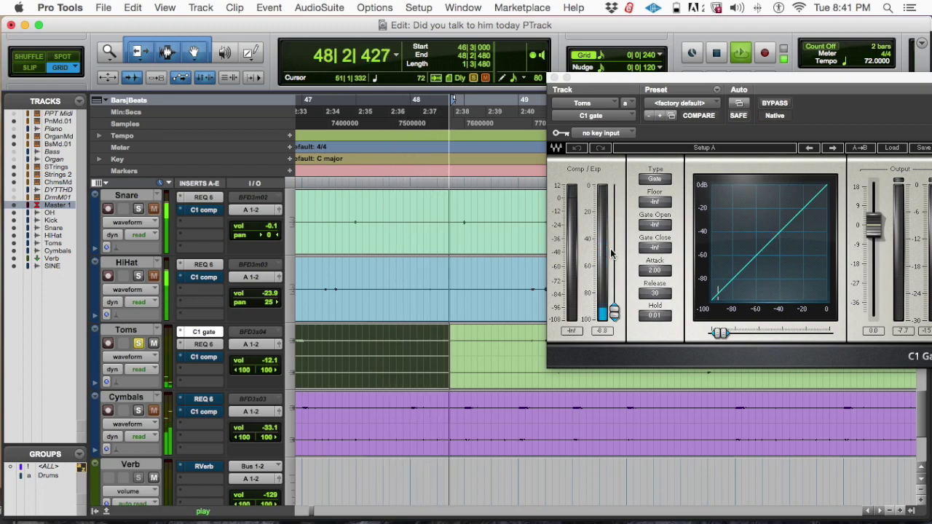
key(space)
drag(639, 84, 795, 85)
scroll(614, 324, right, 3)
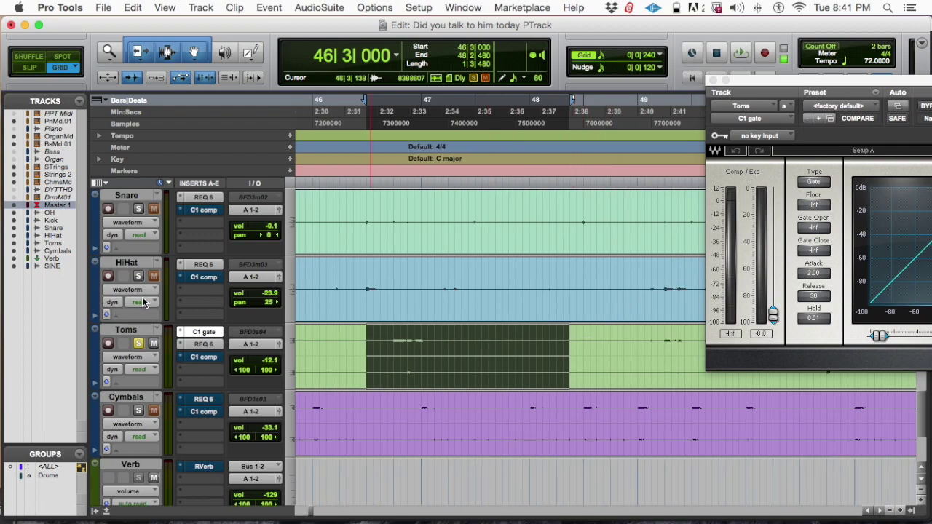
- Check the Mix window, return to the Edit window, then play the Toms track from 46|2|000 and stop
key(super+equal)
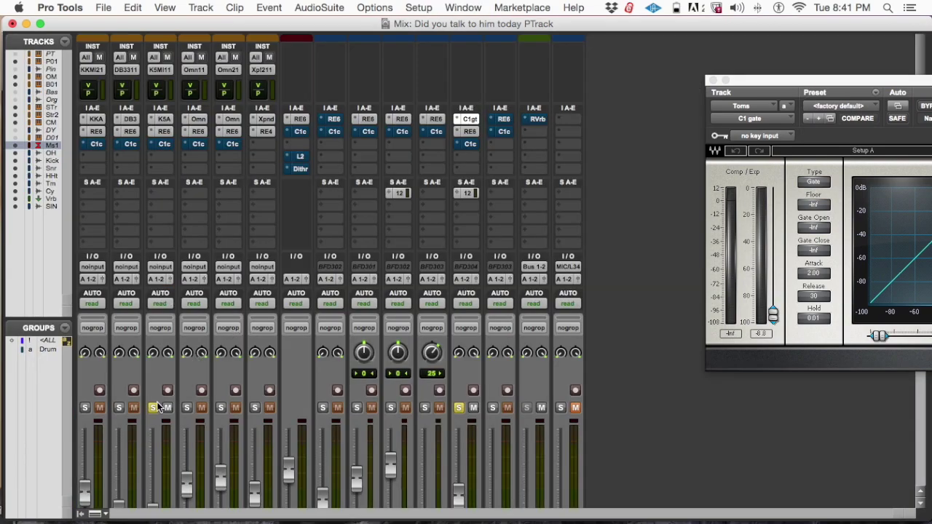
key(super+equal)
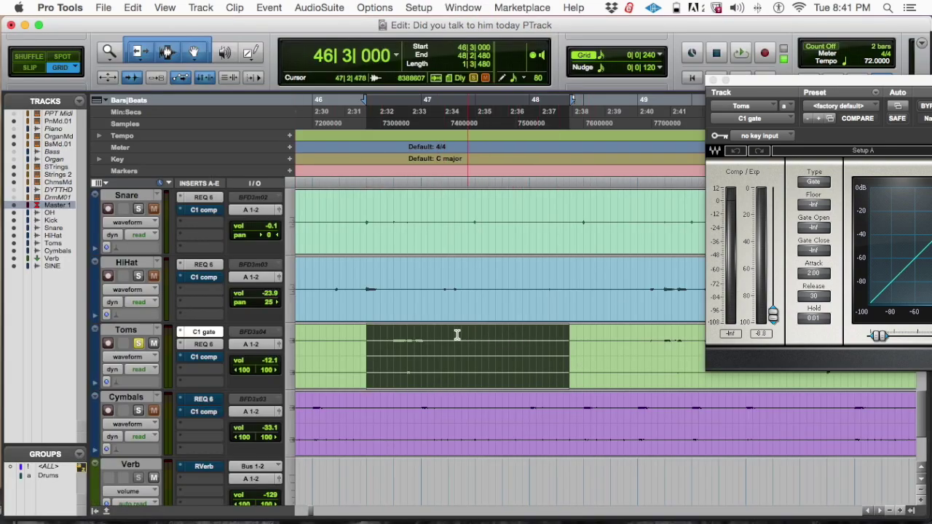
click(366, 342)
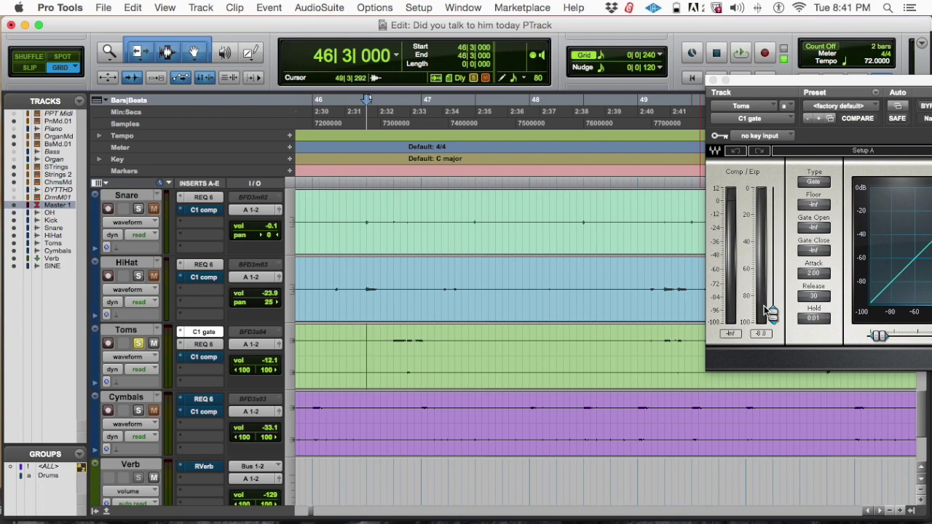
click(340, 349)
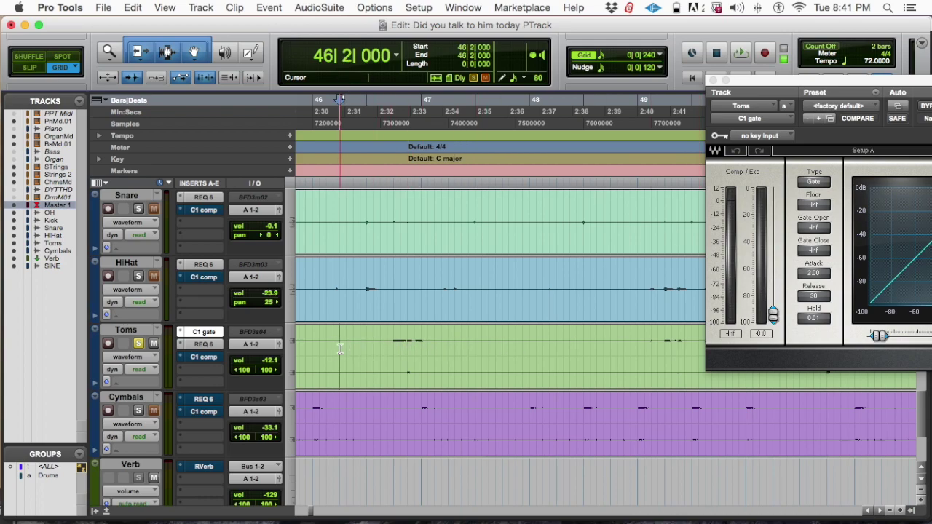
key(space)
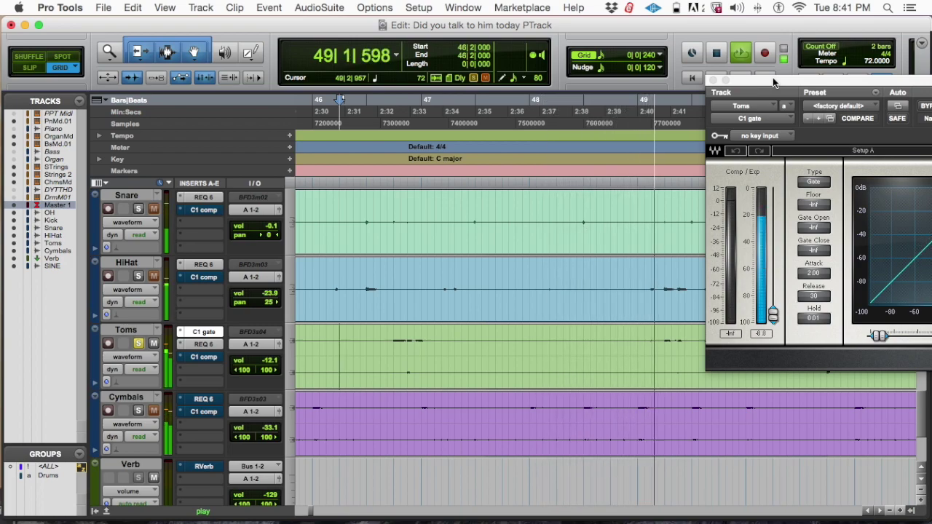
key(space)
- Place the playback cursor at 49|1|240 on the Toms track and reposition the C1 gate window to show its threshold controls
click(653, 330)
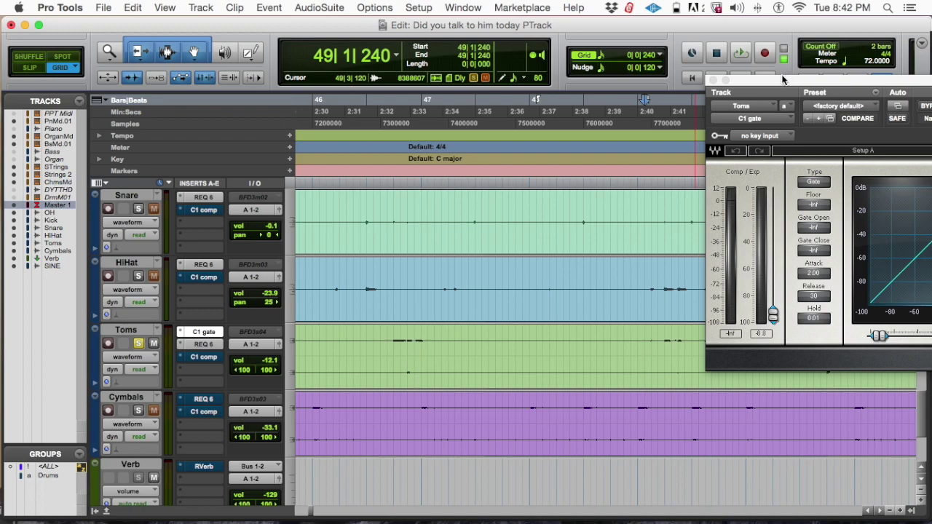
drag(783, 79, 728, 79)
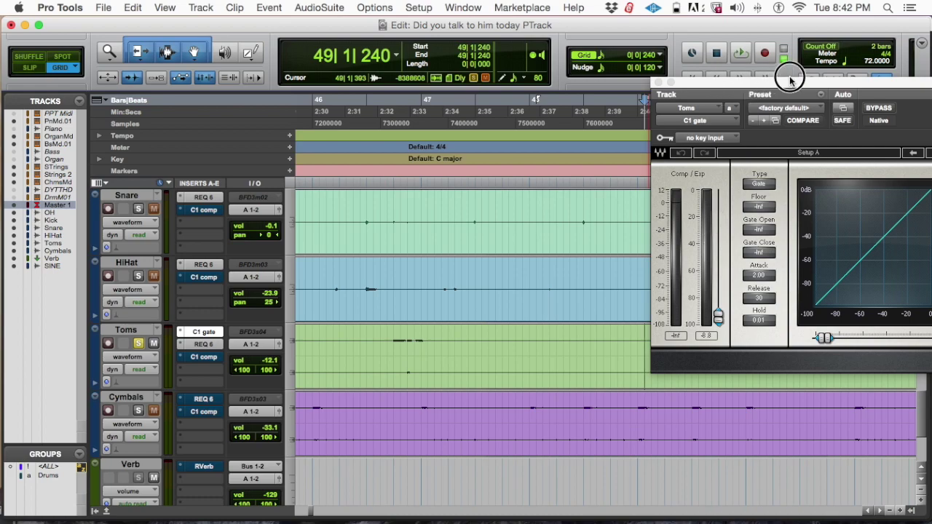
drag(753, 82, 842, 81)
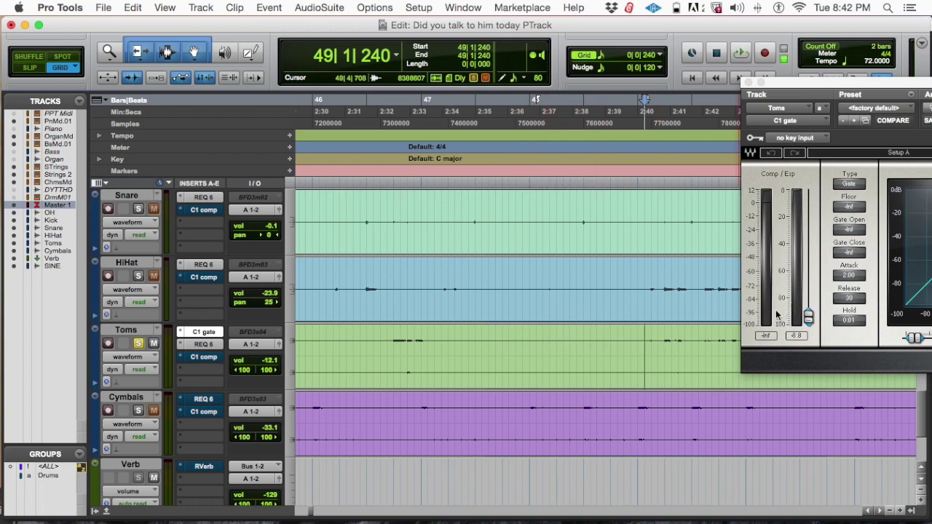
drag(813, 92, 713, 79)
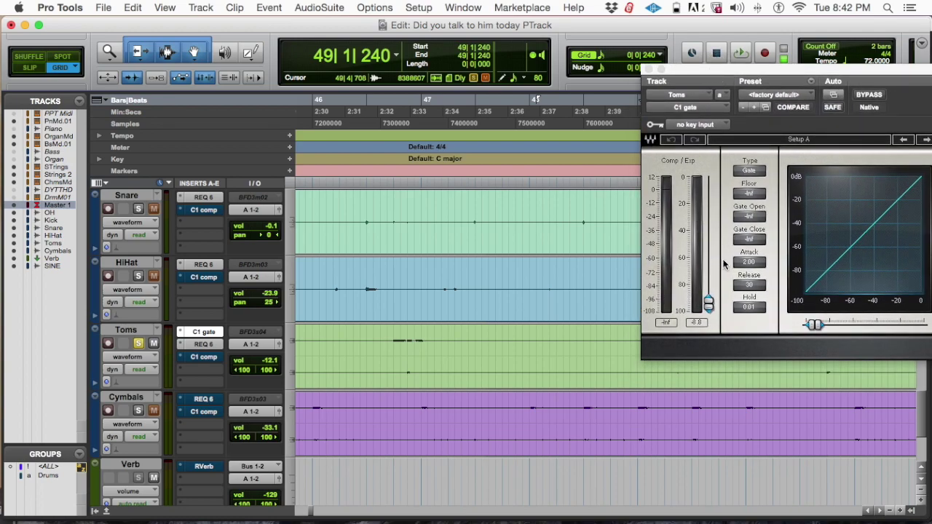
- Play the tom hits from 46|2|000 with the C1 gate open, move its window aside, and stop playback
click(367, 348)
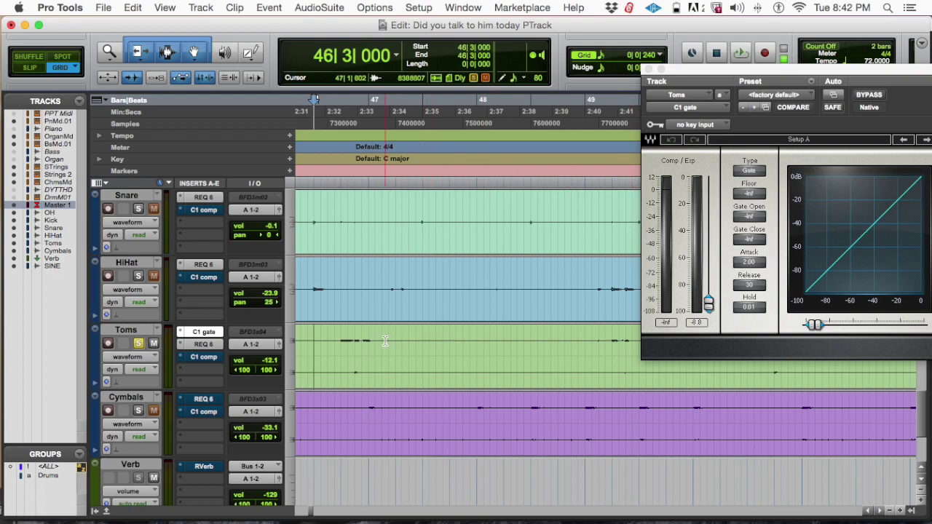
scroll(385, 340, left, 3)
click(420, 337)
key(space)
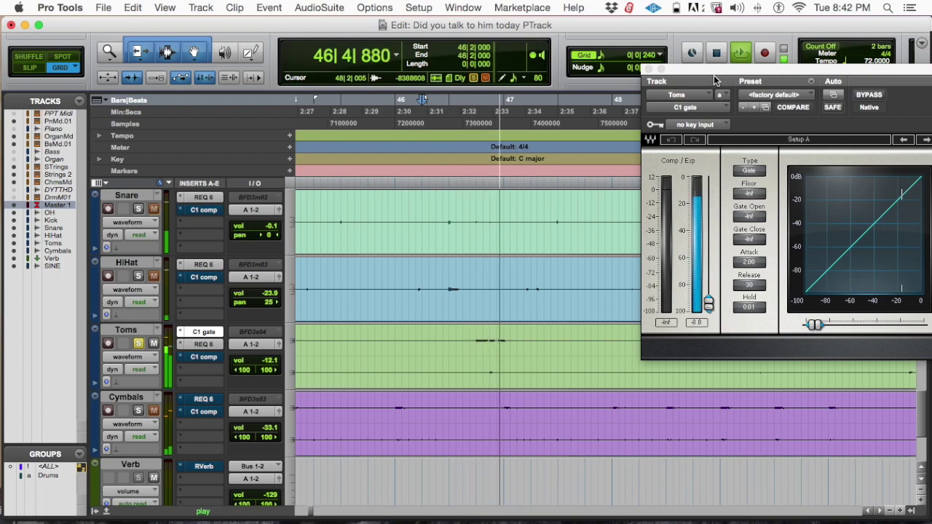
click(715, 79)
drag(714, 78, 839, 75)
click(716, 53)
- Place the playback cursor at 46|2|720 on the Toms track and bring more of the C1 gate window into view
click(471, 349)
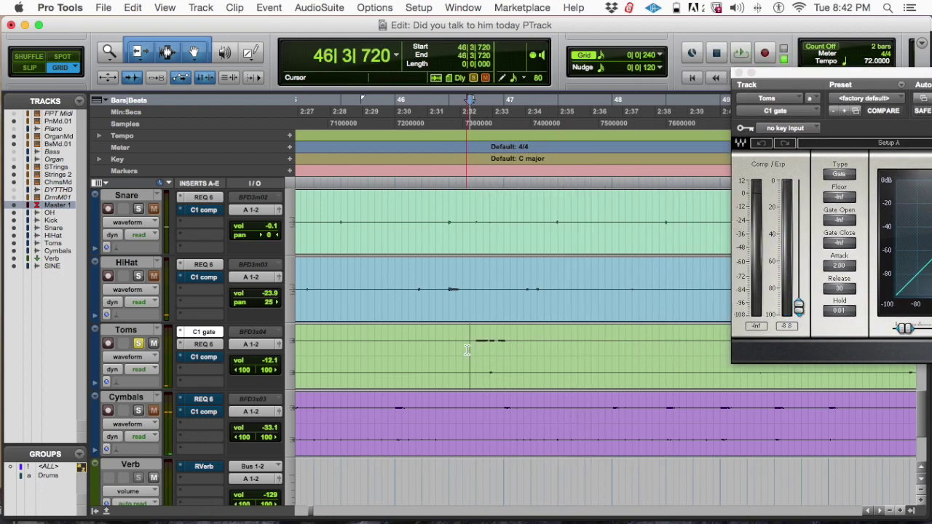
scroll(470, 349, right, 3)
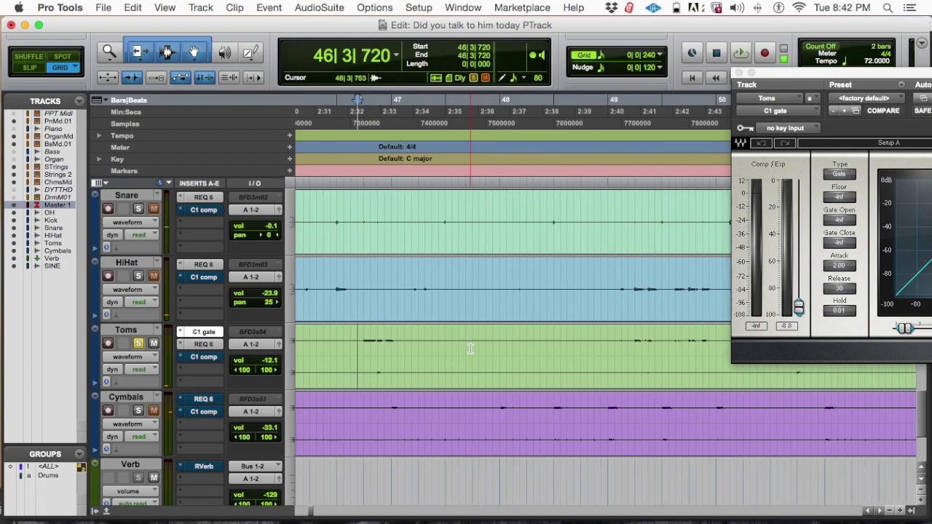
click(393, 343)
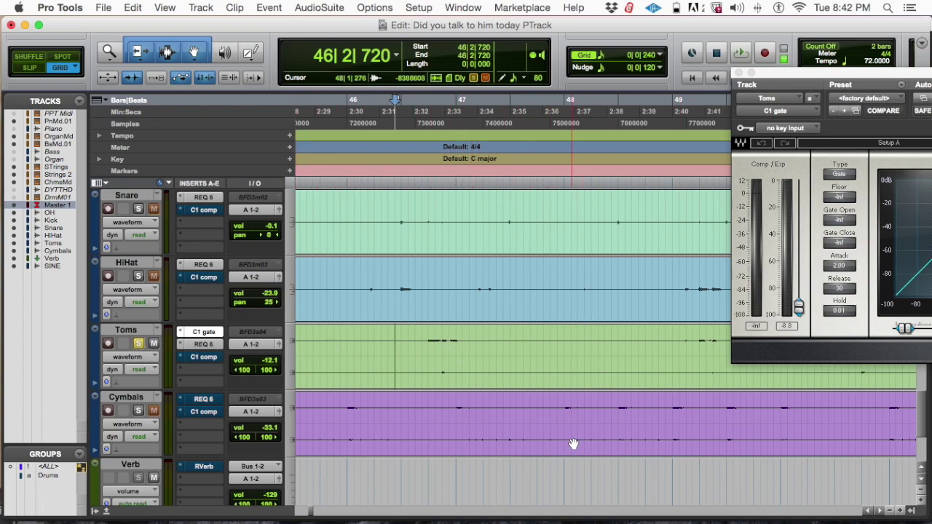
drag(793, 73, 709, 73)
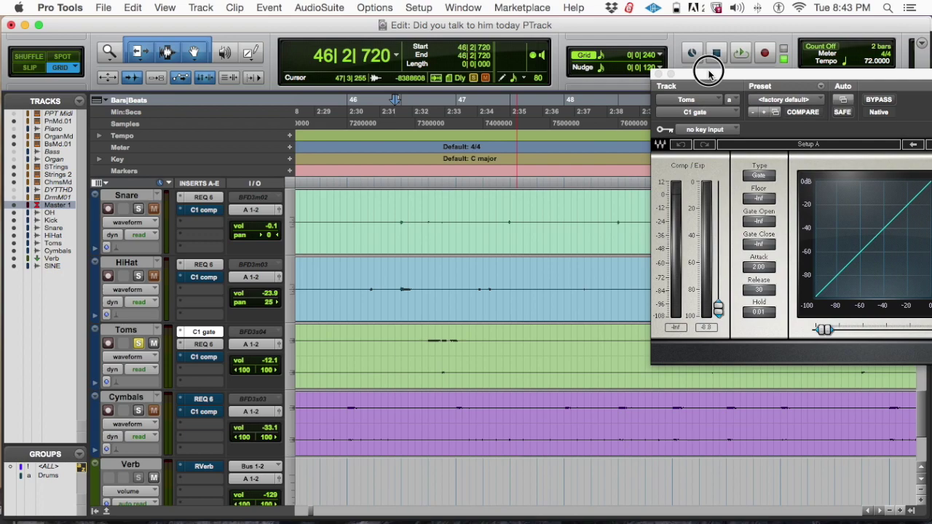
- Play the Toms track from 46|2|480, shift the C1 gate window off the waveforms, and stop
click(388, 340)
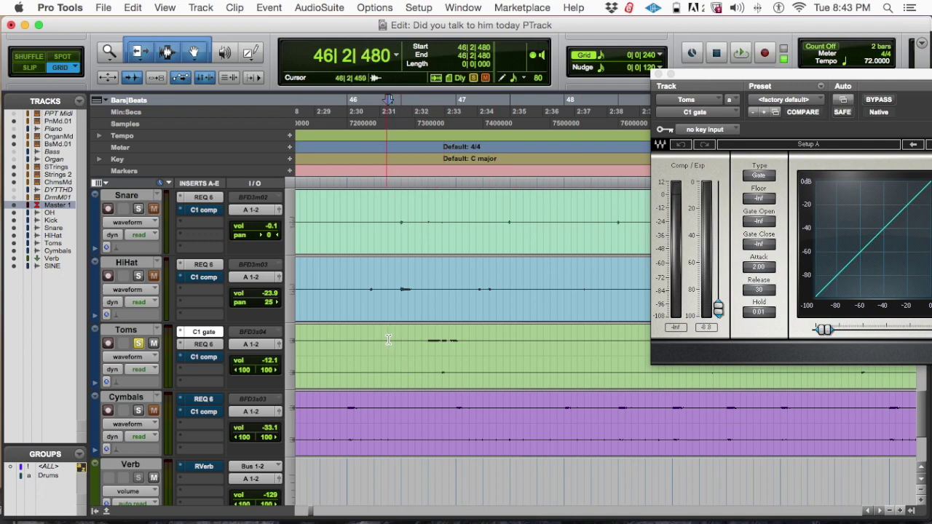
key(space)
drag(721, 72, 763, 74)
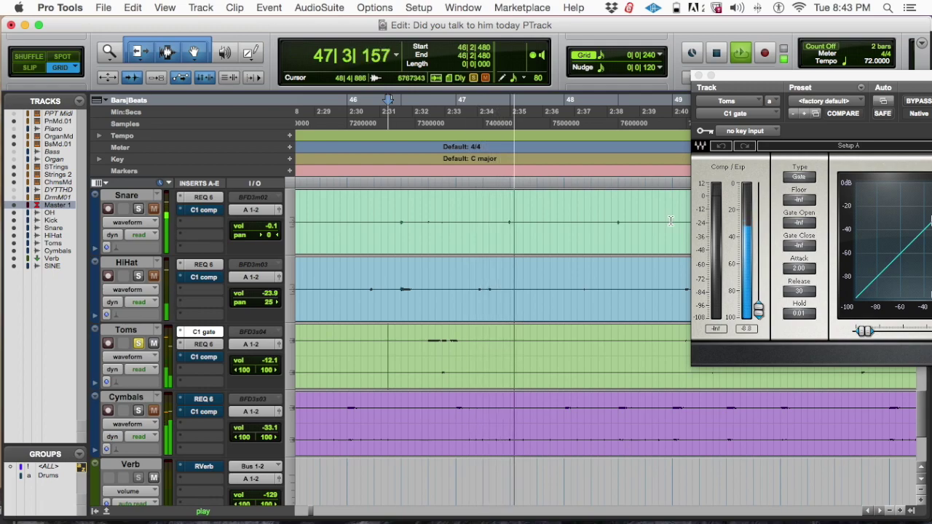
key(space)
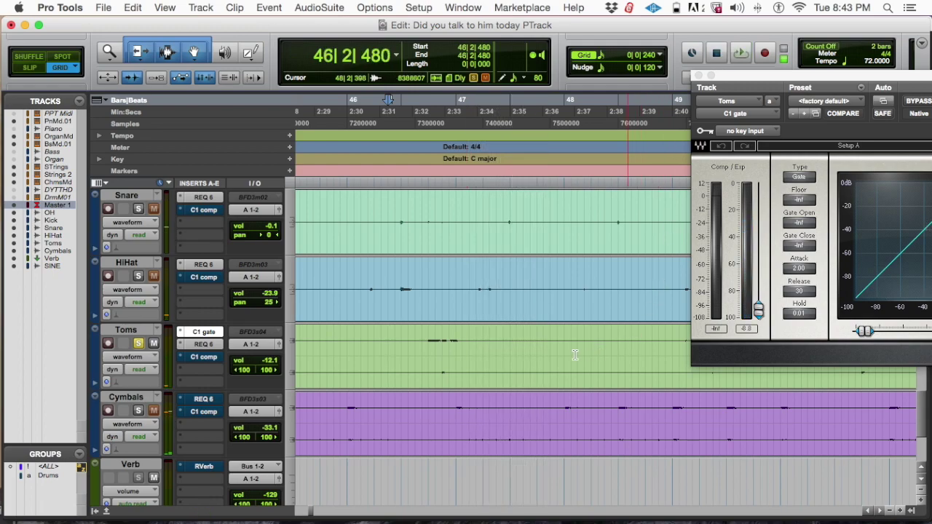
- Audition the toms from 46|3|480 and add a marker at 47|4|000 with the default settings
click(415, 342)
key(space)
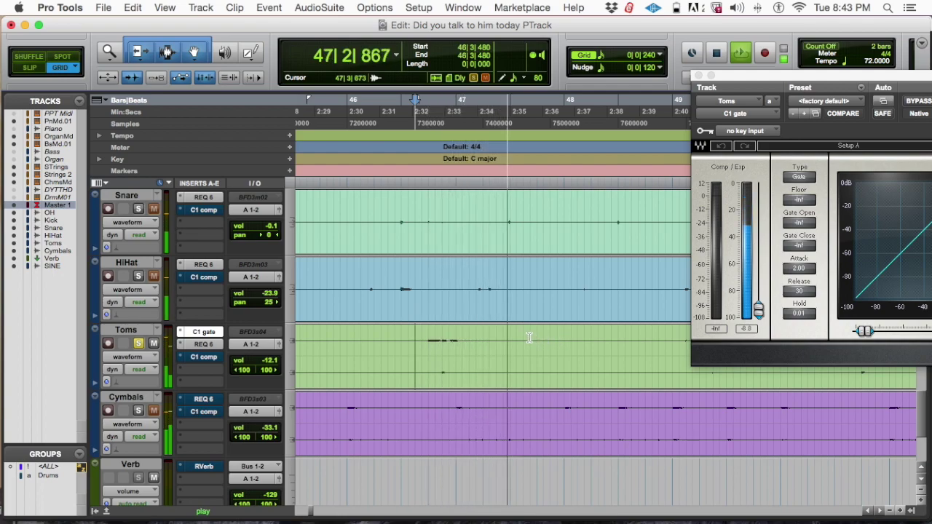
click(536, 337)
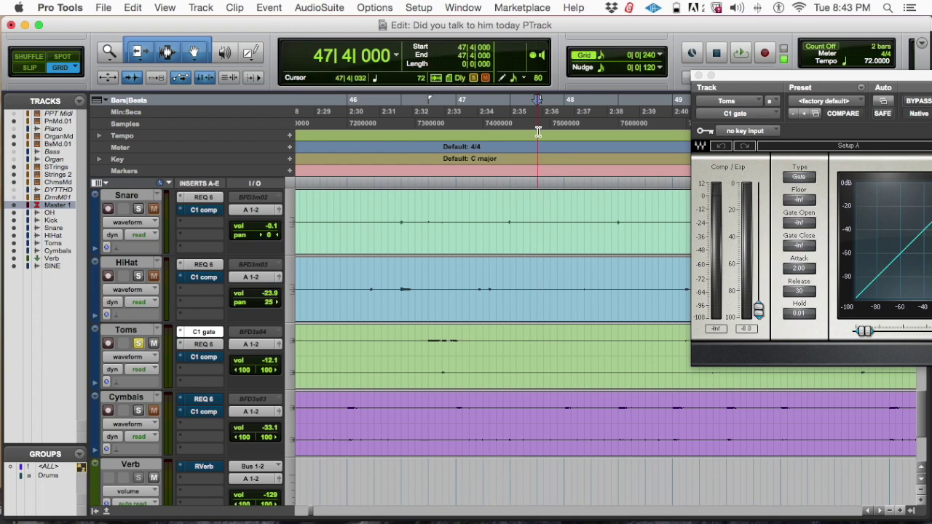
key(KP_Enter)
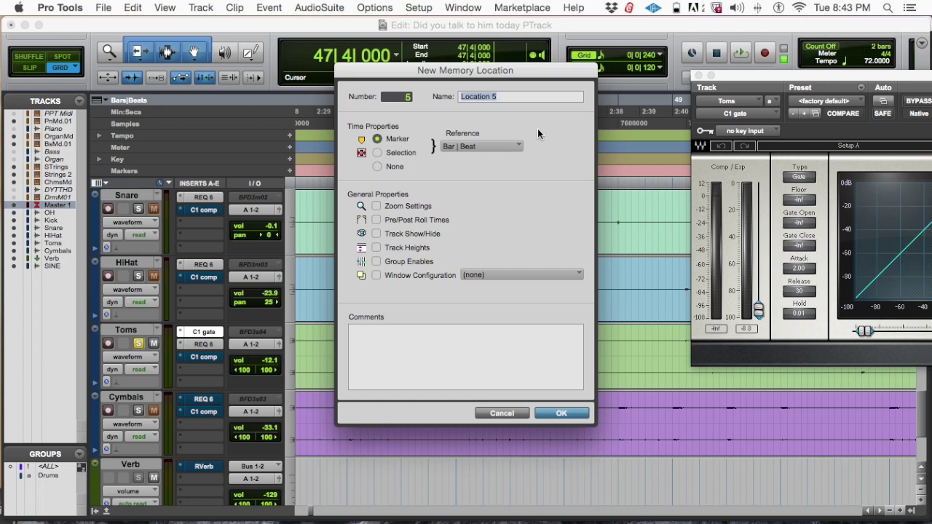
key(Return)
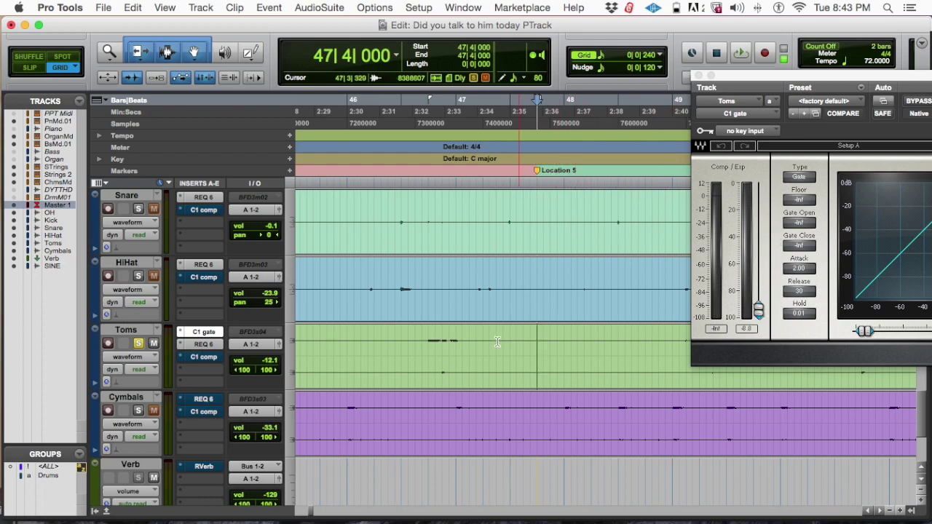
- Audition the toms from 46|3|000 and set the C1 gate's Gate Open to -38.7 and Gate Close to -57.6
click(401, 343)
key(space)
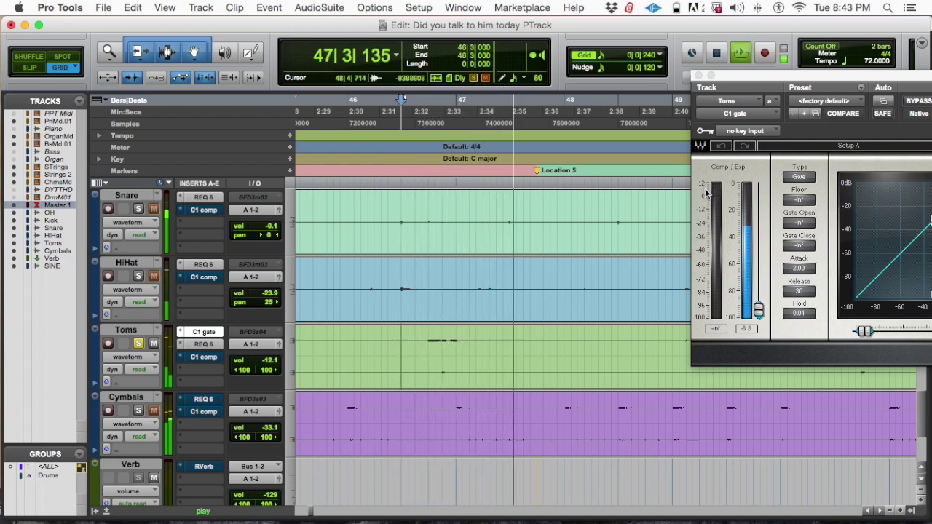
key(space)
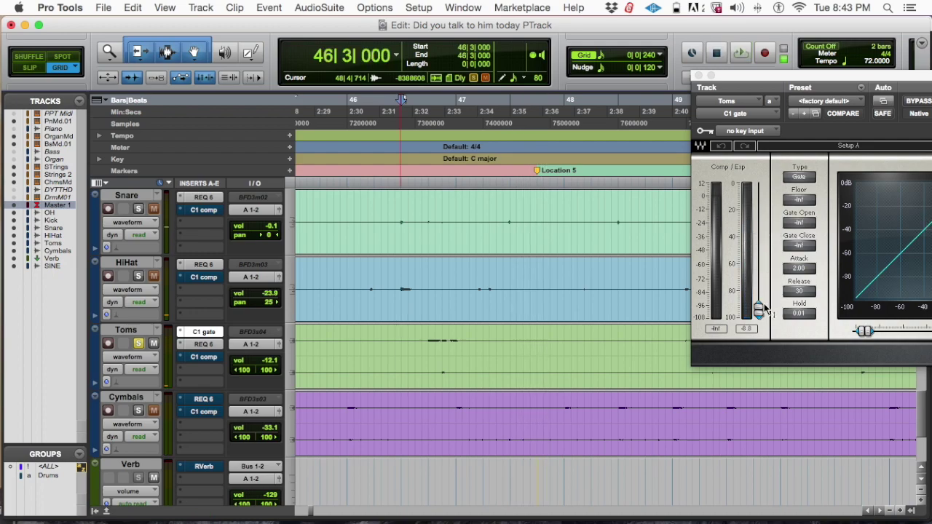
drag(758, 311, 759, 263)
drag(758, 231, 758, 235)
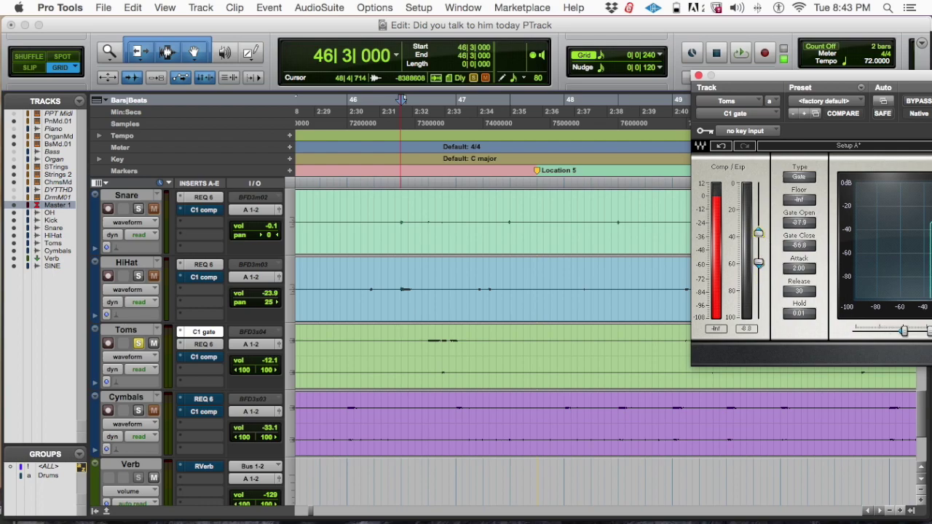
drag(788, 82, 526, 81)
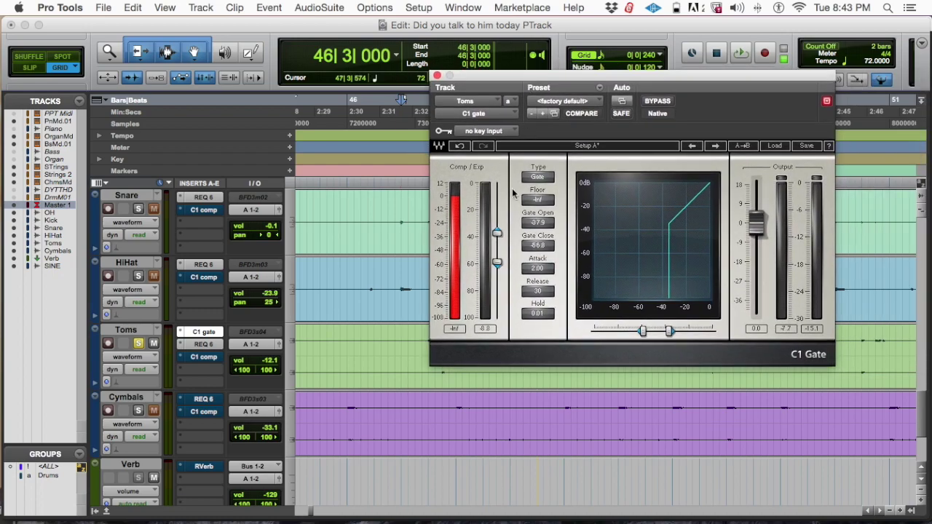
drag(504, 232, 497, 233)
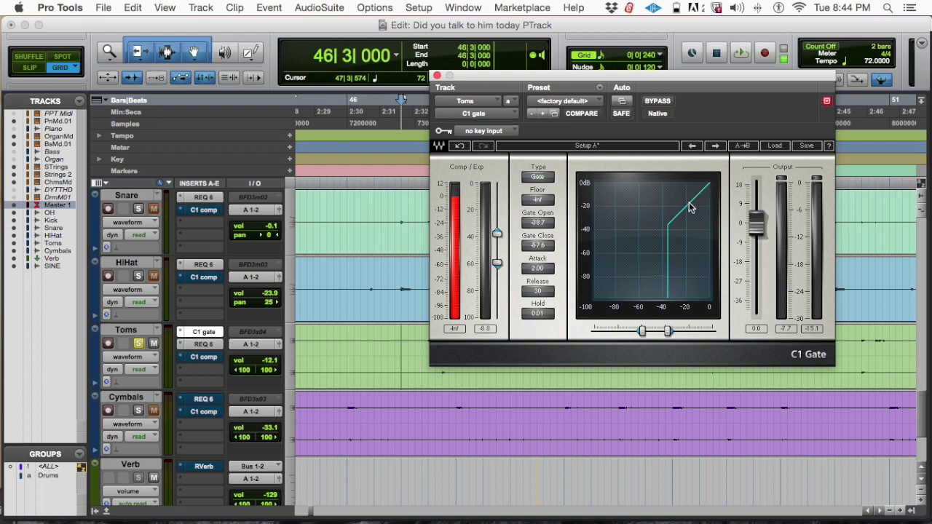
- Replay the soloed toms and refine the gate thresholds to Gate Open -36.7 and Gate Close -49.2
key(space)
key(space)
drag(562, 78, 728, 83)
key(space)
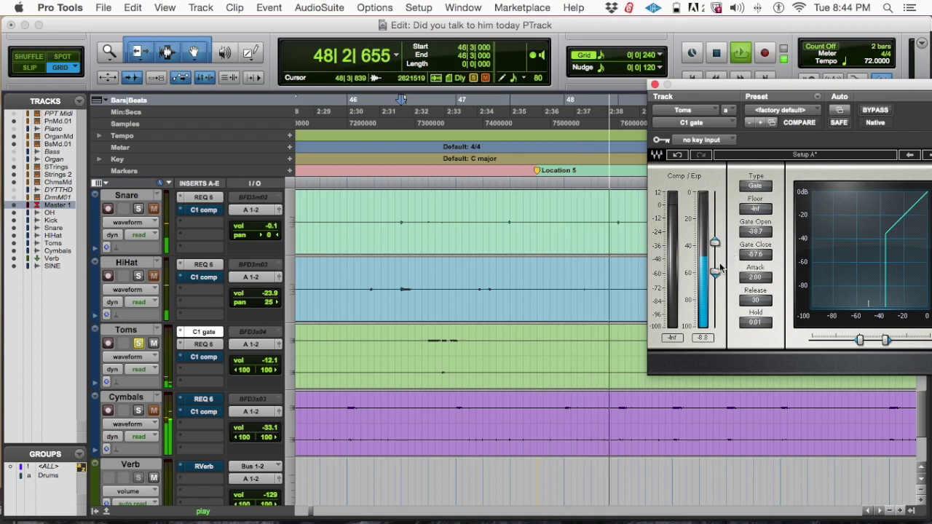
key(space)
mouse_move(715, 271)
mouse_down()
mouse_move(715, 248)
mouse_move(715, 258)
mouse_up()
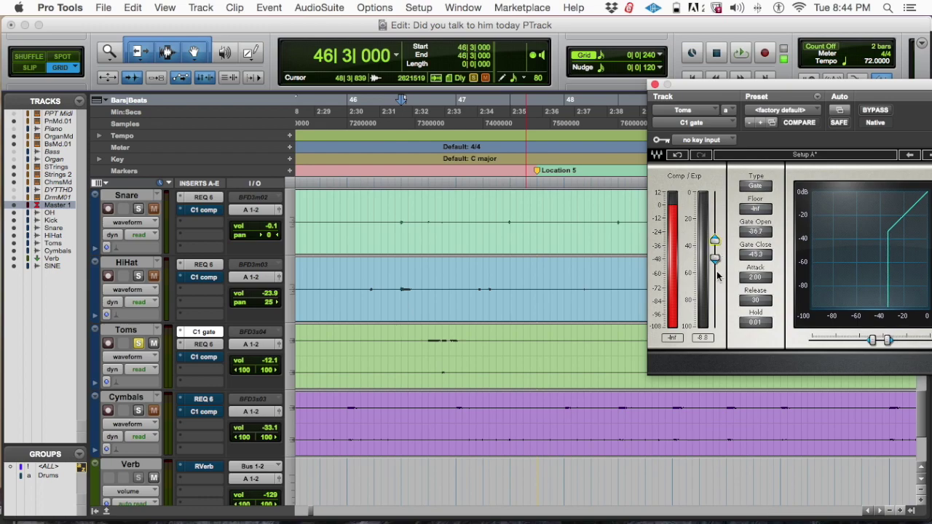
drag(715, 261, 715, 264)
- Set the gate's Floor to -34.5 and audition the gated toms from 46|3|000
drag(830, 87, 666, 91)
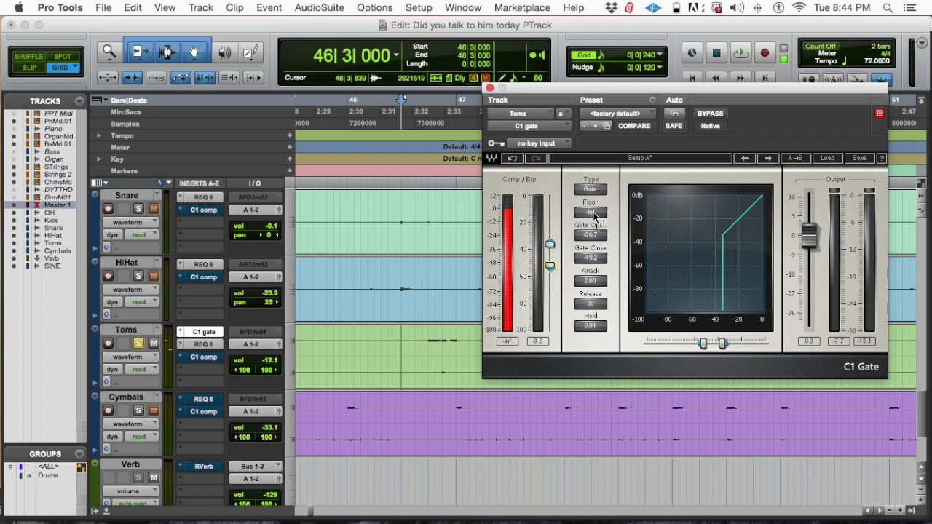
mouse_move(590, 212)
mouse_down()
mouse_move(591, 194)
mouse_move(590, 225)
mouse_move(590, 204)
mouse_move(590, 226)
mouse_move(590, 214)
mouse_up()
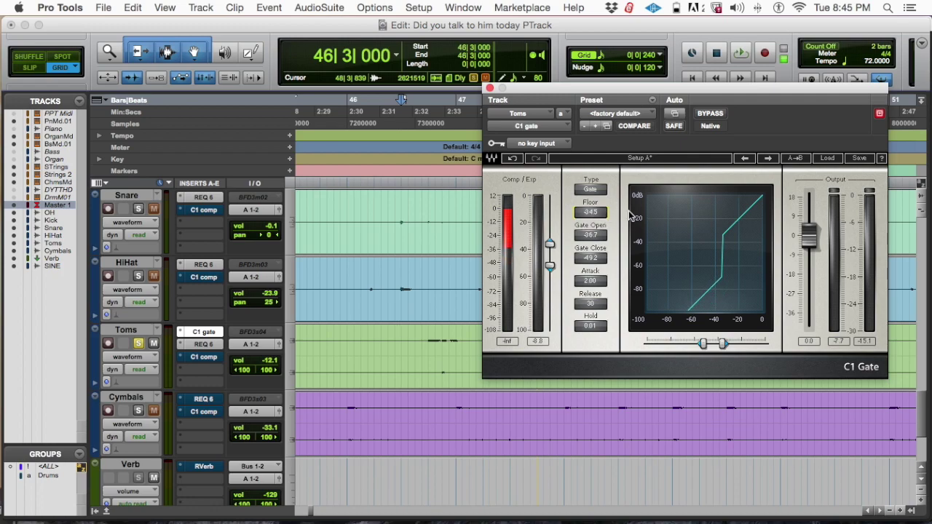
key(space)
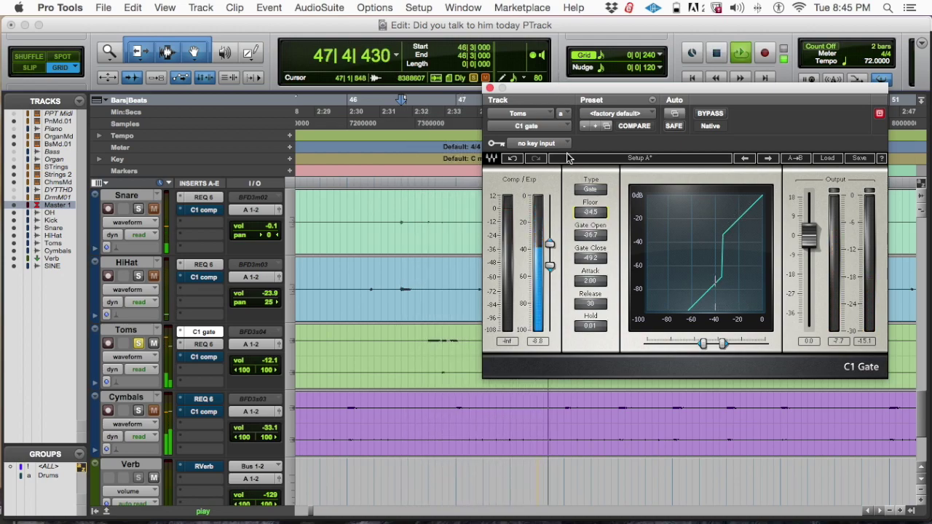
key(space)
key(space)
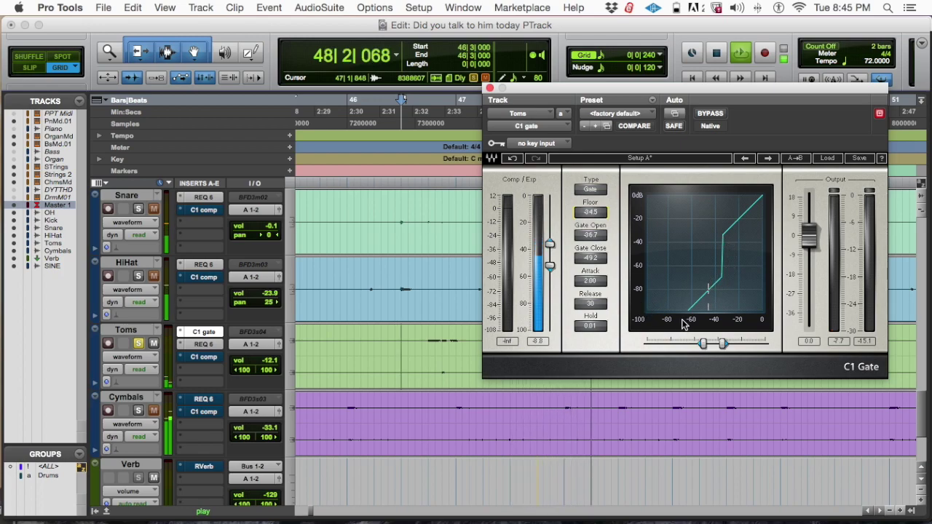
key(space)
key(space)
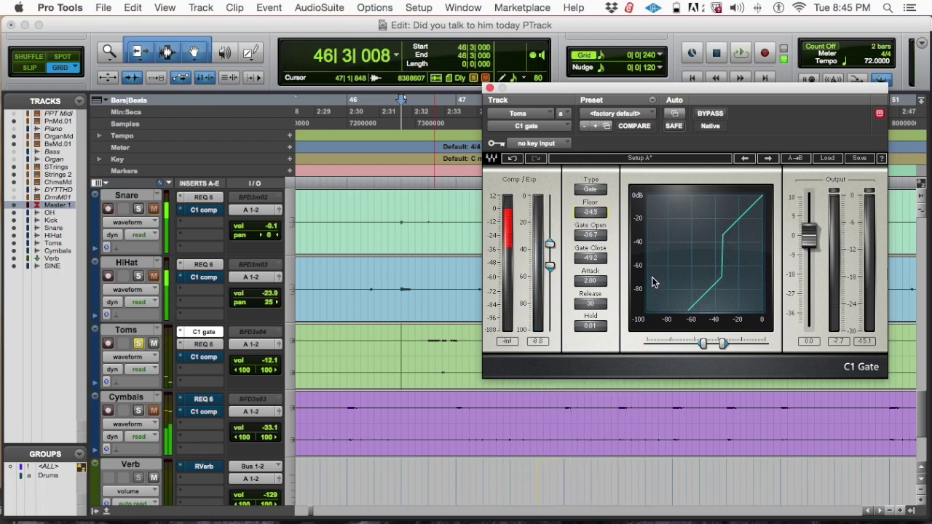
drag(589, 93, 731, 64)
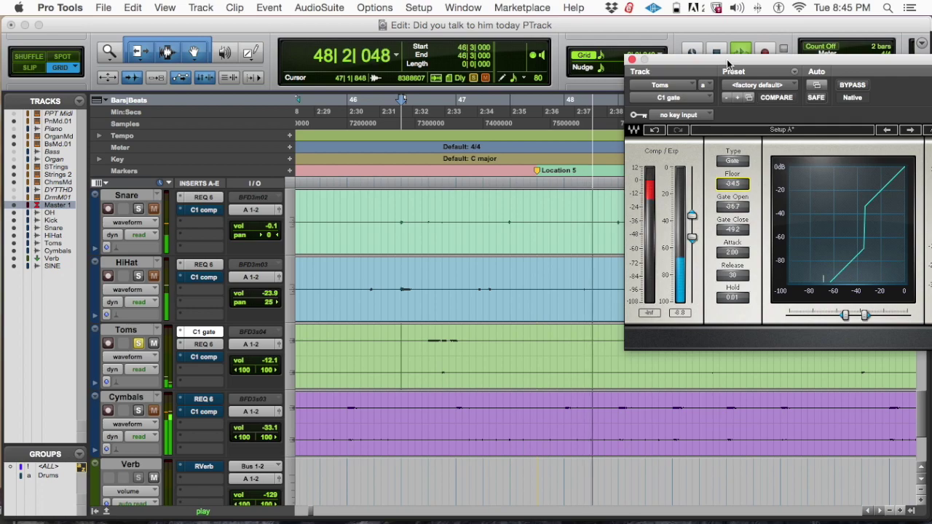
key(space)
- Unsolo the Toms track and play the full mix from 46|1|000
click(138, 344)
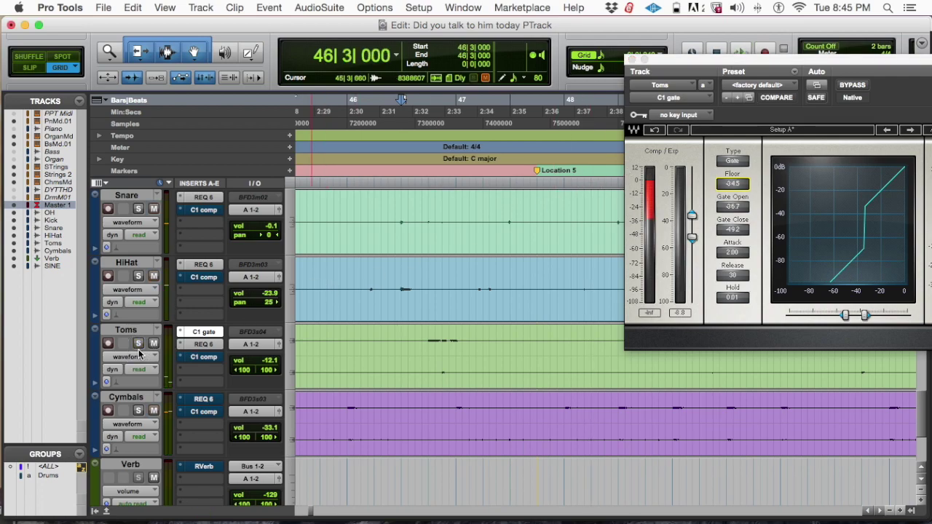
click(348, 117)
key(space)
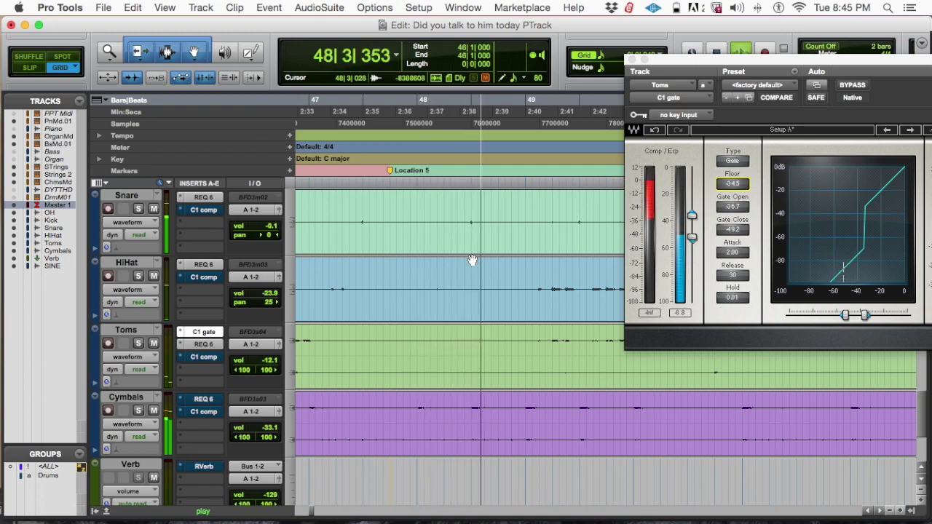
key(space)
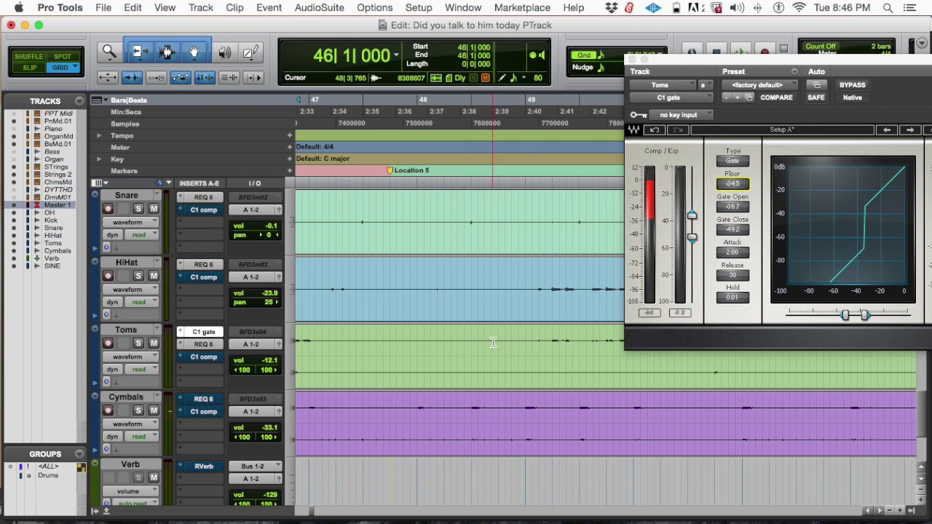
- Play the mix from 48|2|240, lower the toms' Gate Close to -50.8, and close the gate plug-in
click(459, 343)
key(space)
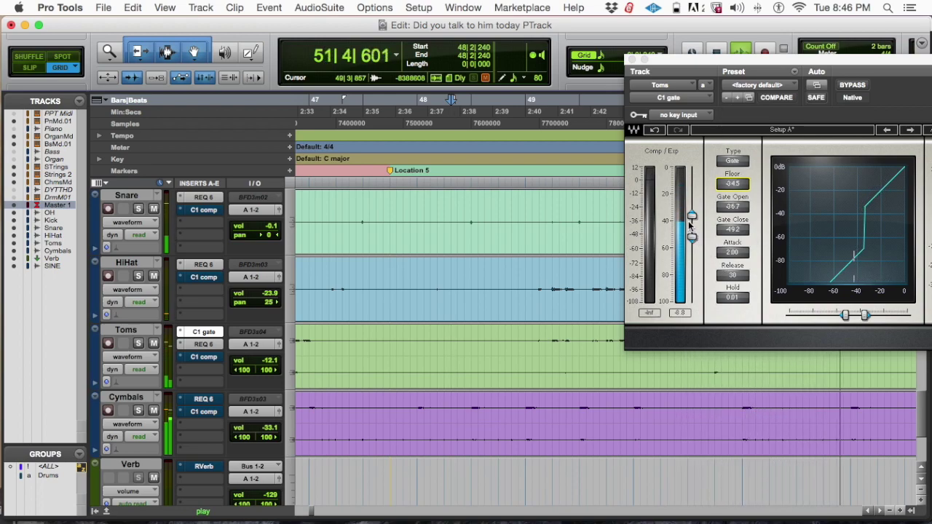
drag(692, 247, 692, 253)
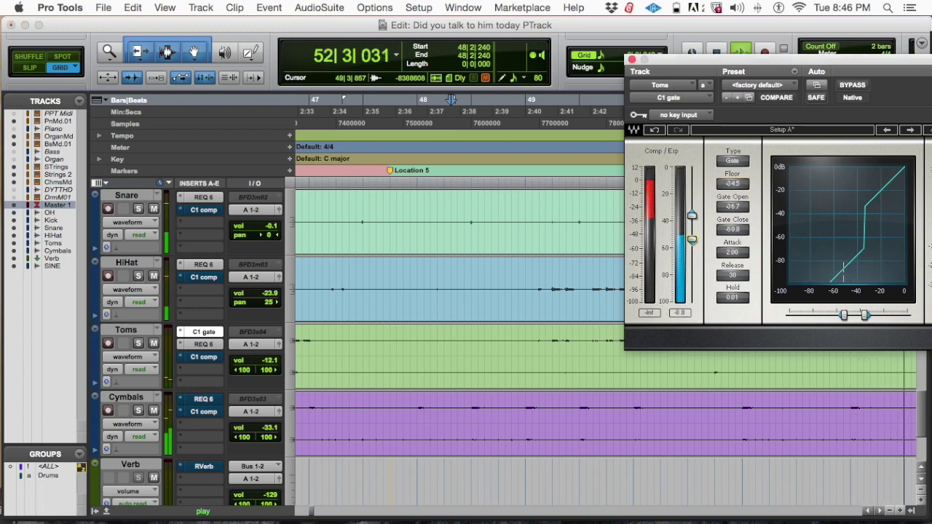
click(632, 59)
- Show the Mix window and solo the Toms channel during playback
key(super+equal)
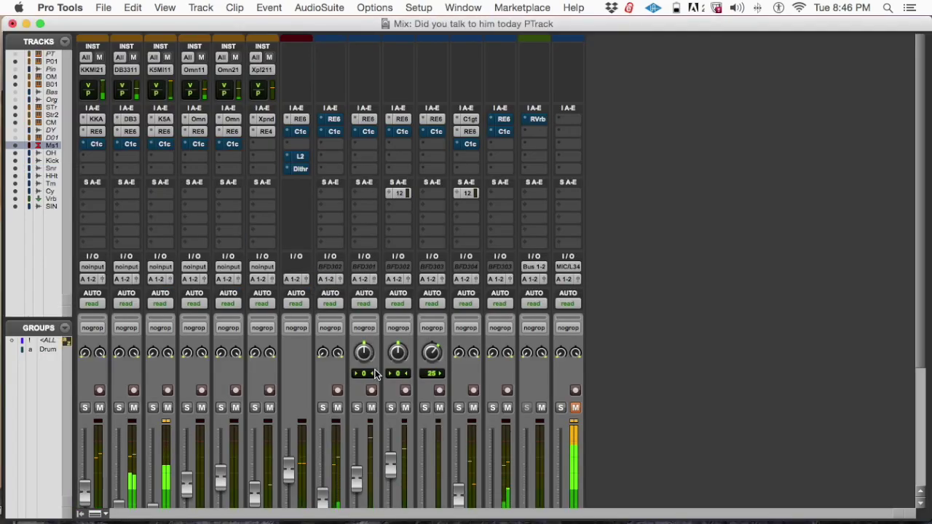
scroll(489, 303, down, 5)
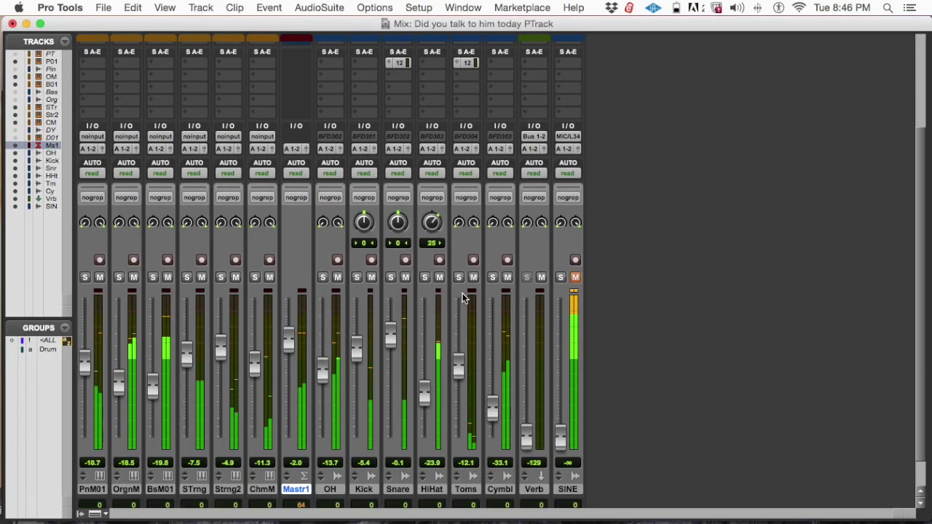
click(459, 278)
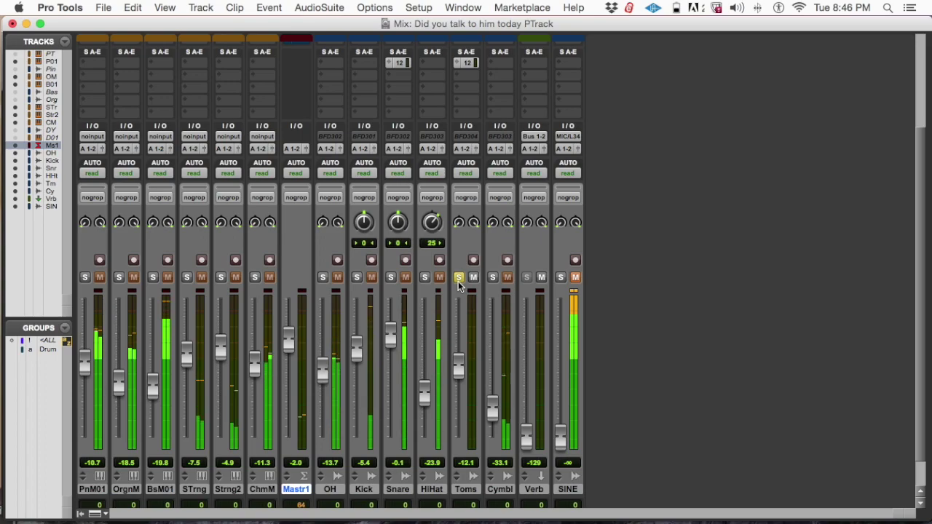
key(super+equal)
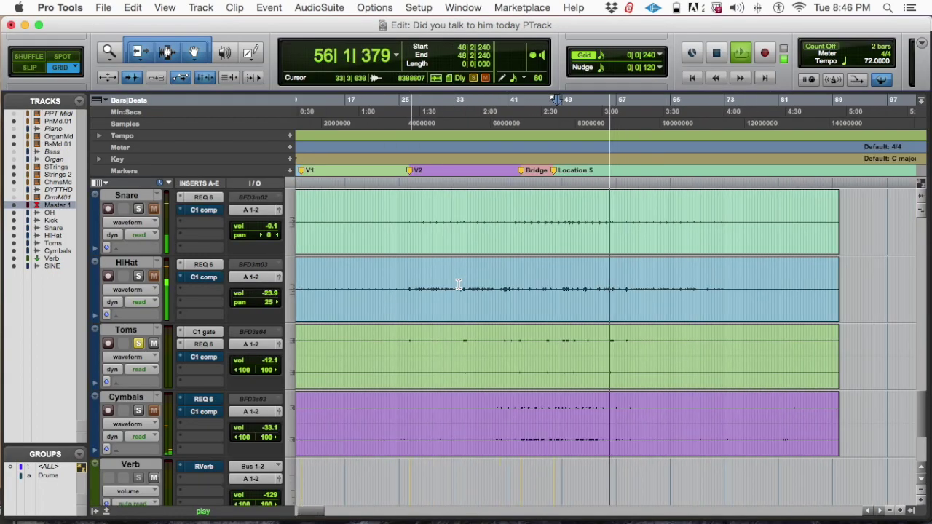
key(super+equal)
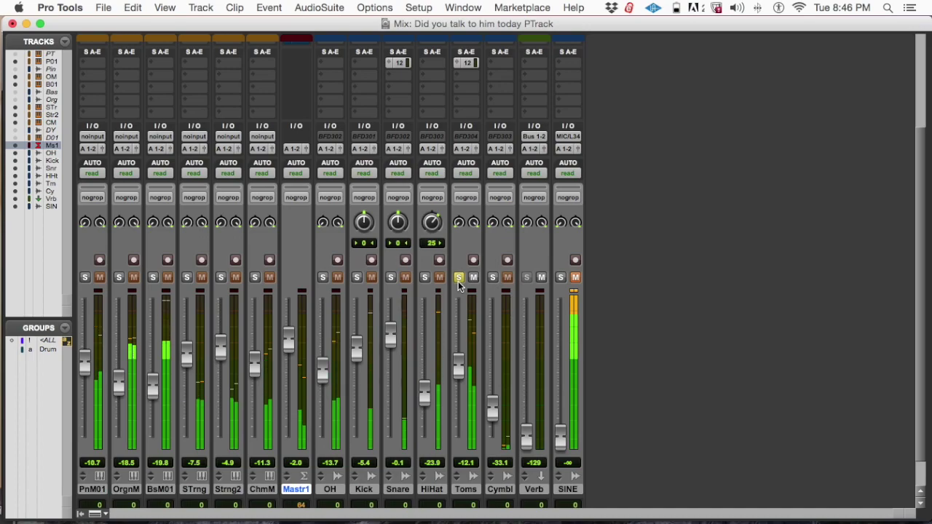
key(super+equal)
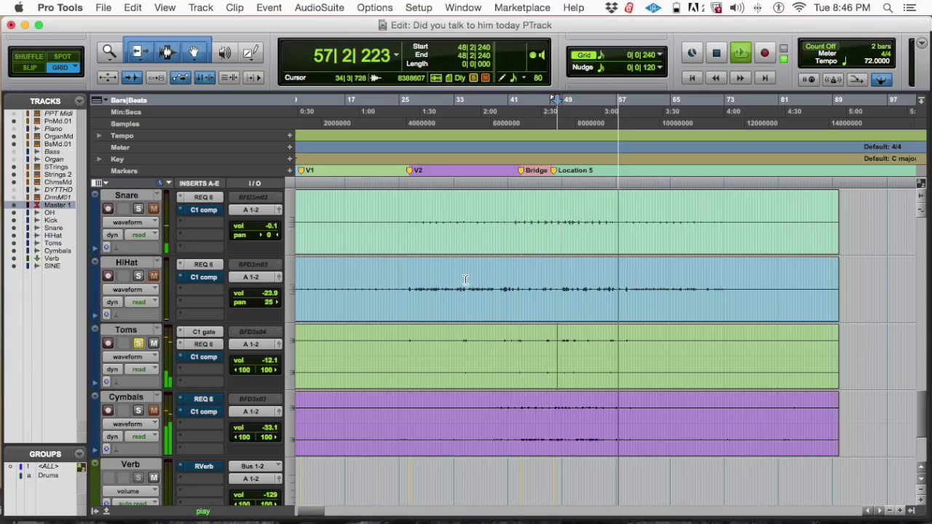
key(super+equal)
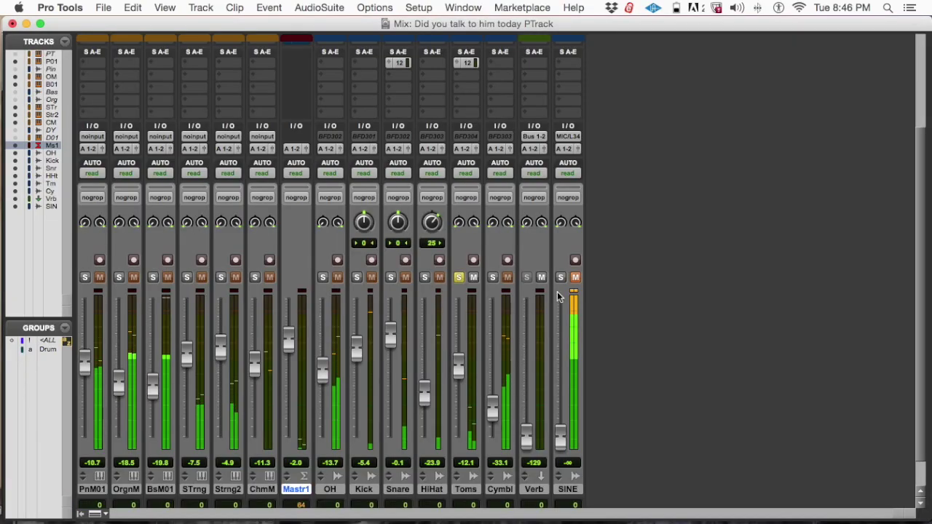
scroll(493, 82, up, 3)
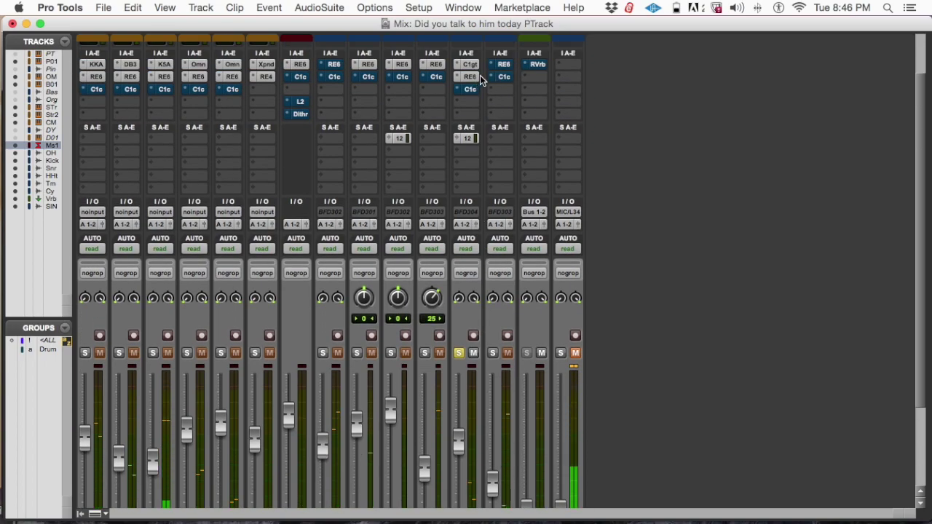
scroll(485, 156, down, 4)
- Select the tom passage from 49|2|000 to 50|1|240 on the Toms track in the Edit window
key(super+equal)
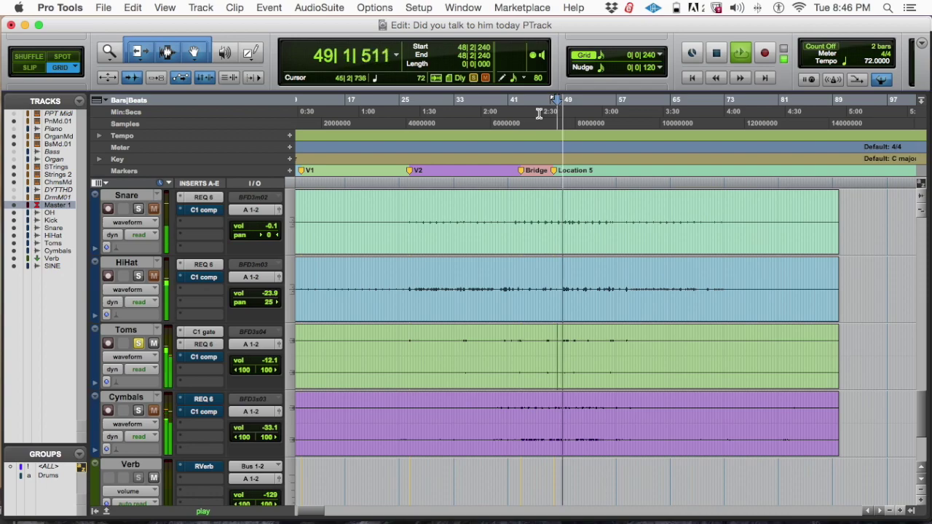
key(super+bracketright)
key(super+bracketright)
key(super+bracketright)
key(super+bracketright)
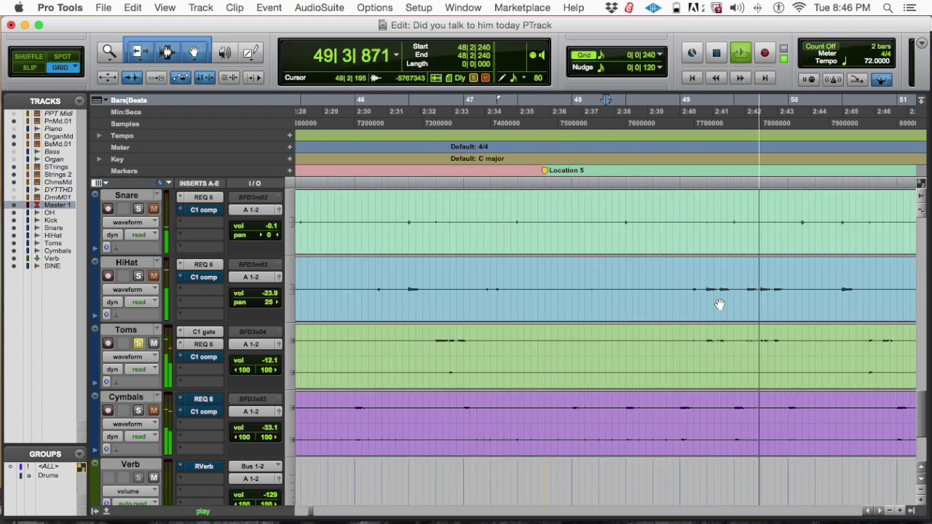
drag(705, 339, 793, 329)
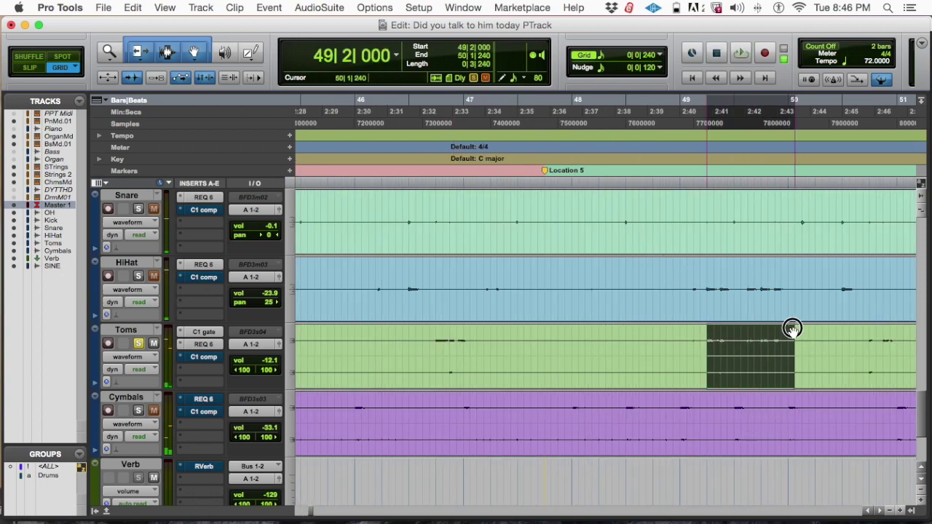
- Open the REQ 6 equalizer inserted on the Toms channel in the Mix window
key(super+equal)
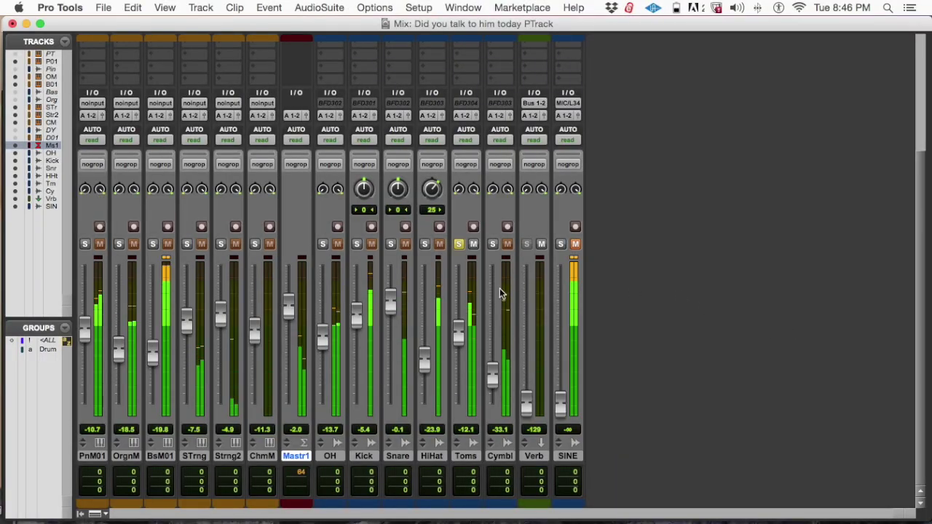
scroll(500, 289, up, 5)
scroll(477, 131, up, 2)
click(466, 97)
drag(735, 59, 656, 55)
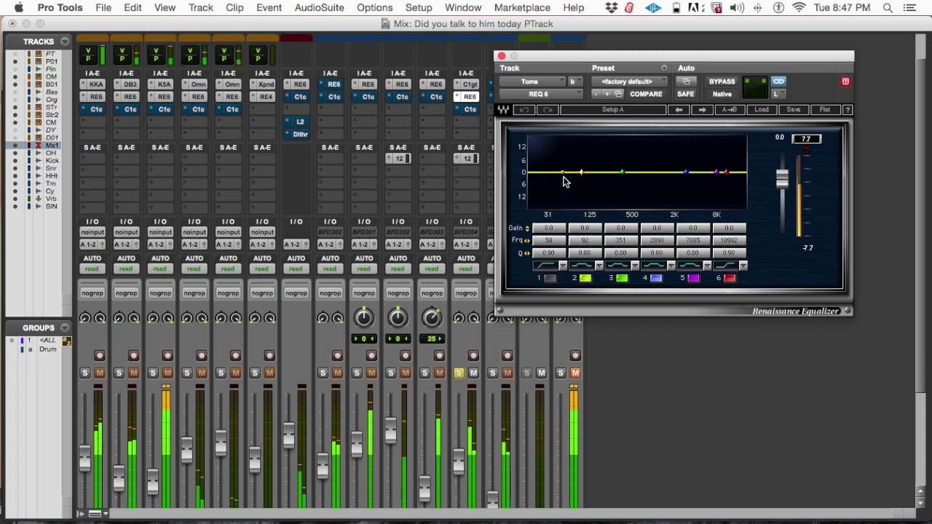
- Enable band 1 of the toms' REQ 6 as a low-cut filter at 53 Hz and unsolo the Toms channel
click(549, 278)
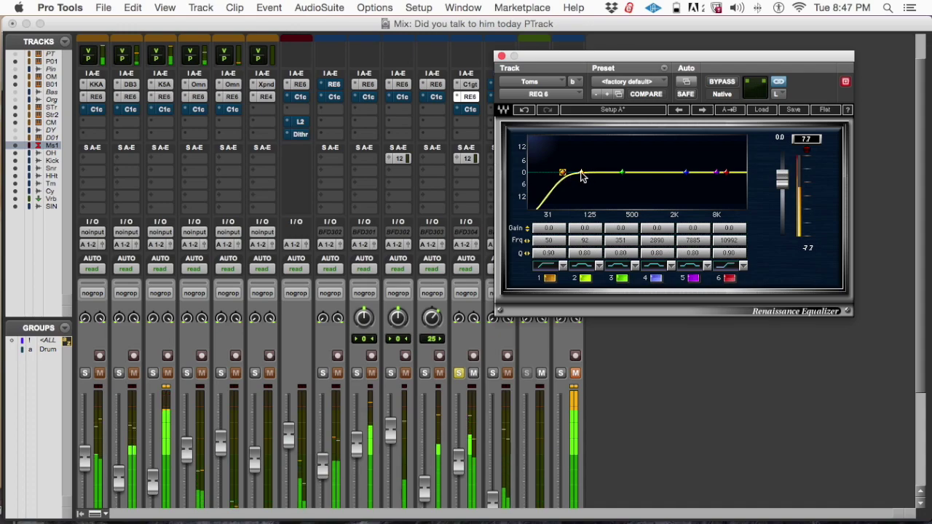
drag(630, 64, 608, 52)
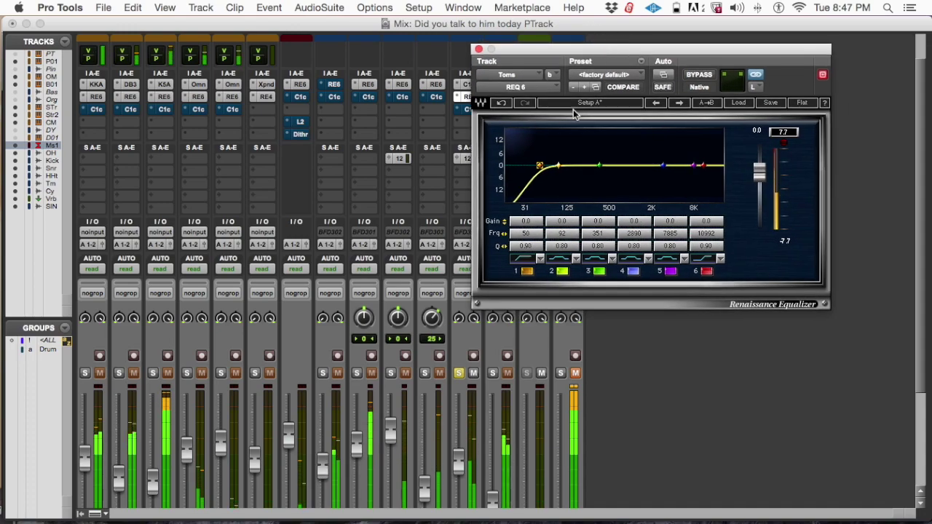
click(551, 167)
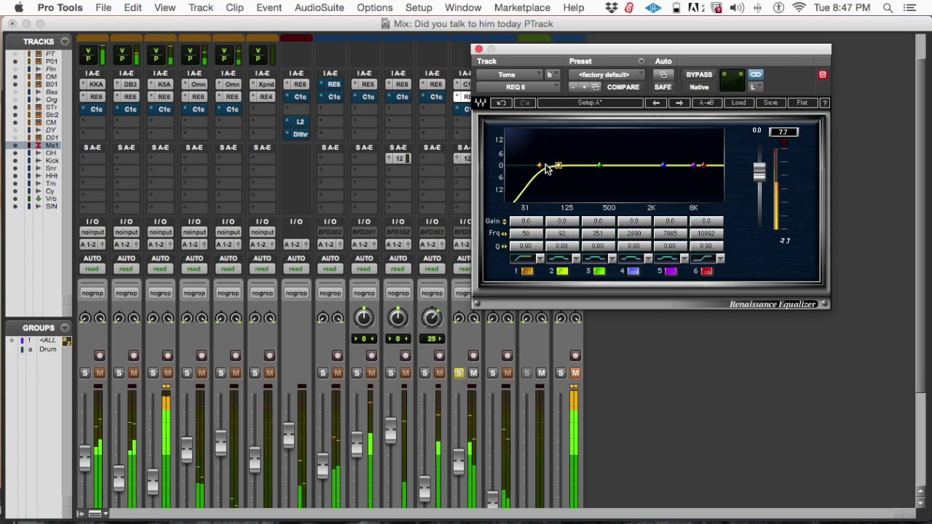
mouse_move(540, 166)
mouse_down()
mouse_move(618, 165)
mouse_move(510, 162)
mouse_move(559, 159)
mouse_move(537, 159)
mouse_up()
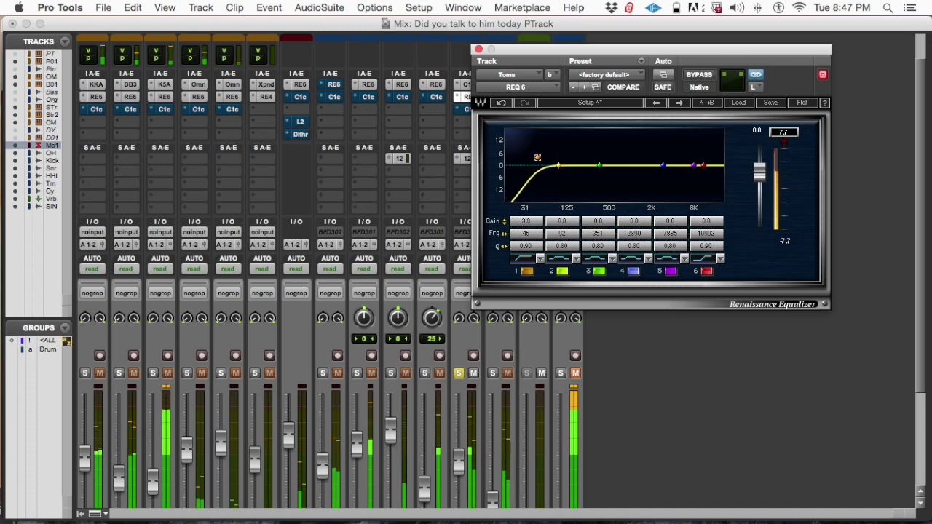
drag(542, 156, 538, 156)
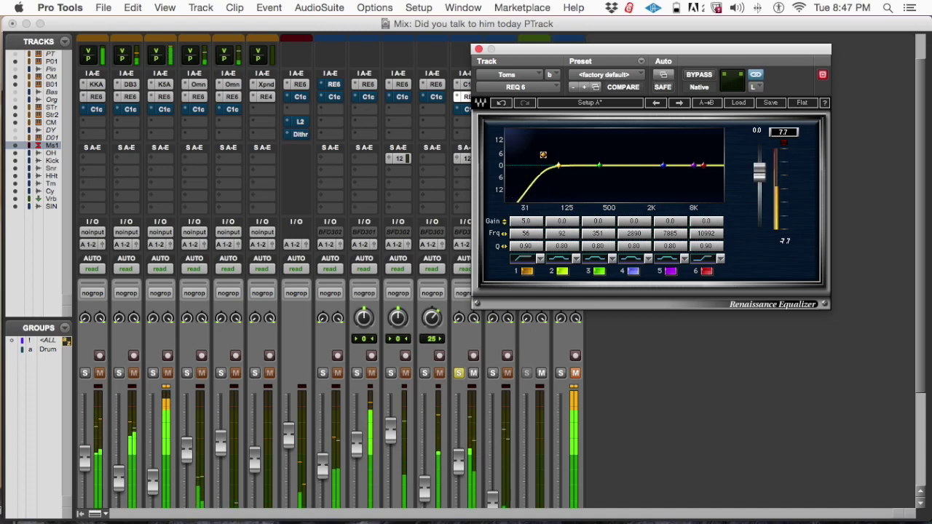
drag(544, 154, 540, 155)
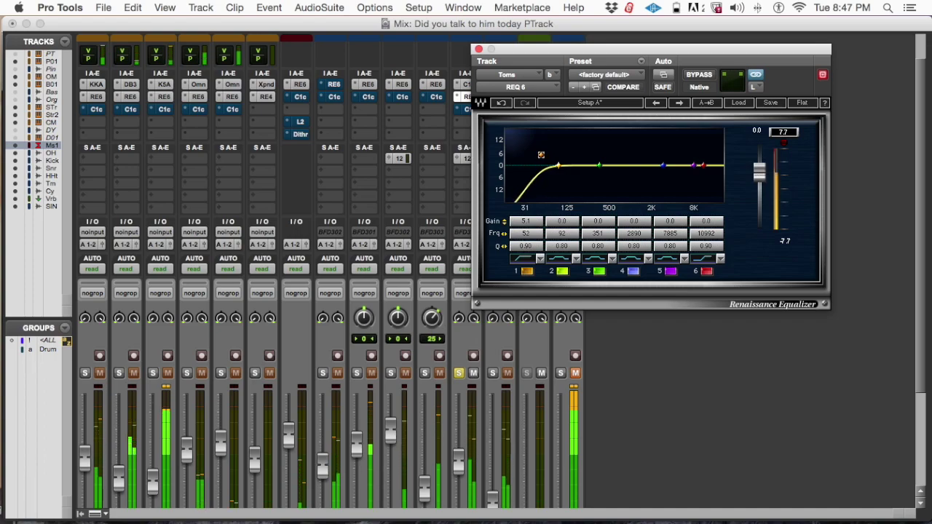
drag(540, 154, 541, 154)
click(460, 373)
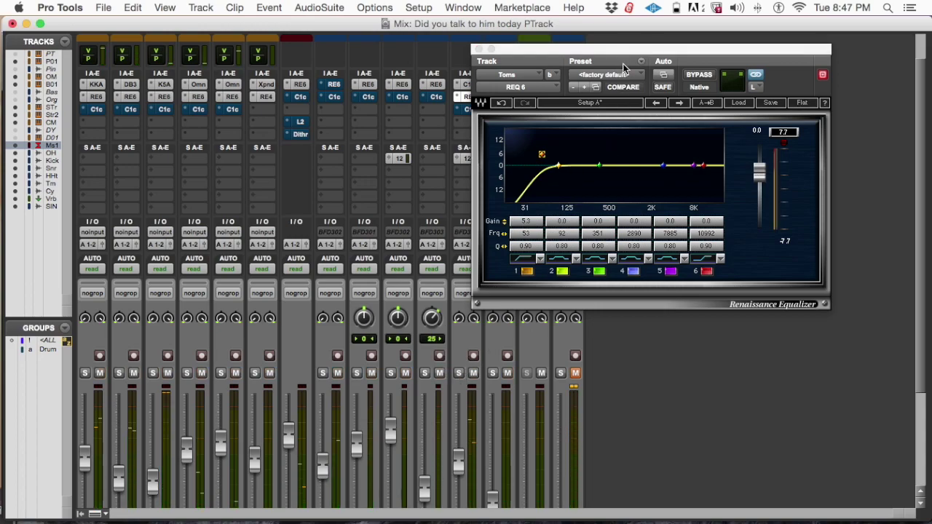
- Move the equalizer window clear of the channel strips, solo the Cymbals channel and start playback
drag(620, 49, 620, 107)
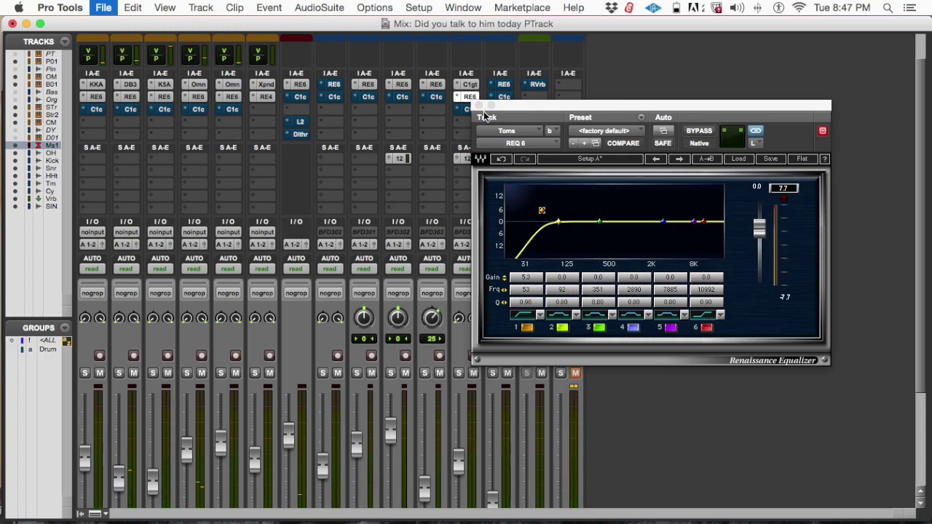
drag(514, 111, 673, 107)
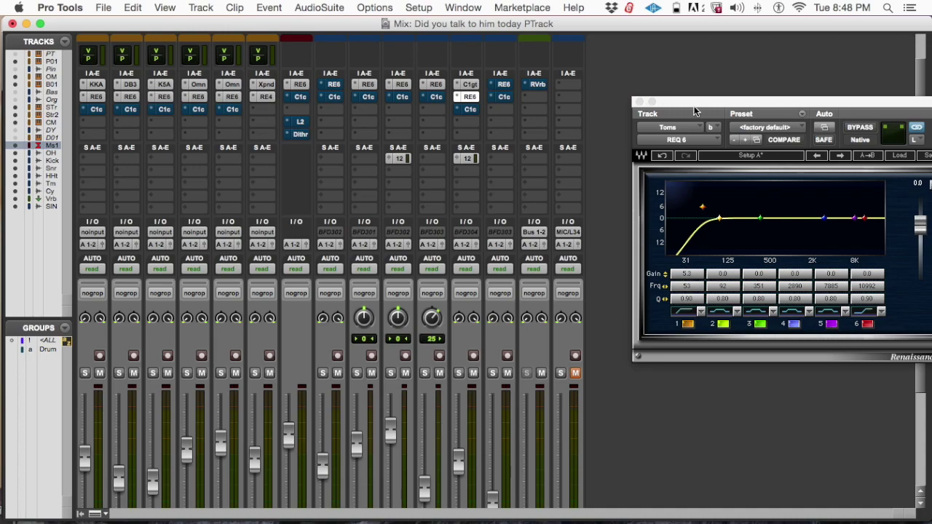
scroll(547, 168, down, 5)
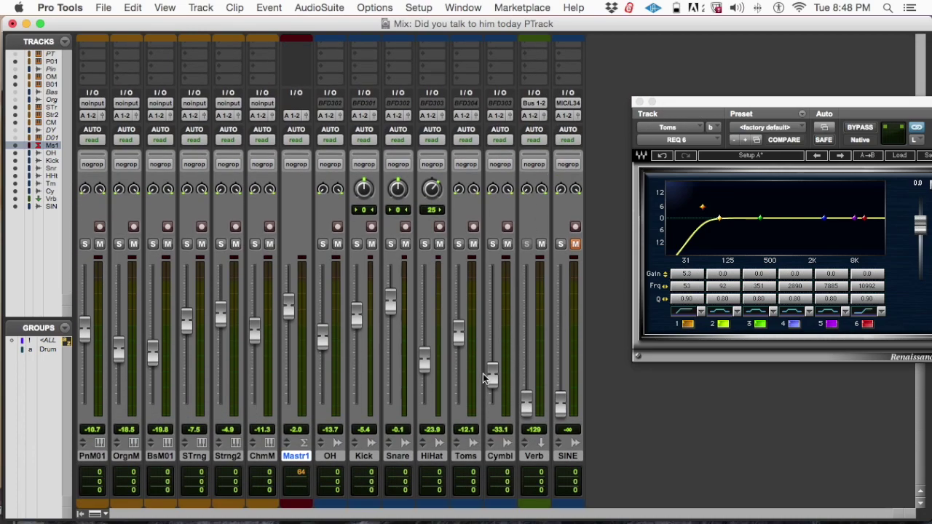
scroll(483, 378, up, 4)
click(493, 353)
key(space)
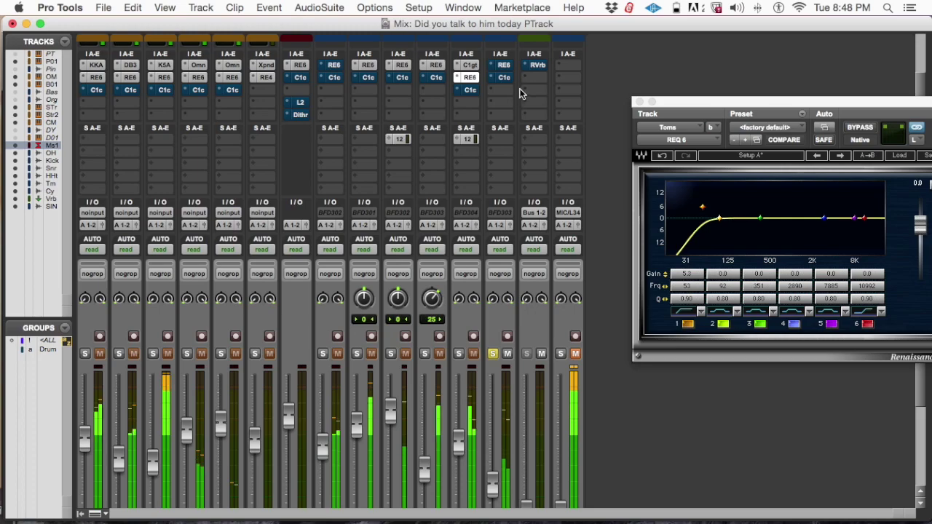
- Audition the soloed cymbals in the Edit window from around bar 32, then from 40|1|000 and 23|3|000, and stop playback
key(super+equal)
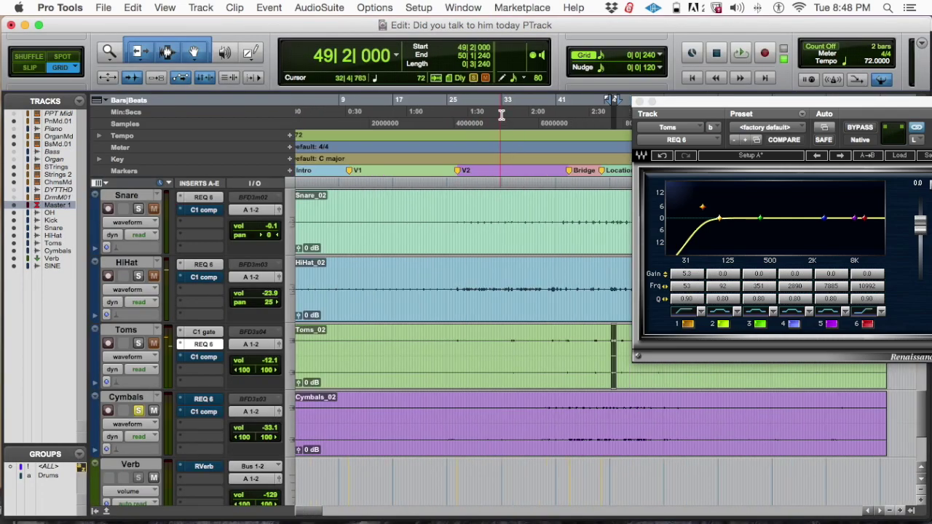
click(501, 115)
key(space)
click(549, 115)
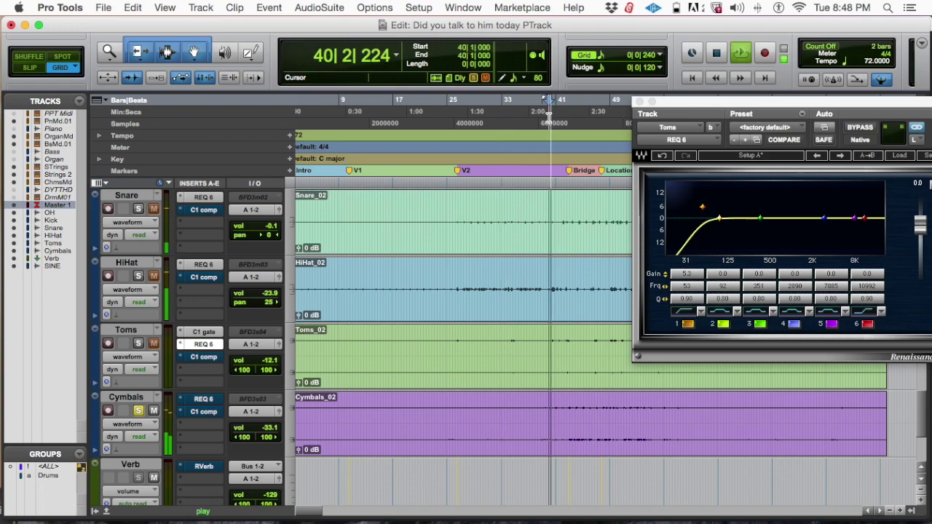
drag(686, 113, 666, 311)
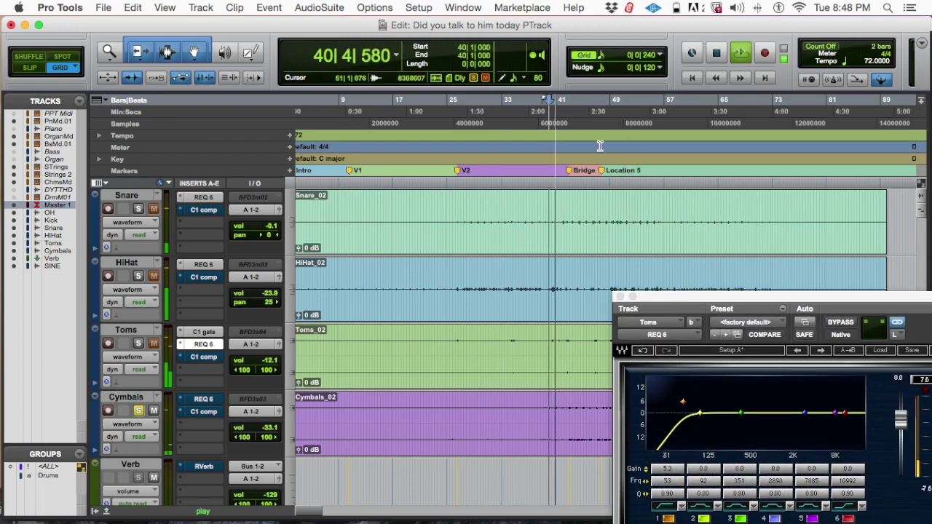
click(439, 106)
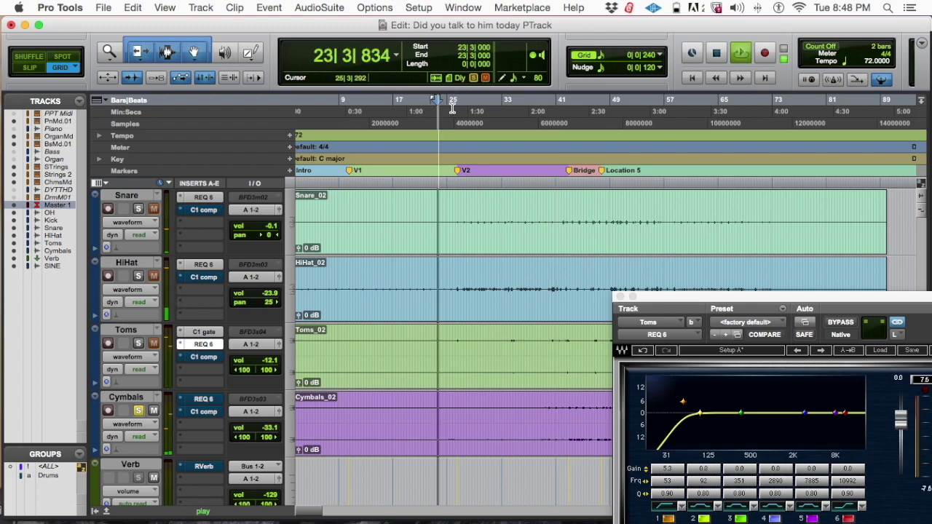
scroll(504, 241, down, 5)
scroll(502, 262, left, 1)
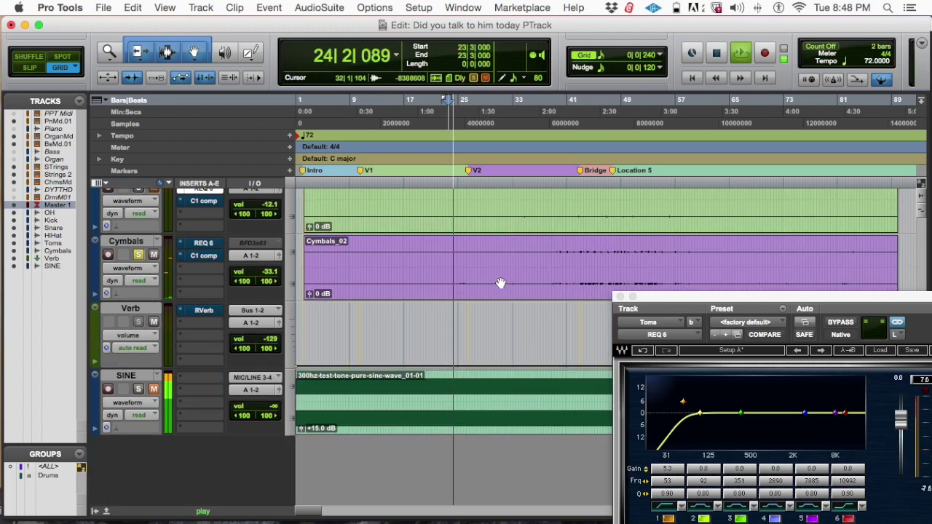
key(space)
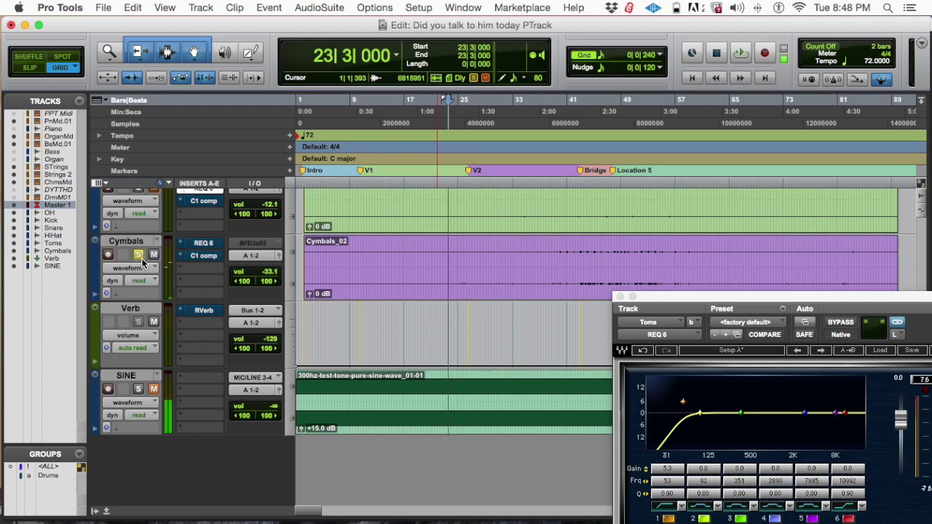
- Unsolo the Cymbals track, play the full mix from 40|2|720, and return to the Mix window
click(560, 112)
key(space)
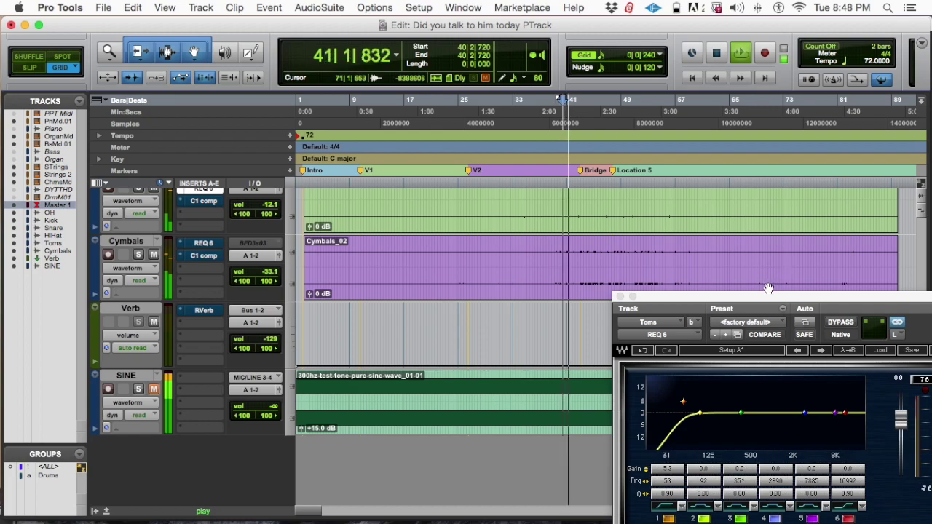
drag(754, 297, 539, 86)
key(super+equal)
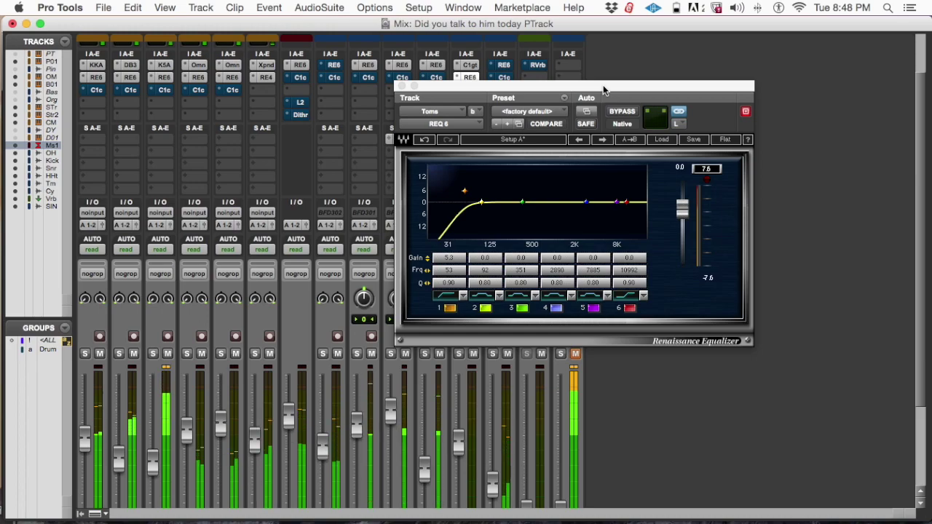
- Lower the Master 1 fader to -3.0 dB during playback and stop the transport
drag(651, 92, 839, 131)
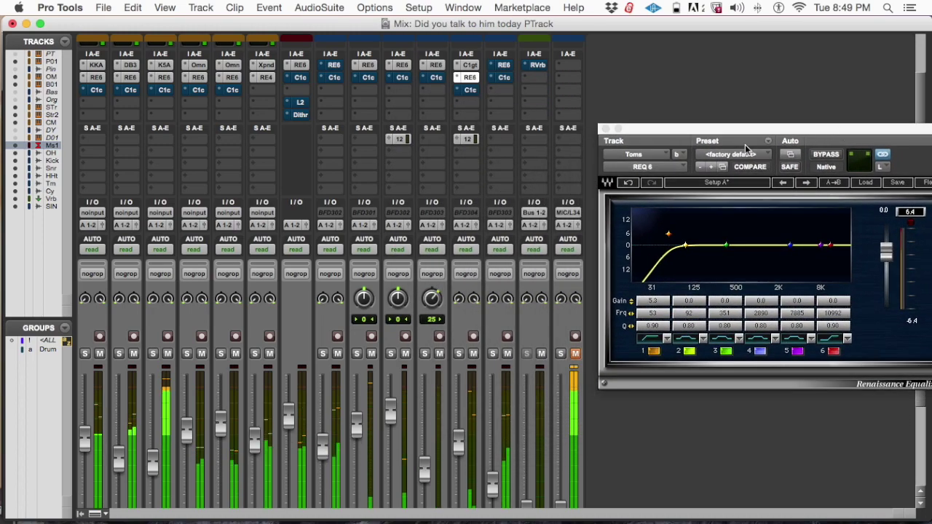
scroll(568, 124, down, 3)
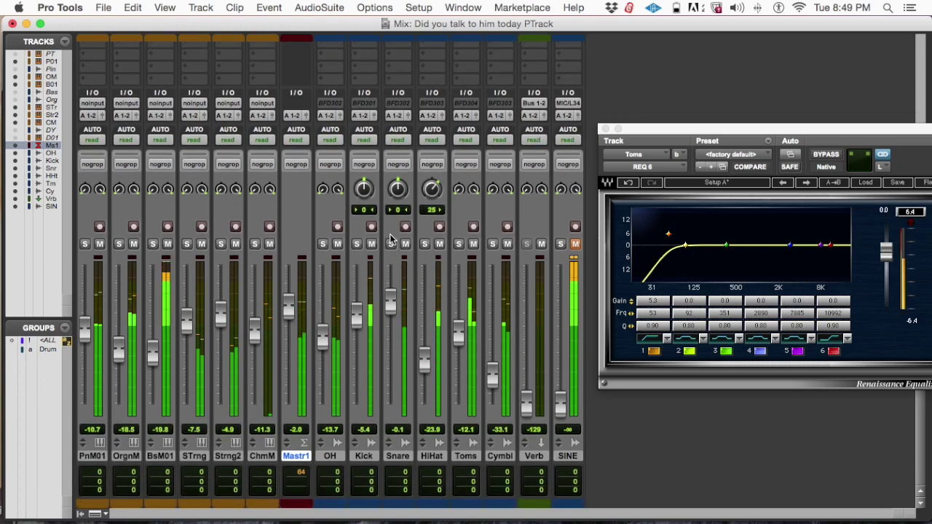
drag(288, 314, 287, 317)
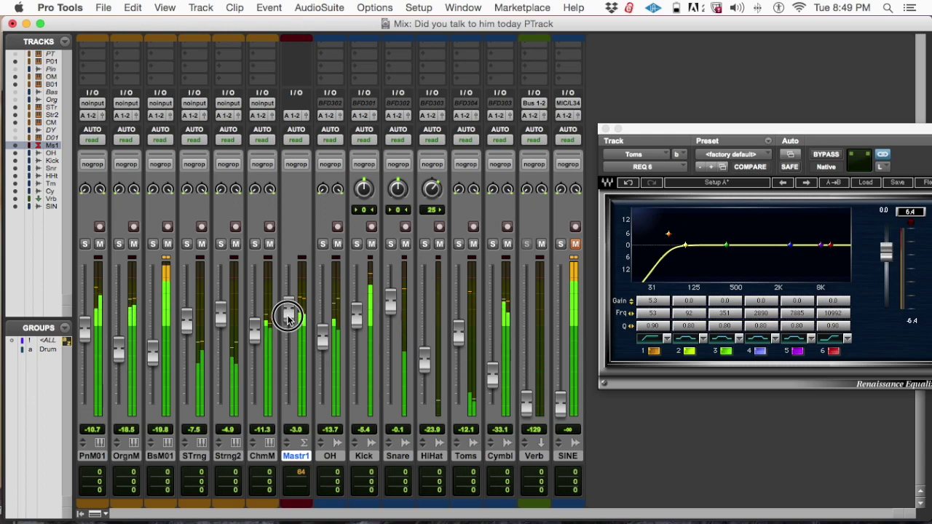
drag(288, 318, 288, 317)
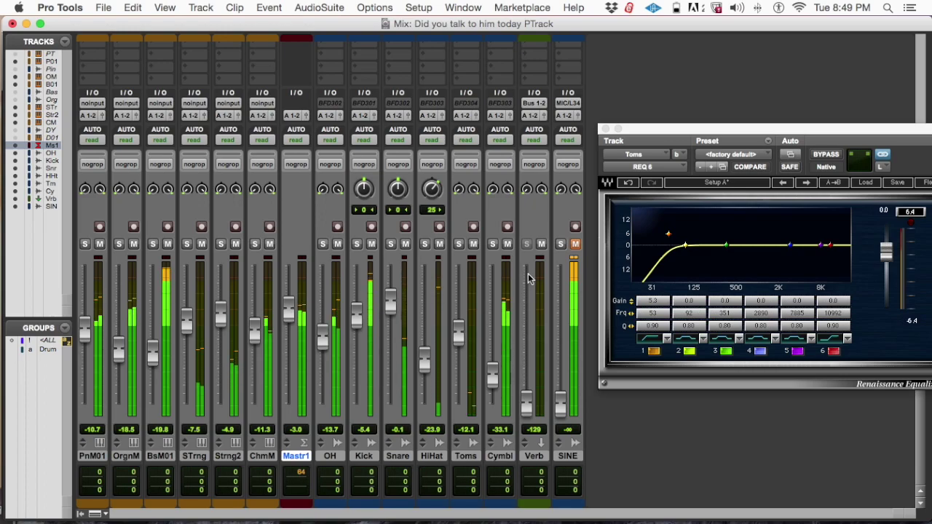
key(space)
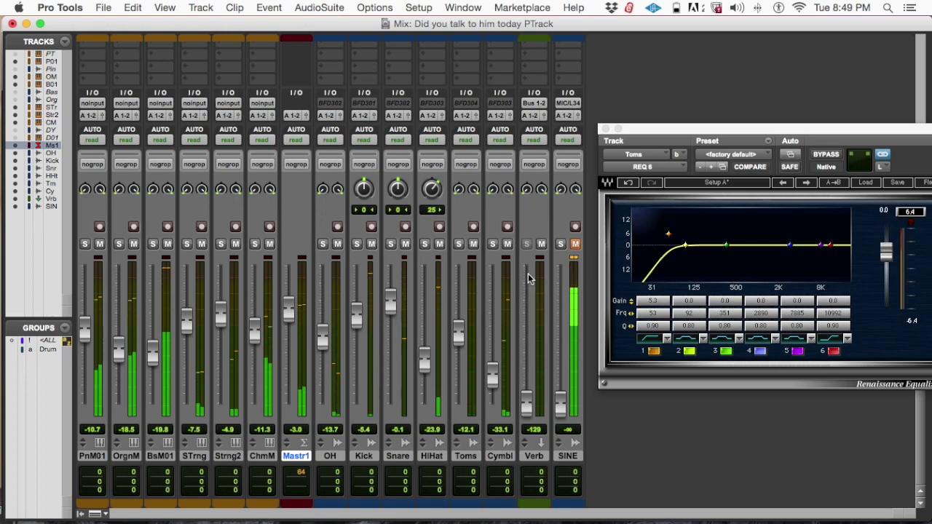
- Review the inserts, sends and fader levels across all channels in the Mix window
key(super+equal)
key(super+equal)
key(super+equal)
key(super+equal)
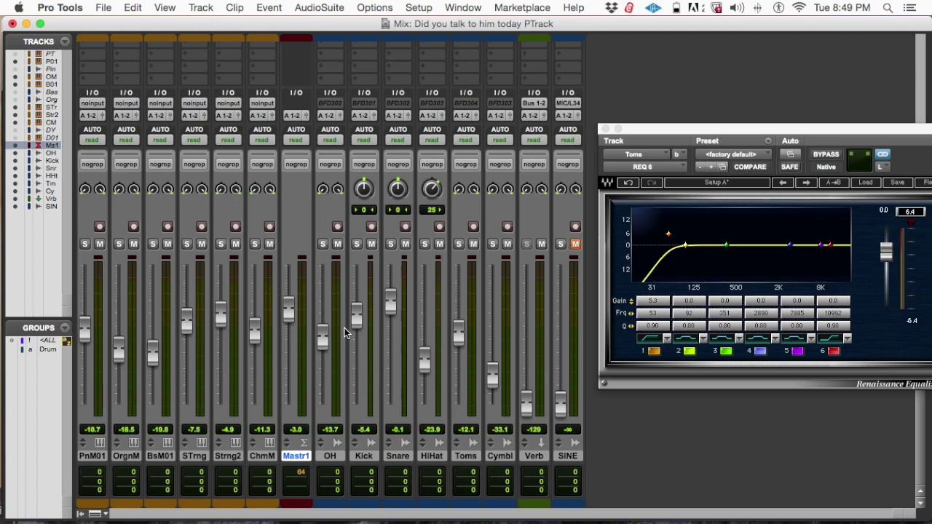
scroll(378, 310, up, 1)
scroll(378, 310, up, 5)
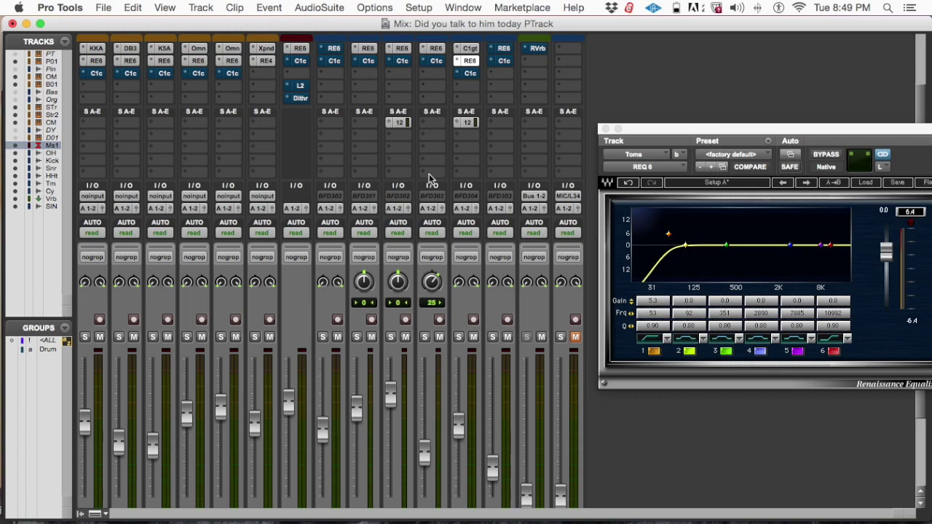
scroll(429, 182, down, 1)
scroll(422, 200, down, 4)
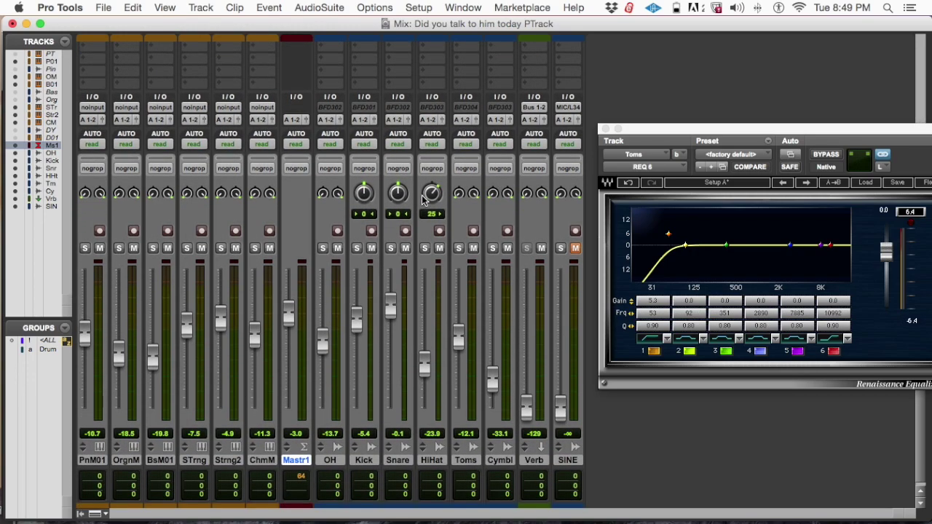
scroll(422, 201, down, 1)
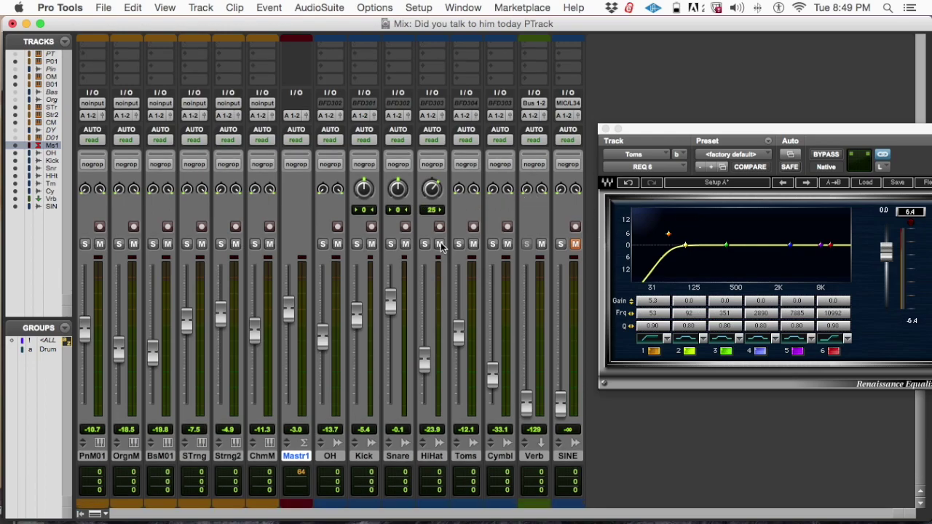
scroll(292, 204, up, 6)
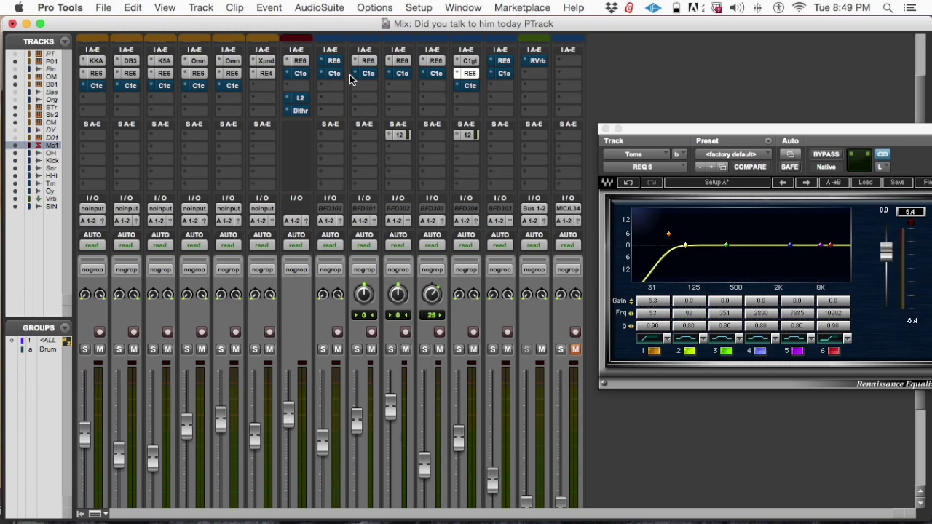
scroll(304, 166, down, 6)
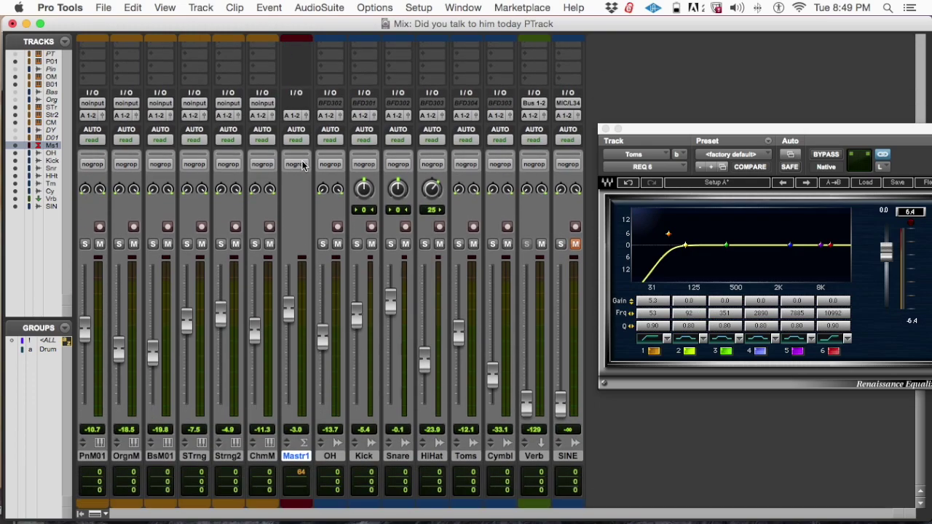
scroll(304, 166, up, 5)
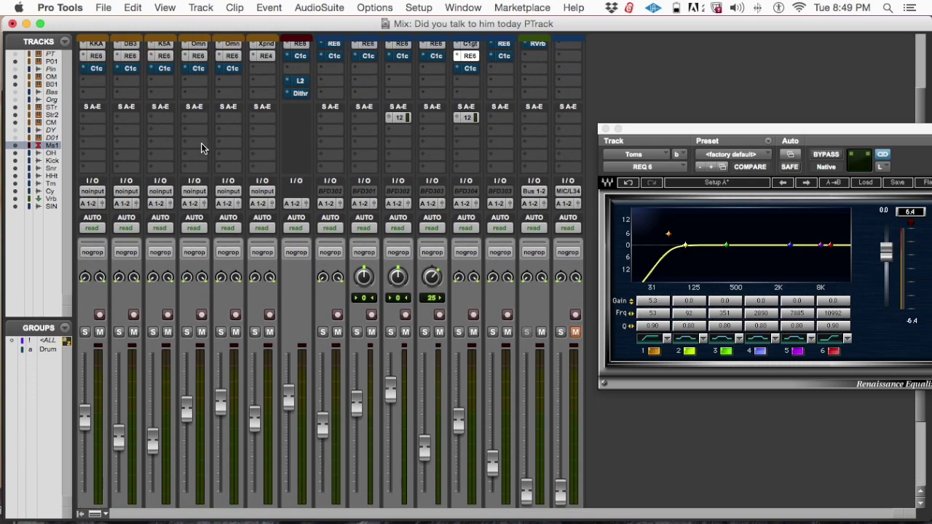
scroll(111, 107, down, 3)
scroll(155, 55, up, 1)
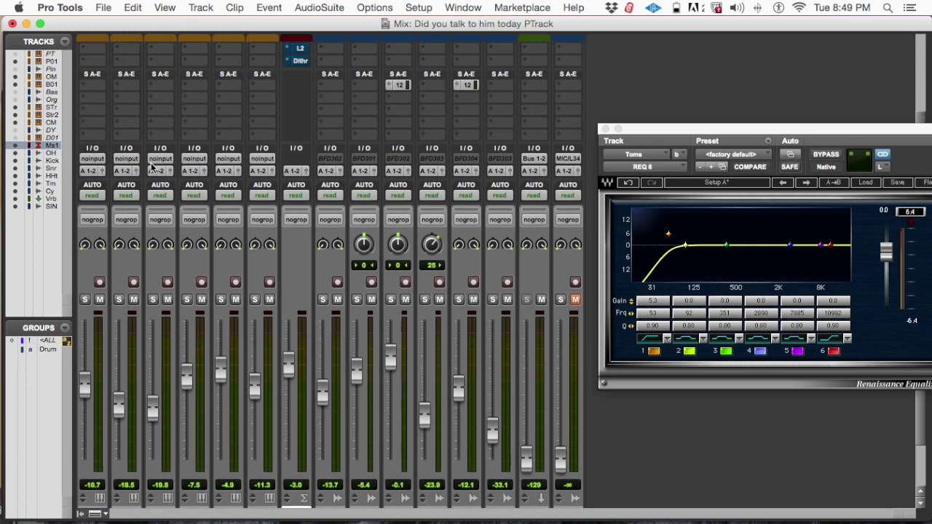
- Solo the PnM01 piano channel, activate its bypassed C1 compressor insert, and start playback
scroll(158, 56, up, 2)
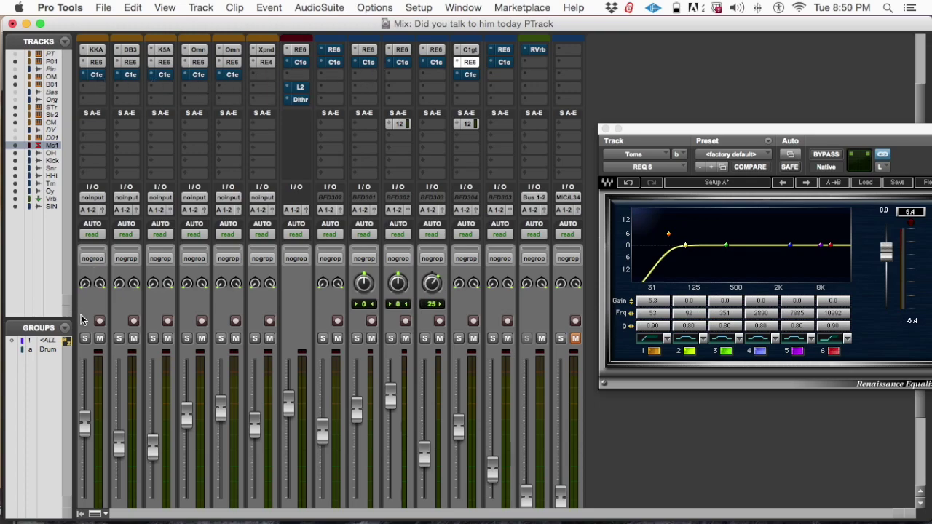
click(84, 339)
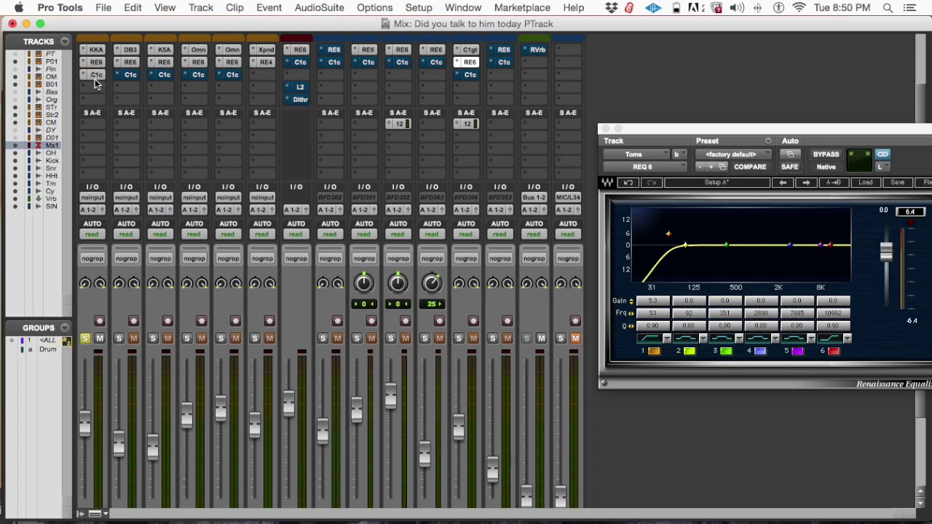
key(space)
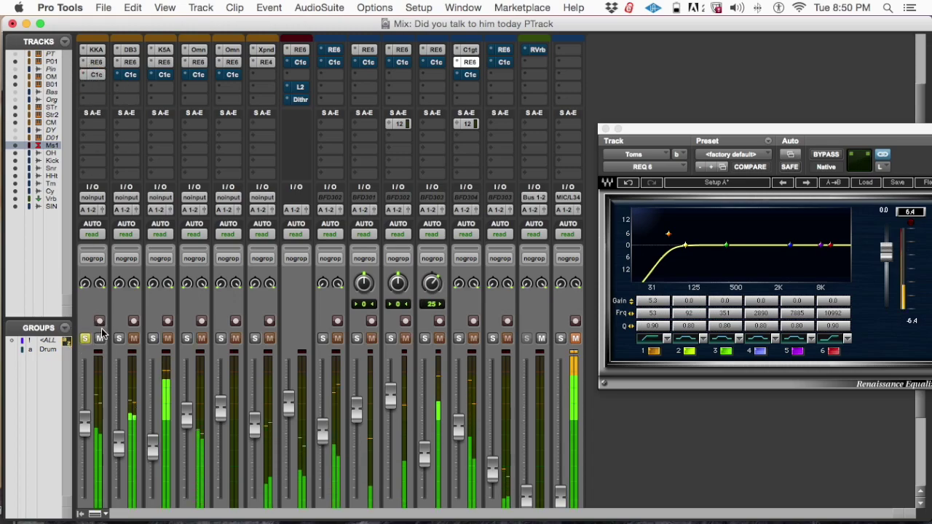
- Zoom the Edit window's timeline in around the Bridge marker and close the Toms REQ 6 equalizer window
key(super+equal)
drag(654, 130, 699, 139)
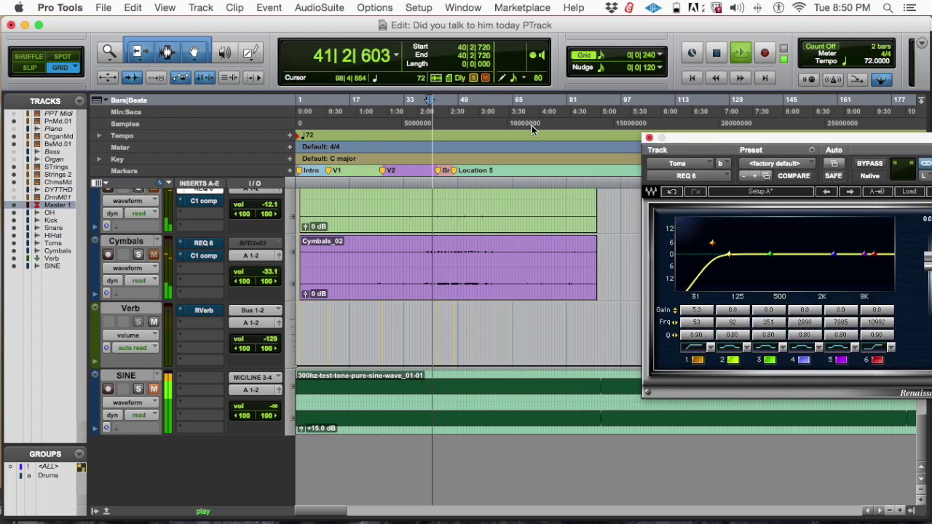
key(super+bracketright)
key(super+bracketright)
key(super+bracketright)
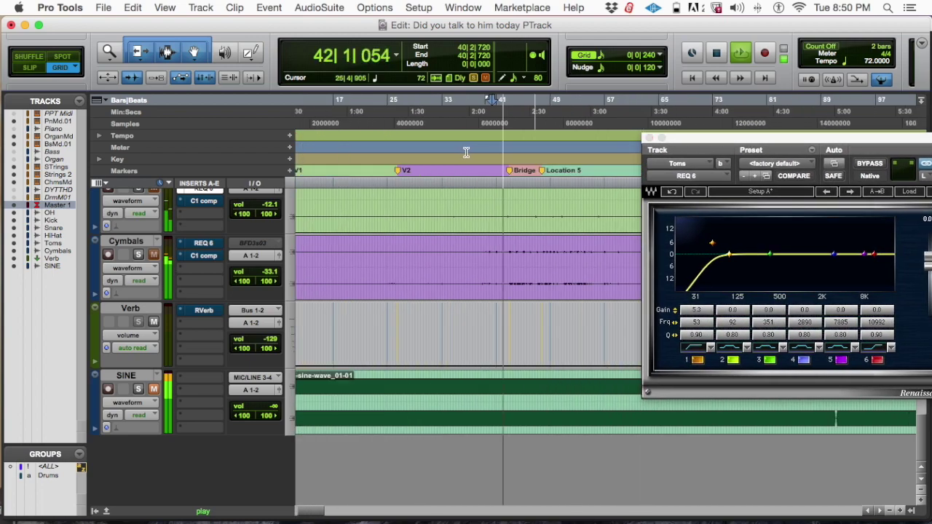
key(super+bracketleft)
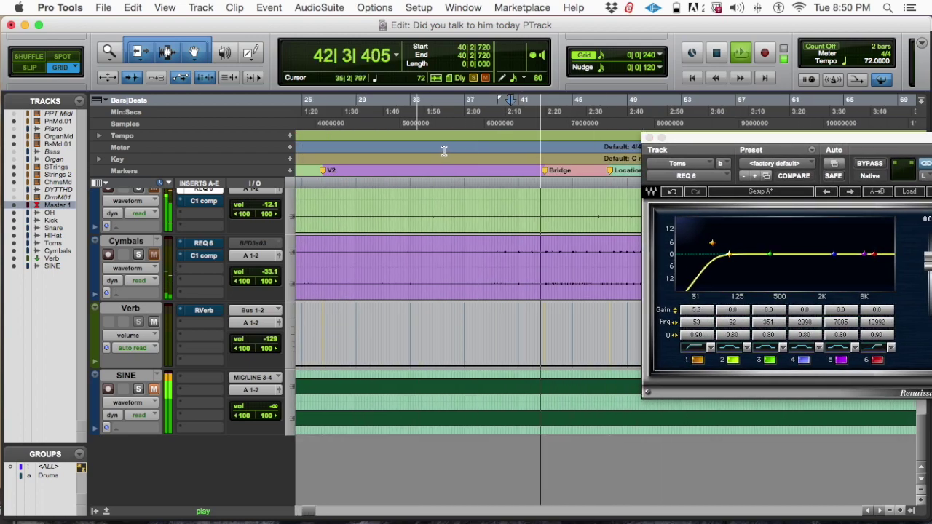
click(649, 138)
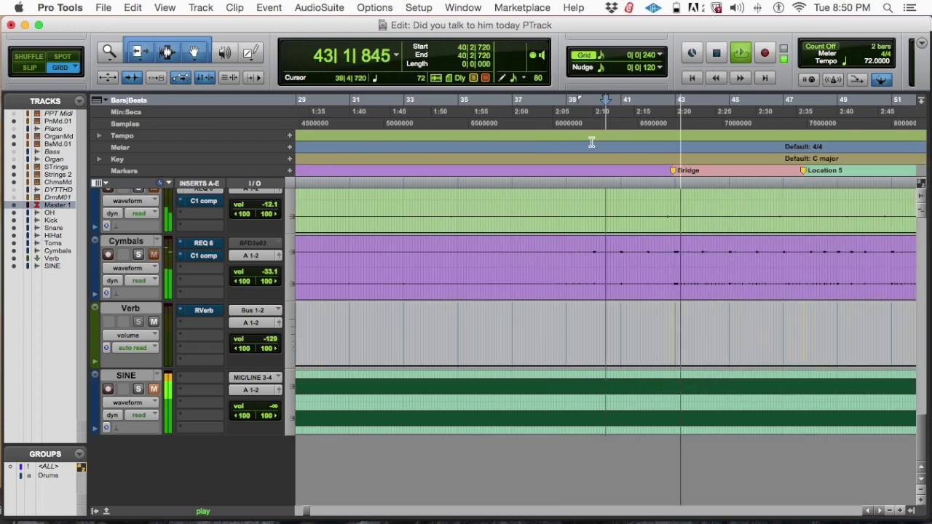
key(super+bracketright)
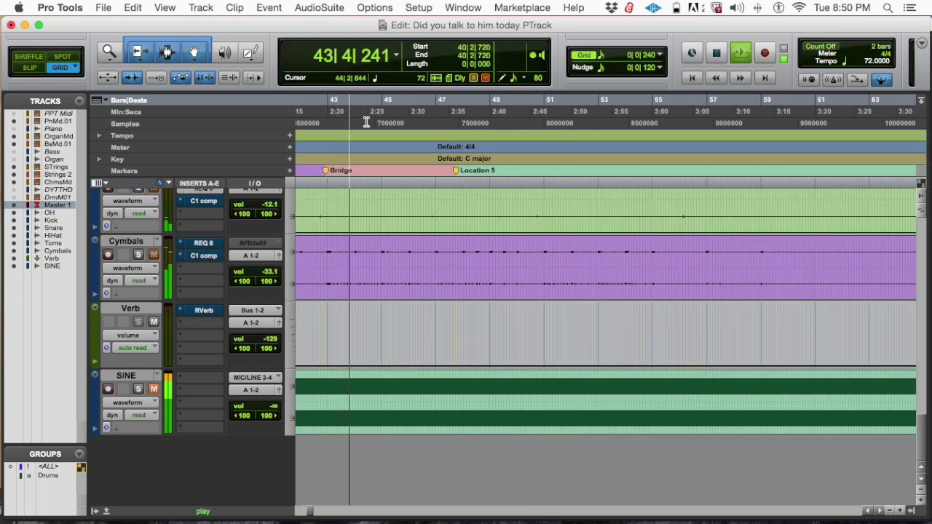
- Open the piano channel's C1 compressor from the Mix window and lower its threshold to -21.0 during playback
key(super+equal)
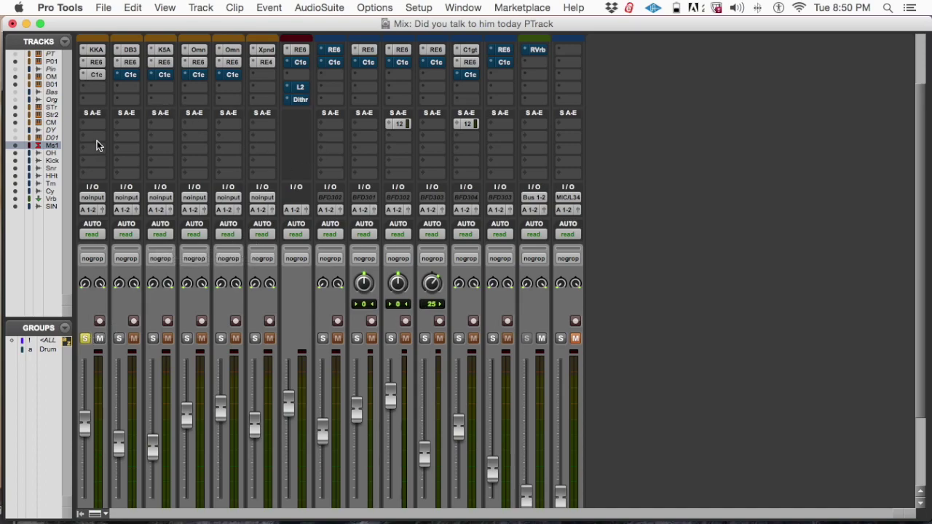
click(97, 76)
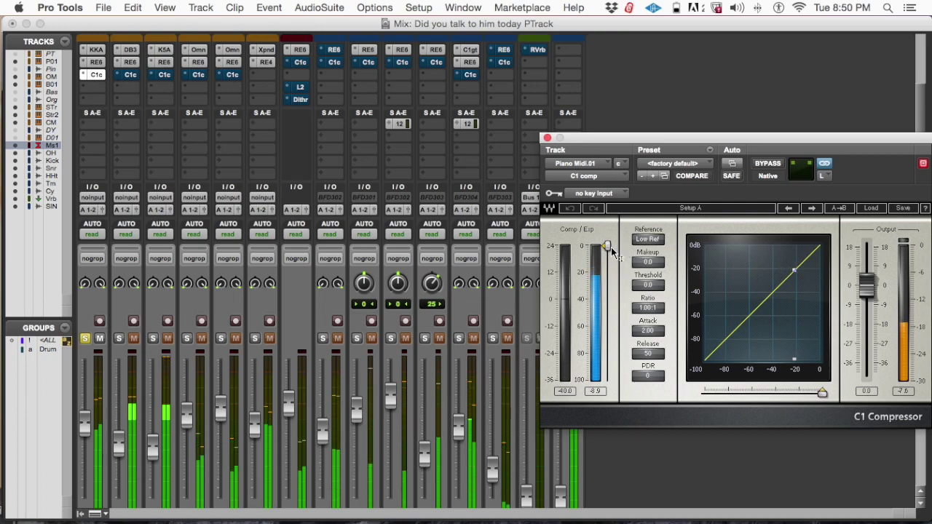
drag(607, 247, 608, 258)
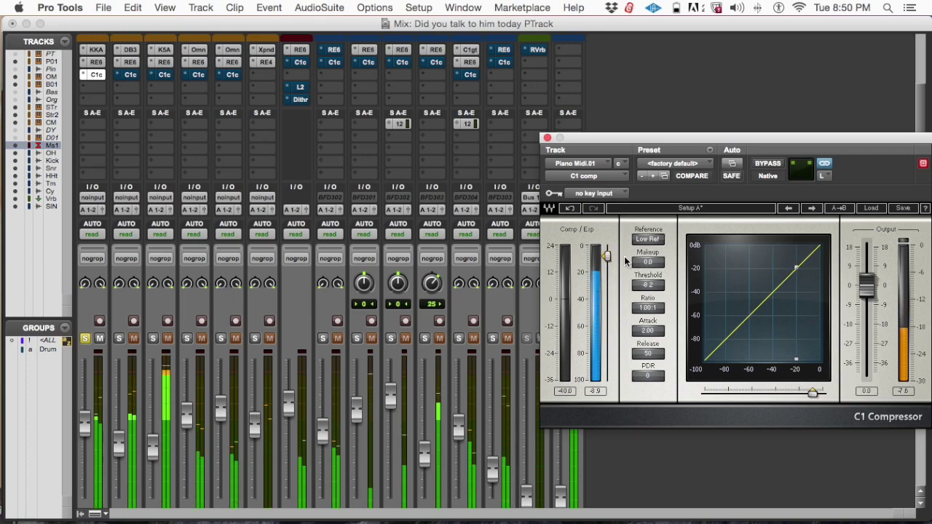
drag(609, 256, 605, 271)
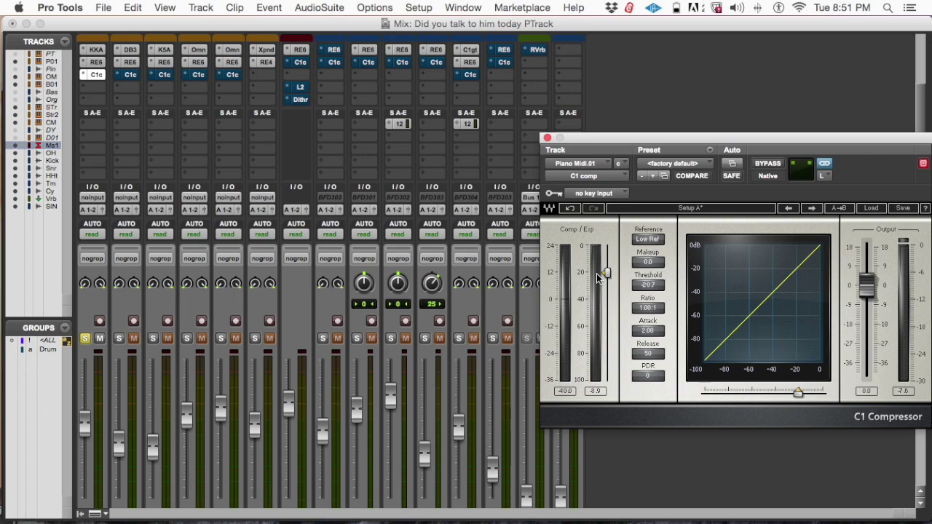
key(space)
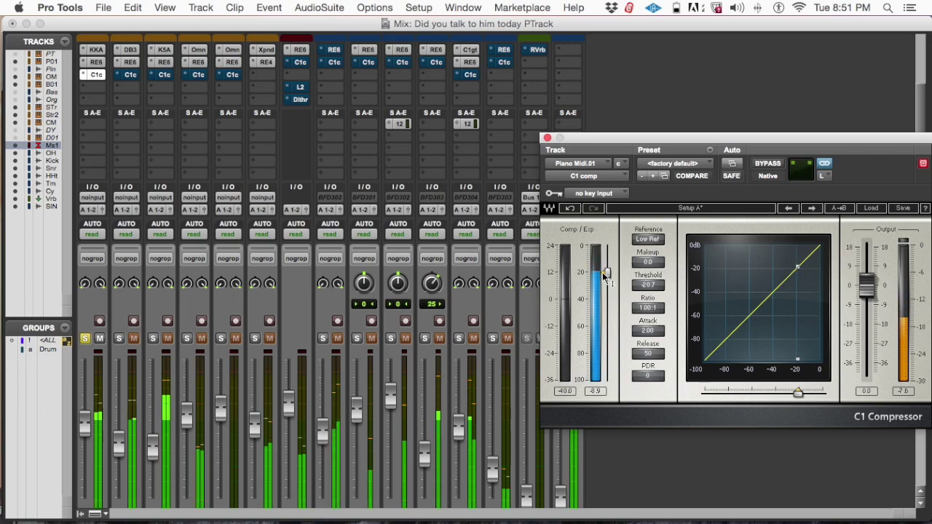
drag(613, 275, 613, 278)
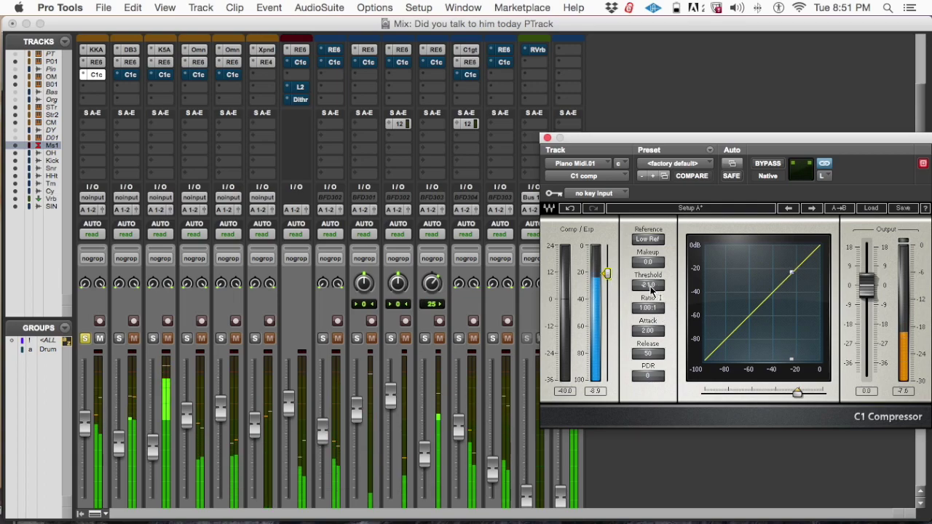
- Set the piano compressor's ratio to 1.15:1 and reset its gain-reduction peak readout during playback
click(650, 309)
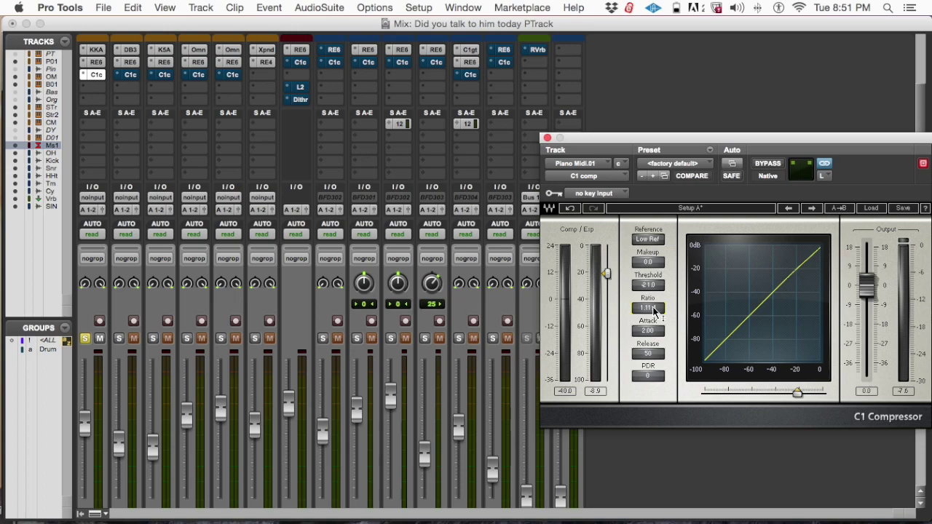
click(573, 209)
click(573, 209)
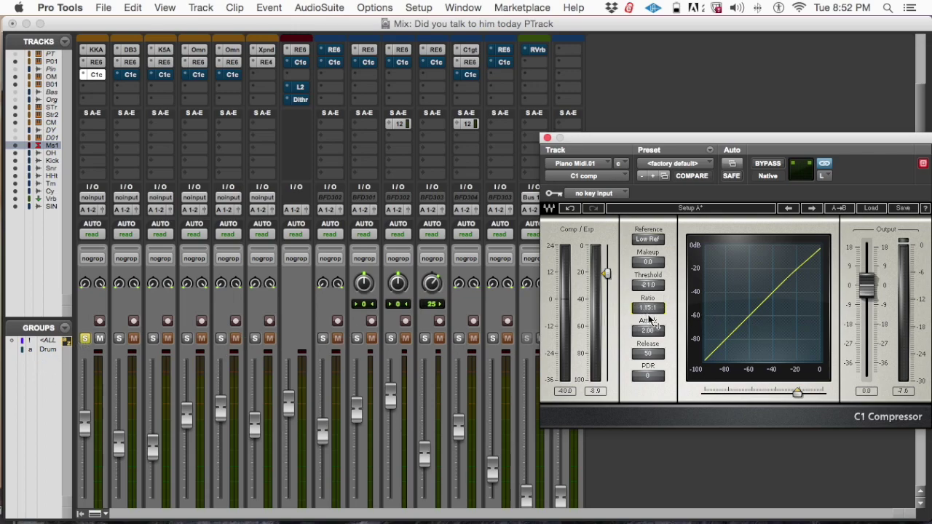
key(space)
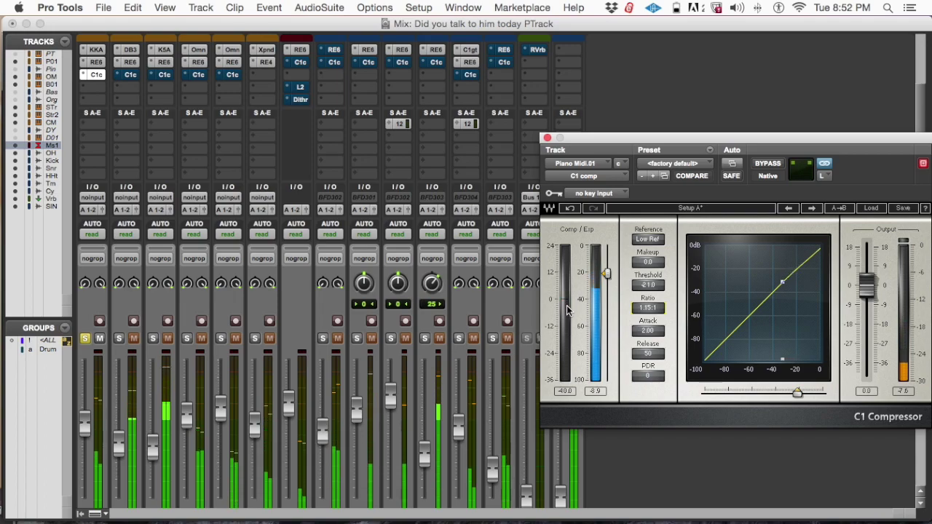
click(569, 392)
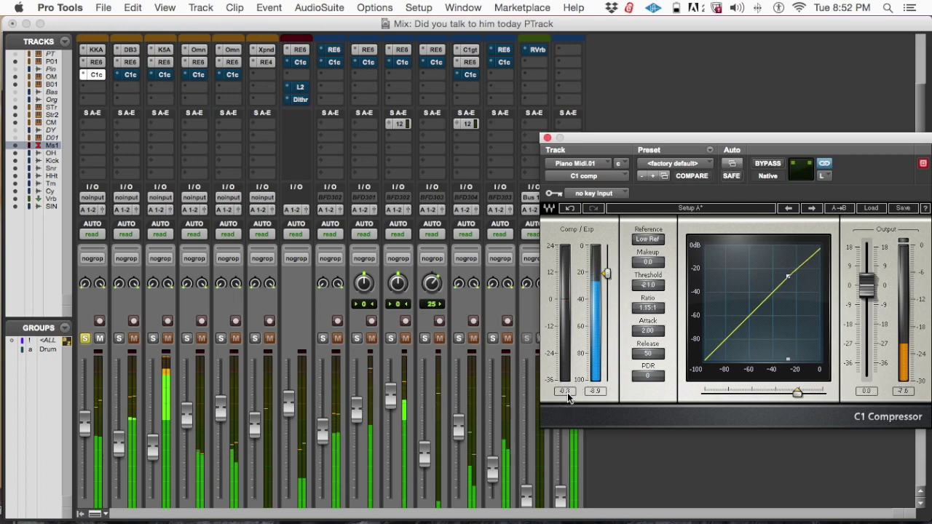
click(568, 393)
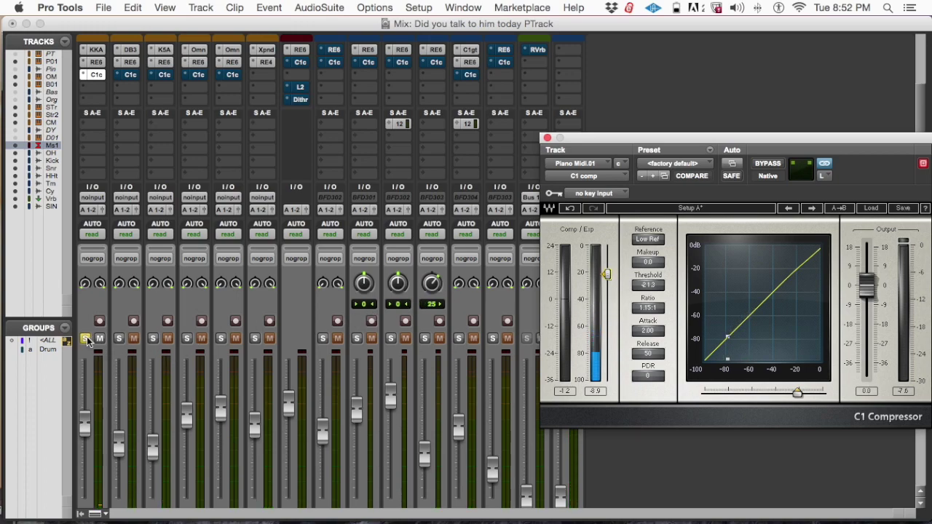
- Solo the organ channel instead of the piano, activate its bypassed C1 compressor insert, and start playback
scroll(86, 342, up, 1)
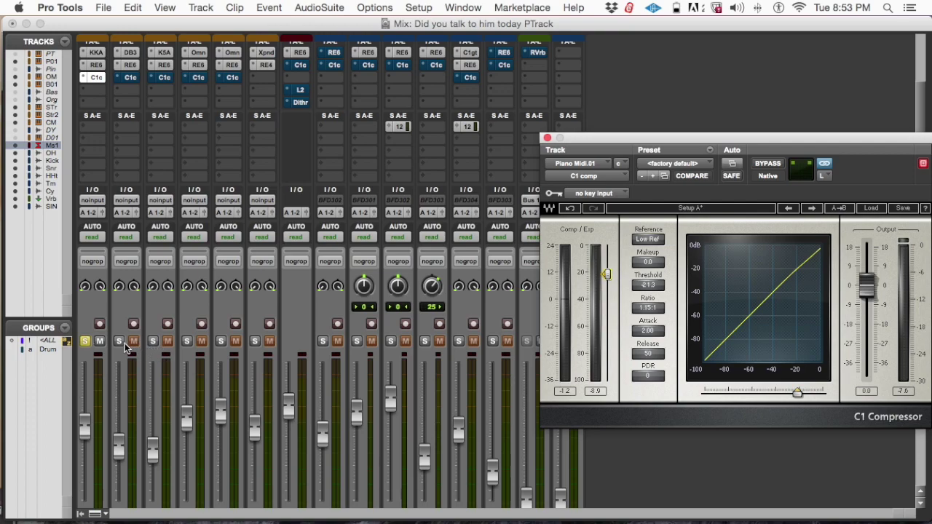
click(118, 341)
click(84, 341)
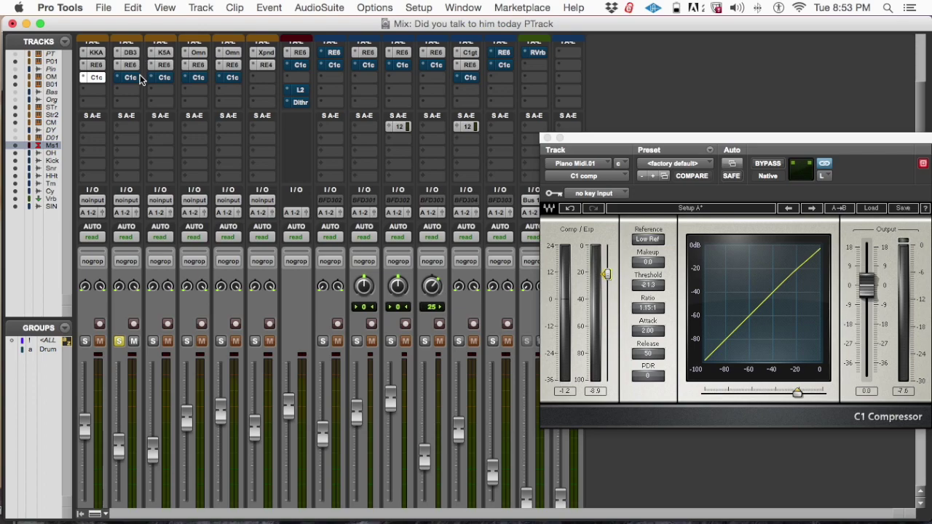
key(space)
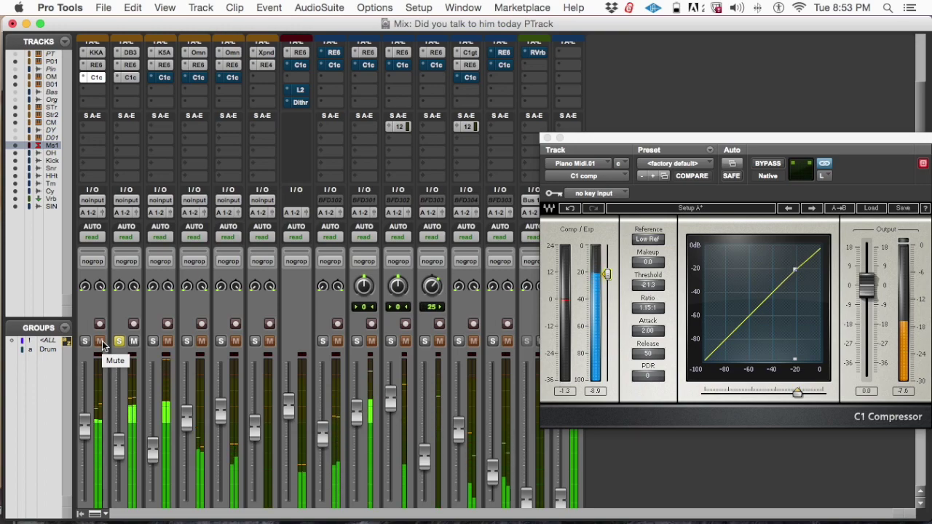
scroll(155, 325, down, 1)
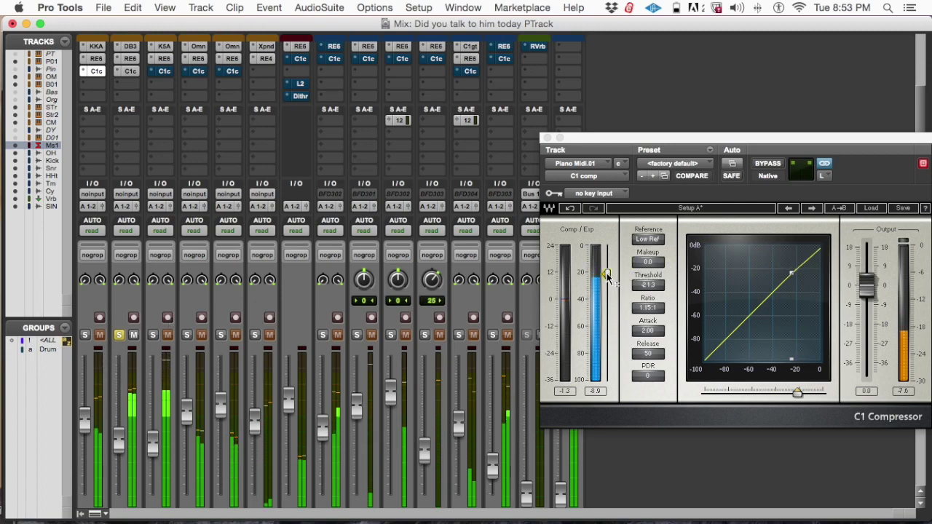
drag(608, 278, 607, 279)
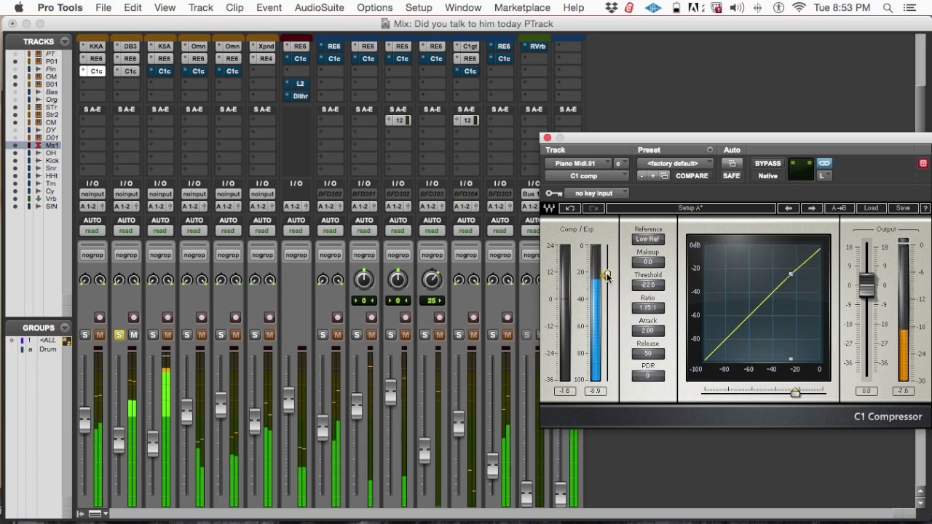
drag(607, 276, 606, 279)
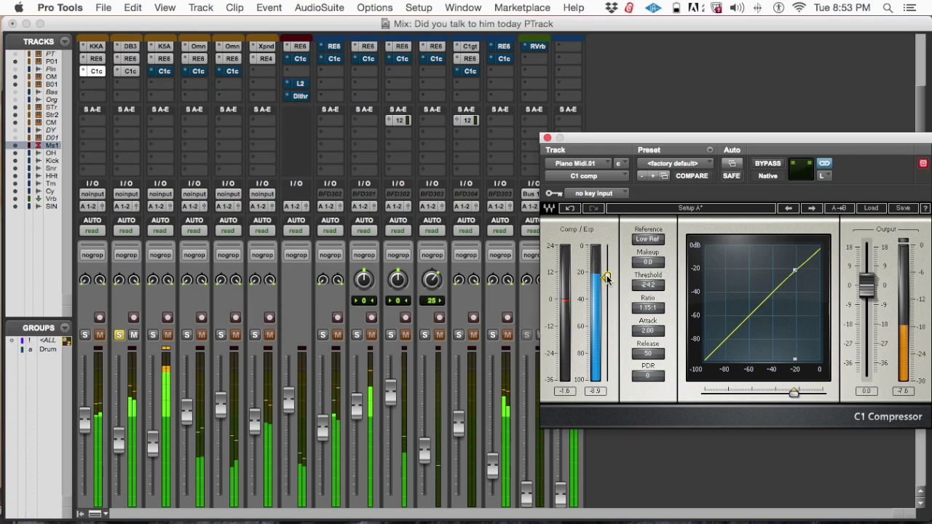
click(570, 209)
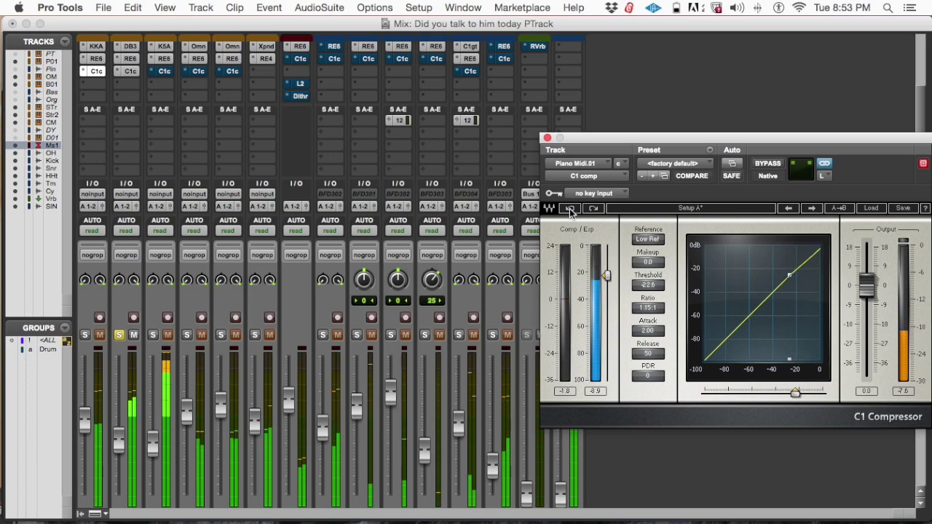
click(570, 209)
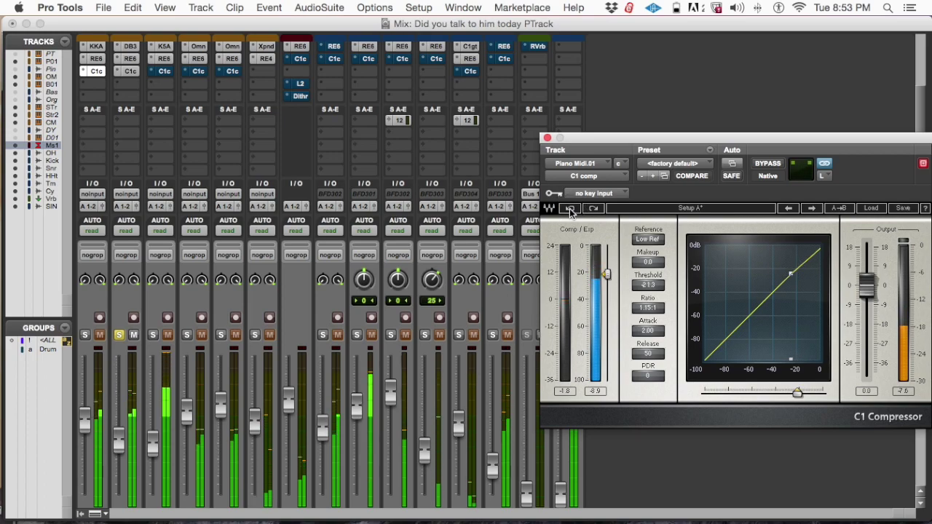
click(570, 209)
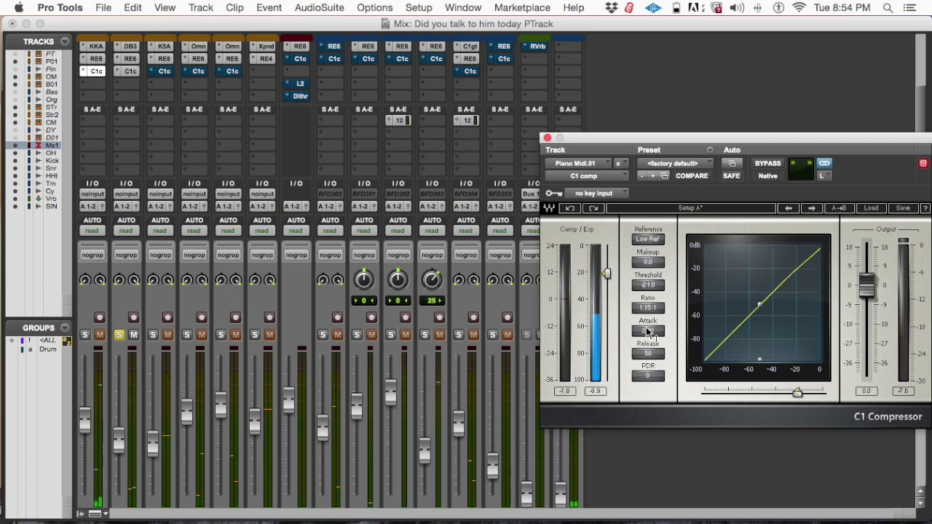
drag(647, 332, 650, 333)
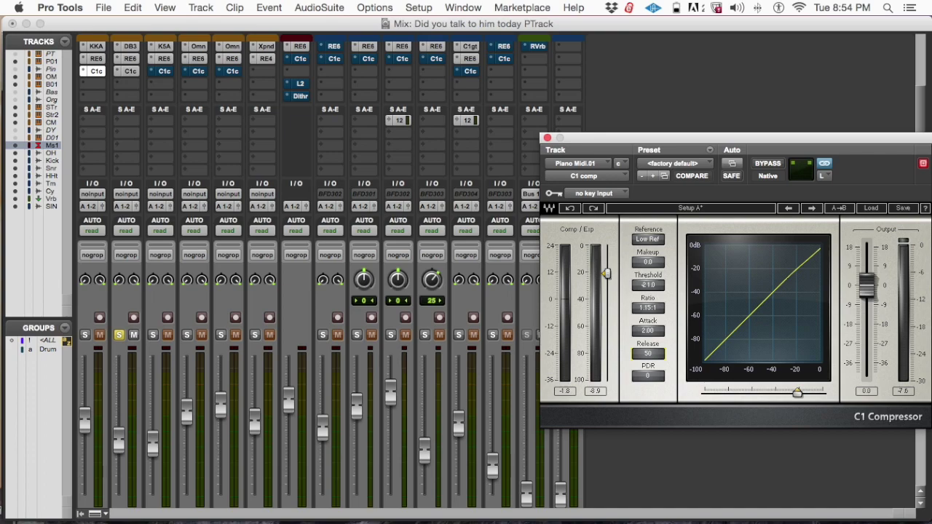
key(space)
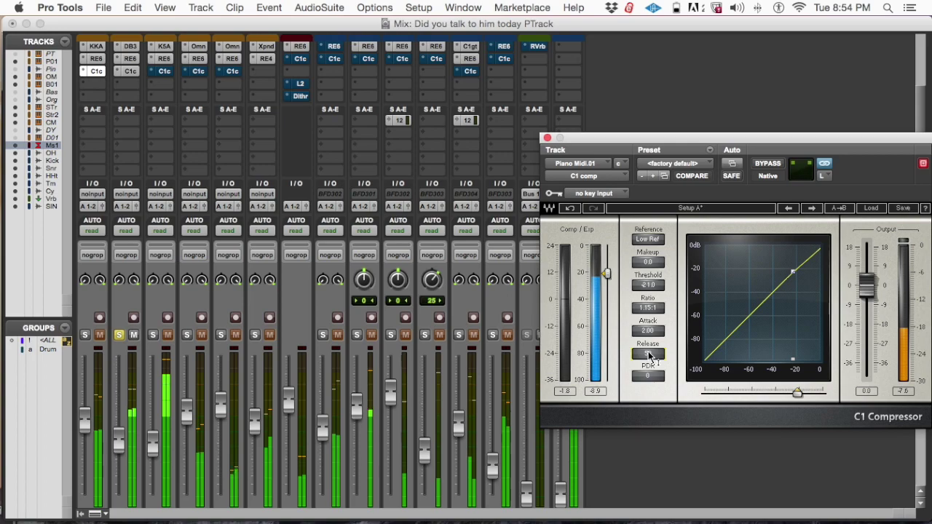
click(648, 331)
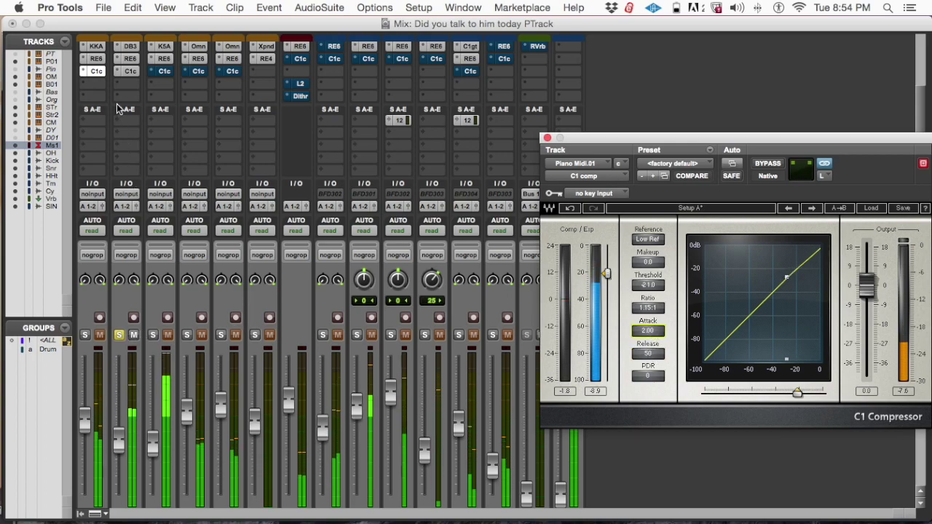
- Open the organ channel's C1 compressor and set its threshold to -20.2, ratio to 1.20:1 and release to 90
click(129, 72)
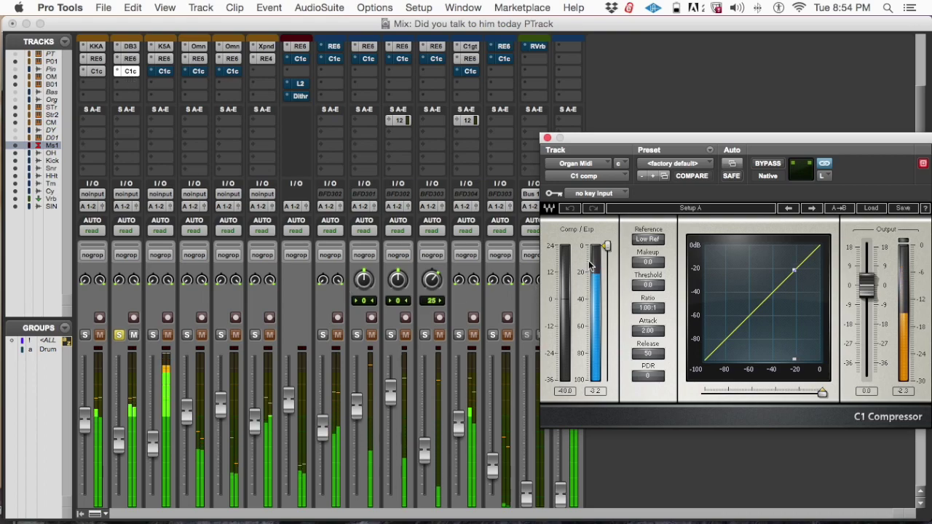
drag(606, 246, 607, 273)
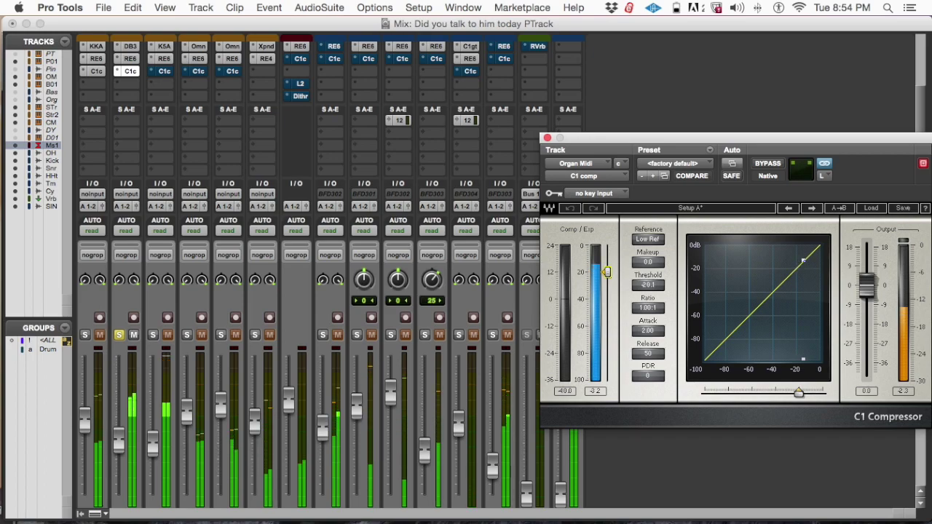
drag(647, 305, 647, 289)
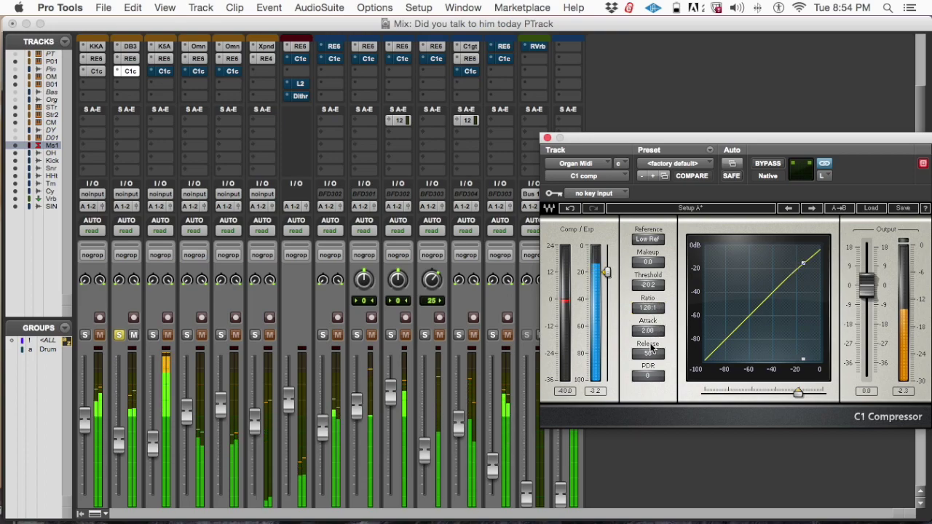
drag(647, 354, 641, 338)
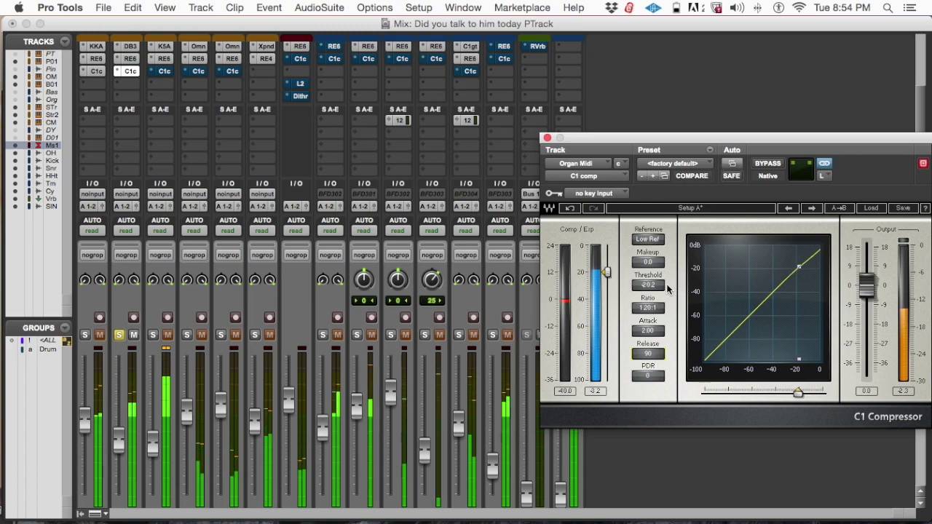
- Reset the organ compressor's gain-reduction peak readout and lower its threshold to -22.3
click(568, 393)
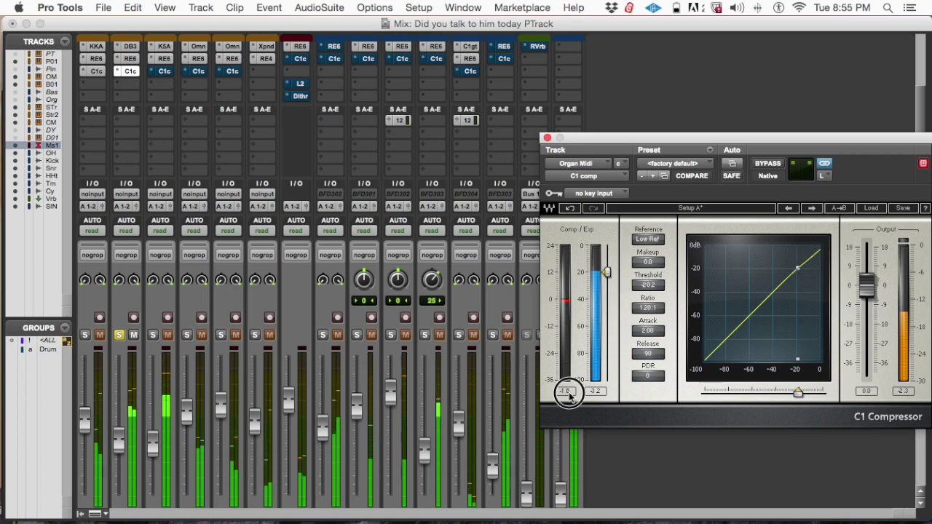
drag(605, 269, 606, 276)
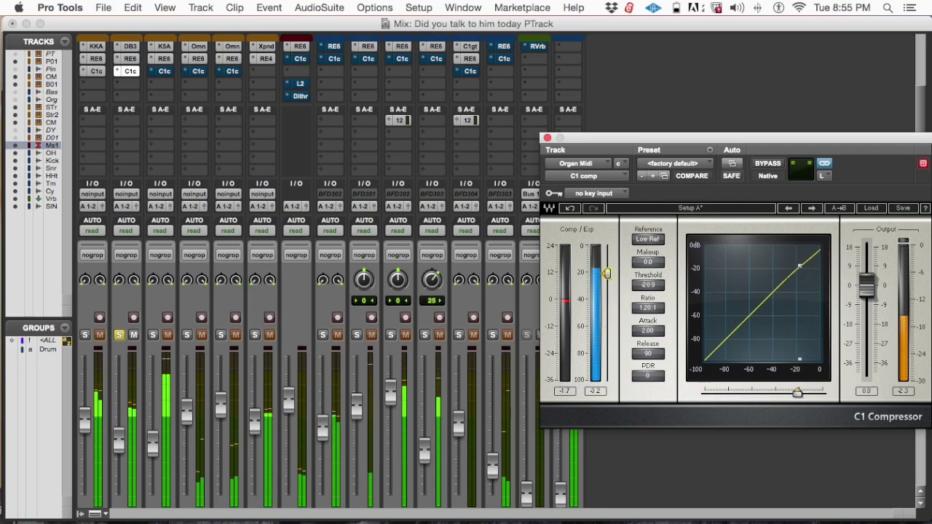
drag(606, 272, 612, 276)
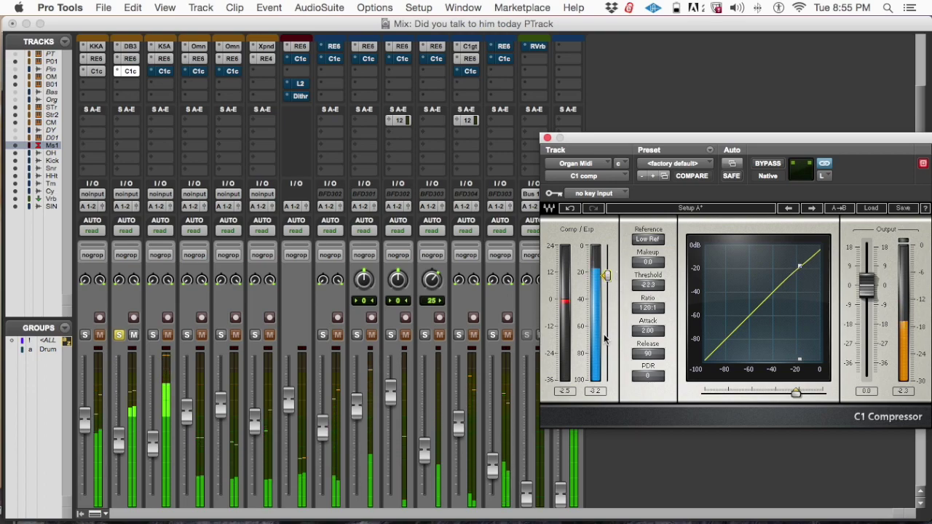
- Reset the organ compressor's gain-reduction peak readout several times to check the reduction during playback
click(567, 394)
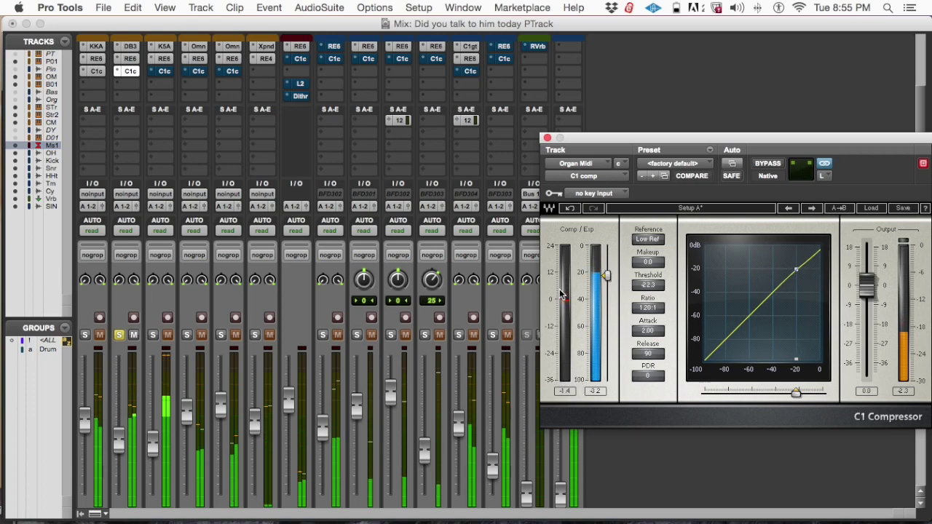
click(562, 393)
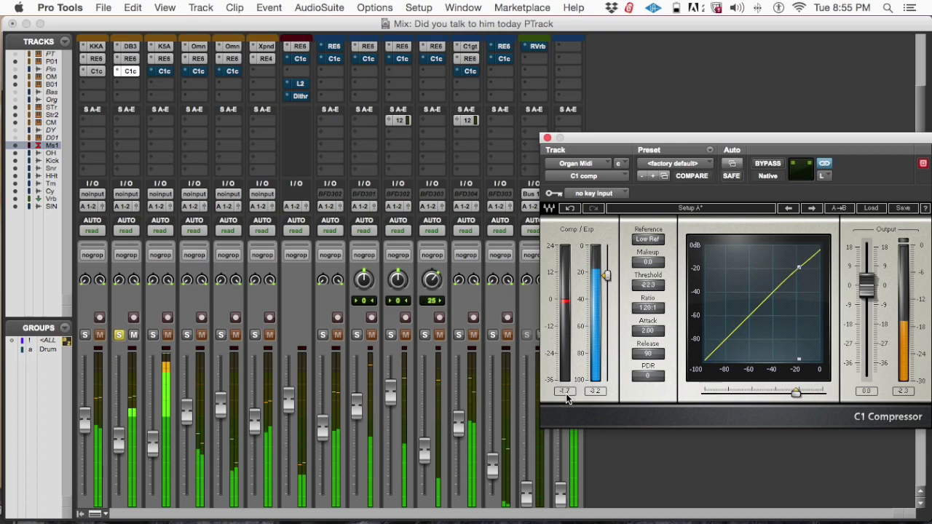
click(566, 391)
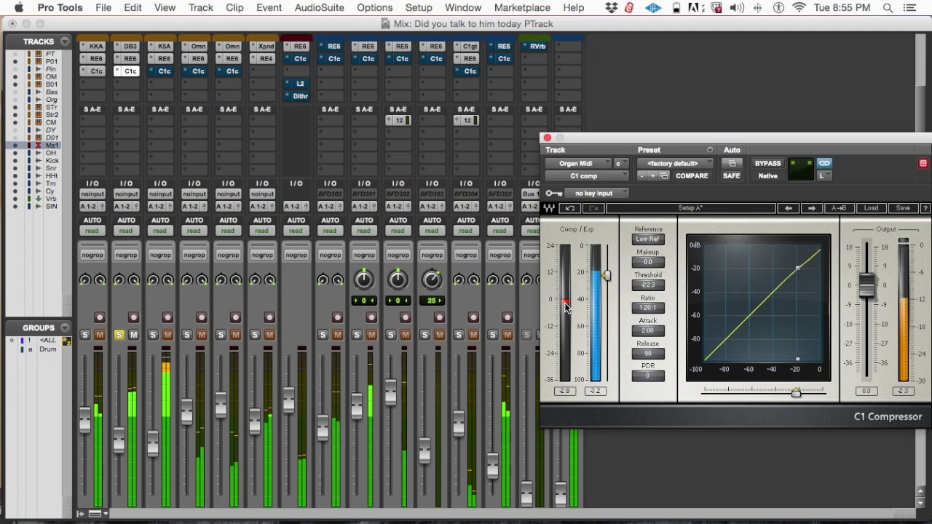
- Set the organ compressor's makeup gain to 1.0 and lower its threshold to -23.2
click(644, 264)
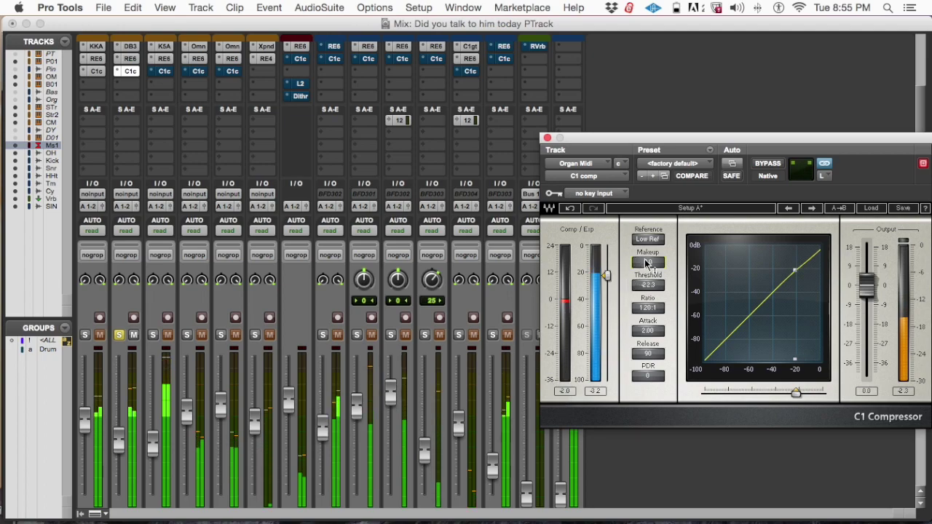
key(Up)
key(Up)
key(Up)
key(Up)
key(Up)
key(Up)
key(Up)
key(Up)
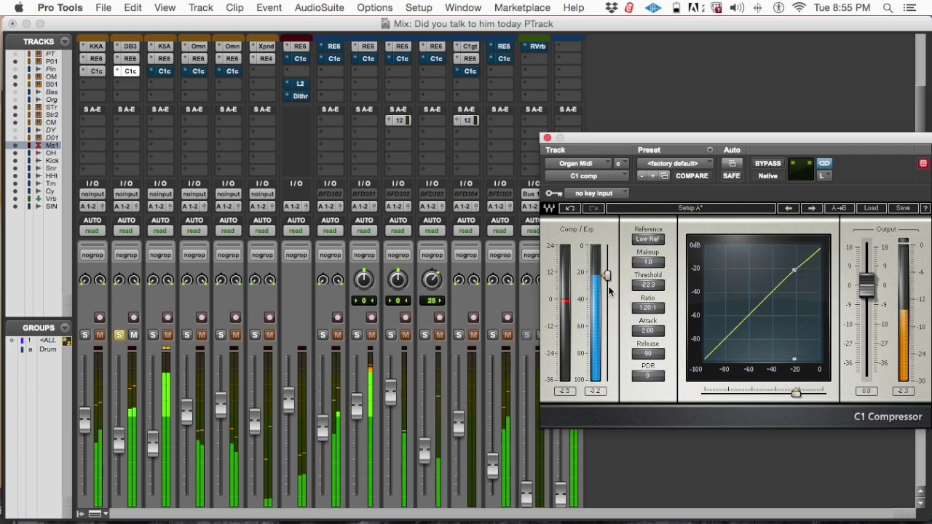
click(663, 281)
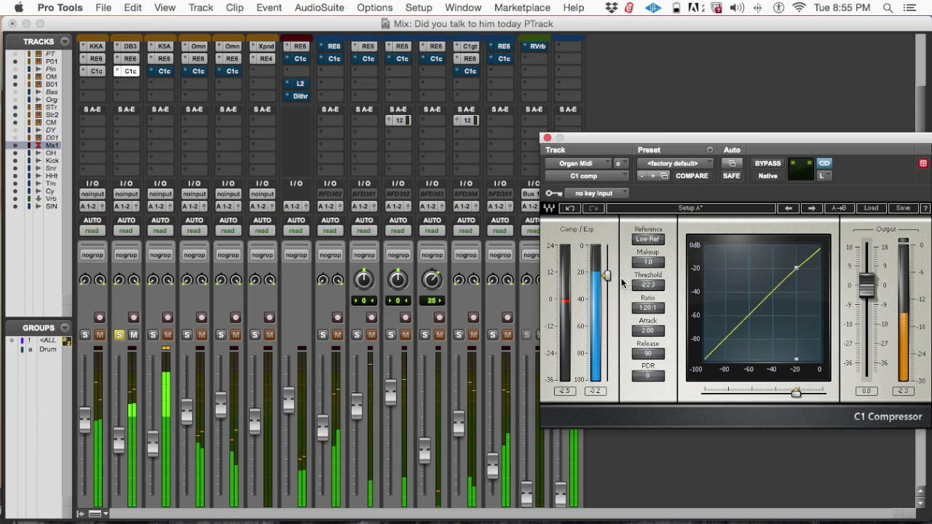
drag(607, 277, 607, 278)
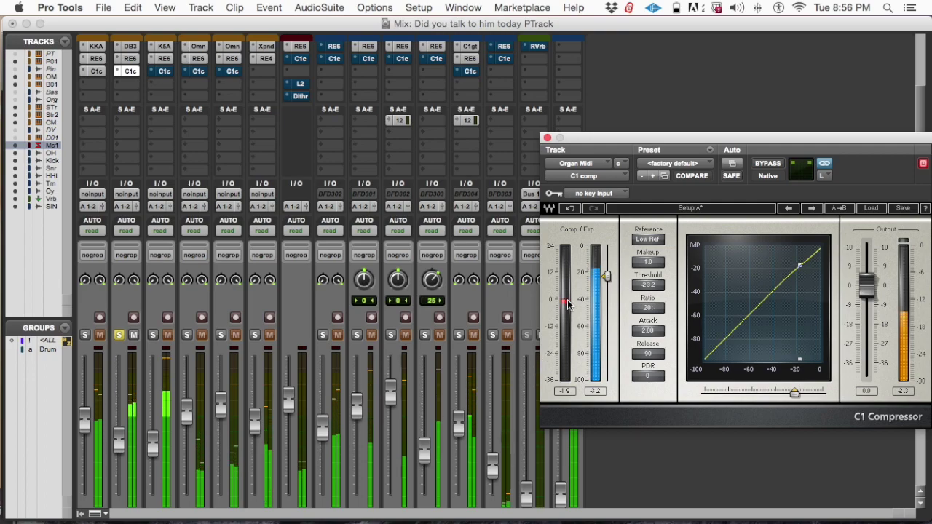
- Unsolo the organ channel and raise its compressor's makeup gain to 1.5 against the full mix
click(119, 334)
scroll(167, 337, down, 5)
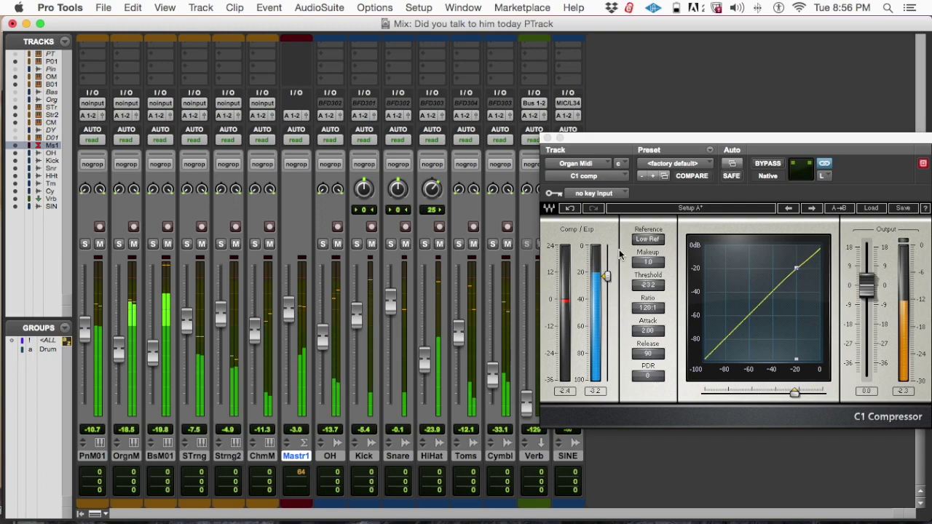
click(648, 262)
drag(648, 261, 648, 258)
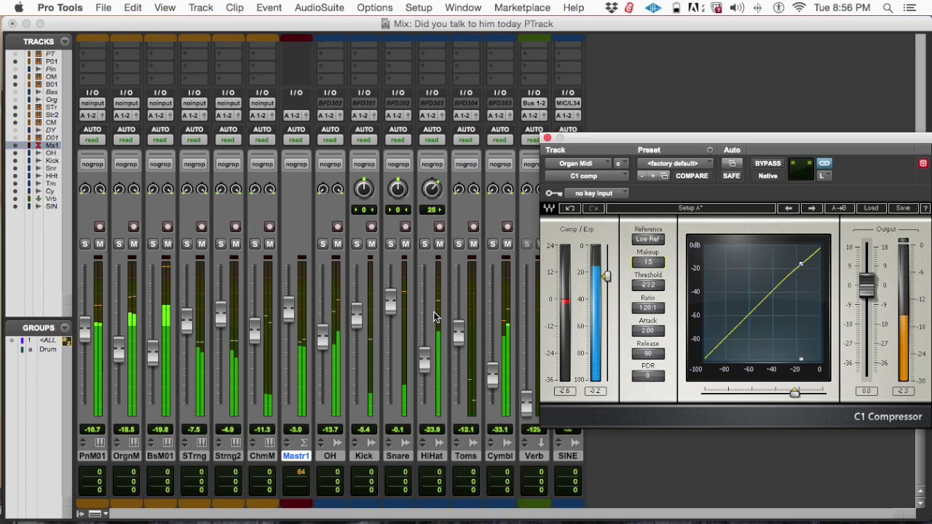
- Solo the bass channel and activate the bypassed C1 compressor inserts on the bass and both strings channels
click(153, 244)
scroll(154, 254, up, 3)
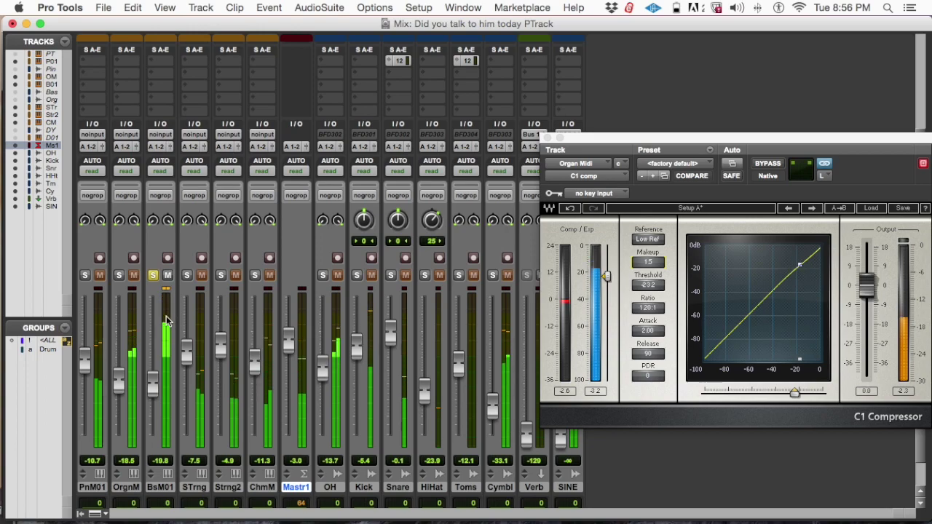
scroll(183, 201, up, 3)
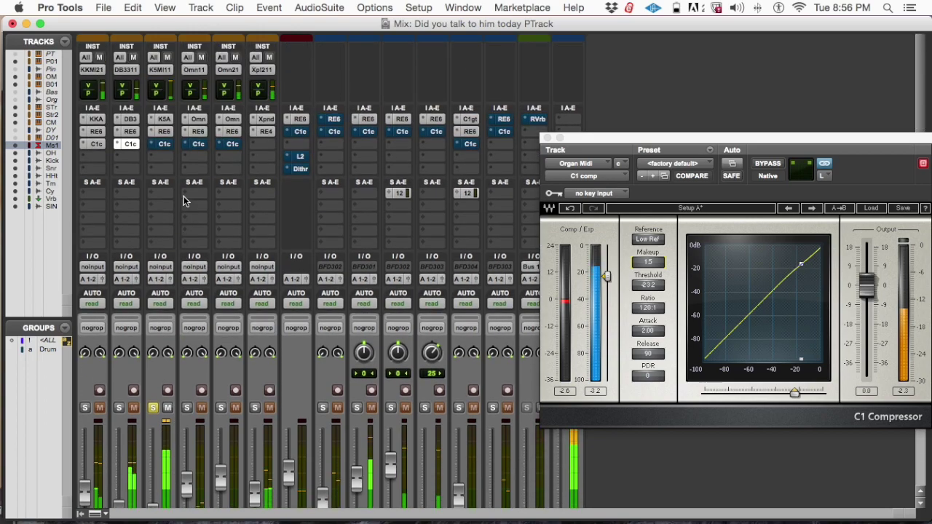
super+click(164, 145)
super+click(195, 144)
super+click(230, 144)
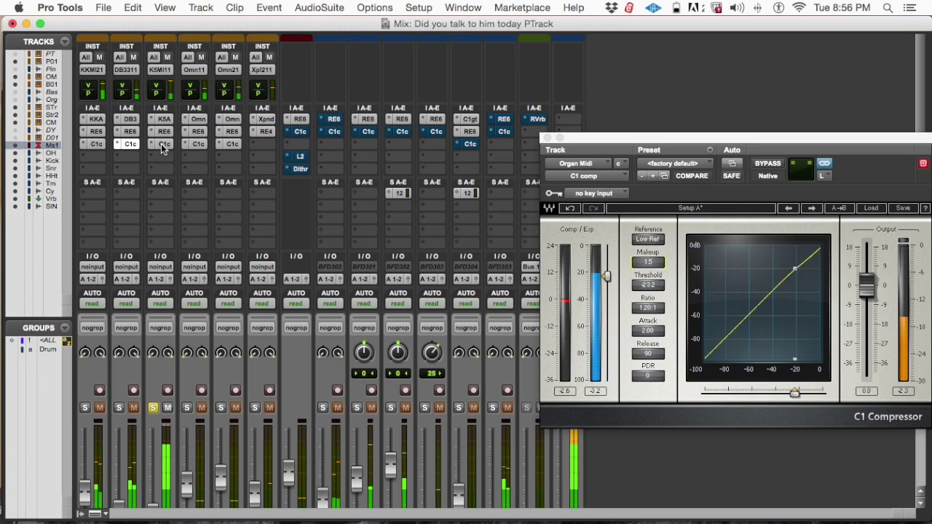
- Save the session and open the bass channel's C1 compressor
scroll(162, 143, down, 1)
key(super+s)
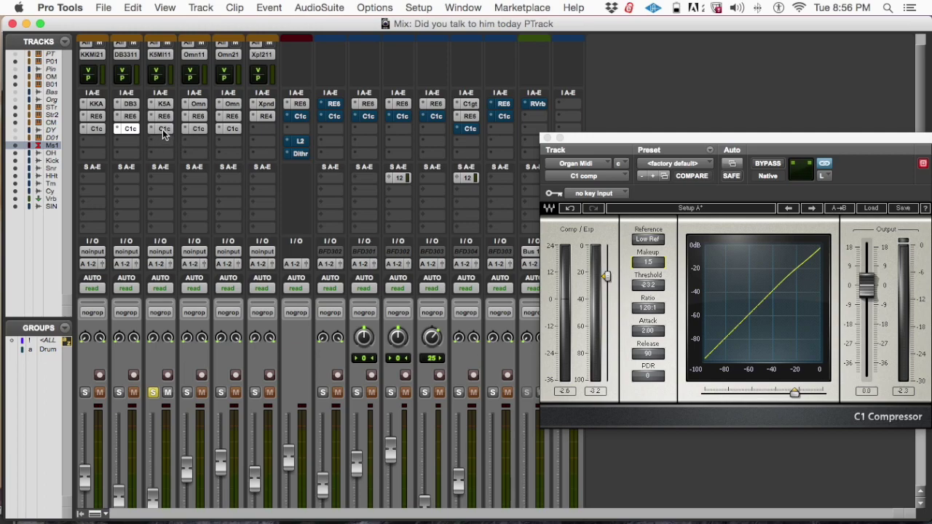
click(162, 129)
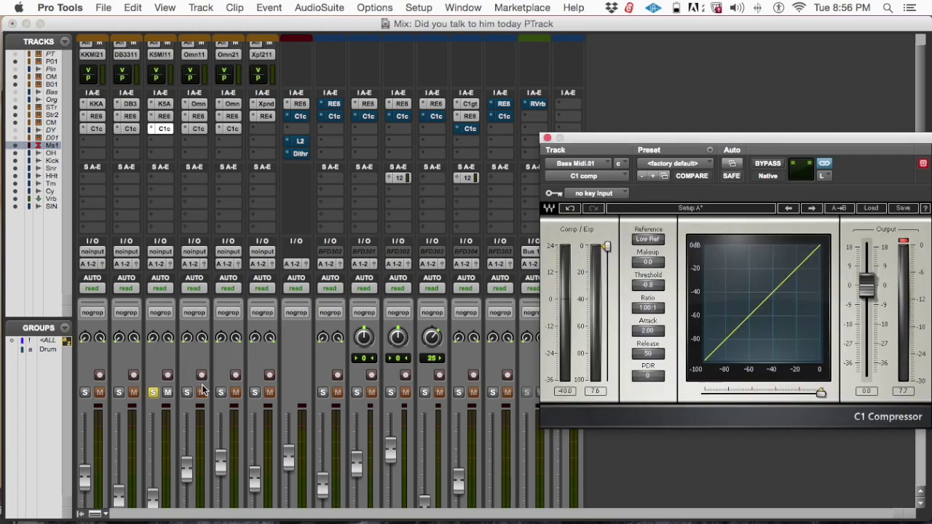
- Examine the multi-mono dynamics plug-ins available for the bass channel's compressor insert, keeping the C1 comp
click(148, 131)
mouse_move(218, 129)
mouse_move(291, 145)
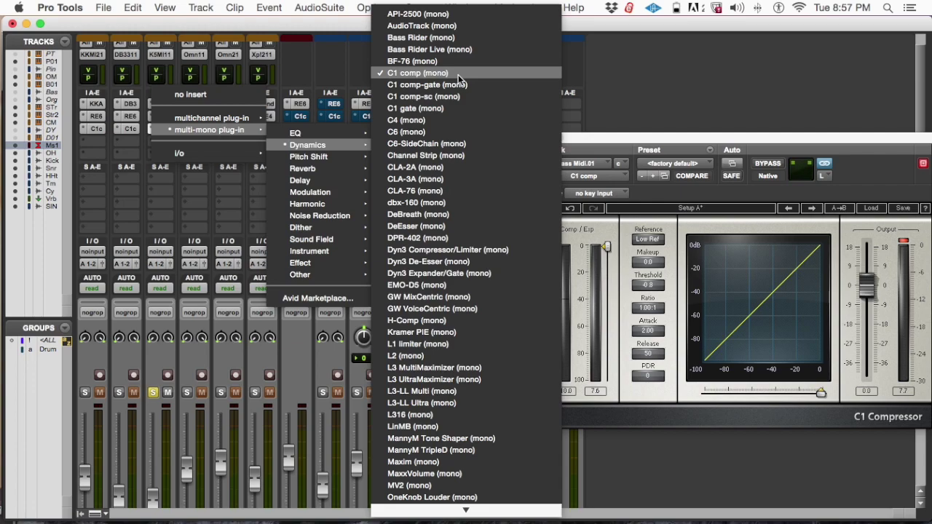
click(613, 77)
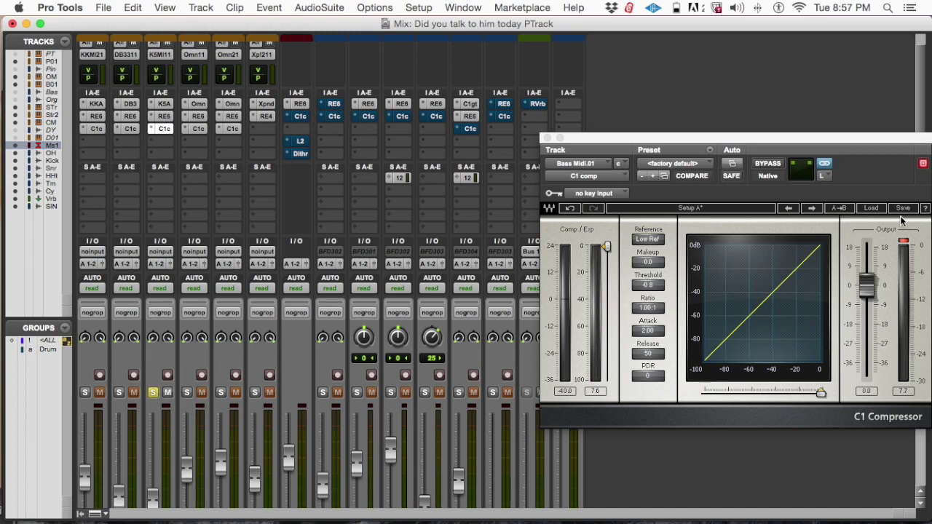
- Move the bass compressor window higher over the mixer and start playback
drag(757, 153, 763, 37)
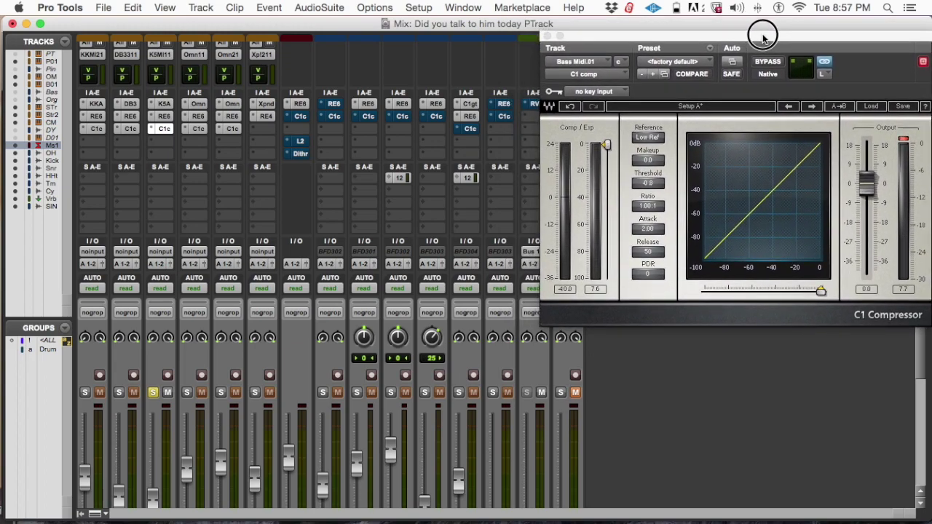
drag(763, 38, 763, 38)
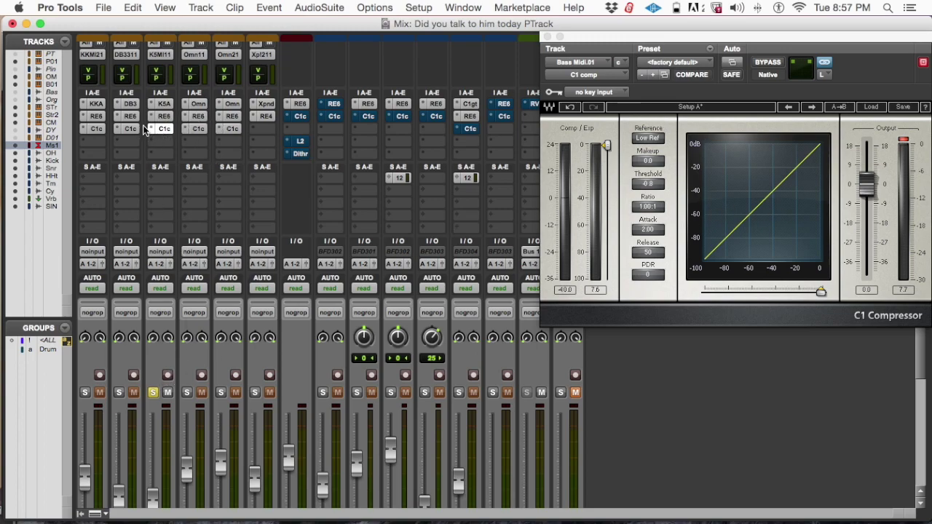
key(space)
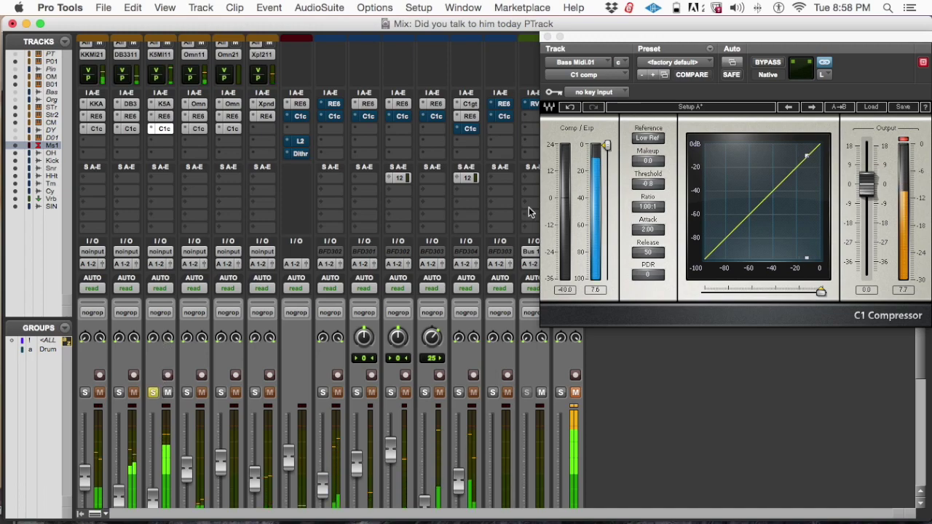
- Set the bass compressor's threshold to -21.2 and its ratio to 1.30:1
drag(606, 145, 607, 172)
drag(655, 202, 650, 206)
drag(608, 175, 606, 172)
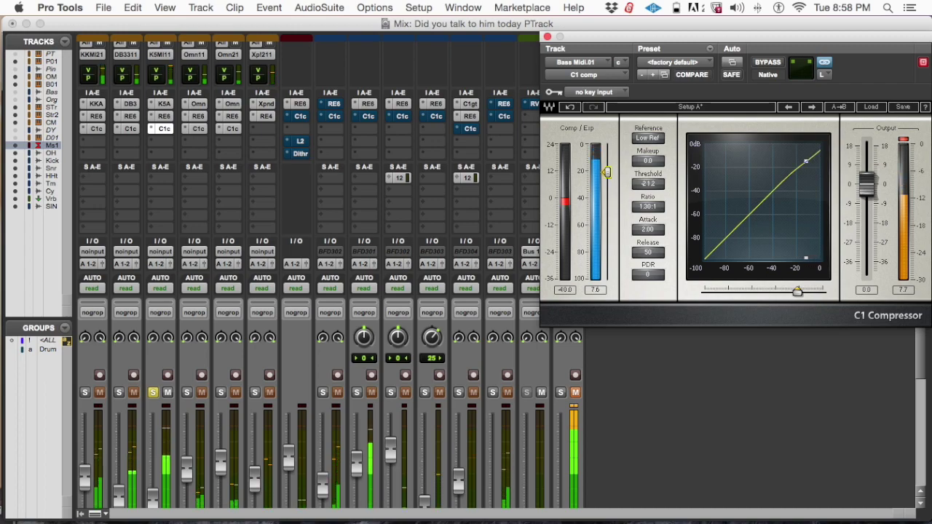
- Reset the bass compressor's gain-reduction peak readout and set its makeup gain to 2.5
click(565, 281)
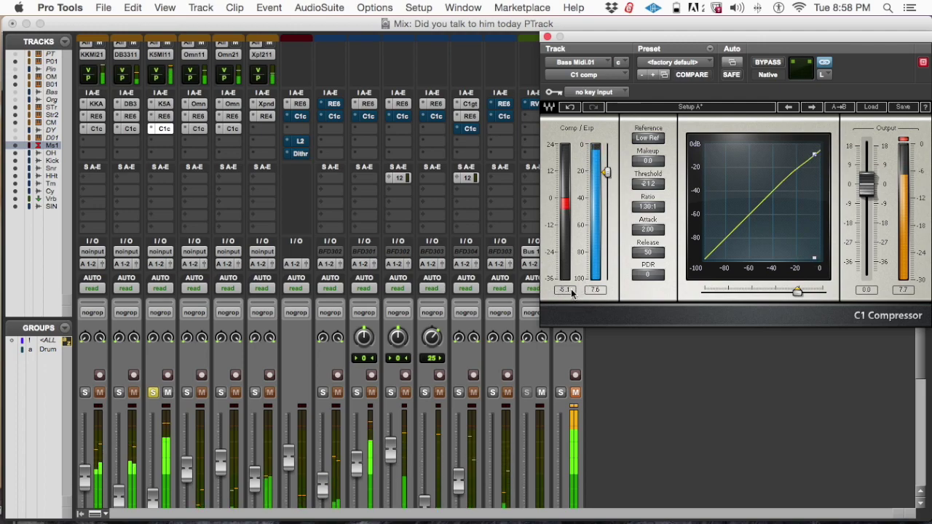
scroll(343, 380, down, 5)
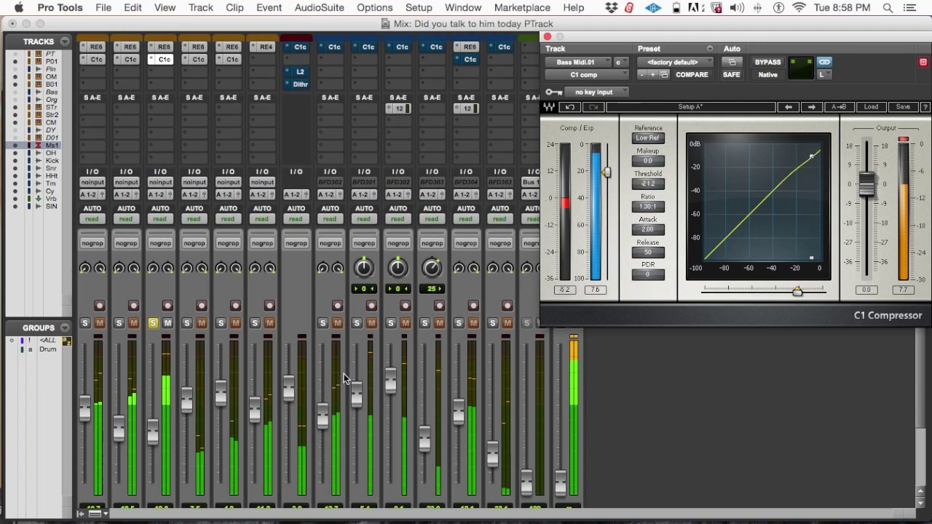
click(571, 290)
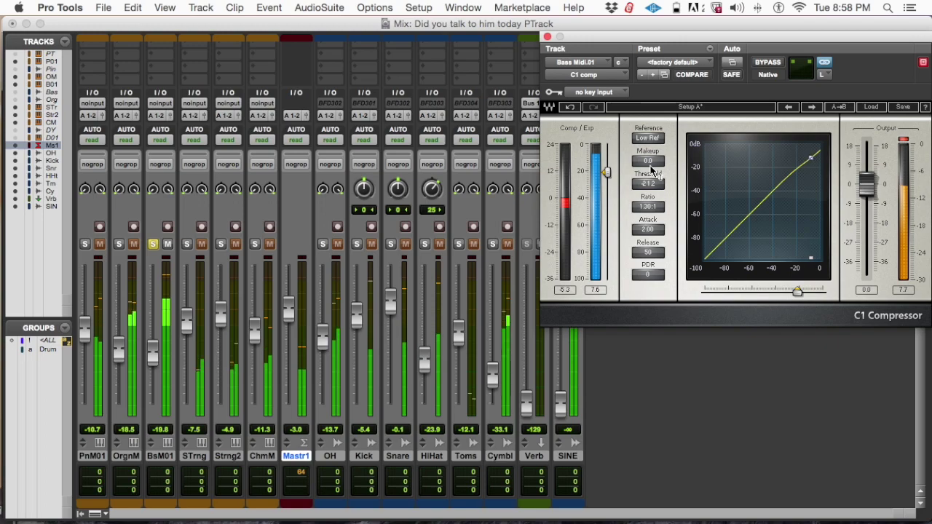
drag(651, 168, 651, 151)
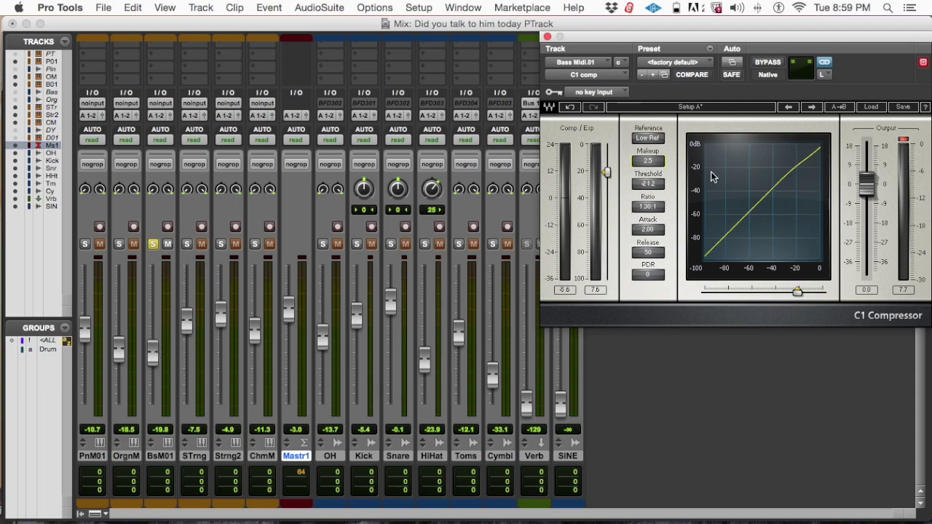
- Unsolo the bass channel and check the song position in the Edit window before returning to the Mix window
click(150, 246)
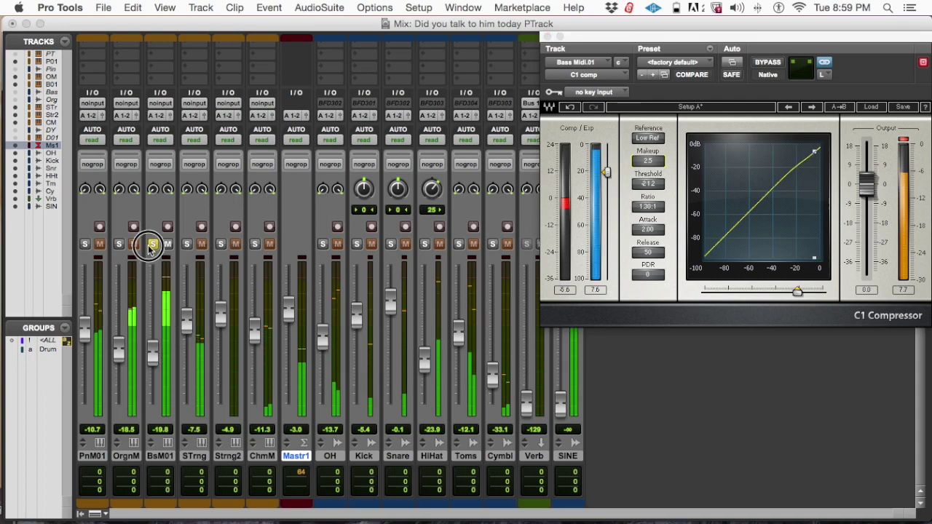
click(150, 246)
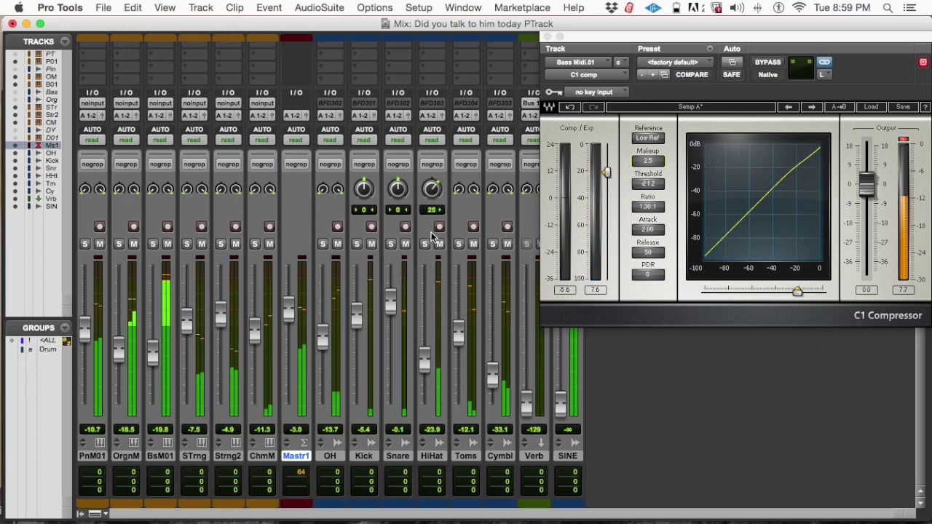
key(super+equal)
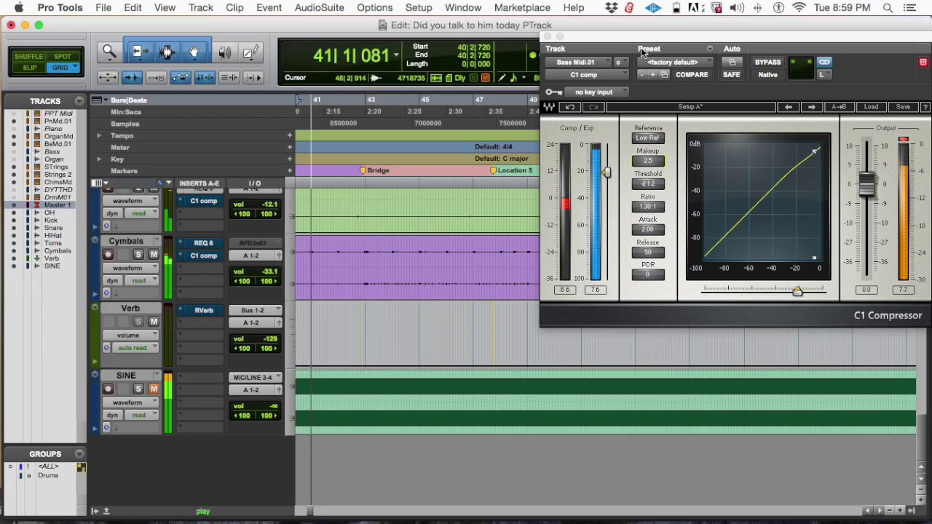
key(super+equal)
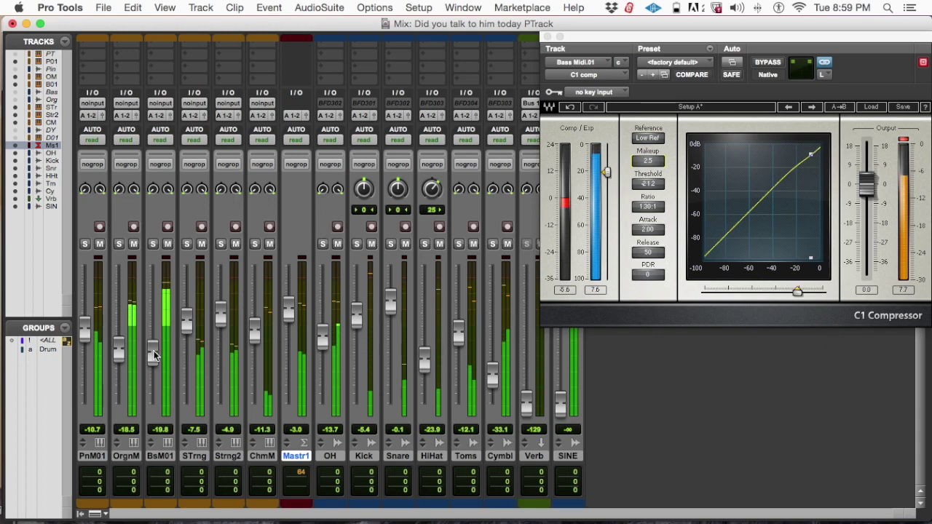
- Raise the bass channel's volume fader to -16.9 while the full mix plays
mouse_move(151, 355)
mouse_down()
mouse_move(150, 323)
mouse_move(148, 347)
mouse_up()
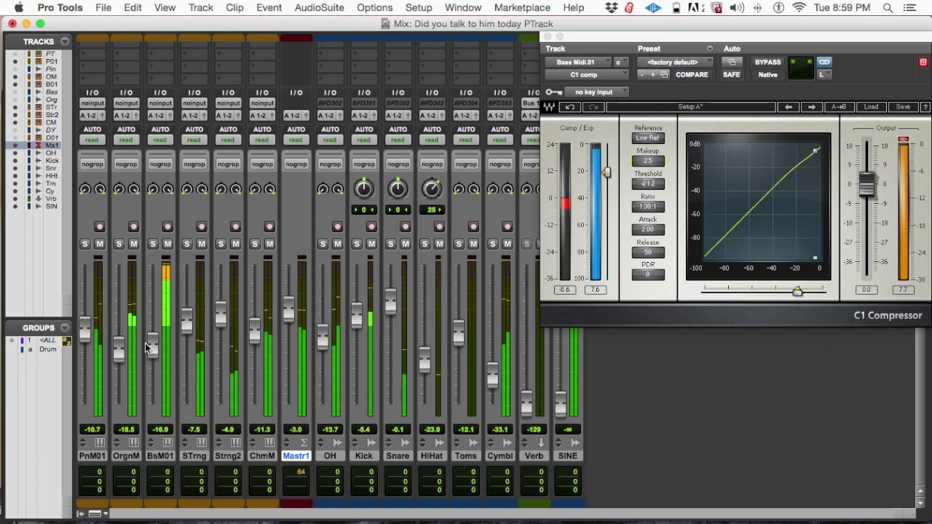
drag(146, 348, 145, 347)
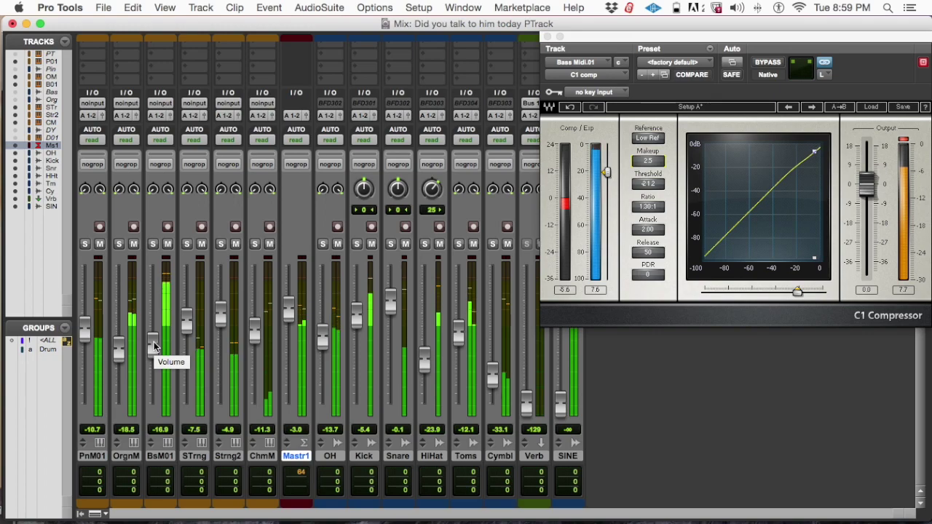
mouse_move(154, 347)
mouse_down()
mouse_move(157, 330)
mouse_move(148, 360)
mouse_move(156, 342)
mouse_move(155, 351)
mouse_up()
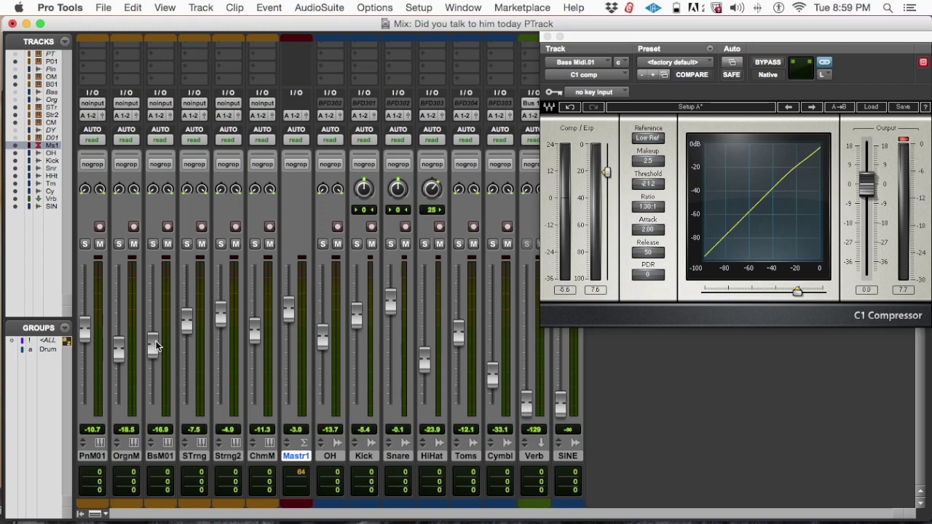
- Clear the bass compressor's output clip indicator and restart playback
drag(156, 347, 153, 376)
click(905, 146)
key(space)
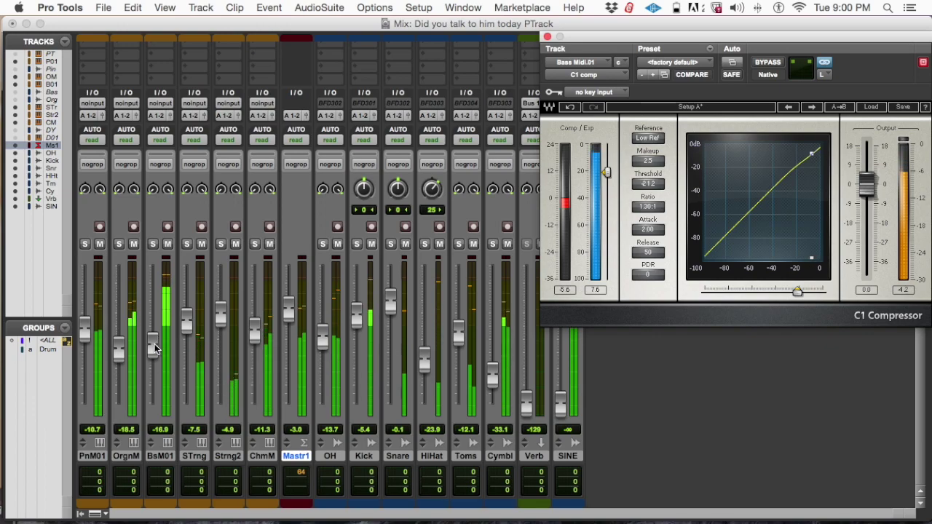
- Try the bass channel's volume at about -19.5 and -19.3 before raising it to -16.1 in the mix
mouse_move(153, 340)
mouse_down()
mouse_move(151, 364)
mouse_move(153, 353)
mouse_up()
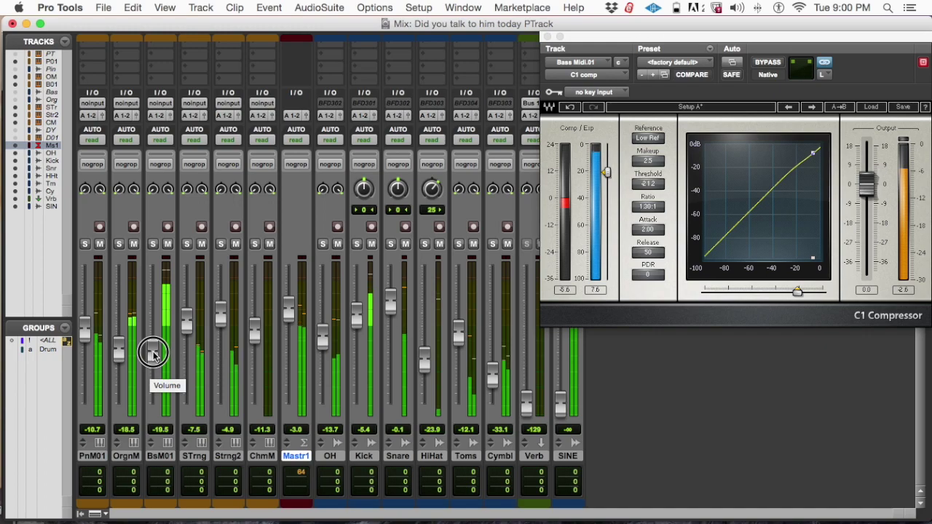
key(super+z)
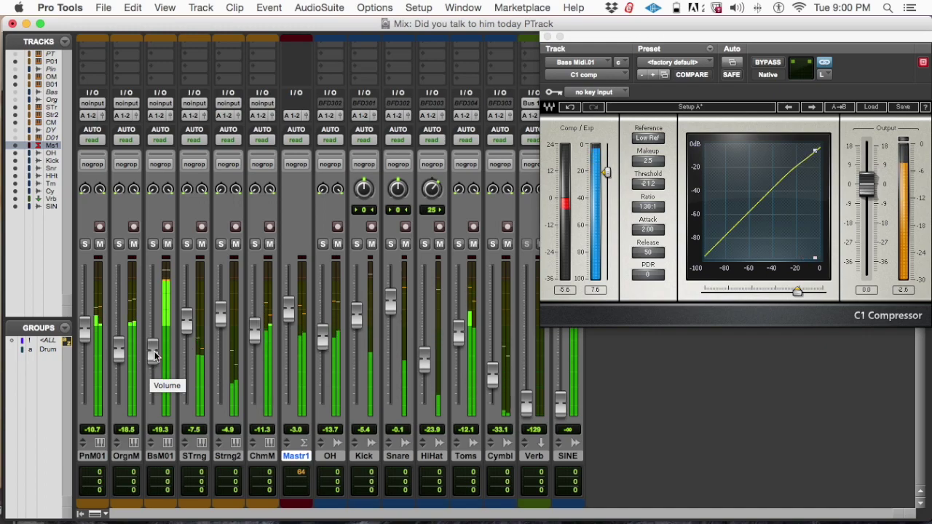
mouse_move(154, 355)
mouse_down()
mouse_move(155, 329)
mouse_move(150, 346)
mouse_up()
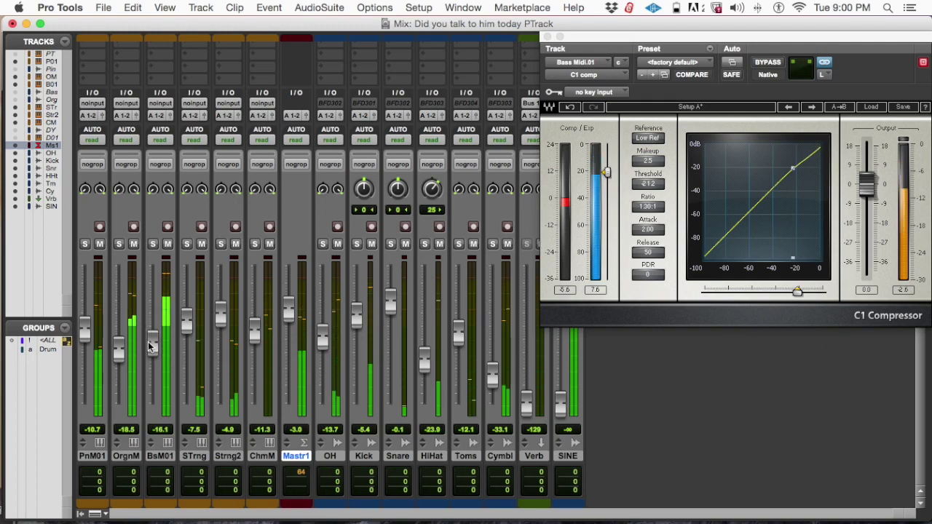
- Check the song position in the Edit window during playback and try the bass channel's volume at -17.2 in the mix
key(super+equal)
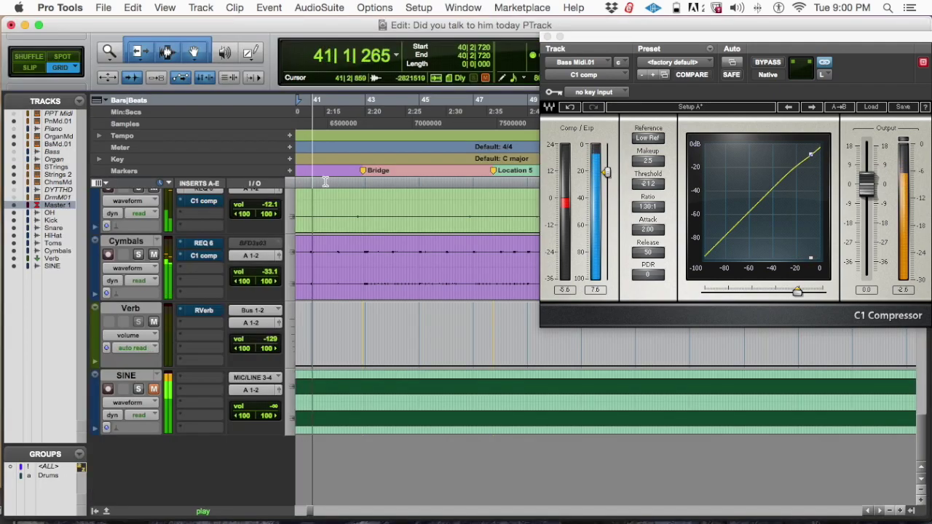
key(super+equal)
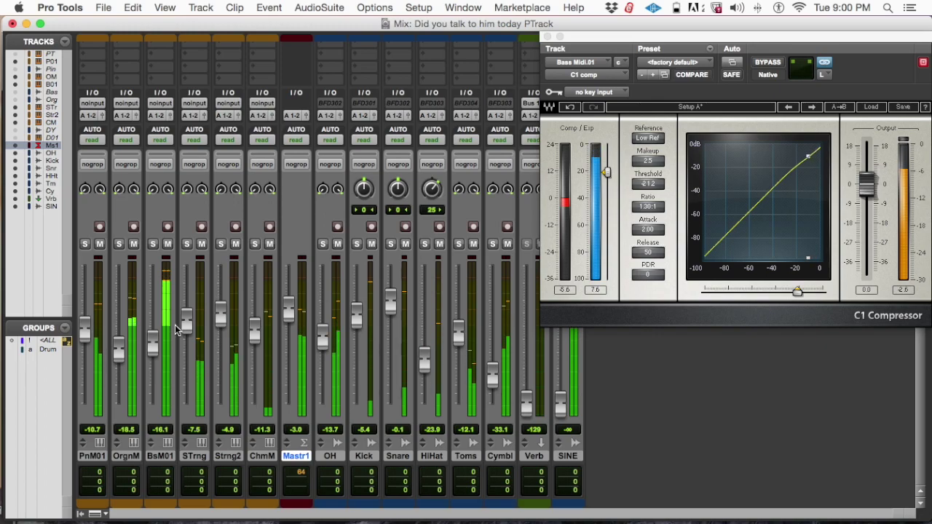
key(super+equal)
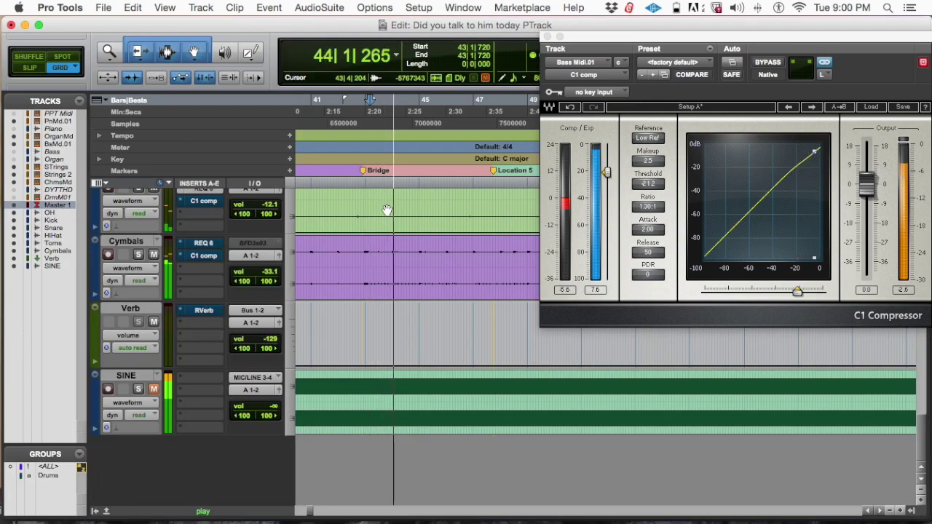
key(super+equal)
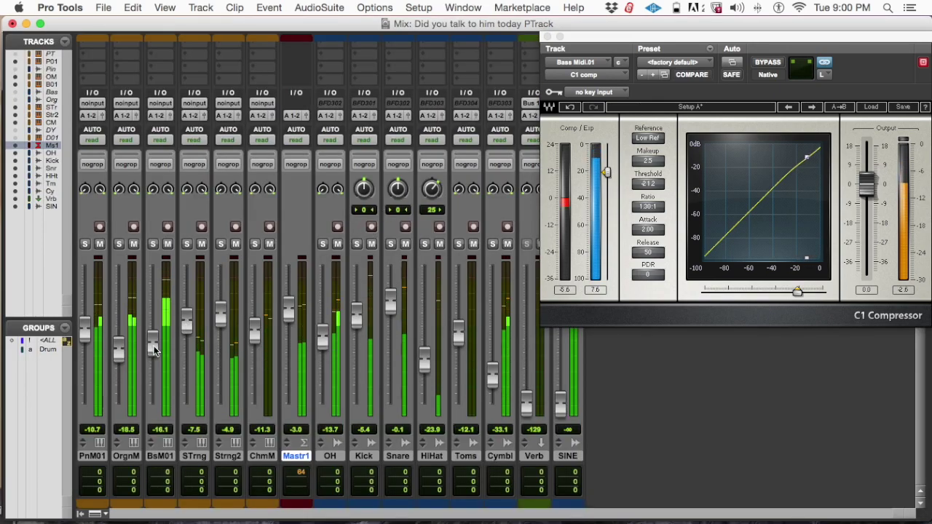
drag(154, 350, 156, 350)
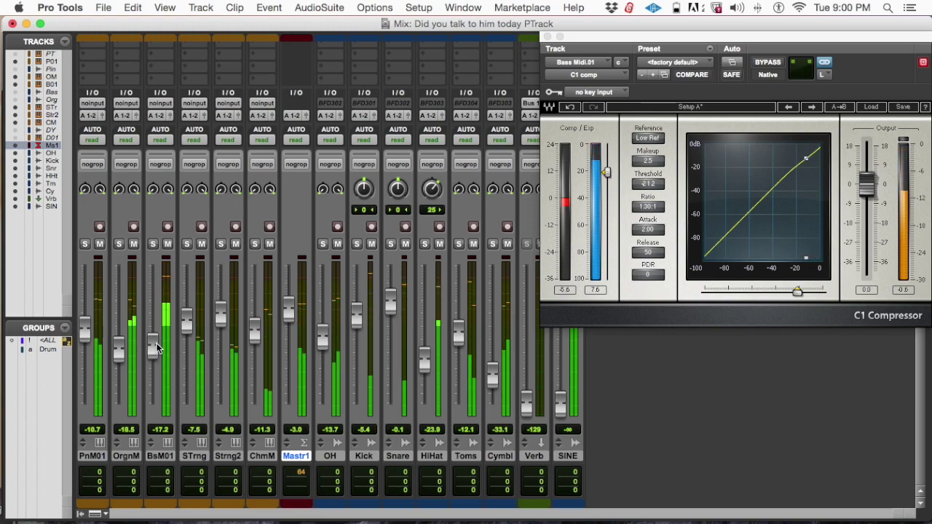
- Solo the bass with the kick and try the bass channel's volume at -18.2 and -18.8
click(152, 243)
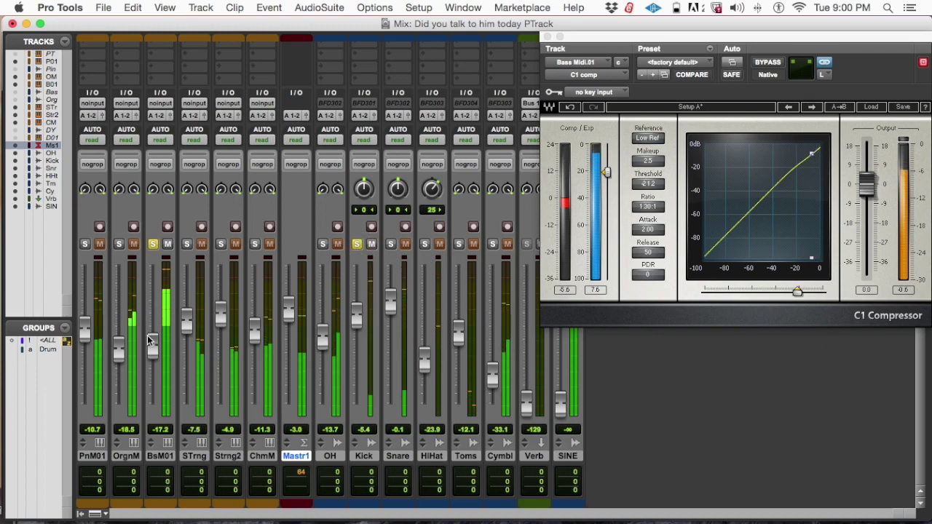
drag(152, 342, 155, 345)
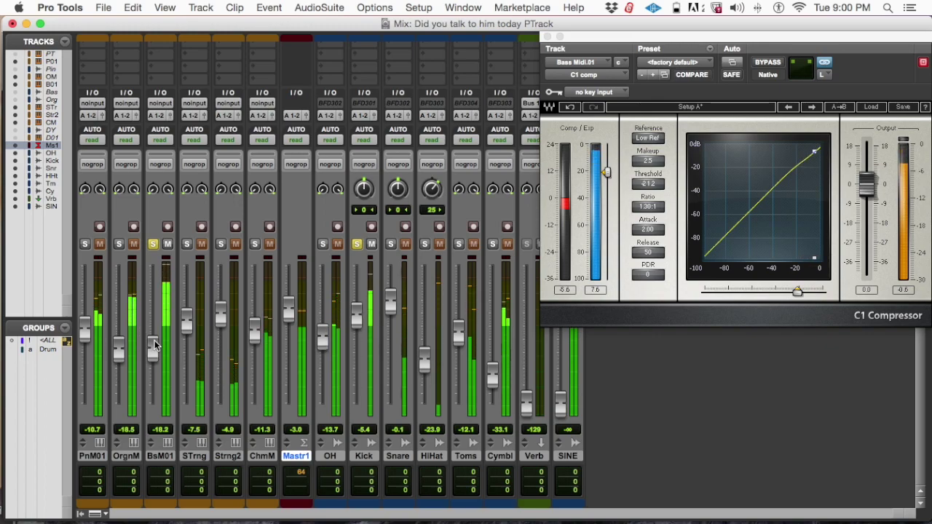
click(154, 345)
drag(155, 344, 154, 351)
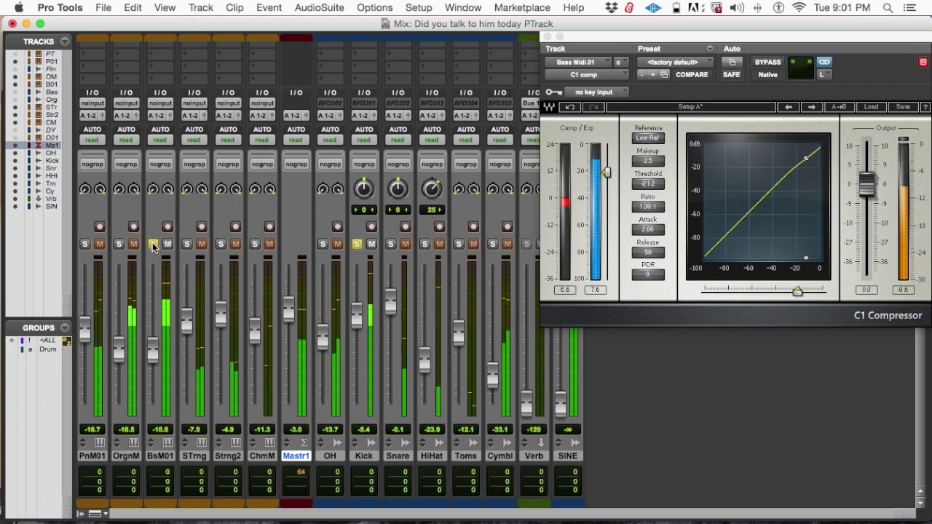
- Clear the bass and kick solos and set the bass channel's volume to -17.9 in the full mix
alt+click(154, 244)
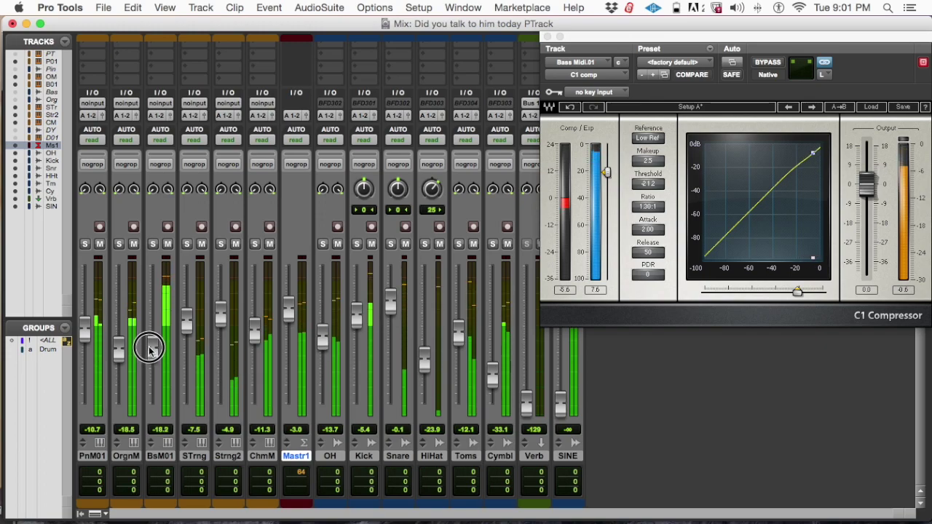
mouse_move(149, 347)
mouse_down()
mouse_move(150, 329)
mouse_move(145, 348)
mouse_up()
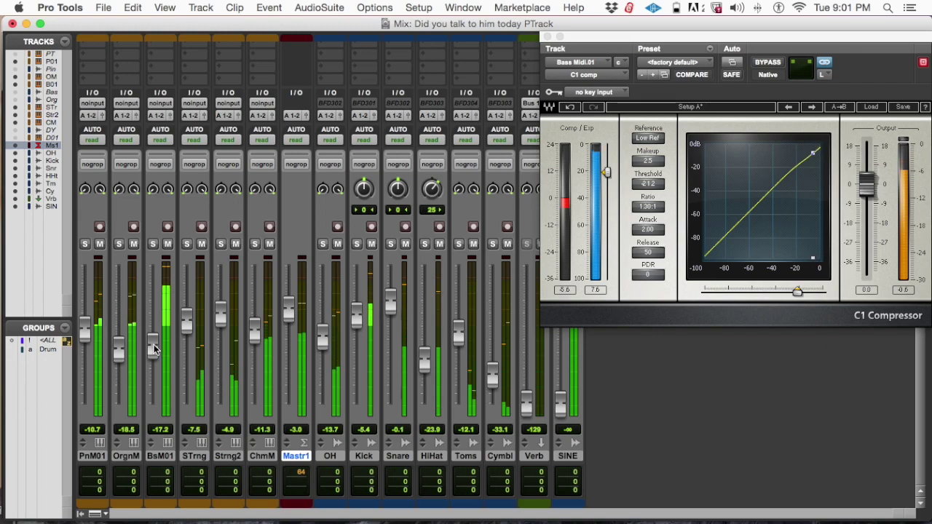
drag(154, 348, 152, 348)
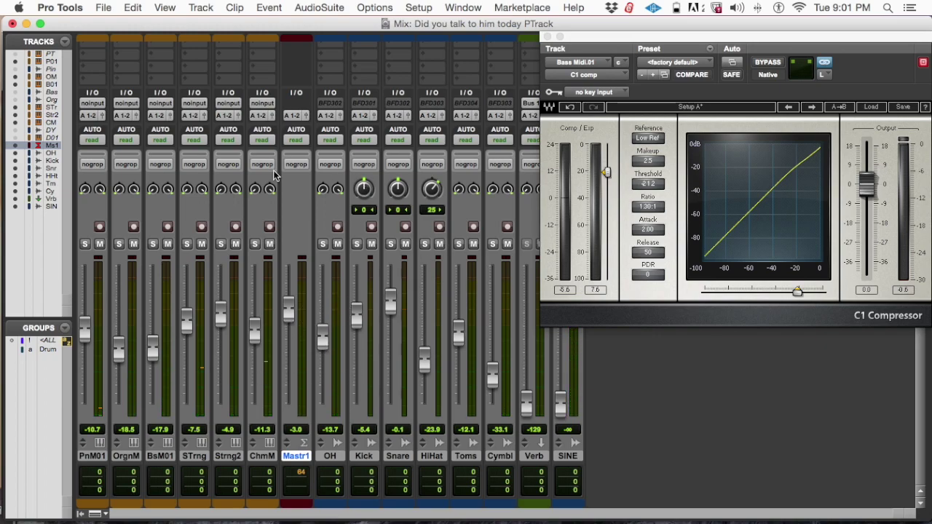
- Solo the STrings channel during playback and set its C1 compressor's threshold to -35.4 and ratio to 1.10:1
scroll(293, 158, up, 5)
scroll(281, 195, down, 5)
scroll(300, 220, up, 1)
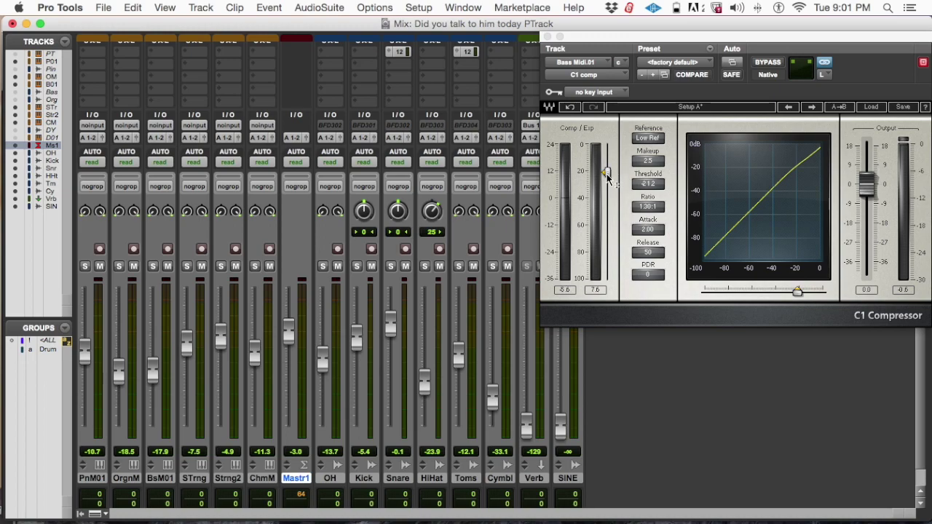
key(space)
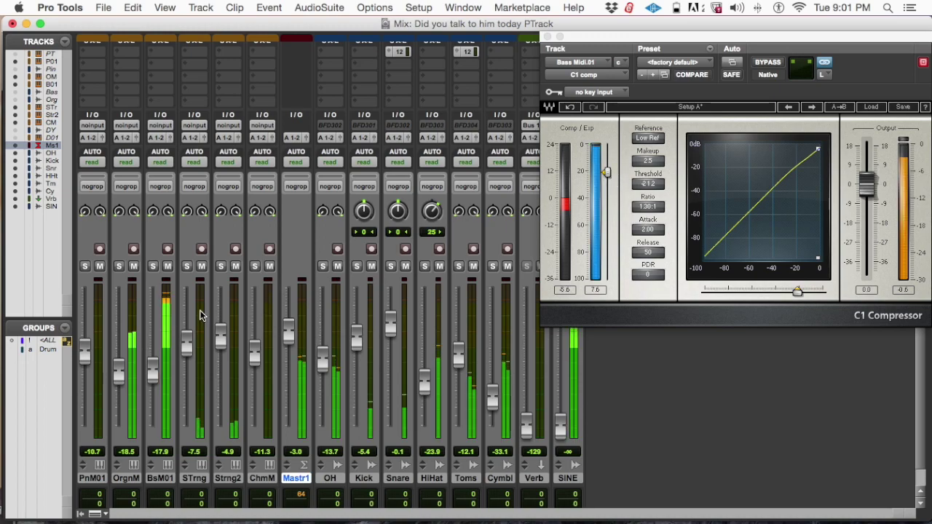
click(187, 267)
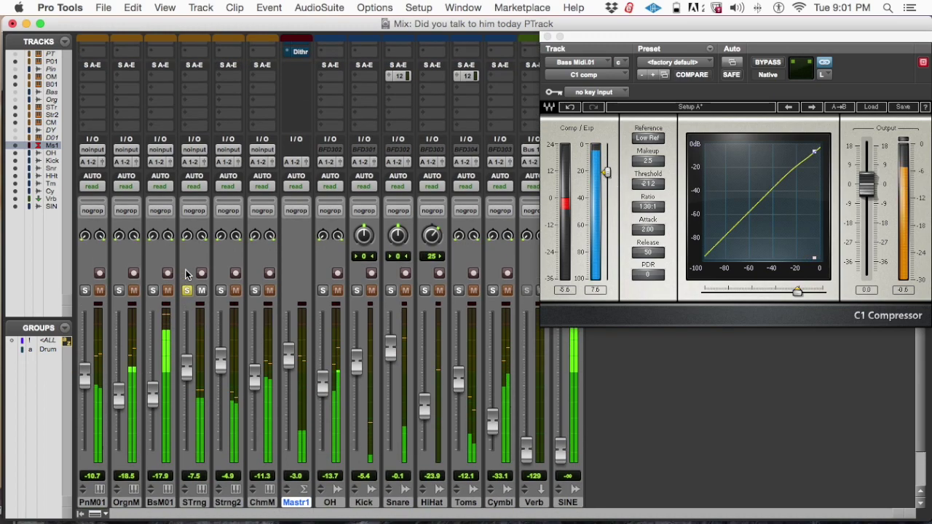
scroll(186, 271, up, 3)
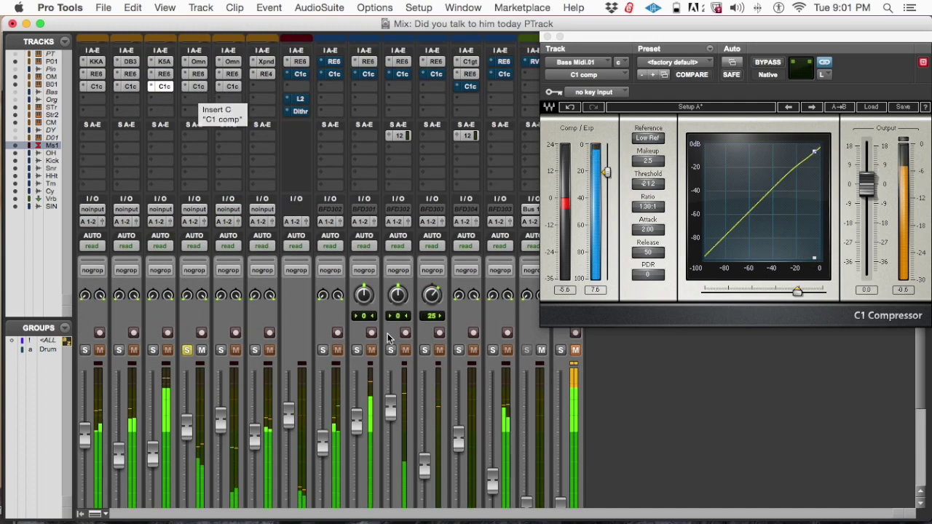
scroll(419, 336, down, 4)
scroll(418, 336, up, 4)
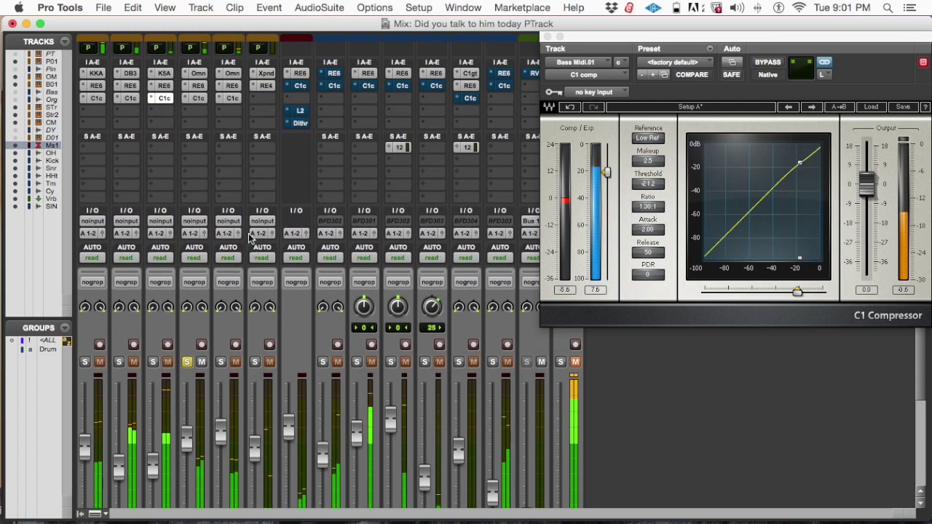
click(196, 98)
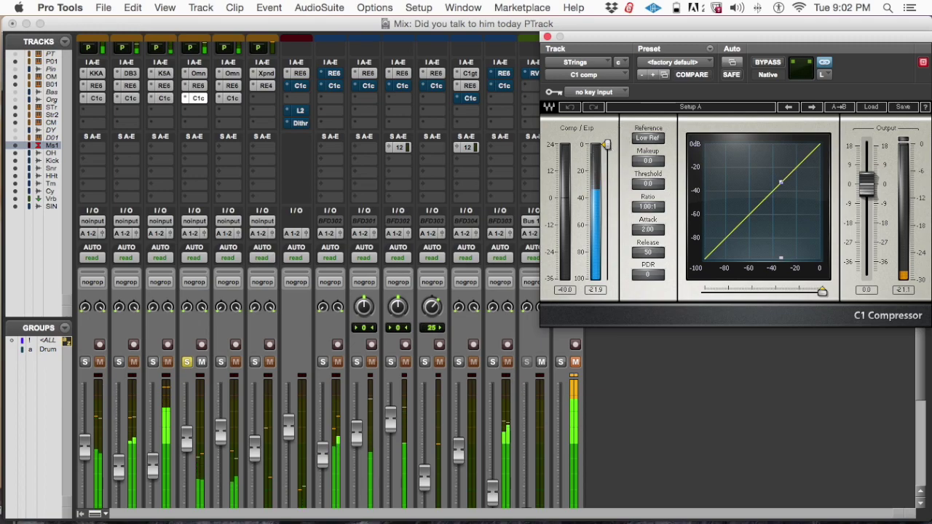
drag(607, 145, 609, 192)
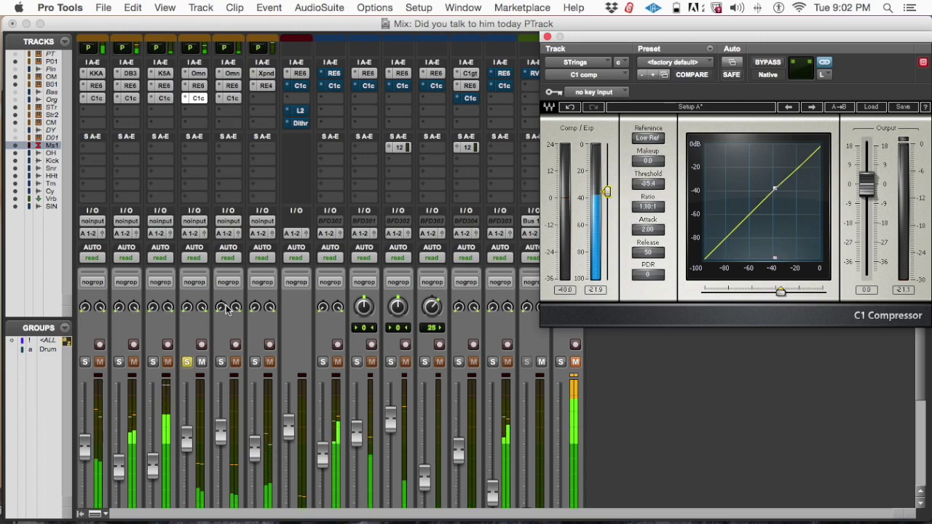
- Solo Strings 2 instead of STrings and set its C1 compressor's threshold to -41.2 and ratio to 1.20:1
click(221, 361)
click(187, 362)
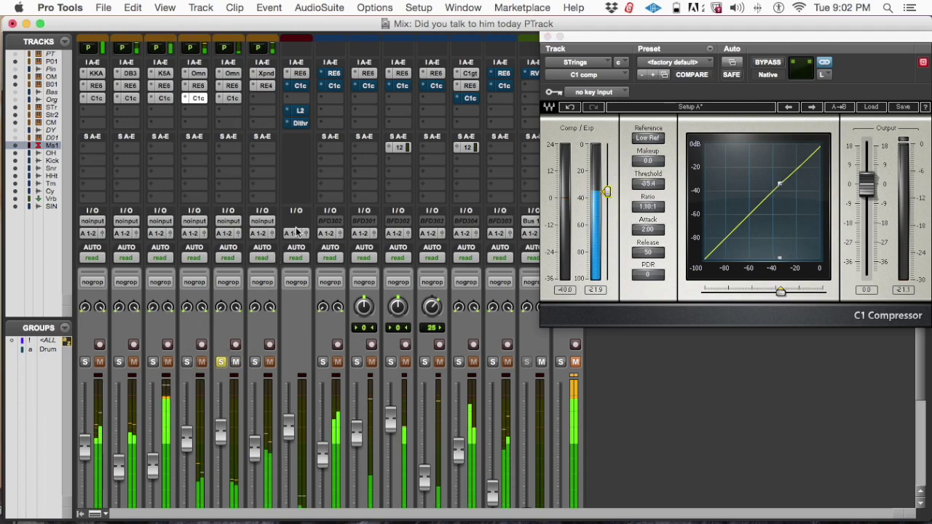
click(232, 98)
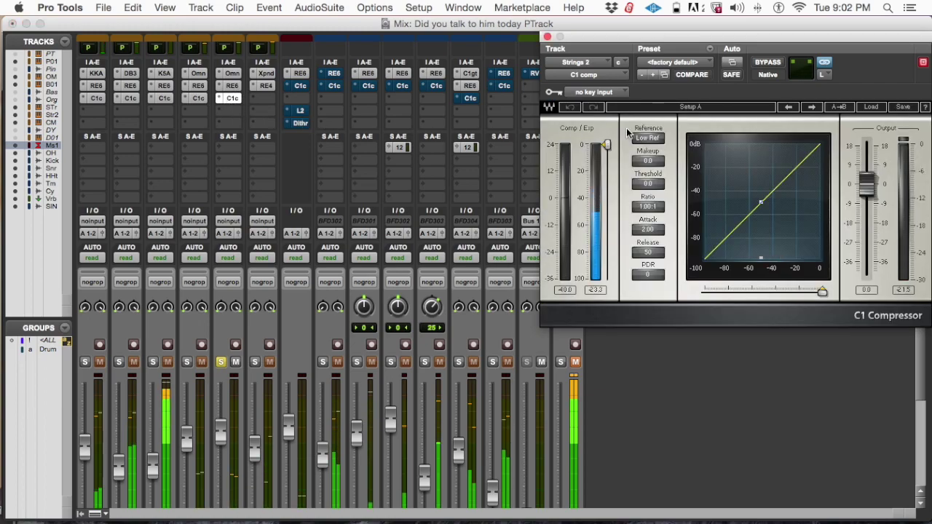
drag(608, 145, 606, 202)
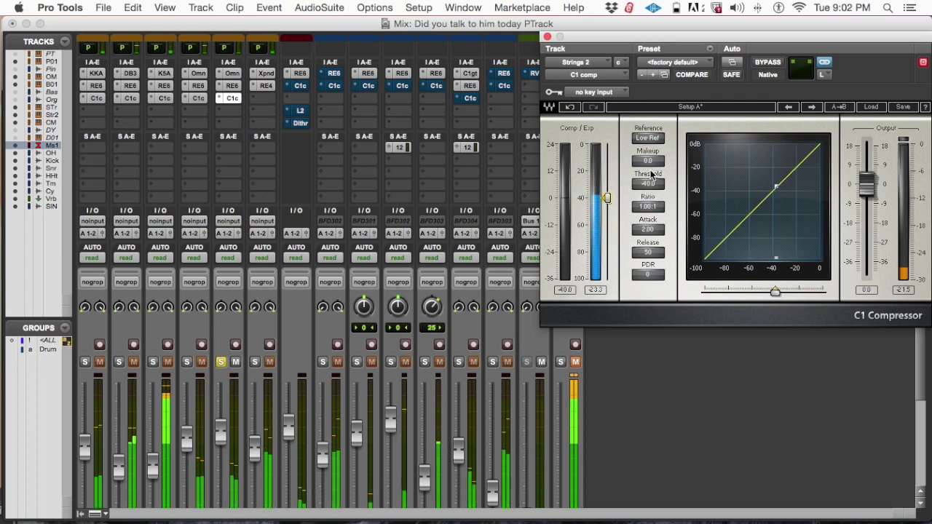
drag(605, 207, 607, 211)
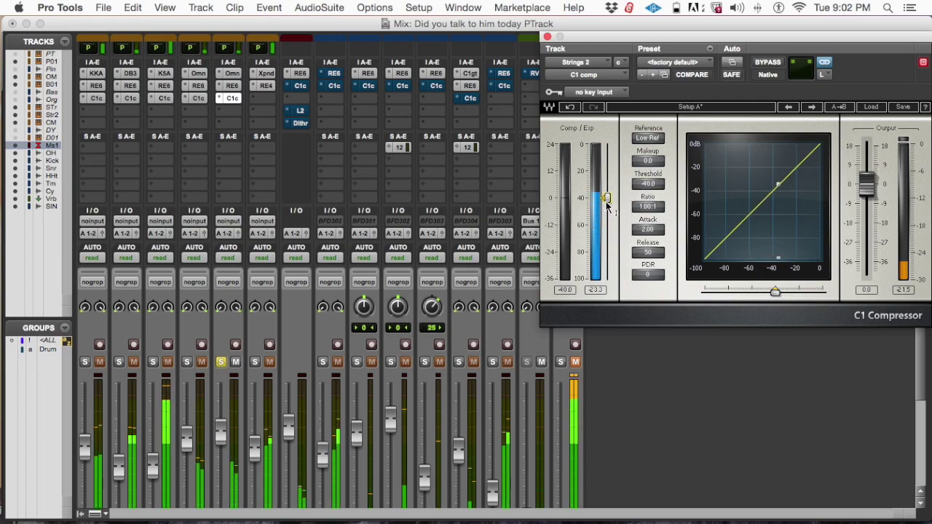
drag(663, 210, 664, 207)
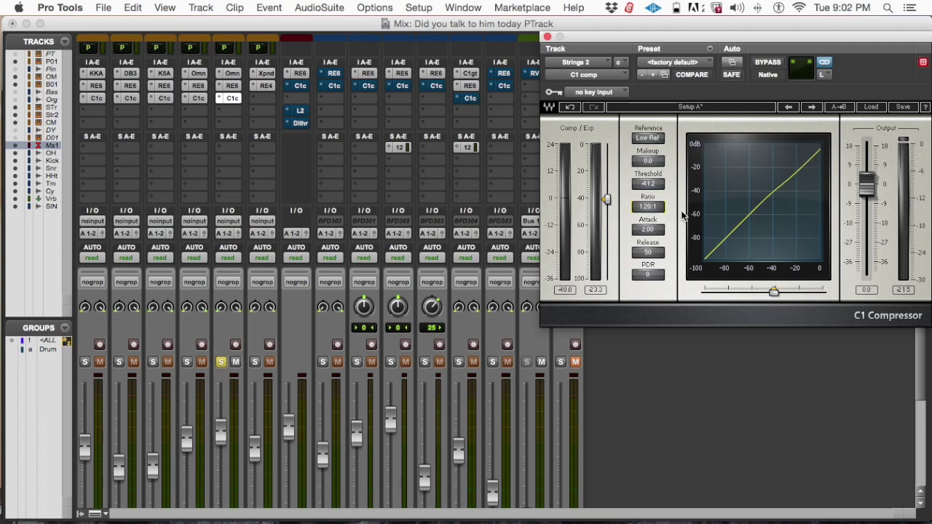
- Restart playback, set the Strings 2 compressor's release to 80, and reset its gain-reduction peak reading
key(space)
key(Return)
key(space)
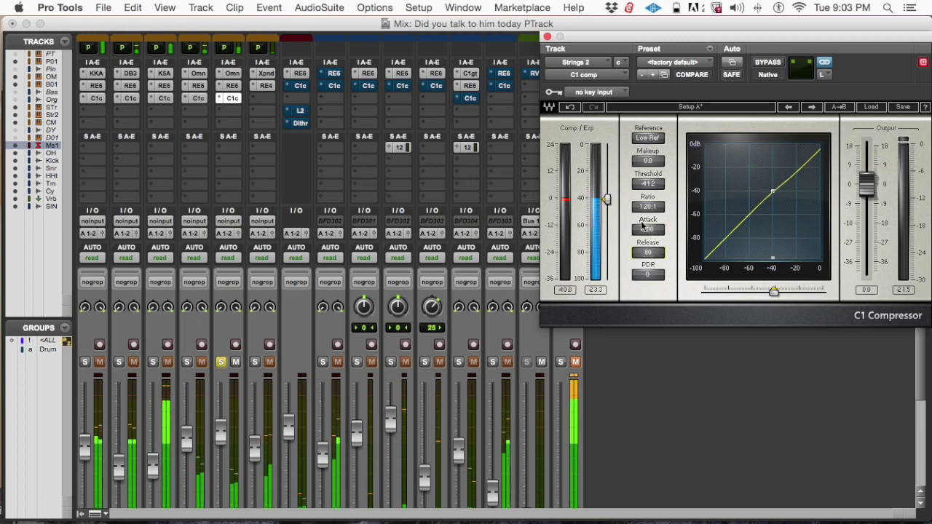
click(564, 290)
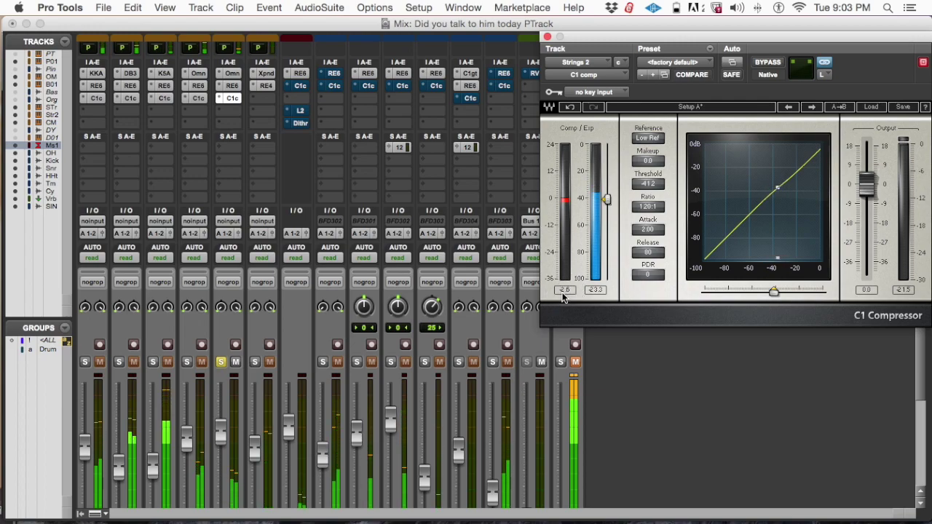
click(566, 291)
- Set the Strings 2 compressor's makeup gain to 1.0 and recheck its peak gain reduction from a cleared reading
drag(654, 165, 654, 152)
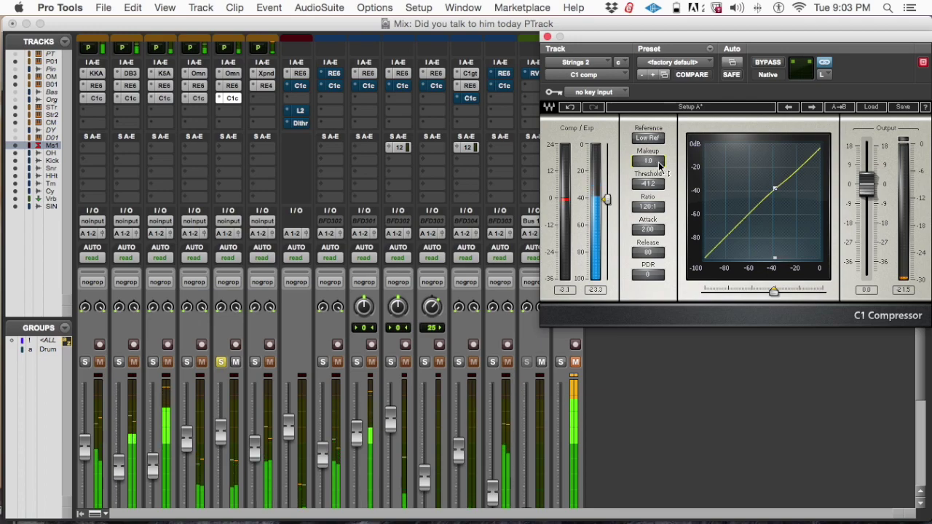
click(567, 292)
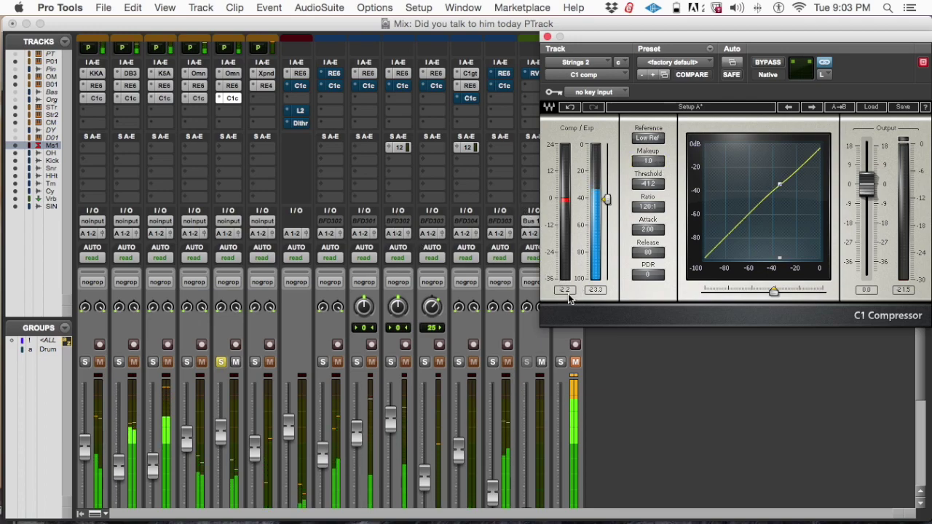
click(569, 294)
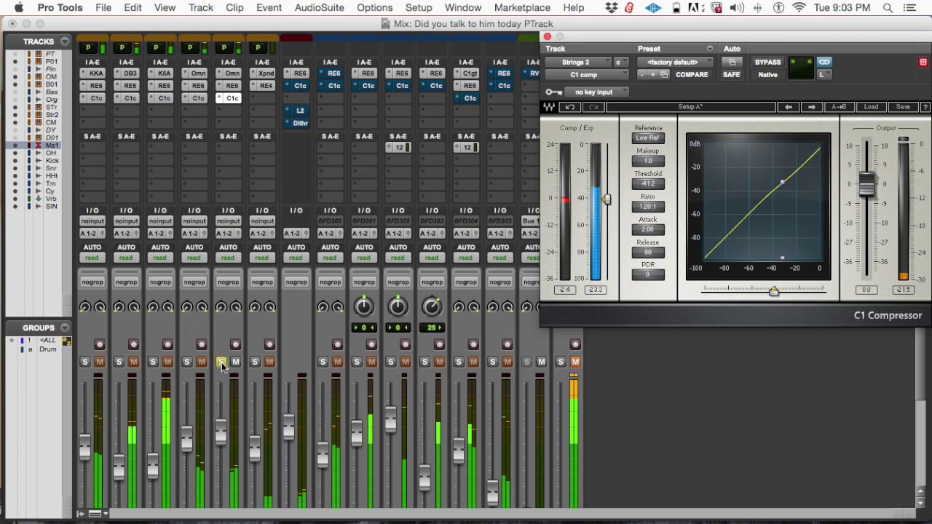
- Raise the unsoloed Strings 2 channel's volume to -2.7 in the full mix and save the session
scroll(222, 364, down, 3)
click(223, 246)
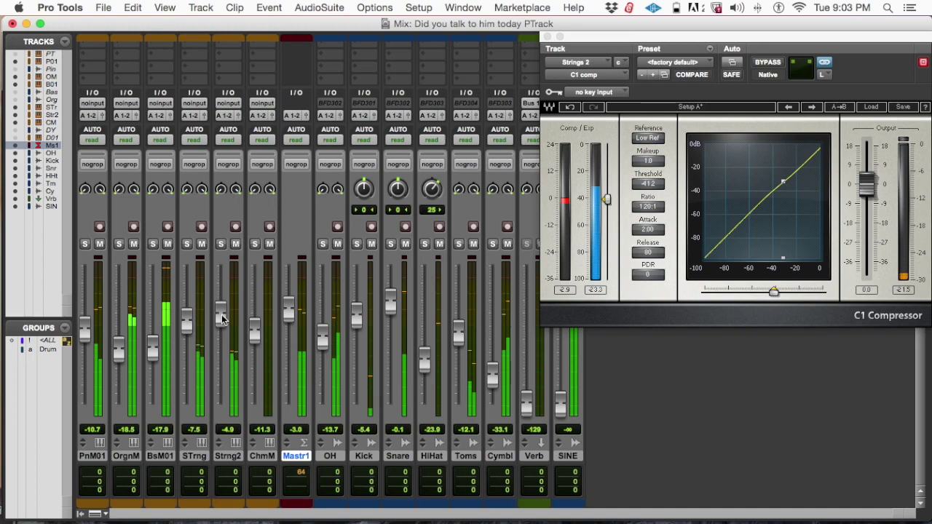
scroll(223, 318, up, 1)
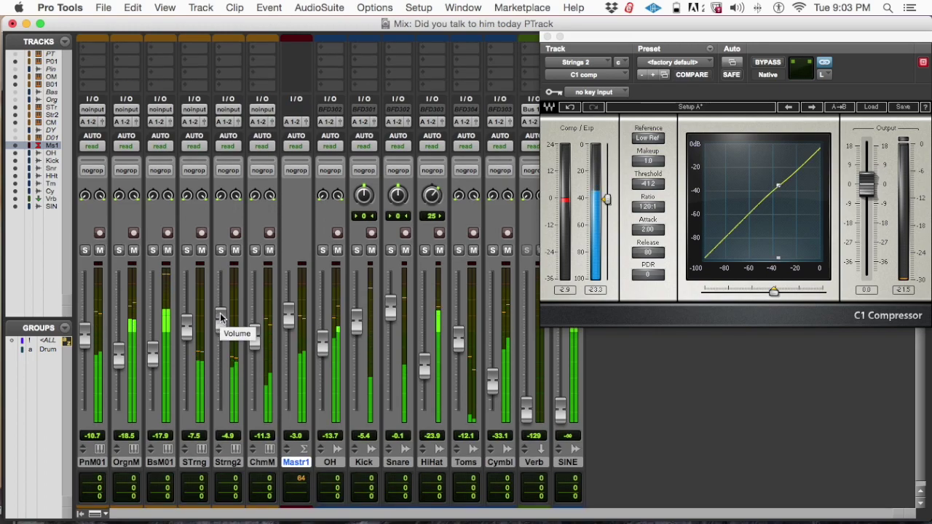
mouse_move(221, 318)
mouse_down()
mouse_move(221, 304)
mouse_move(222, 315)
mouse_up()
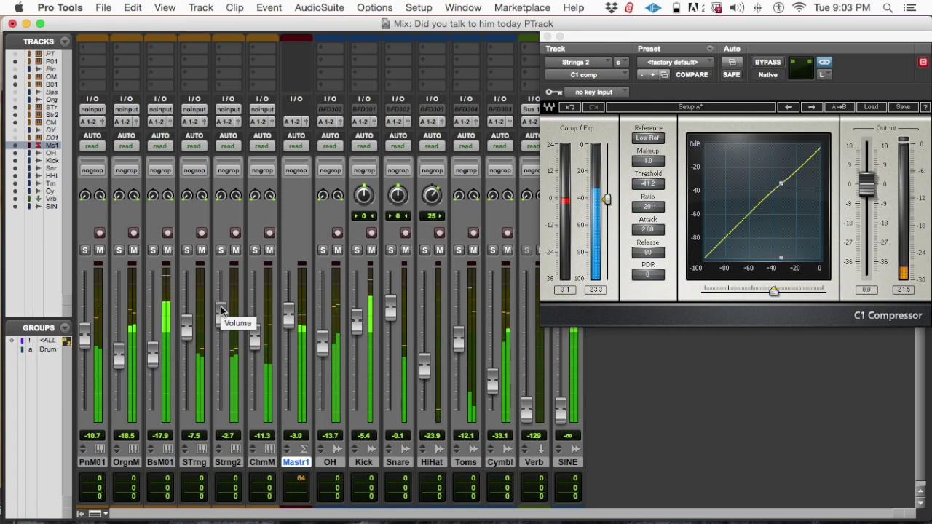
drag(222, 309, 222, 305)
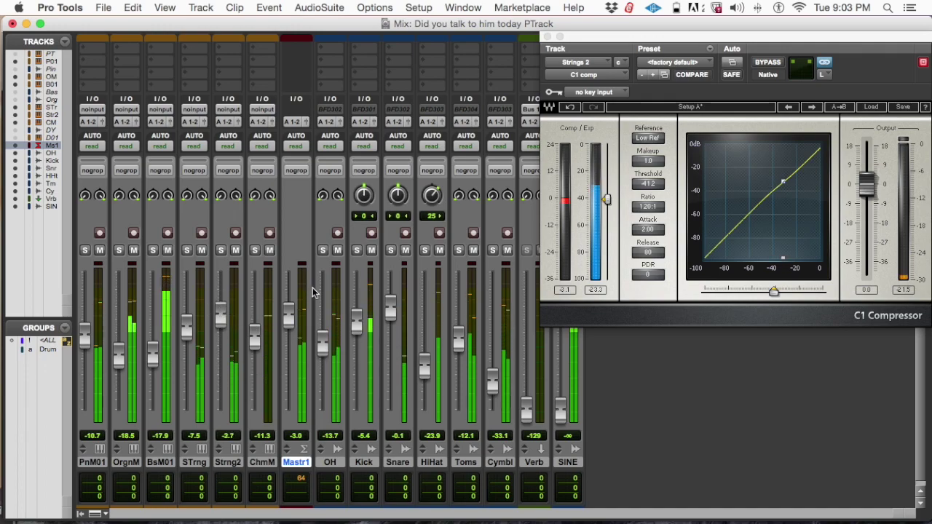
key(super+s)
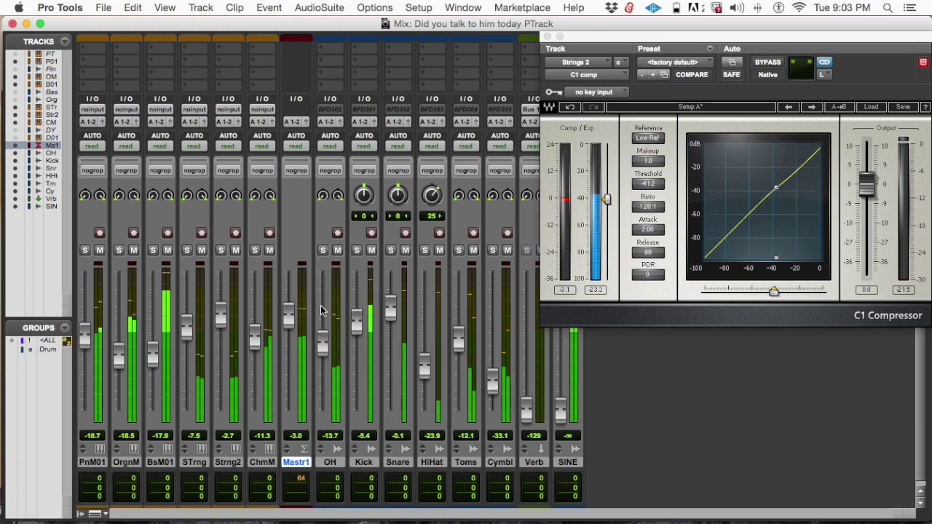
- Lower the Strings 2 channel's volume to -3.3 and restart playback of the full mix
click(223, 321)
drag(223, 321, 222, 318)
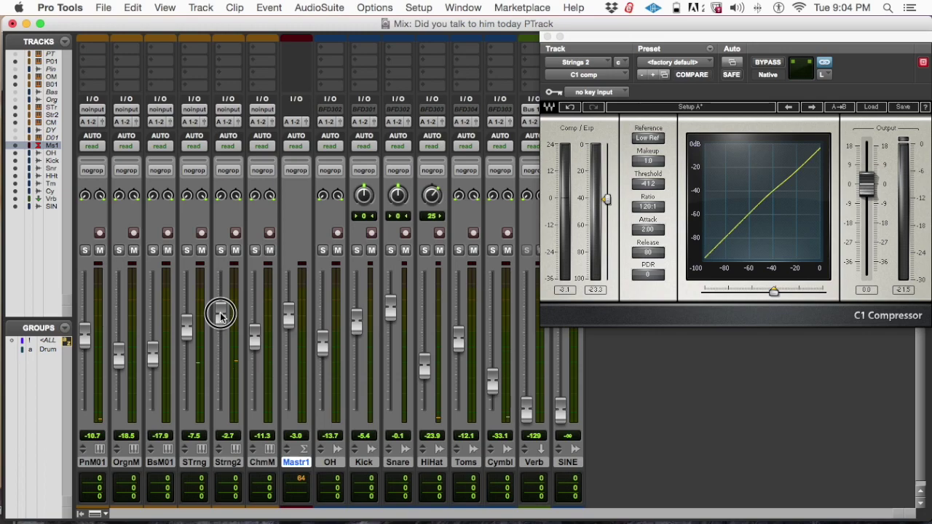
key(space)
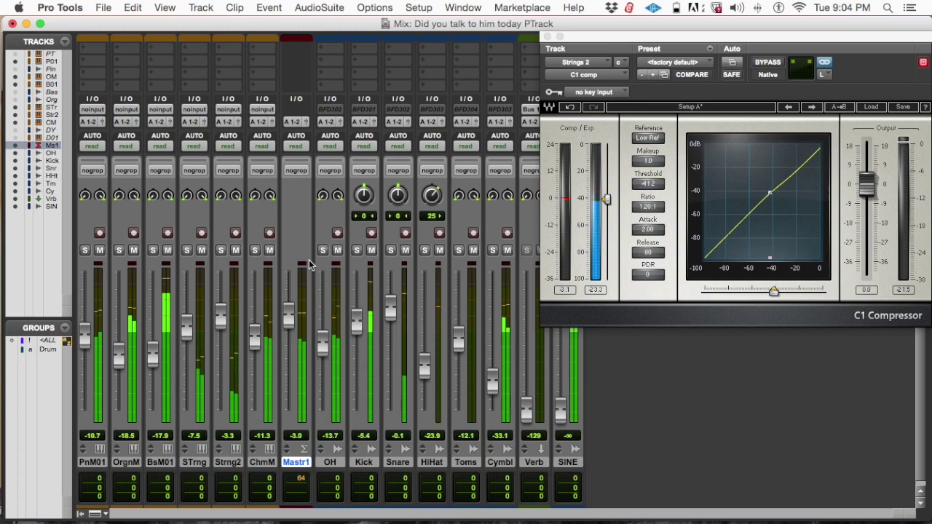
- Solo the Chimes channel, copy the Strings 2 C1 compressor to its third insert slot, and open the copied compressor
click(255, 250)
scroll(252, 252, up, 5)
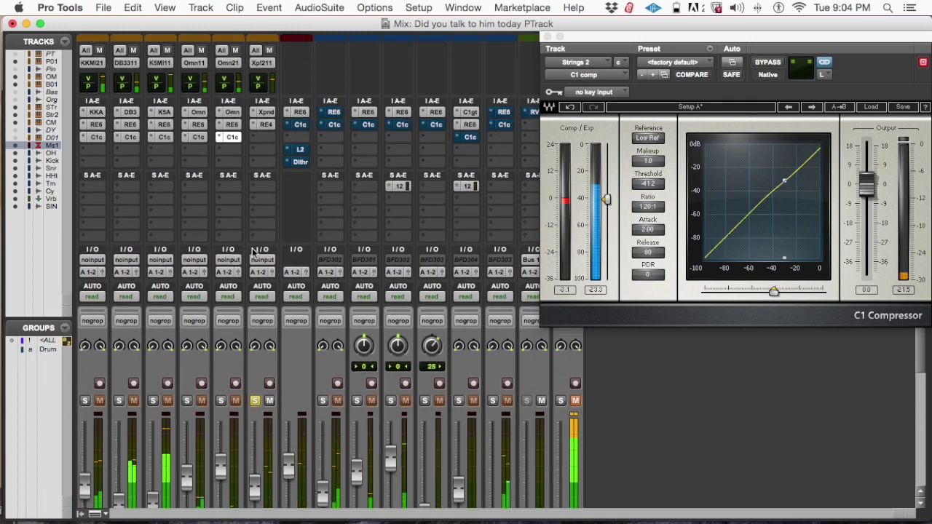
scroll(253, 252, down, 5)
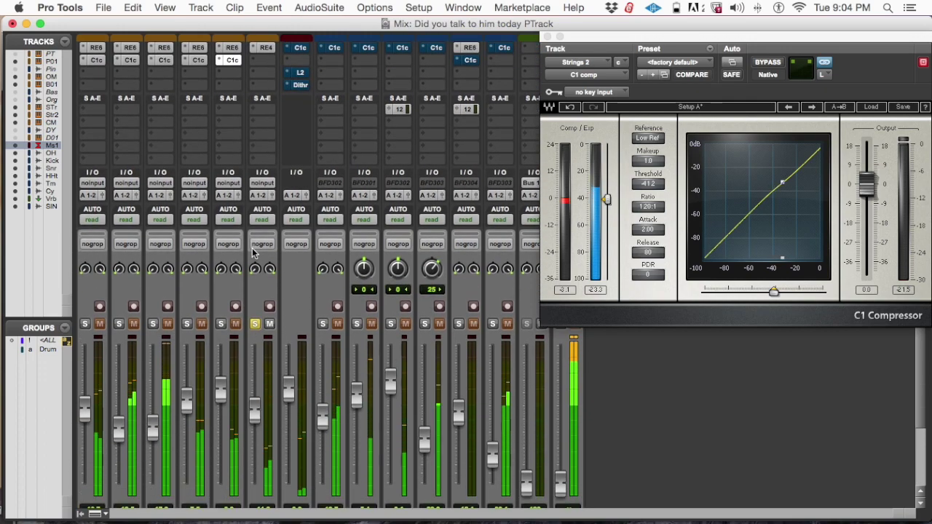
scroll(241, 146, up, 5)
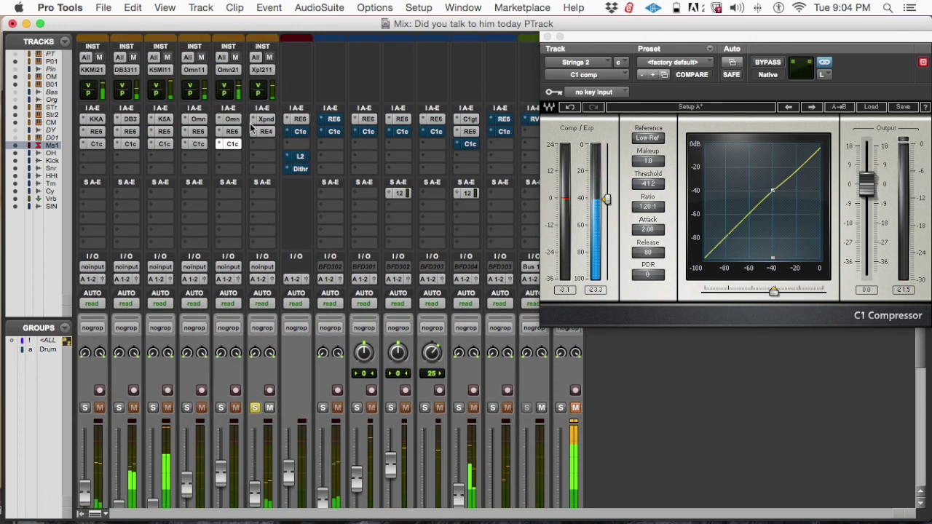
drag(240, 146, 260, 145)
key(super+w)
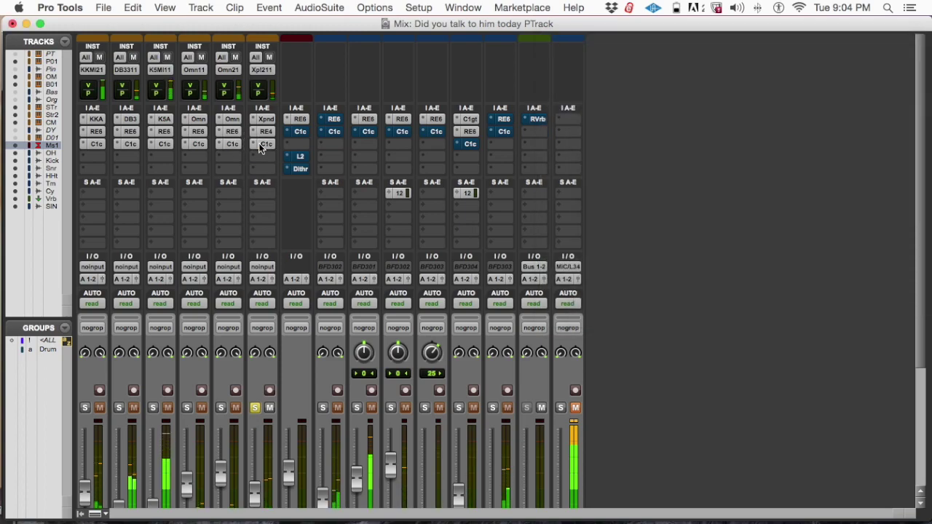
click(263, 144)
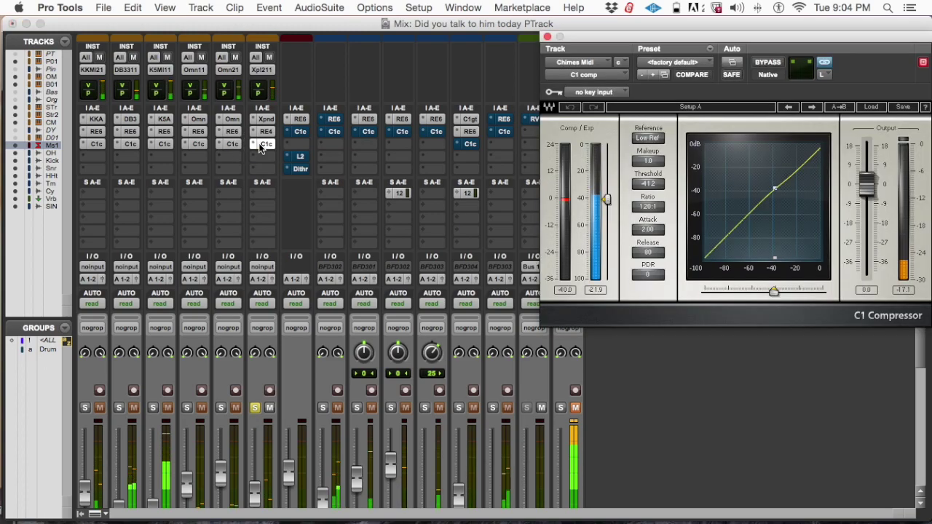
- Reset the Chimes compressor to its factory defaults, and set the threshold to -31.3 and the ratio to 1.10:1
click(710, 63)
click(712, 62)
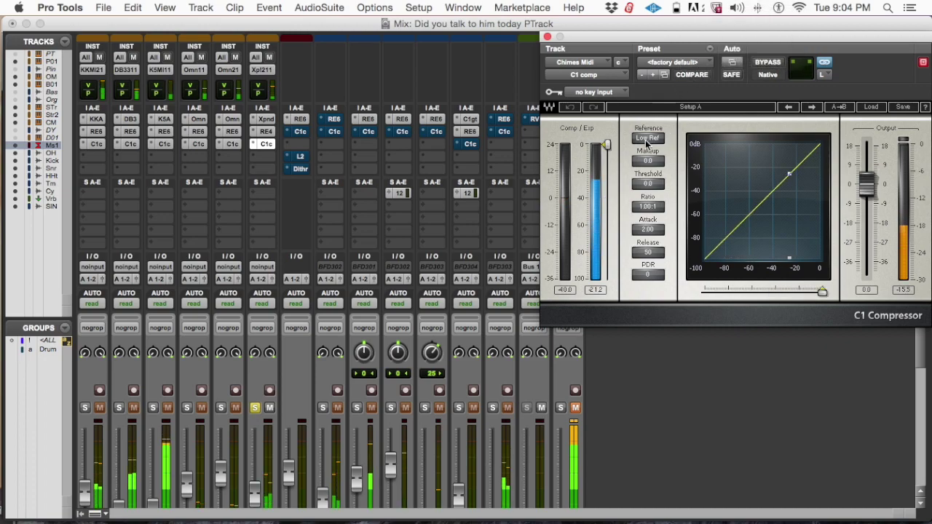
drag(606, 144, 609, 191)
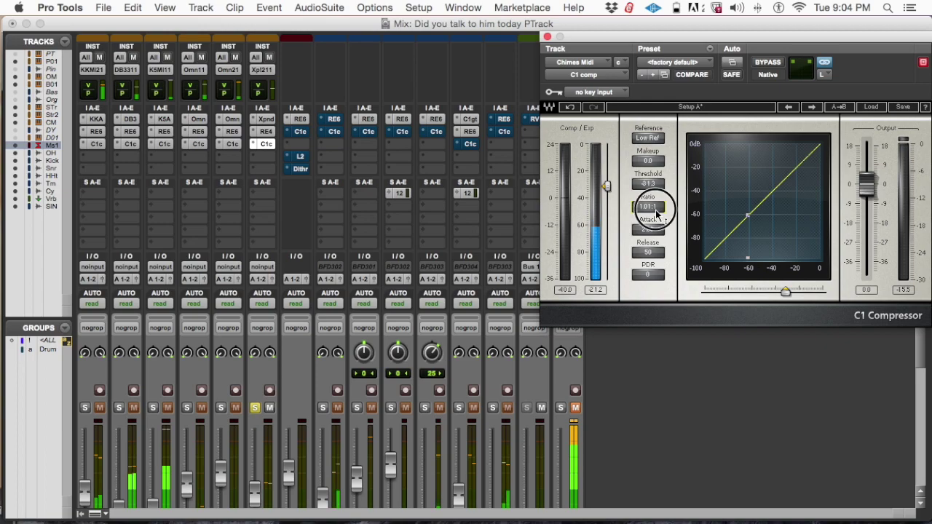
drag(657, 212, 658, 209)
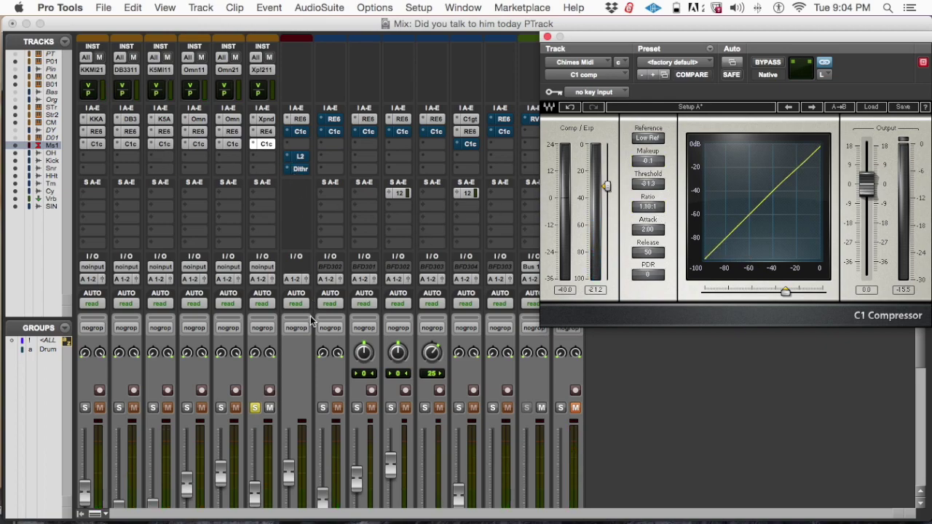
- Unsolo the Chimes channel, and set its compressor's makeup gain to 0.0 and its volume to -10.7 in the full mix
scroll(311, 318, down, 5)
click(254, 251)
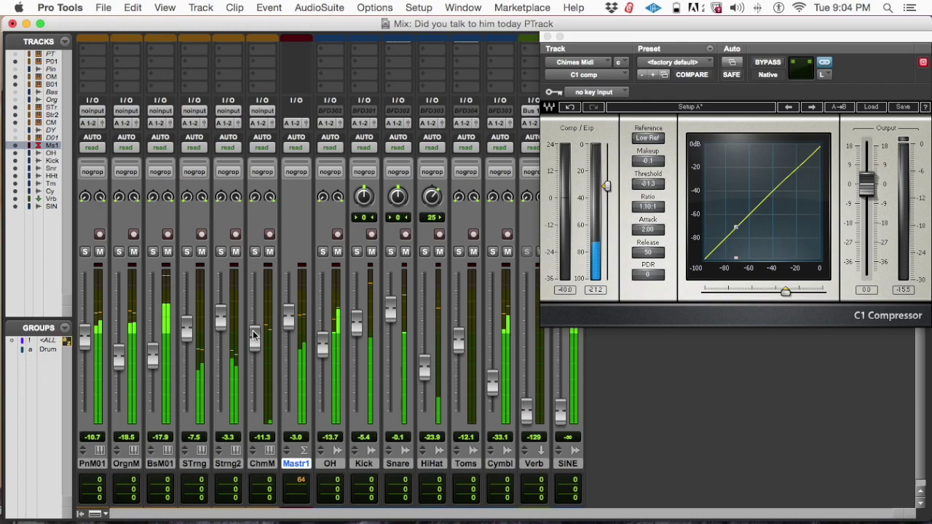
scroll(254, 335, up, 1)
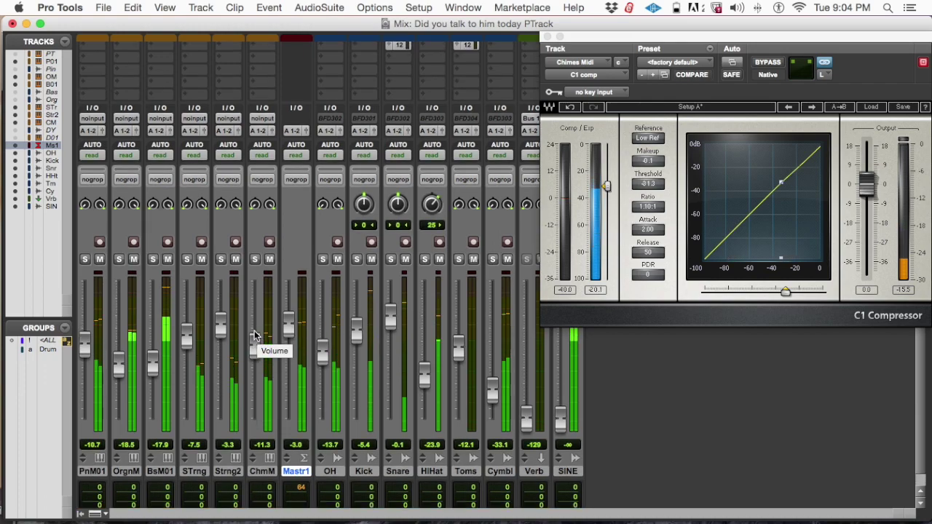
click(648, 161)
scroll(276, 354, down, 1)
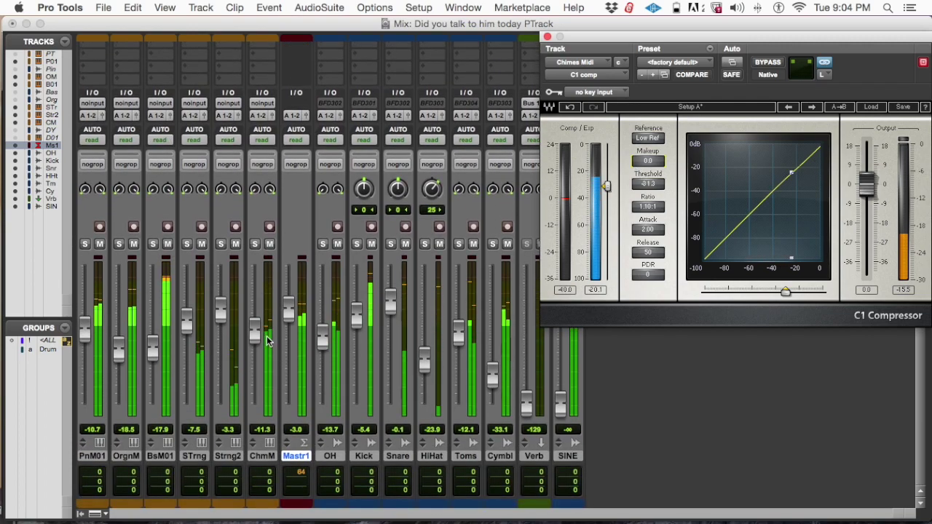
click(254, 334)
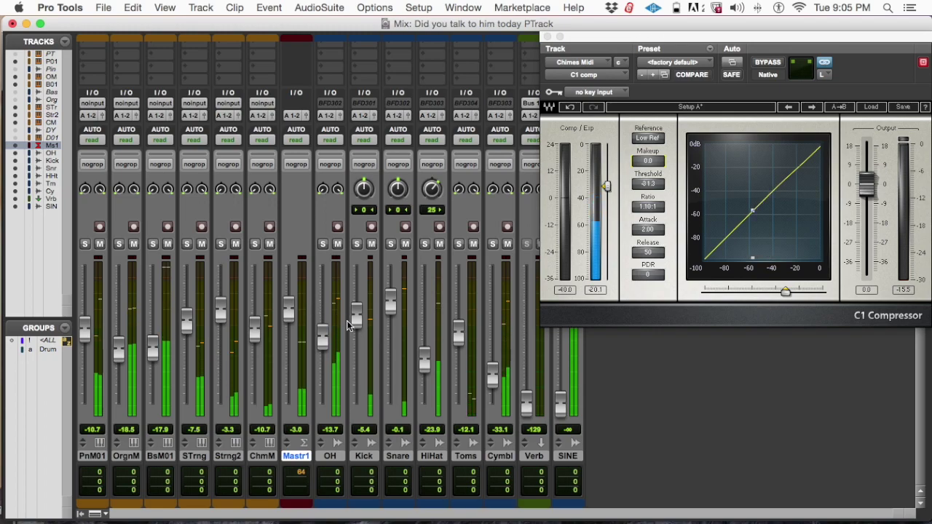
- Solo the OH channel, open its C1 compressor, and take the compressor out of bypass
scroll(346, 320, up, 3)
scroll(347, 320, up, 2)
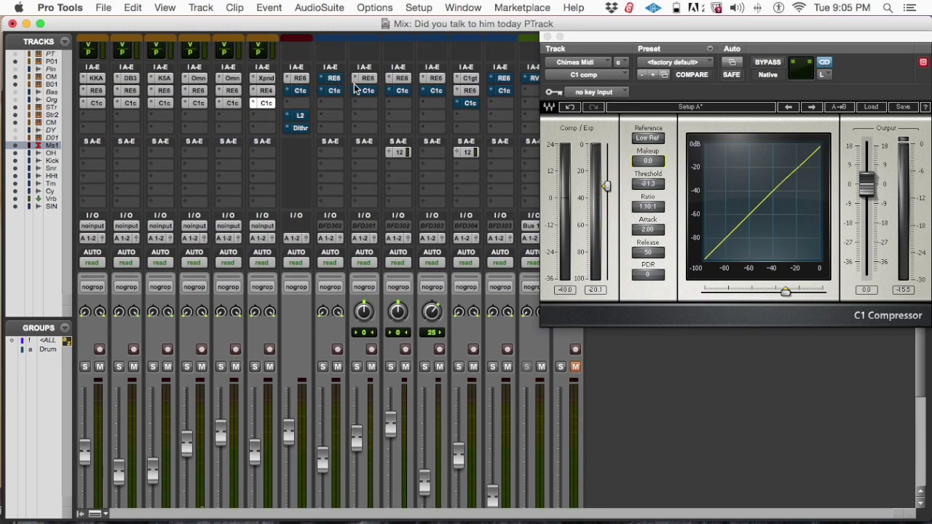
scroll(342, 146, down, 5)
scroll(317, 396, up, 7)
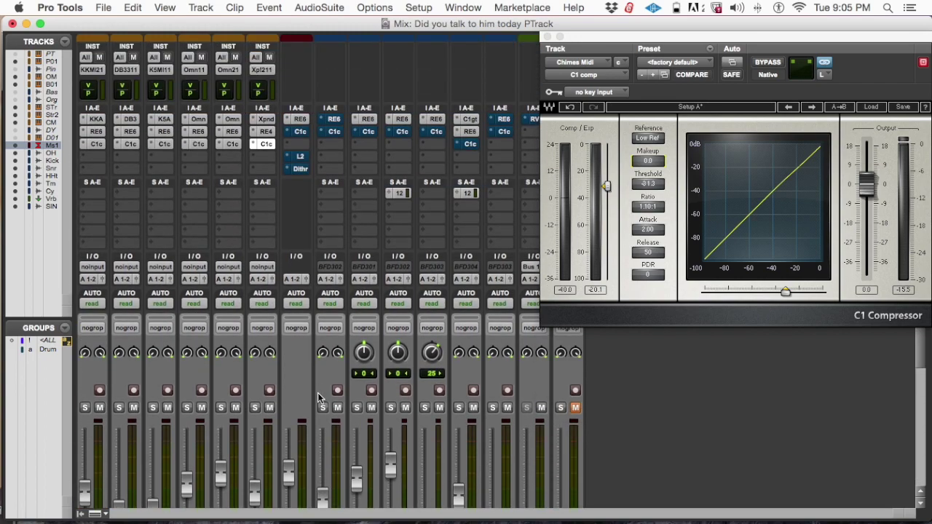
click(323, 408)
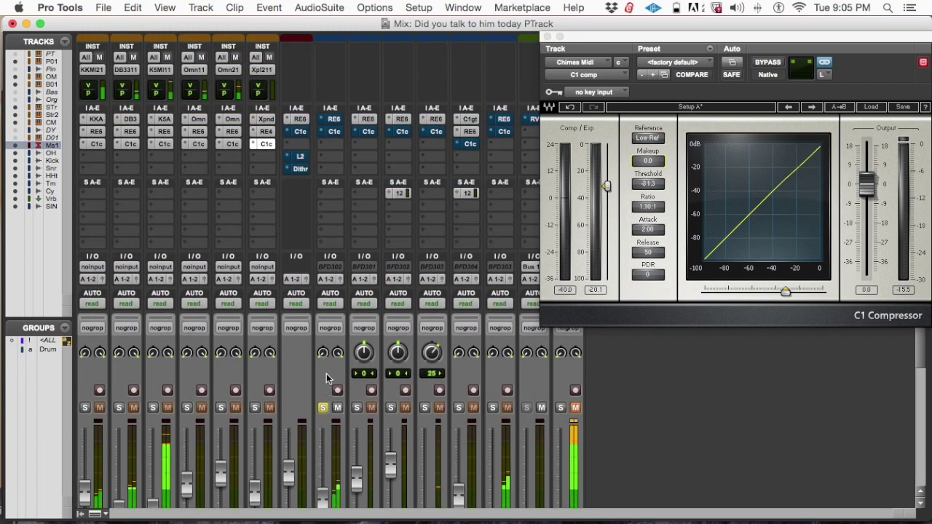
click(333, 132)
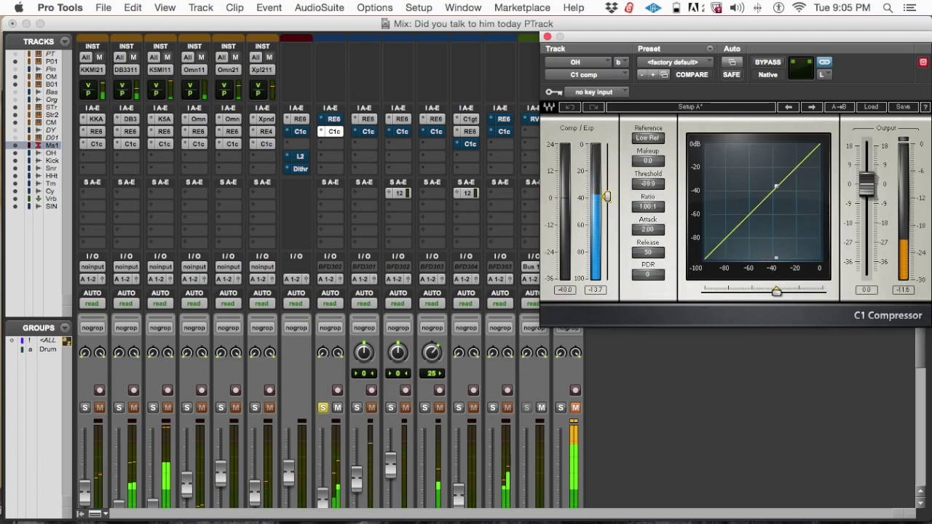
- Set the OH compressor's threshold to -40.0 and ratio to 1.15:1, and unsolo the channel to hear the full mix
drag(607, 197, 607, 199)
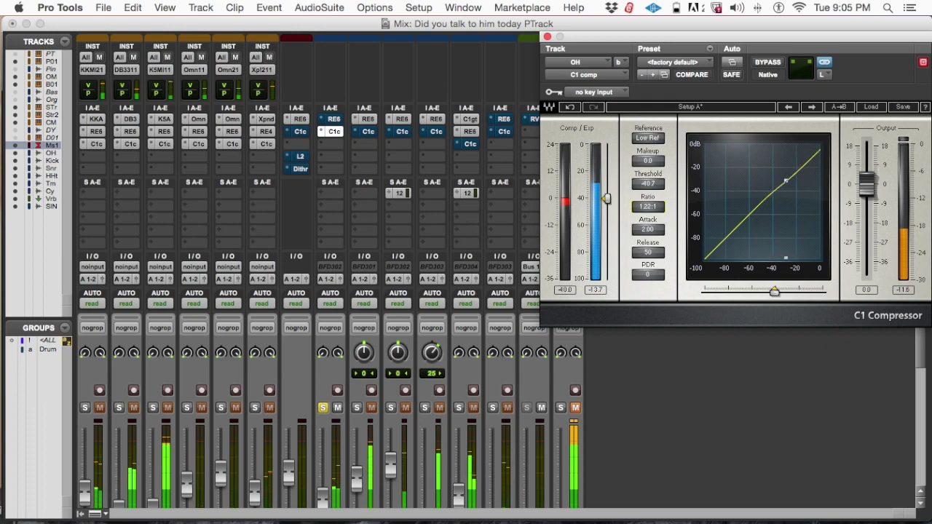
drag(648, 207, 648, 205)
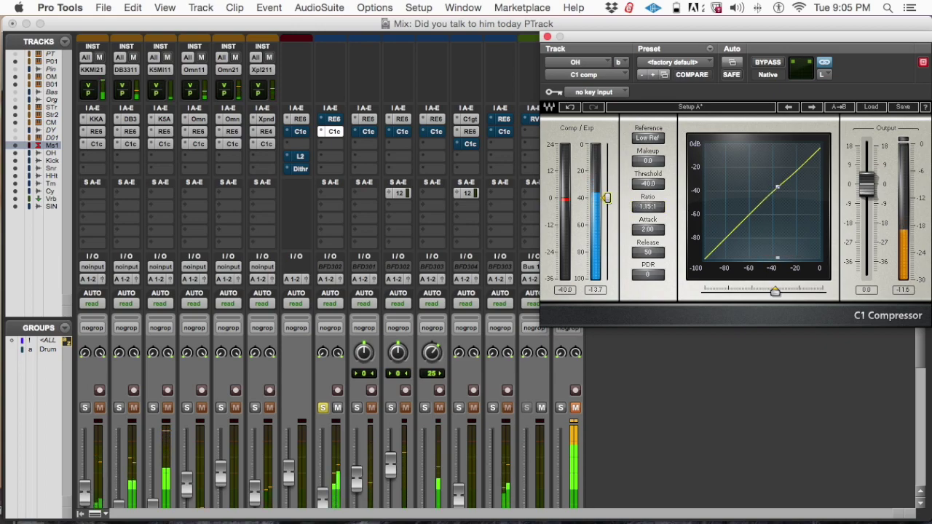
click(322, 407)
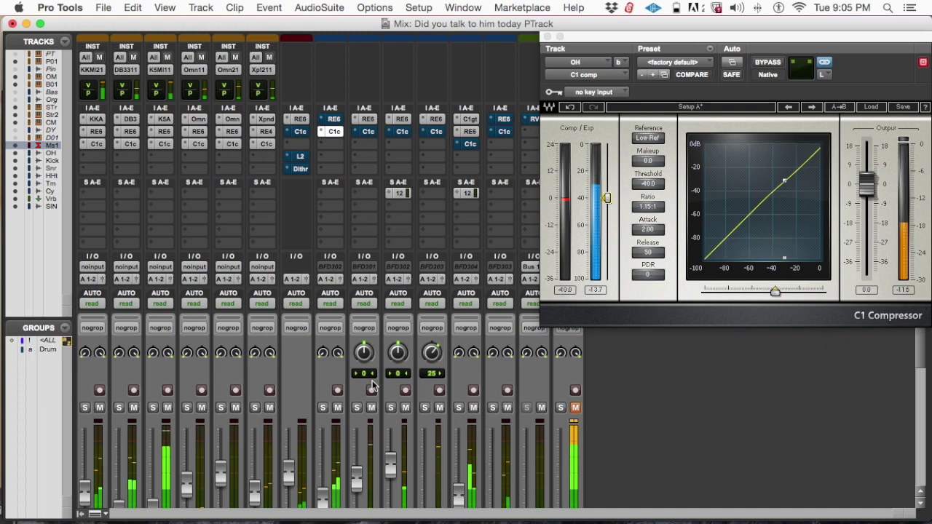
scroll(373, 386, down, 5)
scroll(372, 386, down, 1)
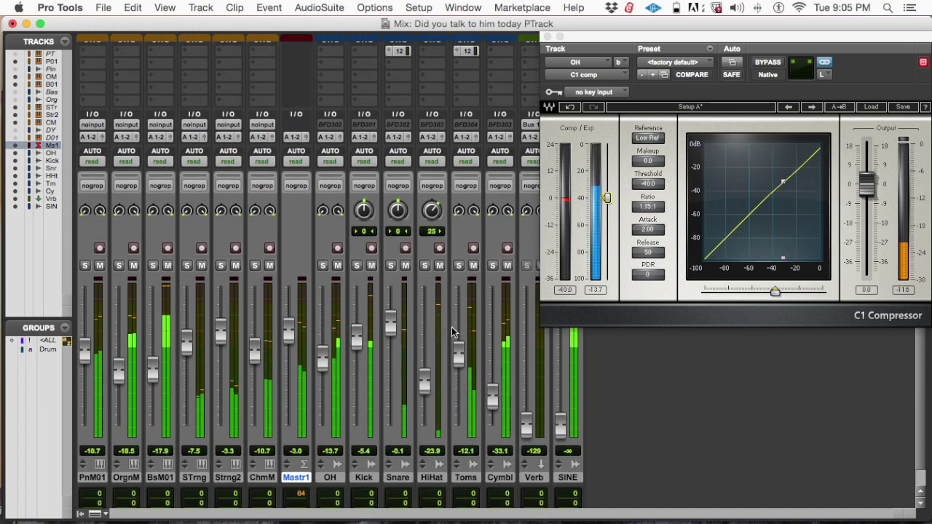
click(607, 198)
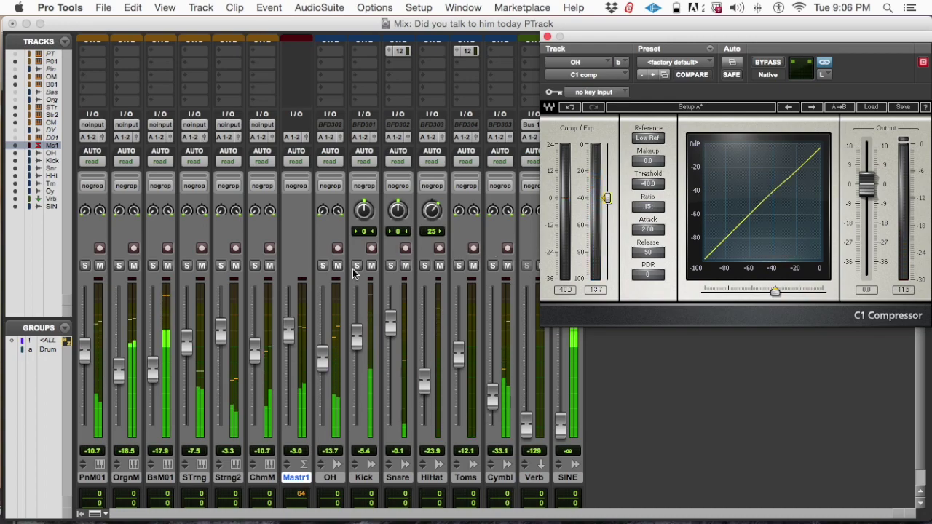
- Solo the Kick channel, open its C1 compressor, and take the compressor out of bypass
click(356, 265)
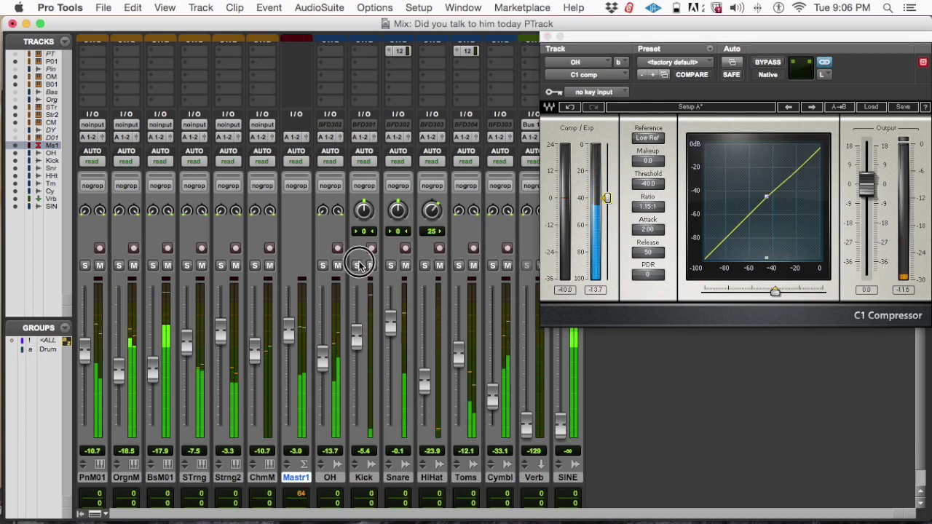
scroll(360, 267, up, 4)
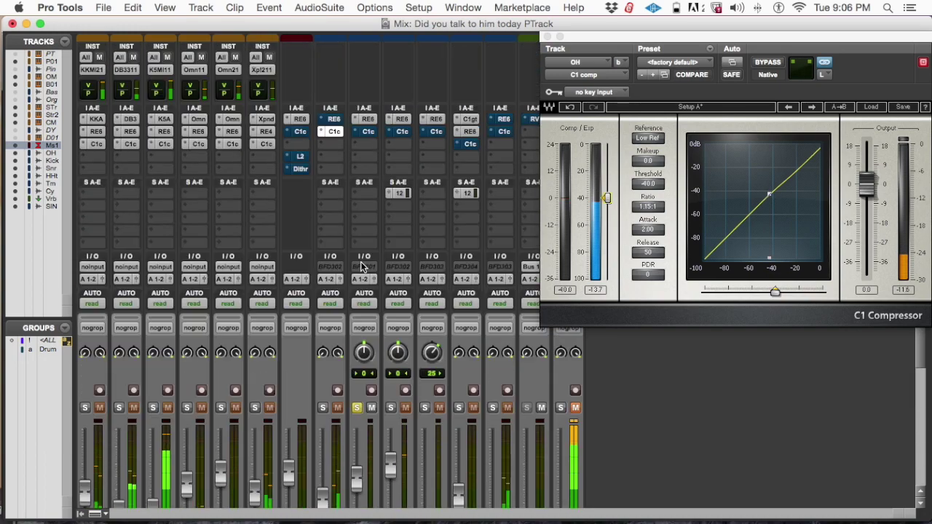
click(367, 133)
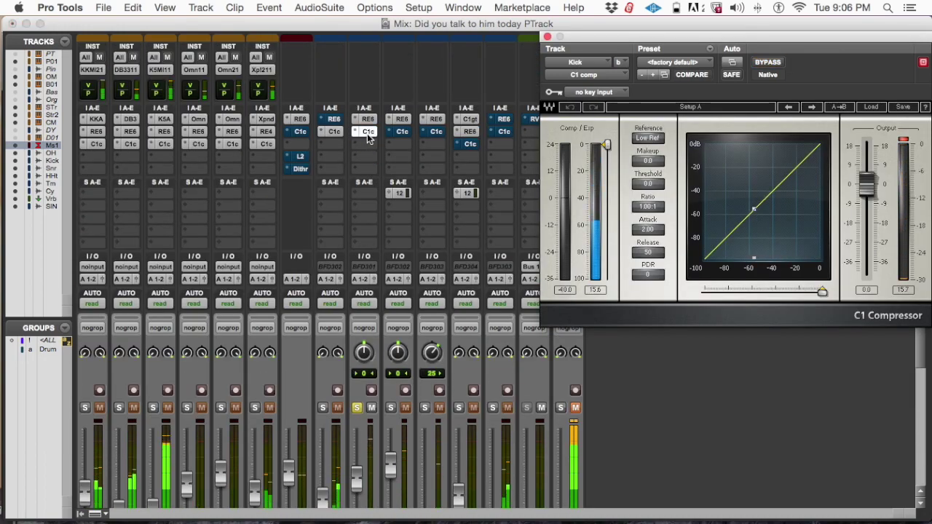
click(401, 132)
click(367, 131)
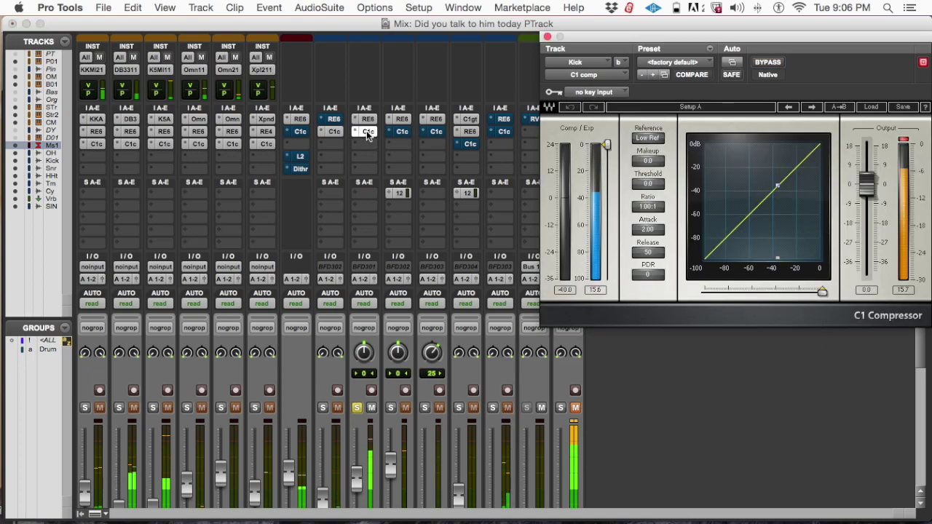
- Set the Kick compressor's threshold to -20.6 and ratio to 1.25:1, and clear its peak gain-reduction reading
drag(609, 147, 609, 167)
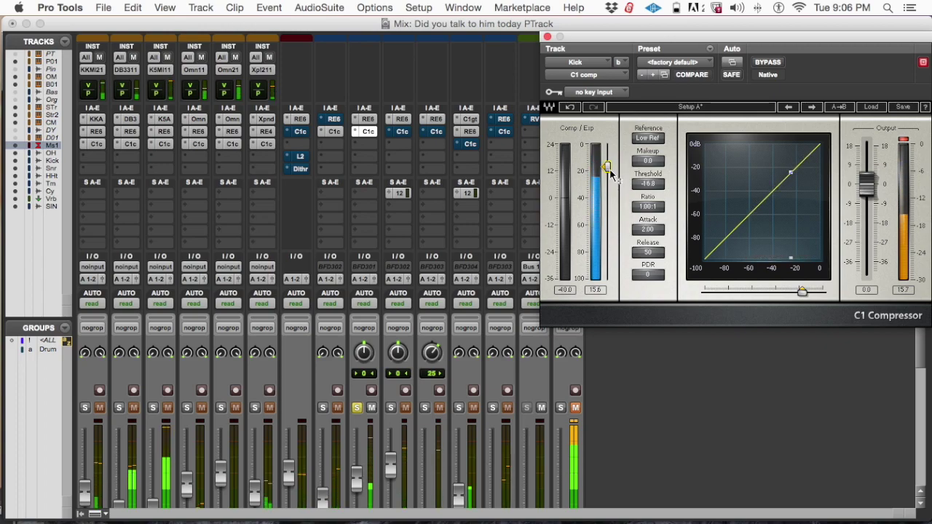
drag(608, 169, 606, 150)
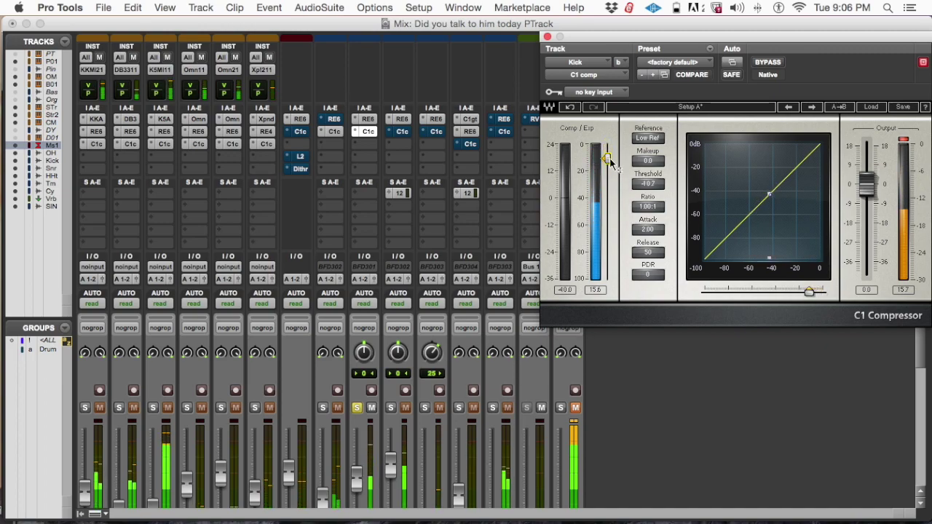
drag(612, 165, 607, 174)
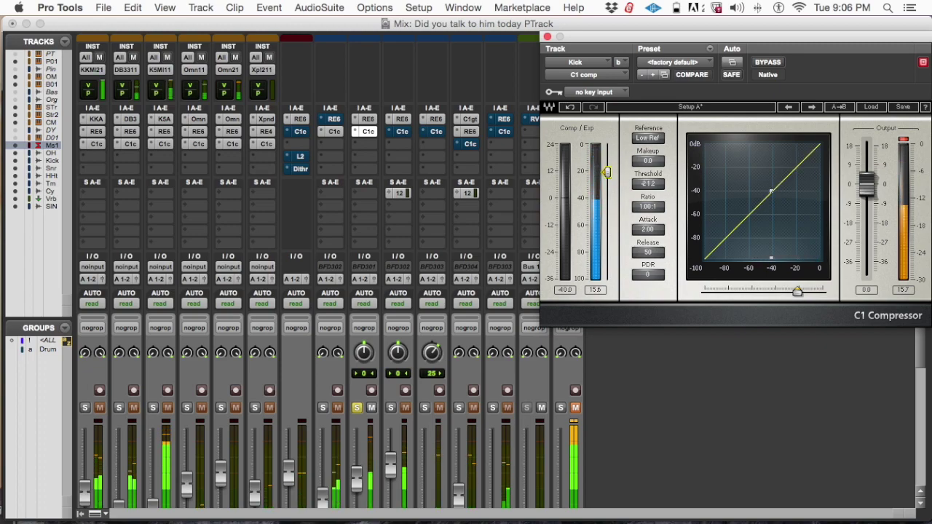
drag(607, 172, 607, 172)
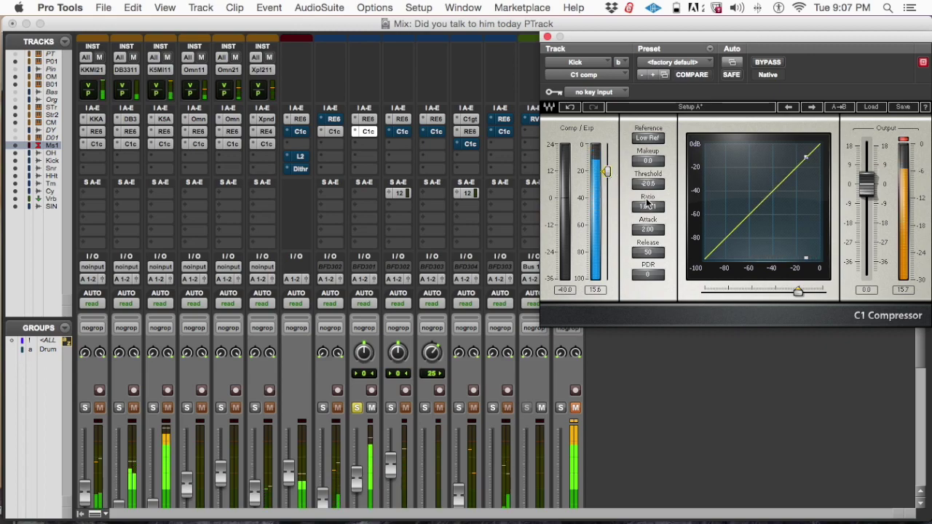
drag(648, 207, 648, 203)
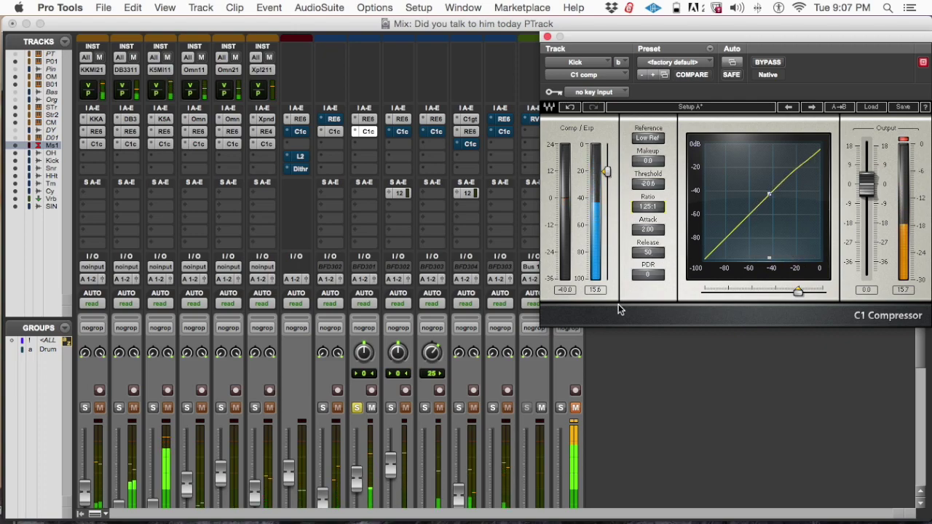
click(569, 291)
click(569, 290)
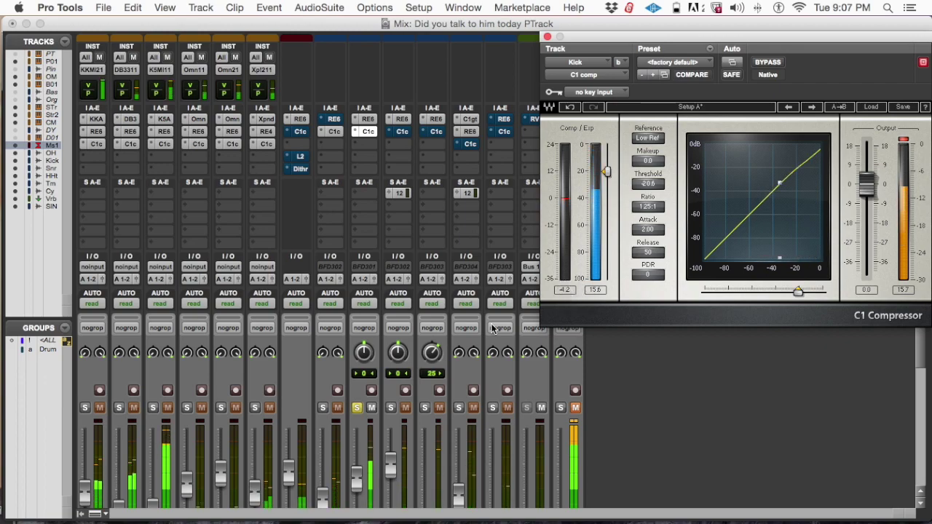
- Unsolo the Kick channel, raise its compressor's makeup gain to 1.5 in the full mix, and solo the channel again
scroll(419, 429, down, 5)
scroll(419, 428, down, 2)
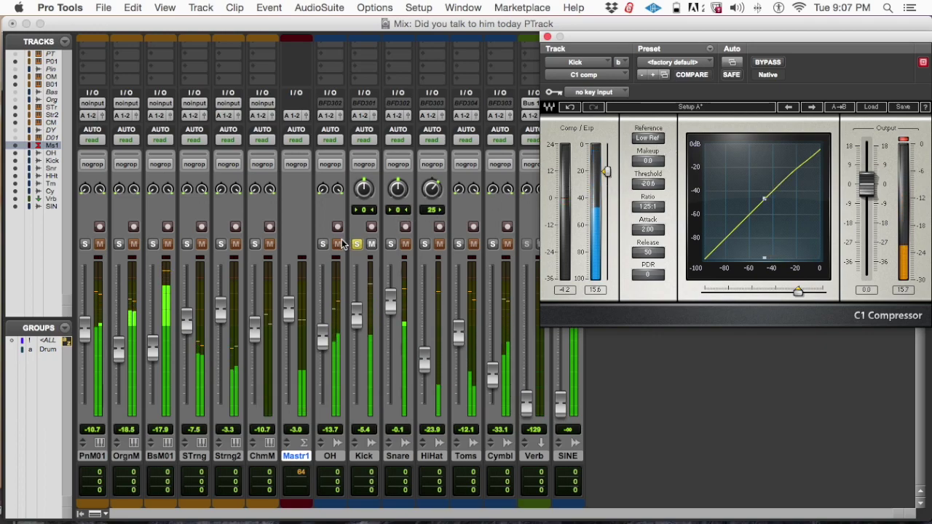
click(357, 245)
scroll(357, 245, up, 1)
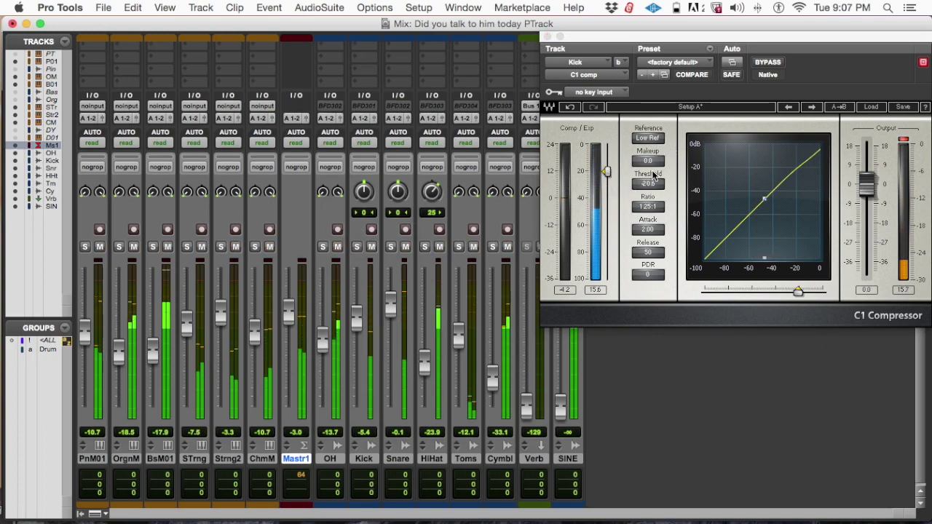
drag(655, 161, 656, 149)
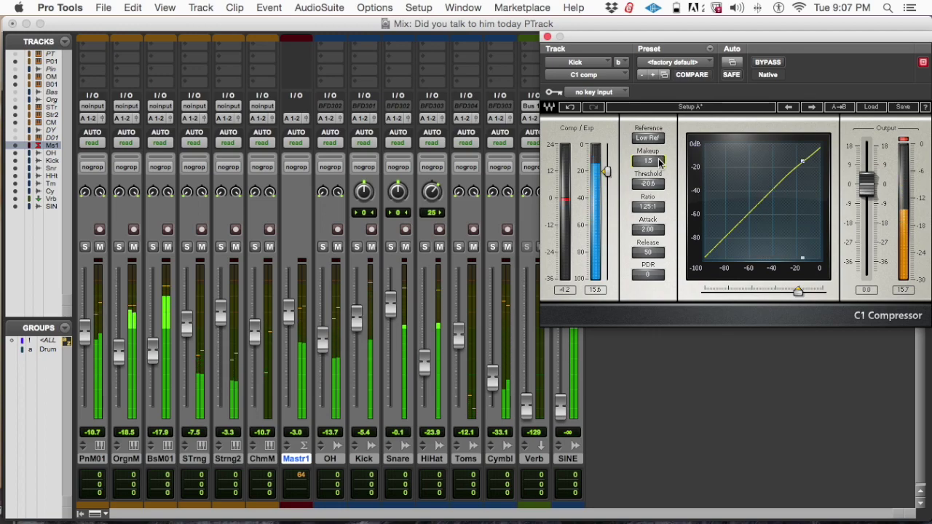
click(357, 248)
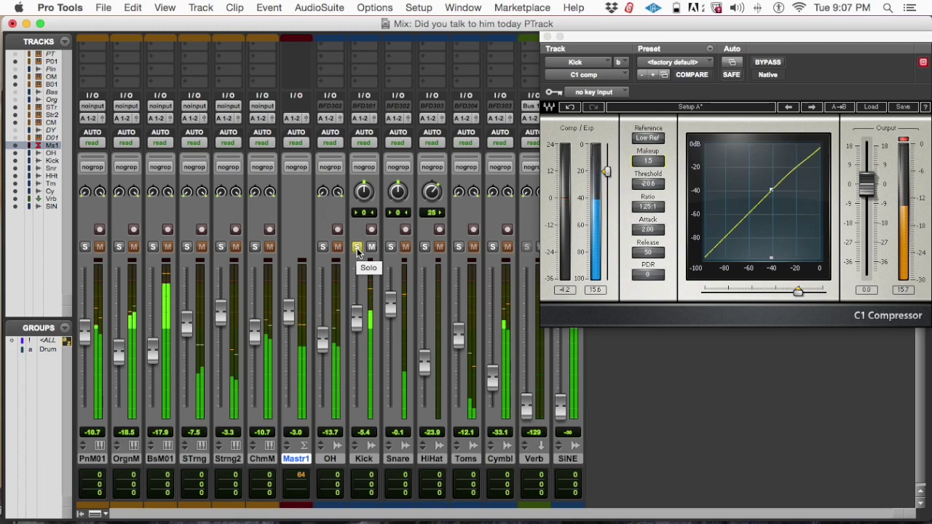
- Unsolo the Kick channel, try its volume fader at -3.3 in the full mix, and undo the fader change
click(357, 248)
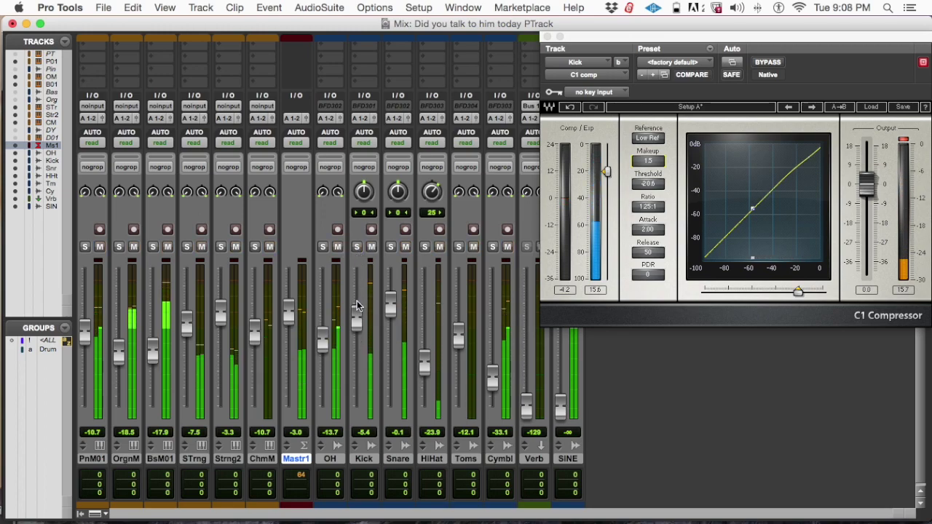
click(353, 314)
drag(357, 303, 353, 307)
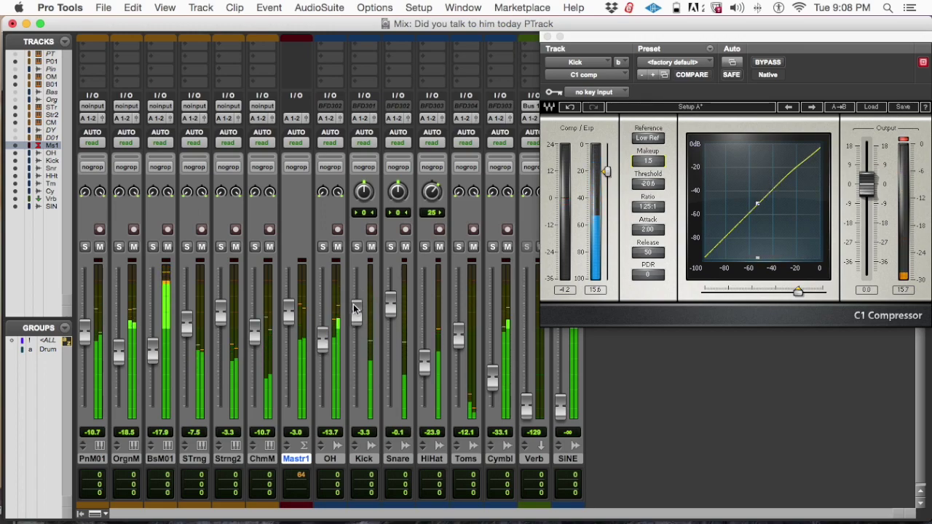
key(super+z)
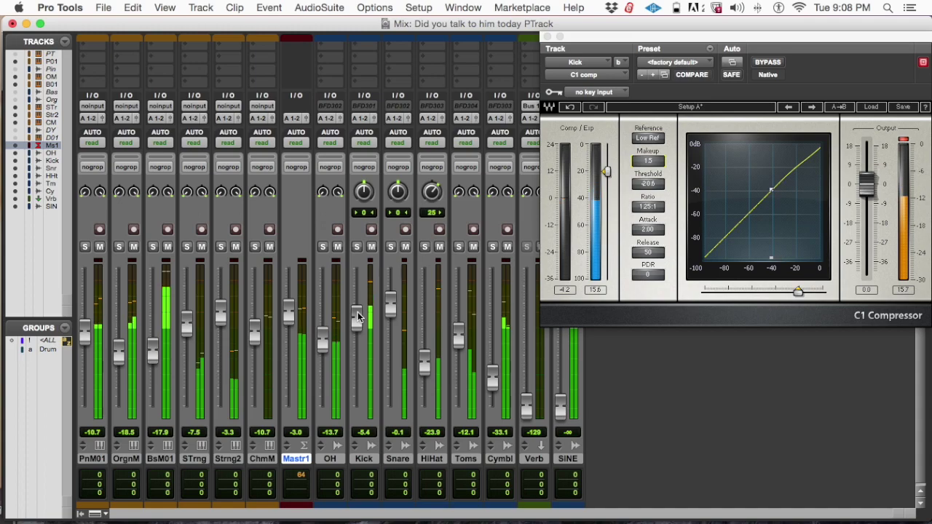
- Solo the Snare channel, take its C1 compressor out of bypass, and open the compressor
scroll(358, 315, up, 3)
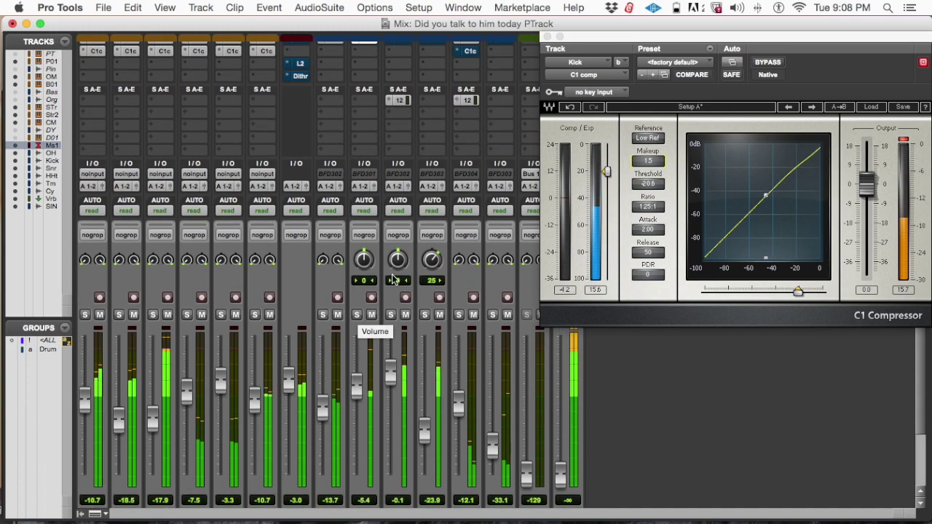
click(391, 314)
scroll(442, 109, up, 4)
click(396, 134)
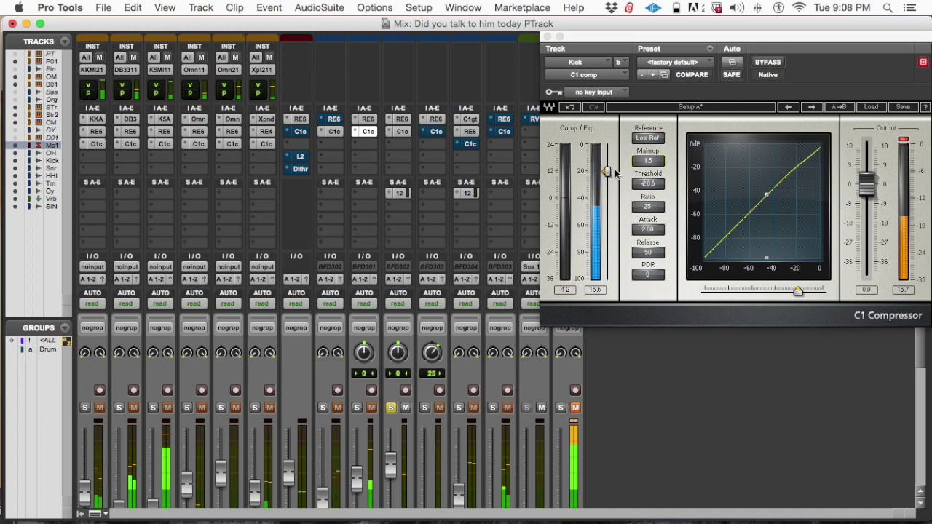
click(399, 132)
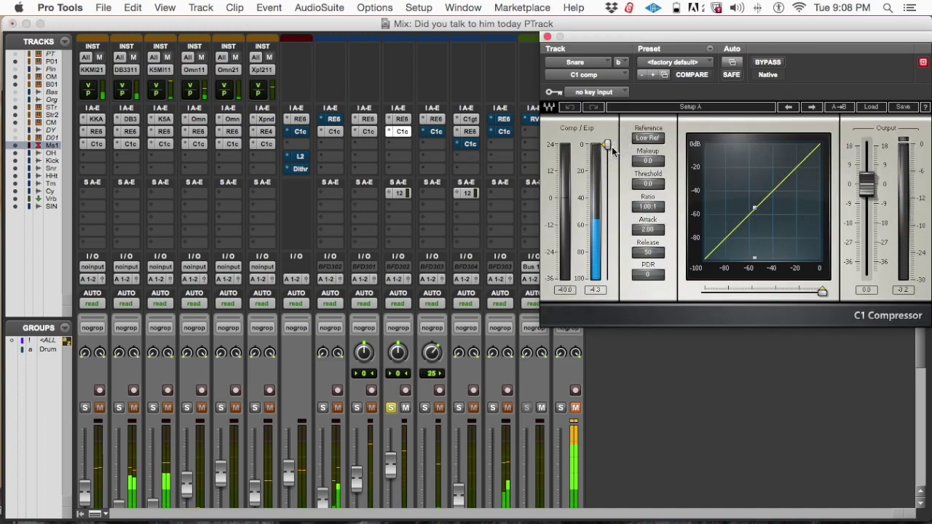
- Set the Snare compressor's threshold to -20.4 and ratio to 1.23:1 while listening to the soloed channel
drag(607, 146, 606, 171)
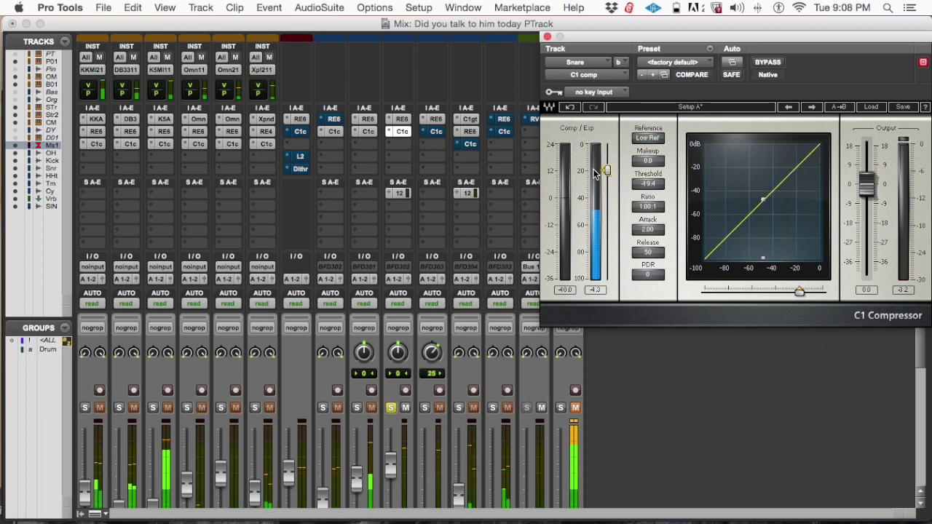
drag(610, 173, 609, 177)
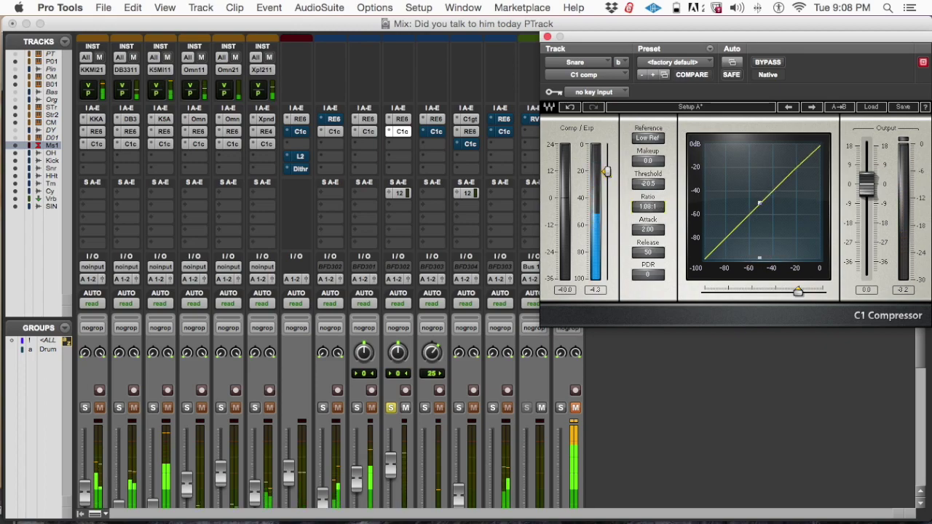
drag(648, 207, 652, 207)
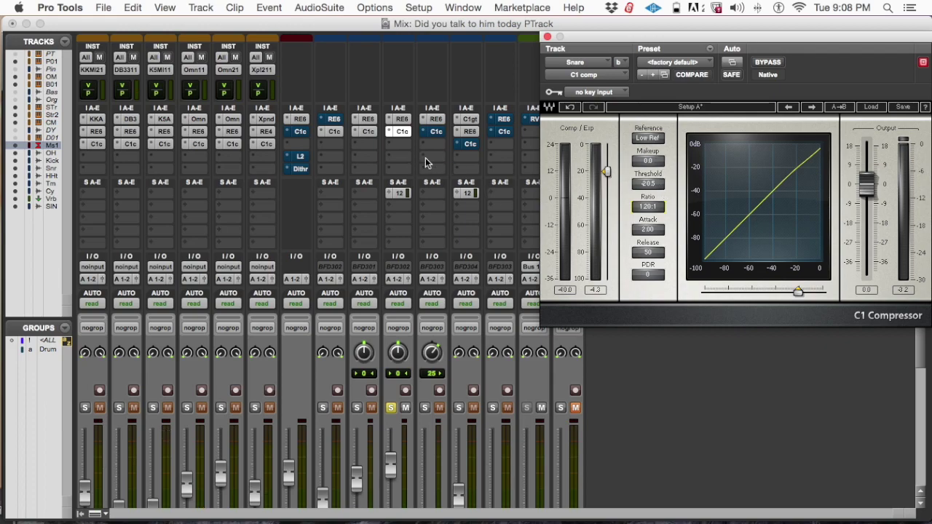
scroll(388, 327, down, 5)
scroll(422, 171, up, 3)
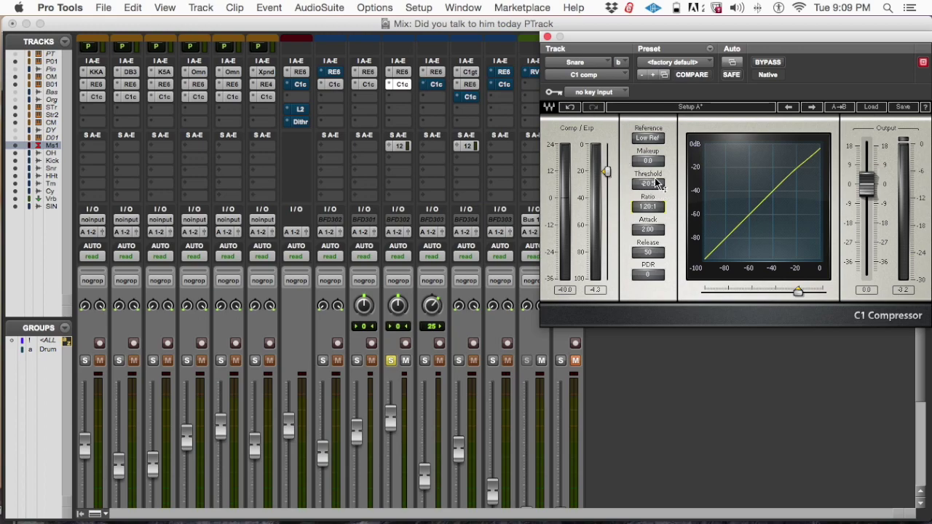
key(space)
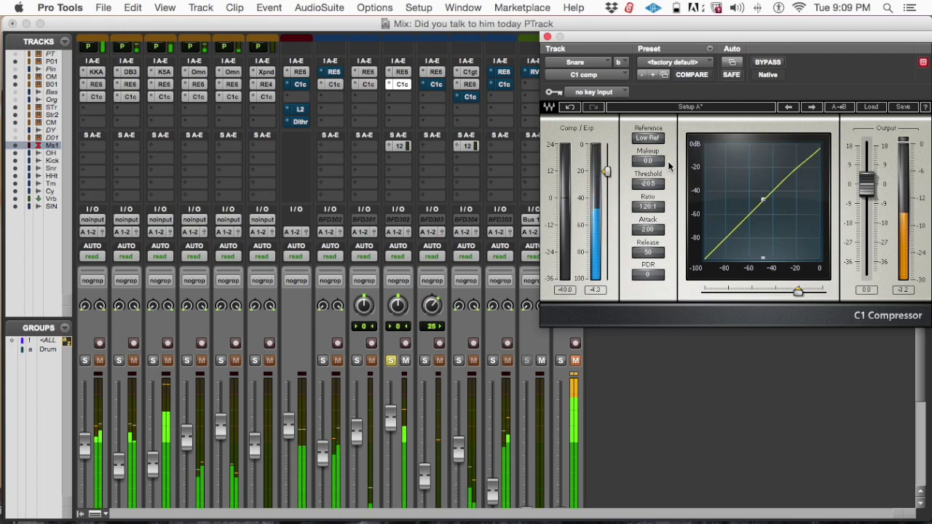
drag(654, 210, 593, 182)
click(608, 173)
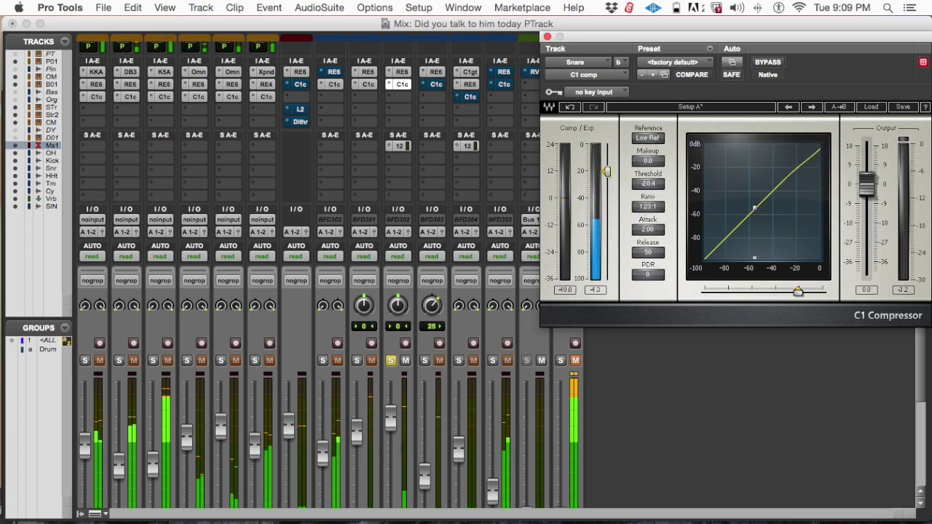
- Clear the Snare compressor's peak gain-reduction reading twice, and unsolo the channel to hear the full mix
click(565, 289)
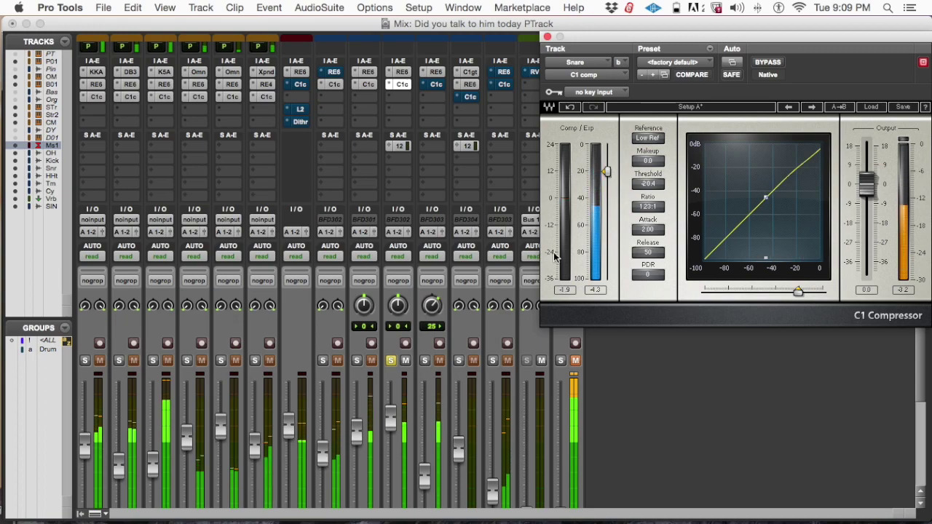
click(567, 275)
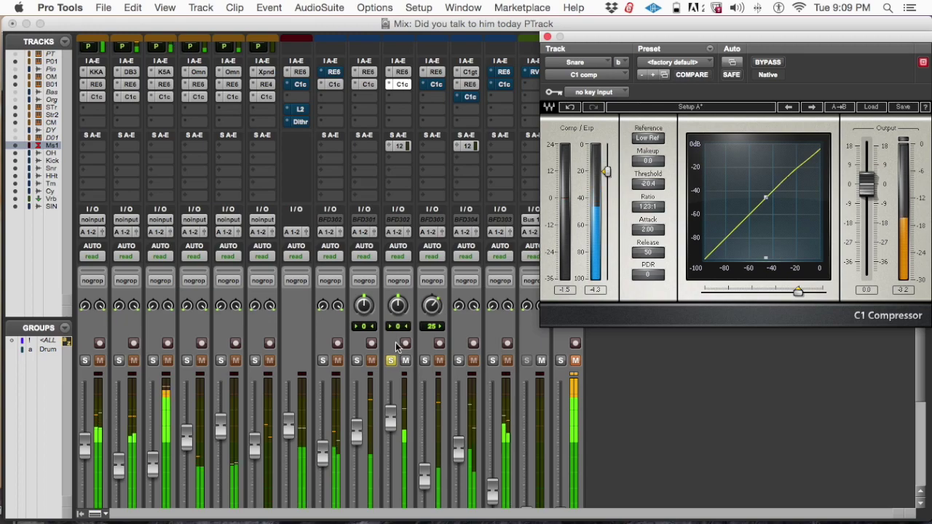
scroll(423, 340, down, 5)
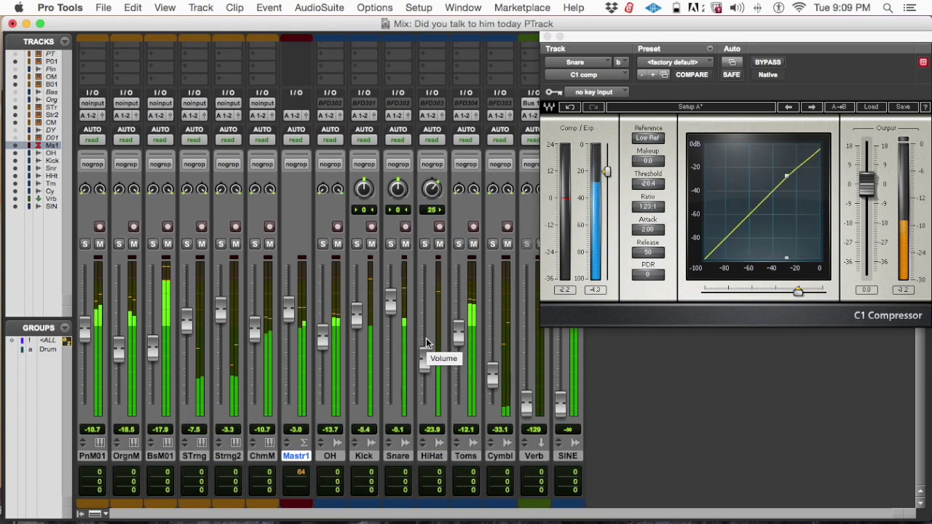
- Solo the Toms channel instead of the HiHat, and open its C1 compressor out of bypass
scroll(426, 342, up, 2)
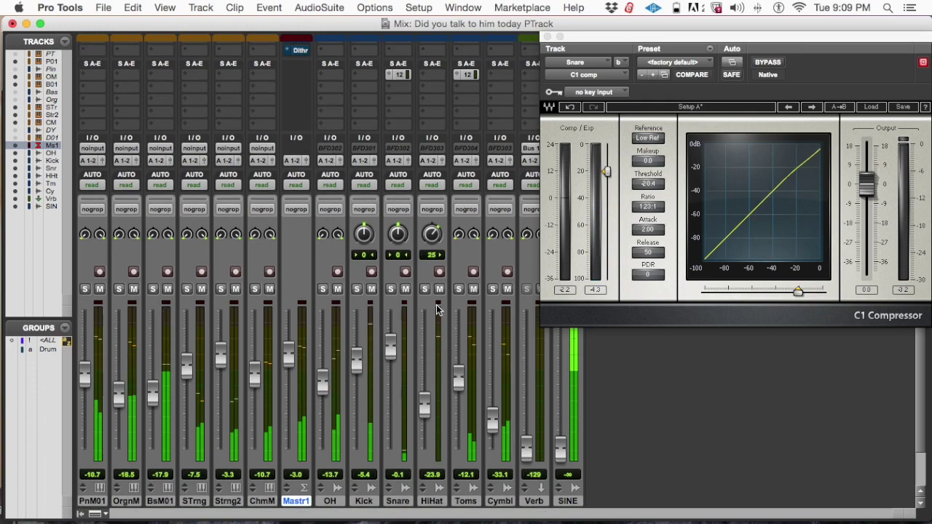
click(425, 289)
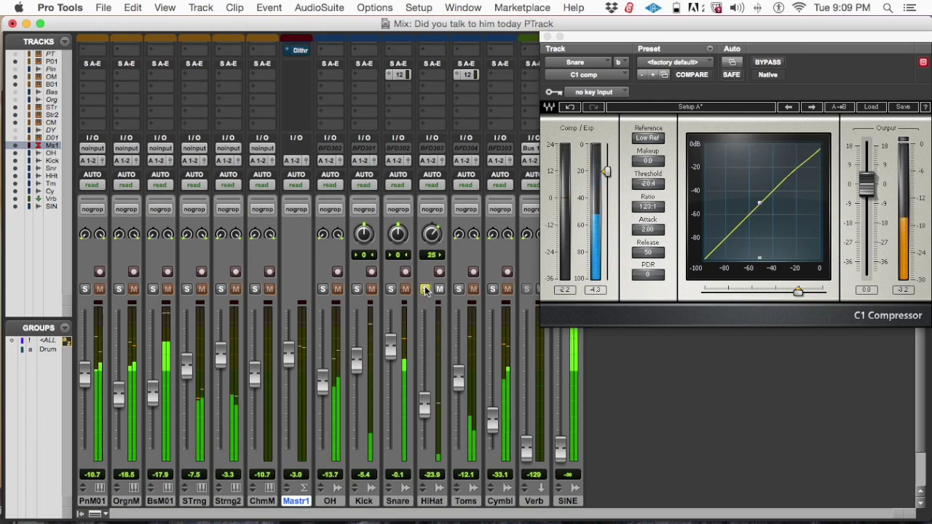
click(458, 289)
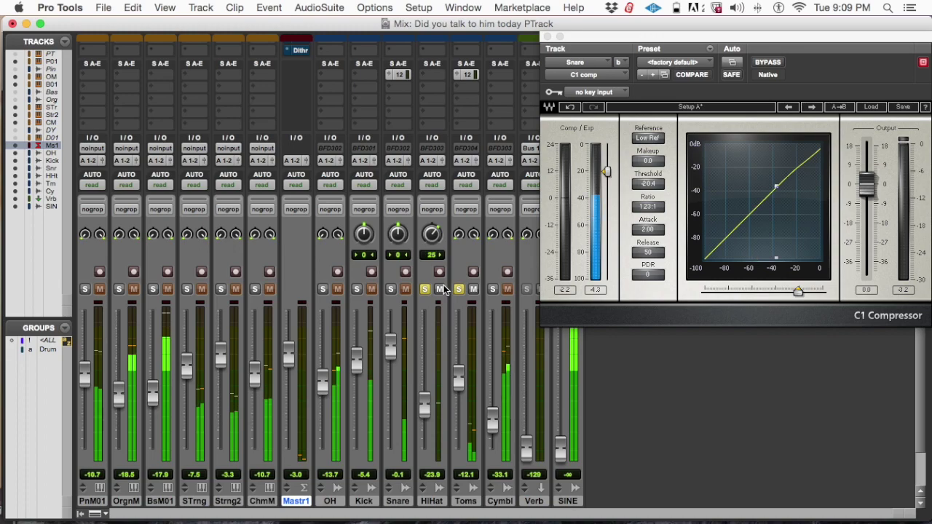
click(424, 290)
scroll(461, 223, up, 4)
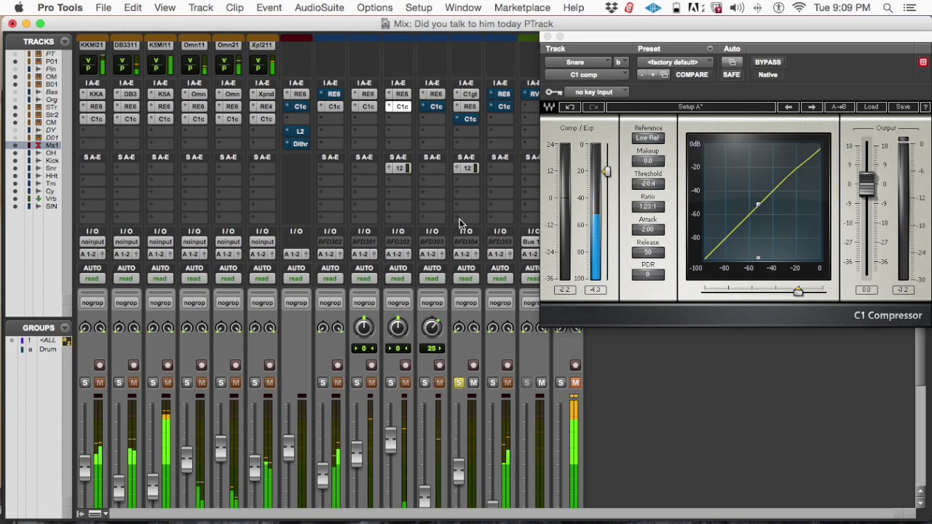
click(469, 119)
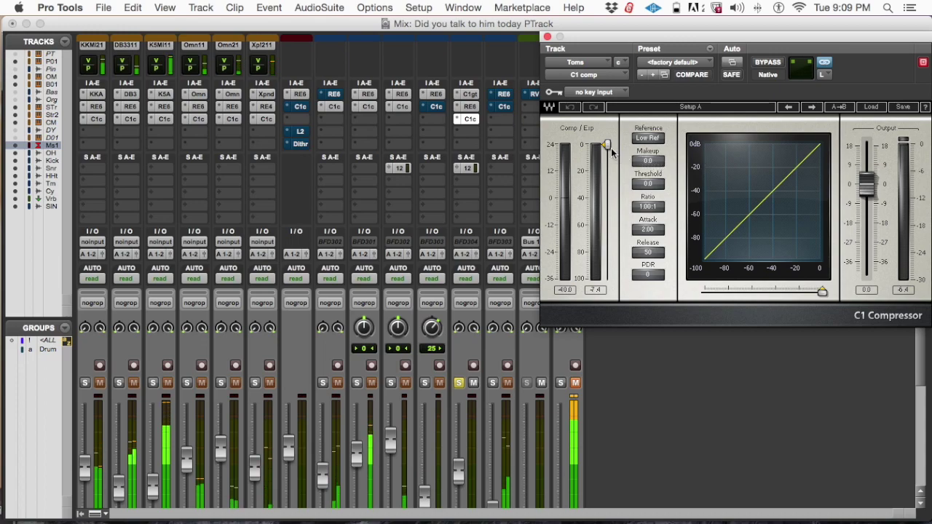
- Bring up the Edit window, set the Toms compressor's threshold to -19.9 and ratio to 1.20:1, and restart playback from the bridge
key(super+equal)
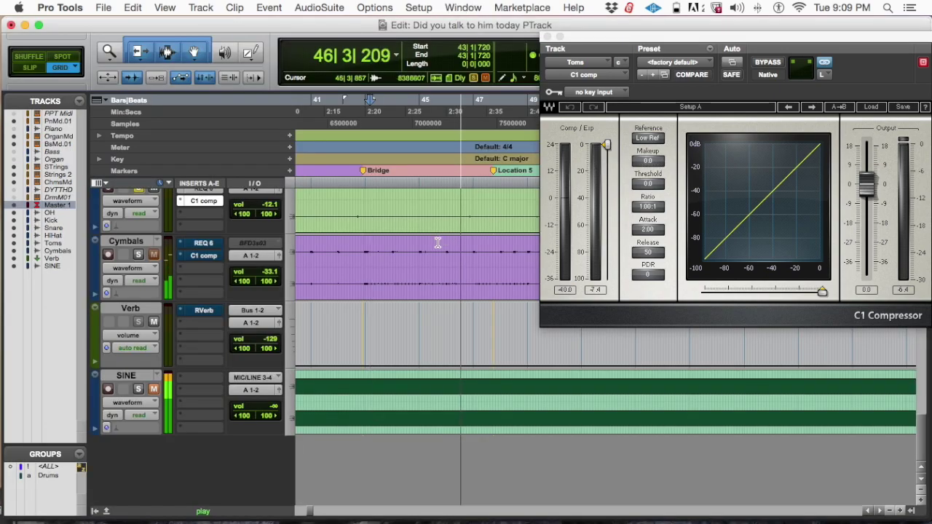
key(super+bracketleft)
key(super+bracketleft)
key(super+bracketleft)
key(super+bracketleft)
drag(606, 146, 607, 171)
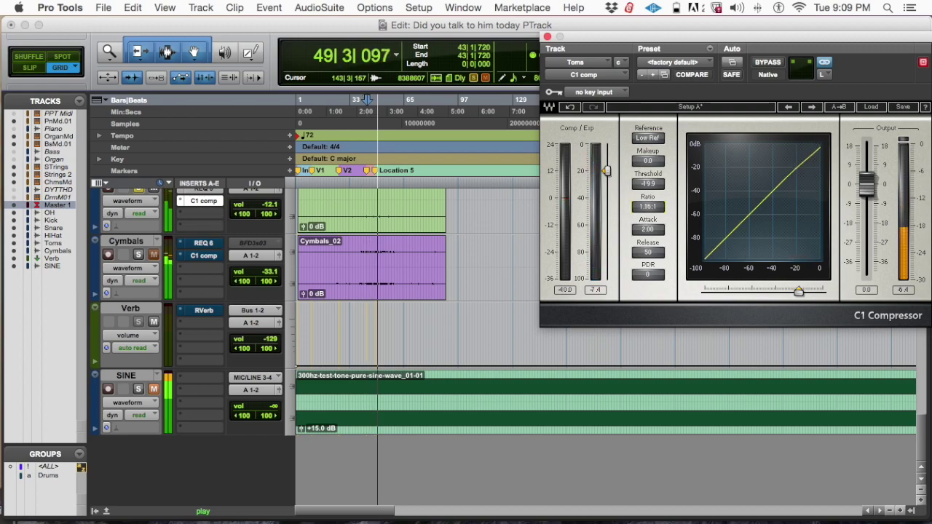
key(space)
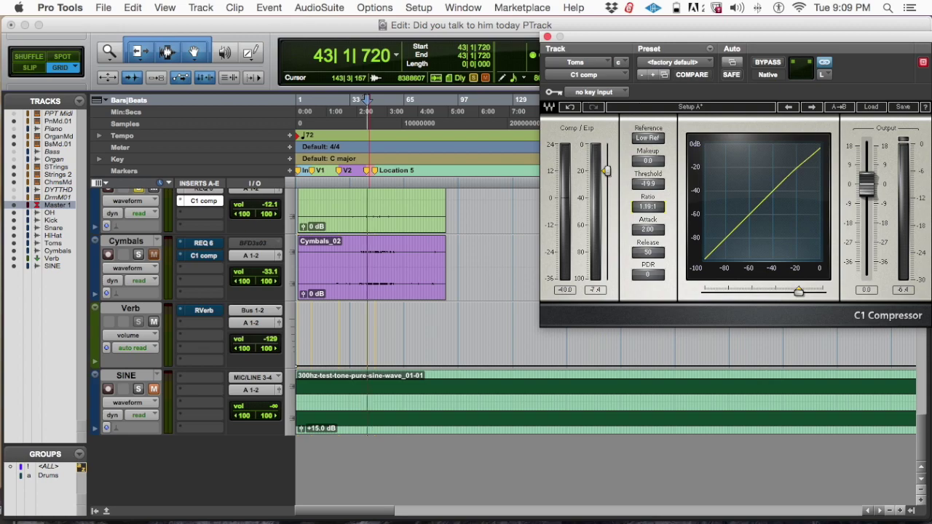
key(space)
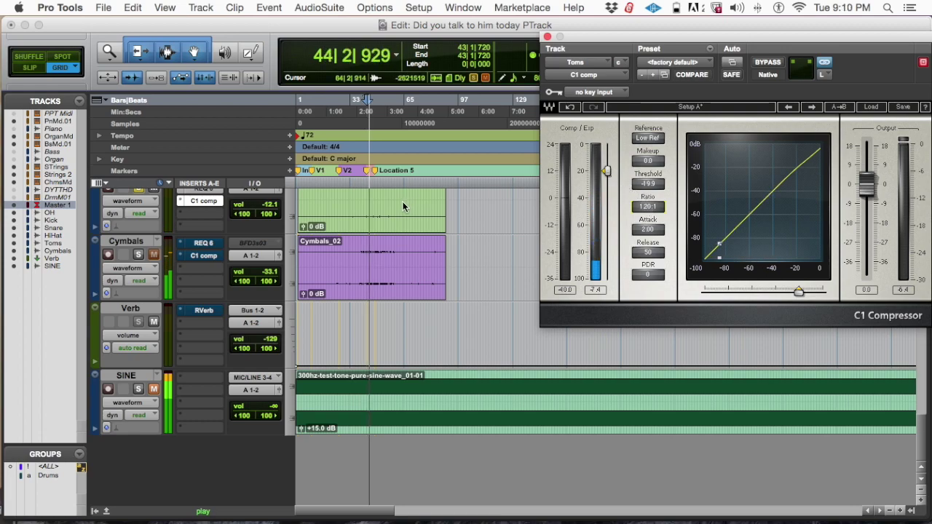
- Locate a passage with tom hits on the Toms track and start playback from 48|3|480
scroll(403, 202, up, 1)
key(super+])
key(super+])
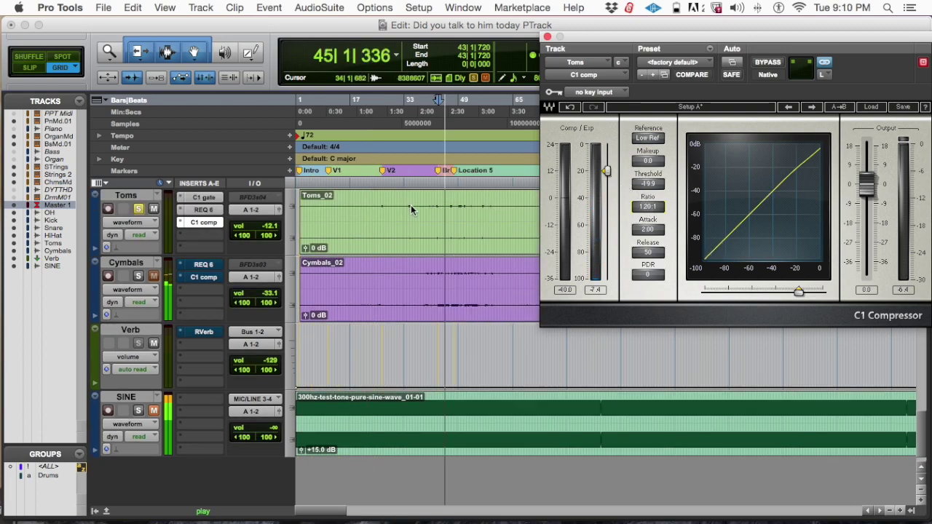
scroll(437, 204, right, 2)
scroll(439, 205, right, 3)
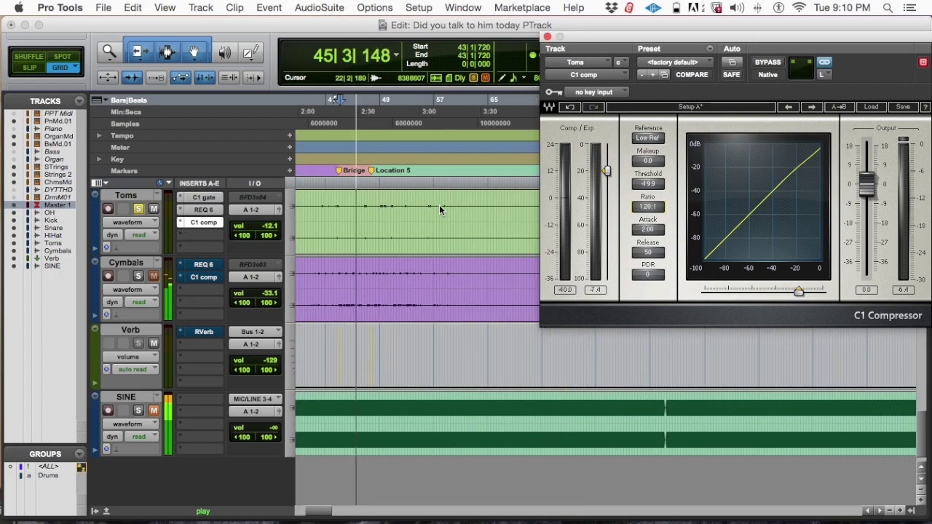
click(375, 104)
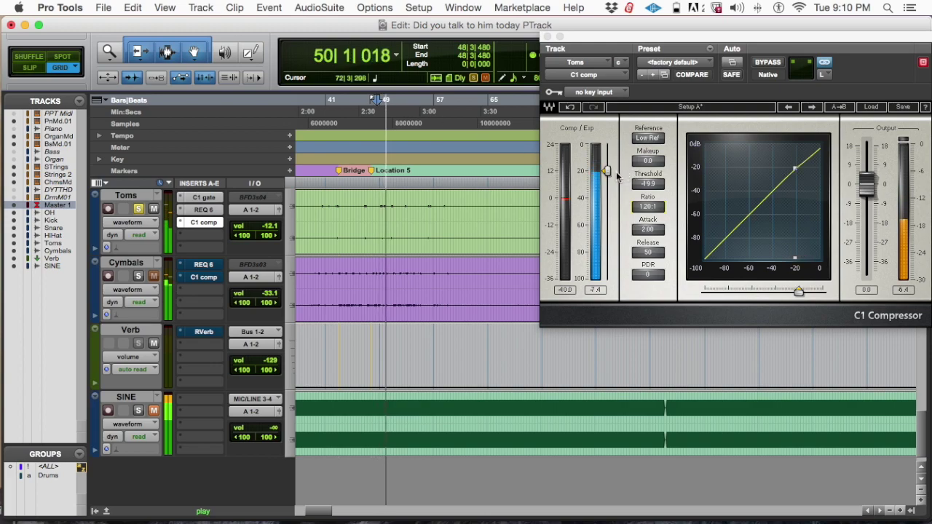
- Set the Toms compressor's threshold to -20.6 and makeup to 1.0, return to the Mix window, and unsolo the channel
drag(613, 171, 607, 172)
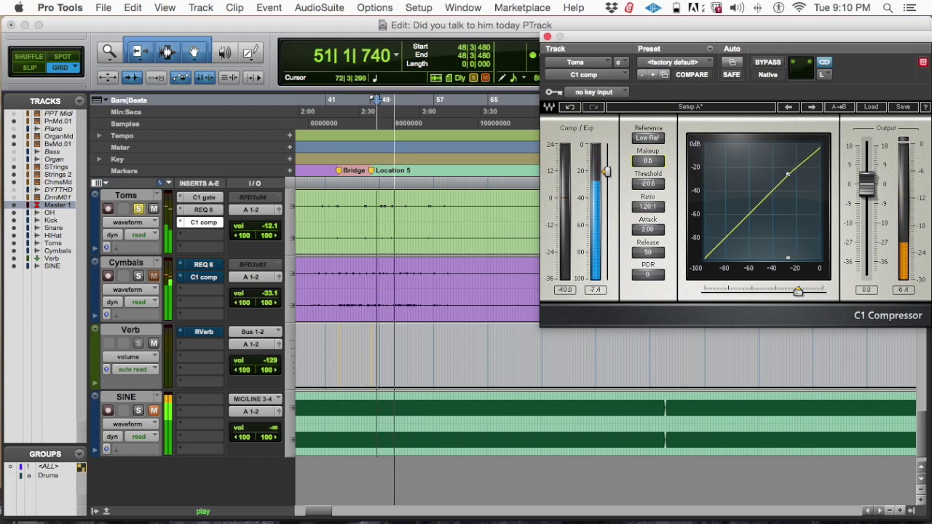
key(super+equal)
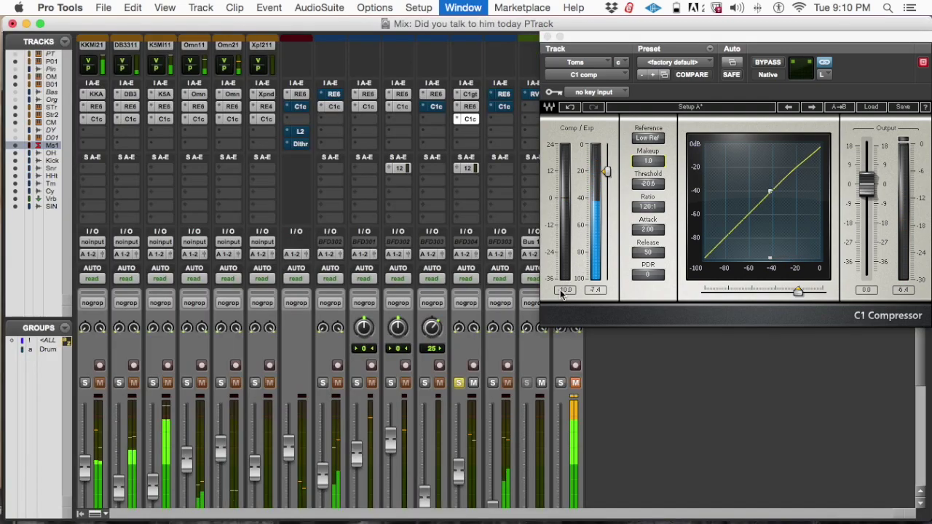
click(459, 382)
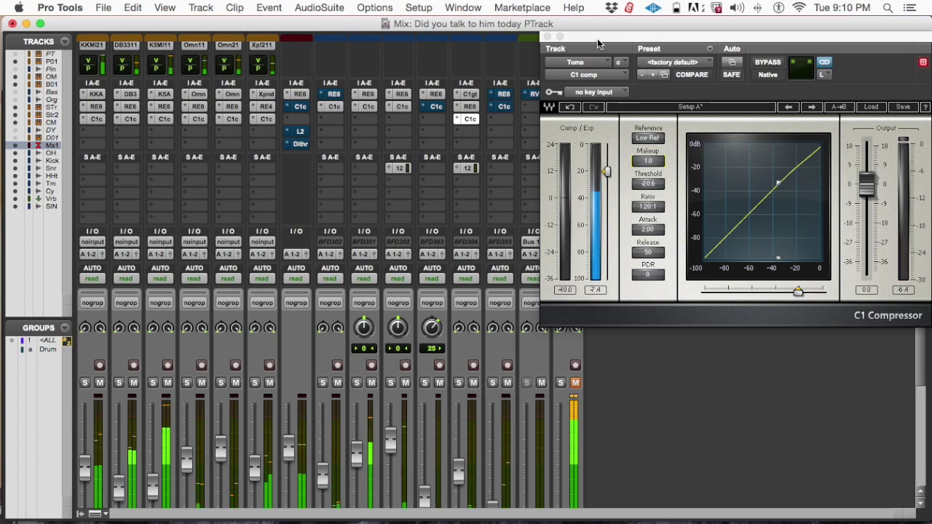
- Move the compressor window aside to uncover the Verb and SINE channels, and solo the Cymbals channel
drag(597, 38, 720, 39)
scroll(637, 177, down, 1)
scroll(637, 177, down, 5)
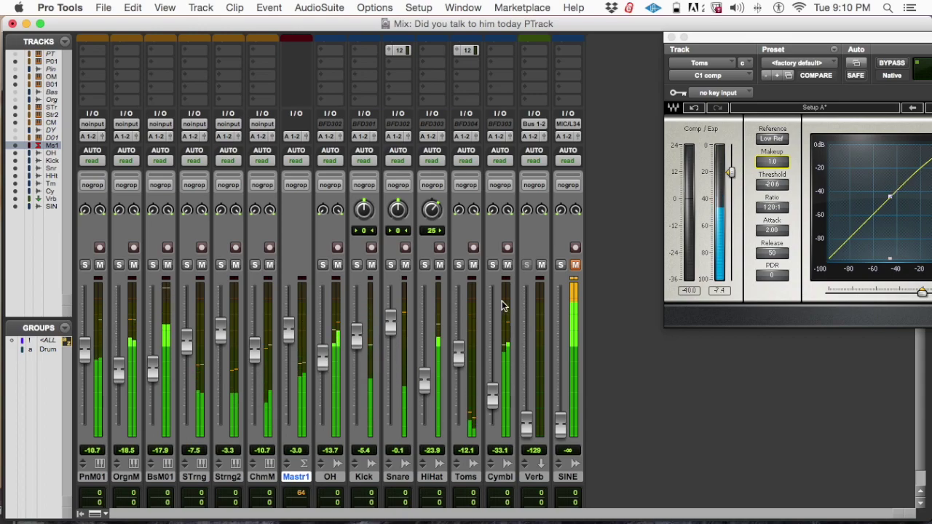
scroll(516, 273, up, 4)
scroll(517, 273, up, 4)
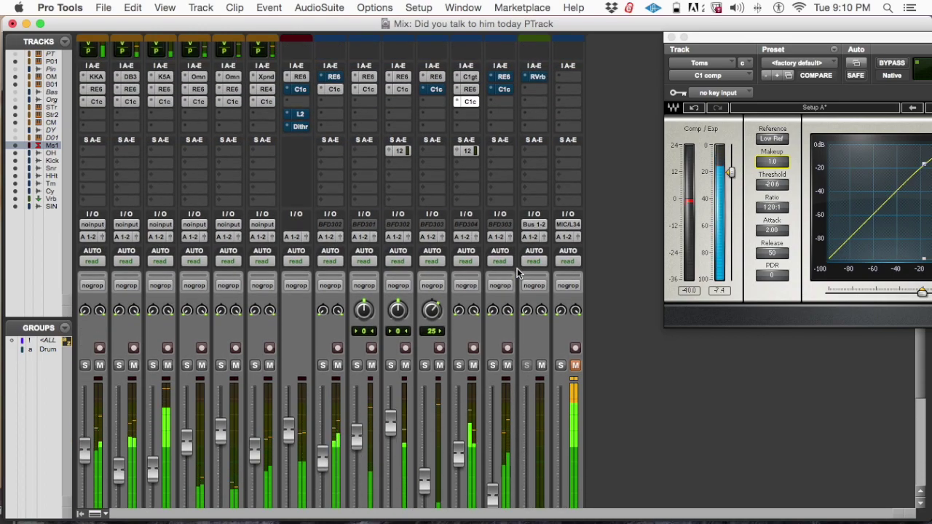
scroll(524, 233, down, 9)
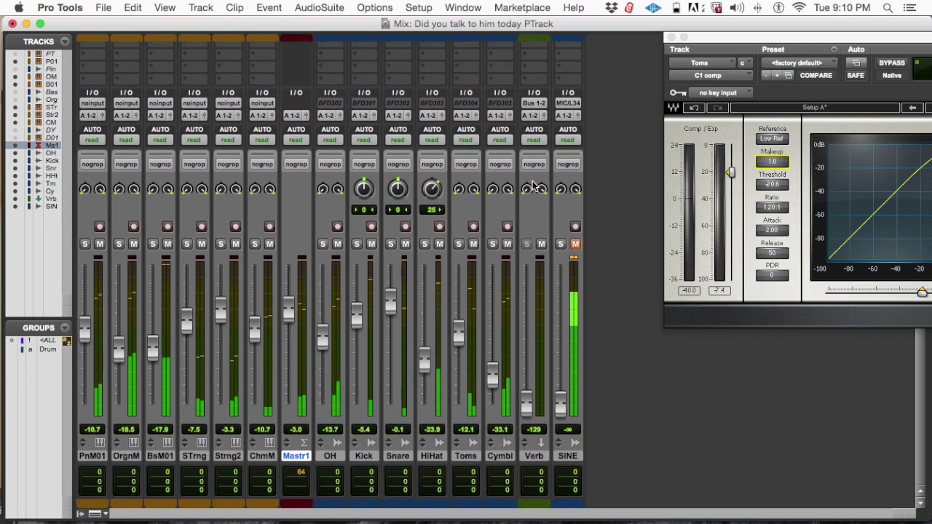
scroll(532, 186, up, 8)
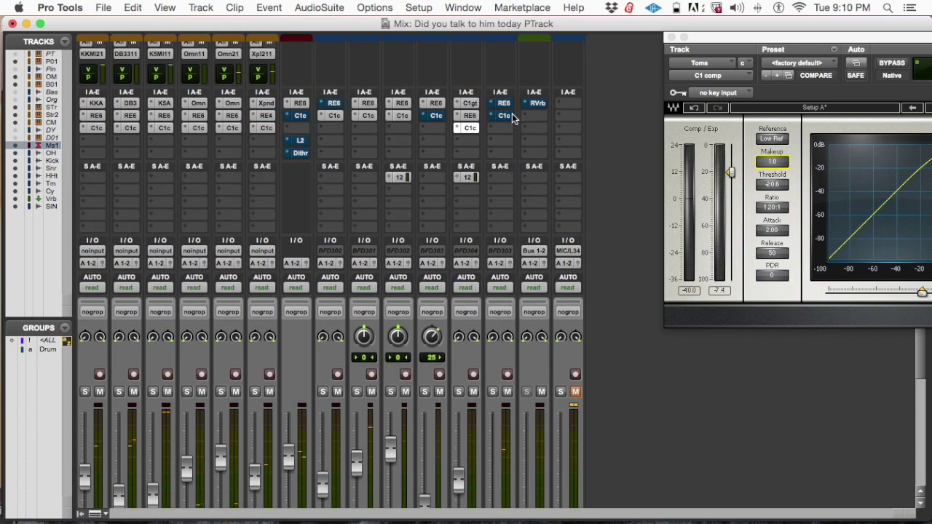
click(492, 394)
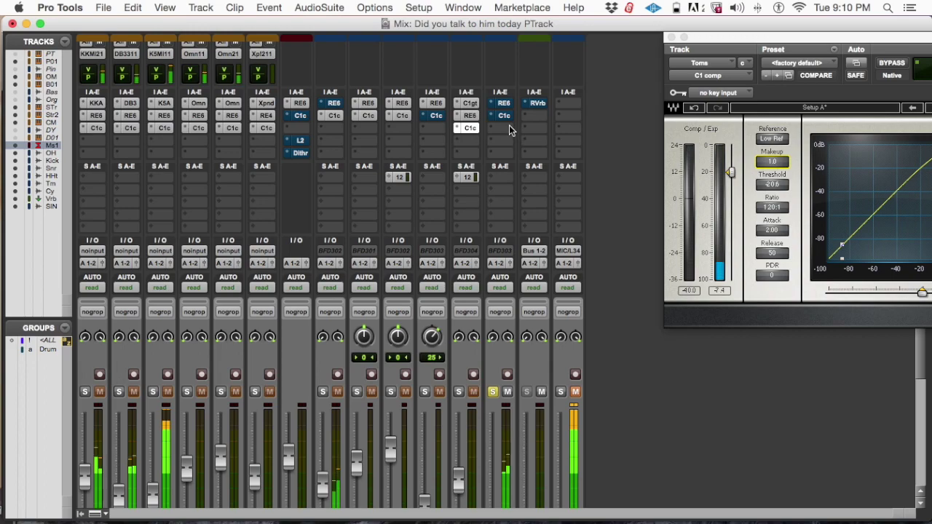
- Activate the Cymbals channel's C1 compressor, set its threshold to -30.3 and ratio to 1.12:1, and unsolo the channel
scroll(496, 389, down, 3)
scroll(496, 389, down, 4)
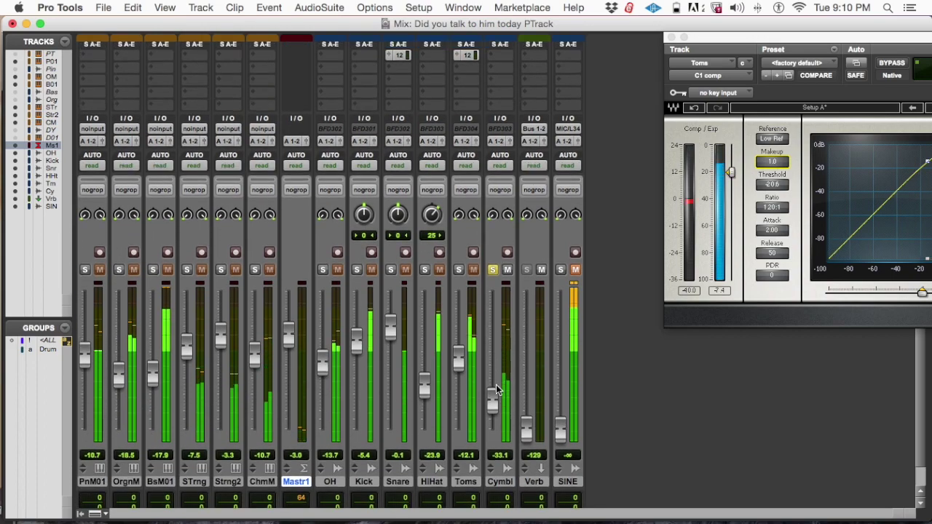
scroll(518, 223, up, 8)
click(506, 132)
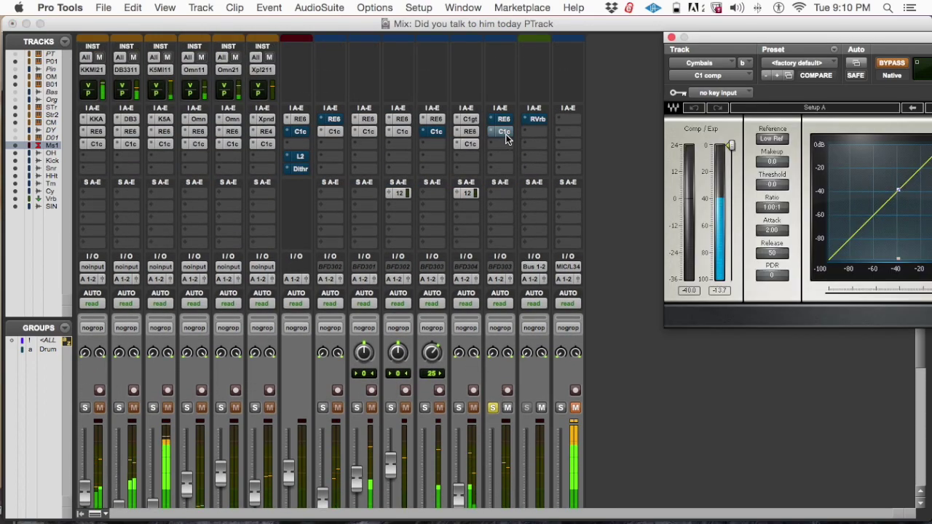
super+click(506, 131)
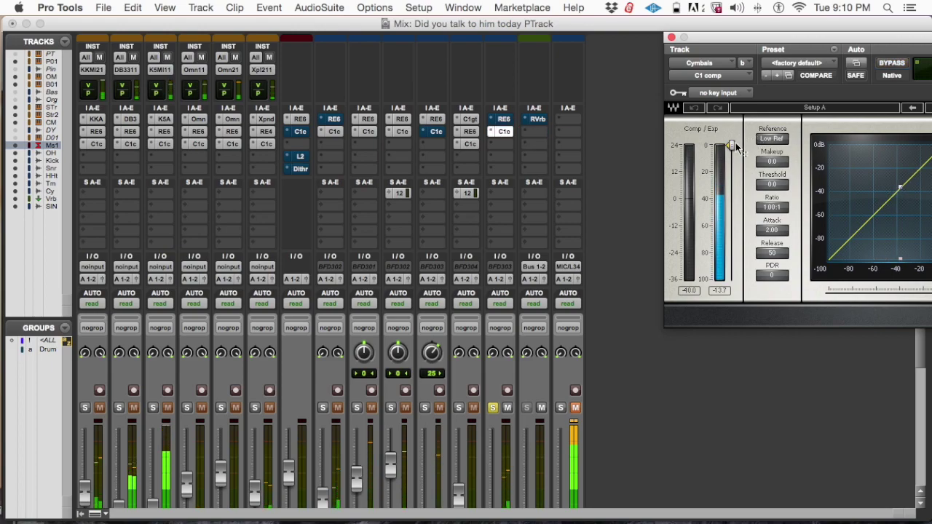
drag(730, 144, 731, 171)
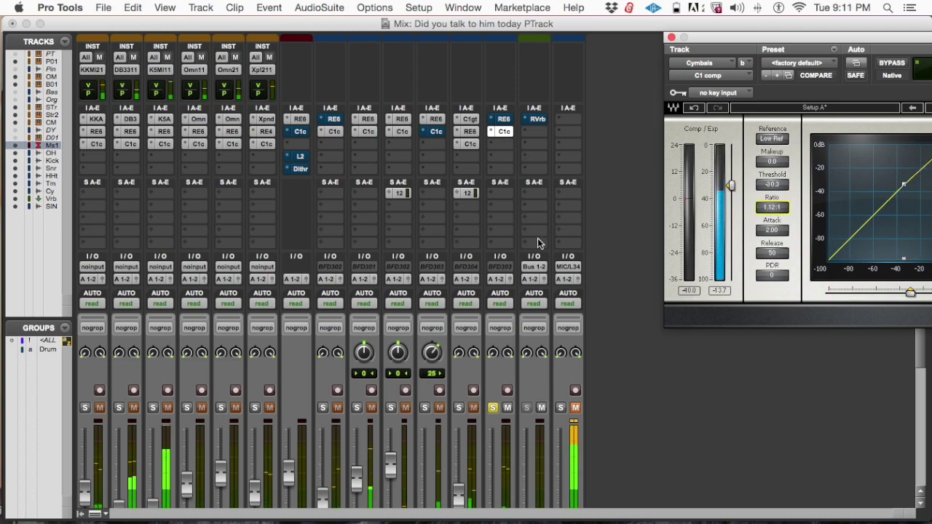
click(492, 407)
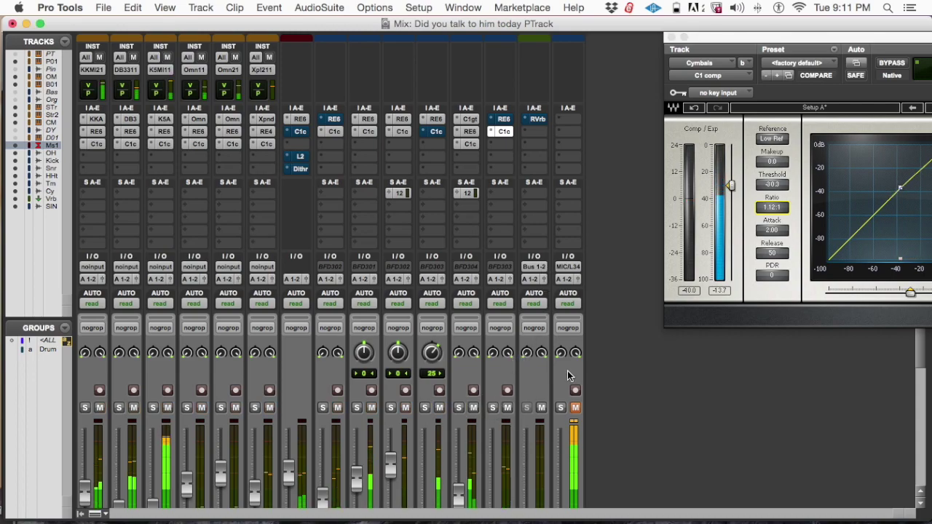
- Review the inserts and meter levels of all channels while the full mix plays, and stop playback
scroll(567, 370, down, 5)
scroll(567, 371, up, 5)
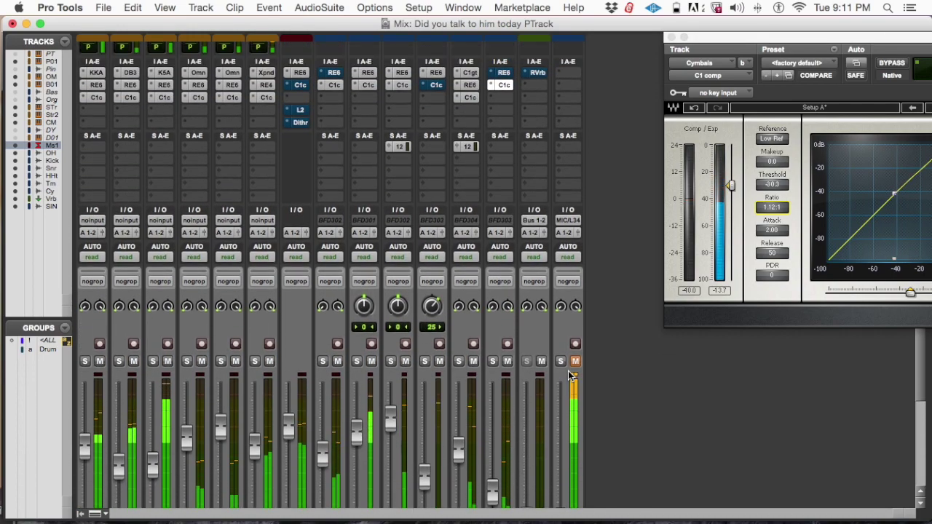
scroll(572, 360, down, 5)
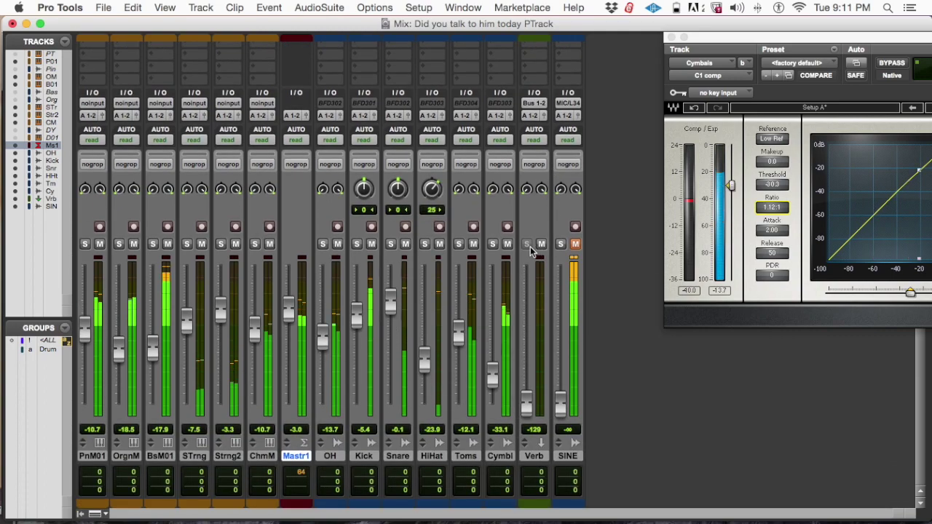
scroll(458, 345, up, 3)
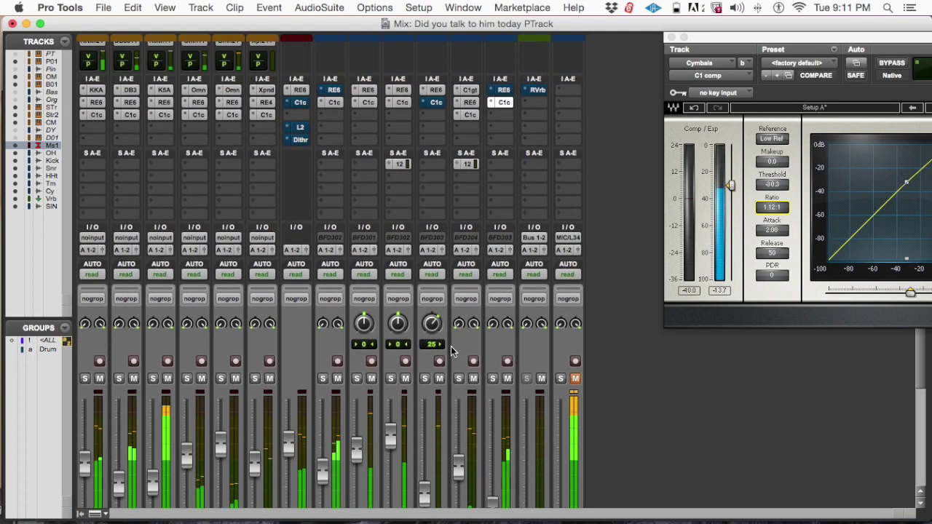
scroll(453, 351, down, 3)
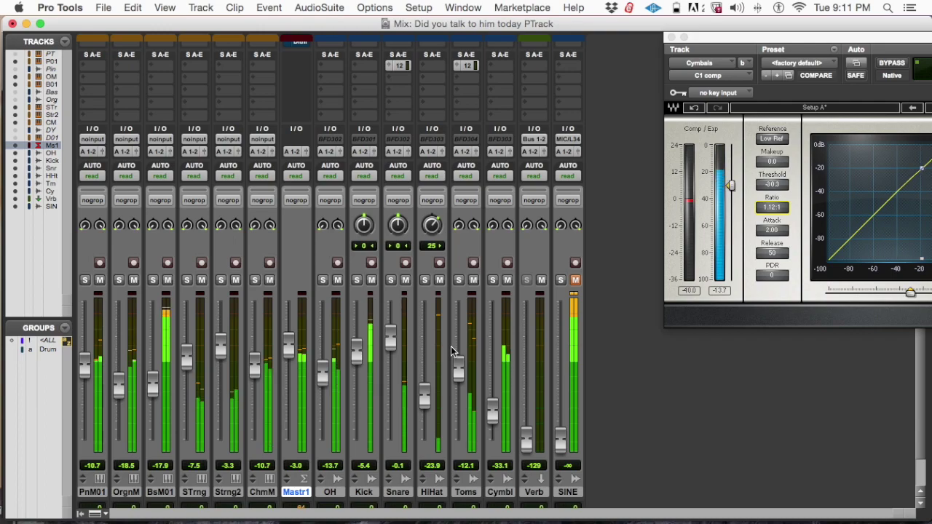
key(space)
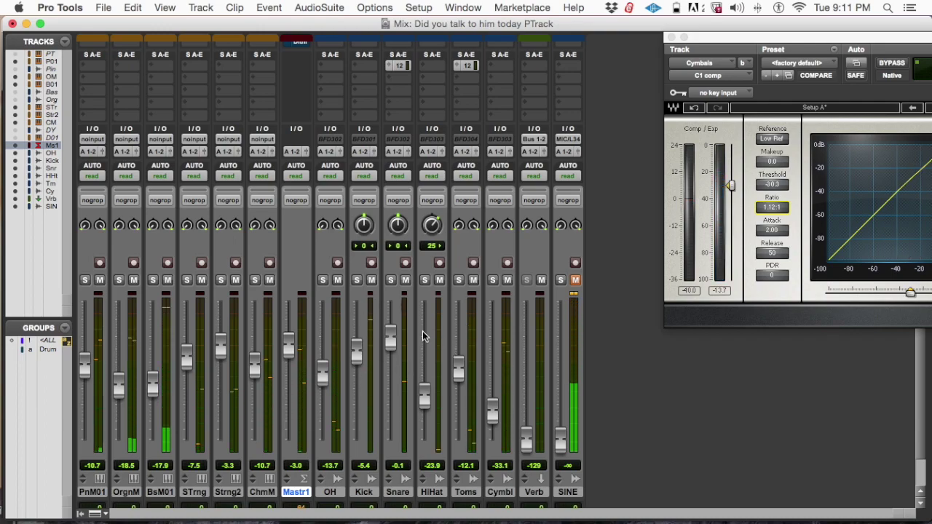
- Reset the Verb channel's volume fader to 0.0
scroll(512, 333, down, 2)
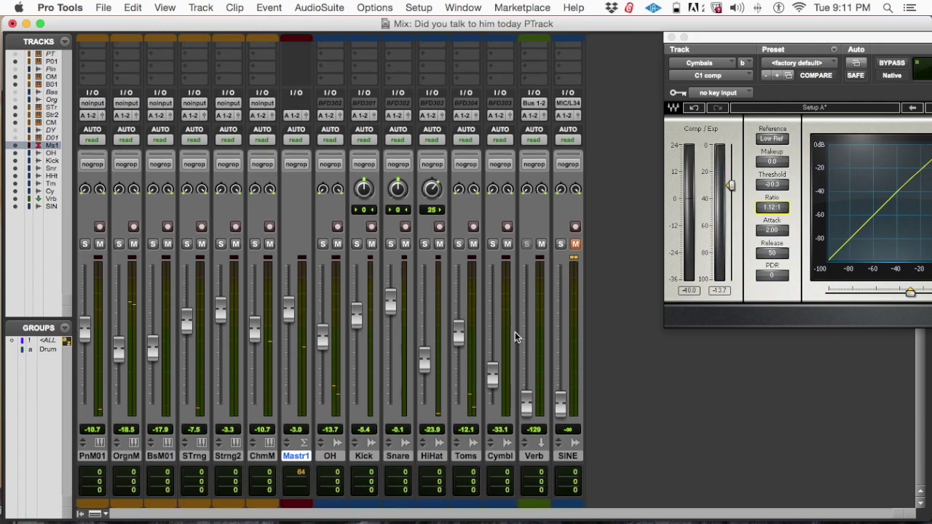
scroll(515, 332, up, 5)
scroll(335, 138, down, 2)
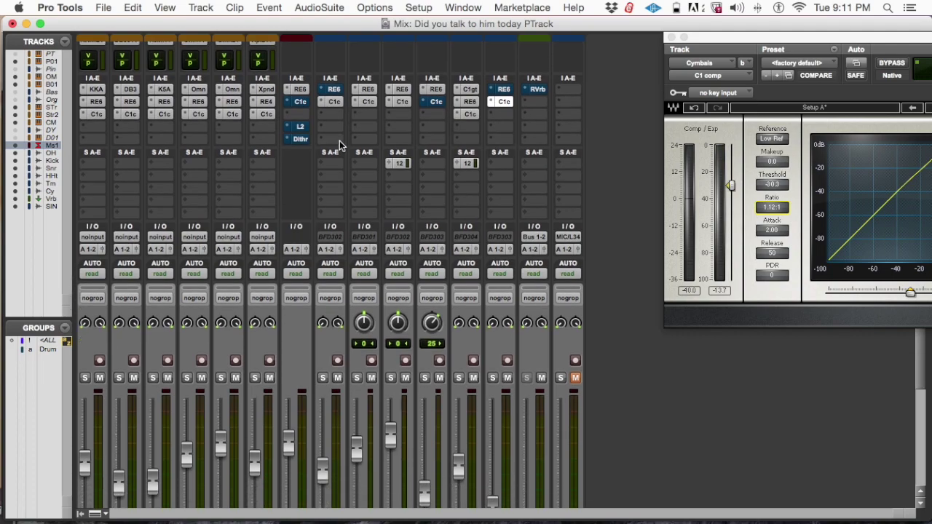
scroll(339, 141, down, 8)
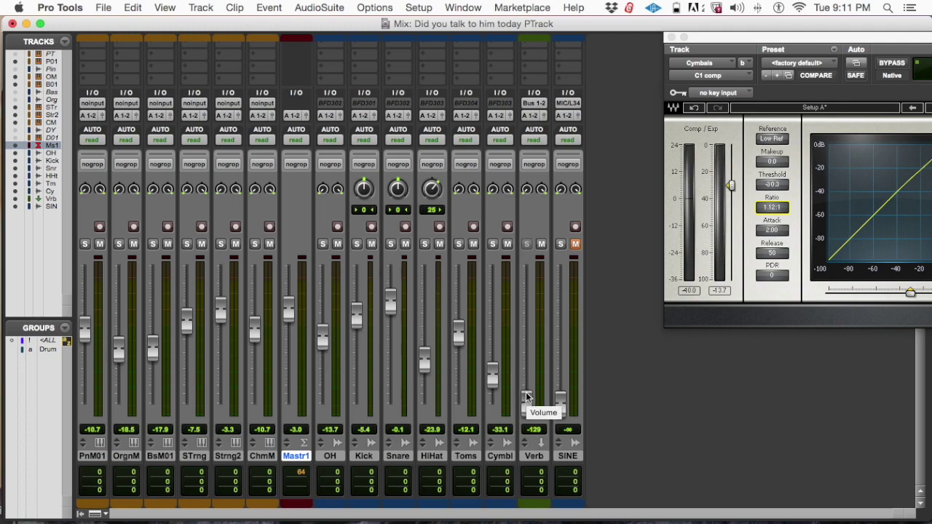
alt+click(527, 397)
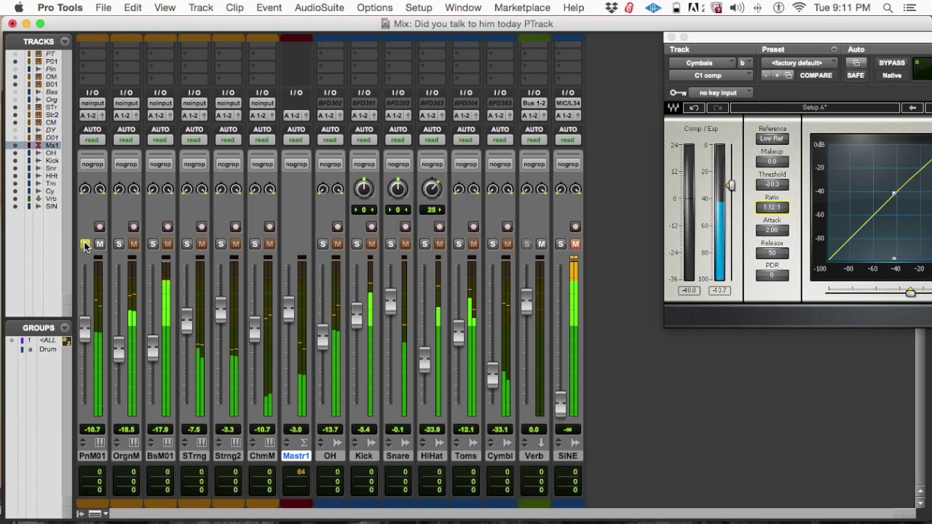
- Listen to the piano and organ channels soloed together and separately during playback, and unsolo both
scroll(120, 400, up, 2)
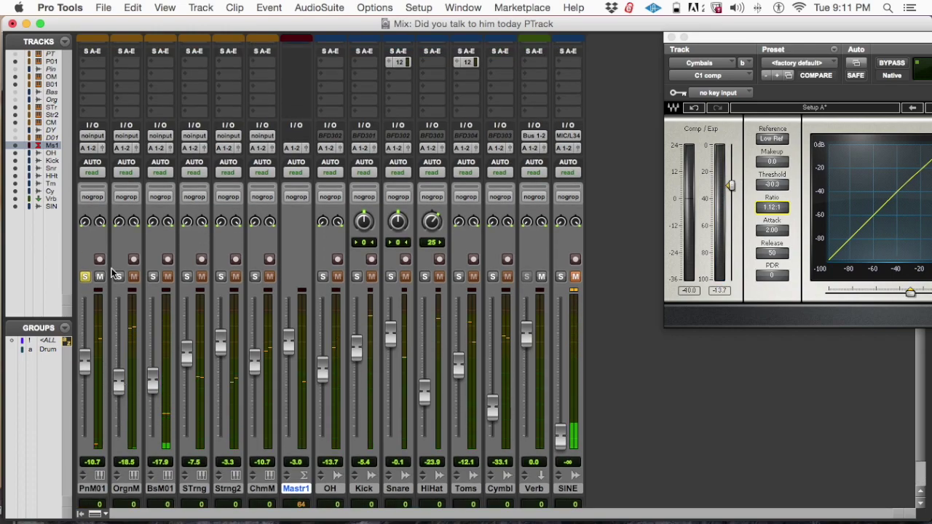
click(119, 278)
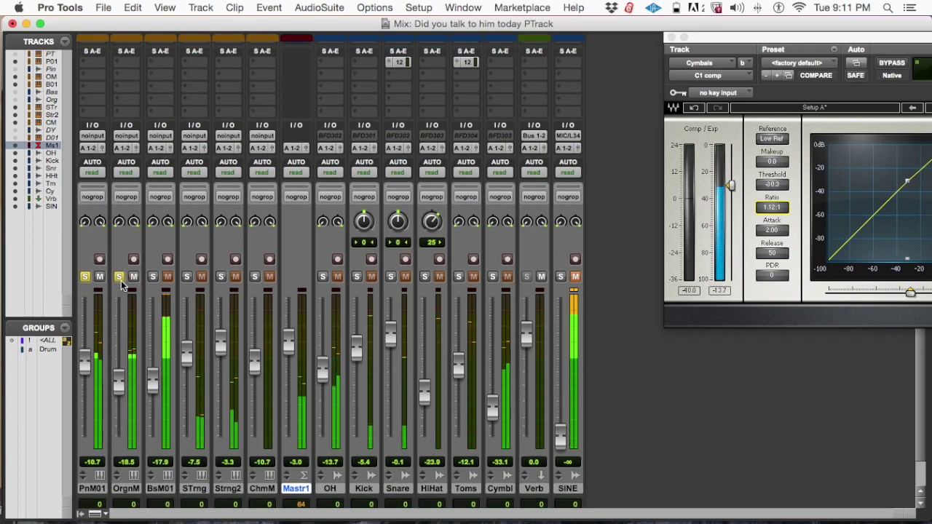
click(83, 277)
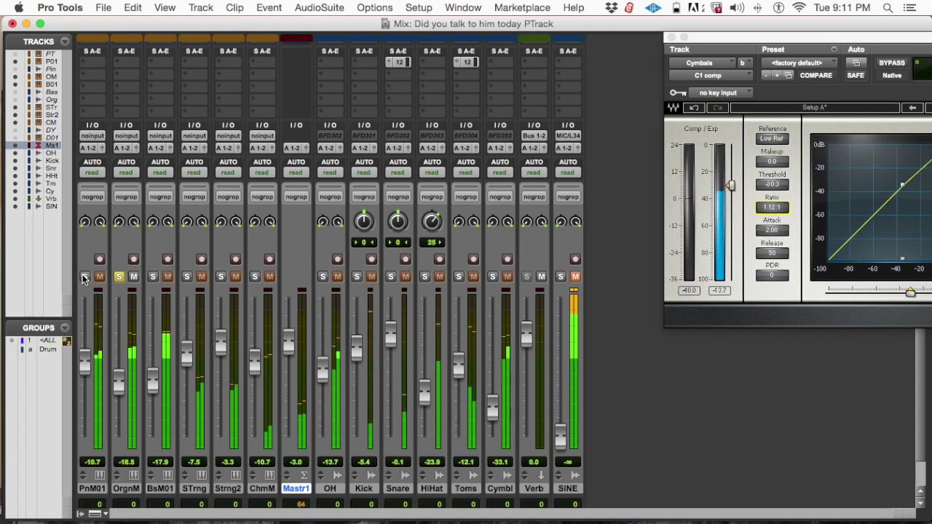
click(83, 276)
scroll(138, 273, down, 2)
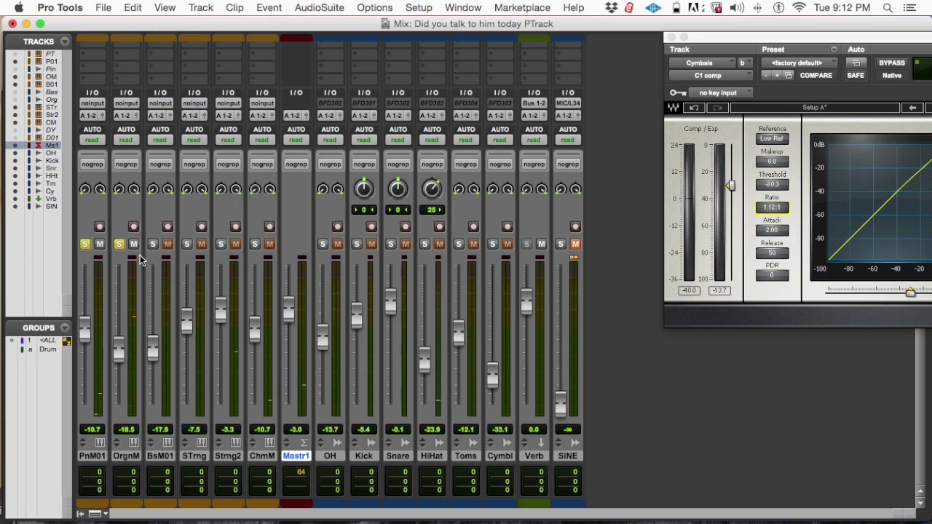
click(119, 244)
click(85, 244)
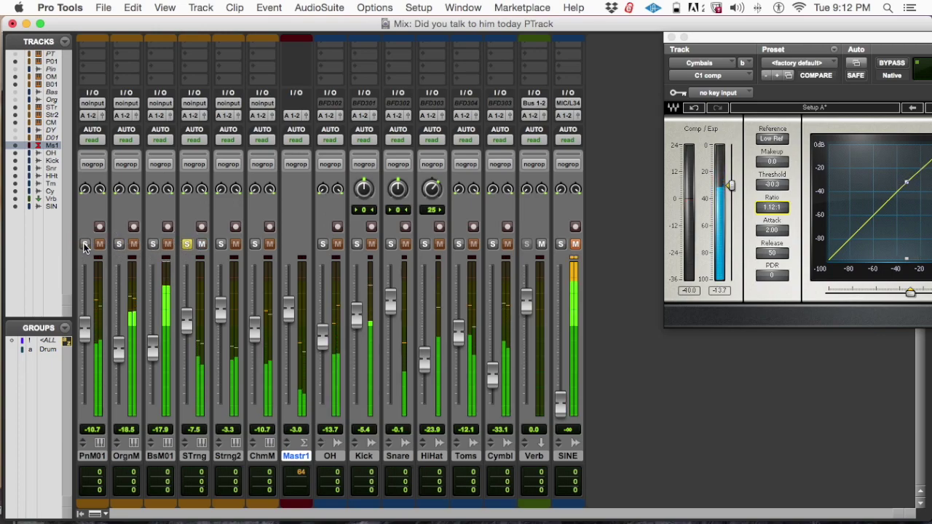
- Compare the STrng channel with Strng2 and Snare by soloing them during playback, and clear all solos
click(221, 244)
click(187, 244)
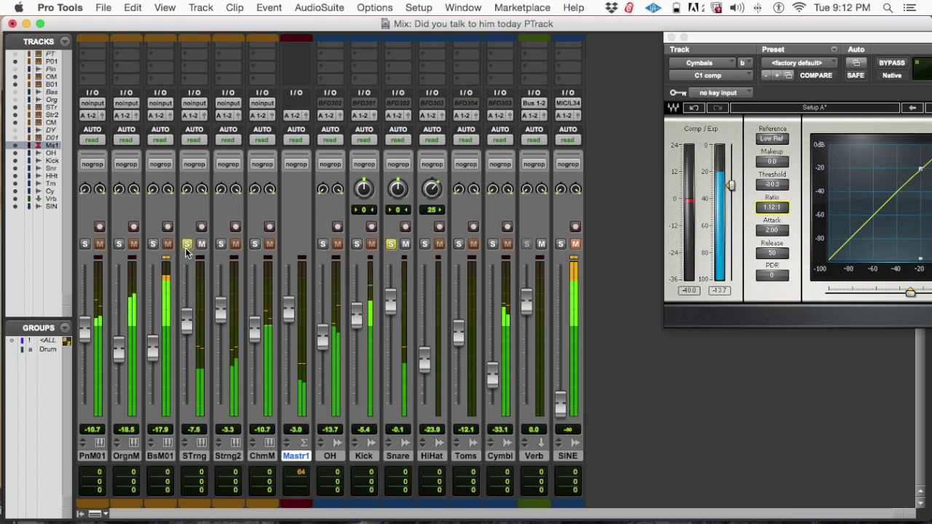
click(389, 244)
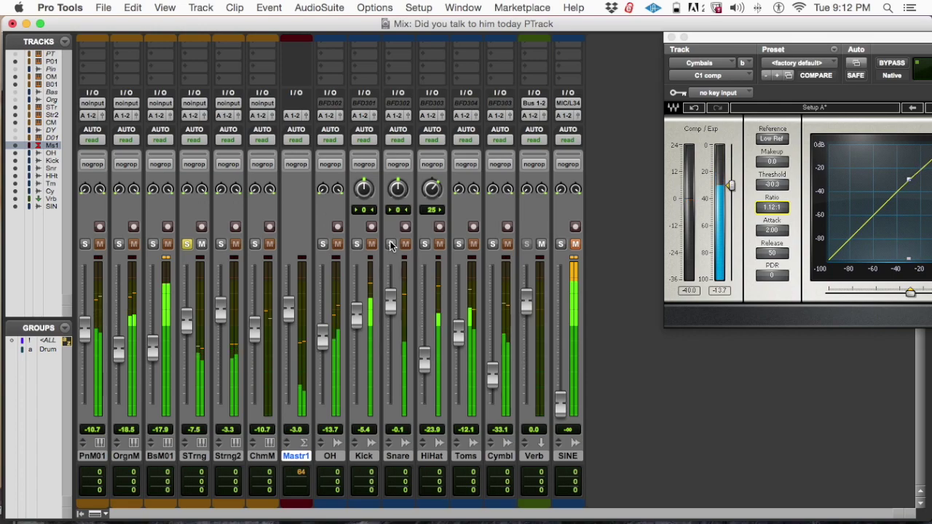
click(220, 244)
scroll(223, 245, up, 1)
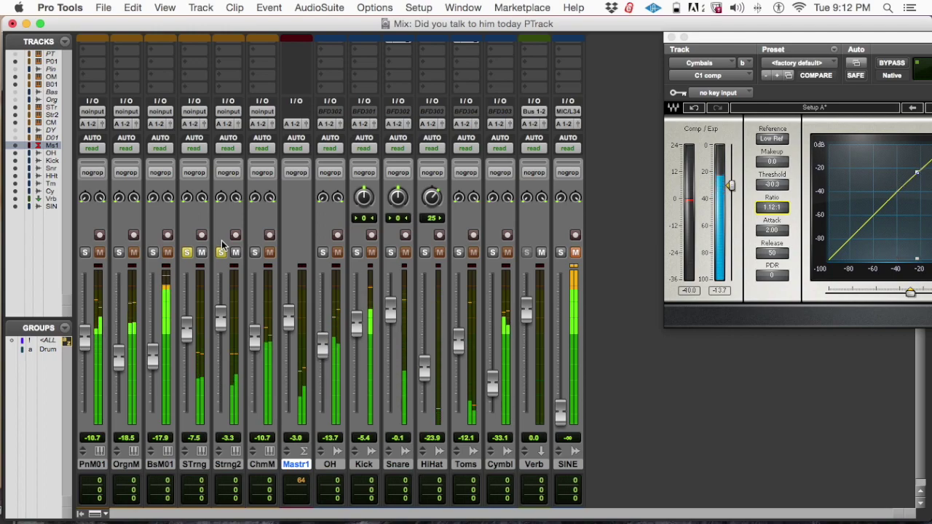
alt+click(220, 252)
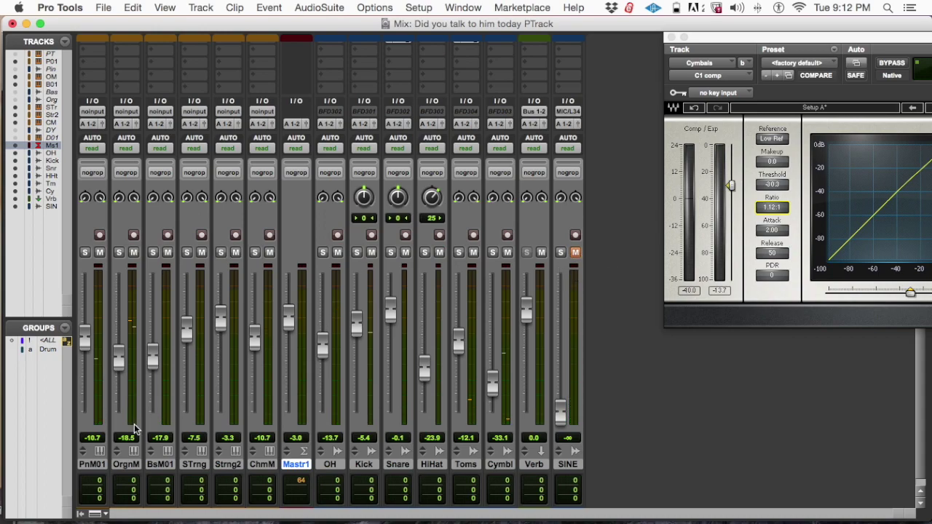
- Select the PnM01, Snare and Toms channels together
click(97, 465)
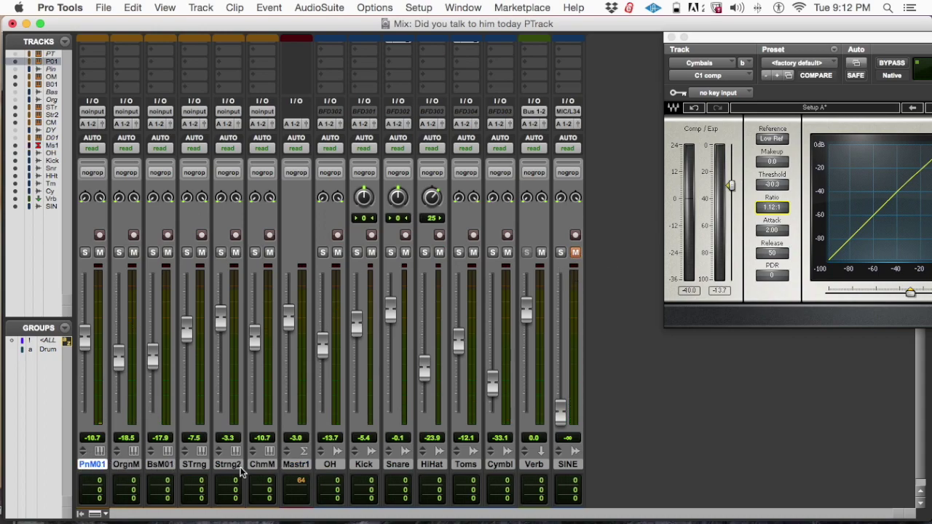
super+click(399, 466)
super+click(463, 465)
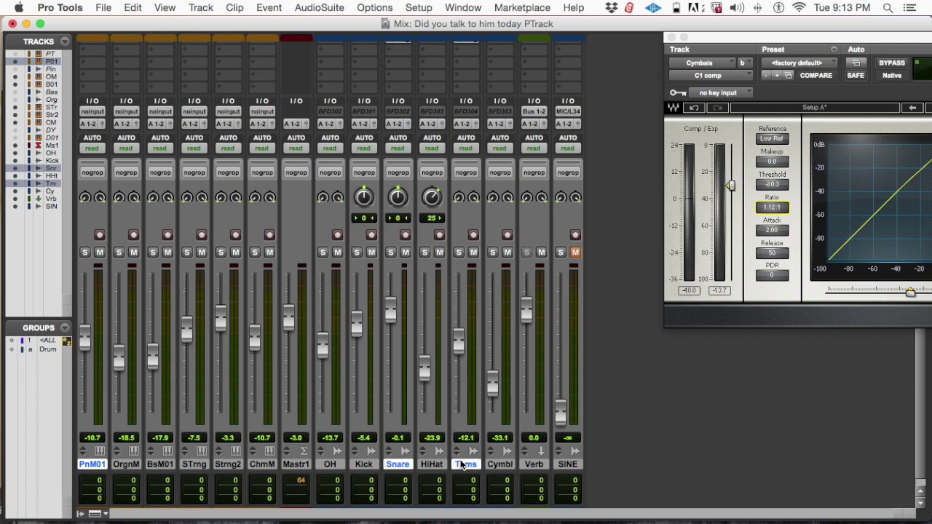
- Add a send to Bus 1-2 (Stereo) in the first send slot of the PnM01 channel
scroll(197, 193, up, 2)
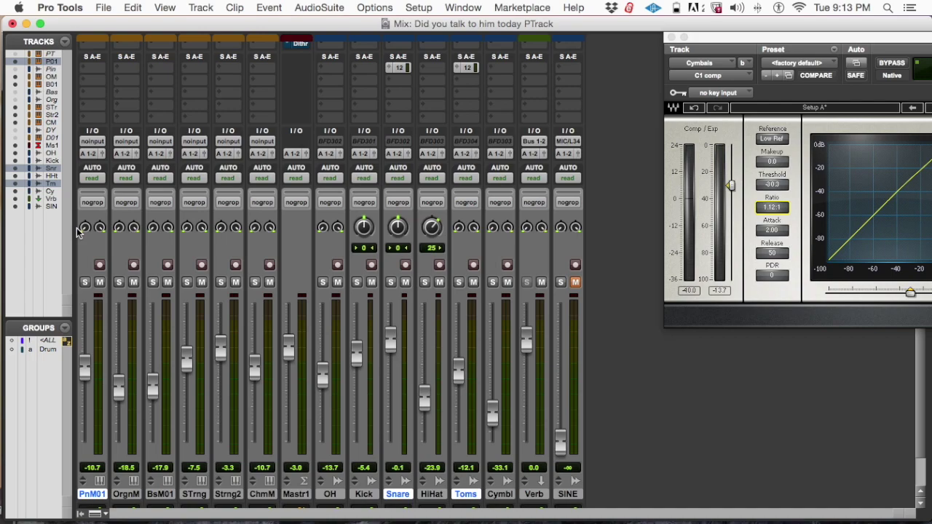
scroll(103, 233, up, 2)
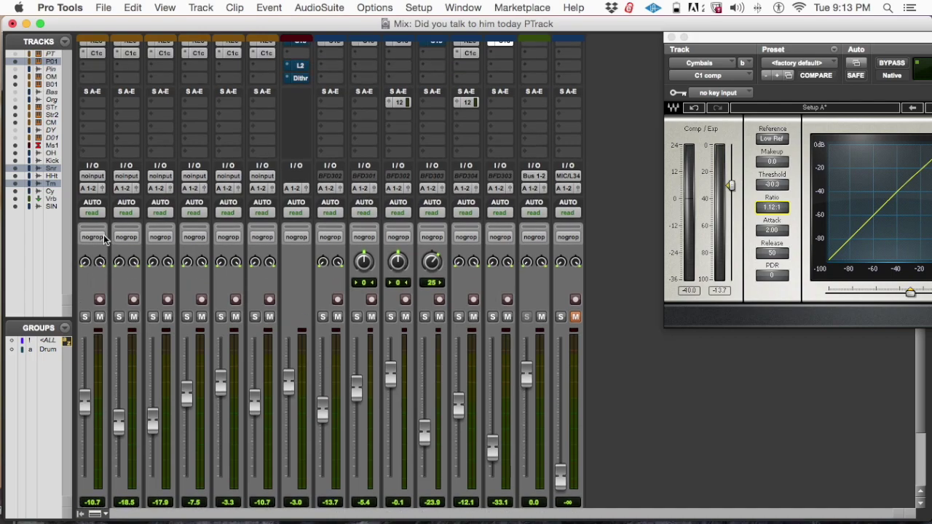
scroll(124, 118, down, 5)
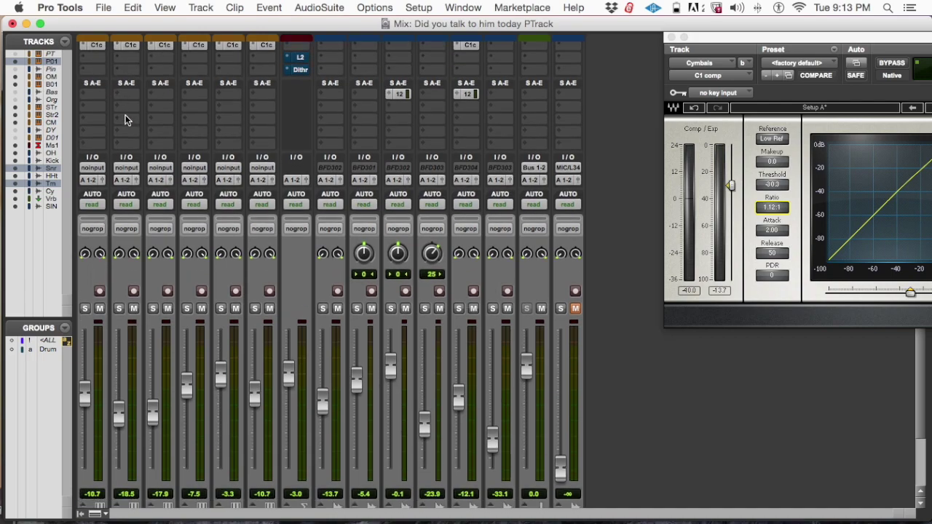
scroll(125, 120, up, 4)
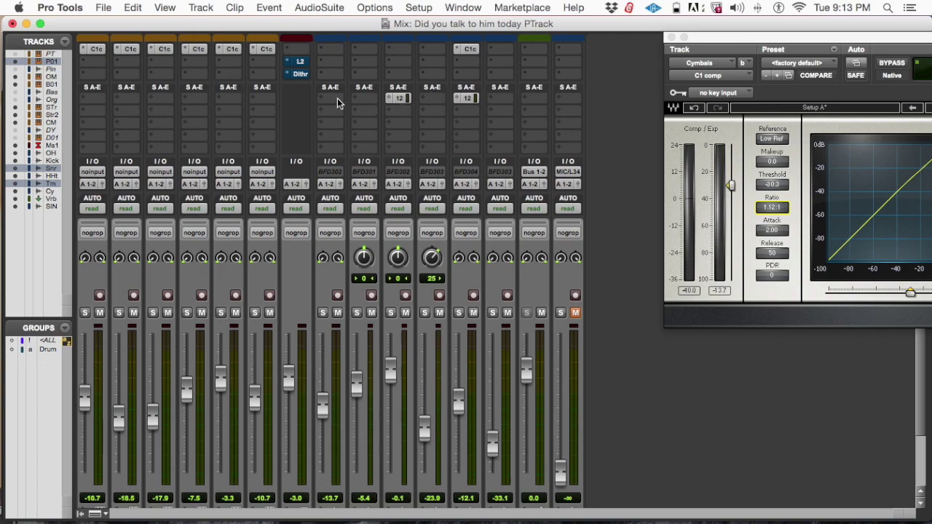
click(91, 93)
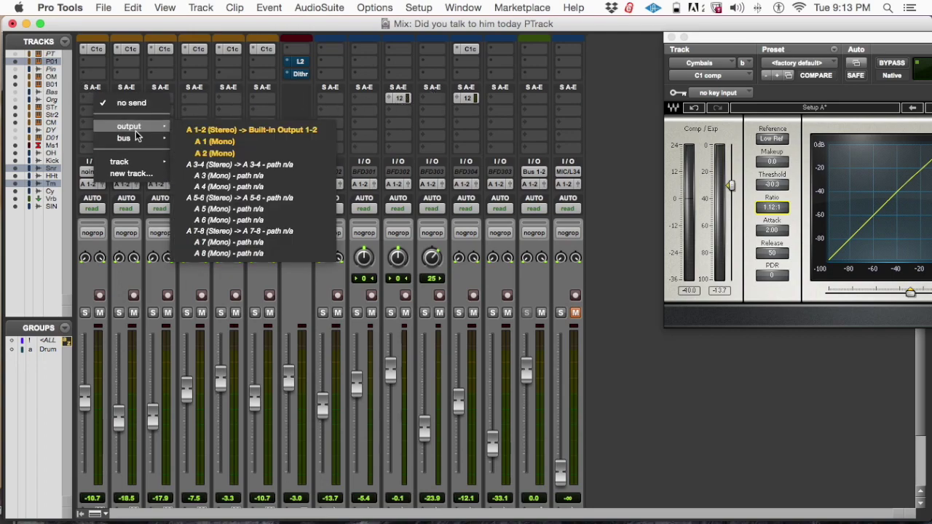
mouse_move(134, 142)
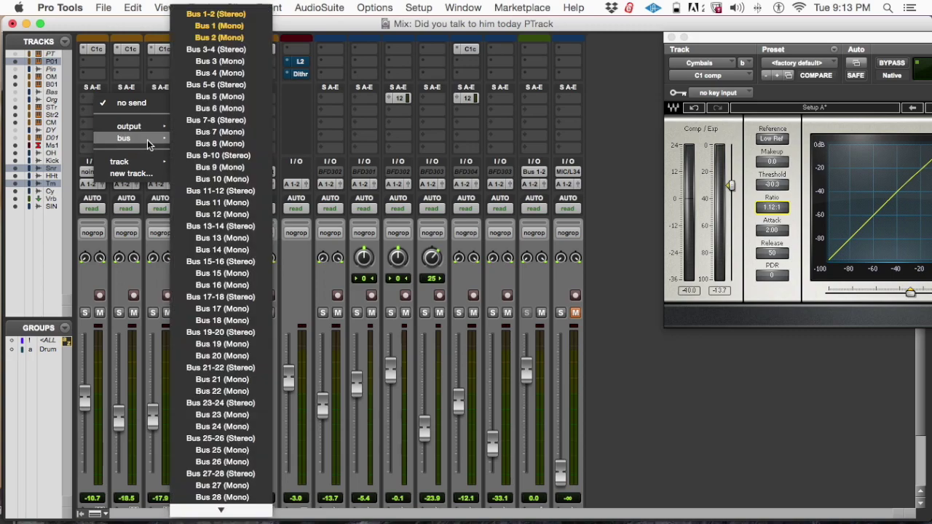
click(228, 18)
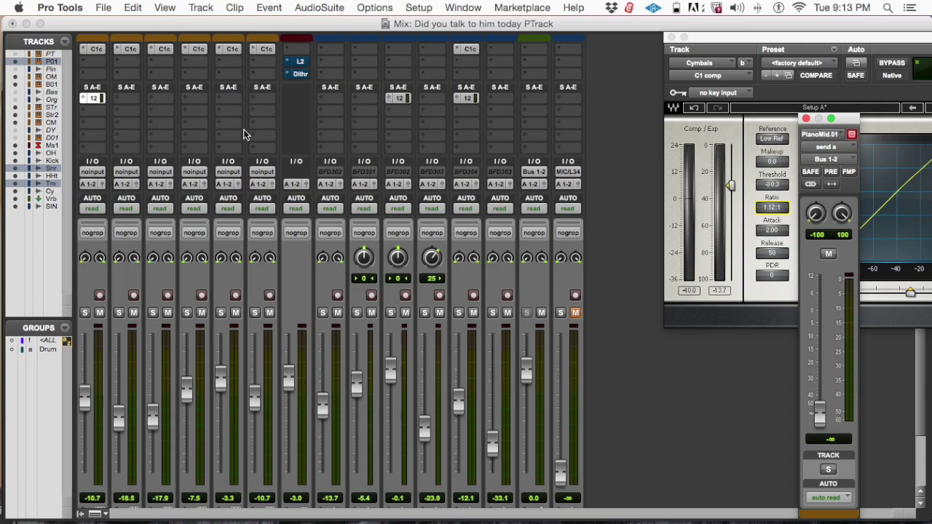
- Load the MGT Verb preset in the Verb channel's RVerb and set its reverb level to about -18.8
scroll(163, 183, down, 4)
scroll(554, 327, up, 8)
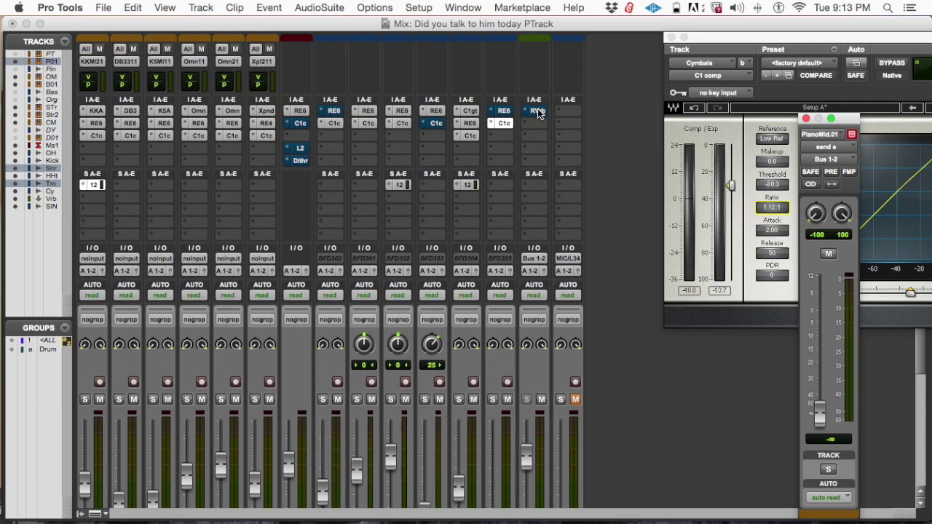
click(536, 111)
drag(787, 48, 340, 50)
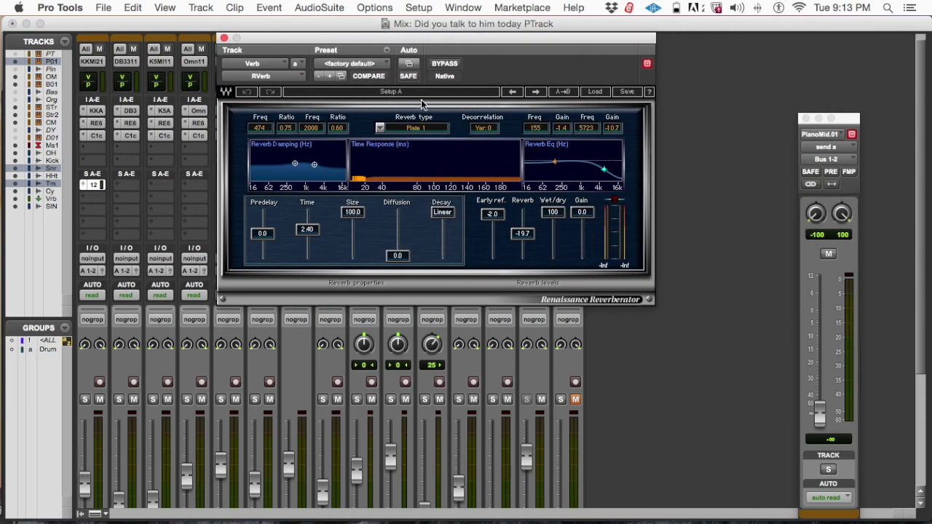
click(350, 63)
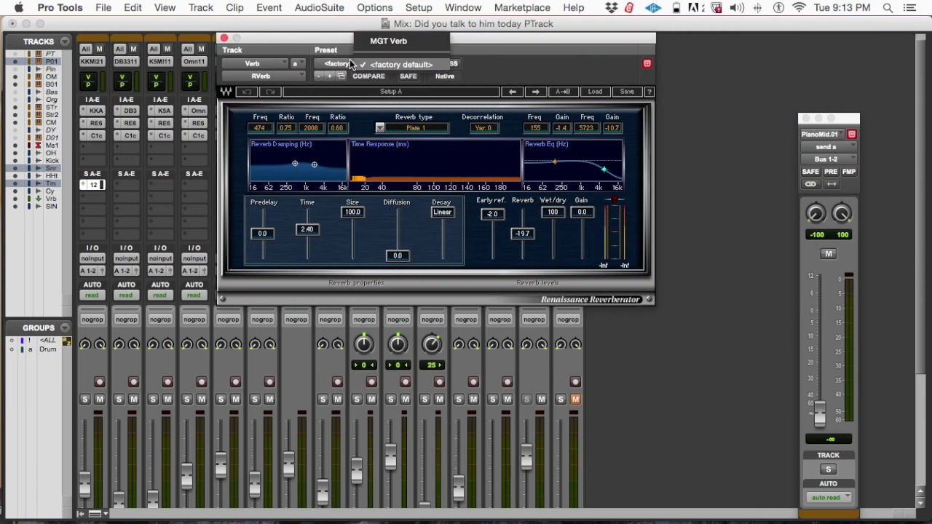
click(405, 41)
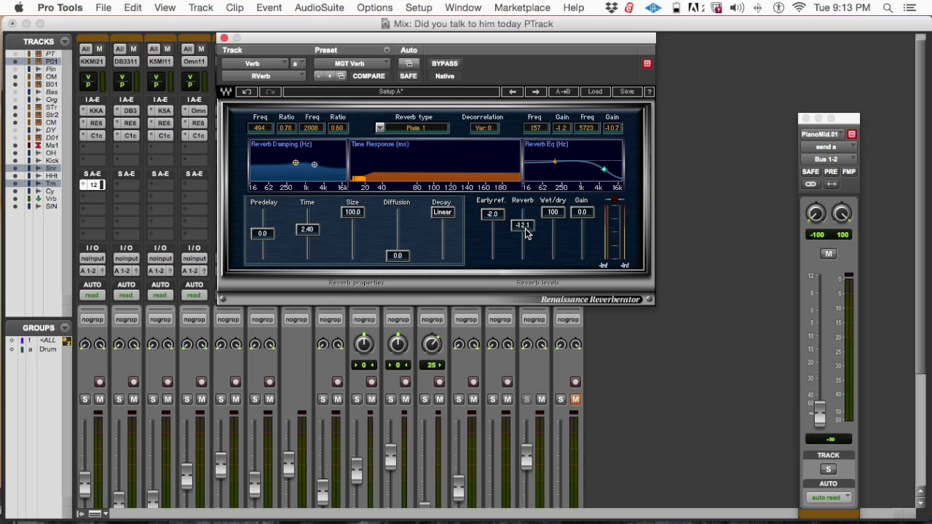
drag(525, 228, 523, 234)
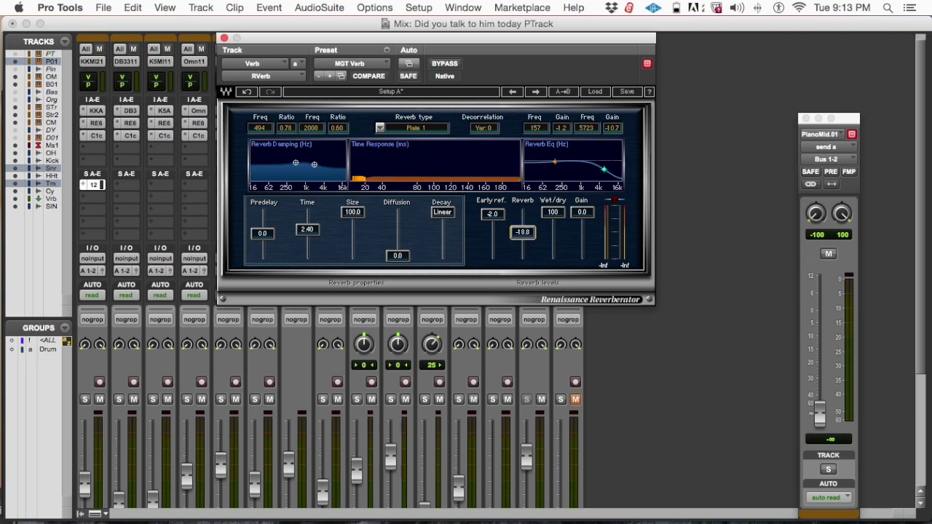
click(224, 38)
- Solo PnM01 during playback and raise its Bus 1-2 send level to -2.7 dB
scroll(512, 326, down, 5)
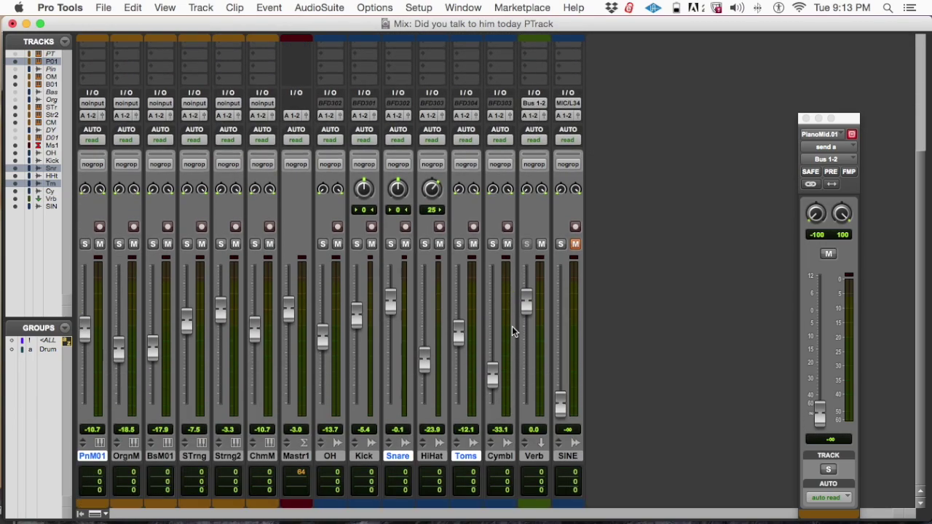
scroll(111, 179, up, 5)
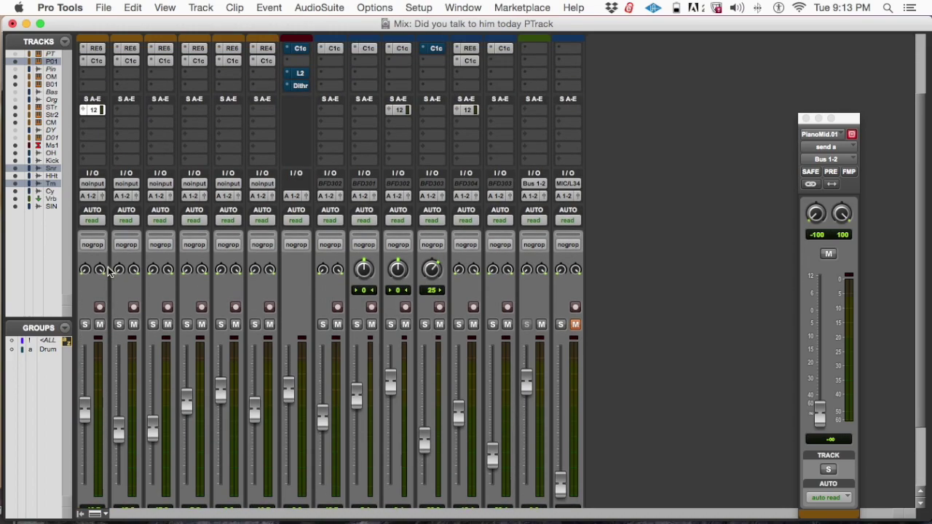
click(94, 178)
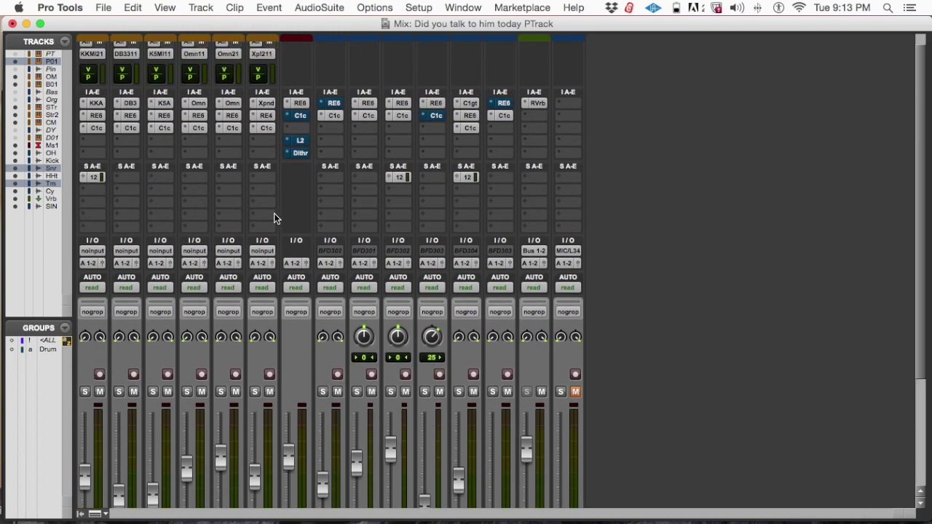
click(94, 178)
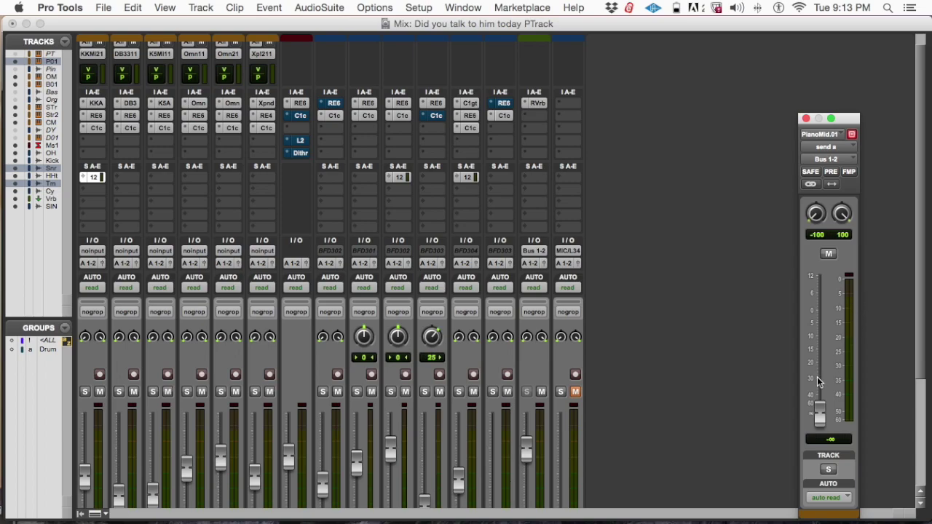
scroll(321, 223, down, 3)
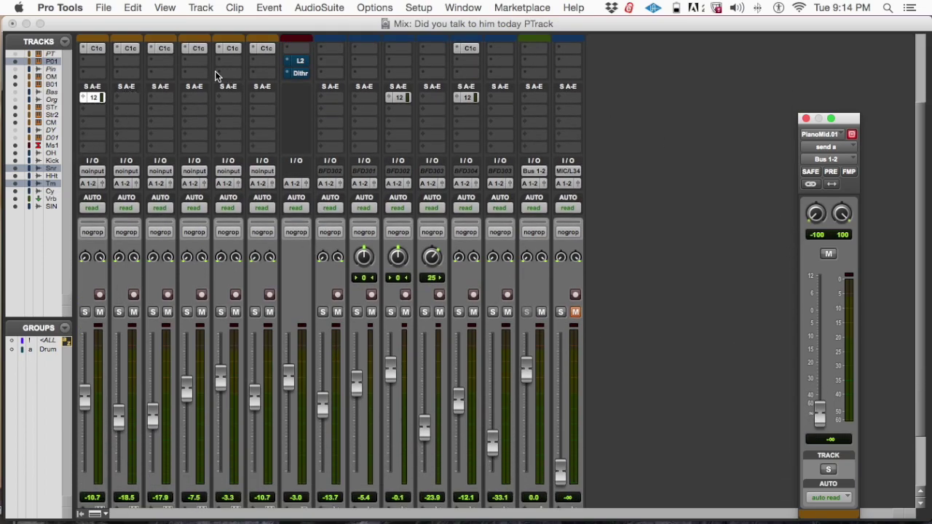
drag(849, 123, 636, 42)
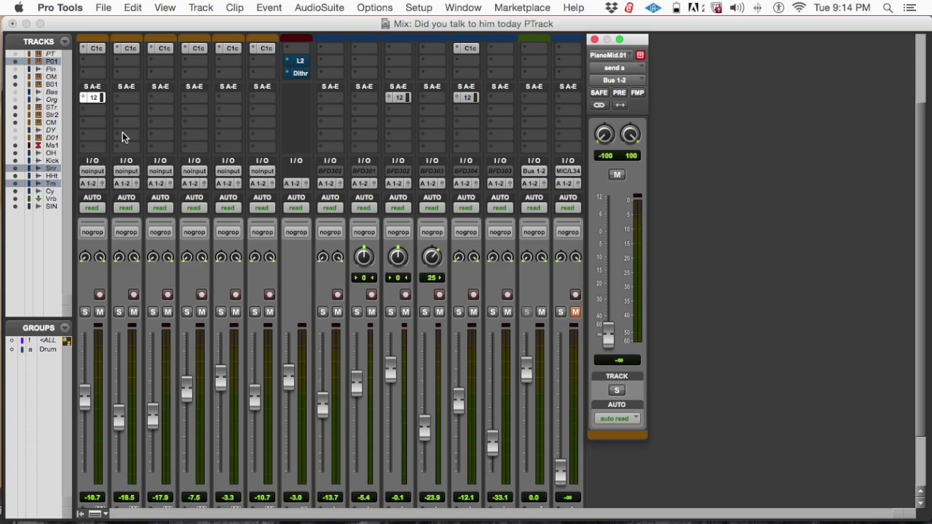
click(85, 312)
key(space)
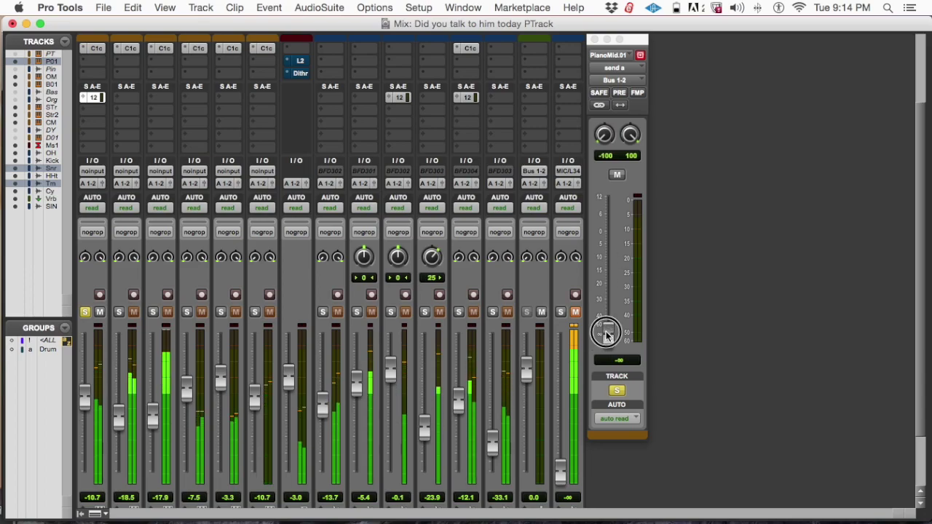
drag(609, 335, 616, 238)
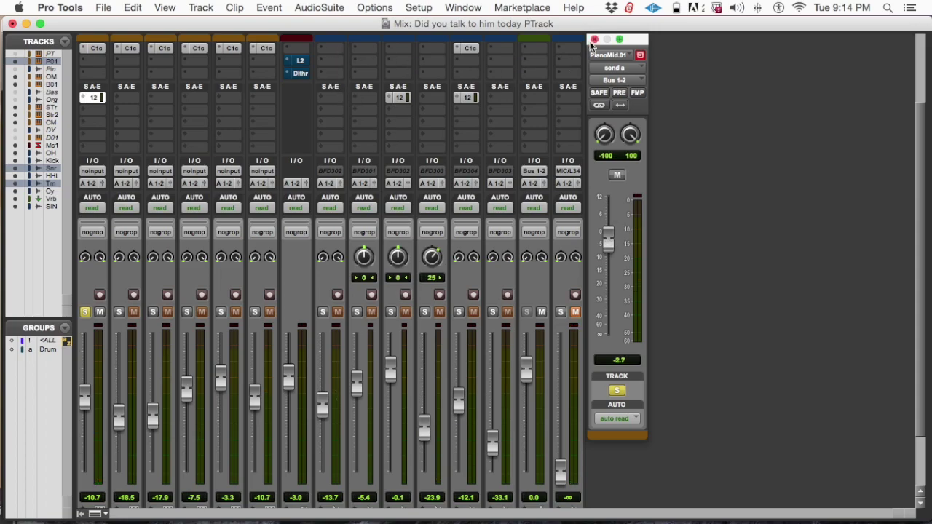
- Raise the reverb level in the Verb channel's RVerb to -13.8 while PnM01 plays soloed
drag(630, 40, 693, 47)
scroll(625, 125, up, 5)
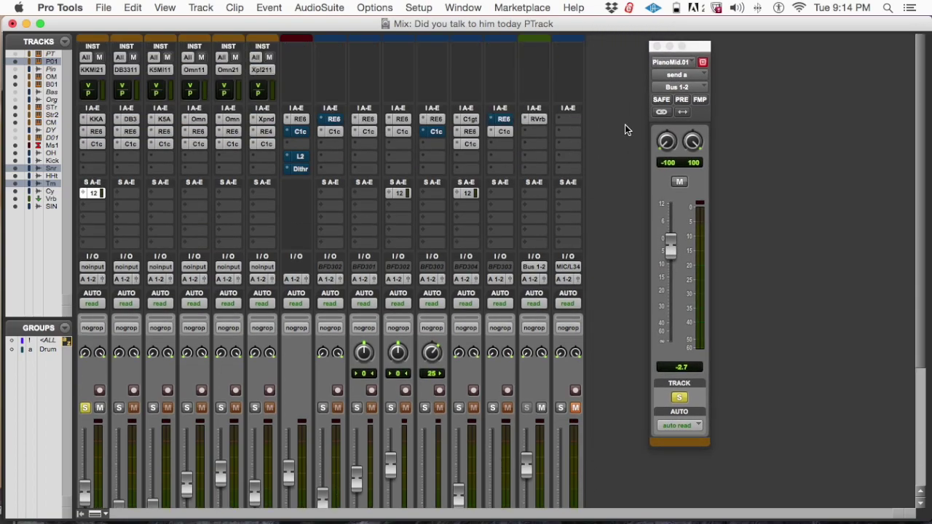
click(543, 121)
mouse_move(522, 231)
mouse_down()
mouse_move(522, 219)
mouse_move(522, 227)
mouse_up()
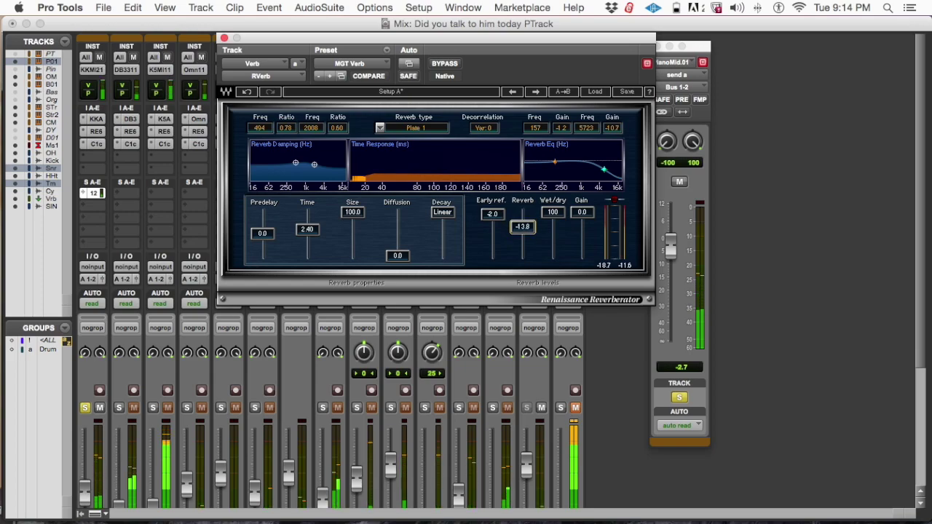
click(224, 38)
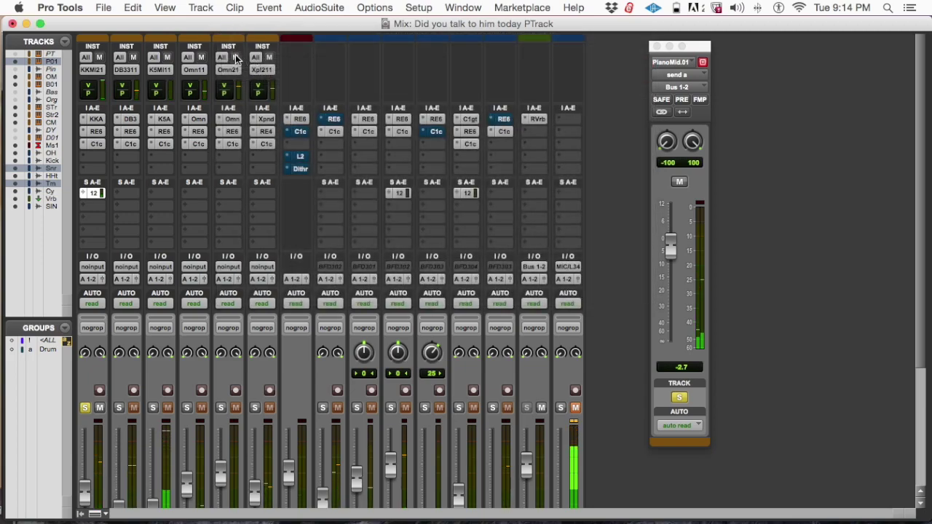
- Solo Snare instead of PnM01 and raise the Snare channel's Bus 1-2 send to about +2.8 dB
scroll(186, 217, down, 2)
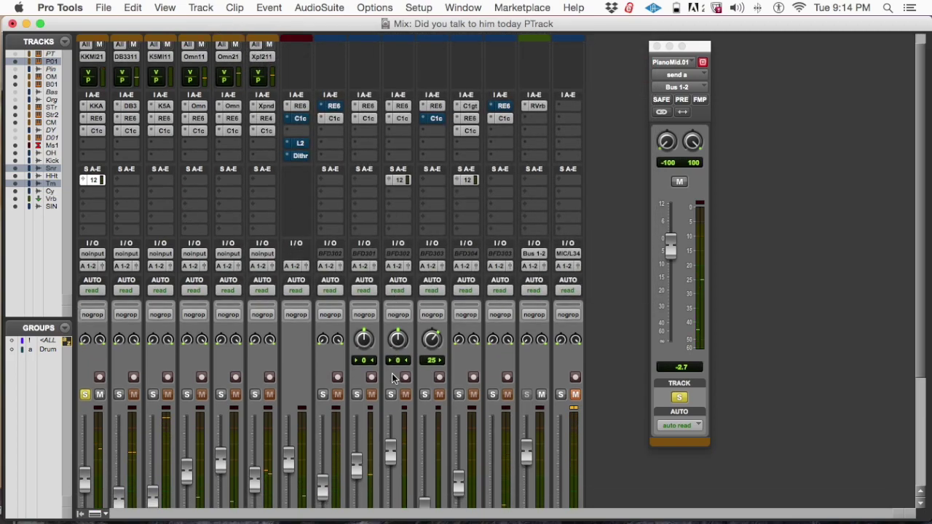
click(84, 394)
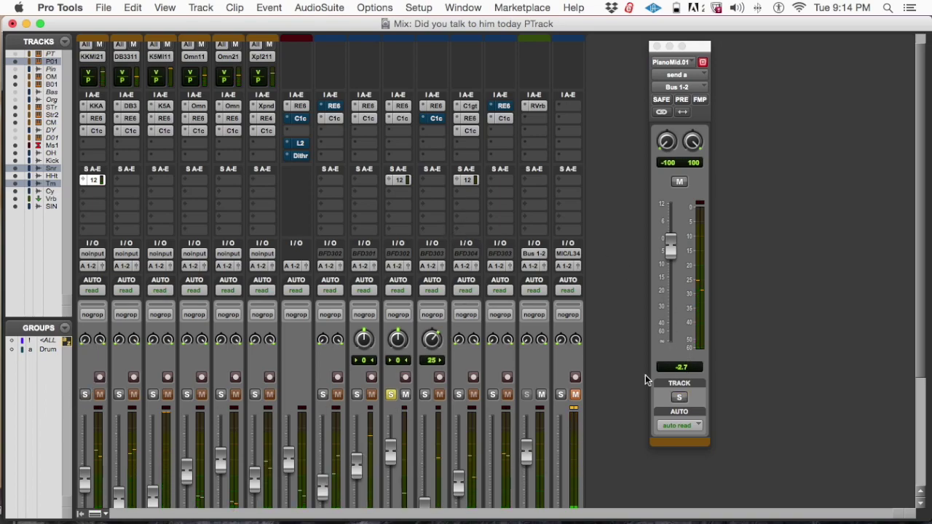
scroll(470, 371, down, 6)
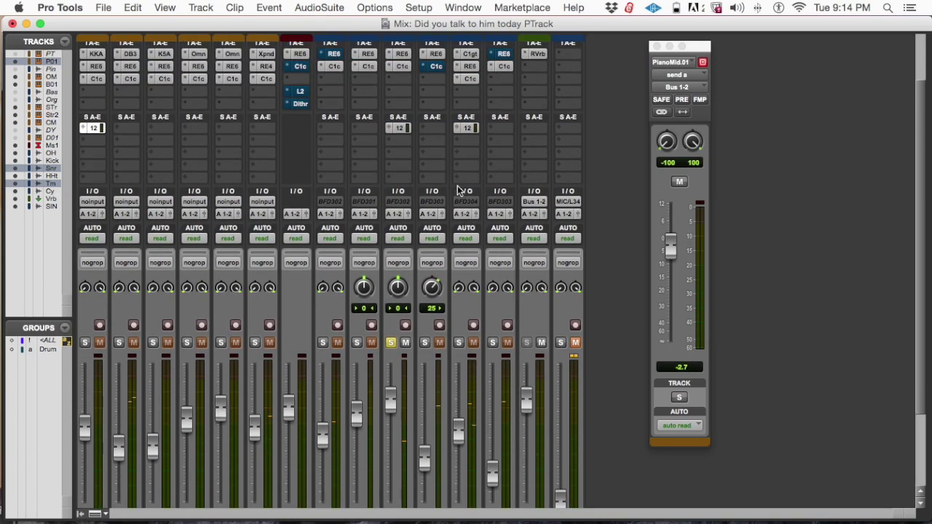
click(400, 129)
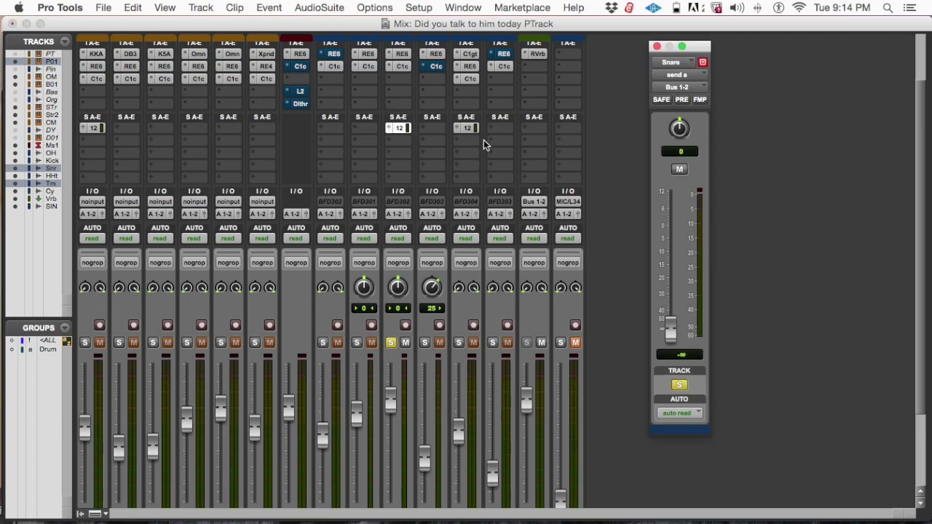
drag(670, 329, 675, 226)
mouse_move(674, 226)
mouse_down()
mouse_move(672, 202)
mouse_move(672, 245)
mouse_move(674, 211)
mouse_move(681, 215)
mouse_move(672, 240)
mouse_move(672, 221)
mouse_move(684, 224)
mouse_move(674, 209)
mouse_move(678, 226)
mouse_up()
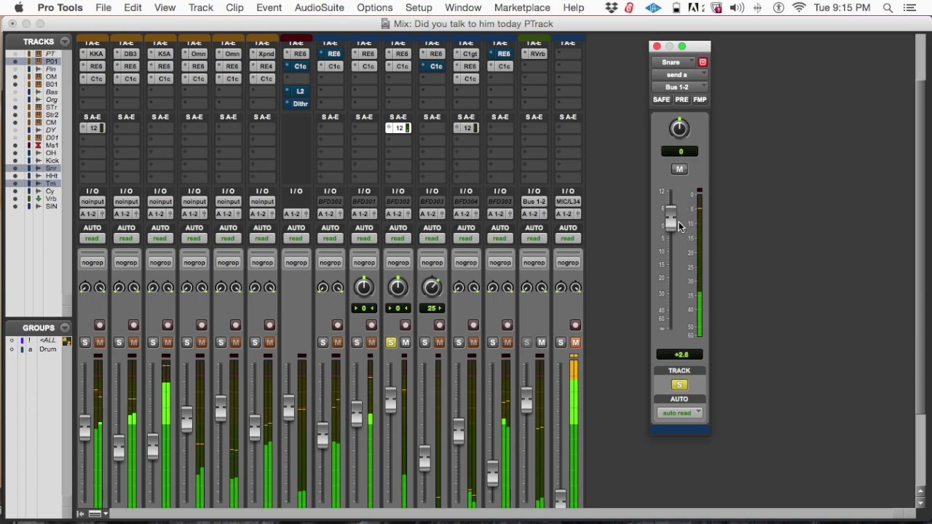
- Unsolo Snare and adjust its Bus 1-2 send against the full mix to +2.1 dB
click(392, 343)
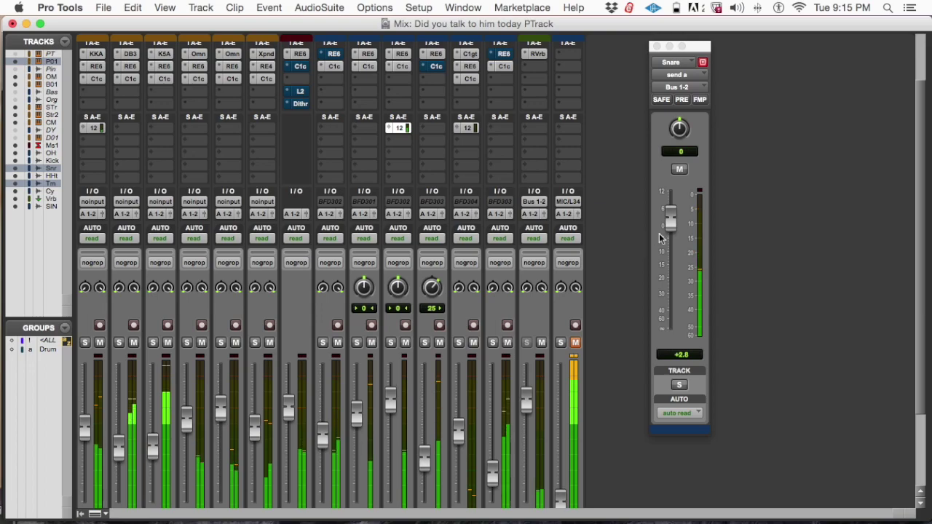
drag(670, 219, 670, 225)
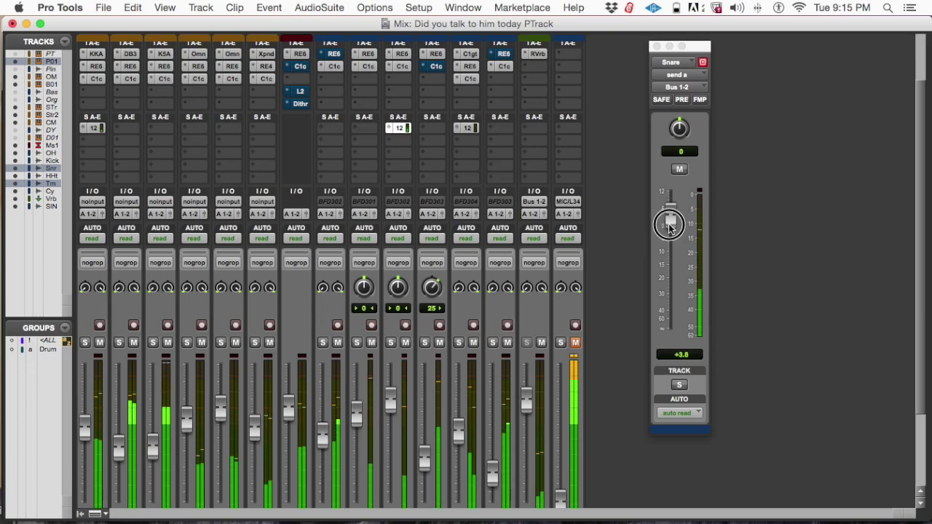
drag(669, 225, 672, 224)
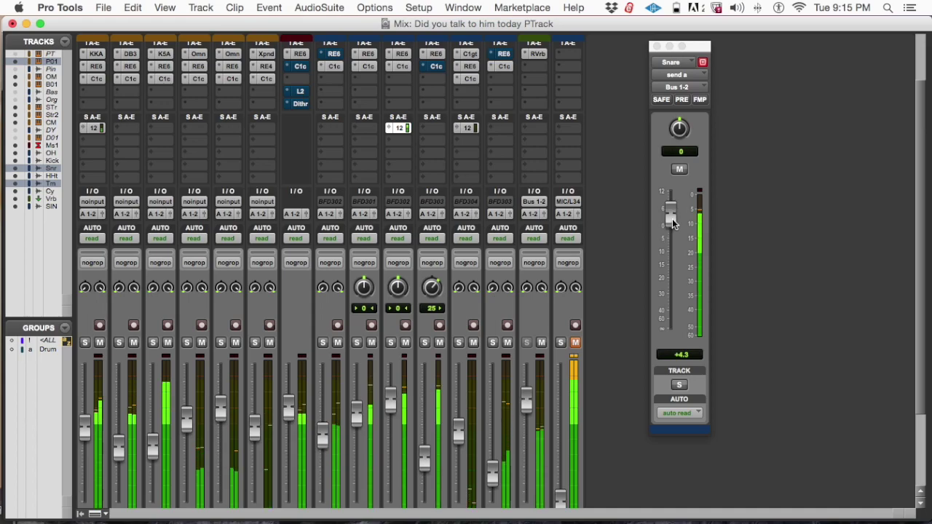
click(672, 218)
drag(672, 222, 671, 223)
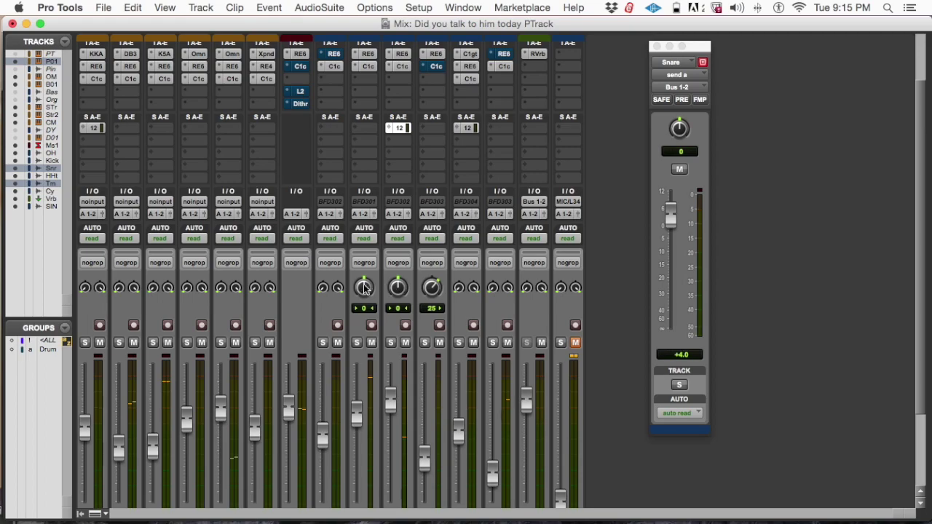
scroll(378, 284, up, 1)
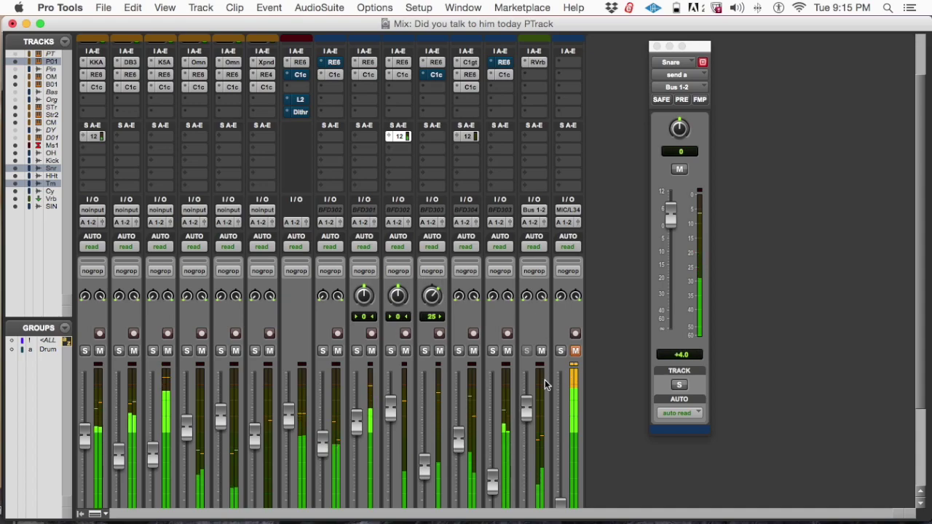
drag(670, 212, 671, 228)
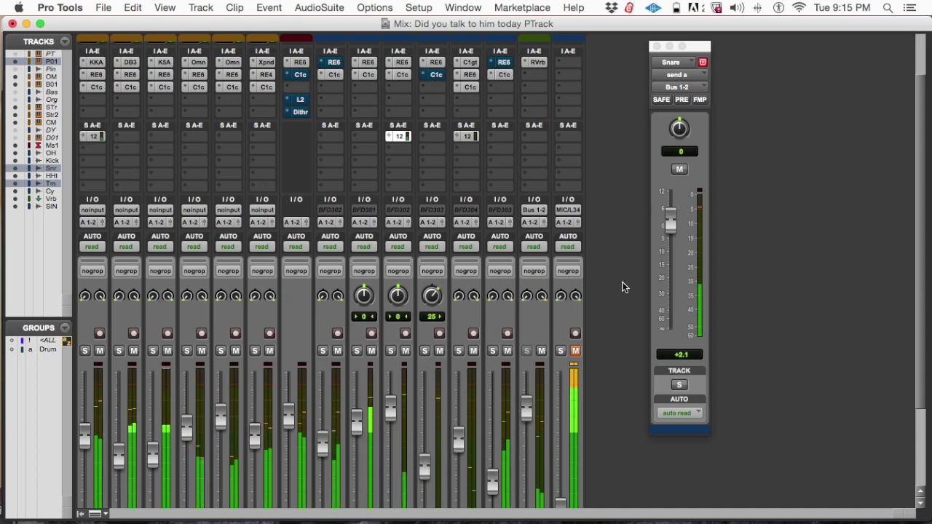
- Solo Snare, bring its Bus 1-2 send down to -2.7 dB, and unsolo it
click(391, 352)
drag(670, 220, 684, 241)
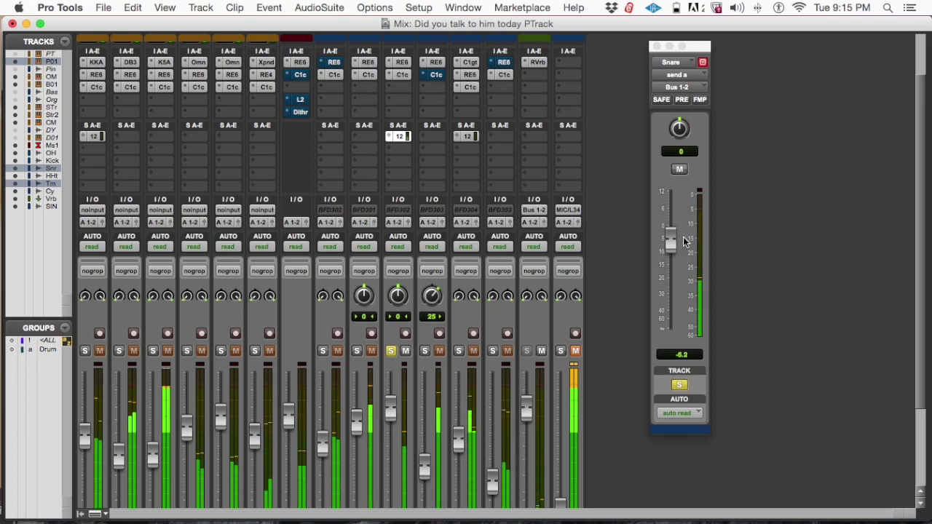
drag(683, 241, 677, 236)
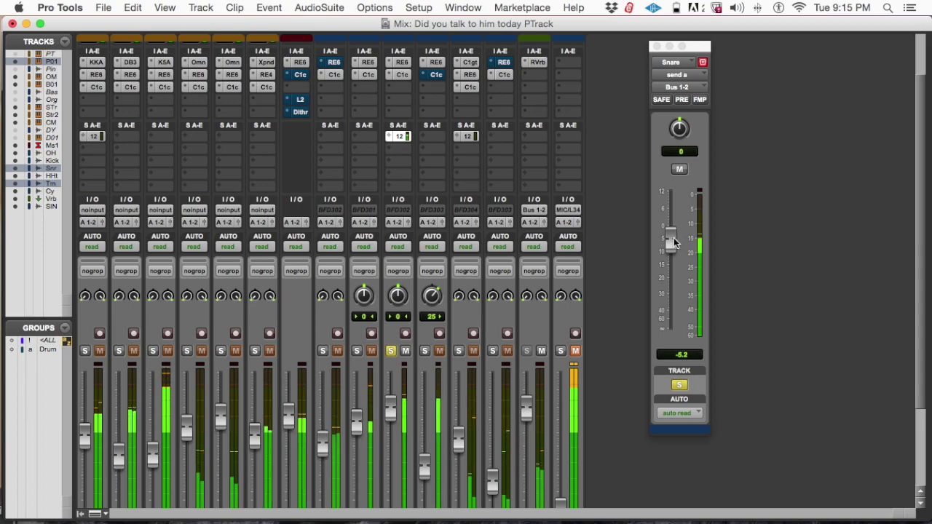
click(674, 238)
drag(673, 238, 673, 234)
click(391, 350)
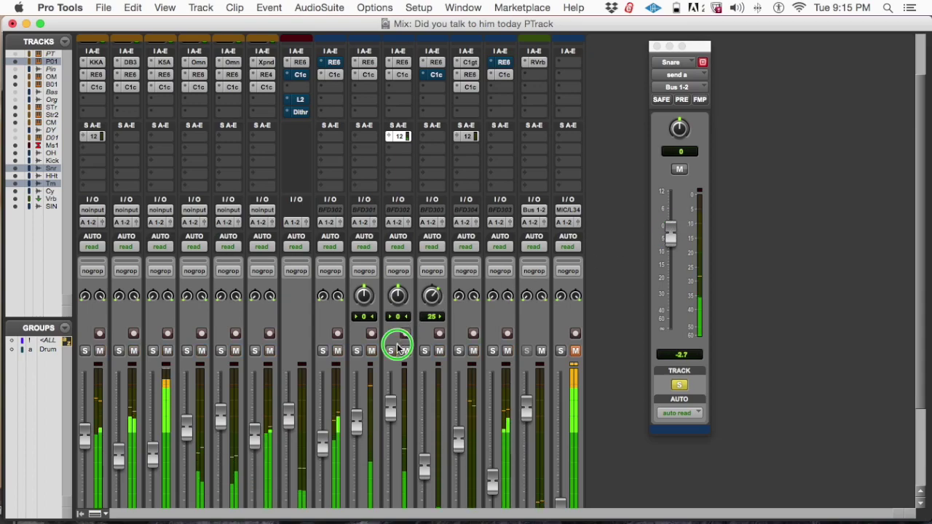
- Solo Toms, raise its Bus 1-2 send level to +0.2 dB, and unsolo it
scroll(477, 359, down, 3)
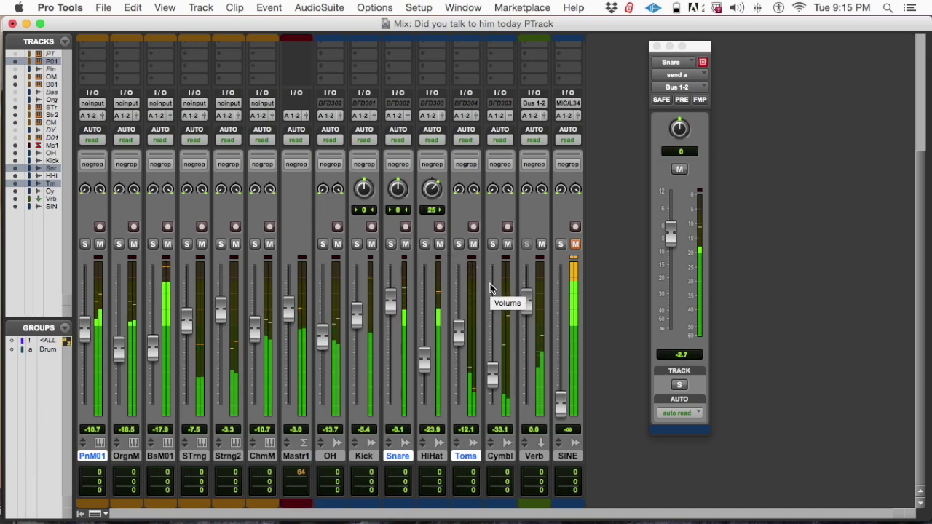
click(459, 244)
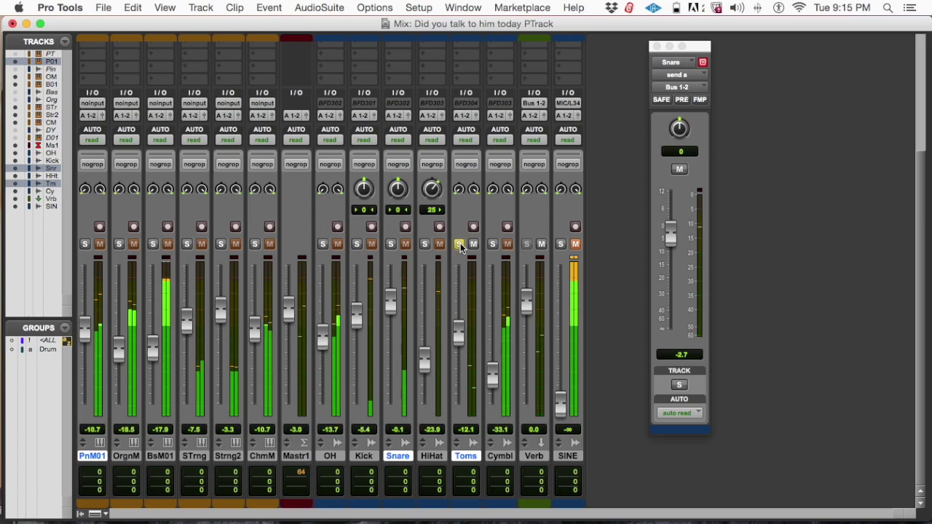
scroll(471, 175, up, 4)
click(469, 170)
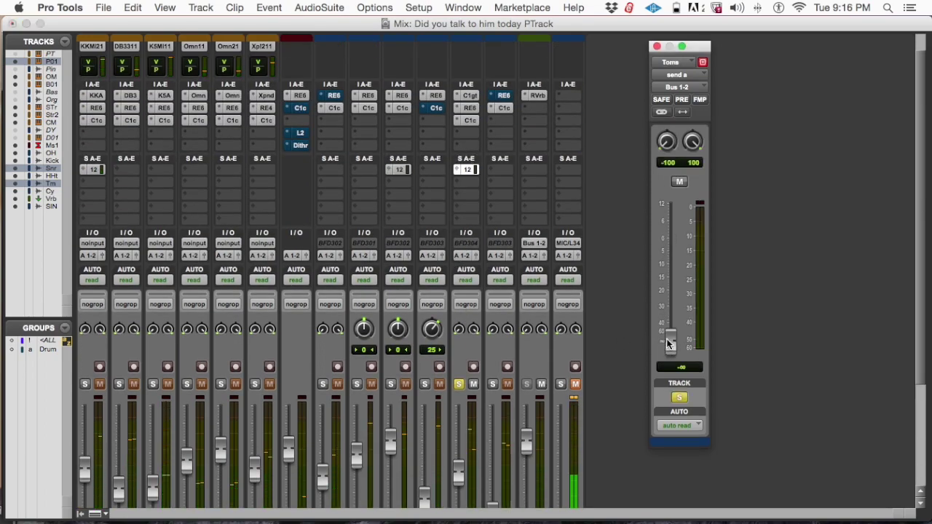
drag(670, 340, 670, 235)
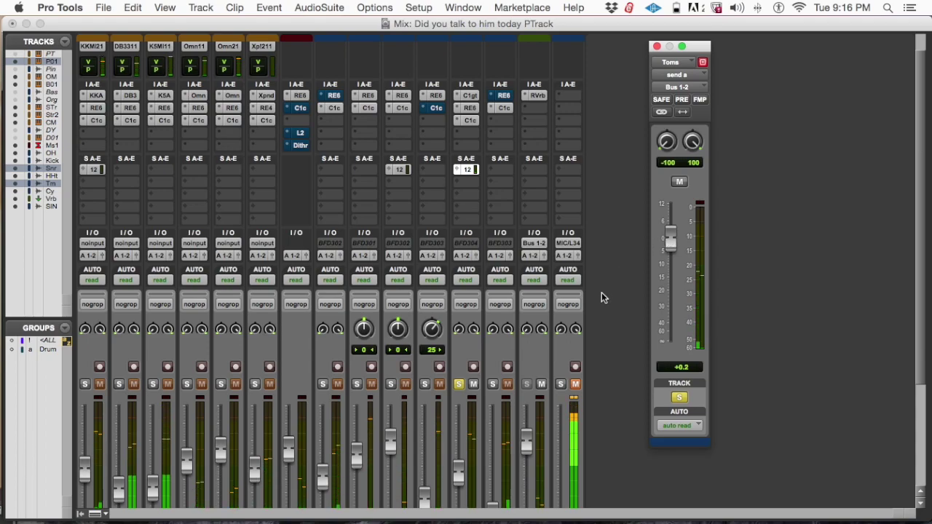
scroll(601, 292, down, 5)
click(459, 243)
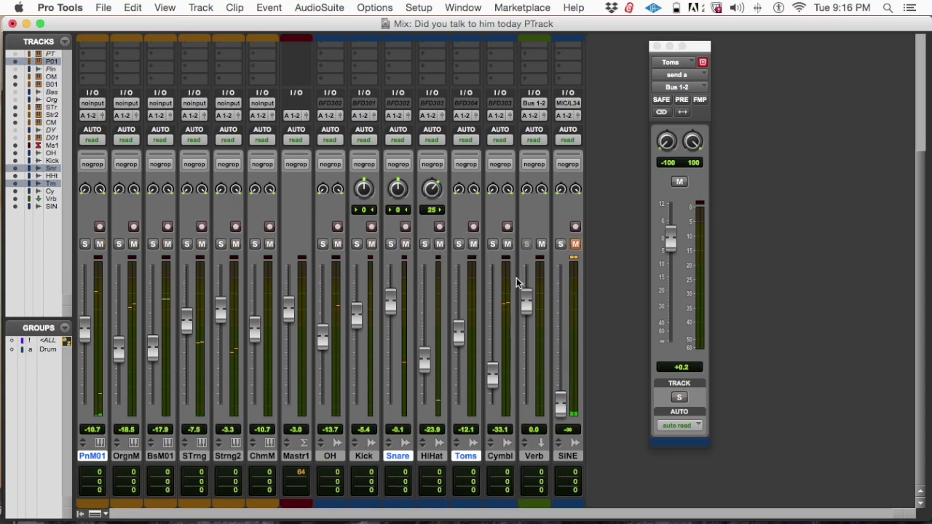
- Lower the Toms channel's Bus 1-2 send against the full mix to -2.7 dB
scroll(520, 287, up, 1)
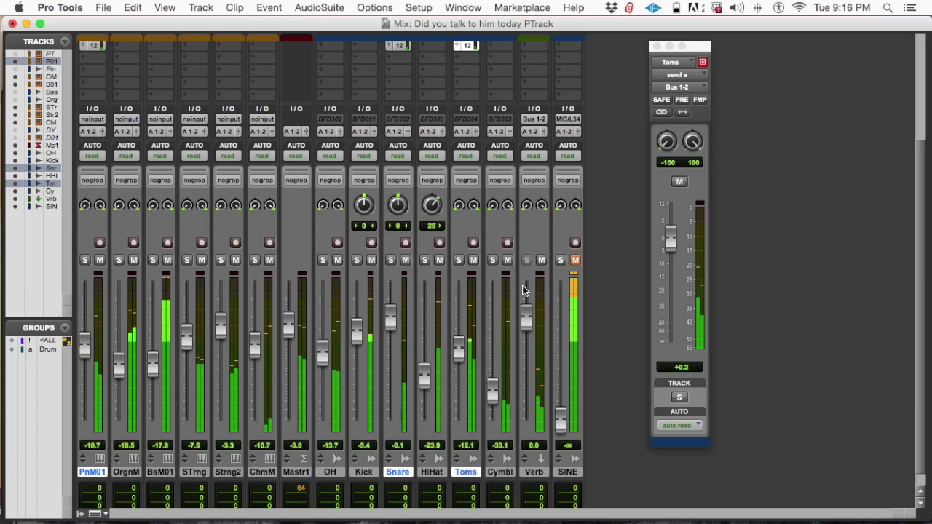
scroll(524, 289, down, 1)
scroll(523, 290, down, 1)
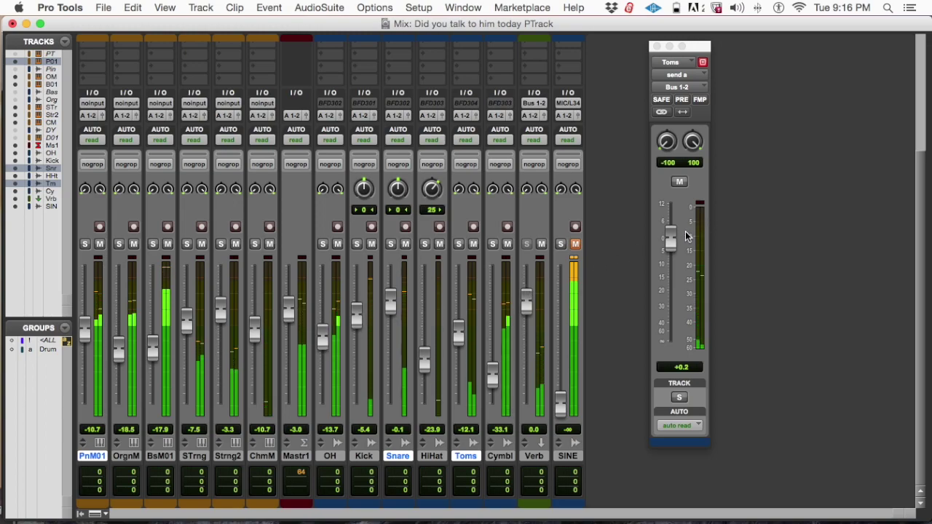
drag(670, 239, 672, 248)
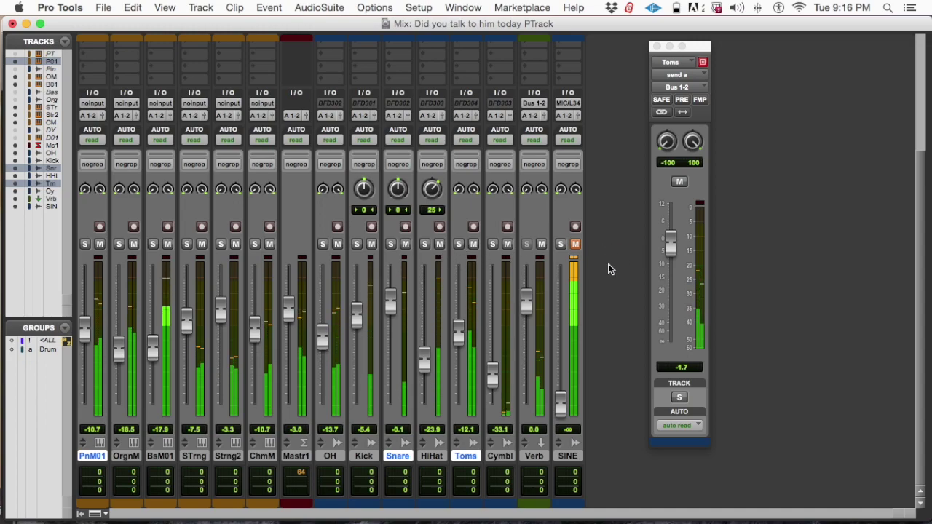
drag(671, 246, 675, 252)
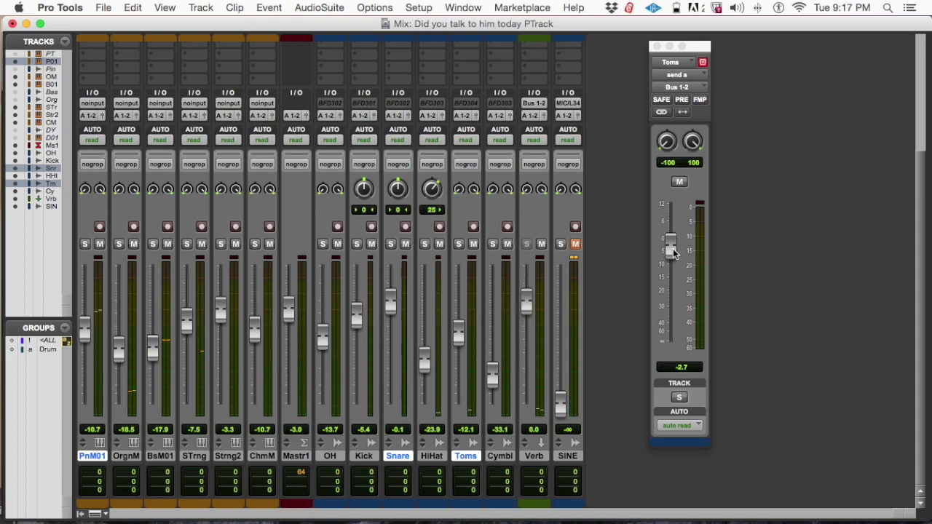
- Open the REQ 6 equalizer on the Master 1 channel and move it clear of the master's inserts
scroll(364, 219, up, 6)
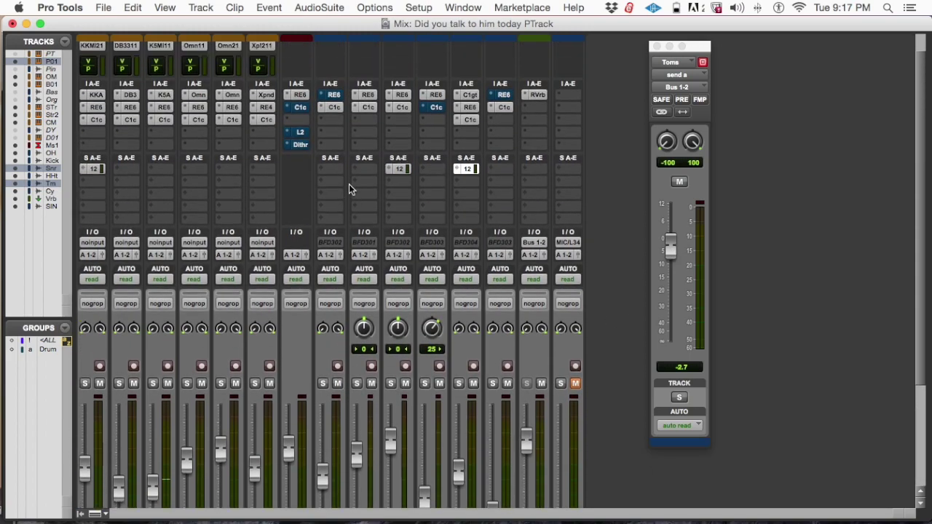
scroll(330, 107, down, 6)
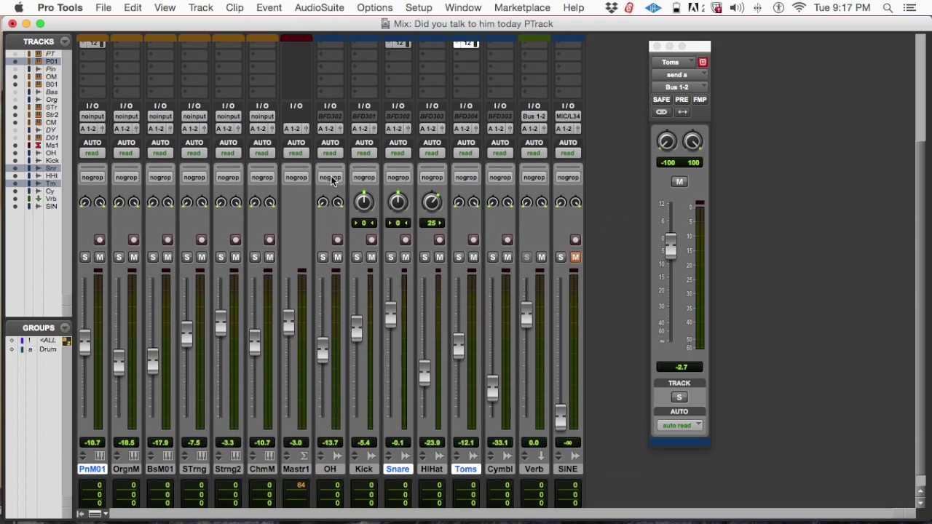
scroll(324, 347, up, 6)
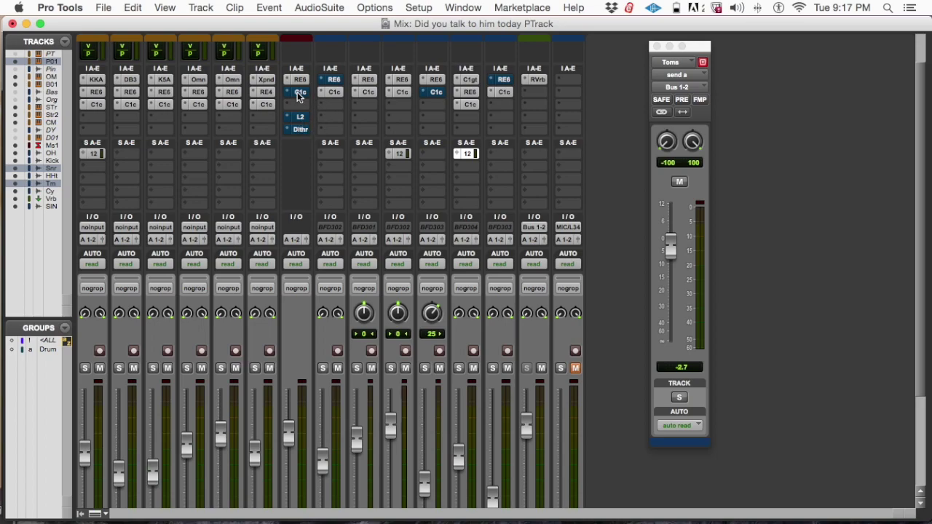
scroll(503, 186, down, 4)
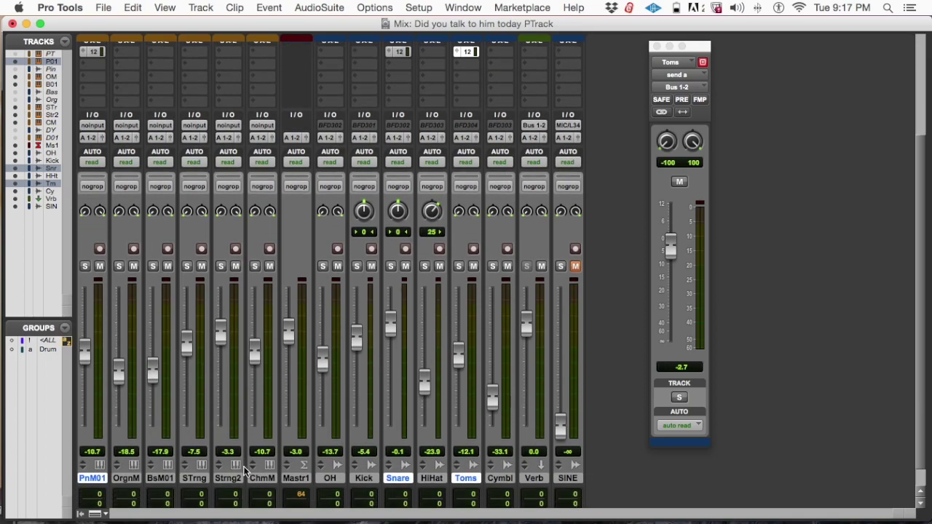
scroll(286, 480, up, 3)
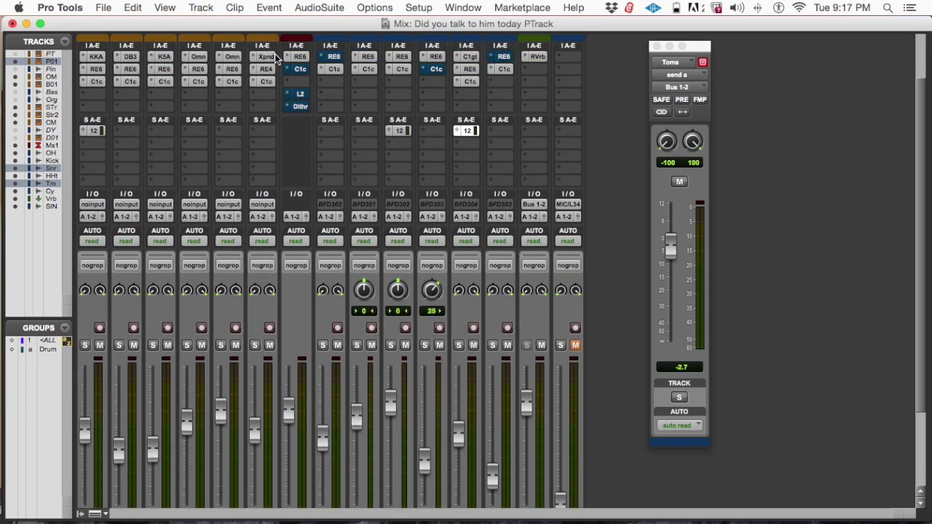
scroll(237, 313, down, 4)
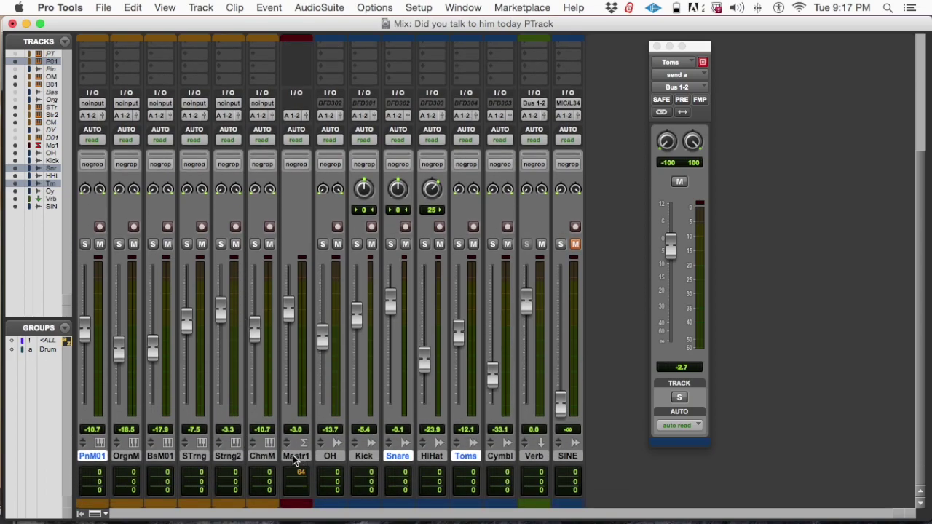
scroll(317, 341, up, 3)
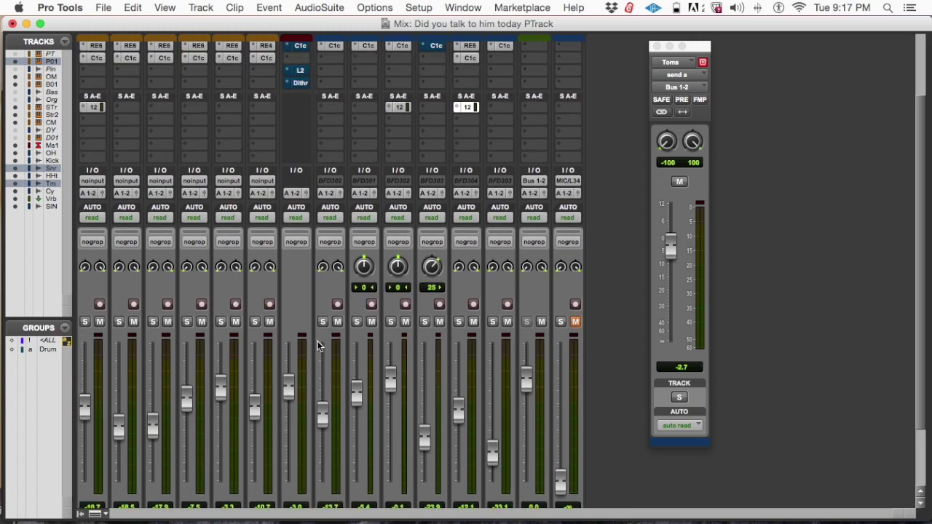
scroll(313, 109, up, 3)
click(302, 119)
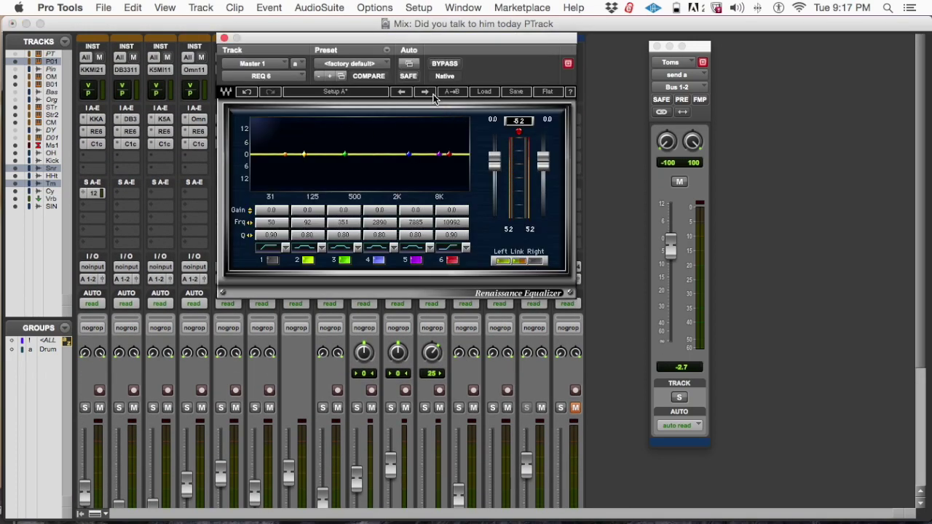
drag(391, 45, 719, 32)
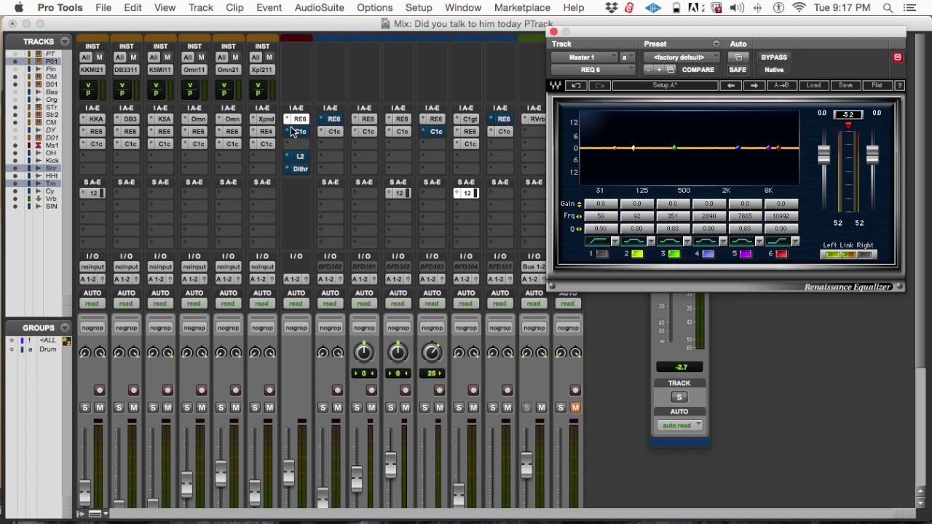
- Boost Master 1's EQ band 4 by 1.0 dB at 1985 Hz, band 5 by 1.0 dB at 5950 Hz and band 6 by 0.5 dB at 10756 Hz
scroll(293, 242, down, 5)
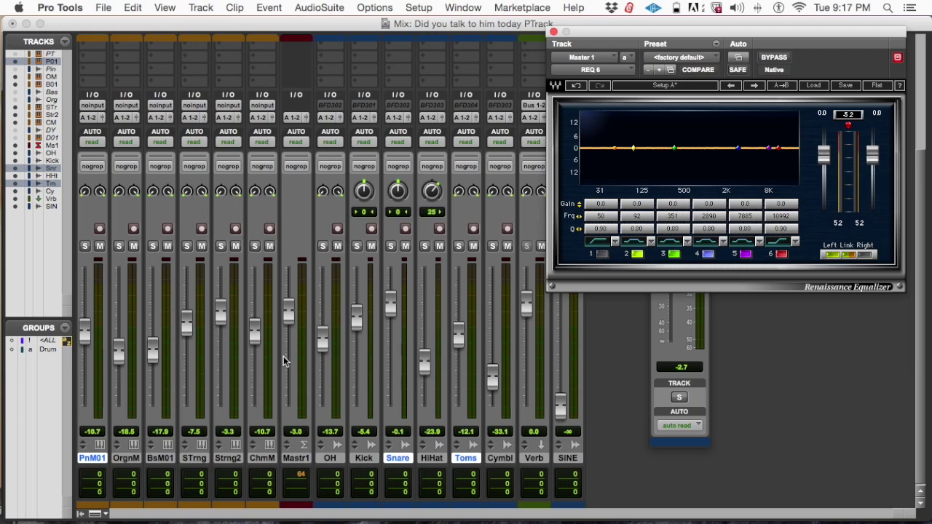
scroll(291, 137, up, 3)
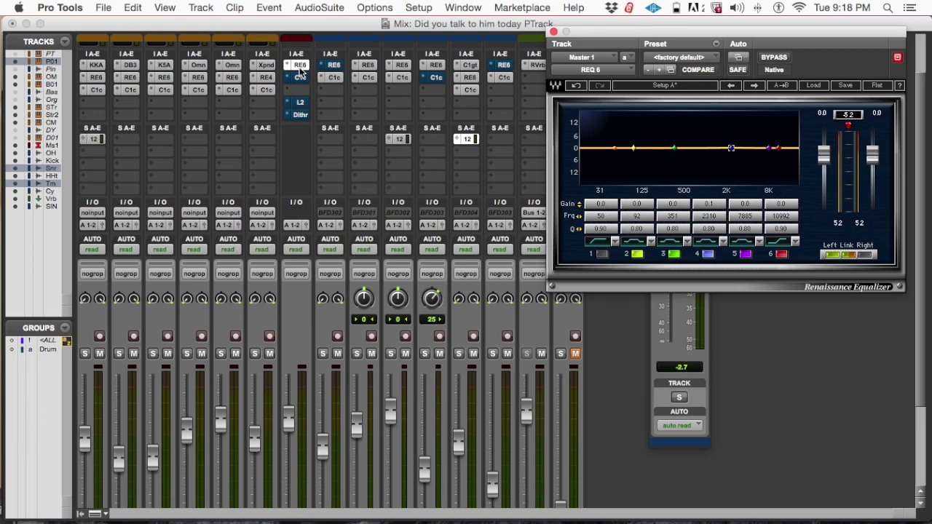
scroll(299, 259, down, 5)
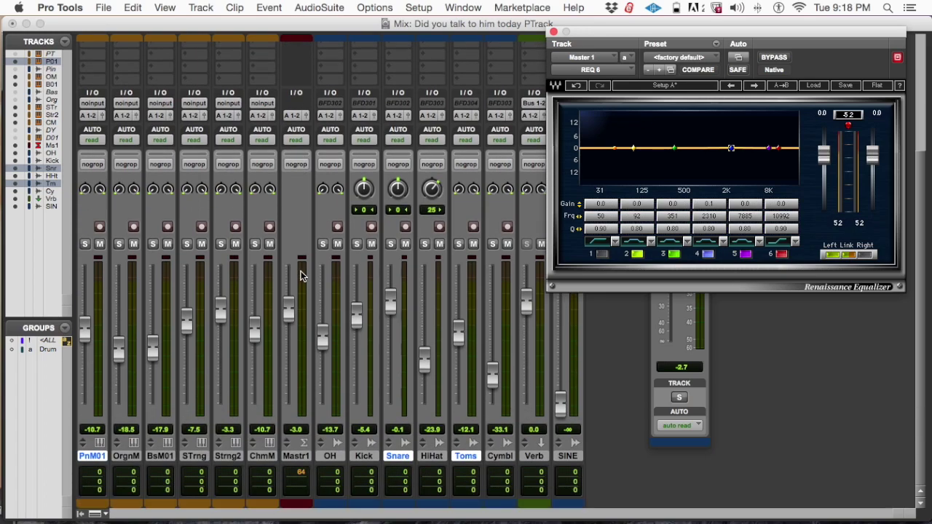
scroll(302, 275, up, 7)
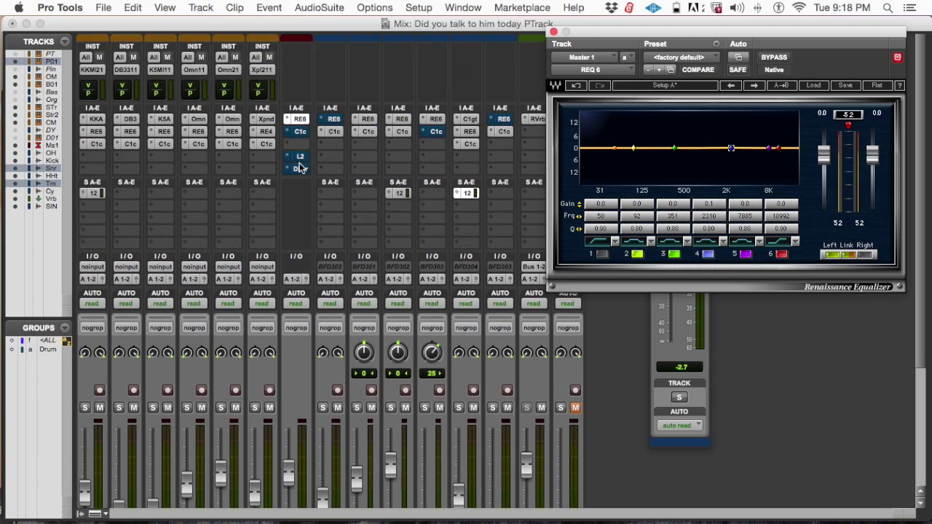
scroll(295, 247, down, 7)
scroll(285, 244, up, 6)
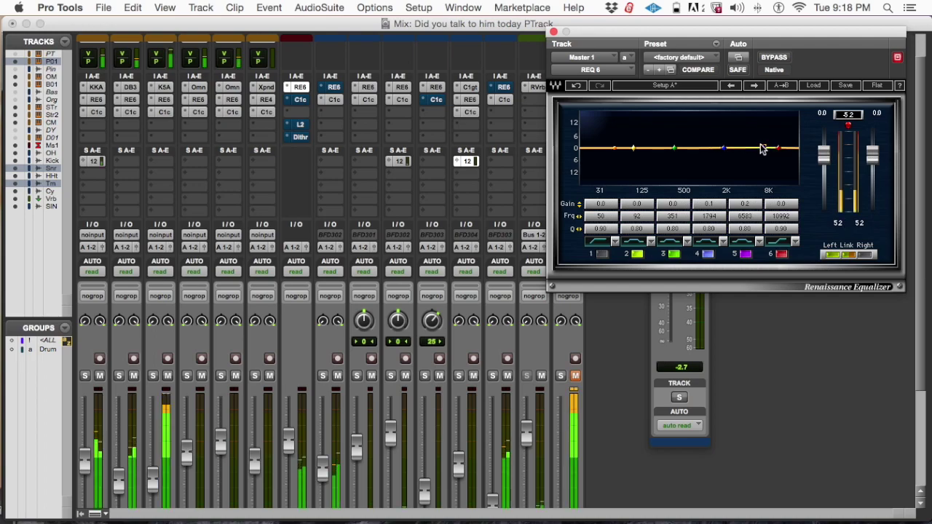
drag(761, 146, 726, 146)
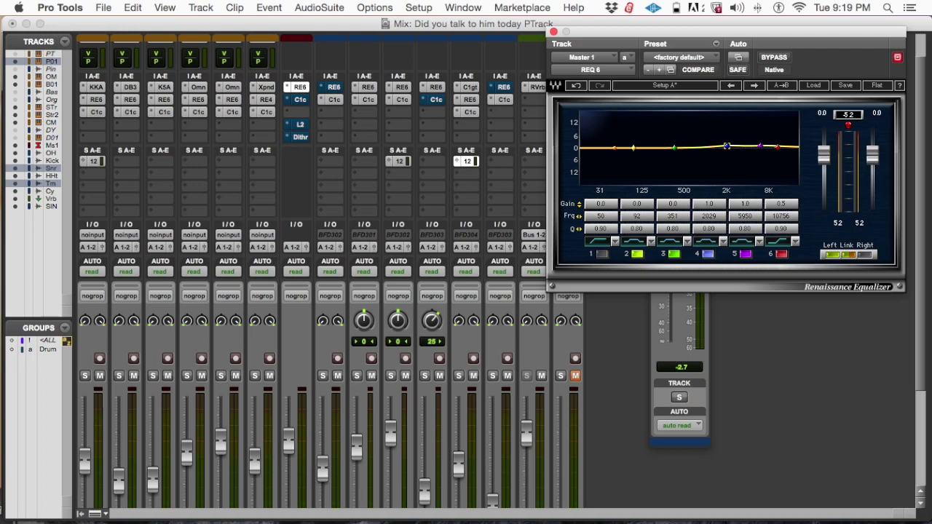
key(space)
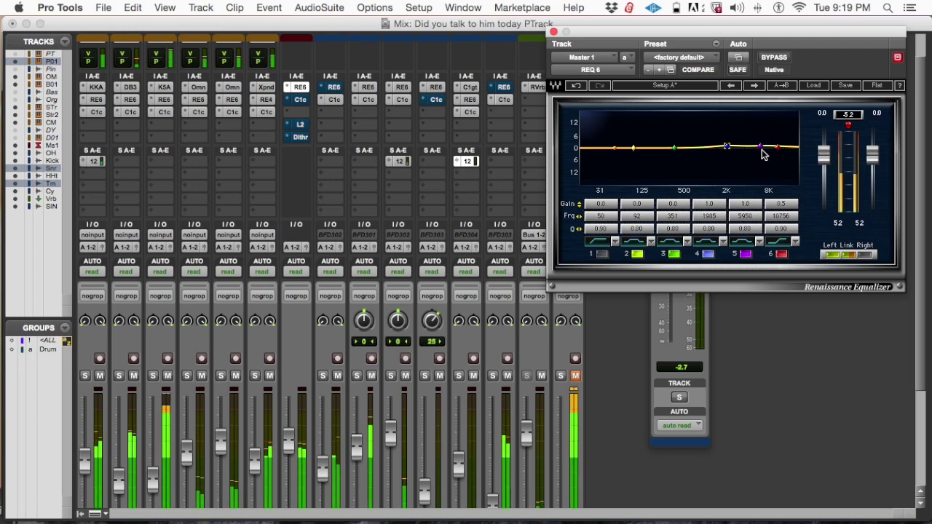
- Raise the Snare channel's Bus 1-2 send to -0.1 dB during playback and close the send window
scroll(643, 386, down, 5)
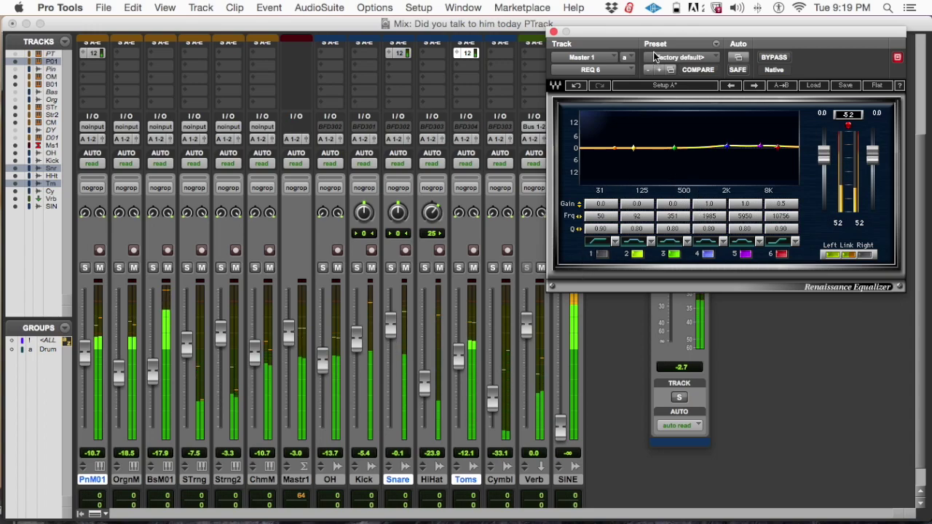
drag(663, 36, 871, 317)
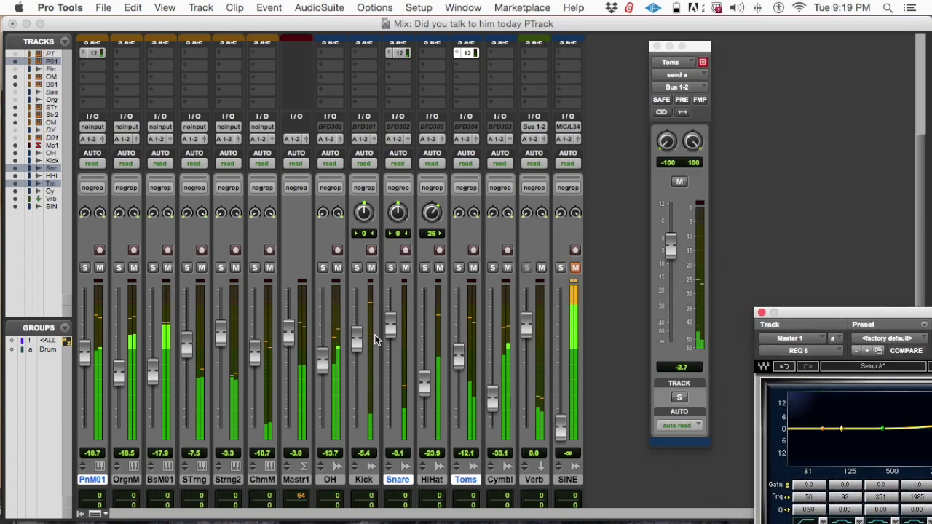
scroll(382, 235, up, 6)
click(400, 187)
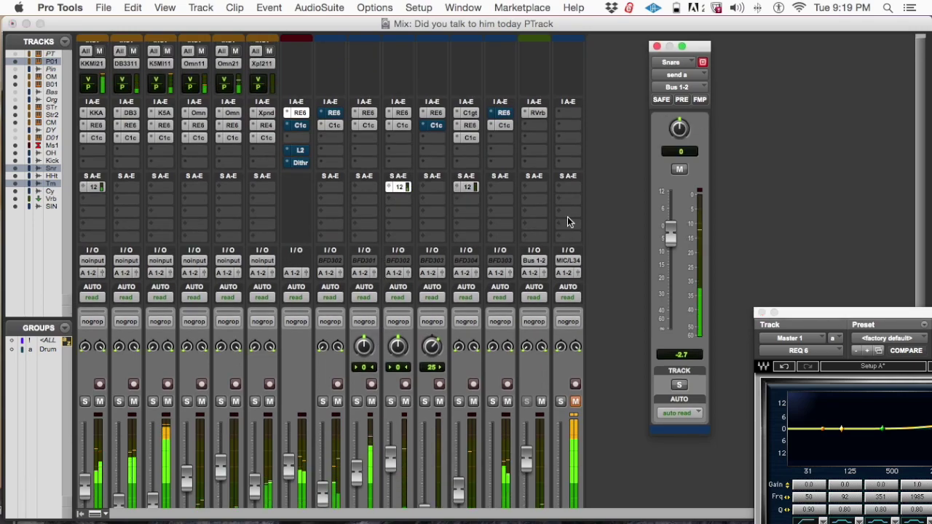
drag(671, 233, 673, 229)
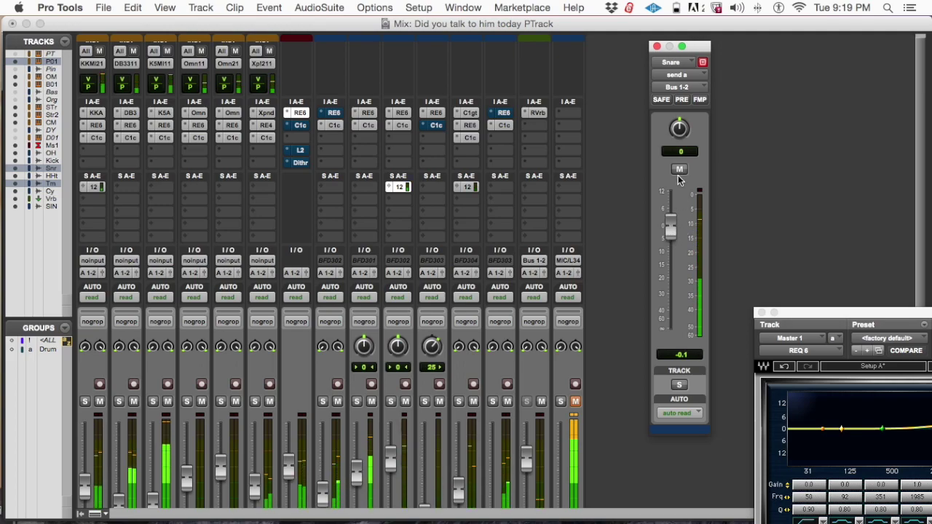
click(656, 46)
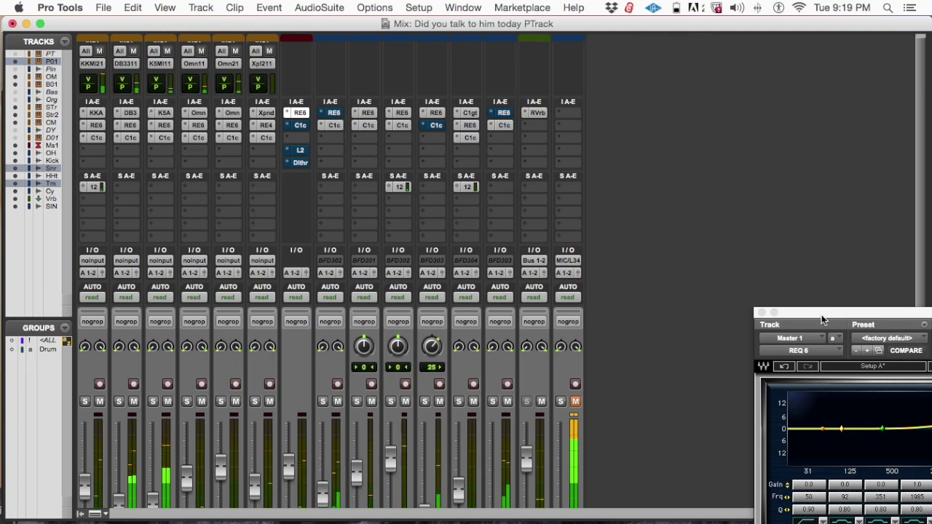
- Cut band 3 of the Master 1 equalizer by 0.5 dB at 458 Hz
drag(821, 314, 518, 134)
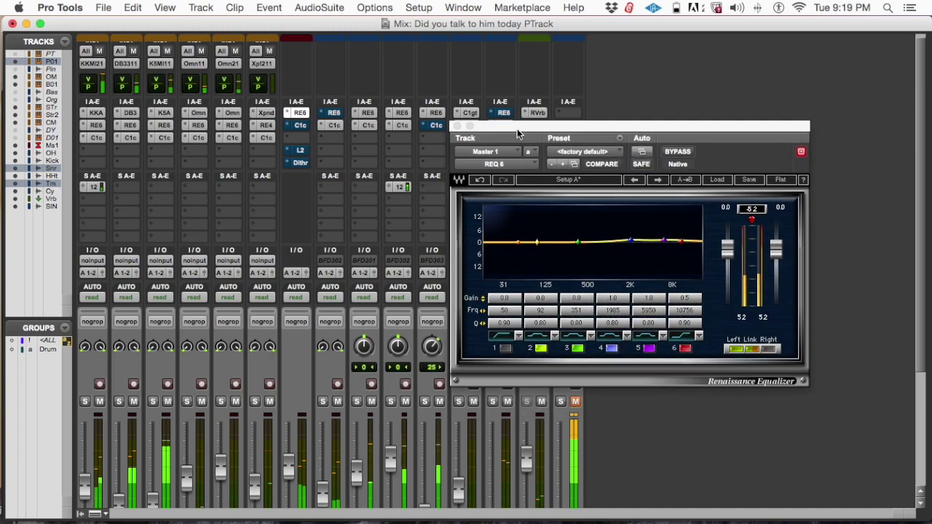
click(577, 244)
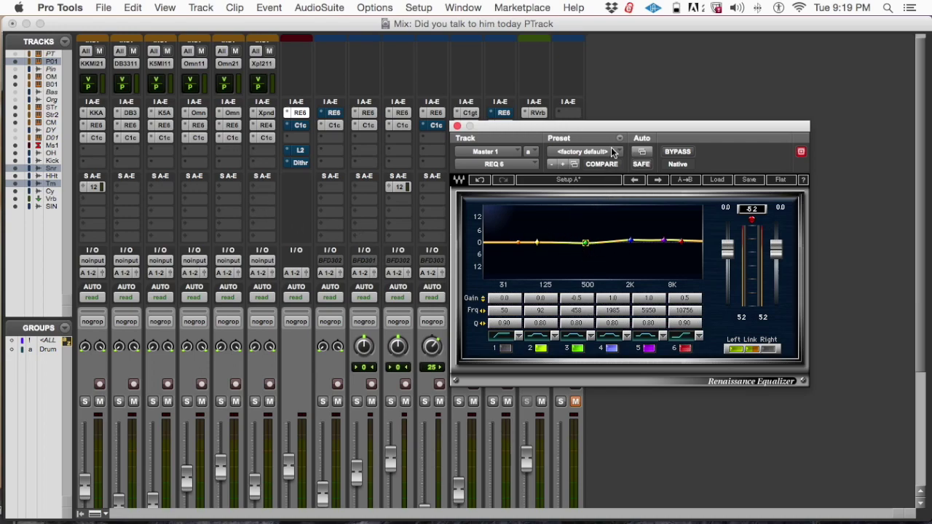
drag(610, 129, 610, 240)
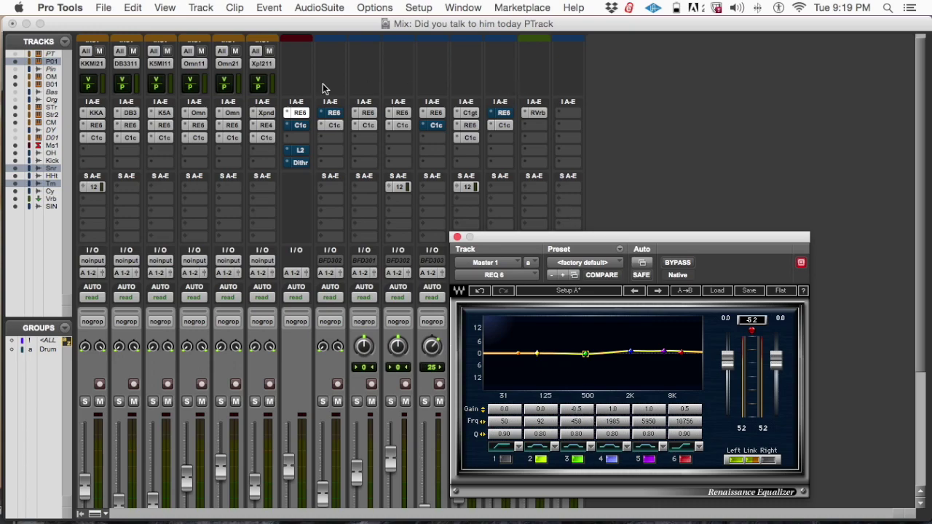
drag(615, 236, 628, 114)
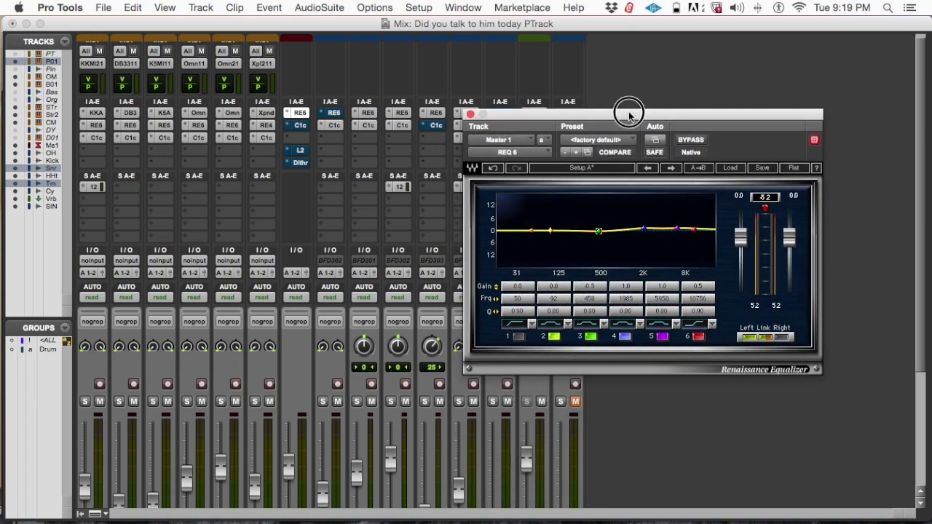
- Enable the low-cut band 1 of the Master 1 equalizer at 30 Hz during playback and close the plug-in
key(space)
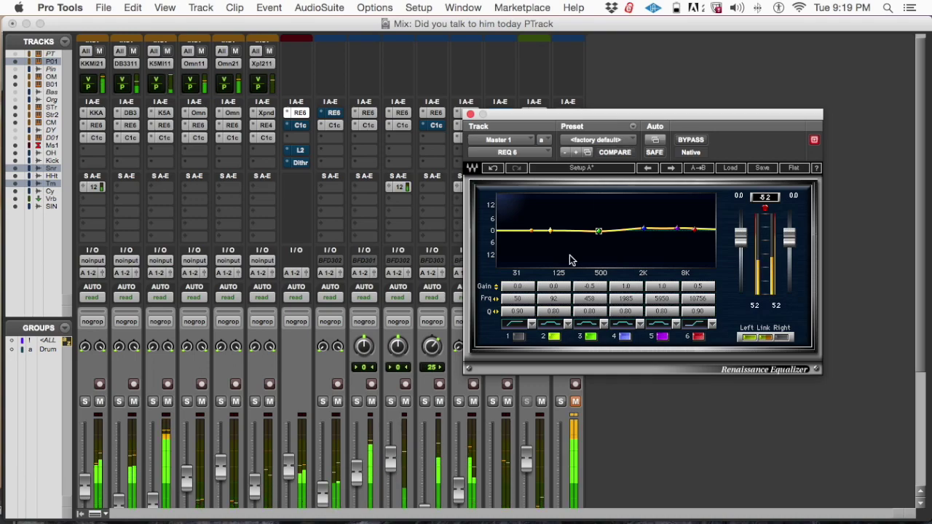
click(530, 232)
mouse_move(530, 233)
mouse_down()
mouse_move(503, 231)
mouse_move(516, 231)
mouse_up()
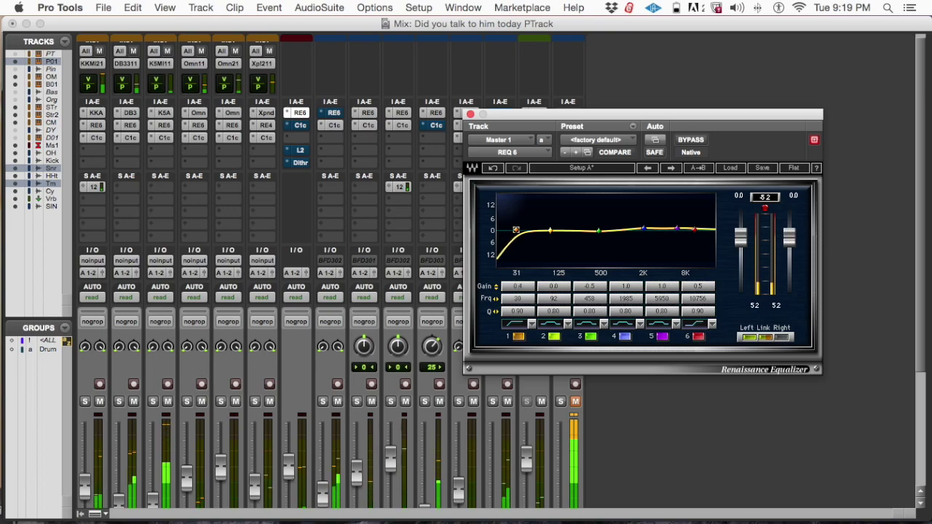
scroll(290, 344, down, 5)
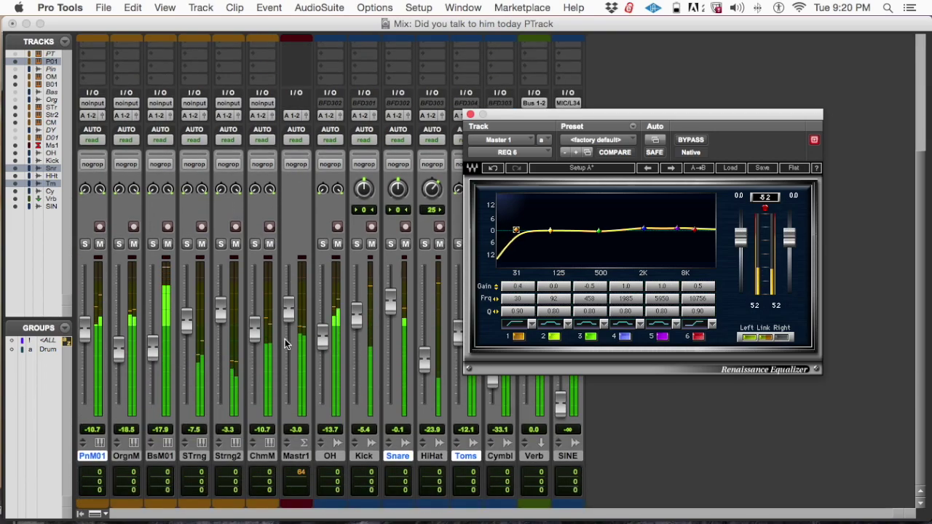
click(470, 114)
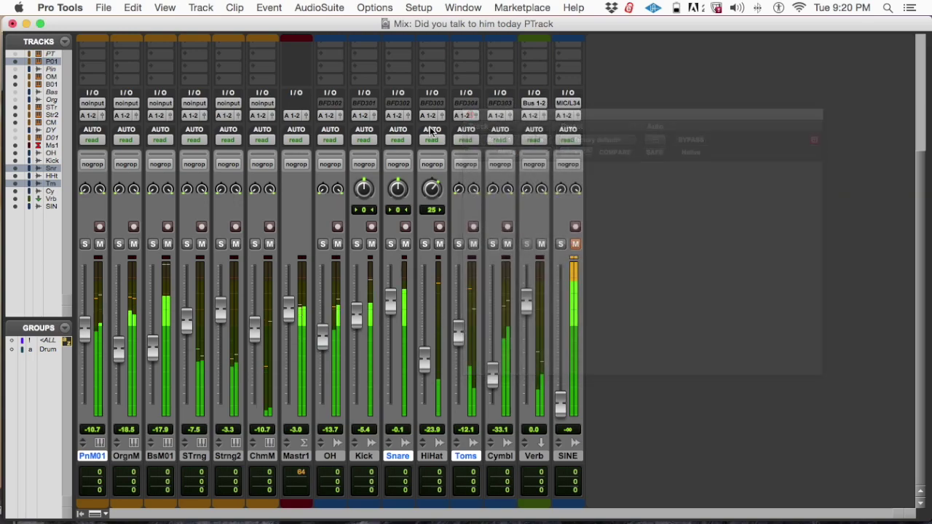
- Open Master 1's C1 compressor, take it out of bypass and place its window beside the mixer channels
scroll(396, 139, up, 5)
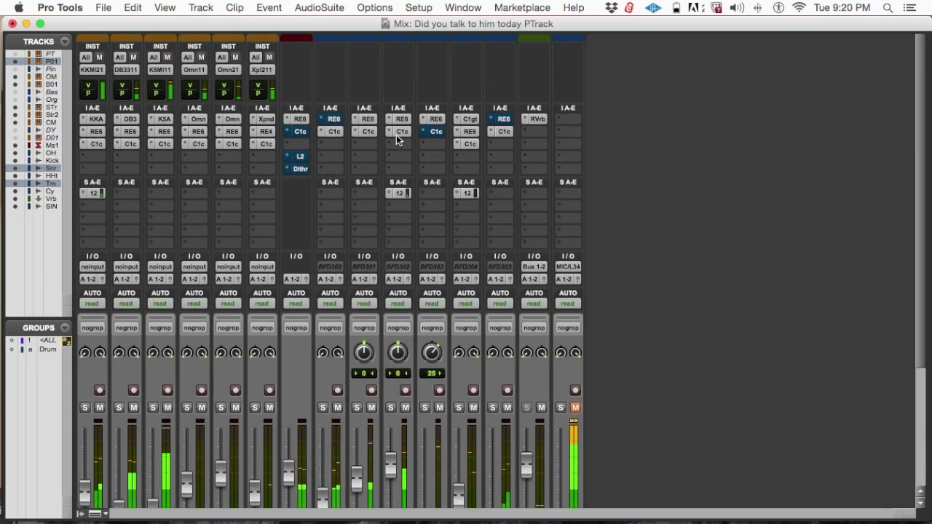
click(299, 133)
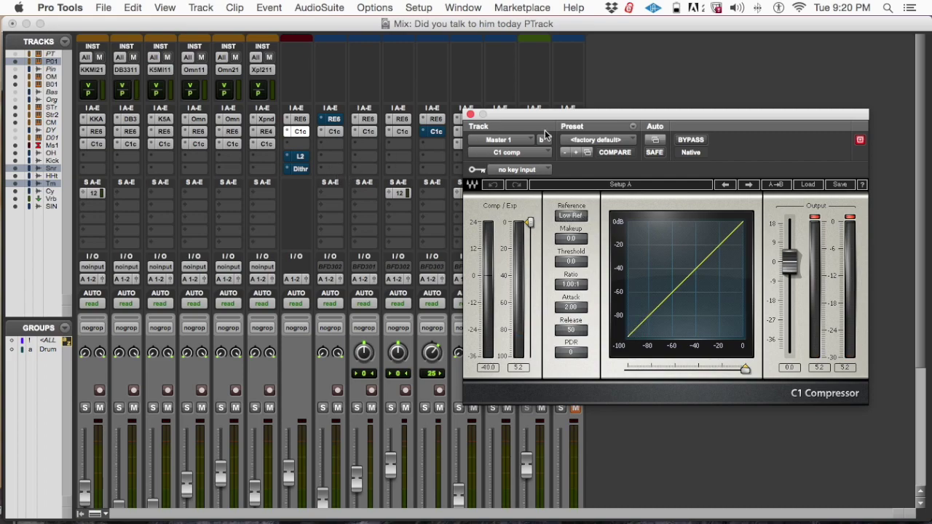
drag(558, 118, 718, 115)
scroll(492, 309, down, 5)
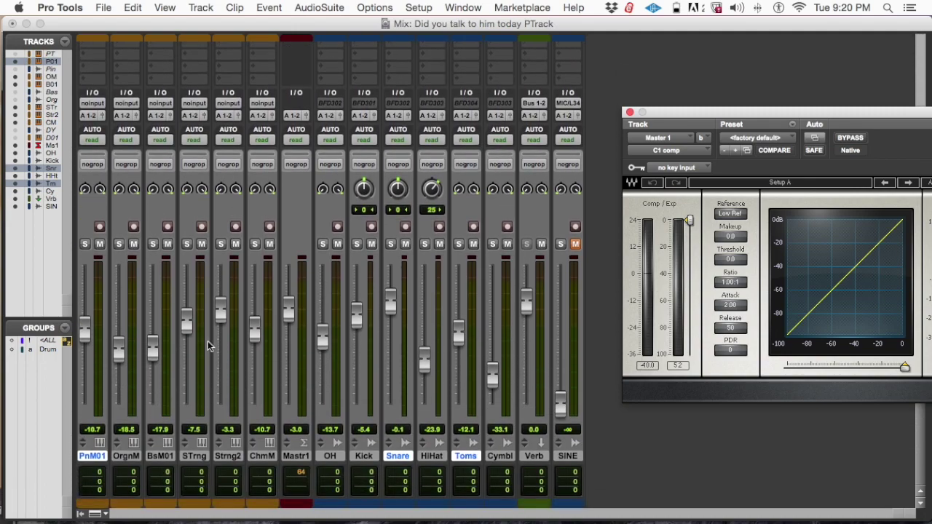
scroll(435, 321, up, 3)
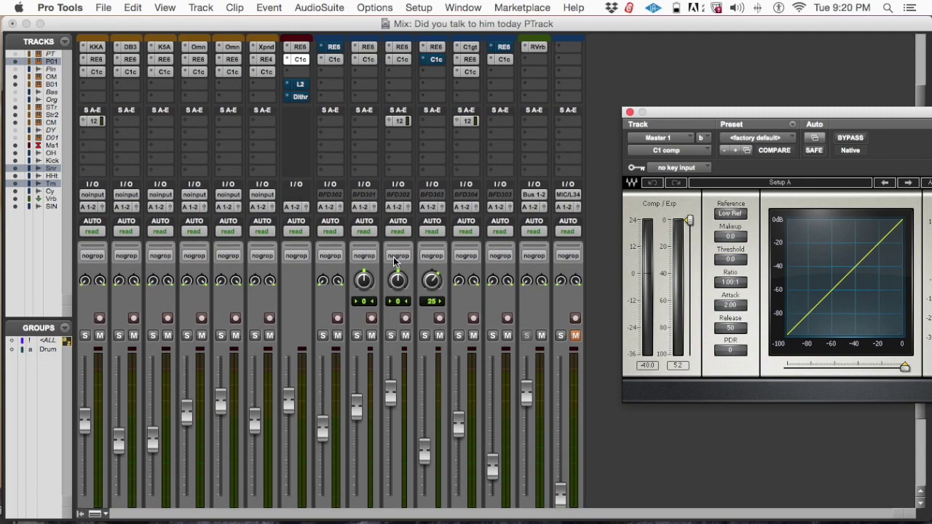
scroll(397, 259, up, 3)
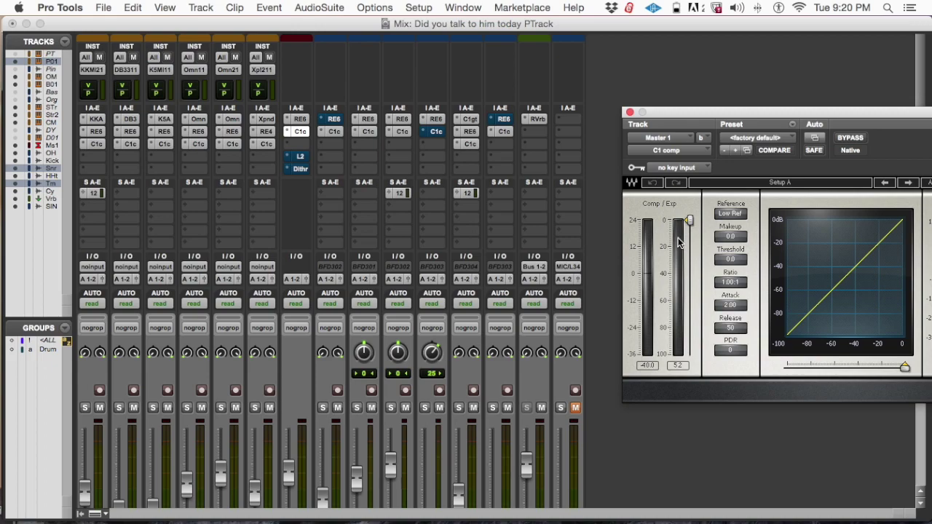
drag(708, 112, 672, 40)
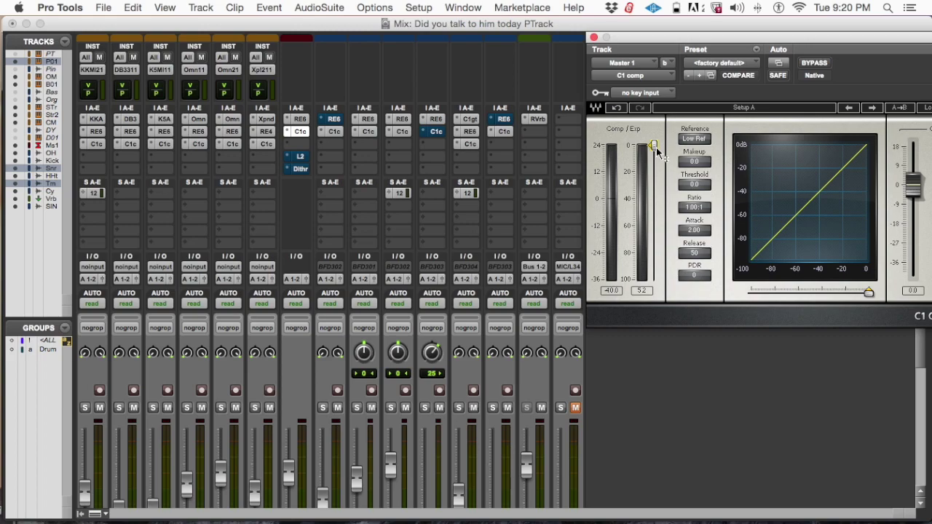
- Set Master 1's C1 compressor threshold to -20.6 and its ratio to 1.10:1, and play the song
drag(653, 146, 653, 175)
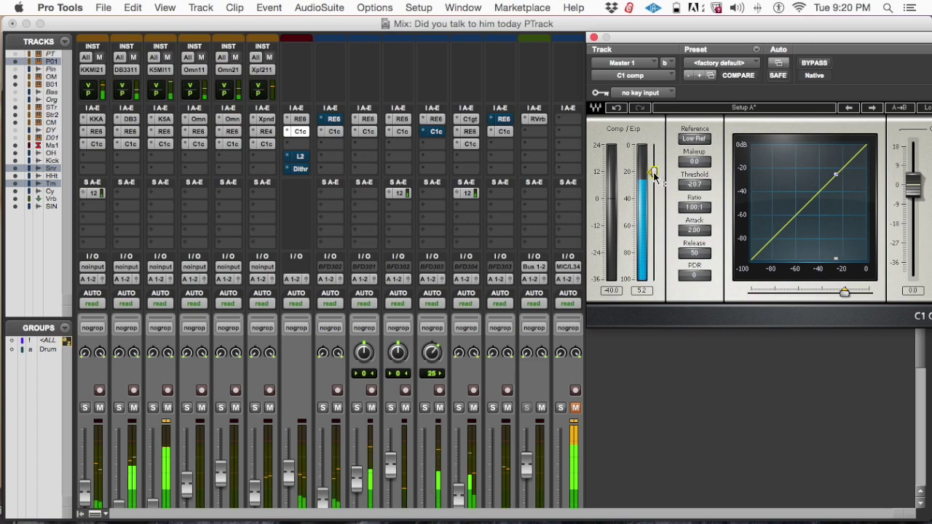
drag(653, 174, 654, 171)
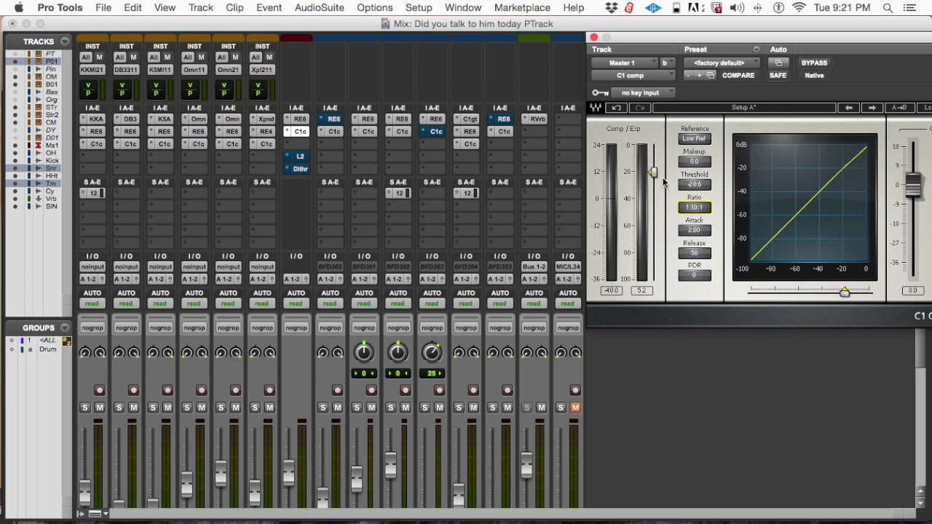
key(space)
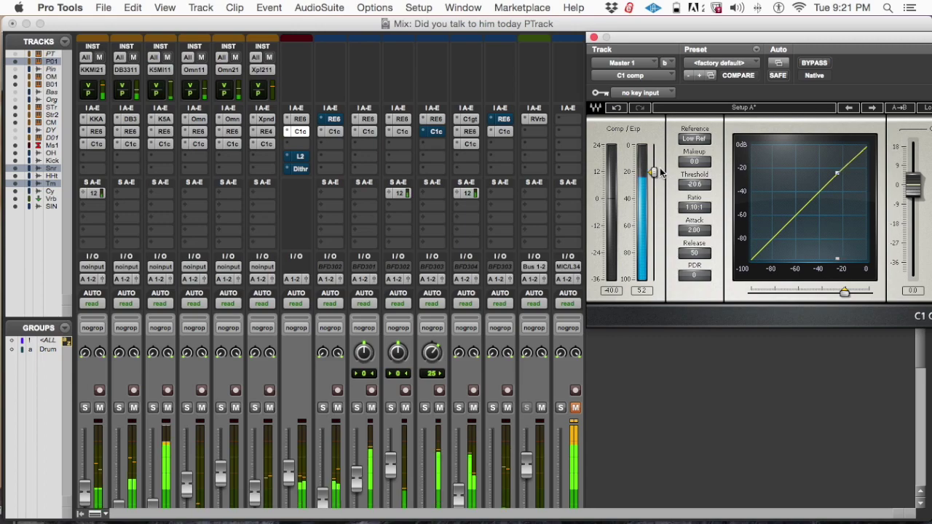
- Toggle the Strng2 channel's mute during playback to compare the mix with and without it
scroll(460, 260, down, 5)
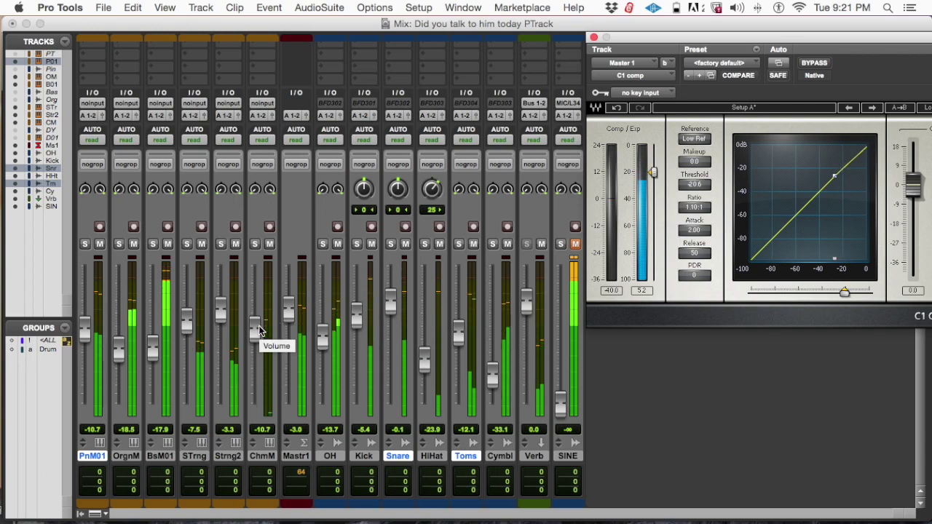
click(233, 245)
click(233, 245)
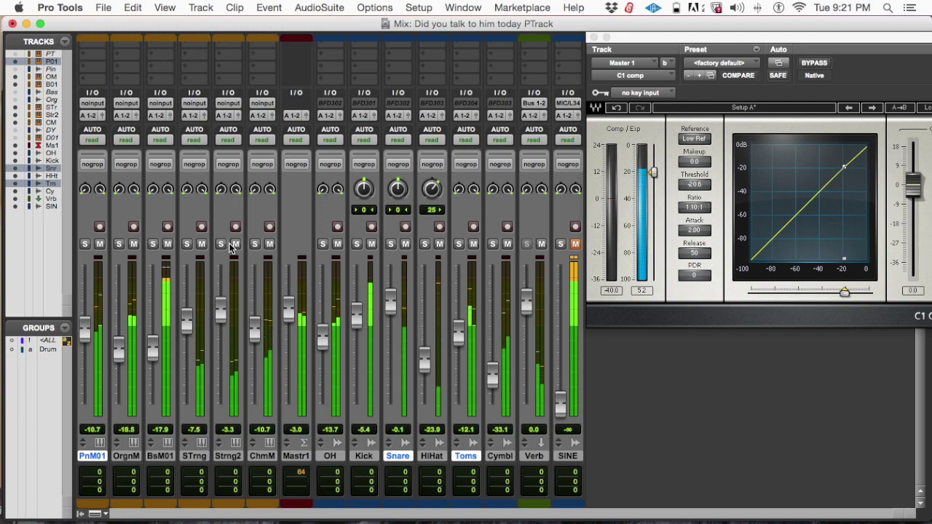
click(233, 245)
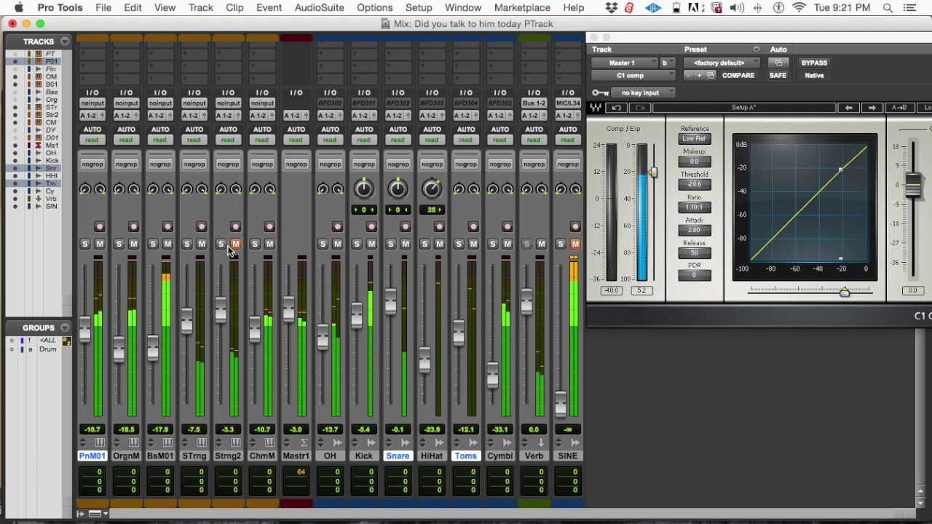
- Solo STrng and Strng2 to compare them, lower the Strng2 fader to -3.8 dB and clear the solos
click(187, 244)
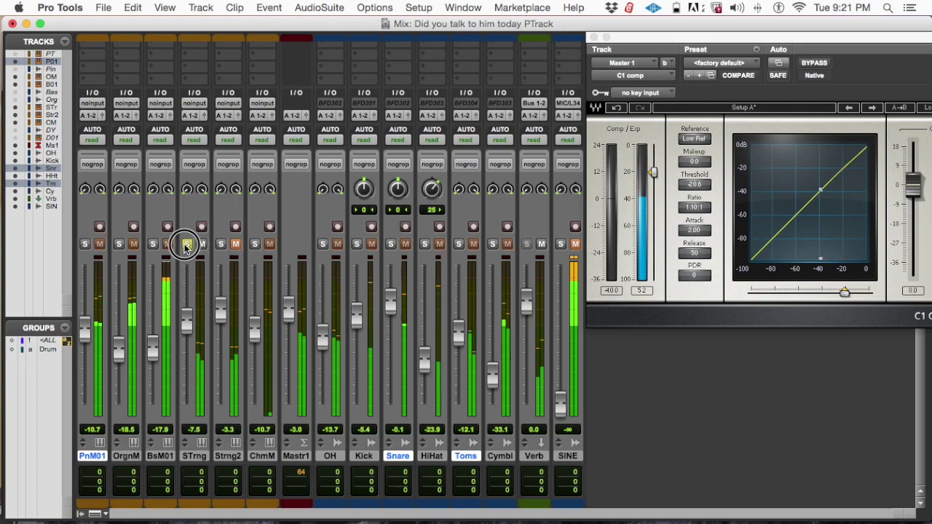
click(221, 244)
click(233, 246)
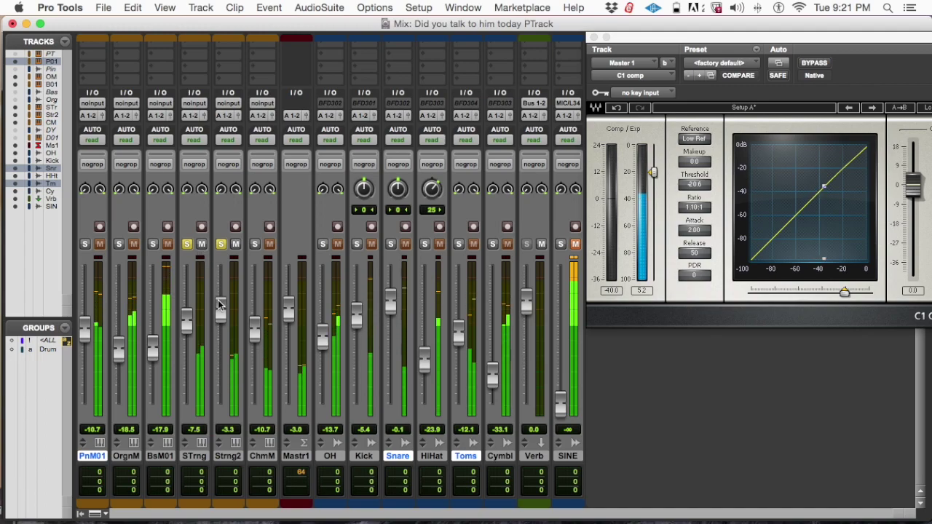
click(221, 244)
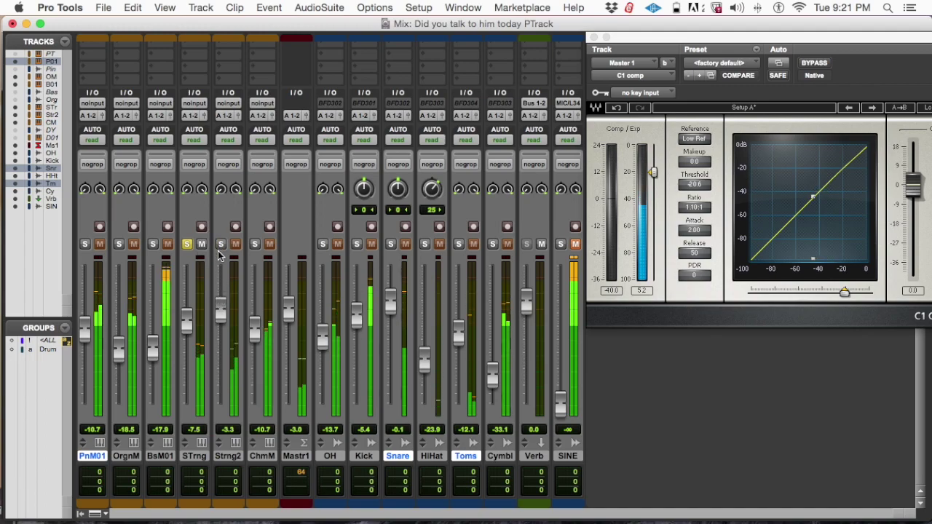
drag(219, 300, 218, 305)
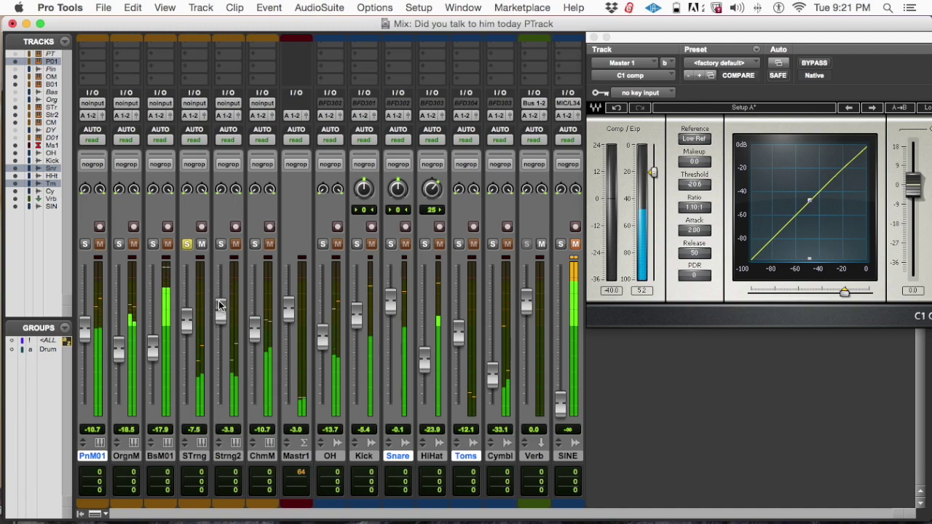
click(221, 245)
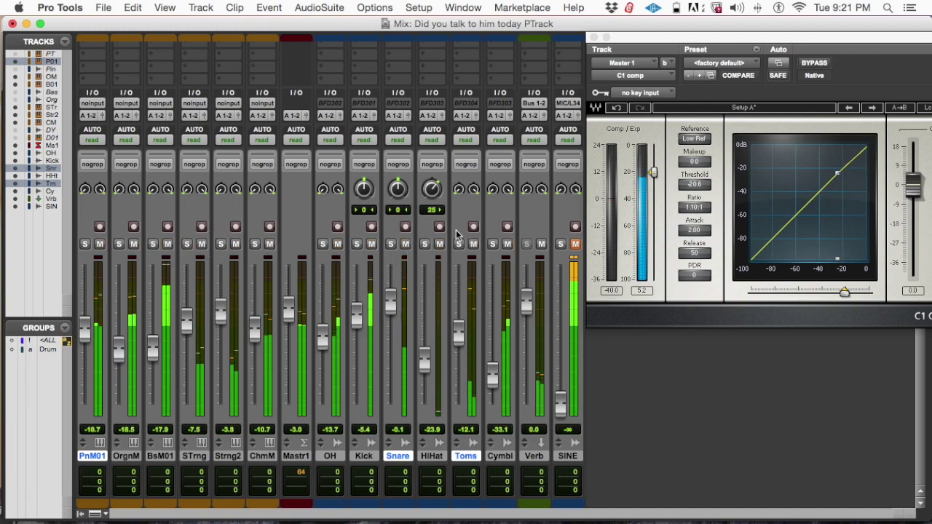
- Play the full mix to check the channel levels with Master 1's compressor active
scroll(225, 247, up, 5)
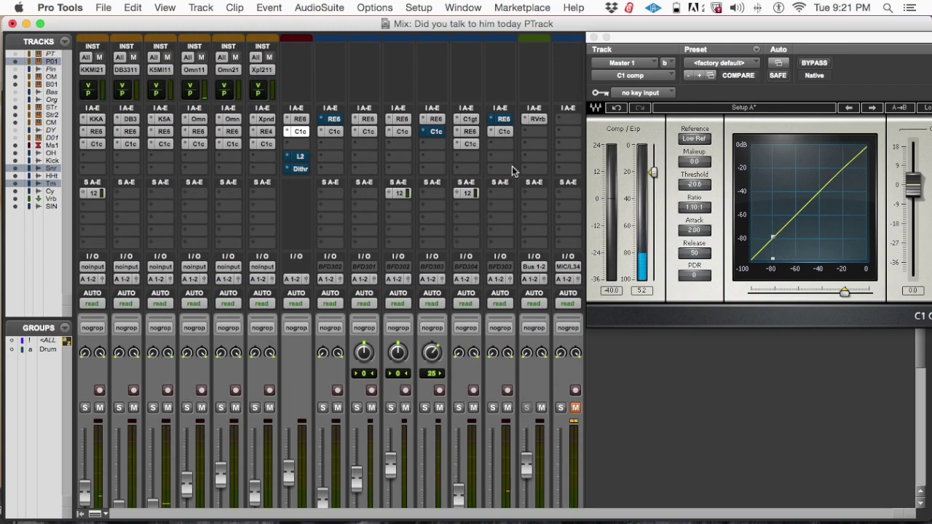
key(space)
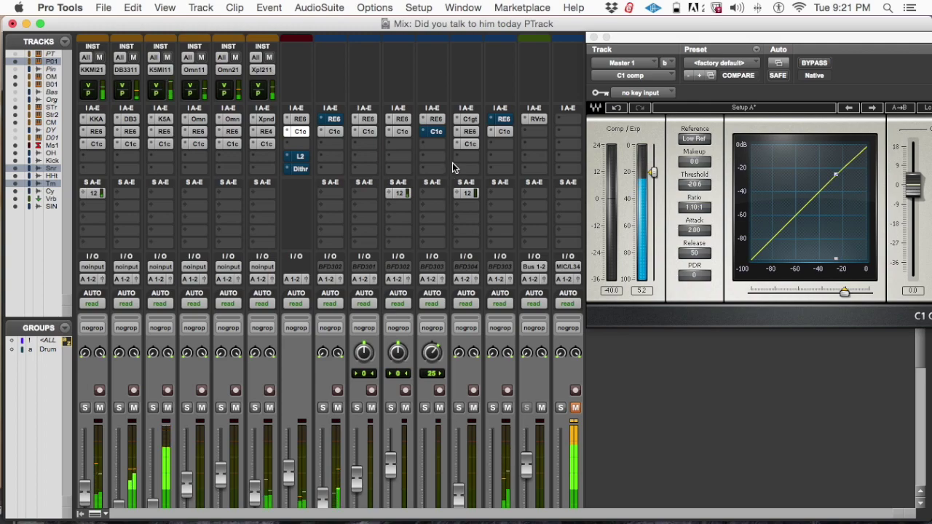
scroll(396, 225, down, 5)
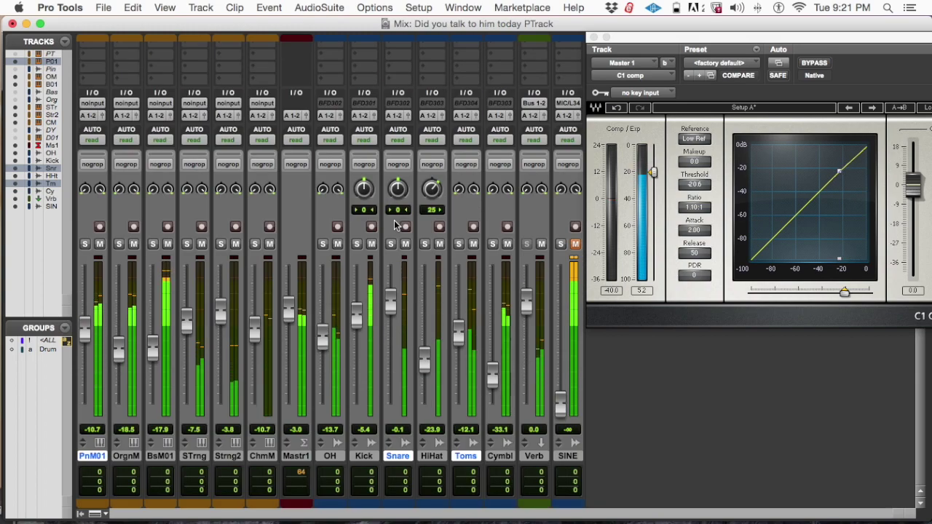
key(space)
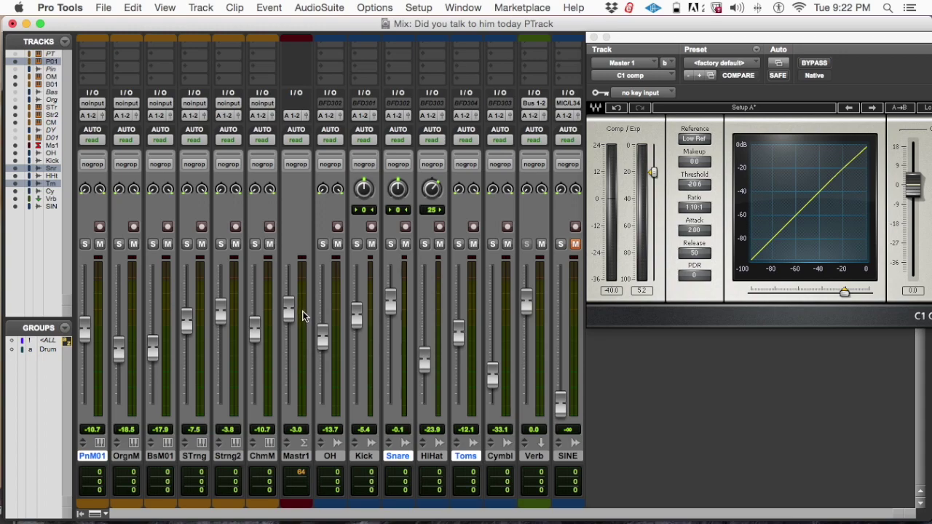
key(space)
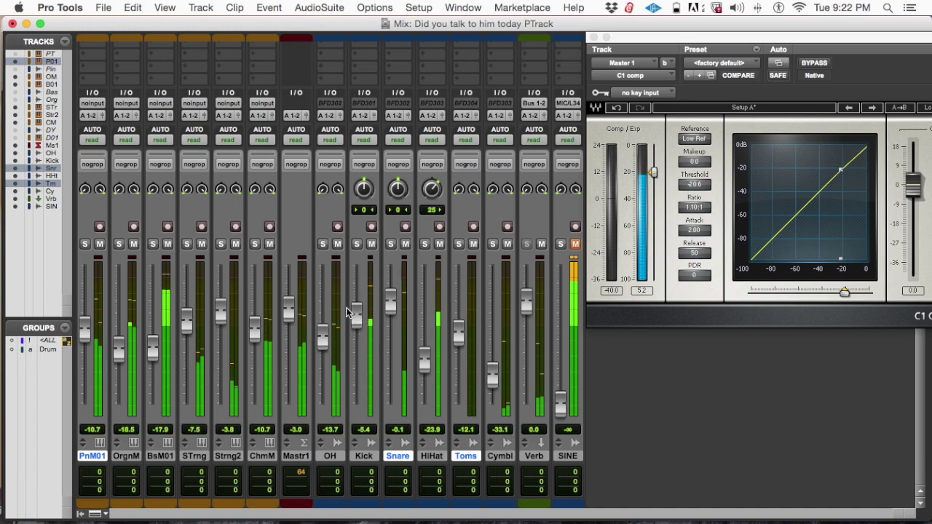
- Enable the L2 Ultramaximizer on Master 1, raise its threshold to 0.0 and move its window over the mixer
scroll(336, 260, up, 5)
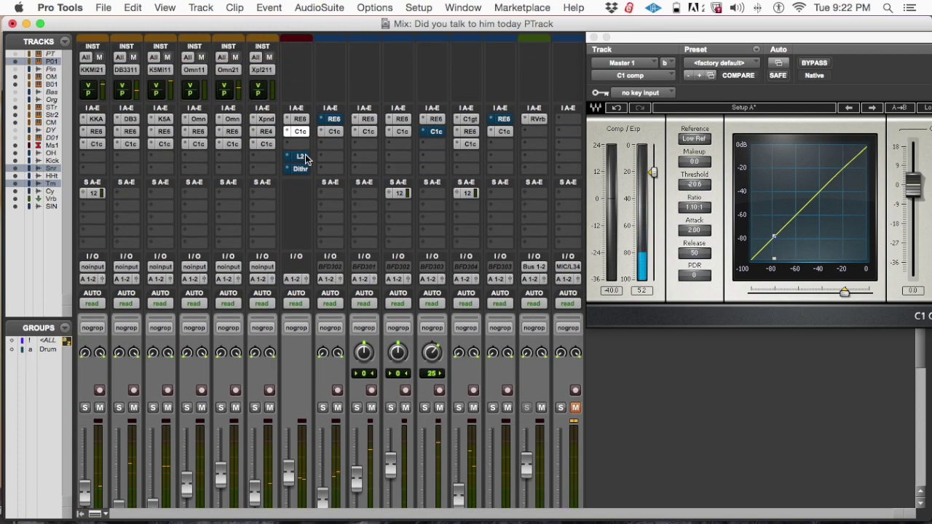
super+click(306, 159)
click(298, 155)
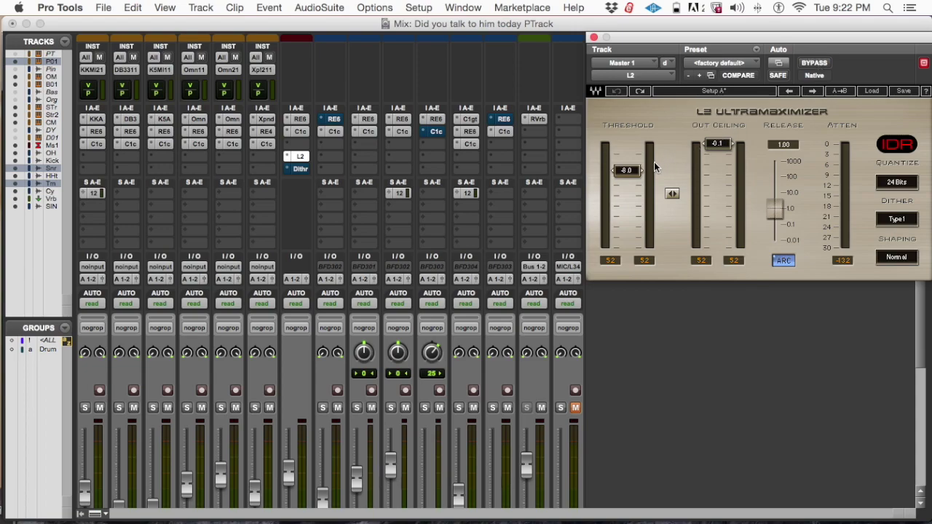
drag(632, 170, 633, 141)
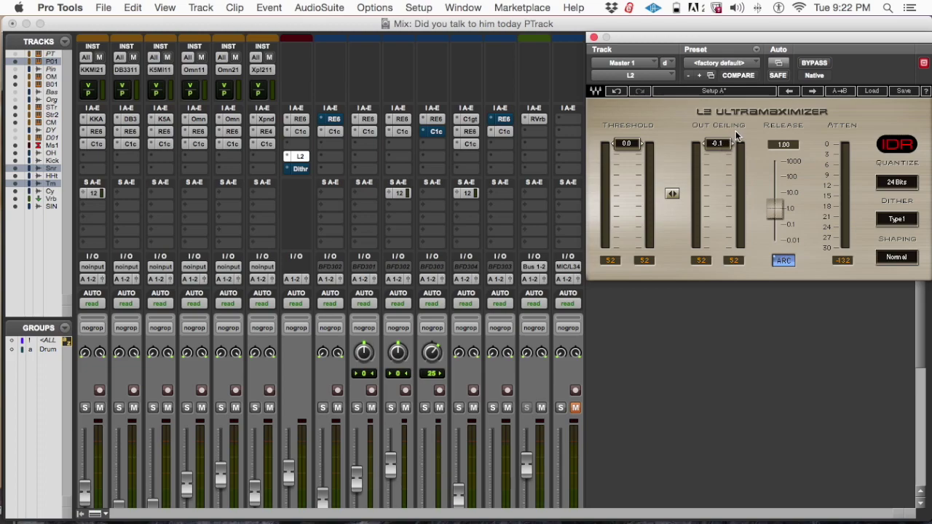
drag(813, 33, 719, 42)
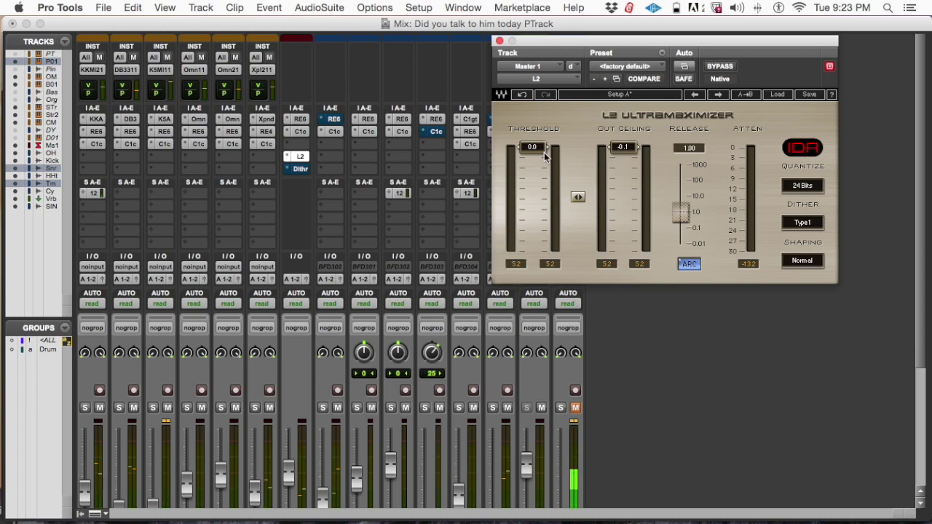
- Lower the L2 Ultramaximizer's threshold to -3.0 during playback
scroll(369, 322, down, 5)
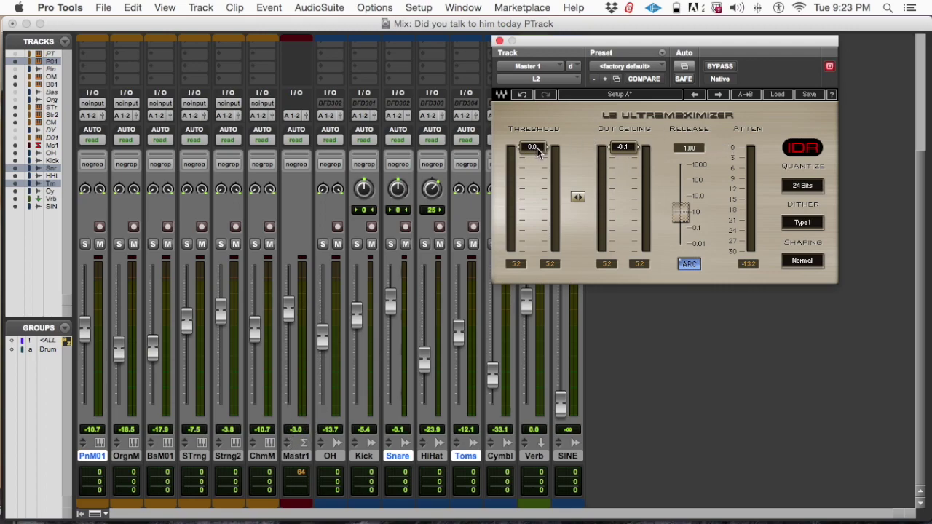
scroll(352, 172, up, 5)
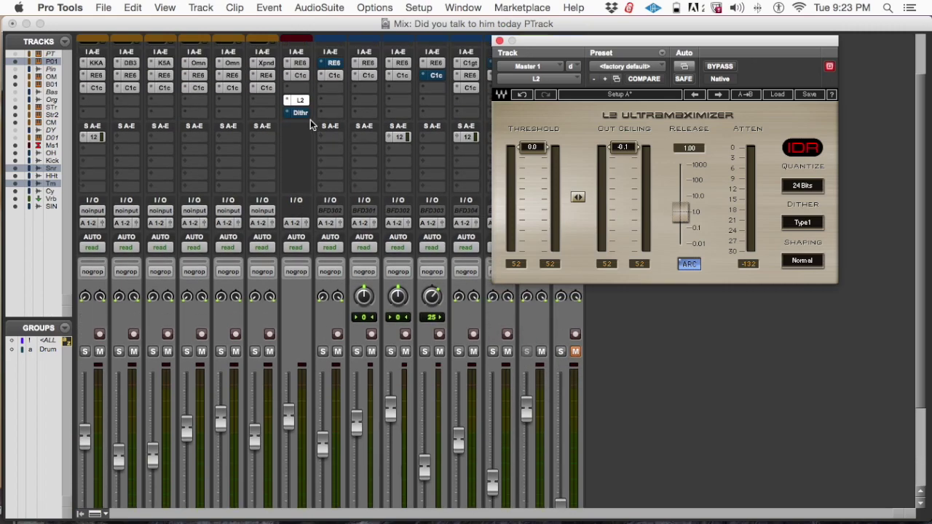
scroll(336, 260, down, 2)
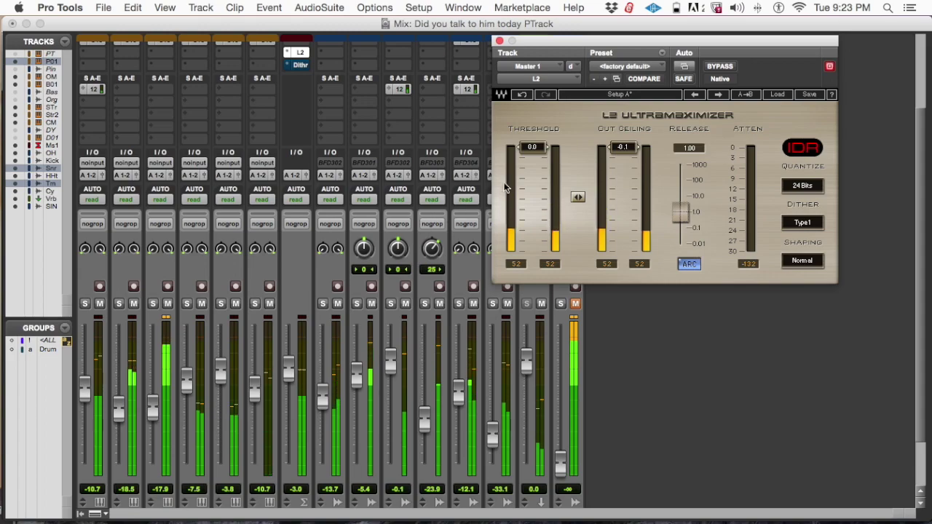
key(space)
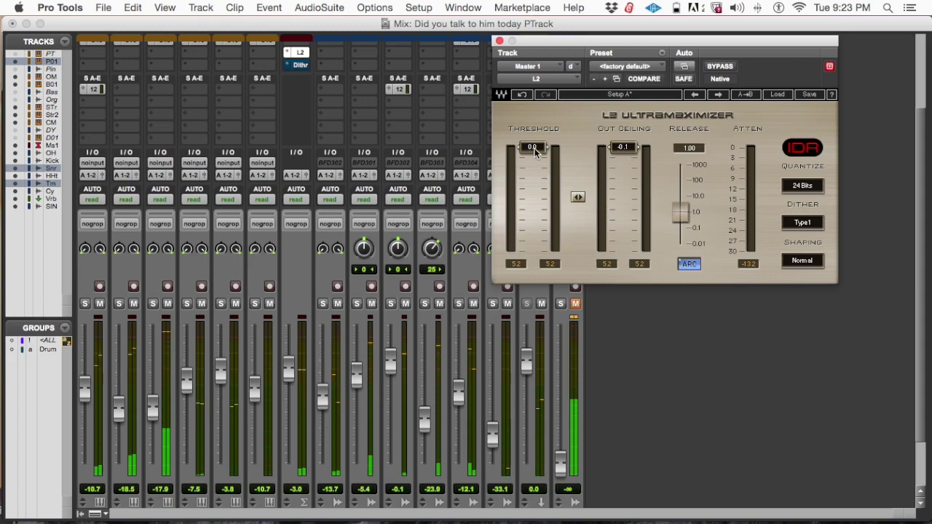
click(534, 148)
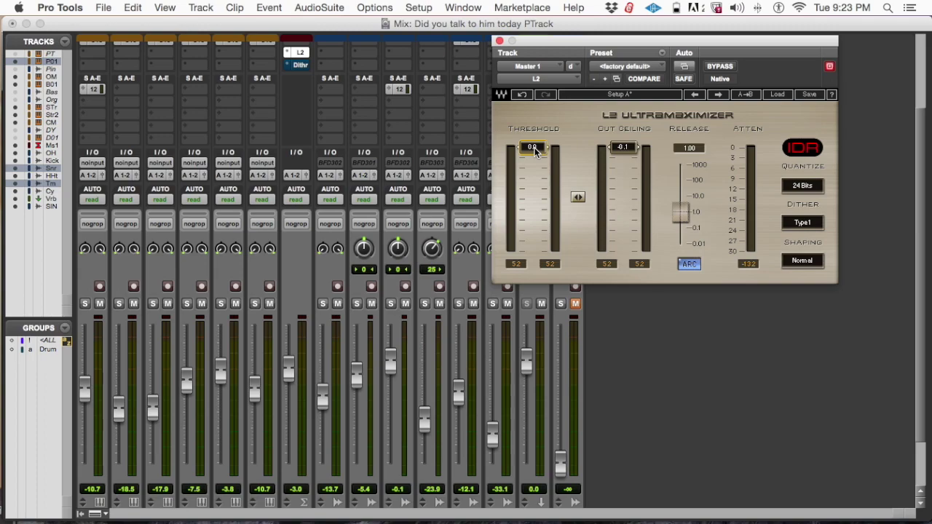
key(space)
mouse_move(533, 147)
mouse_down()
mouse_move(534, 172)
mouse_move(534, 157)
mouse_up()
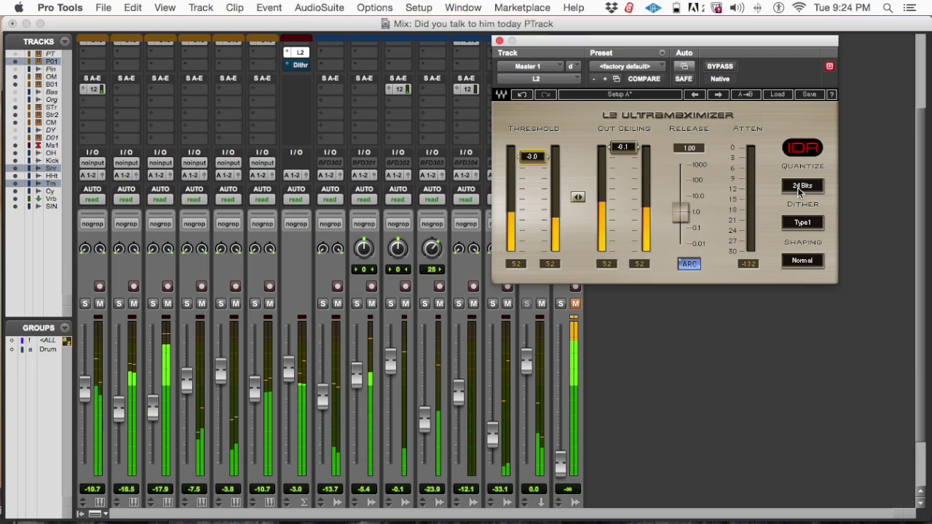
- Play the mix and compare the L2 Ultramaximizer thresholds of 0.0 and -3.0, undoing and redoing the change and keeping -3.0
key(space)
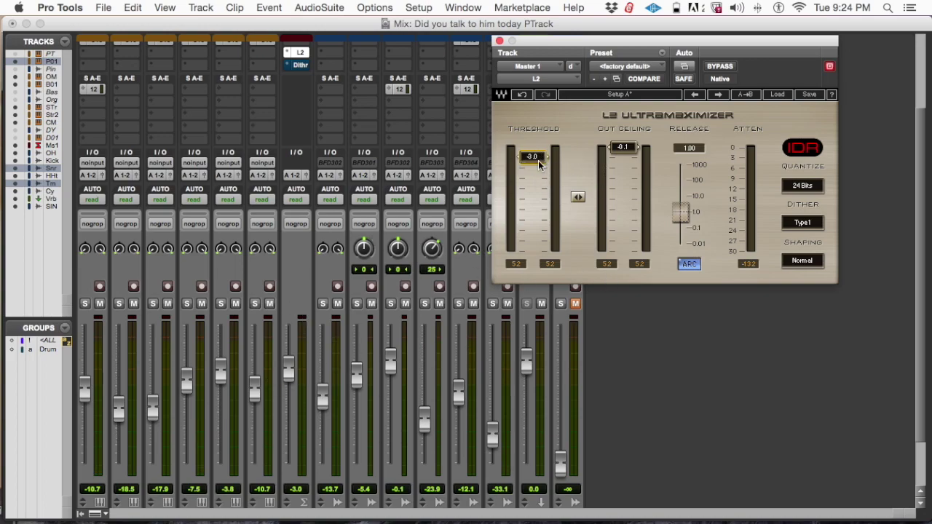
key(space)
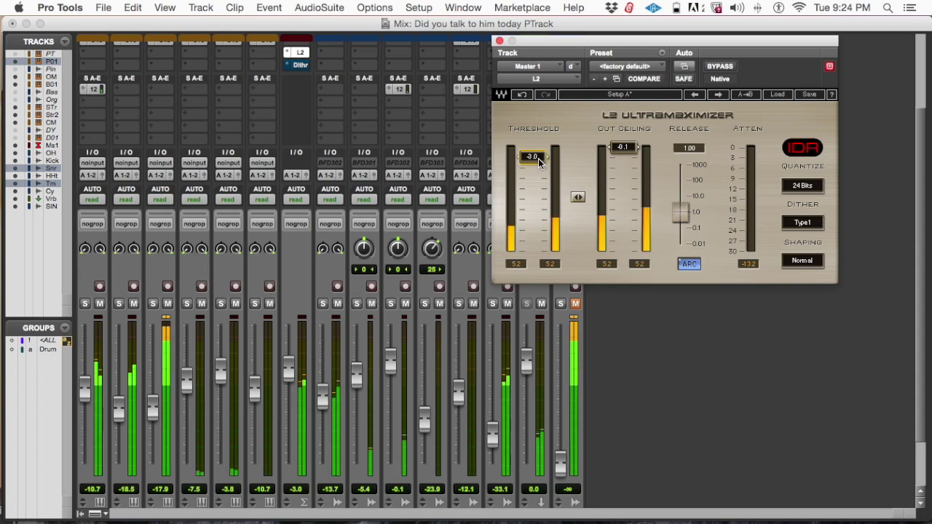
click(523, 96)
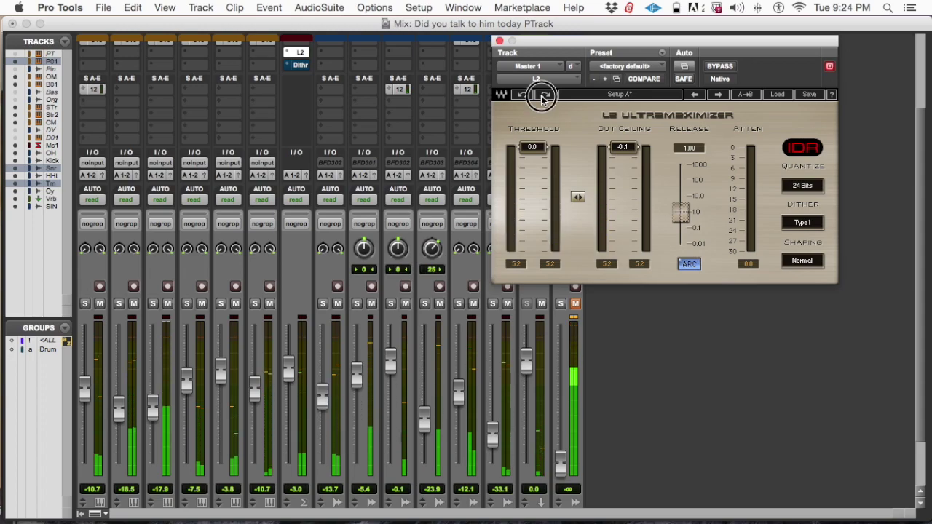
click(543, 98)
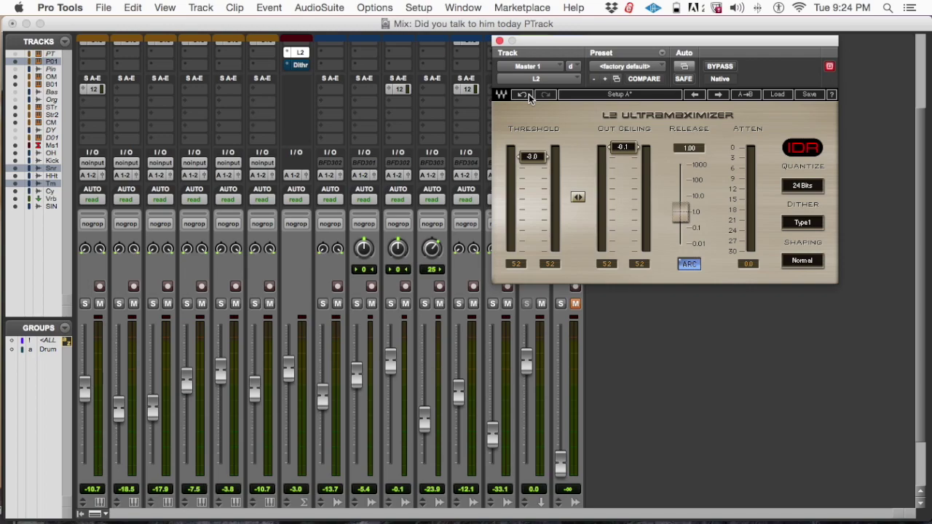
- Move the L2 Ultramaximizer window clear of the mixer channels and save the session
key(period)
key(1)
key(KP_Multiply)
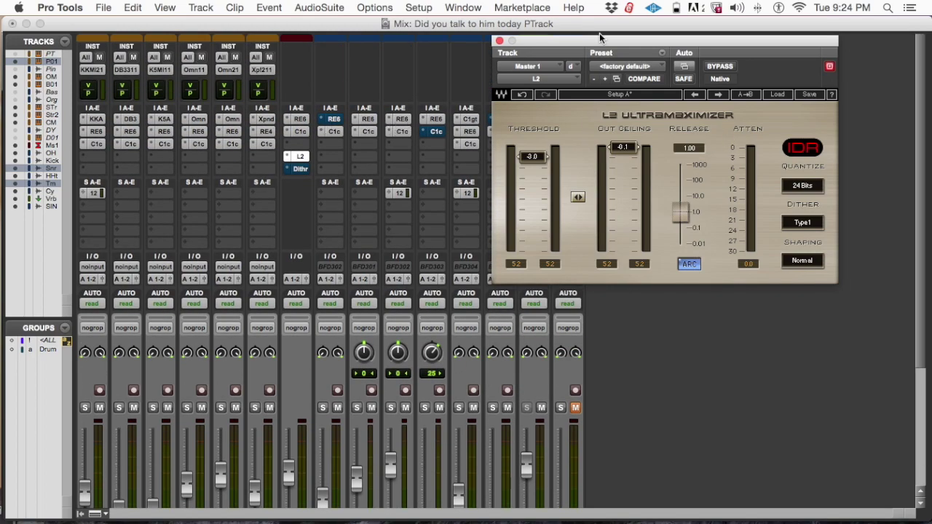
drag(531, 45, 597, 42)
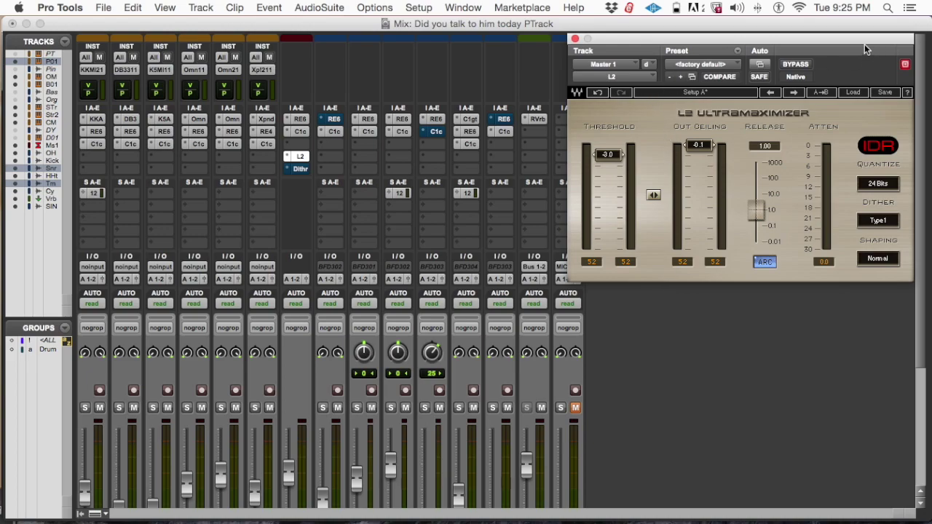
key(super+s)
- Bring up the Edit window, zoom in horizontally on the timeline and place the playback position at the Intro marker
scroll(434, 202, down, 1)
scroll(432, 202, down, 5)
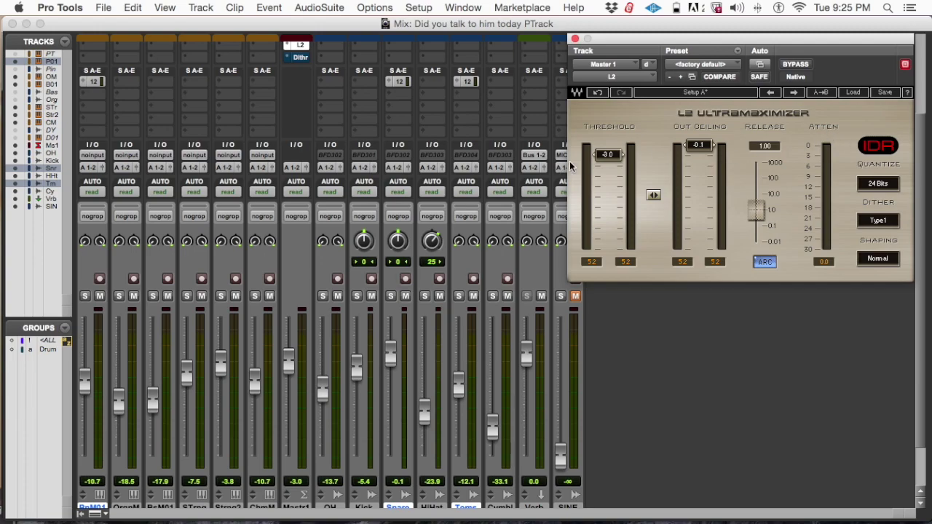
scroll(444, 136, up, 5)
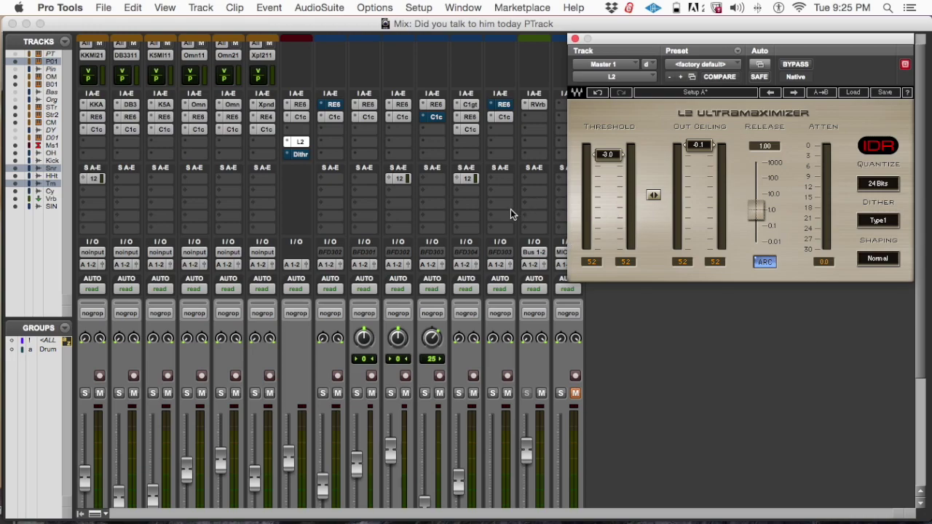
key(super+equal)
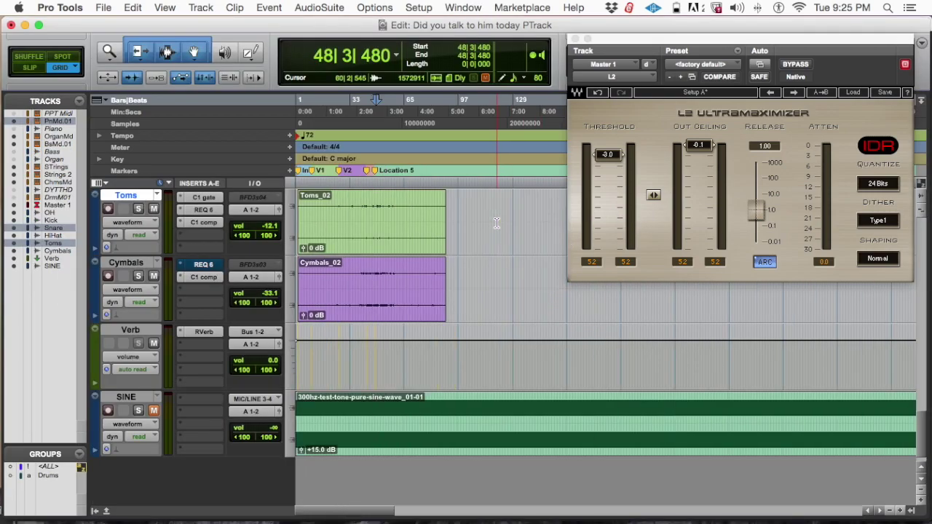
key(super+bracketright)
key(super+bracketright)
key(super+bracketright)
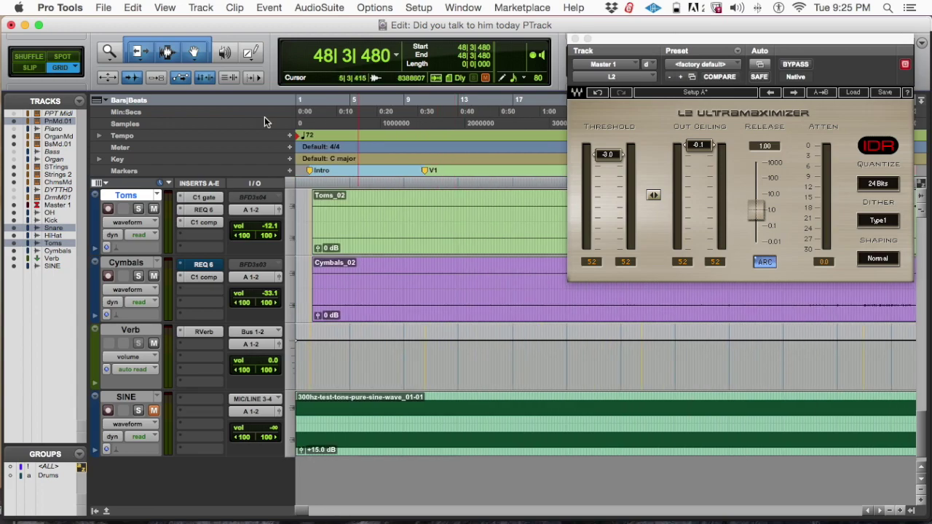
click(313, 103)
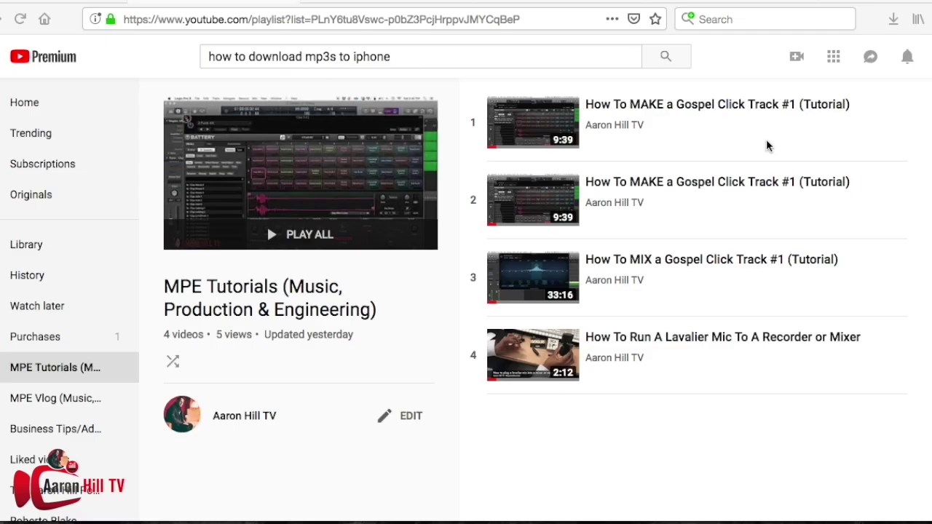